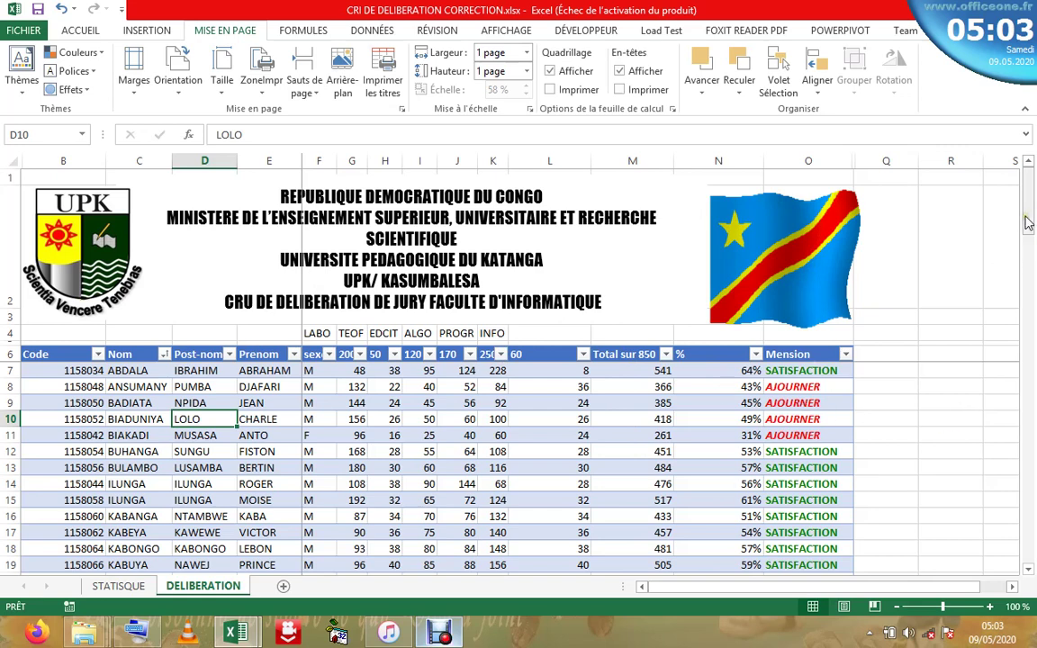
# - Review the TEOF, LABO, ALGO, PROGR and INFO subject headers, then display the STATISQUE jury statistics sheet
pyautogui.moveTo(1027, 223); pyautogui.dragTo(1027, 219)
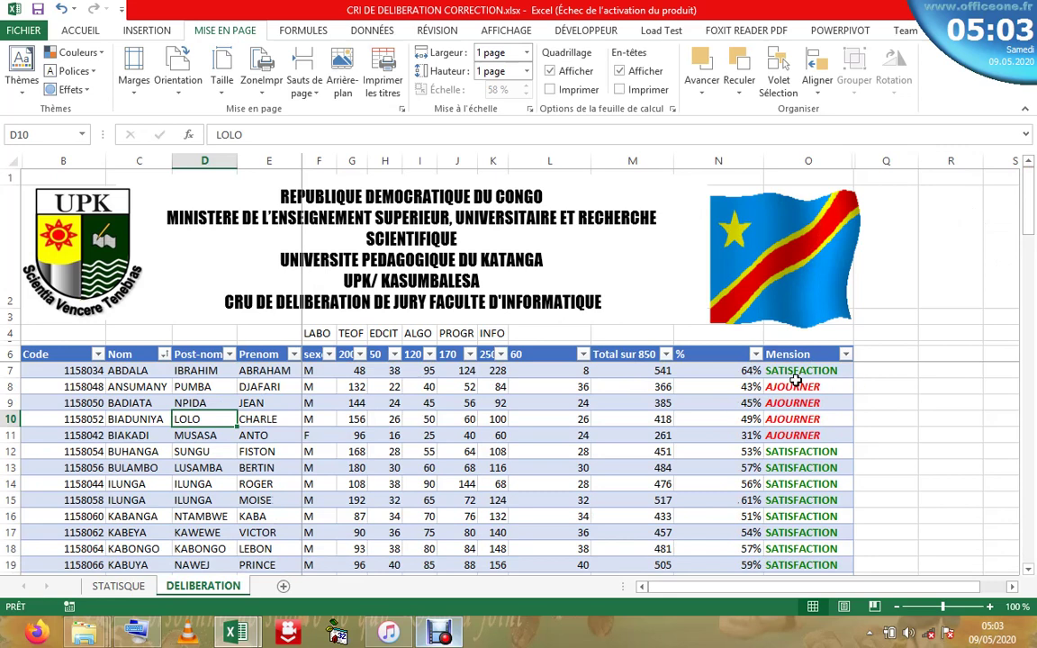
pyautogui.moveTo(1028, 230); pyautogui.dragTo(1028, 200)
pyautogui.click(351, 334)
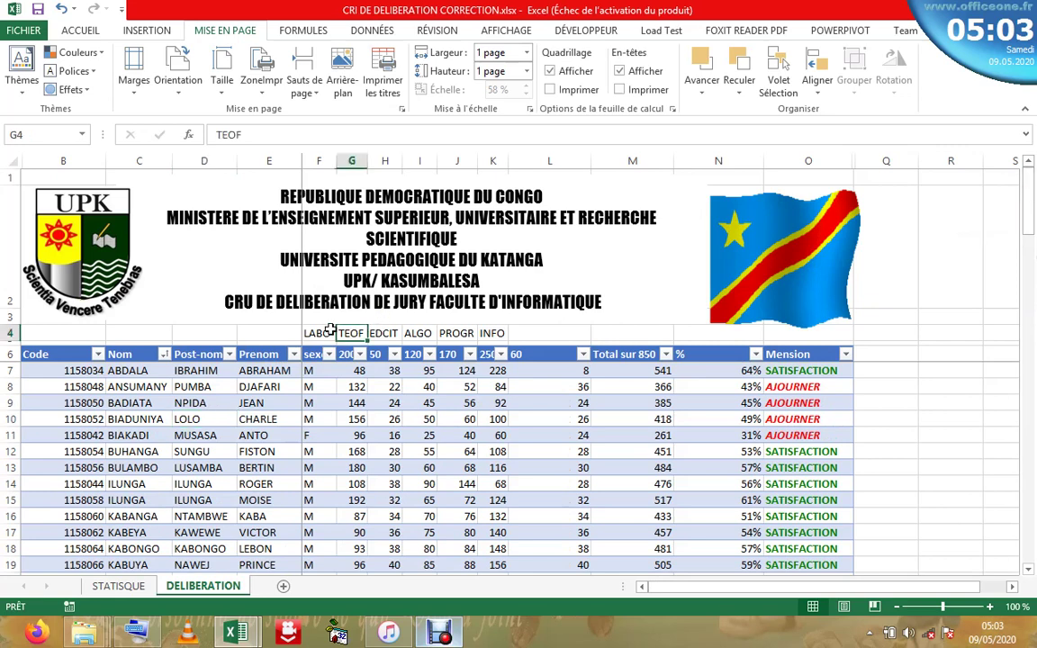
pyautogui.click(323, 333)
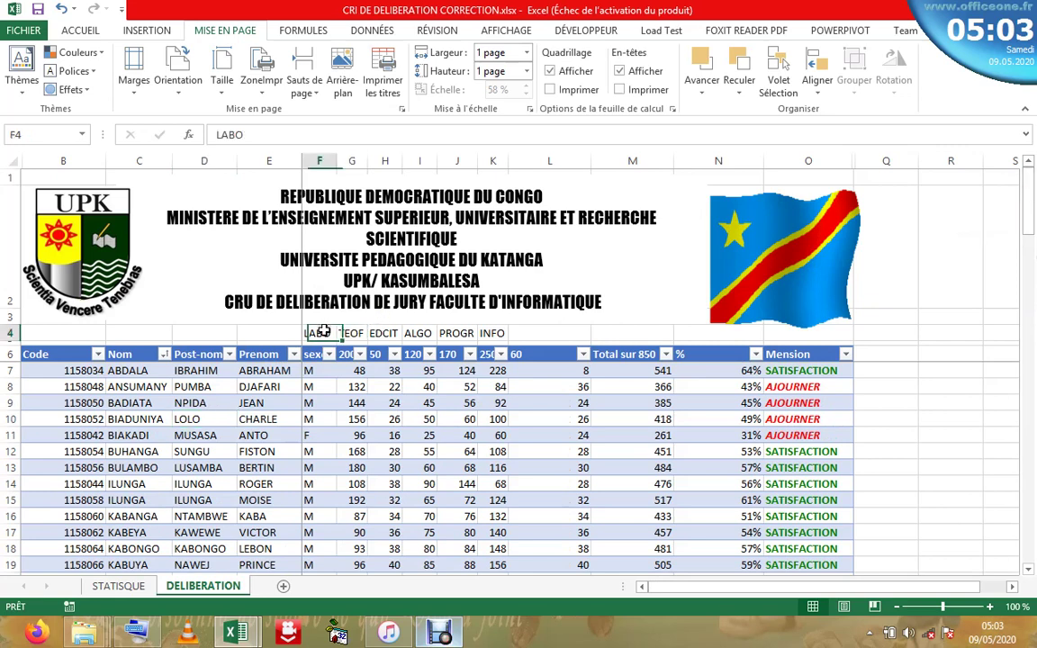
pyautogui.click(419, 334)
pyautogui.click(457, 334)
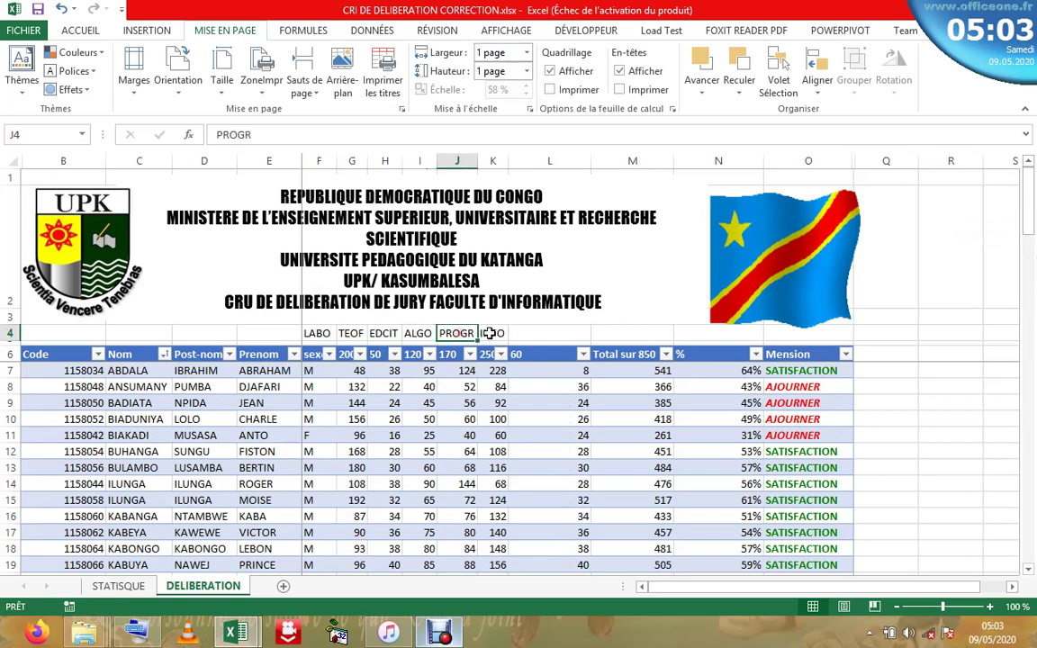
pyautogui.click(494, 335)
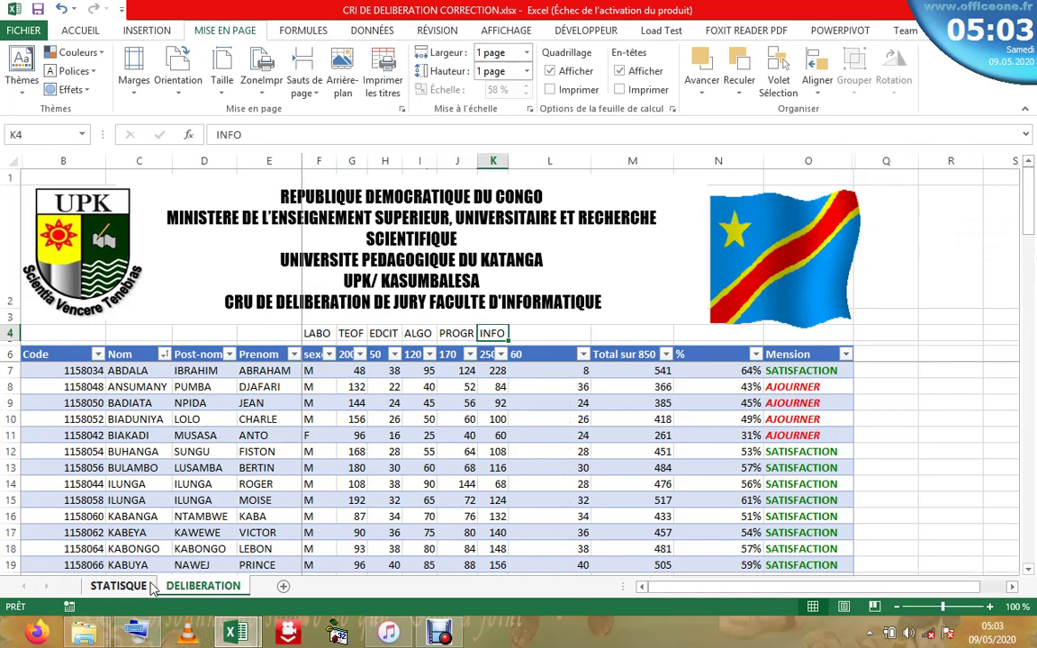
pyautogui.click(144, 586)
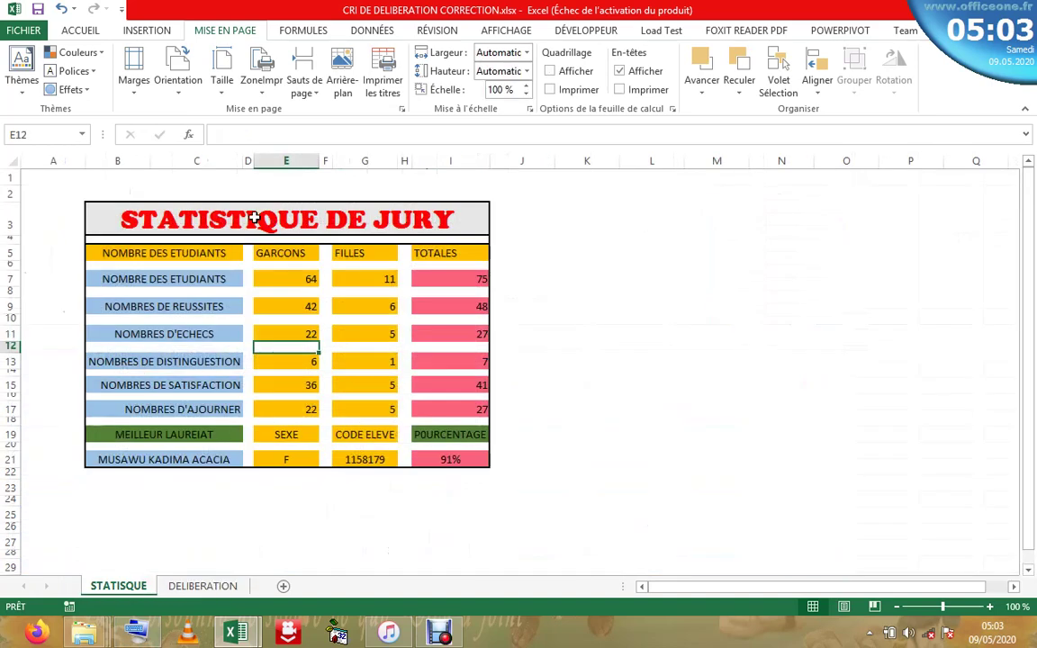
pyautogui.click(195, 261)
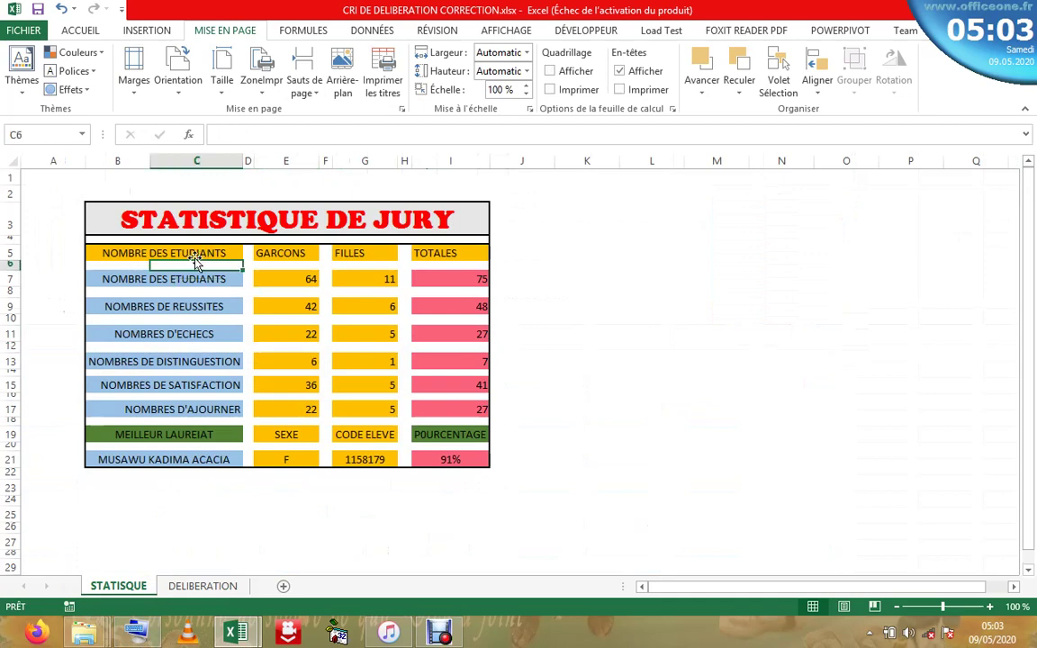
pyautogui.click(285, 255)
pyautogui.click(362, 253)
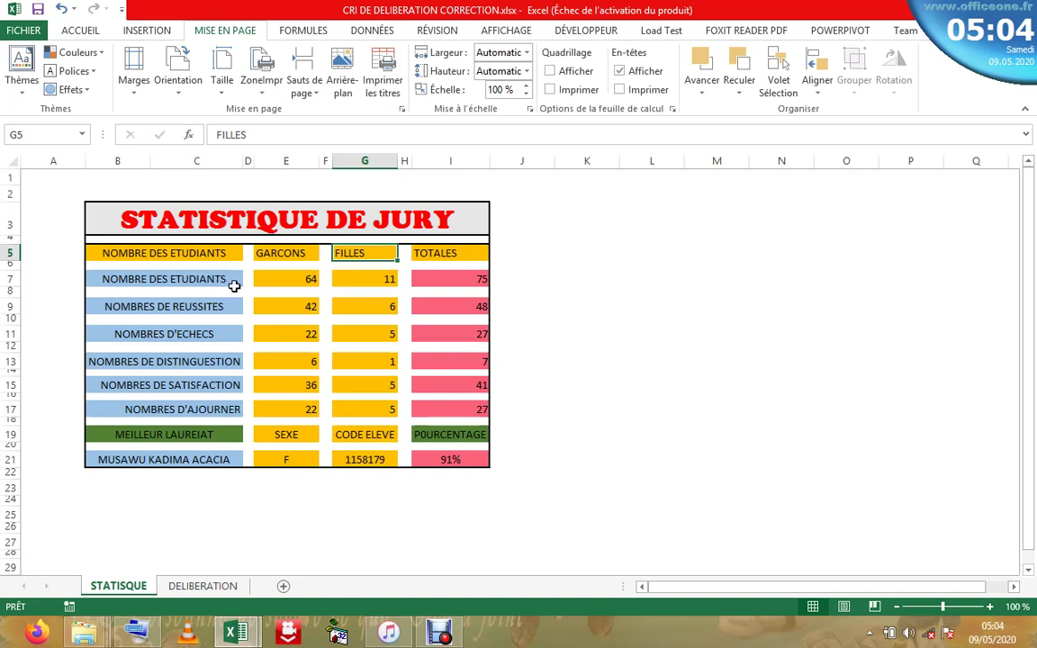
pyautogui.click(464, 279)
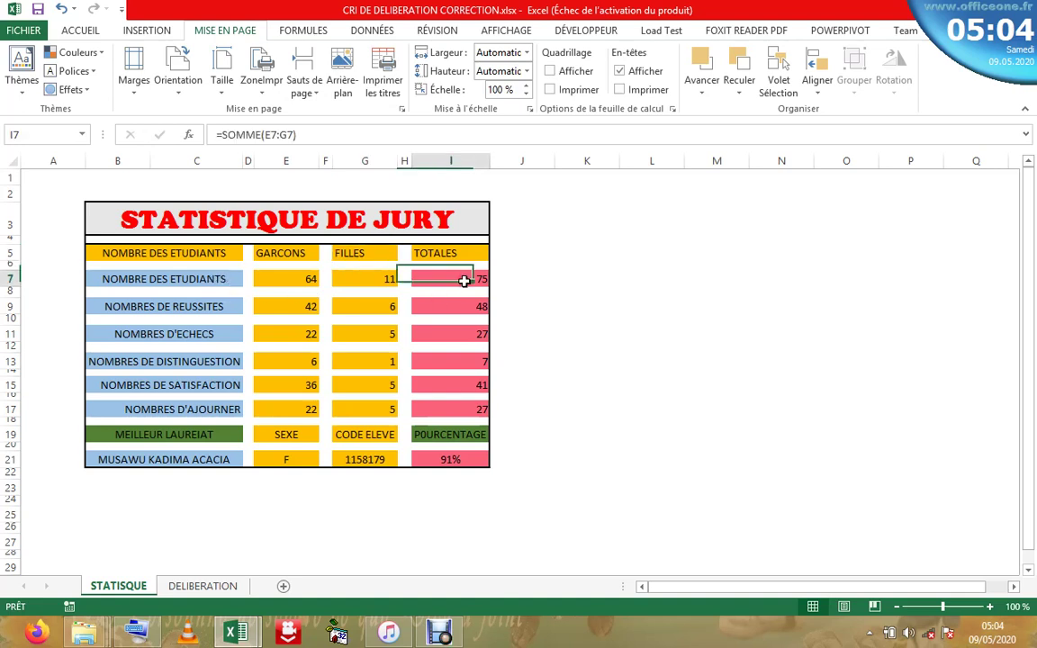
pyautogui.click(310, 280)
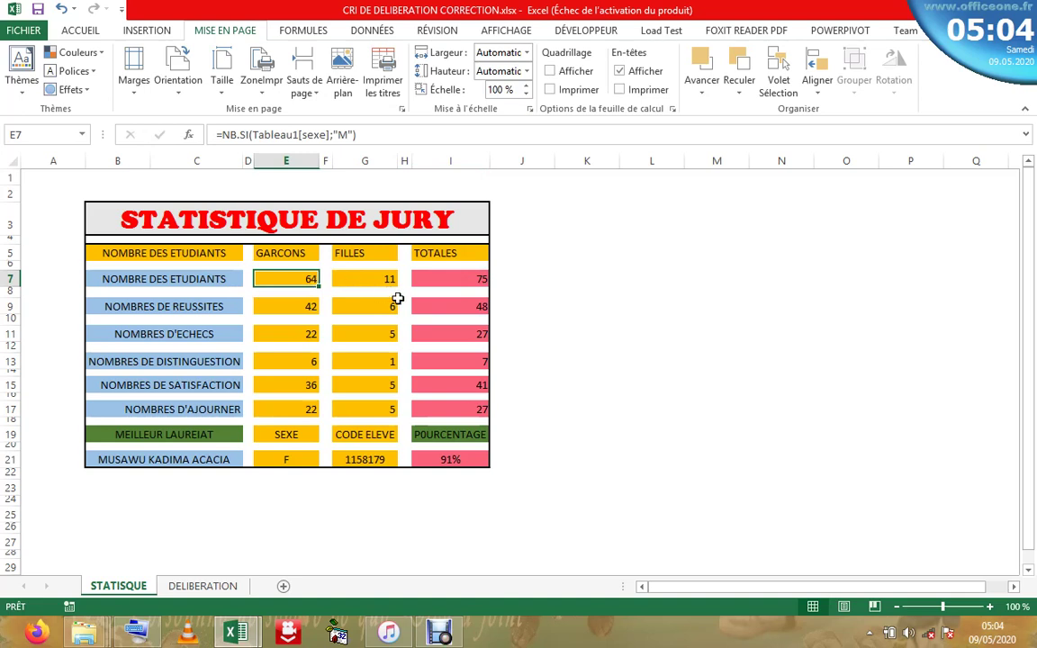
pyautogui.click(389, 281)
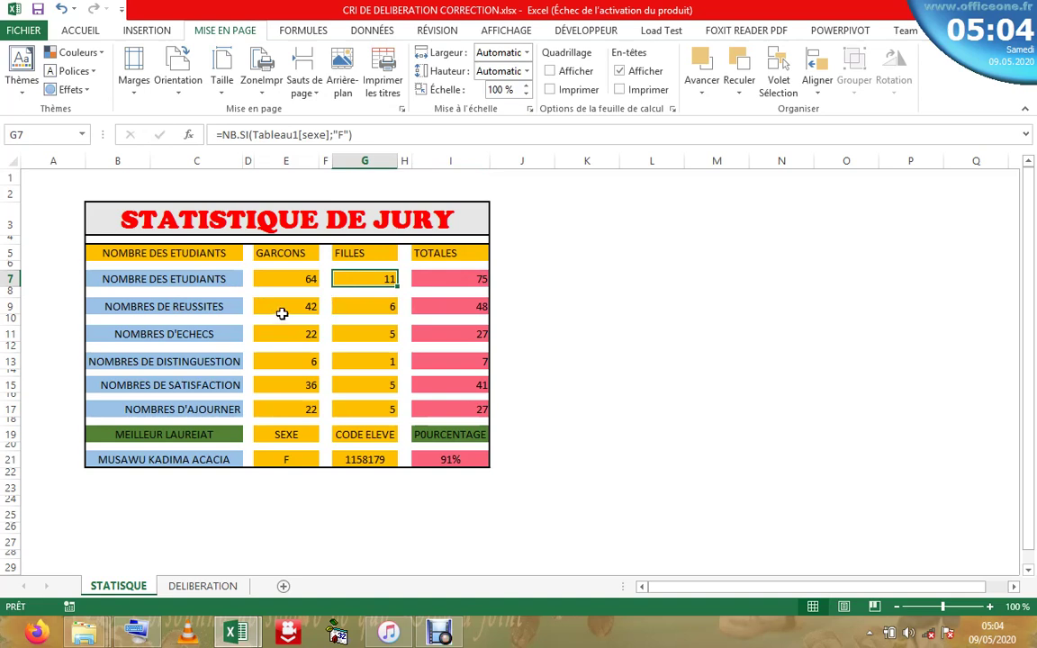
pyautogui.click(311, 306)
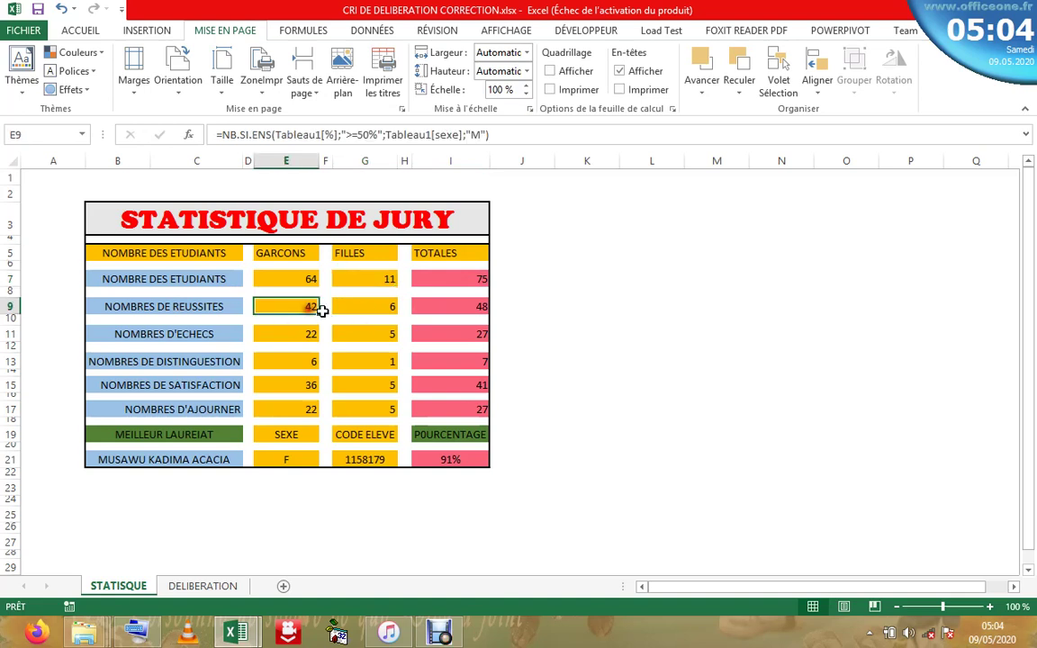
pyautogui.click(390, 306)
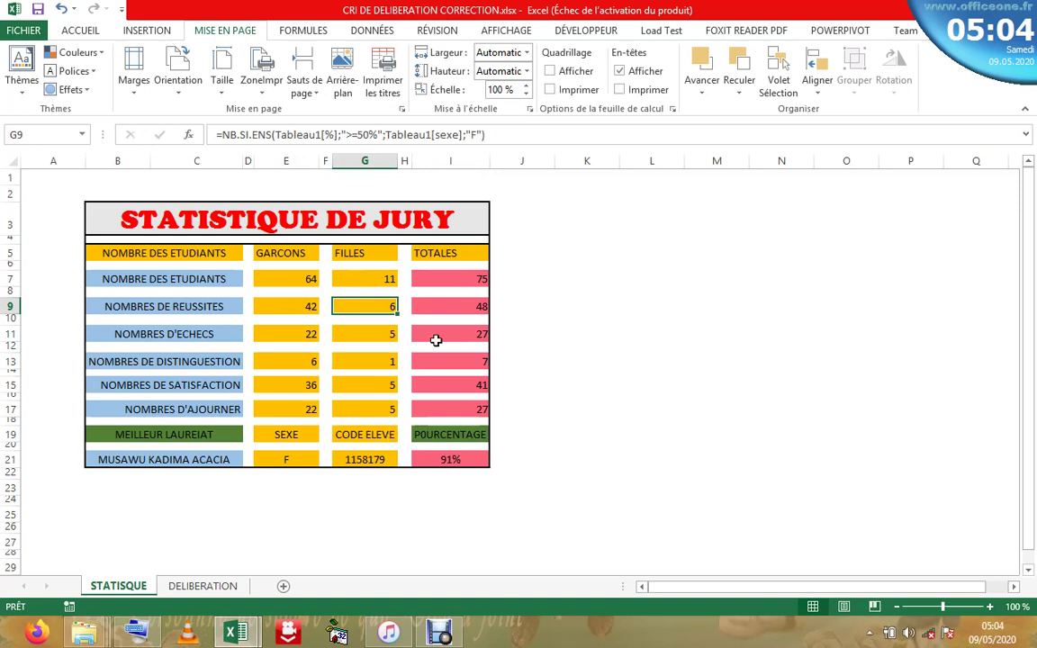
pyautogui.click(204, 460)
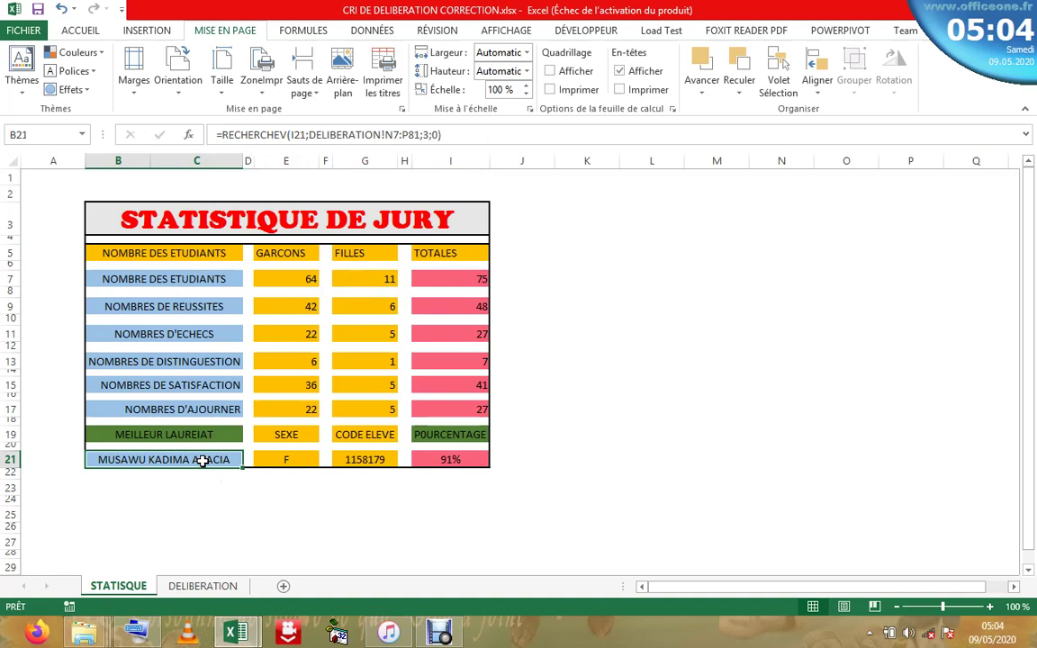
pyautogui.click(291, 460)
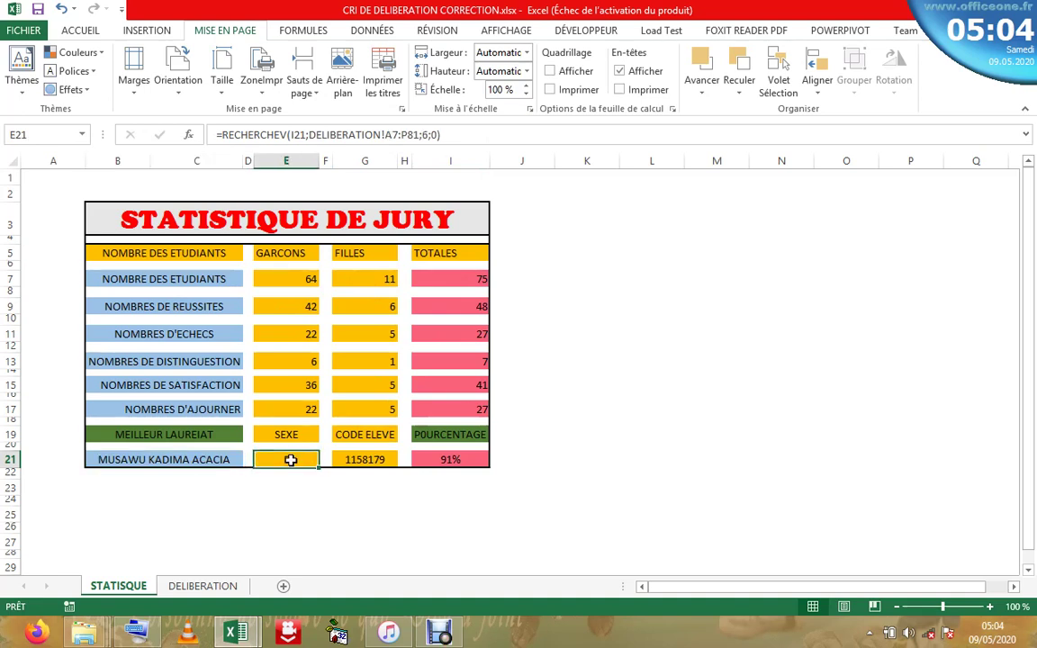
pyautogui.click(374, 459)
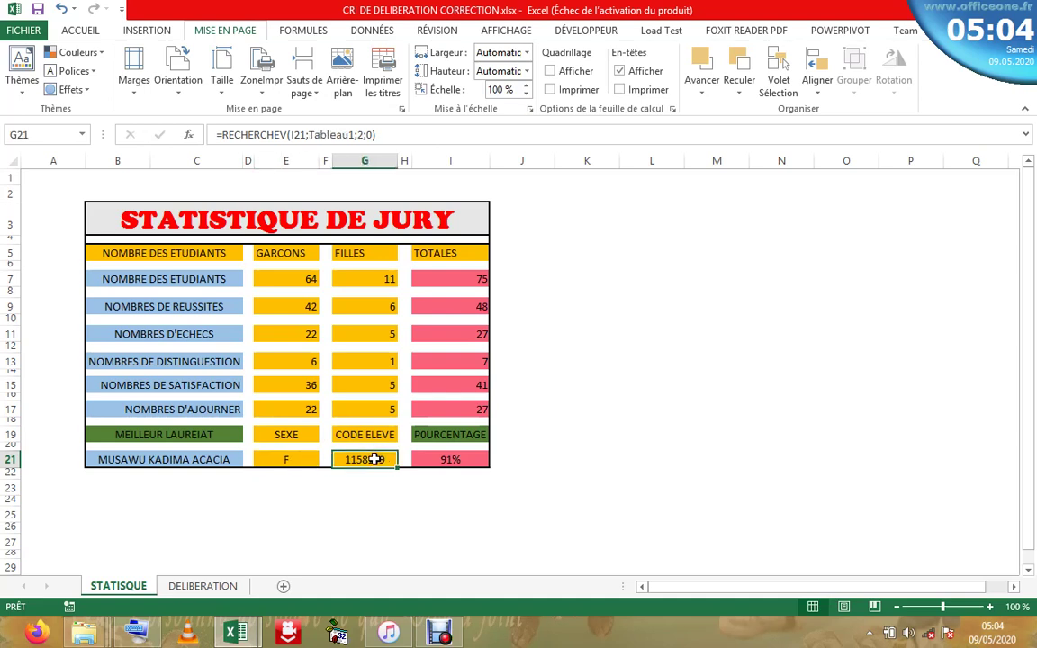
pyautogui.click(469, 438)
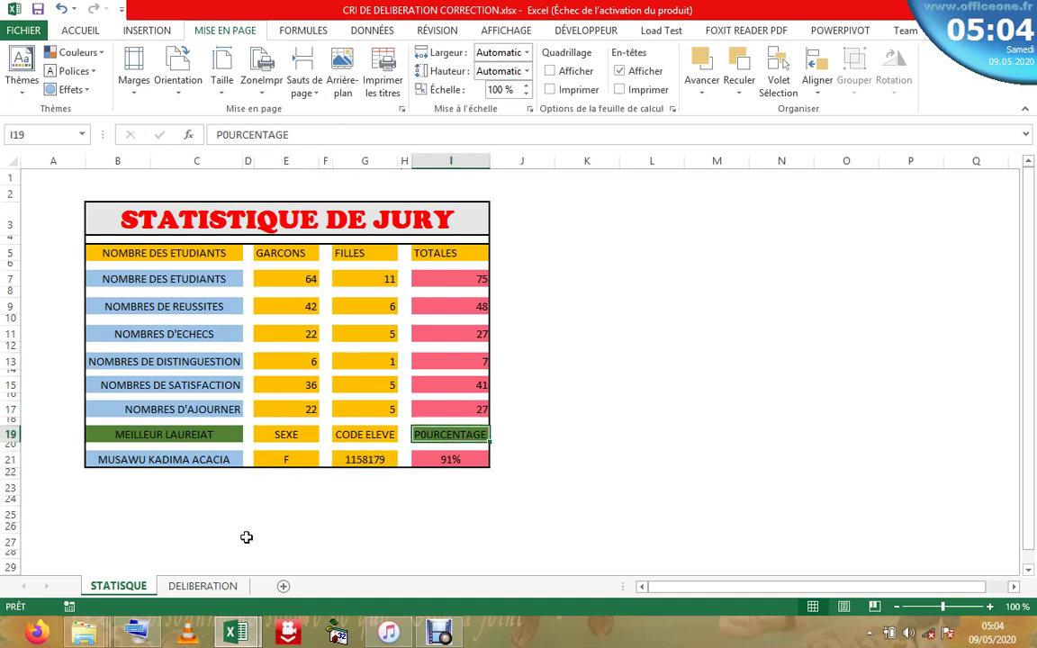
pyautogui.click(284, 332)
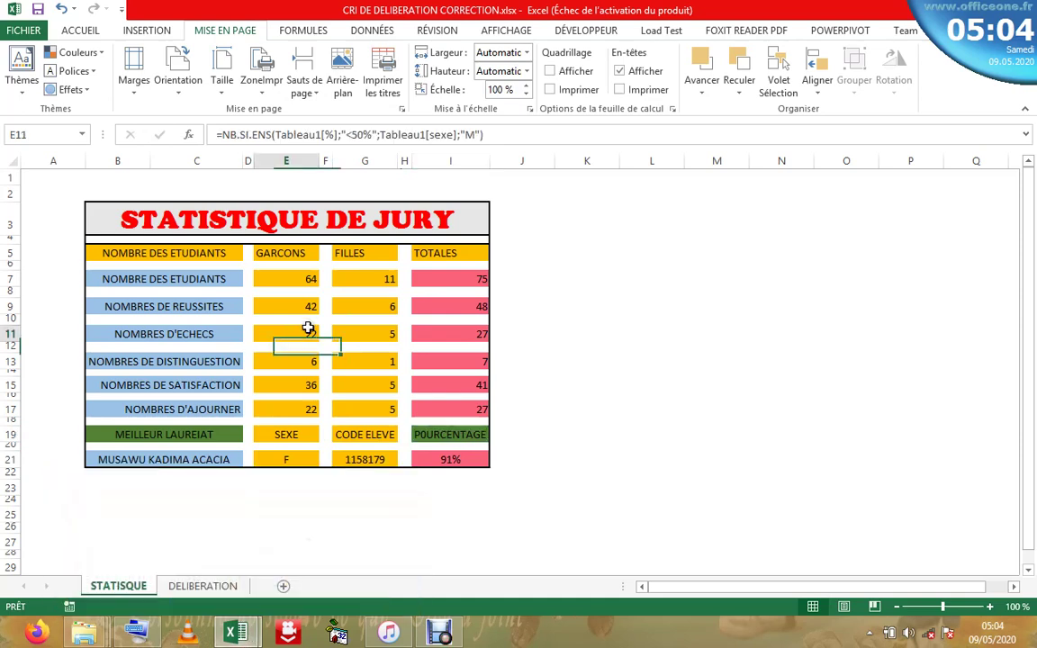
pyautogui.click(183, 306)
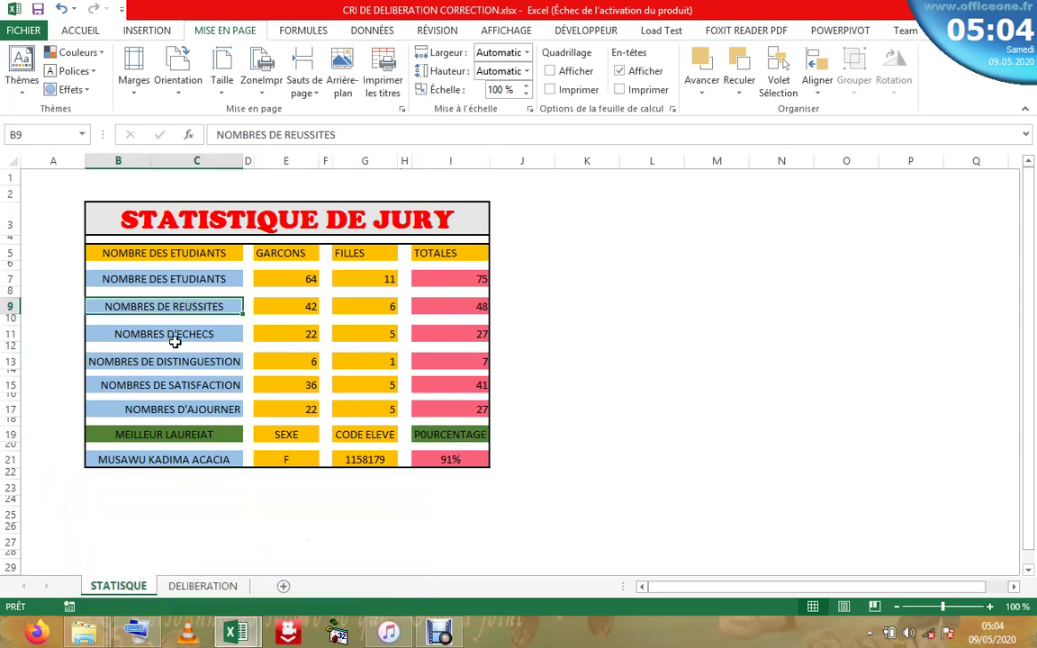
pyautogui.click(175, 340)
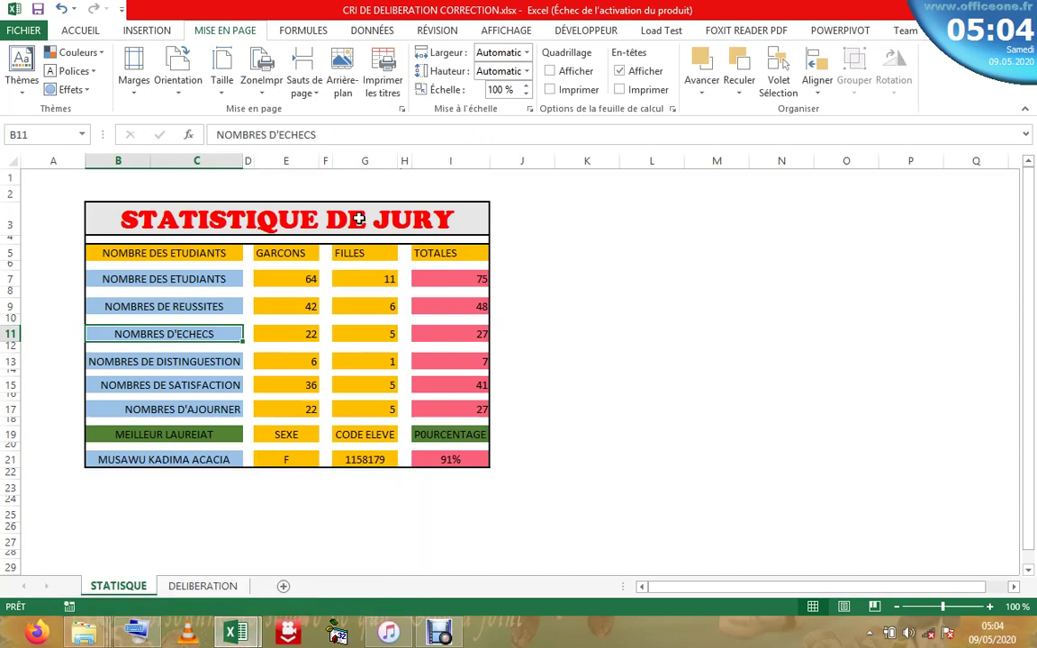
pyautogui.click(359, 219)
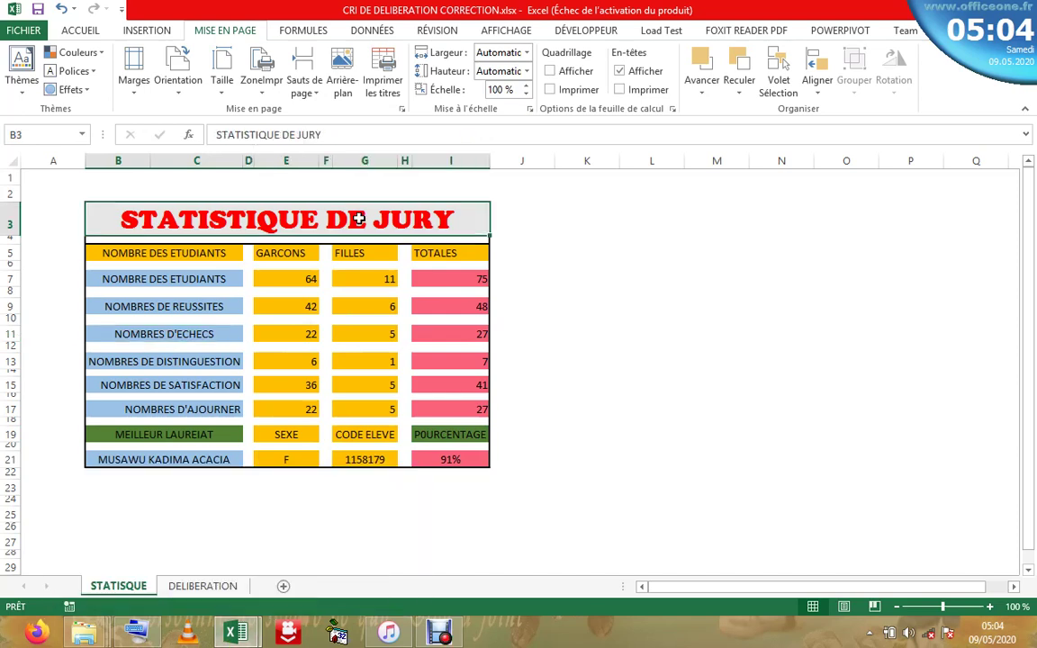
pyautogui.click(300, 251)
pyautogui.click(216, 278)
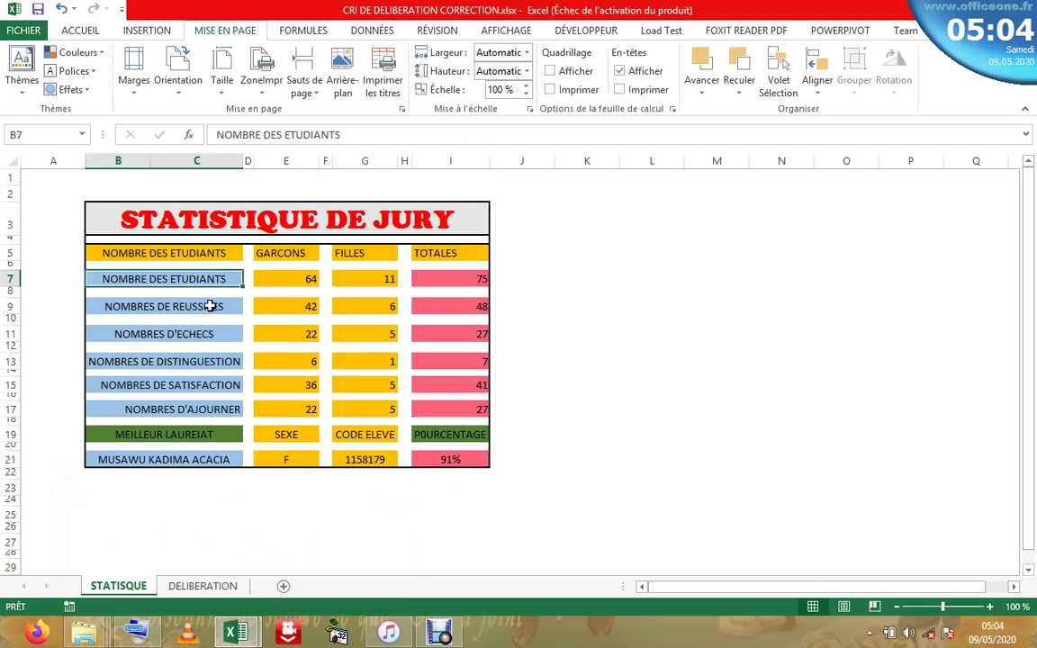
pyautogui.click(213, 301)
pyautogui.click(302, 312)
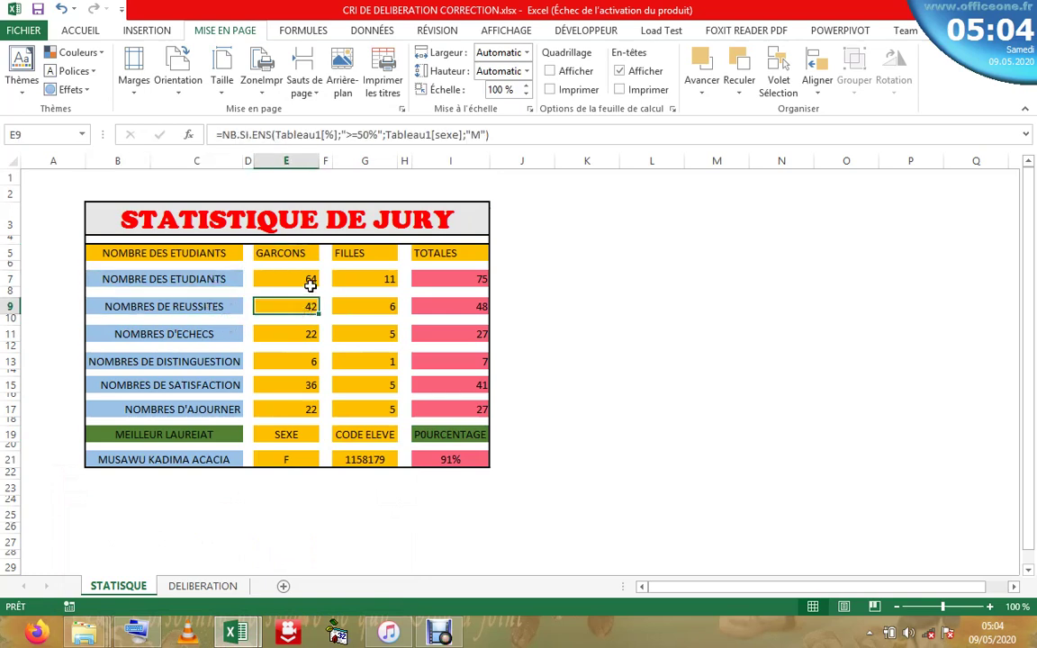
pyautogui.click(307, 280)
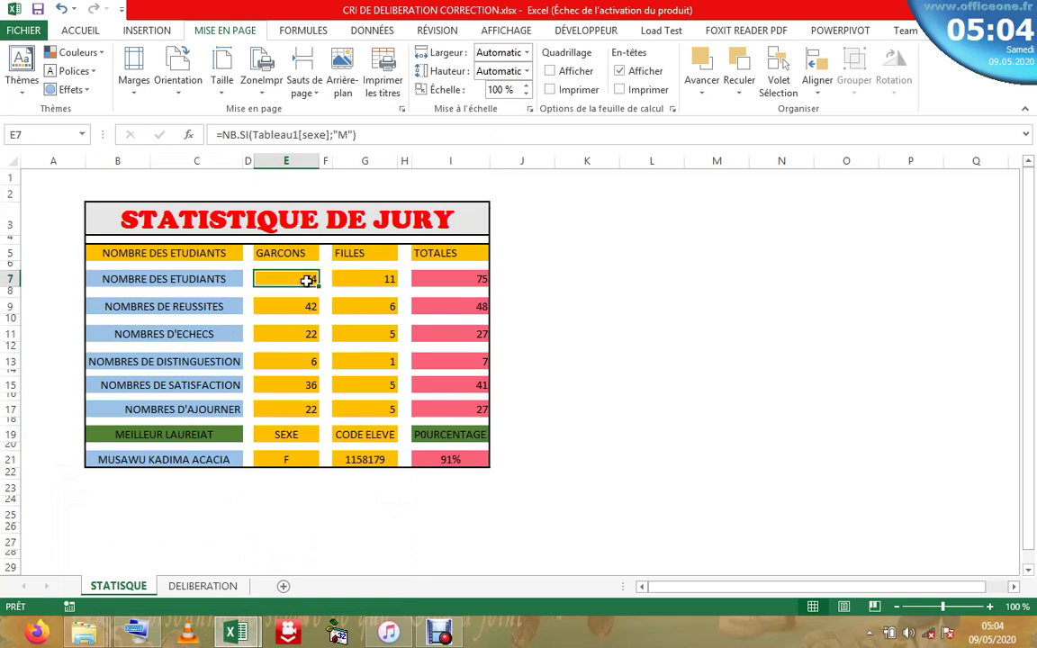
pyautogui.click(380, 281)
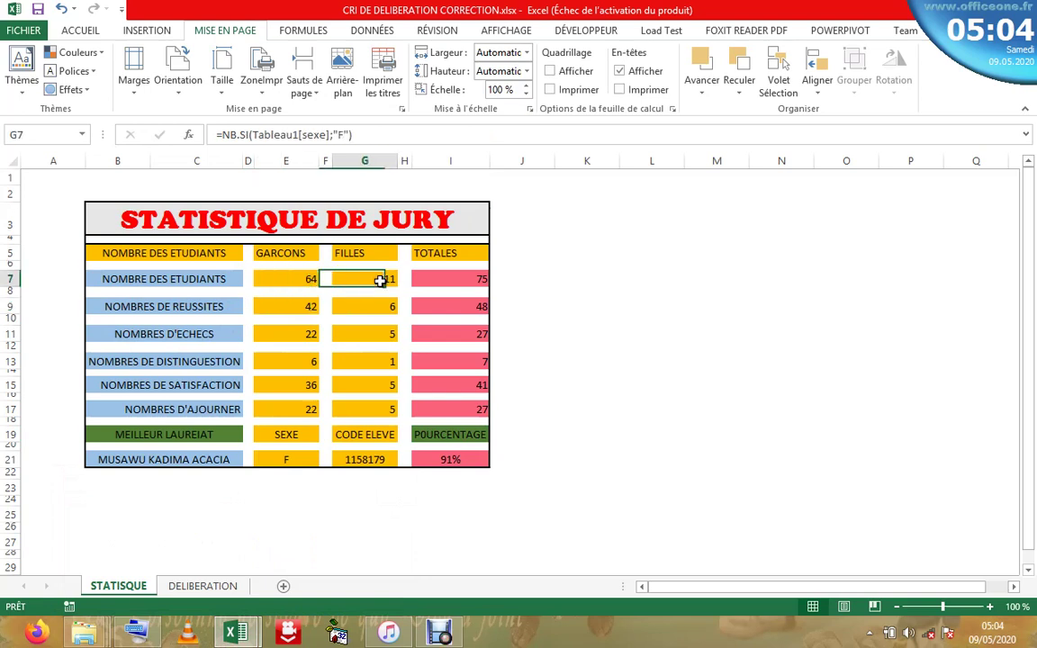
pyautogui.click(460, 282)
pyautogui.click(450, 306)
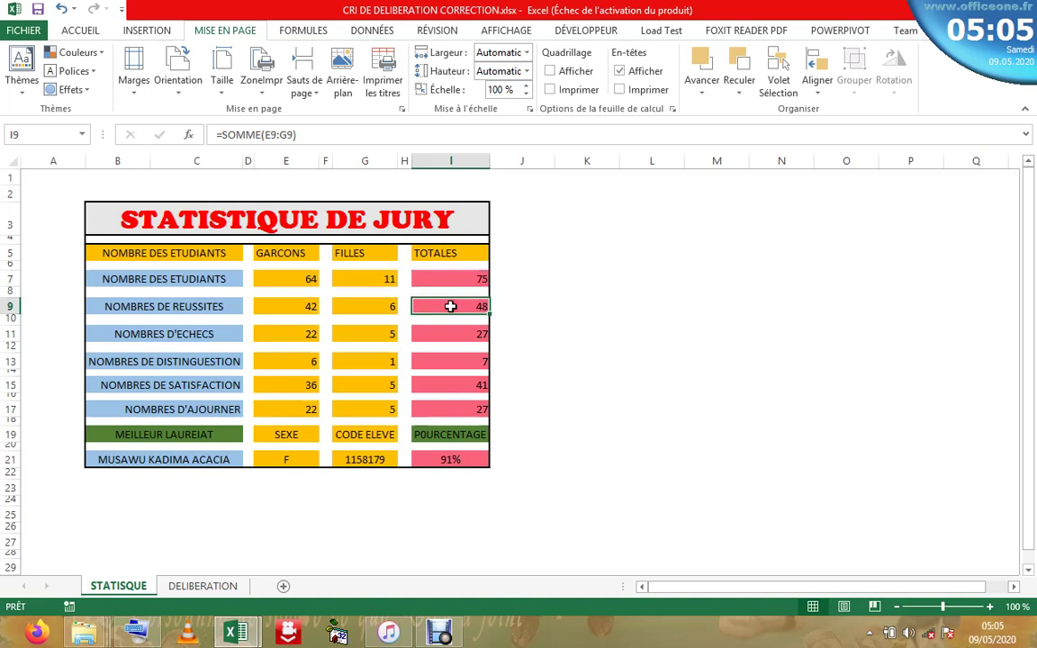
pyautogui.click(352, 306)
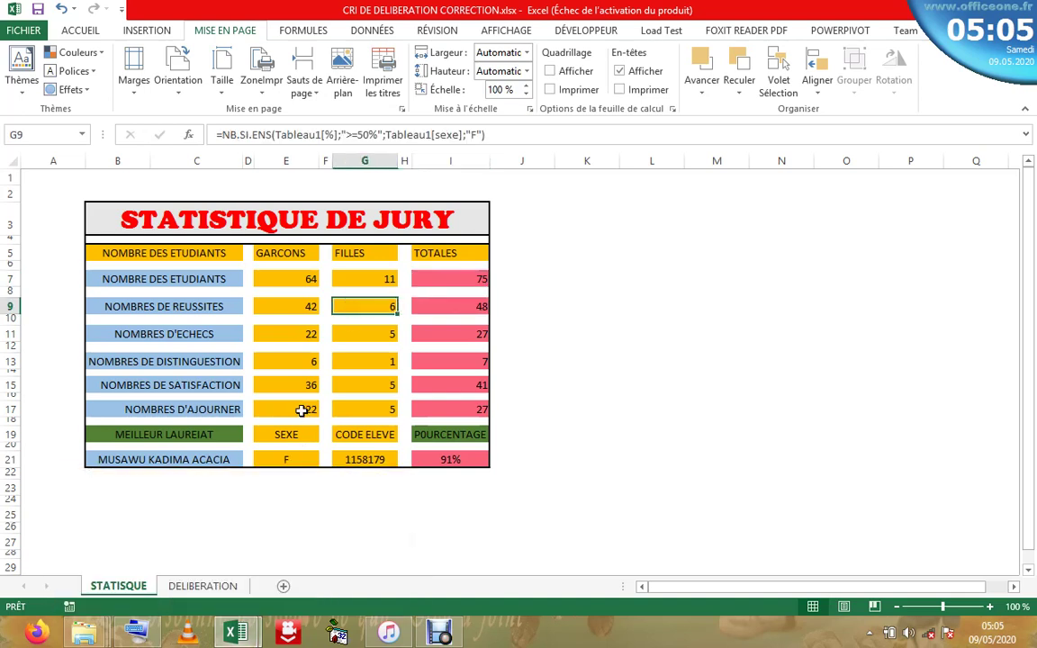
pyautogui.click(301, 409)
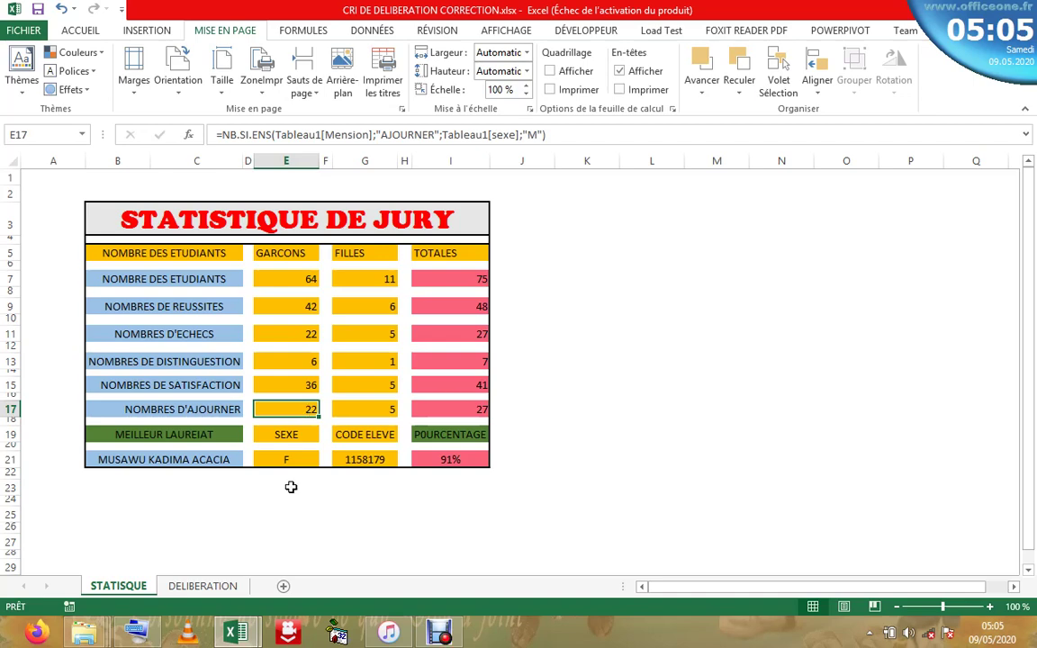
pyautogui.moveTo(234, 630)
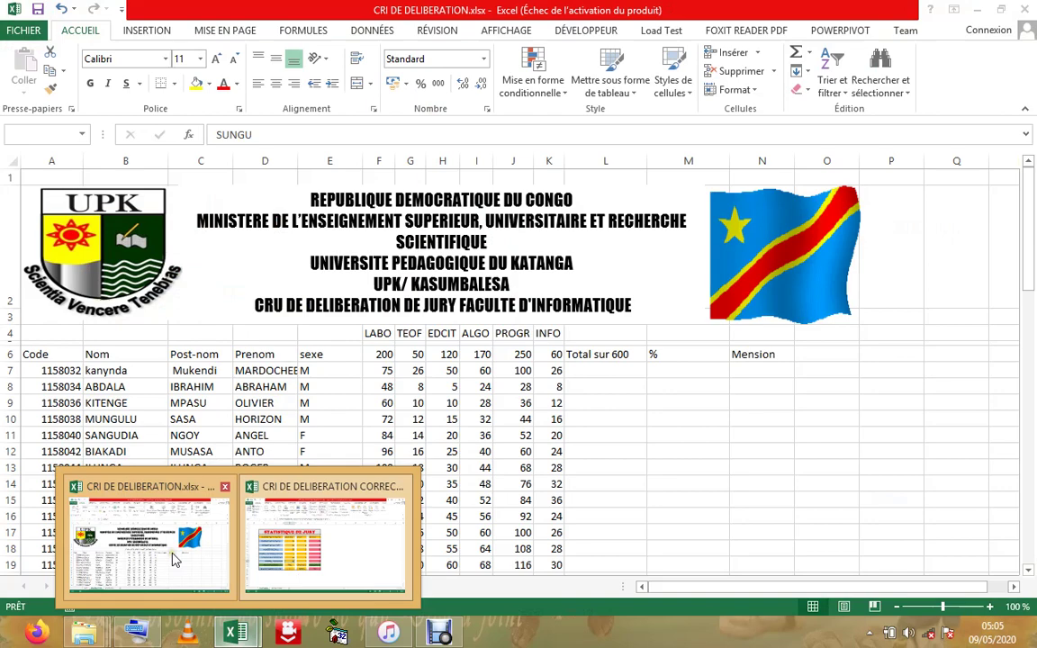
# - Switch to the unfinished CRI DE DELIBERATION.xlsx workbook and check the first-name entry in D10
pyautogui.click(176, 558)
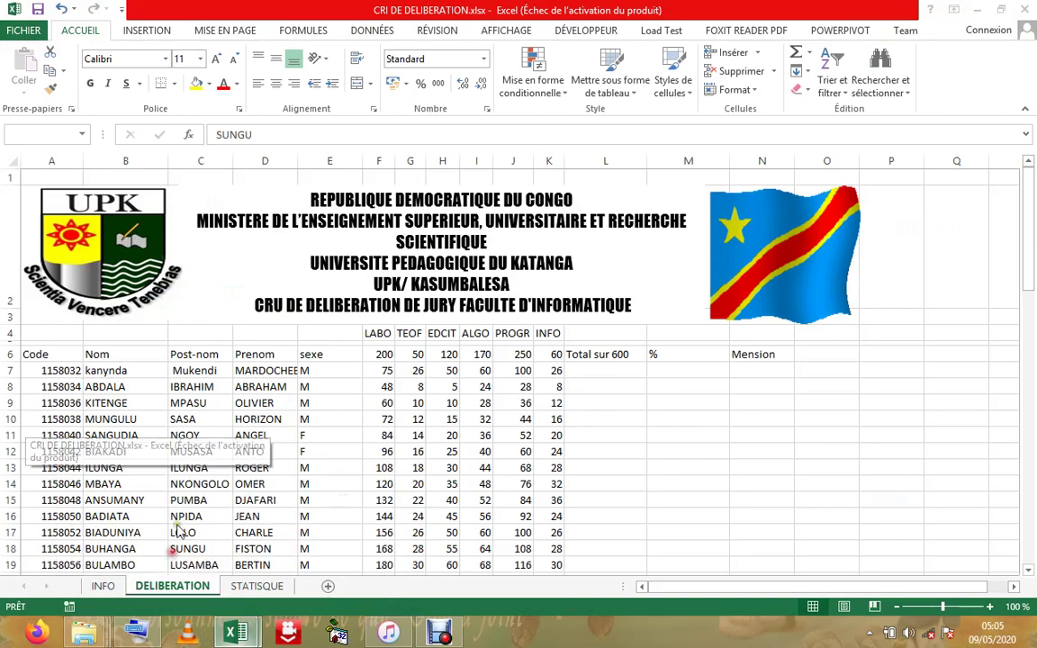
pyautogui.click(270, 417)
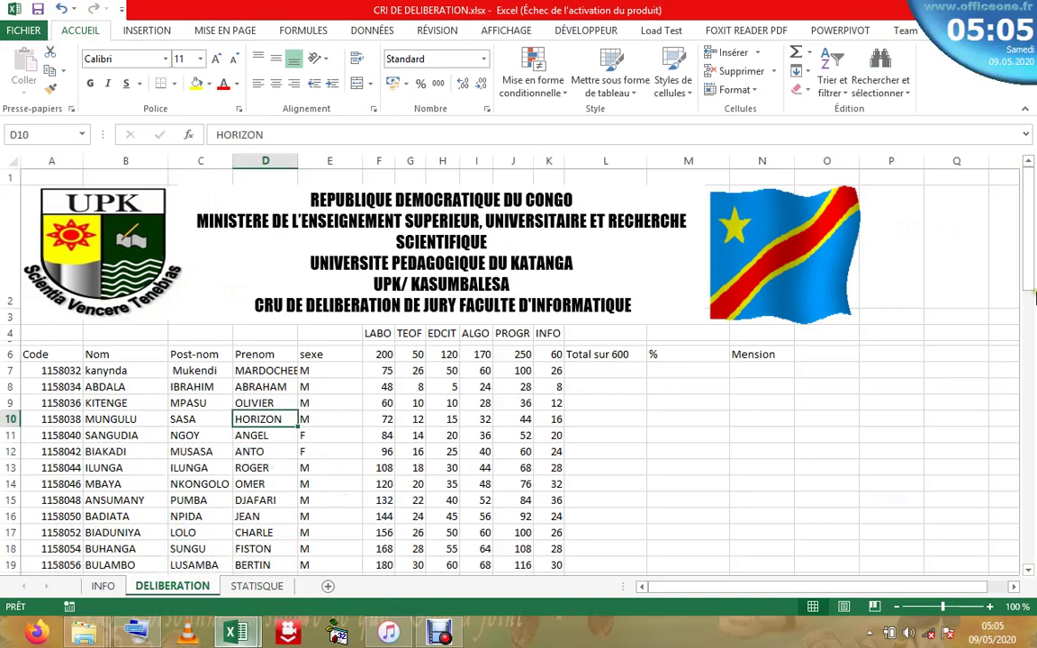
pyautogui.moveTo(1027, 276); pyautogui.dragTo(1032, 221)
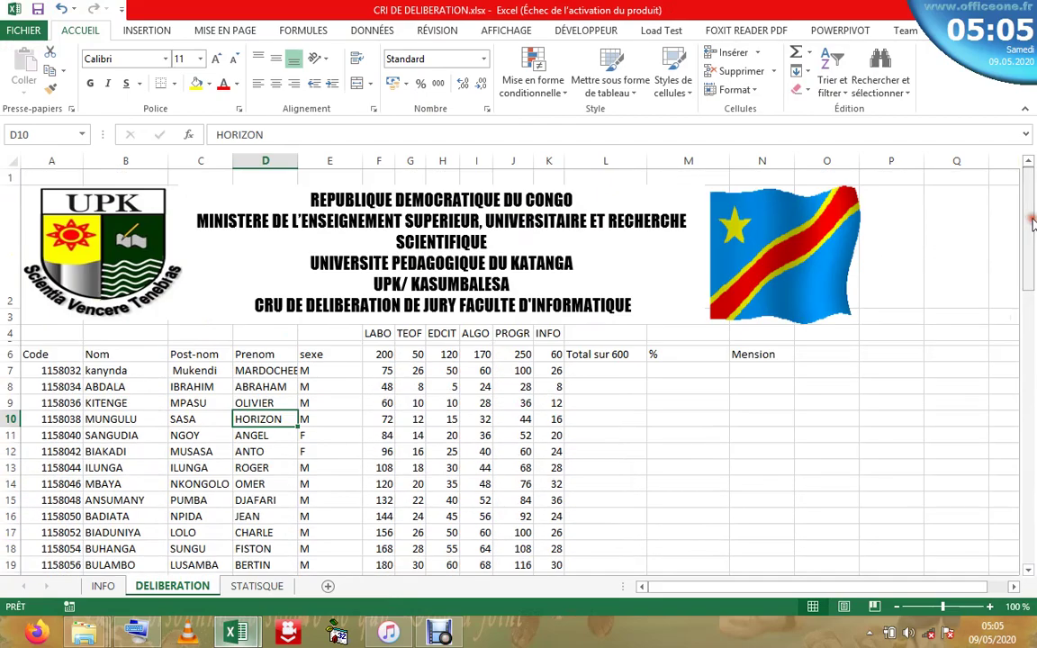
# - Review the Code, Nom, Post-nom, Prenom and sexe columns of the DELIBERATION sheet
pyautogui.click(50, 354)
pyautogui.click(93, 353)
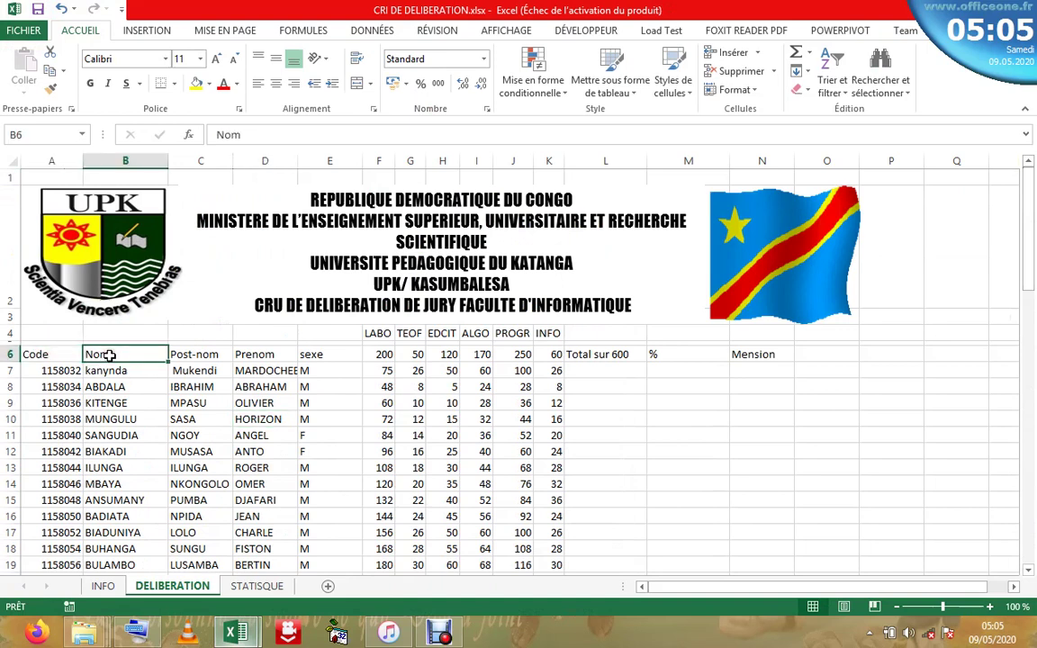
pyautogui.click(205, 356)
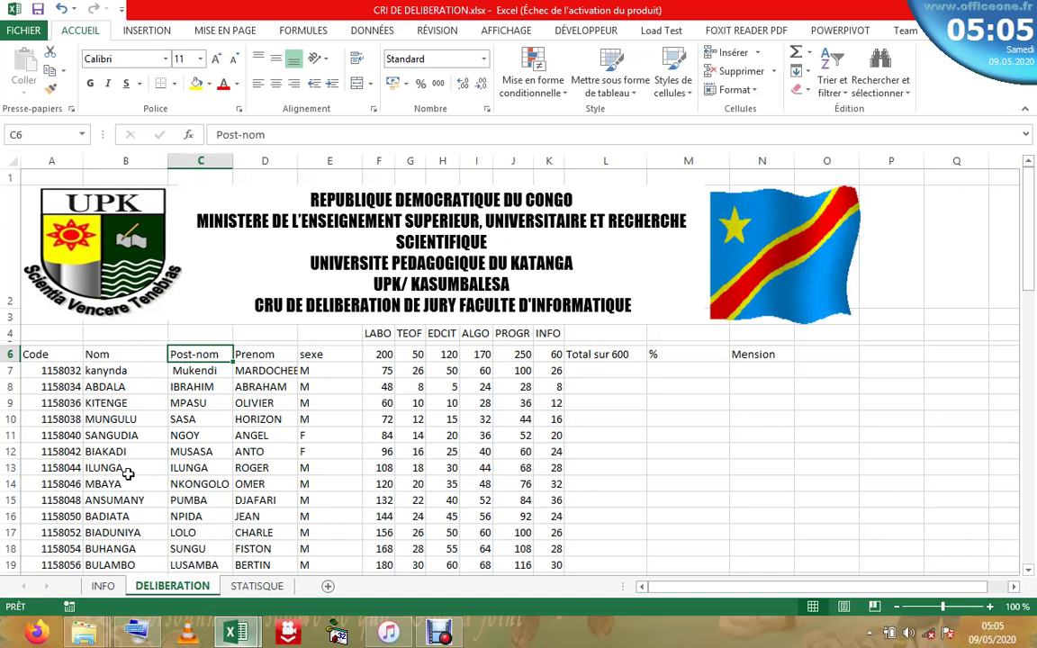
pyautogui.click(128, 354)
pyautogui.click(202, 357)
pyautogui.click(261, 356)
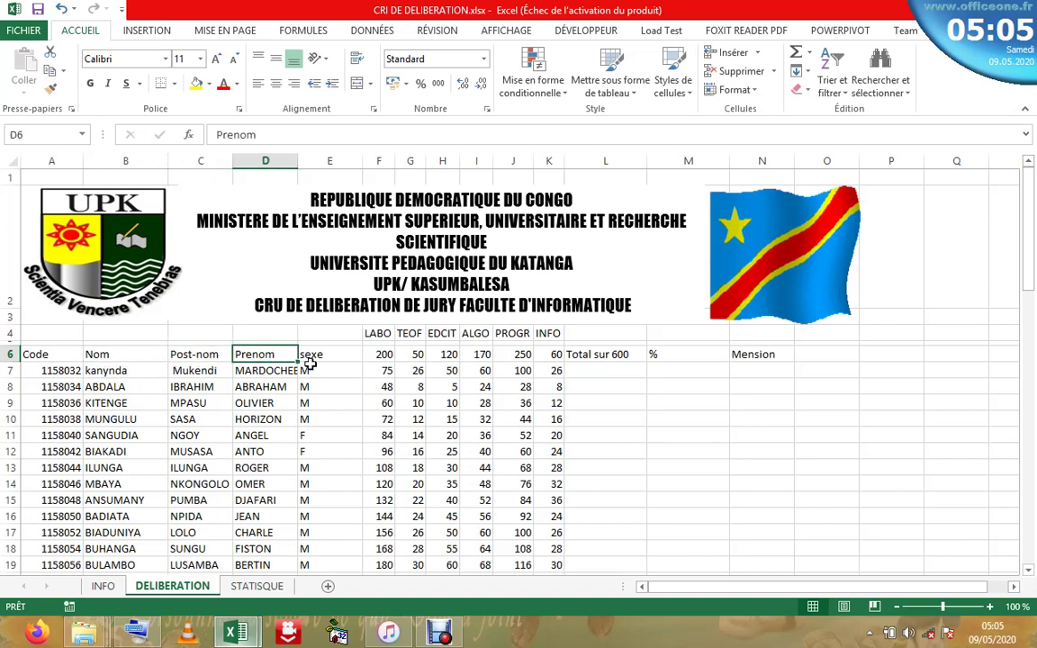
pyautogui.click(309, 363)
pyautogui.click(335, 355)
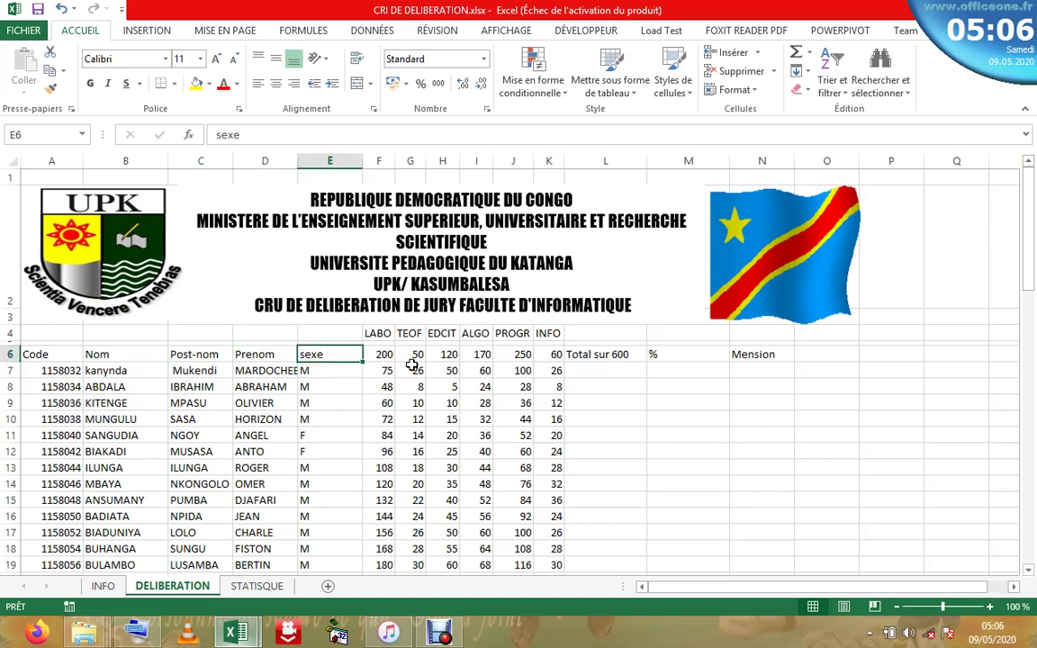
# - Check the TEOF, PROGR (max 250), INFO (max 60), Total sur 600, % and Mension columns, then open STATISTIQUE
pyautogui.click(412, 370)
pyautogui.click(509, 355)
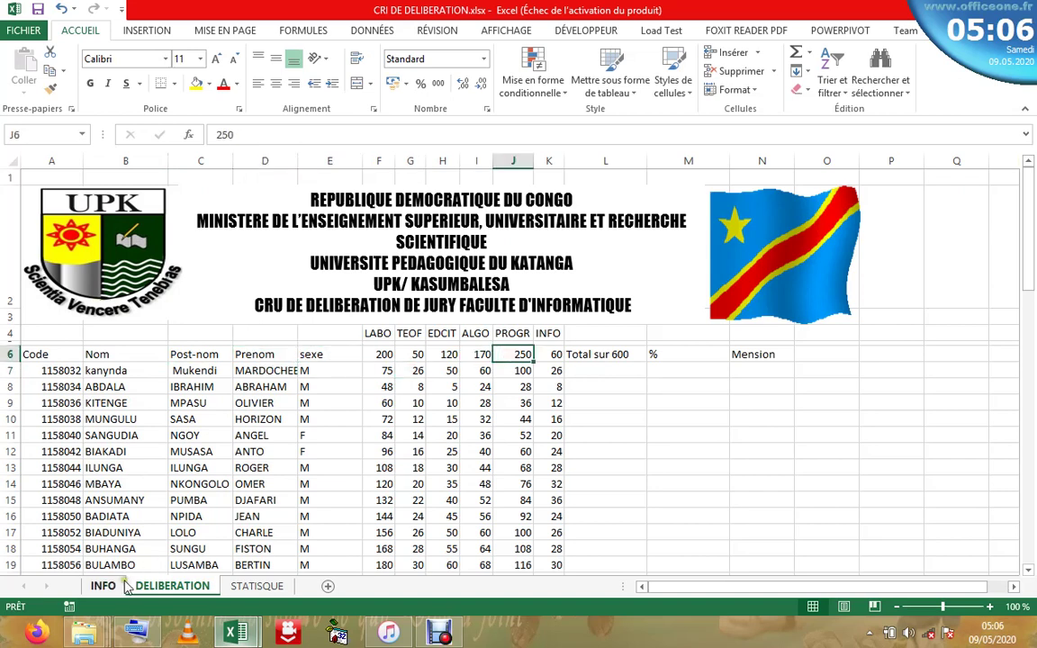
pyautogui.click(560, 356)
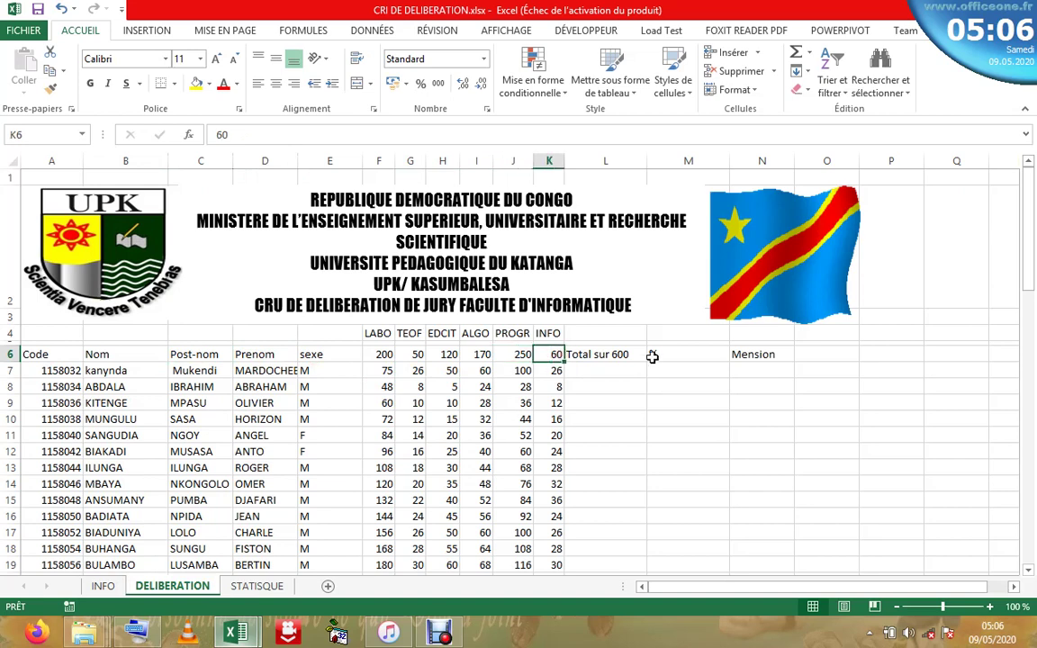
pyautogui.click(618, 356)
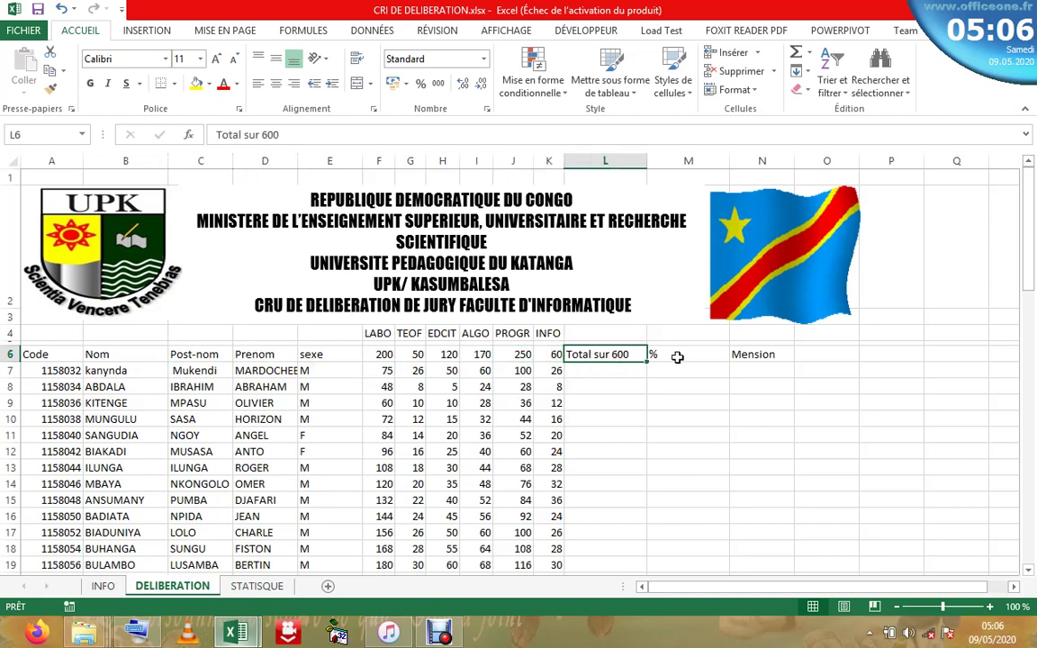
pyautogui.click(673, 354)
pyautogui.click(747, 355)
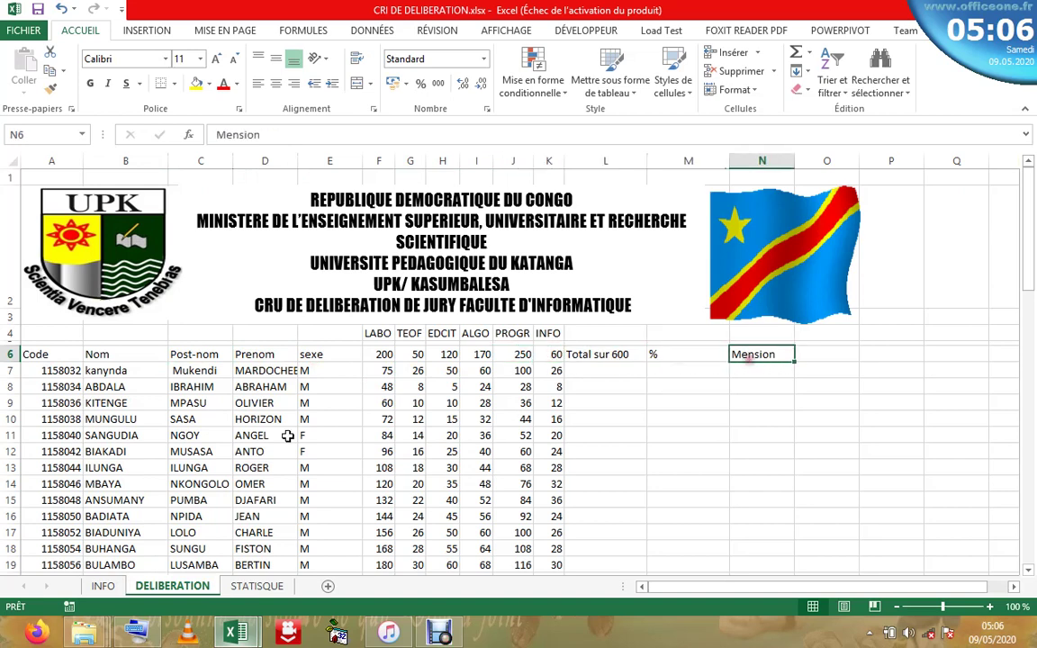
pyautogui.click(259, 583)
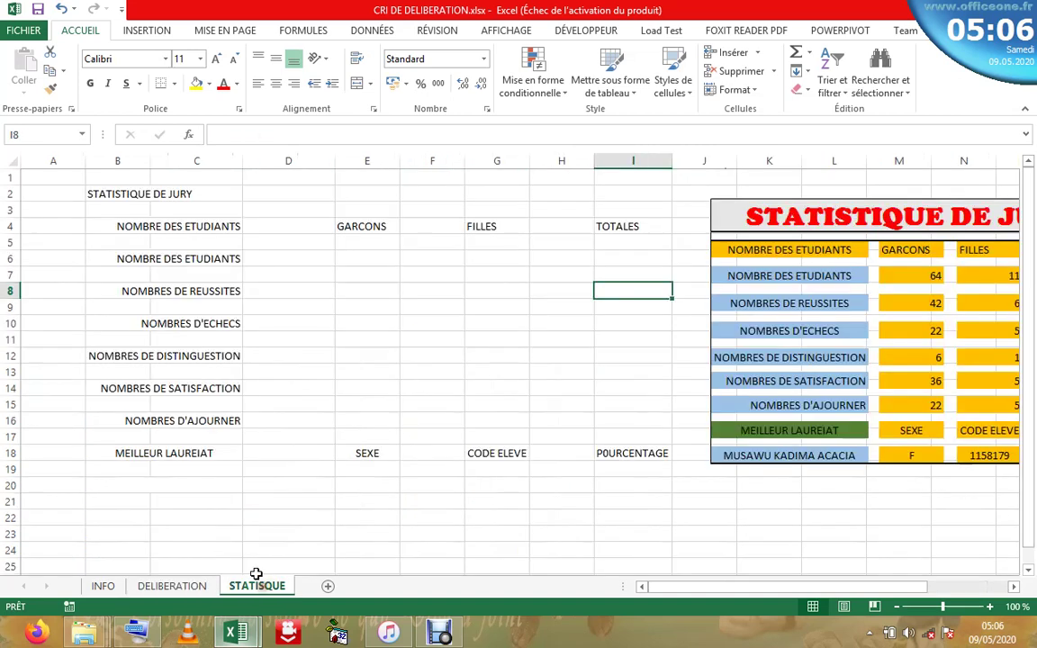
# - Nudge the STATISTIQUE DE JURY picture slightly left, then show the INFO sheet's exercise instructions
pyautogui.click(203, 365)
pyautogui.click(479, 337)
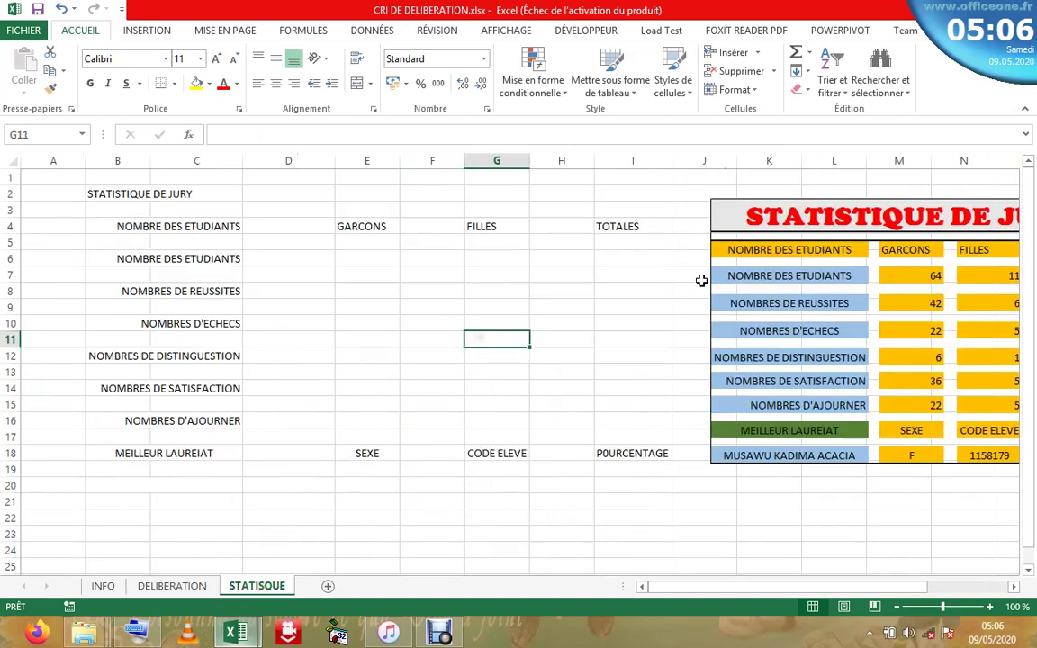
pyautogui.click(750, 259)
pyautogui.moveTo(750, 259); pyautogui.dragTo(728, 262)
pyautogui.click(123, 242)
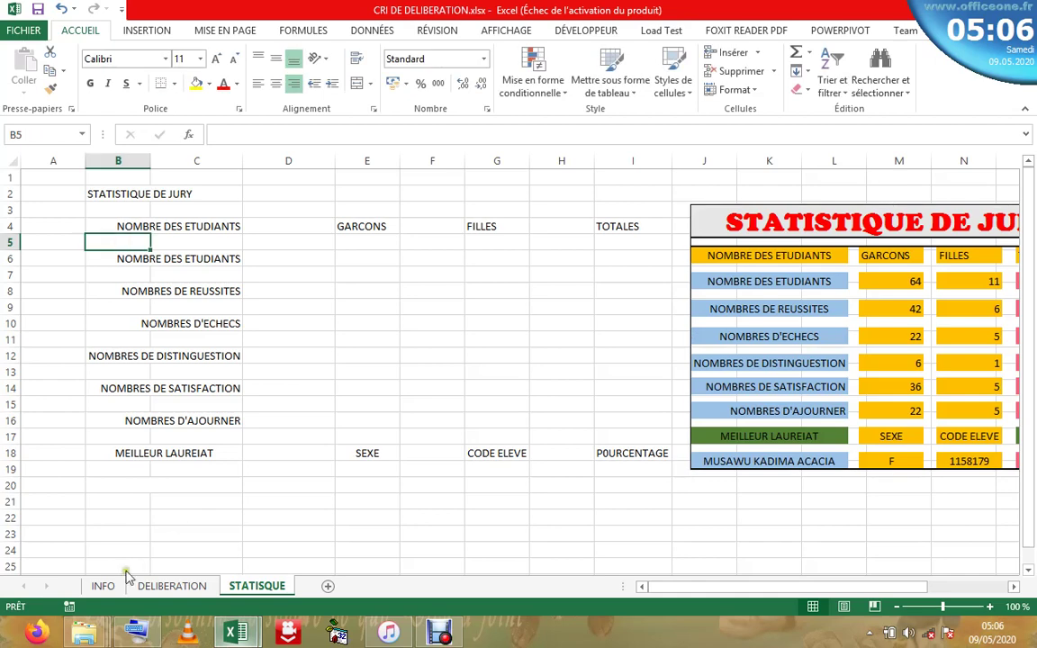
pyautogui.click(119, 586)
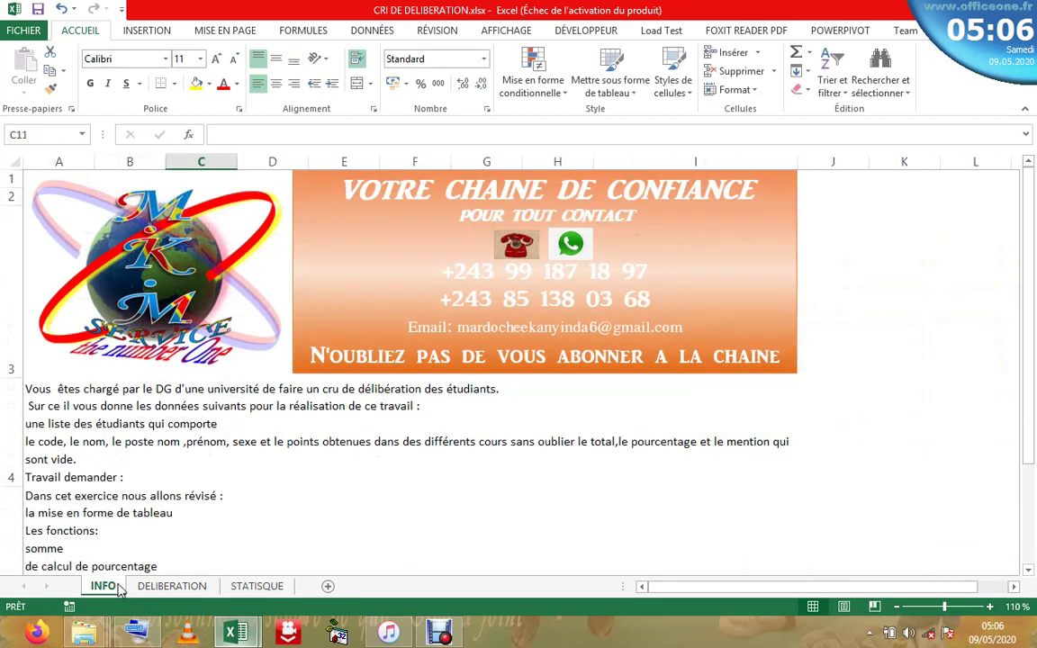
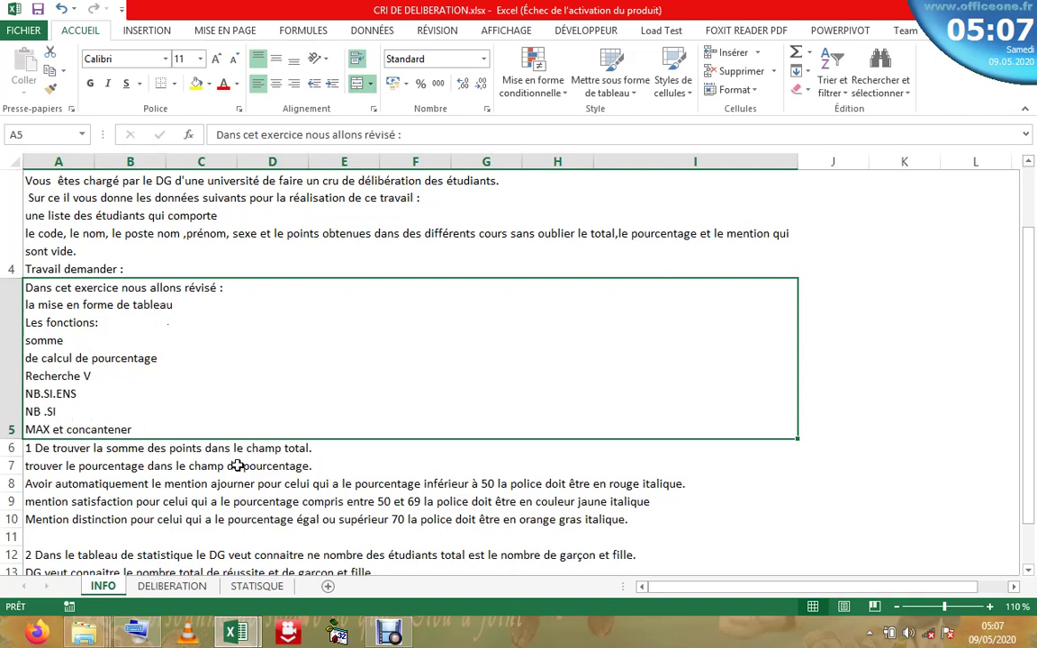
# - Read the INFO sheet's summing-points and percentage instructions in A6 and A7, then go to DELIBERATION
pyautogui.press('Down')
pyautogui.press('Down')
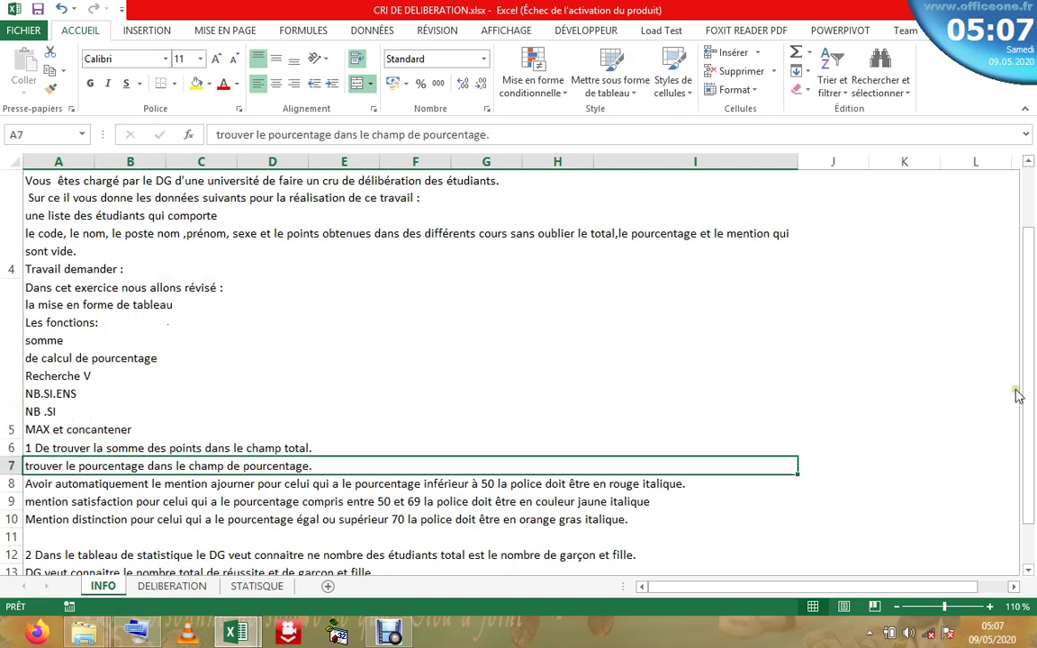
pyautogui.scroll(3, 1027, 360)
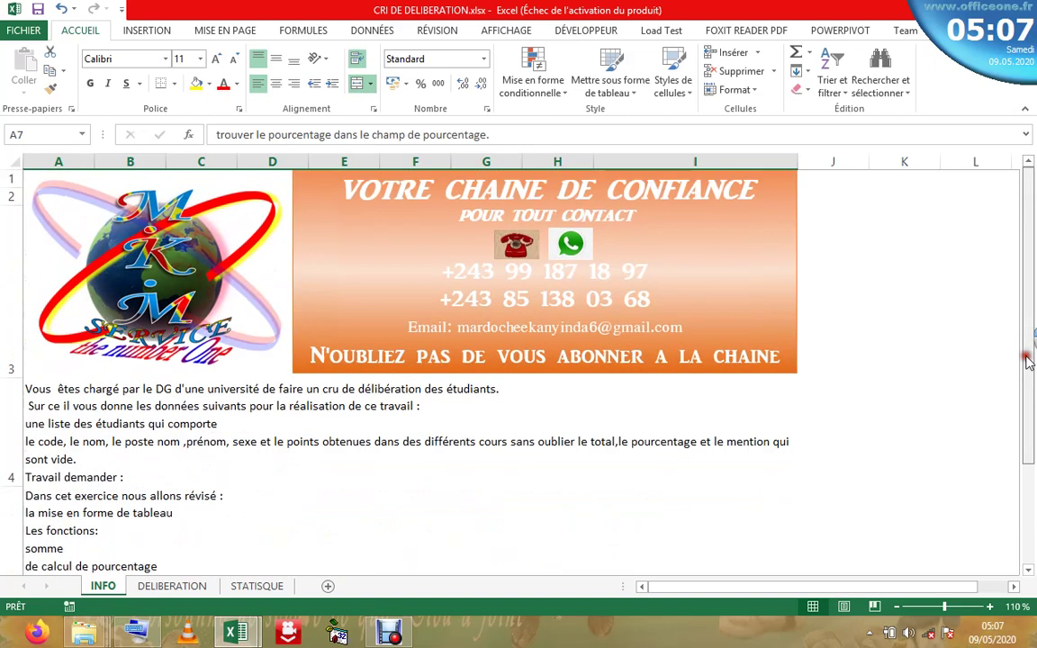
pyautogui.scroll(-3, 1027, 360)
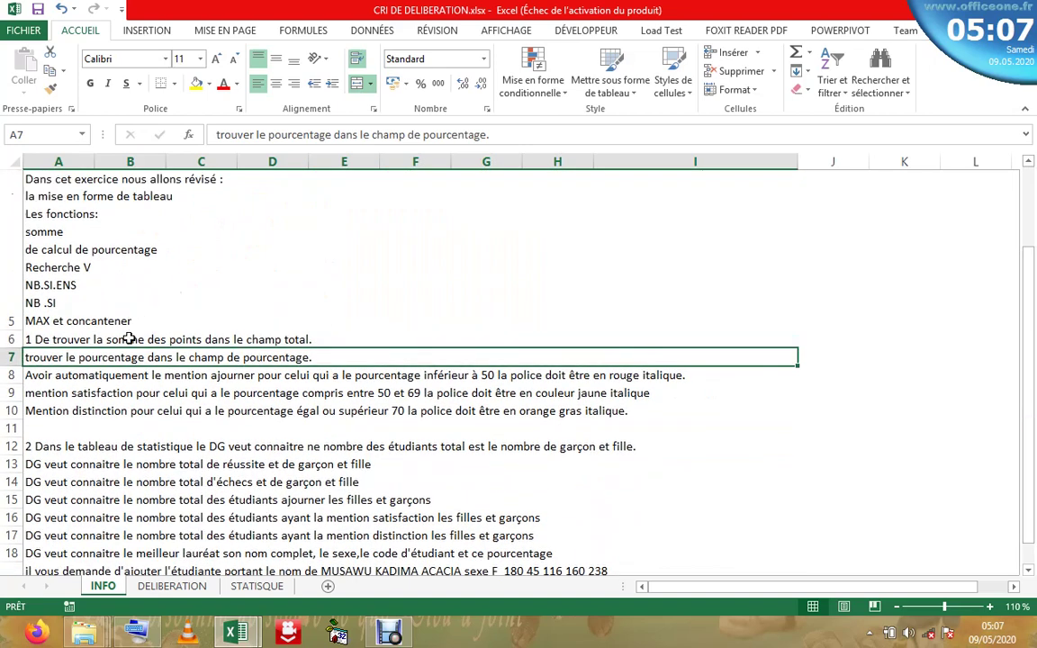
pyautogui.click(131, 340)
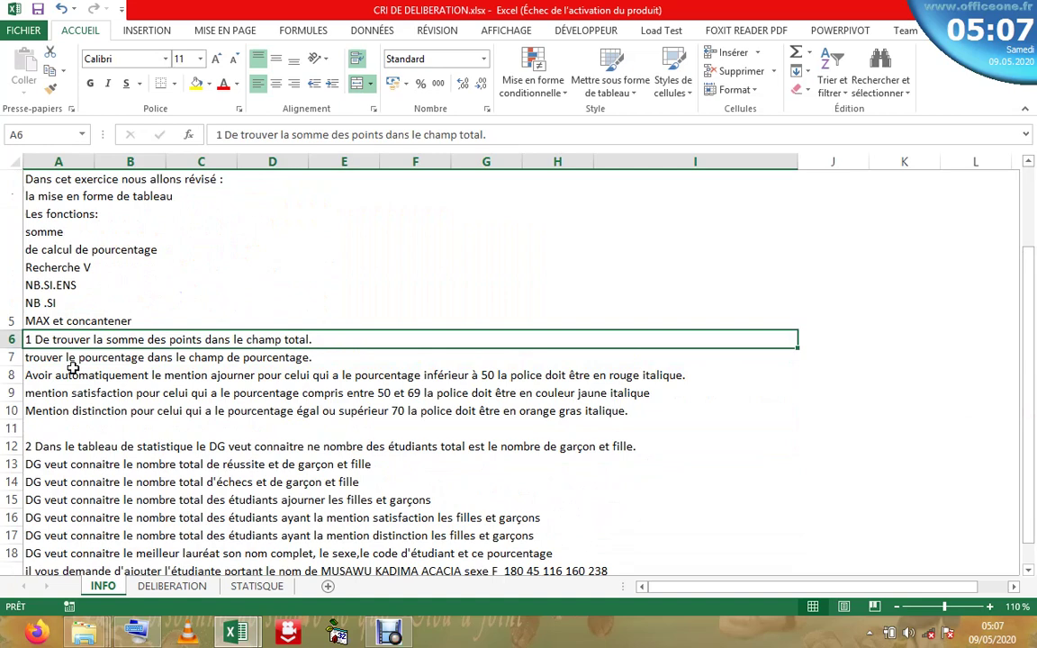
pyautogui.click(41, 357)
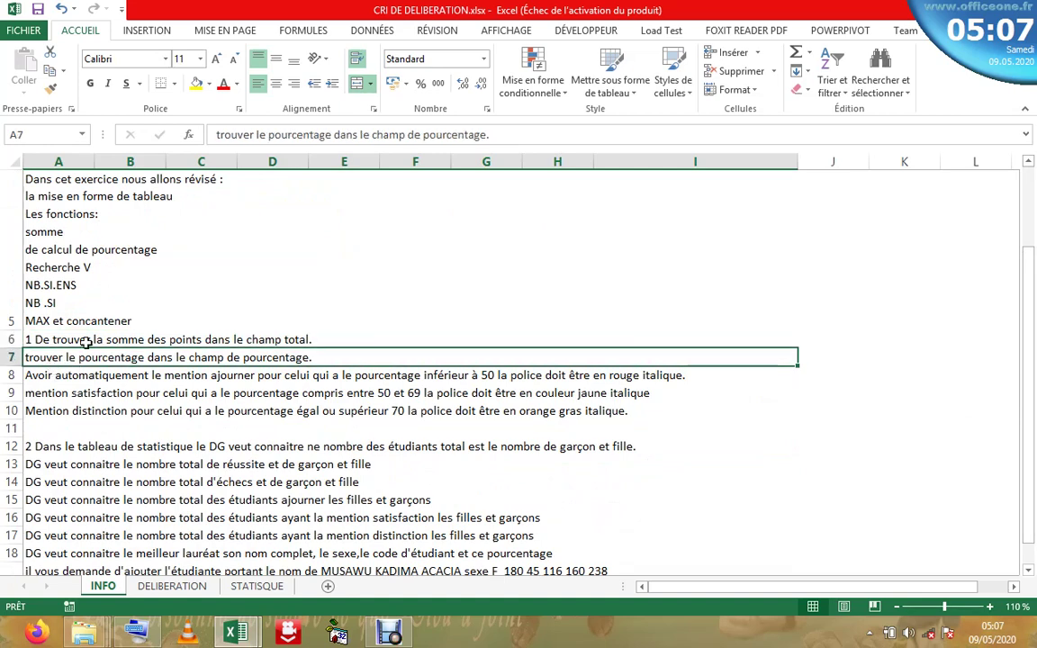
pyautogui.click(83, 339)
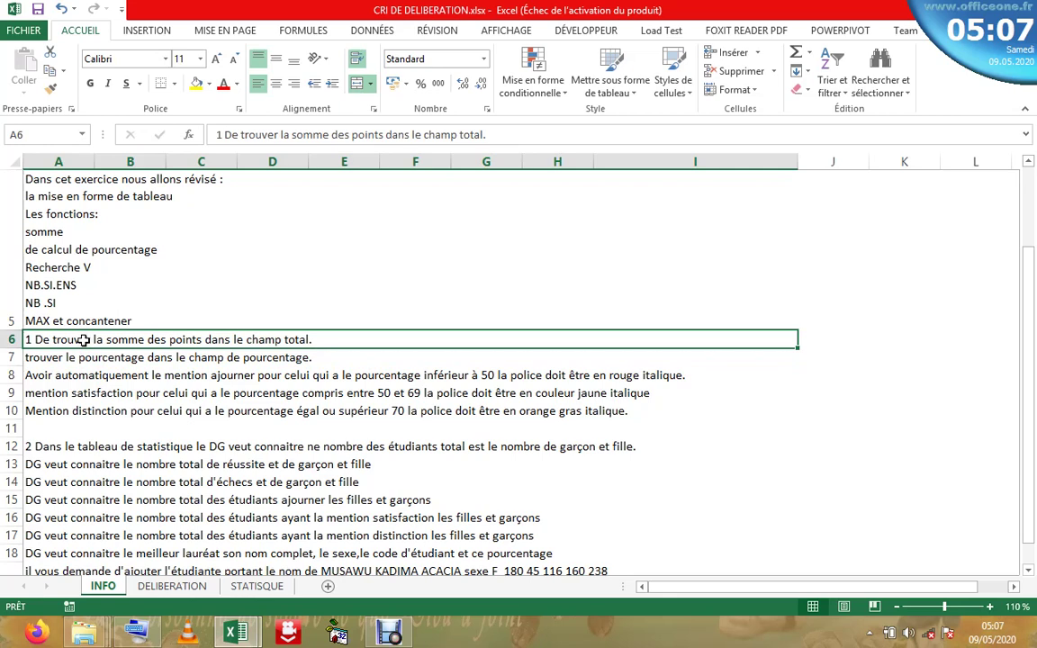
pyautogui.click(184, 586)
pyautogui.click(252, 407)
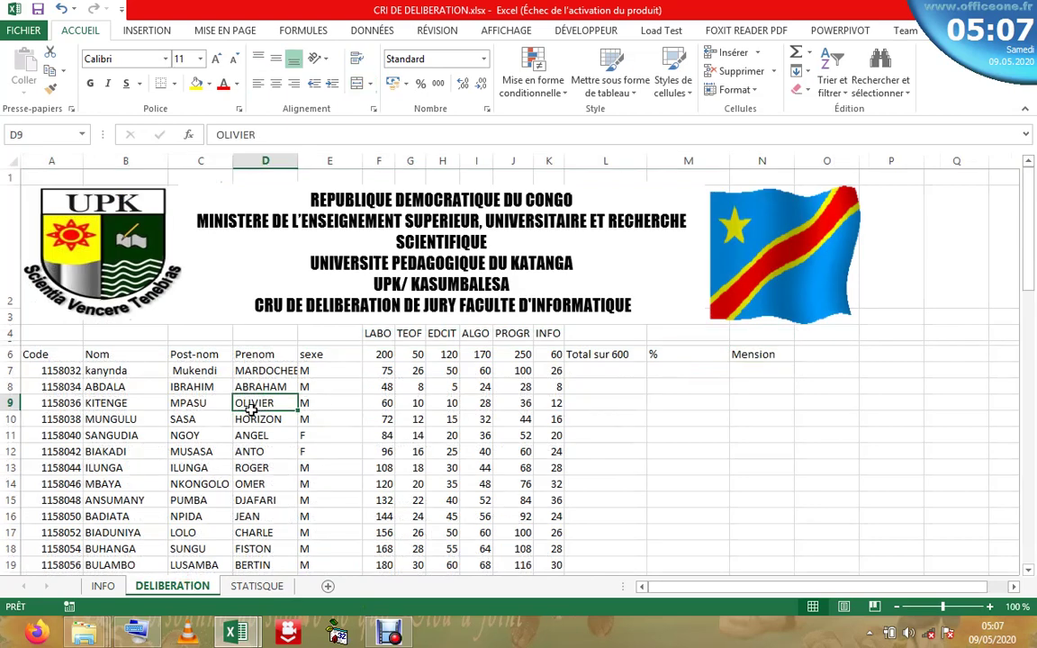
pyautogui.click(513, 450)
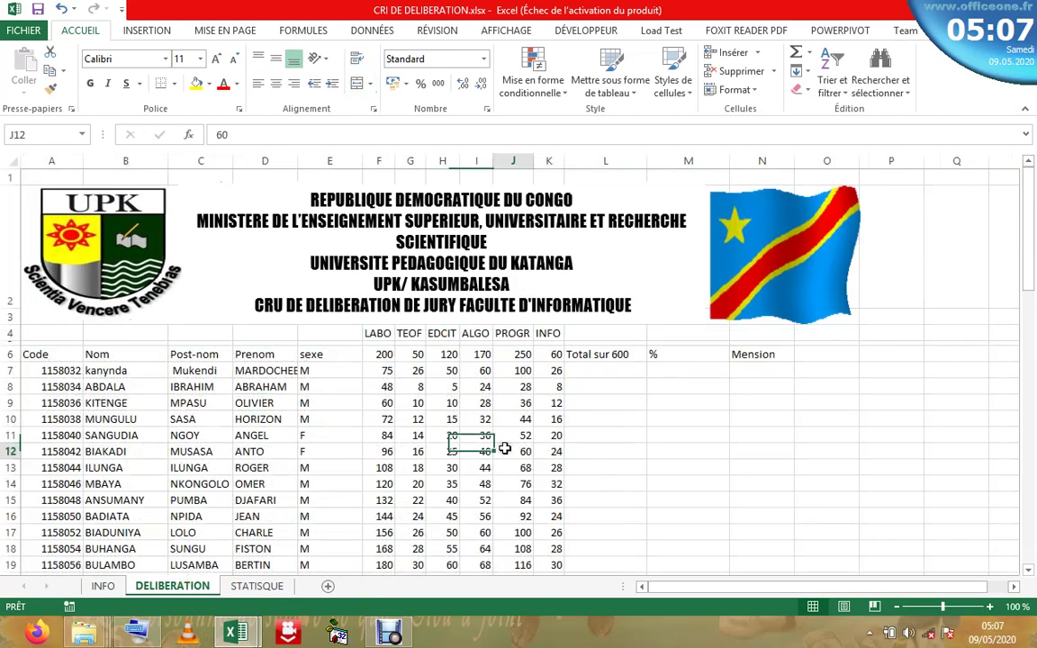
pyautogui.click(544, 402)
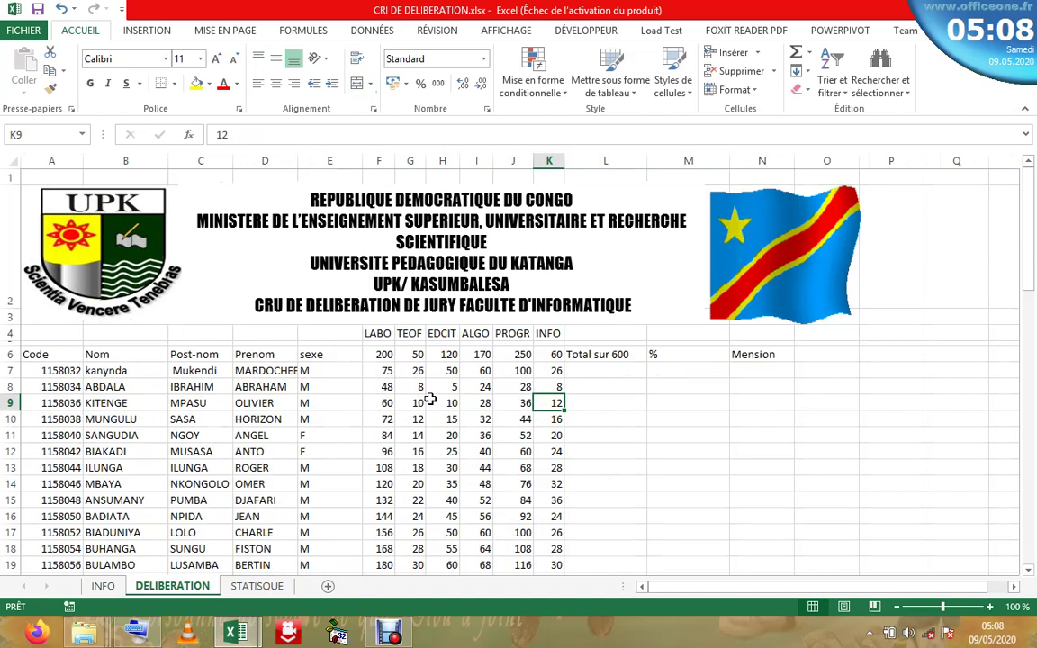
pyautogui.click(596, 373)
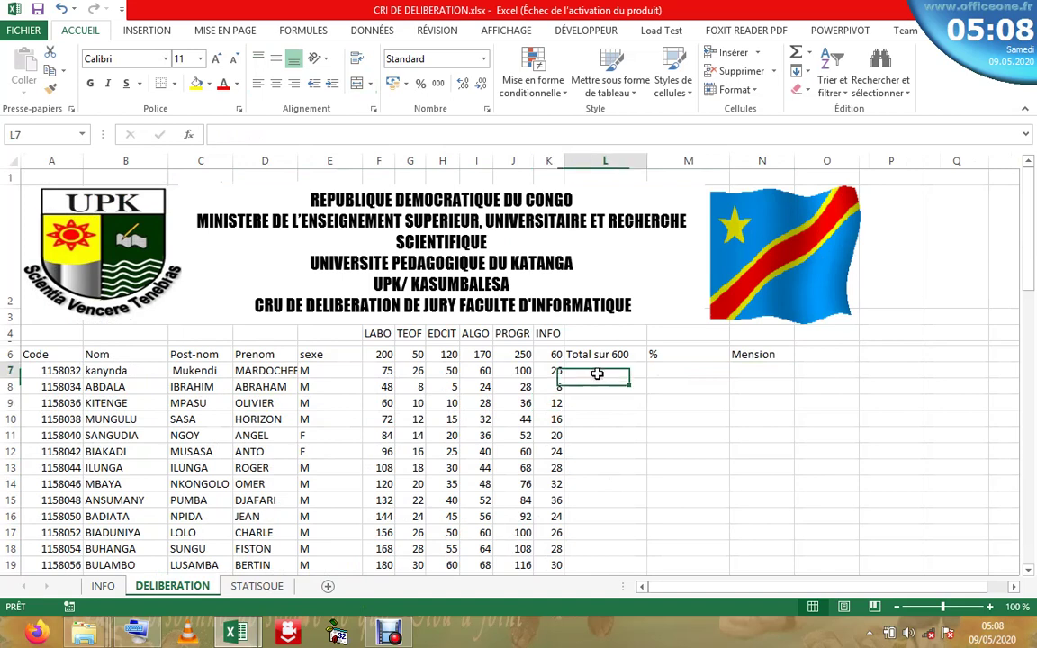
pyautogui.write('=')
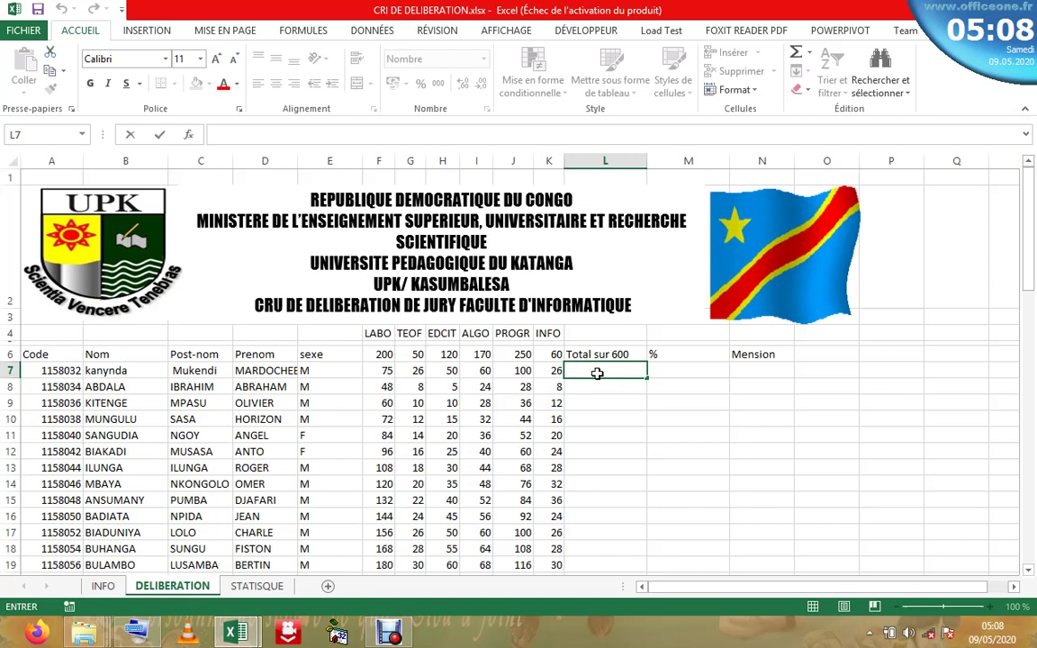
pyautogui.click(329, 418)
pyautogui.click(529, 370)
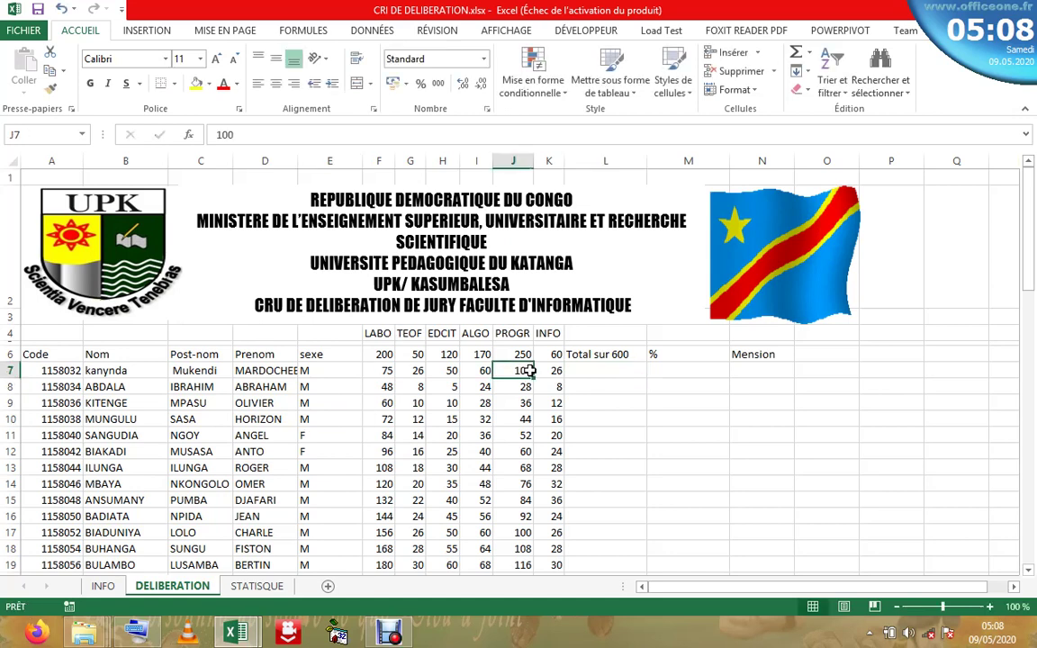
pyautogui.click(250, 401)
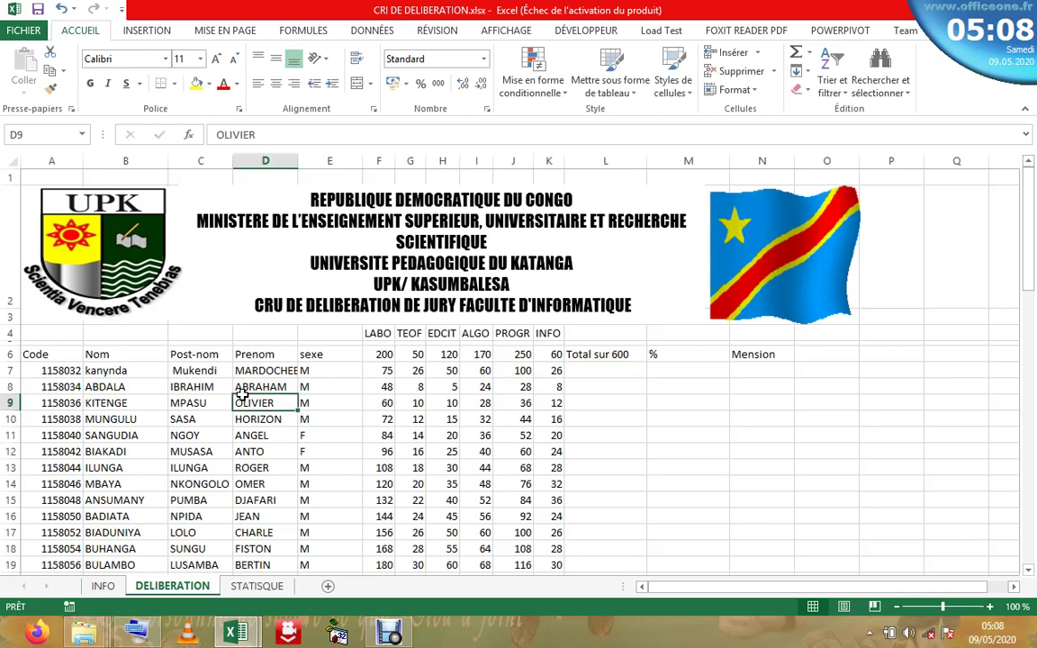
pyautogui.click(444, 418)
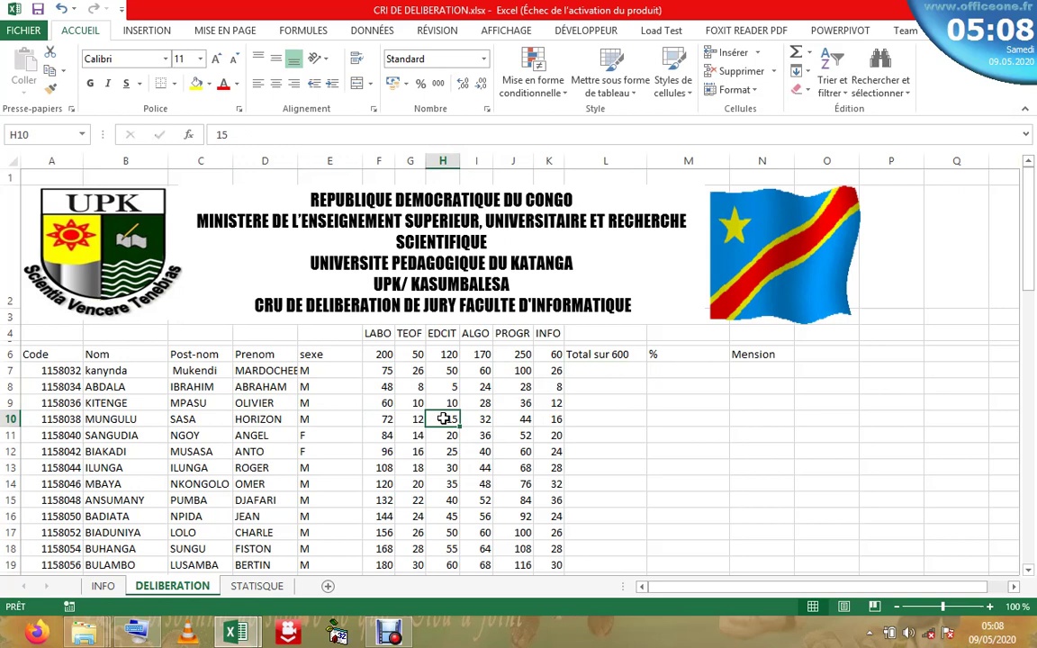
pyautogui.click(412, 420)
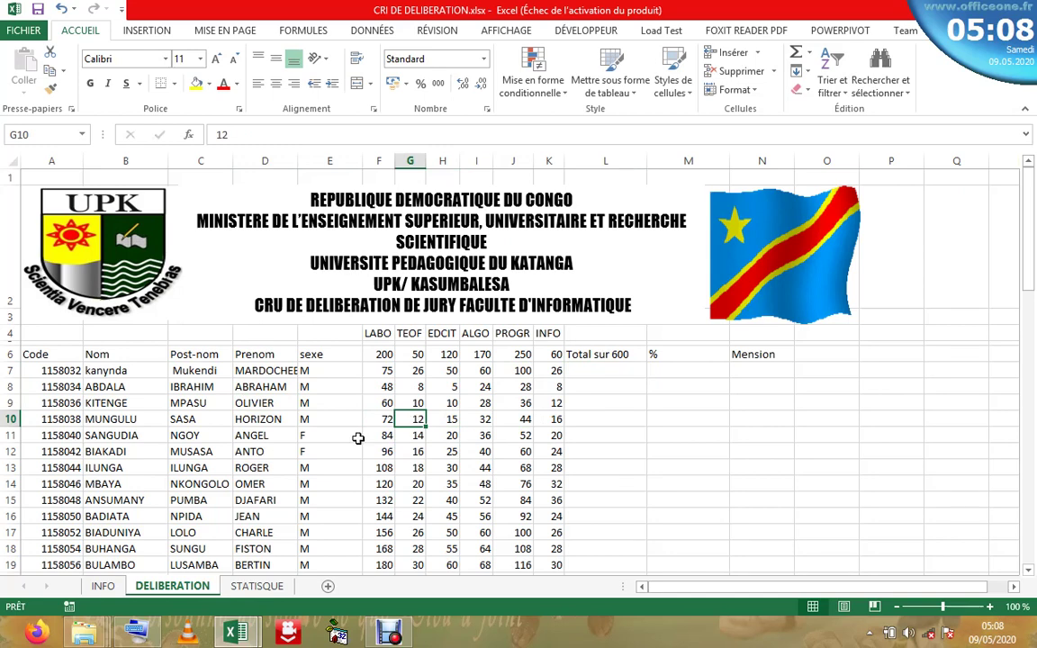
pyautogui.click(383, 417)
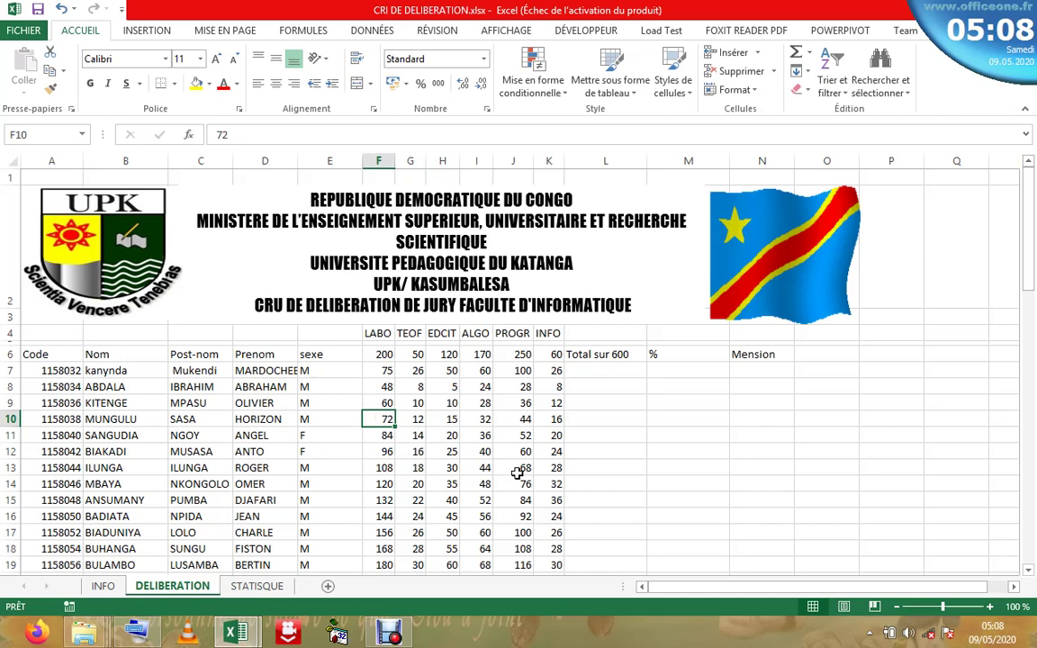
pyautogui.click(517, 470)
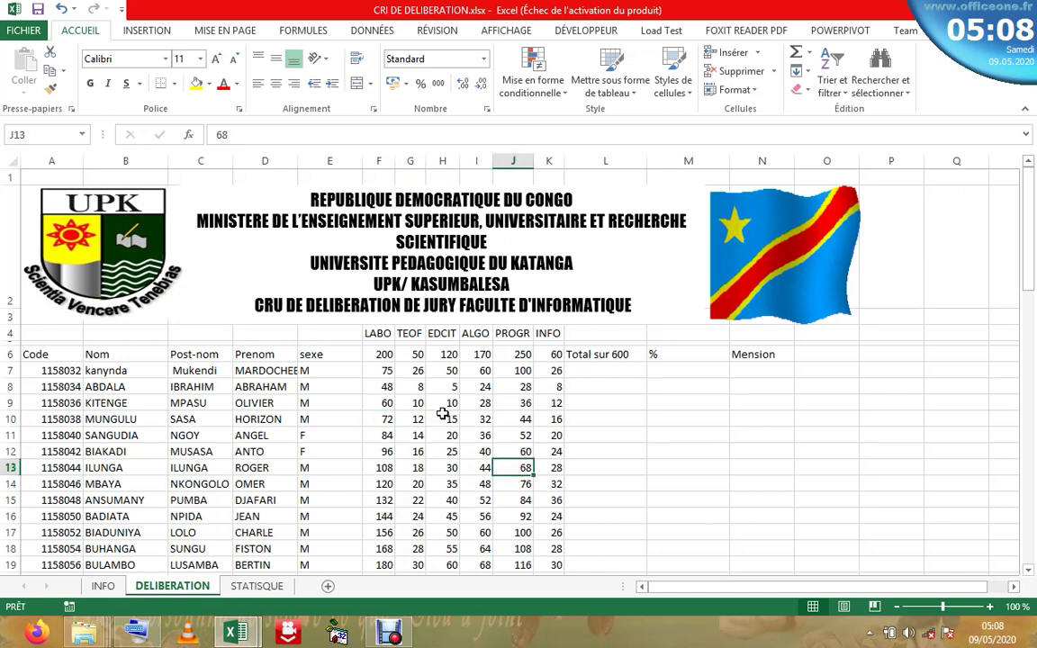
pyautogui.click(442, 414)
pyautogui.click(453, 401)
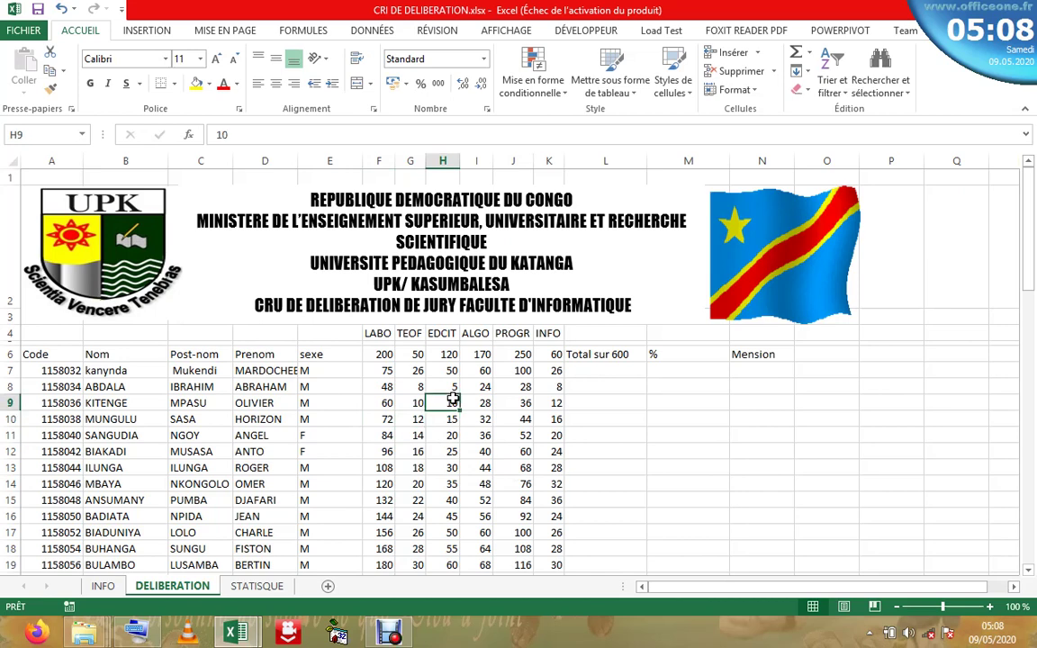
pyautogui.click(520, 390)
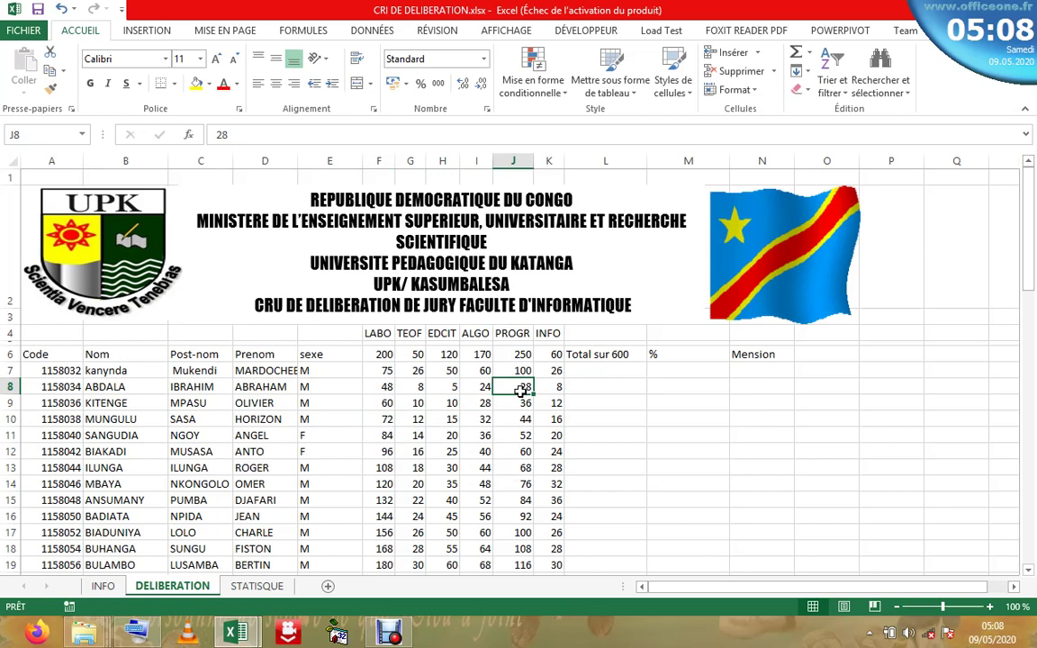
pyautogui.click(450, 449)
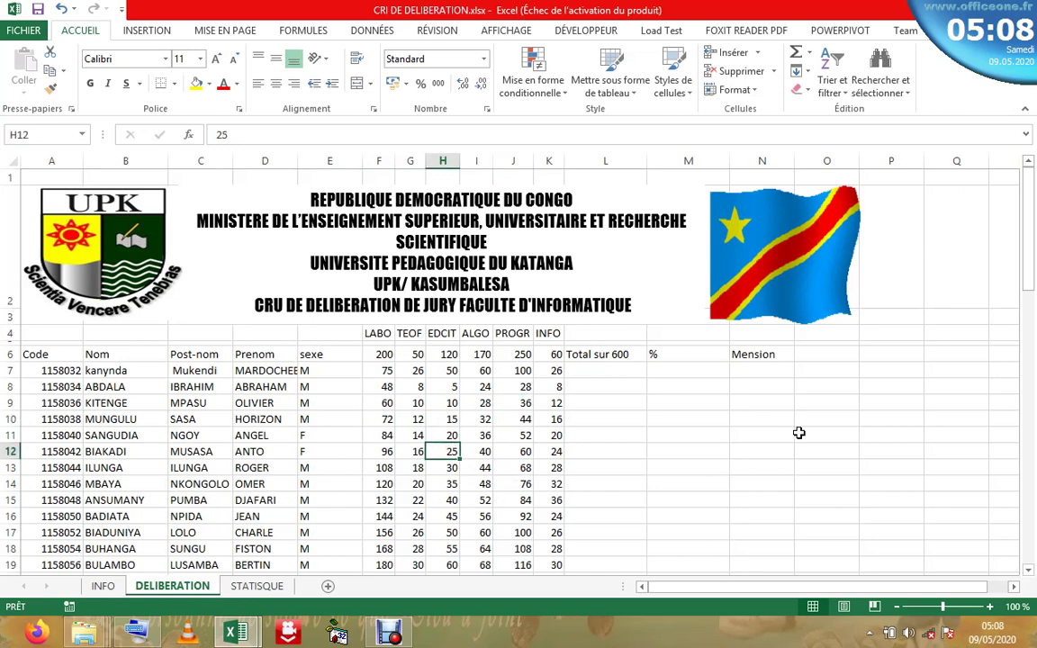
pyautogui.click(622, 372)
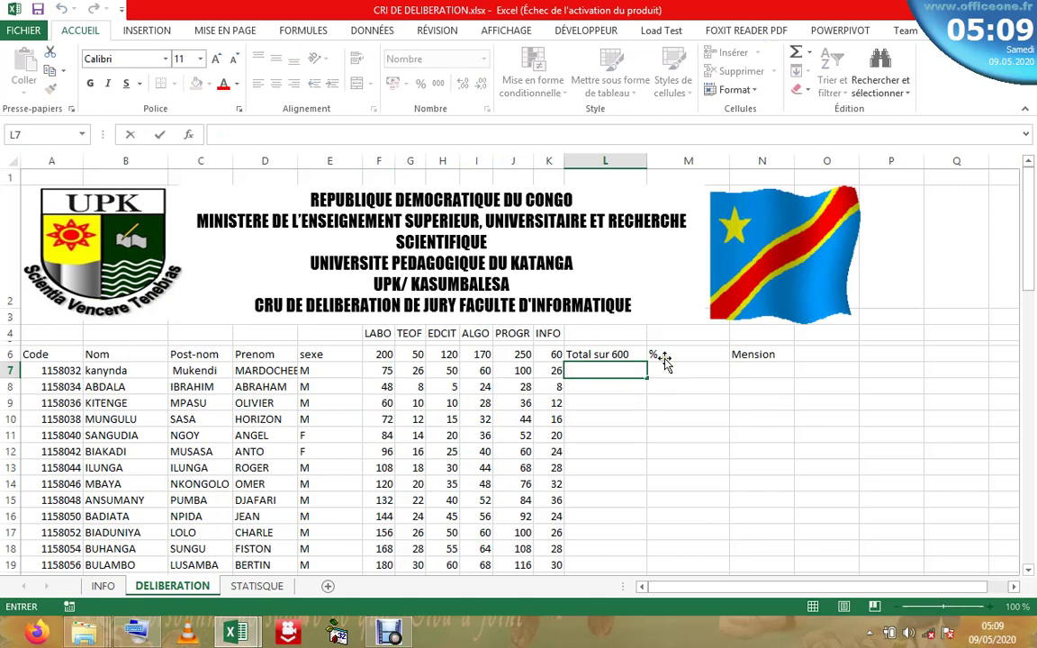
pyautogui.click(799, 56)
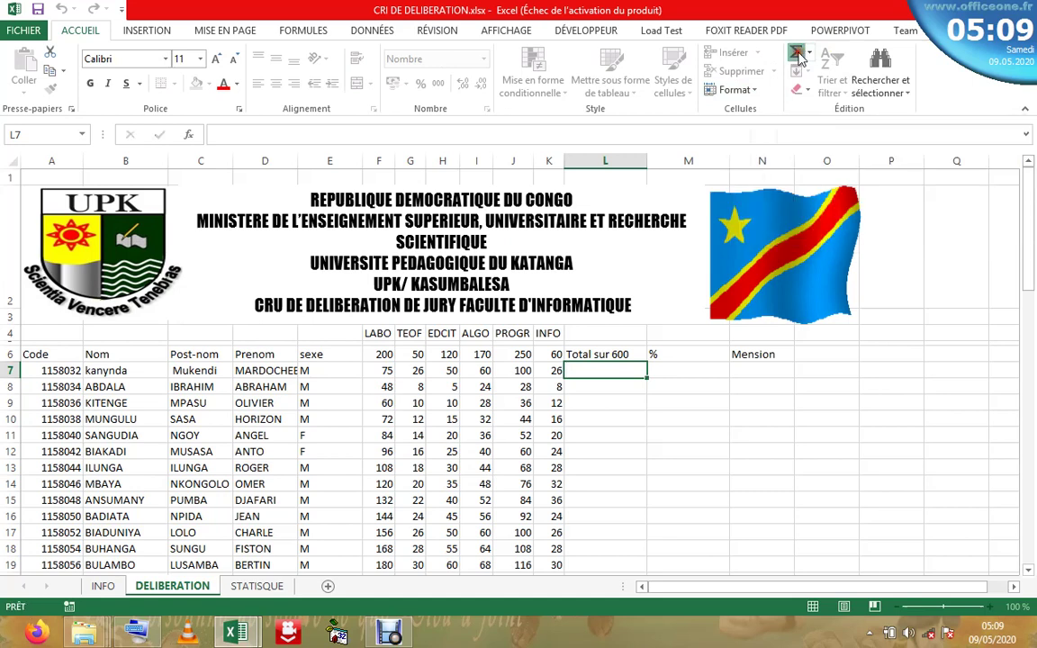
pyautogui.click(799, 56)
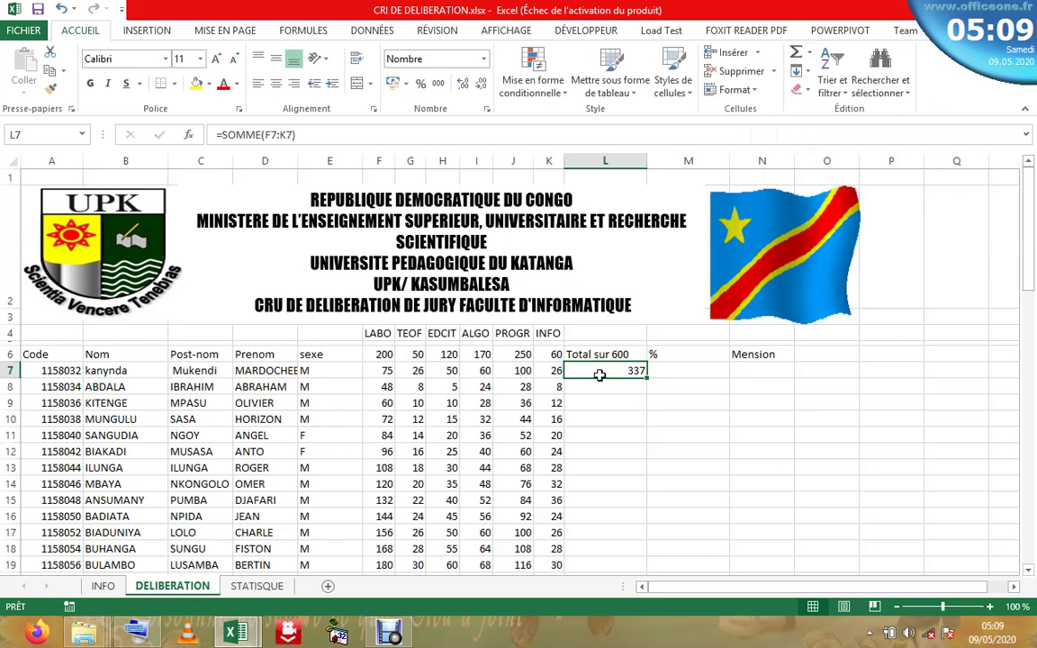
pyautogui.click(282, 135)
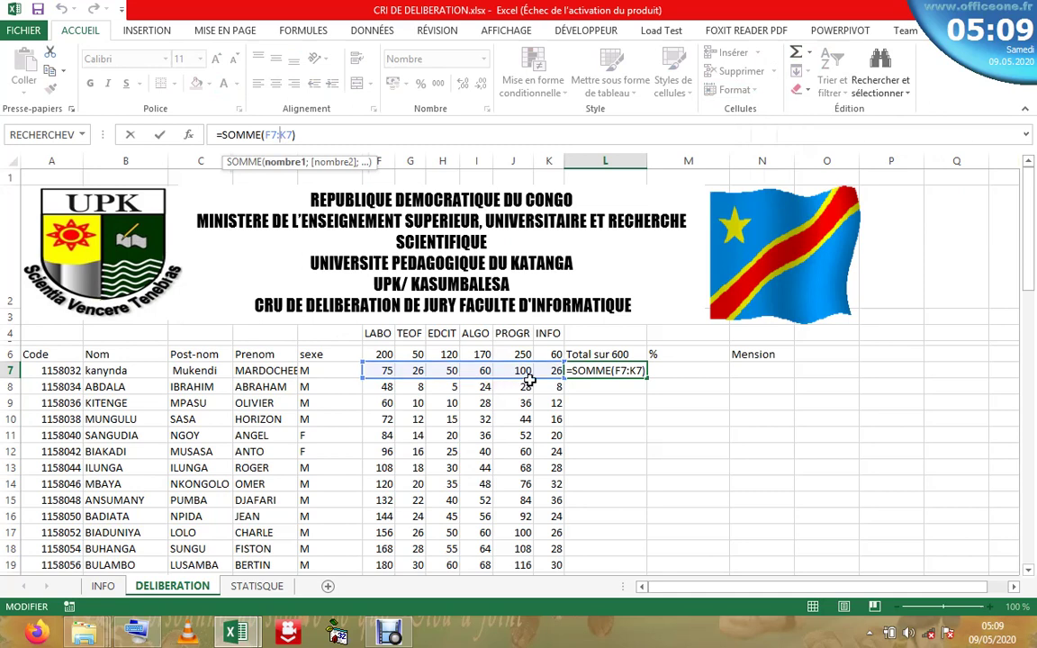
pyautogui.click(605, 402)
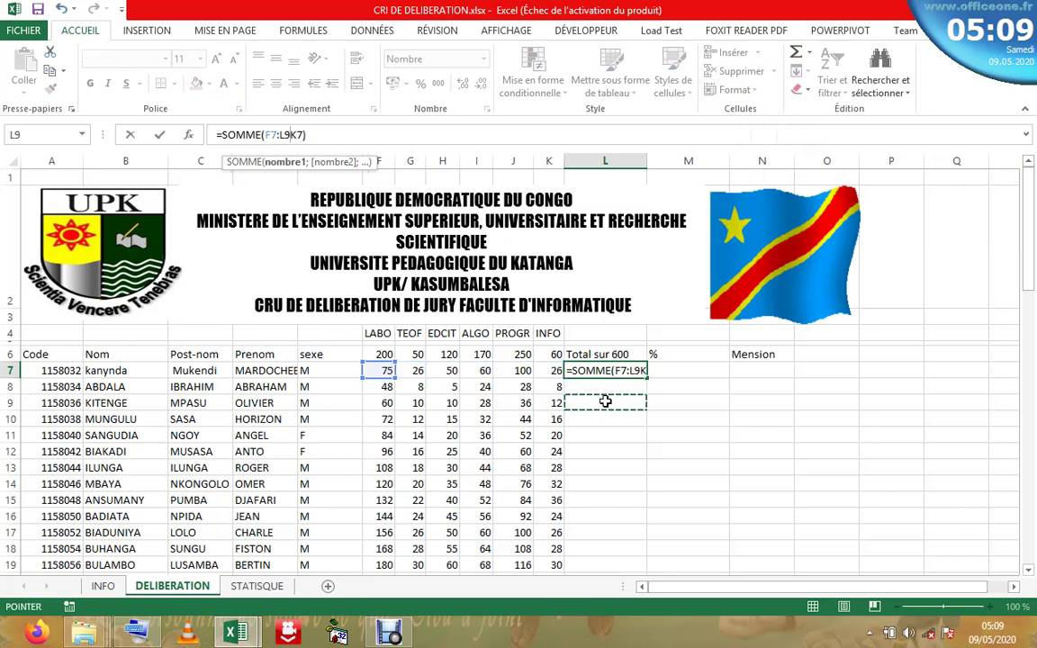
pyautogui.press('Escape')
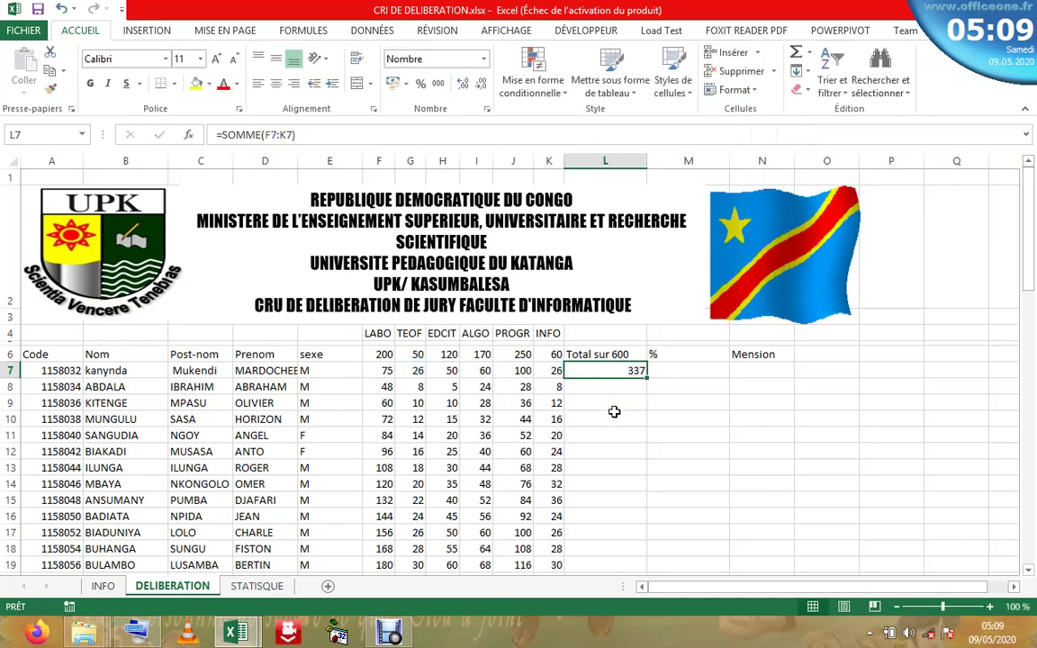
pyautogui.click(614, 416)
pyautogui.click(594, 375)
pyautogui.moveTo(1028, 270); pyautogui.dragTo(1032, 273)
pyautogui.doubleClick(646, 377)
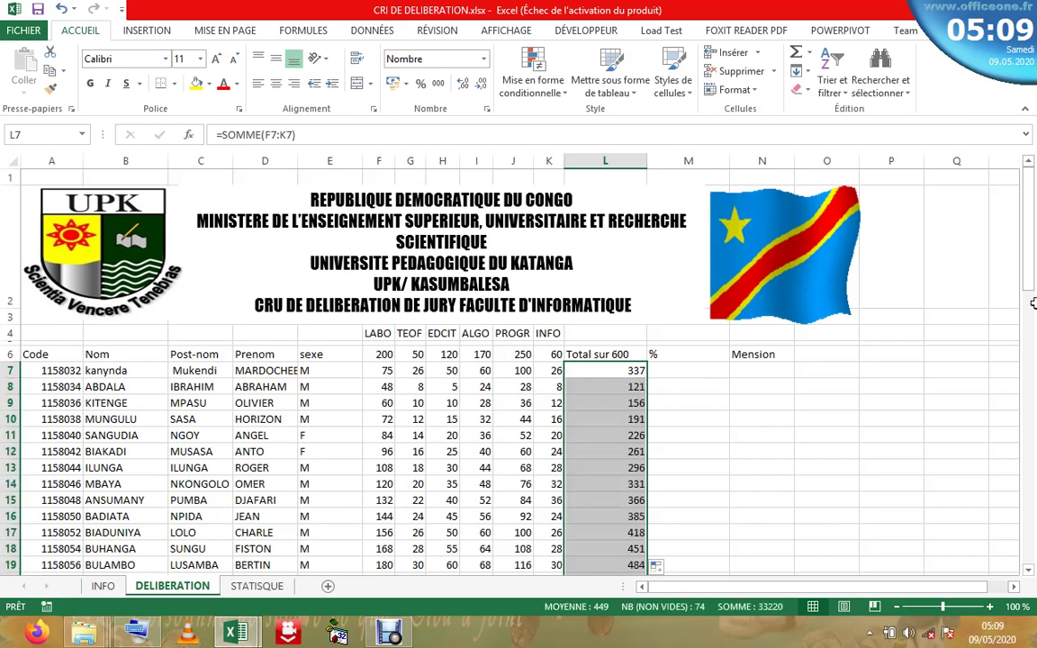
pyautogui.moveTo(1032, 252); pyautogui.dragTo(1024, 243)
pyautogui.click(61, 8)
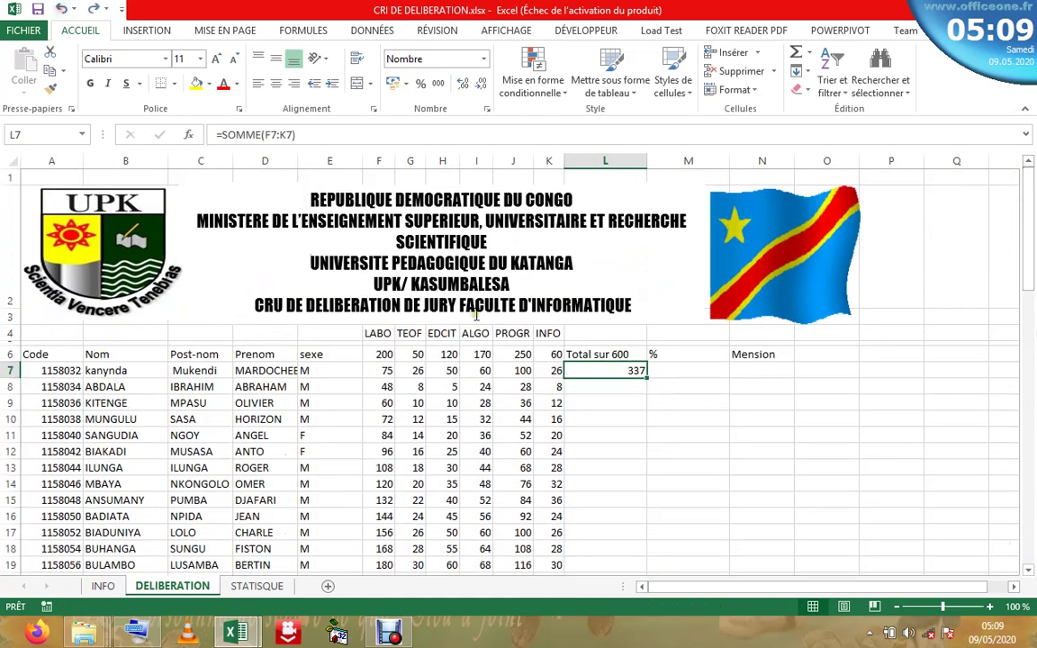
pyautogui.click(61, 8)
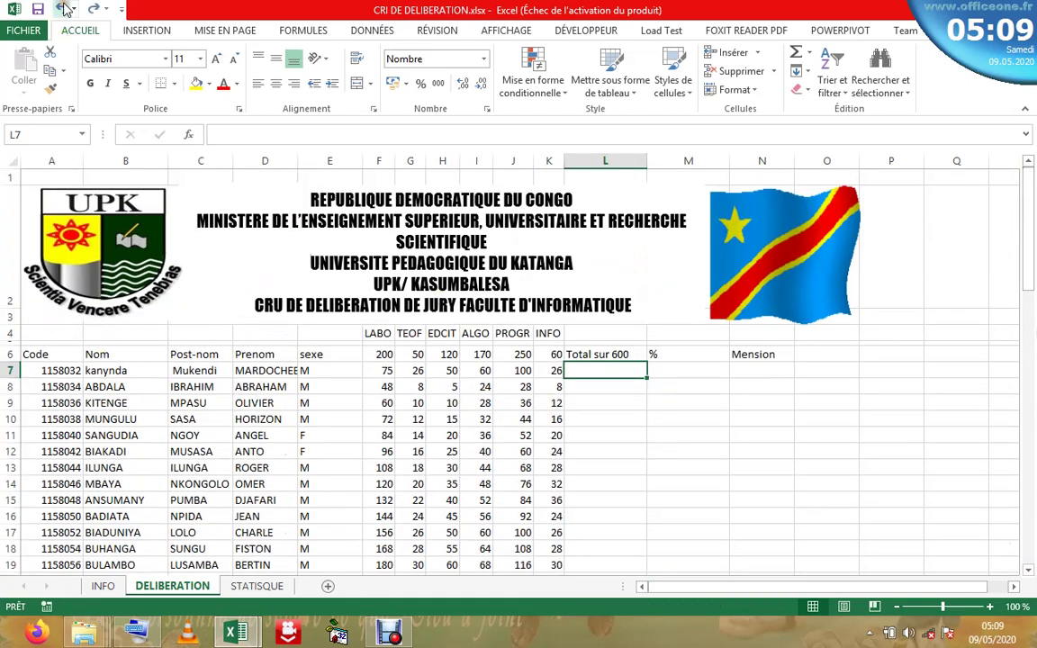
pyautogui.click(551, 386)
pyautogui.click(601, 402)
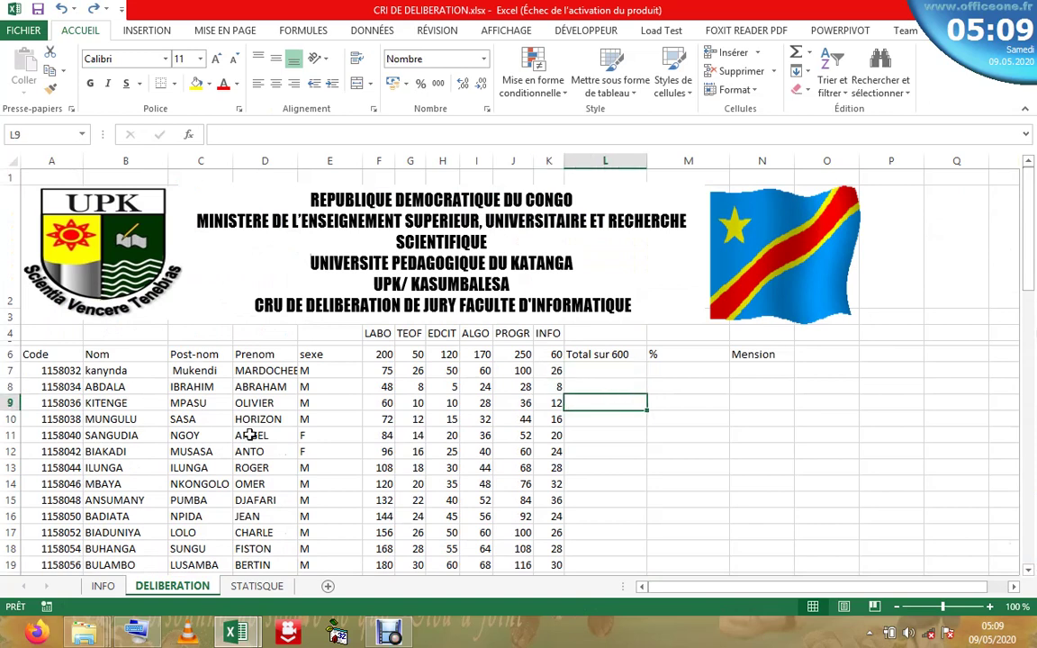
pyautogui.click(251, 435)
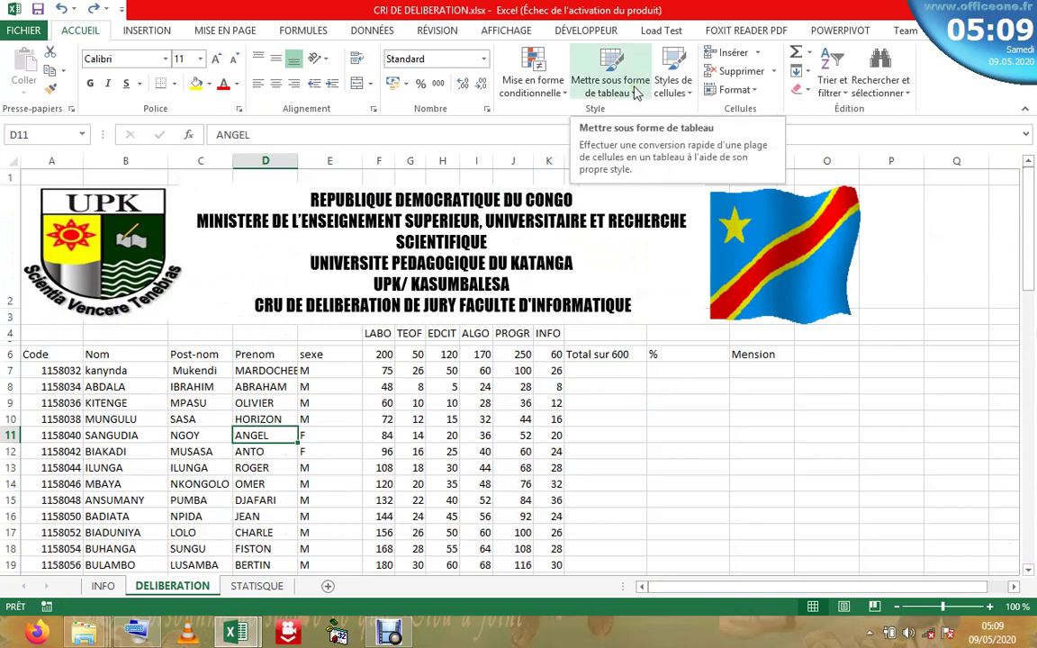
# - Format A6:N80 as a table with headers using a blue medium style
pyautogui.click(636, 94)
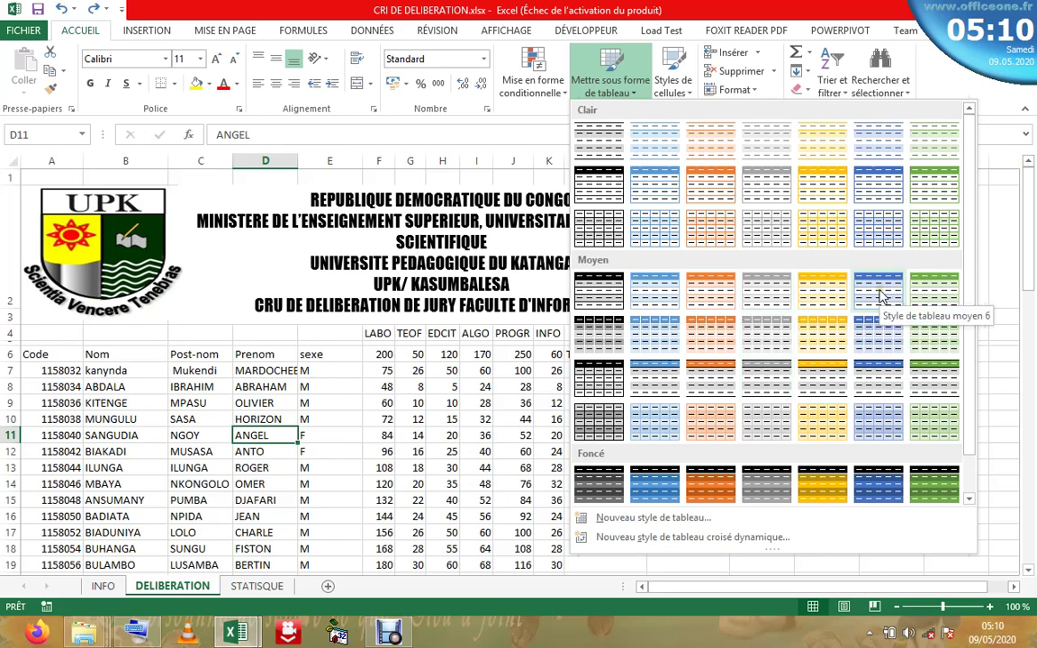
pyautogui.click(882, 296)
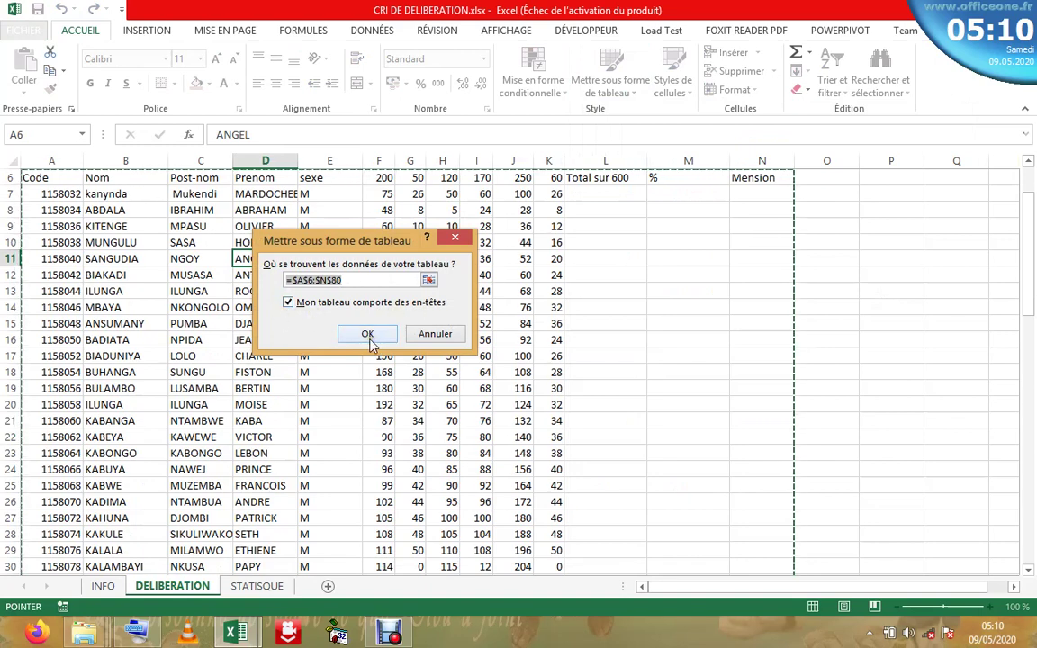
pyautogui.click(372, 341)
pyautogui.click(369, 343)
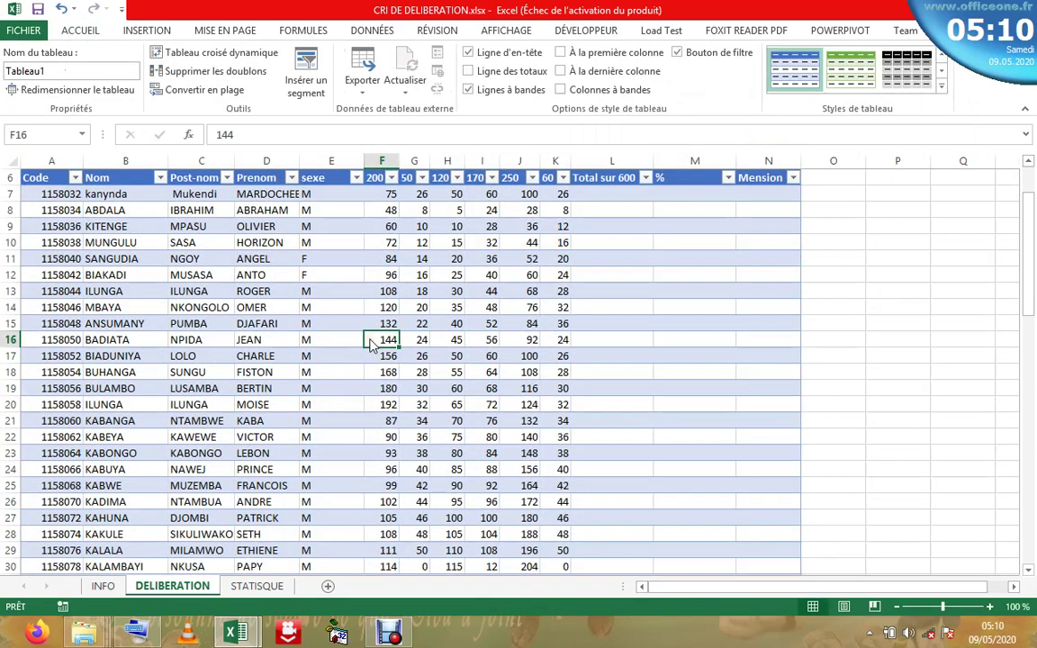
# - Inspect student names and marks in the new table, ending on cell L7
pyautogui.click(52, 209)
pyautogui.click(311, 210)
pyautogui.click(518, 242)
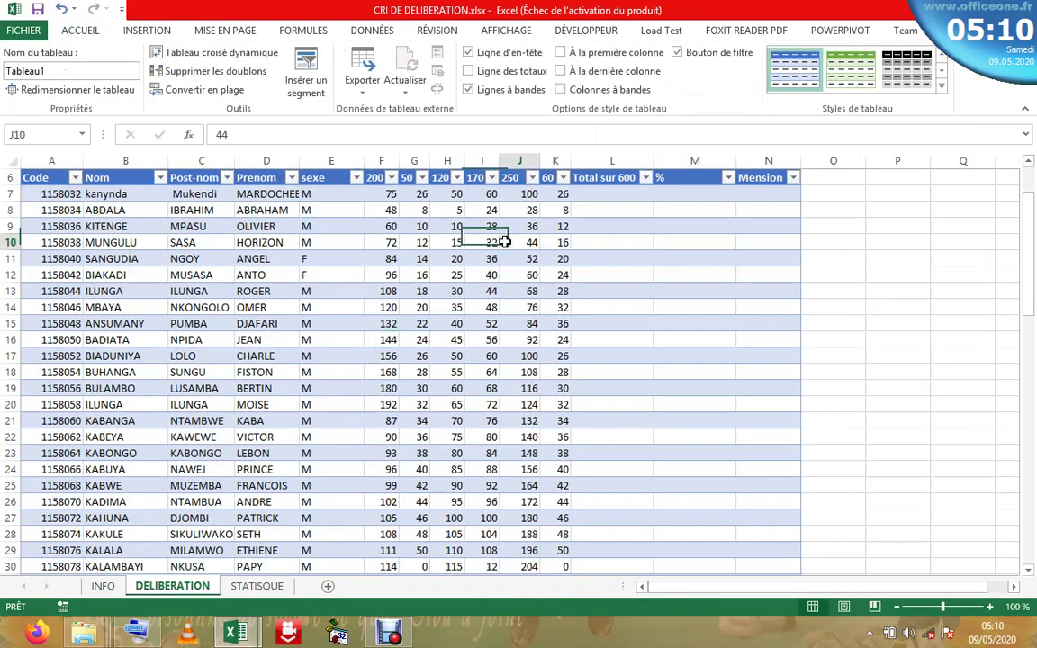
pyautogui.scroll(2, 1032, 268)
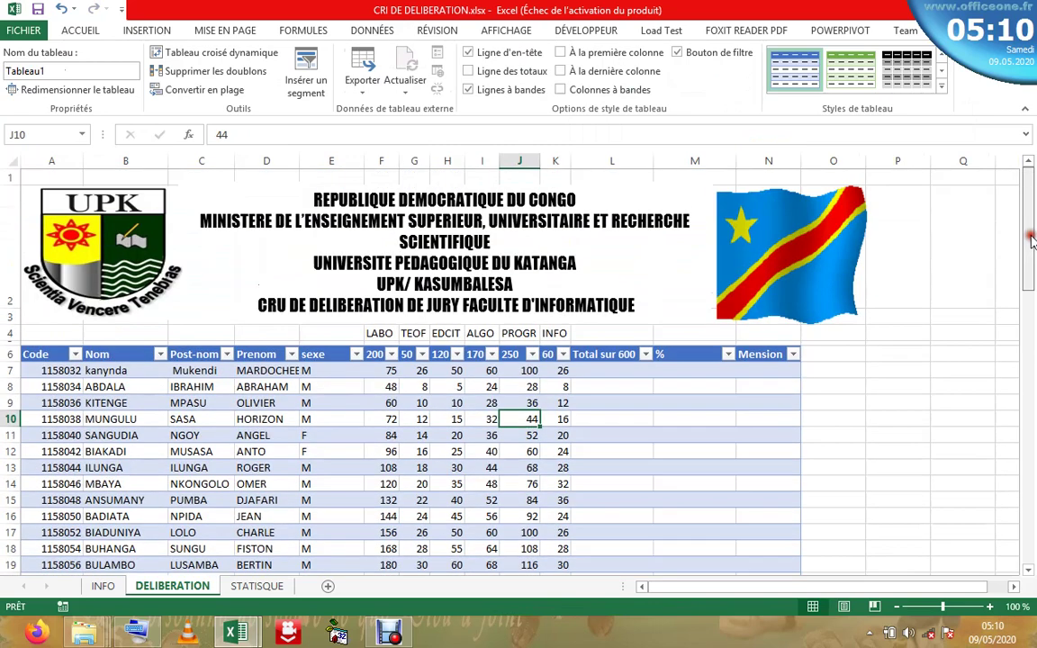
pyautogui.click(261, 417)
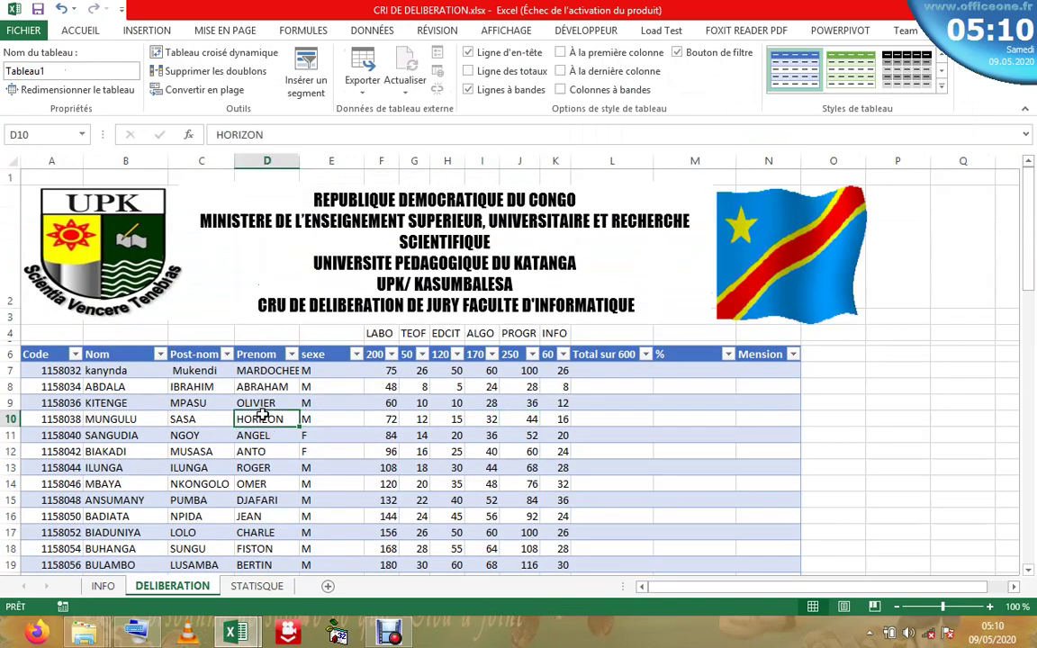
pyautogui.click(382, 403)
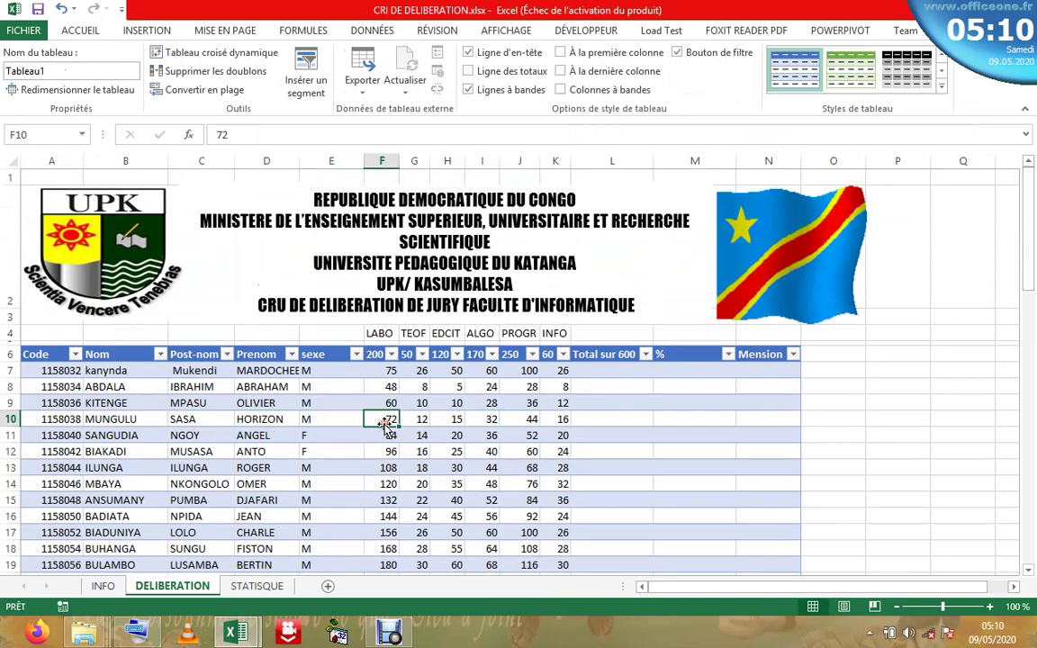
pyautogui.click(551, 386)
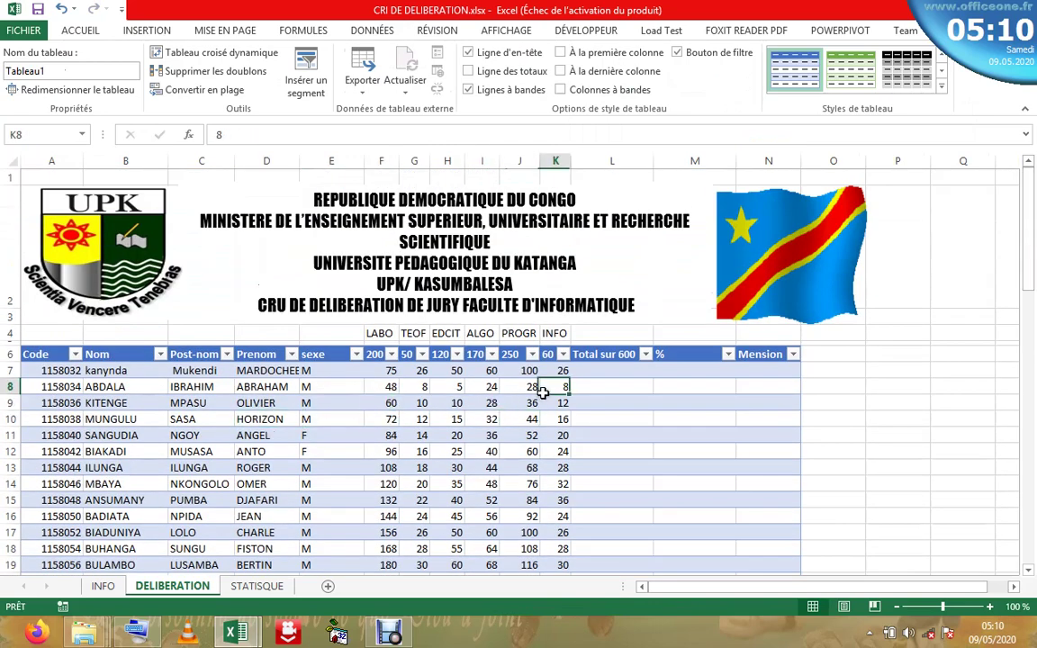
pyautogui.click(114, 398)
pyautogui.click(81, 451)
pyautogui.click(378, 418)
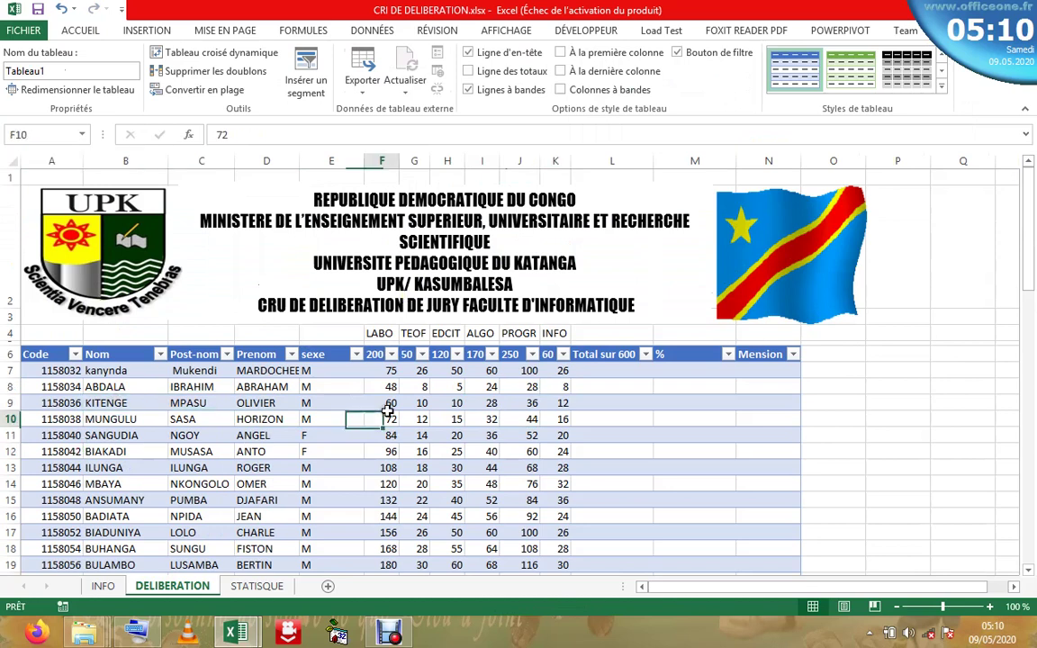
pyautogui.click(605, 372)
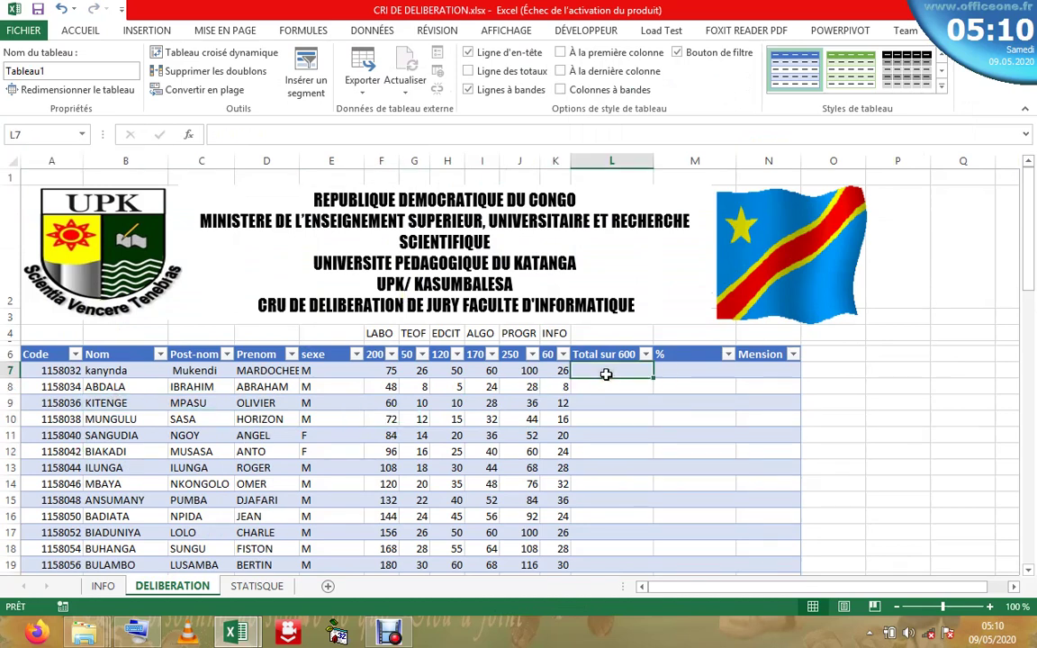
# - Edit header L6, replacing 60 with 85 so it reads 'Total sur 850'
pyautogui.write('=')
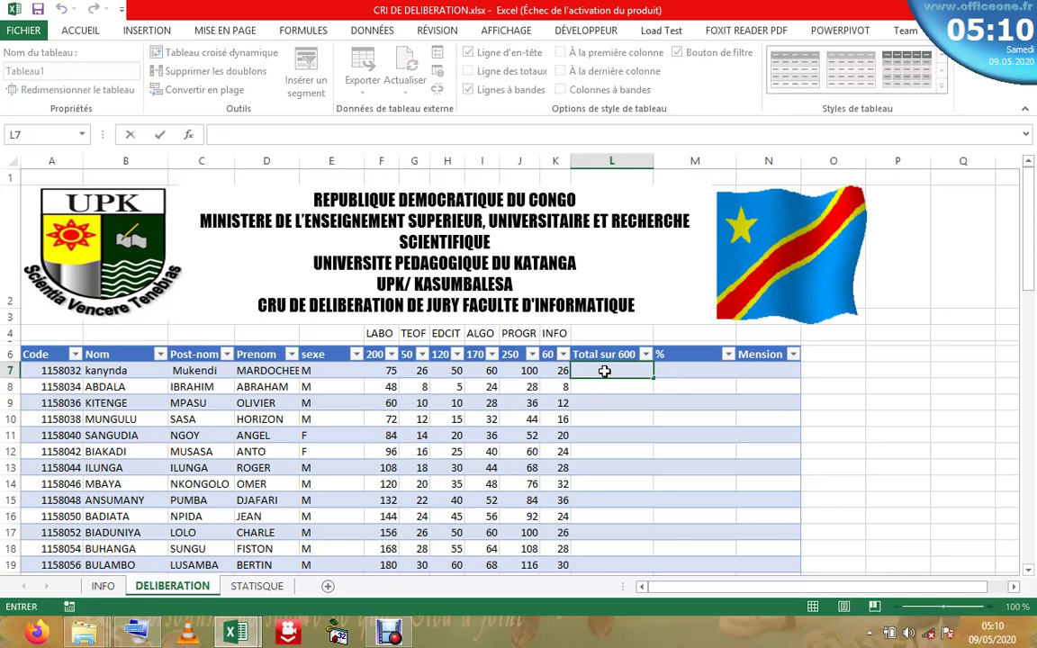
pyautogui.click(81, 29)
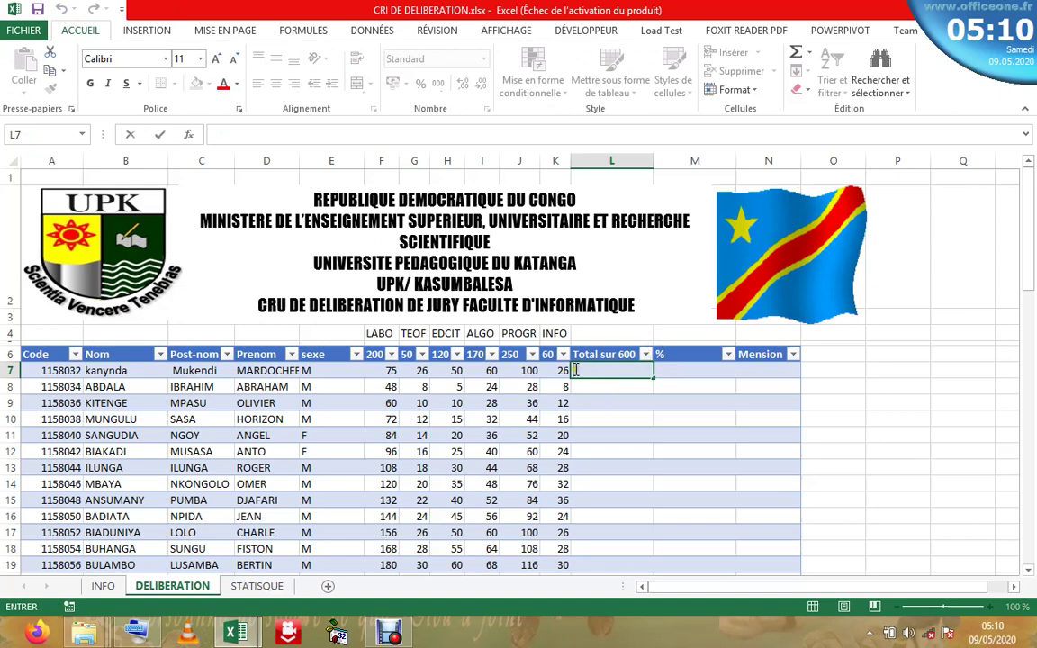
pyautogui.doubleClick(627, 355)
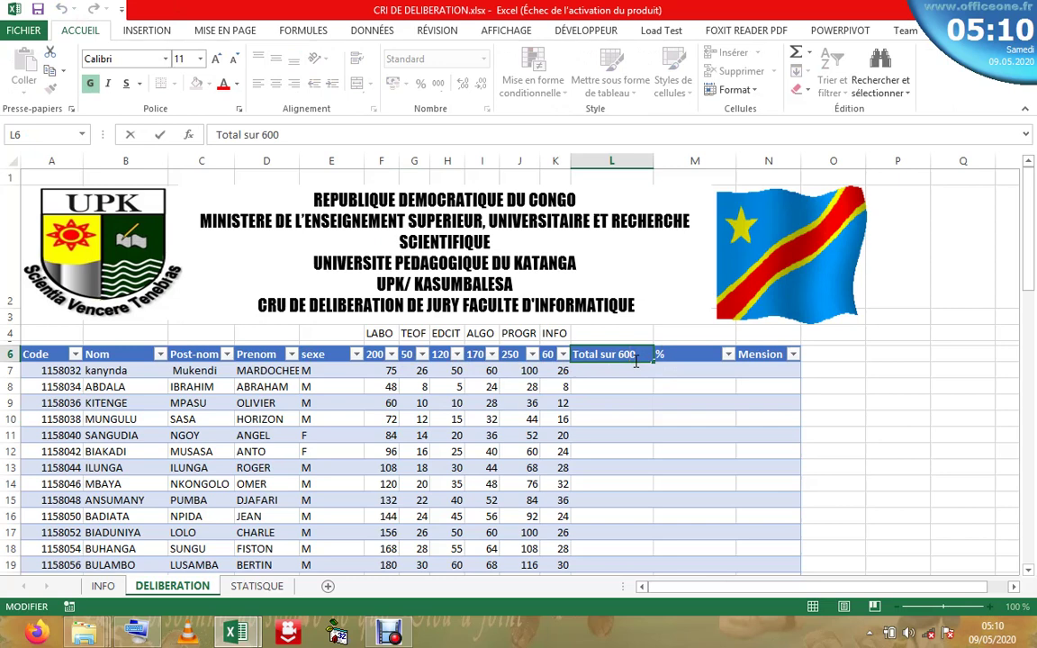
pyautogui.press('BackSpace')
pyautogui.press('BackSpace')
pyautogui.write('85')
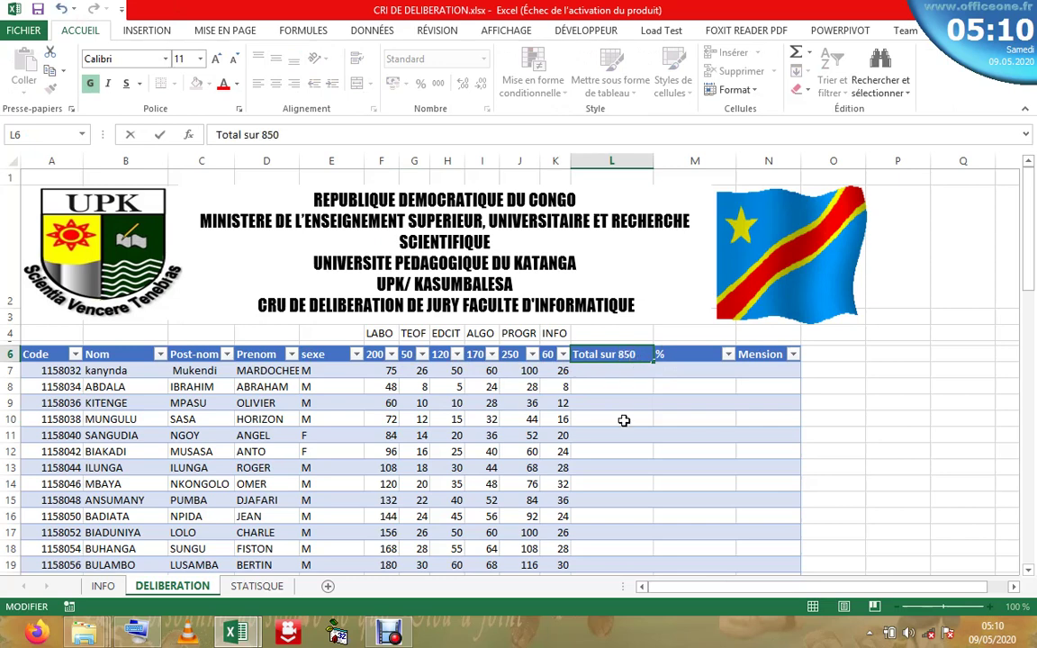
pyautogui.click(624, 418)
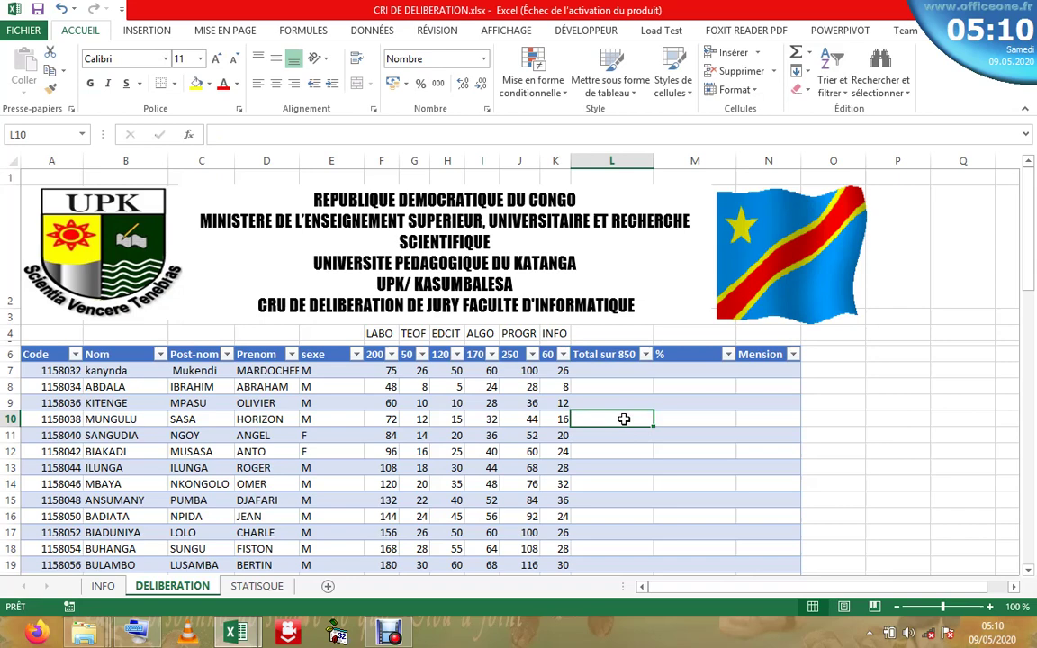
pyautogui.click(603, 370)
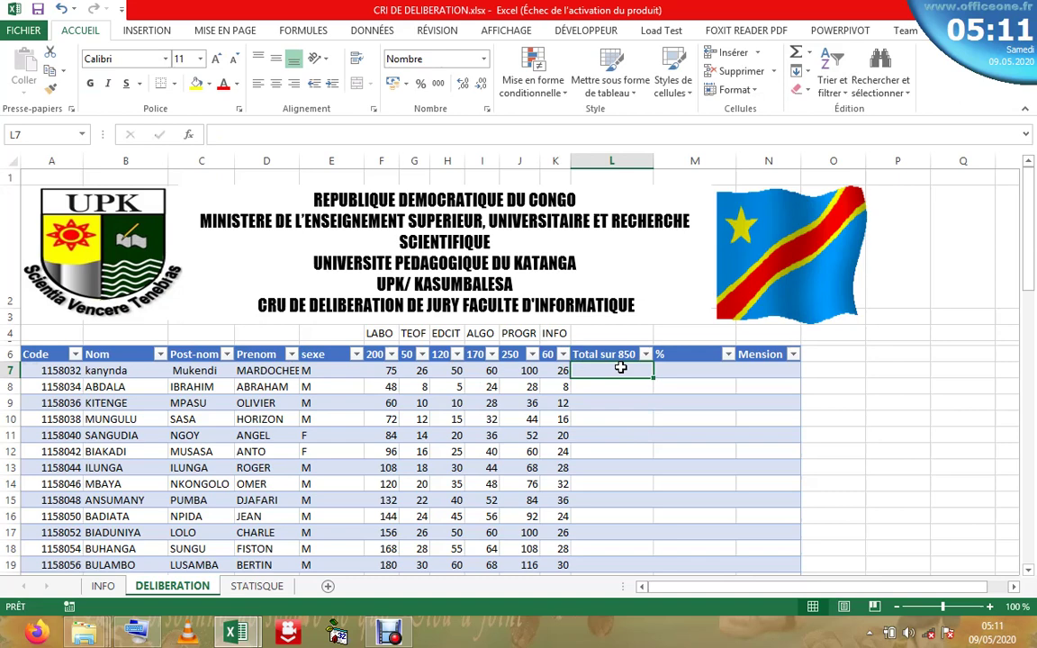
pyautogui.click(99, 585)
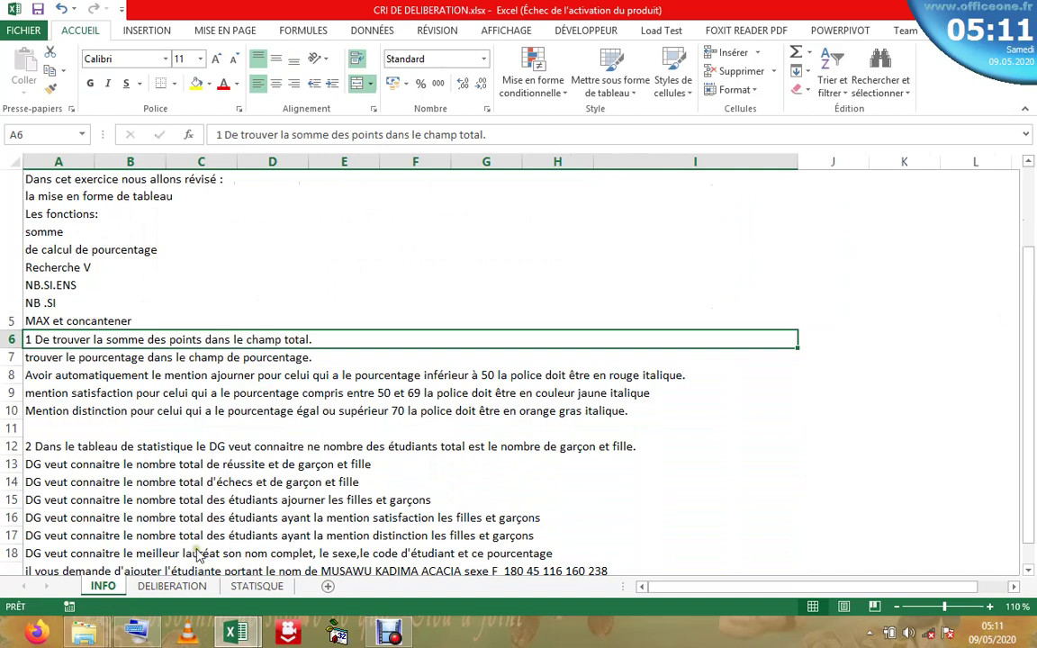
pyautogui.click(180, 585)
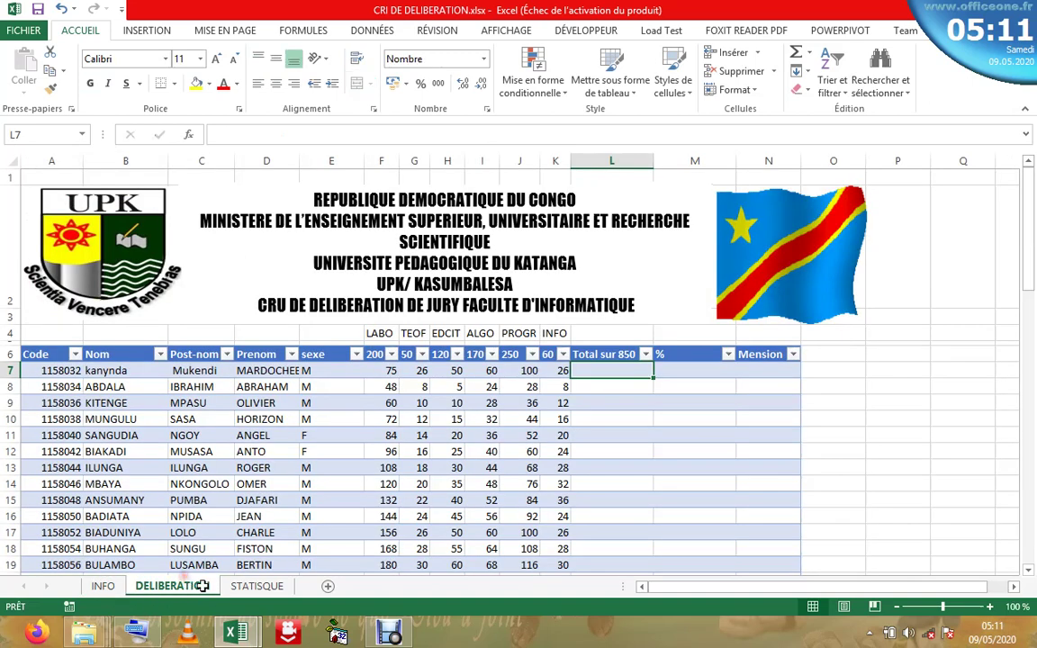
pyautogui.doubleClick(613, 373)
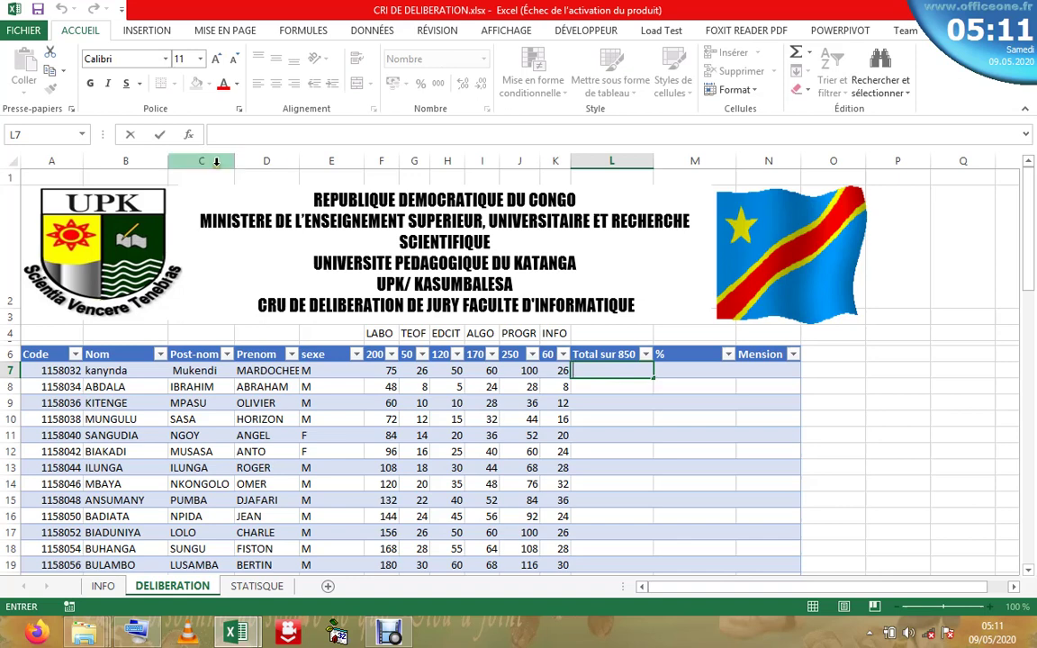
pyautogui.click(190, 136)
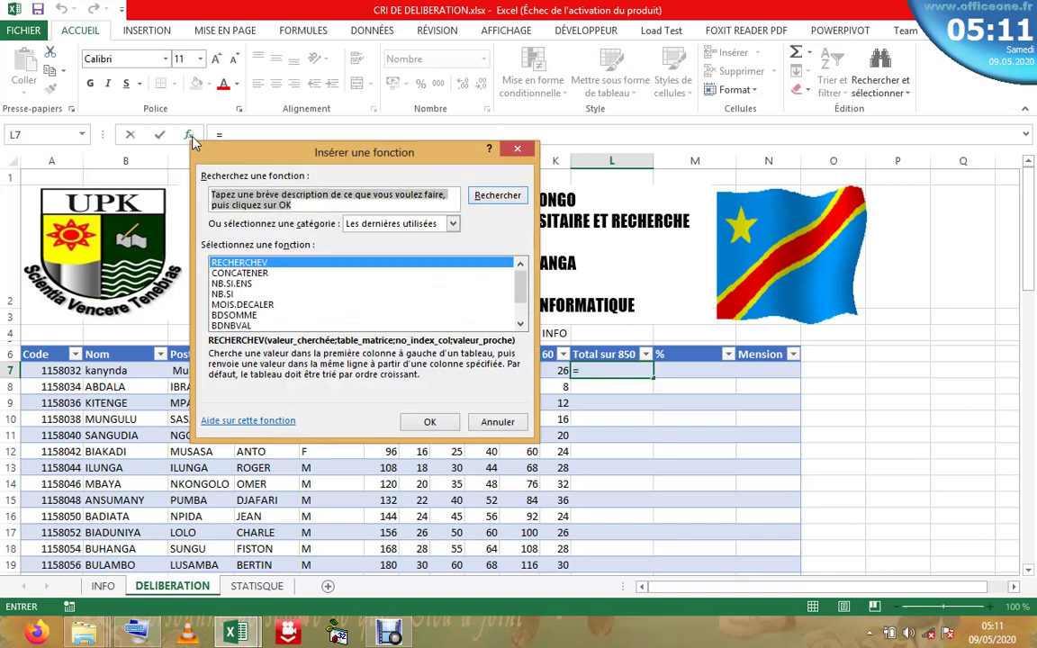
pyautogui.click(454, 223)
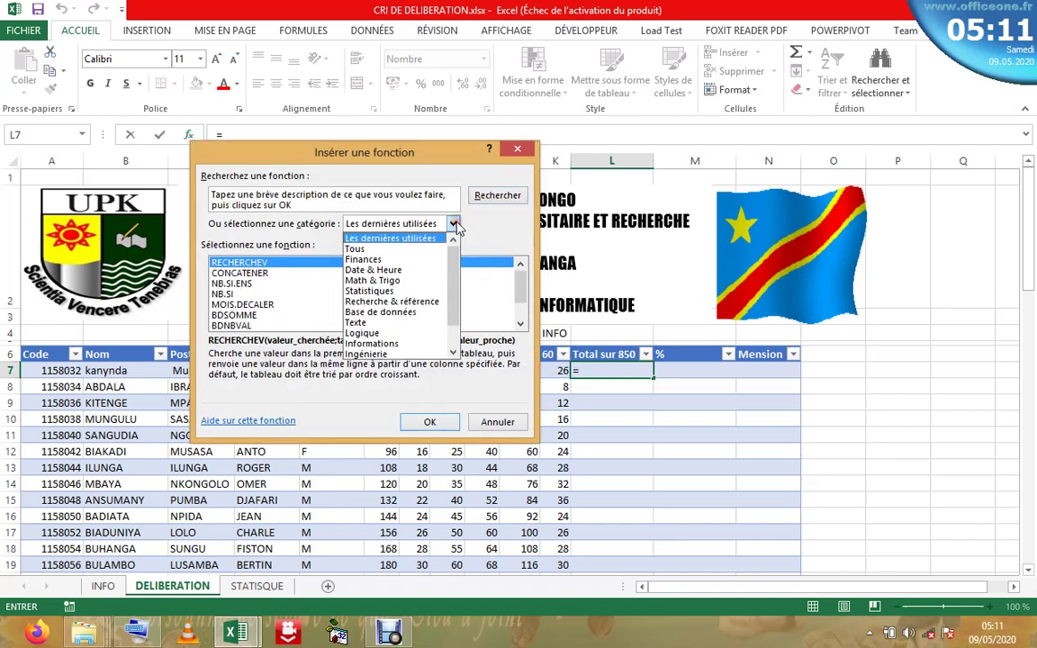
pyautogui.click(378, 246)
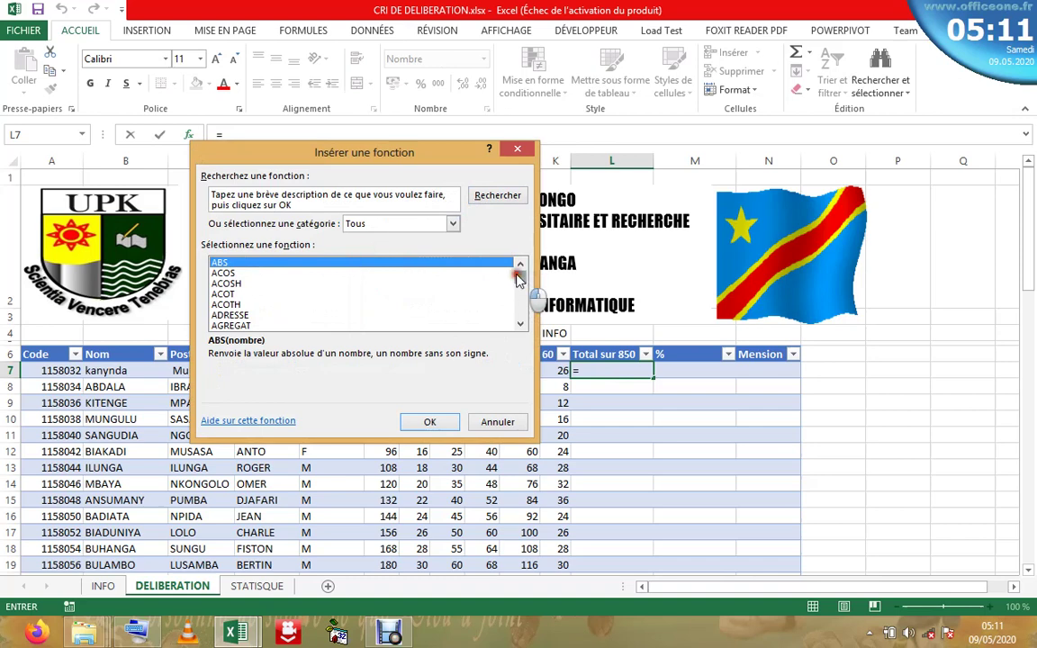
pyautogui.moveTo(519, 275); pyautogui.dragTo(522, 306)
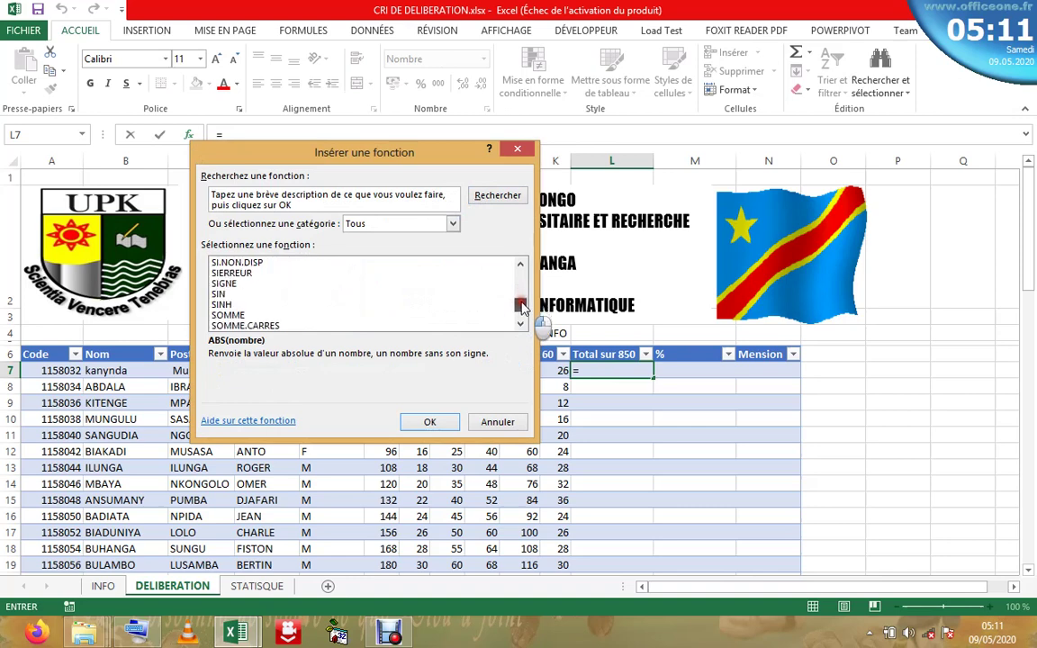
pyautogui.click(236, 315)
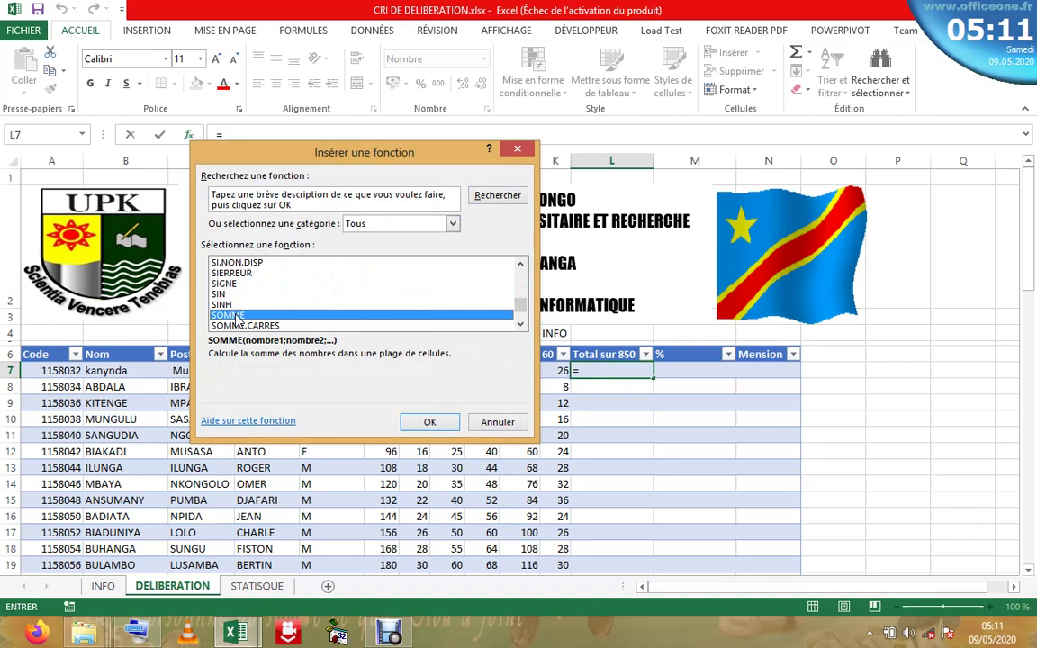
pyautogui.click(517, 148)
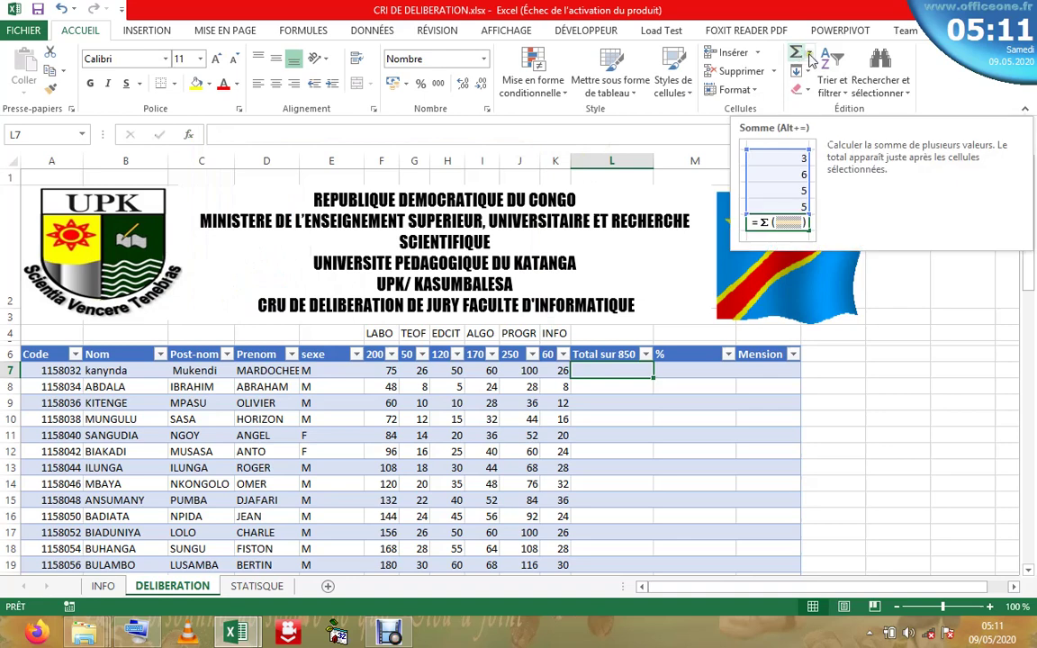
# - Use AutoSum to fill L7 with =SOMME(Tableau1[@[200]:[60]]), giving 337 for the first student
pyautogui.click(810, 55)
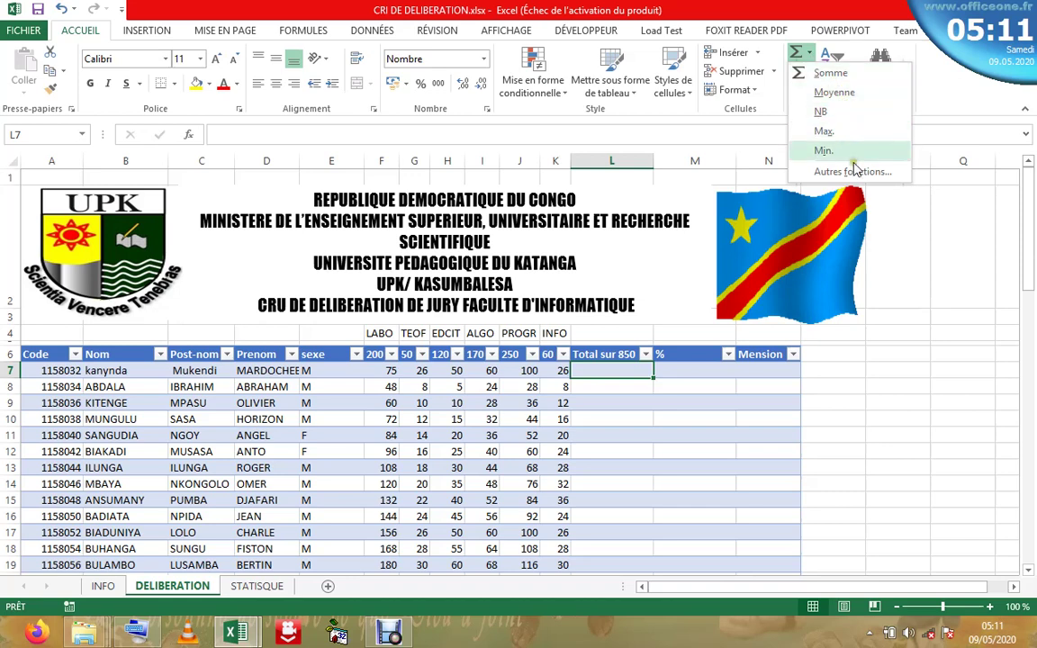
pyautogui.click(702, 155)
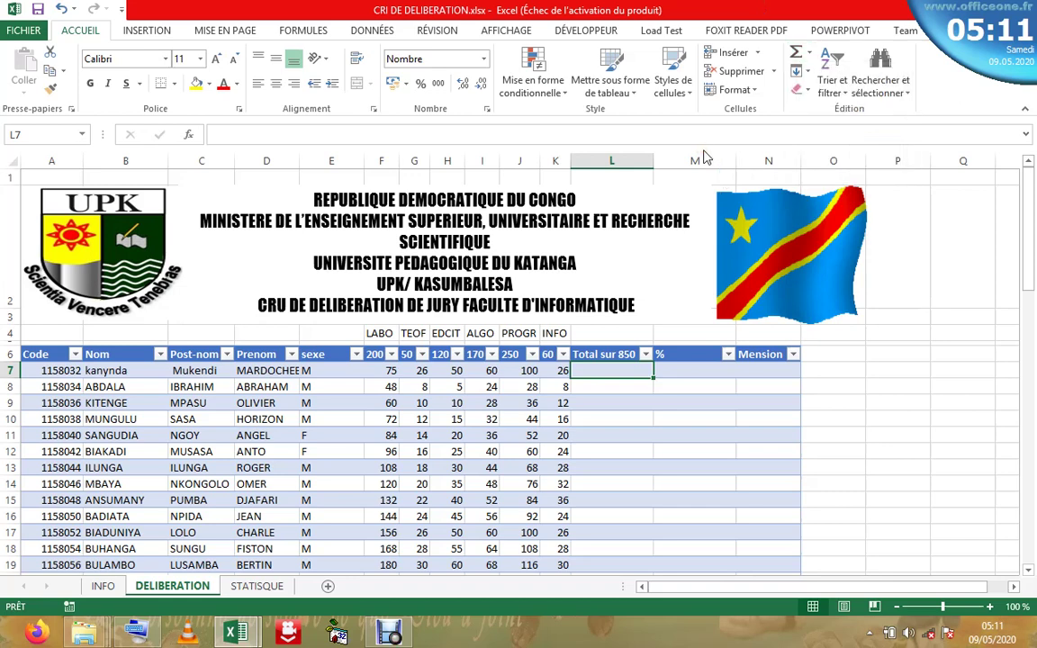
pyautogui.click(305, 30)
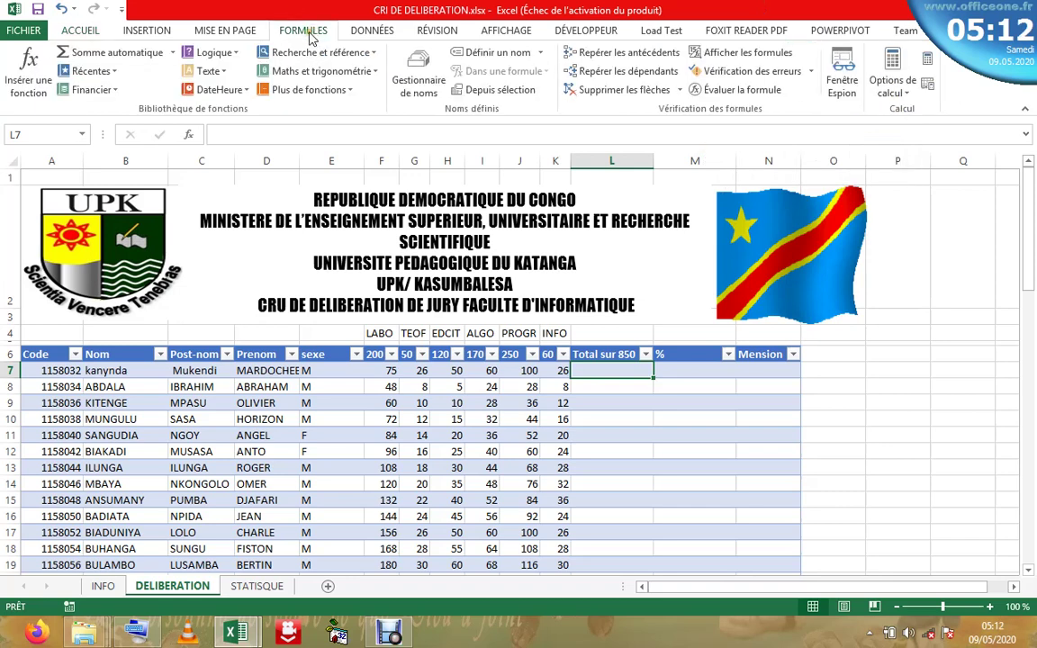
pyautogui.click(172, 53)
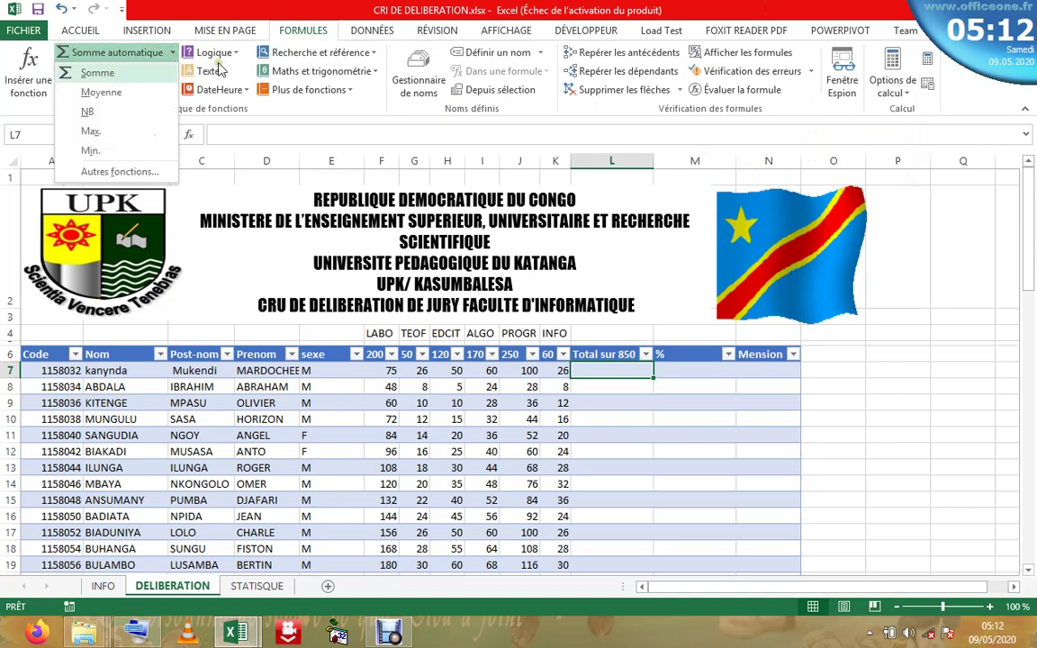
pyautogui.click(80, 33)
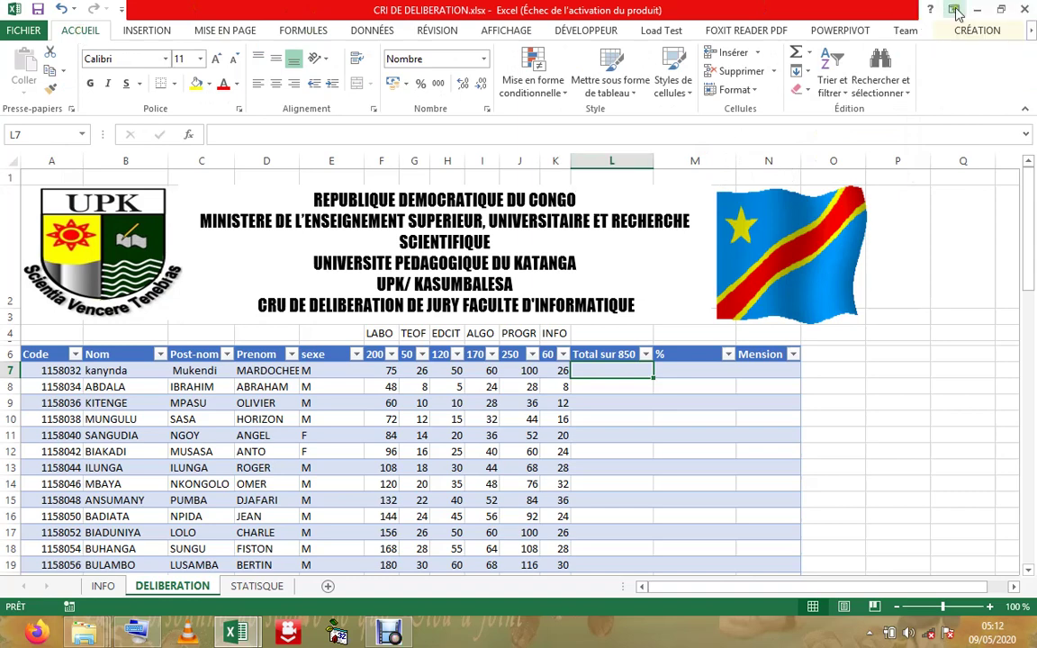
pyautogui.click(799, 56)
pyautogui.click(799, 56)
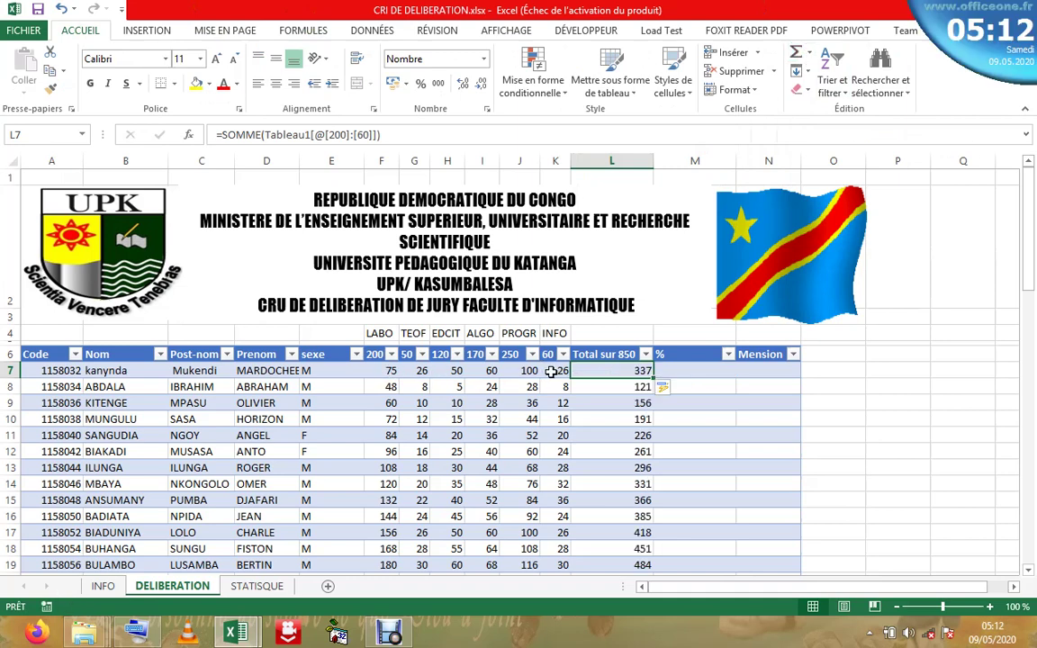
pyautogui.click(249, 134)
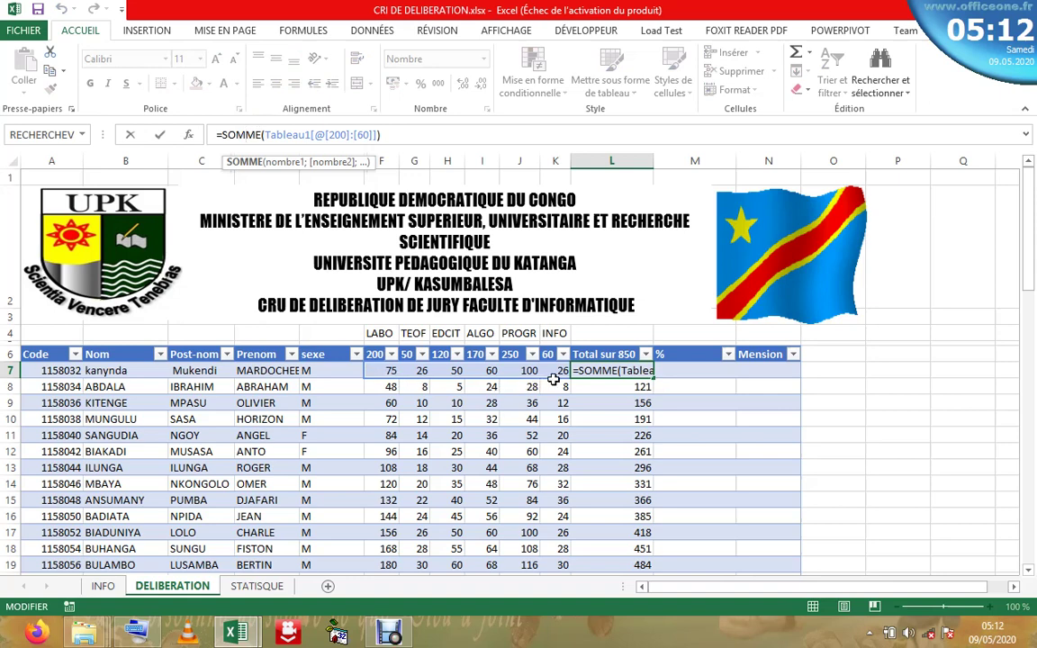
pyautogui.press('Return')
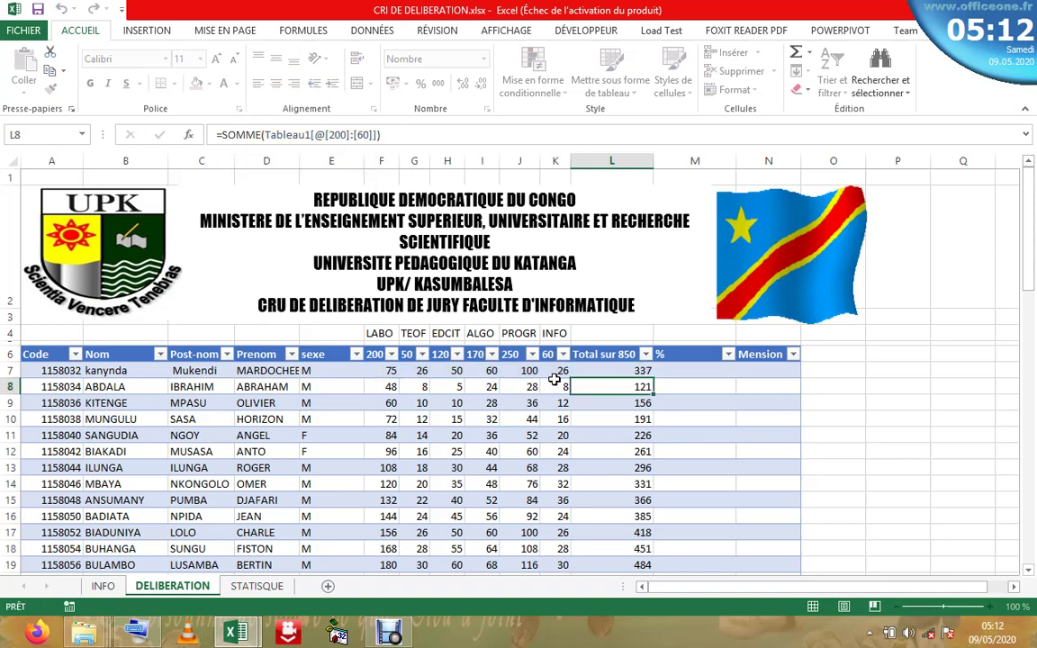
pyautogui.click(627, 372)
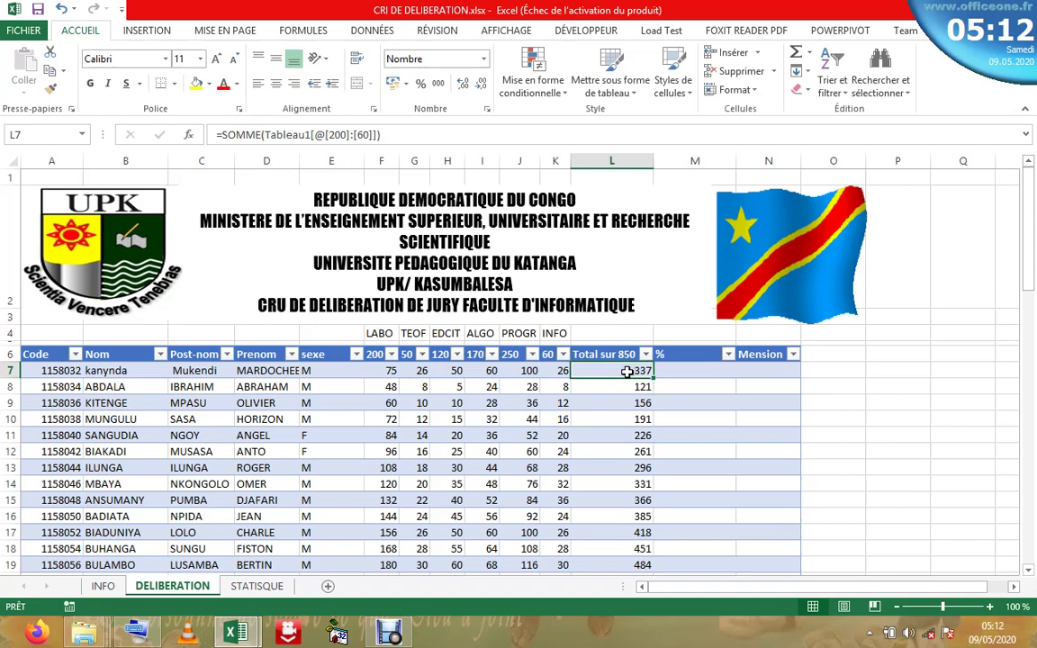
pyautogui.click(618, 413)
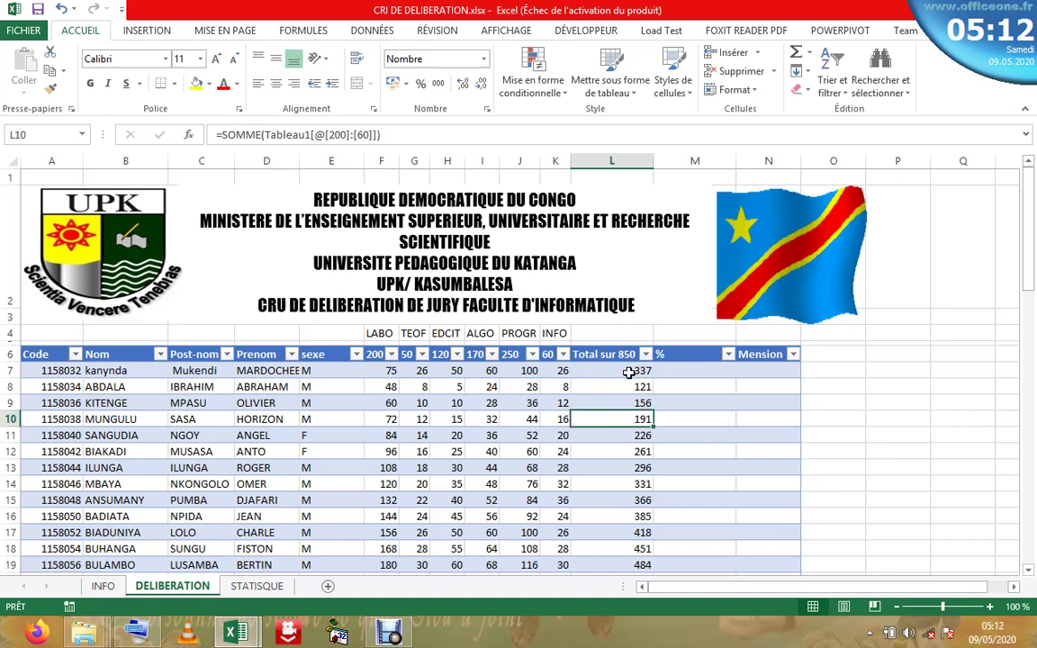
pyautogui.click(628, 373)
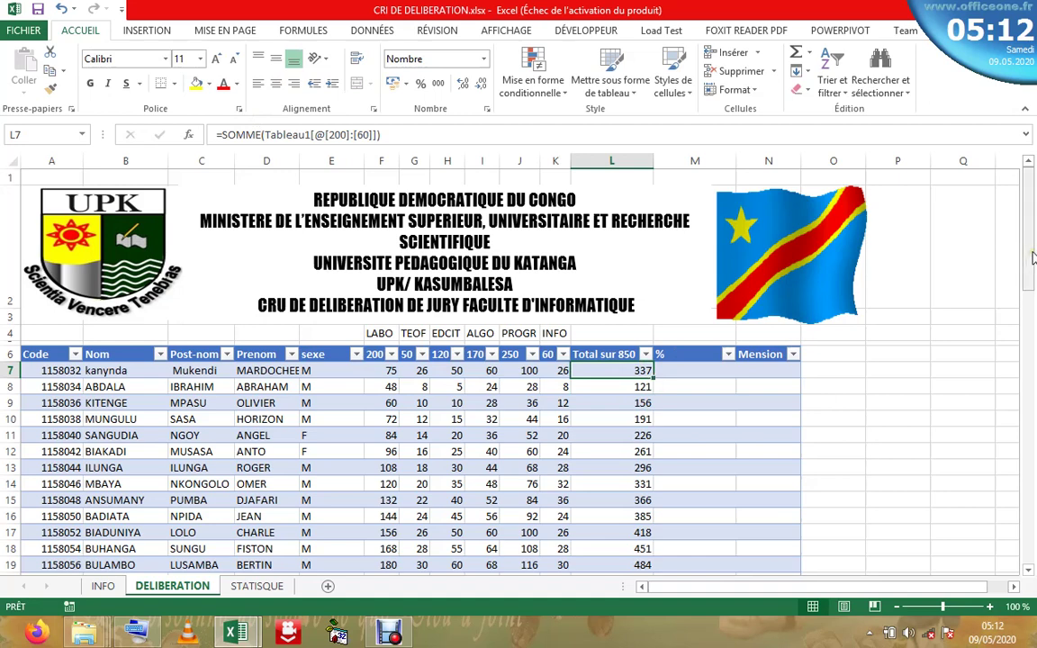
pyautogui.click(1032, 257)
pyautogui.moveTo(1033, 257); pyautogui.dragTo(1033, 232)
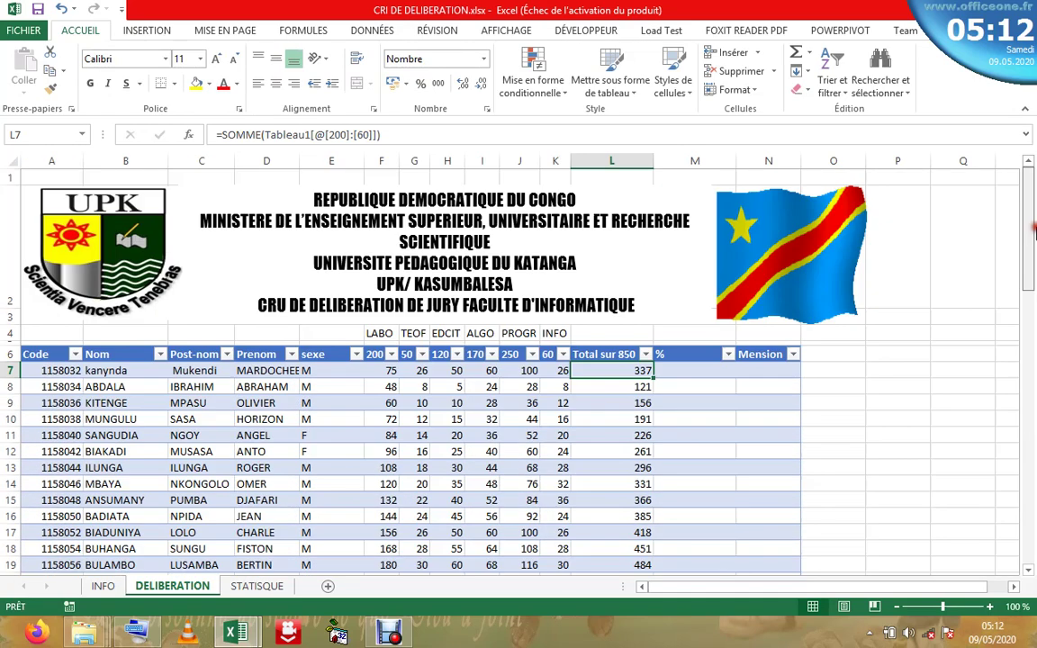
pyautogui.click(613, 418)
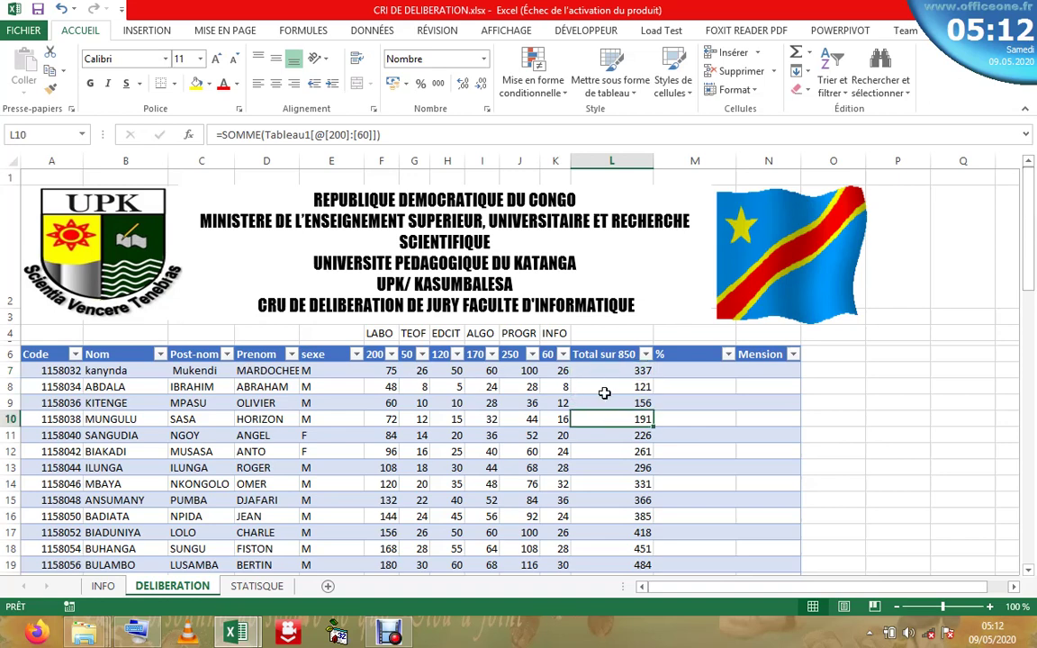
pyautogui.click(605, 454)
pyautogui.click(608, 516)
pyautogui.click(612, 354)
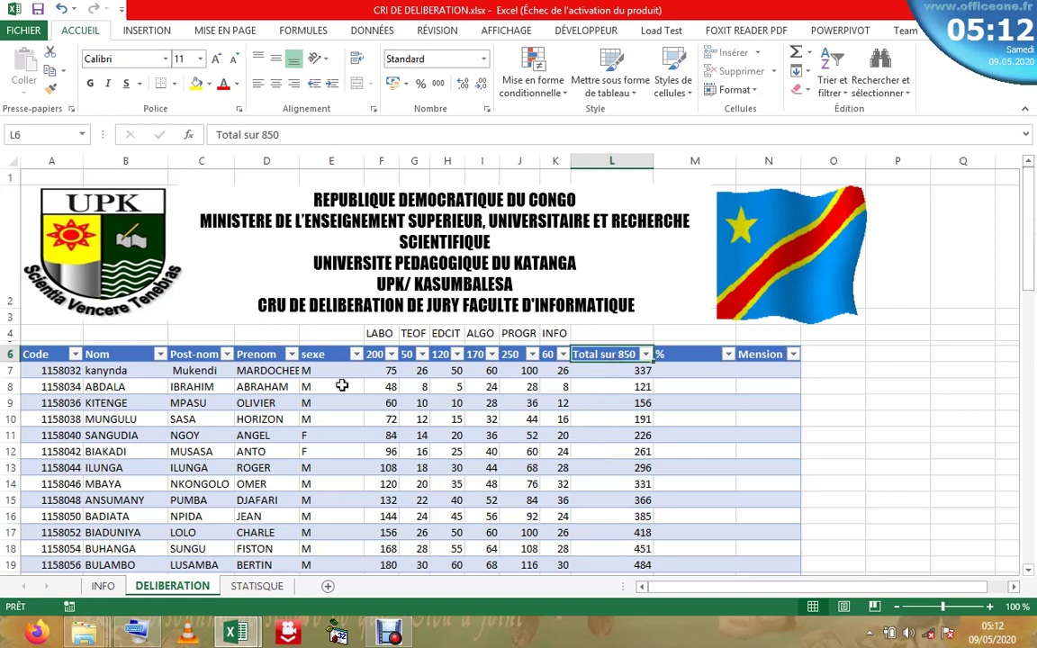
pyautogui.click(342, 385)
pyautogui.click(200, 386)
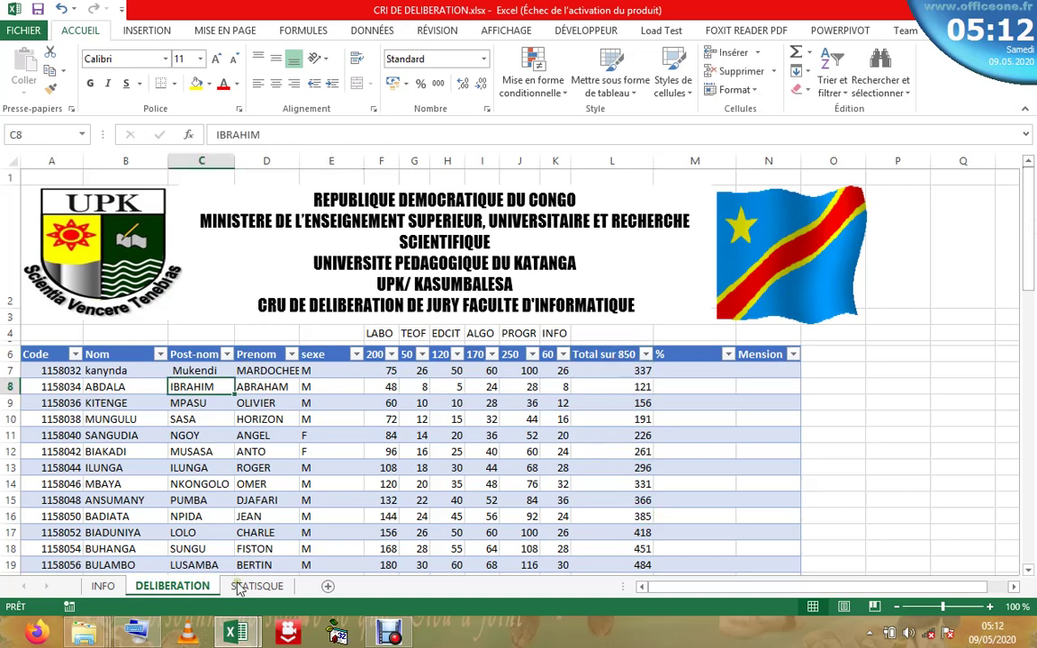
# - Give the INFO sheet's first task line a light blue fill, then return to DELIBERATION
pyautogui.click(105, 585)
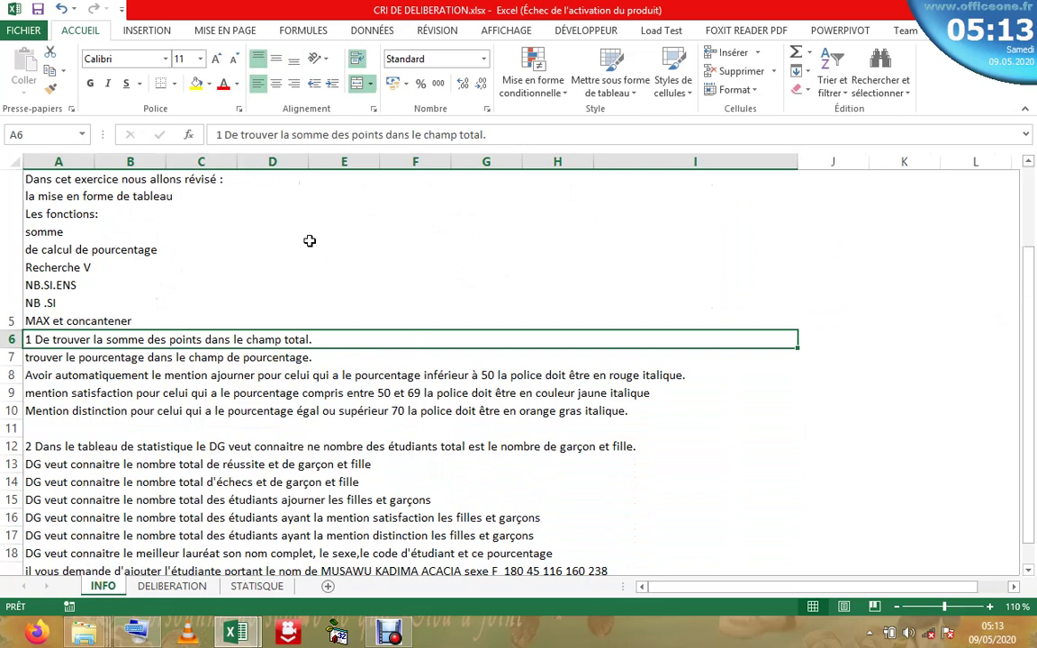
pyautogui.click(210, 85)
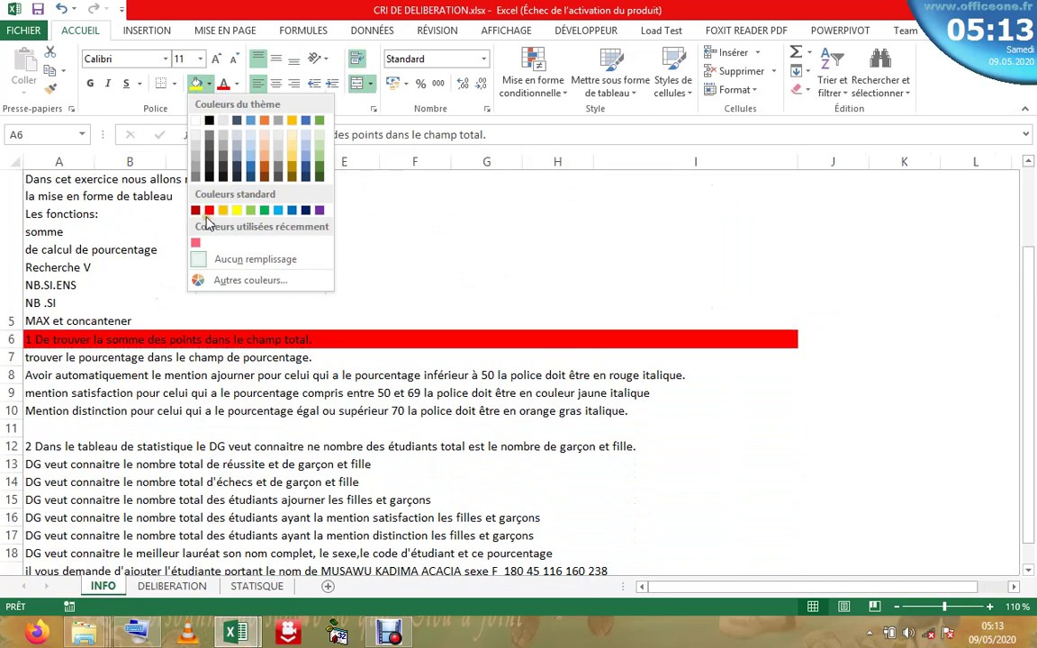
pyautogui.click(308, 153)
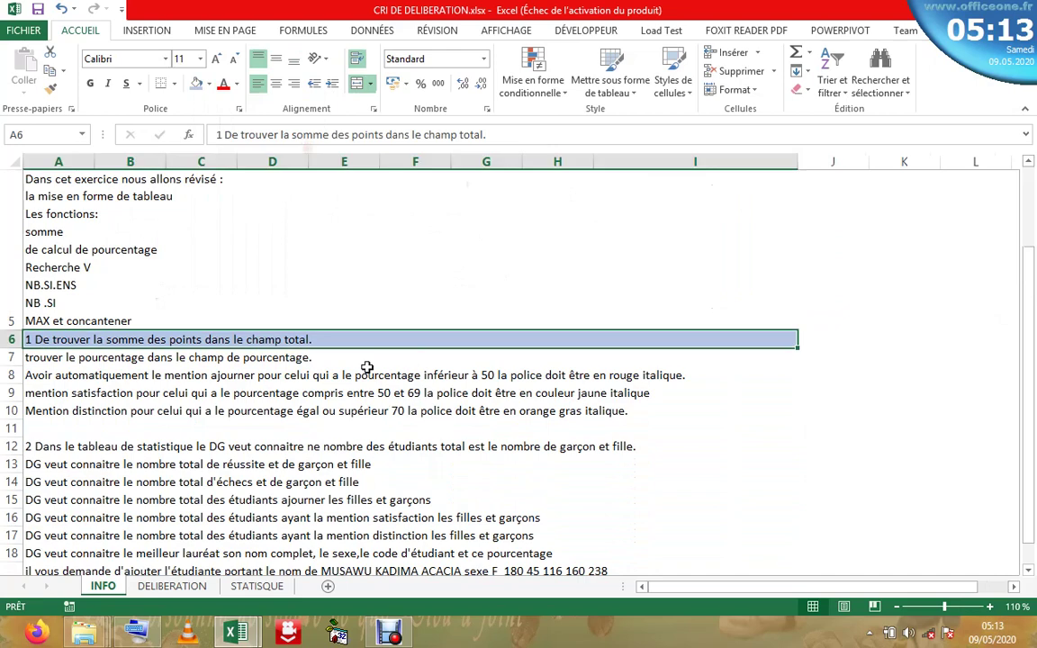
pyautogui.click(309, 359)
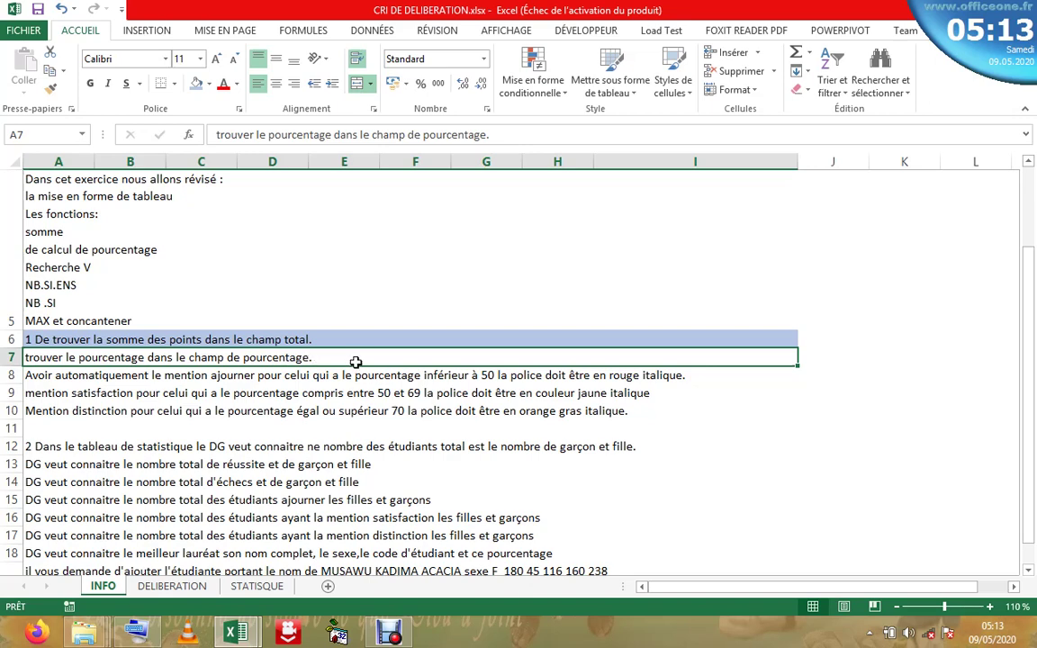
pyautogui.click(172, 586)
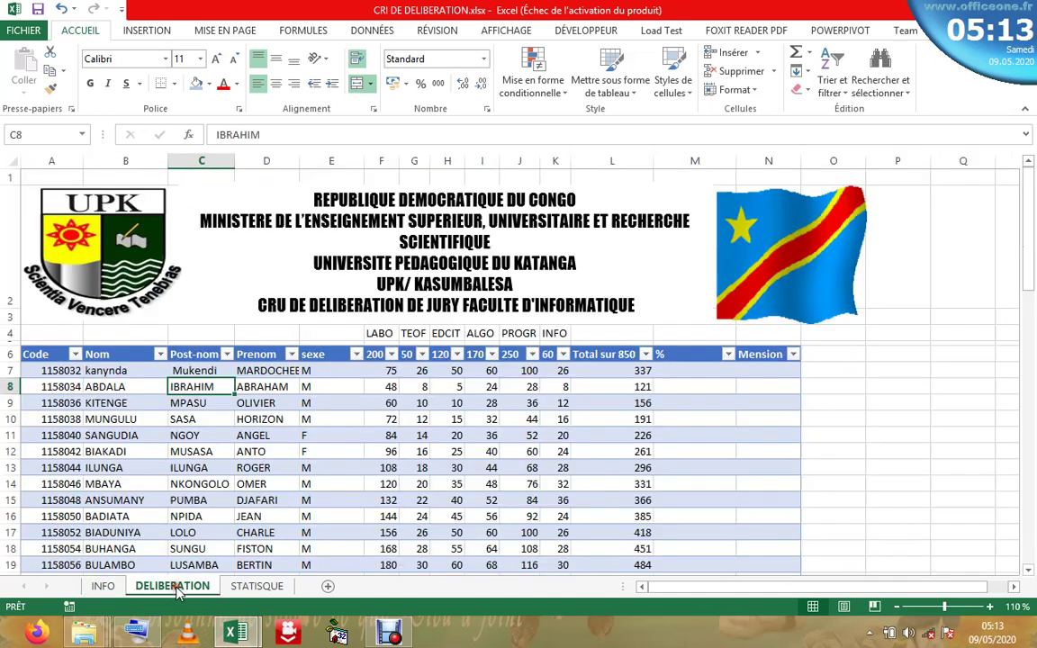
# - Compare cell M7 with the total formula in L7, abandoning a first formula attempt
pyautogui.click(680, 369)
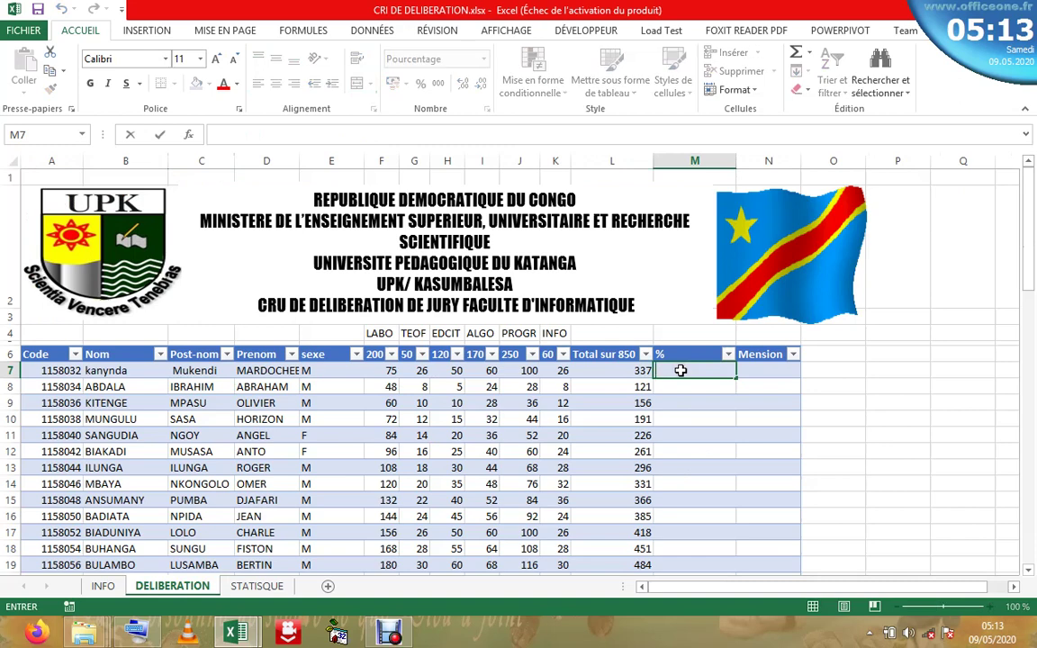
pyautogui.press('Return')
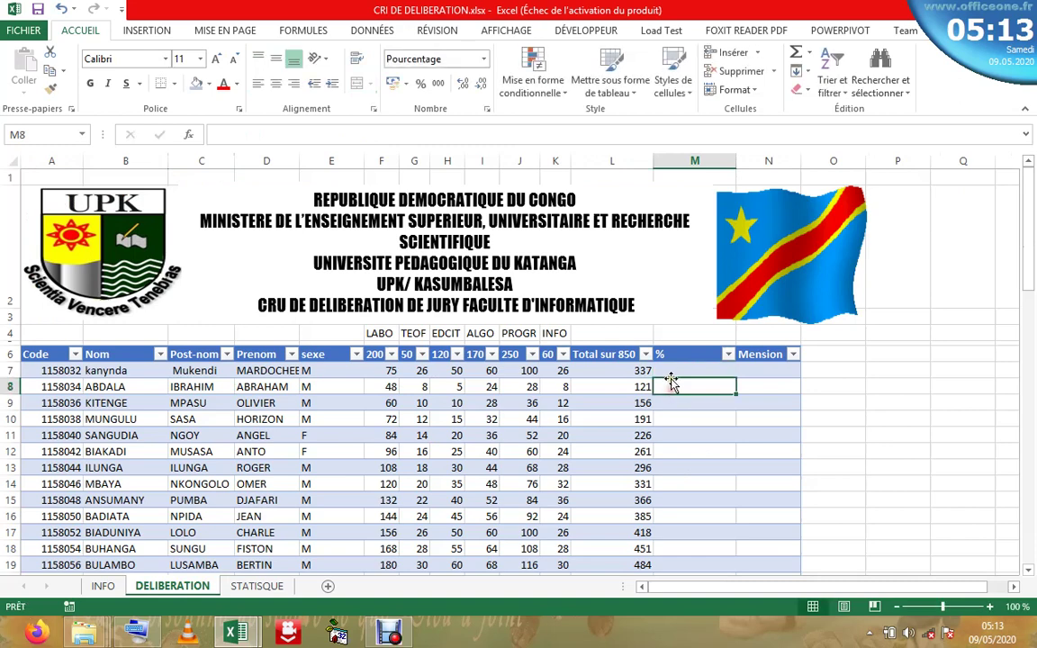
pyautogui.click(672, 370)
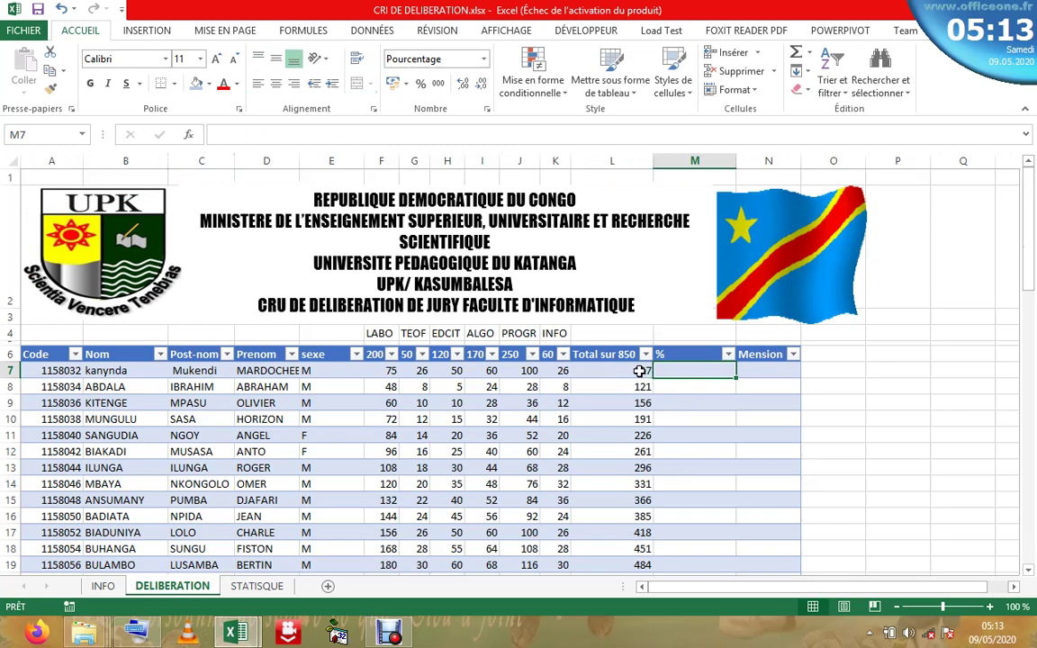
pyautogui.press('Left')
pyautogui.click(680, 373)
pyautogui.click(637, 375)
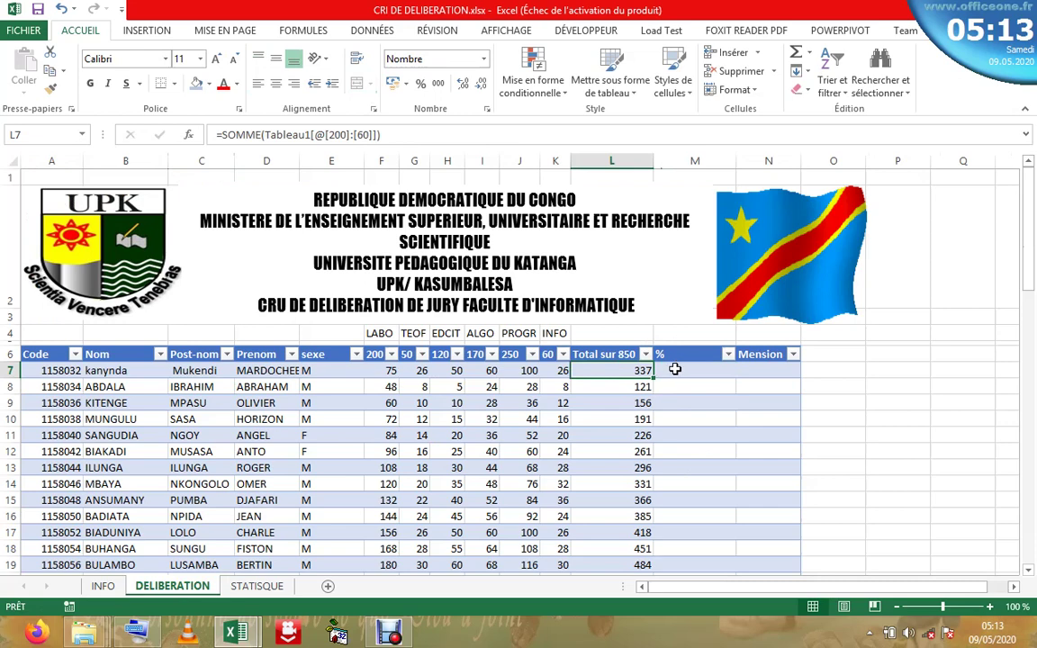
pyautogui.click(674, 369)
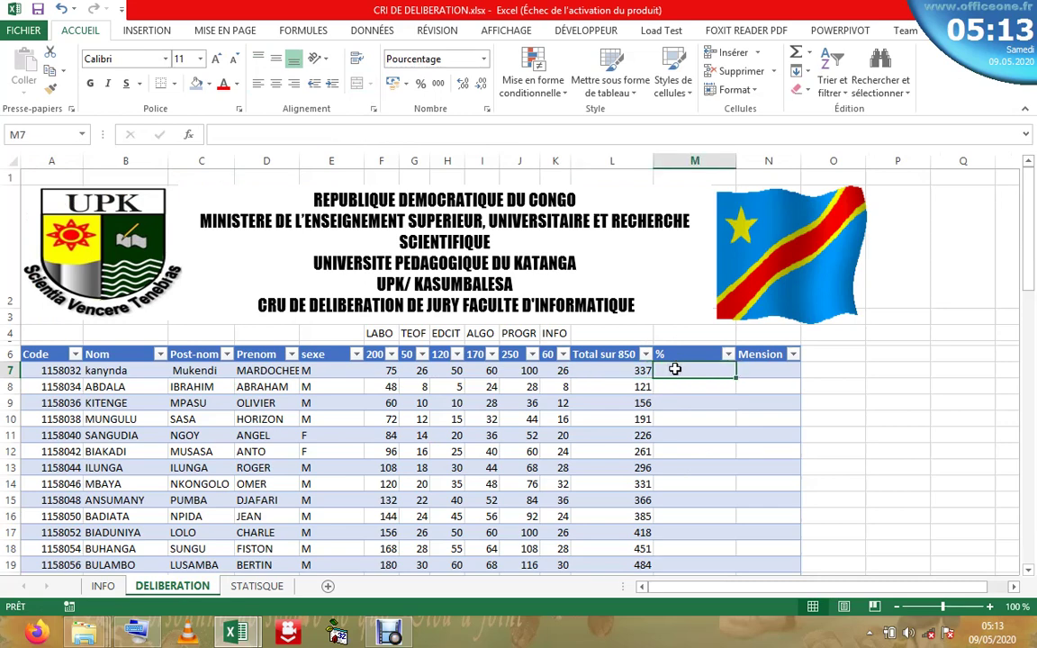
pyautogui.press('Left')
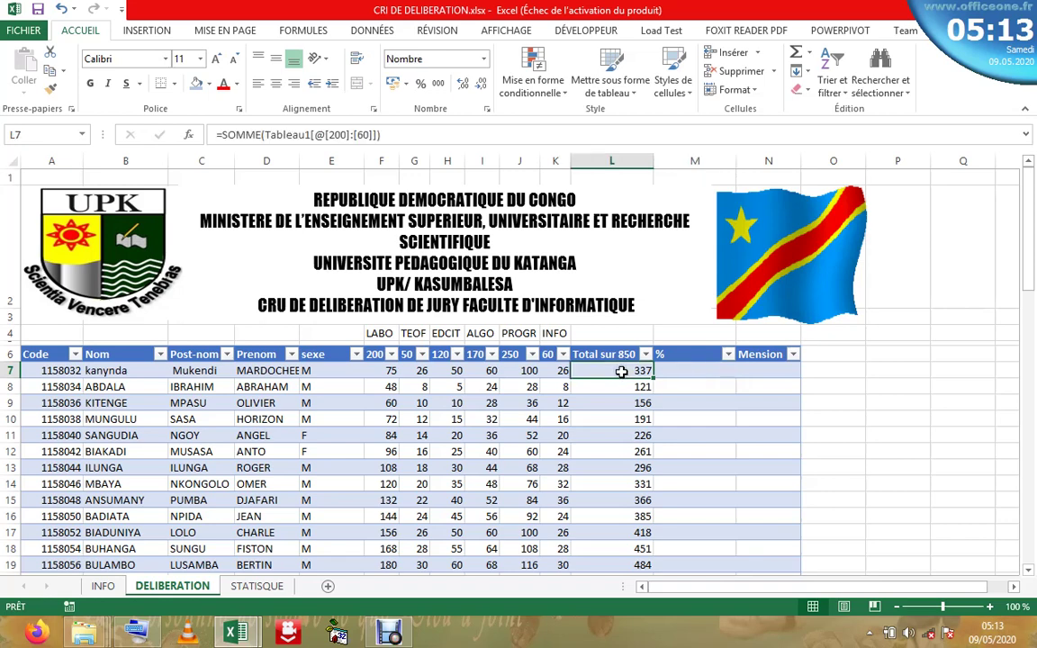
pyautogui.click(694, 370)
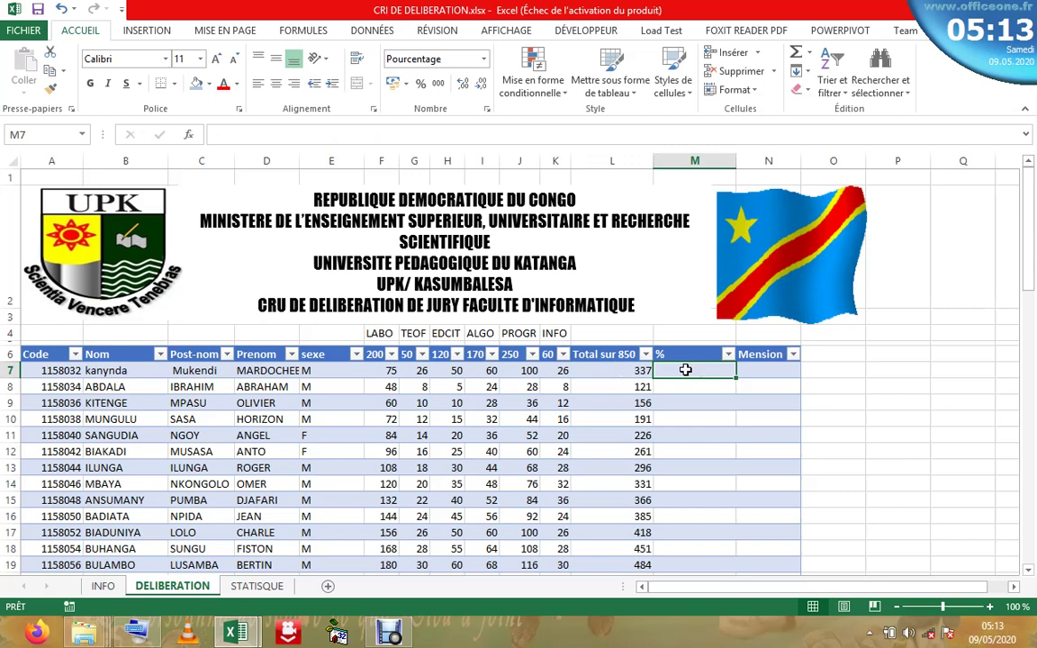
pyautogui.write('=')
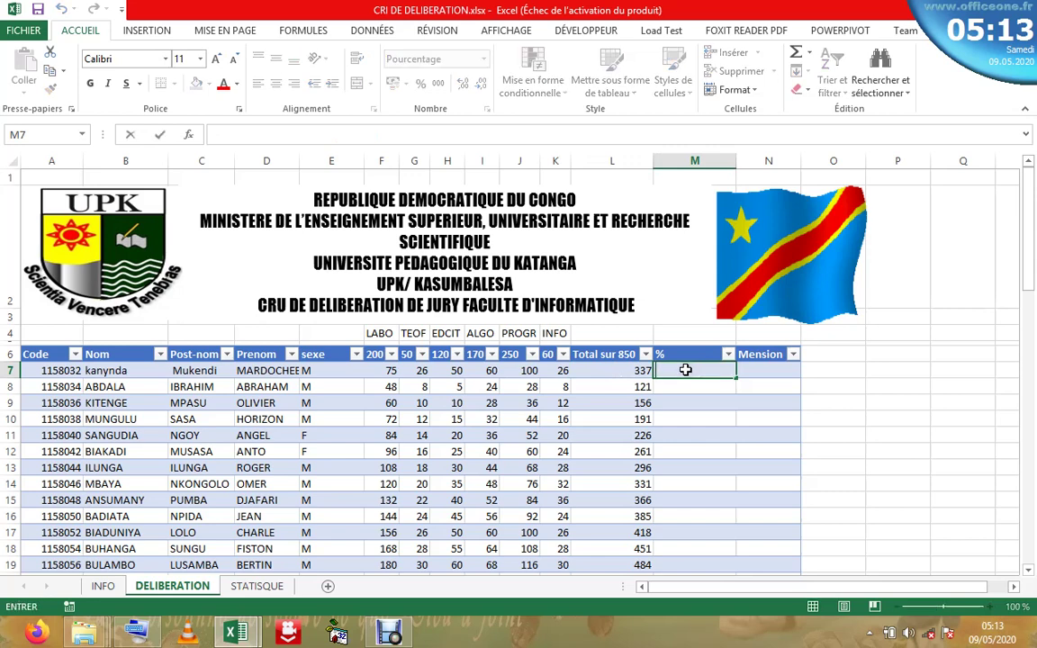
pyautogui.press('Escape')
pyautogui.click(641, 371)
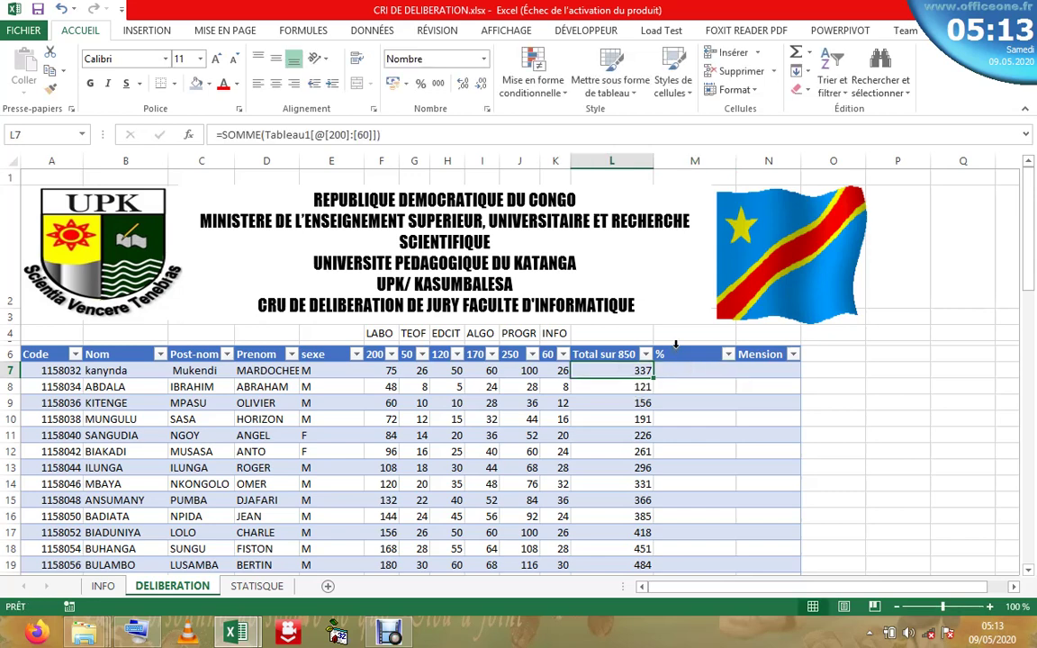
# - Switch the % column data to Standard number format and begin a formula in M7
pyautogui.click(675, 344)
pyautogui.click(684, 387)
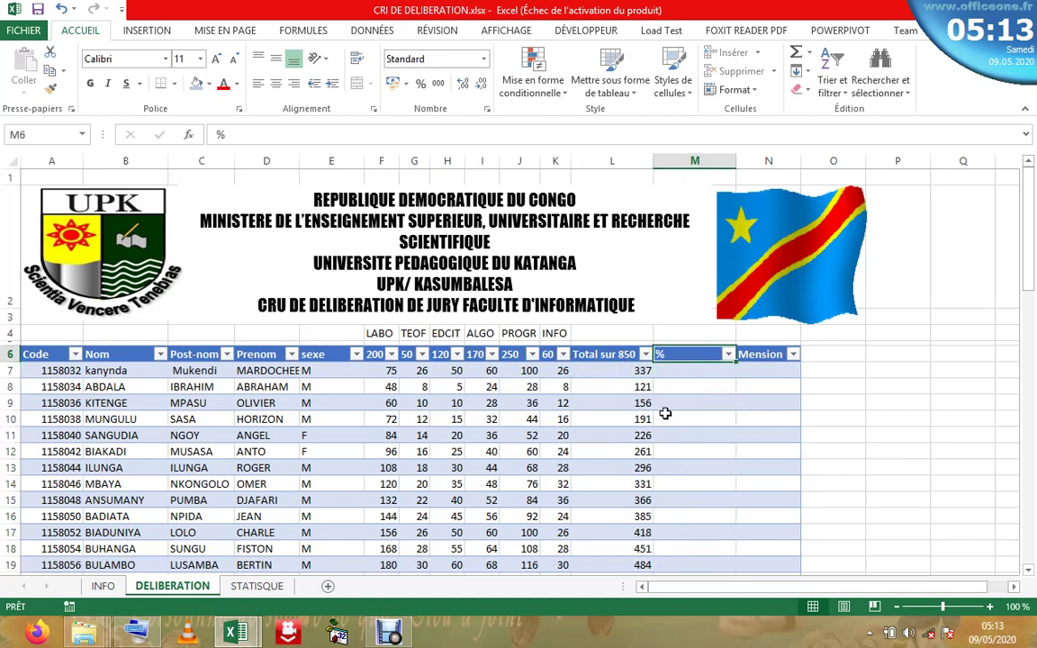
pyautogui.hotkey('ctrl', 'a')
pyautogui.click(687, 346)
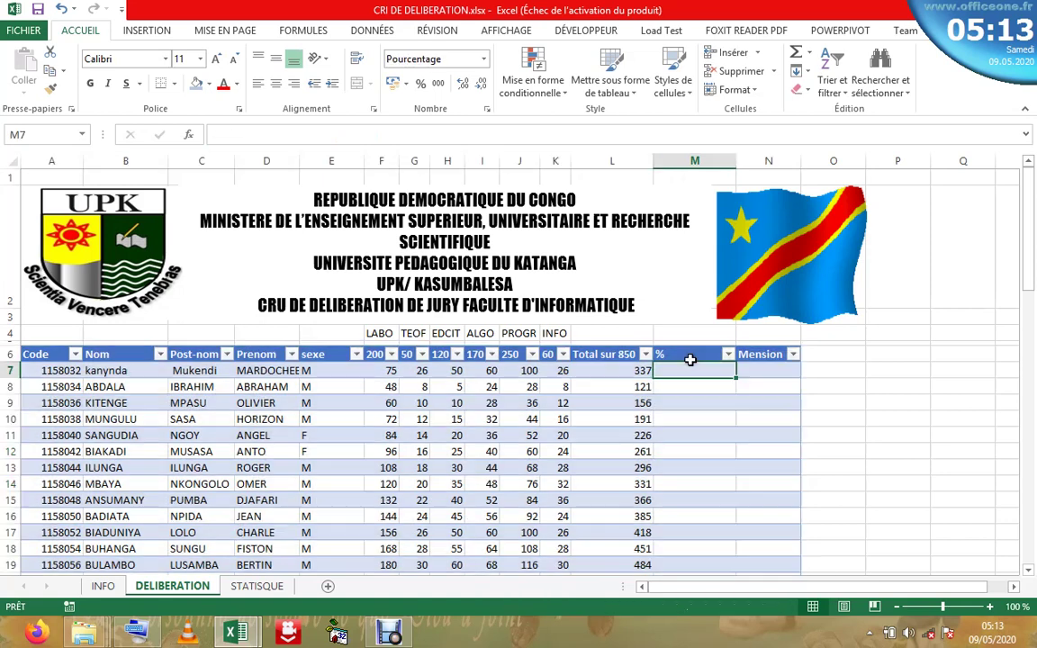
pyautogui.click(687, 346)
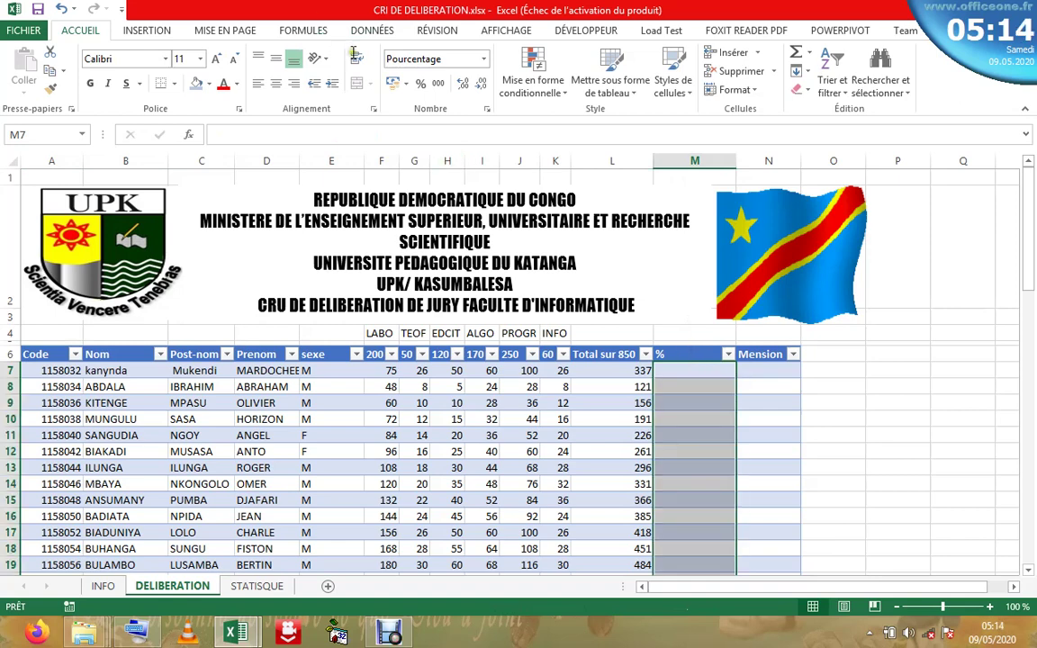
pyautogui.click(483, 60)
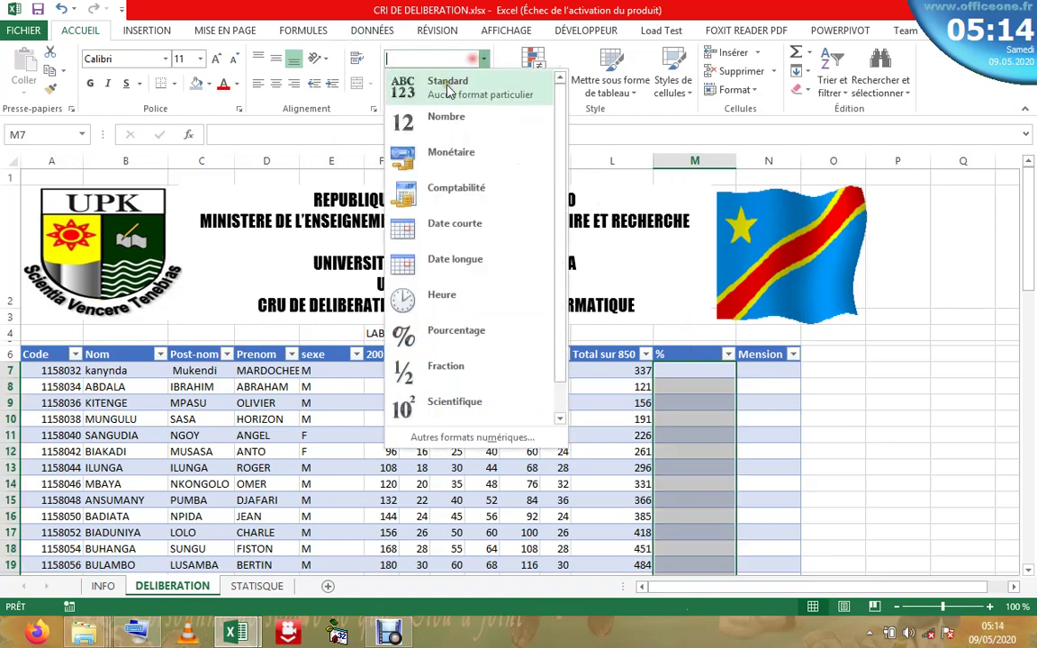
pyautogui.click(407, 84)
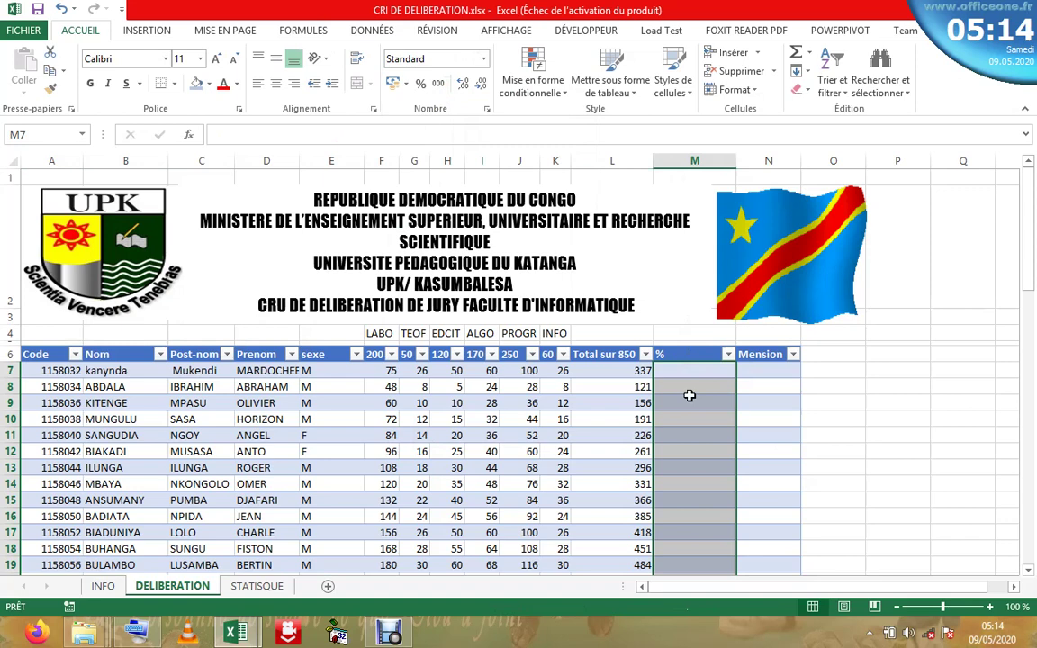
pyautogui.click(688, 398)
pyautogui.click(686, 368)
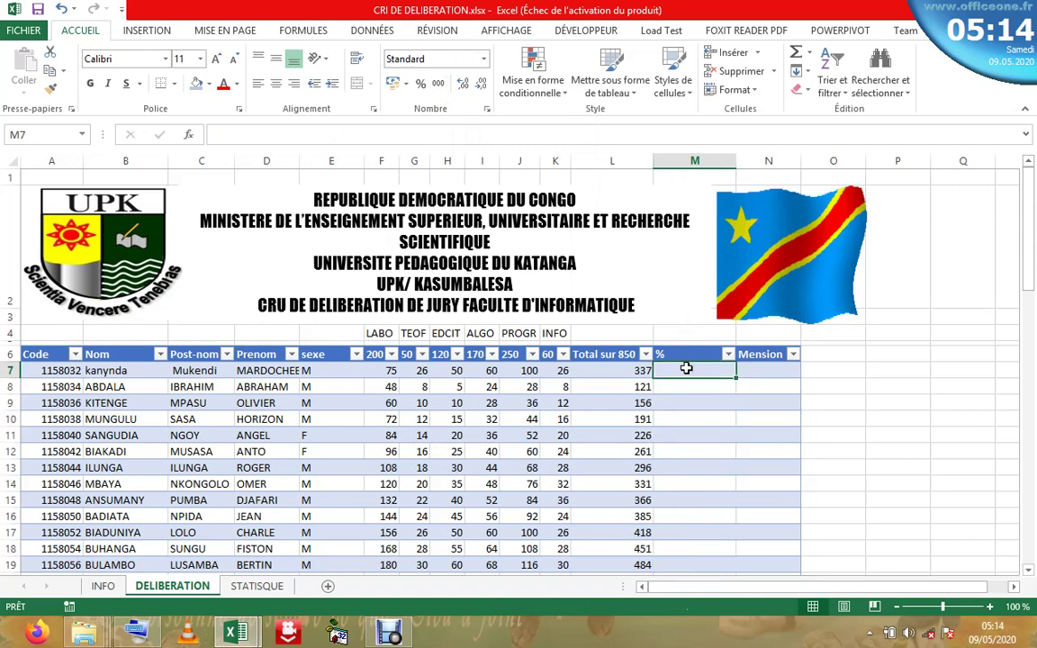
pyautogui.write('=')
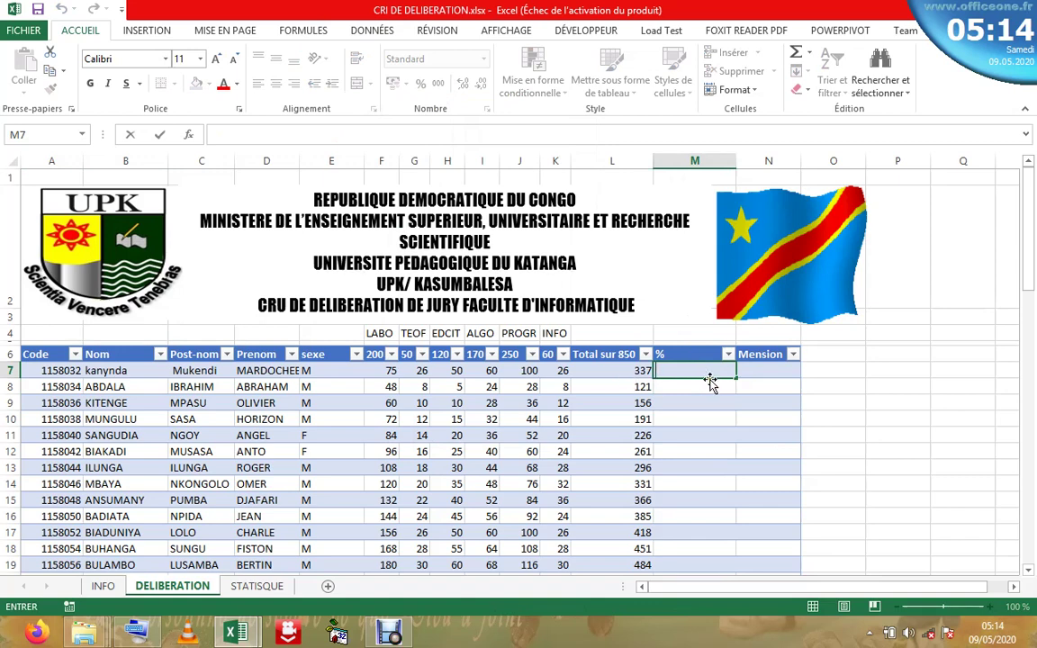
pyautogui.write('=')
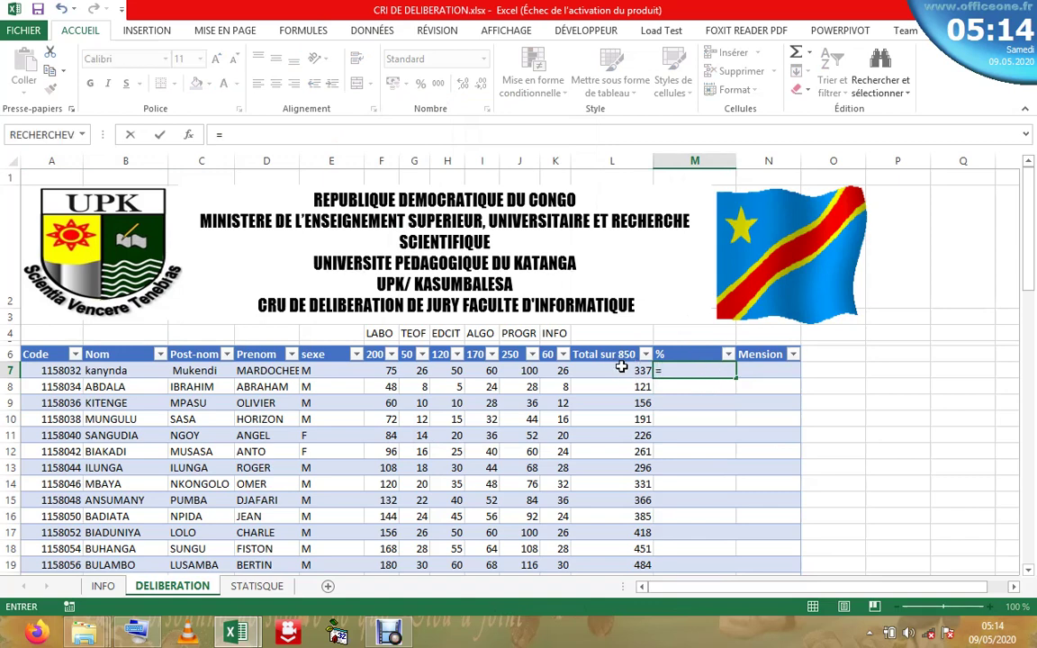
# - Enter =[@[Total sur 850]]/850*100 in M7 with the on-screen keyboard, giving 39,64705882
pyautogui.click(621, 369)
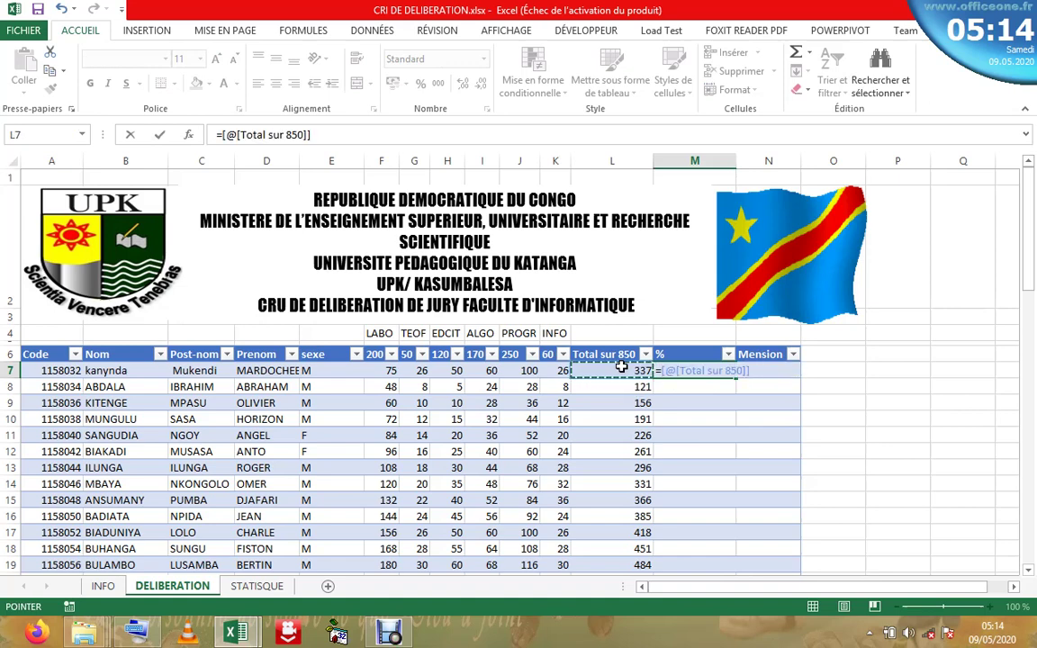
pyautogui.write('/850')
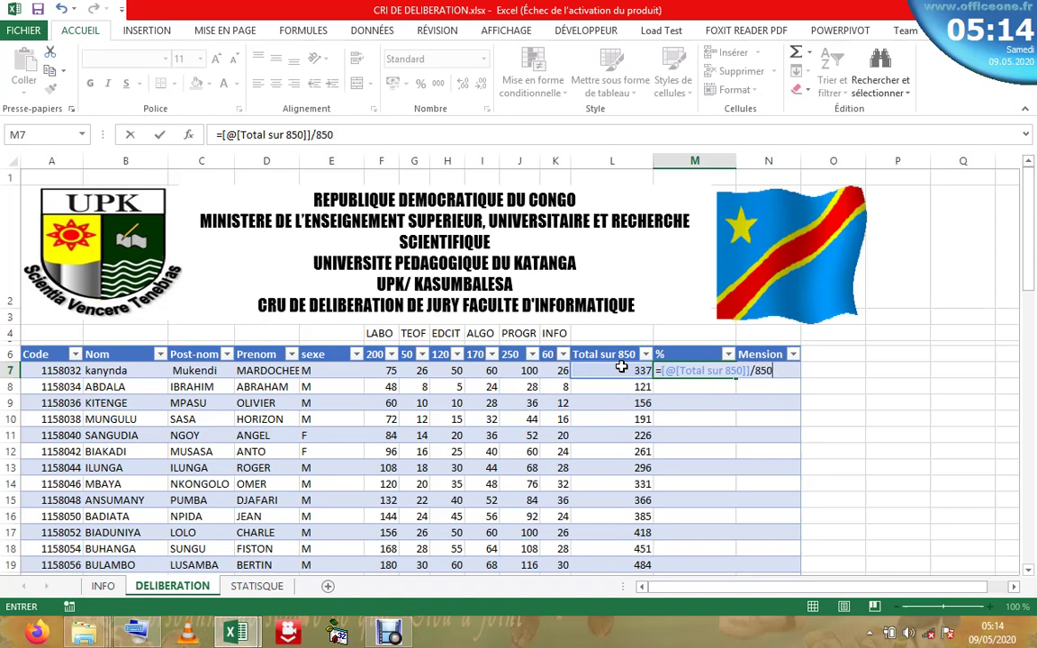
pyautogui.click(140, 634)
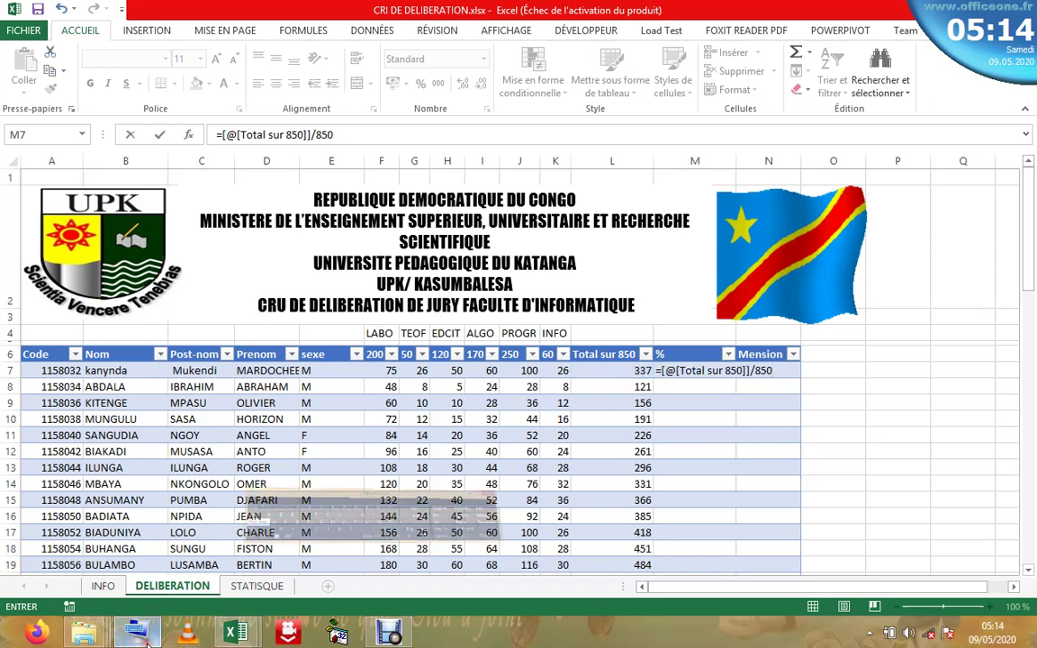
pyautogui.moveTo(789, 430); pyautogui.dragTo(652, 271)
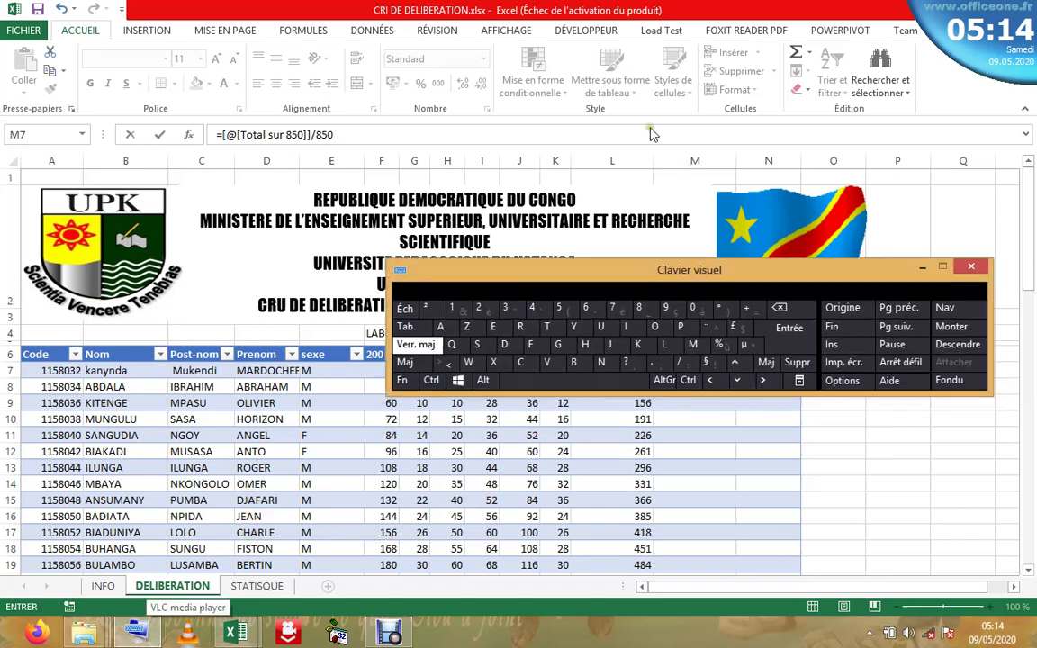
pyautogui.moveTo(652, 133); pyautogui.dragTo(537, 91)
pyautogui.click(778, 370)
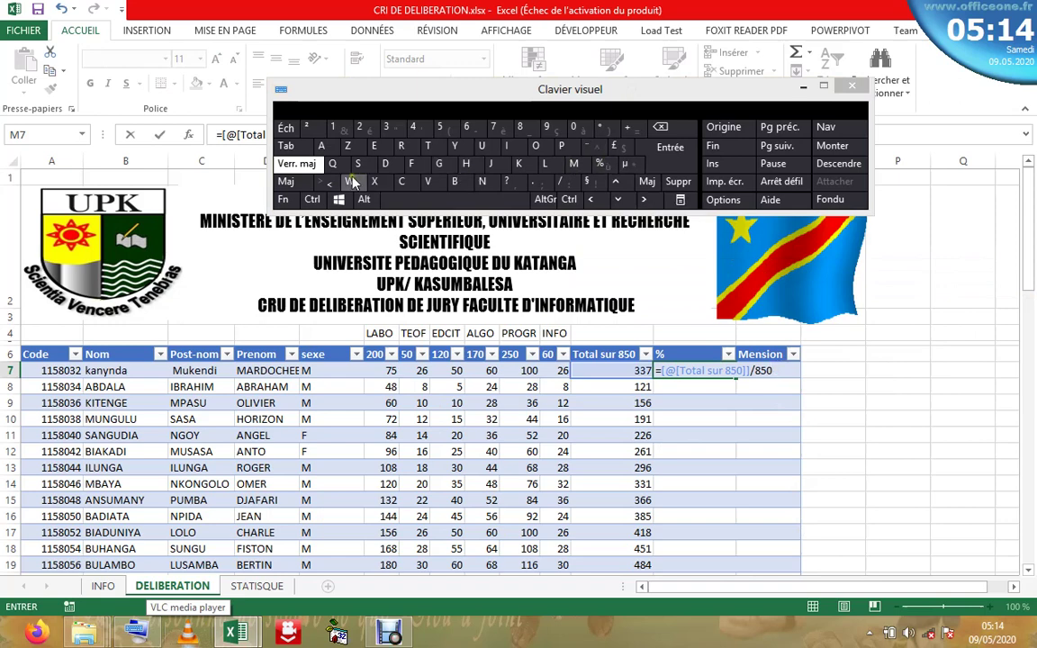
pyautogui.click(296, 164)
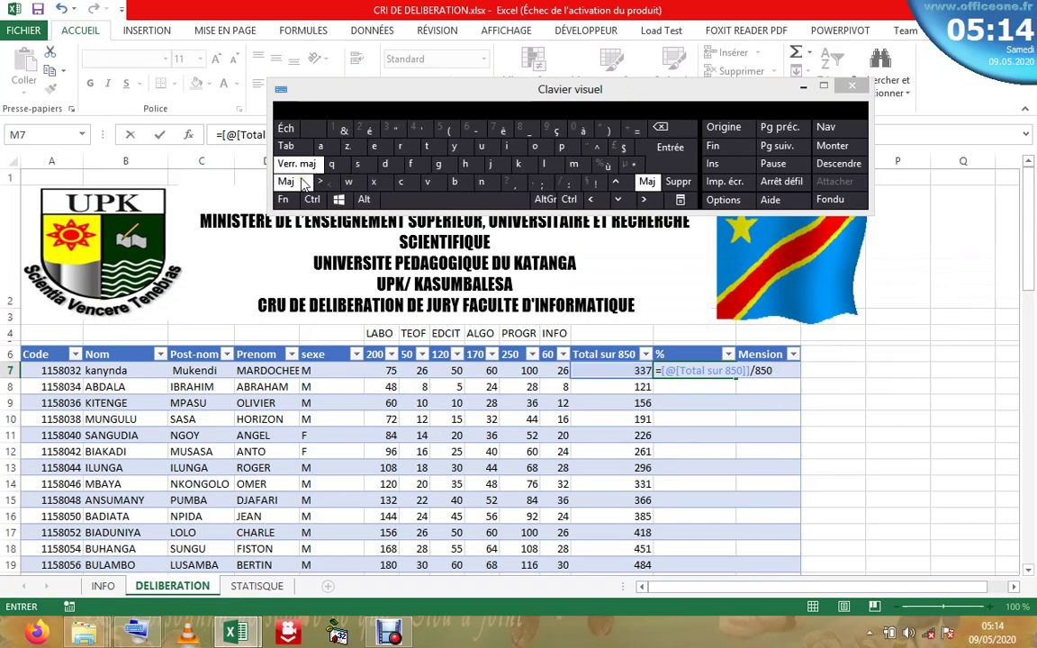
pyautogui.click(635, 169)
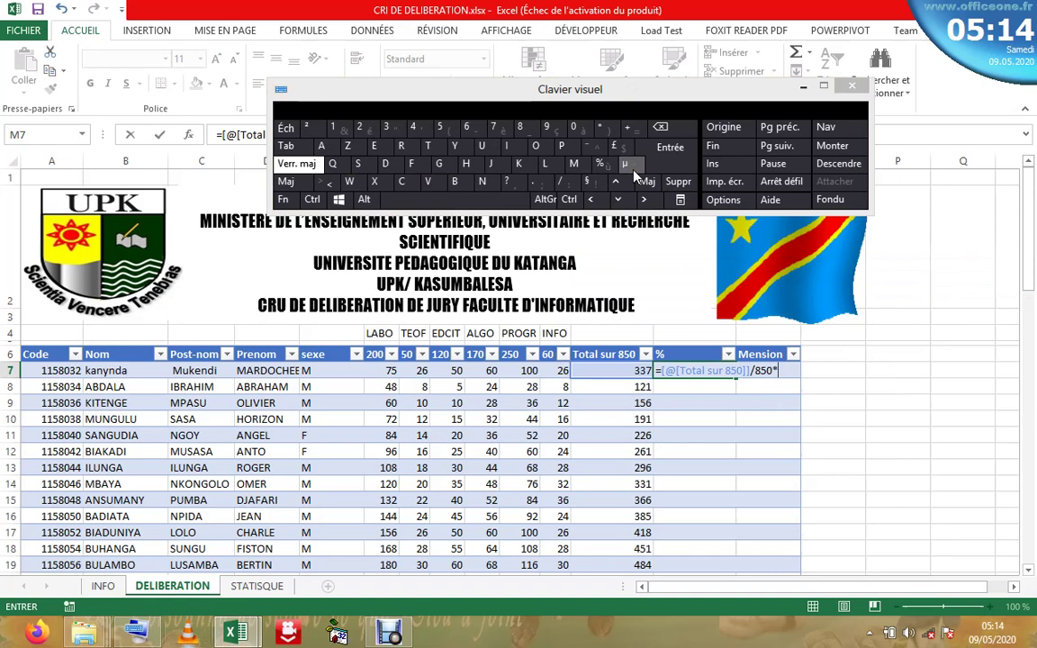
pyautogui.click(332, 127)
pyautogui.click(573, 127)
pyautogui.click(573, 127)
pyautogui.click(670, 147)
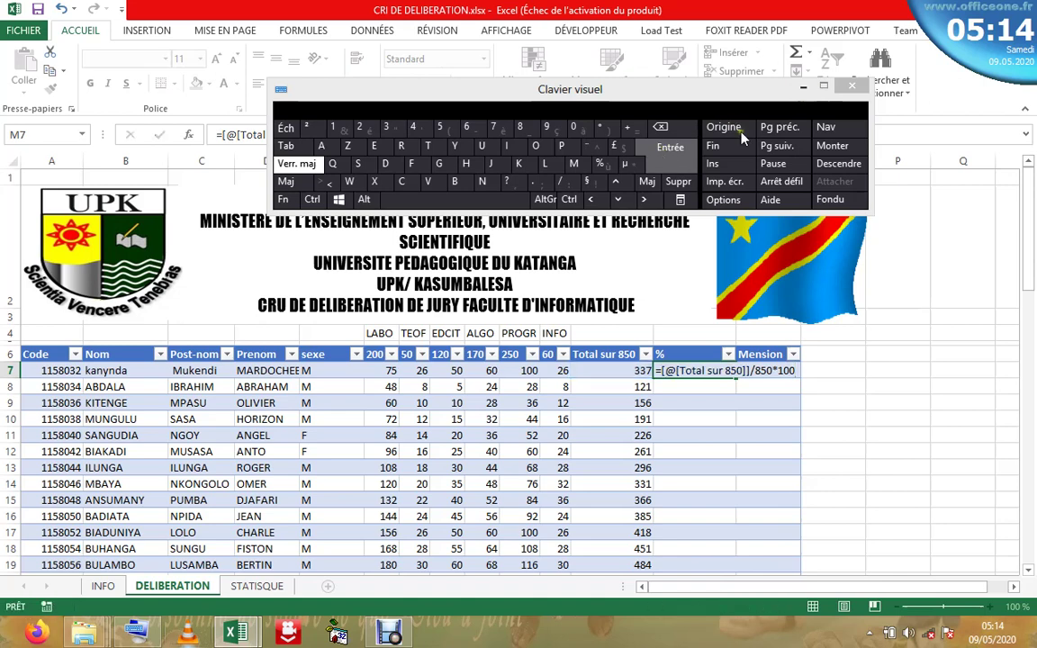
pyautogui.click(852, 86)
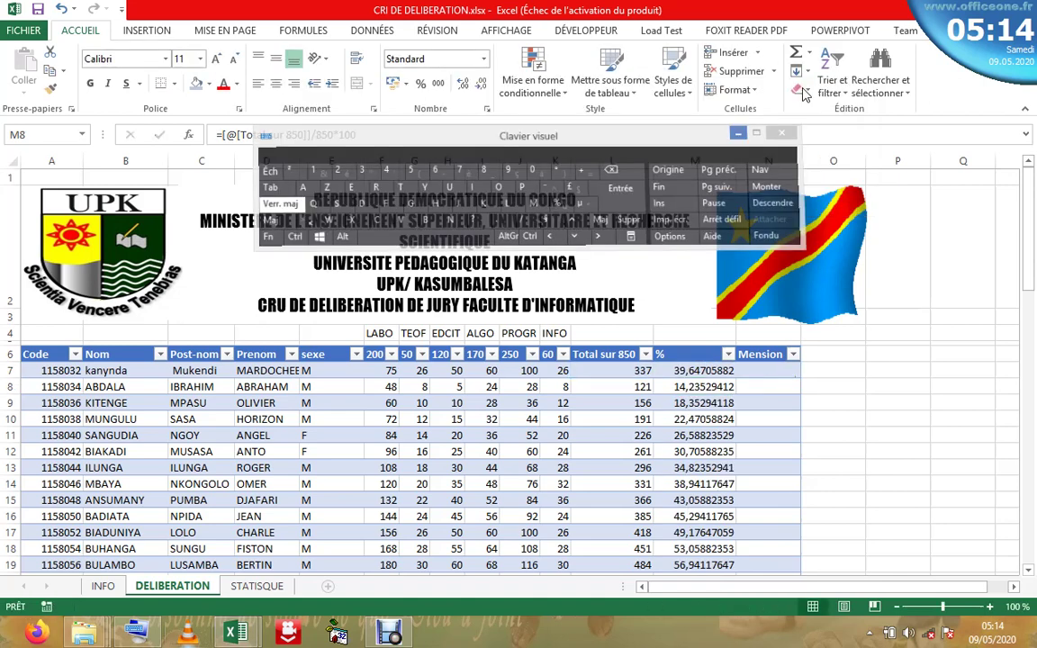
pyautogui.click(690, 386)
pyautogui.click(684, 406)
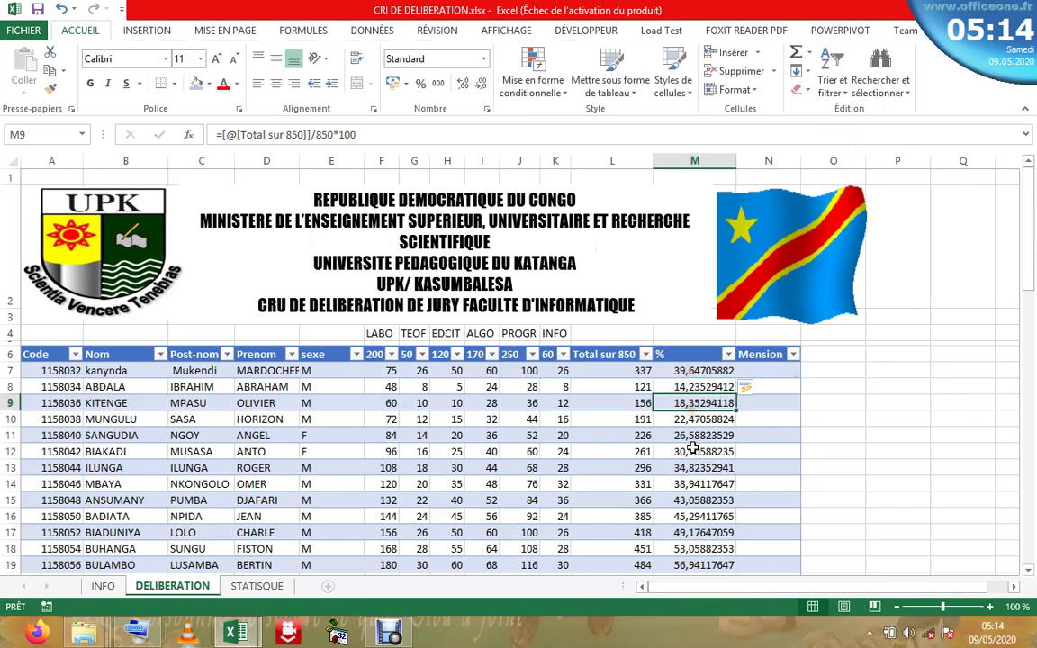
pyautogui.click(682, 451)
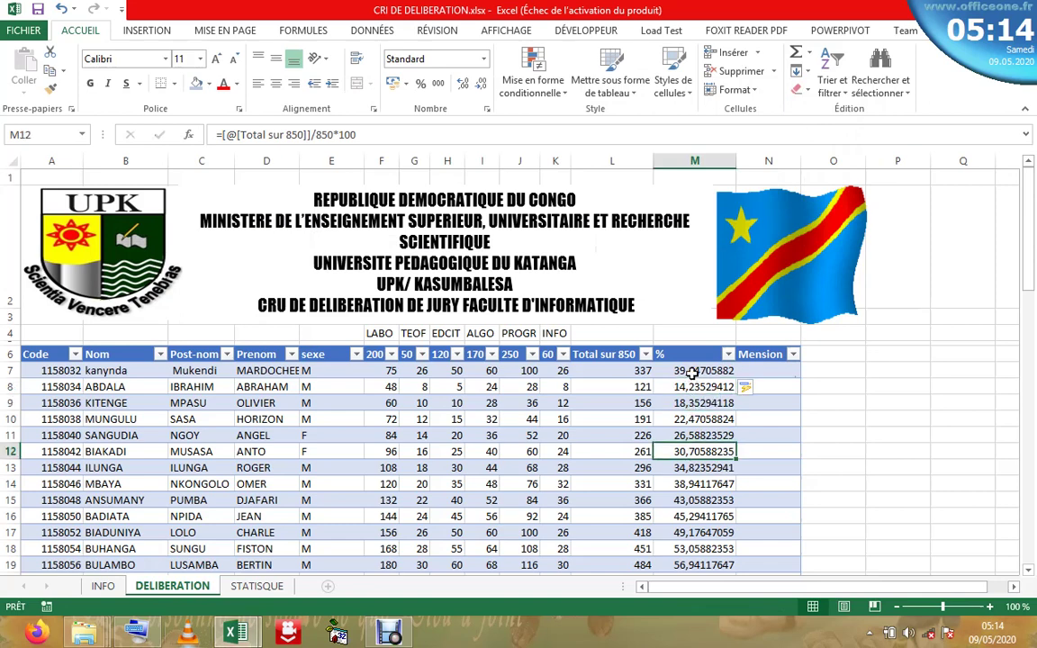
pyautogui.click(485, 57)
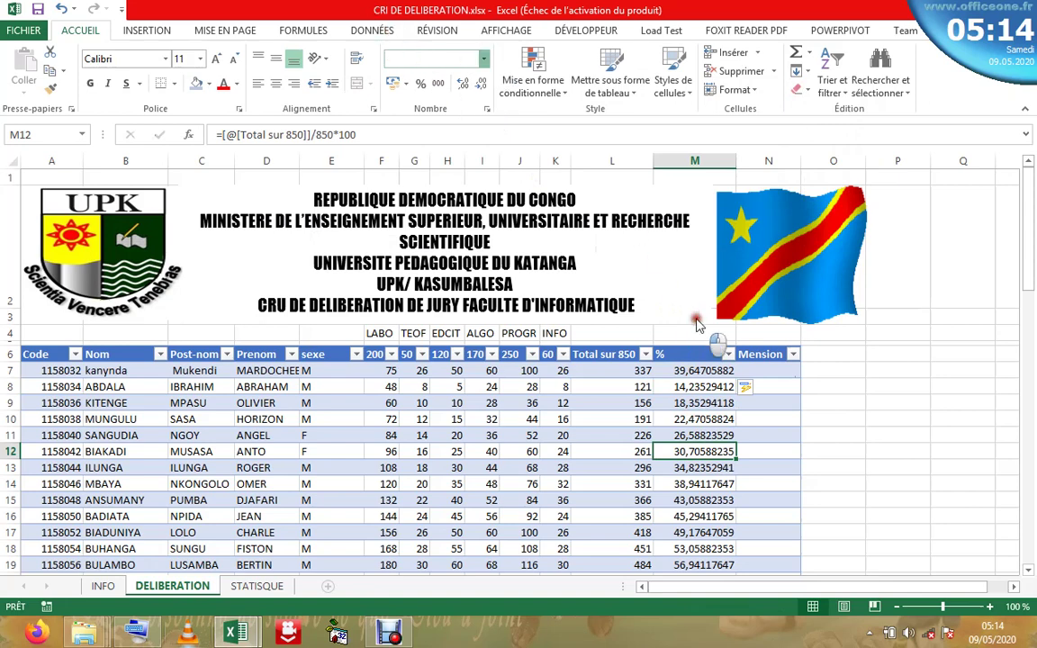
pyautogui.click(684, 371)
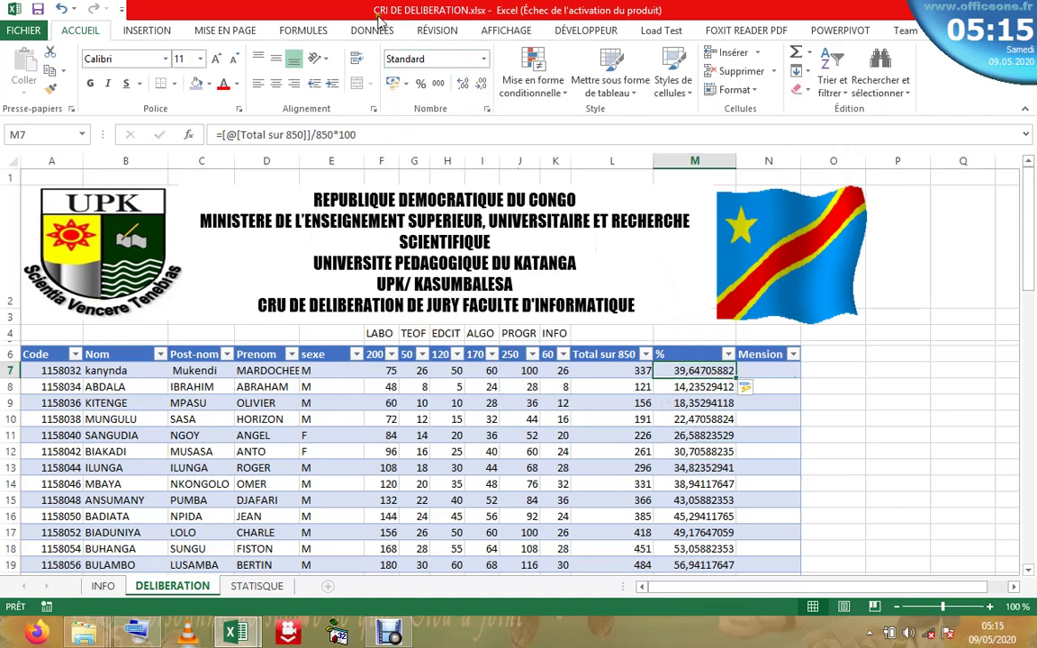
pyautogui.click(420, 83)
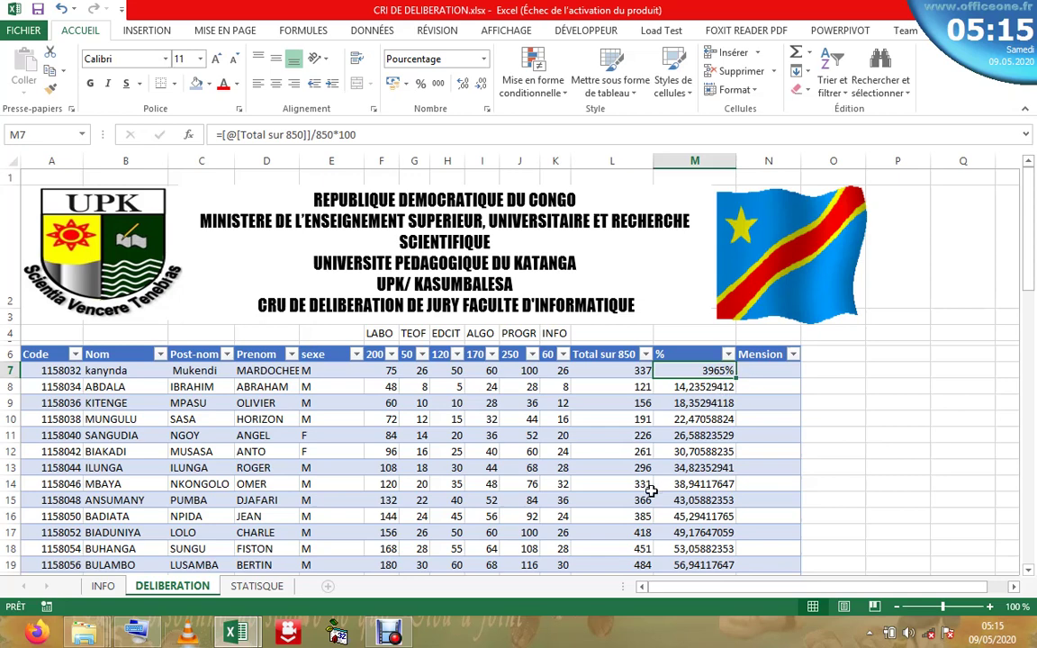
pyautogui.click(649, 403)
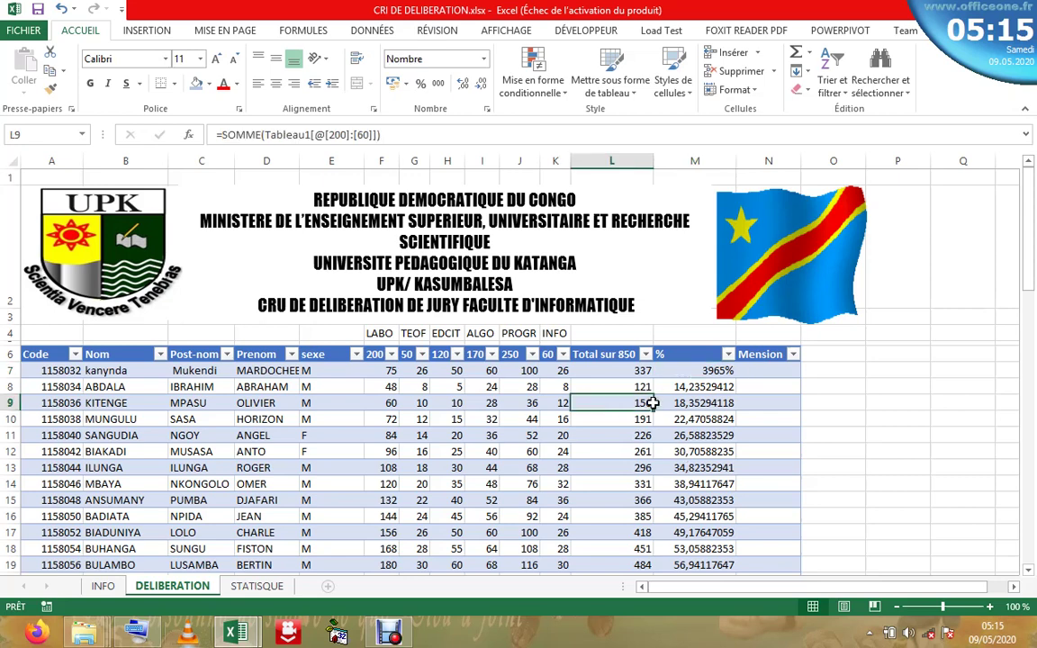
pyautogui.click(60, 8)
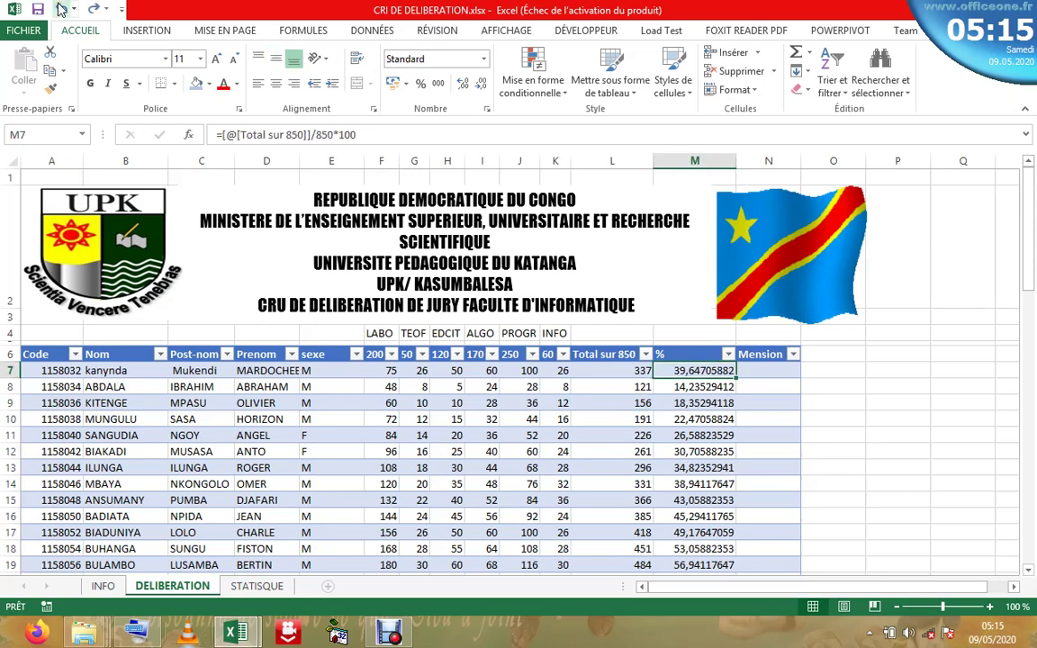
# - Drop the *100 so M7 reads =[@[Total sur 850]]/850, then apply Percent Style to the column
pyautogui.click(359, 133)
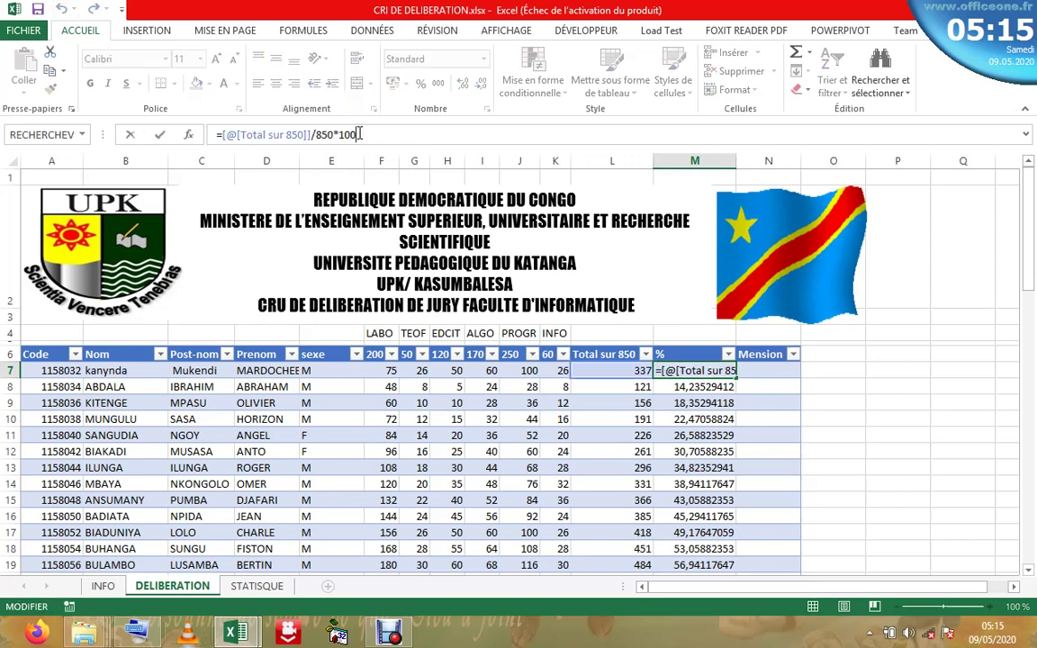
pyautogui.press('BackSpace')
pyautogui.press('BackSpace')
pyautogui.press('BackSpace')
pyautogui.press('BackSpace')
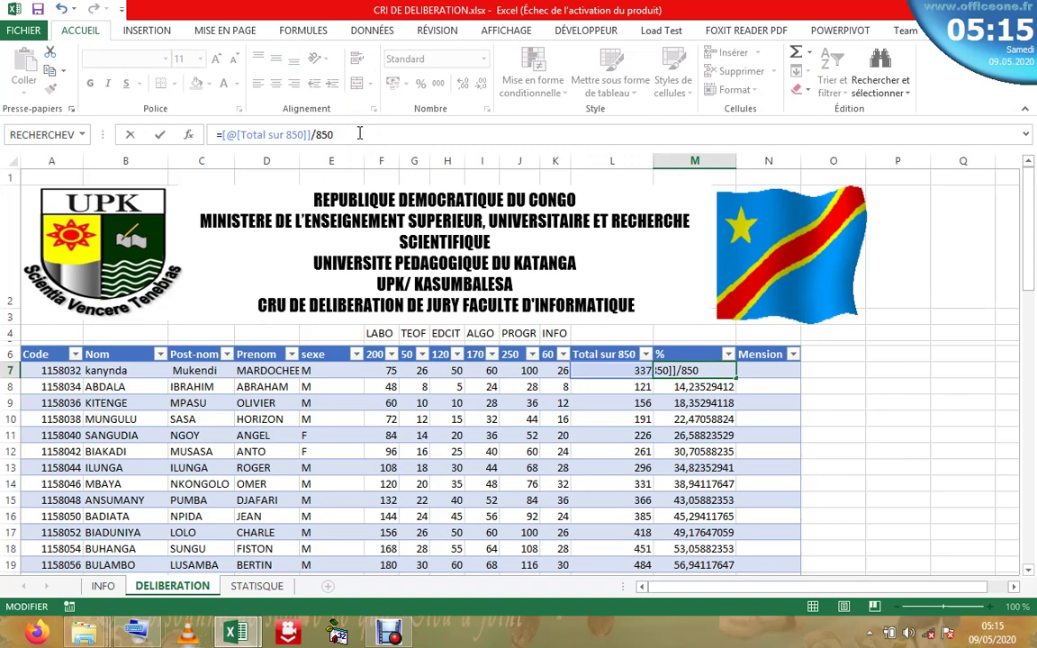
pyautogui.press('Return')
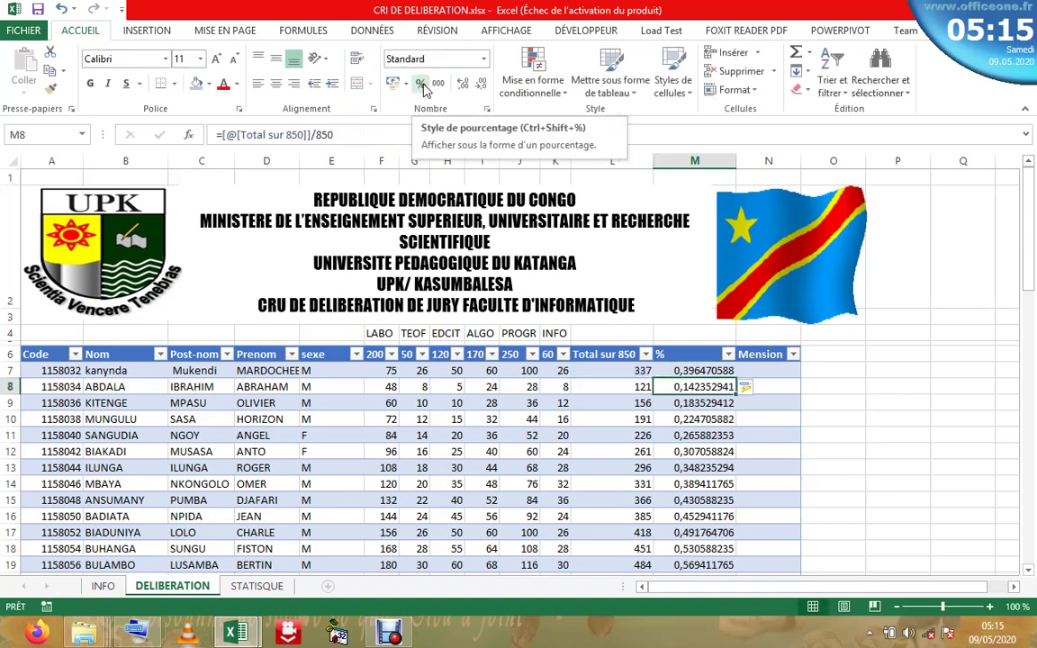
pyautogui.click(714, 370)
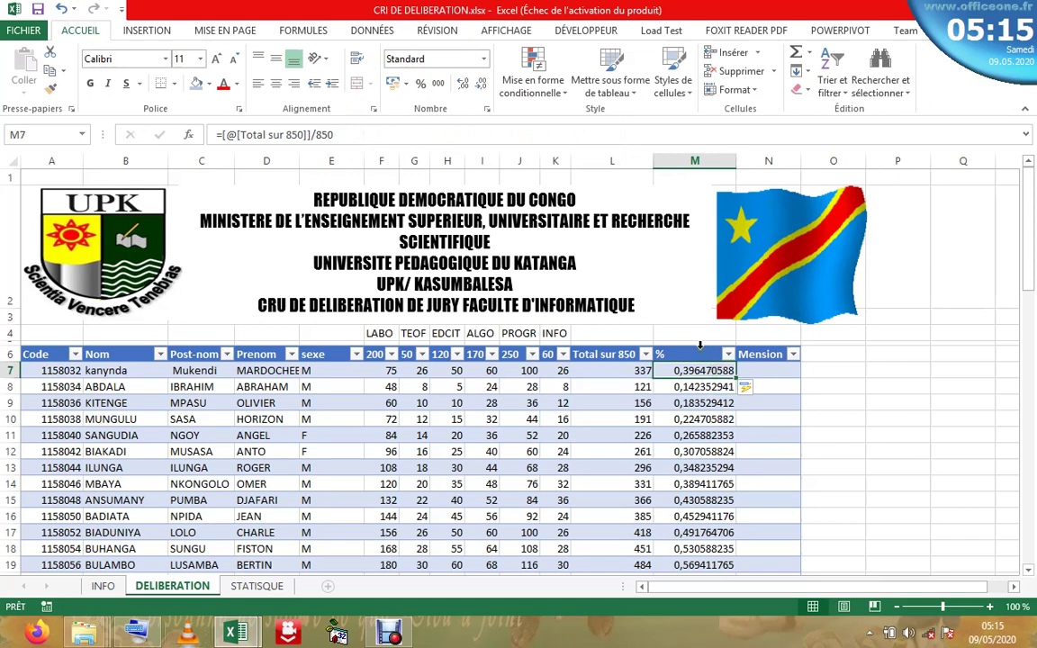
pyautogui.click(699, 346)
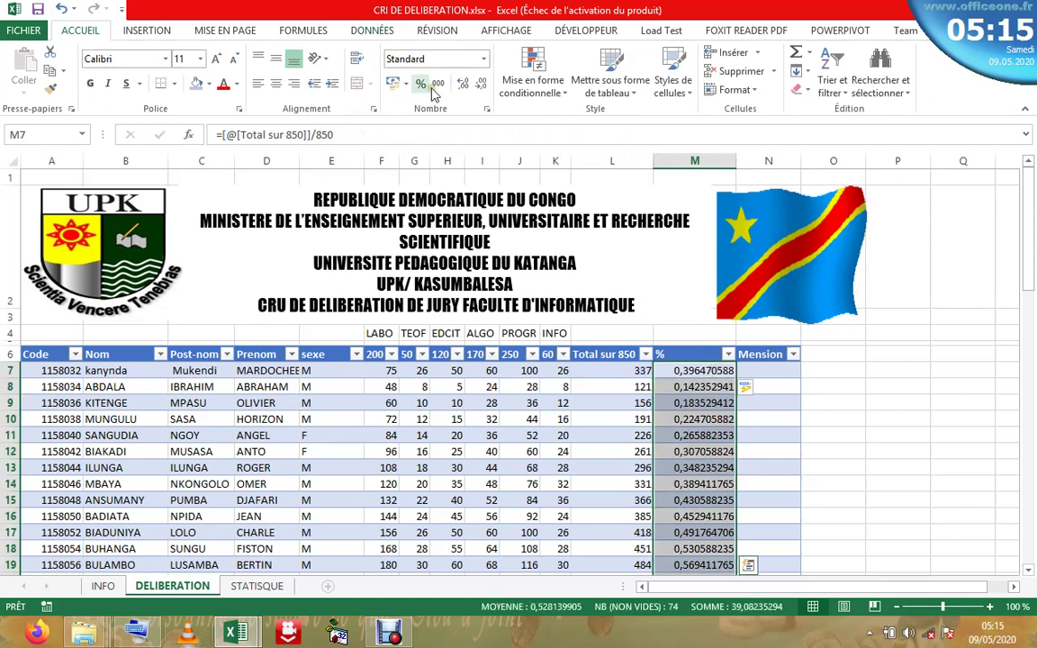
pyautogui.click(420, 83)
pyautogui.click(711, 435)
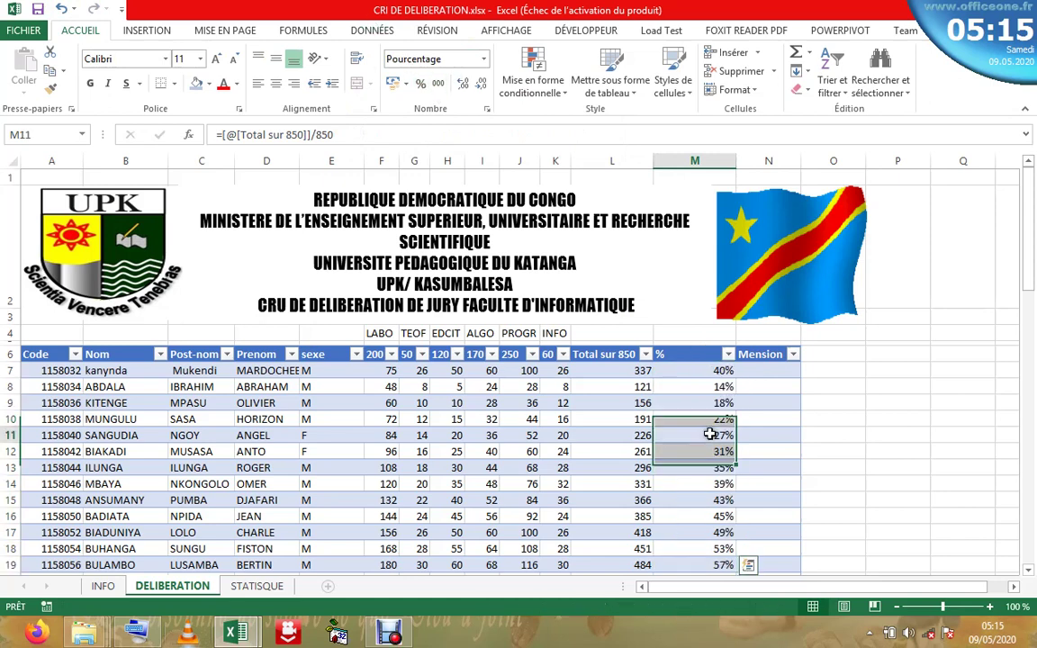
pyautogui.click(704, 562)
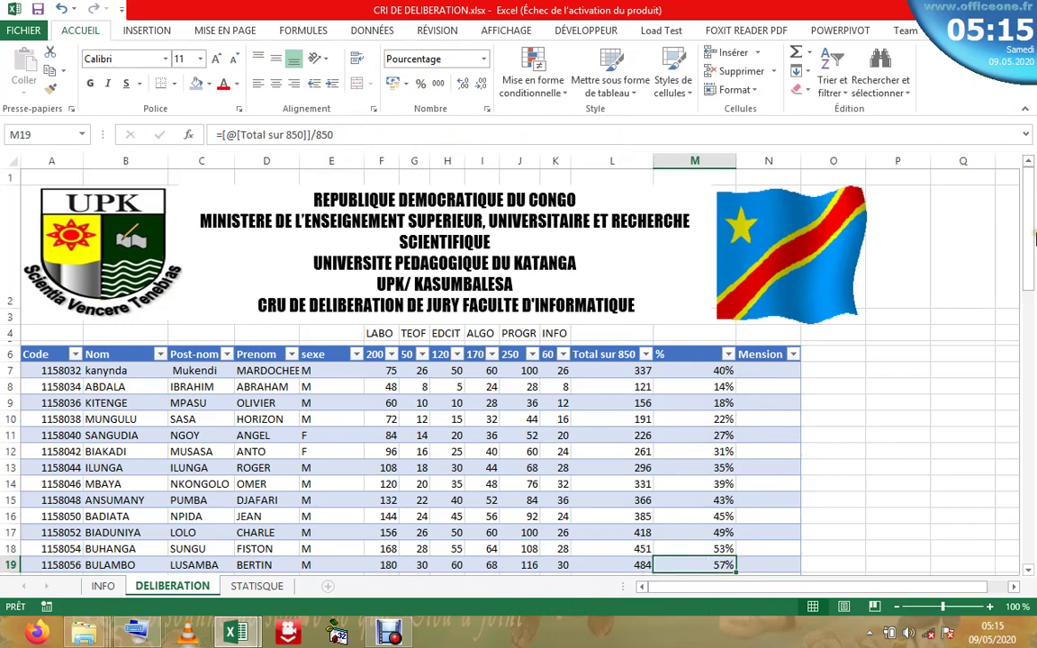
pyautogui.moveTo(1035, 236); pyautogui.dragTo(1010, 194)
# - Delete the percentage formulas from M7 and the rest of the % column
pyautogui.click(704, 370)
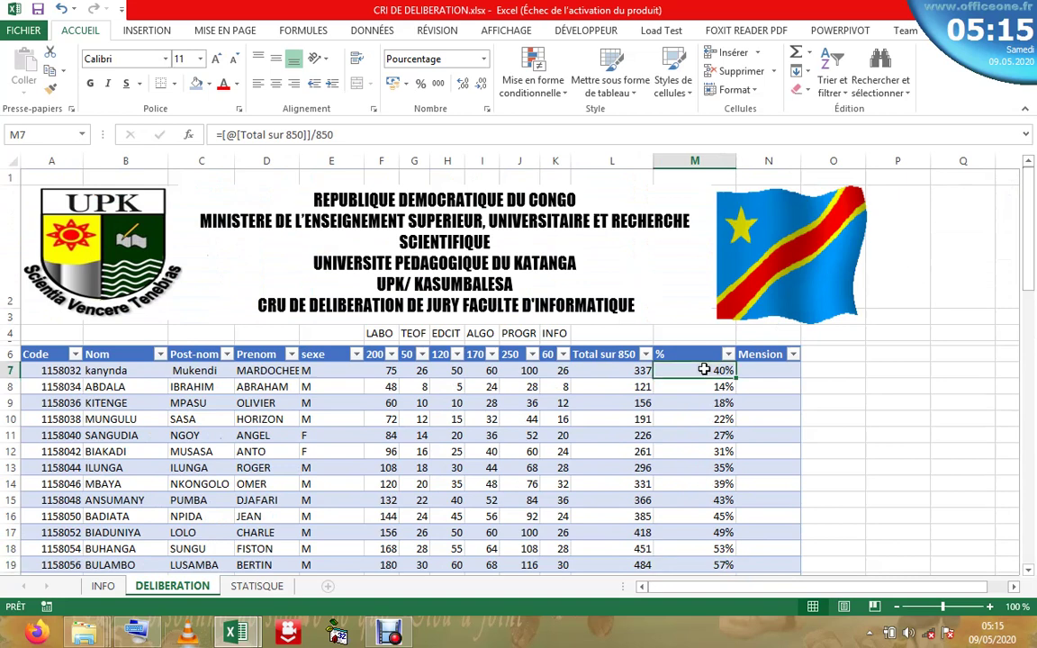
pyautogui.press('BackSpace')
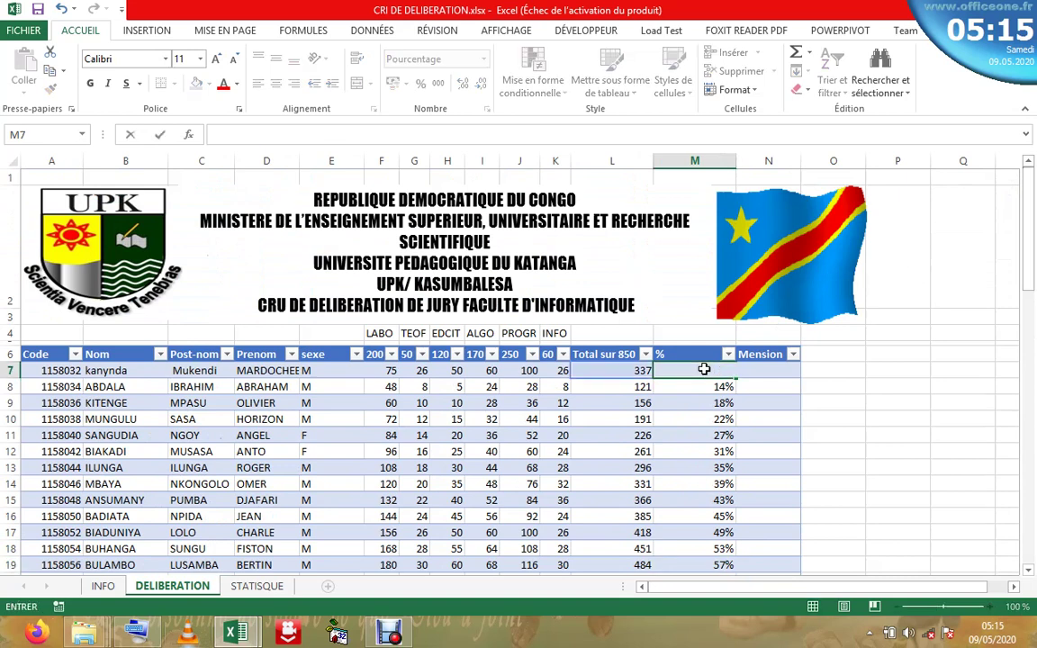
pyautogui.press('Return')
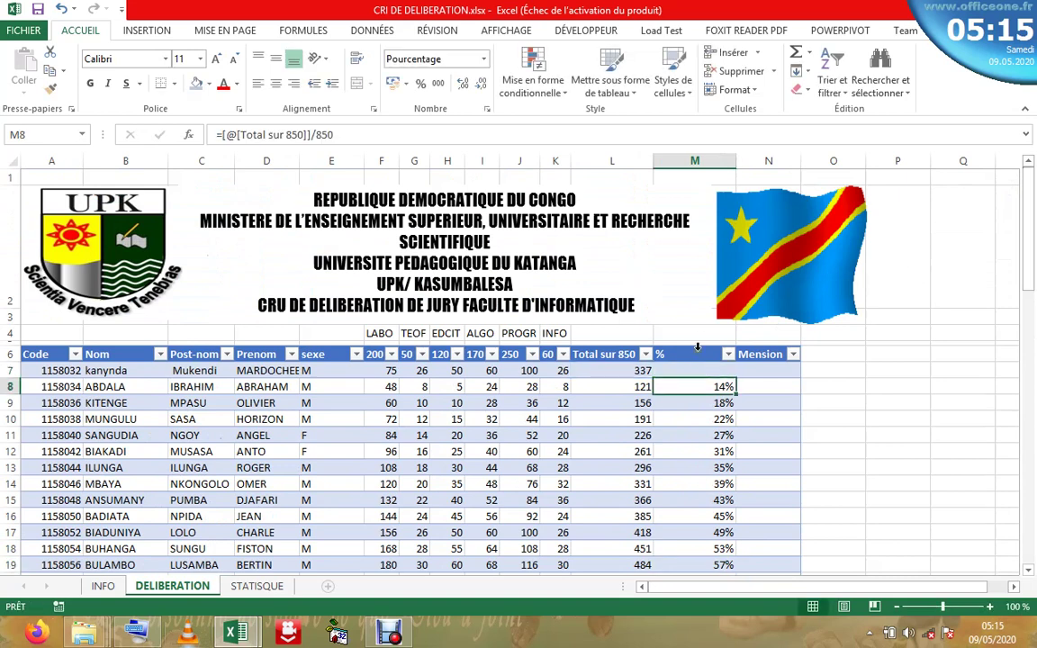
pyautogui.click(698, 347)
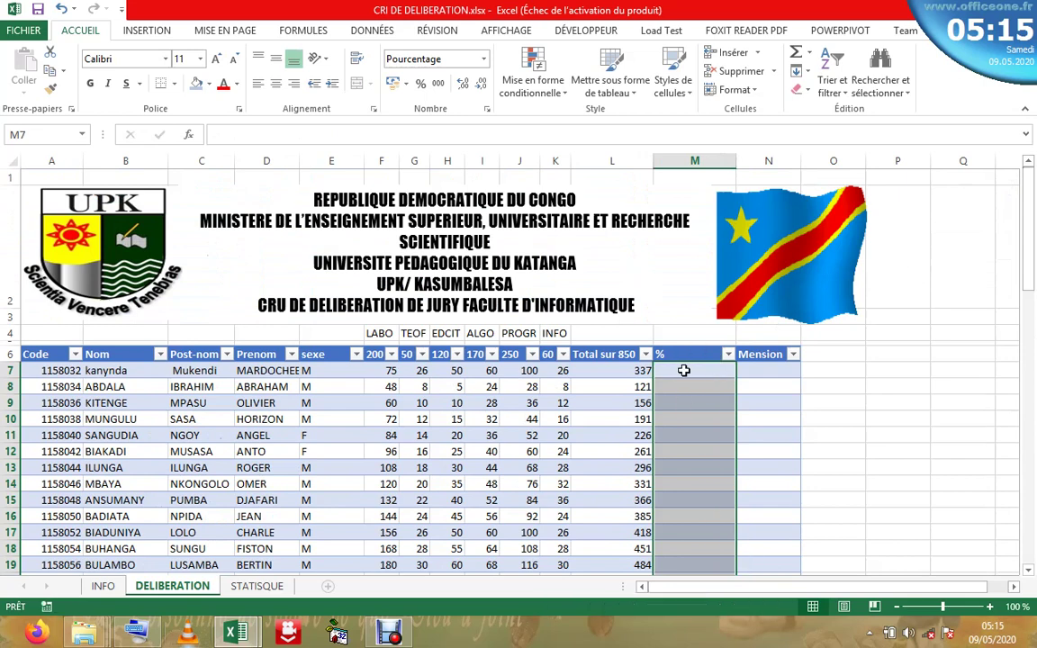
pyautogui.press('Delete')
pyautogui.click(684, 370)
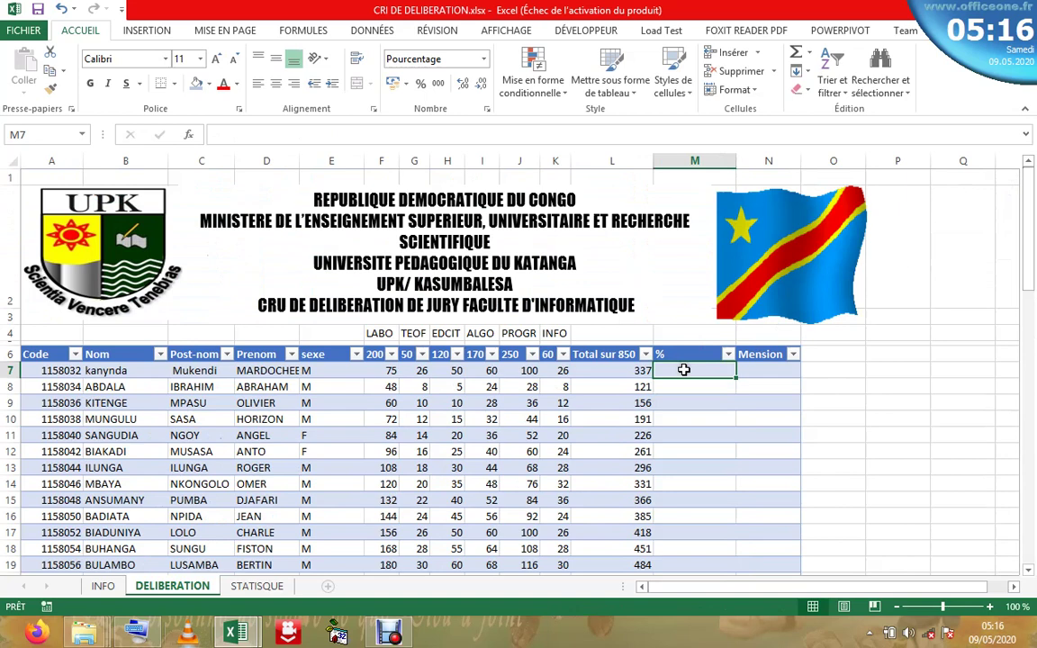
# - Re-enter =[@[Total sur 850]]/850 in M7, filling the column with 40%, 14%, 18%
pyautogui.write('=')
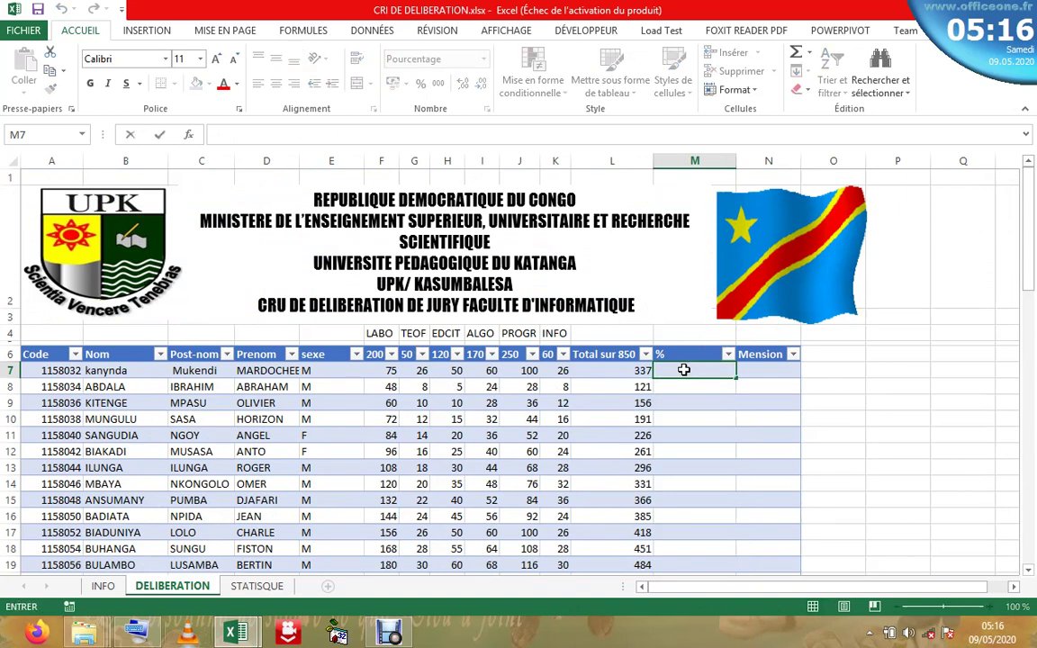
pyautogui.write('+')
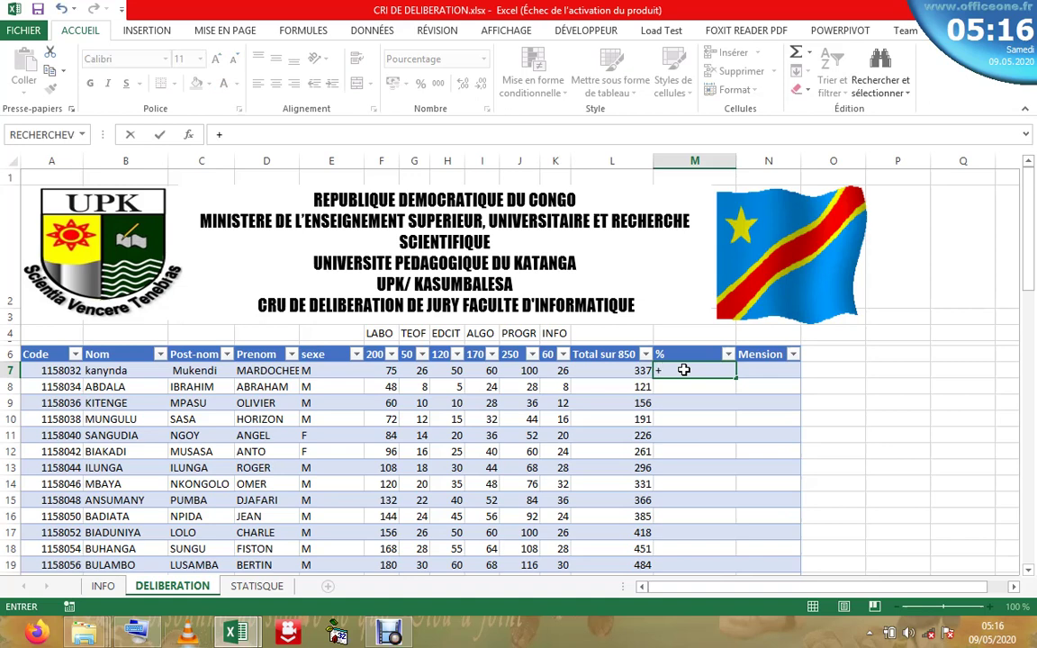
pyautogui.press('Escape')
pyautogui.write('=')
pyautogui.click(610, 370)
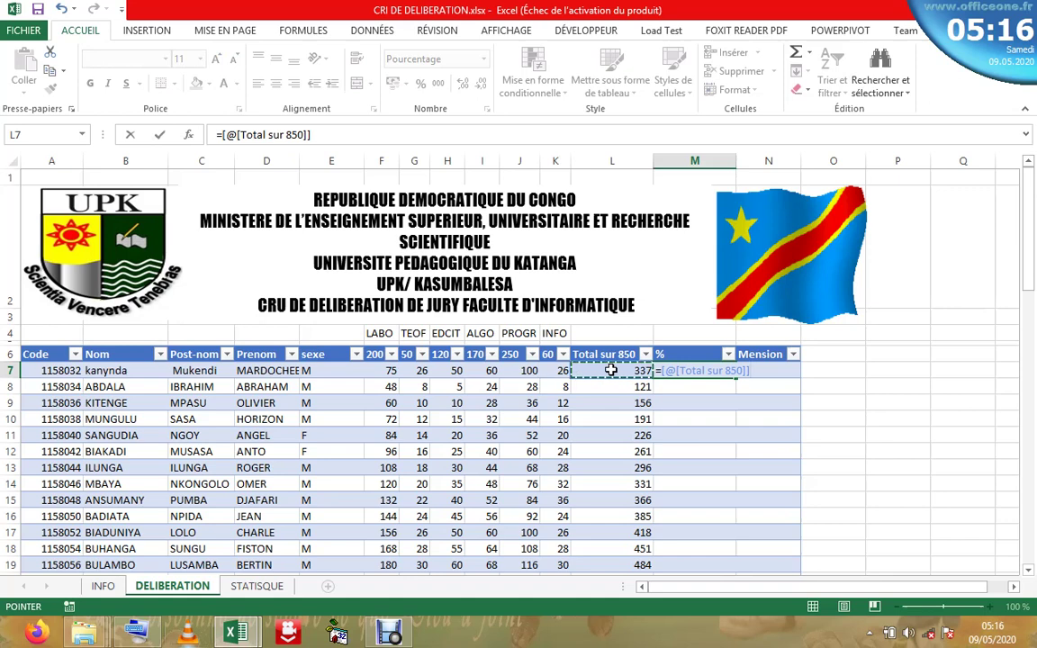
pyautogui.write('/')
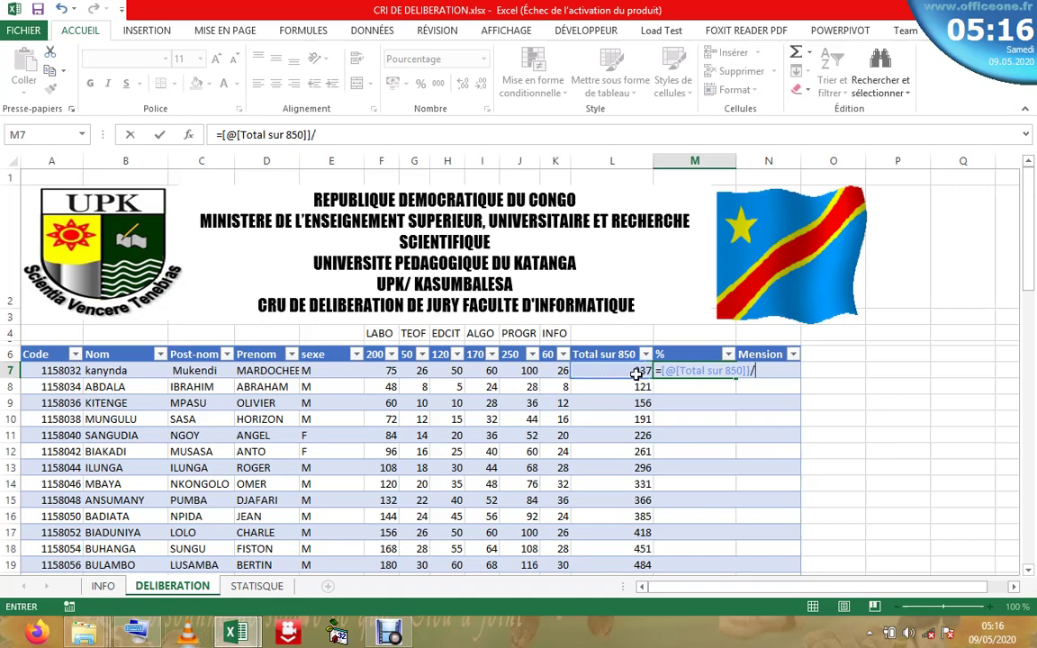
pyautogui.write('850')
pyautogui.press('Return')
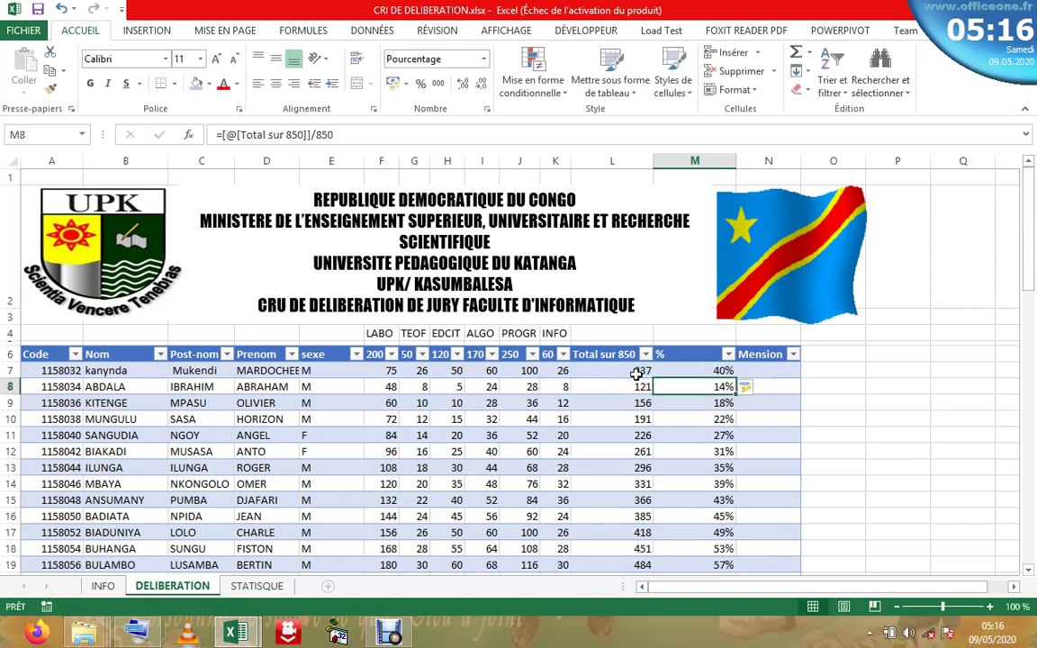
pyautogui.click(695, 424)
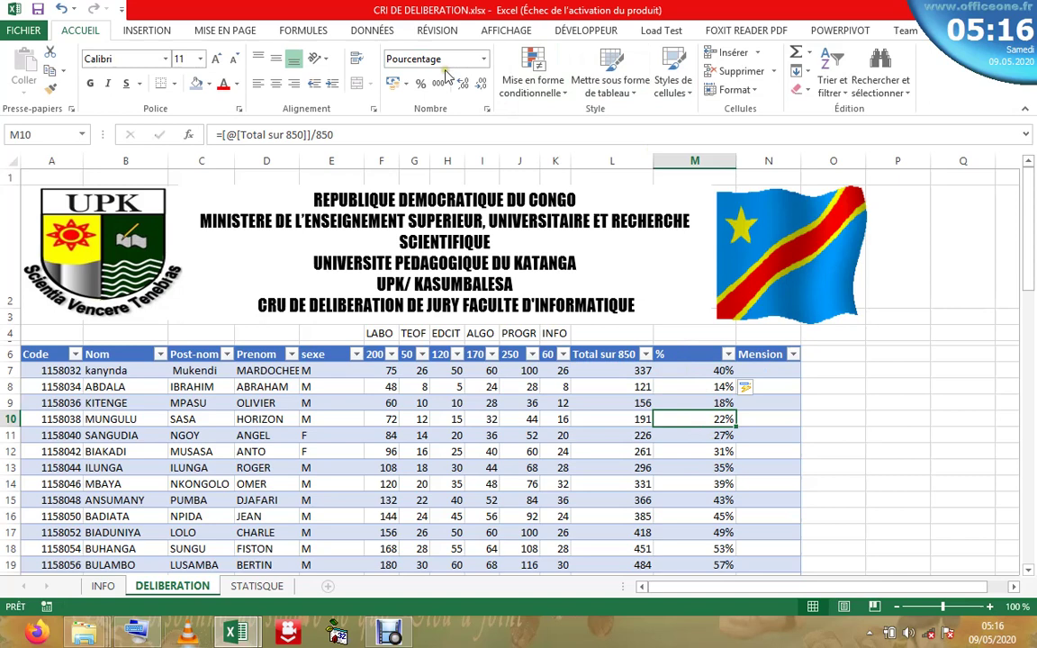
# - Switch the % column from Pourcentage to Standard format, showing decimals like 0,396470588
pyautogui.click(483, 59)
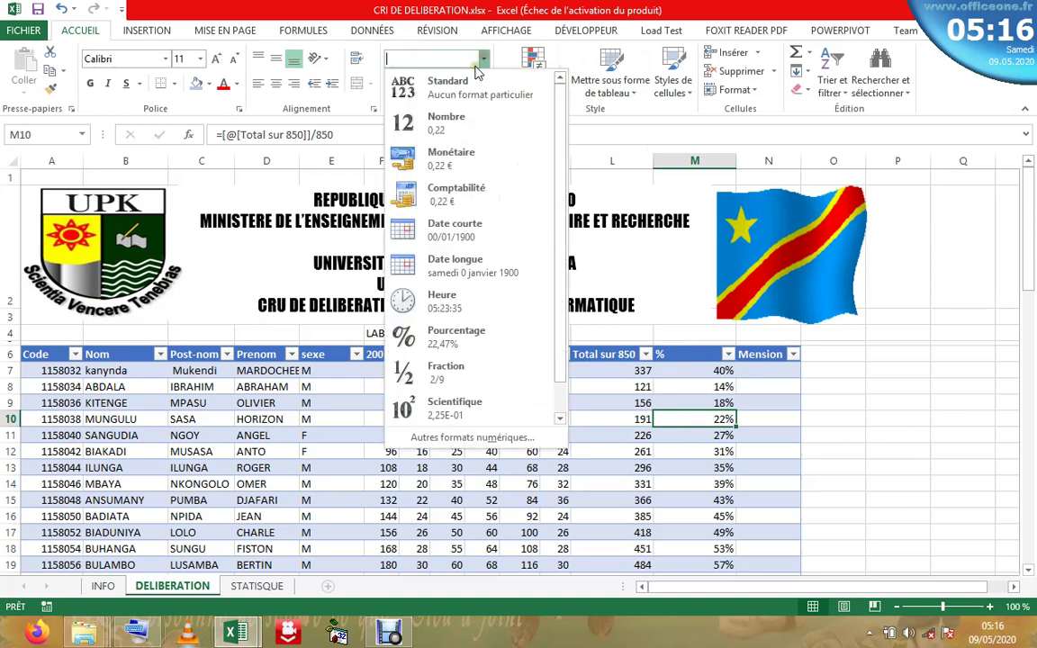
pyautogui.click(632, 312)
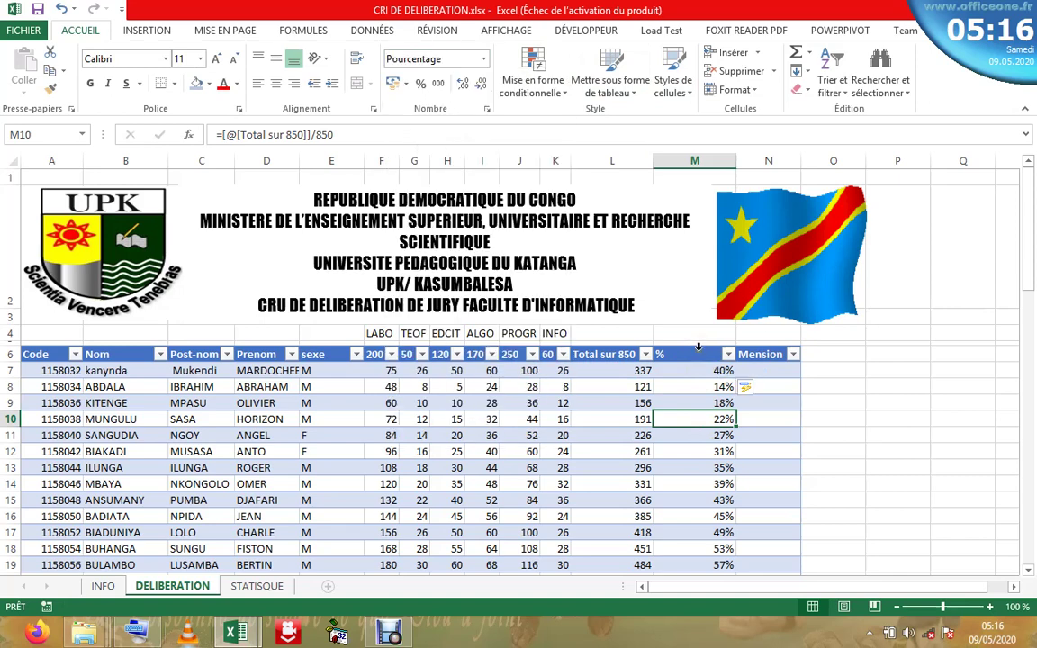
pyautogui.click(699, 346)
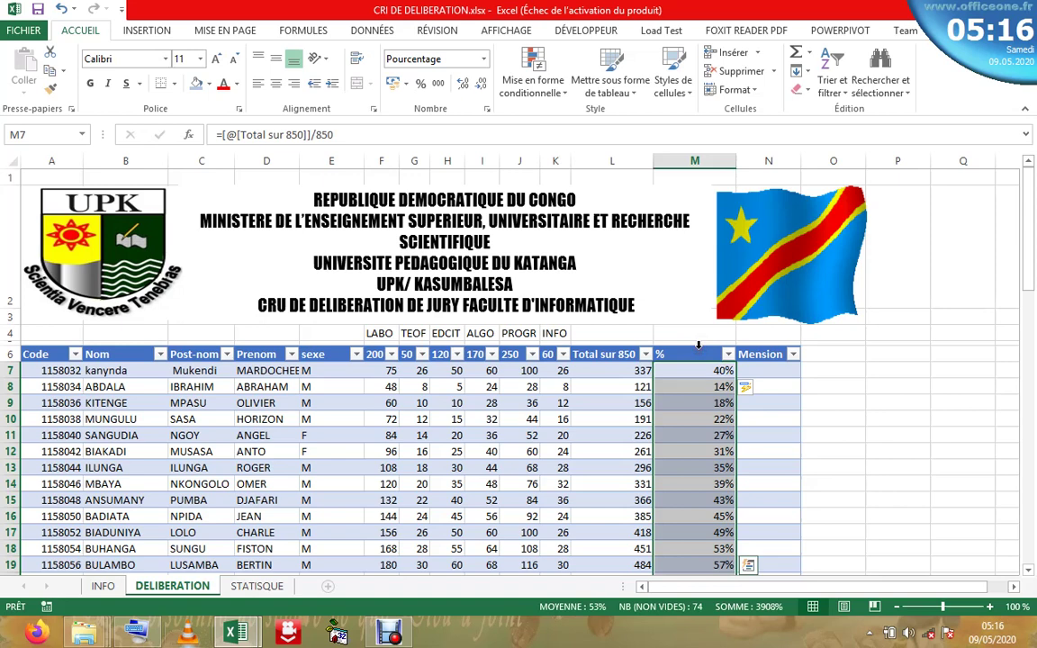
pyautogui.click(483, 59)
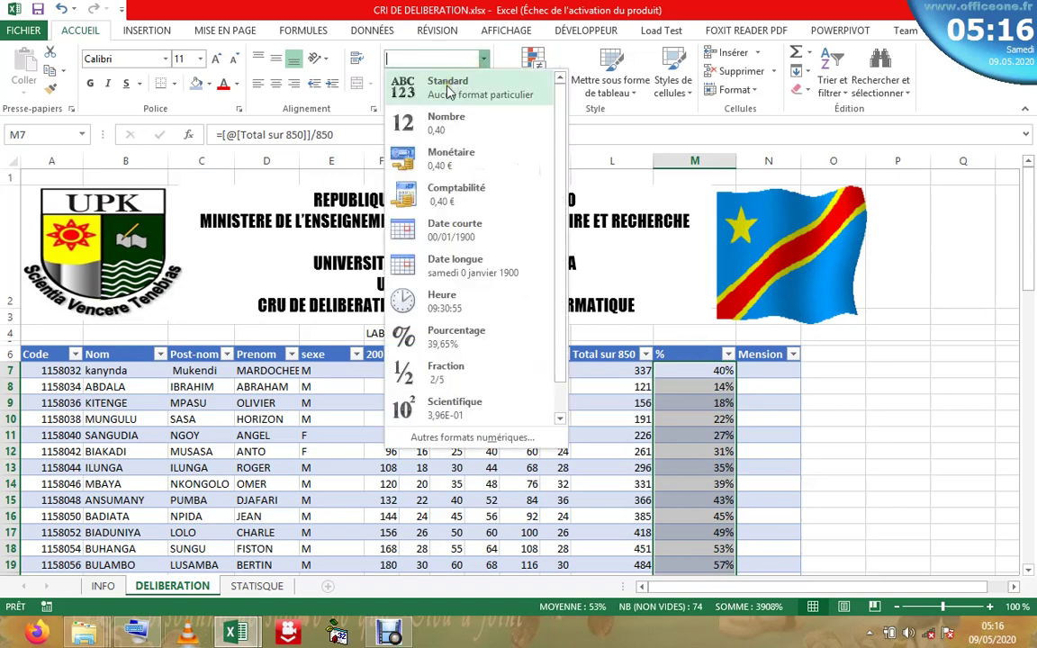
pyautogui.click(449, 87)
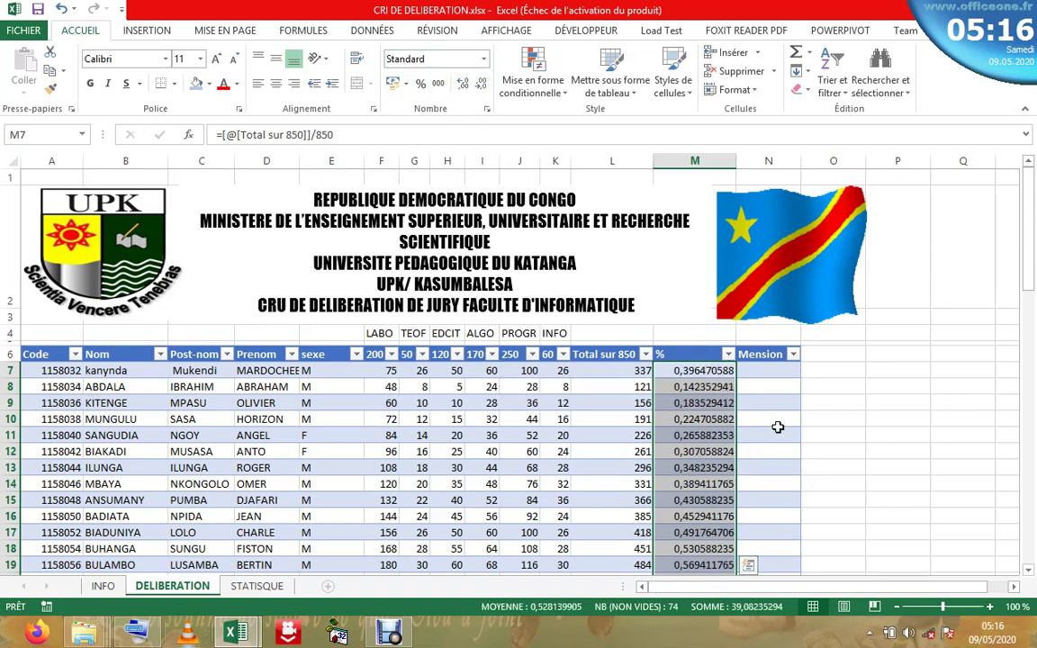
pyautogui.click(778, 430)
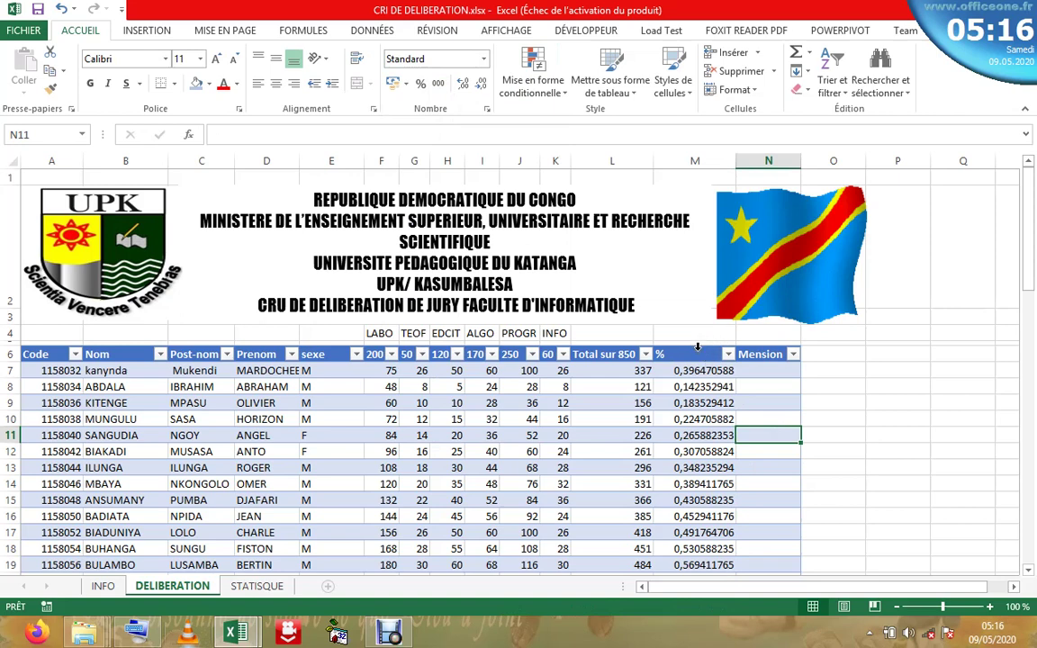
# - Reformat the % column values as whole percentages such as 40%, 14% and 22%
pyautogui.click(697, 348)
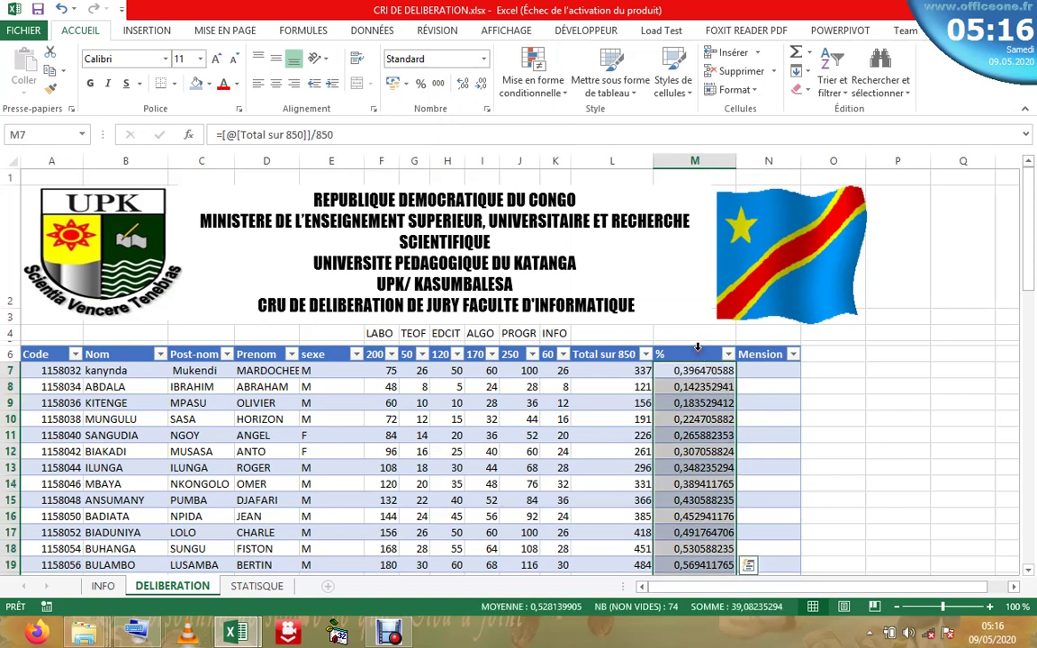
pyautogui.click(419, 84)
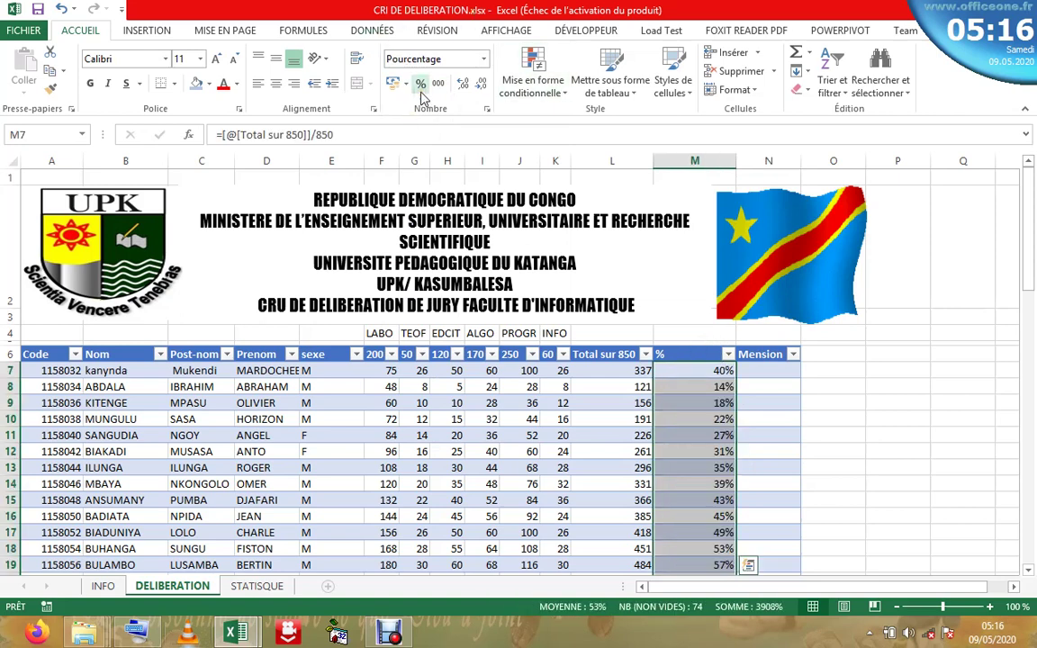
pyautogui.click(687, 419)
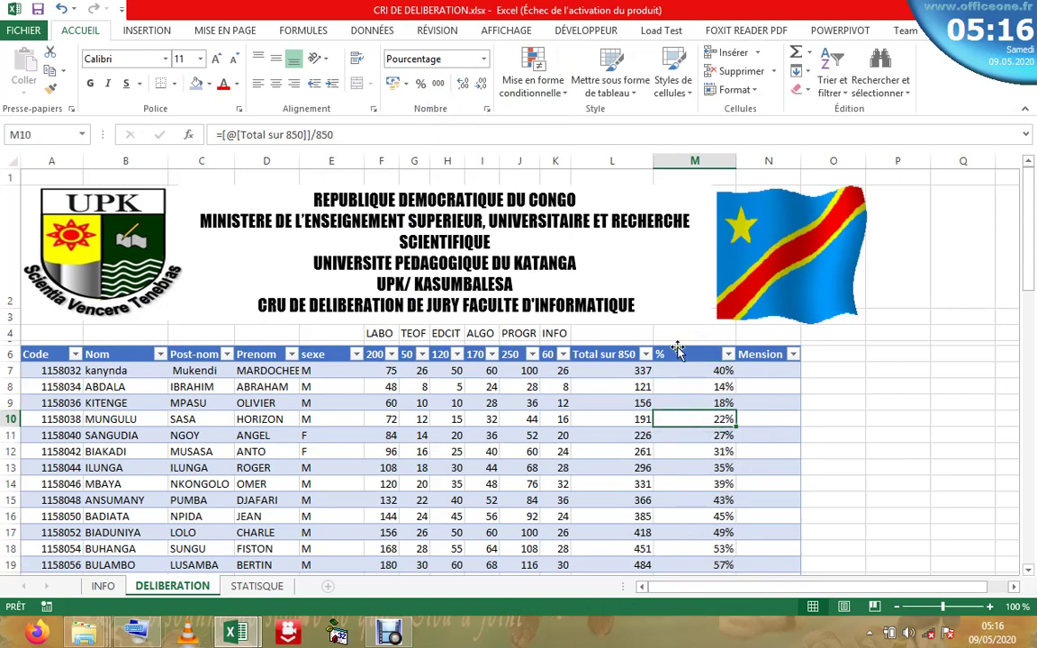
pyautogui.hotkey('ctrl', 'a')
pyautogui.hotkey('ctrl', 'a')
# - Center the % and Total sur 850 values horizontally and vertically in their cells
pyautogui.click(679, 365)
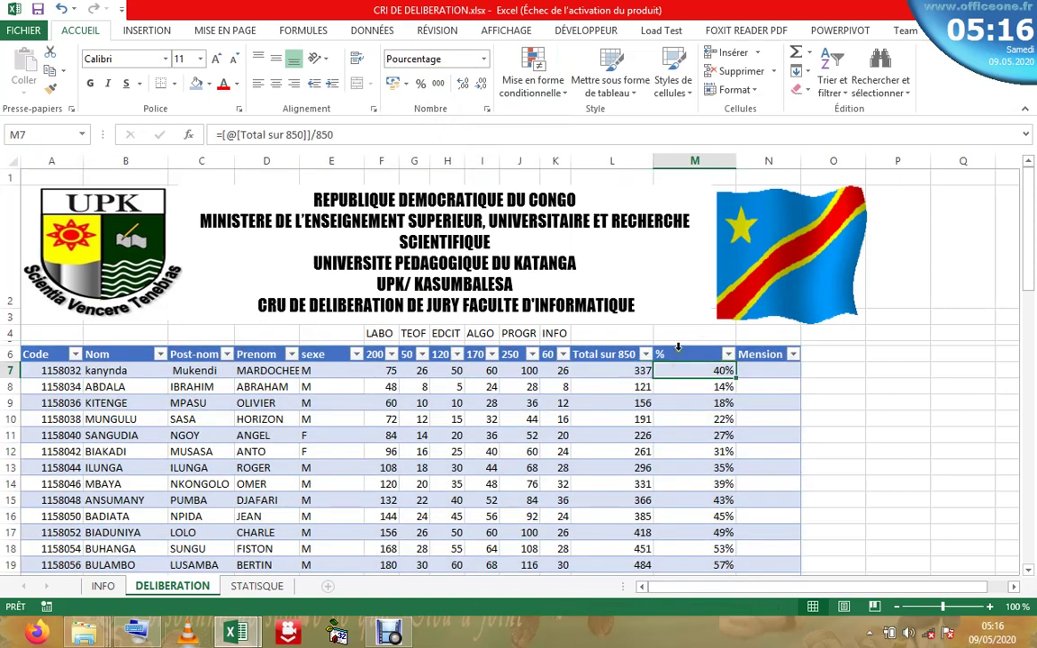
pyautogui.hotkey('ctrl', 'shift', 'Down')
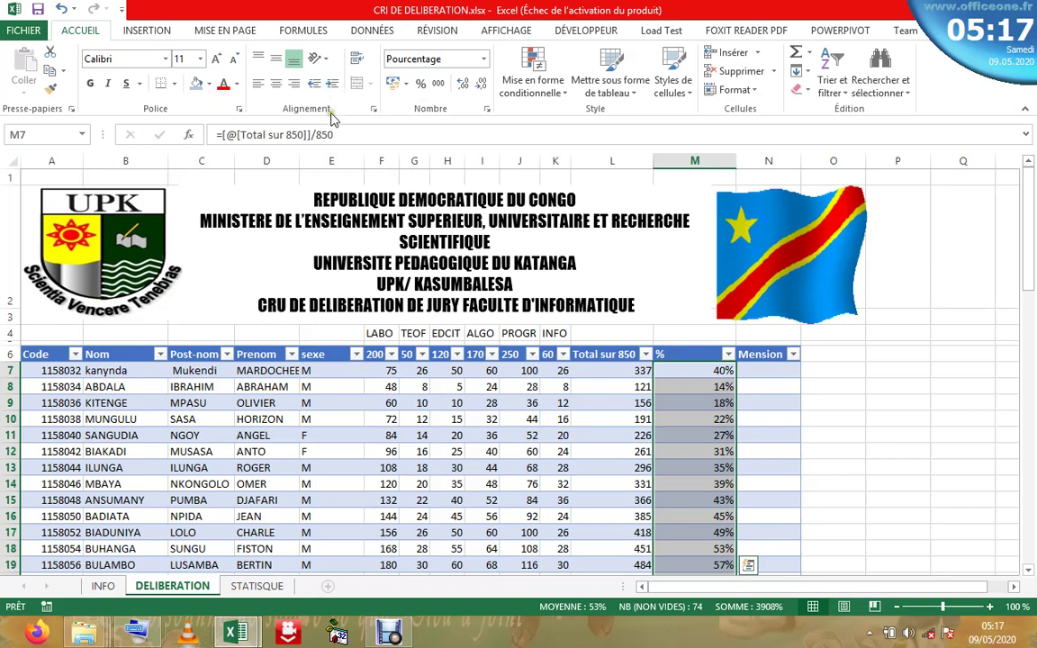
pyautogui.click(276, 84)
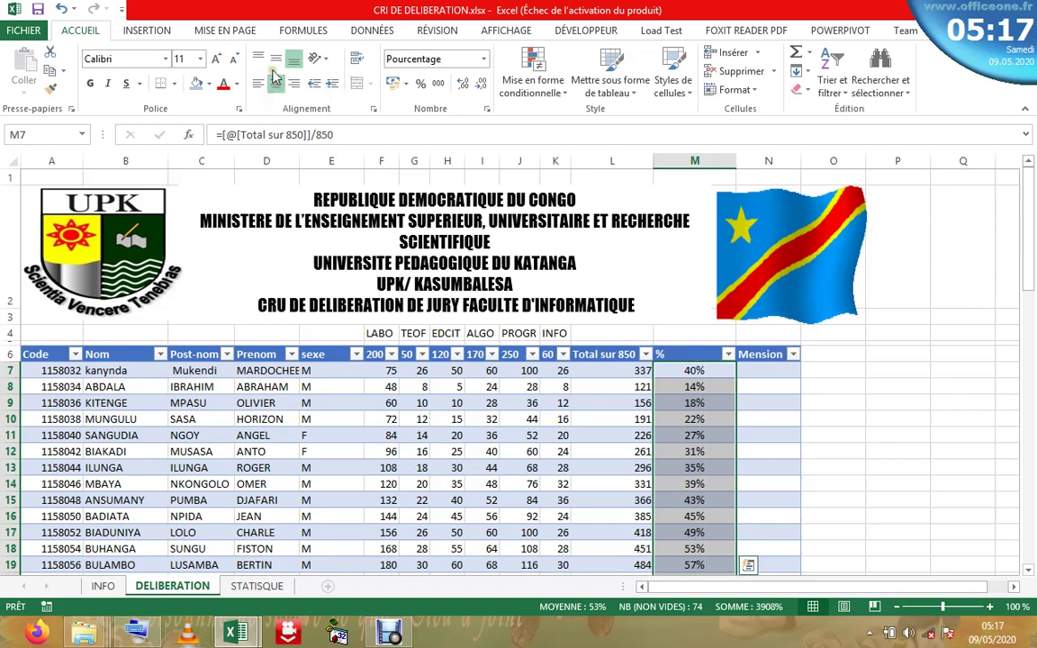
pyautogui.click(275, 59)
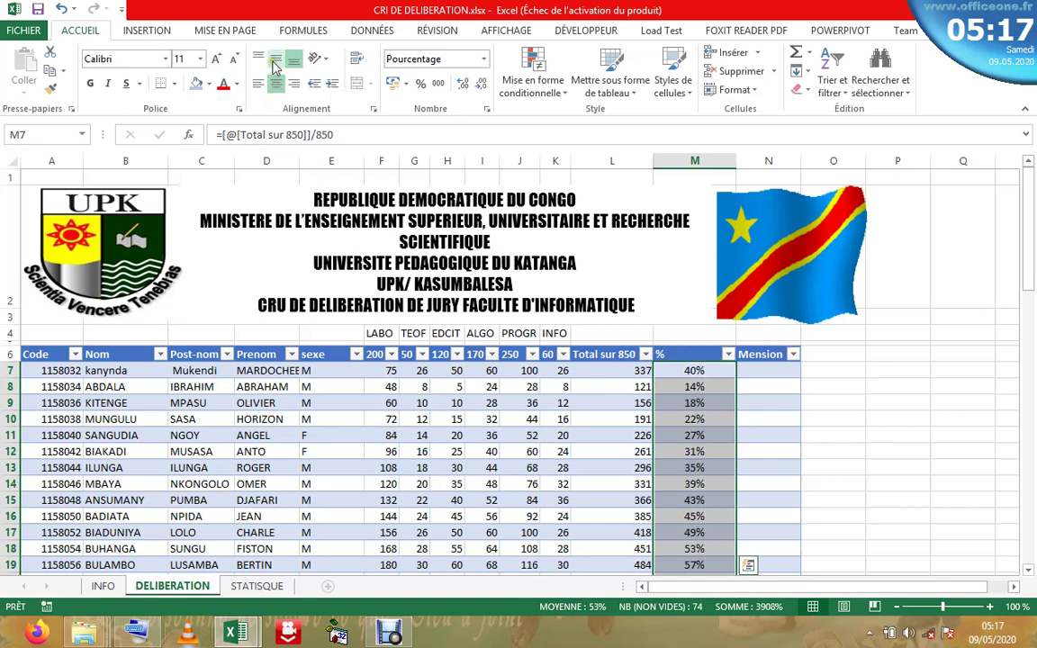
pyautogui.click(613, 354)
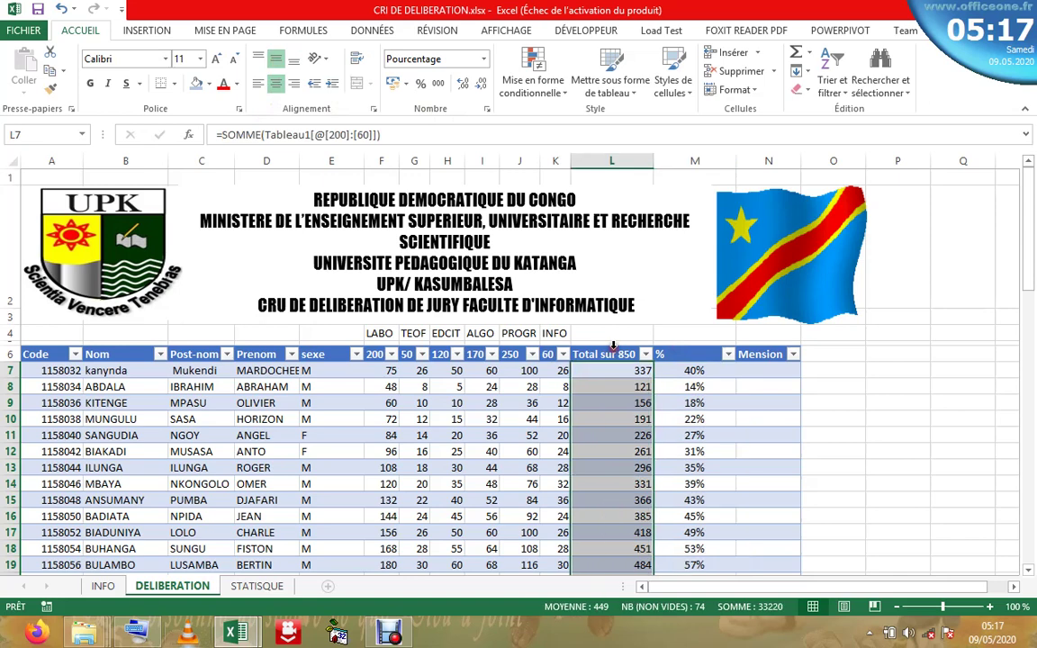
pyautogui.click(275, 85)
pyautogui.click(275, 59)
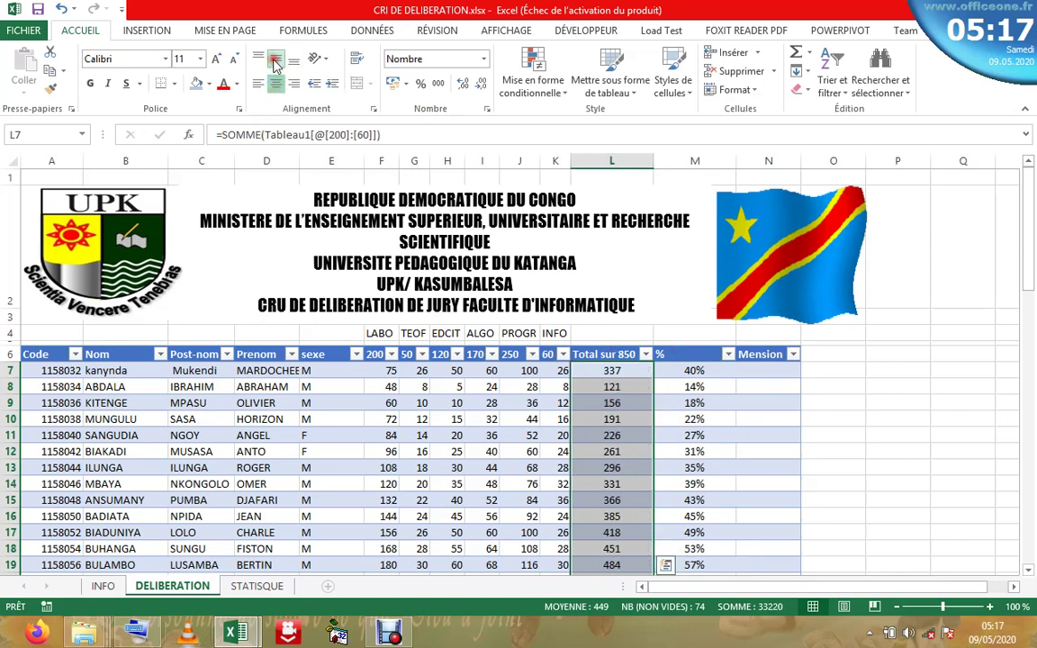
pyautogui.click(665, 402)
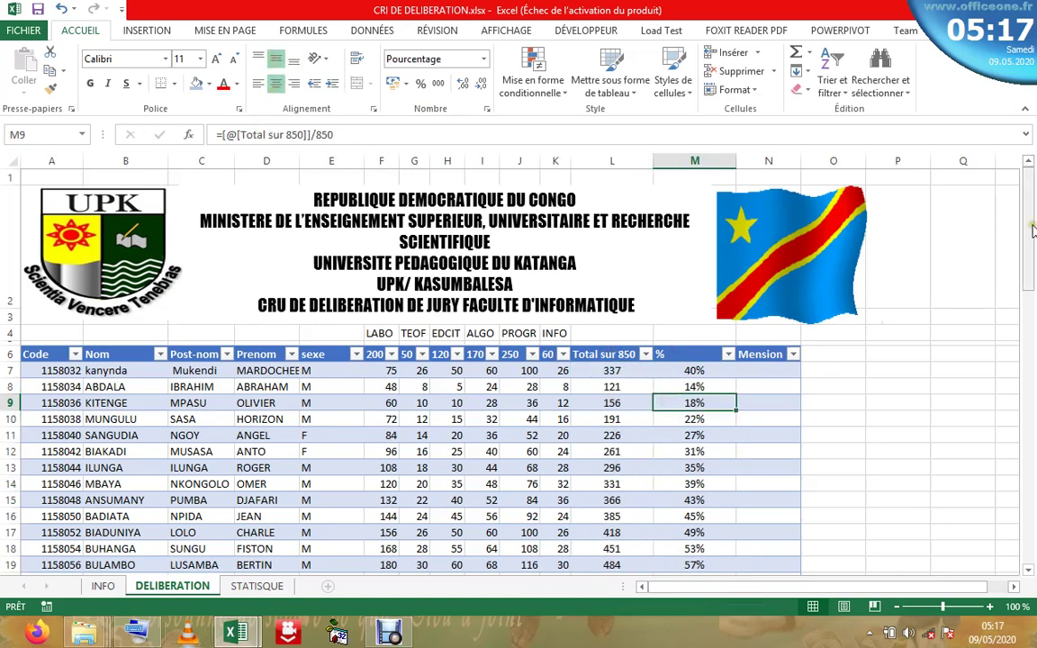
# - Select N7, the first cell of the Mension column
pyautogui.moveTo(1033, 216); pyautogui.dragTo(985, 165)
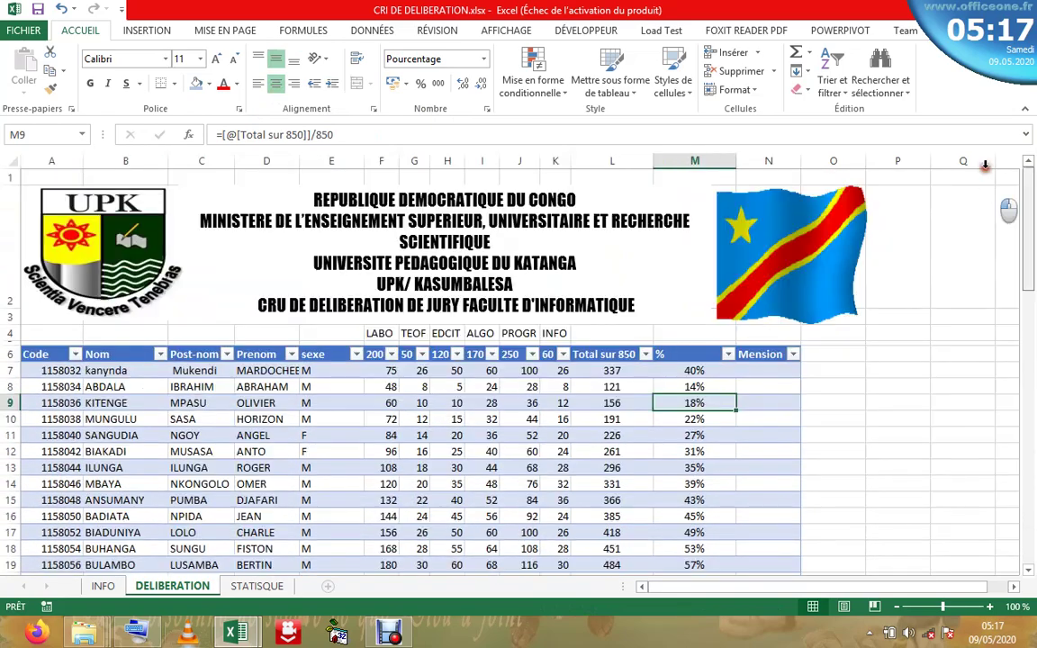
pyautogui.click(702, 499)
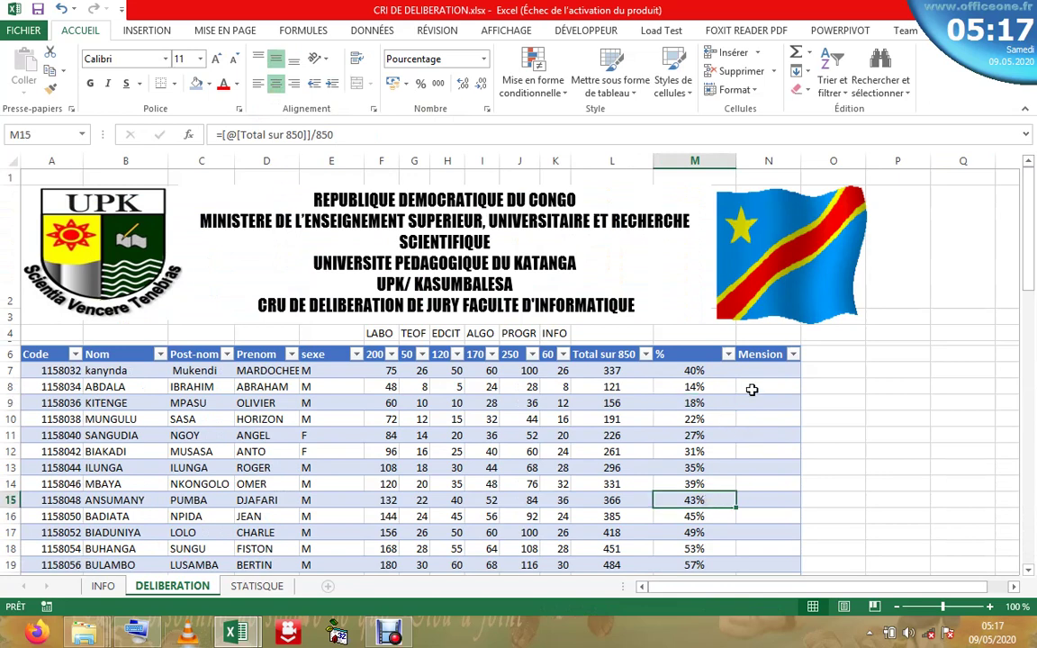
pyautogui.click(752, 372)
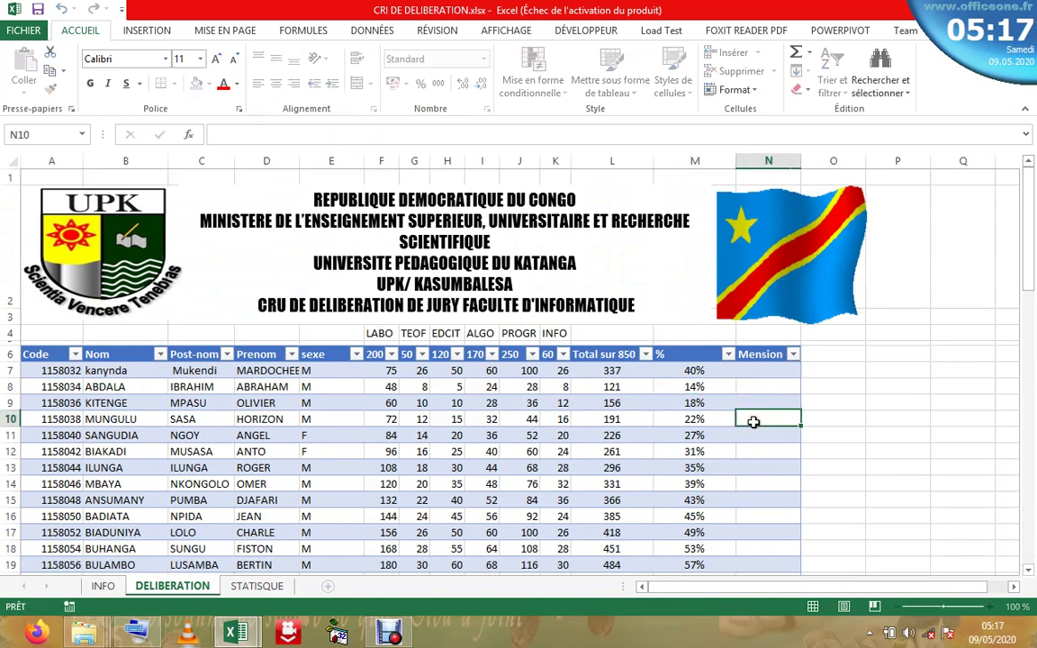
pyautogui.click(753, 423)
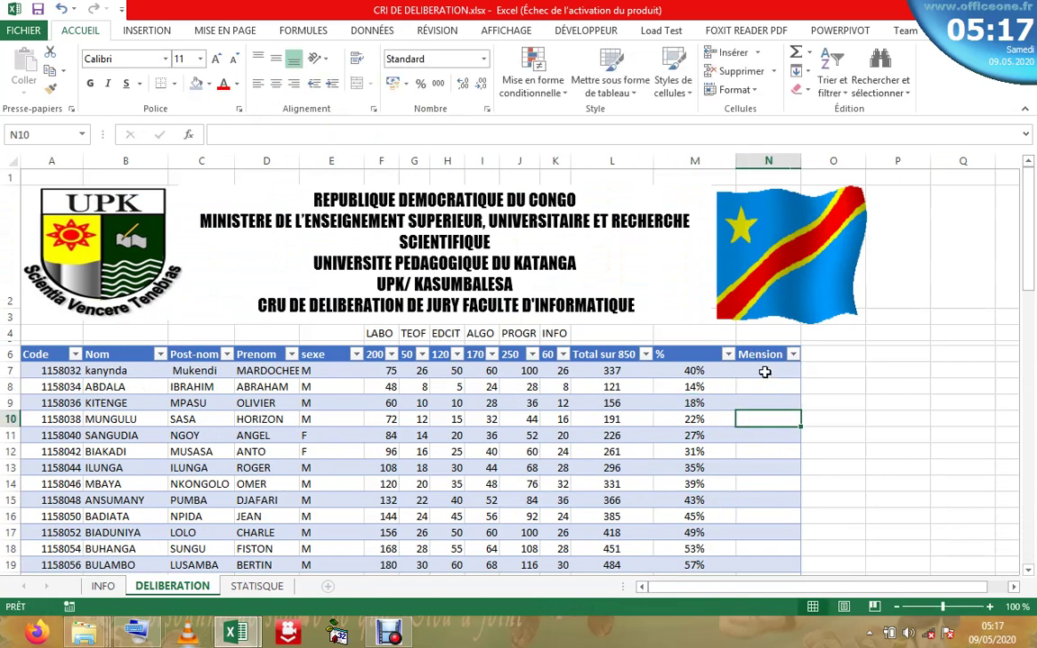
pyautogui.click(764, 372)
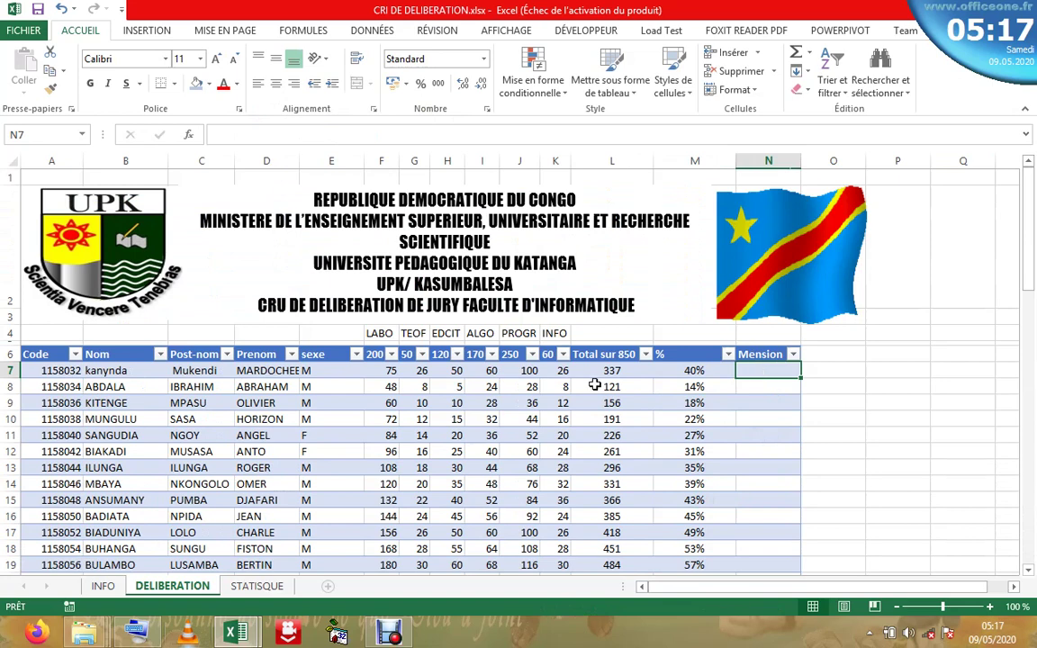
# - On the INFO sheet, give row 7's percentage instruction the same light-blue fill as row 6
pyautogui.click(103, 586)
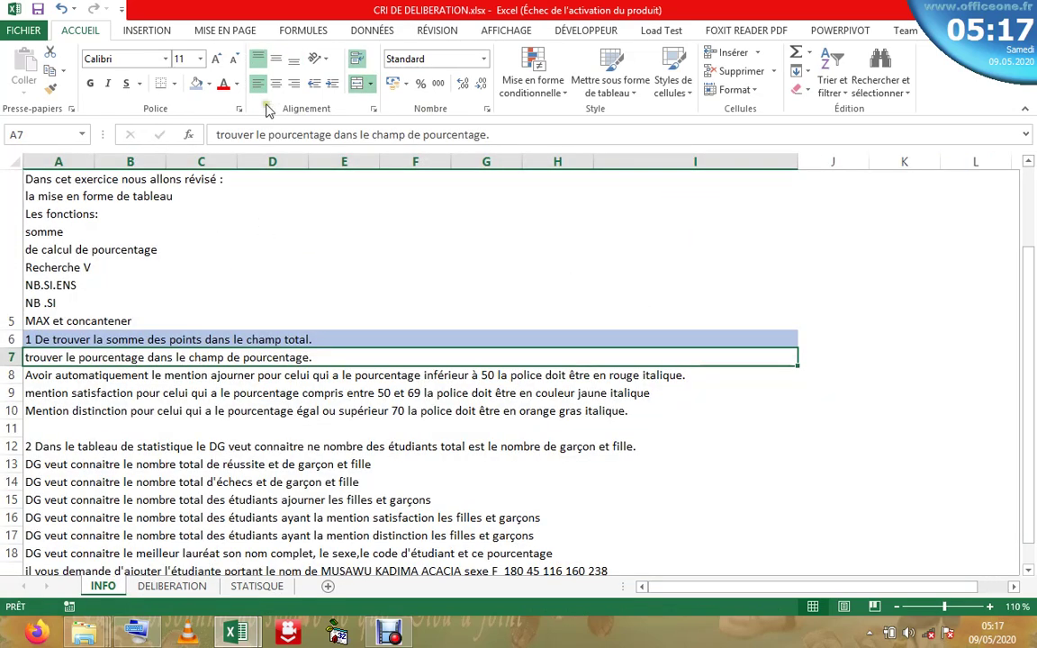
pyautogui.click(196, 83)
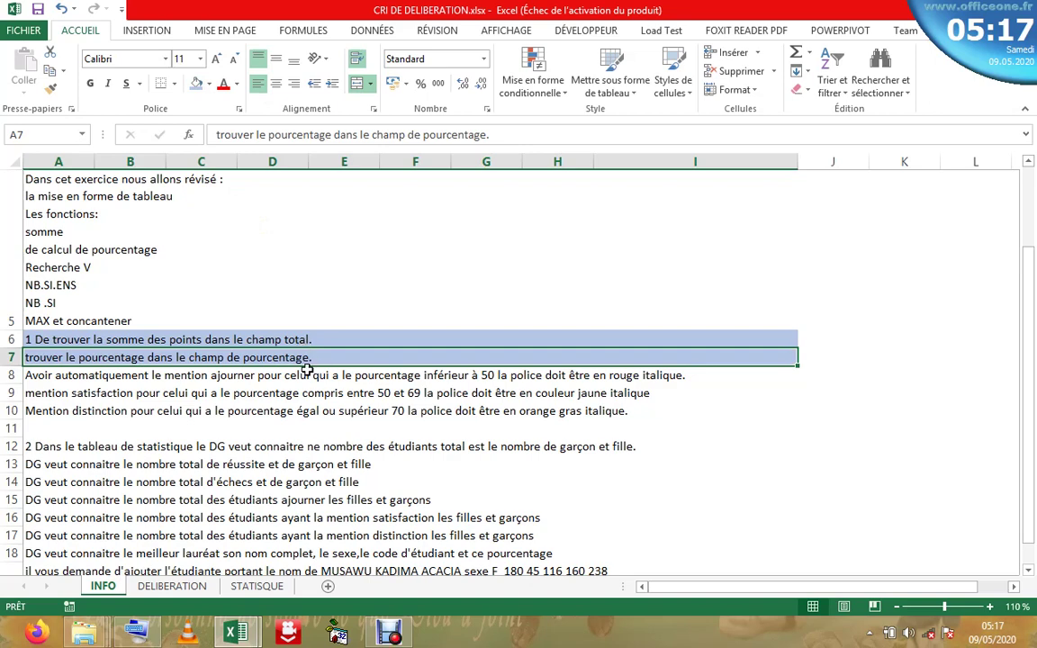
pyautogui.keyDown('ctrl'); pyautogui.click(94, 377); pyautogui.keyUp('ctrl')
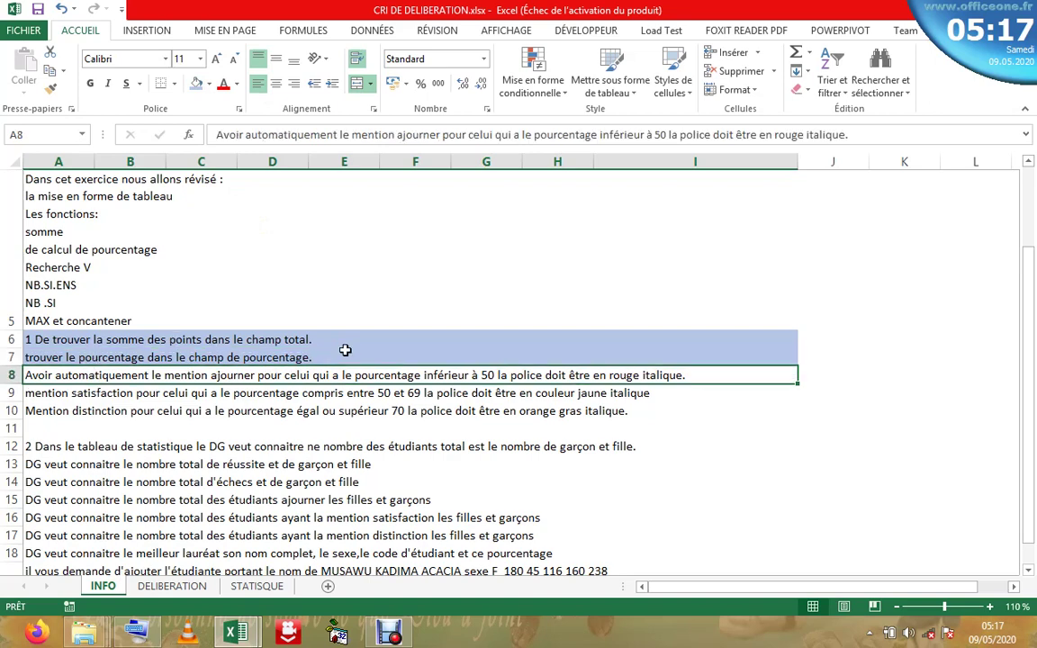
pyautogui.moveTo(345, 351); pyautogui.dragTo(345, 341)
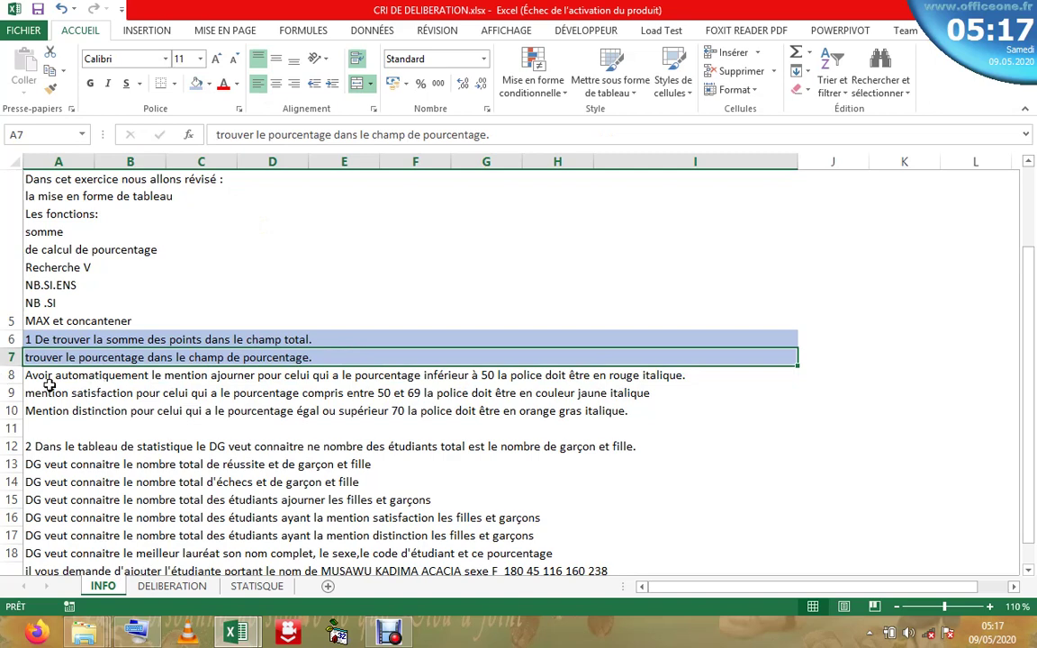
# - Read the ajourner and satisfaction mention rules, then return to the DELIBERATION sheet
pyautogui.keyDown('ctrl'); pyautogui.click(47, 390); pyautogui.keyUp('ctrl')
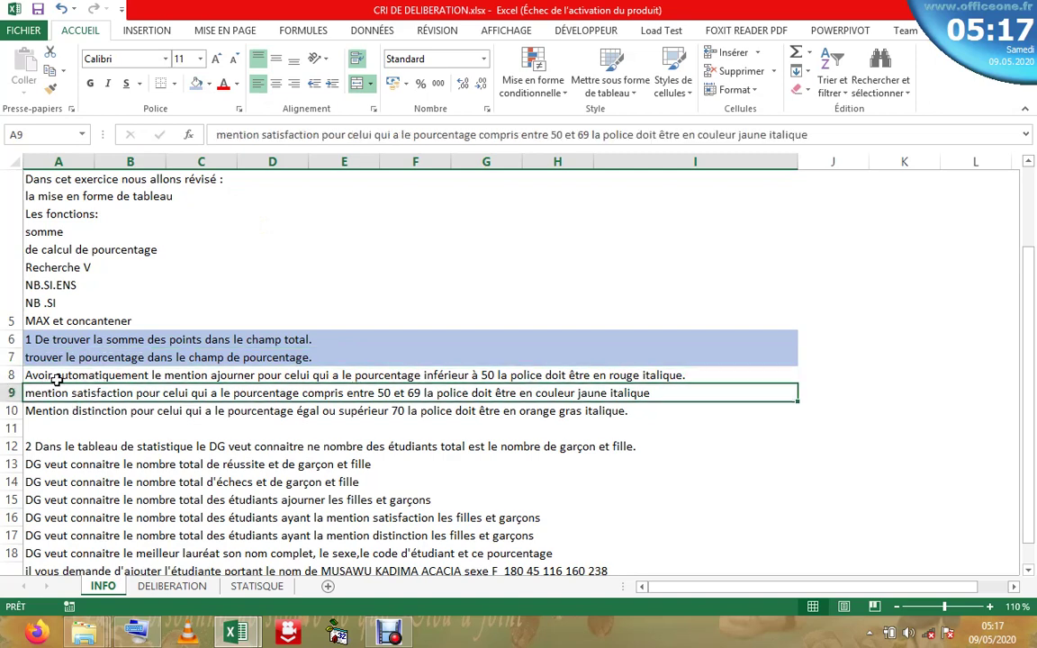
pyautogui.keyDown('ctrl'); pyautogui.click(55, 376); pyautogui.keyUp('ctrl')
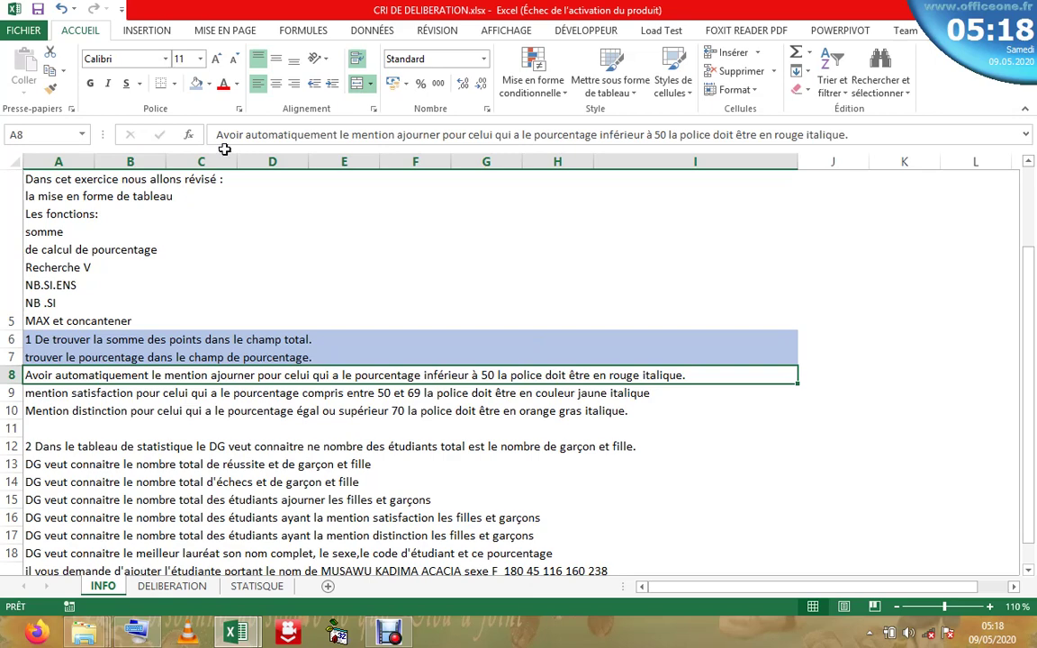
pyautogui.click(172, 586)
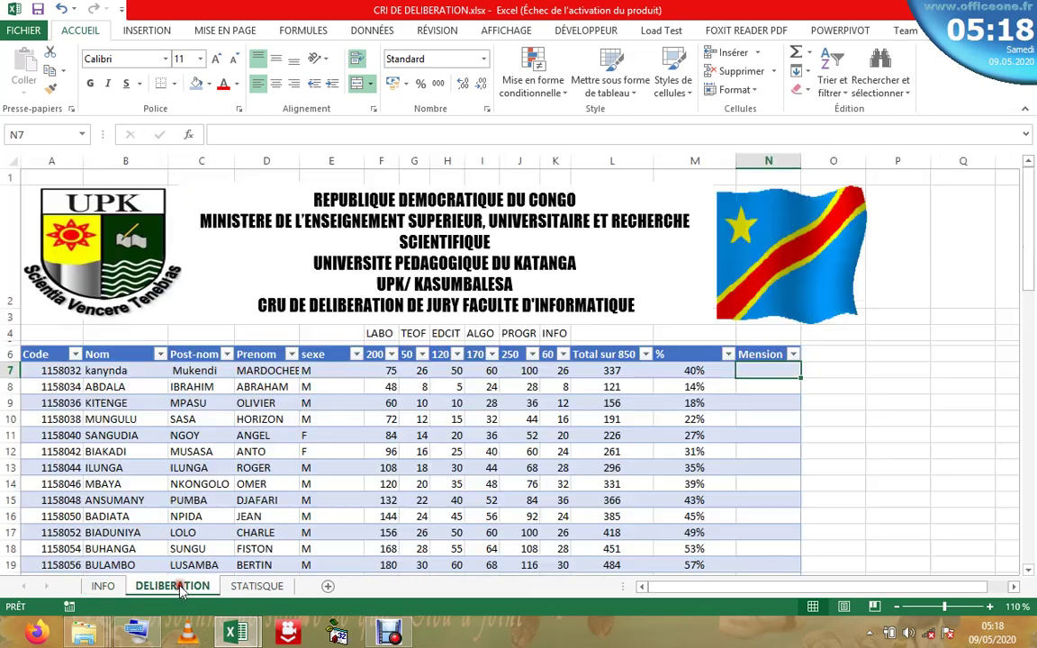
pyautogui.click(583, 402)
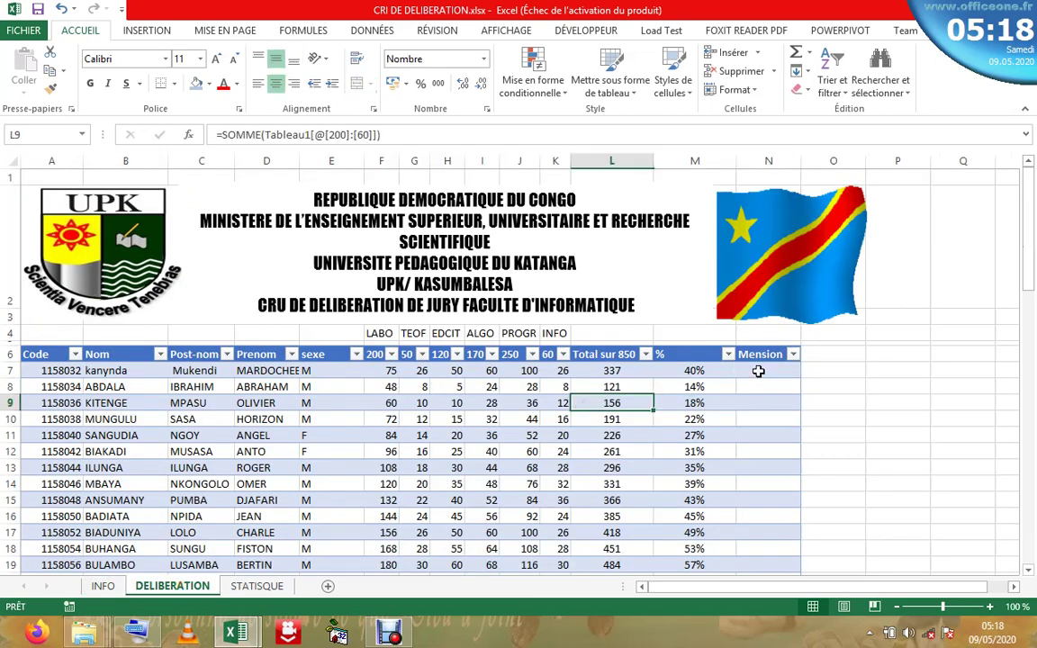
pyautogui.click(759, 370)
pyautogui.click(745, 407)
pyautogui.click(749, 435)
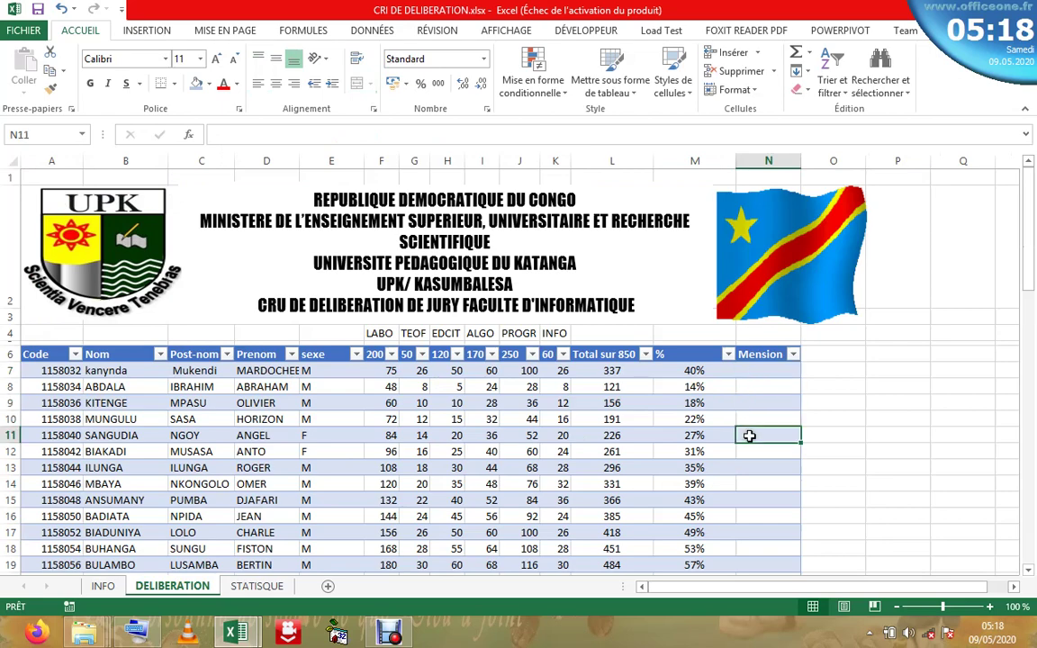
pyautogui.moveTo(234, 633)
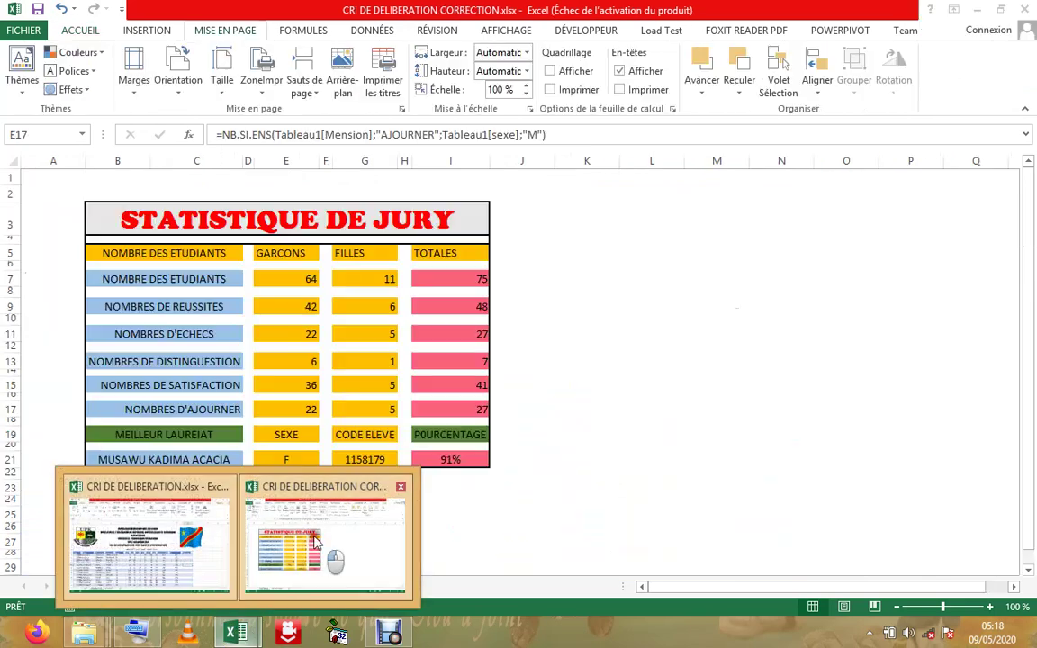
pyautogui.click(297, 540)
pyautogui.click(191, 586)
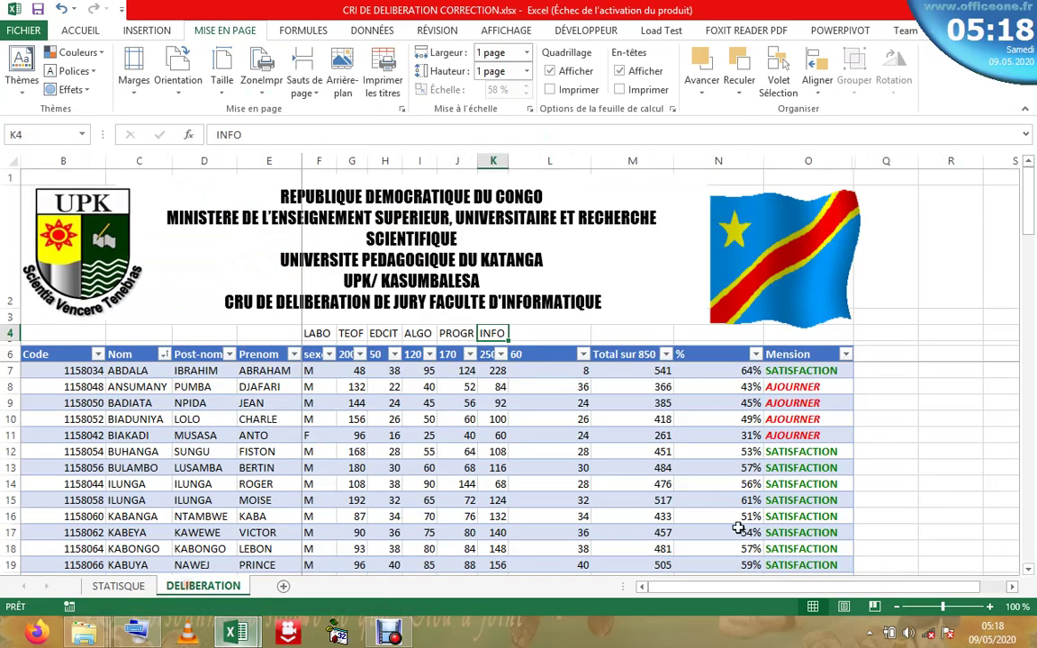
pyautogui.click(789, 403)
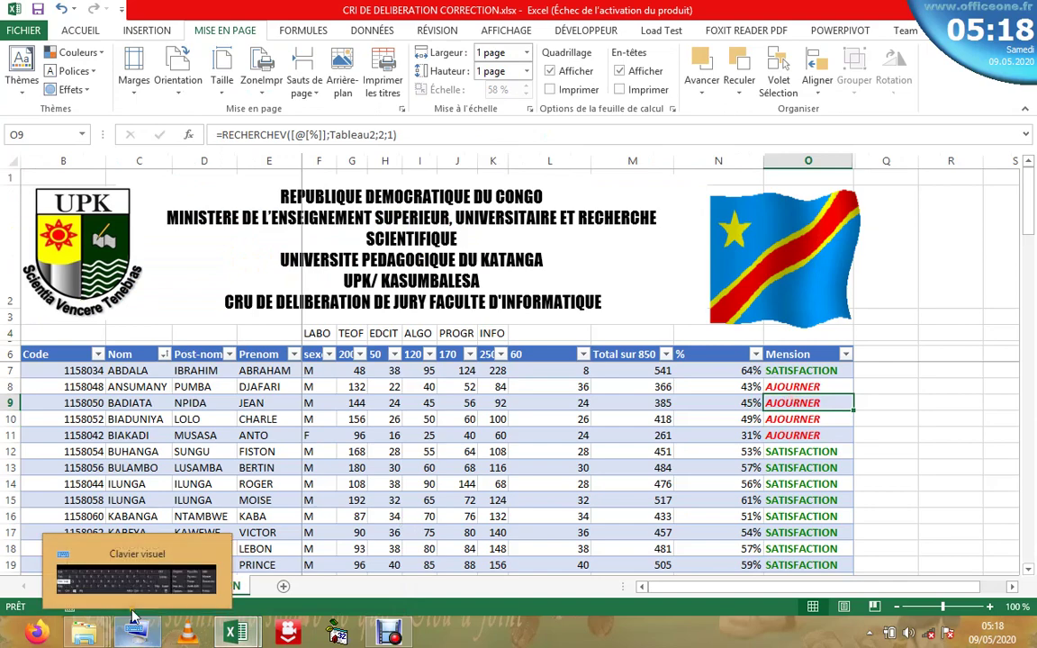
pyautogui.moveTo(236, 632)
pyautogui.click(189, 581)
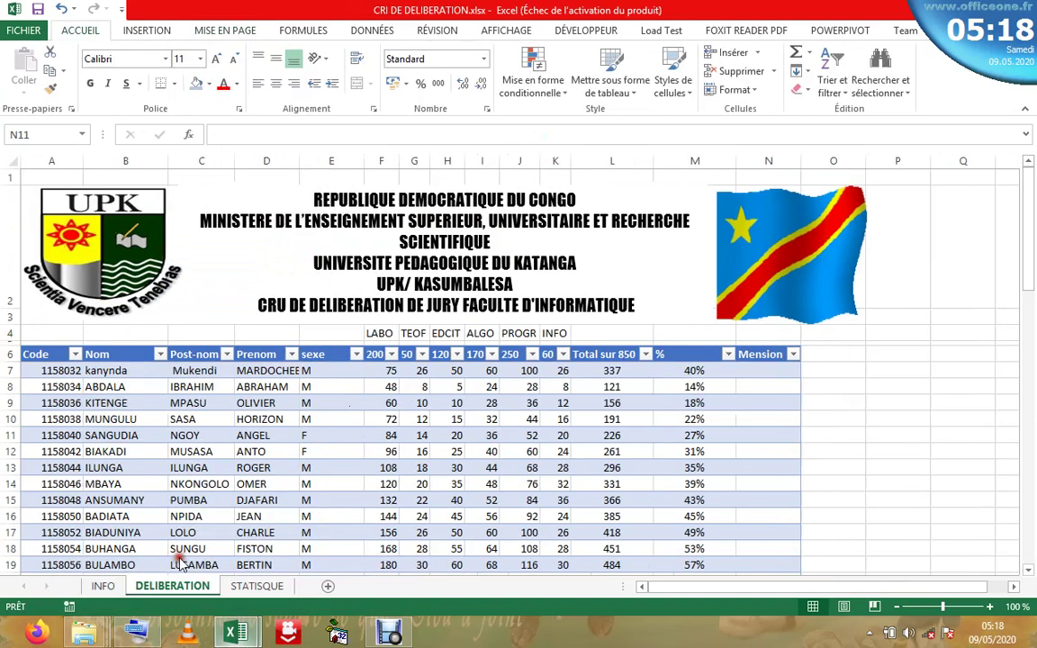
# - Recheck the INFO instructions and inspect Mension cells N9, N11 and N14 on DELIBERATION
pyautogui.click(103, 586)
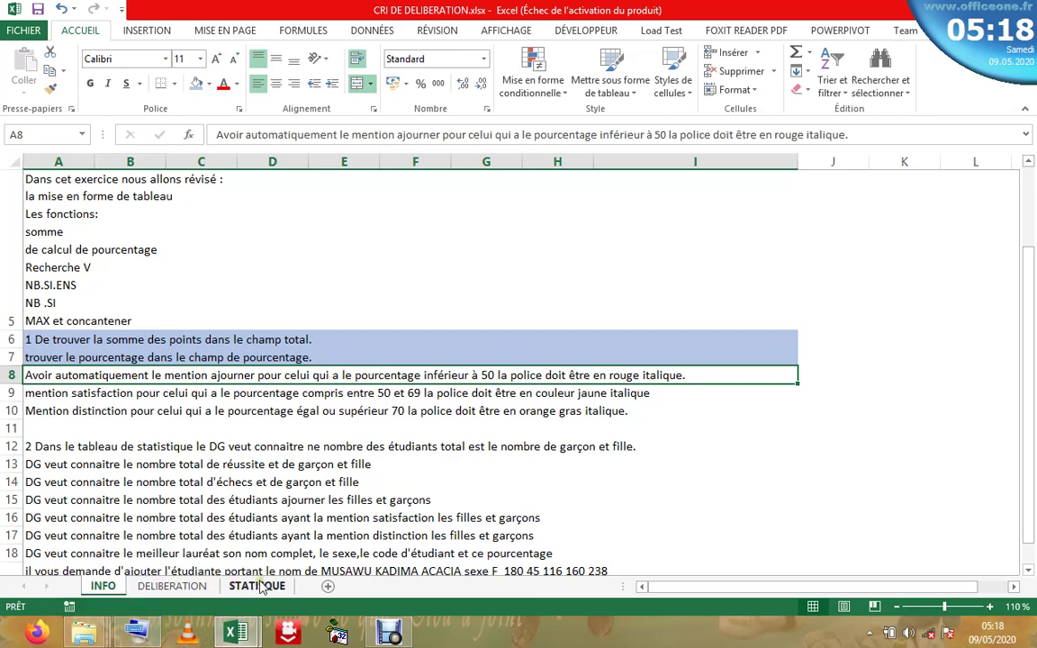
pyautogui.click(172, 586)
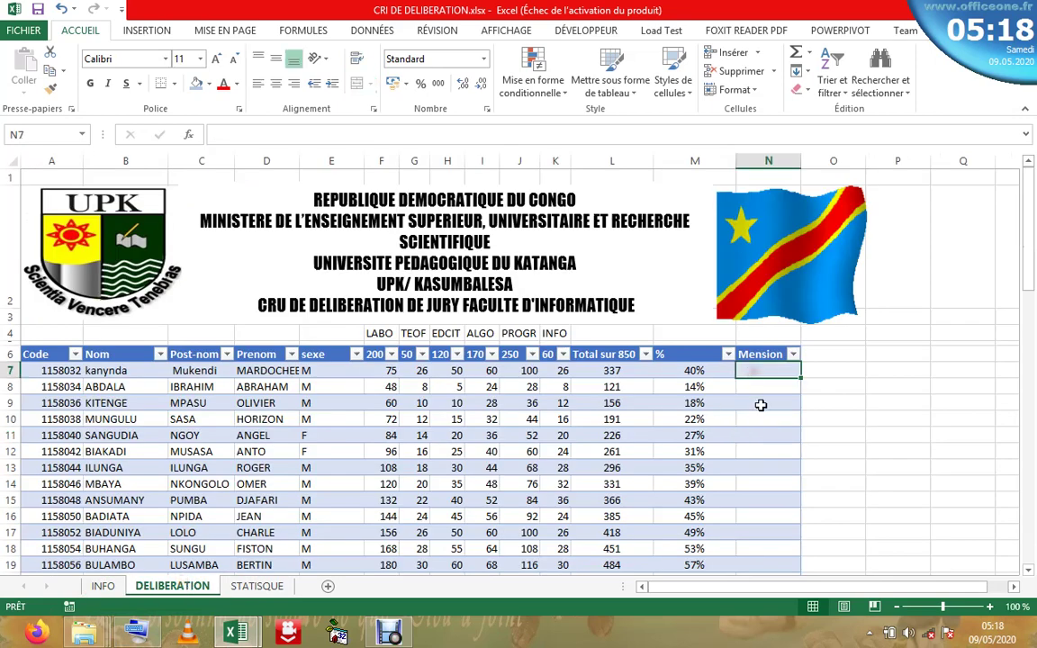
pyautogui.click(761, 403)
pyautogui.press('Down')
pyautogui.press('Down')
pyautogui.press('Down')
pyautogui.press('Down')
pyautogui.press('Down')
pyautogui.press('Down')
pyautogui.press('Down')
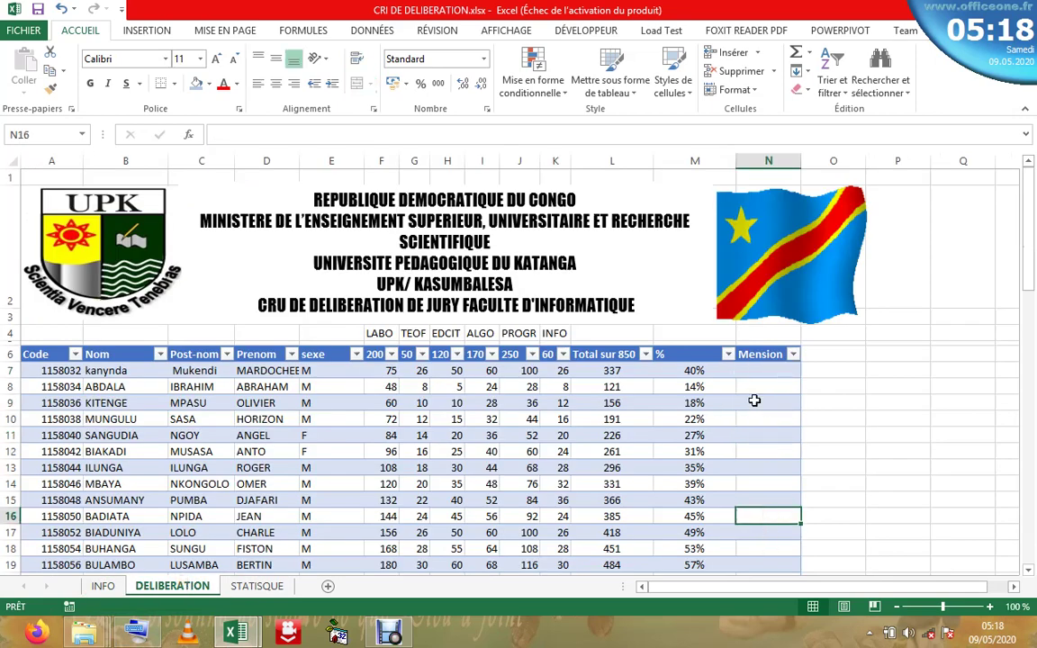
pyautogui.click(754, 401)
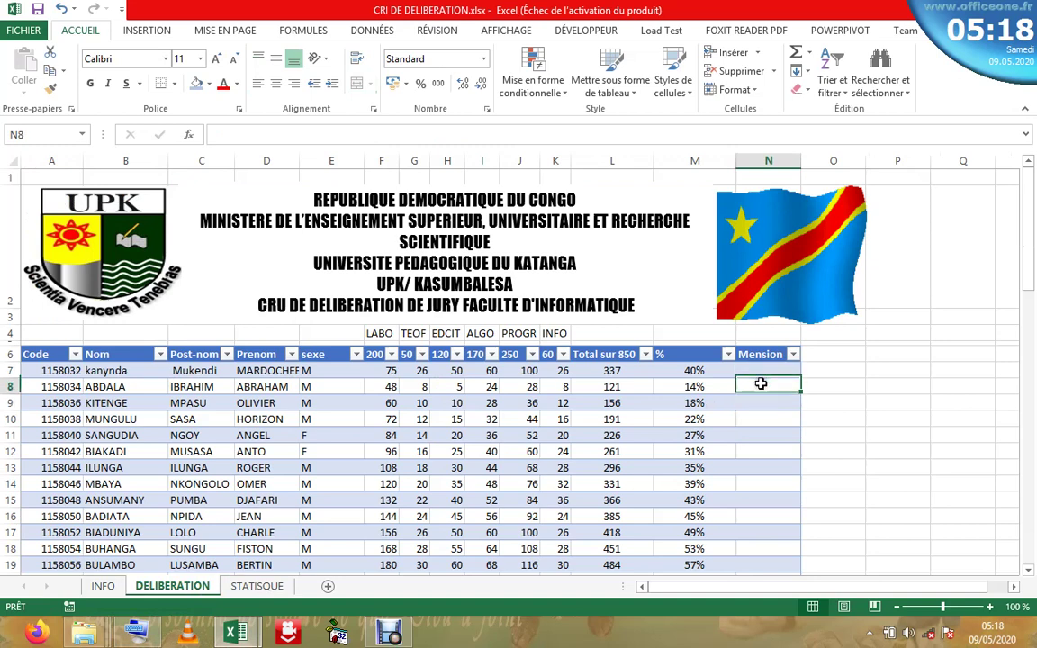
pyautogui.click(759, 432)
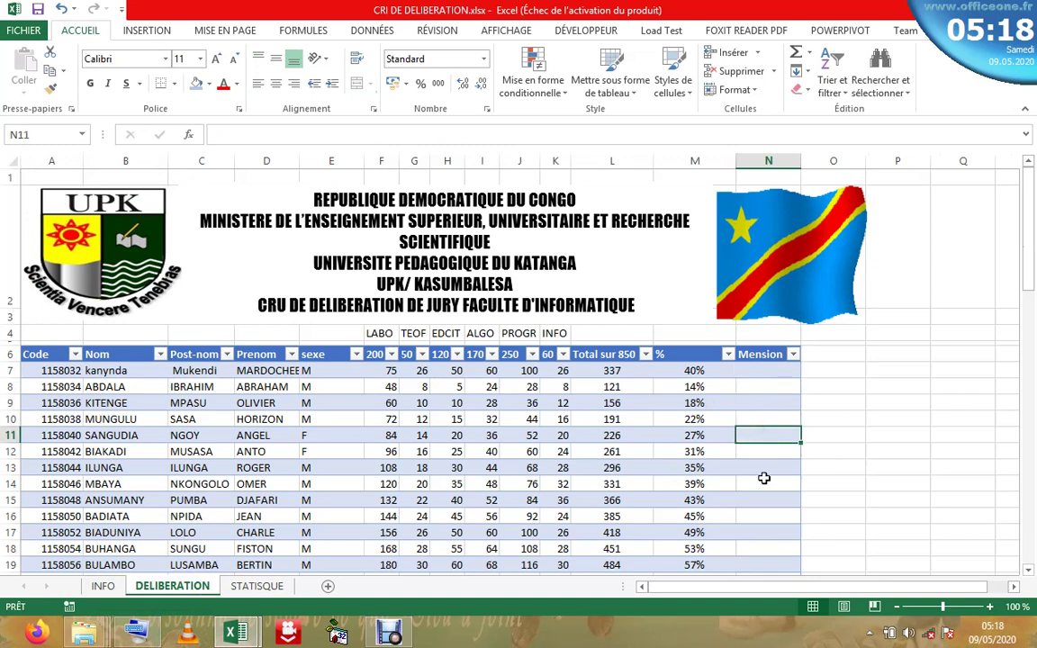
pyautogui.click(765, 482)
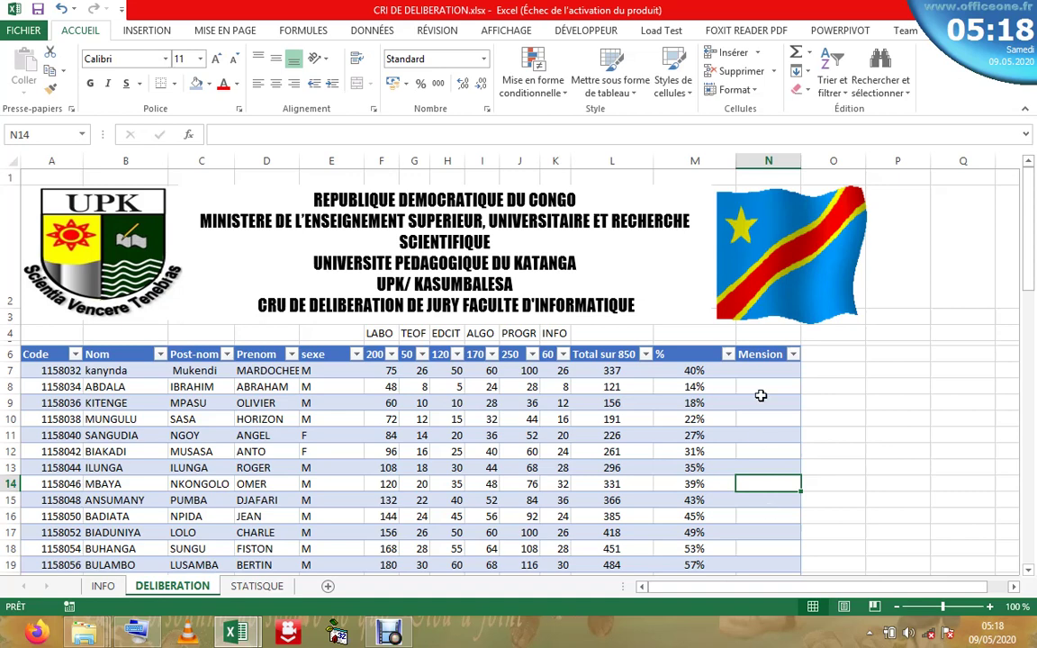
# - Select N7 and bring up the Insérer une fonction list
pyautogui.click(762, 371)
pyautogui.click(371, 132)
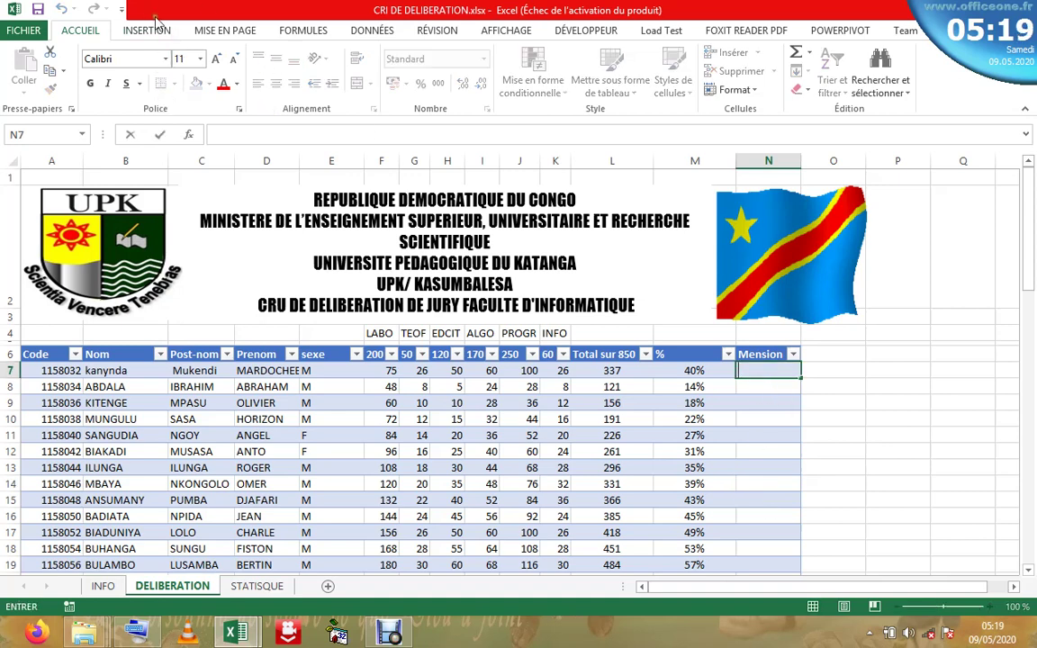
pyautogui.click(189, 134)
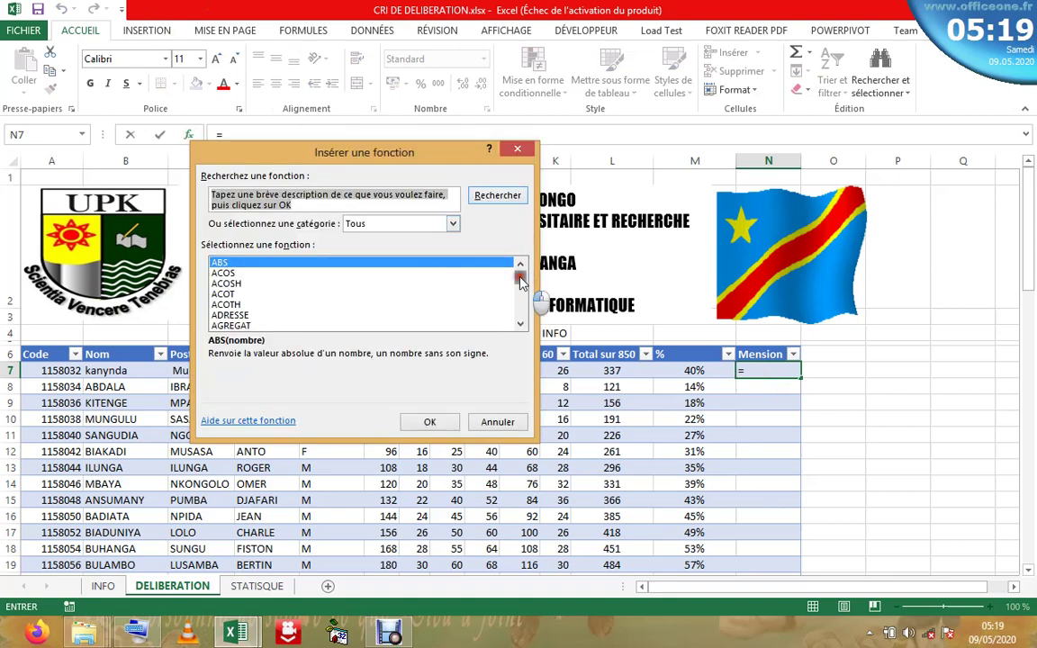
# - Insert the SI function into N7 from the function list
pyautogui.moveTo(520, 268); pyautogui.dragTo(521, 304)
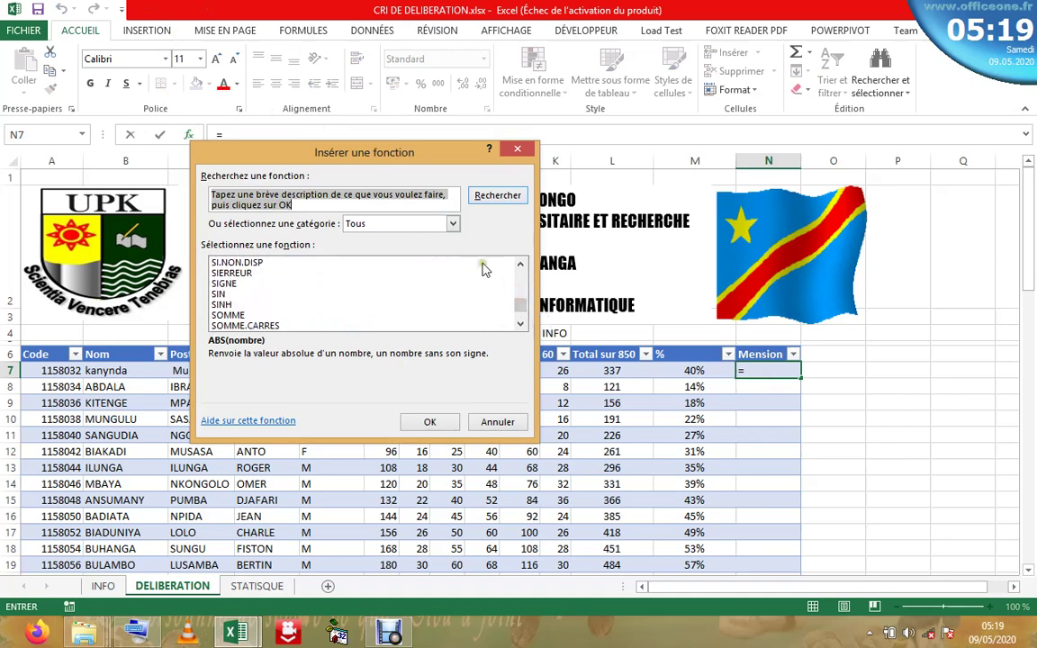
pyautogui.scroll(1, 491, 268)
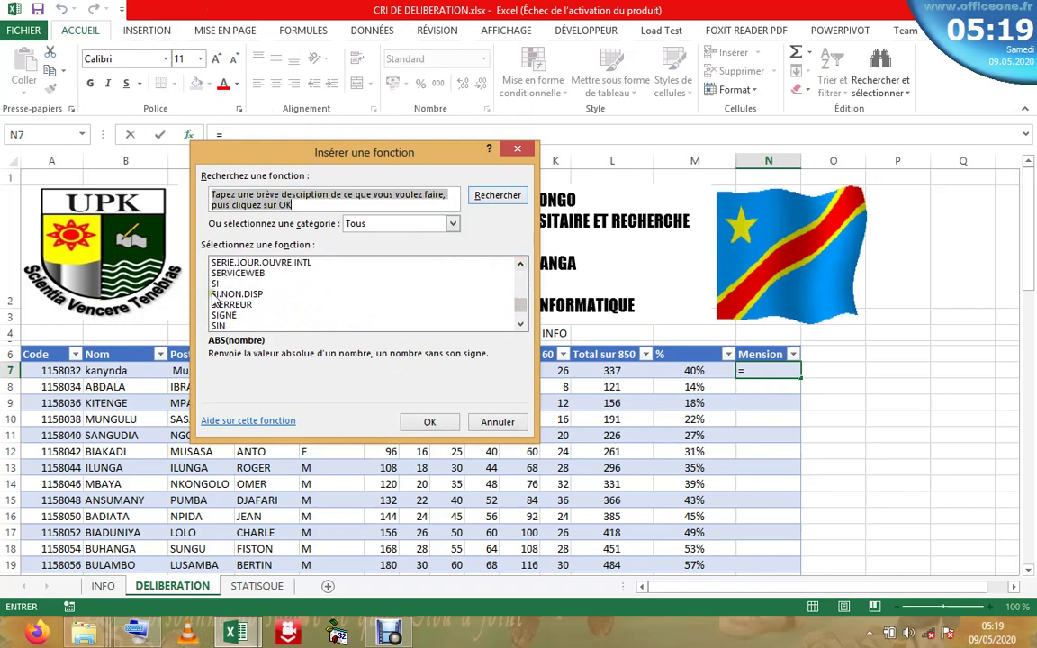
pyautogui.doubleClick(215, 283)
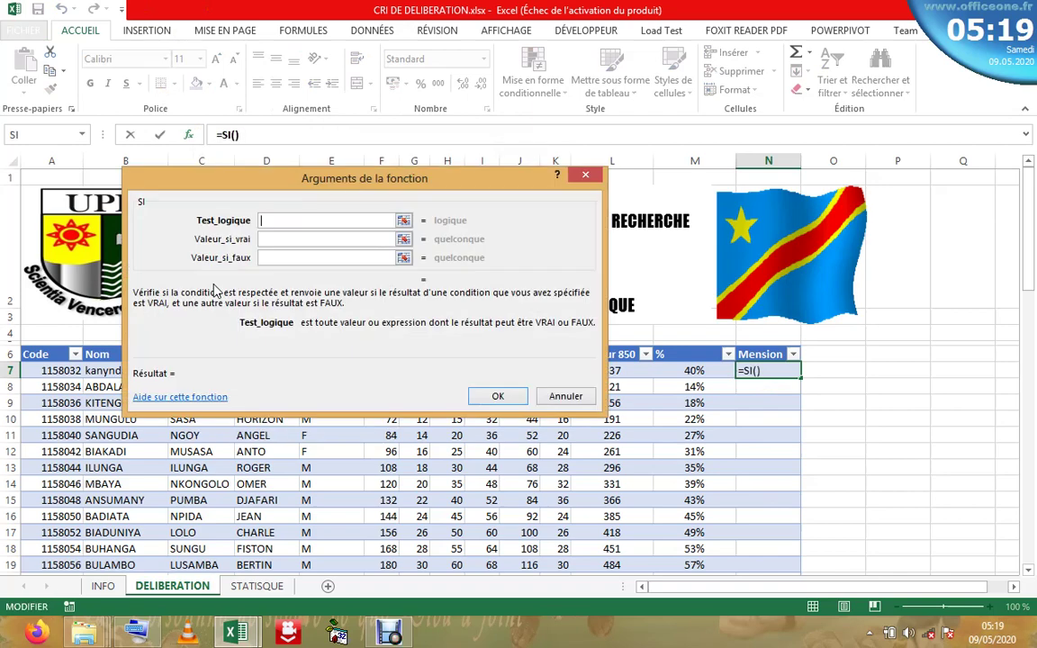
pyautogui.moveTo(380, 186); pyautogui.dragTo(526, 115)
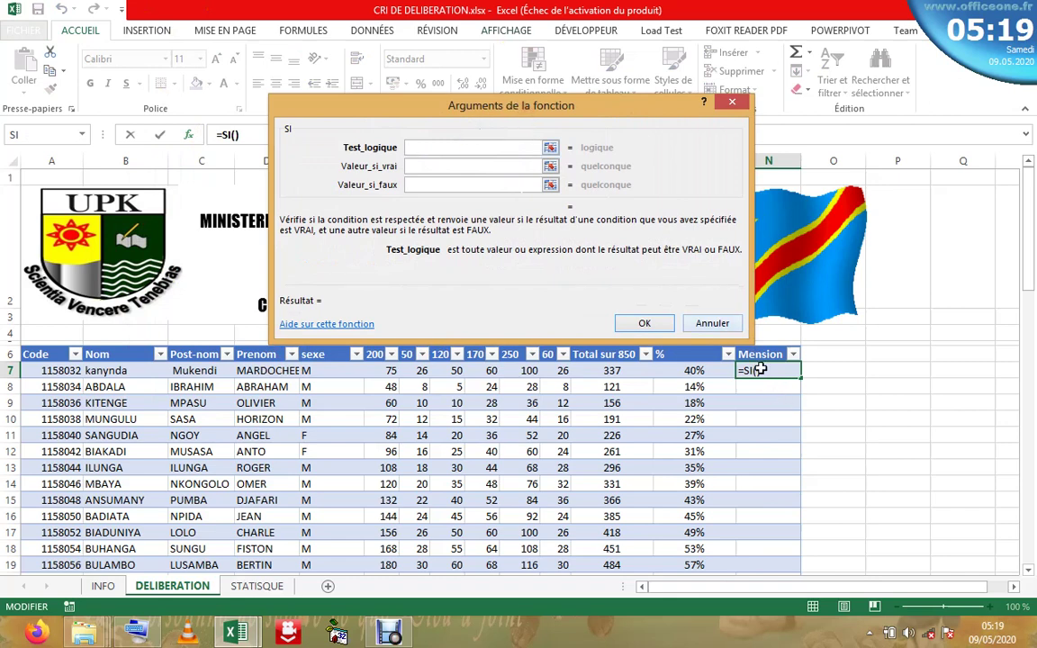
# - Set the SI logical test to the row's % below 50 ([@[%]]<50)
pyautogui.click(709, 370)
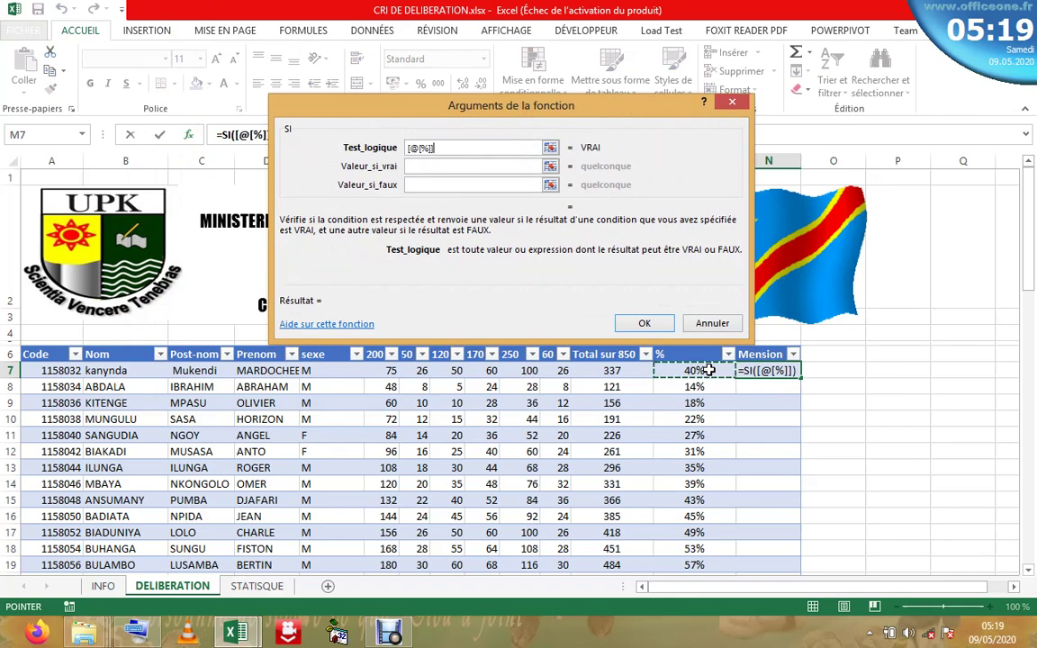
pyautogui.moveTo(135, 633)
pyautogui.click(135, 581)
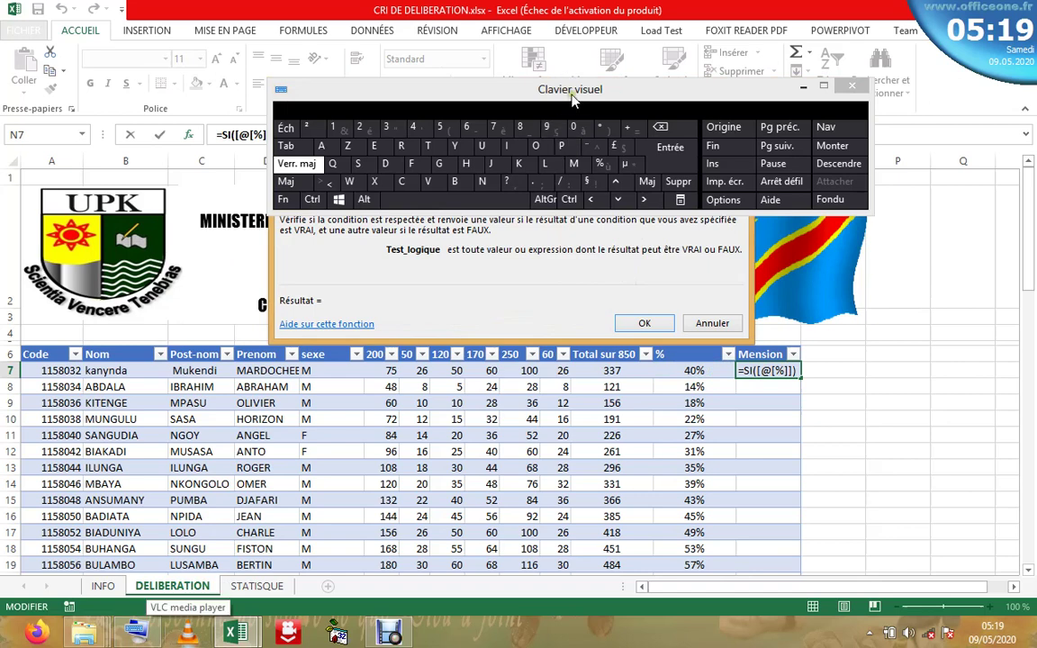
pyautogui.moveTo(572, 97); pyautogui.dragTo(569, 319)
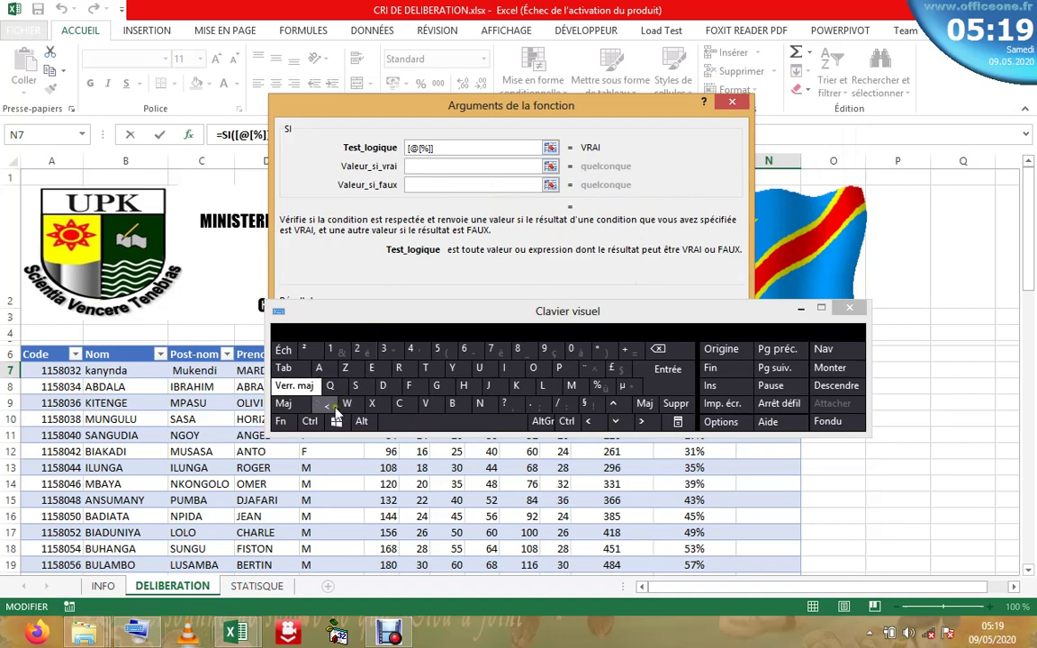
pyautogui.click(328, 405)
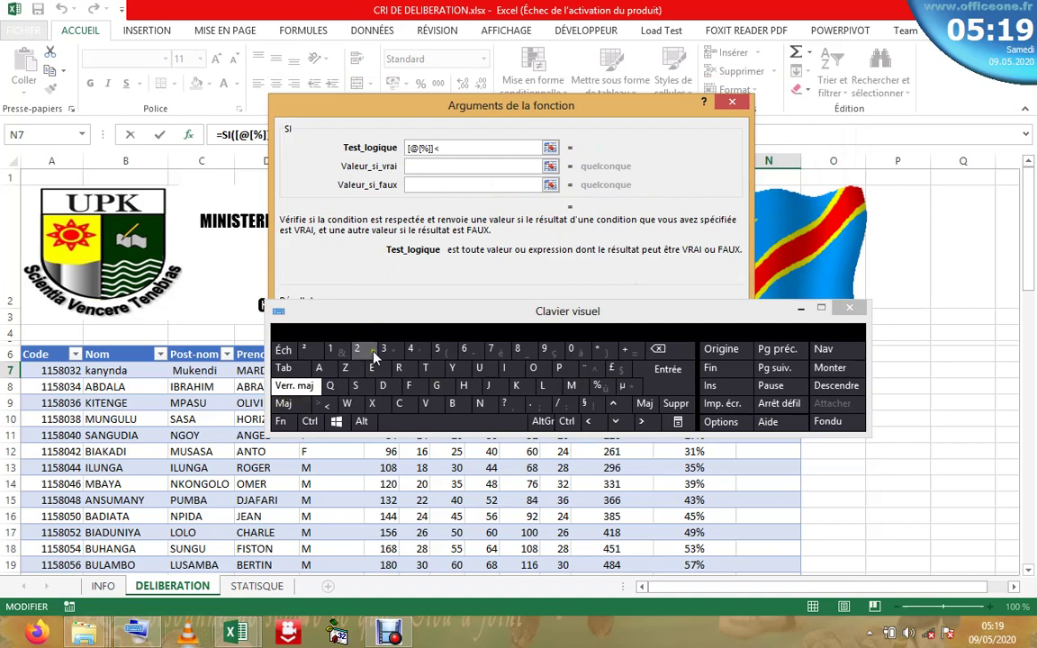
pyautogui.click(441, 351)
pyautogui.click(454, 166)
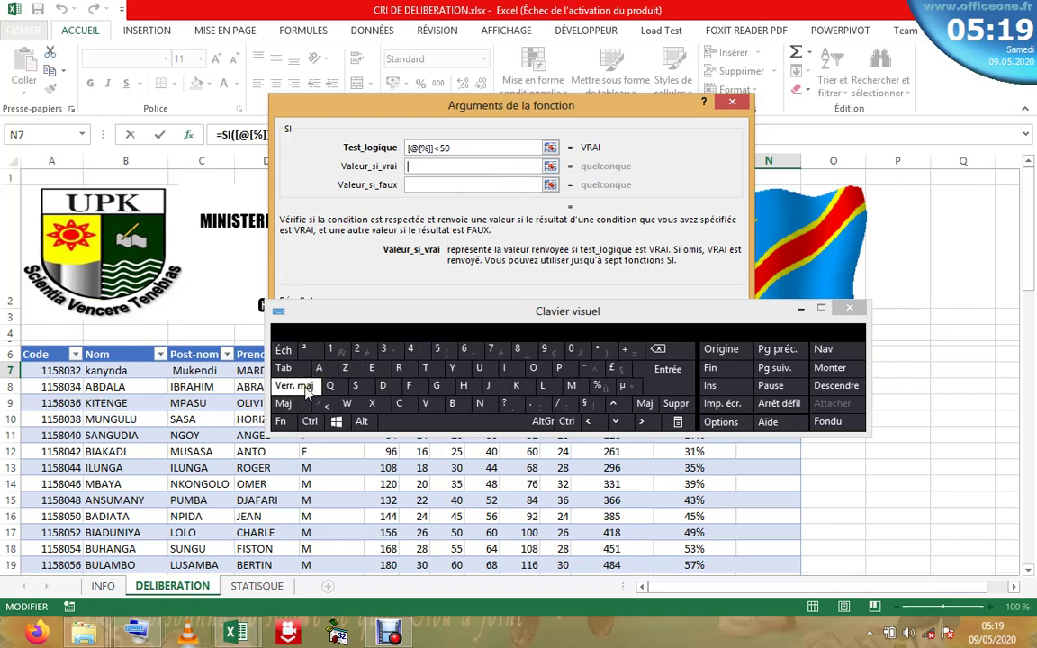
# - Enter "ajourner" as the SI value-if-true
pyautogui.click(306, 389)
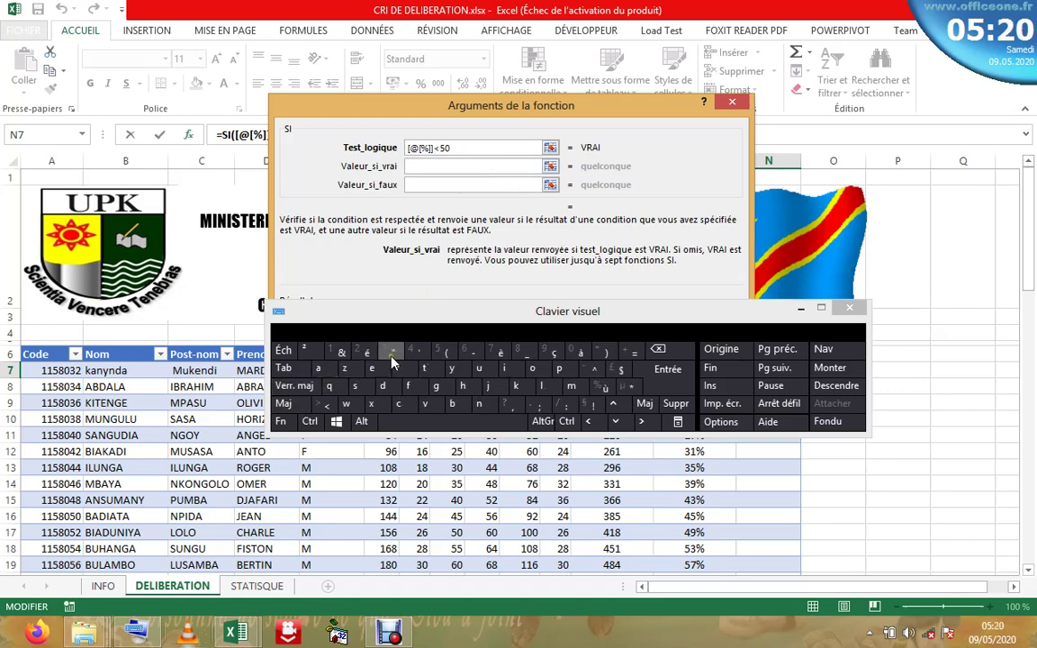
pyautogui.click(317, 368)
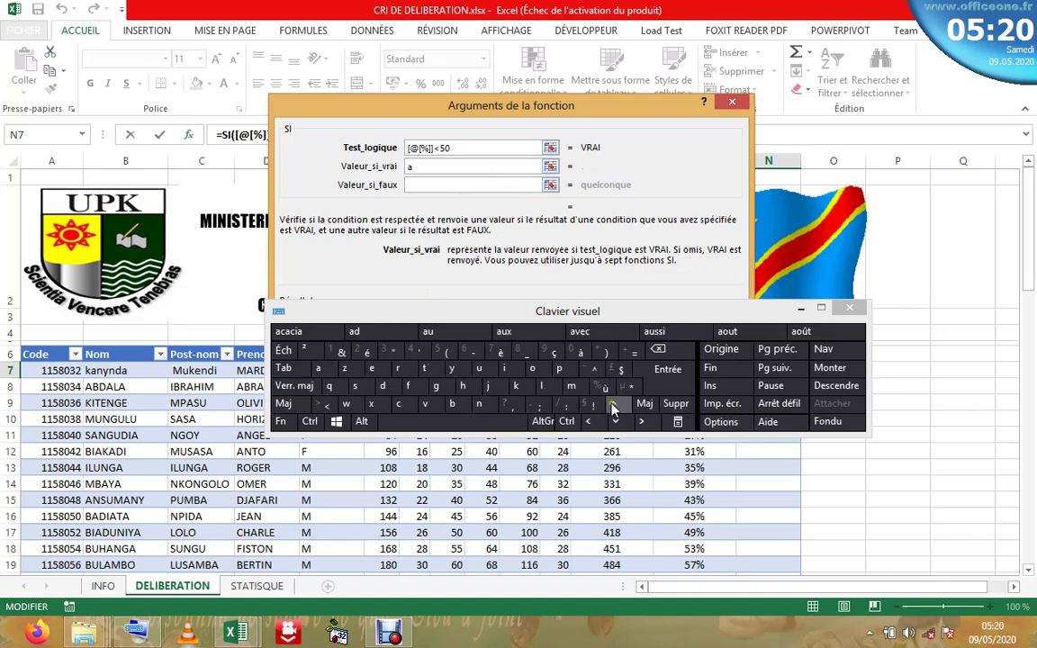
pyautogui.click(489, 385)
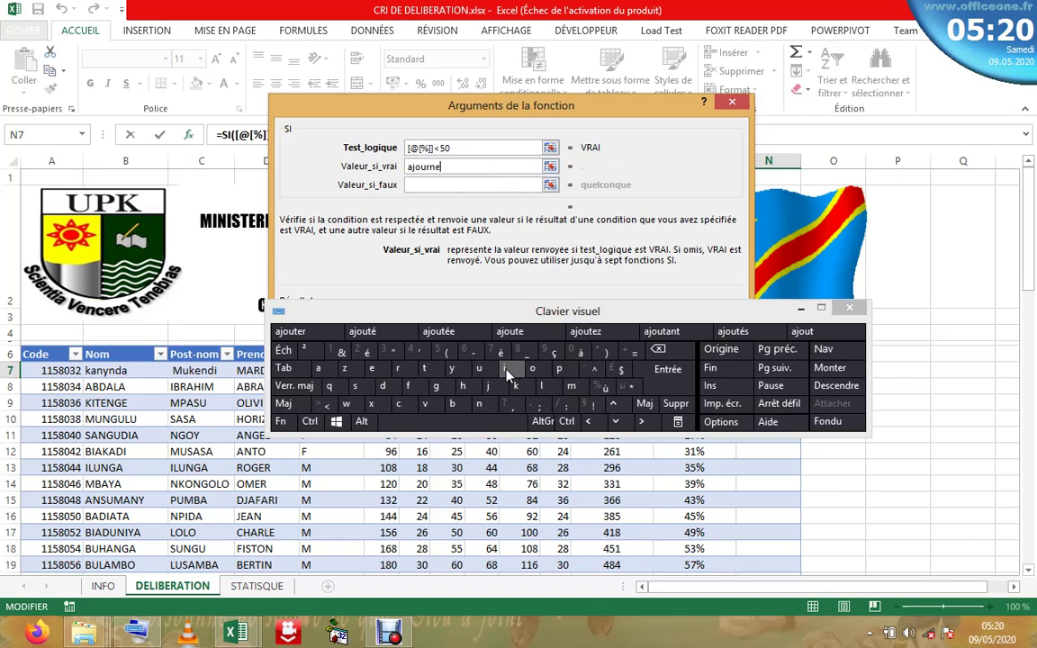
pyautogui.click(452, 185)
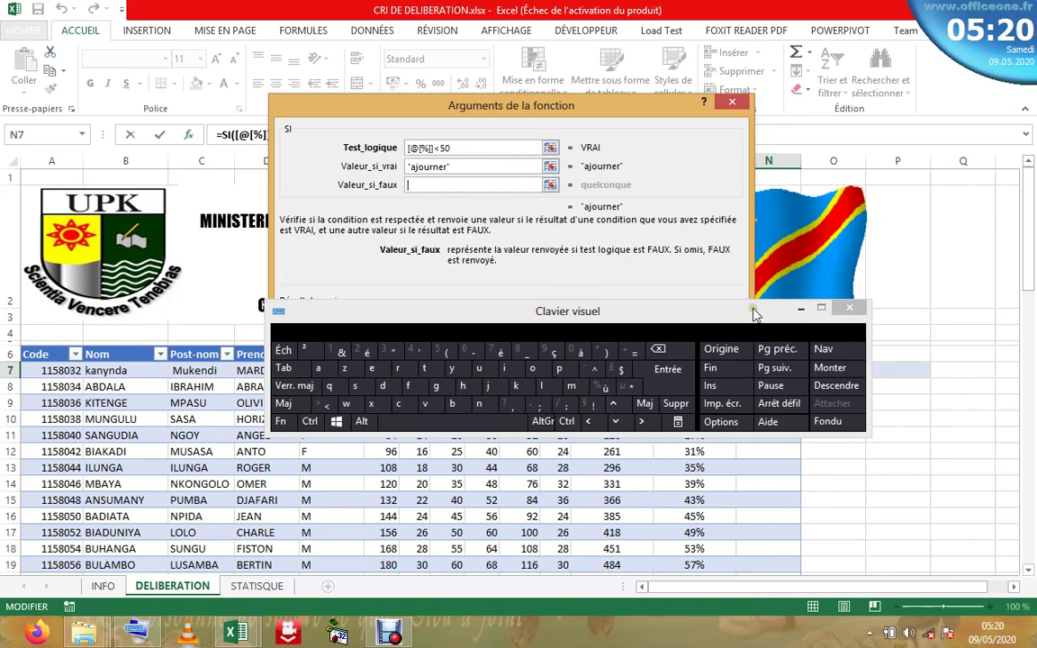
# - Start a nested SI by entering si( in the value-if-false argument
pyautogui.moveTo(755, 312); pyautogui.dragTo(792, 279)
pyautogui.click(850, 277)
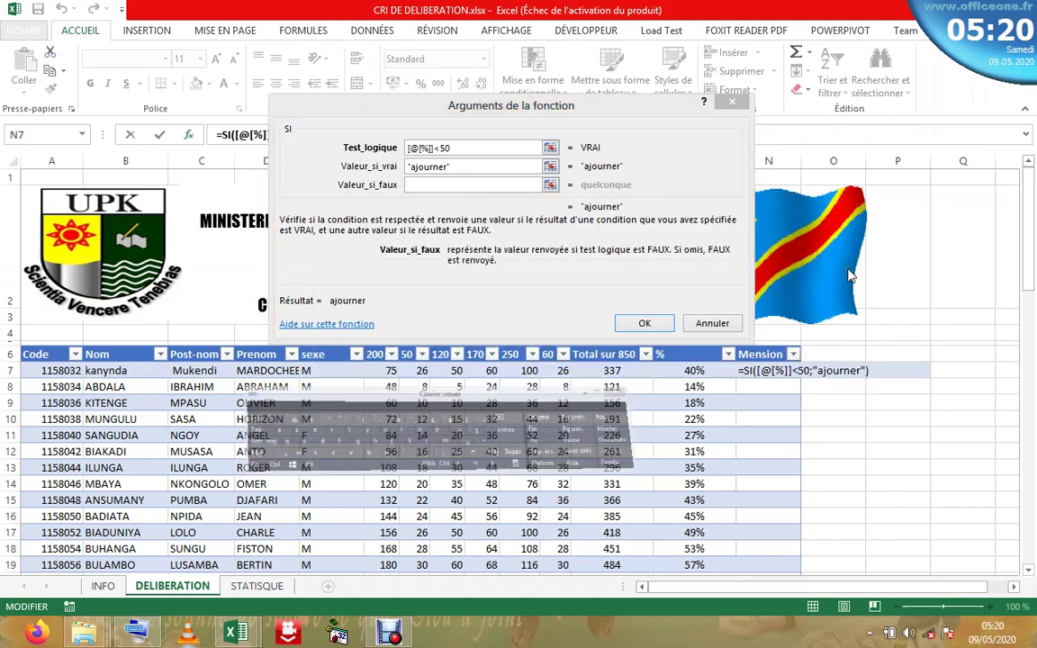
pyautogui.click(437, 184)
pyautogui.write('si')
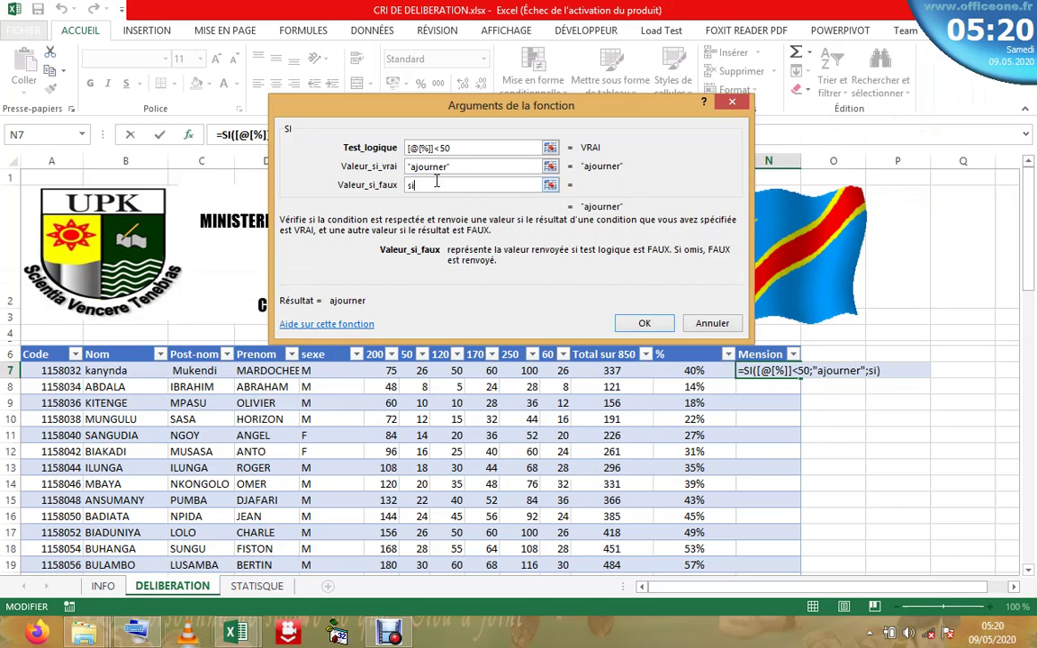
pyautogui.write('(')
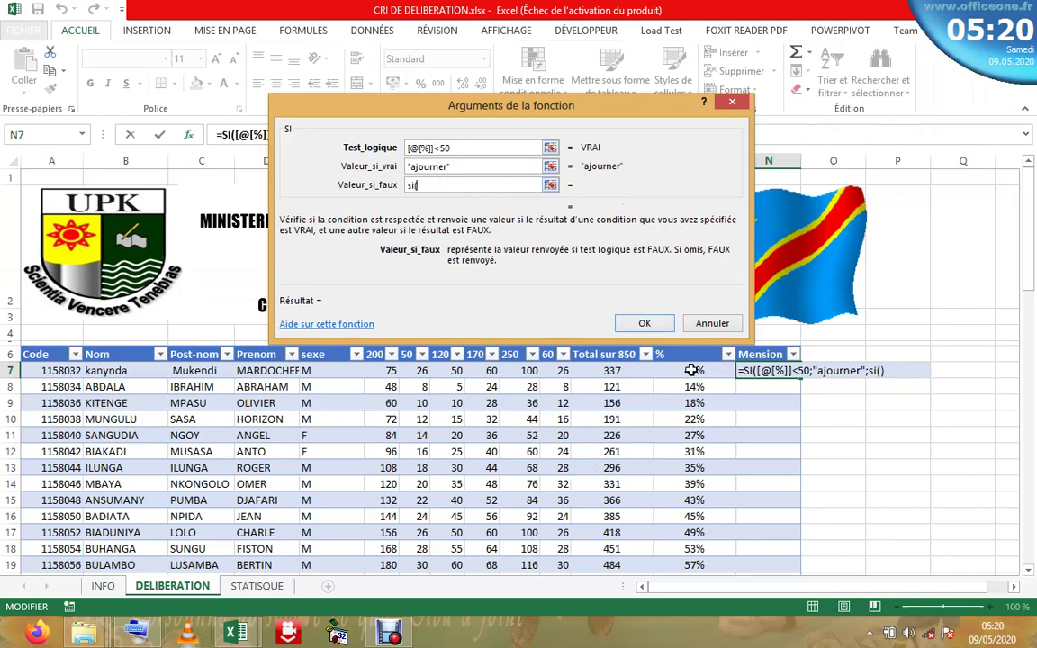
# - Make the nested SI condition test the row's % is >=50
pyautogui.click(690, 370)
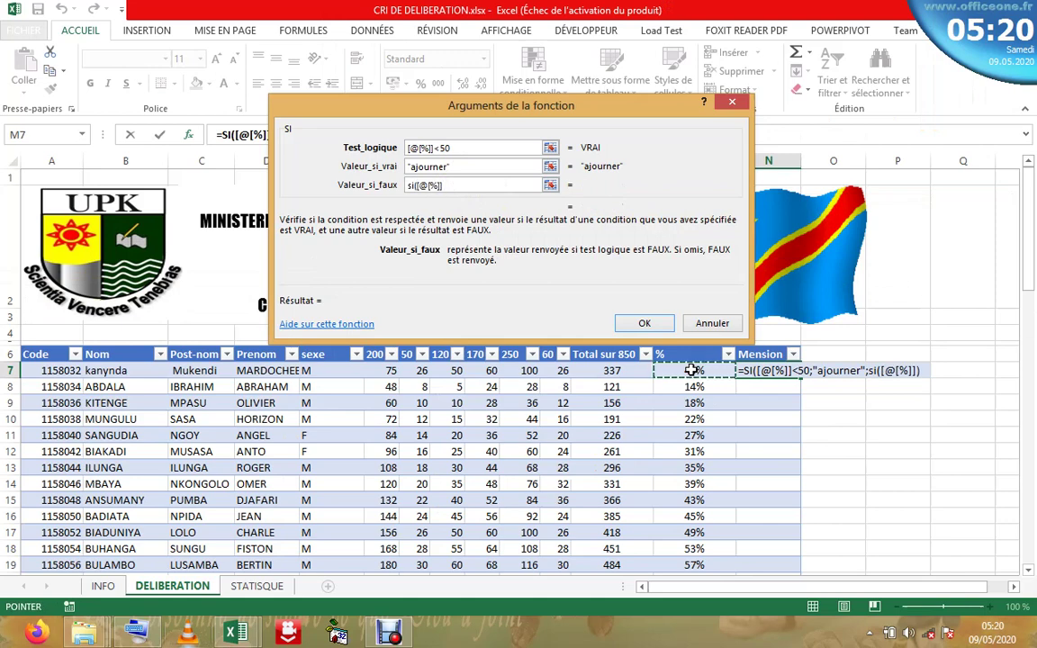
pyautogui.click(472, 184)
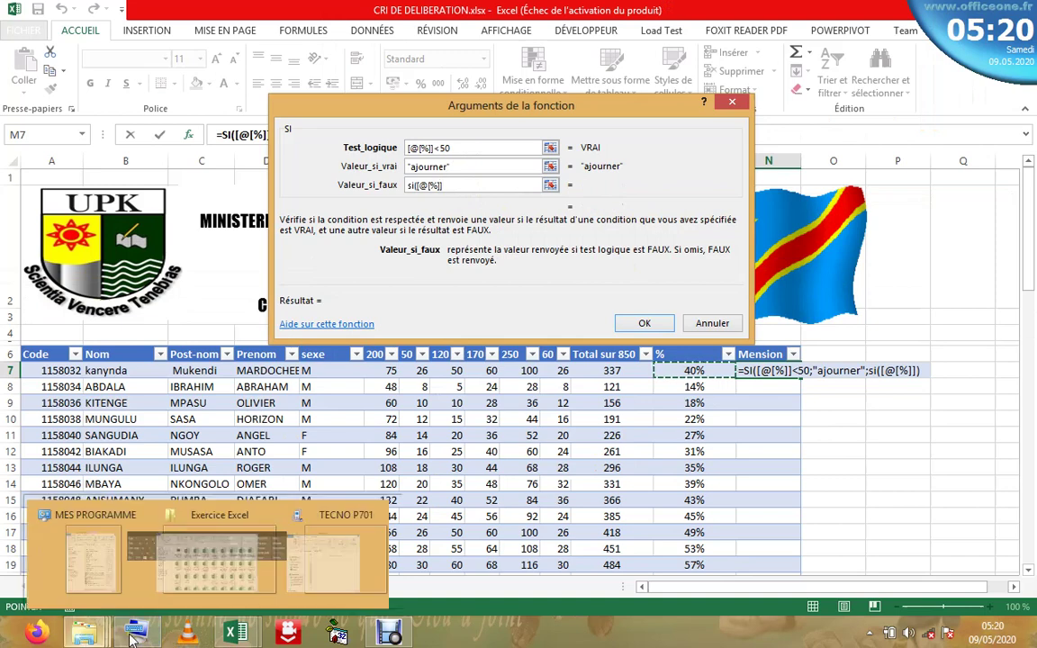
pyautogui.moveTo(153, 641)
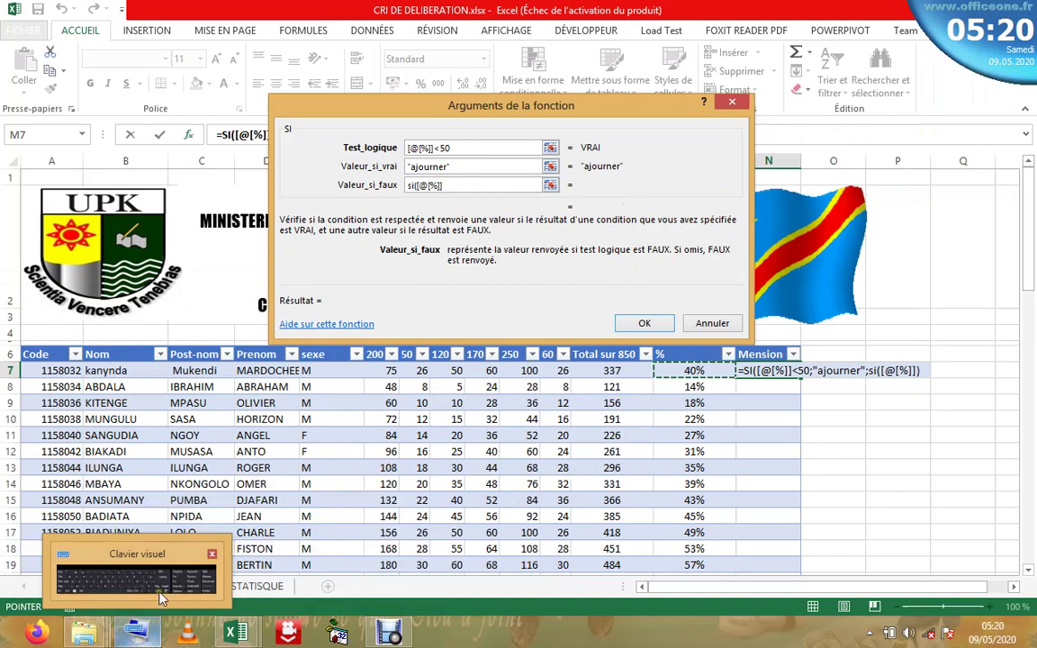
pyautogui.click(137, 576)
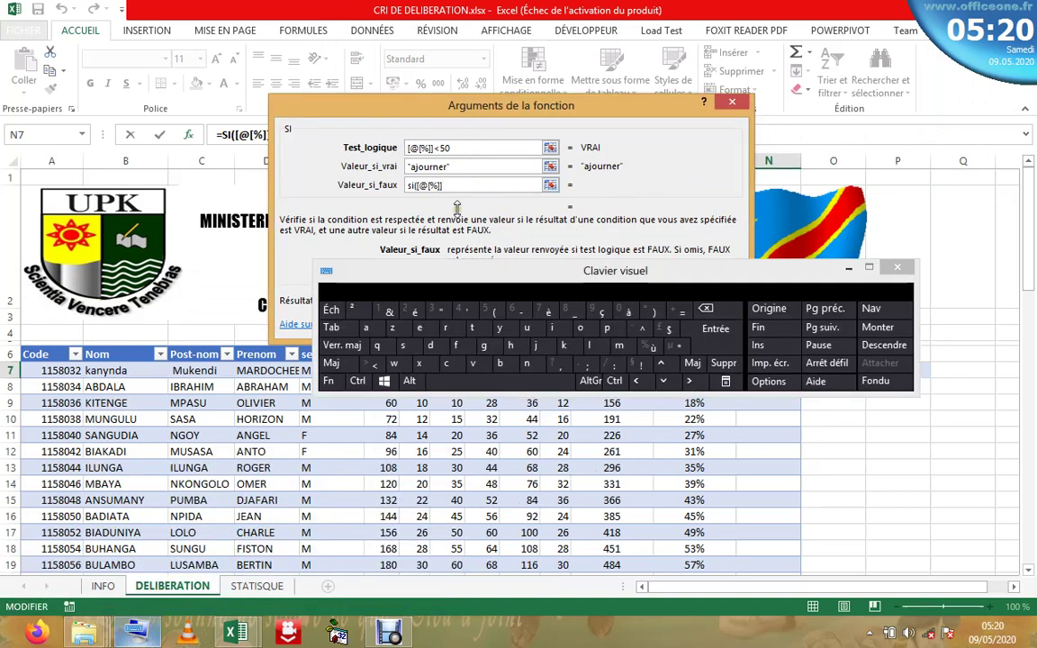
pyautogui.click(331, 363)
pyautogui.click(371, 365)
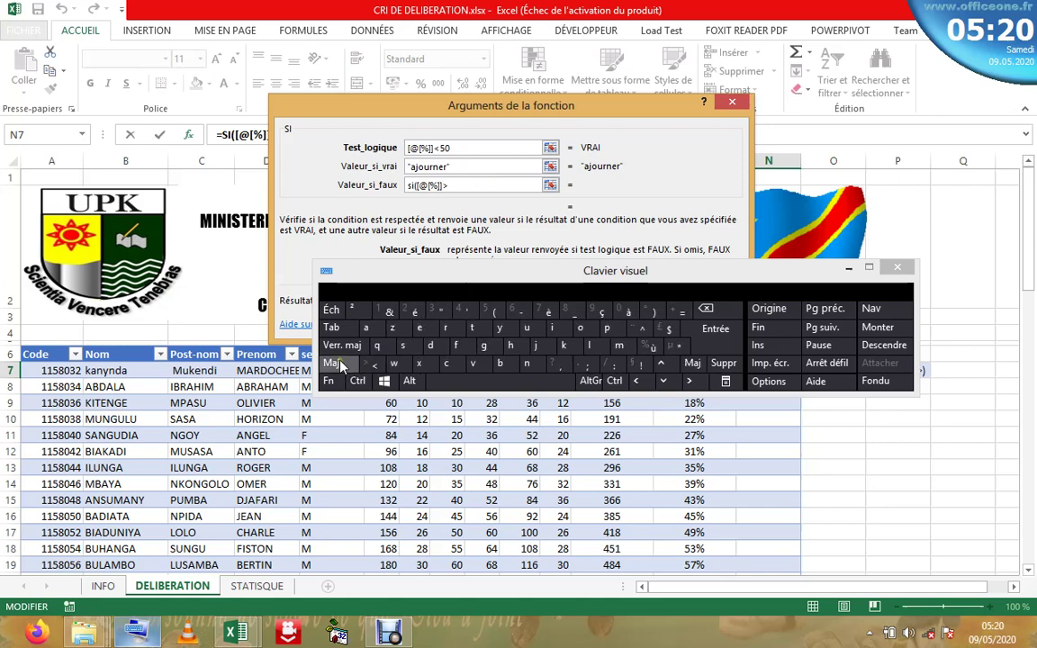
pyautogui.click(682, 311)
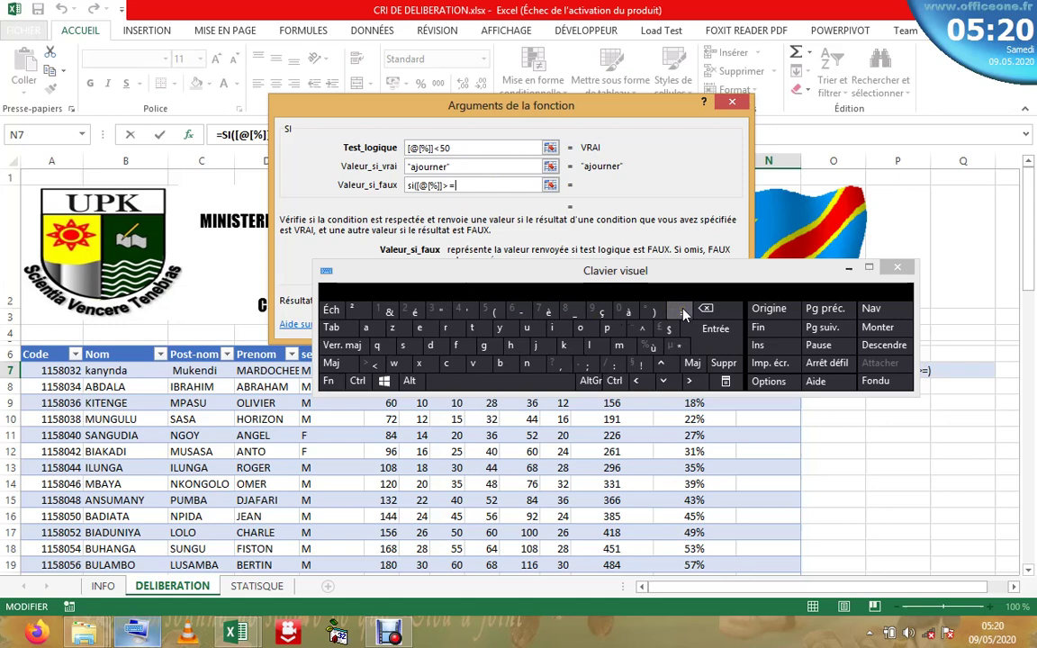
pyautogui.click(357, 347)
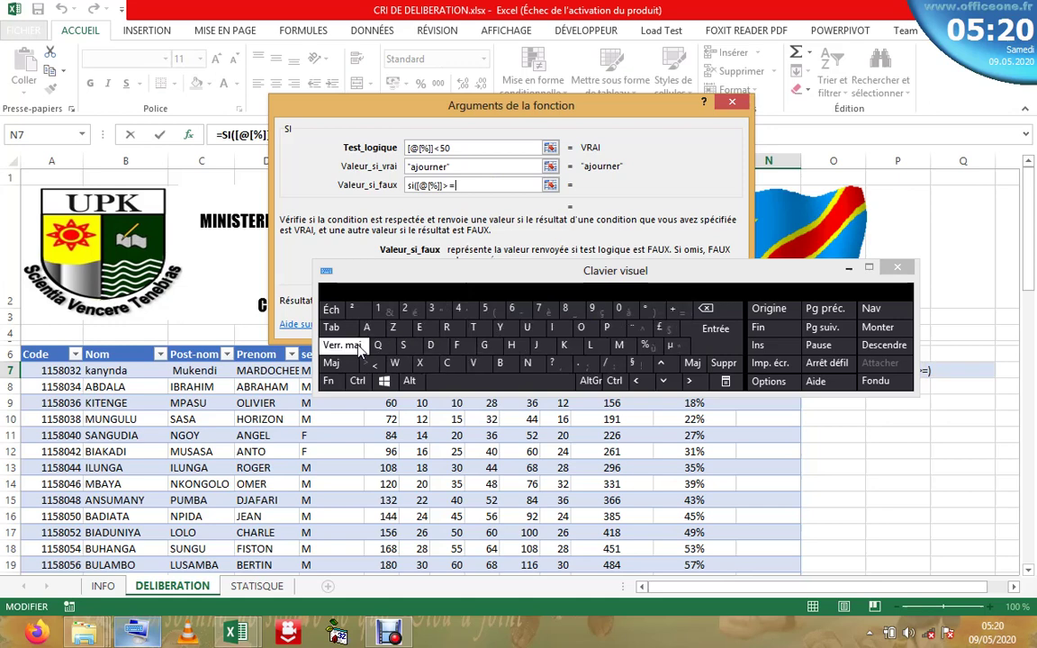
pyautogui.click(485, 310)
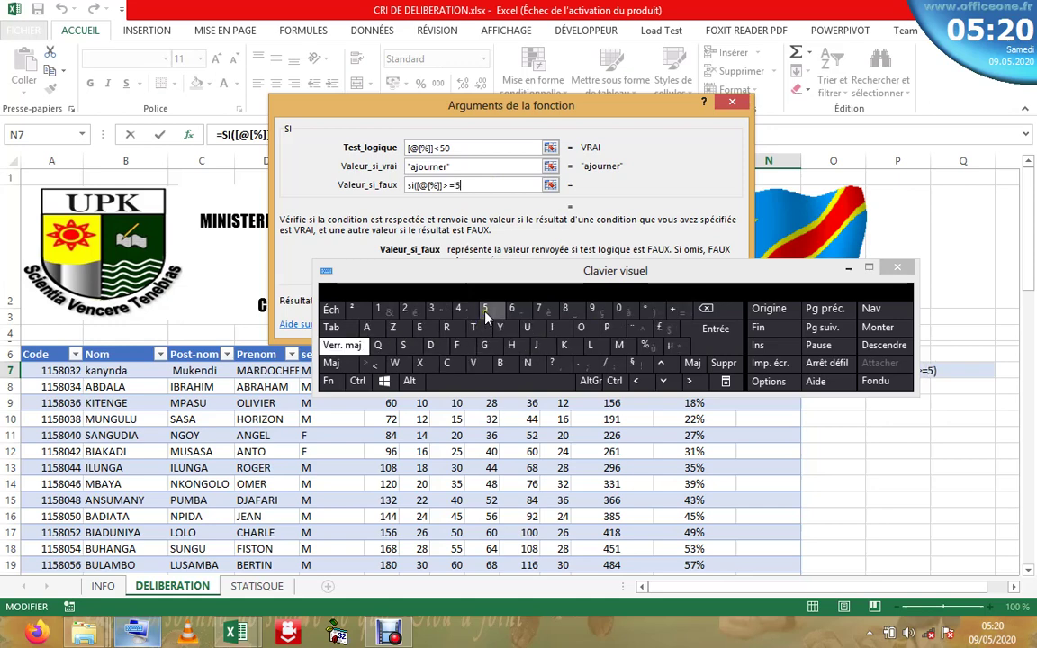
pyautogui.click(620, 310)
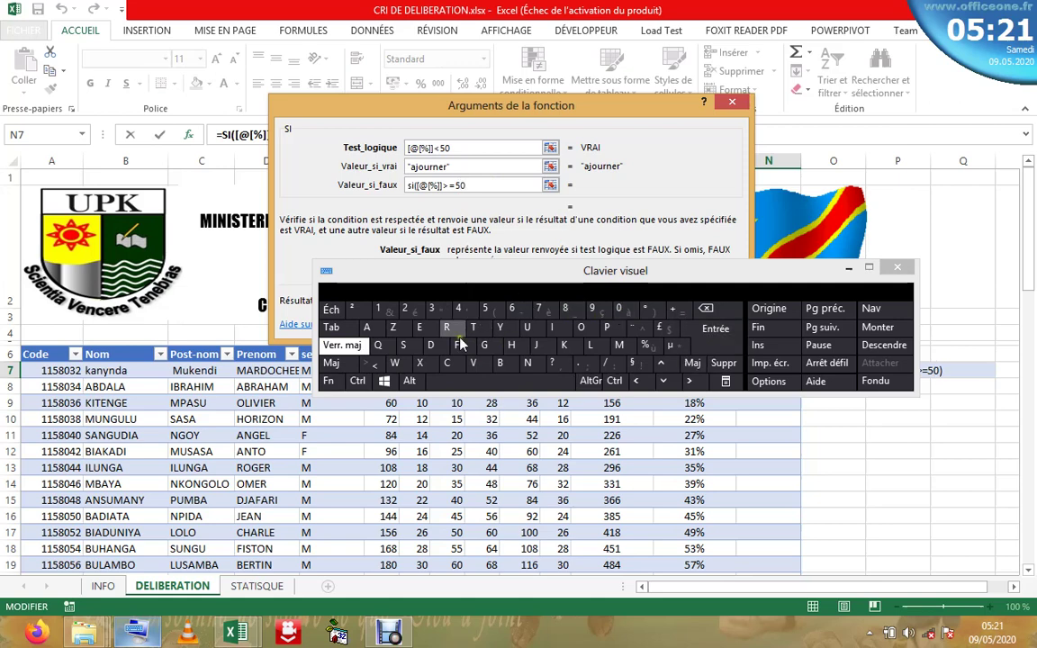
# - Close the condition and add "SATISFACTION" as the nested true value
pyautogui.click(851, 269)
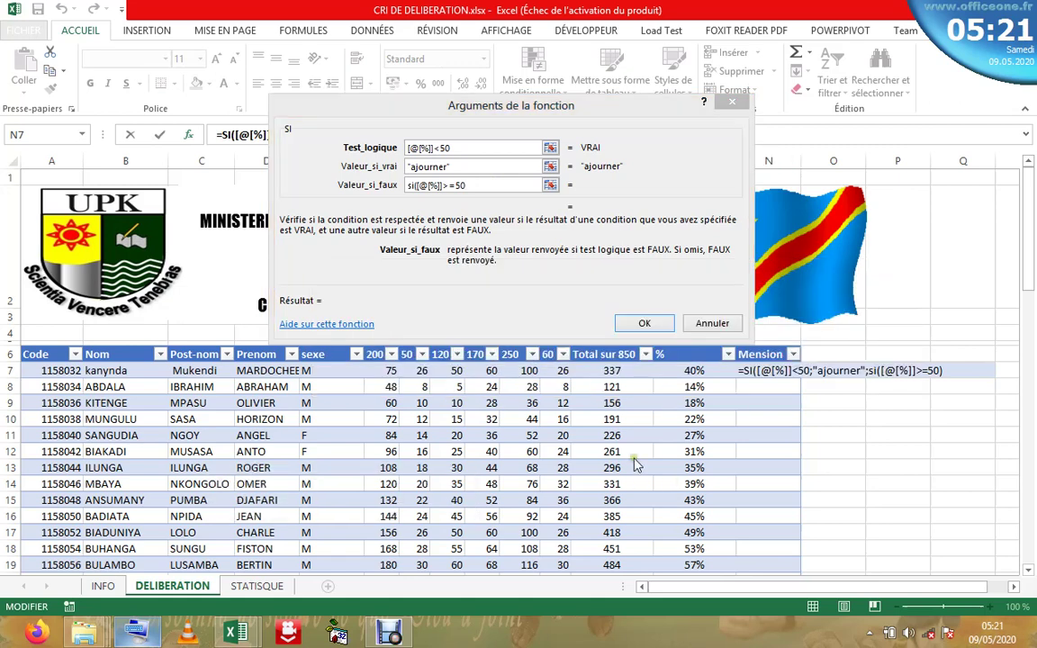
pyautogui.click(471, 184)
pyautogui.write(')')
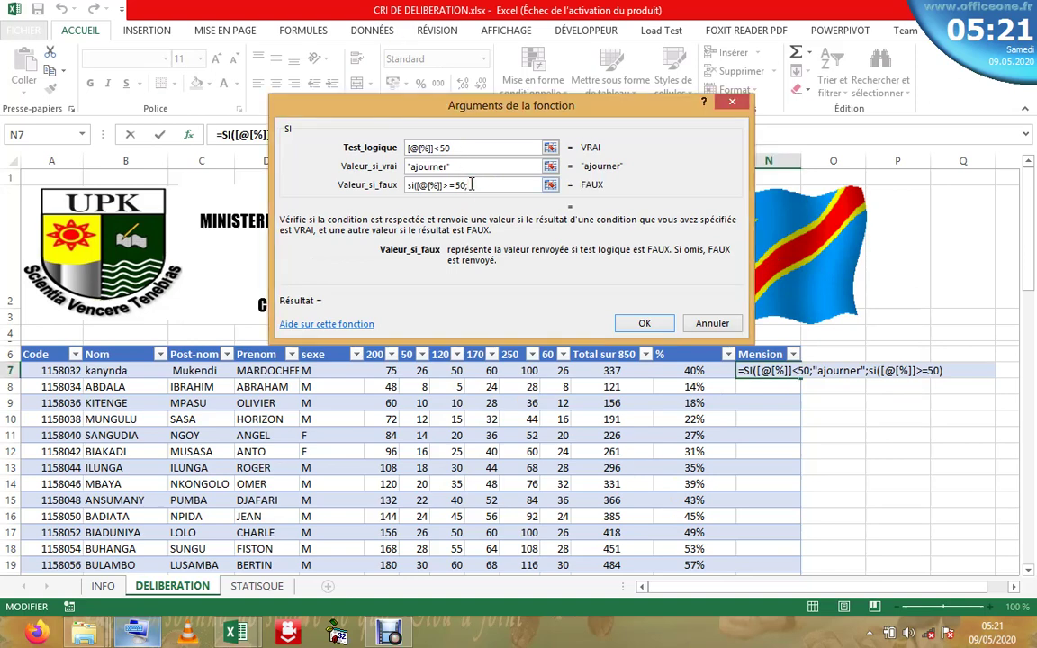
pyautogui.write(';""')
pyautogui.write('SATIS')
pyautogui.write('FACTIO')
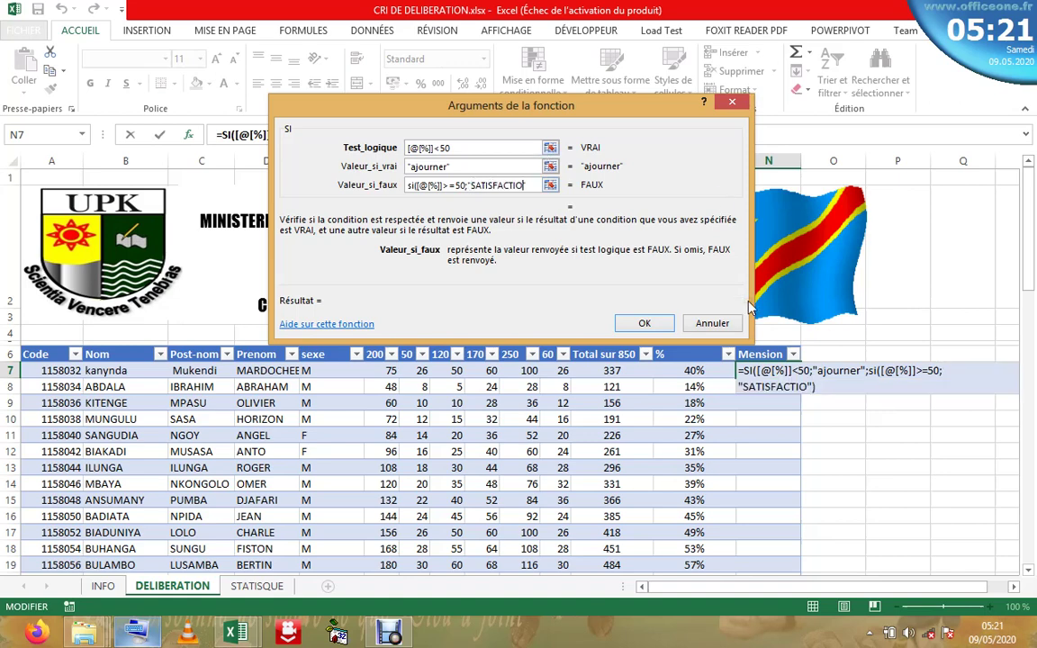
pyautogui.write('N"')
# - Finish the nested SI with "DISTINCTION" as its false value, fixing typos, and confirm the formula
pyautogui.write(';')
pyautogui.press('BackSpace')
pyautogui.write('.')
pyautogui.press('BackSpace')
pyautogui.write(')')
pyautogui.write('"DI')
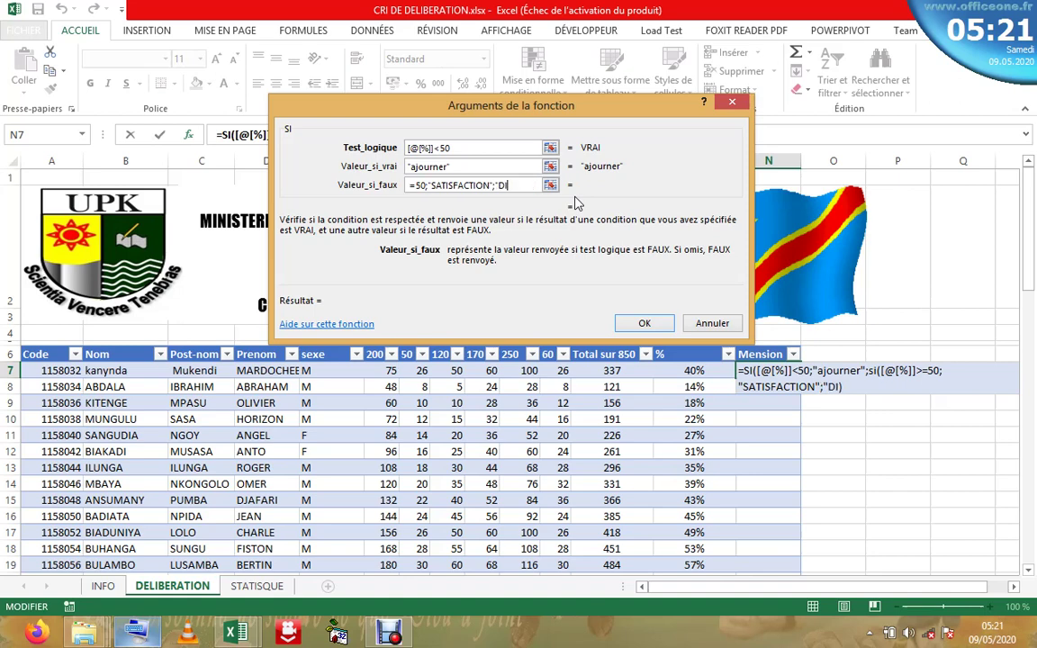
pyautogui.write('STINCTION')
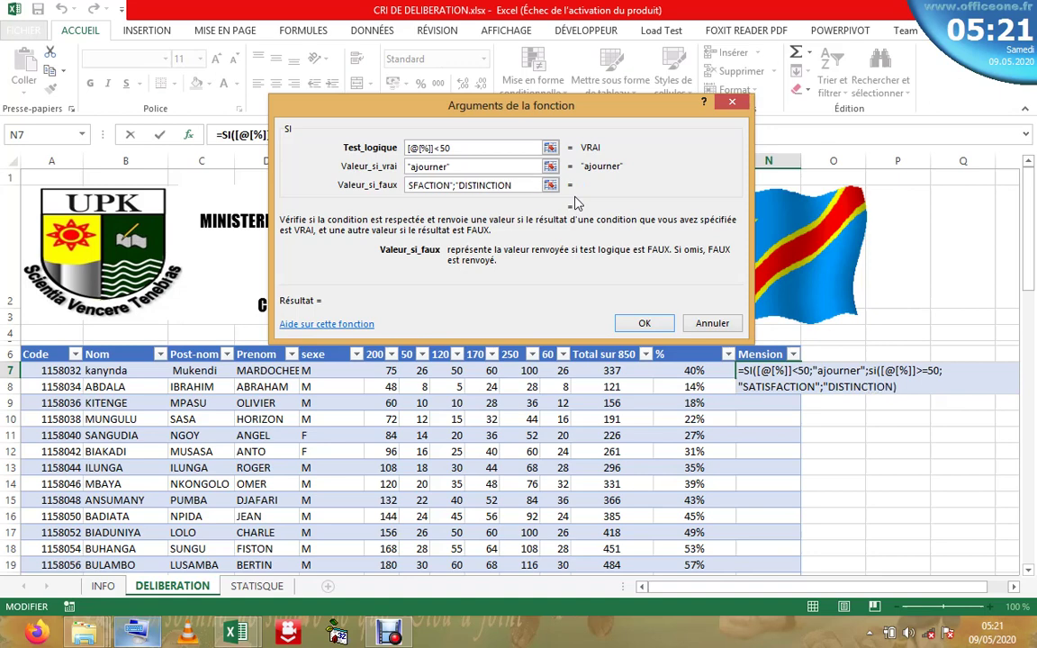
pyautogui.write('3')
pyautogui.press('BackSpace')
pyautogui.write('"')
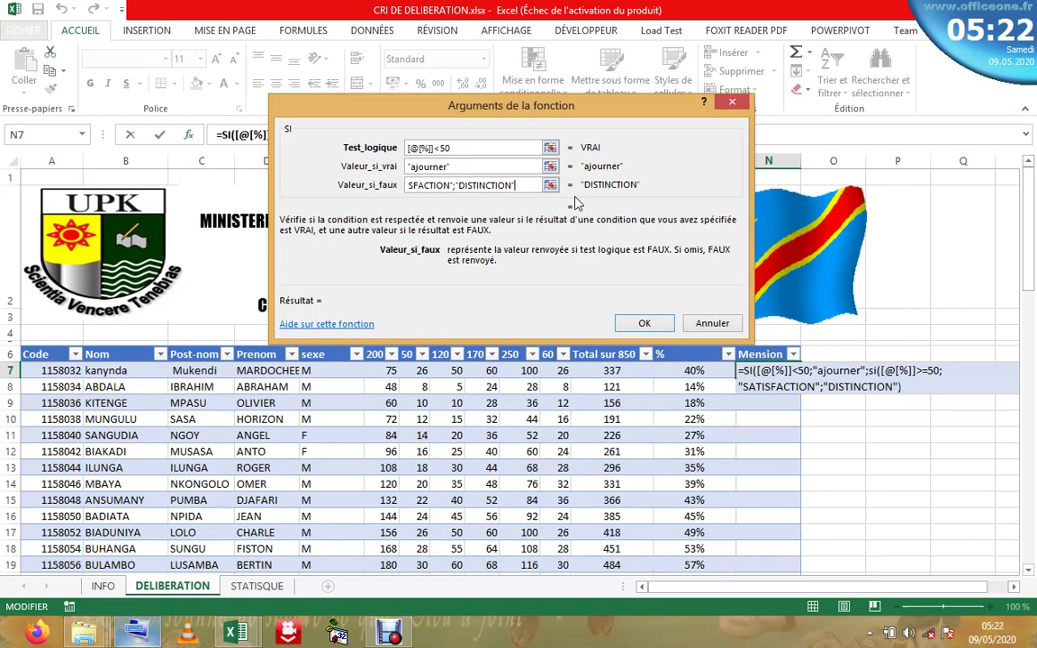
pyautogui.write(')')
pyautogui.click(646, 326)
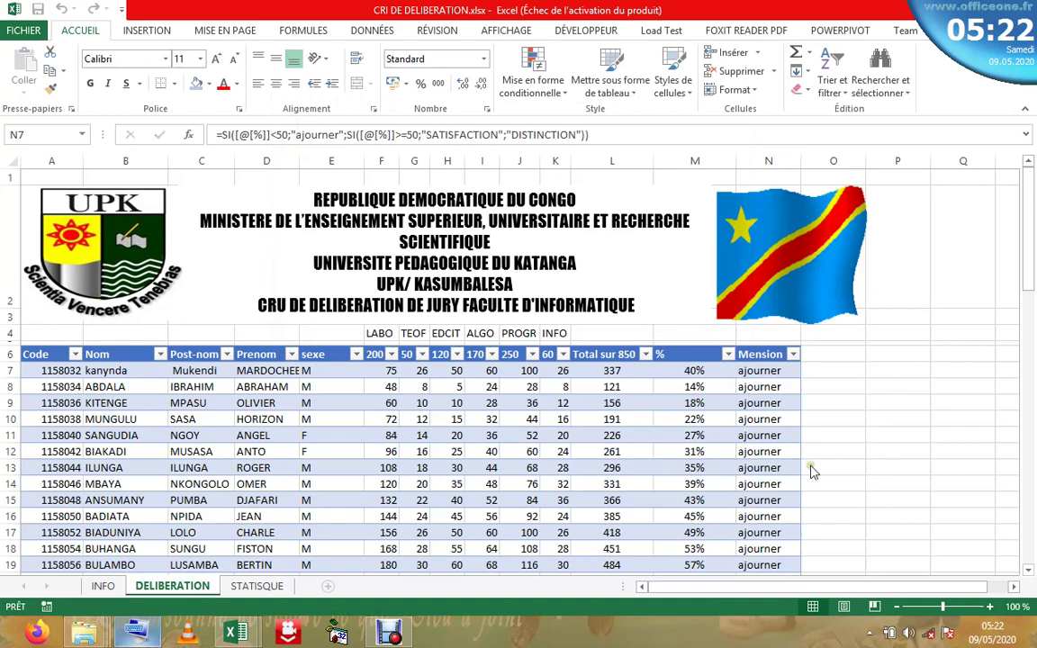
pyautogui.click(759, 514)
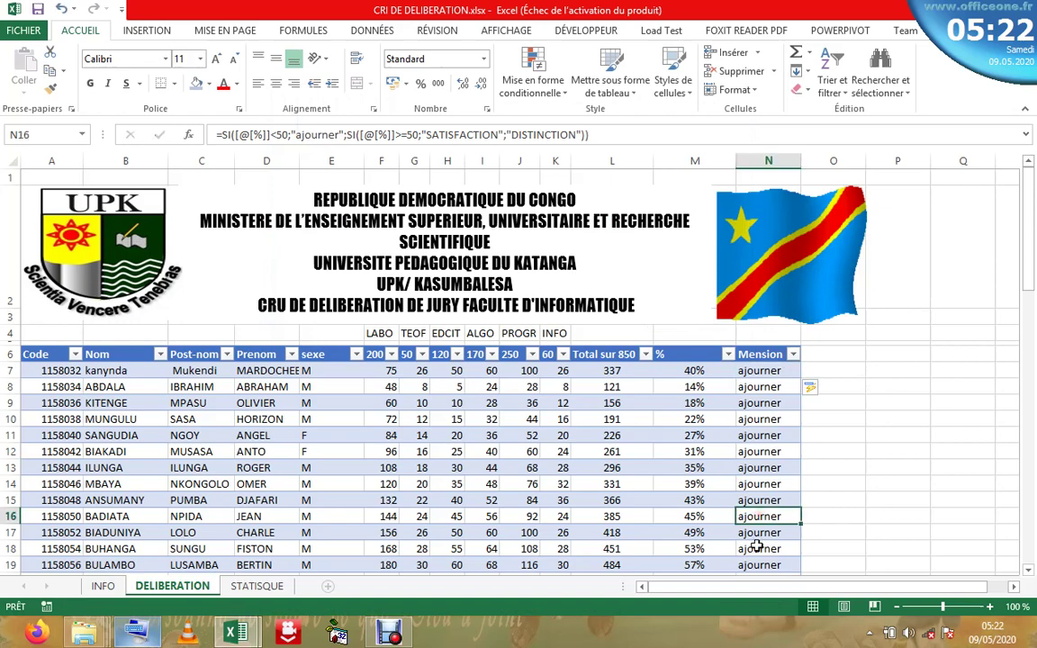
pyautogui.press('Down')
pyautogui.press('Down')
pyautogui.moveTo(1027, 280); pyautogui.dragTo(1018, 429)
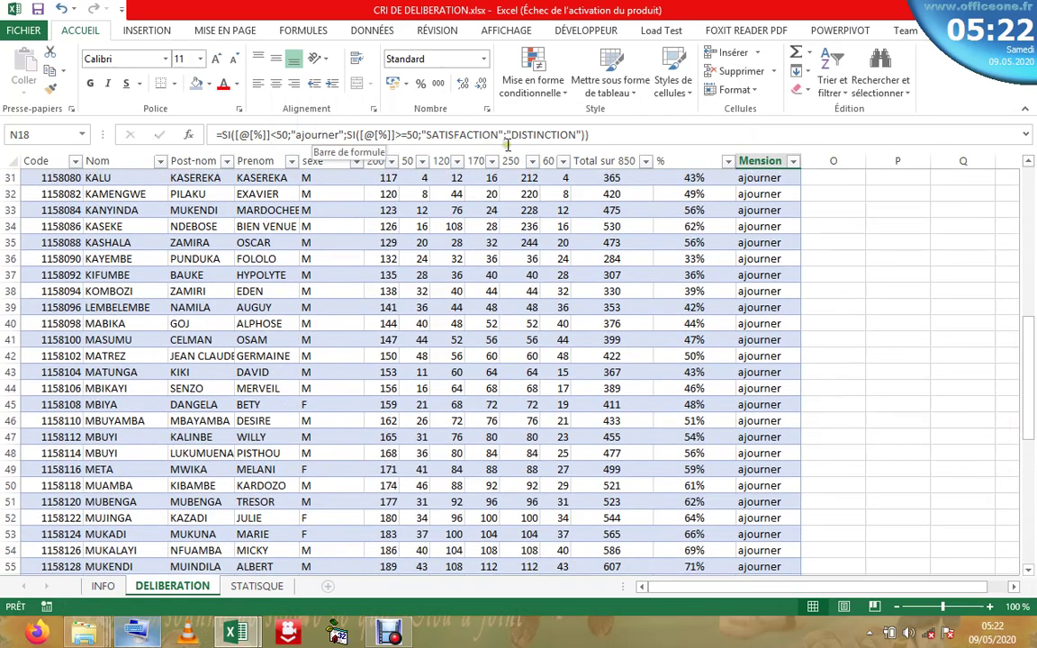
# - Inspect N18's formula, highlighting its % test, "ajourner" true value and nested SI false value
pyautogui.click(576, 136)
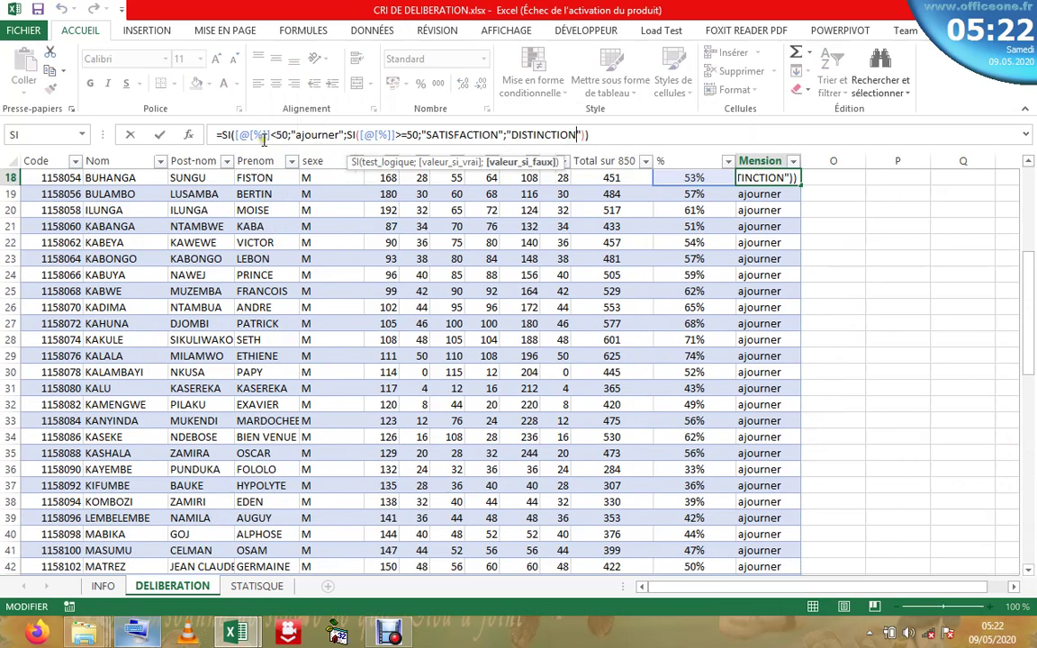
pyautogui.click(236, 135)
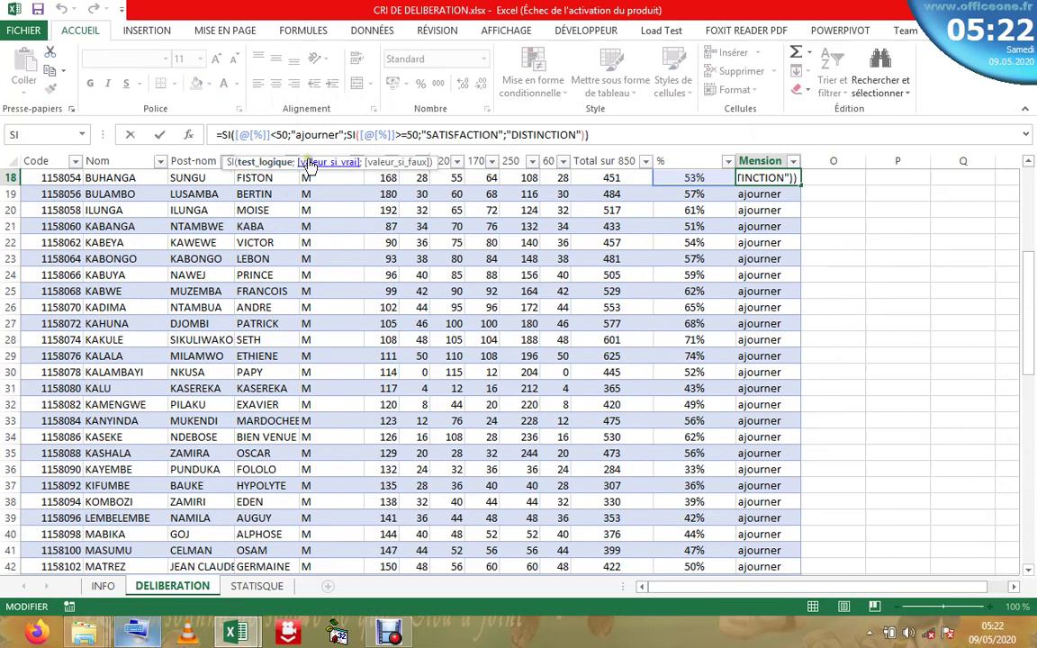
pyautogui.click(311, 163)
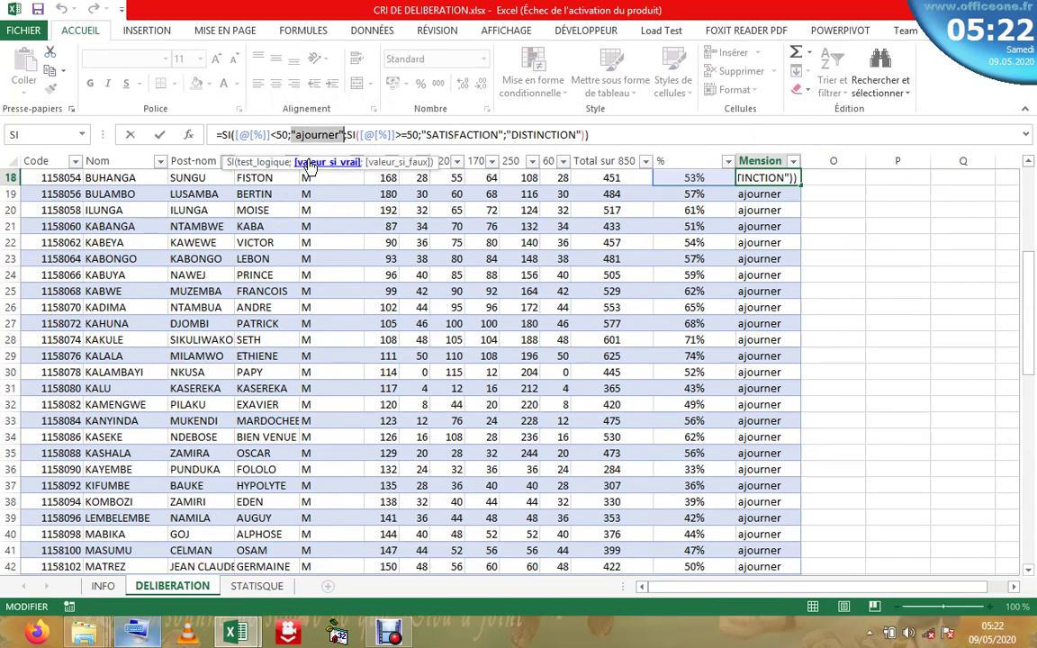
pyautogui.click(375, 166)
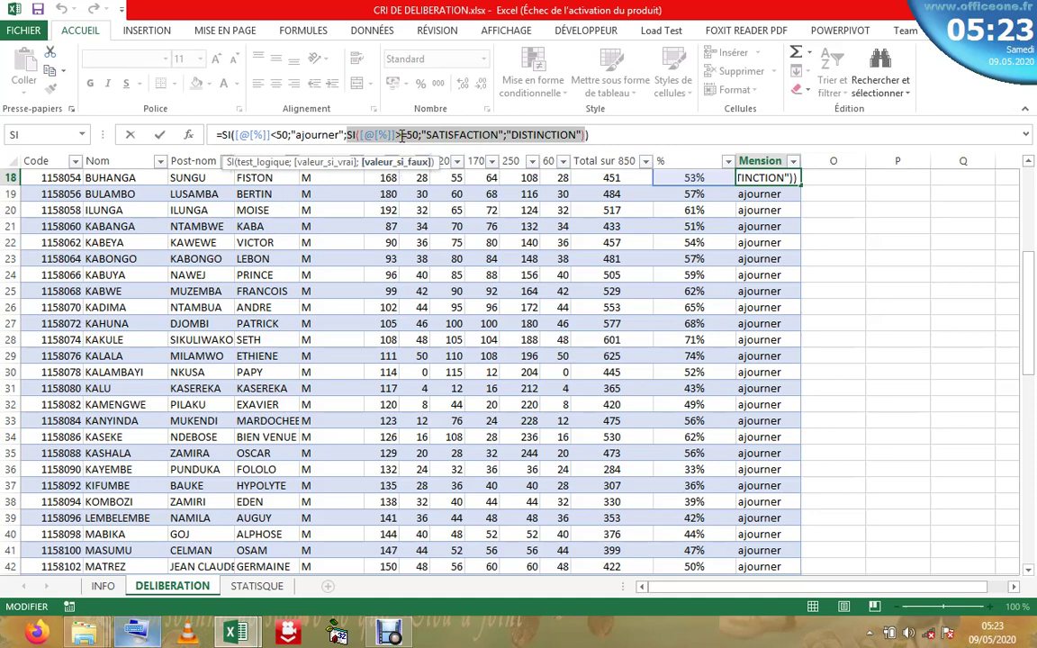
# - Make the nested comparison >= and change its true value to "Distinction"
pyautogui.click(399, 135)
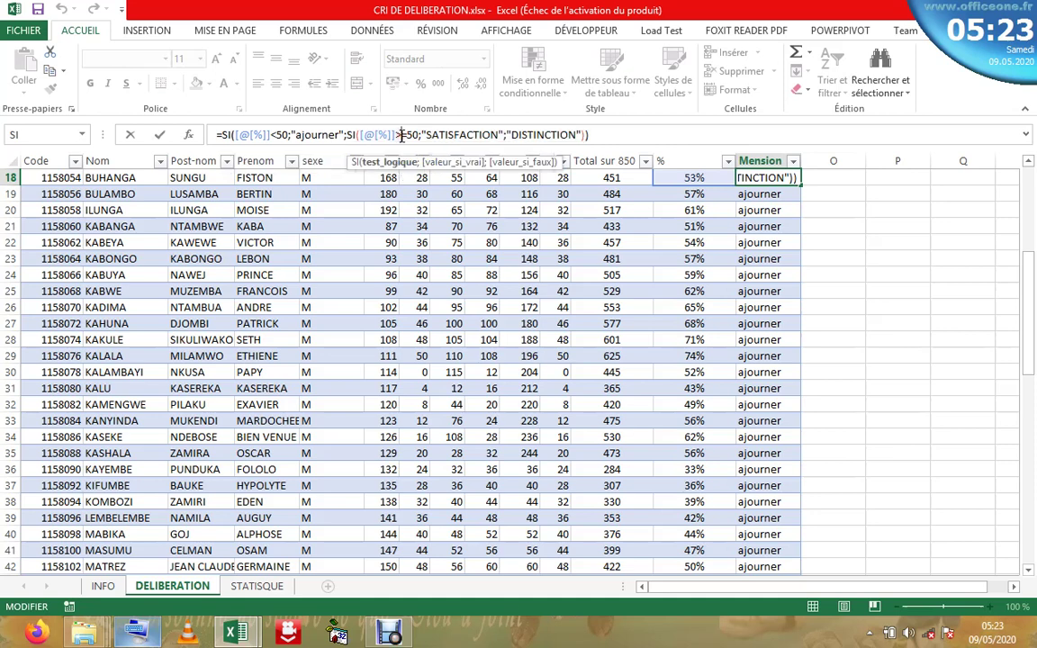
pyautogui.write('=')
pyautogui.write(';')
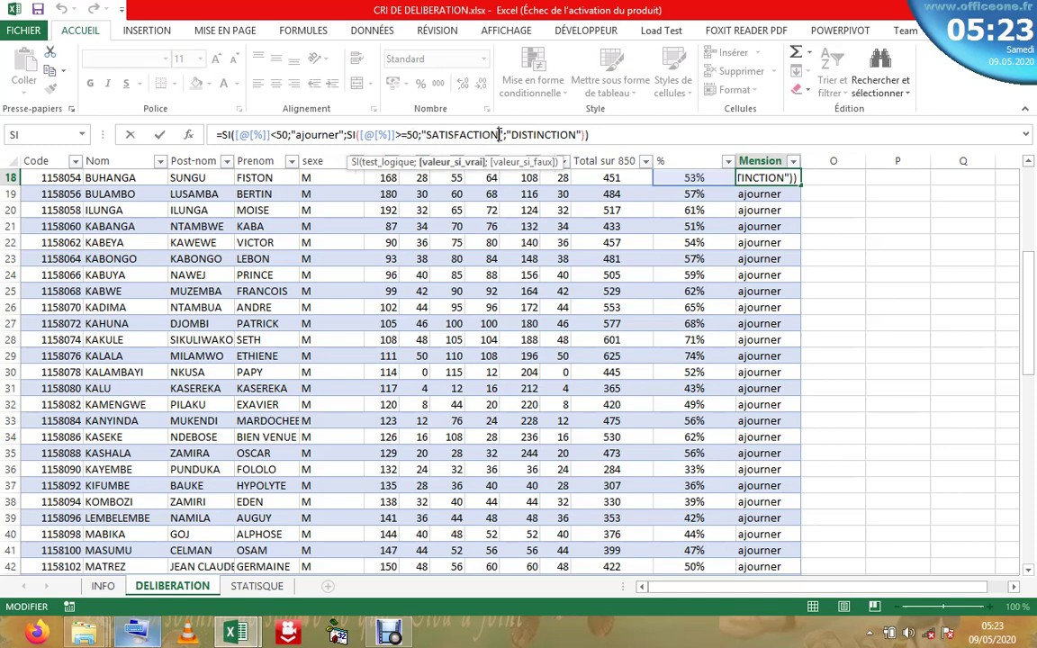
pyautogui.press('BackSpace')
pyautogui.press('BackSpace')
pyautogui.press('BackSpace')
pyautogui.press('BackSpace')
pyautogui.press('BackSpace')
pyautogui.press('BackSpace')
pyautogui.press('BackSpace')
pyautogui.press('BackSpace')
pyautogui.press('BackSpace')
pyautogui.press('BackSpace')
pyautogui.press('BackSpace')
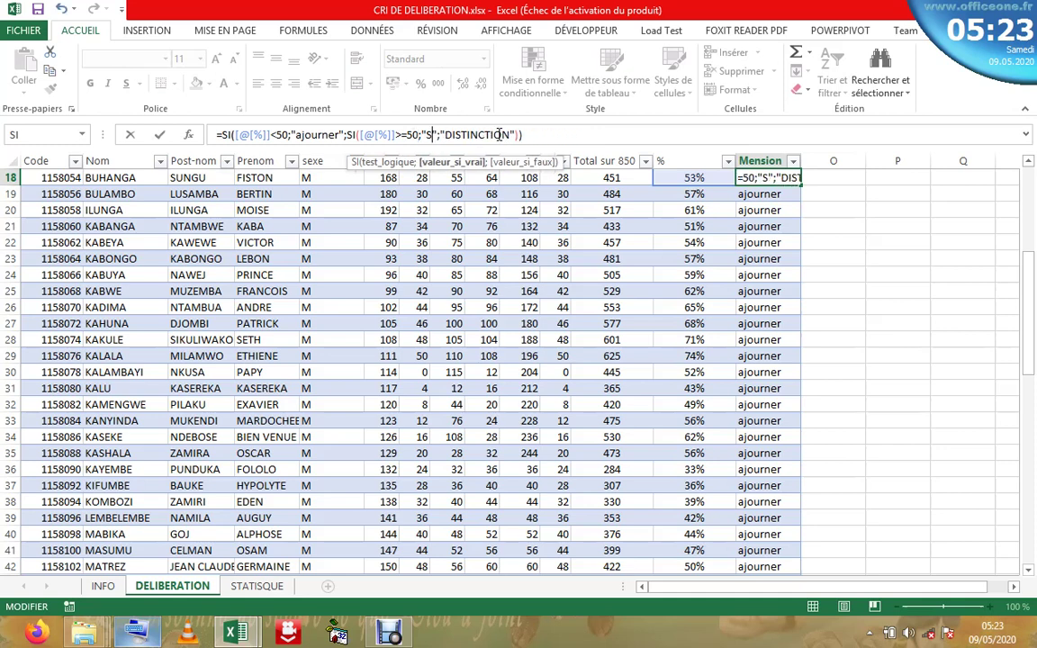
pyautogui.press('BackSpace')
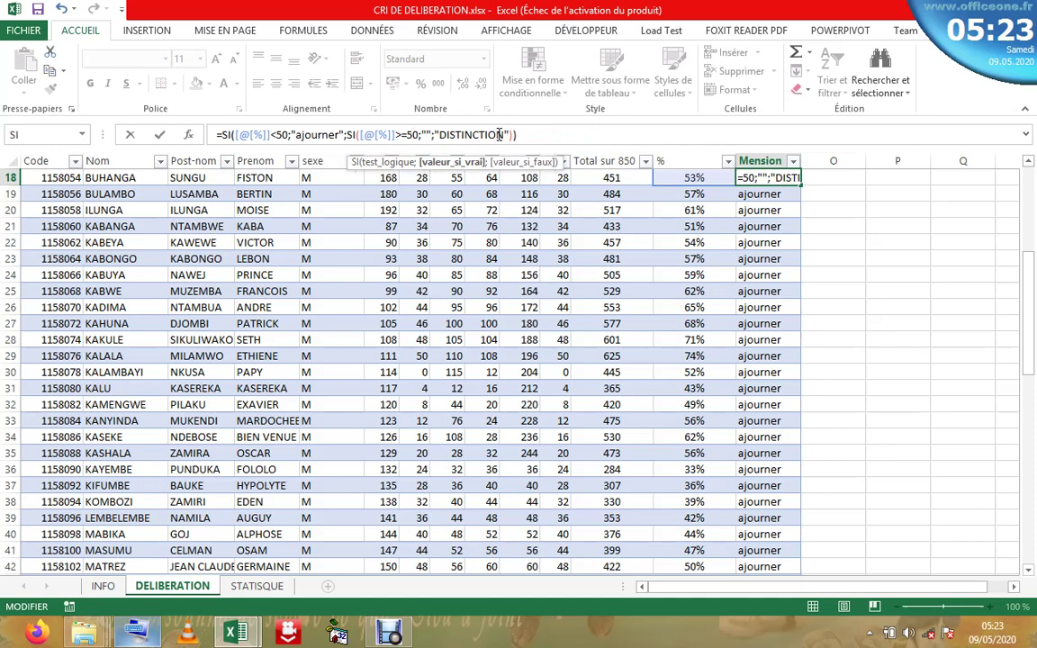
pyautogui.write('Dis')
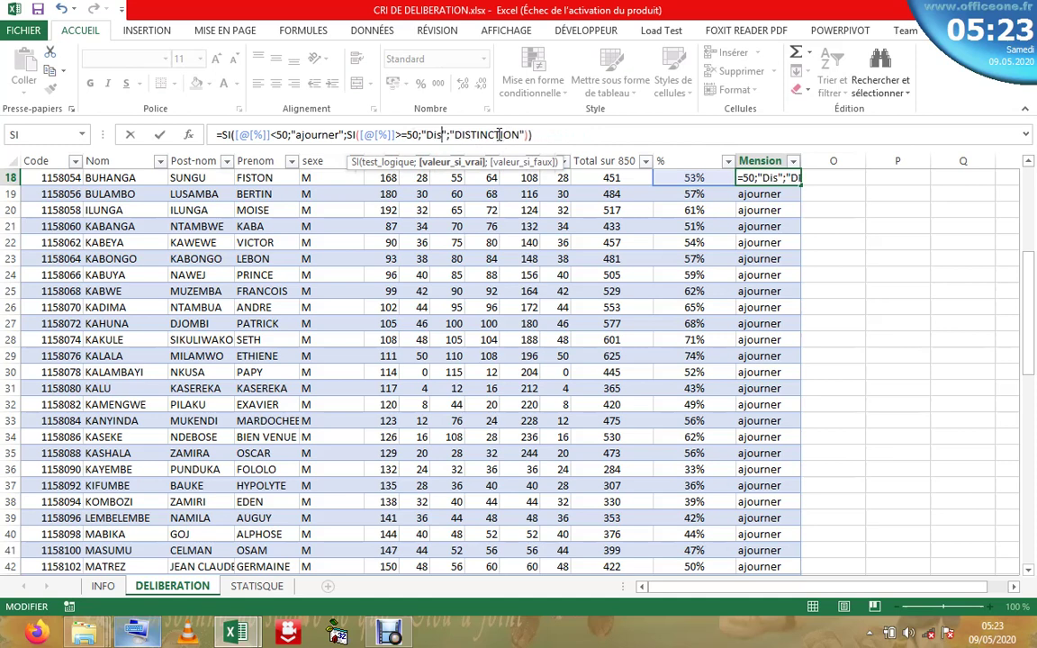
pyautogui.write('tinc')
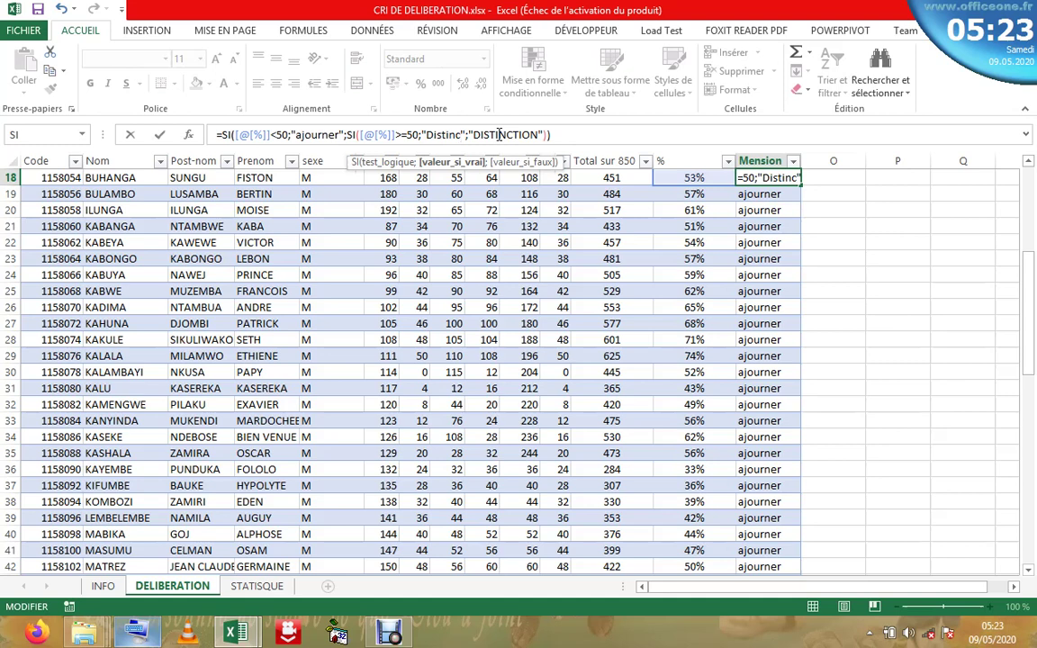
pyautogui.write('tion')
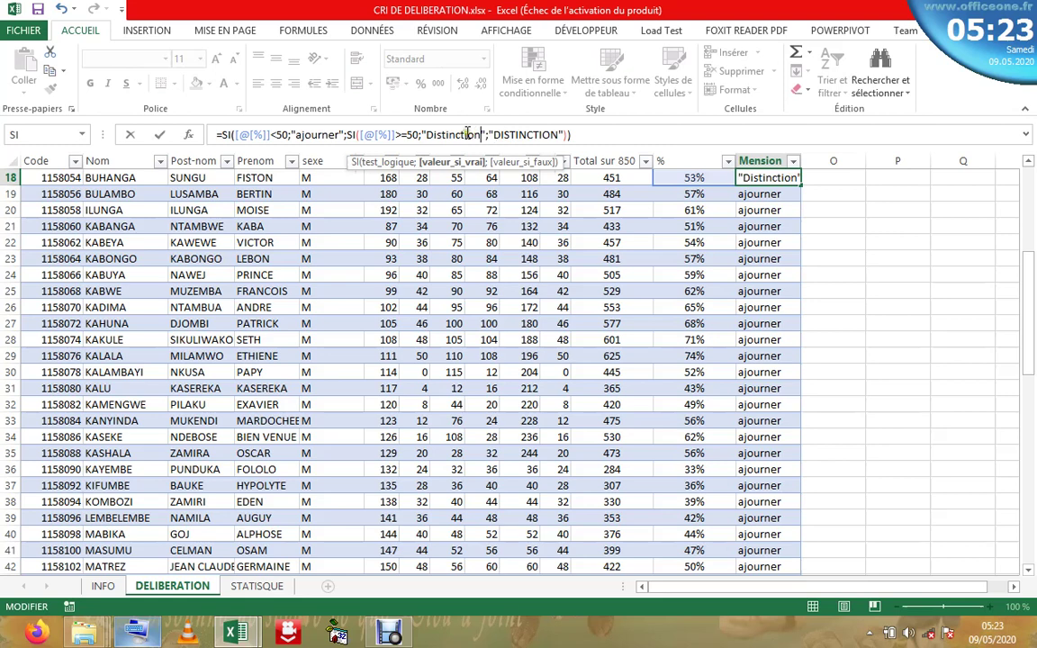
# - Replace the nested false value DISTINCTION with "satisfaction", fixing a typo
pyautogui.click(559, 134)
pyautogui.press('BackSpace')
pyautogui.press('BackSpace')
pyautogui.press('BackSpace')
pyautogui.press('BackSpace')
pyautogui.press('BackSpace')
pyautogui.press('BackSpace')
pyautogui.press('BackSpace')
pyautogui.press('BackSpace')
pyautogui.press('BackSpace')
pyautogui.press('BackSpace')
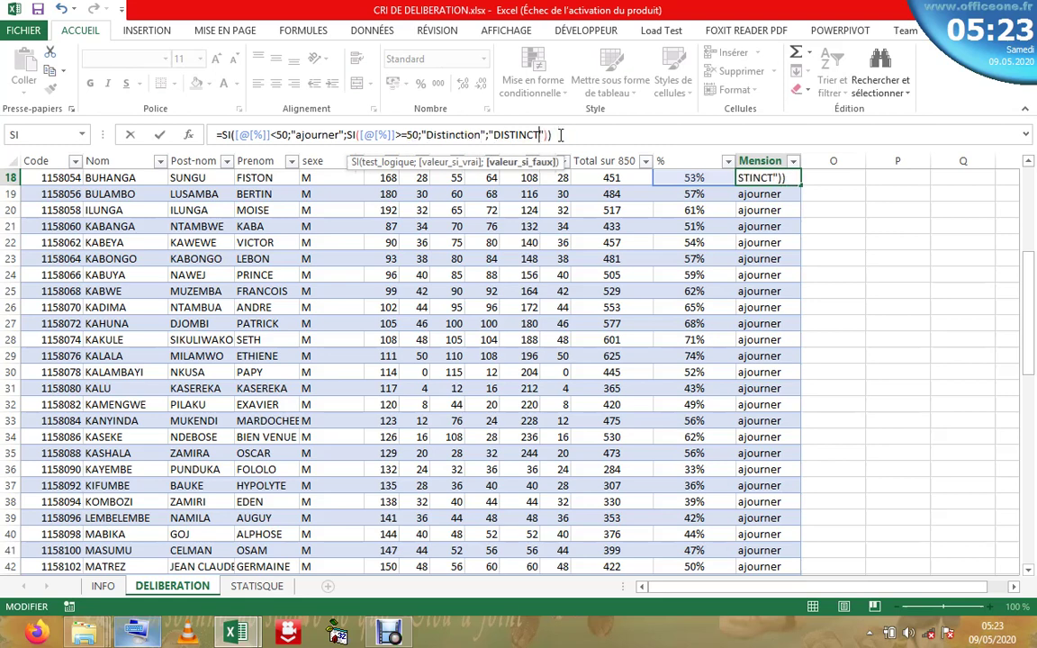
pyautogui.press('BackSpace')
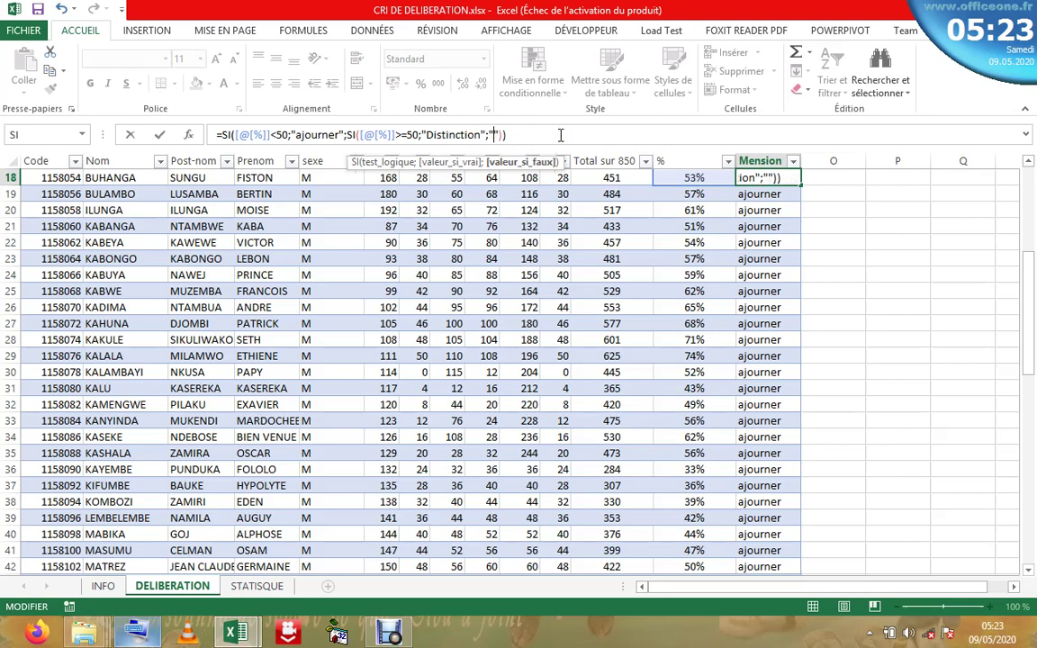
pyautogui.write('satif')
pyautogui.press('BackSpace')
pyautogui.write('sfaction')
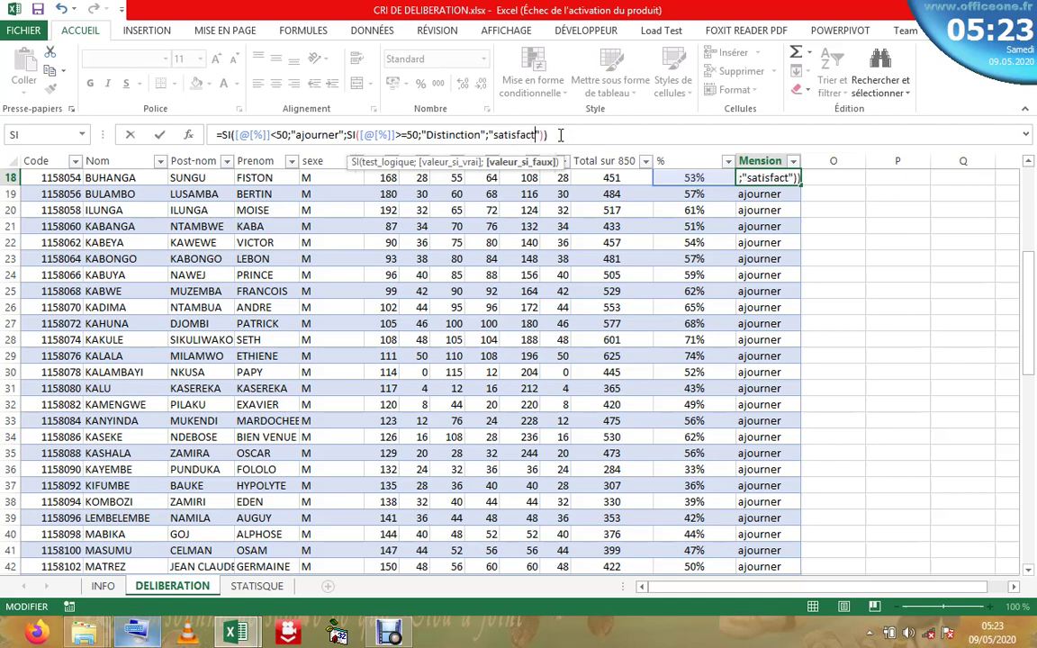
# - Change the nested threshold from 50 to 70 and confirm the formula
pyautogui.click(417, 135)
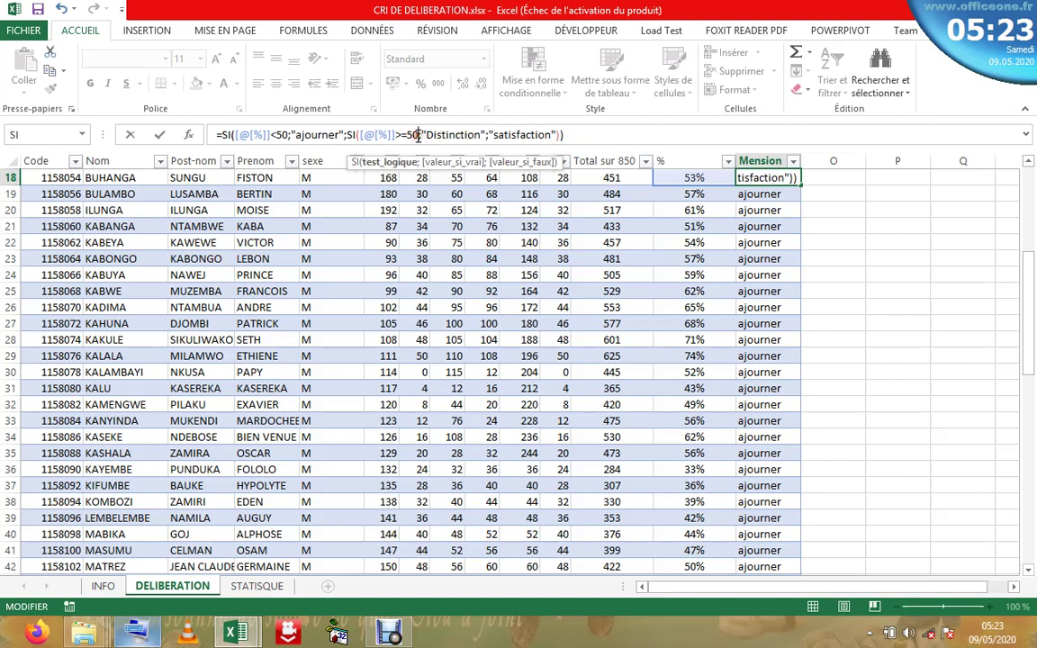
pyautogui.press('BackSpace')
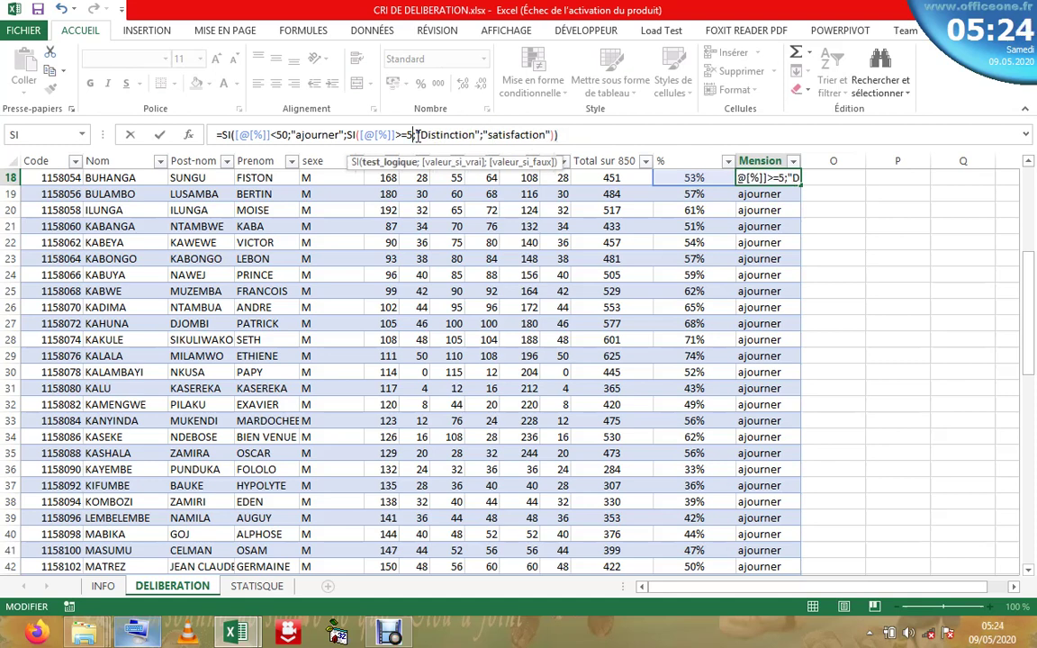
pyautogui.write('70')
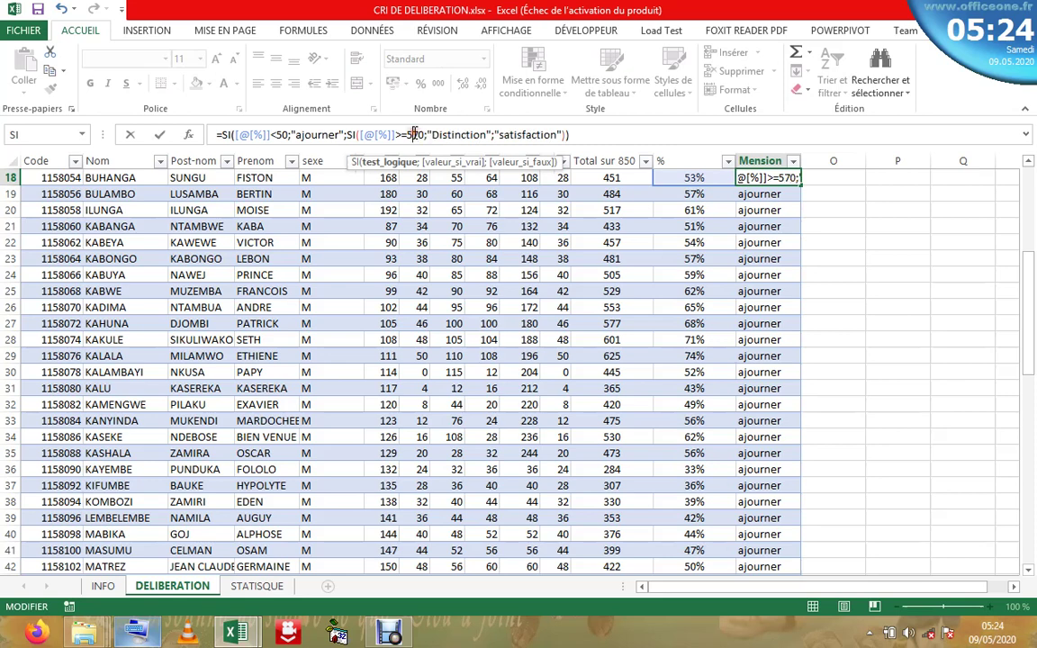
pyautogui.press('BackSpace')
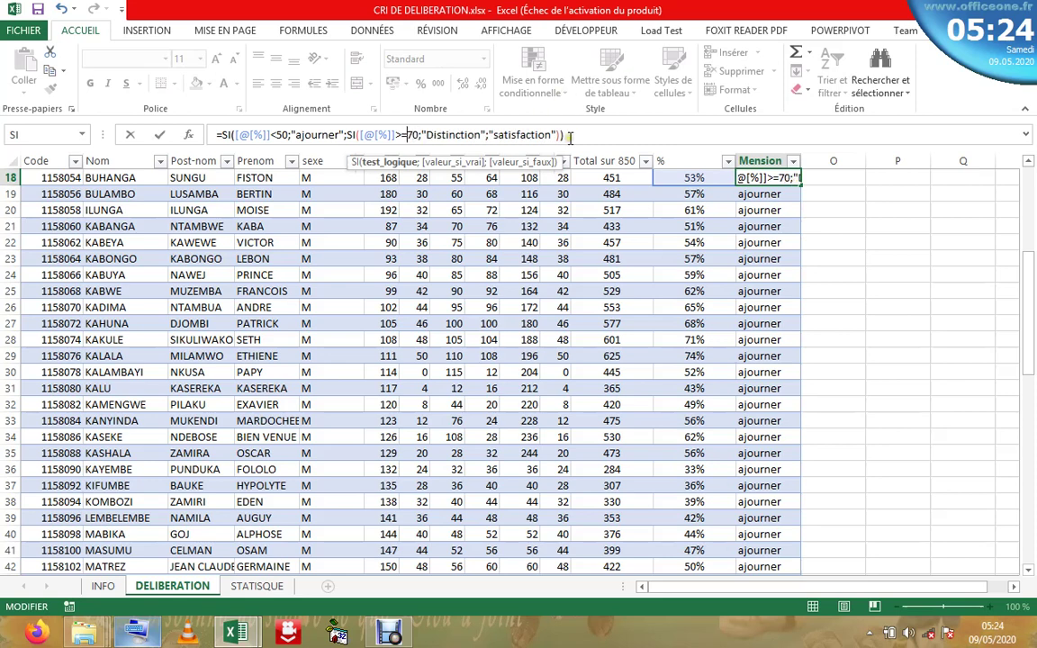
pyautogui.click(567, 135)
pyautogui.press('Return')
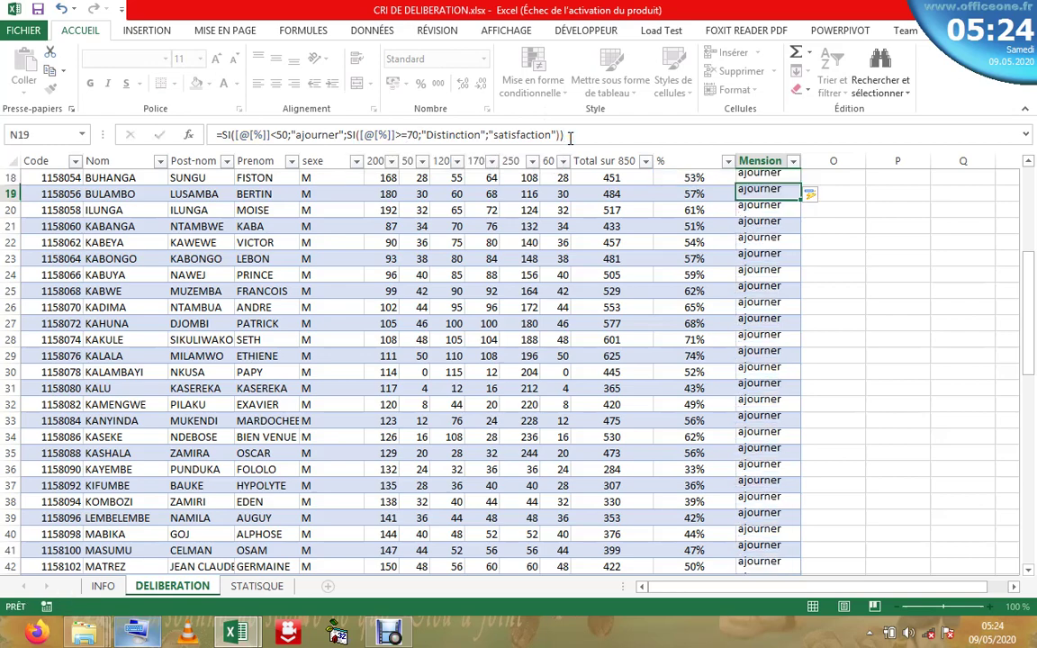
pyautogui.moveTo(1033, 301); pyautogui.dragTo(1032, 207)
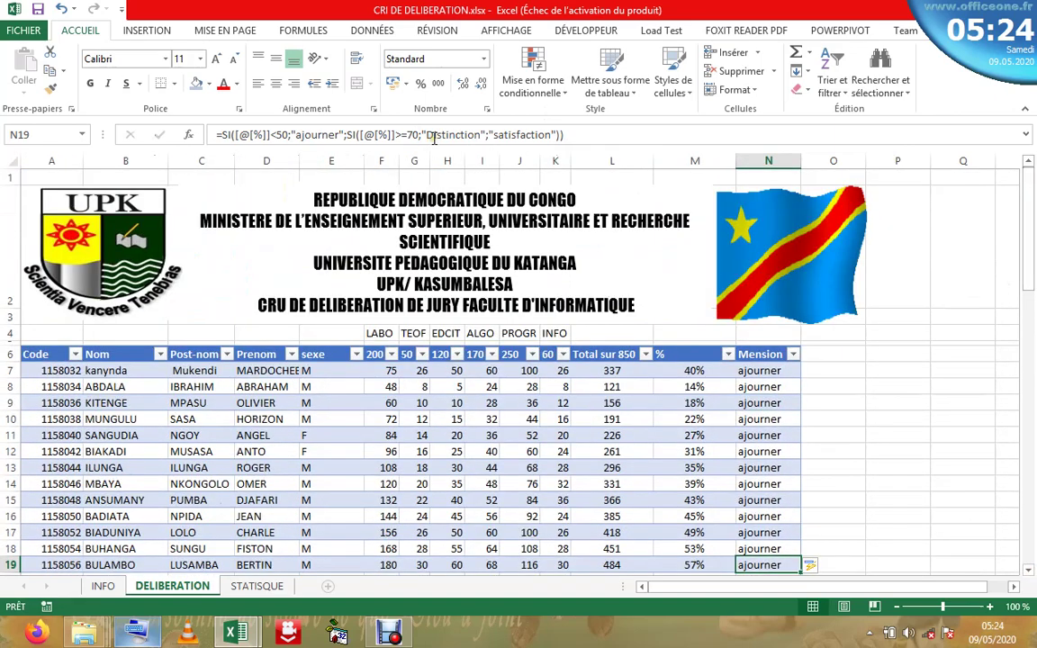
pyautogui.click(433, 137)
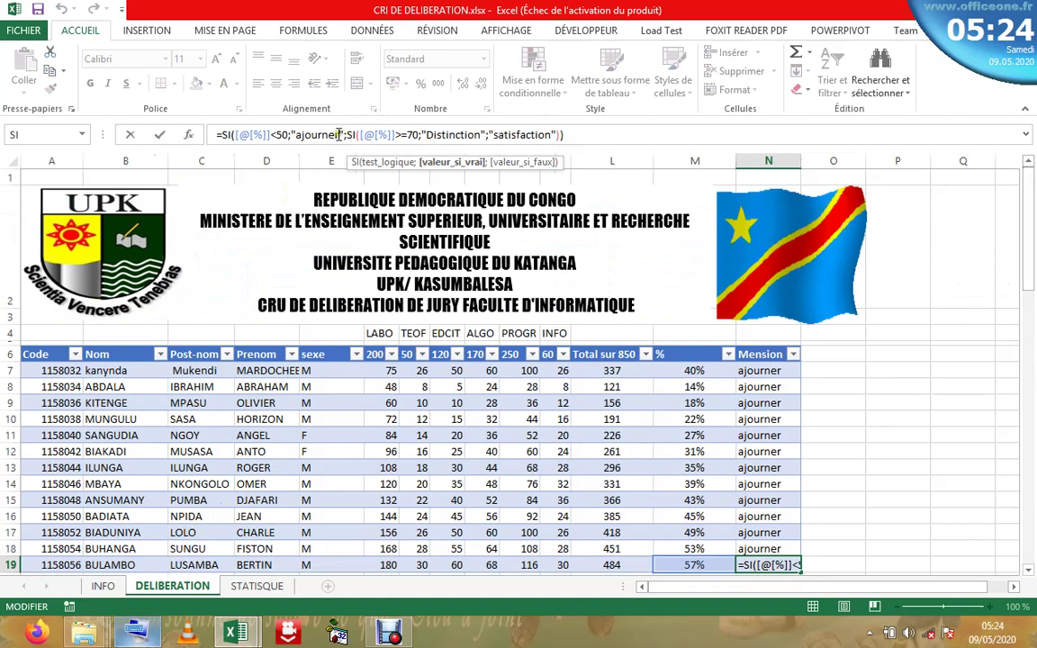
pyautogui.click(236, 135)
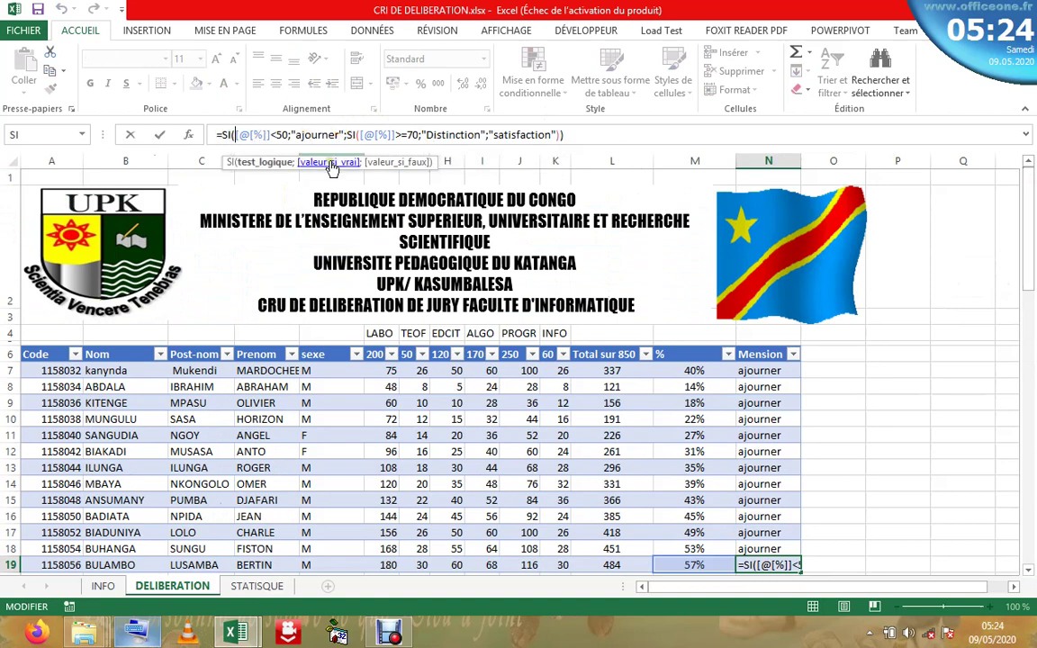
pyautogui.click(332, 164)
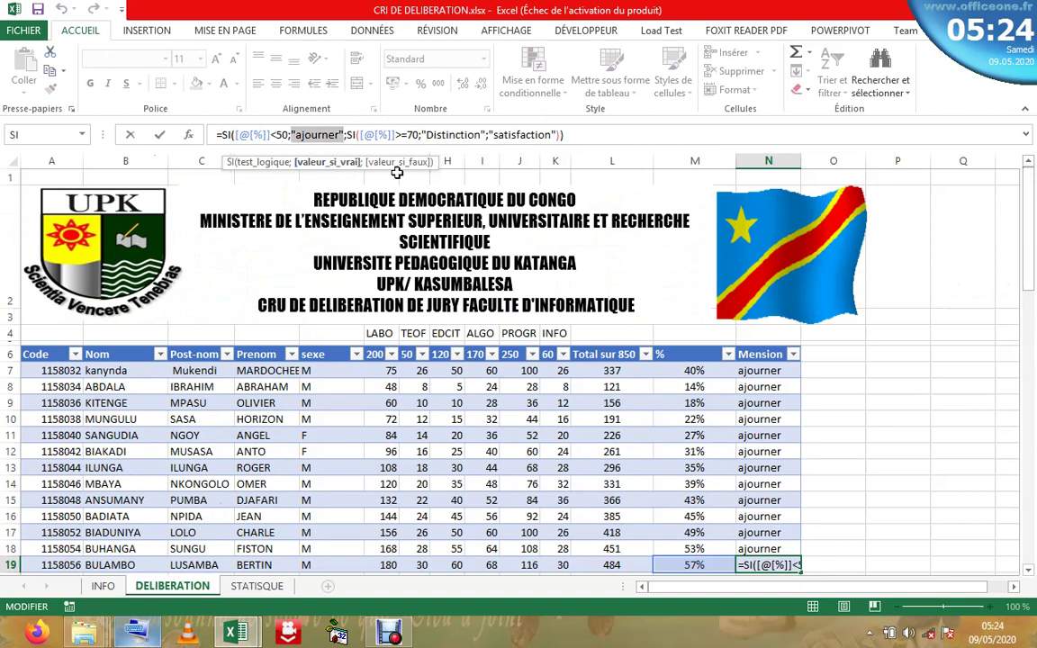
pyautogui.click(398, 163)
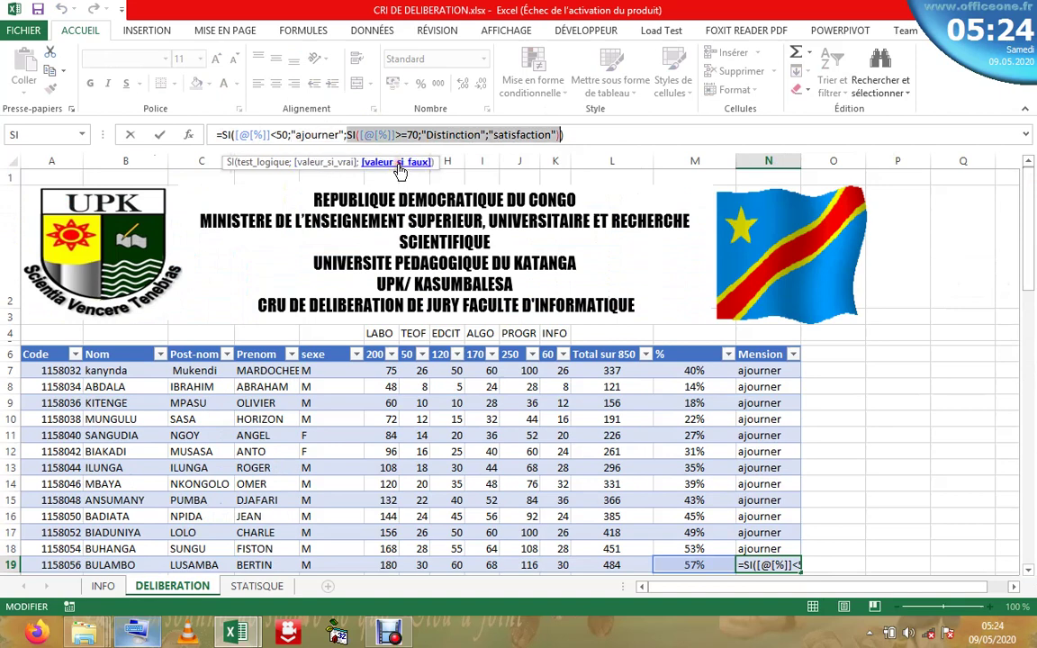
pyautogui.click(363, 135)
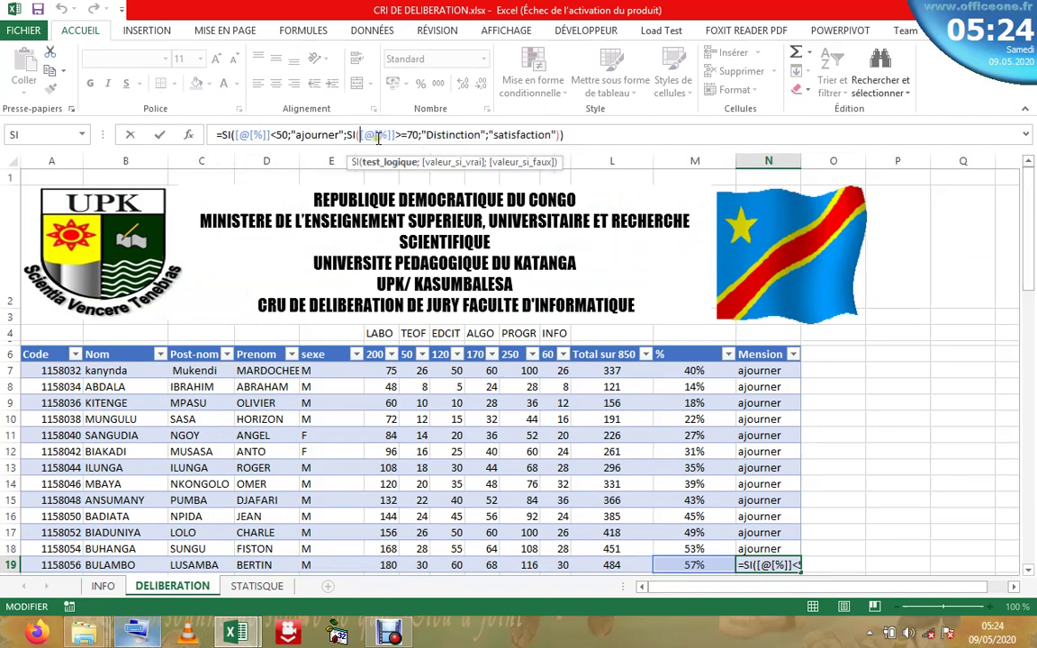
pyautogui.click(391, 164)
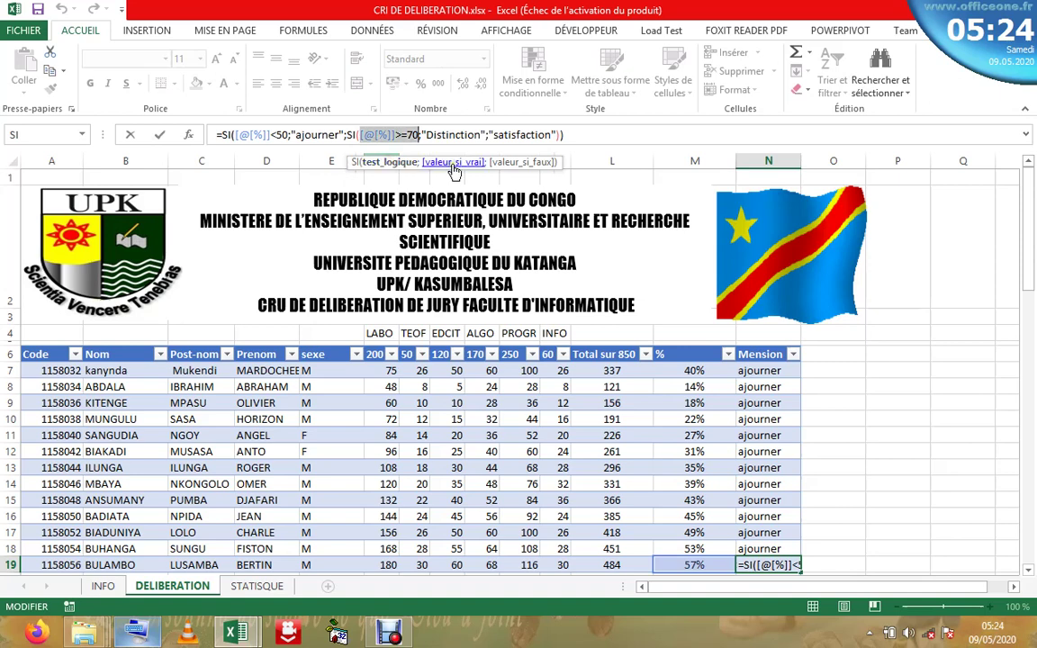
pyautogui.click(453, 164)
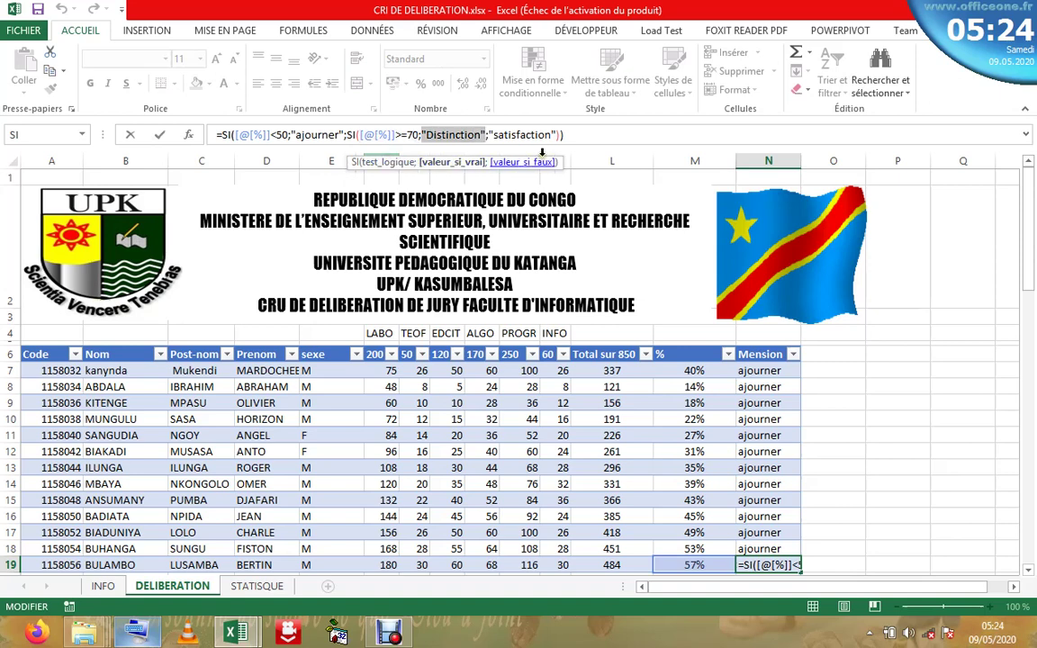
pyautogui.click(535, 164)
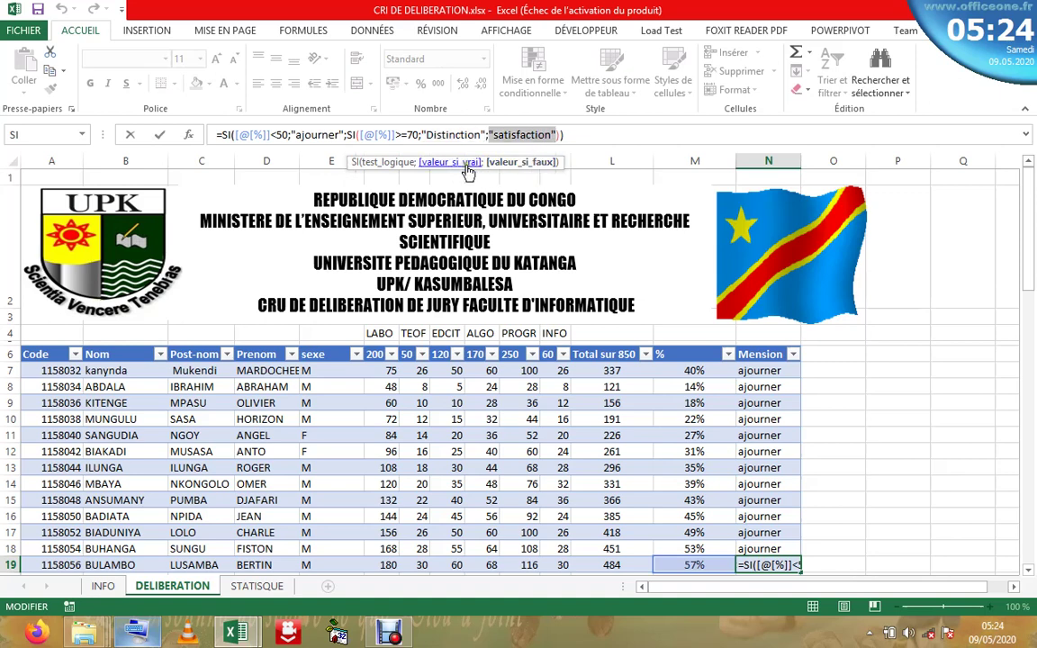
pyautogui.click(423, 164)
pyautogui.click(402, 167)
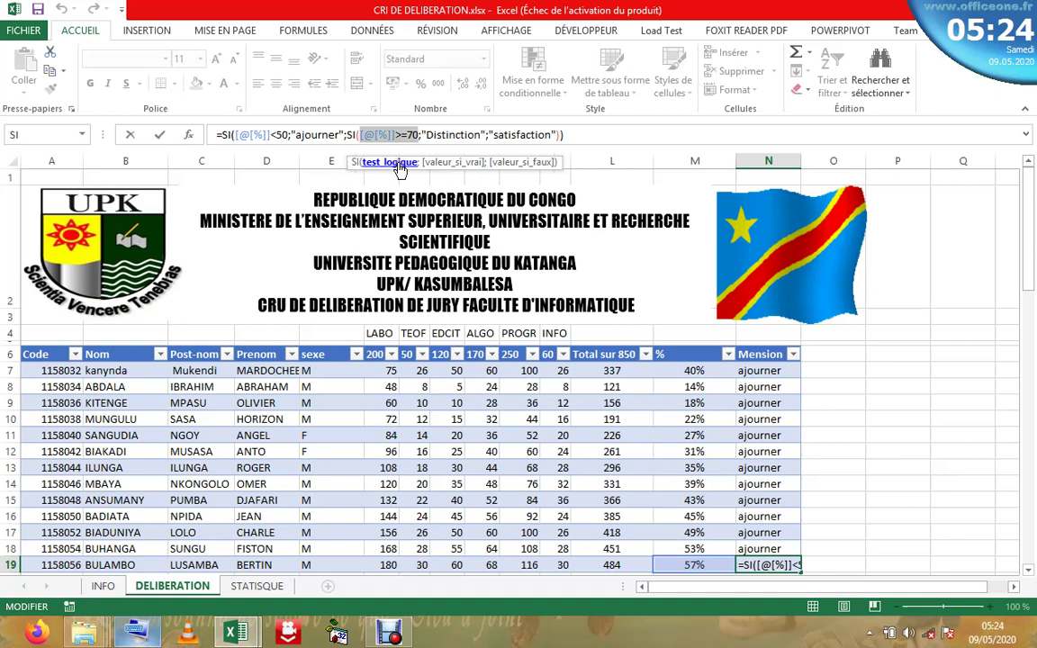
pyautogui.click(454, 164)
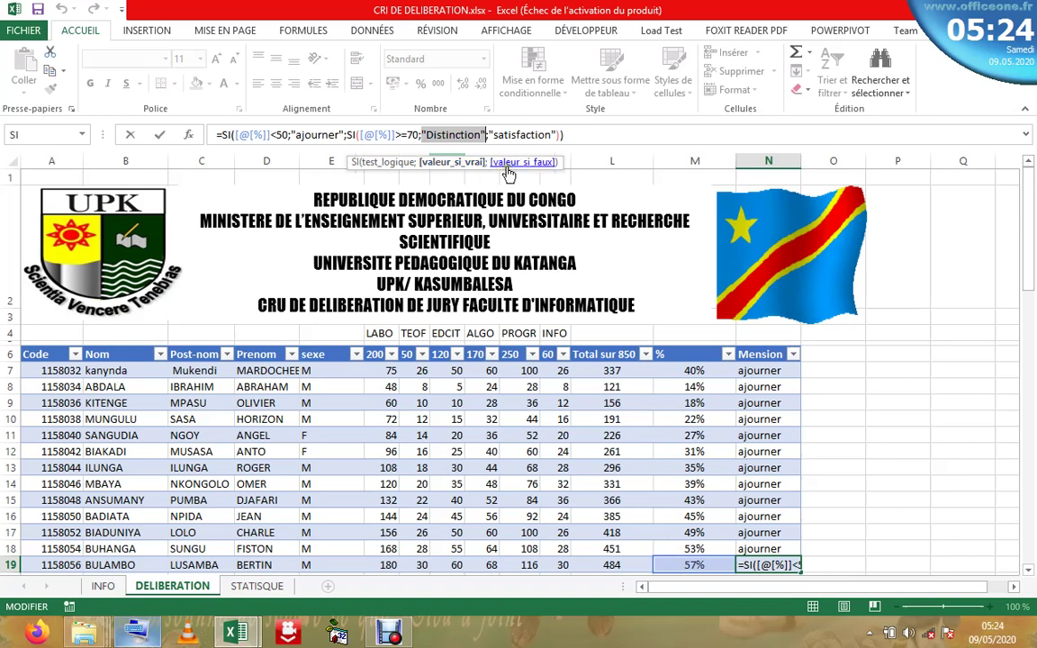
pyautogui.click(504, 165)
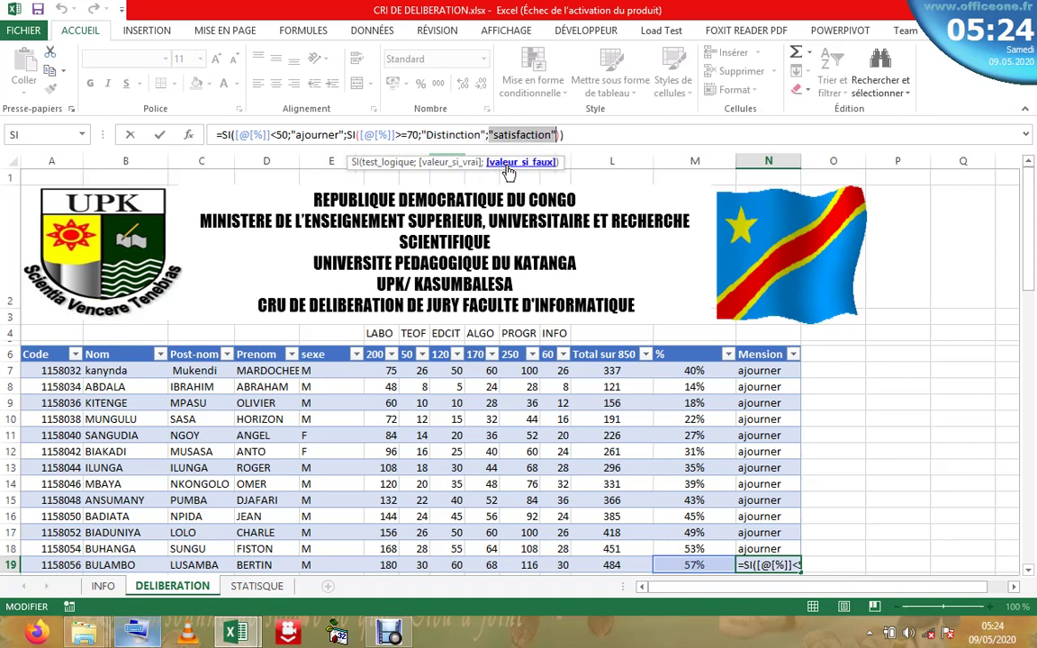
pyautogui.click(376, 163)
pyautogui.click(323, 136)
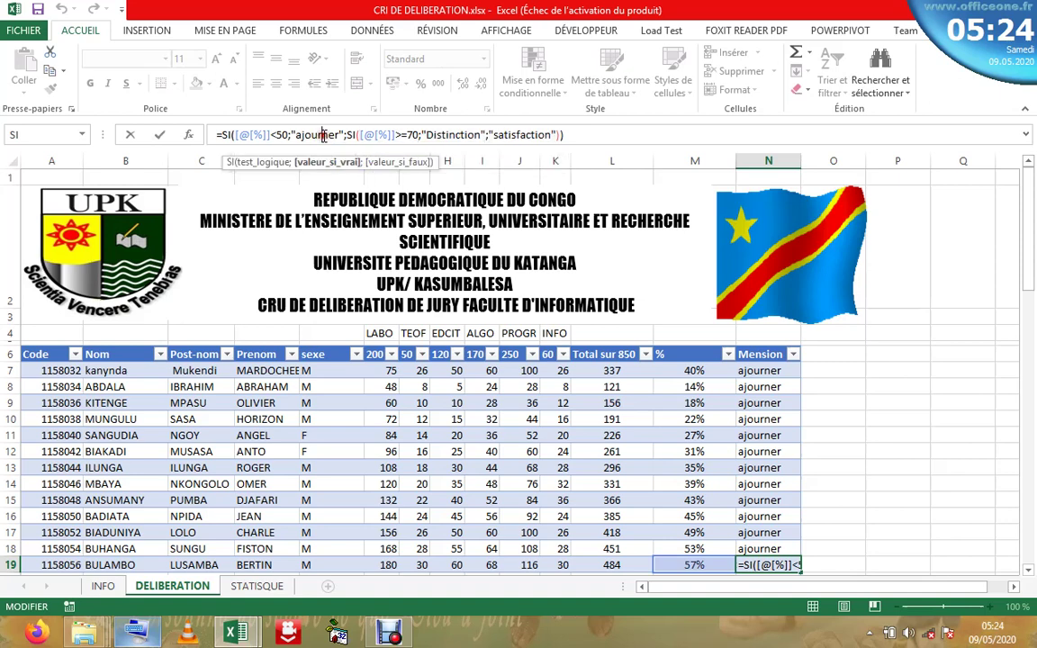
pyautogui.click(268, 166)
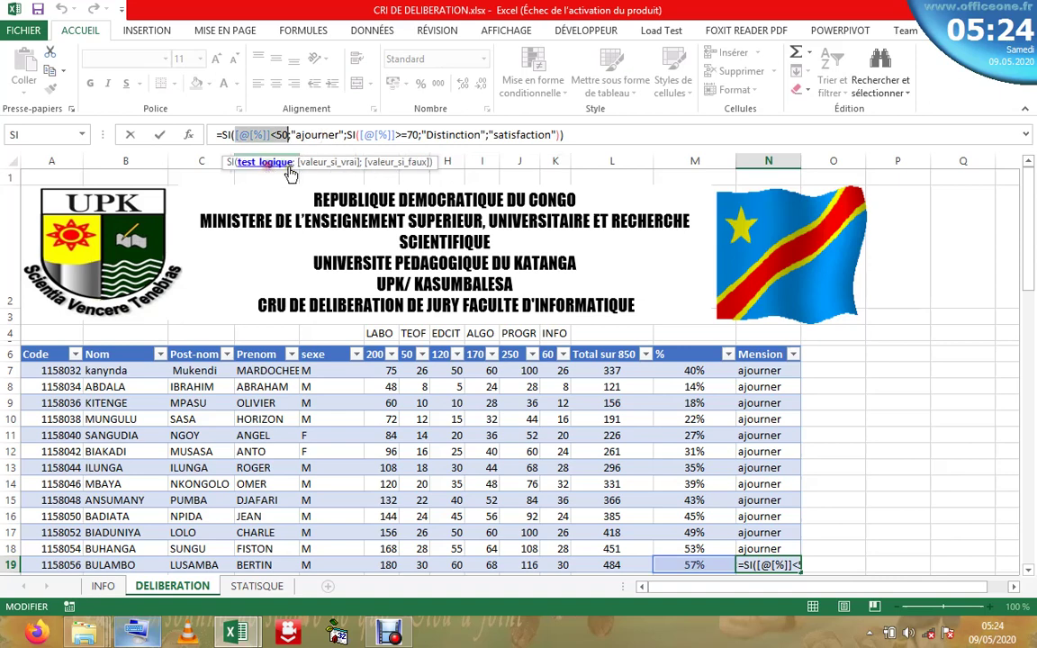
pyautogui.click(321, 163)
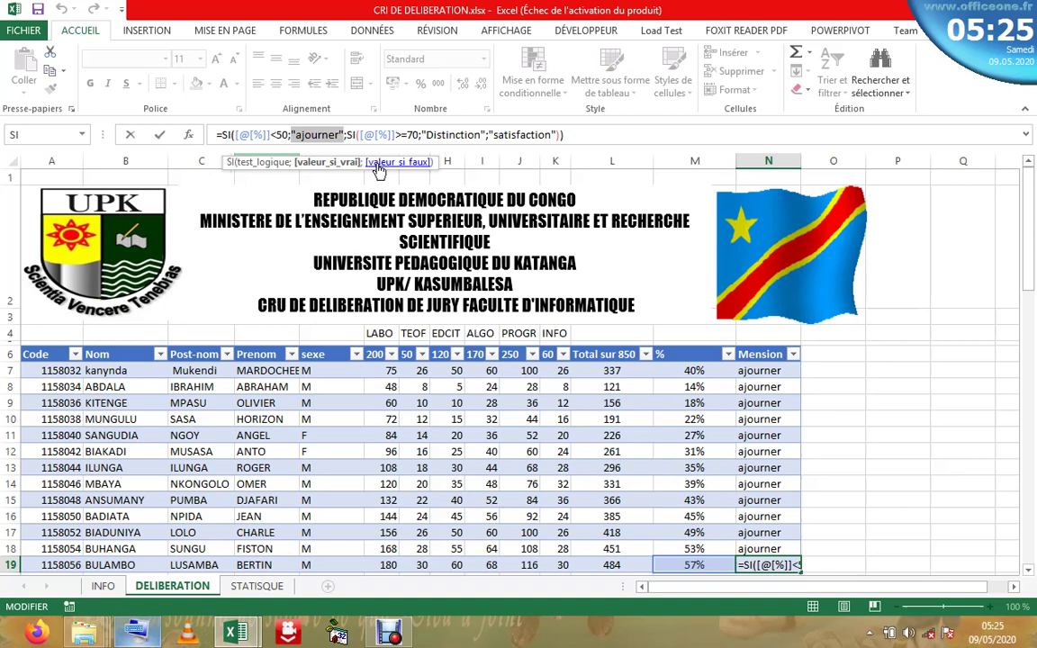
pyautogui.click(379, 164)
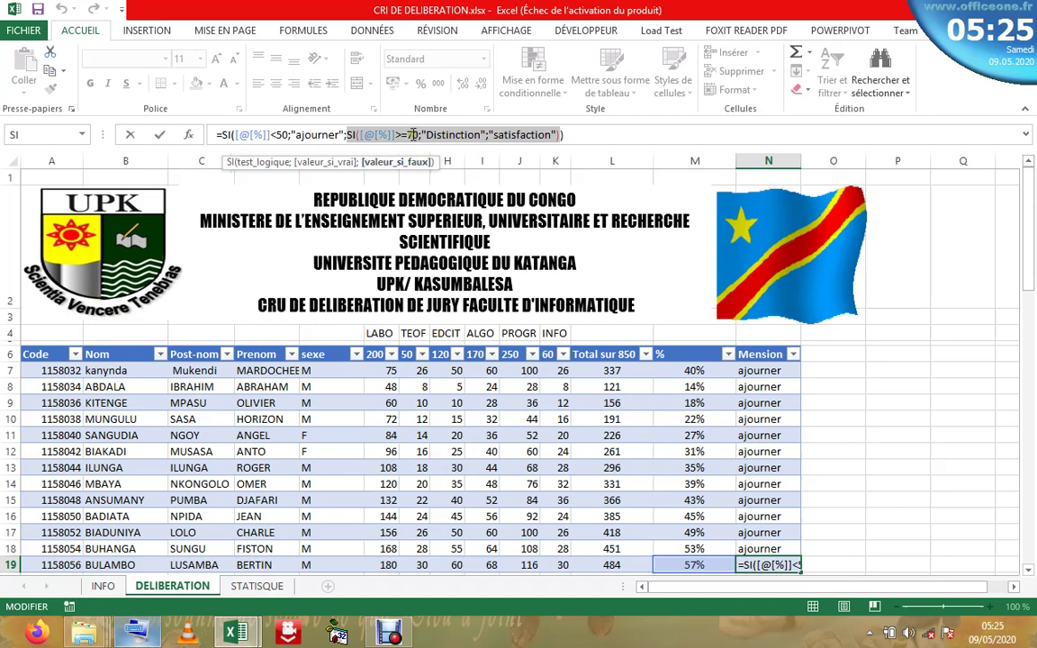
pyautogui.click(342, 163)
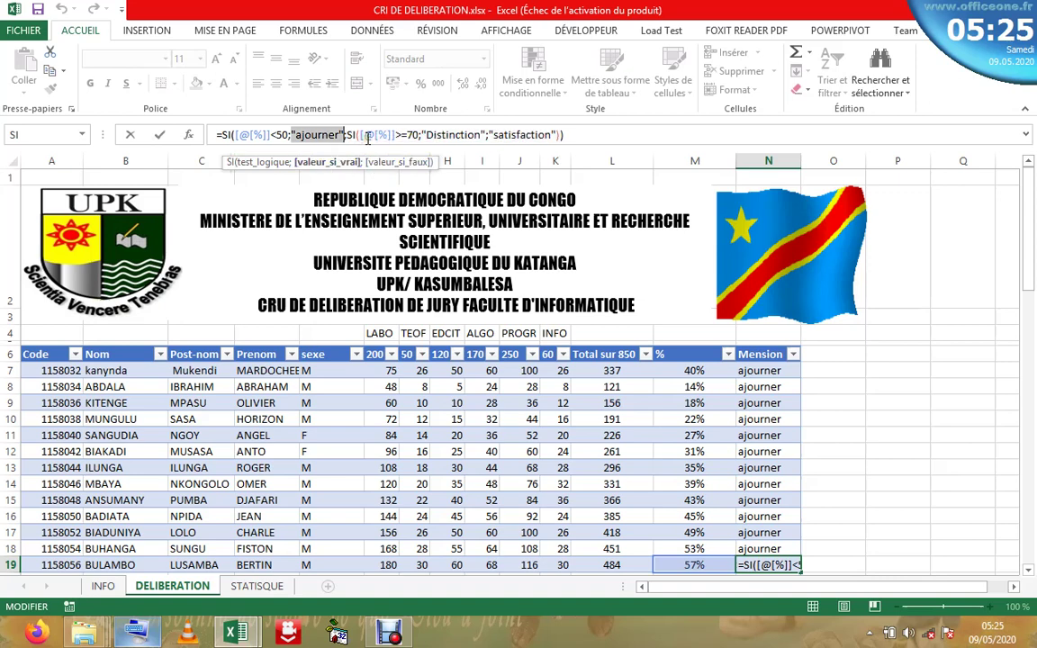
pyautogui.press('End')
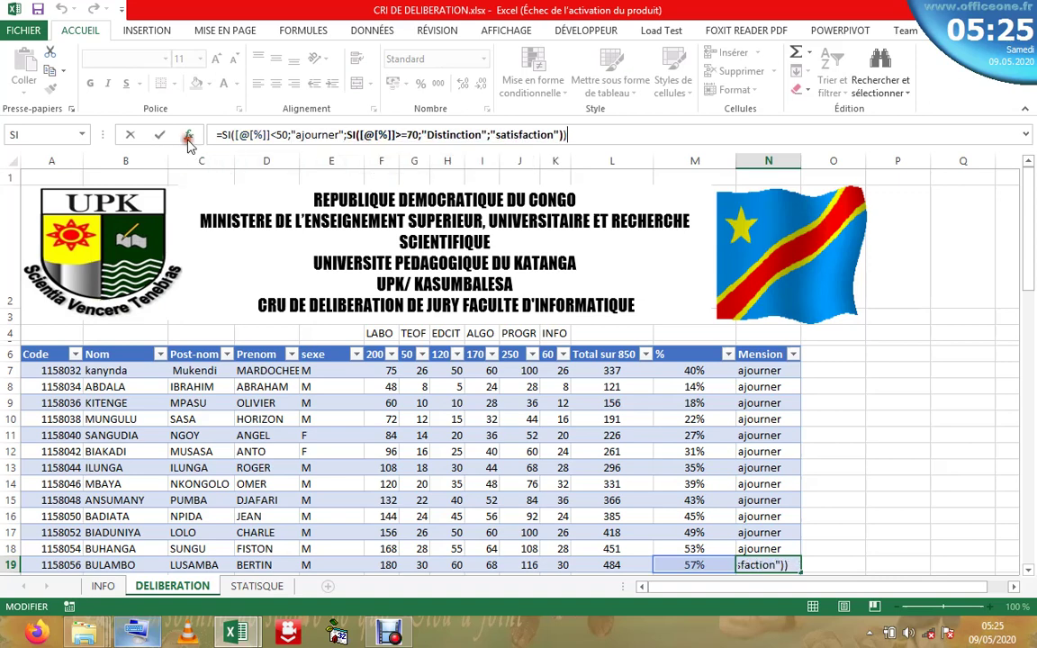
pyautogui.click(188, 135)
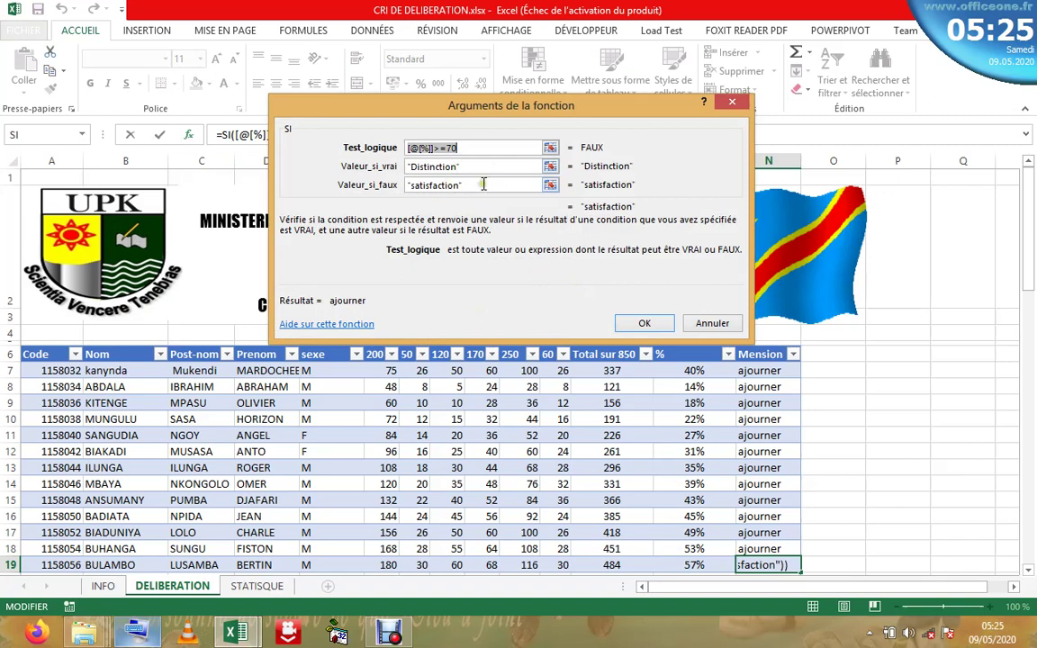
pyautogui.click(484, 184)
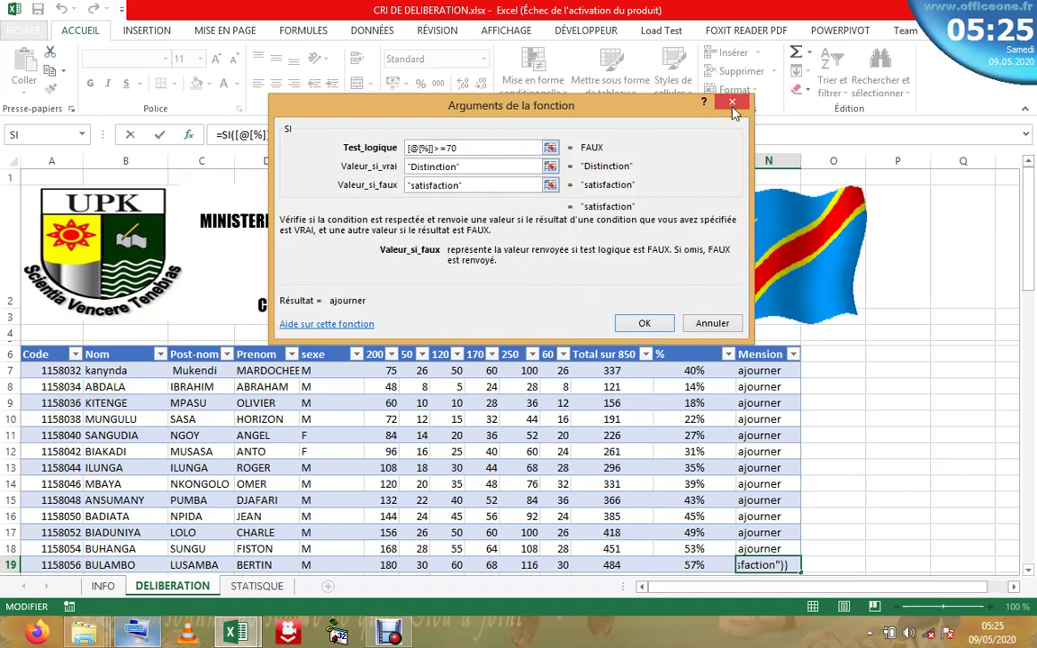
pyautogui.click(715, 324)
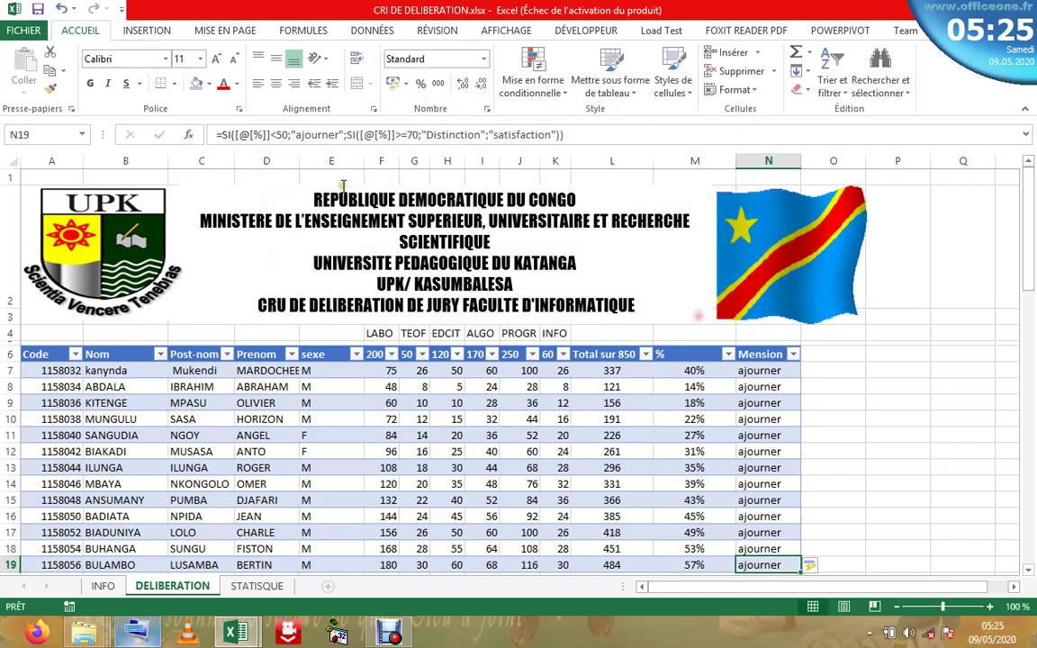
pyautogui.click(238, 136)
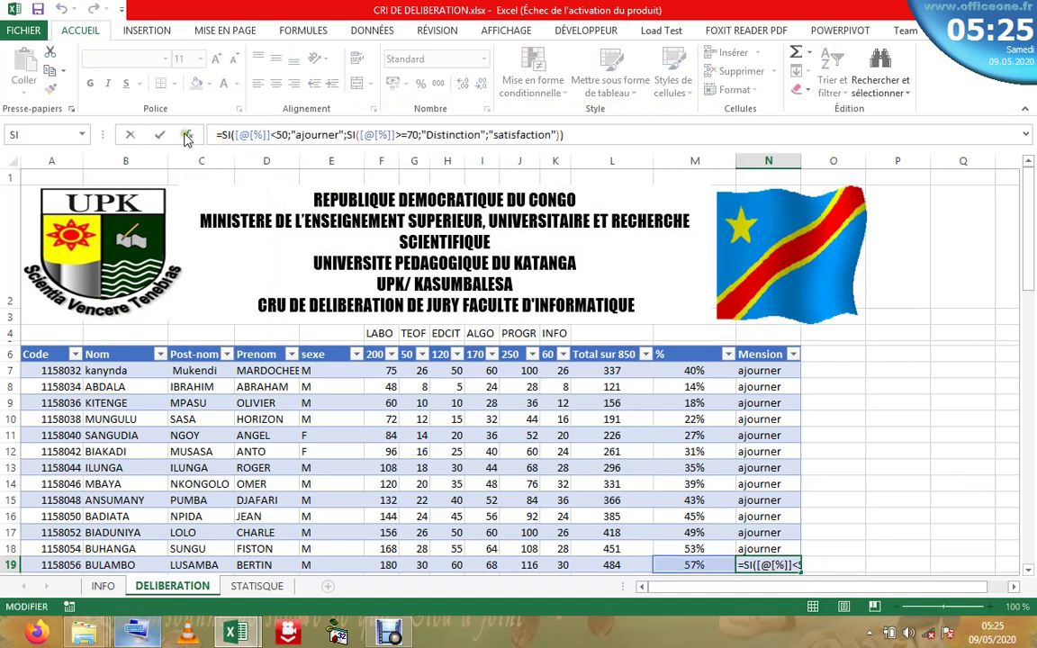
pyautogui.click(187, 135)
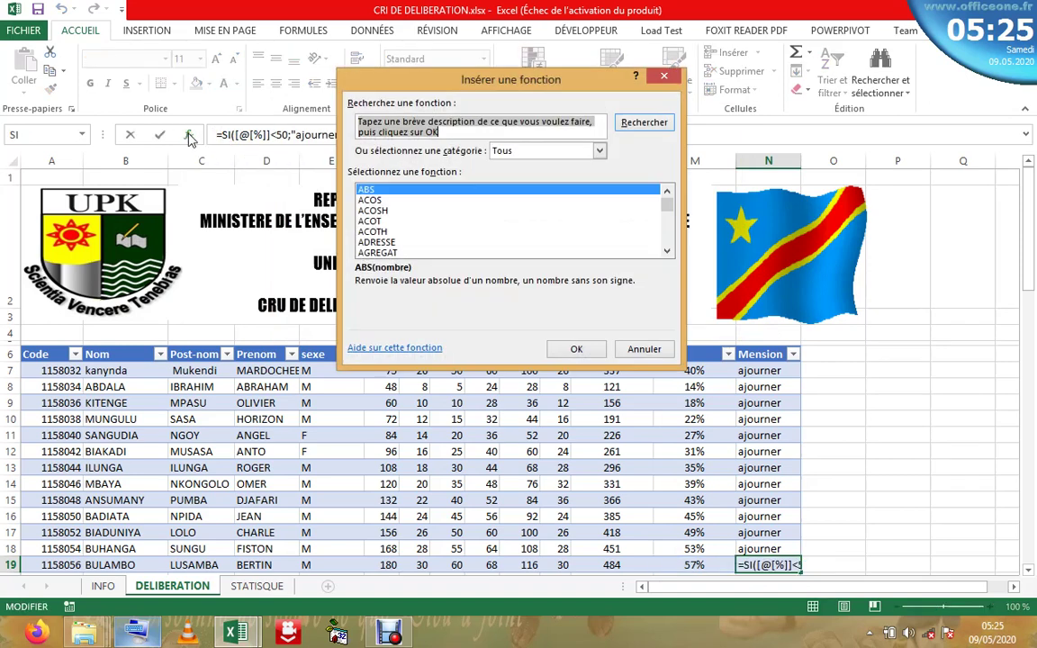
pyautogui.click(663, 75)
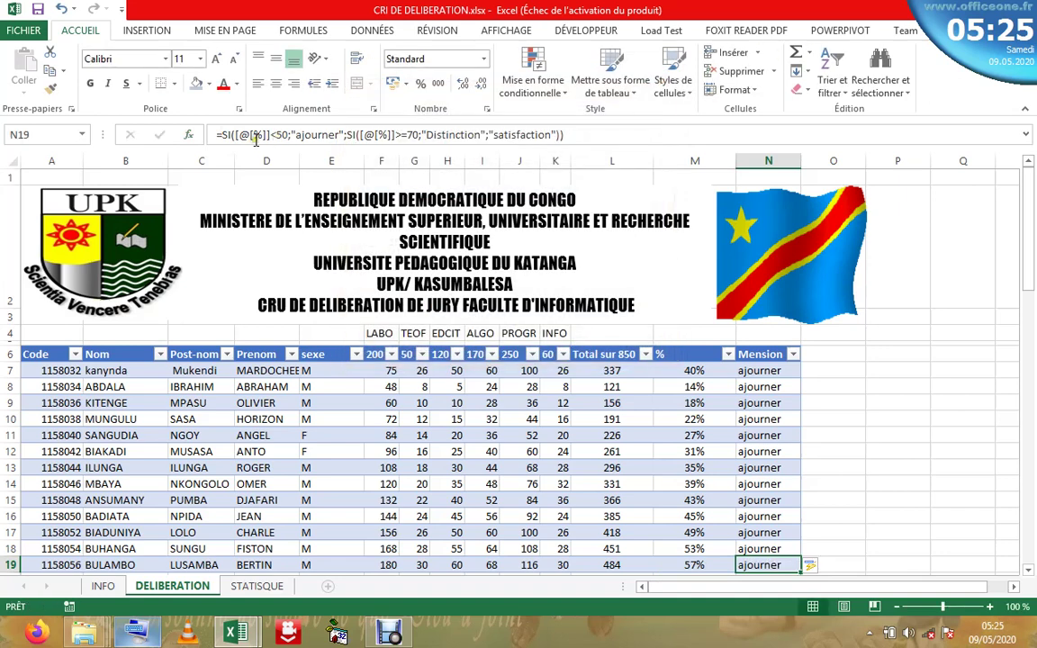
pyautogui.click(255, 136)
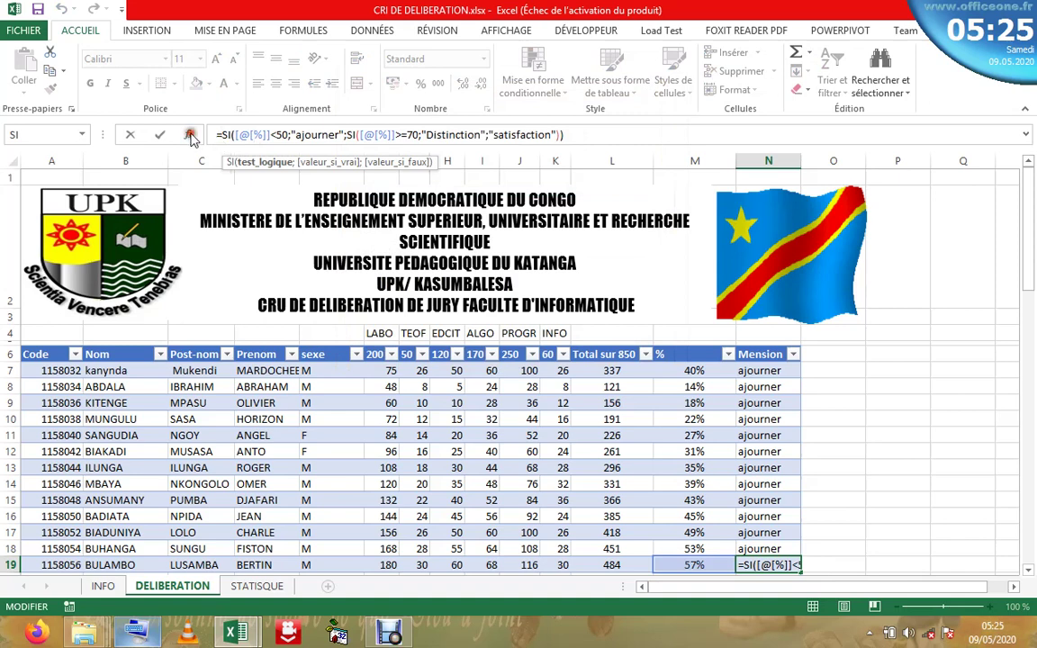
pyautogui.click(190, 136)
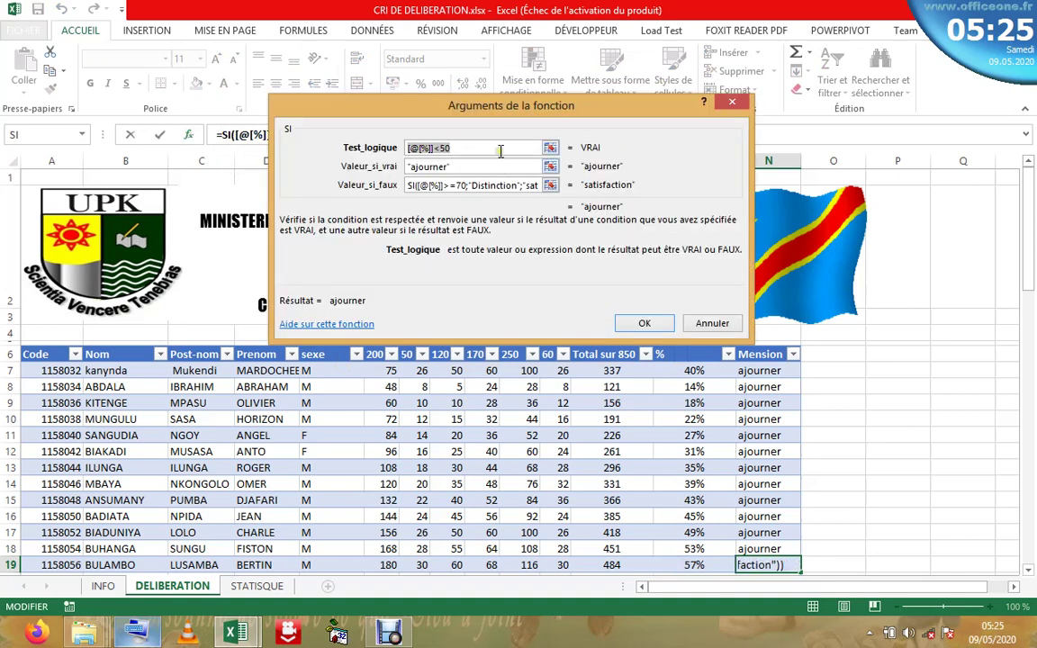
pyautogui.click(501, 149)
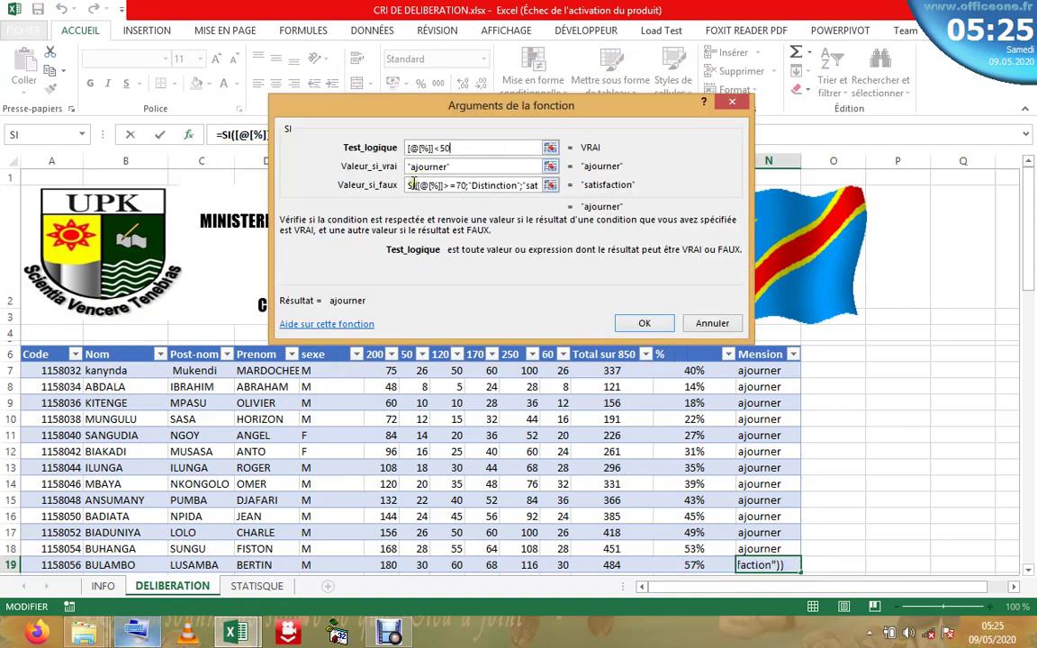
pyautogui.click(471, 166)
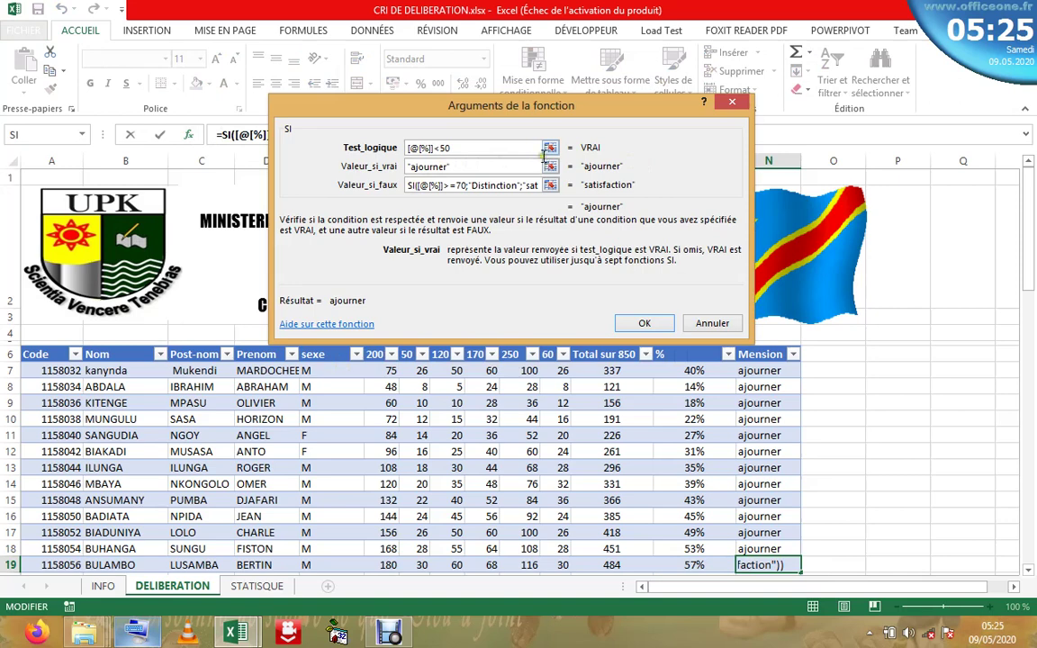
pyautogui.click(501, 186)
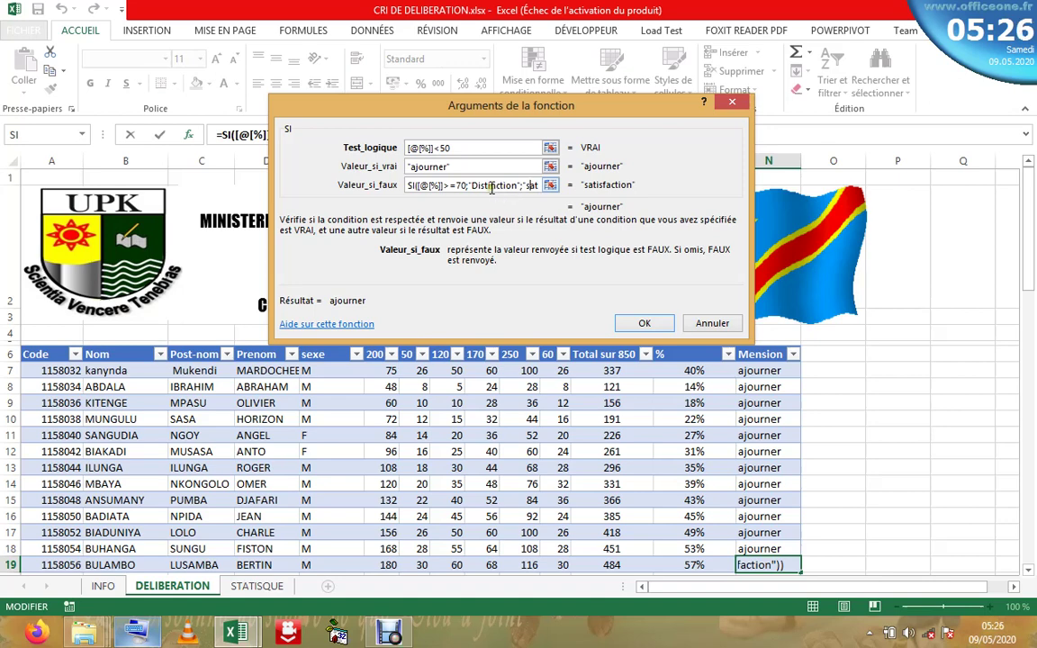
pyautogui.click(646, 322)
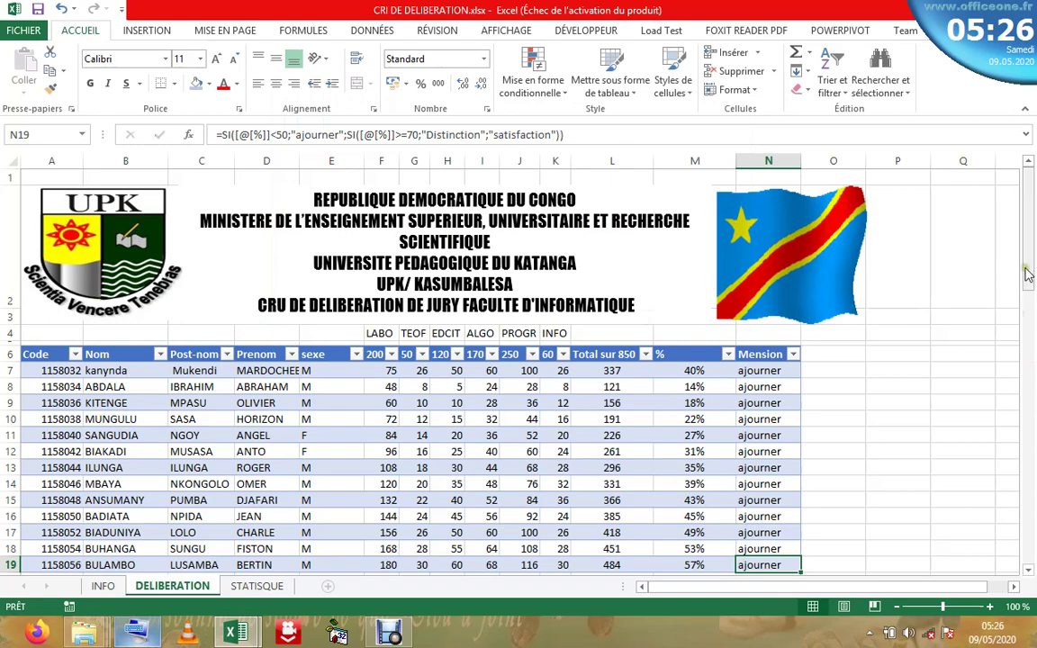
pyautogui.moveTo(1027, 275); pyautogui.dragTo(1028, 180)
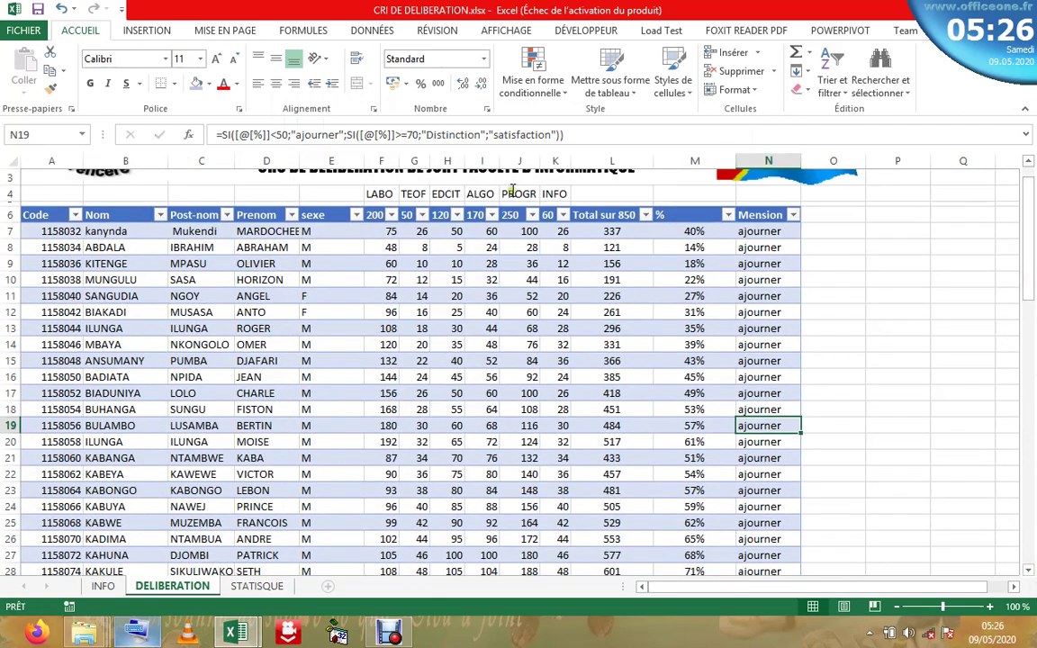
# - In N19, change the nested test from >=70 to =70 and confirm
pyautogui.click(403, 134)
pyautogui.press('BackSpace')
pyautogui.write('=')
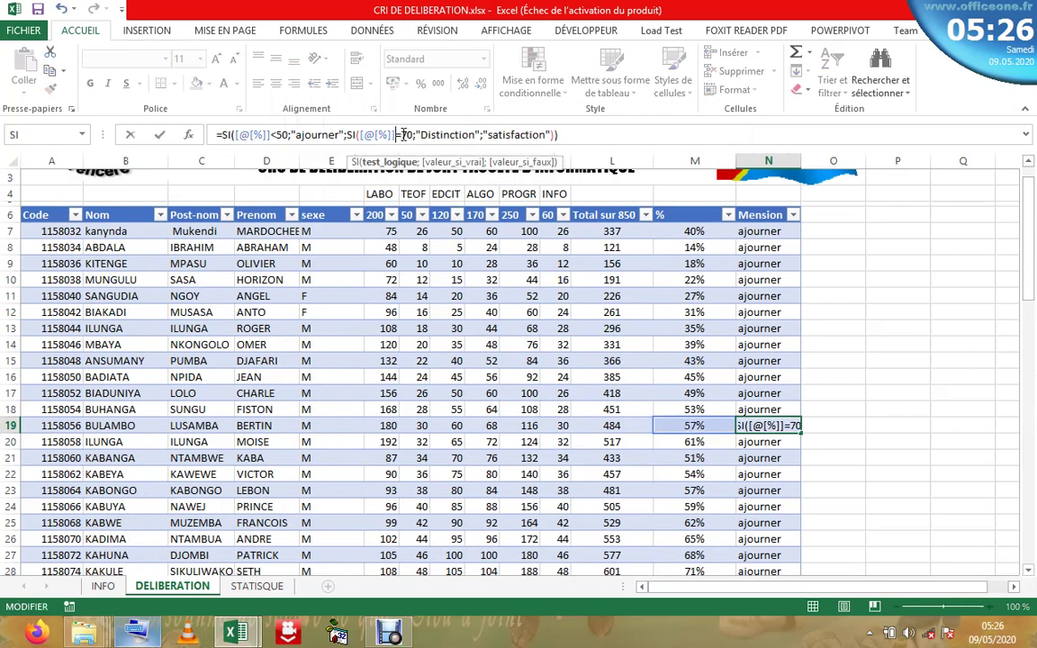
pyautogui.press('Return')
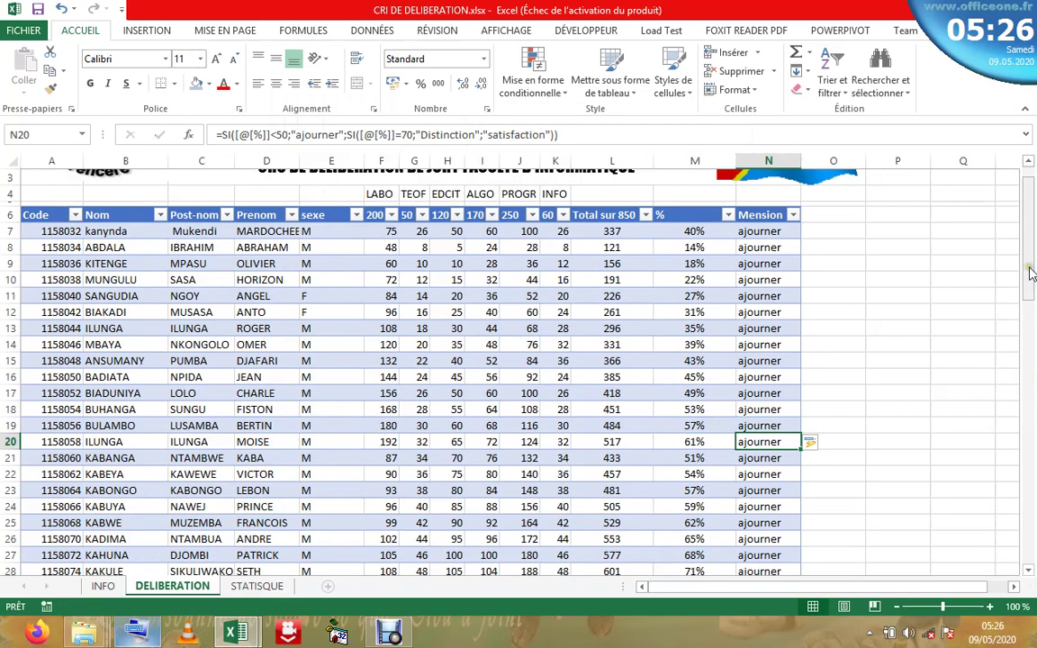
# - Recommit N7's formula unchanged, then edit N8's formula at the nested satisfaction argument
pyautogui.moveTo(1031, 272); pyautogui.dragTo(1030, 206)
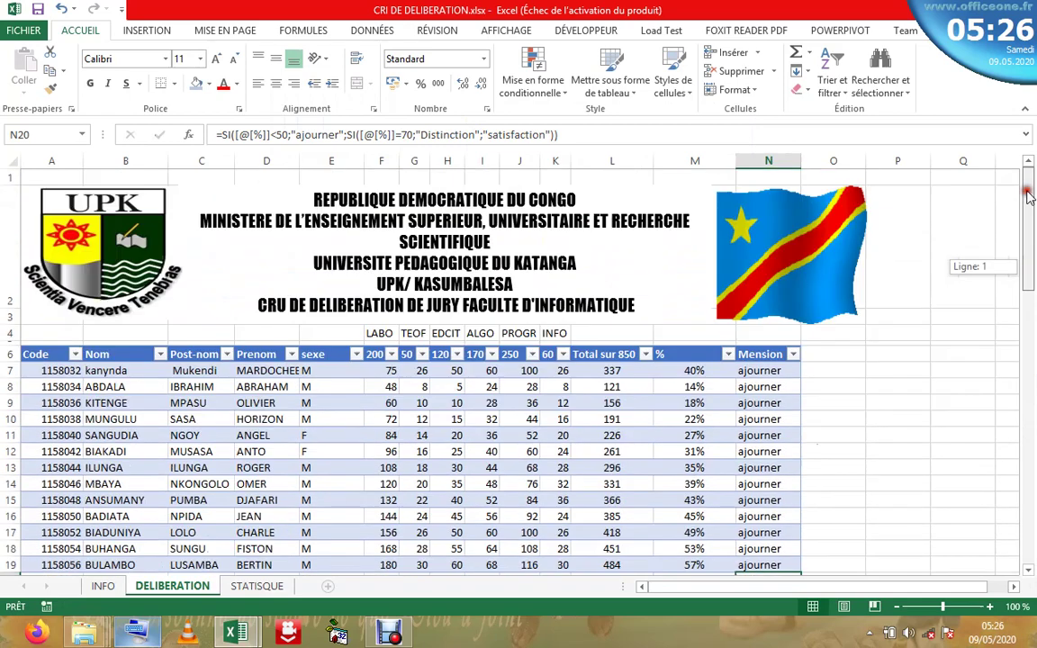
pyautogui.click(761, 369)
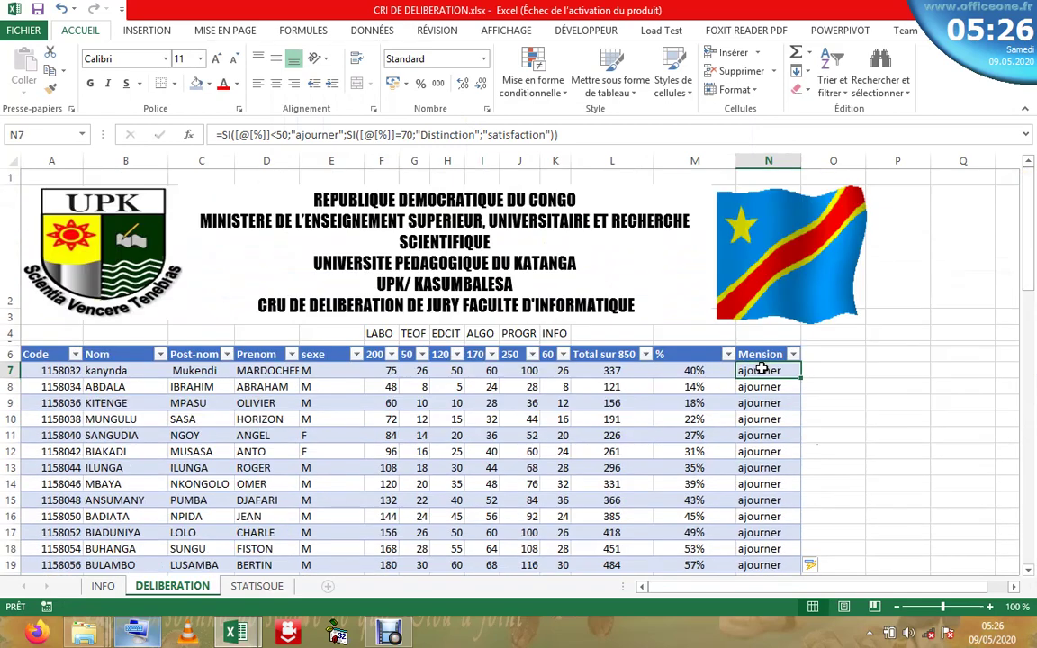
pyautogui.click(402, 134)
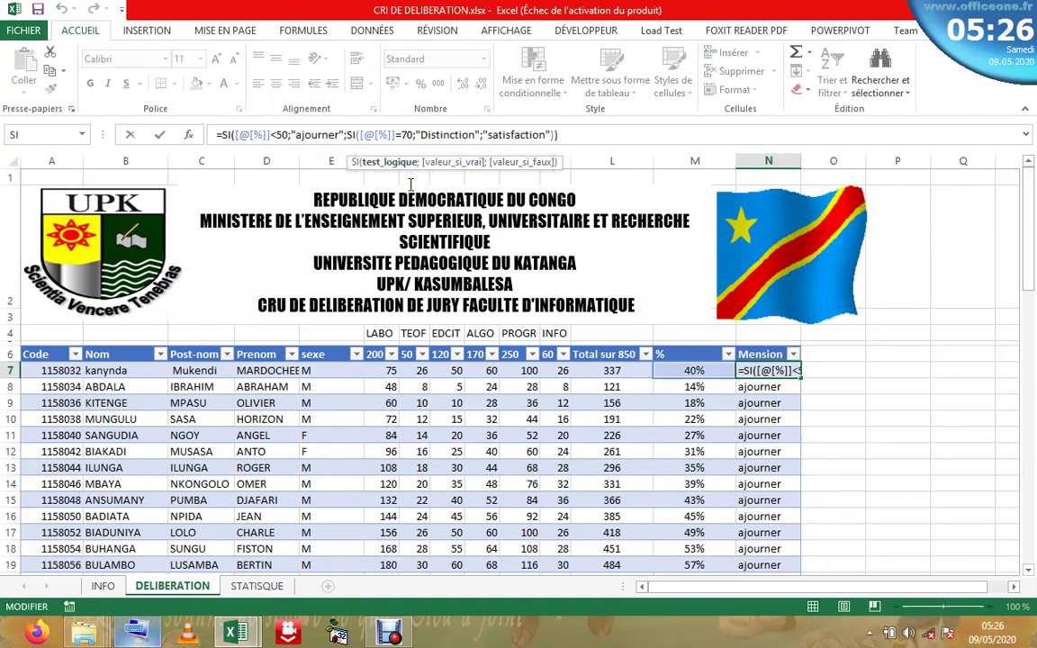
pyautogui.press('Return')
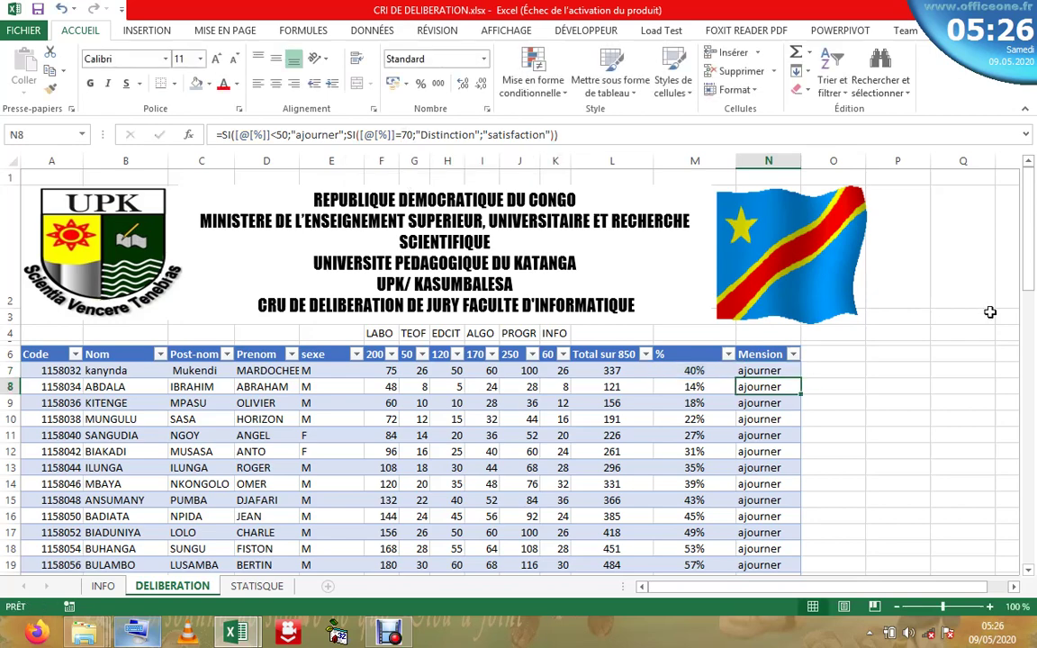
pyautogui.moveTo(1028, 270); pyautogui.dragTo(286, 135)
pyautogui.click(287, 135)
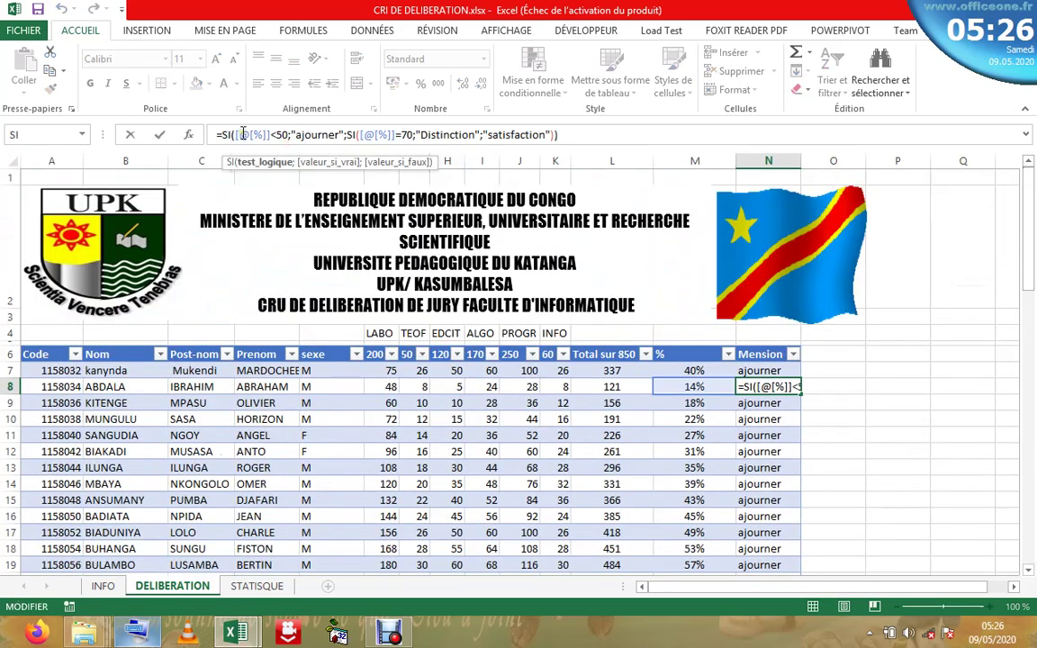
pyautogui.click(482, 126)
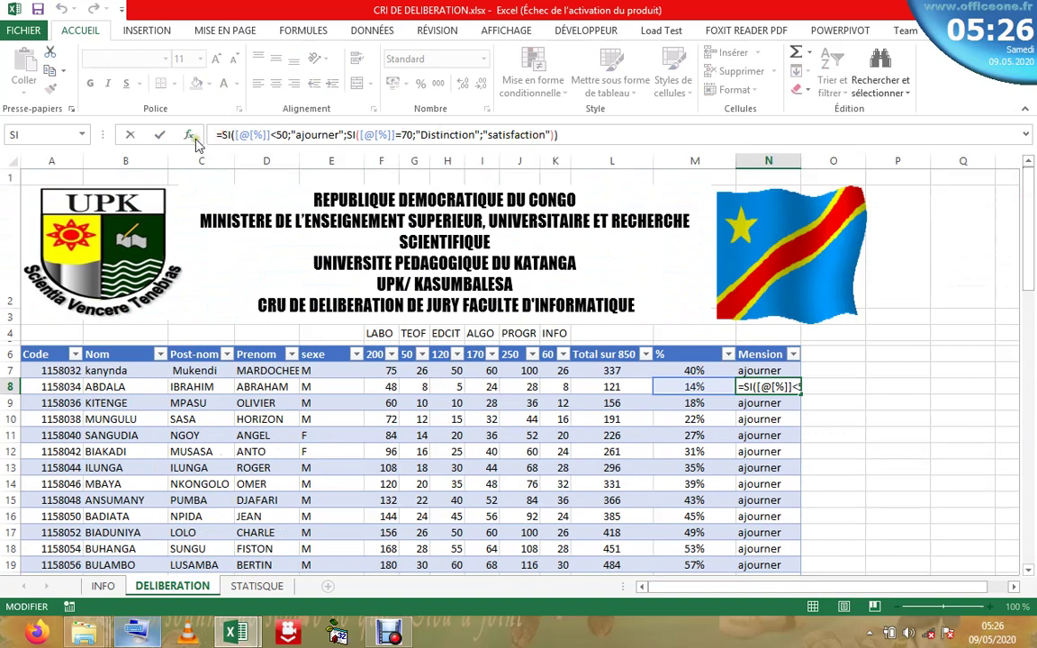
# - In N8's SI Arguments, replace the nested SI false value with "SATISFACTION" and confirm
pyautogui.click(188, 134)
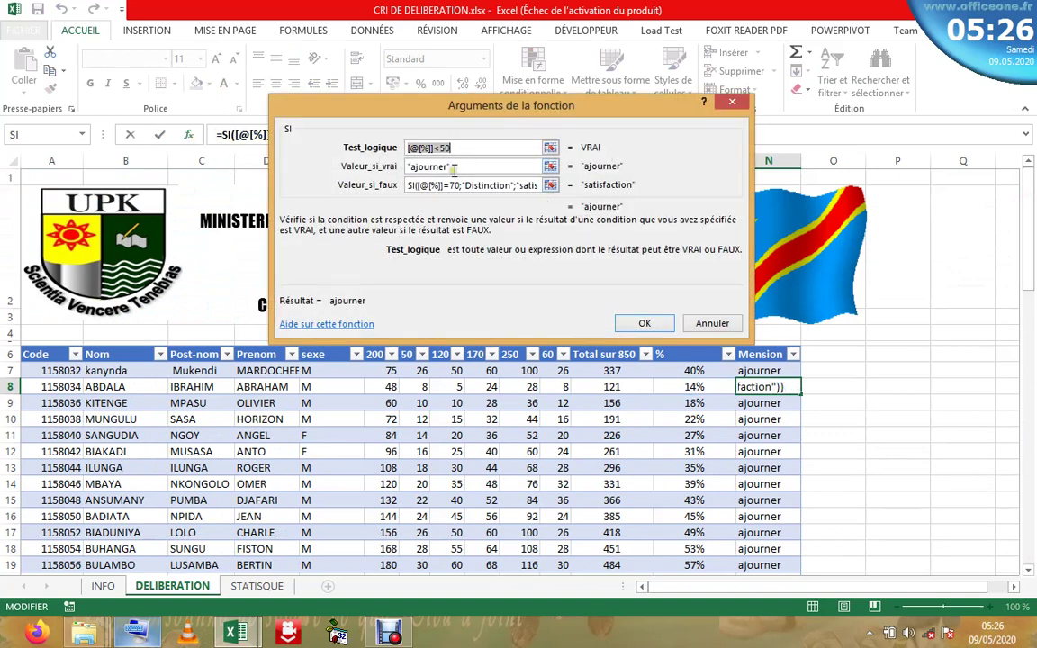
pyautogui.click(421, 168)
pyautogui.click(537, 184)
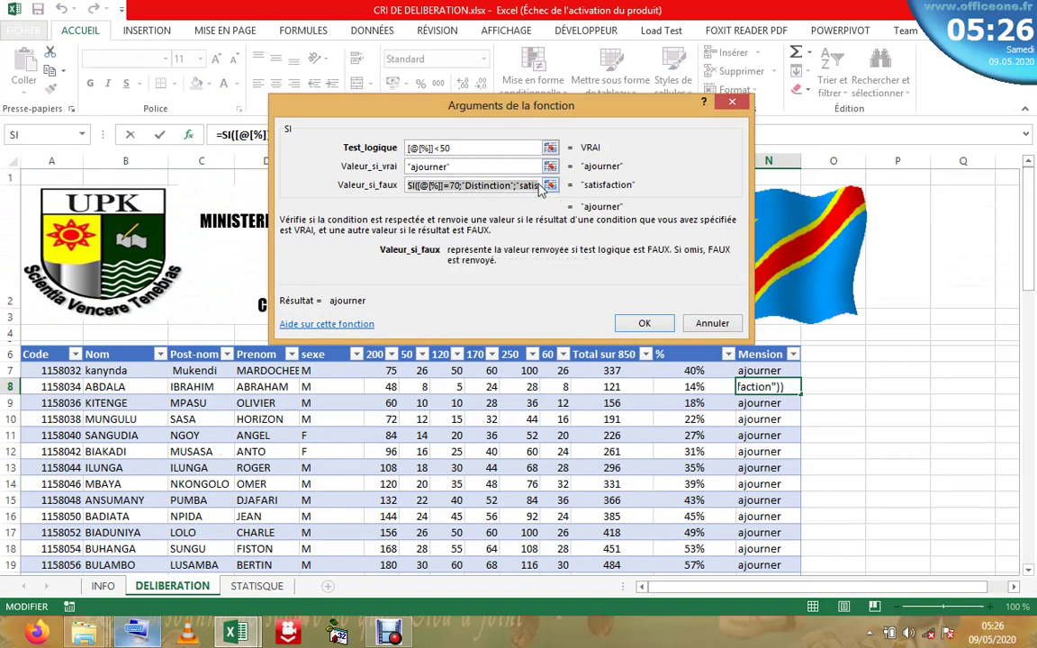
pyautogui.press('BackSpace')
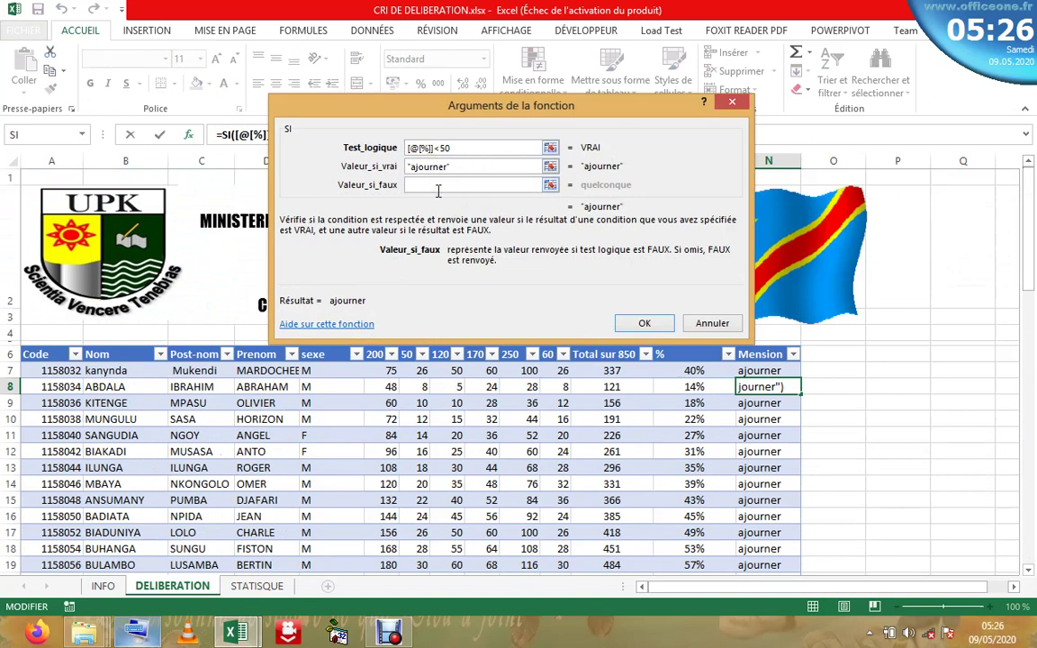
pyautogui.write('SA')
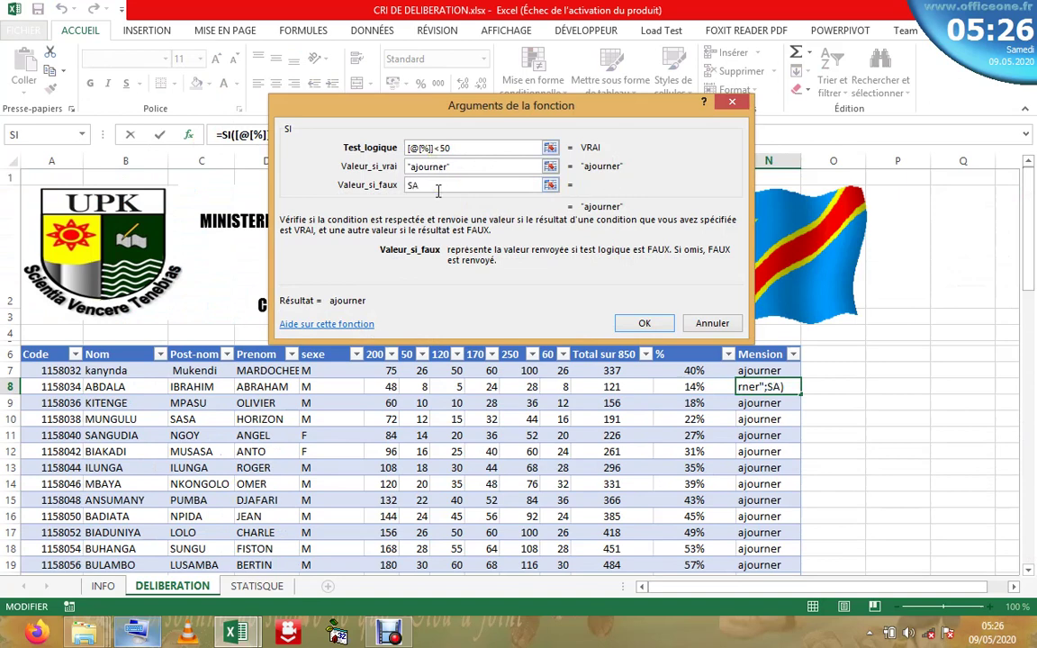
pyautogui.write('TIS')
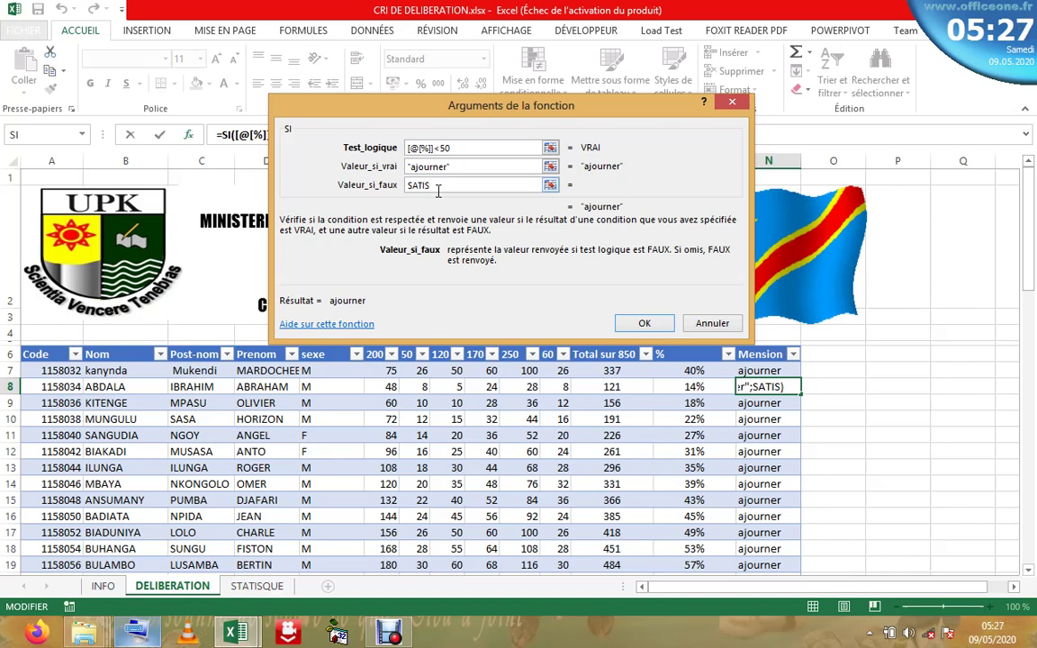
pyautogui.write('FACTION')
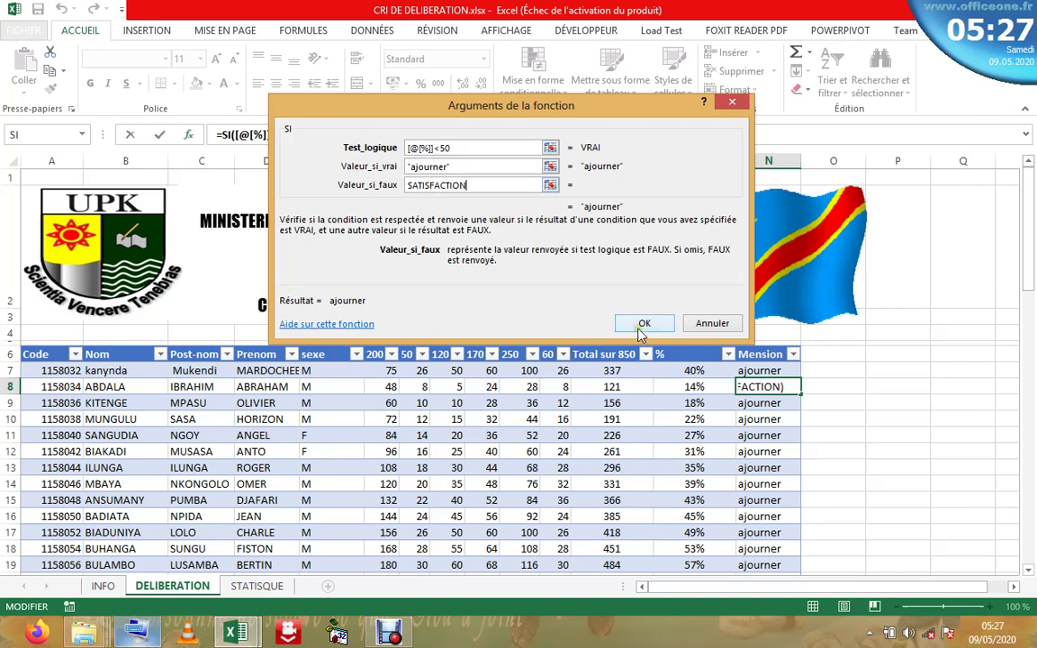
pyautogui.click(641, 325)
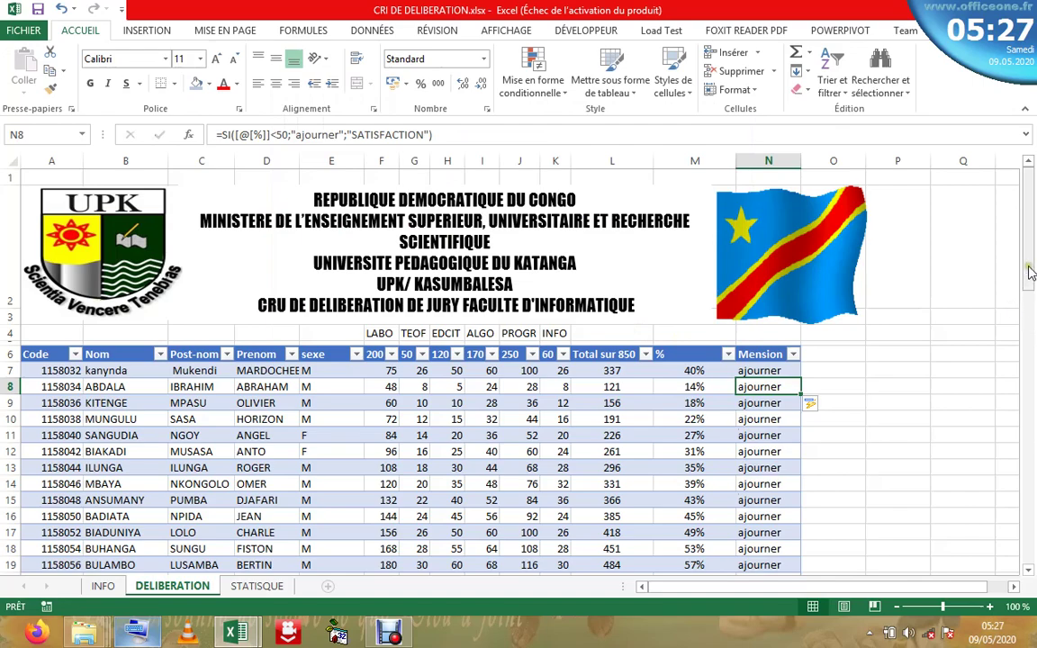
# - Clear all existing values from the Mension column
pyautogui.scroll(-5, 1034, 351)
pyautogui.moveTo(1033, 356); pyautogui.dragTo(1023, 283)
pyautogui.scroll(1, 1022, 283)
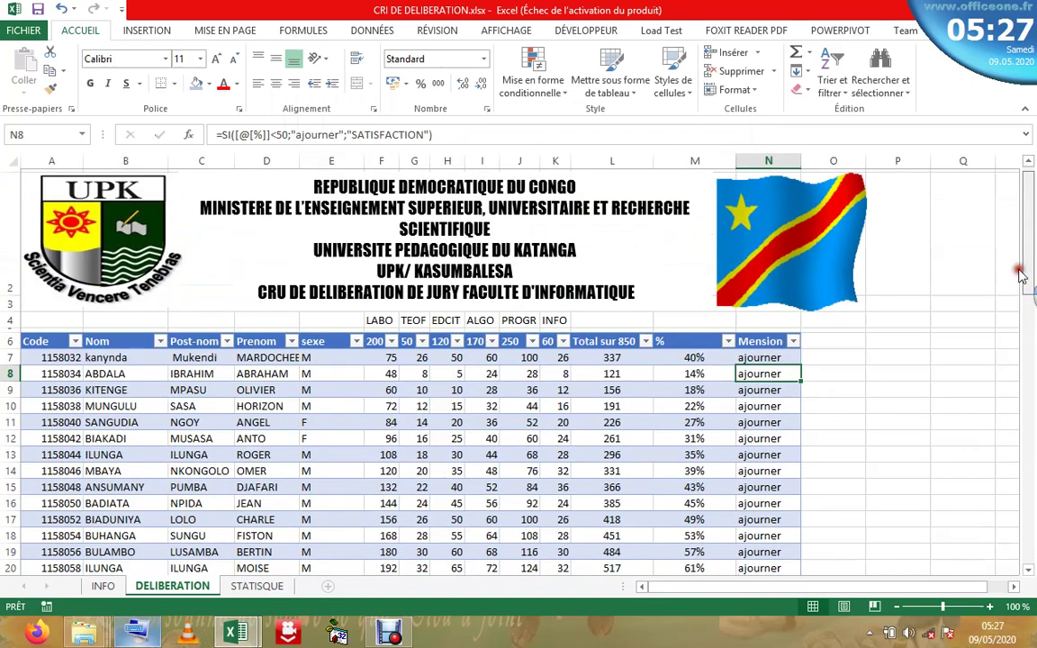
pyautogui.click(770, 345)
pyautogui.press('Delete')
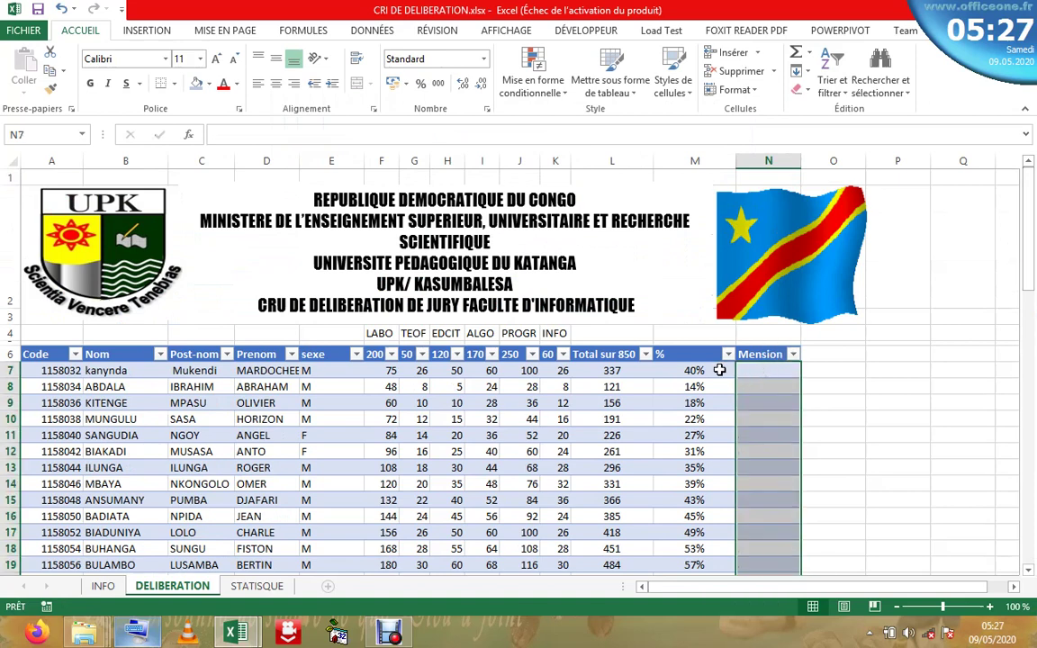
# - Insert the SI function into N7 from Formules > Logique
pyautogui.click(724, 369)
pyautogui.click(747, 369)
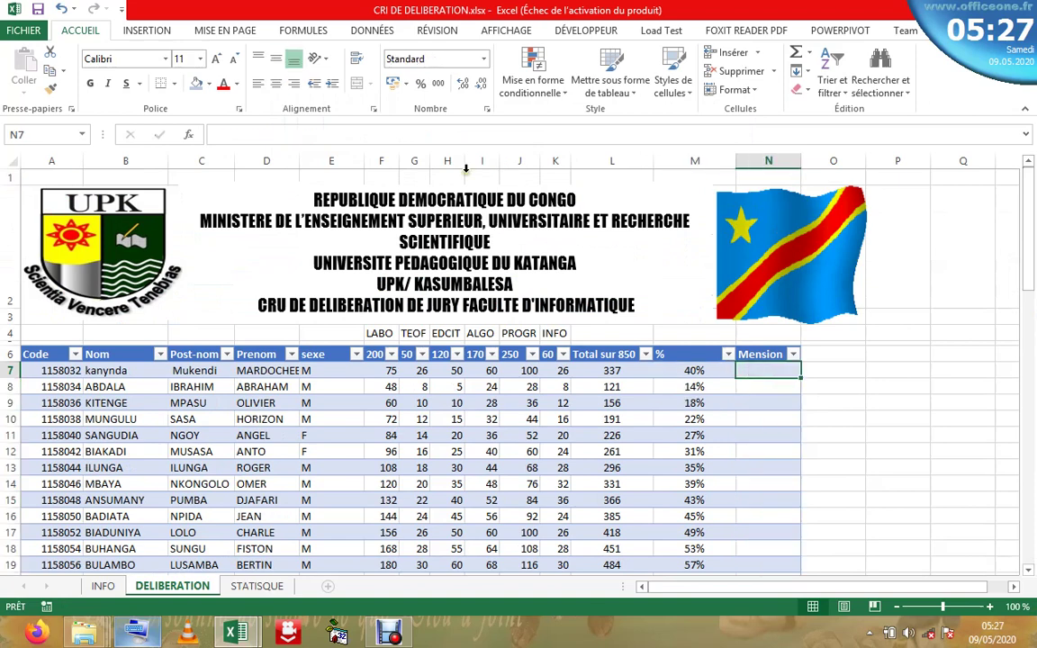
pyautogui.click(191, 135)
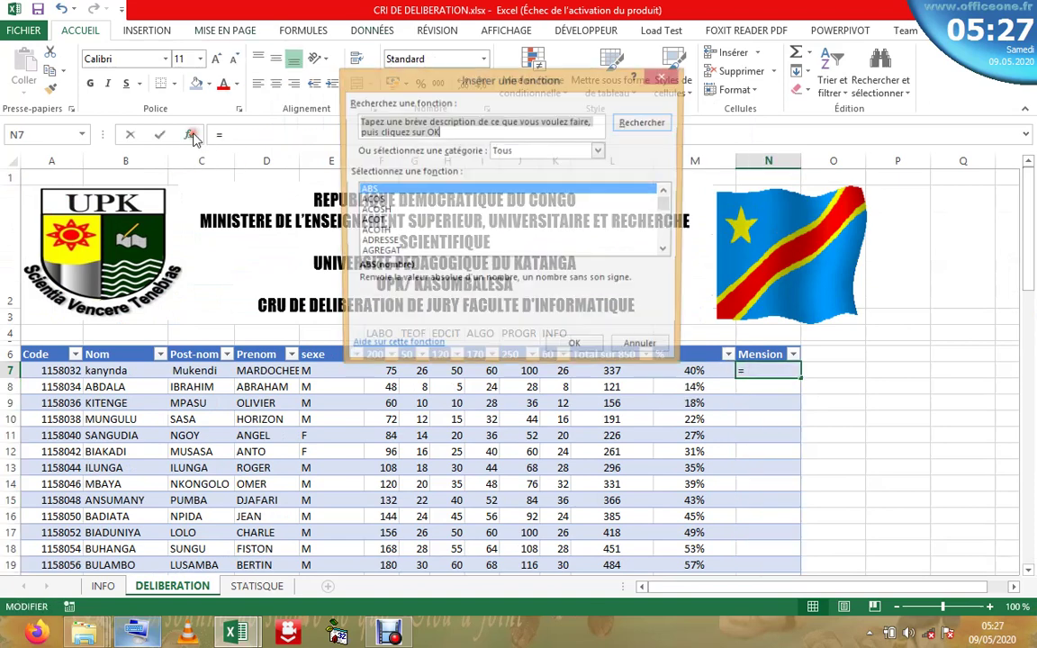
pyautogui.click(666, 78)
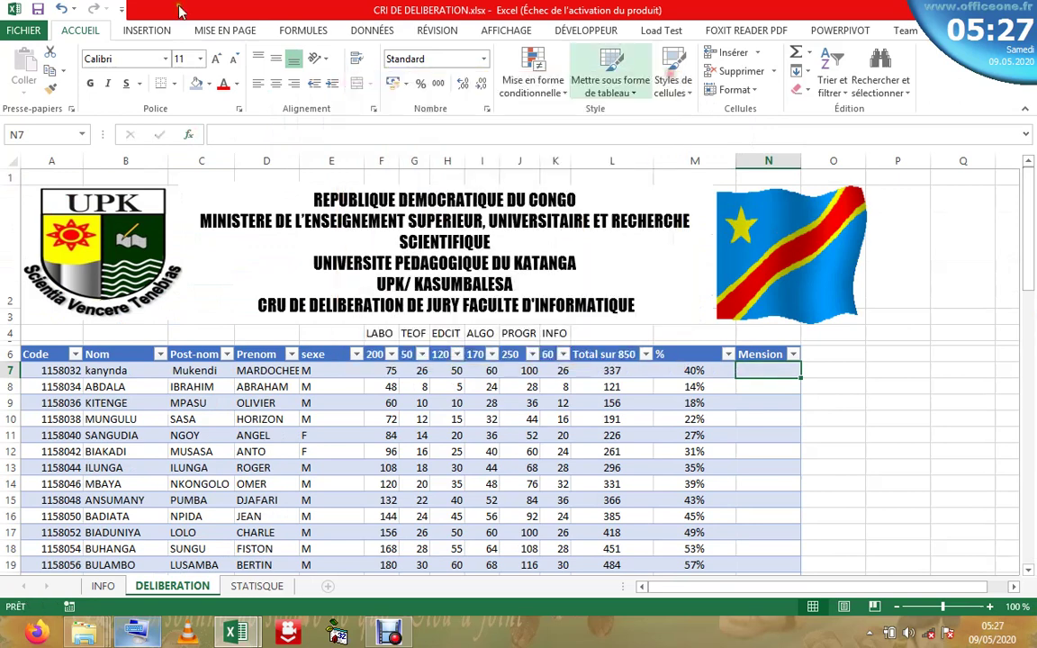
pyautogui.click(297, 30)
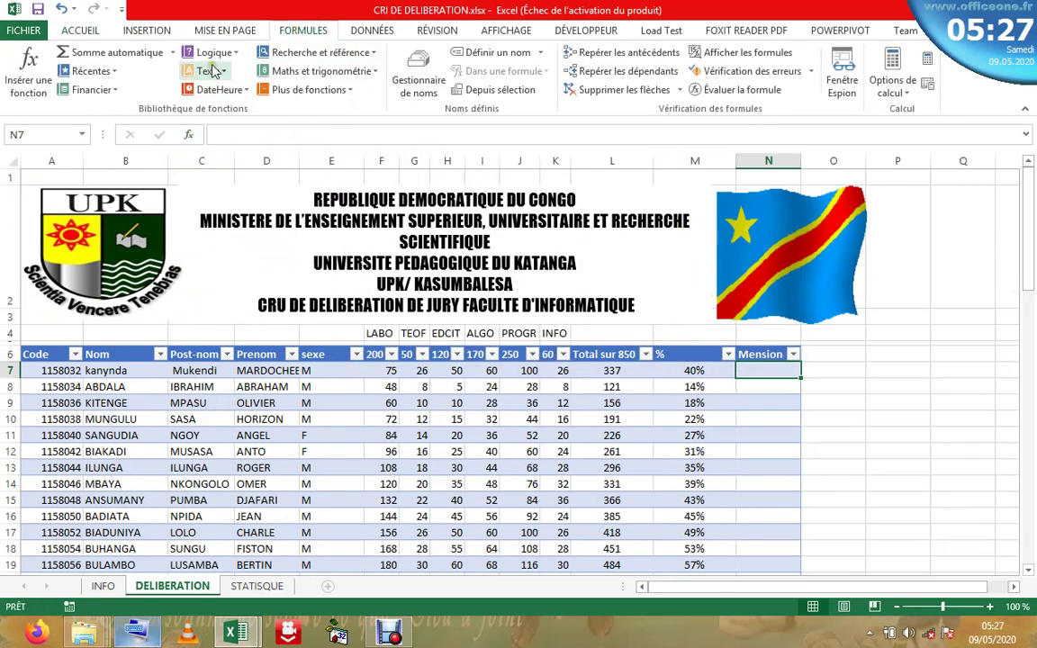
pyautogui.click(236, 54)
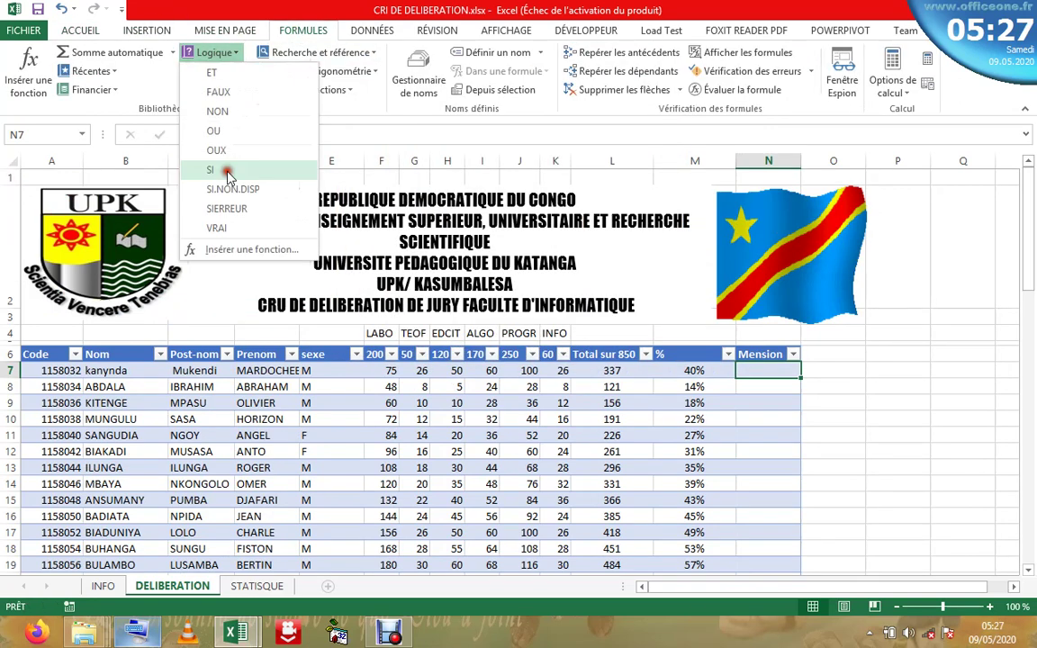
pyautogui.click(217, 171)
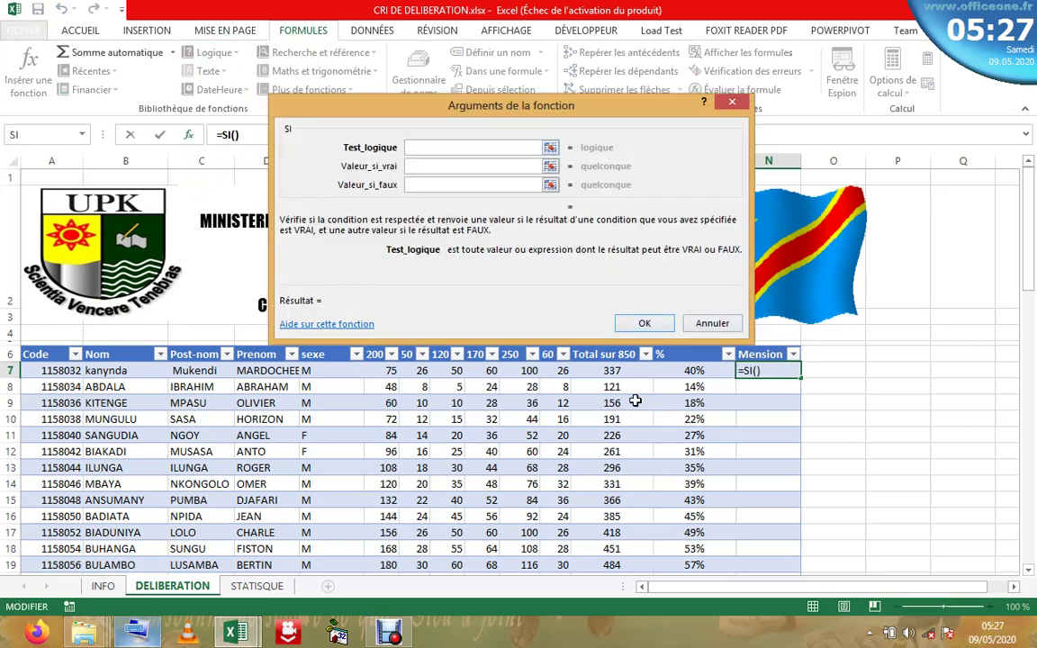
# - Set the SI test to [@[%]]<50 using the on-screen keyboard
pyautogui.click(684, 371)
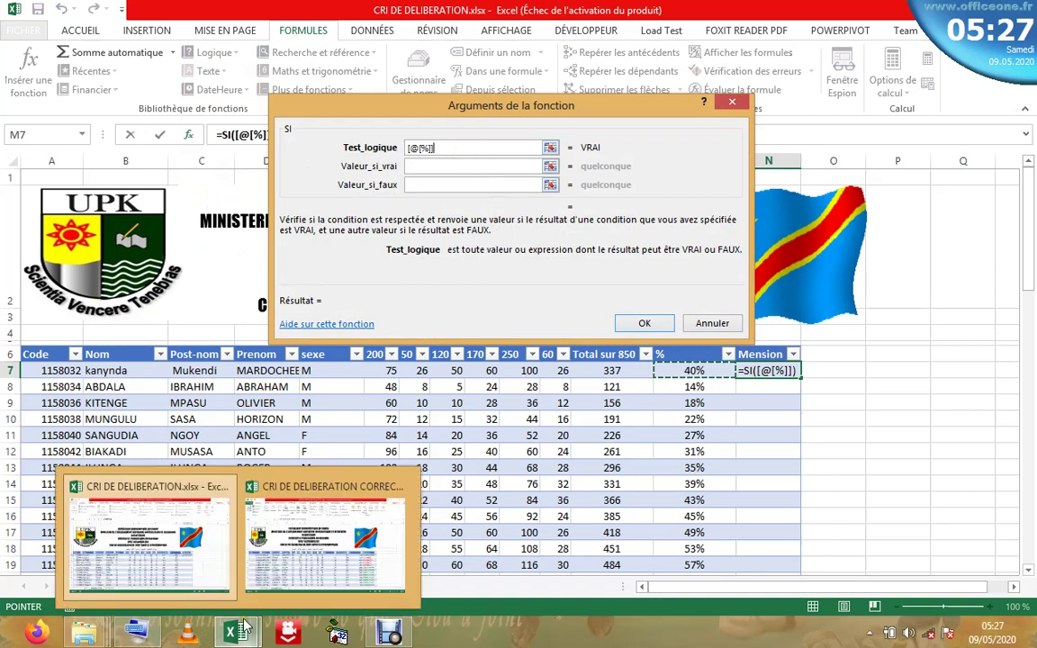
pyautogui.click(141, 641)
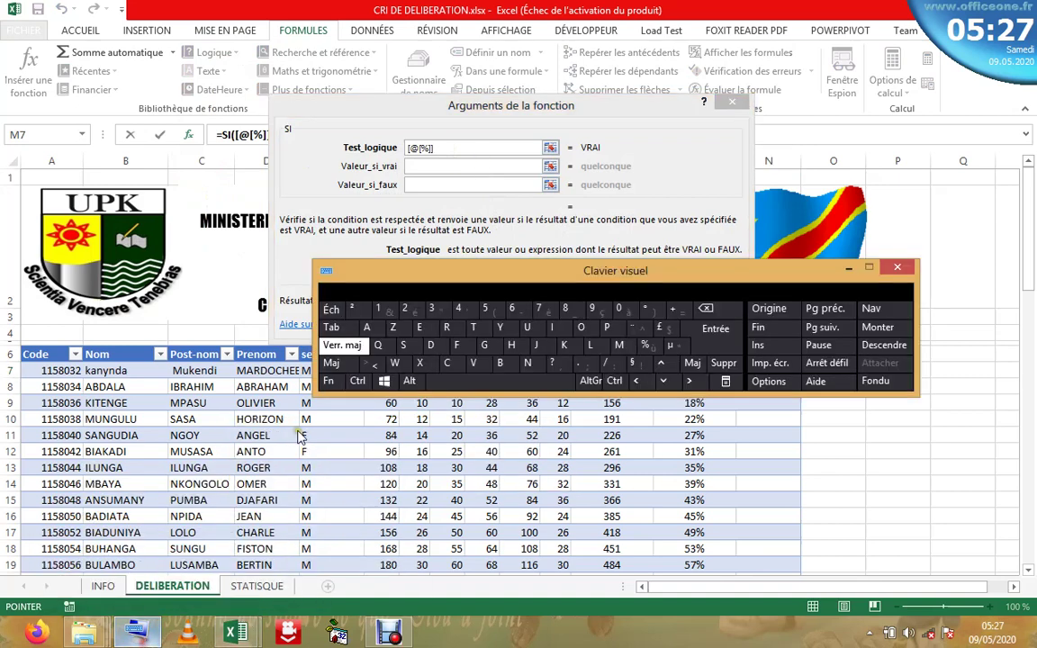
pyautogui.click(349, 369)
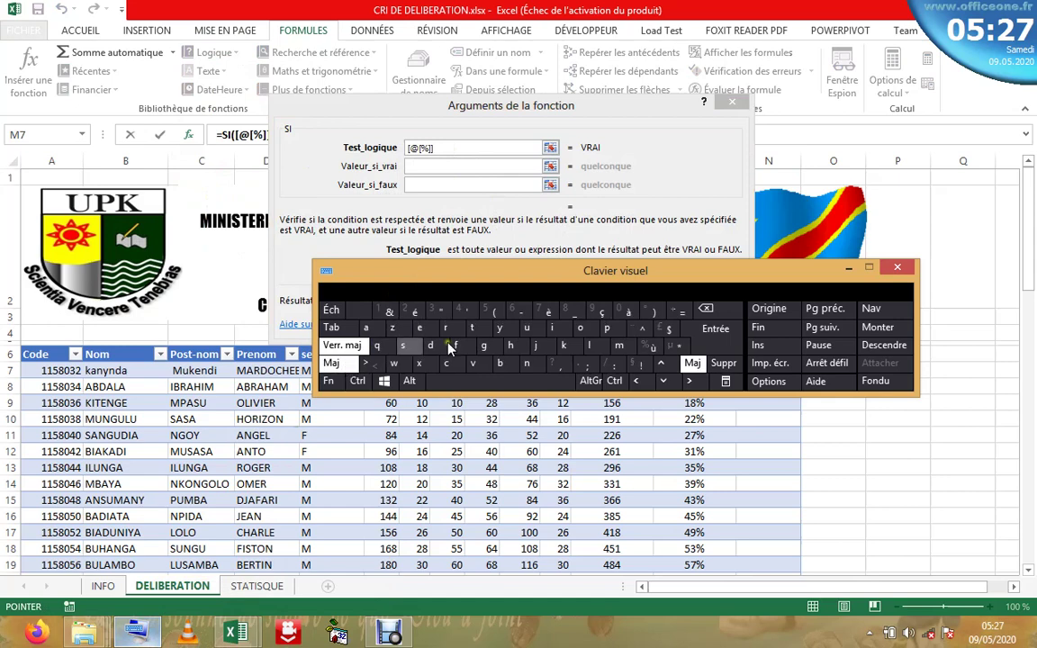
pyautogui.click(444, 149)
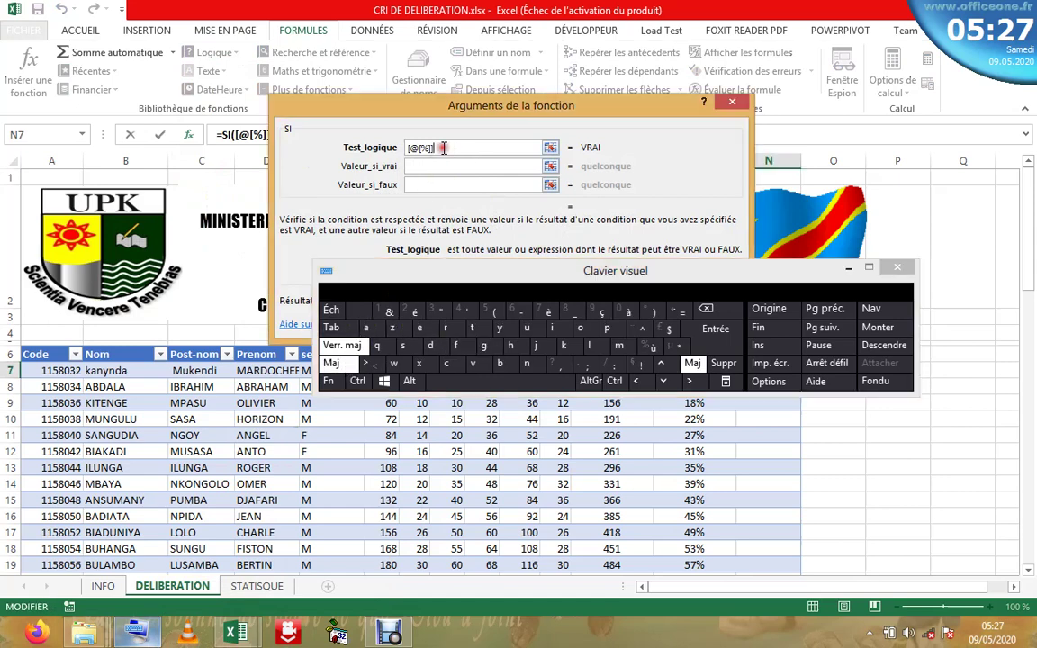
pyautogui.click(367, 363)
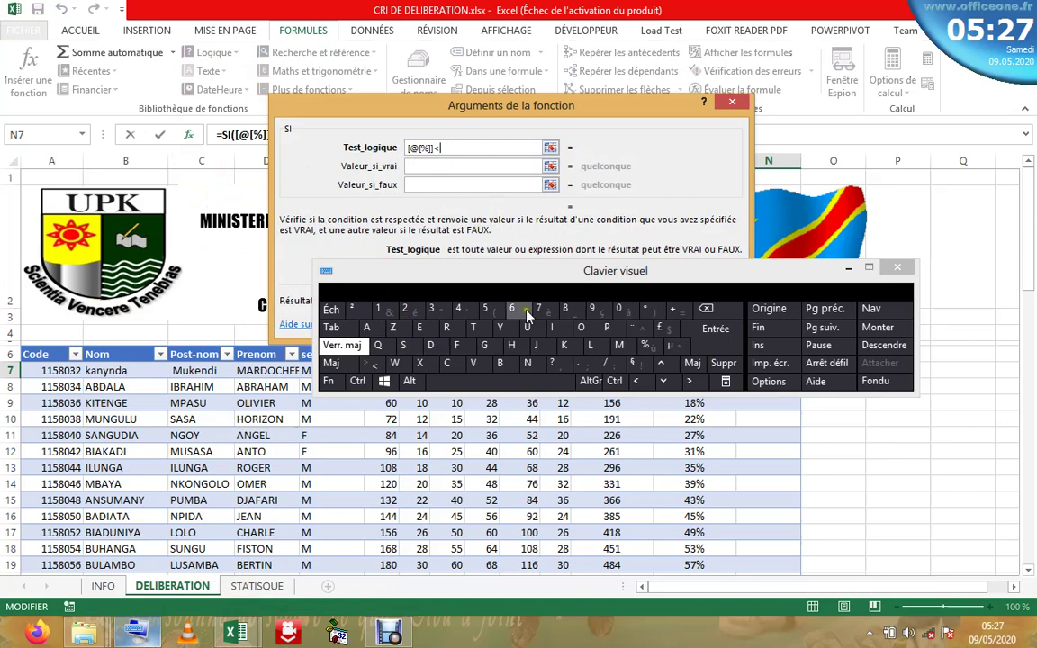
pyautogui.click(484, 309)
pyautogui.click(619, 311)
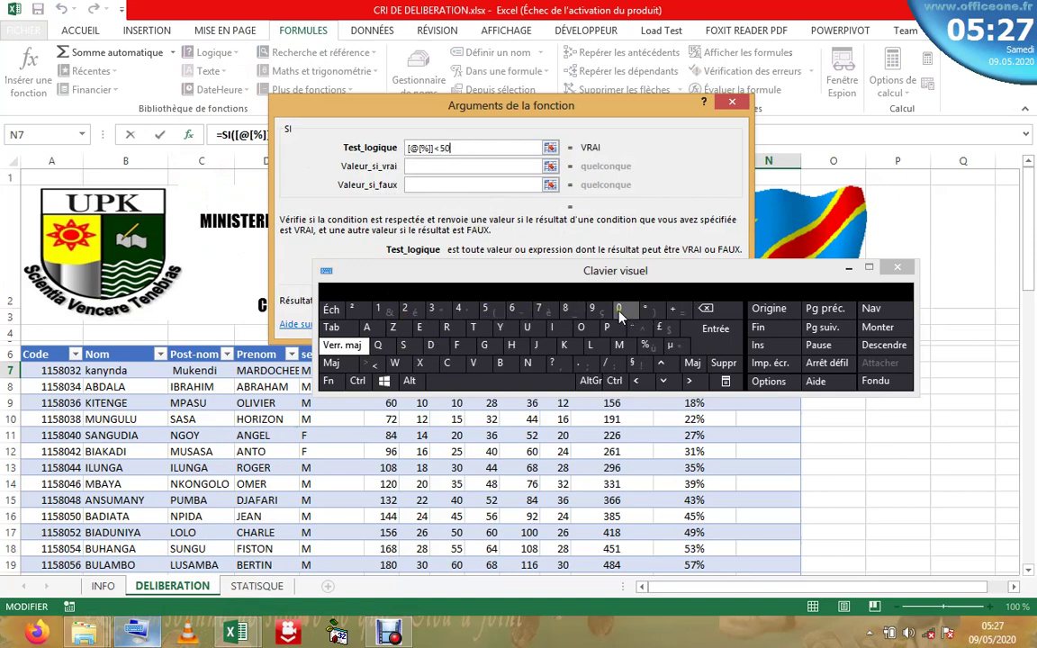
# - Enter "AJOURNER" as true value and "SATISFACTION" as false value, then confirm
pyautogui.click(472, 169)
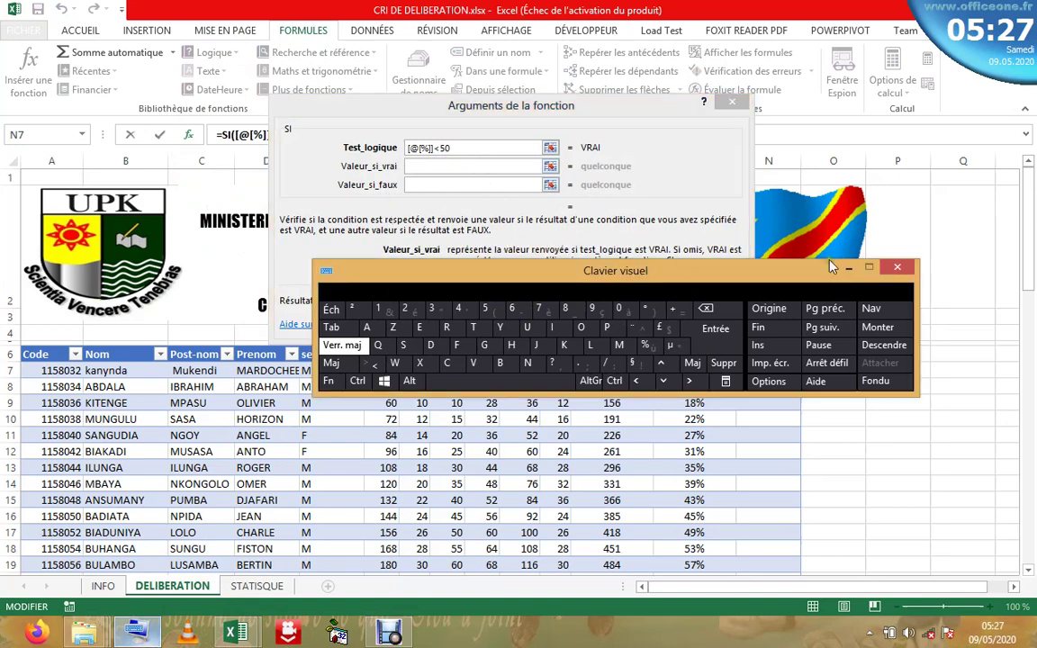
pyautogui.click(850, 270)
pyautogui.click(444, 169)
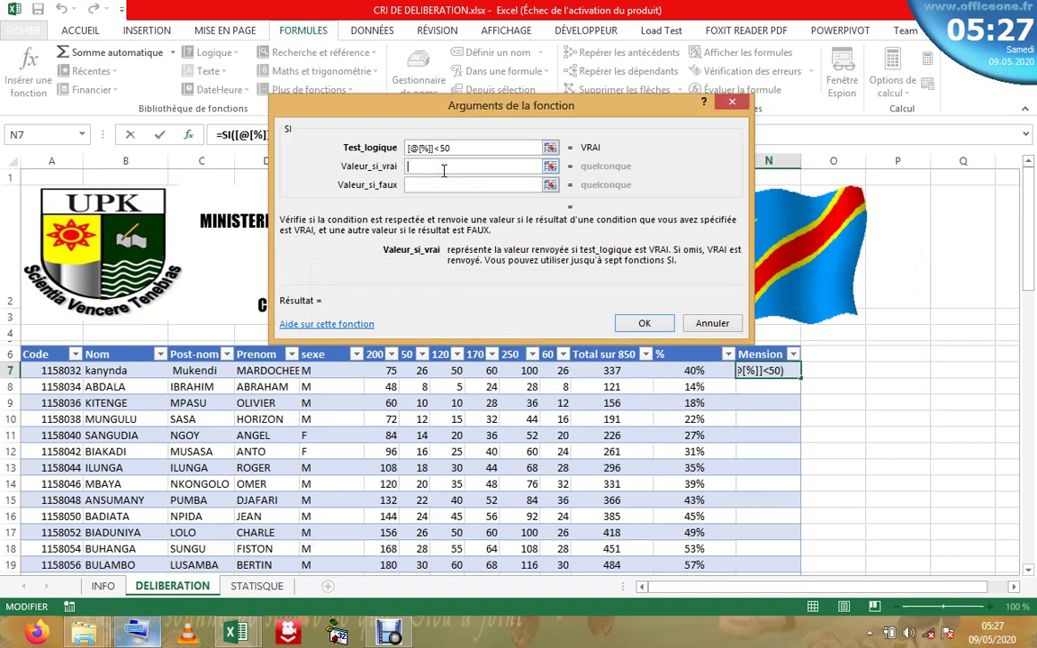
pyautogui.write('A')
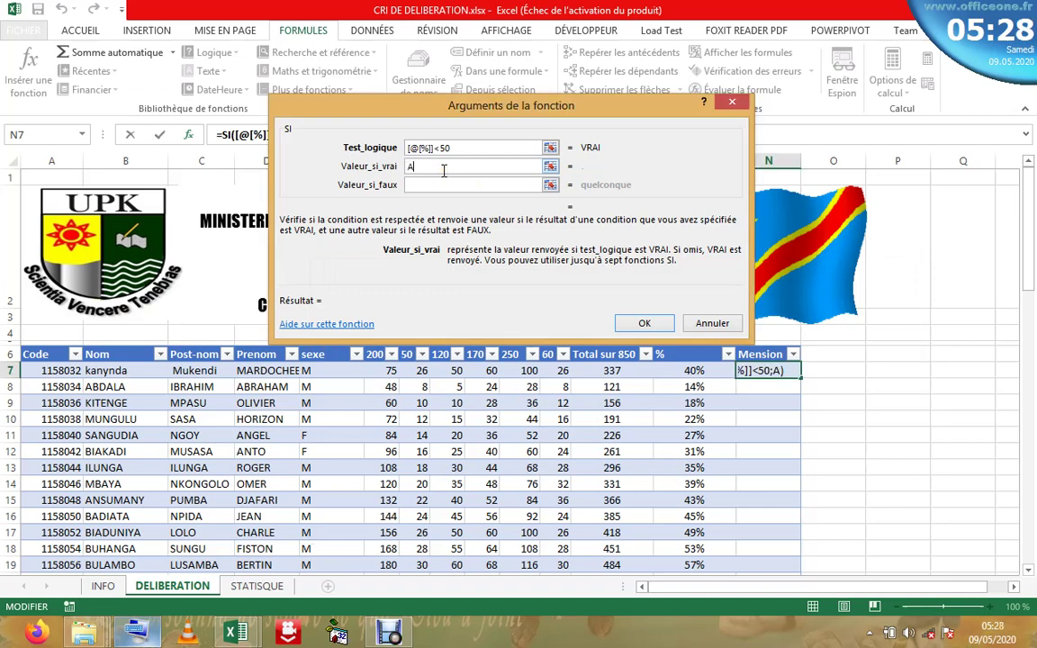
pyautogui.write('JOURNER')
pyautogui.click(435, 186)
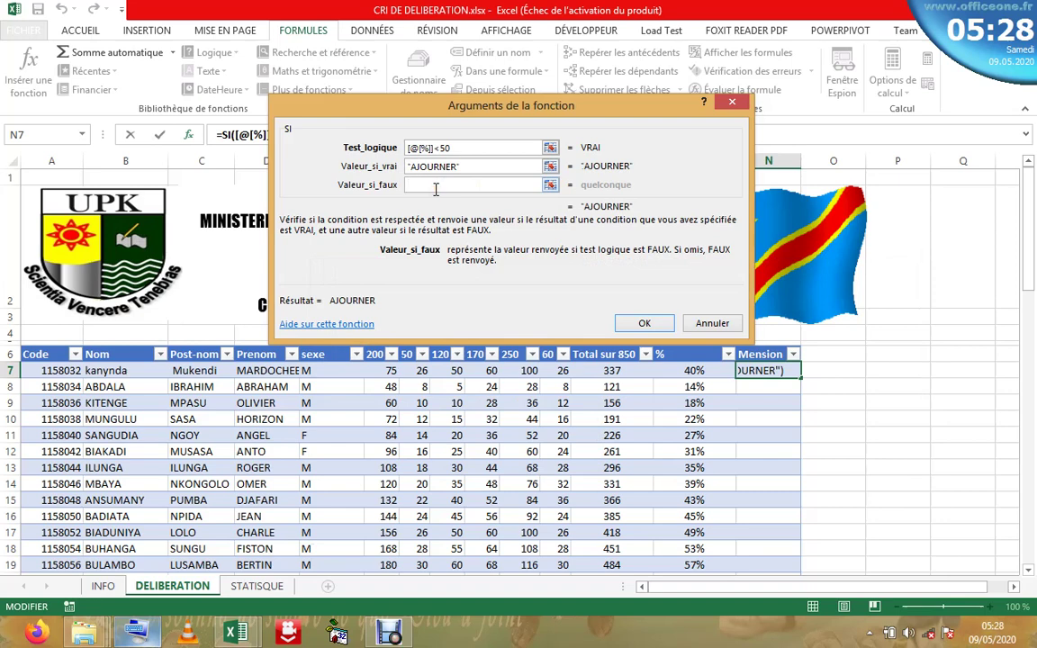
pyautogui.write('SATIC')
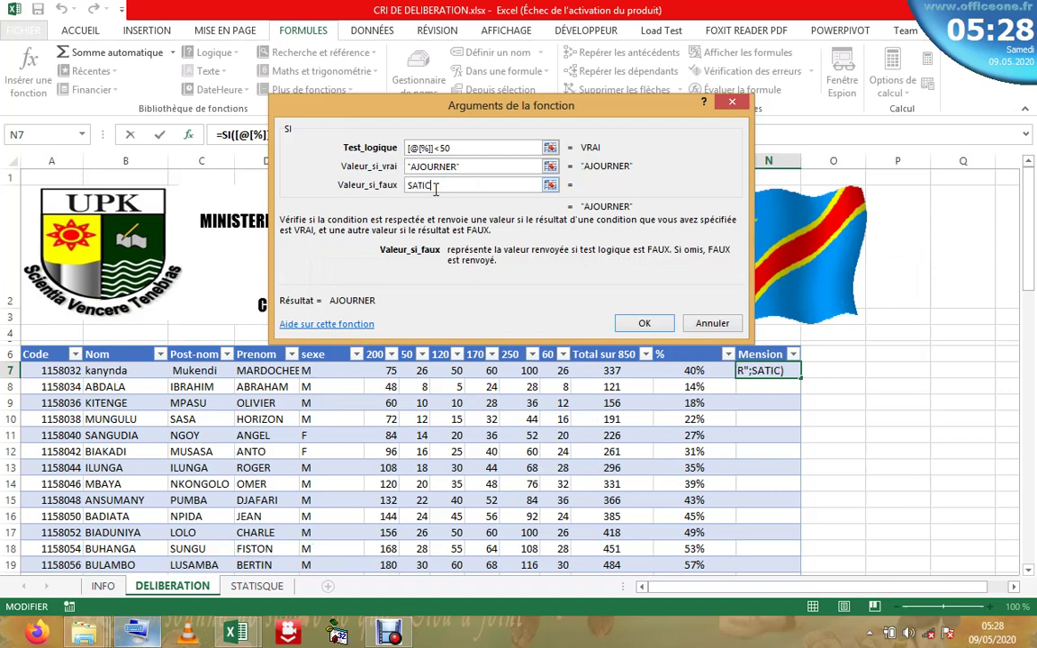
pyautogui.press('BackSpace')
pyautogui.write('SFACTION')
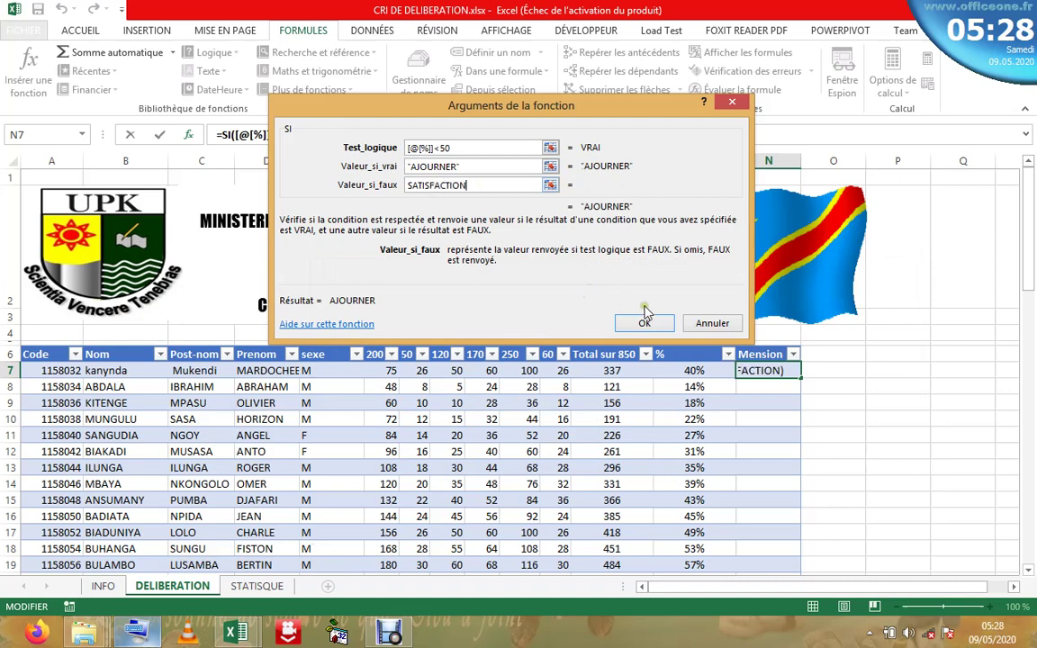
pyautogui.click(644, 324)
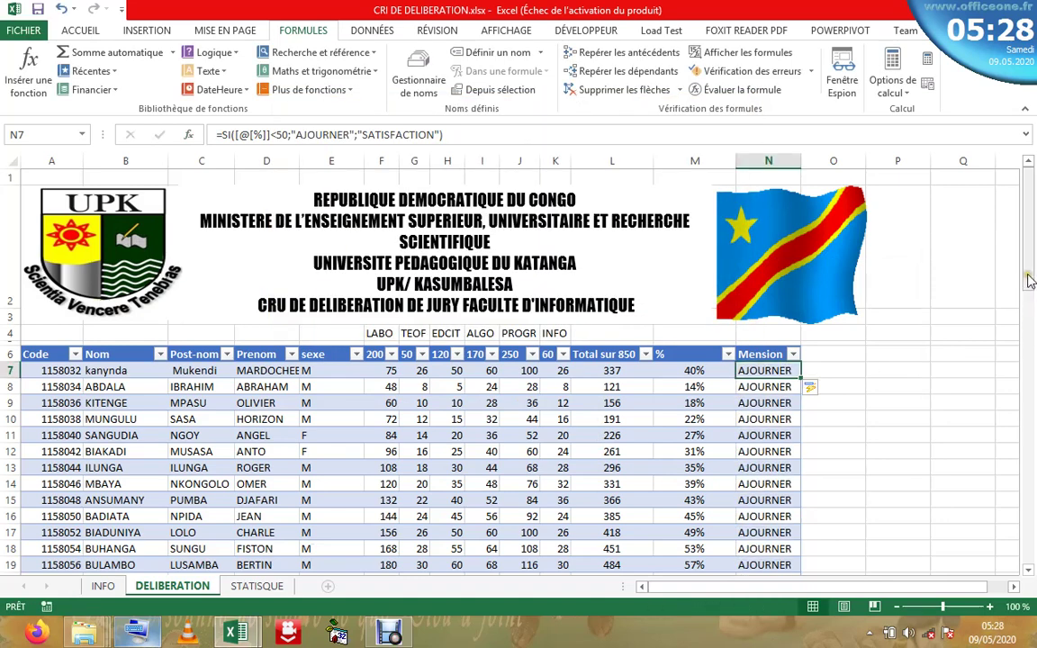
# - Open N17's formula with the insertion point before 50 and the on-screen keyboard shown
pyautogui.moveTo(1032, 312); pyautogui.dragTo(1034, 609)
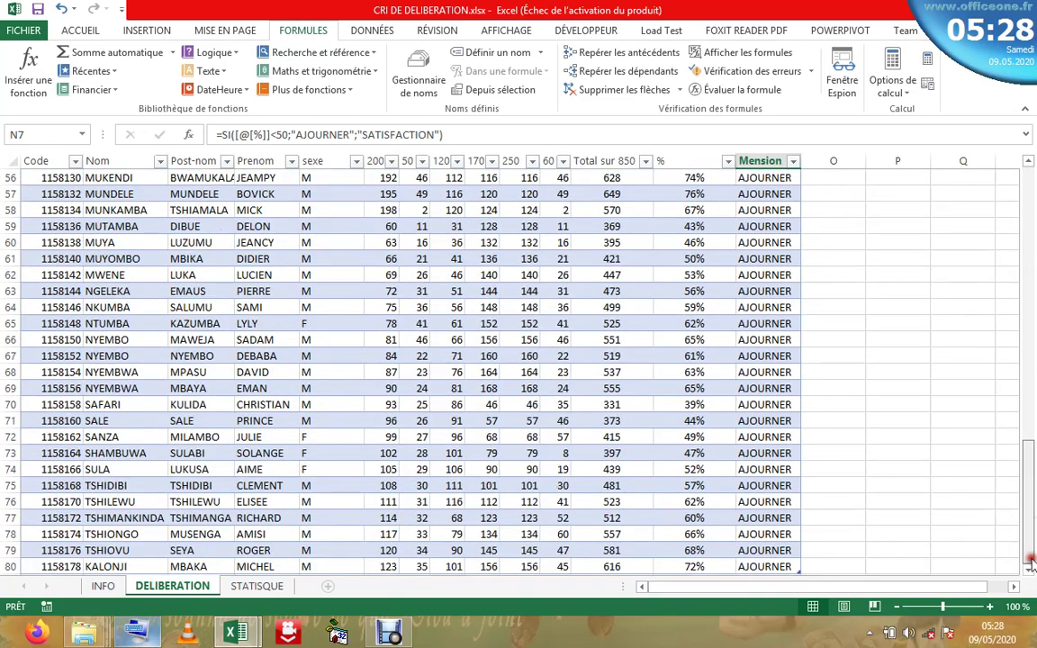
pyautogui.moveTo(1028, 504); pyautogui.dragTo(1028, 207)
pyautogui.press('Down')
pyautogui.press('Down')
pyautogui.press('Down')
pyautogui.press('Down')
pyautogui.press('Down')
pyautogui.press('Down')
pyautogui.press('Down')
pyautogui.press('Down')
pyautogui.press('Down')
pyautogui.press('Down')
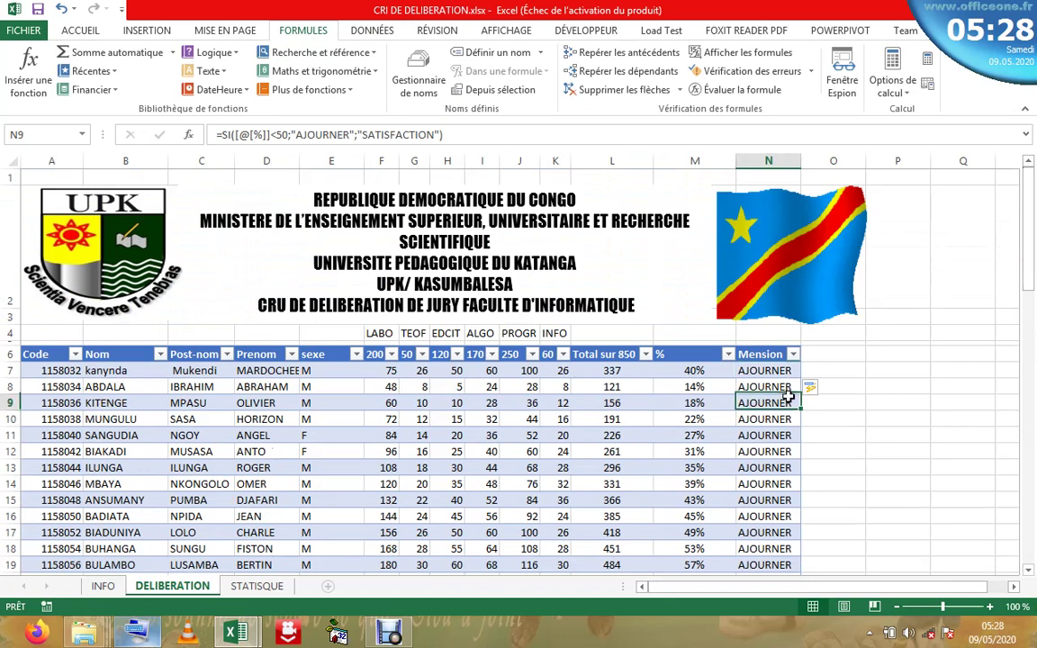
pyautogui.click(355, 135)
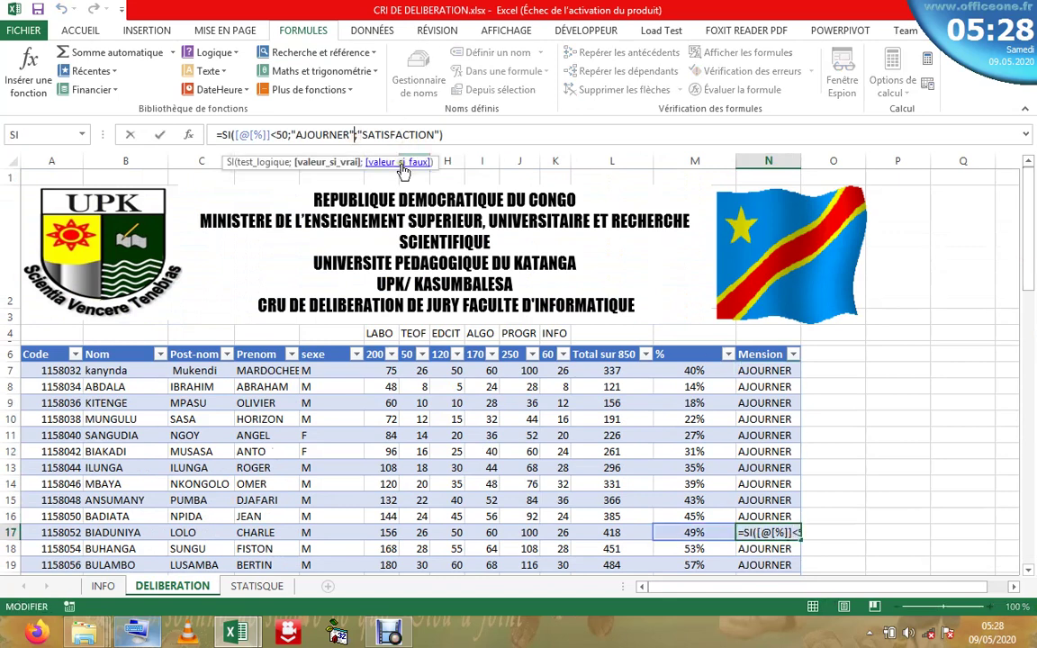
pyautogui.click(270, 134)
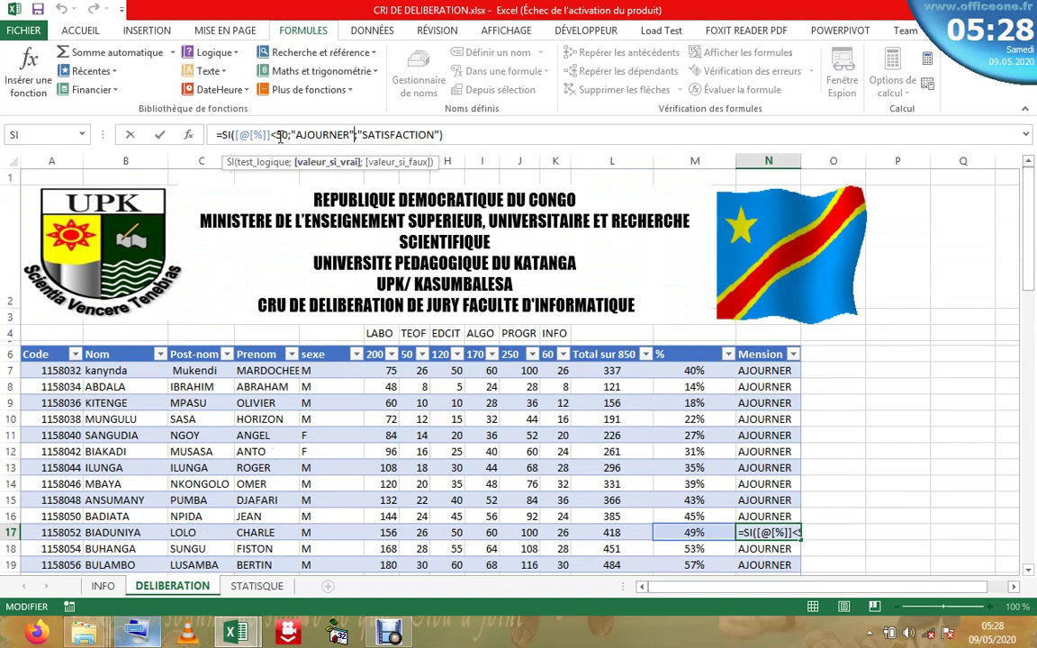
pyautogui.click(279, 135)
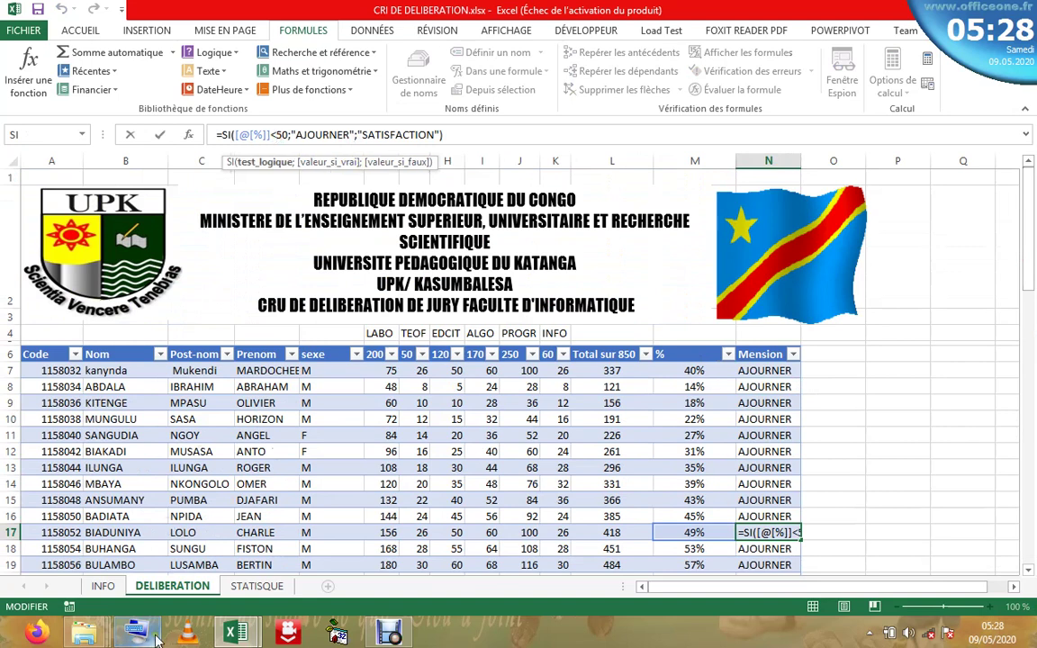
pyautogui.press('ctrl+super+o')
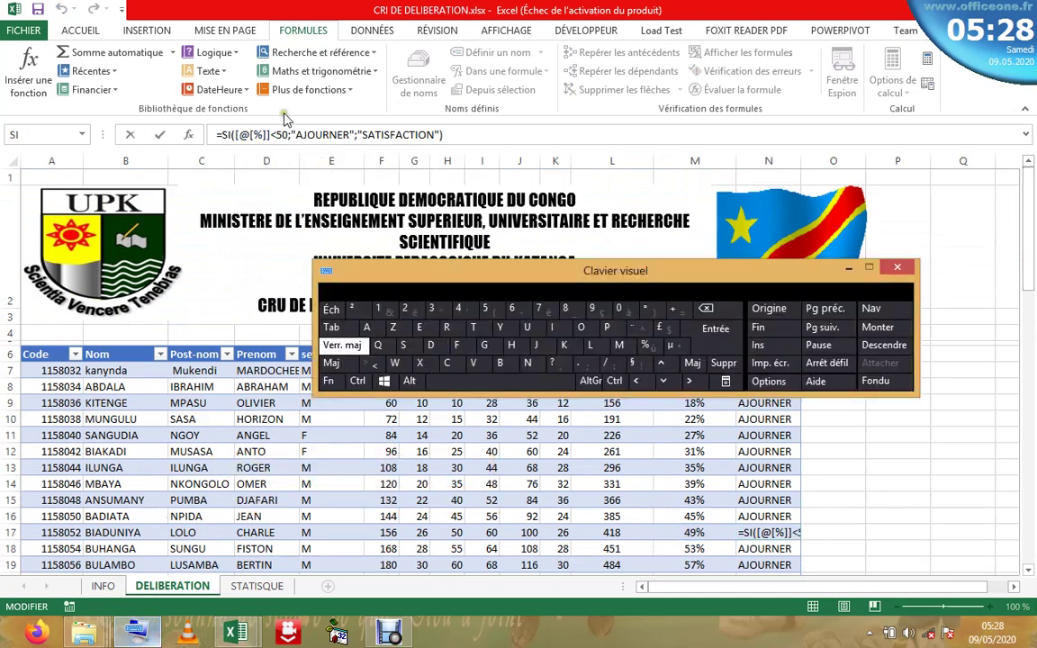
pyautogui.click(278, 135)
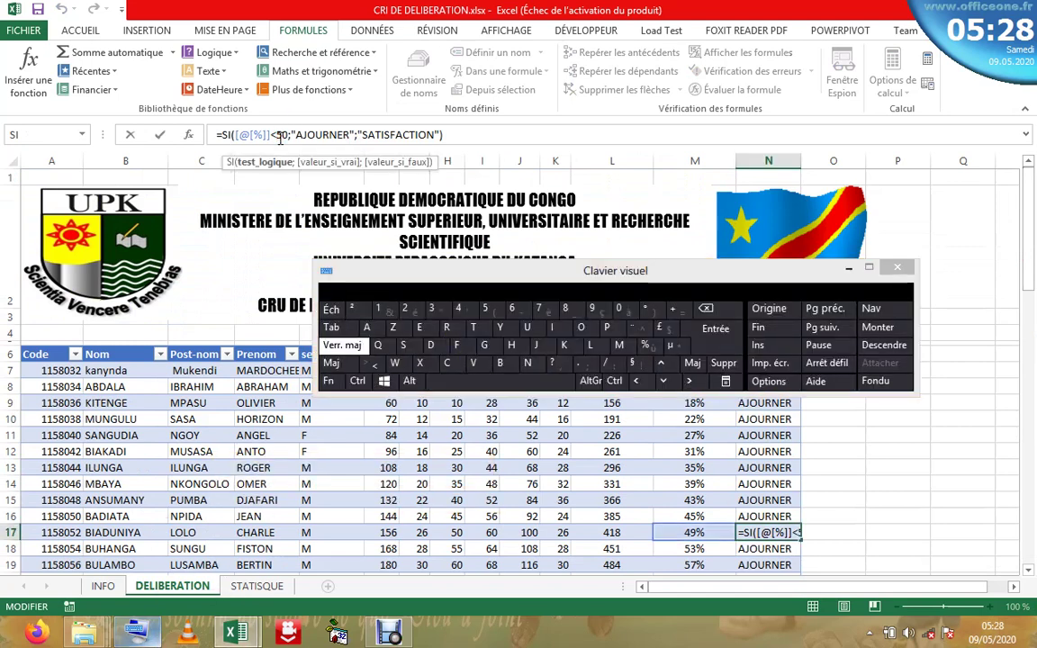
# - Change the test from <50 to >50, commit to the column, and hide the keyboard
pyautogui.press('BackSpace')
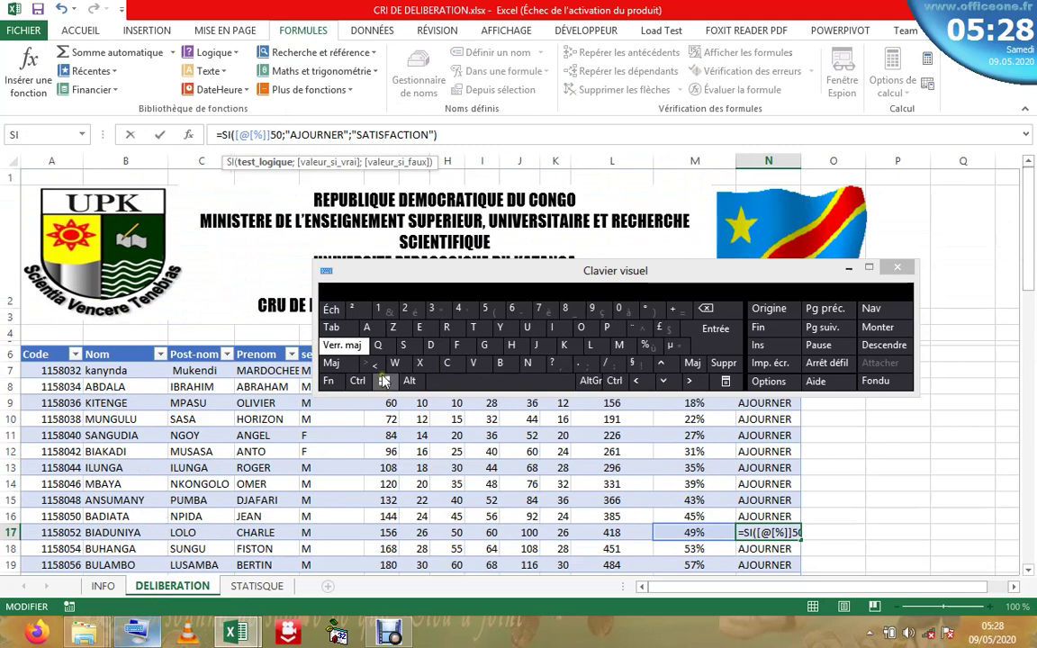
pyautogui.click(379, 369)
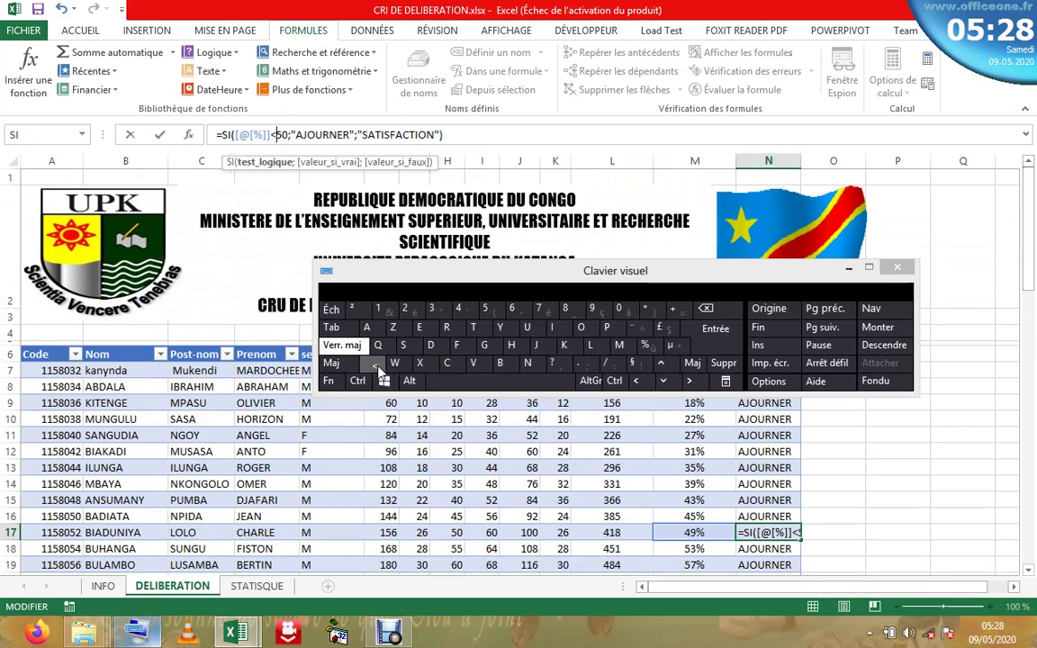
pyautogui.click(335, 364)
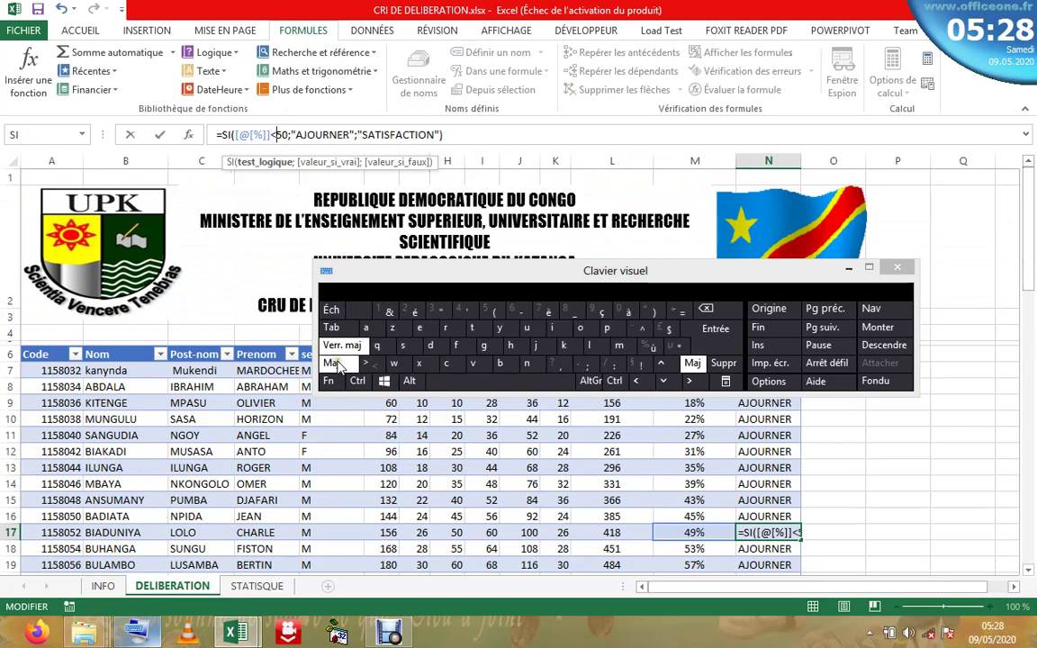
pyautogui.click(706, 308)
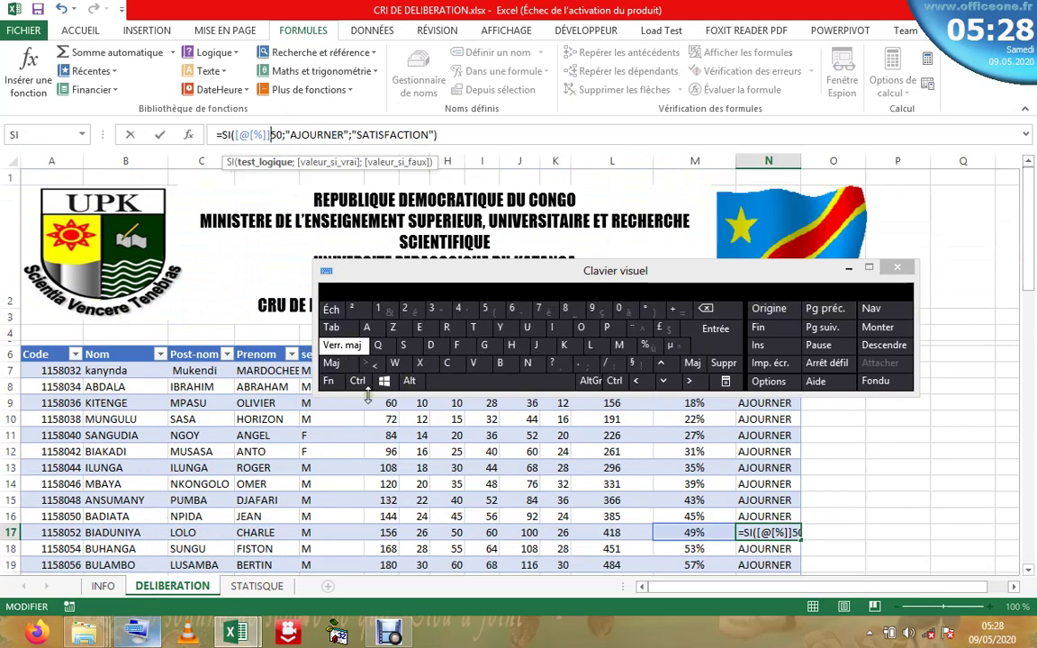
pyautogui.click(333, 363)
pyautogui.click(346, 363)
pyautogui.click(374, 364)
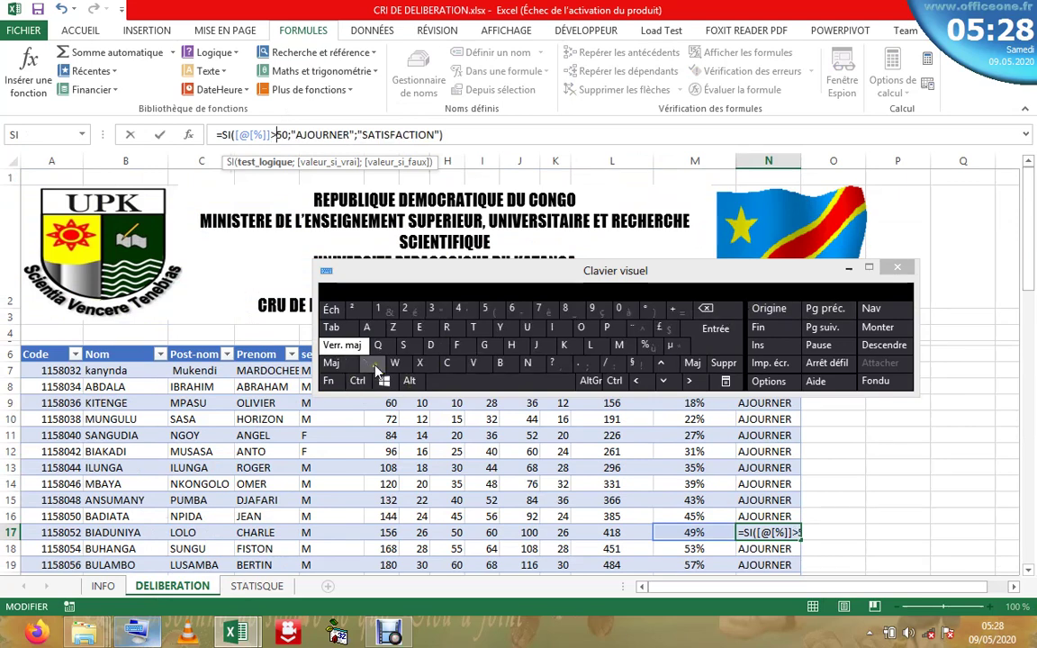
pyautogui.click(716, 330)
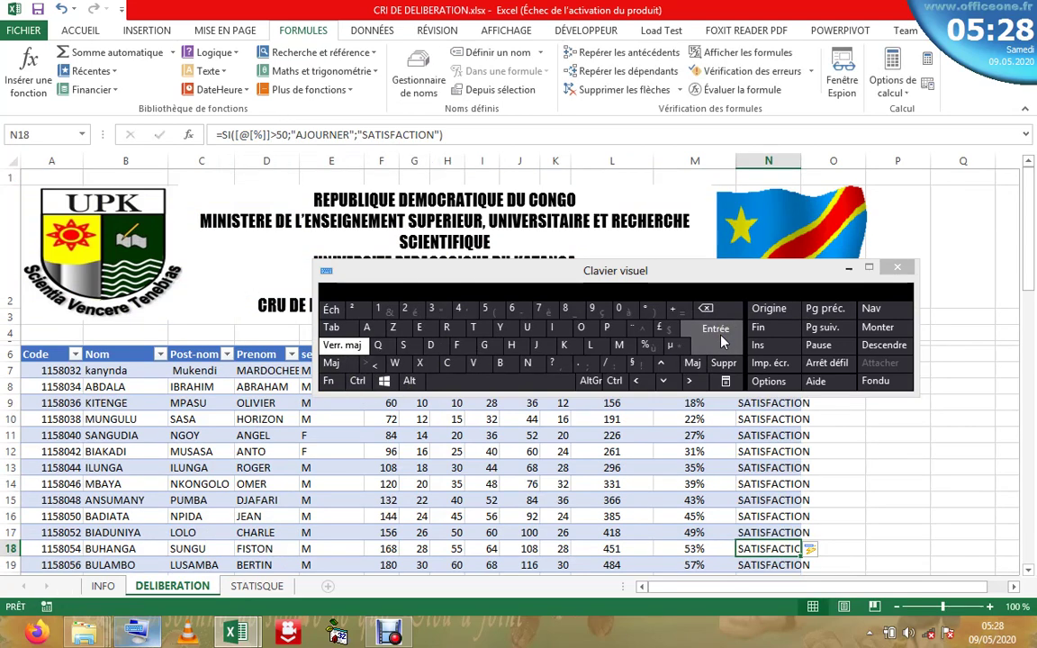
pyautogui.click(849, 269)
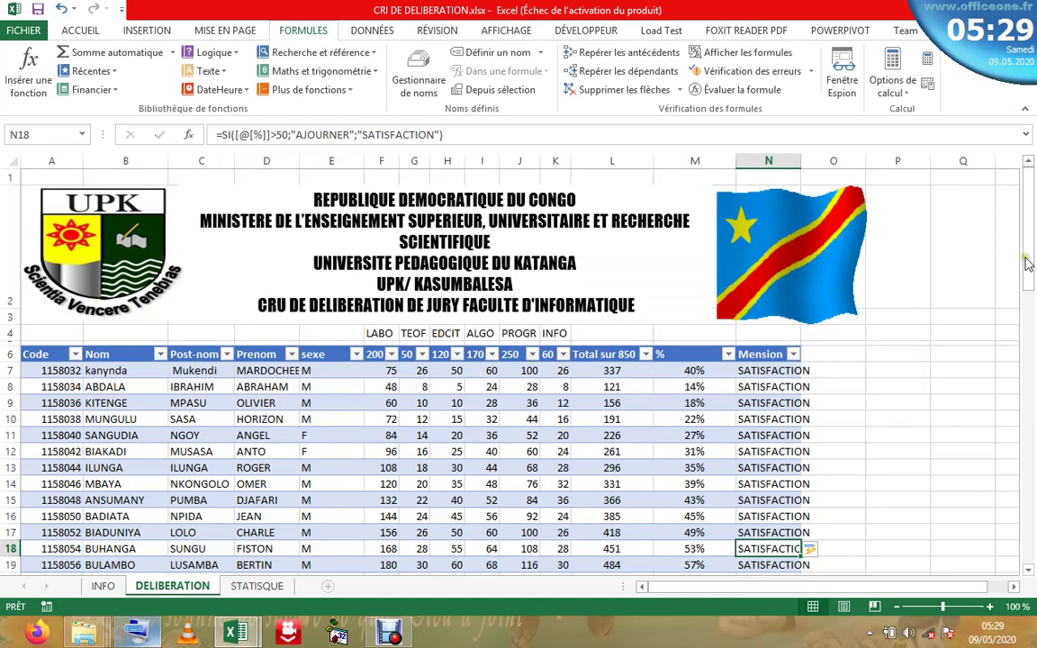
pyautogui.moveTo(1027, 262); pyautogui.dragTo(1012, 196)
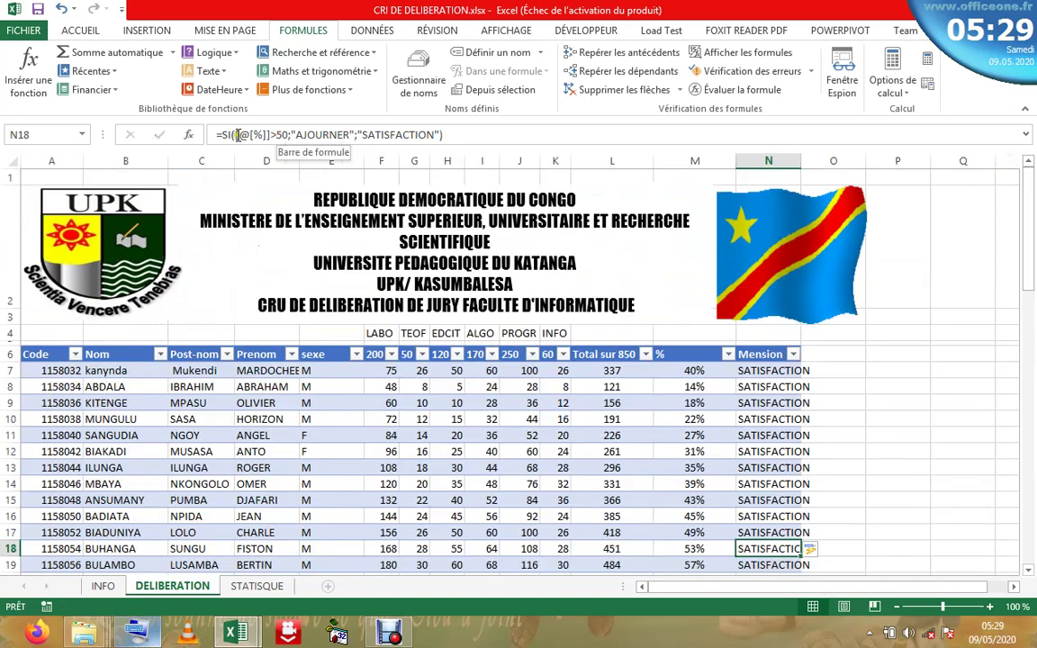
pyautogui.click(188, 135)
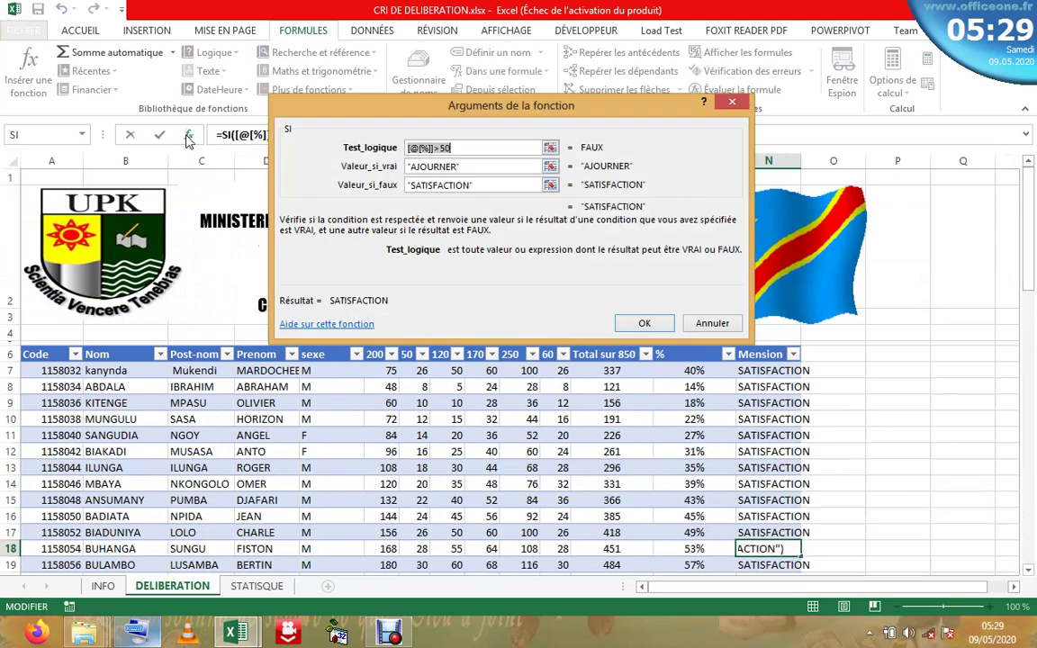
pyautogui.click(484, 166)
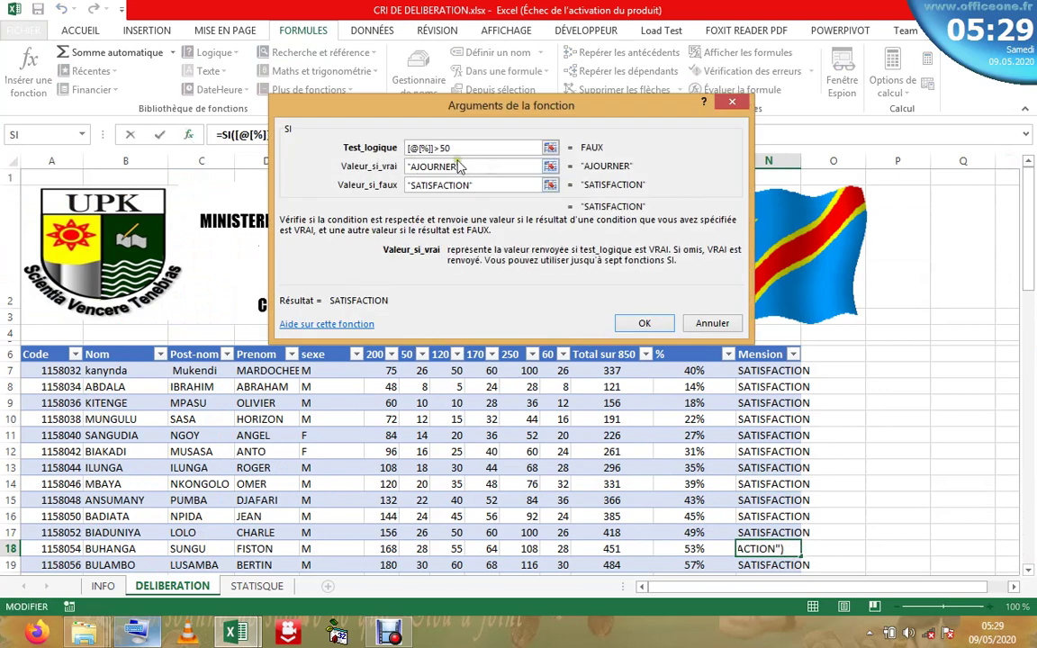
pyautogui.click(439, 148)
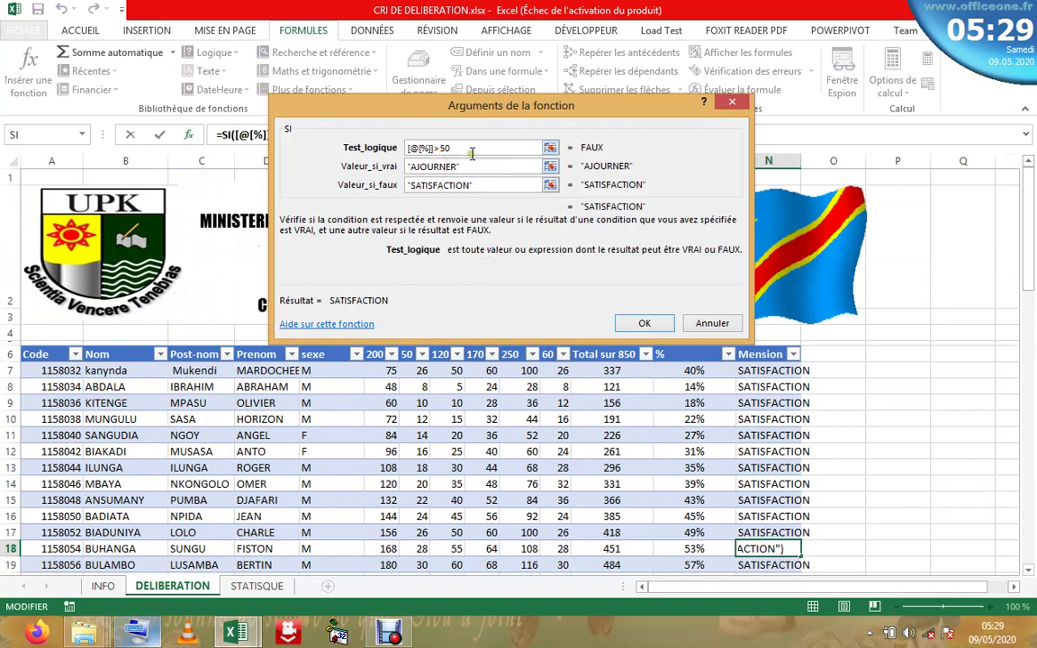
pyautogui.click(461, 146)
pyautogui.press('BackSpace')
pyautogui.press('BackSpace')
pyautogui.press('BackSpace')
pyautogui.press('BackSpace')
pyautogui.press('BackSpace')
pyautogui.press('BackSpace')
pyautogui.press('BackSpace')
pyautogui.press('BackSpace')
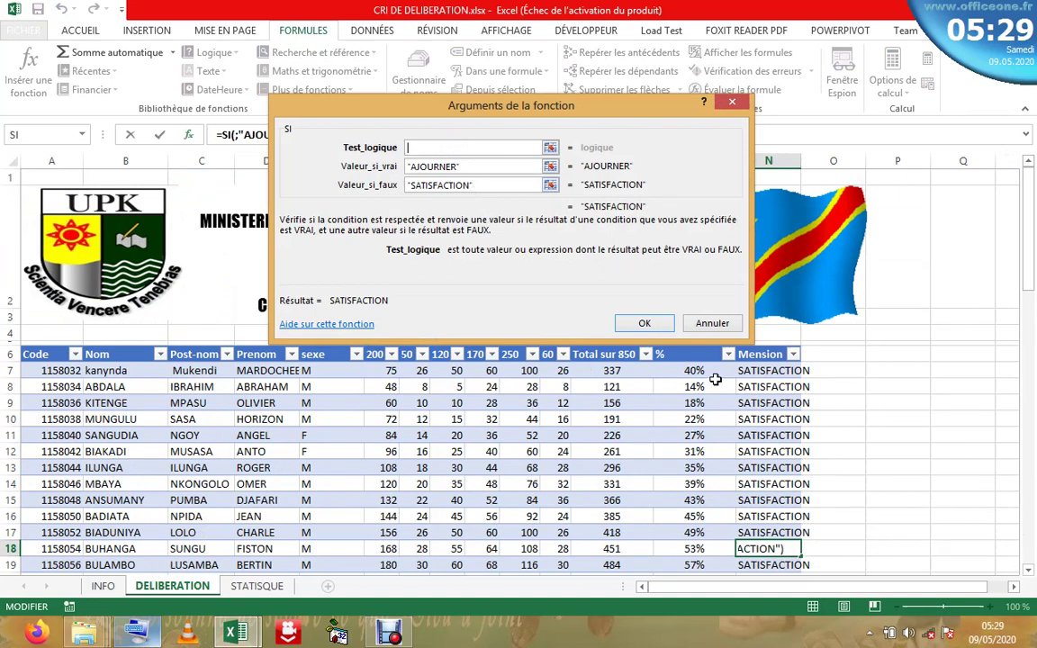
pyautogui.click(794, 372)
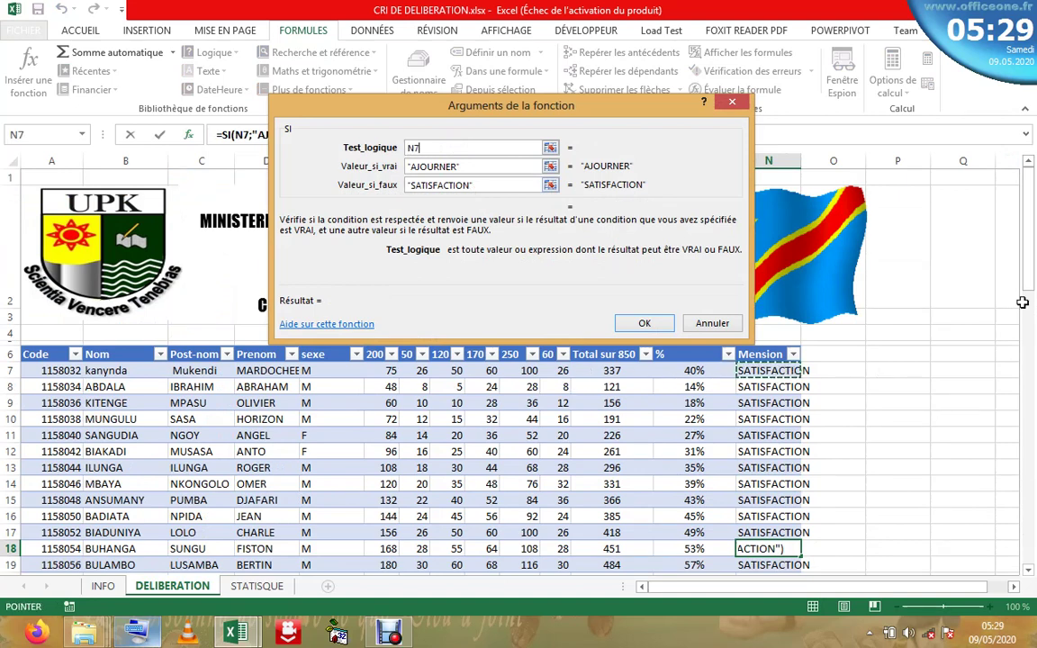
pyautogui.press('Escape')
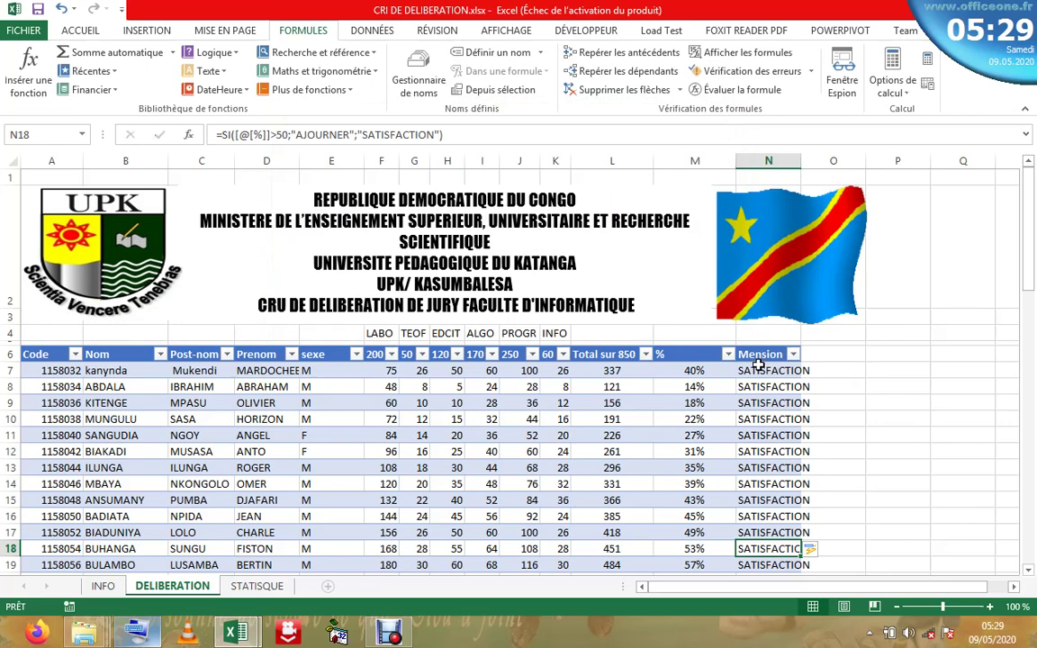
pyautogui.click(763, 369)
pyautogui.click(188, 135)
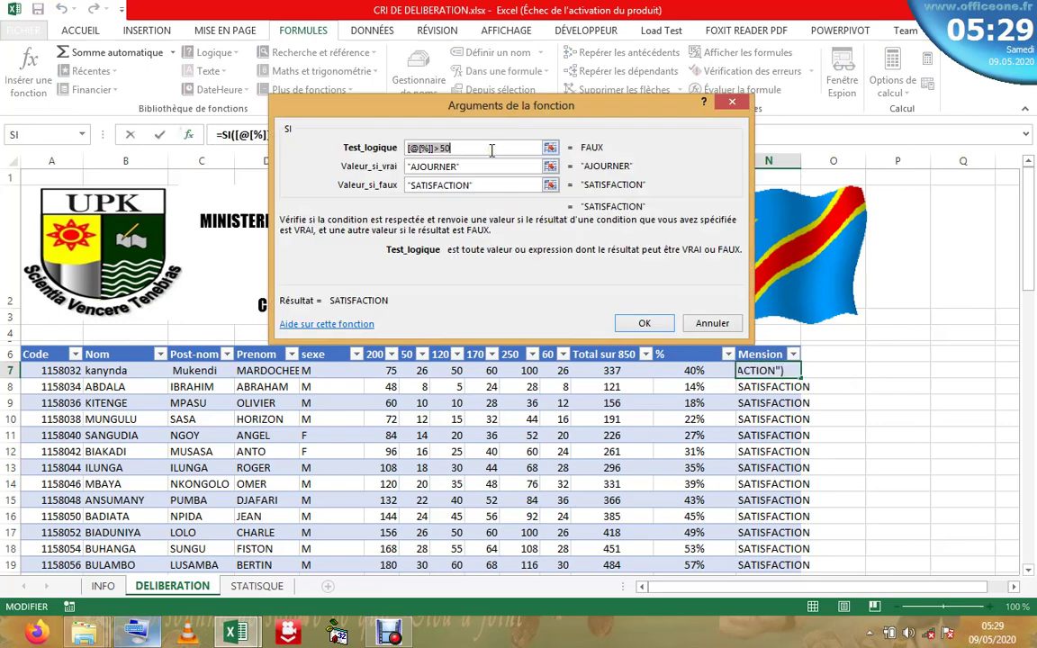
pyautogui.press('BackSpace')
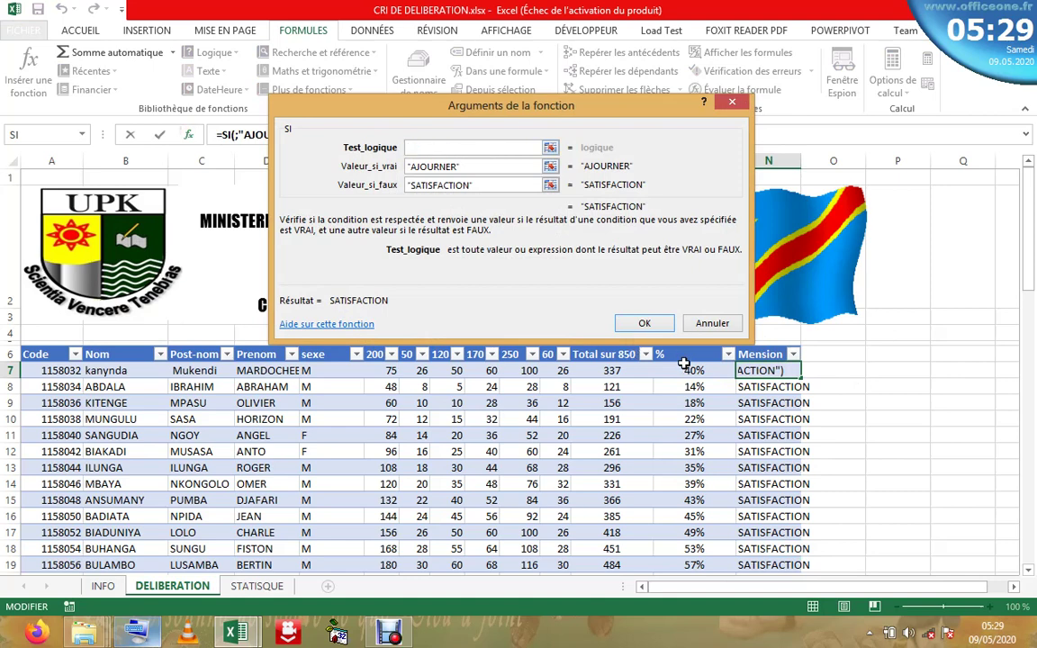
pyautogui.click(684, 371)
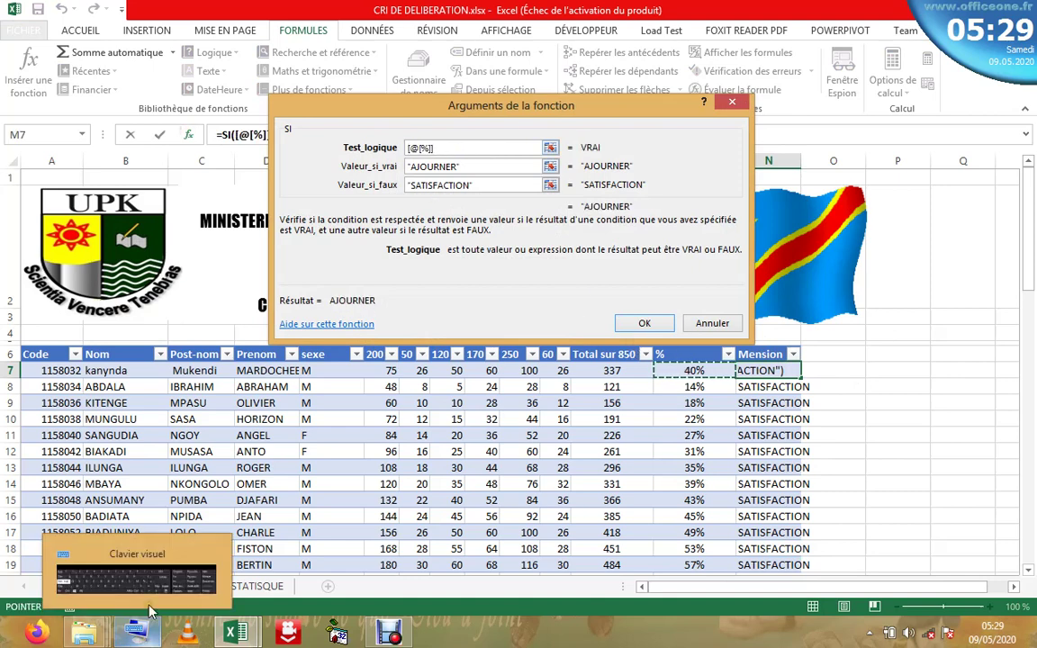
pyautogui.click(151, 590)
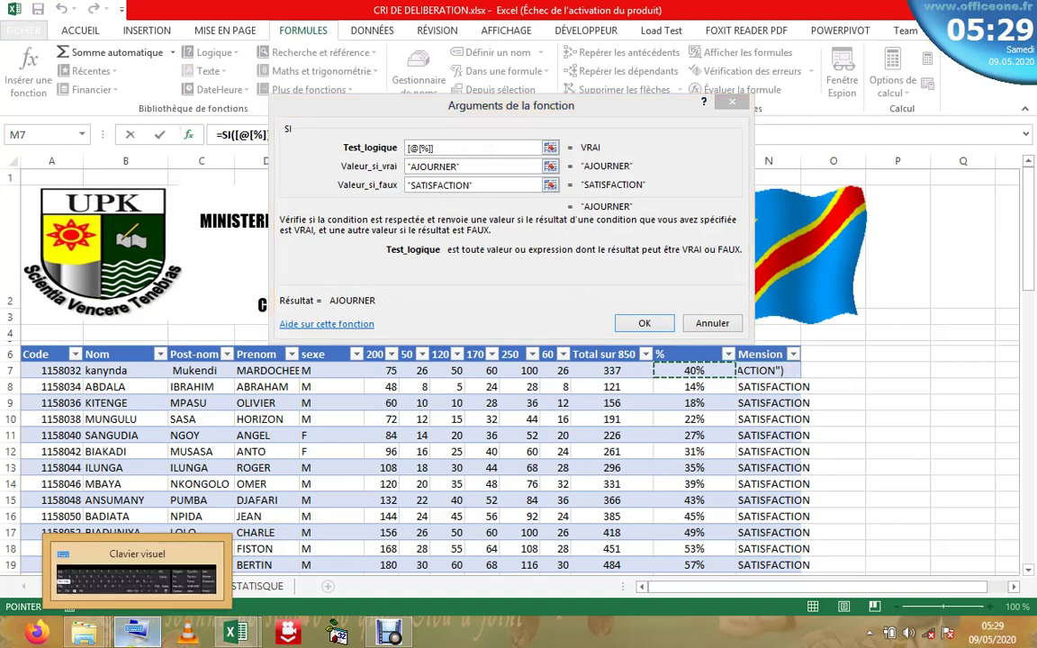
pyautogui.click(135, 634)
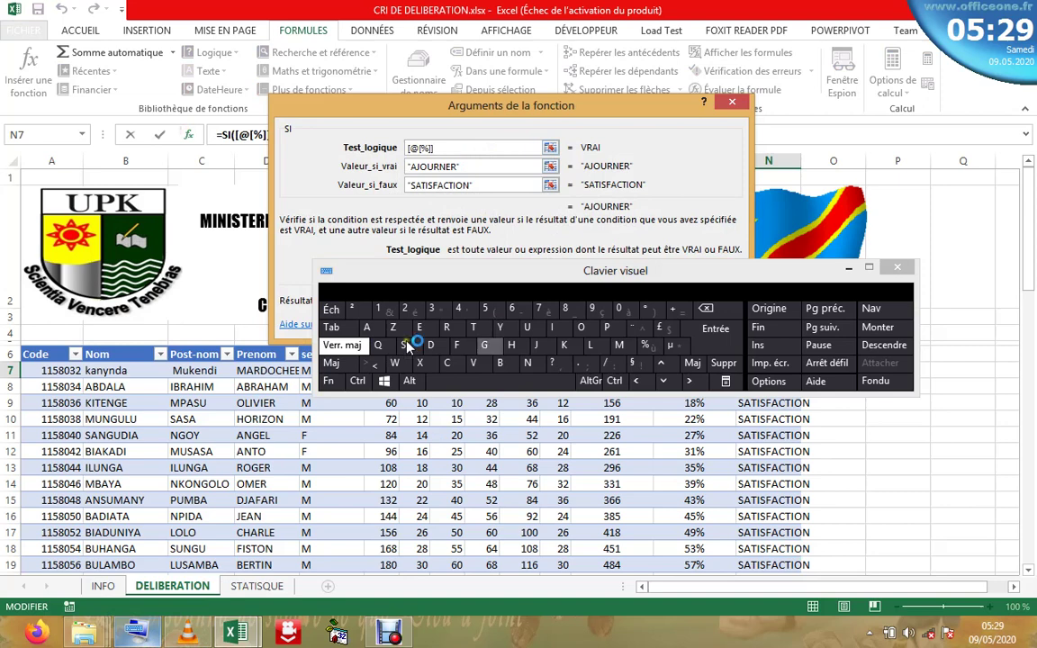
pyautogui.click(340, 363)
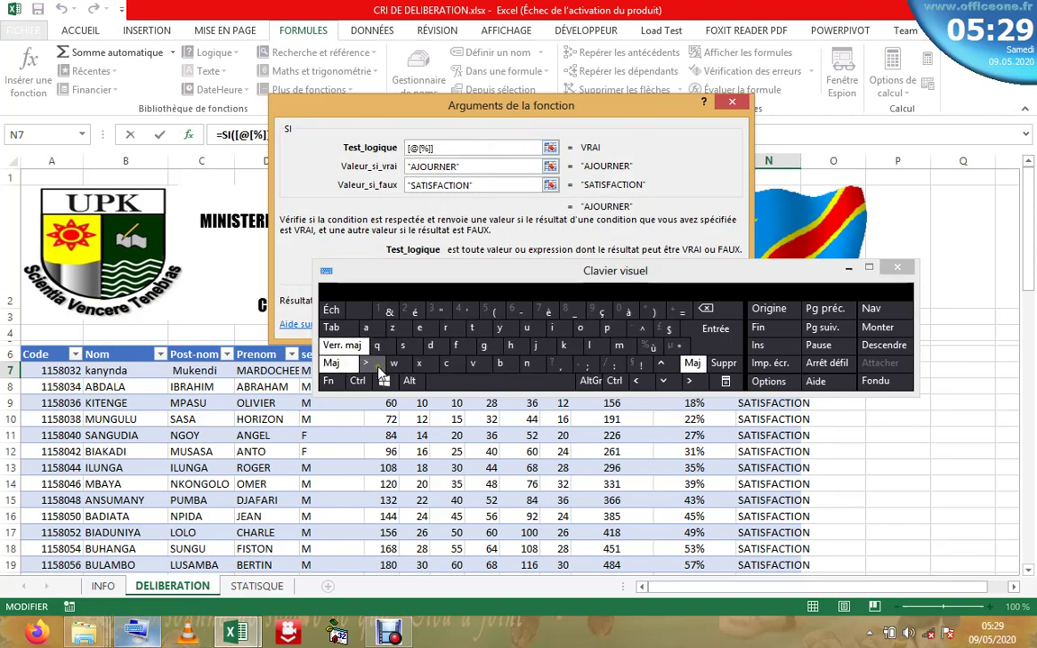
pyautogui.click(347, 365)
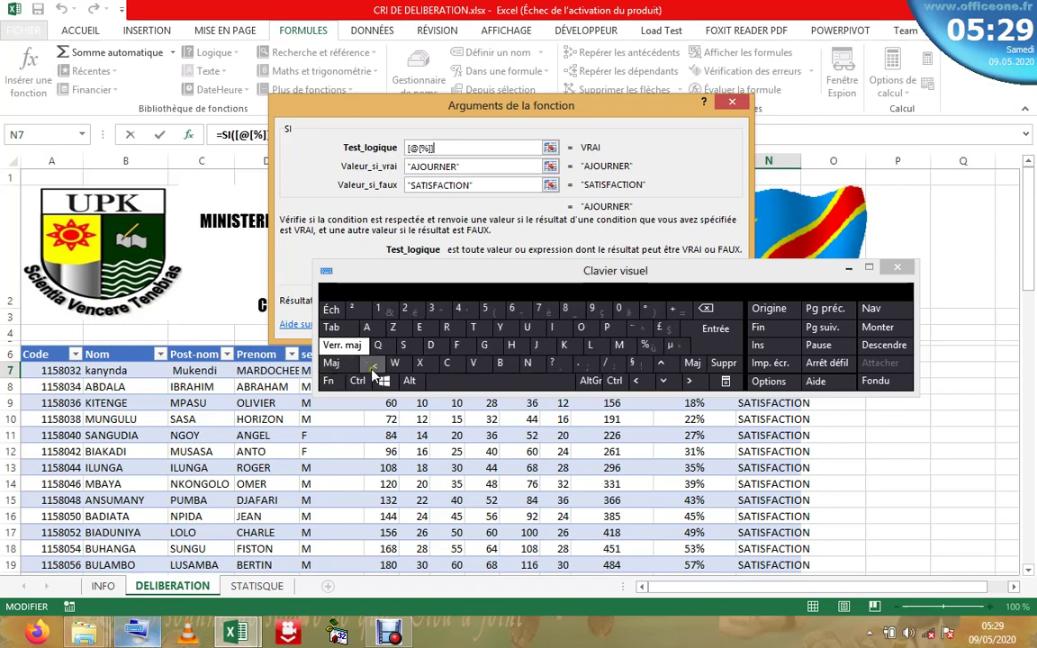
pyautogui.click(373, 365)
pyautogui.click(487, 308)
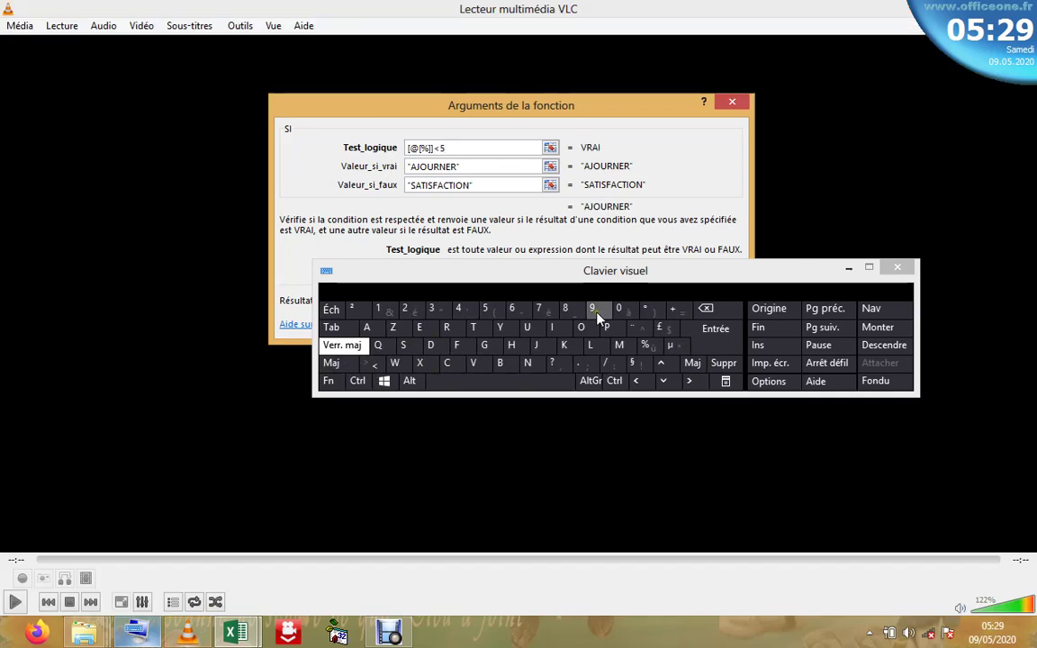
pyautogui.click(969, 7)
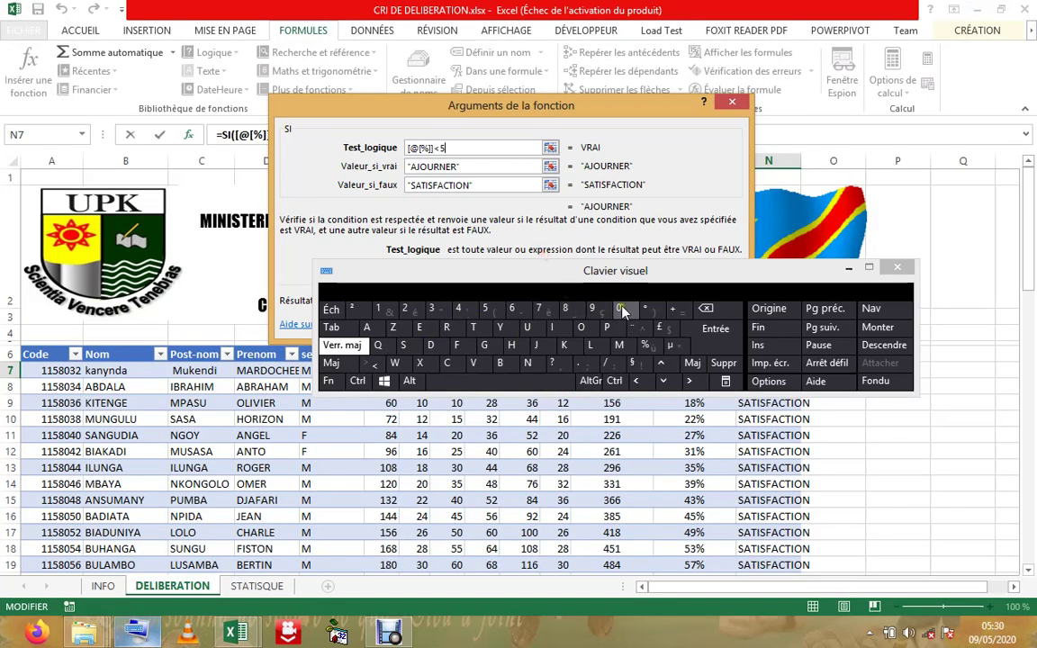
pyautogui.click(492, 167)
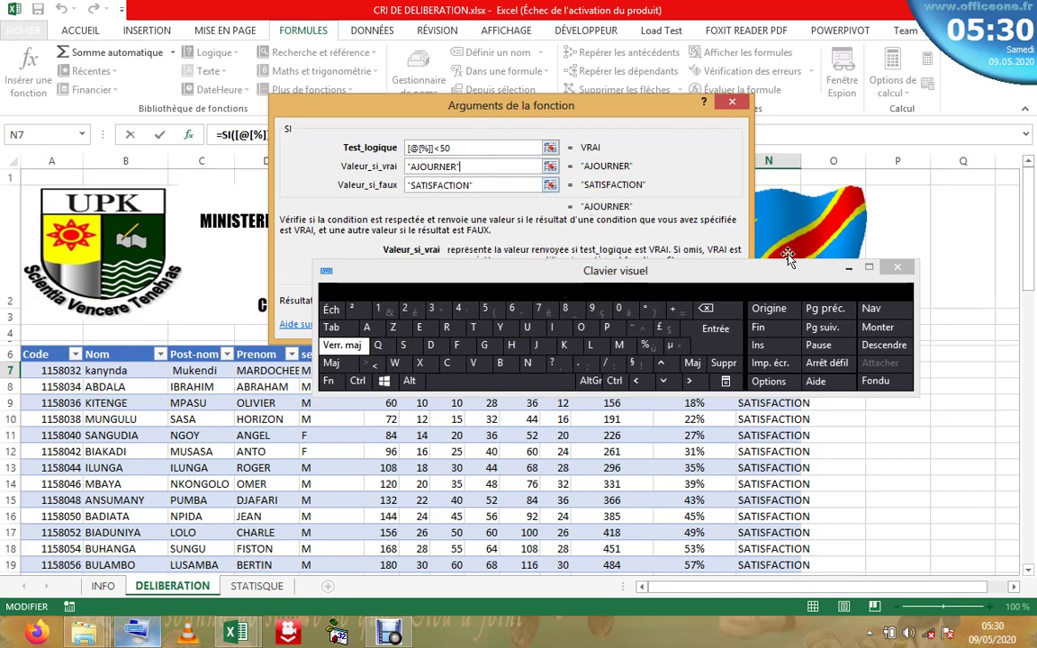
pyautogui.click(848, 269)
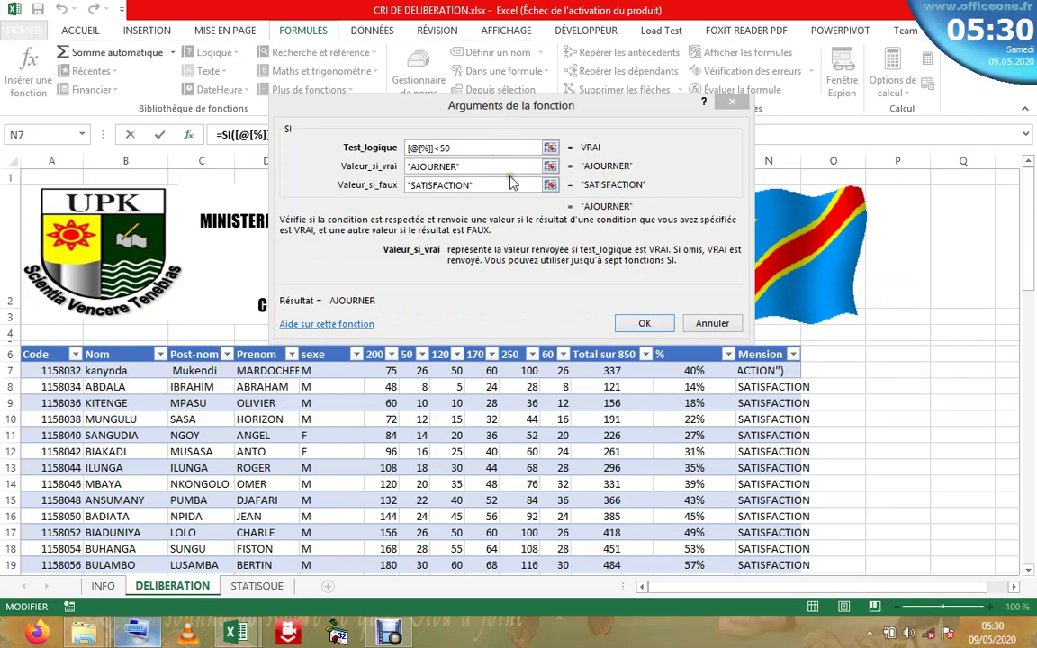
pyautogui.click(508, 184)
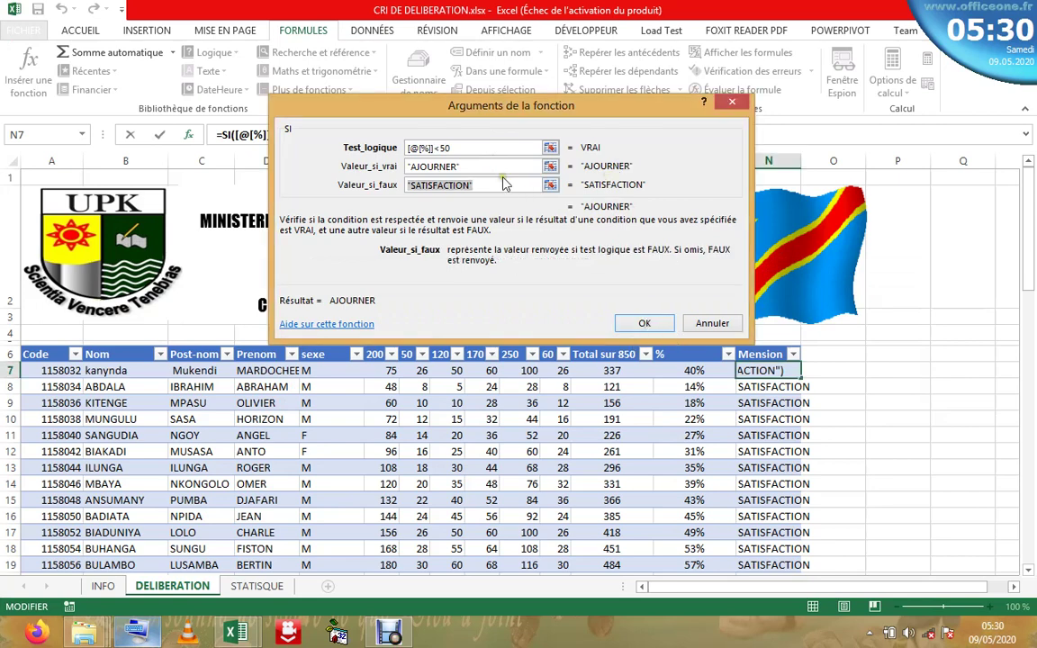
pyautogui.click(467, 149)
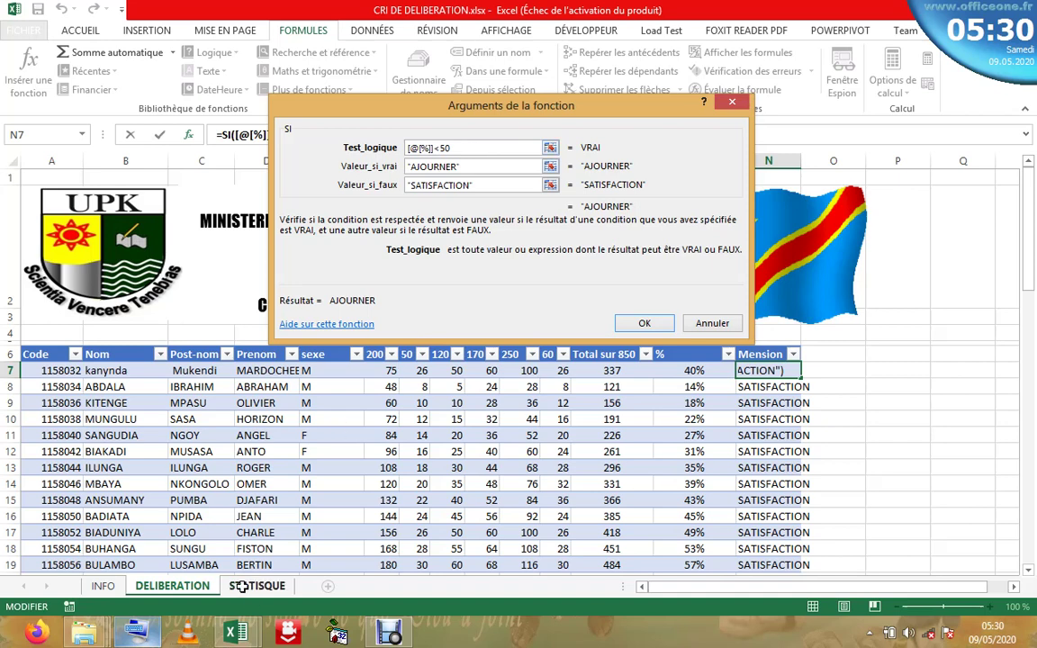
pyautogui.click(135, 637)
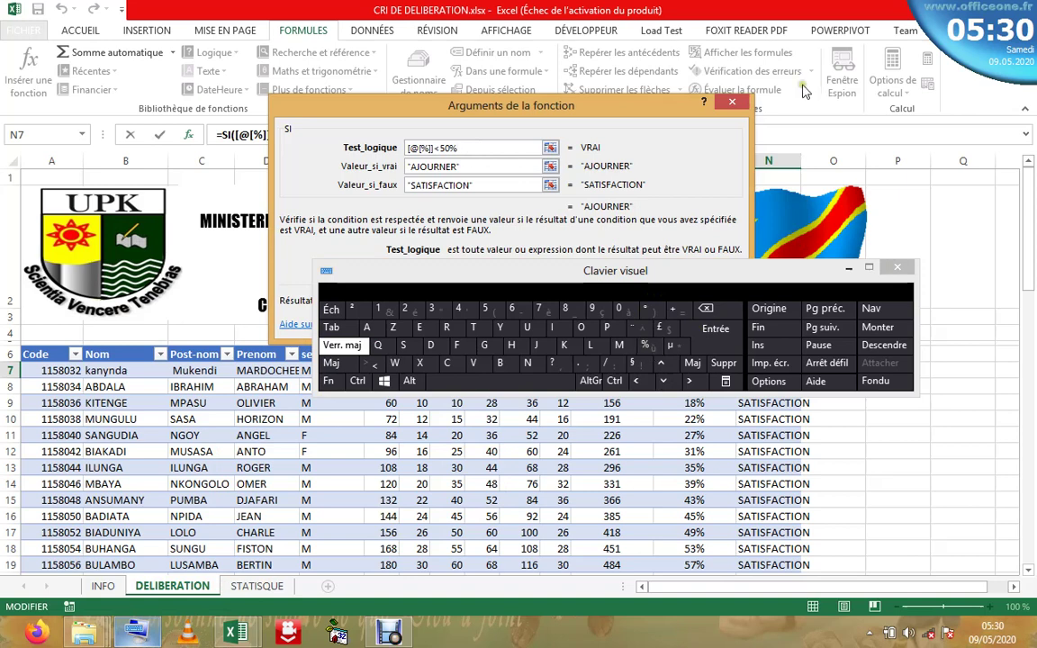
pyautogui.press('Escape')
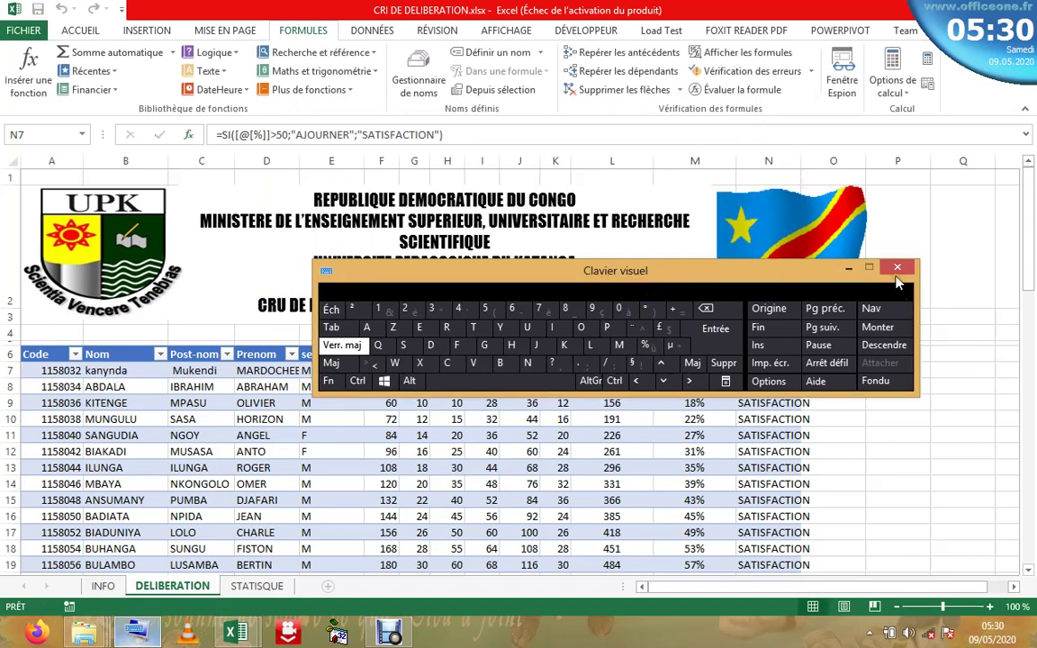
# - Undo the recent Mension edits back to the nested Distinction/satisfaction formula
pyautogui.click(896, 270)
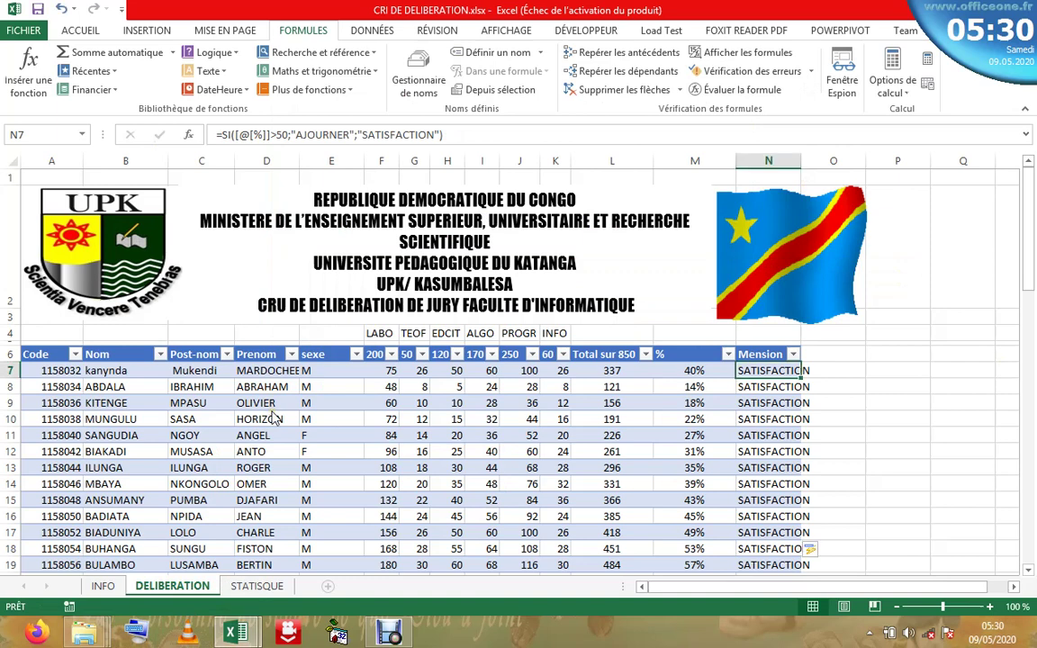
pyautogui.click(524, 419)
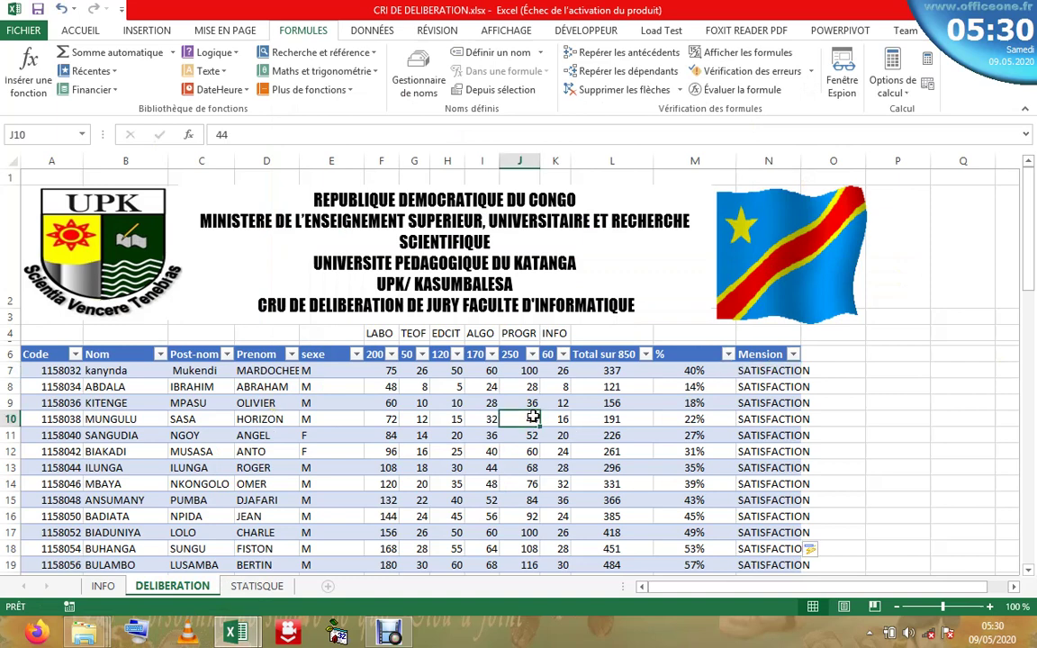
pyautogui.click(752, 370)
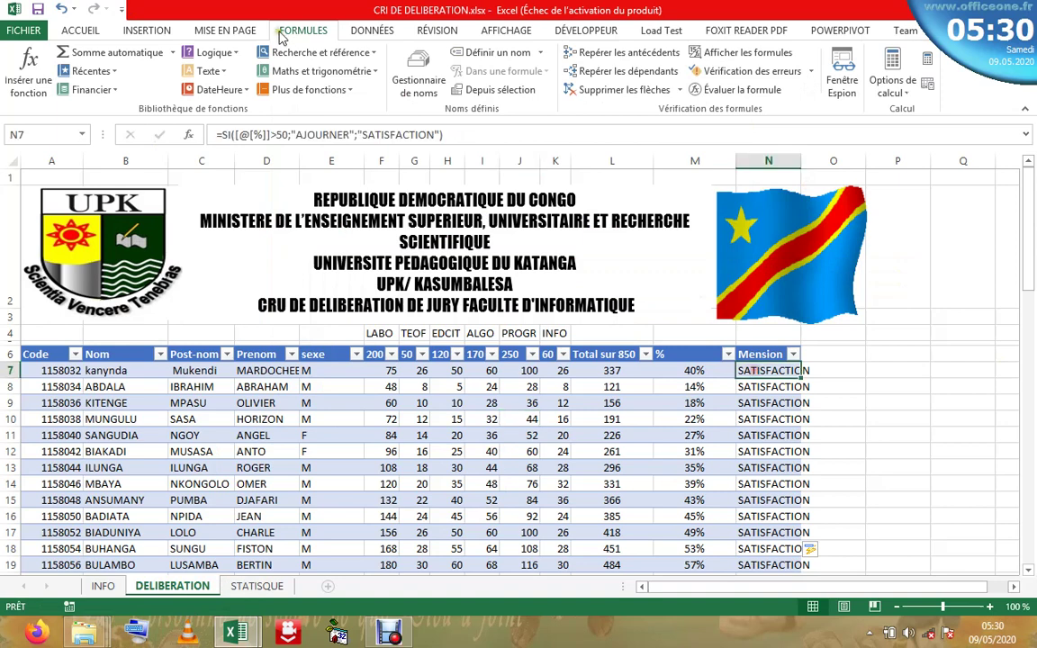
pyautogui.click(63, 8)
pyautogui.click(63, 9)
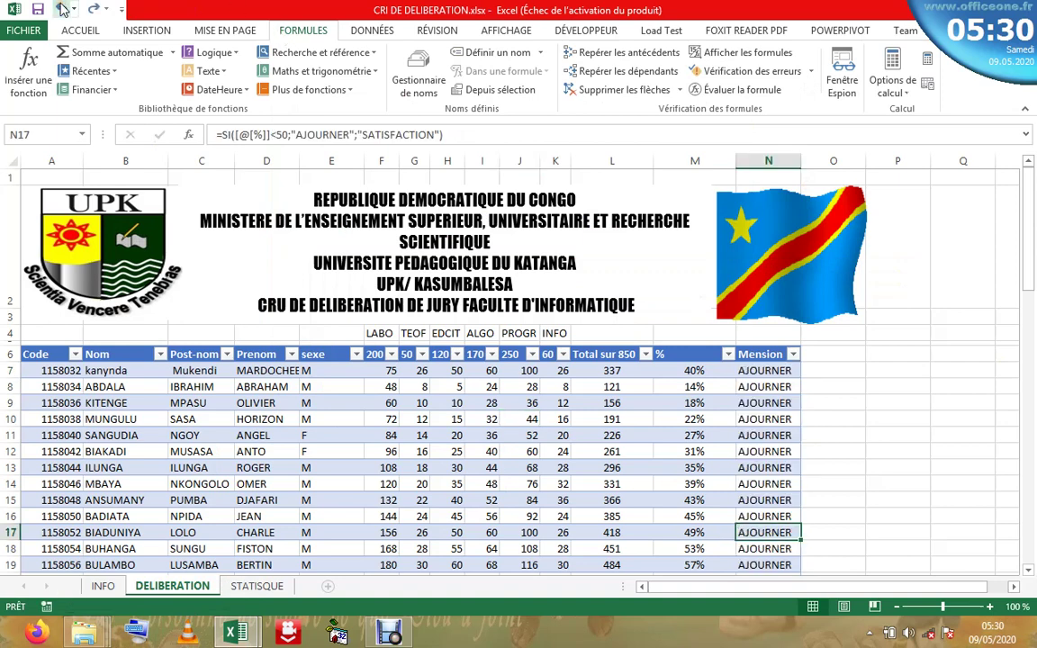
pyautogui.click(63, 8)
pyautogui.click(63, 8)
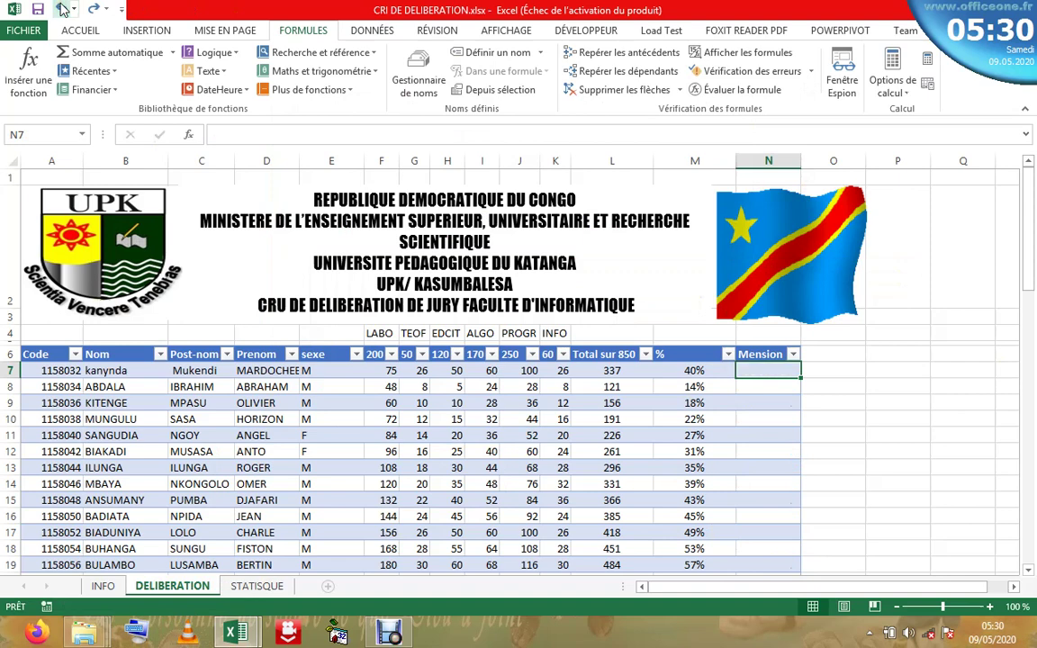
pyautogui.click(63, 8)
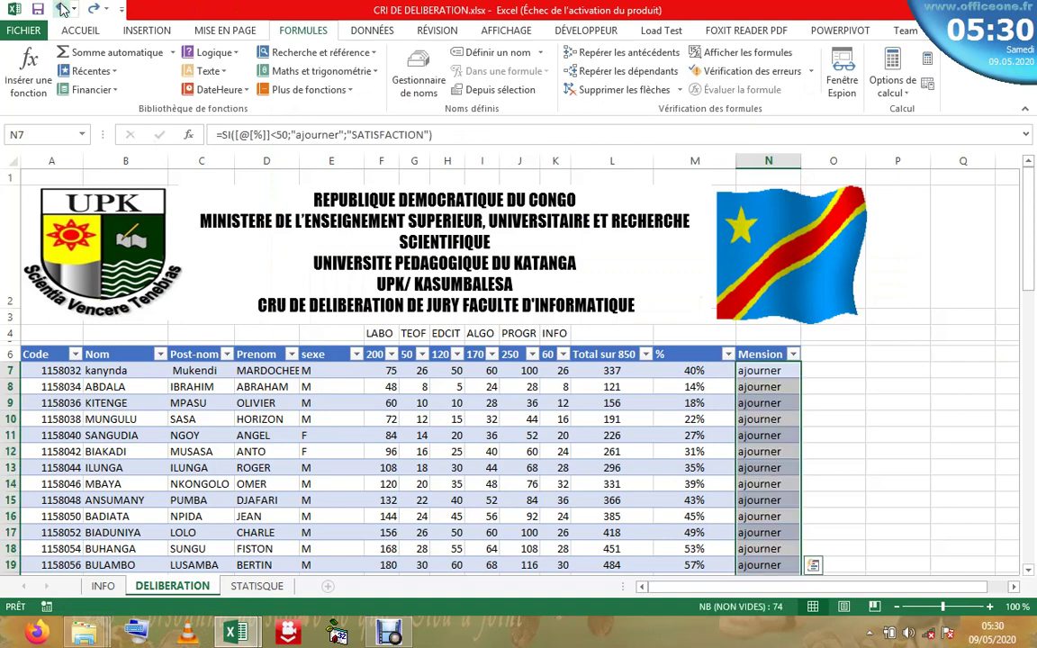
pyautogui.click(62, 9)
pyautogui.click(62, 9)
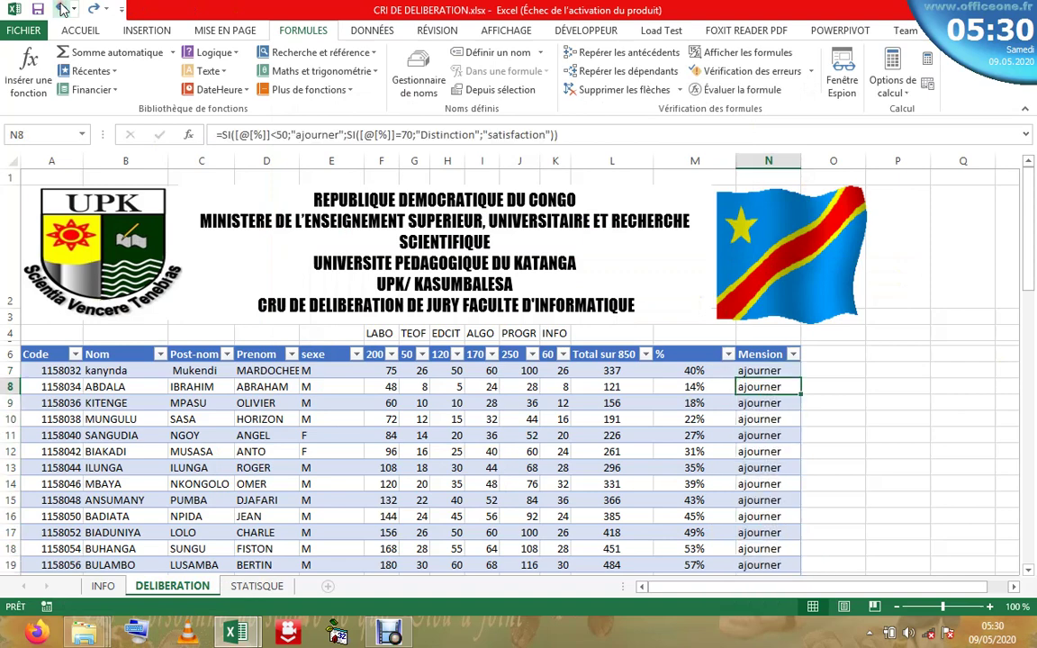
# - Undo four more edits to reach the ajourner/SATISFACTION/DISTINCTION nested formula
pyautogui.click(435, 134)
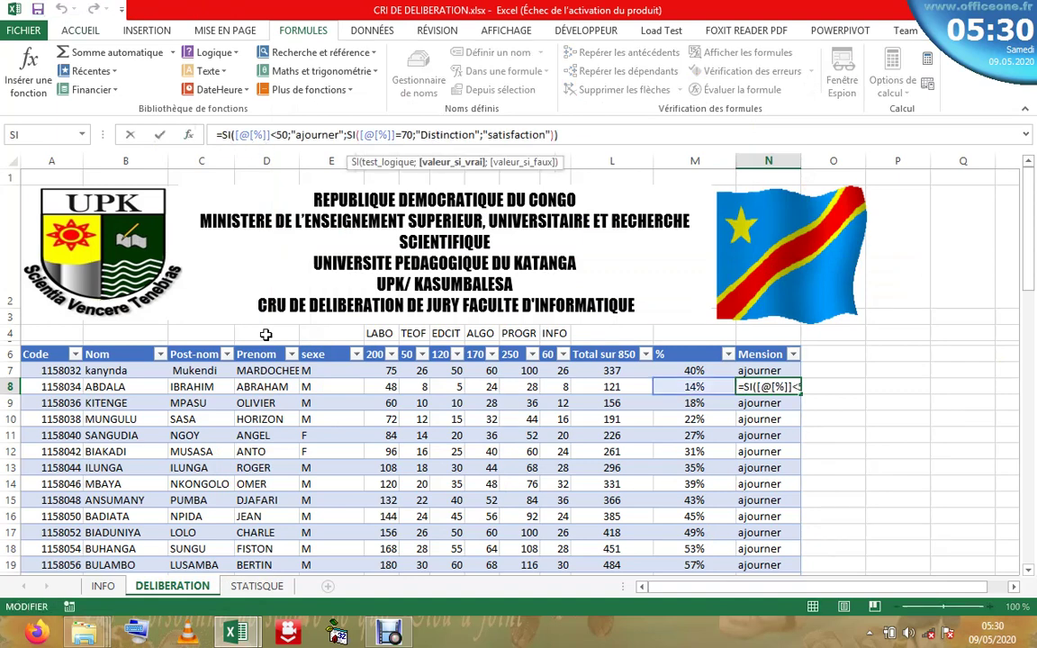
pyautogui.click(331, 573)
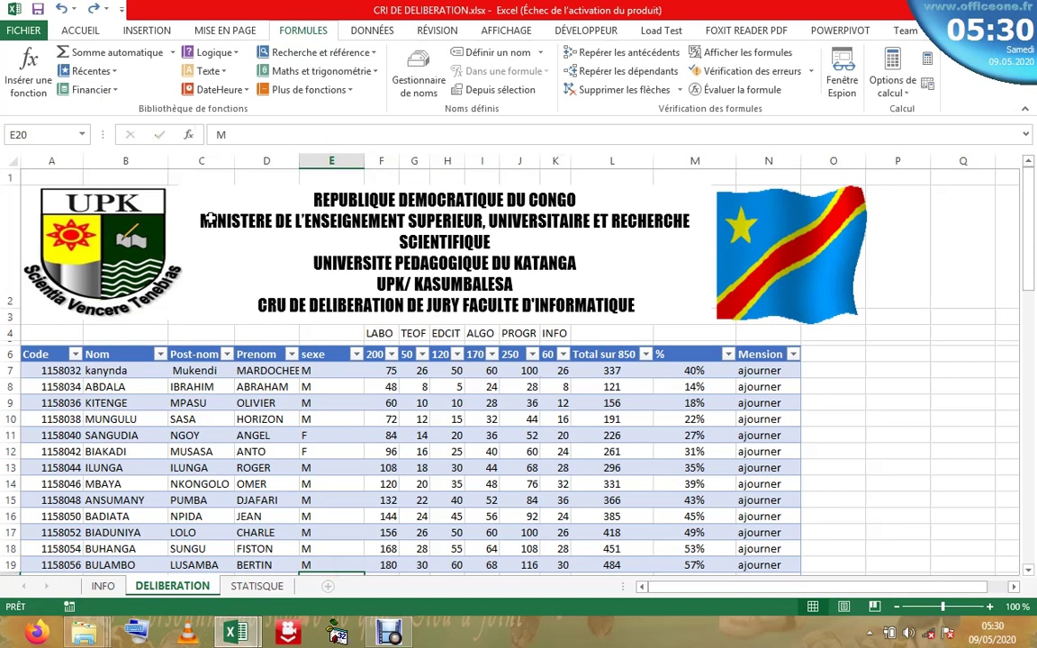
pyautogui.click(778, 372)
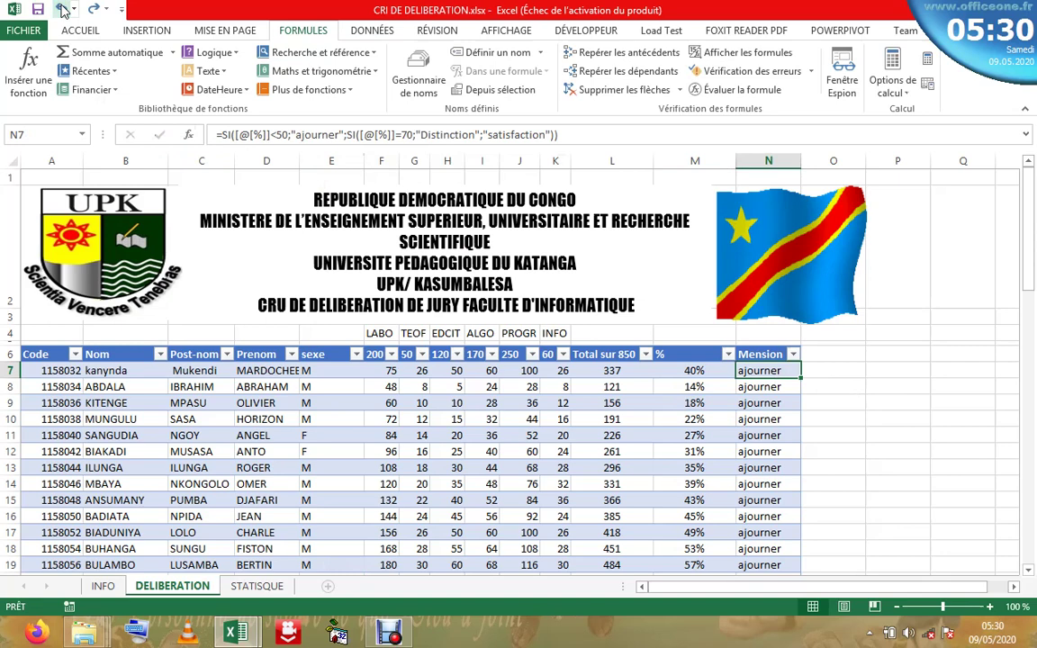
pyautogui.click(61, 9)
pyautogui.click(61, 9)
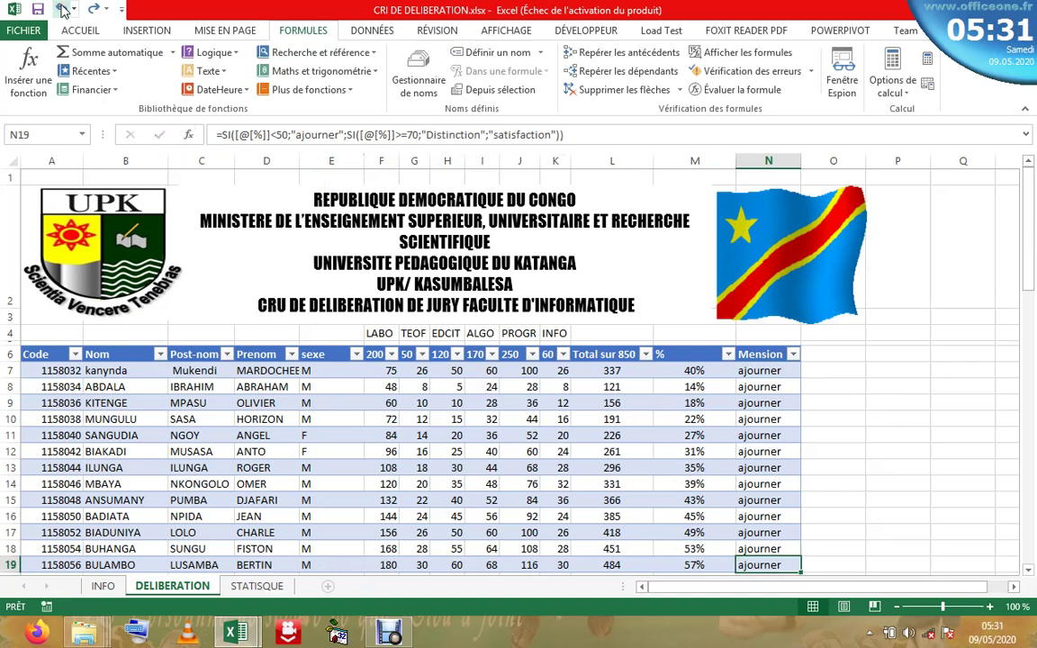
pyautogui.click(61, 9)
pyautogui.click(61, 9)
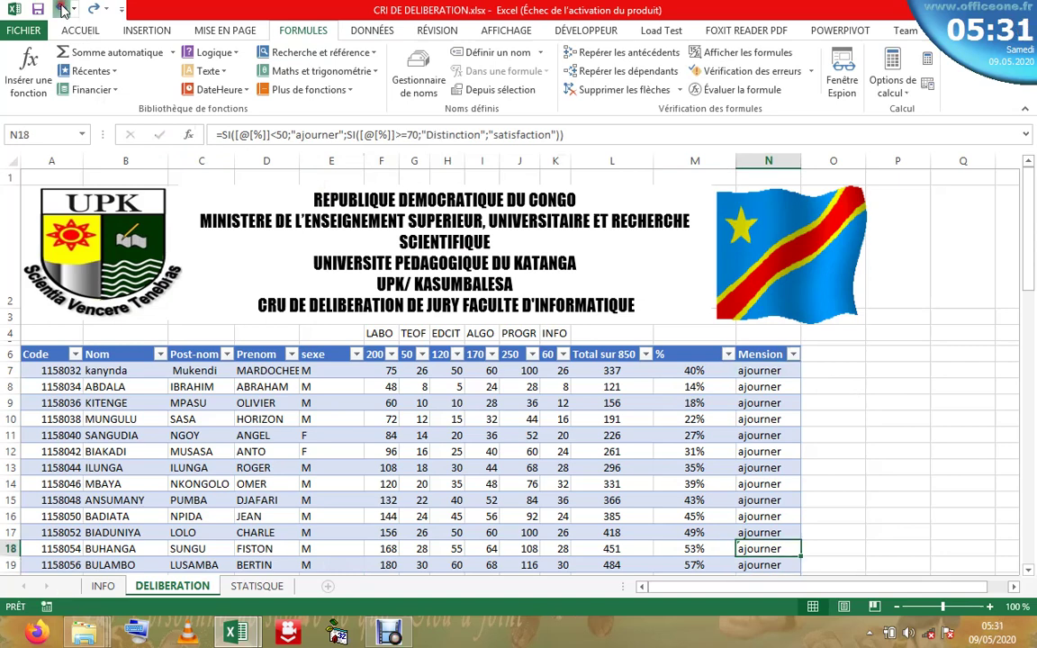
# - Open the SI function arguments for the Mension formula in N7
pyautogui.click(186, 133)
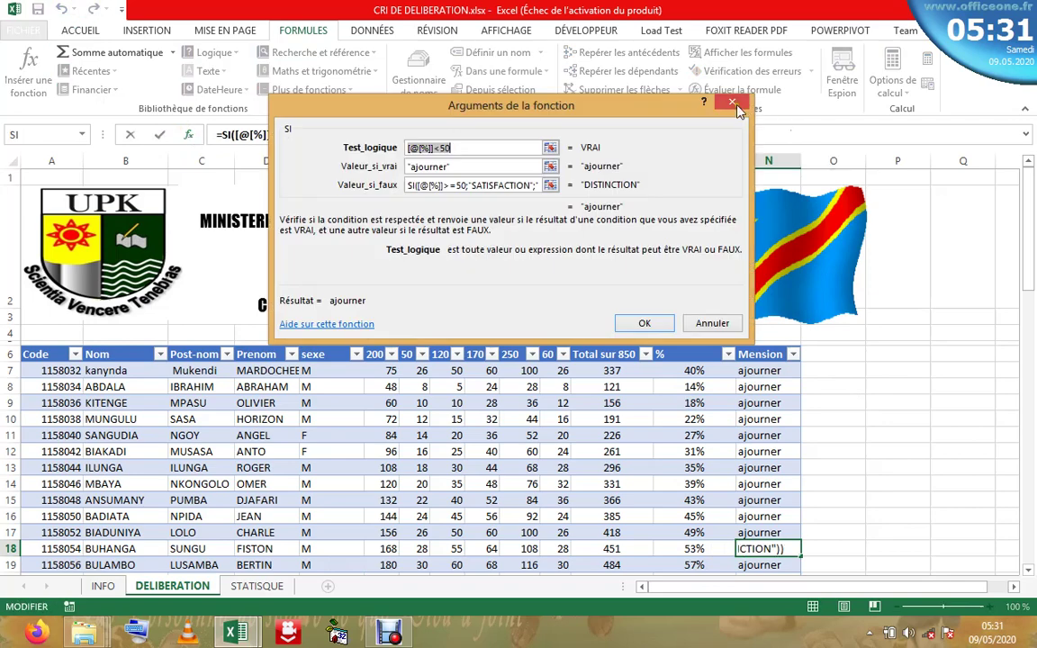
pyautogui.click(733, 98)
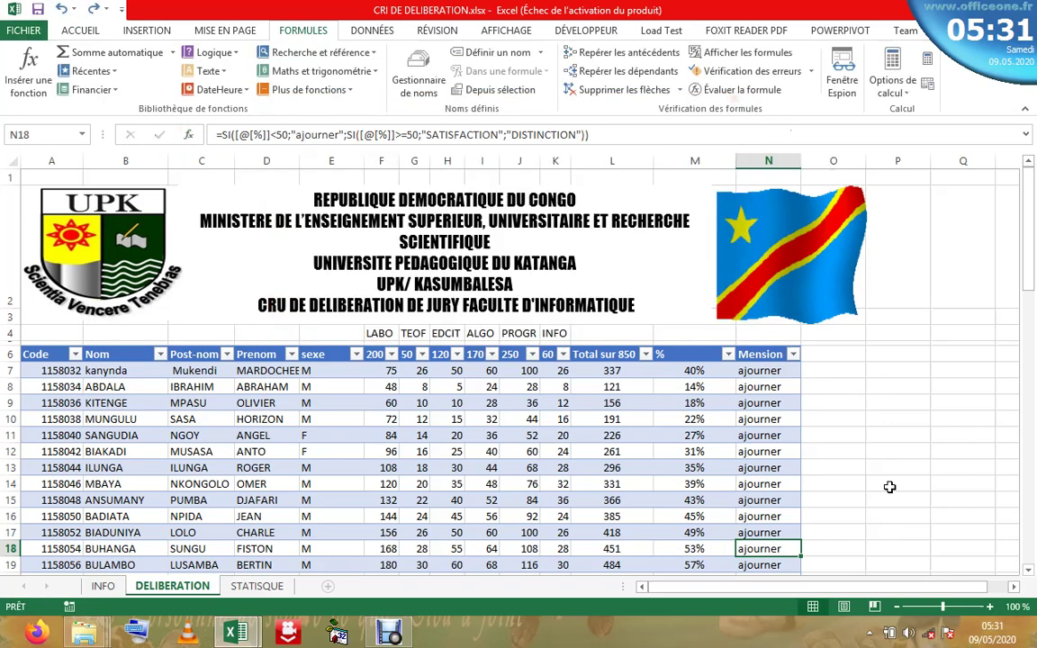
pyautogui.click(776, 370)
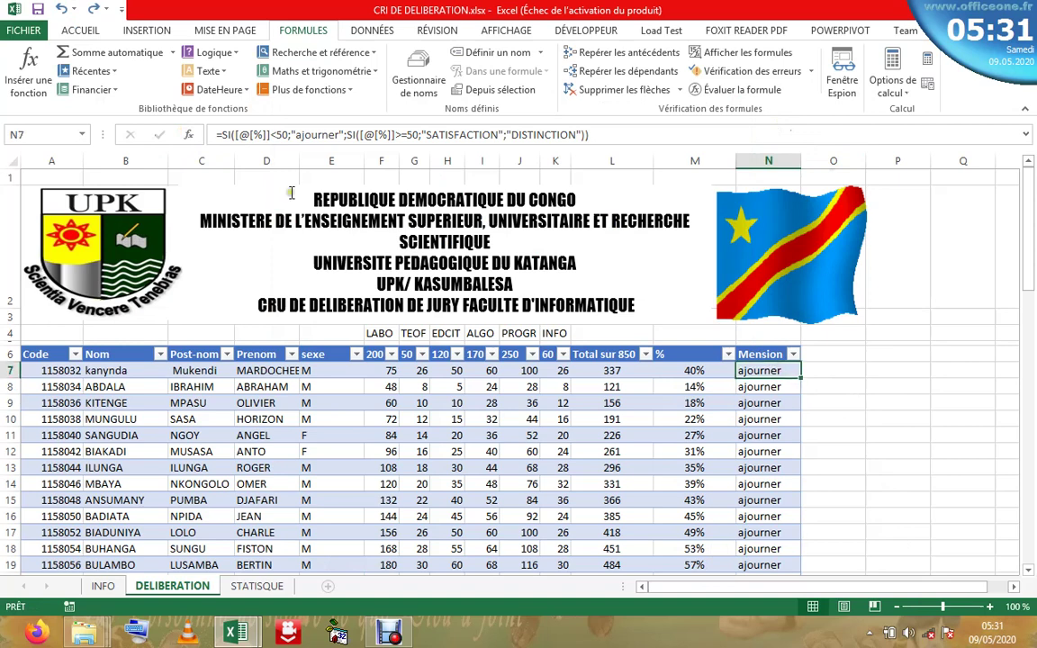
pyautogui.click(189, 134)
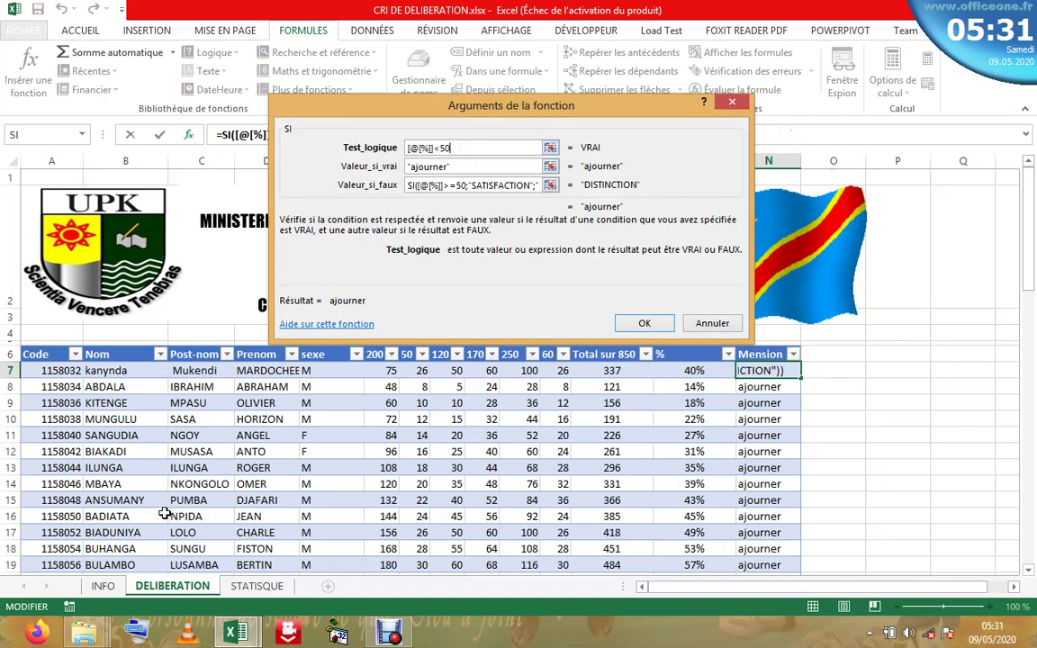
# - Change both tests to <50% and >=50% with the on-screen keyboard and confirm
pyautogui.click(140, 640)
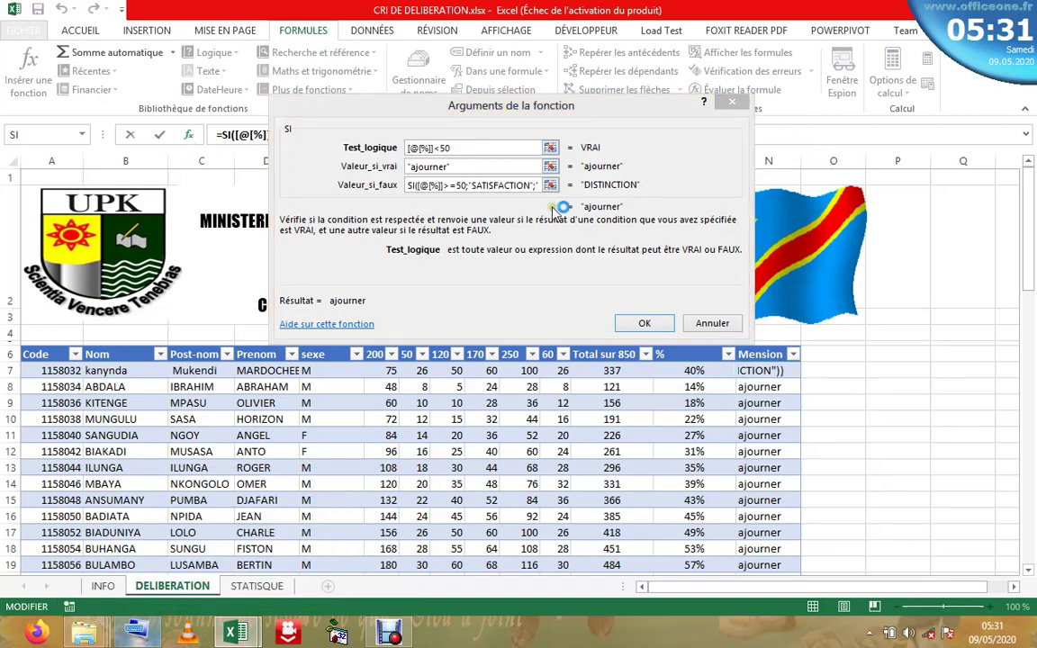
pyautogui.click(448, 149)
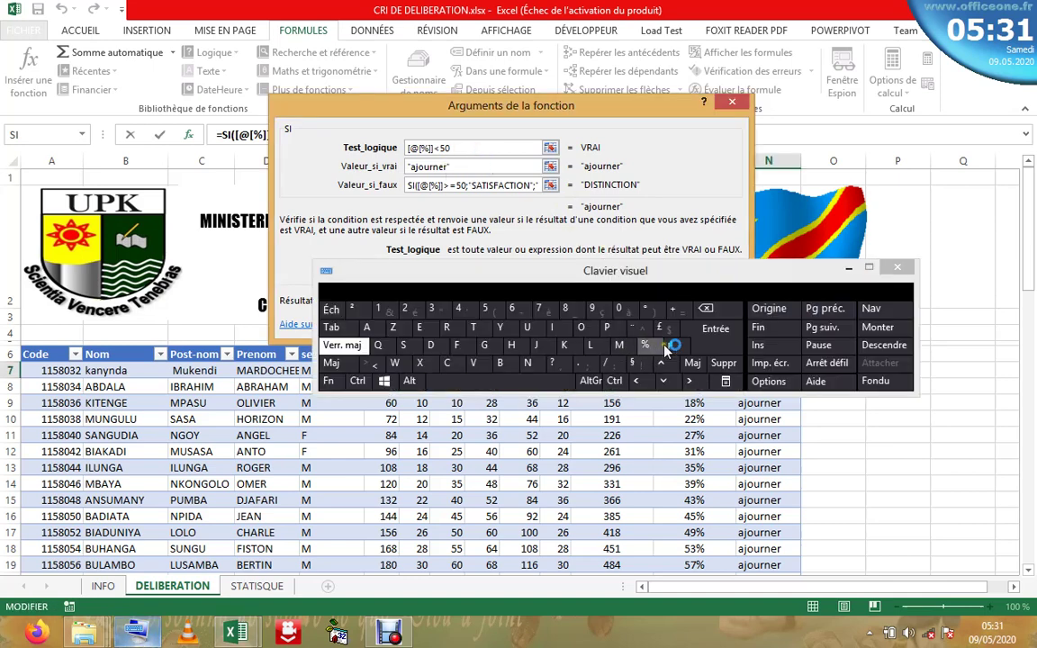
pyautogui.click(644, 344)
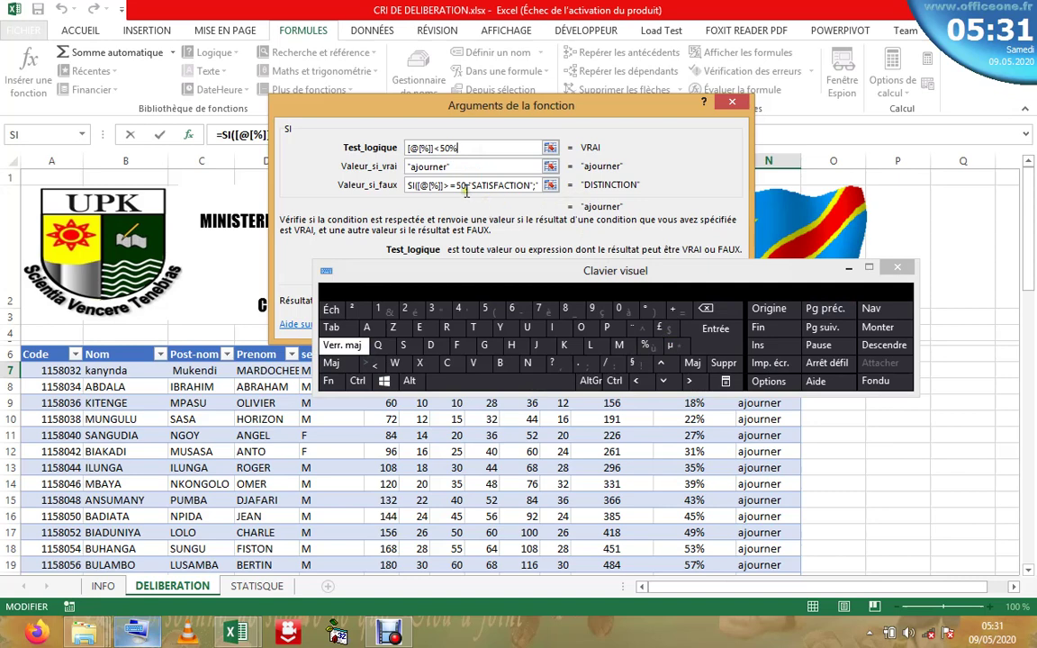
pyautogui.click(466, 187)
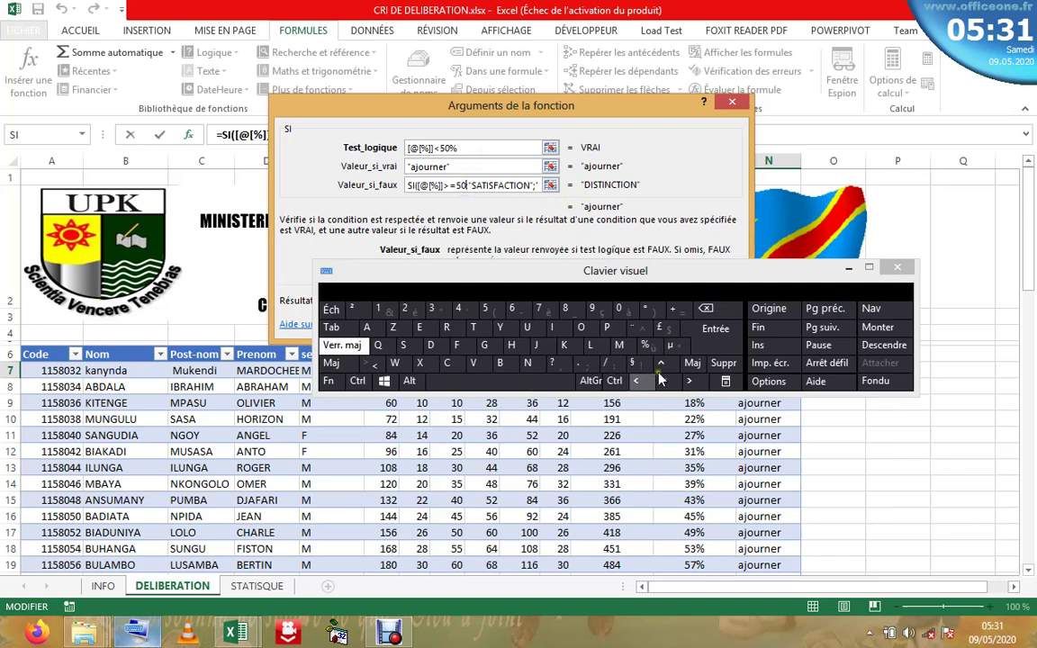
pyautogui.click(643, 336)
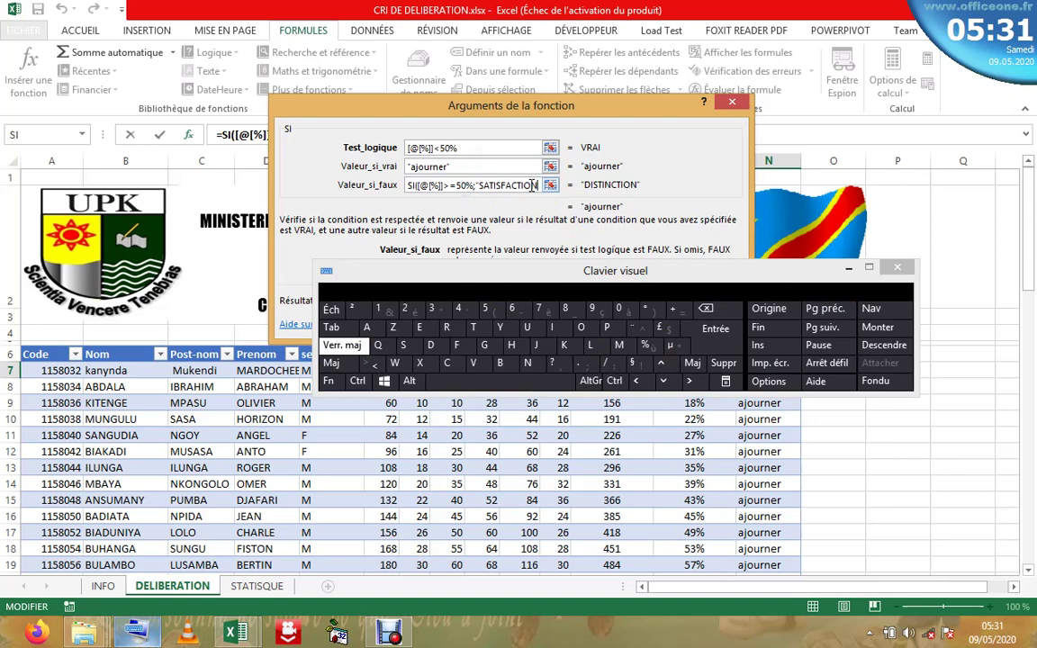
pyautogui.click(532, 186)
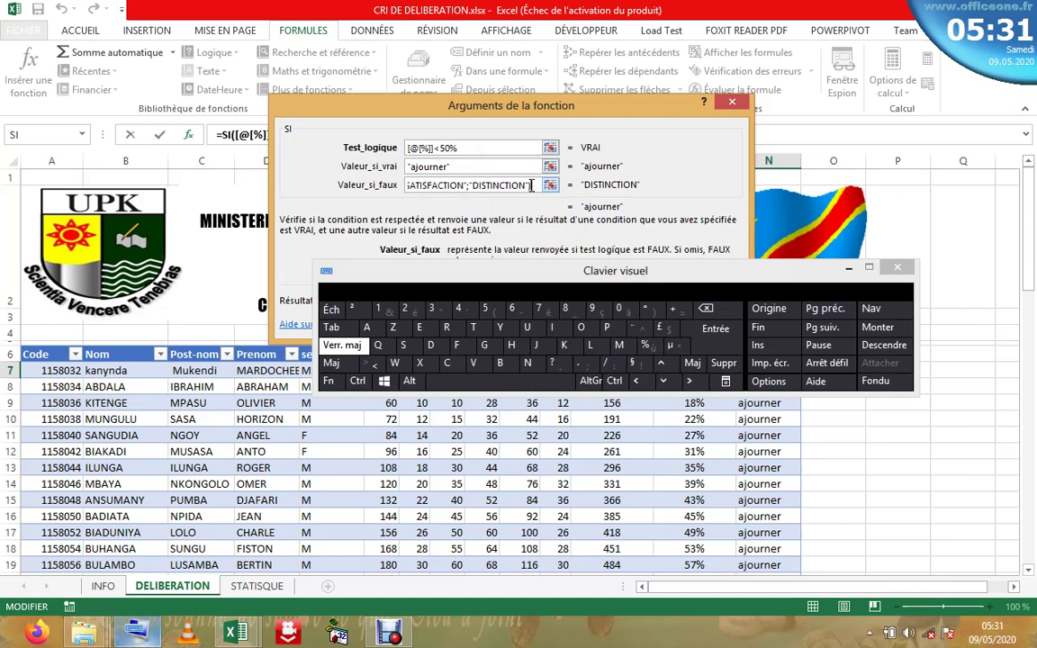
pyautogui.press('Home')
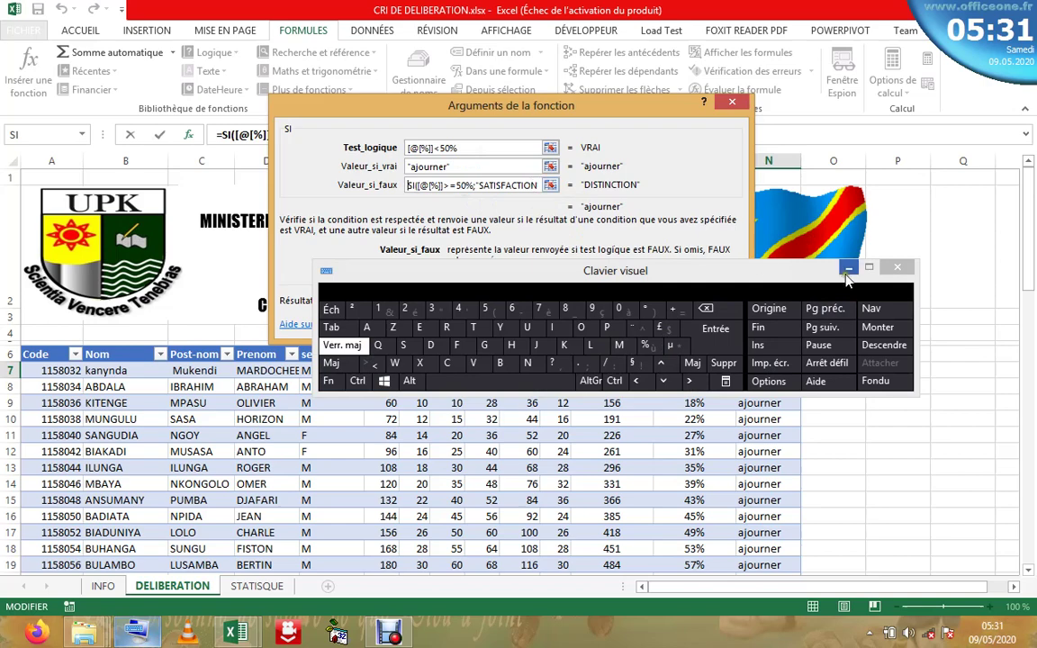
pyautogui.click(897, 268)
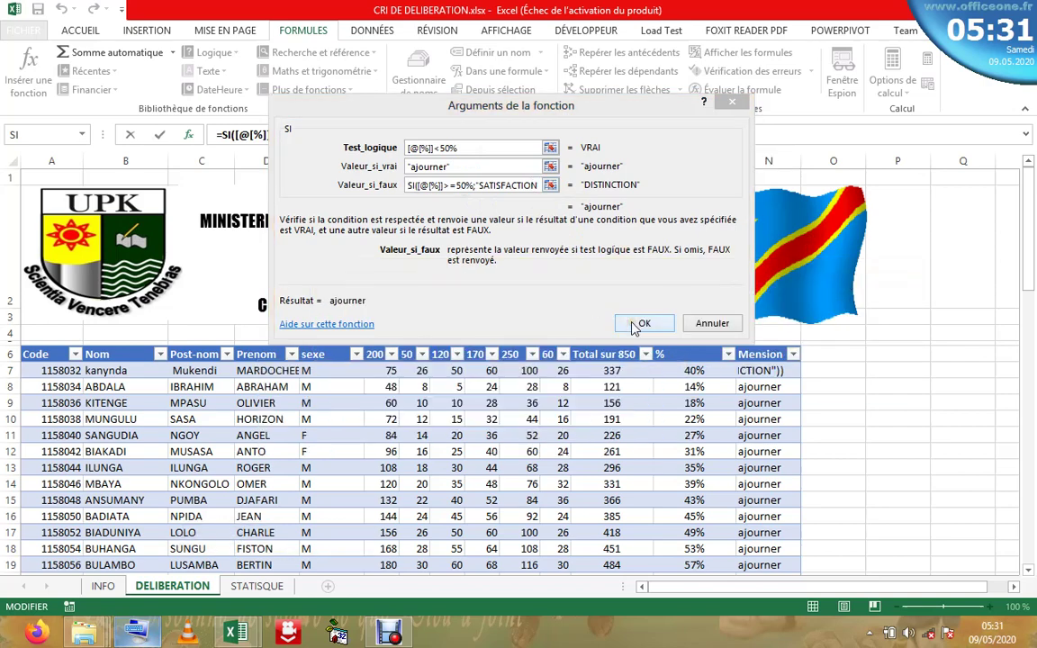
pyautogui.click(639, 324)
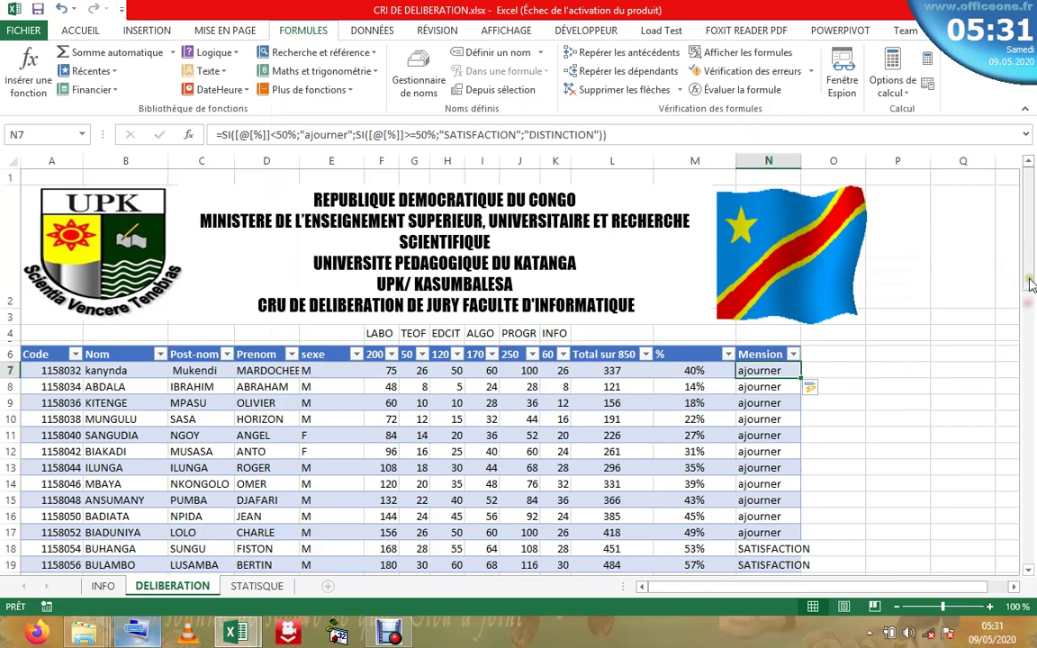
# - Check the last student's 72% result at the table's bottom, then widen column N
pyautogui.moveTo(1028, 315); pyautogui.dragTo(1031, 558)
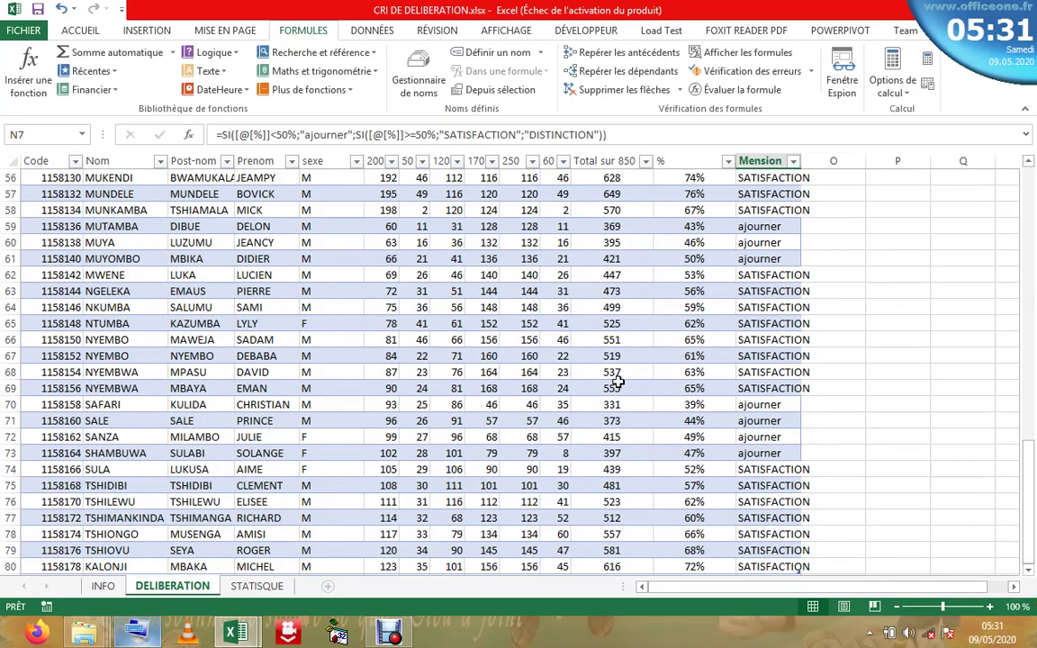
pyautogui.click(709, 568)
pyautogui.click(761, 566)
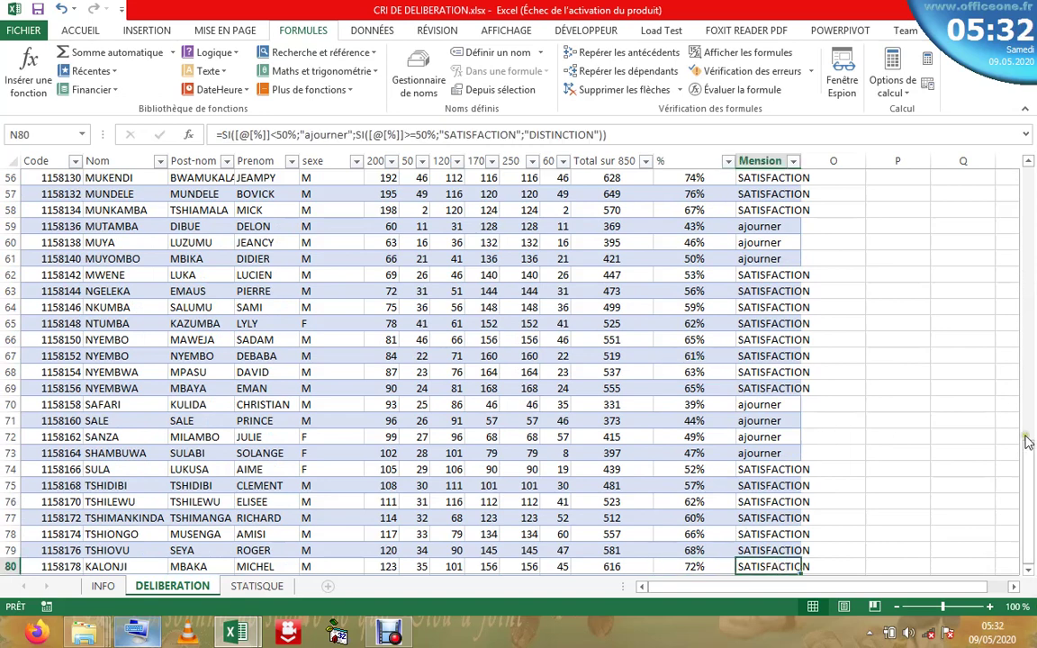
pyautogui.moveTo(1031, 468); pyautogui.dragTo(1029, 180)
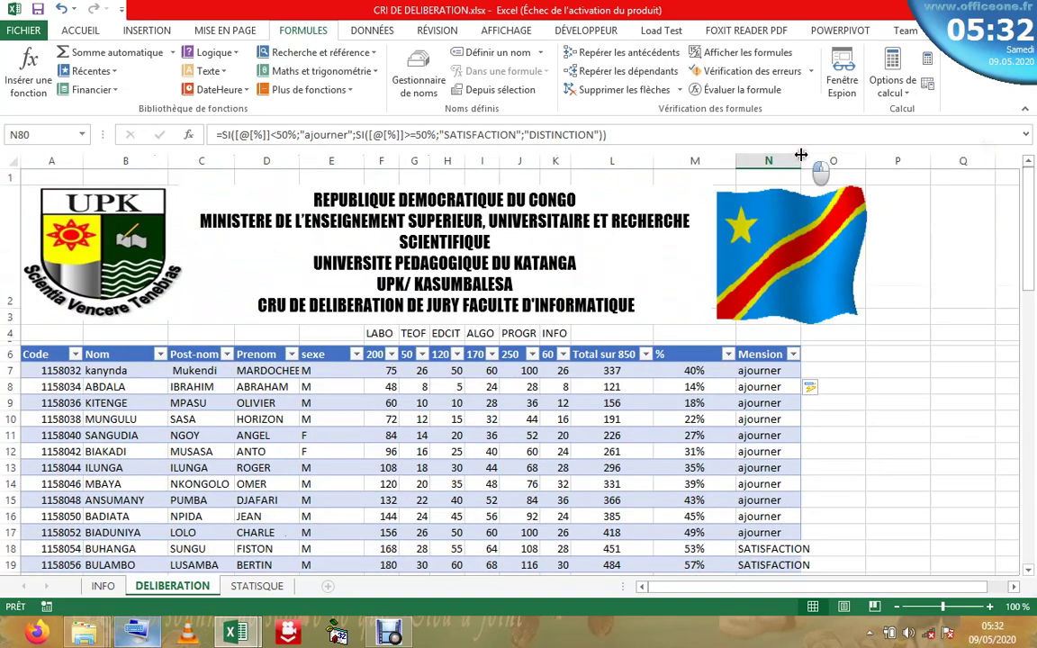
pyautogui.moveTo(801, 155); pyautogui.dragTo(815, 157)
pyautogui.click(767, 452)
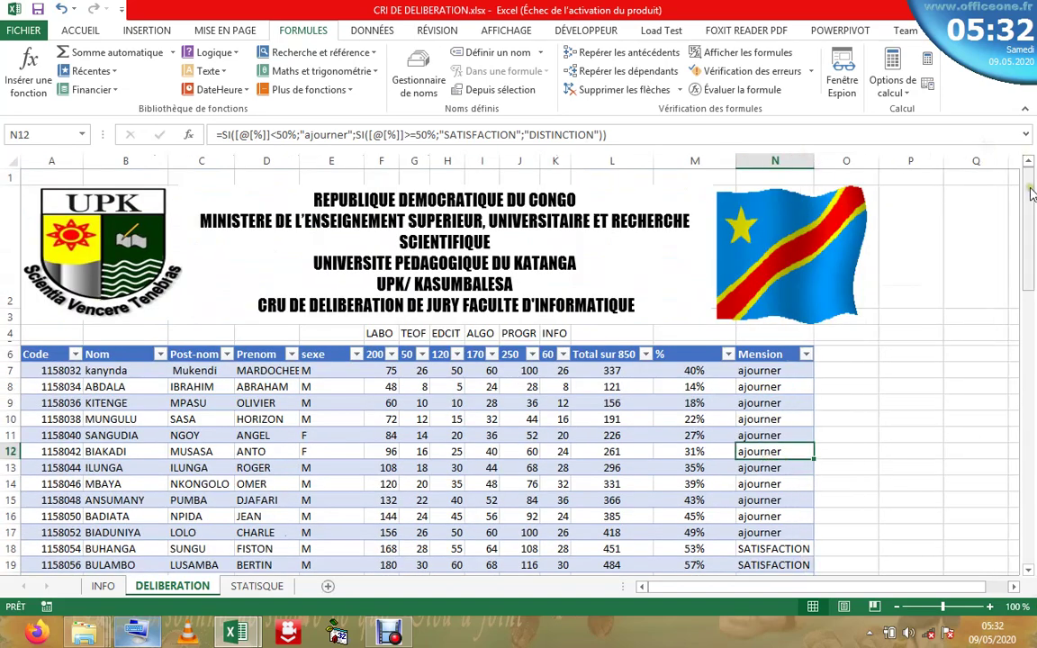
pyautogui.moveTo(1030, 193); pyautogui.dragTo(900, 166)
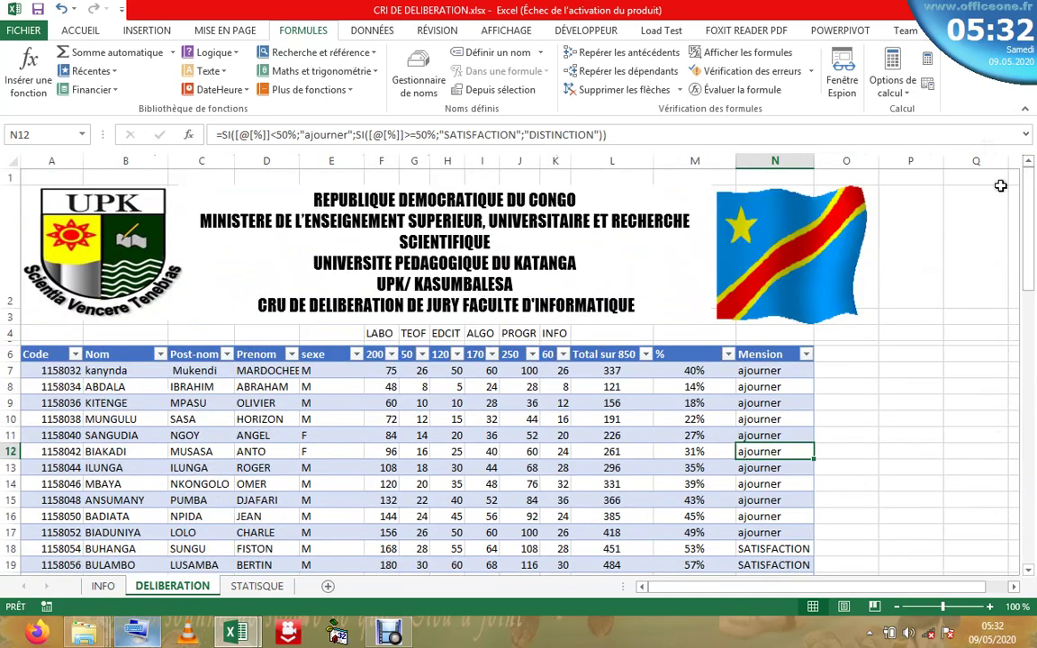
# - Try changing the 50% threshold to 70 in N12, then cancel the edit
pyautogui.click(427, 134)
pyautogui.click(428, 134)
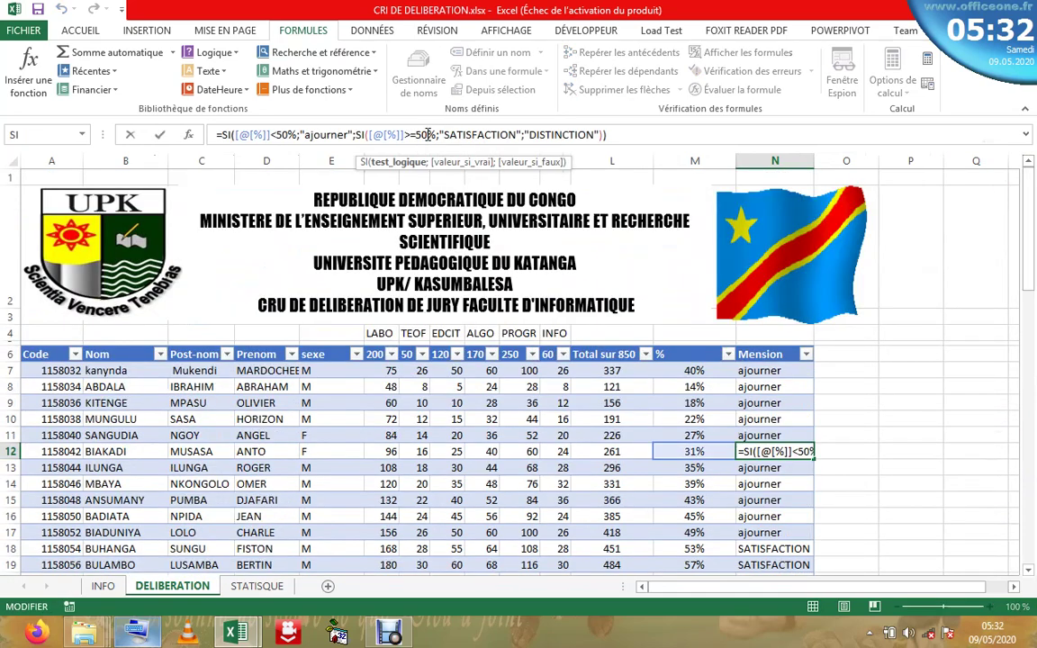
pyautogui.press('BackSpace')
pyautogui.press('BackSpace')
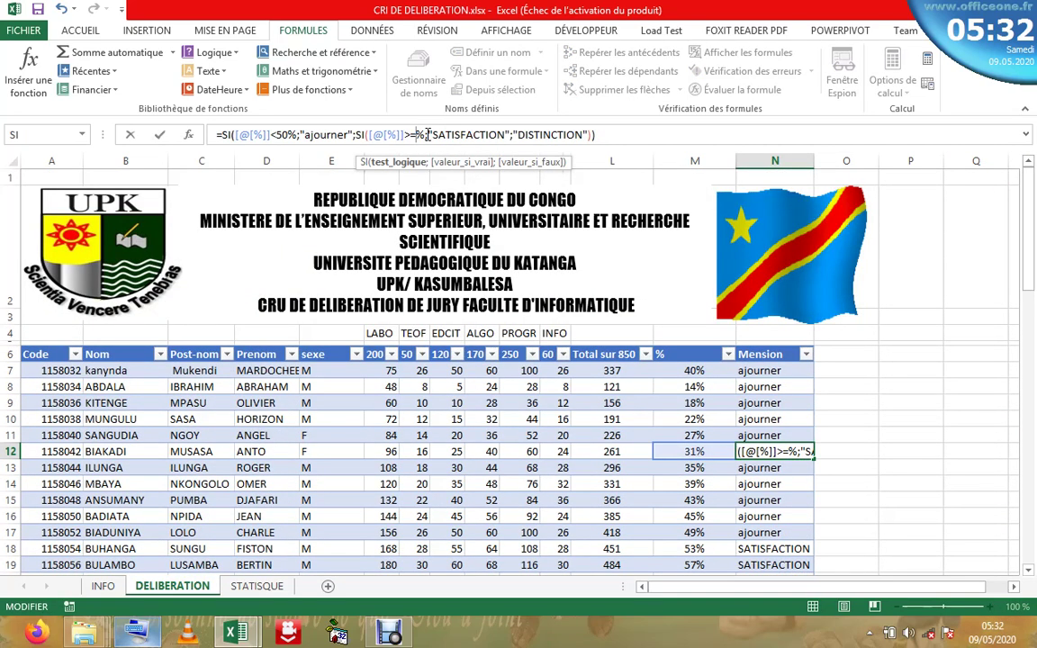
pyautogui.write('7')
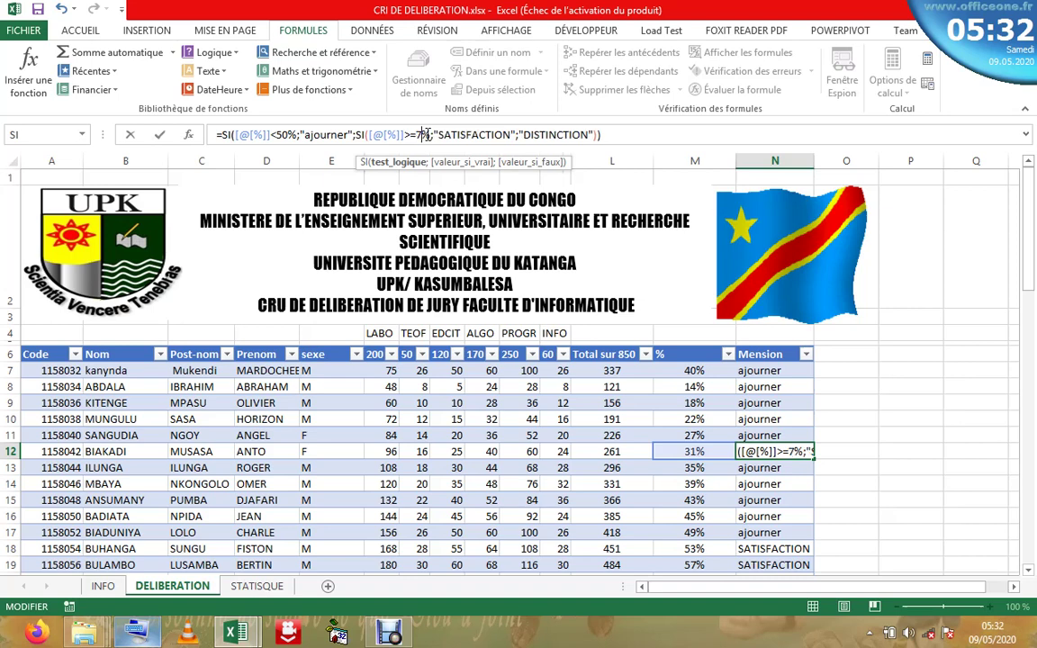
pyautogui.write('0')
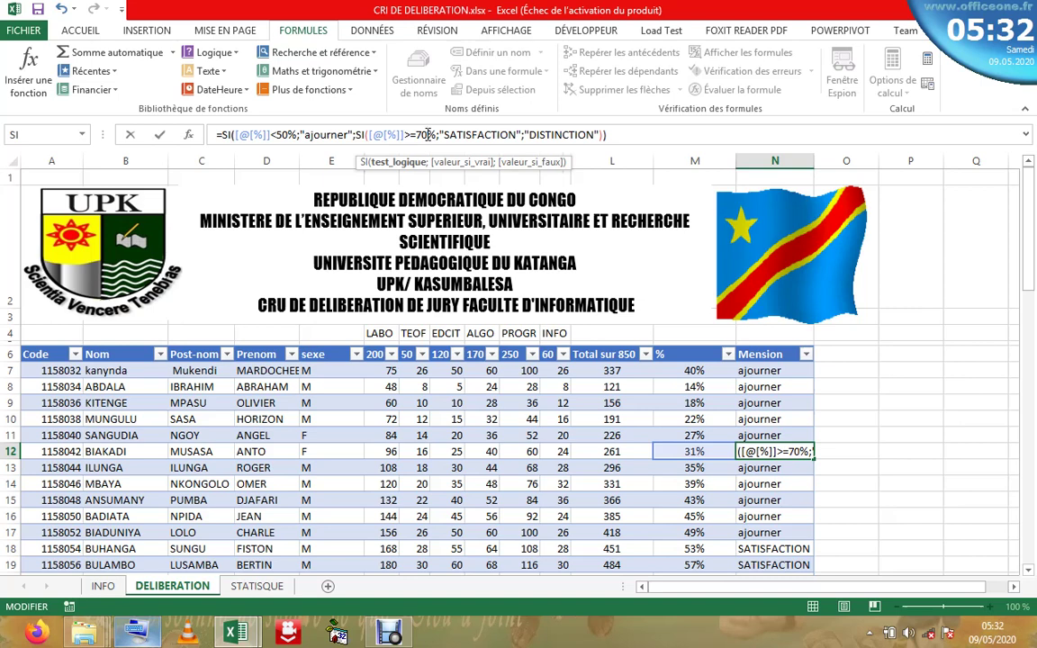
pyautogui.press('Escape')
# - In N7, change the nested >=50% test to >=70% and confirm
pyautogui.click(774, 374)
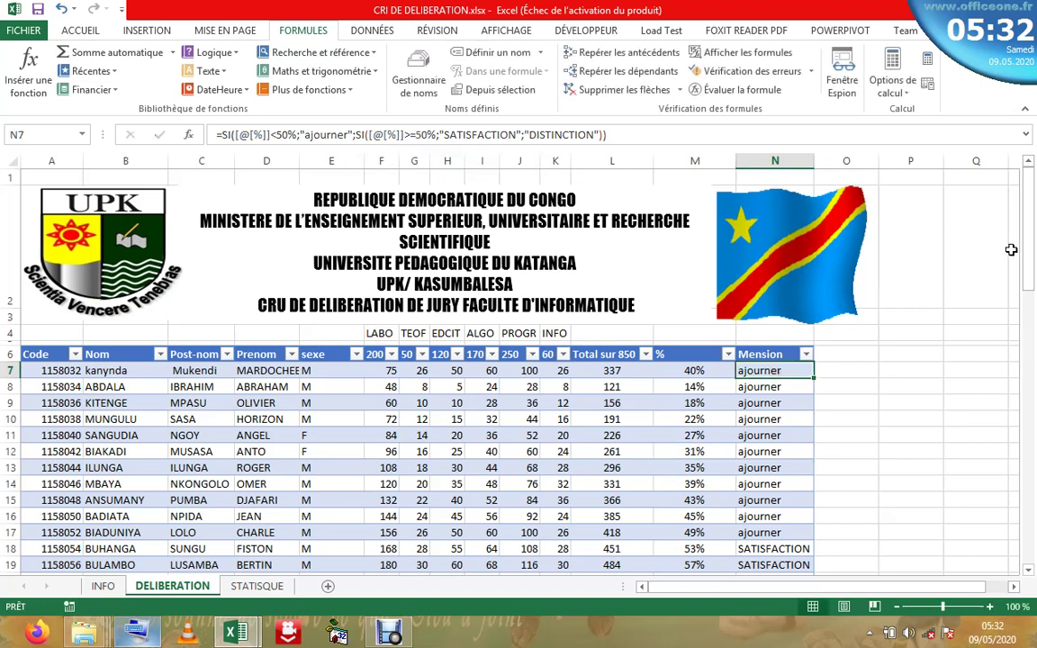
pyautogui.click(421, 134)
pyautogui.press('BackSpace')
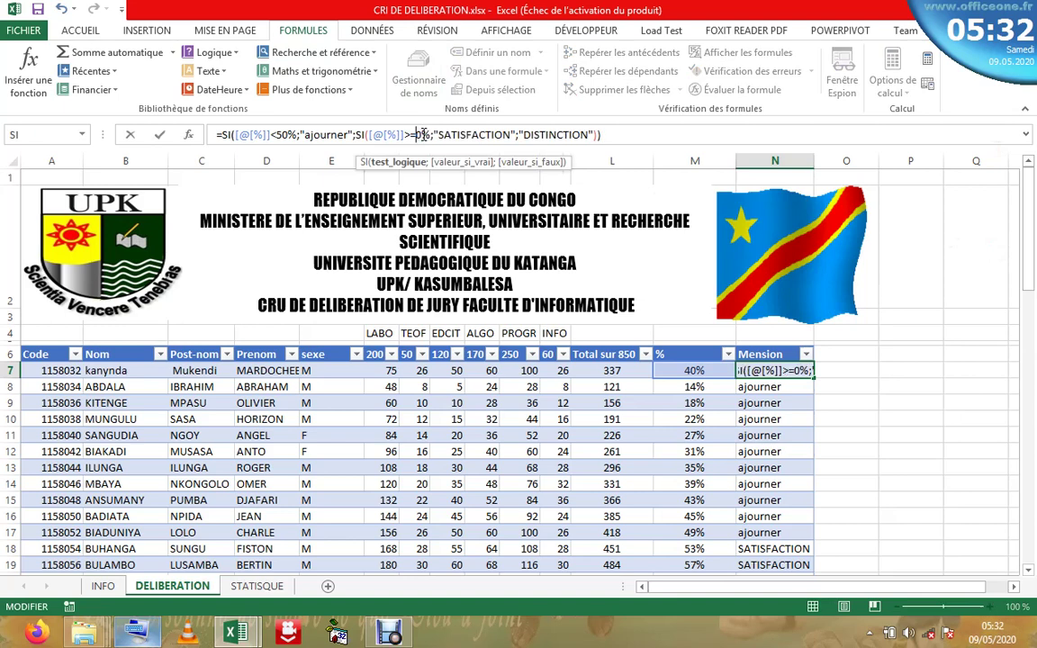
pyautogui.write('7')
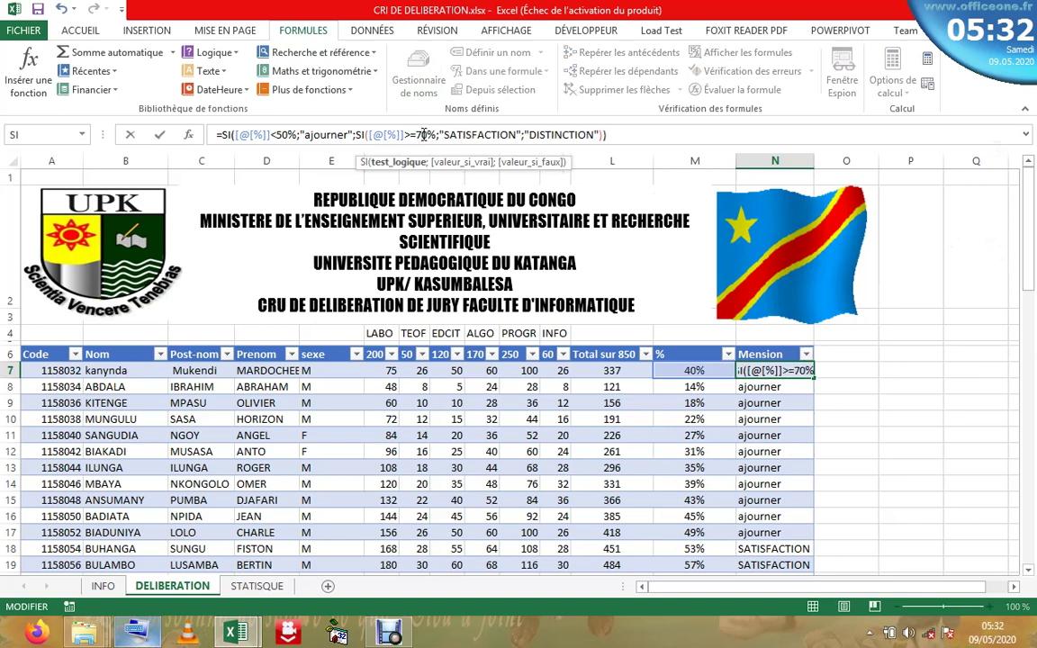
pyautogui.press('Return')
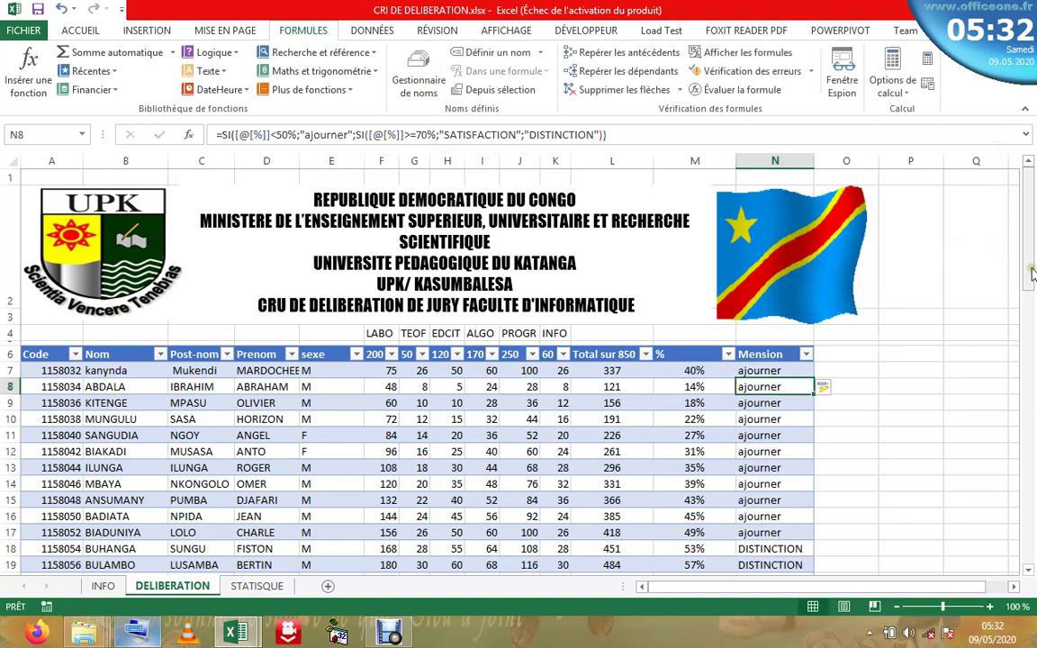
pyautogui.moveTo(1032, 272); pyautogui.dragTo(1024, 172)
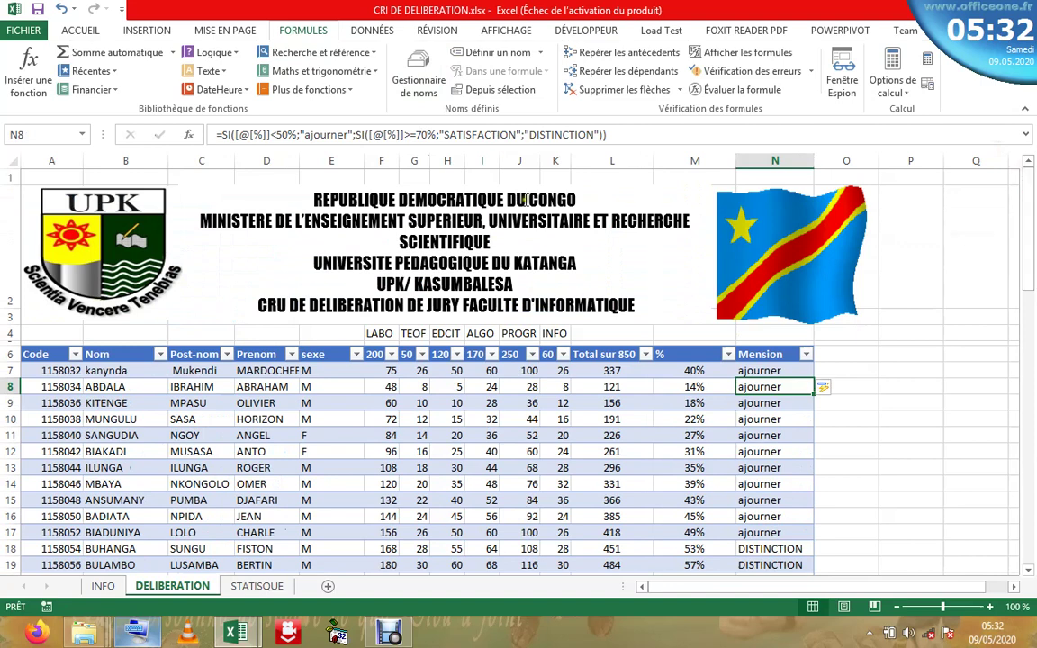
# - Rework N8's inner SI so >=70% gives "DISTINCTION" and otherwise "satisfaction"
pyautogui.click(515, 134)
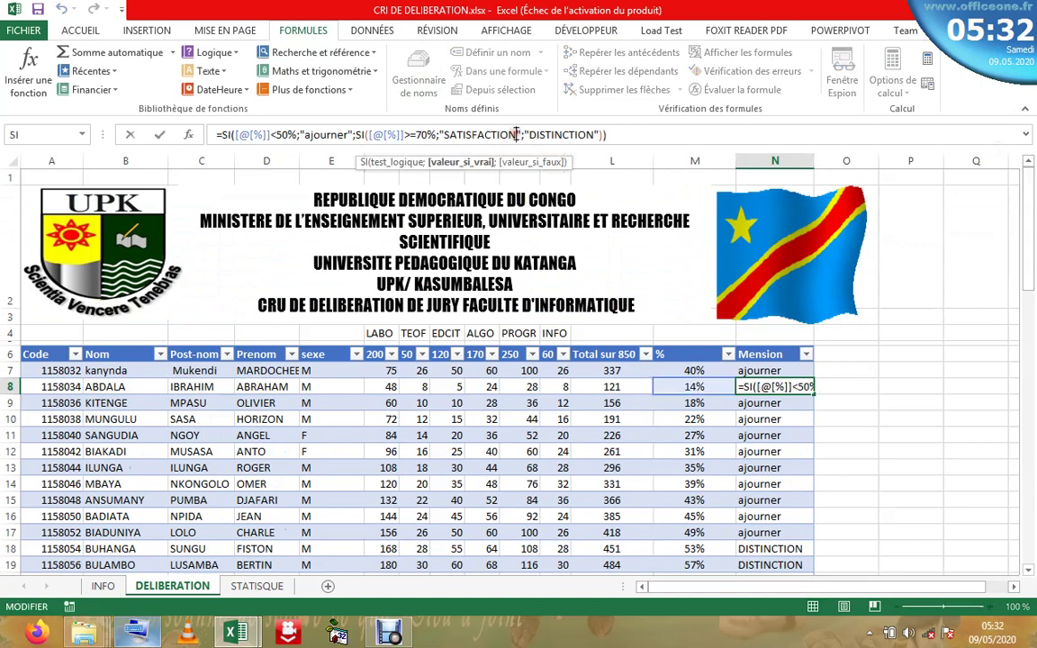
pyautogui.press('BackSpace')
pyautogui.press('BackSpace')
pyautogui.press('BackSpace')
pyautogui.press('BackSpace')
pyautogui.press('BackSpace')
pyautogui.press('BackSpace')
pyautogui.press('BackSpace')
pyautogui.press('BackSpace')
pyautogui.press('BackSpace')
pyautogui.press('BackSpace')
pyautogui.press('BackSpace')
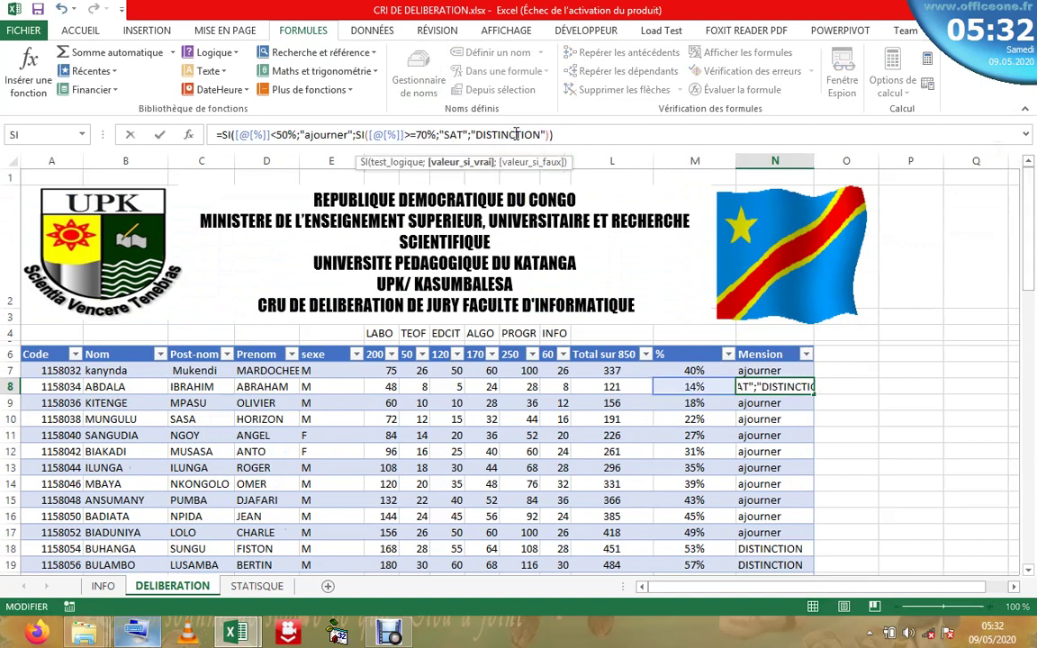
pyautogui.press('BackSpace')
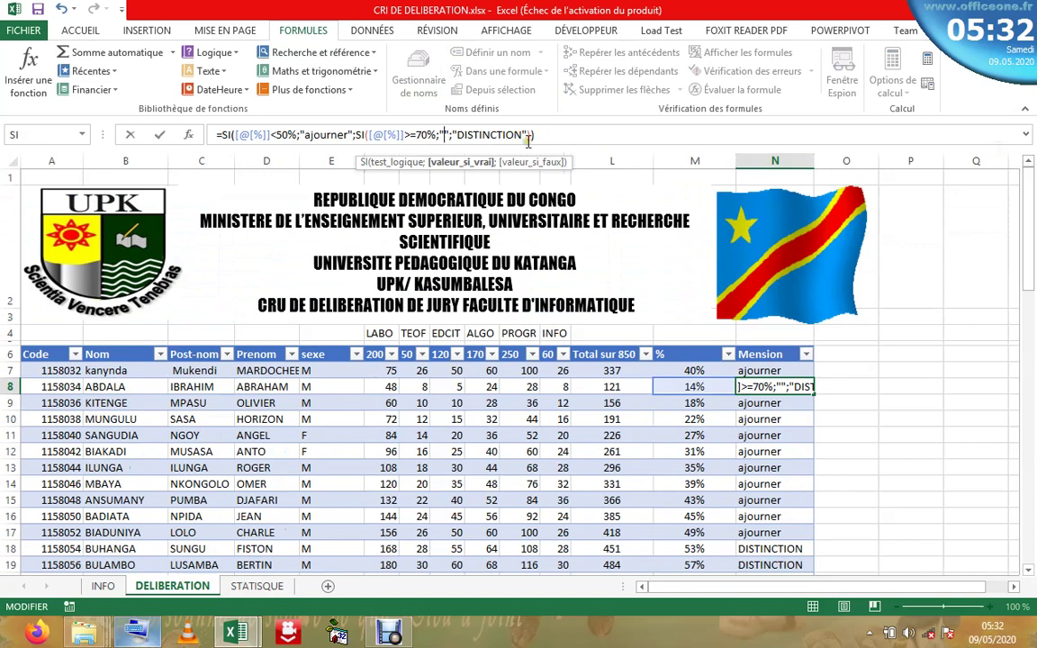
pyautogui.moveTo(522, 134); pyautogui.dragTo(455, 137)
pyautogui.rightClick(457, 136)
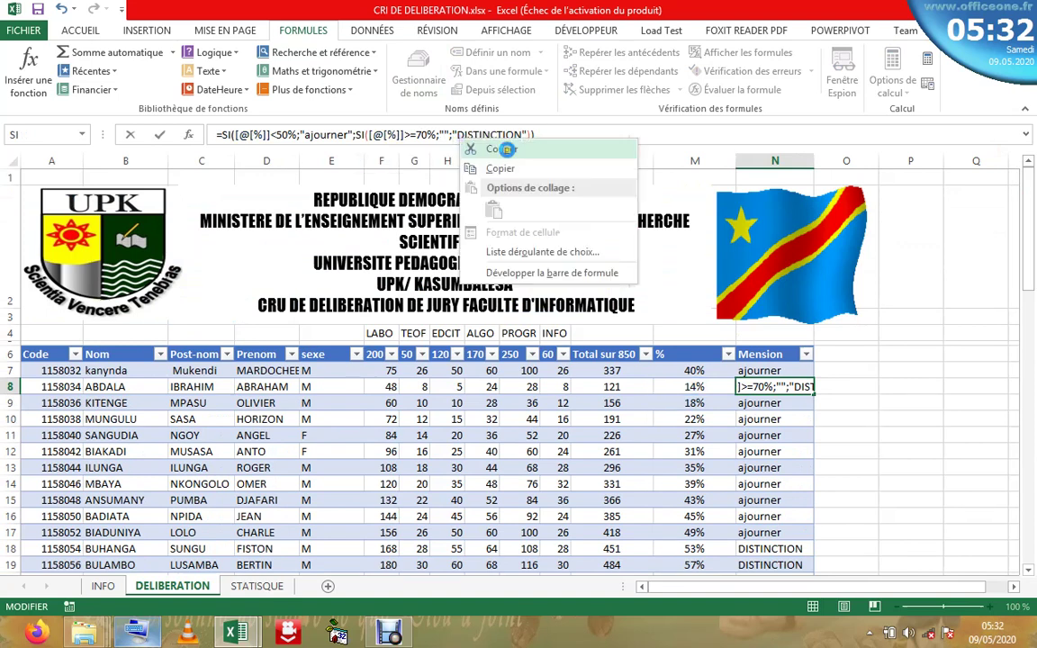
pyautogui.click(462, 144)
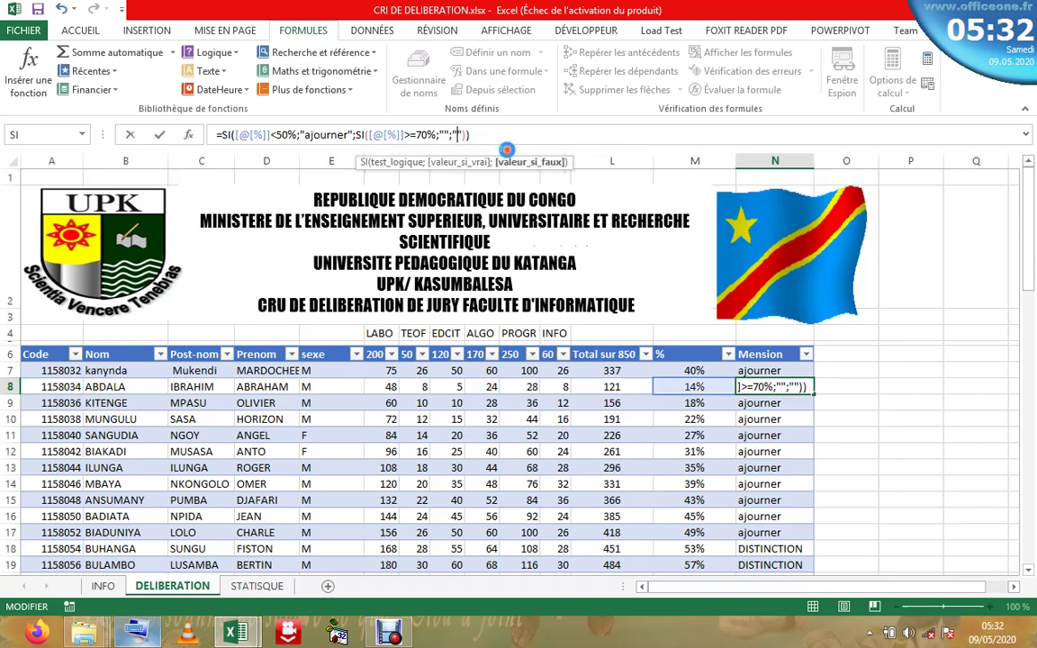
pyautogui.rightClick(443, 134)
pyautogui.click(431, 178)
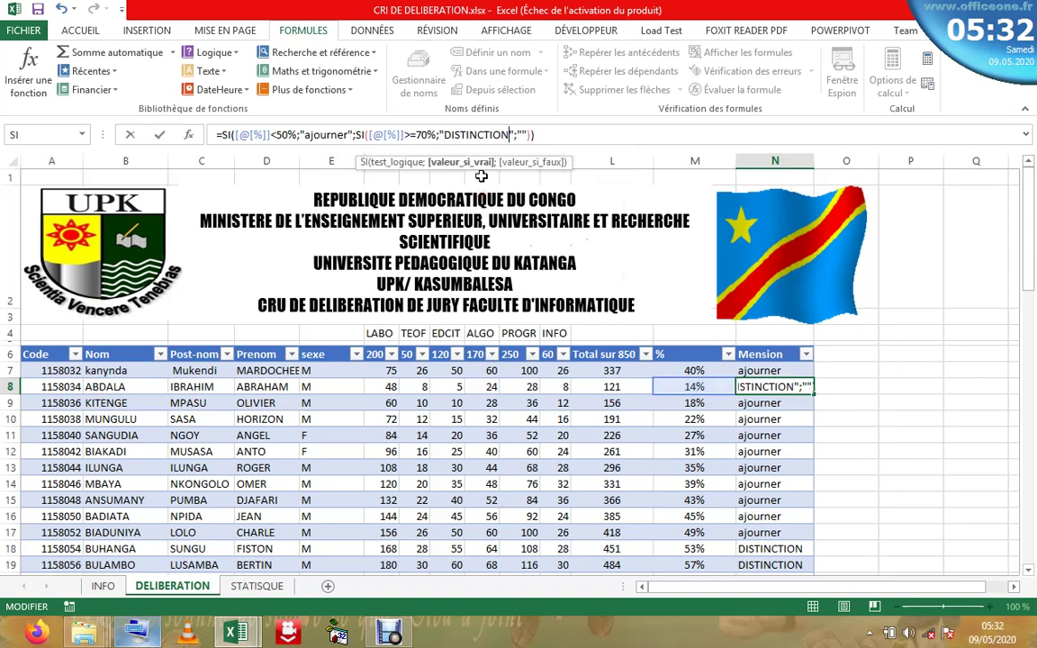
pyautogui.click(522, 133)
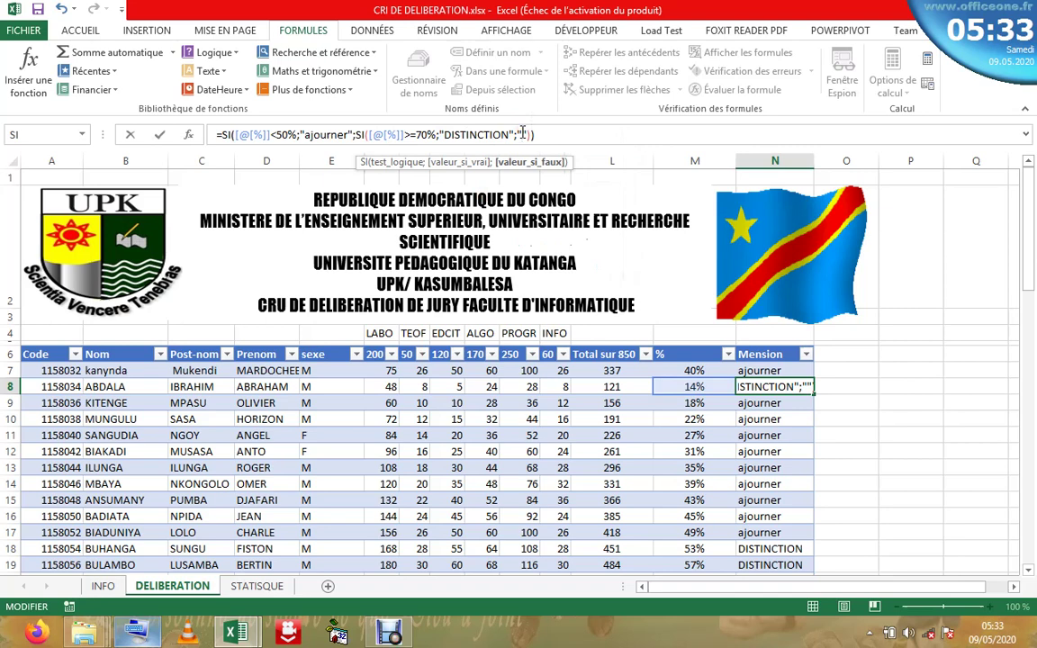
pyautogui.write('sat')
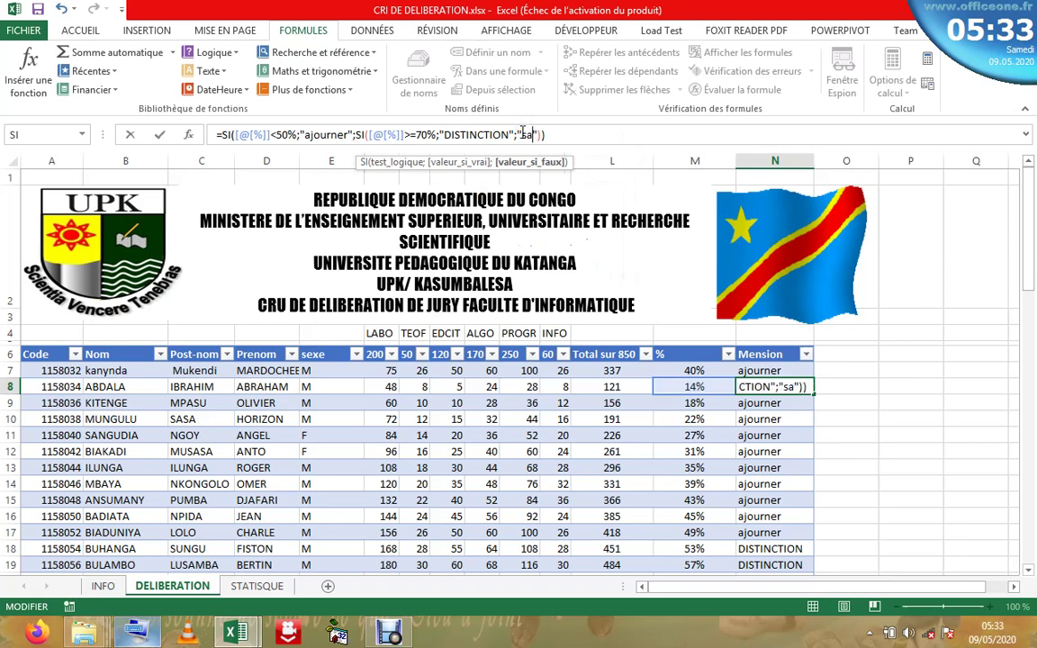
pyautogui.write('i')
pyautogui.write('sfact')
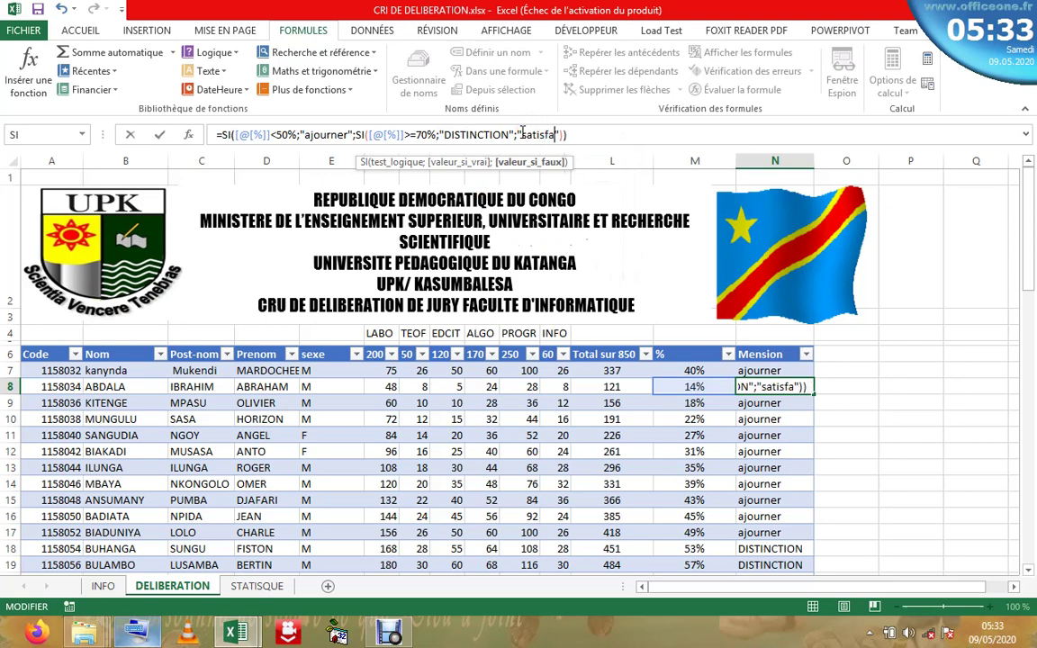
pyautogui.write('ion')
pyautogui.press('Return')
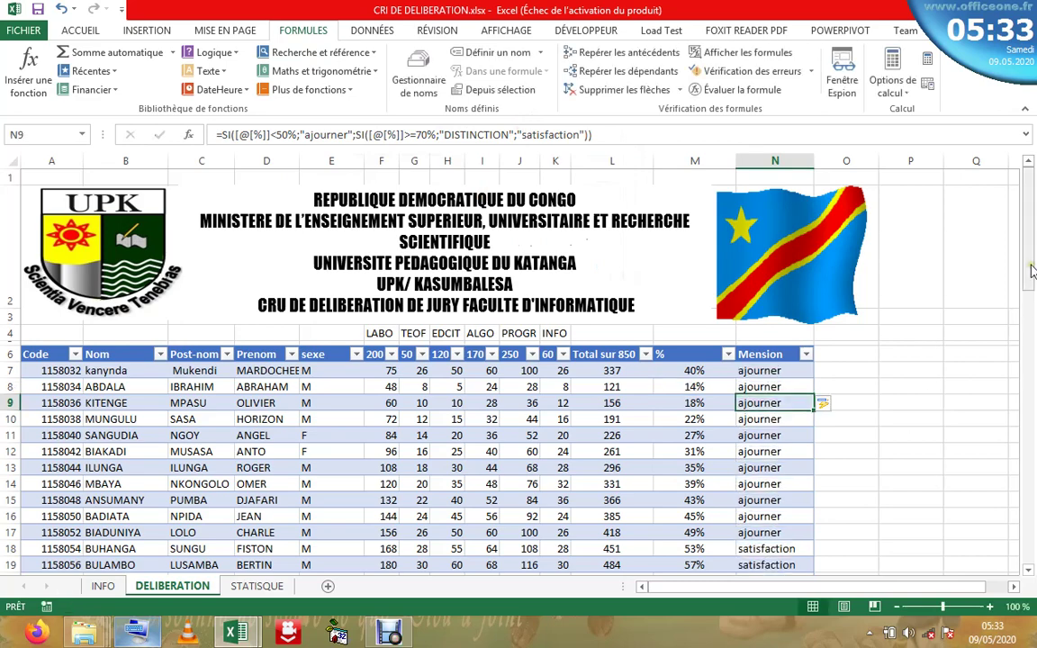
# - Check the percentage, total and Mension formulas across rows 7 to 28
pyautogui.moveTo(1032, 306); pyautogui.dragTo(1024, 234)
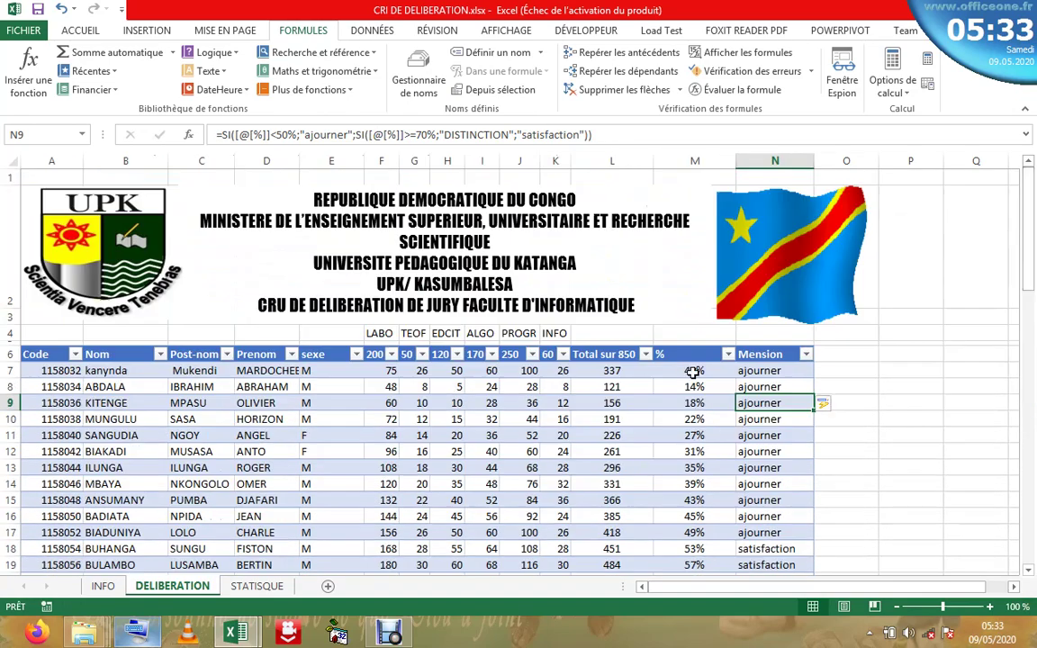
pyautogui.click(693, 371)
pyautogui.click(765, 371)
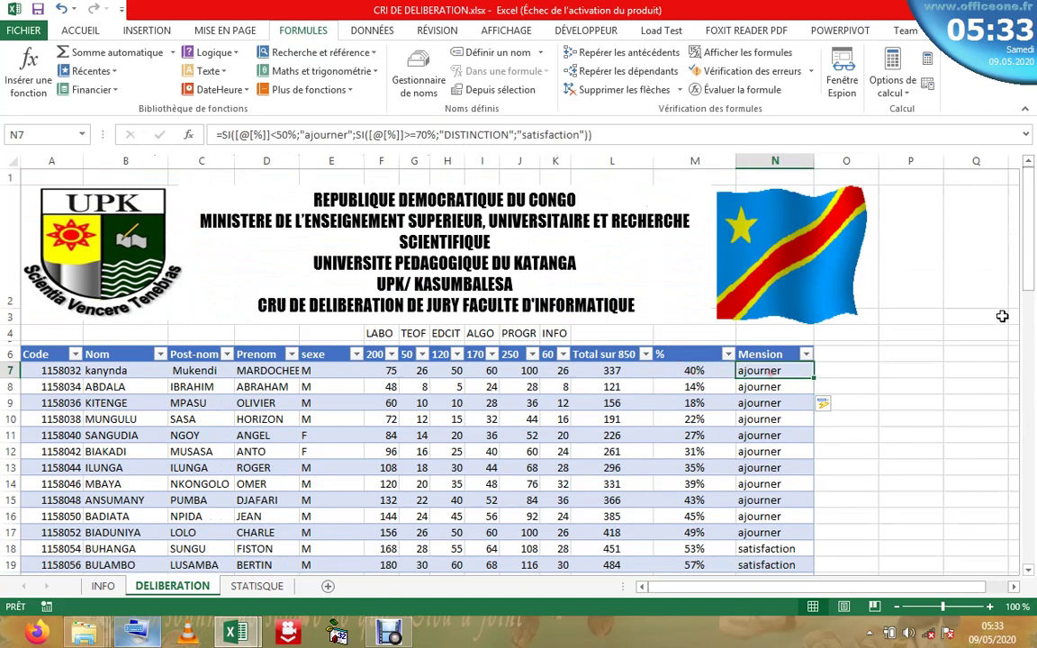
pyautogui.moveTo(1032, 270); pyautogui.dragTo(1033, 311)
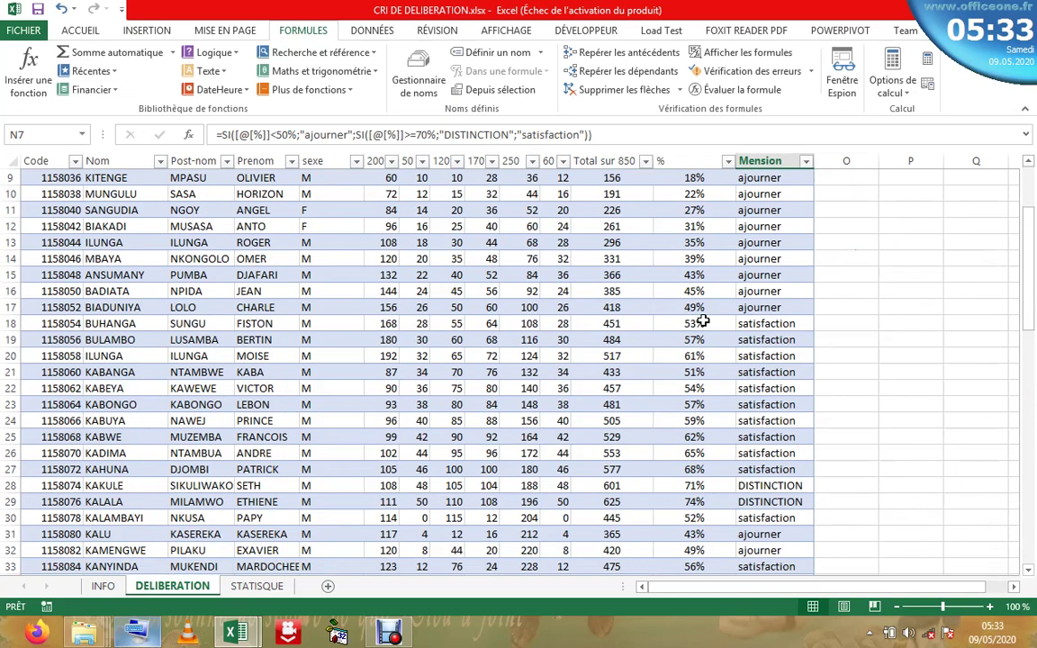
pyautogui.click(703, 321)
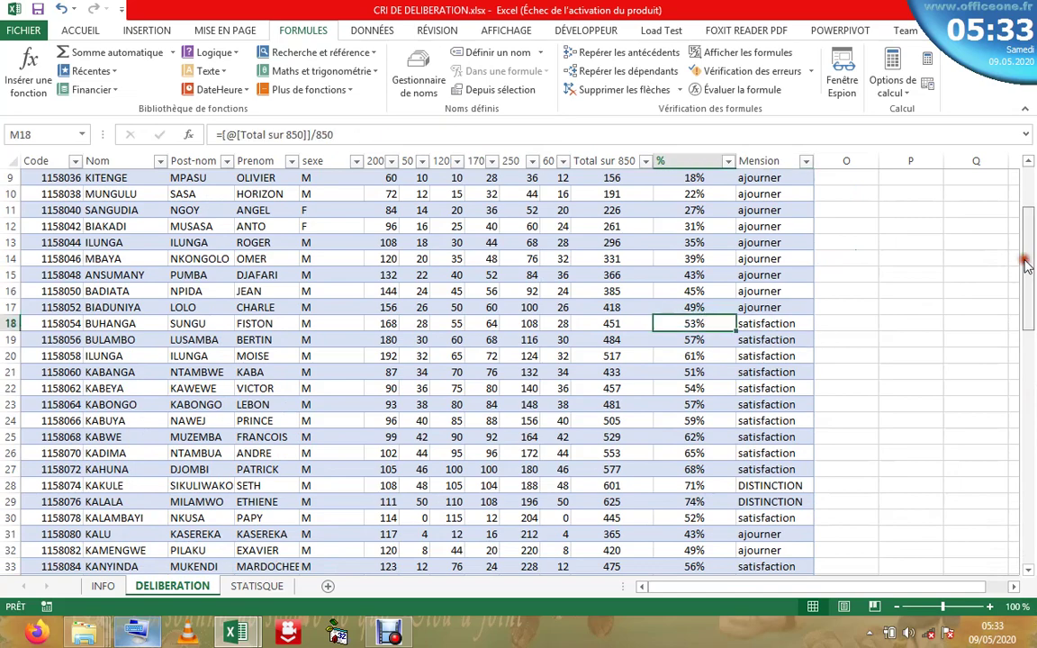
pyautogui.moveTo(1035, 239); pyautogui.dragTo(1032, 333)
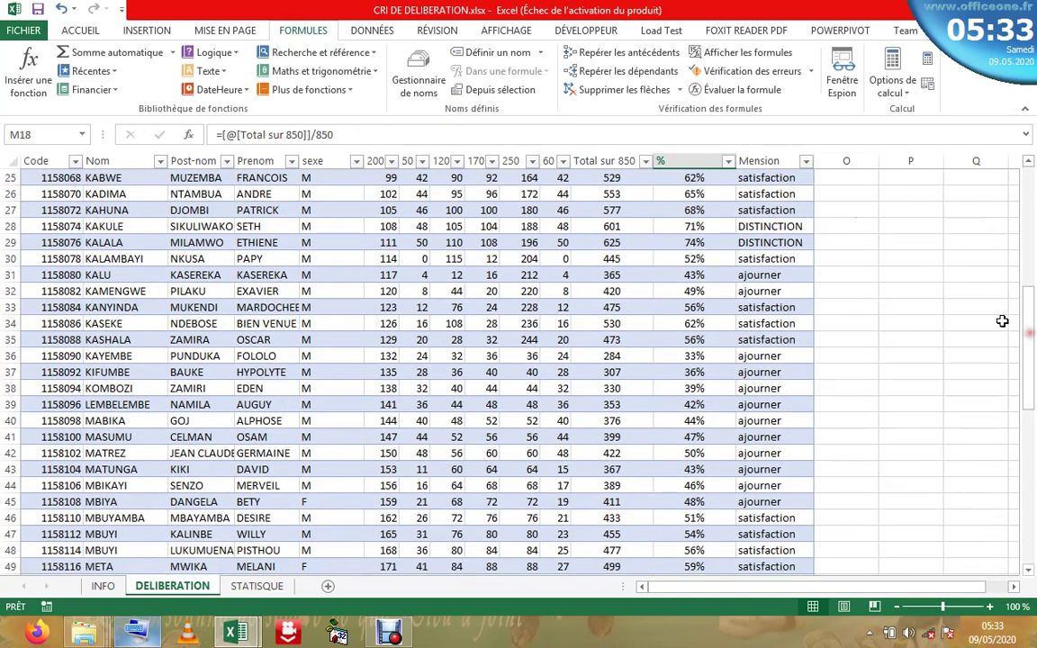
pyautogui.click(789, 226)
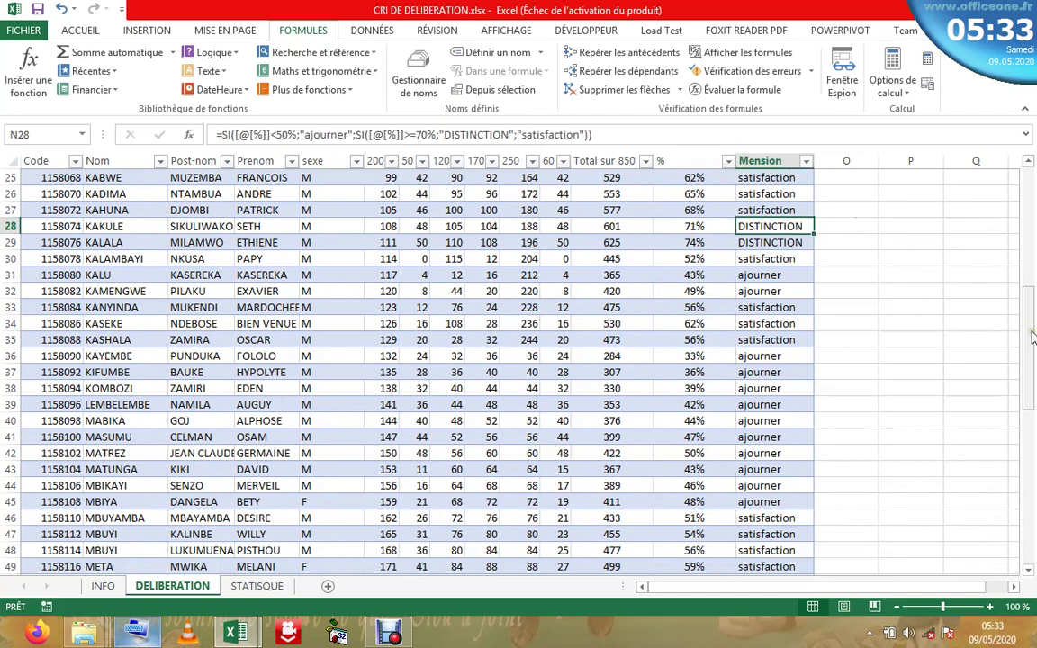
pyautogui.moveTo(1034, 331); pyautogui.dragTo(1033, 436)
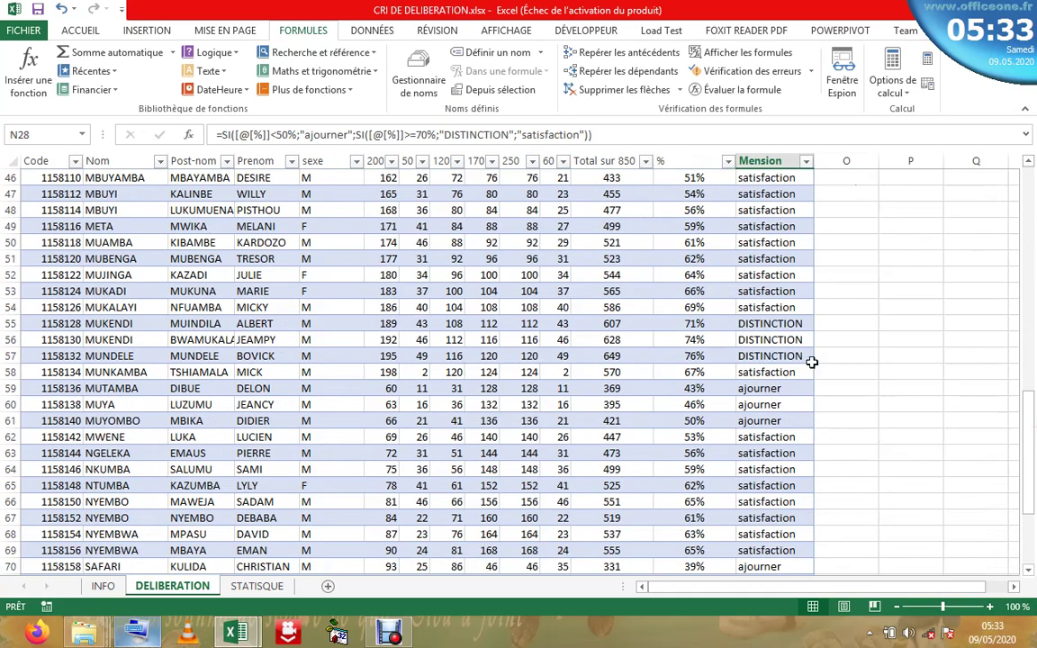
pyautogui.moveTo(1033, 497); pyautogui.dragTo(1033, 546)
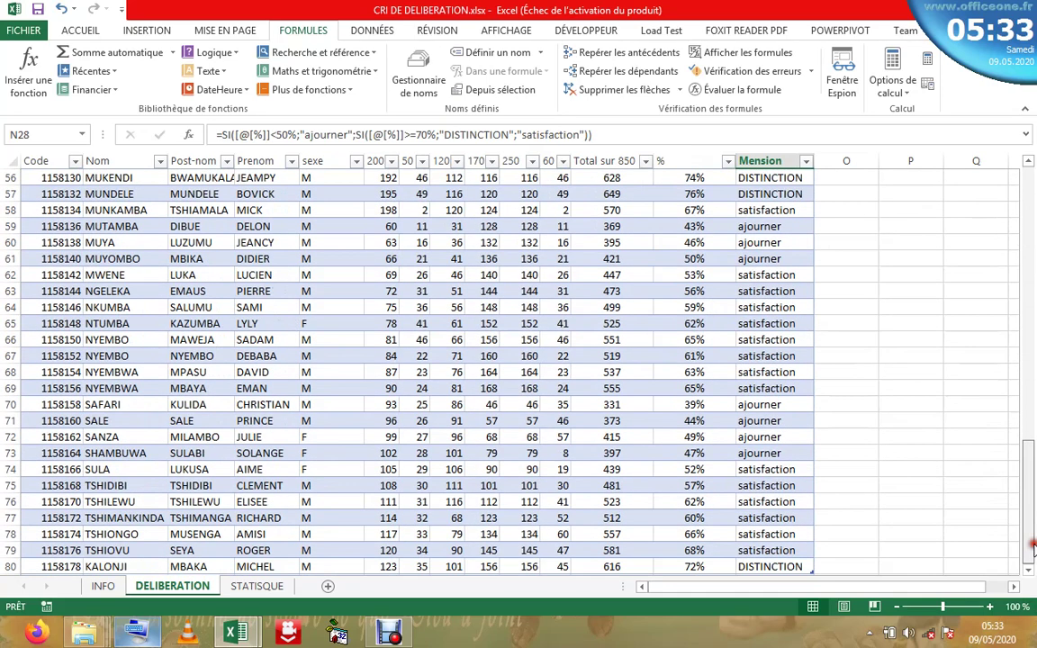
pyautogui.moveTo(1024, 480); pyautogui.dragTo(1026, 176)
pyautogui.click(612, 434)
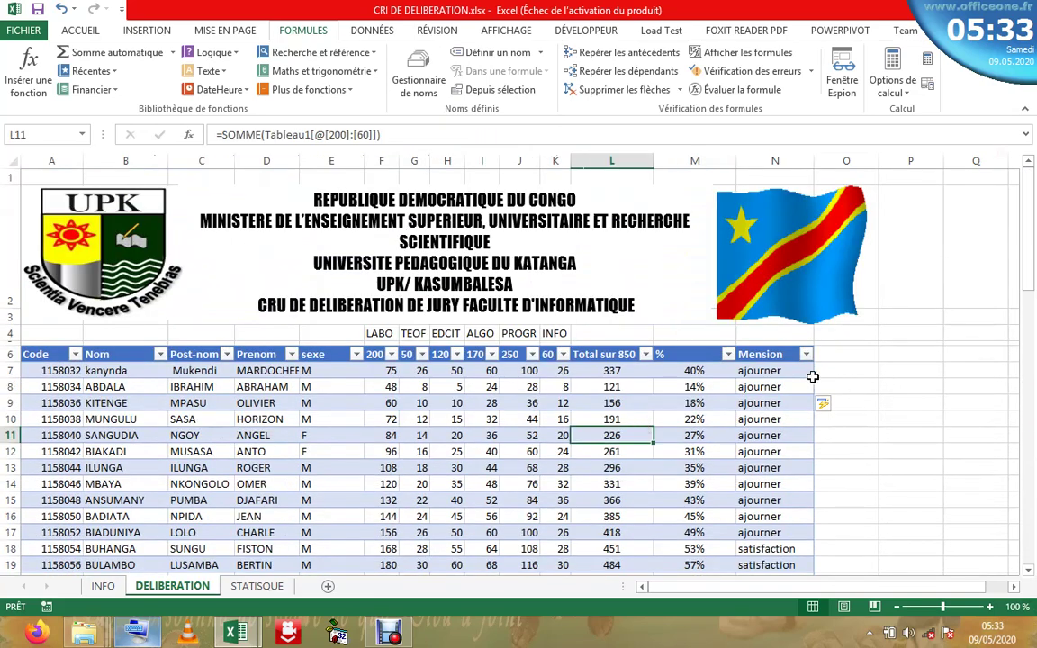
pyautogui.click(760, 418)
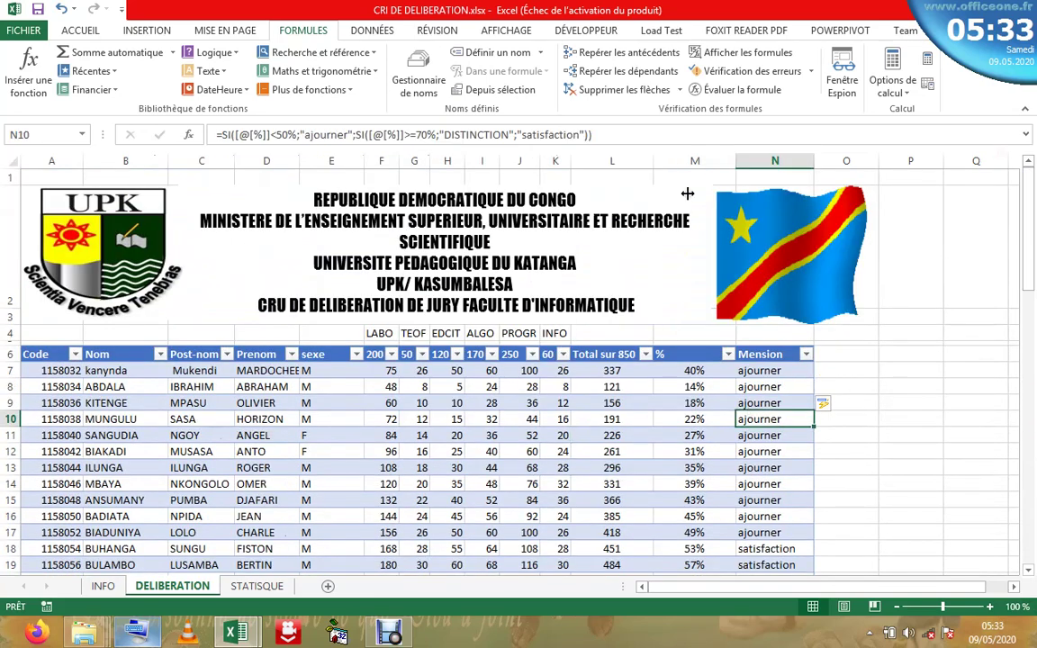
# - Recommit N10's nested SI formula so its 22% shows ajourner
pyautogui.click(611, 137)
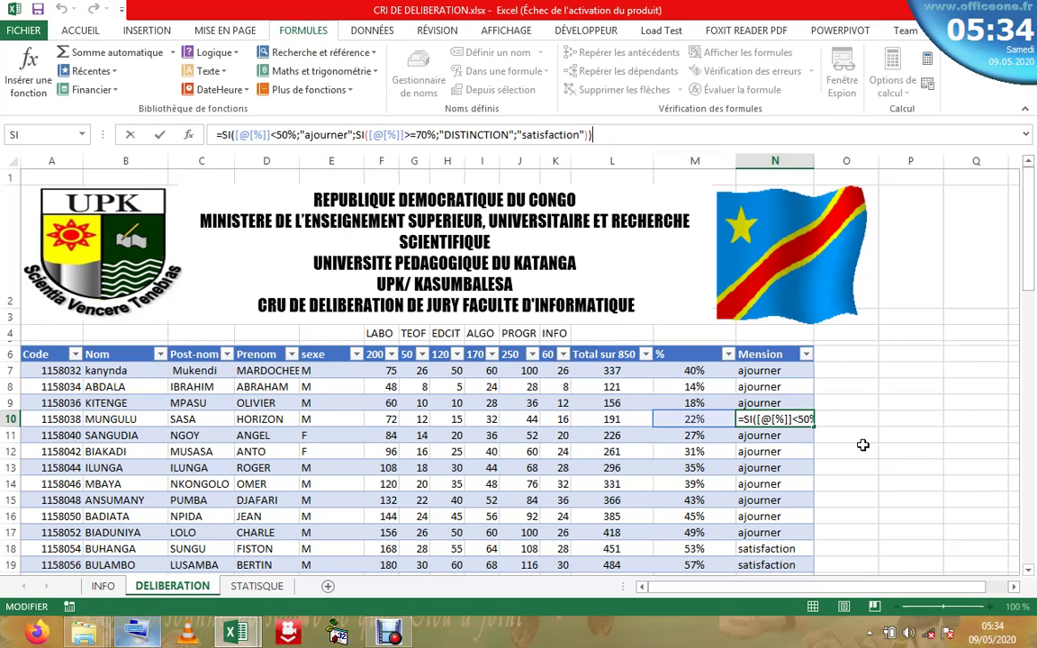
pyautogui.press('Return')
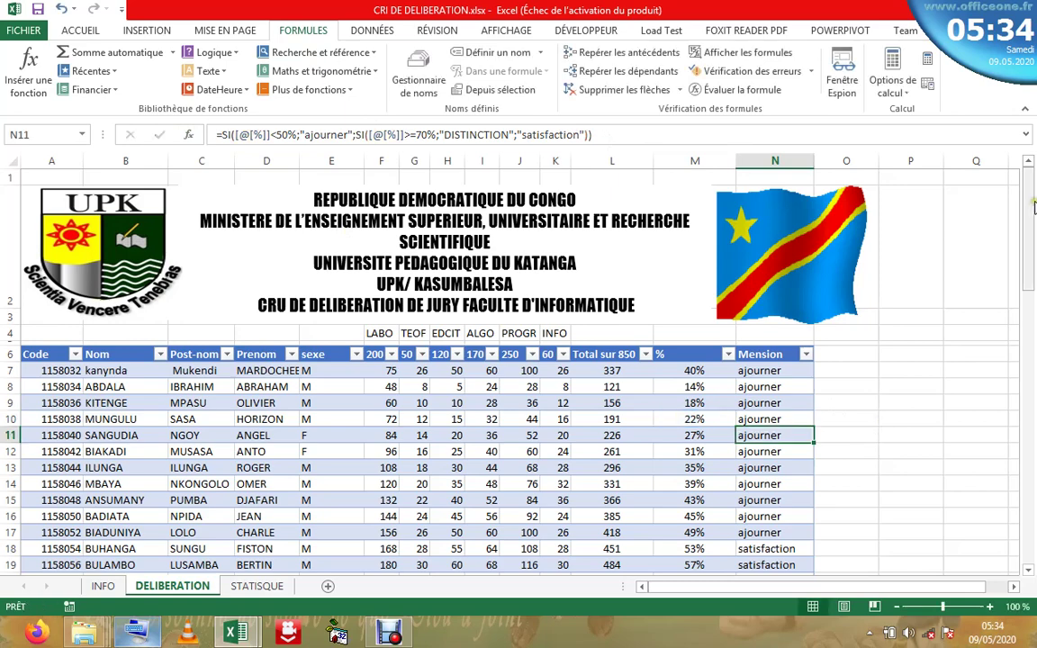
pyautogui.scroll(-2, 1034, 207)
pyautogui.scroll(2, 1033, 207)
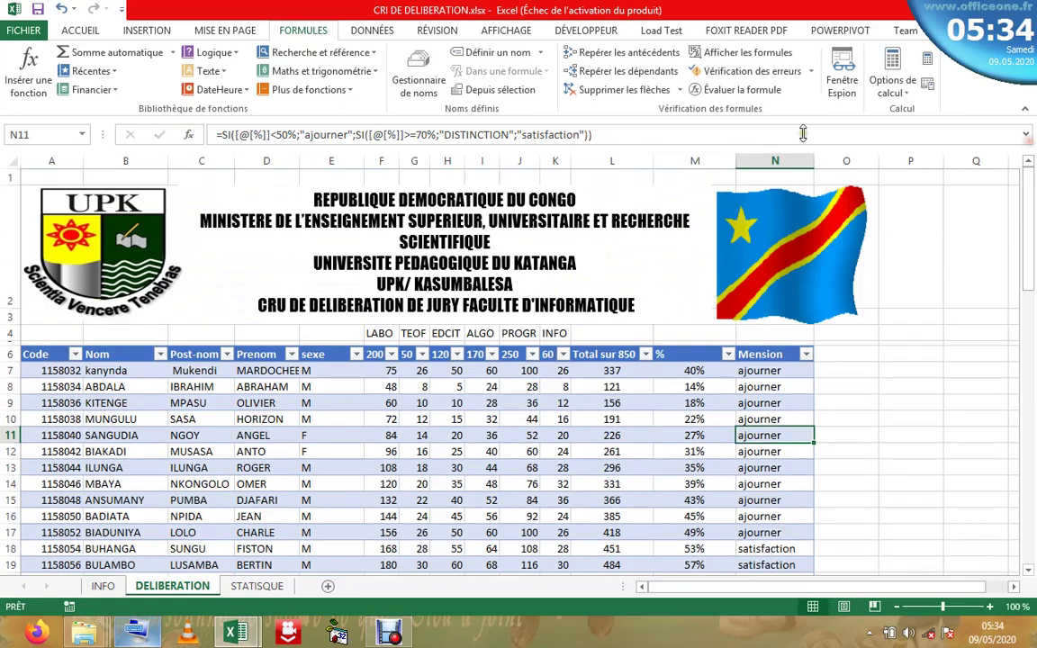
# - Review N11's SI logical test and value-if-false in Function Arguments, then confirm with OK
pyautogui.click(189, 135)
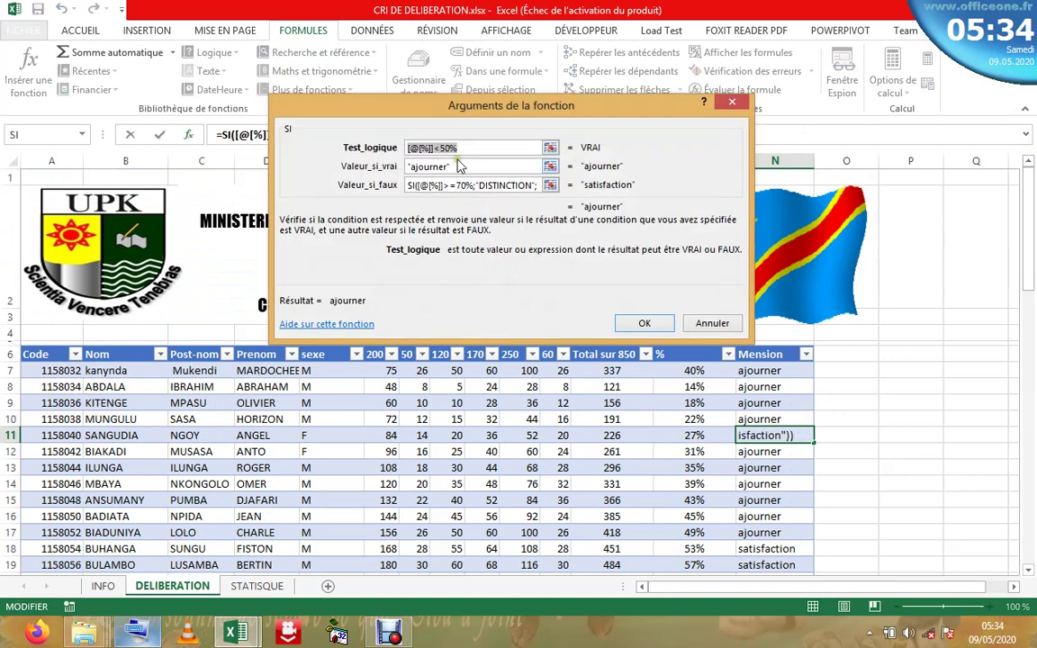
pyautogui.click(419, 151)
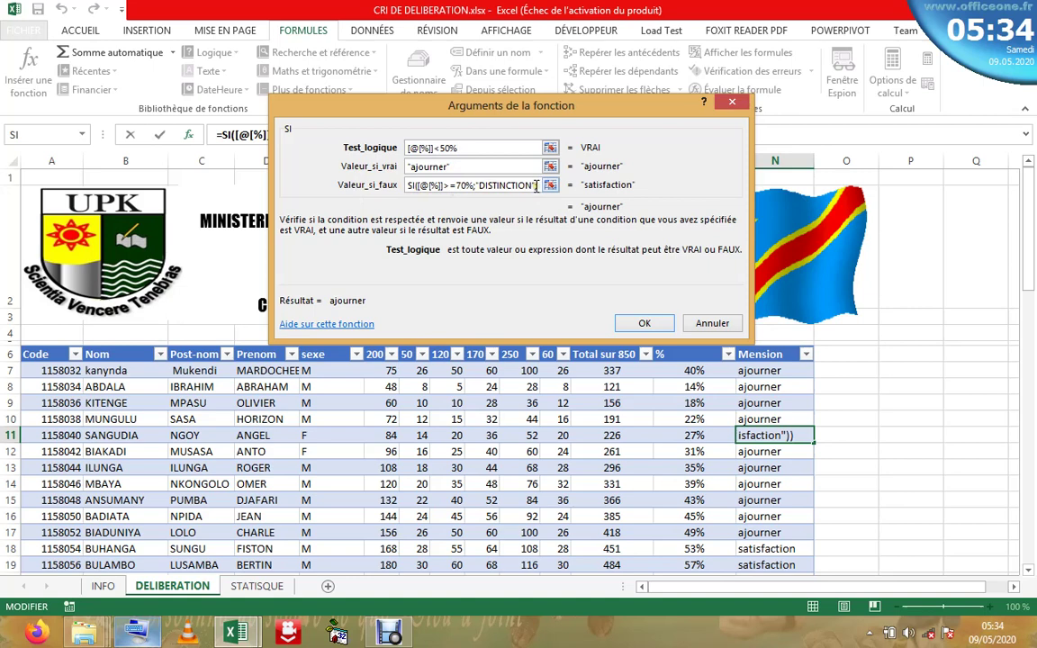
pyautogui.click(537, 186)
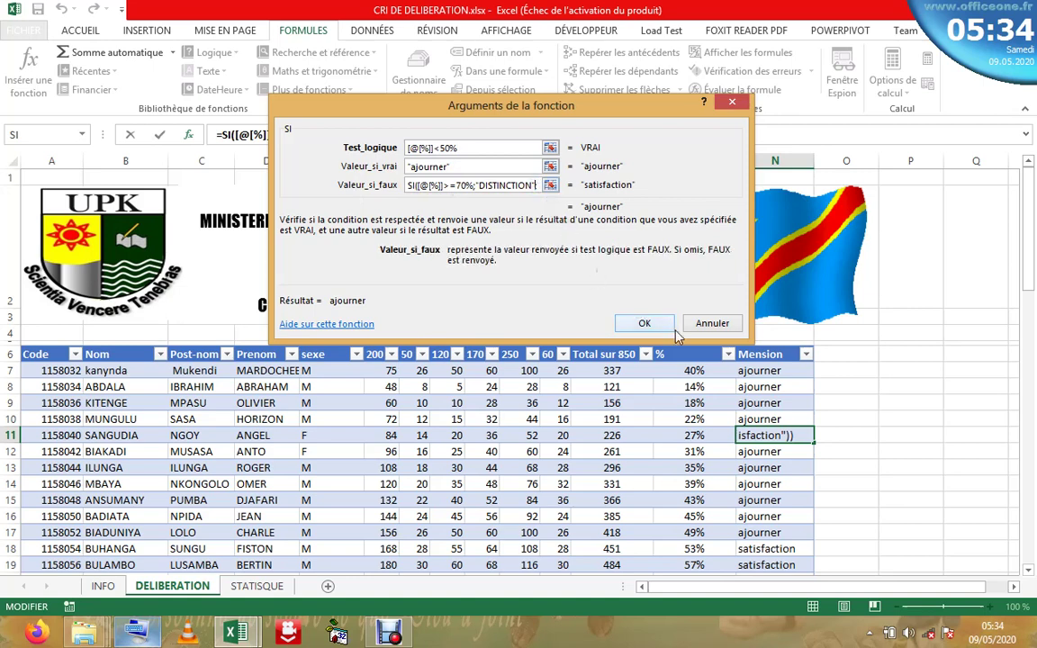
pyautogui.press('Right')
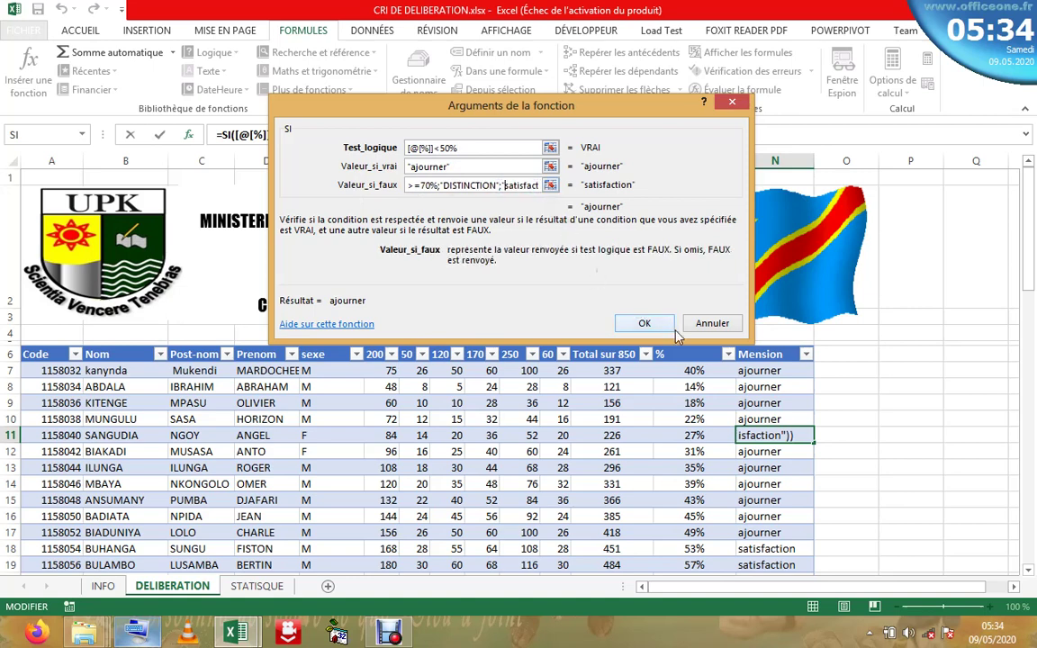
pyautogui.press('Right')
pyautogui.press('Right')
pyautogui.press('Right')
pyautogui.press('Right')
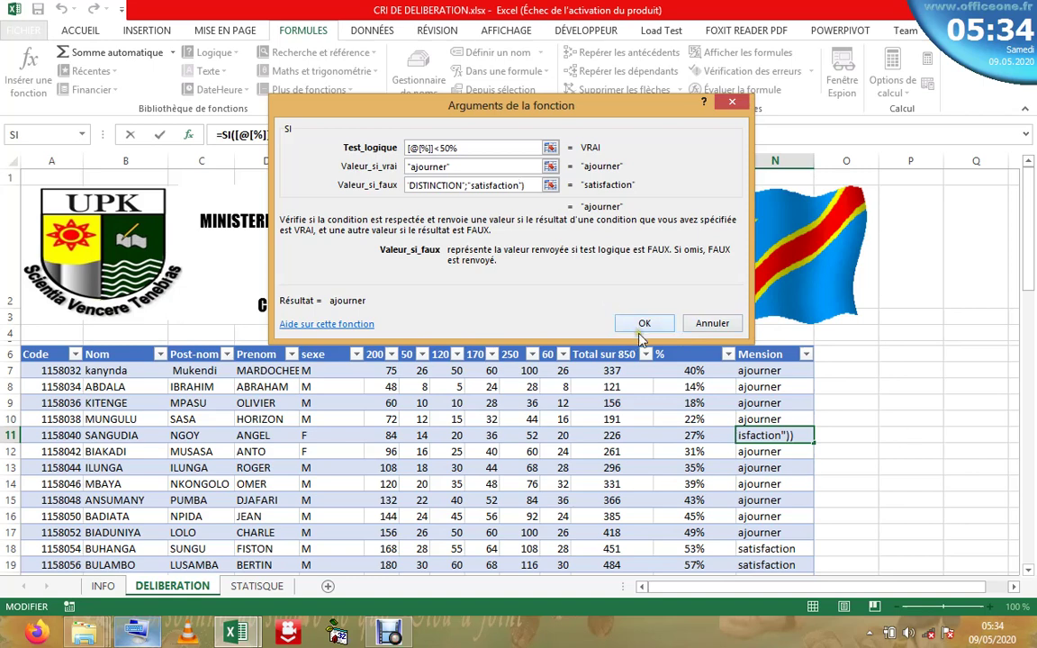
pyautogui.click(643, 326)
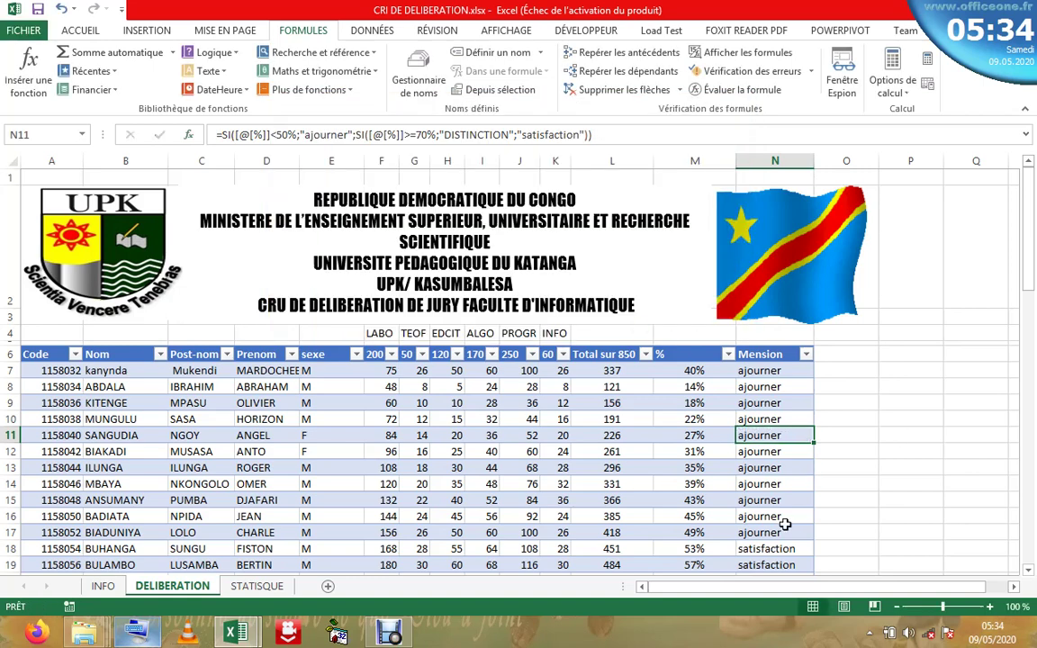
pyautogui.click(783, 531)
pyautogui.moveTo(1028, 234); pyautogui.dragTo(927, 225)
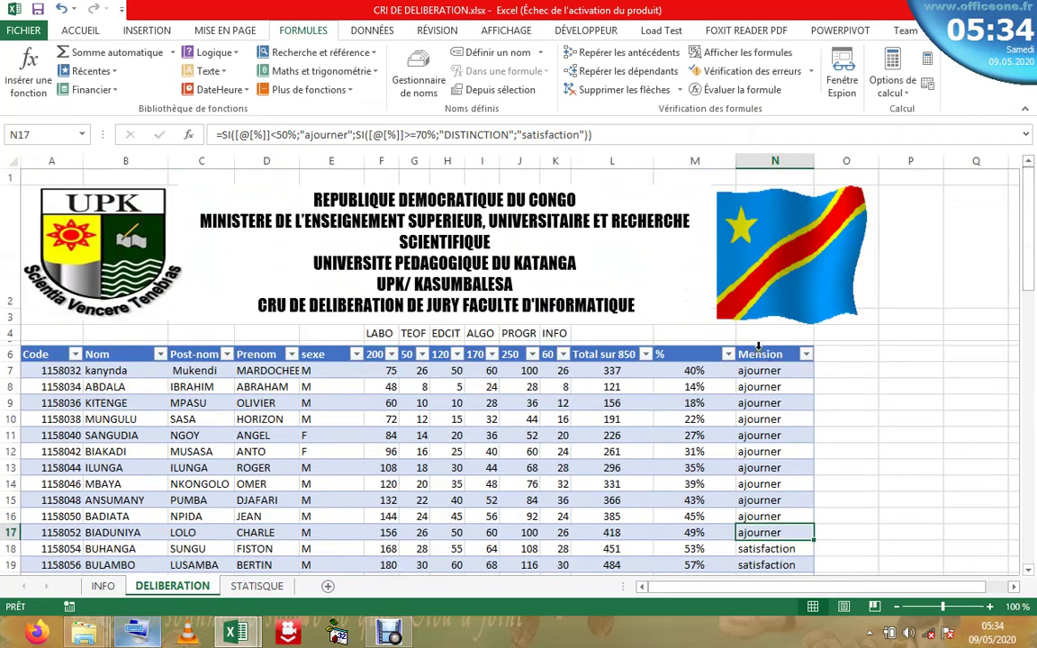
# - Delete the nested SI formulas from the entire Mension column, leaving it blank
pyautogui.click(759, 346)
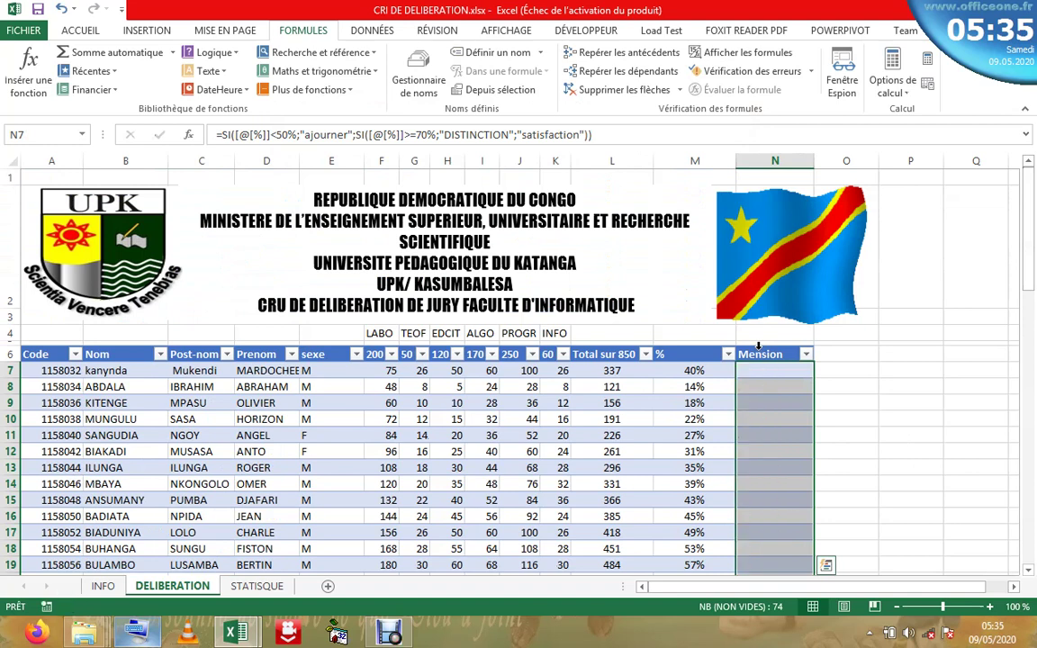
pyautogui.press('Delete')
pyautogui.click(646, 459)
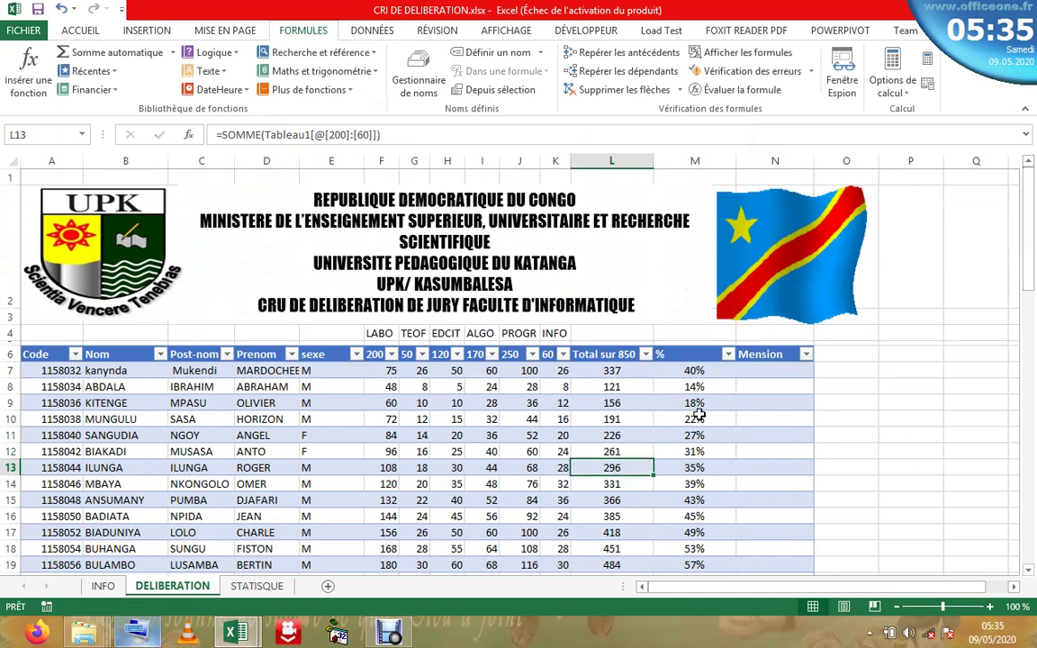
pyautogui.click(720, 417)
pyautogui.click(764, 375)
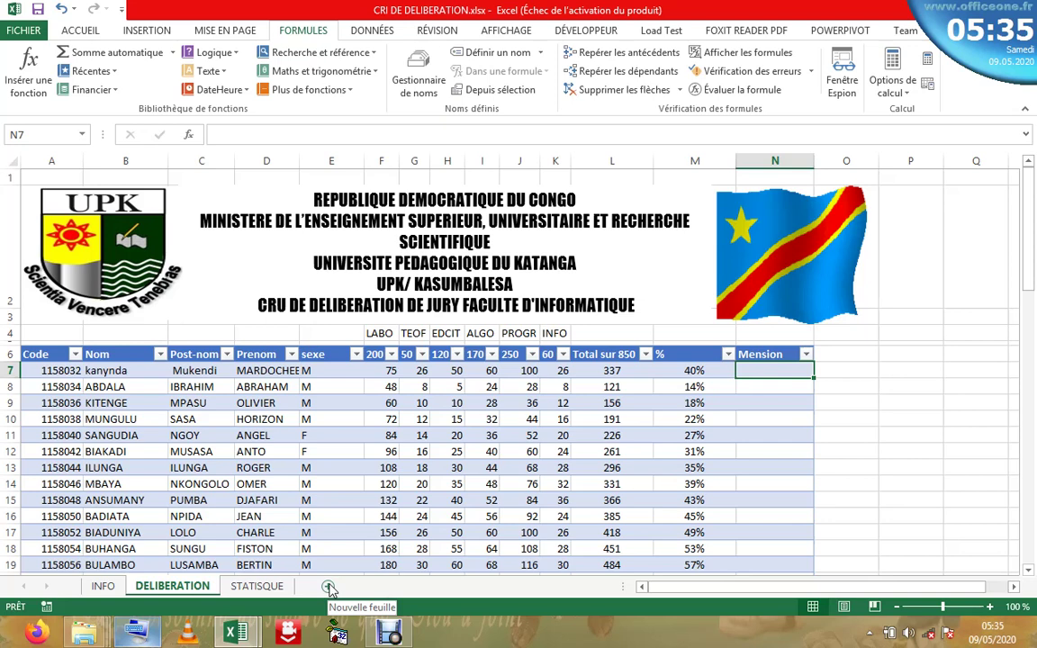
# - Add a new sheet with headers pourcentage in B2 and mension in C2
pyautogui.click(329, 586)
pyautogui.click(124, 198)
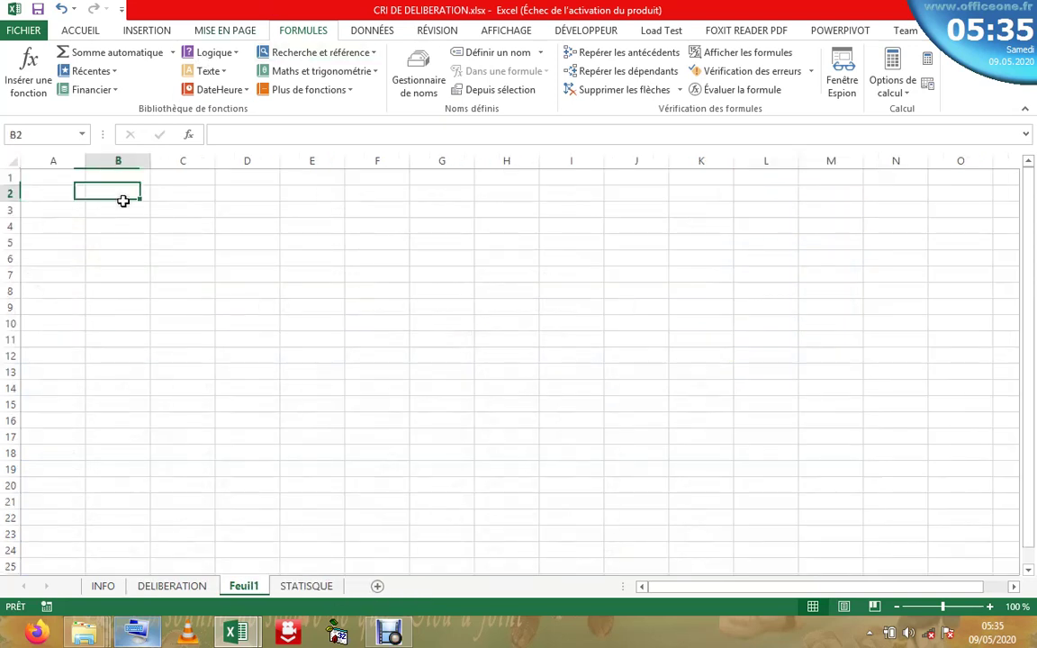
pyautogui.doubleClick(123, 195)
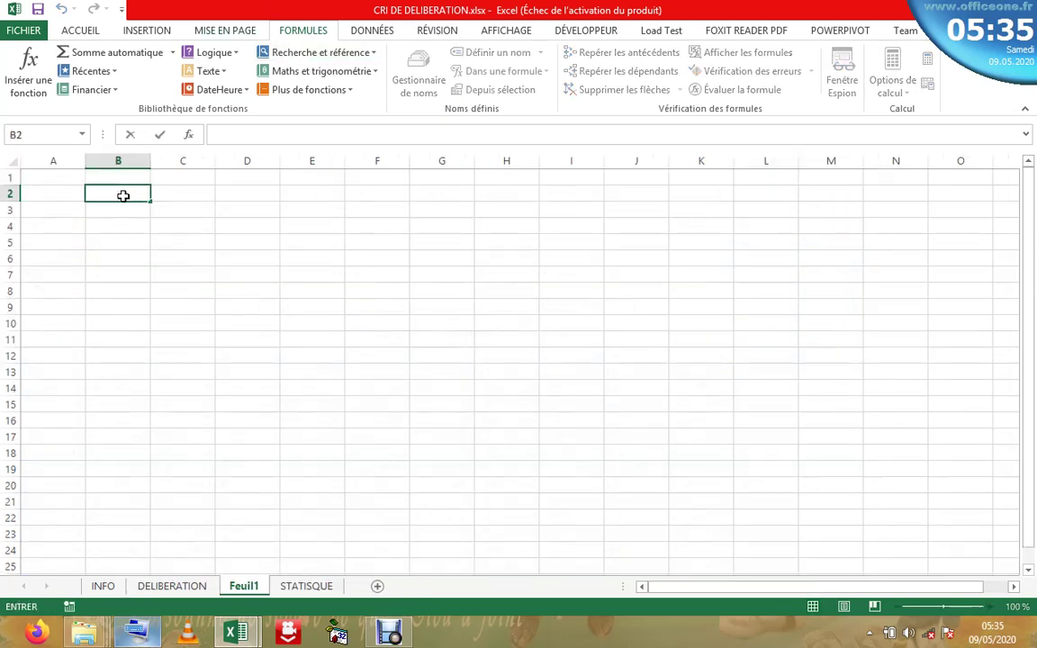
pyautogui.write('pourcen')
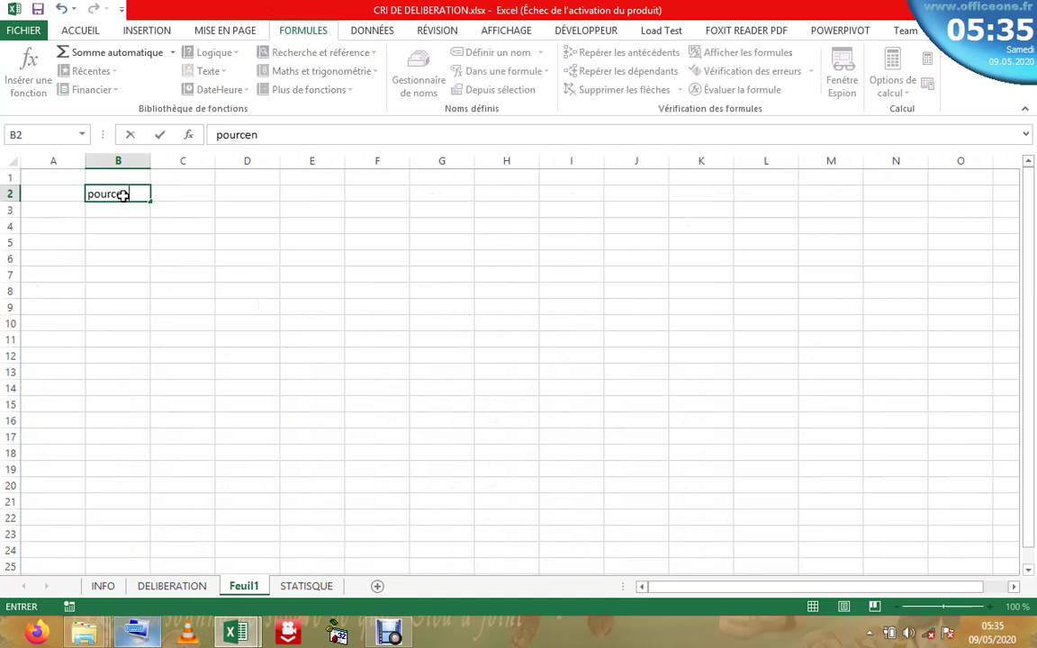
pyautogui.write('tage')
pyautogui.press('Tab')
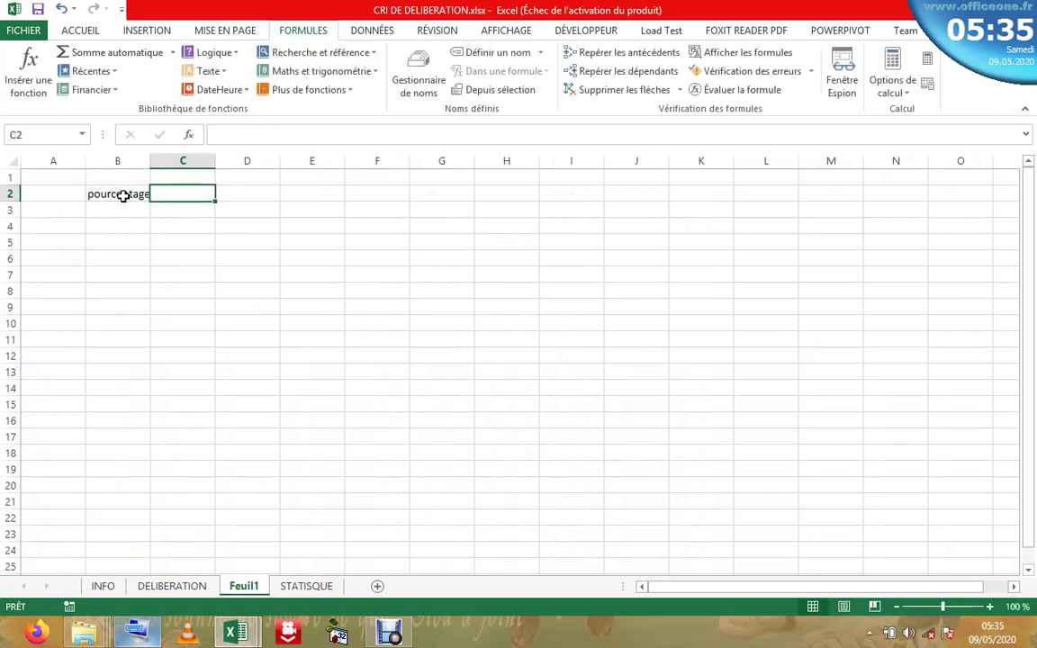
pyautogui.write('me s')
pyautogui.press('BackSpace')
pyautogui.press('BackSpace')
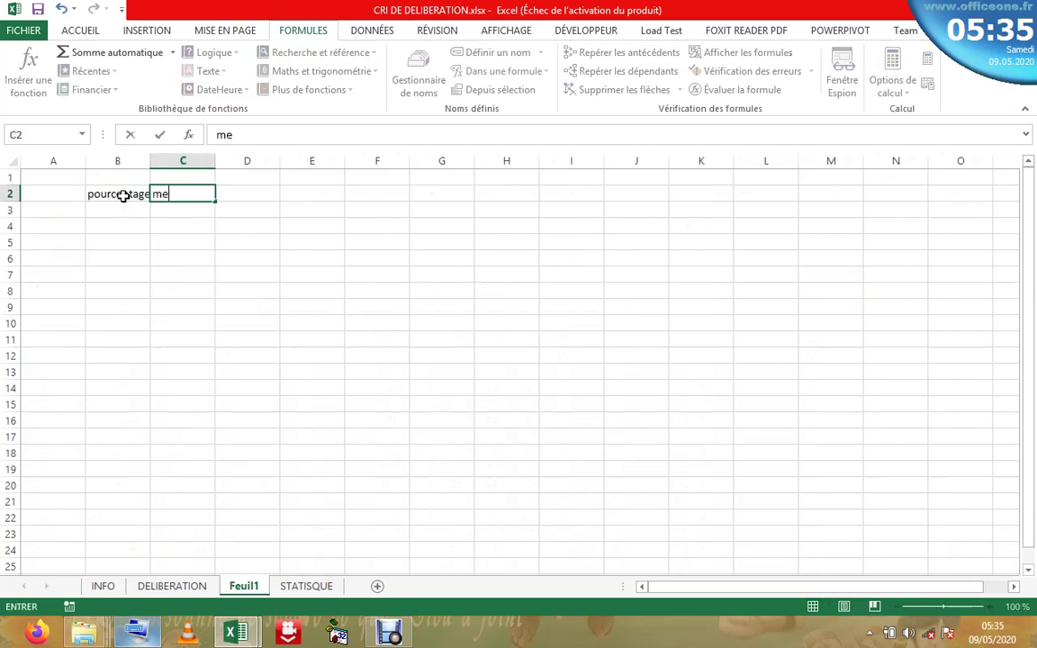
pyautogui.write('nsion')
pyautogui.click(121, 209)
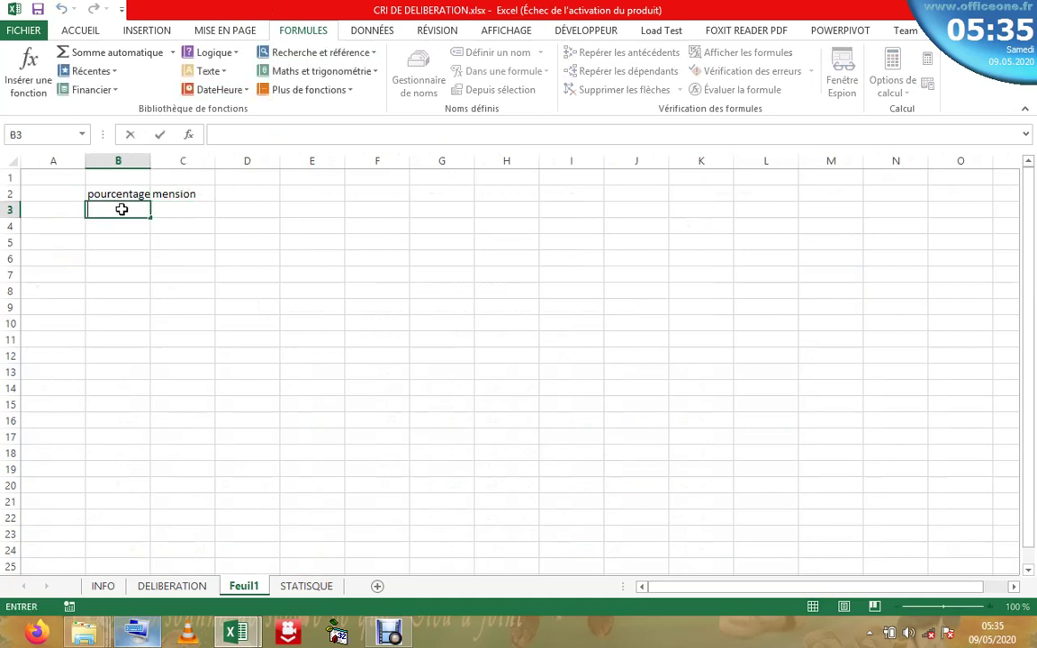
# - Enter the thresholds 0, 50 and 70 in B3:B5
pyautogui.write('à')
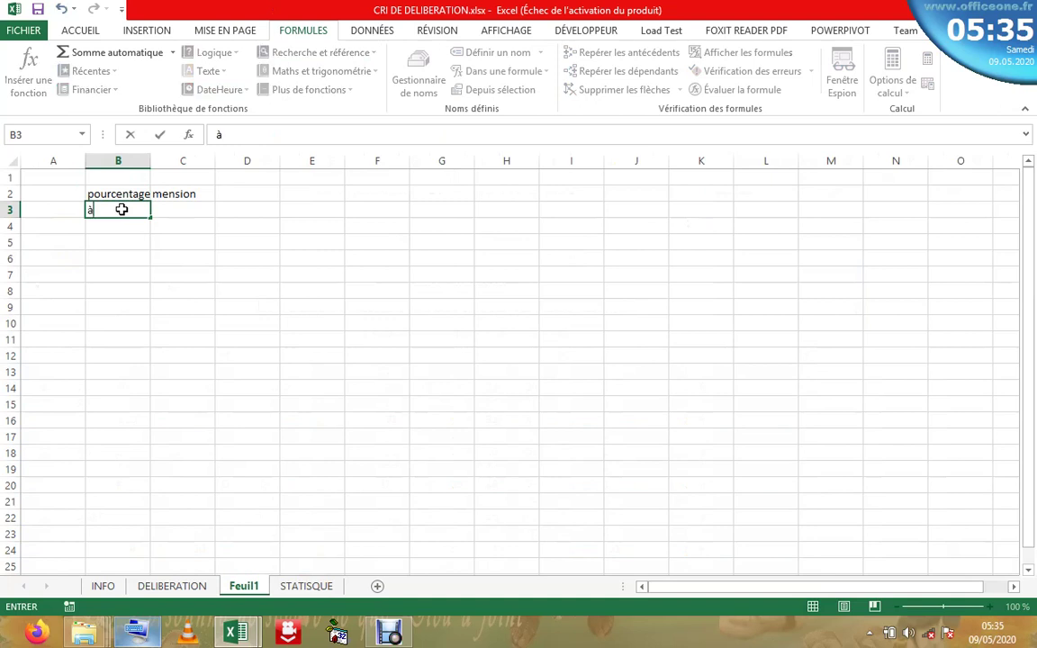
pyautogui.press('BackSpace')
pyautogui.press('Tab')
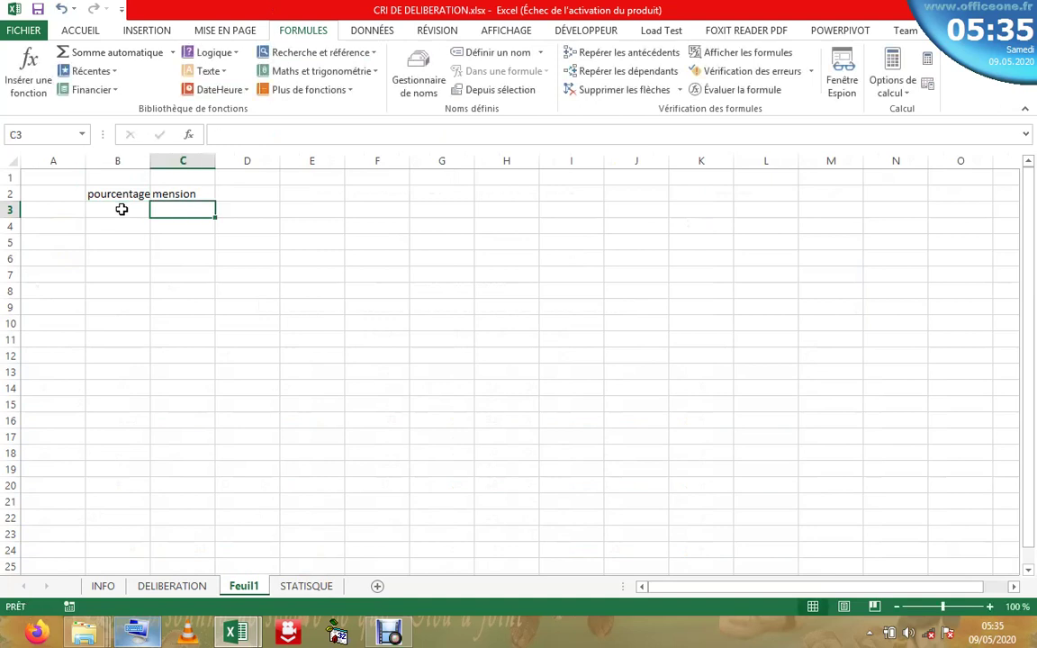
pyautogui.click(120, 210)
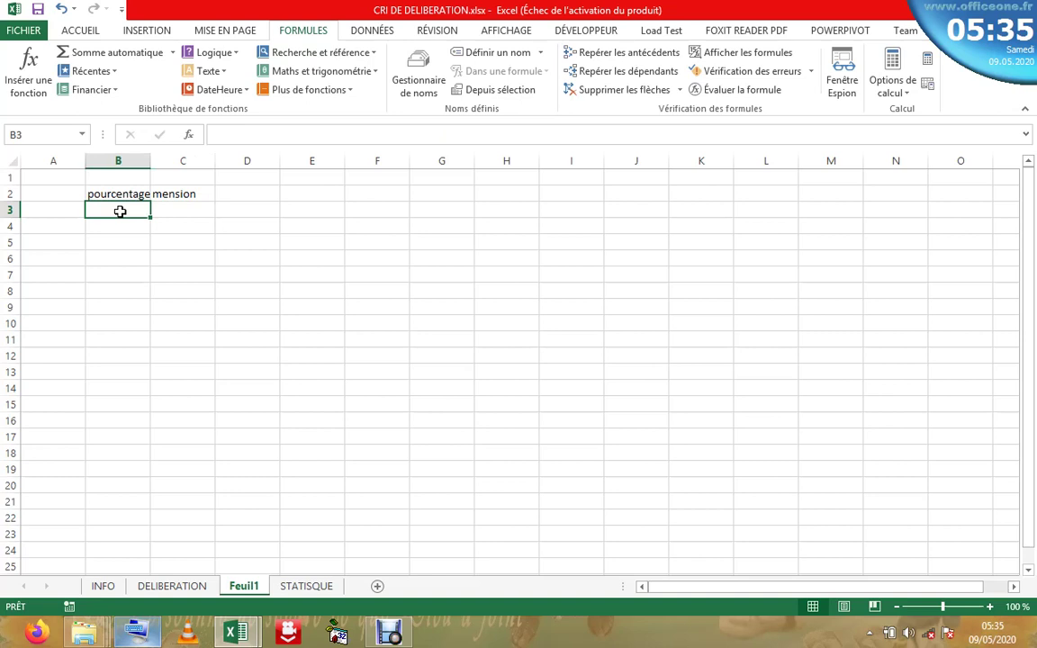
pyautogui.write('0')
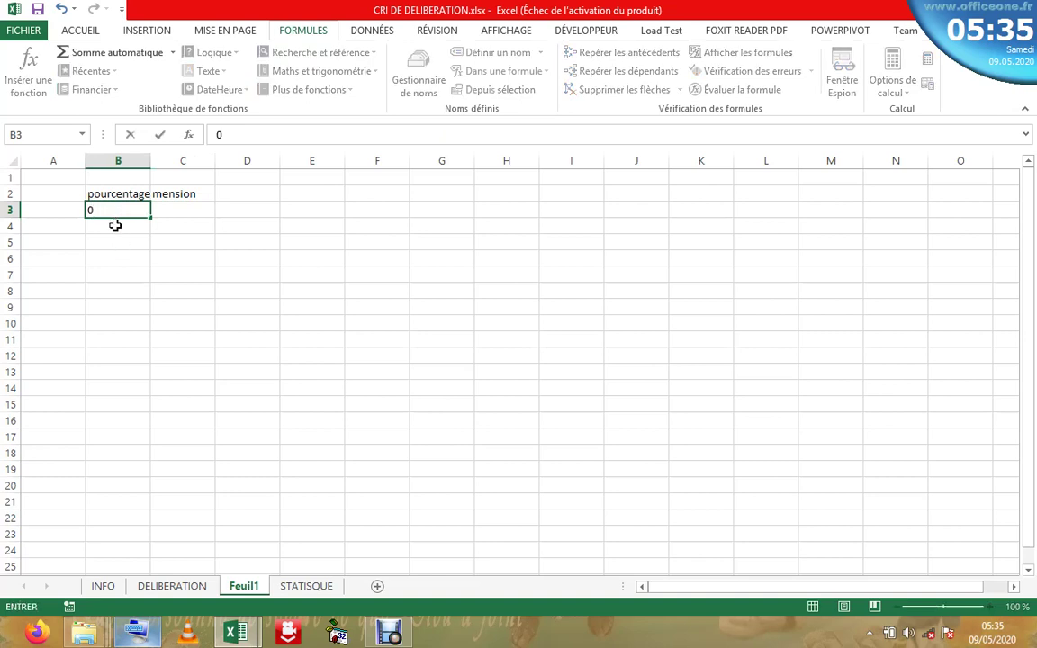
pyautogui.click(115, 225)
pyautogui.write('5')
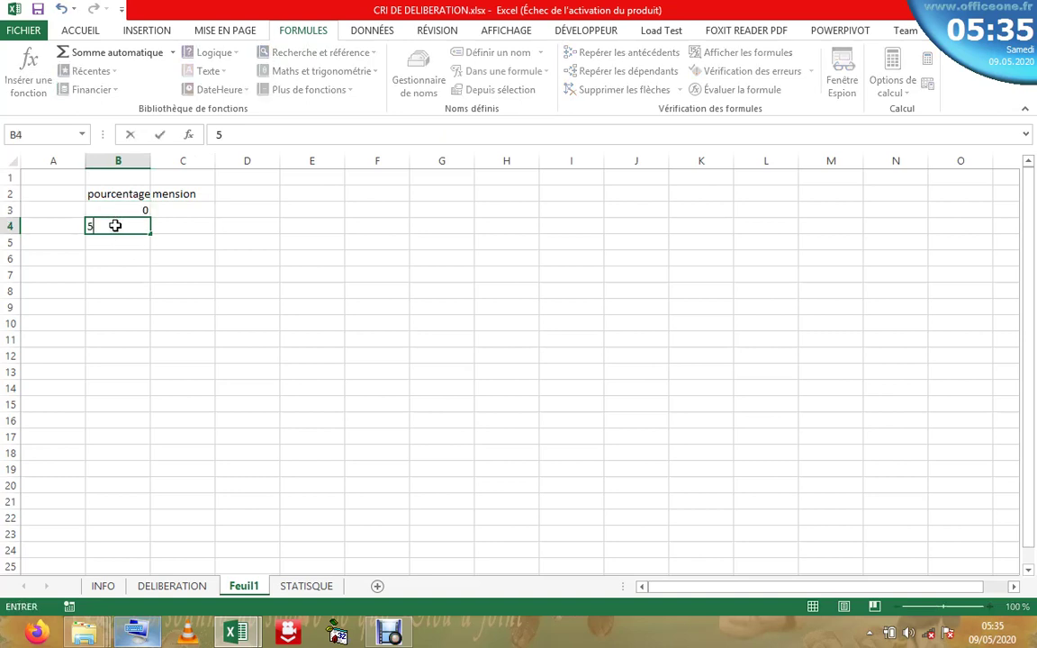
pyautogui.write('0')
pyautogui.click(117, 243)
pyautogui.write('7')
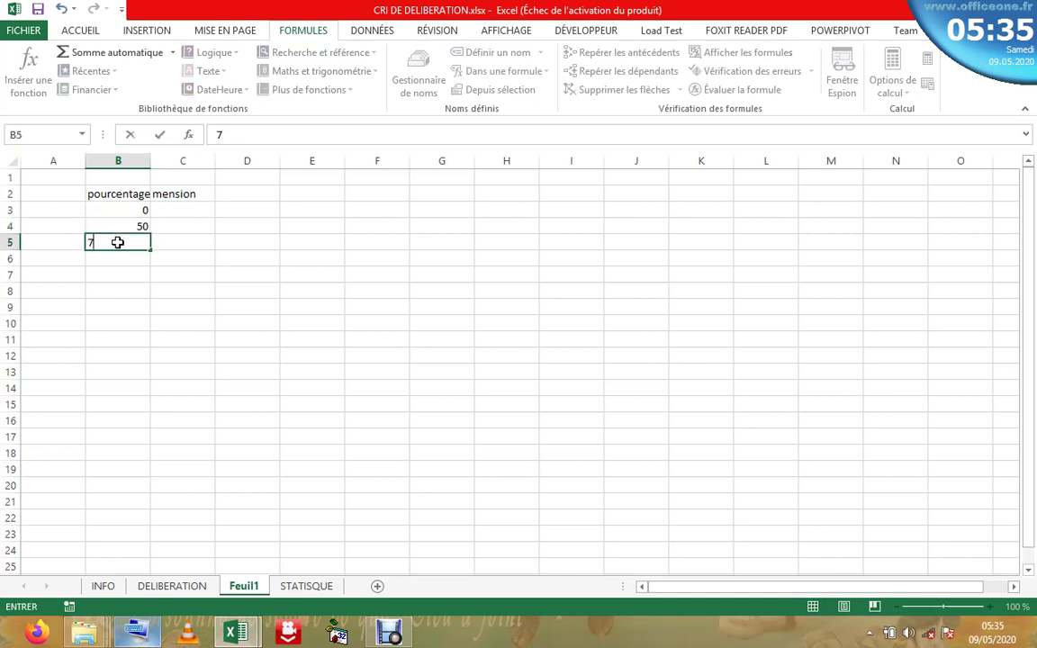
pyautogui.write('0')
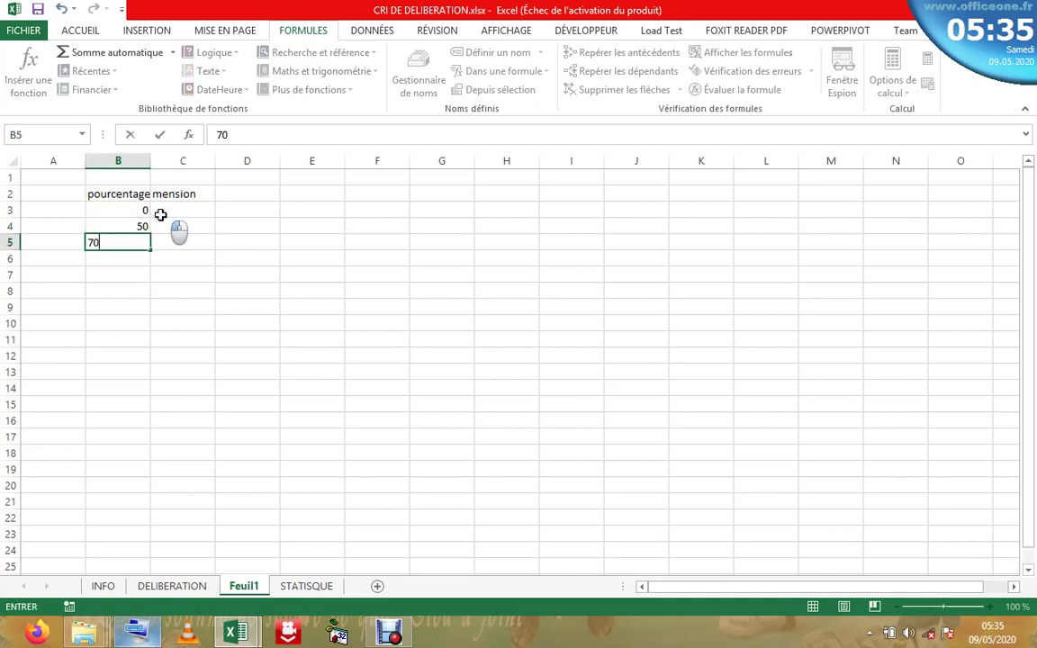
pyautogui.click(163, 212)
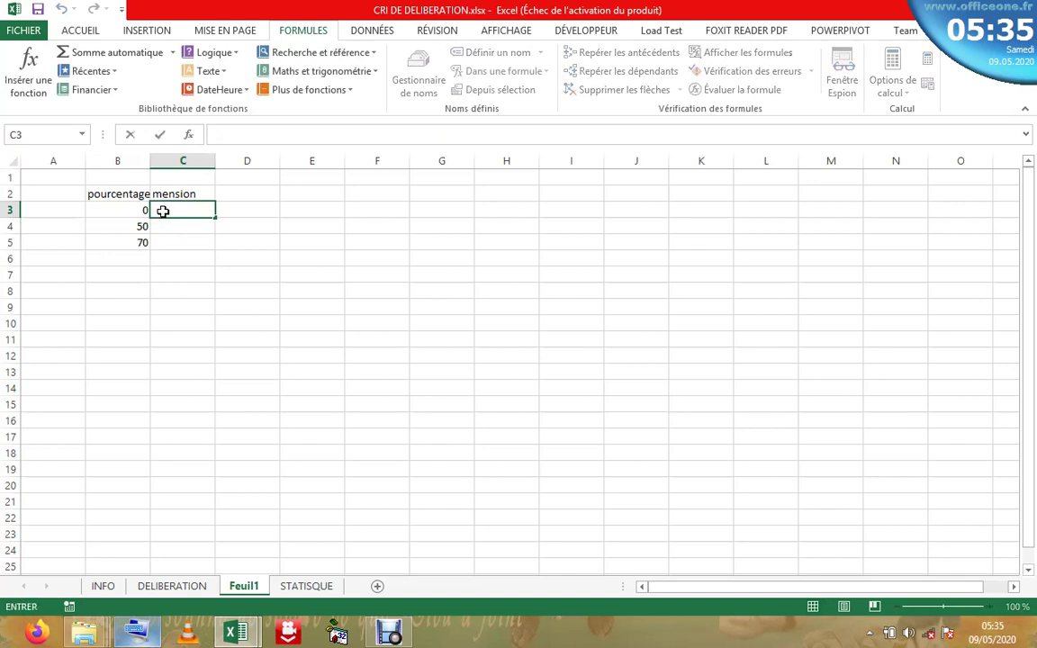
# - Enter AJOURNER, SATISFACTION and DISTINCTION in C3:C5
pyautogui.write('A')
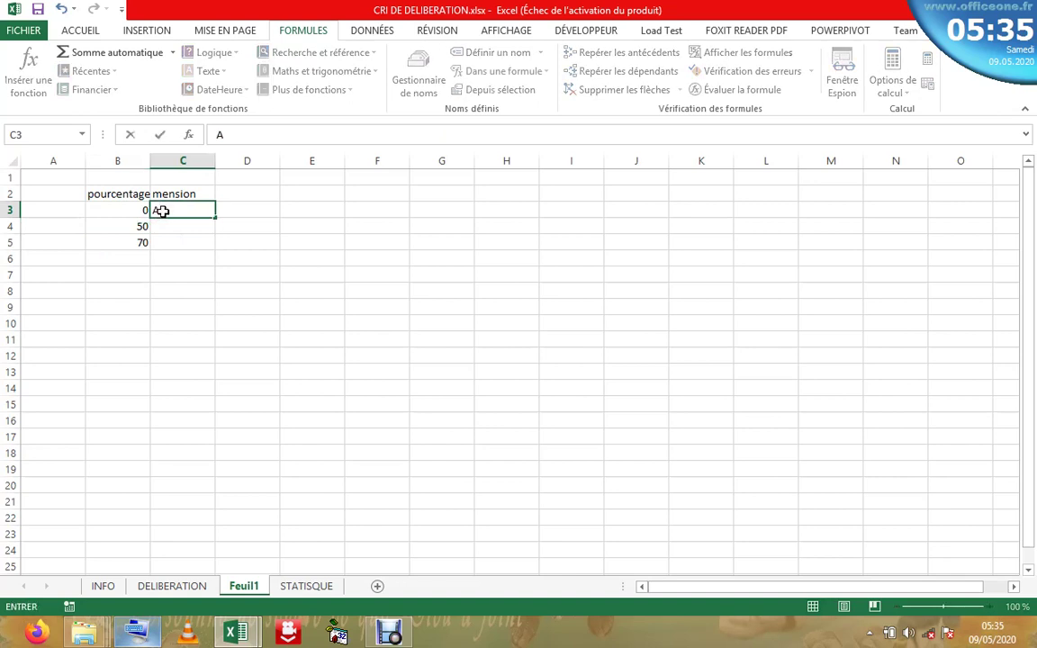
pyautogui.write('JOURNER')
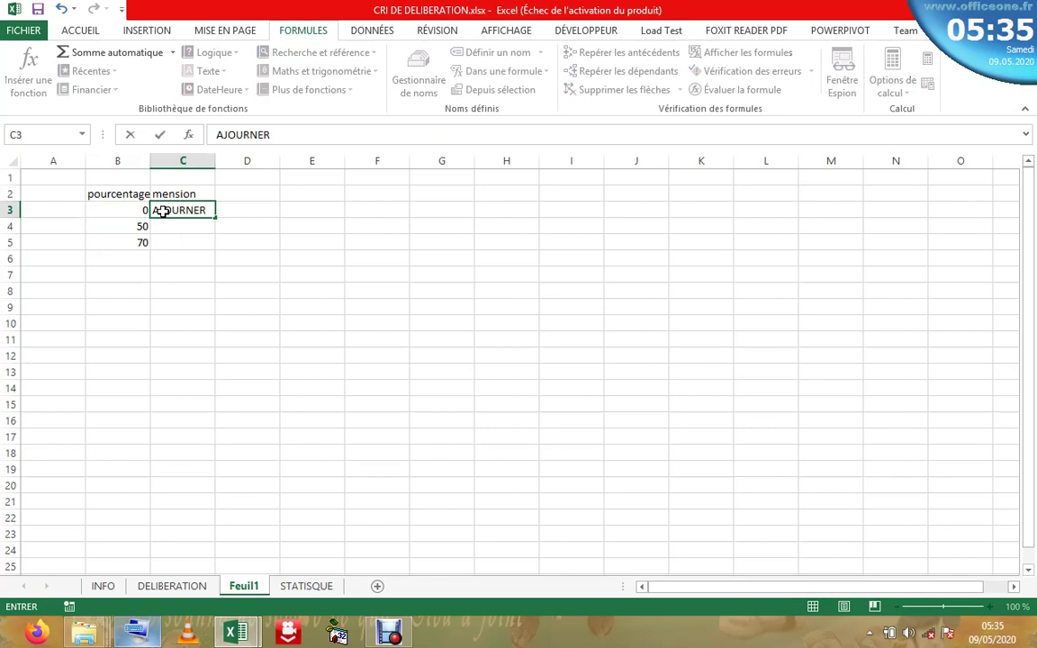
pyautogui.press('Return')
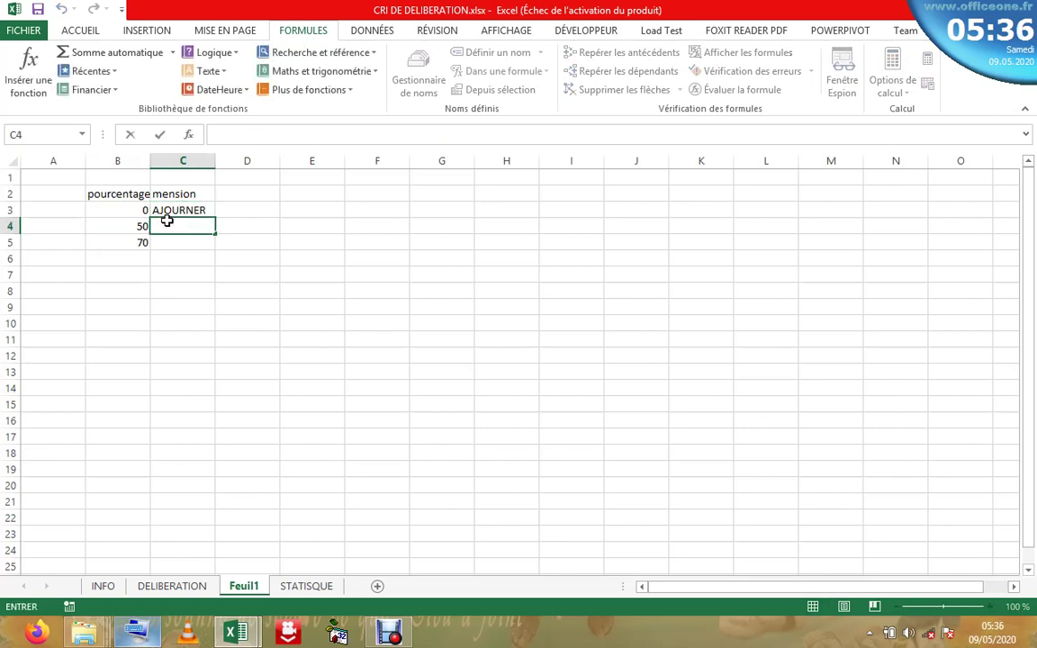
pyautogui.write('SATI')
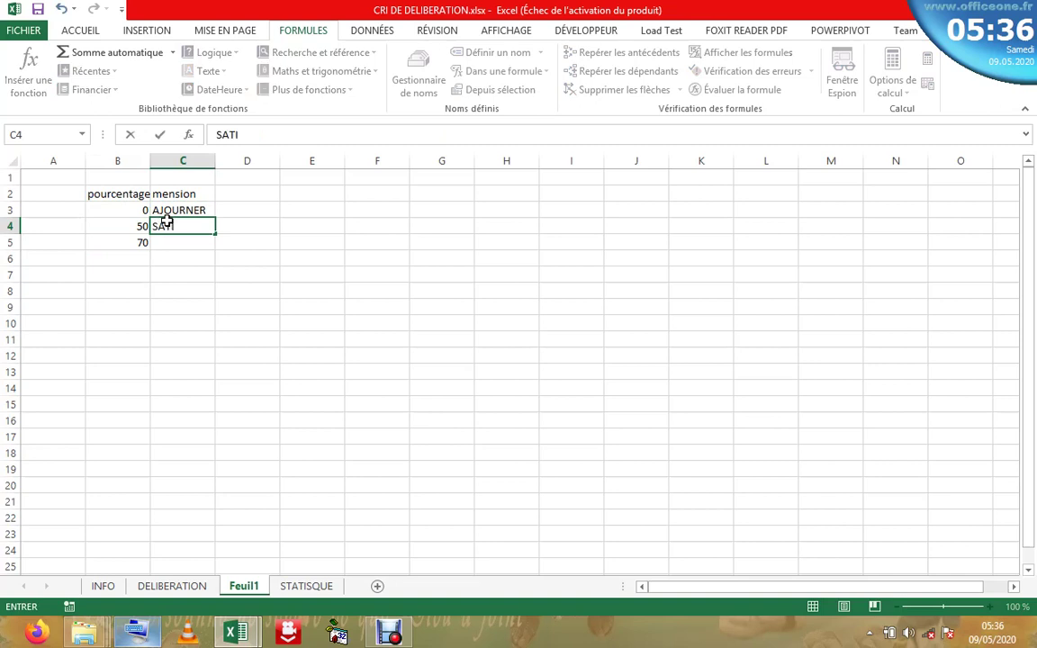
pyautogui.write('SFACTION')
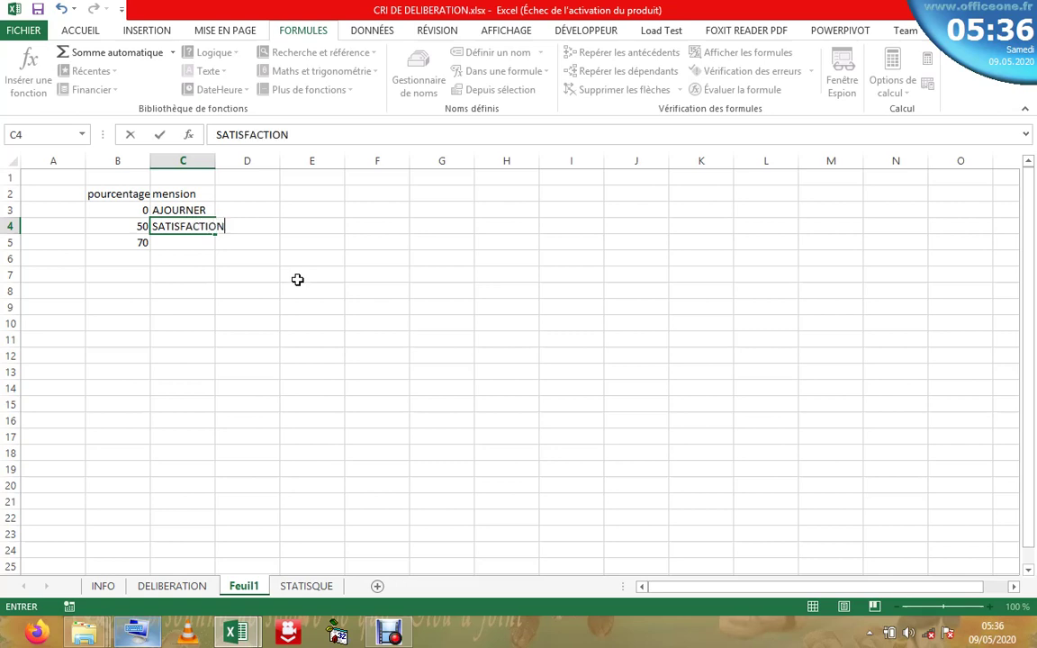
pyautogui.click(172, 243)
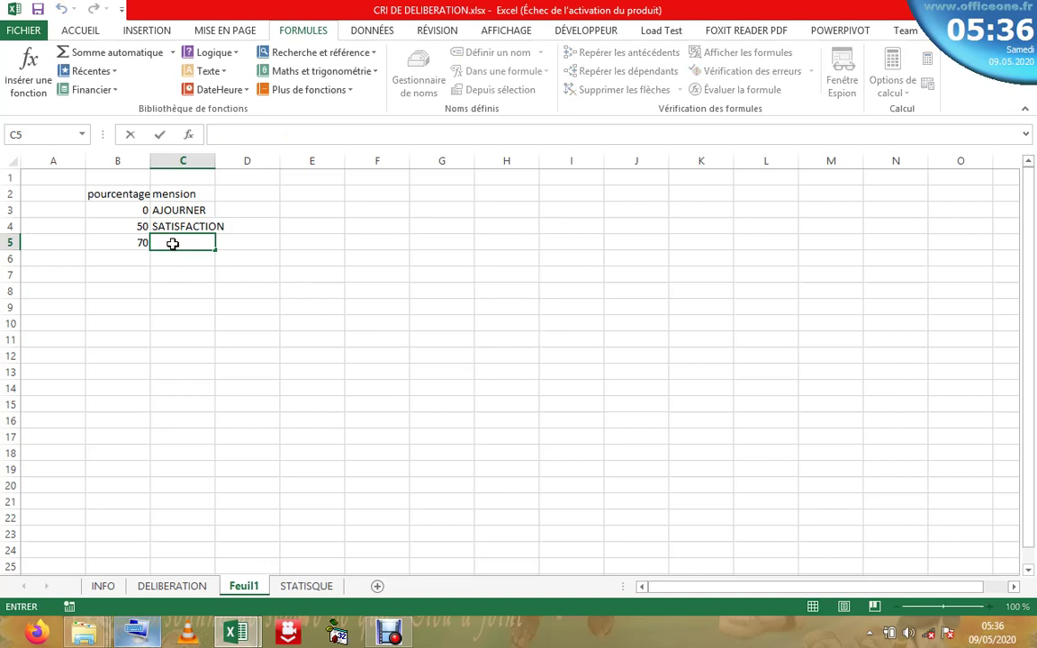
pyautogui.write('DIS')
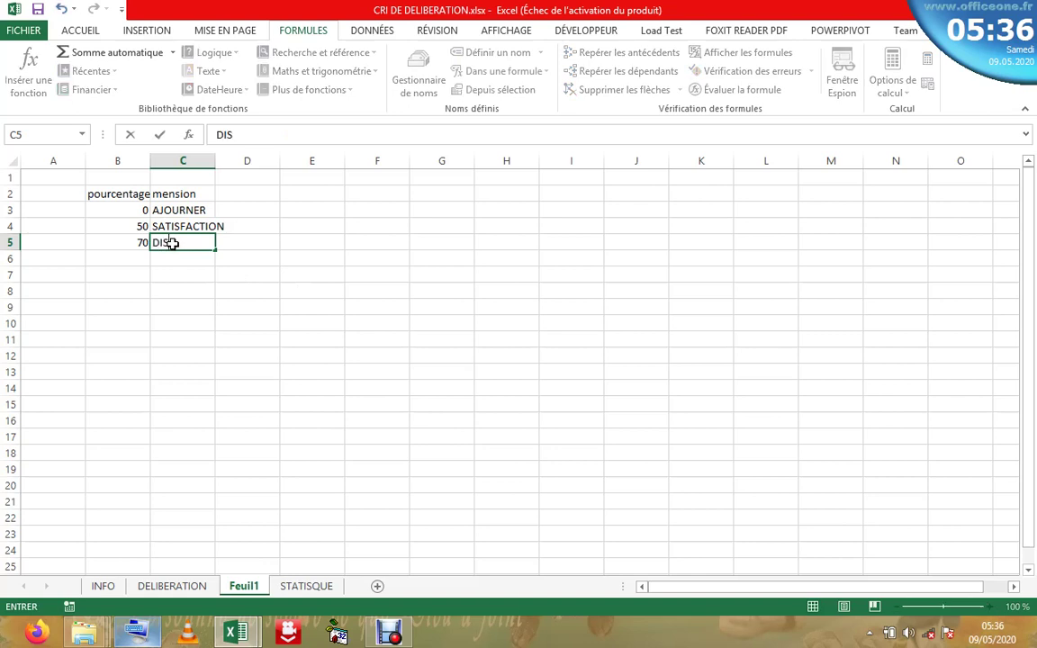
pyautogui.write('TINCTION')
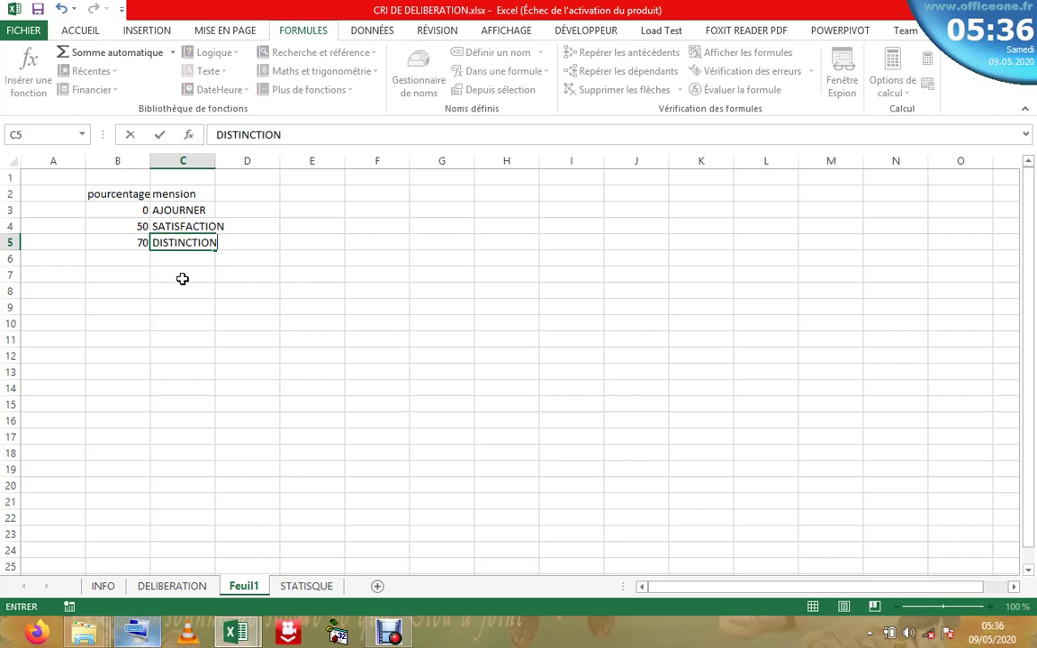
pyautogui.click(180, 276)
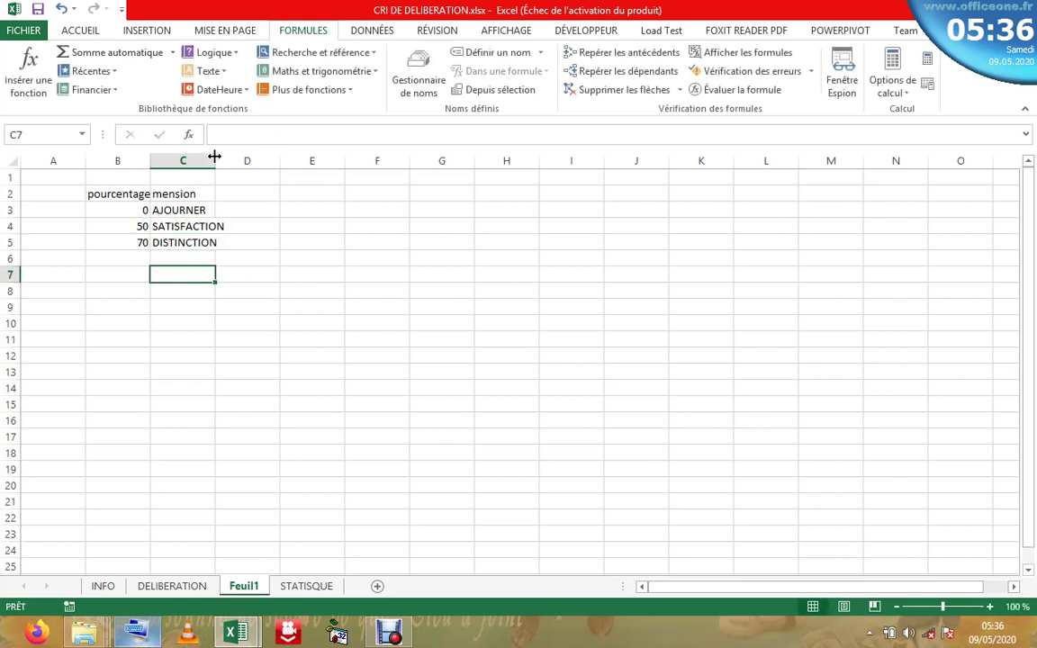
# - Widen column C so the mentions fit fully
pyautogui.moveTo(215, 157); pyautogui.dragTo(228, 157)
pyautogui.click(115, 291)
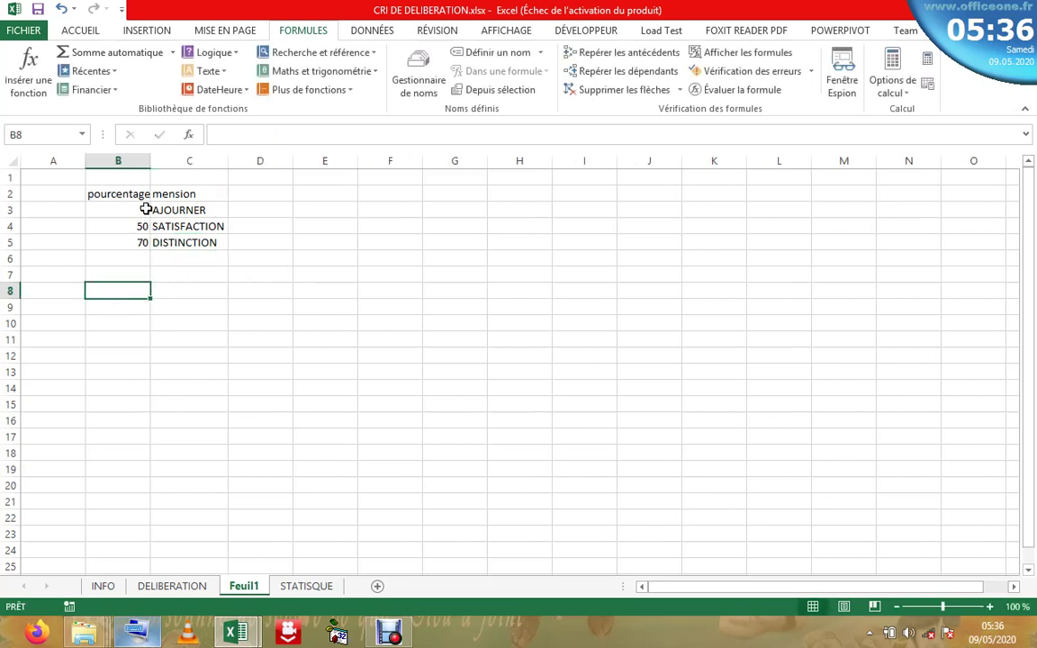
pyautogui.doubleClick(146, 209)
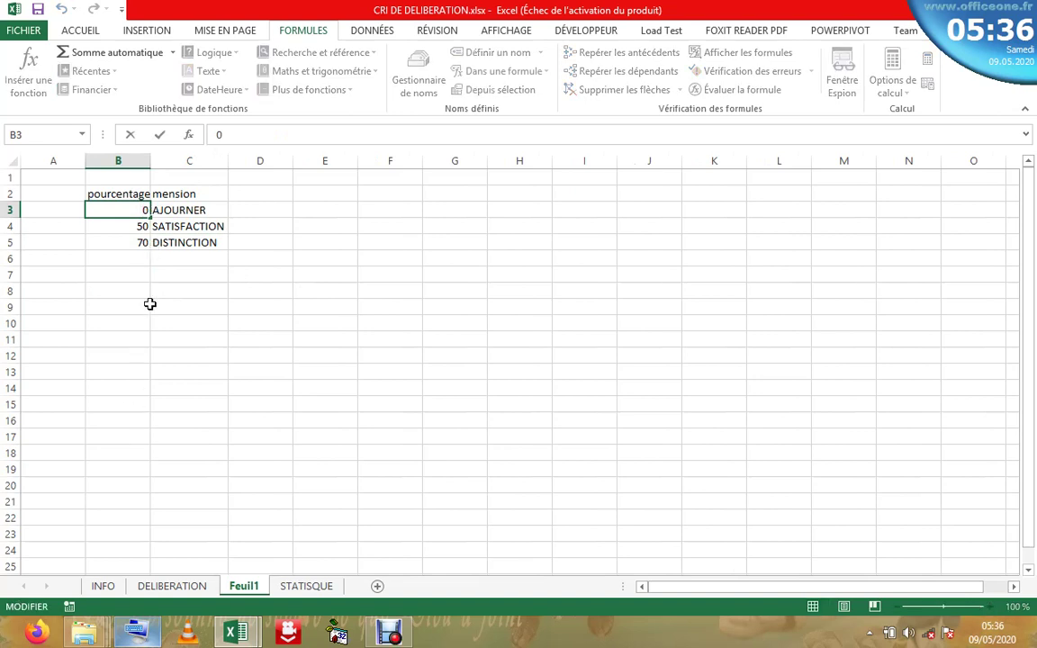
pyautogui.click(137, 276)
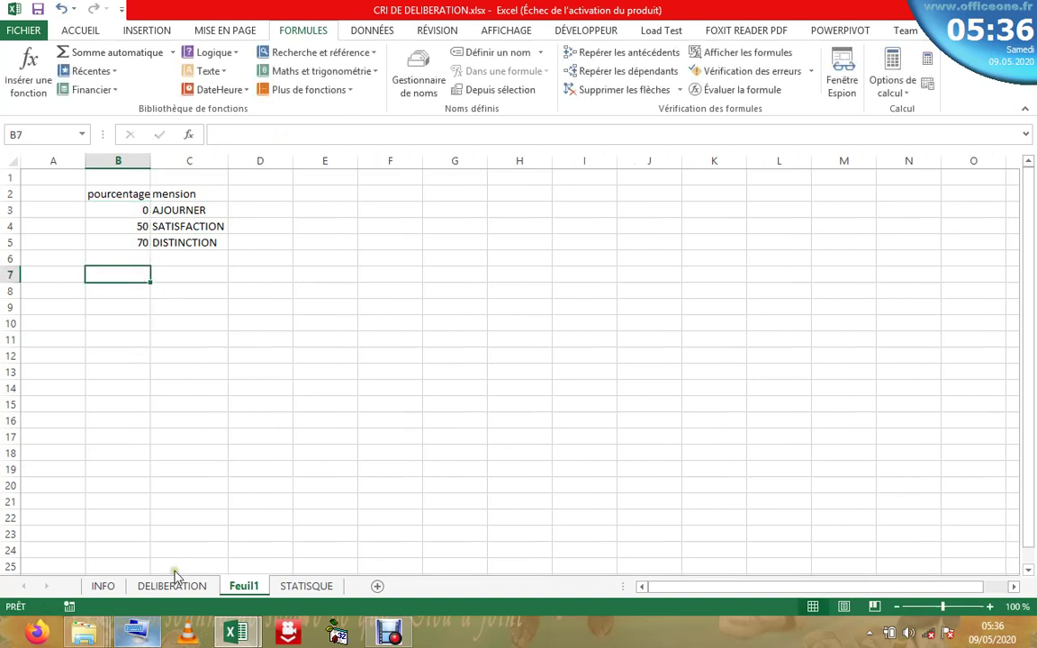
# - Append % to the thresholds so B3:B5 read 0%, 50% and 70%
pyautogui.press('ctrl+super+o')
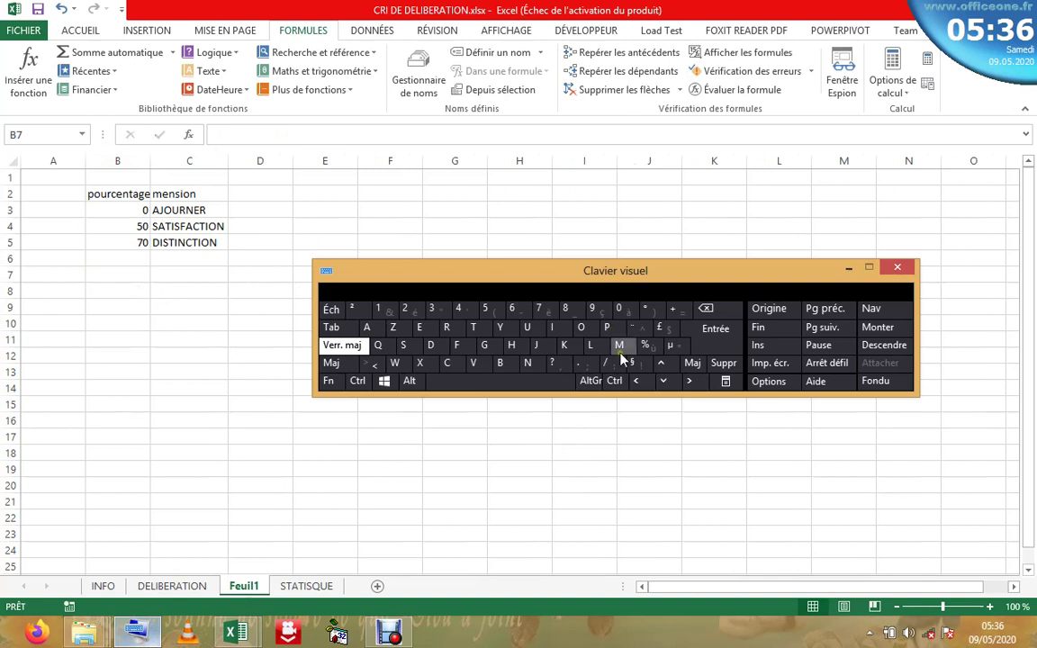
pyautogui.click(152, 212)
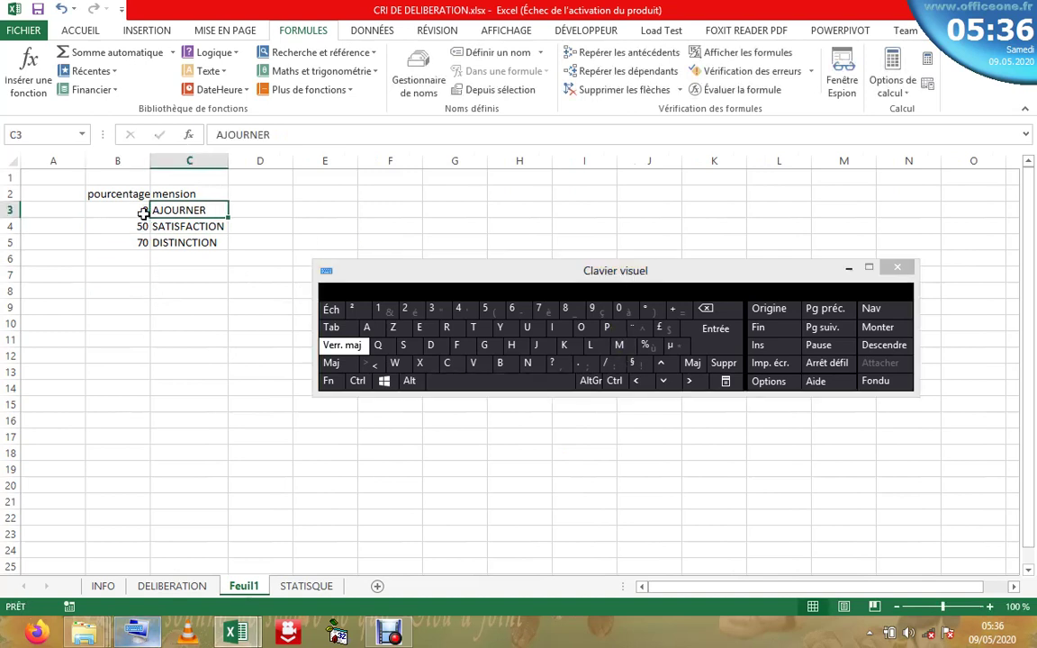
pyautogui.click(144, 211)
pyautogui.doubleClick(144, 211)
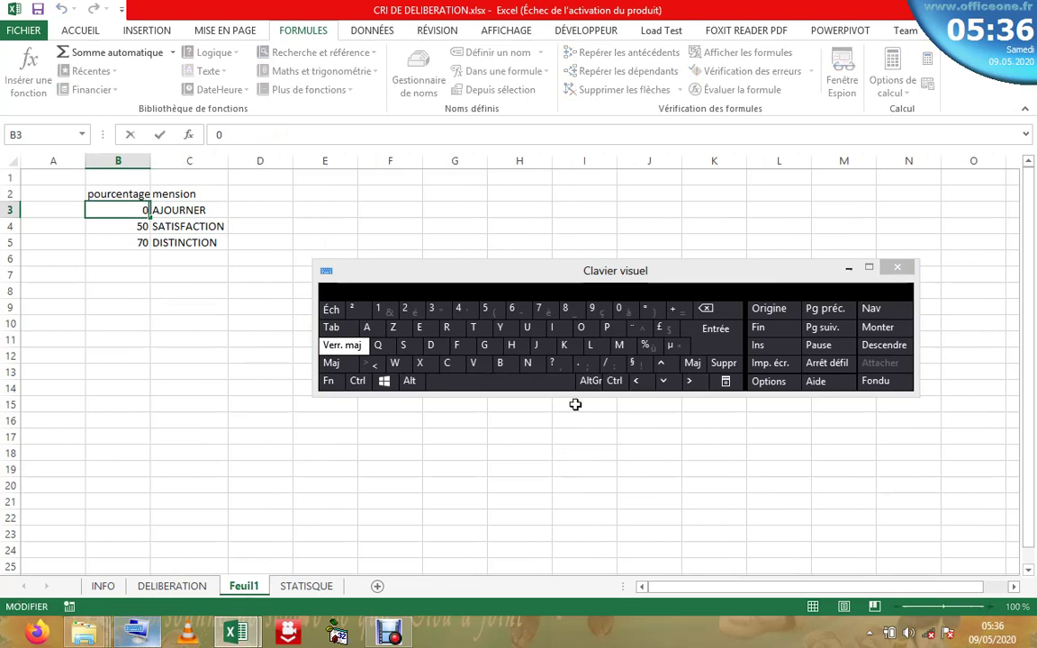
pyautogui.click(646, 346)
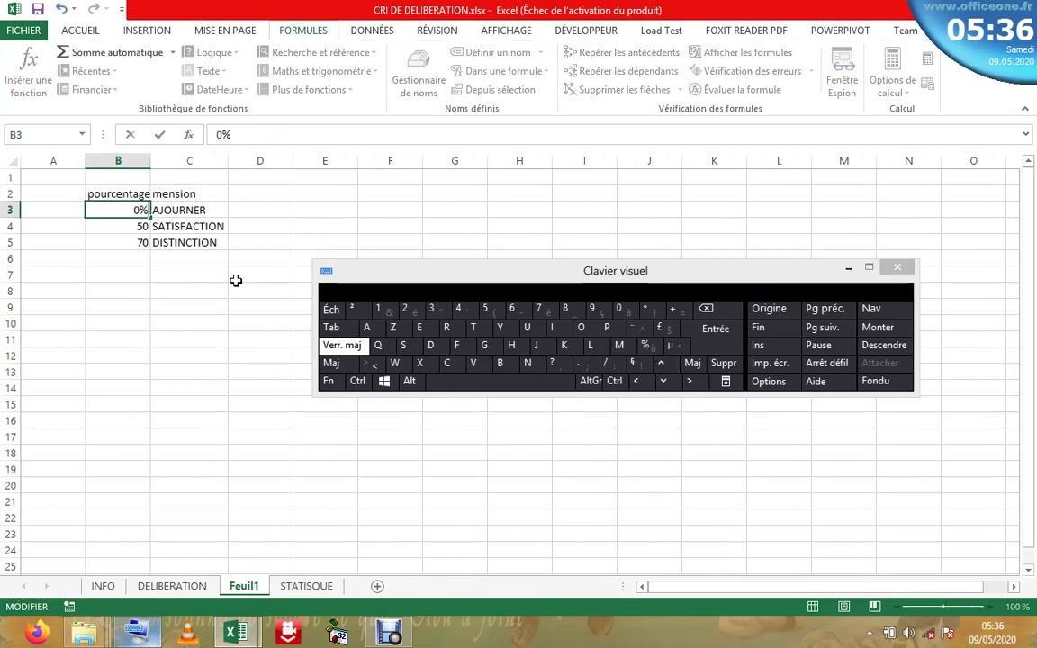
pyautogui.doubleClick(144, 228)
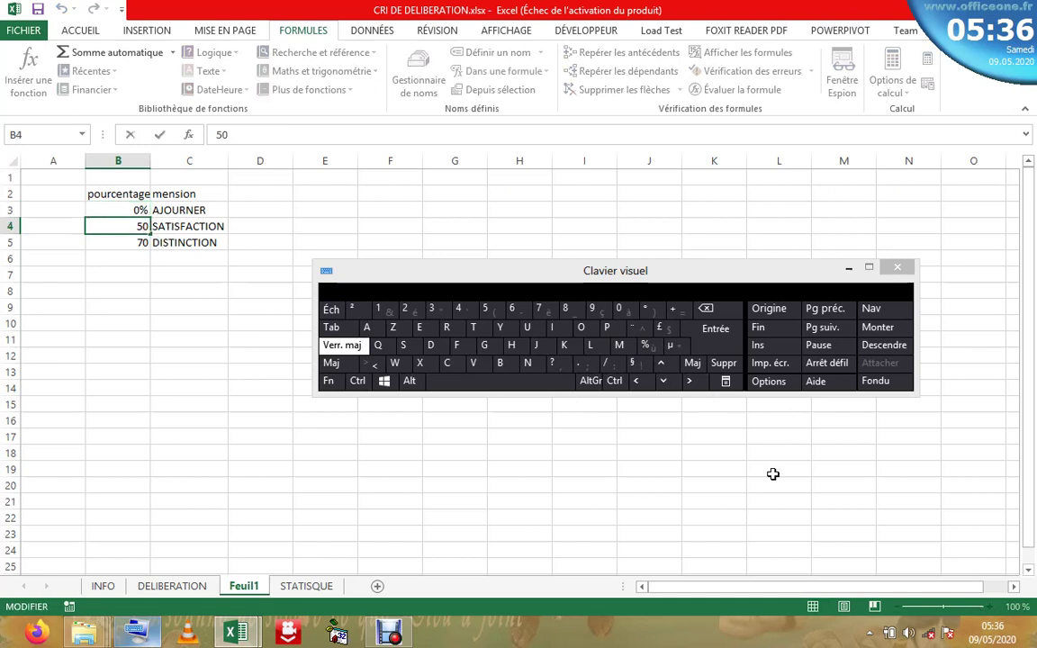
pyautogui.click(647, 346)
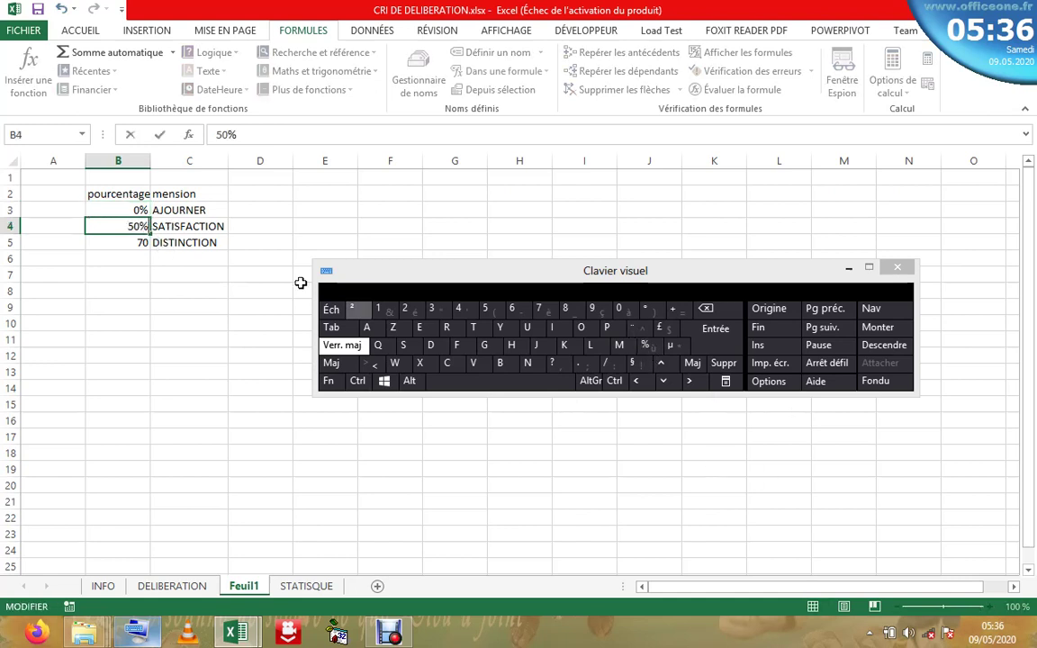
pyautogui.doubleClick(144, 243)
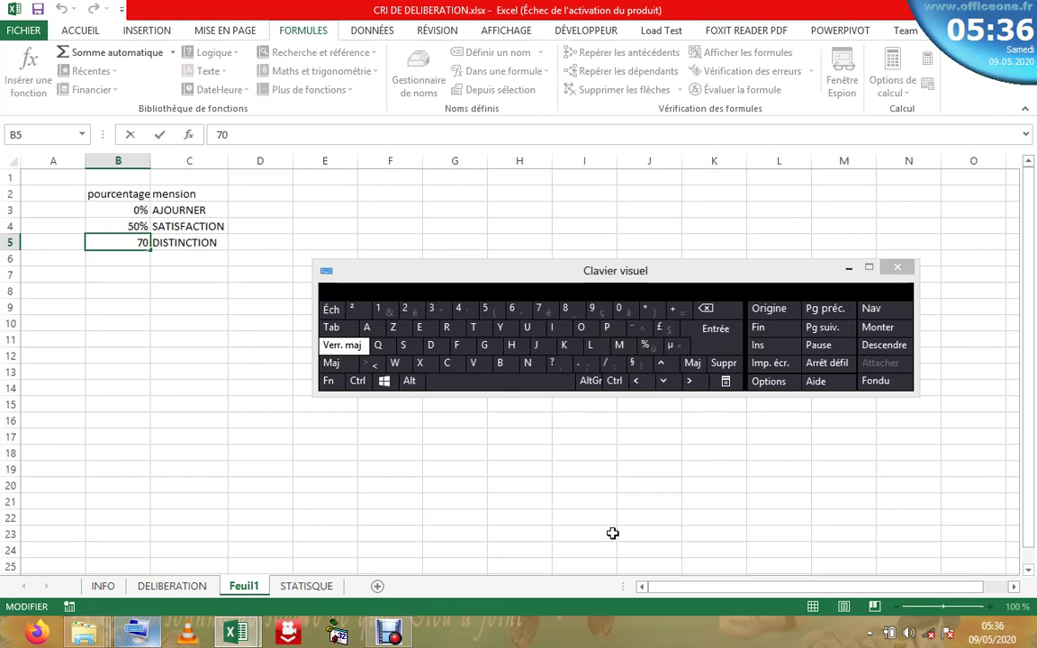
pyautogui.click(646, 359)
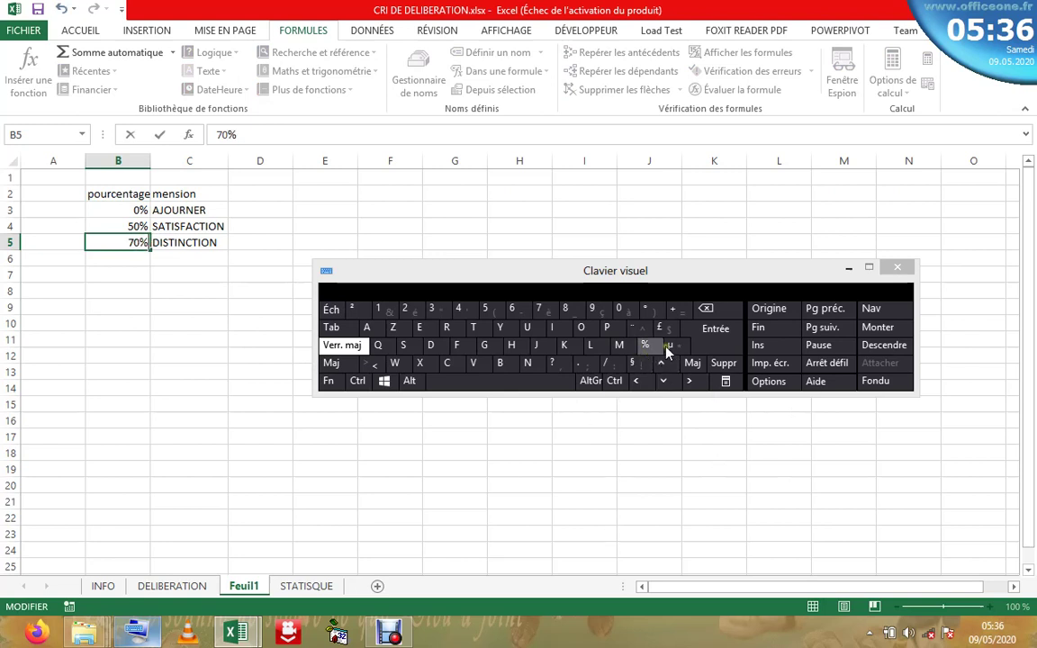
pyautogui.click(855, 270)
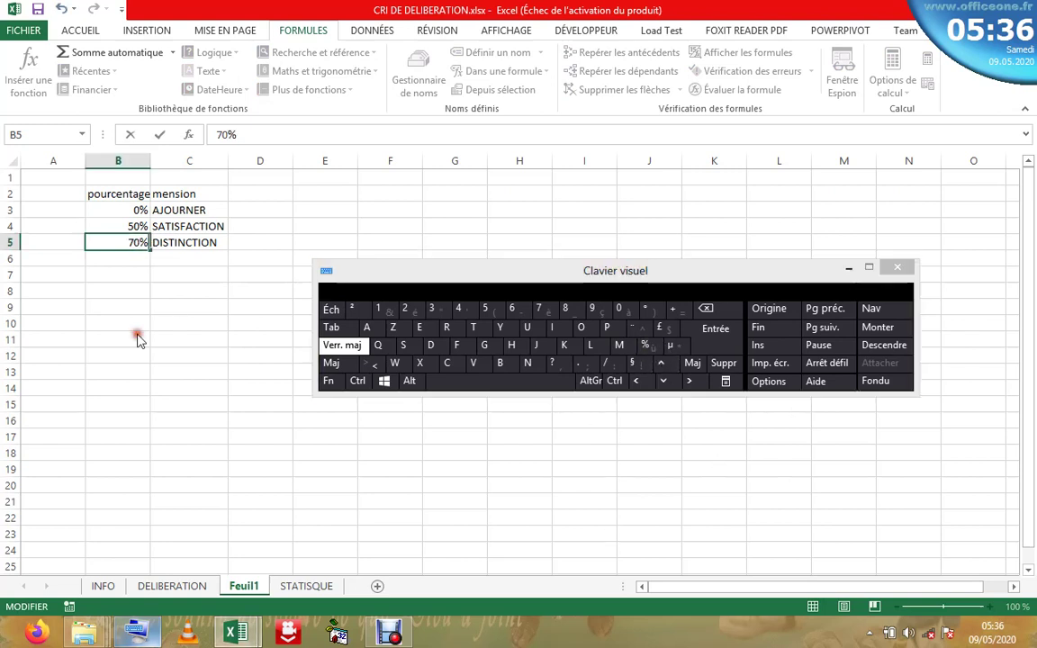
pyautogui.click(849, 268)
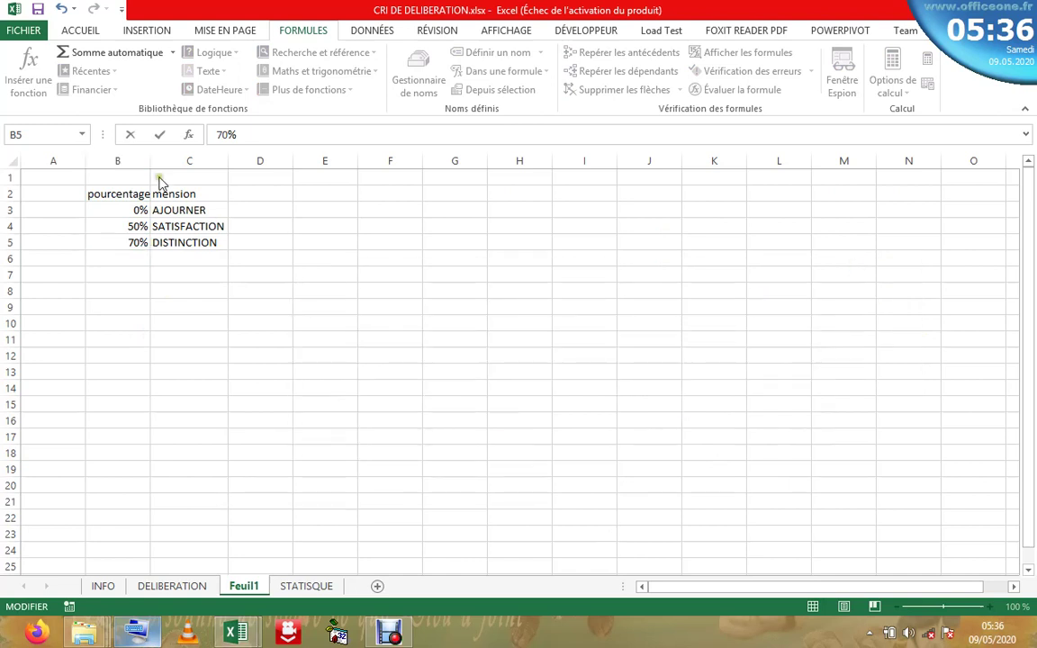
pyautogui.click(185, 242)
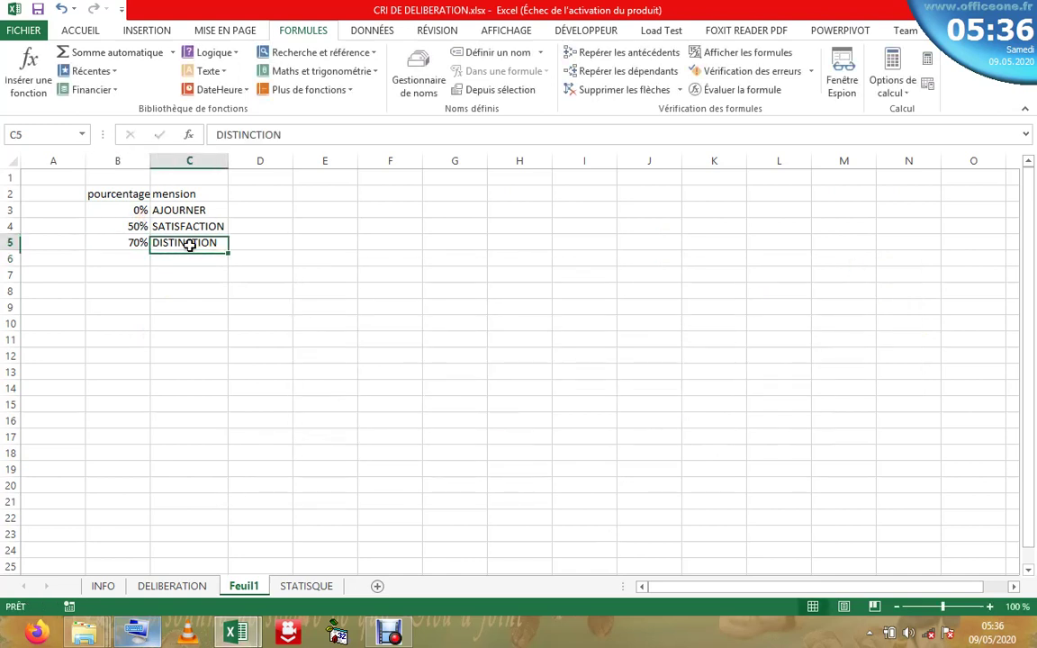
# - Select the lookup table cells and bring up the basic formatting options
pyautogui.click(124, 209)
pyautogui.click(200, 210)
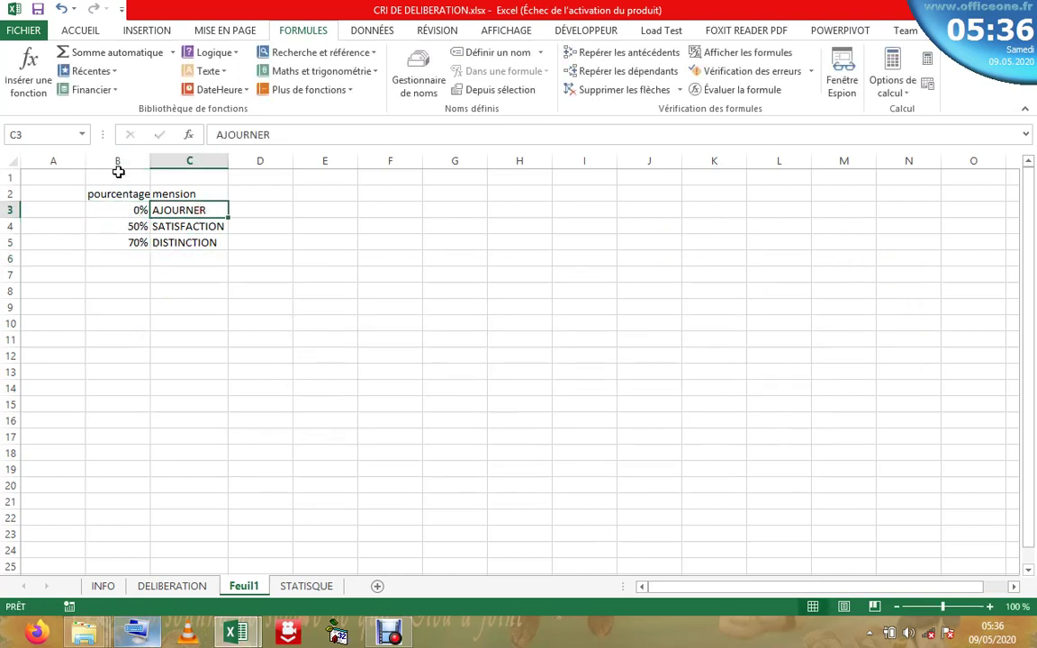
pyautogui.click(137, 242)
pyautogui.click(207, 240)
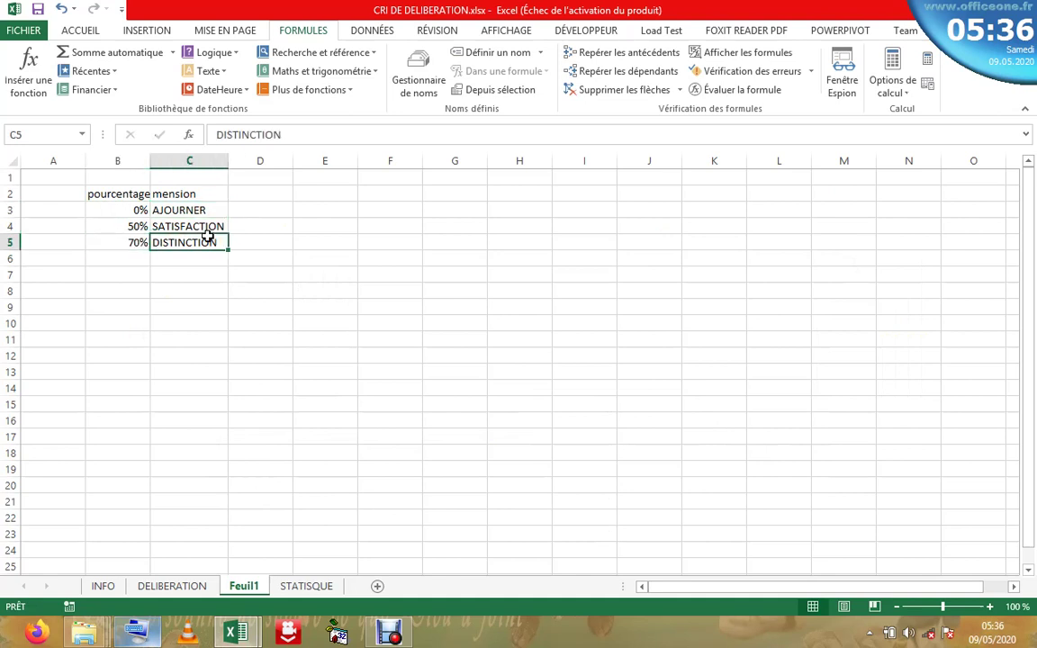
pyautogui.click(153, 223)
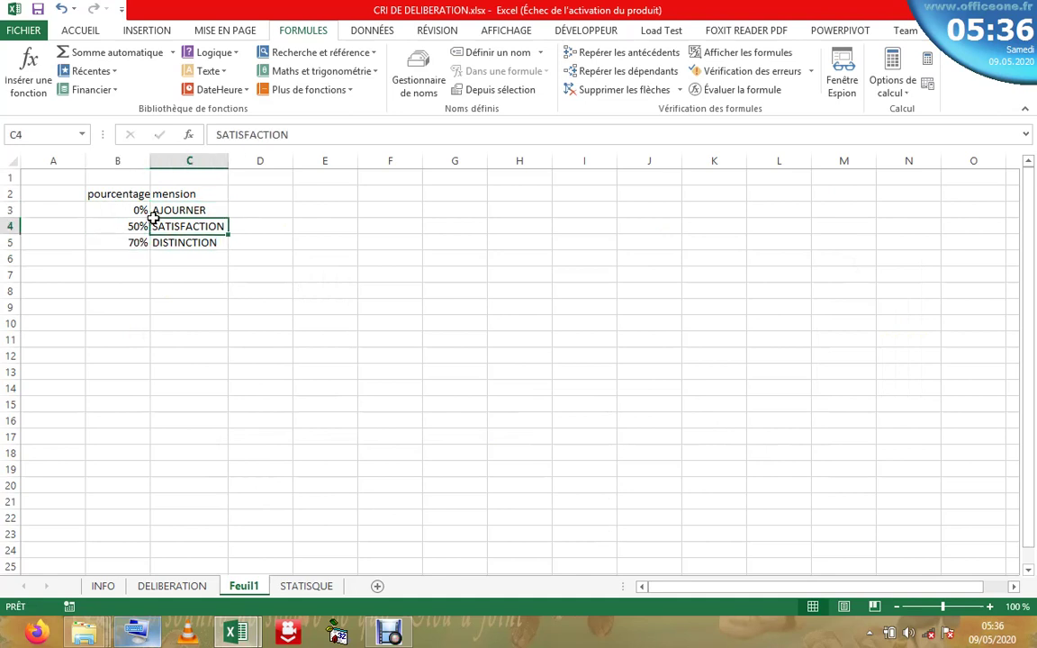
pyautogui.click(79, 31)
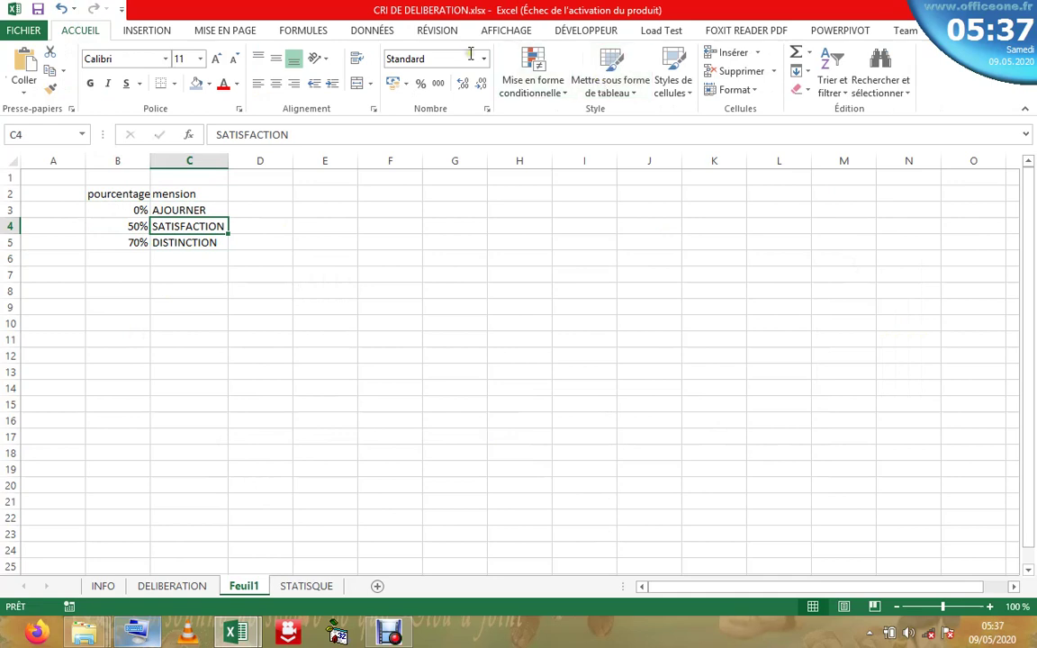
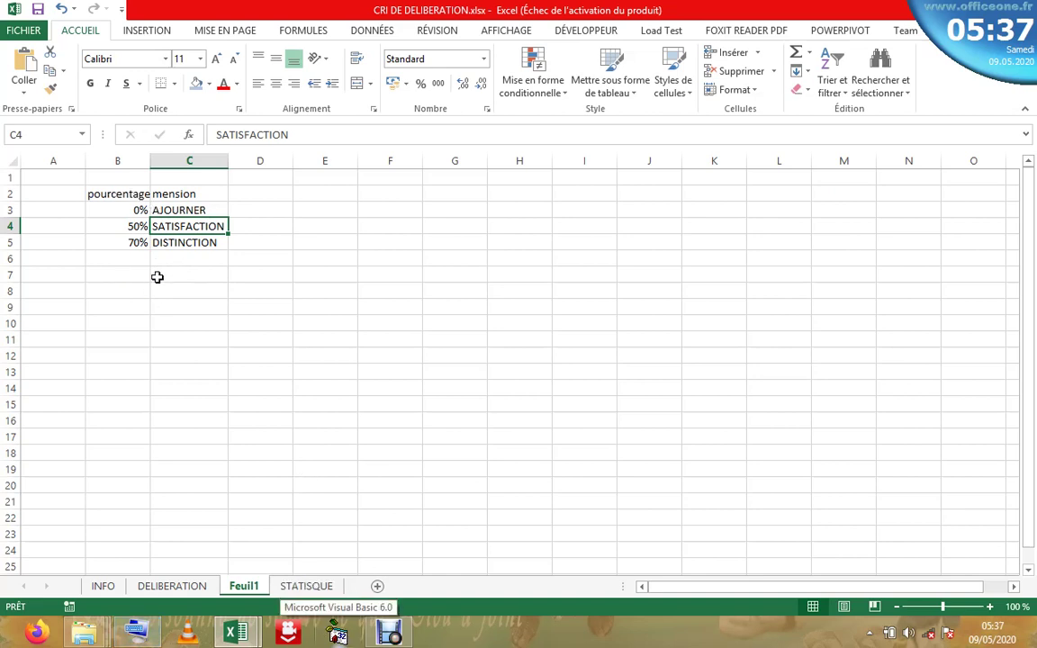
# - Format B2:C5 on Feuil1 as a table with headers in a medium (Moyen) style
pyautogui.click(608, 79)
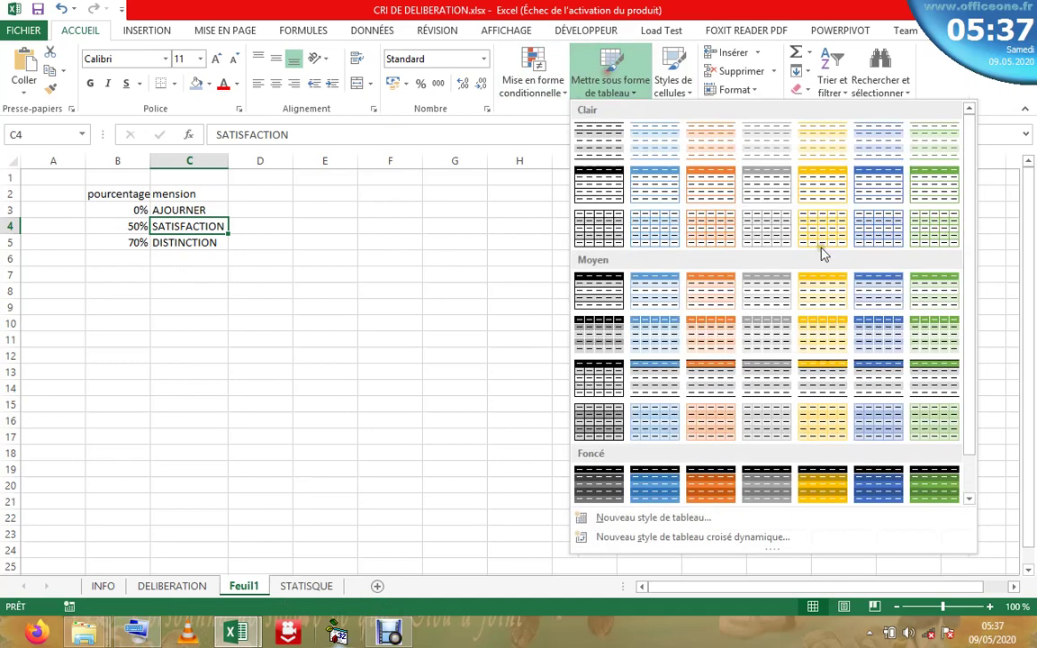
pyautogui.click(899, 286)
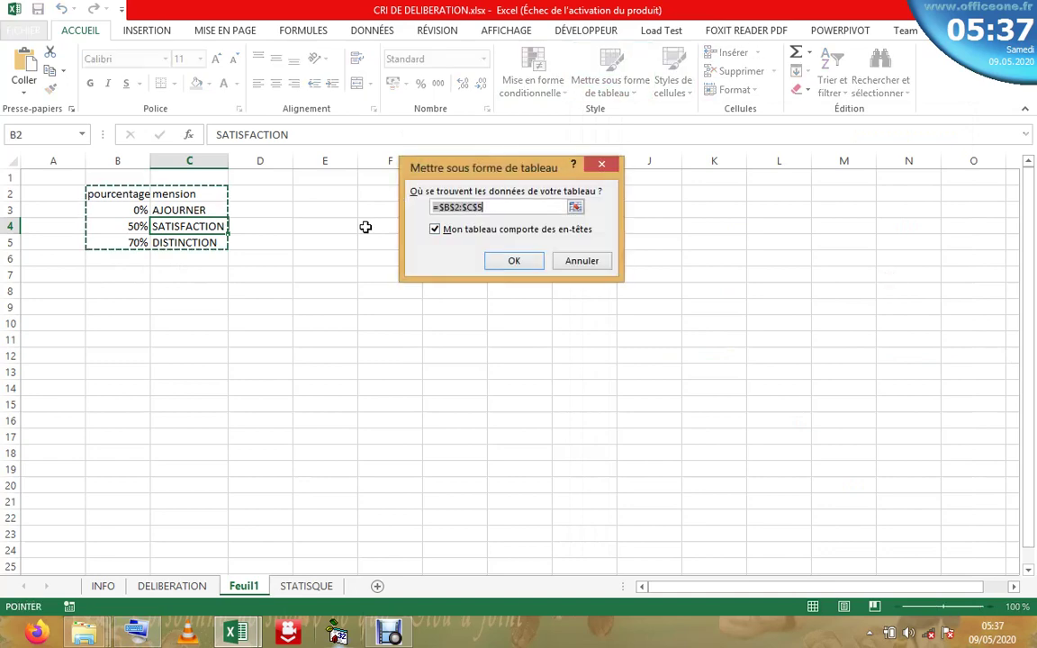
pyautogui.click(514, 260)
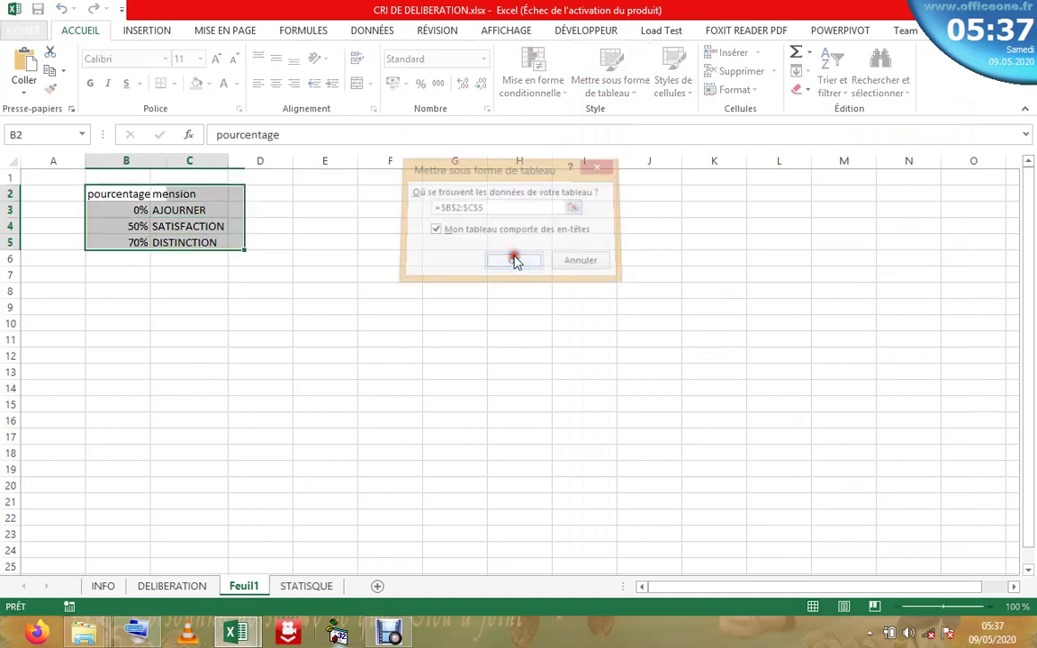
pyautogui.click(206, 275)
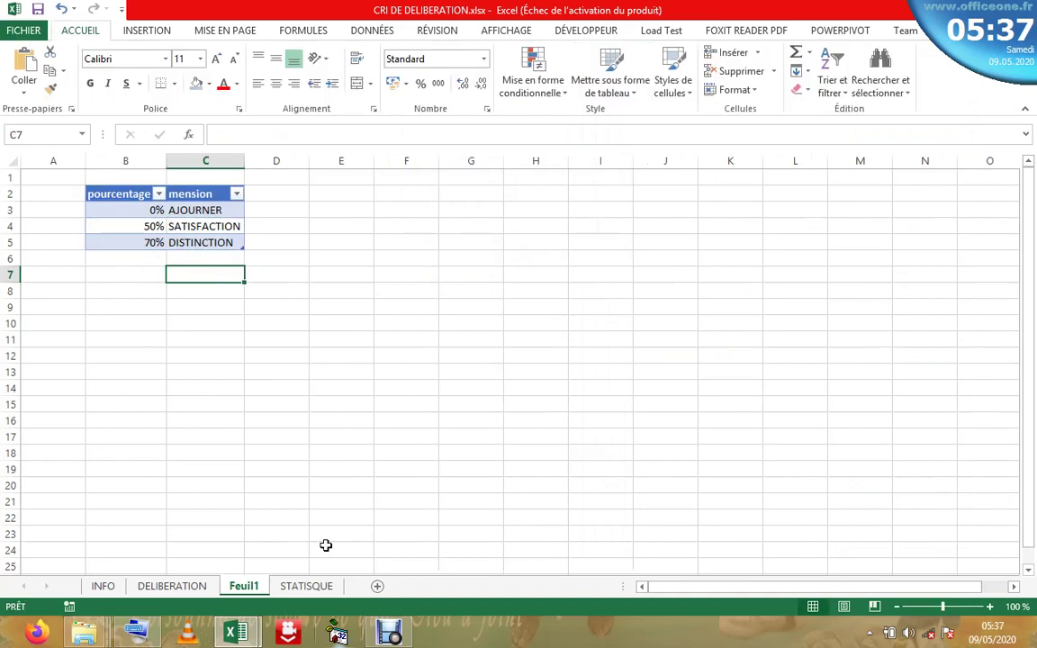
# - Move the Feuil1 sheet tab so it sits after STATISTIQUE
pyautogui.moveTo(241, 585); pyautogui.dragTo(355, 580)
pyautogui.moveTo(354, 580); pyautogui.dragTo(351, 581)
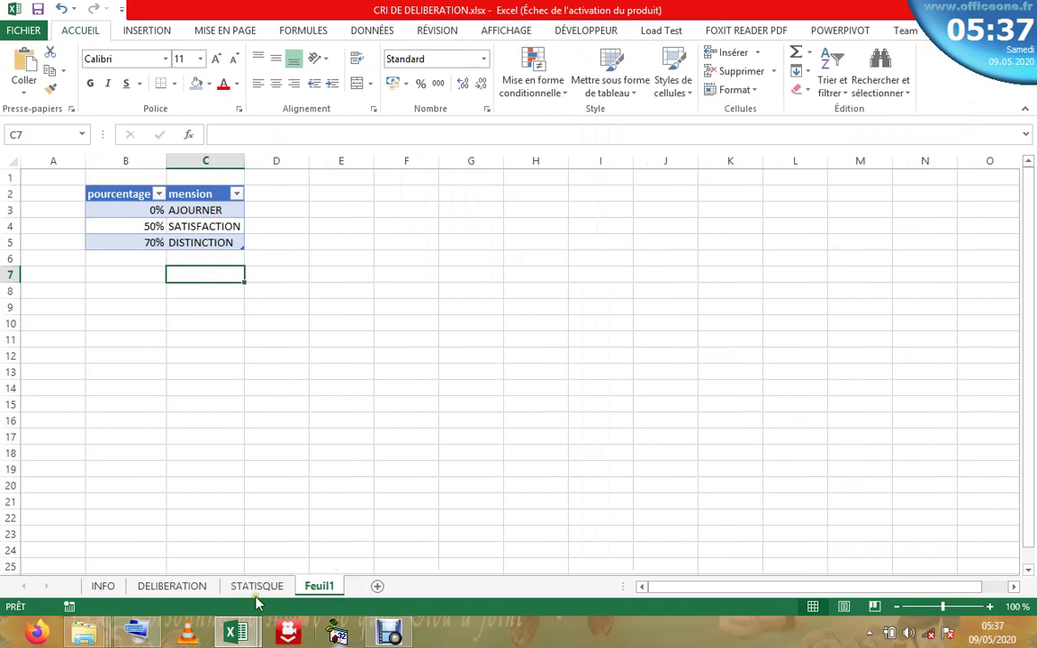
pyautogui.click(259, 586)
# - On DELIBERATION, insert RECHERCHEV into N7 from the Recherche & référence category
pyautogui.click(173, 586)
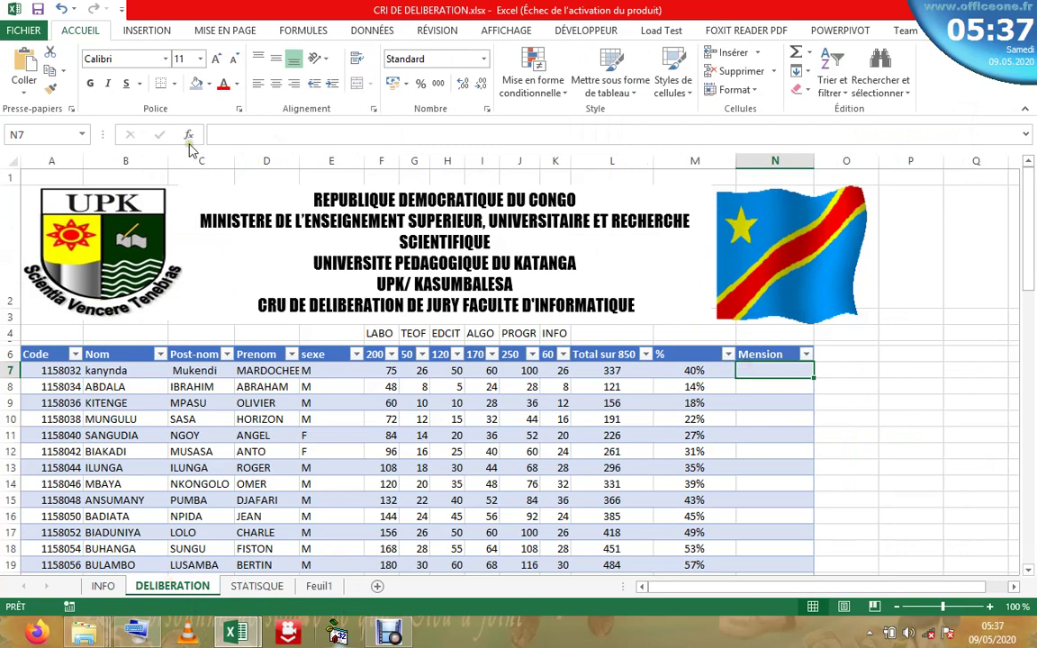
pyautogui.click(188, 134)
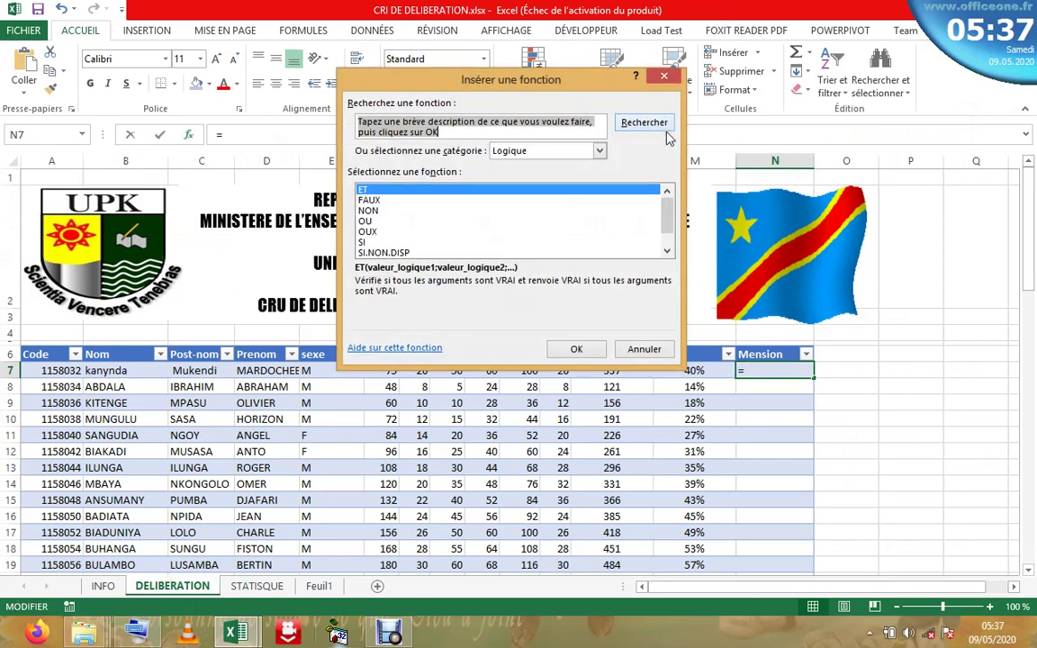
pyautogui.scroll(-1, 670, 211)
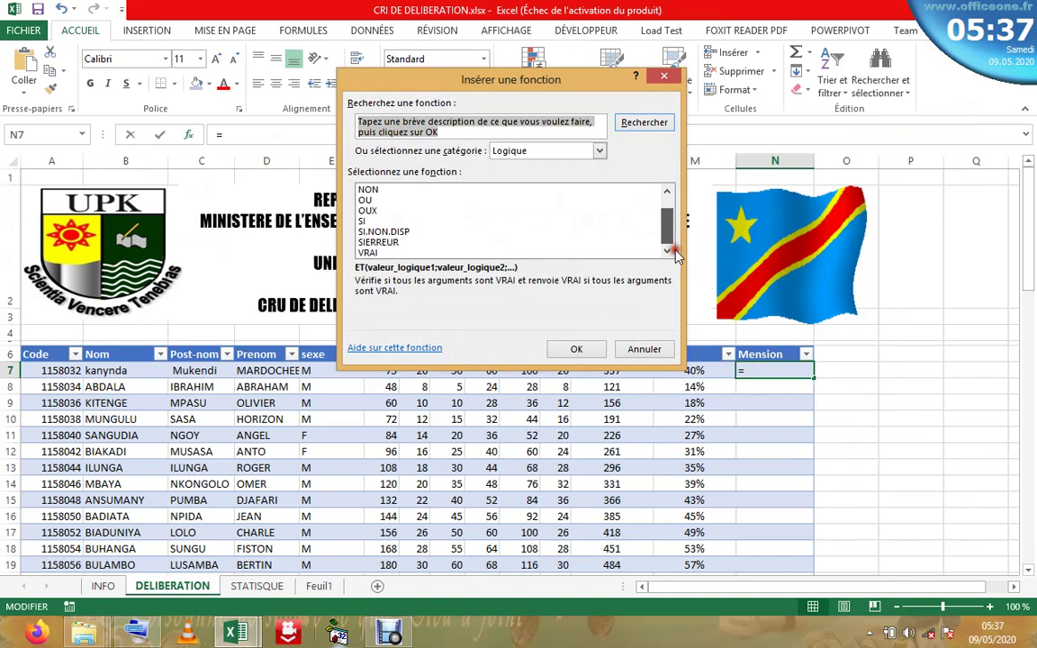
pyautogui.click(598, 151)
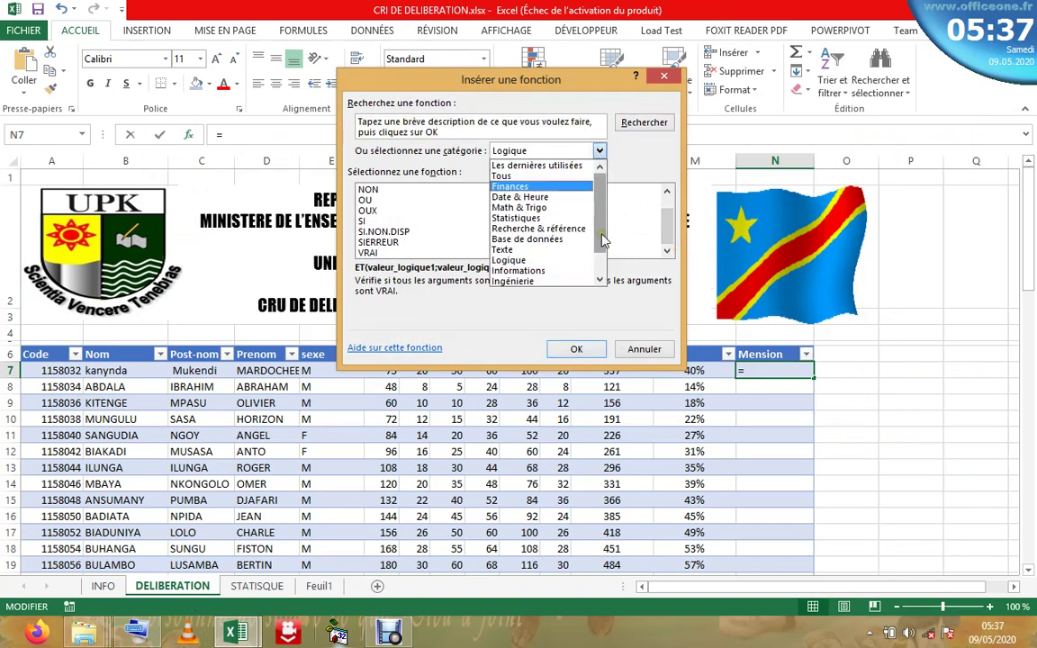
pyautogui.click(551, 229)
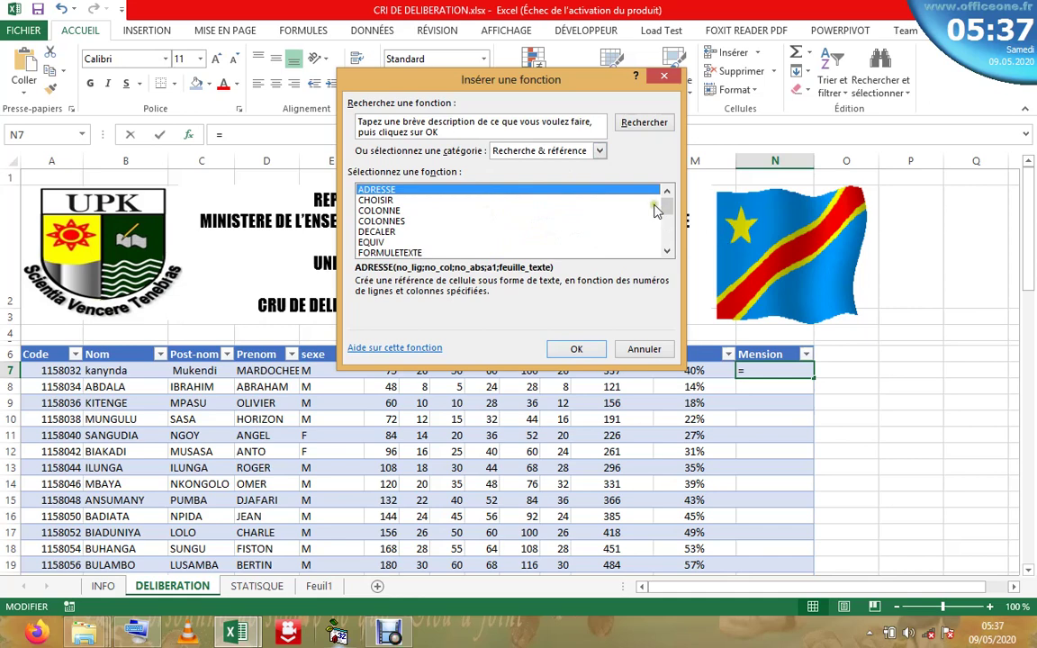
pyautogui.moveTo(667, 206); pyautogui.dragTo(666, 223)
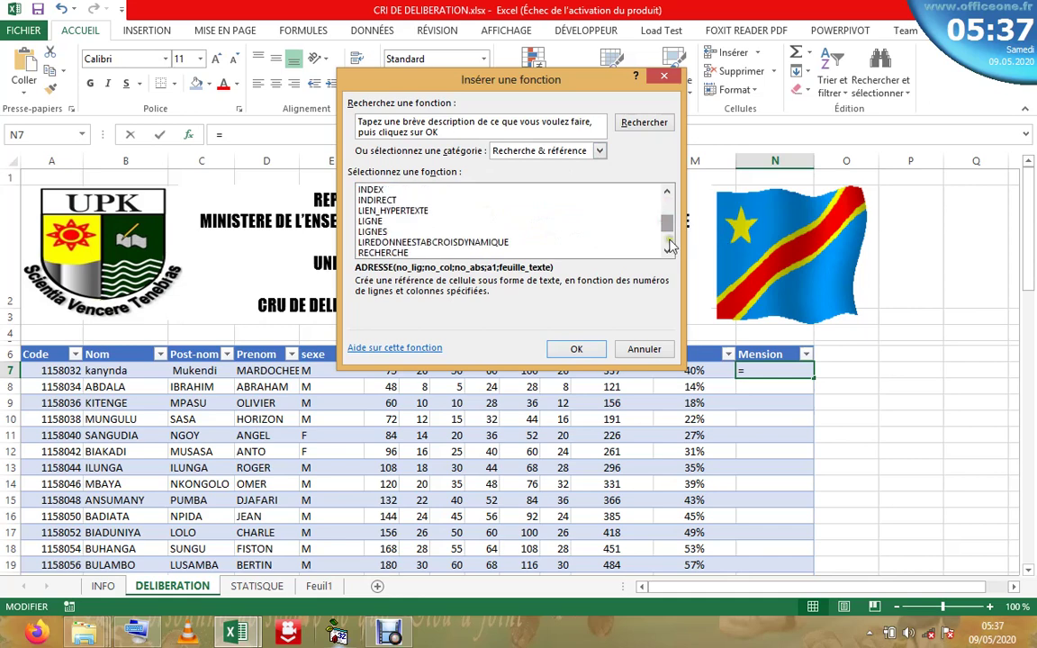
pyautogui.click(668, 248)
pyautogui.click(669, 247)
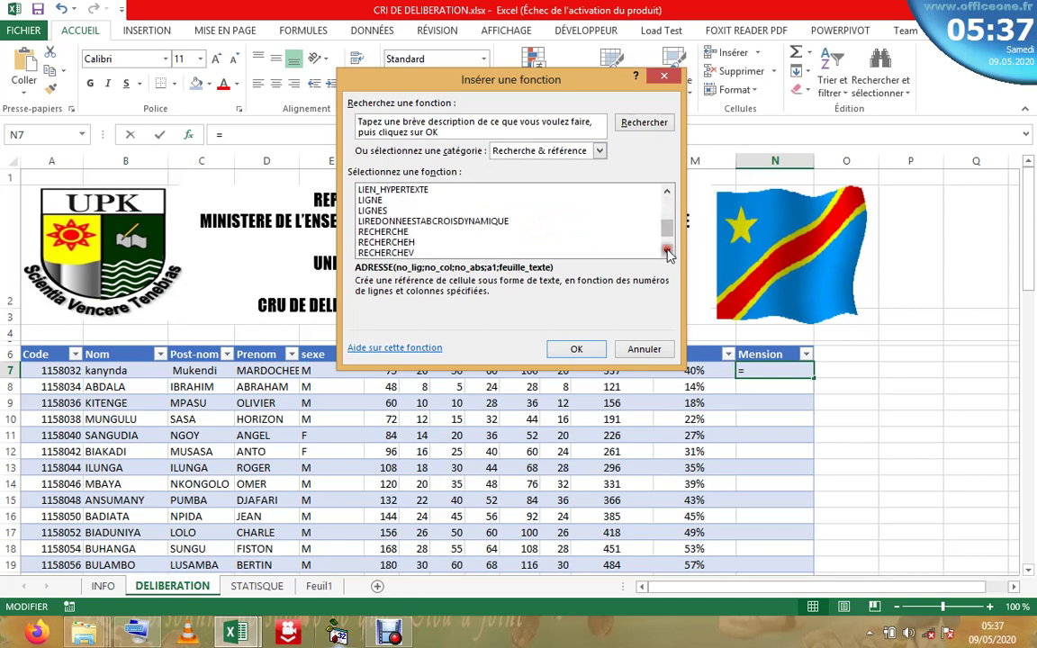
pyautogui.doubleClick(412, 253)
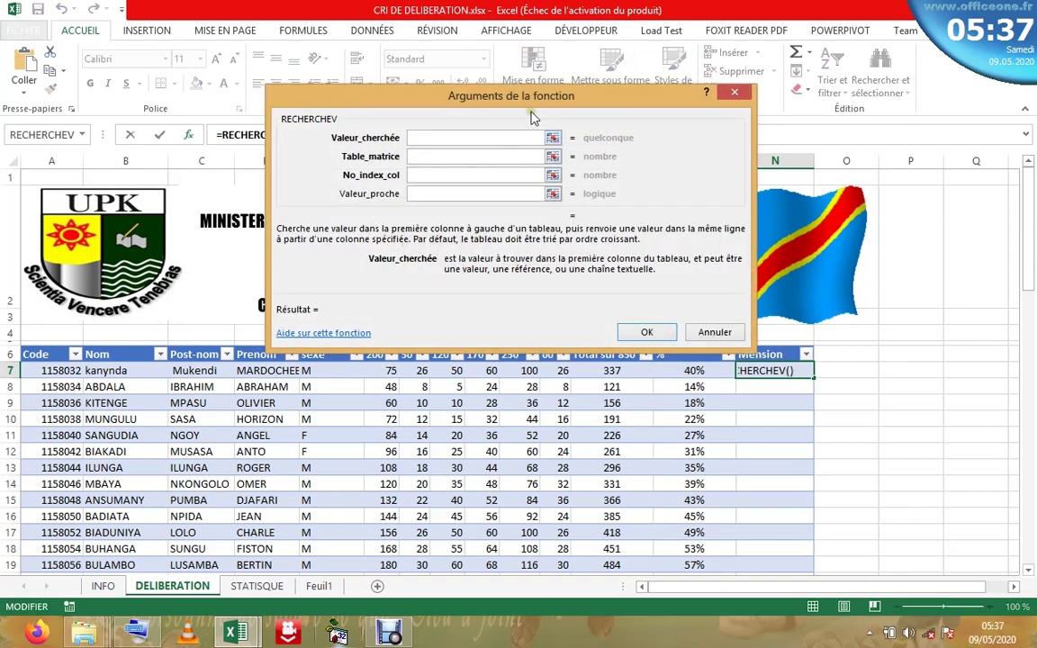
# - Set the RECHERCHEV lookup value to the row's % cell, [@[%]]
pyautogui.moveTo(529, 98); pyautogui.dragTo(523, 78)
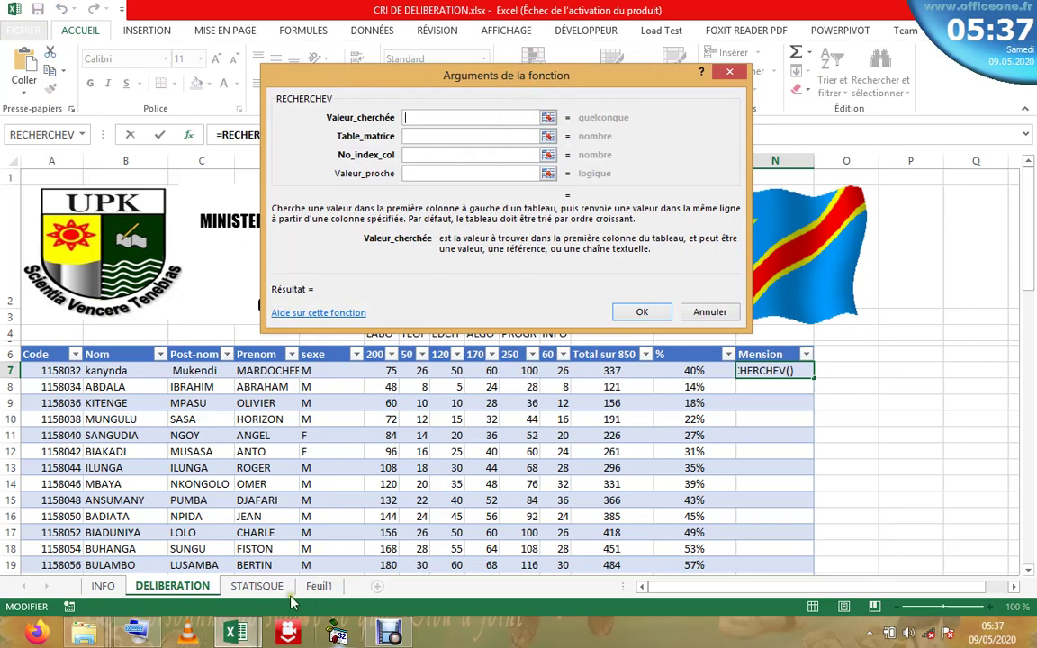
pyautogui.click(318, 587)
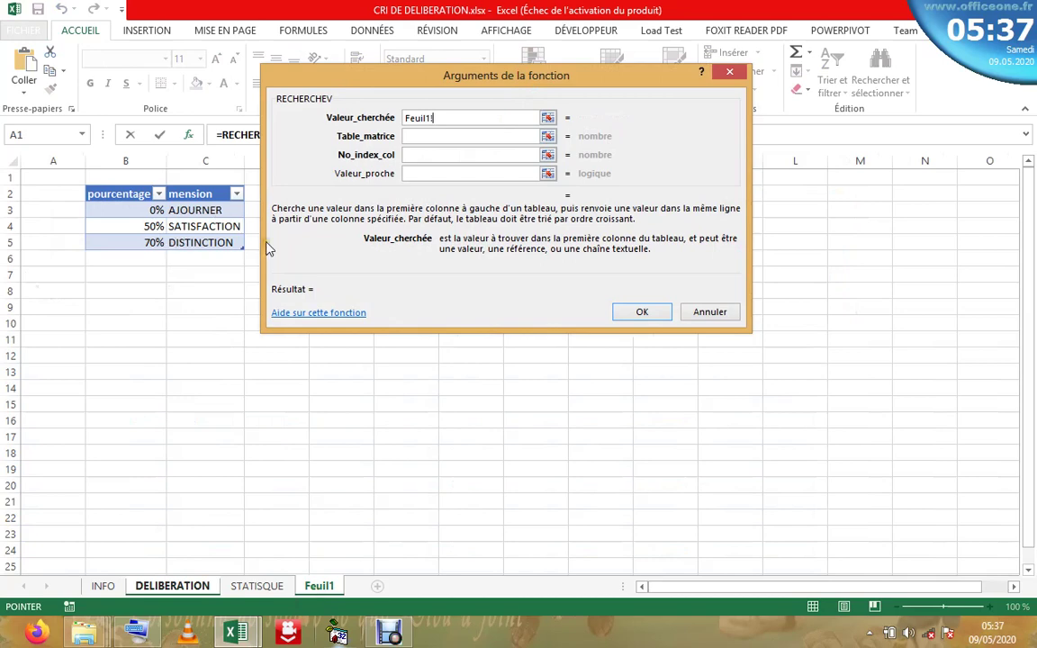
pyautogui.press('BackSpace')
pyautogui.press('BackSpace')
pyautogui.press('BackSpace')
pyautogui.press('BackSpace')
pyautogui.press('BackSpace')
pyautogui.press('BackSpace')
pyautogui.press('BackSpace')
pyautogui.click(177, 586)
pyautogui.press('BackSpace')
pyautogui.press('BackSpace')
pyautogui.press('BackSpace')
pyautogui.press('BackSpace')
pyautogui.press('BackSpace')
pyautogui.press('BackSpace')
pyautogui.press('BackSpace')
pyautogui.press('BackSpace')
pyautogui.press('BackSpace')
pyautogui.press('BackSpace')
pyautogui.press('BackSpace')
pyautogui.press('BackSpace')
pyautogui.press('BackSpace')
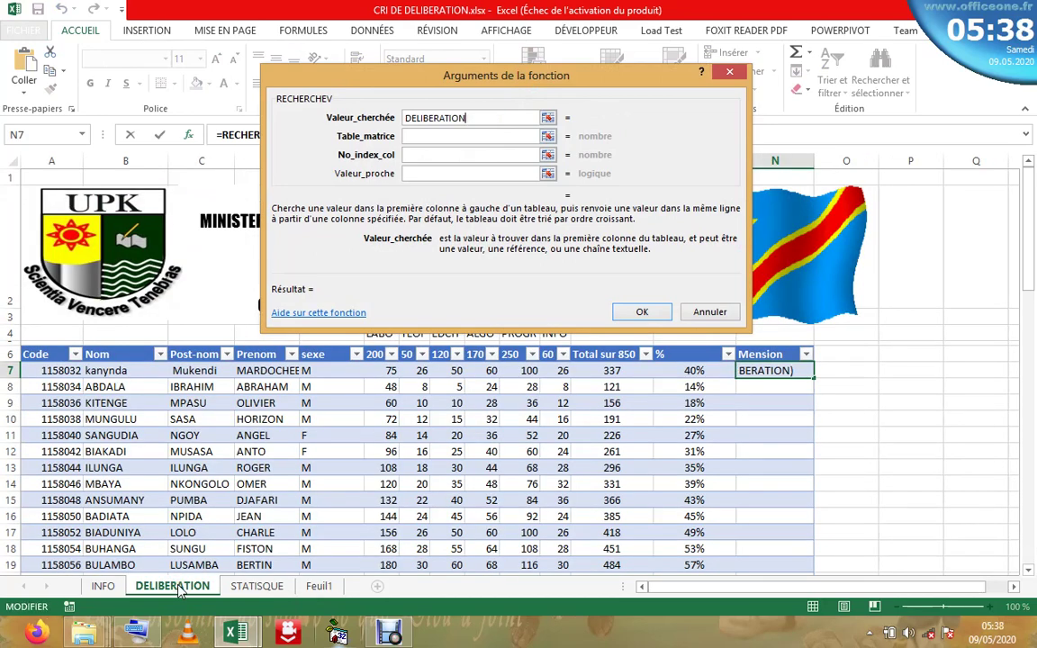
pyautogui.click(693, 373)
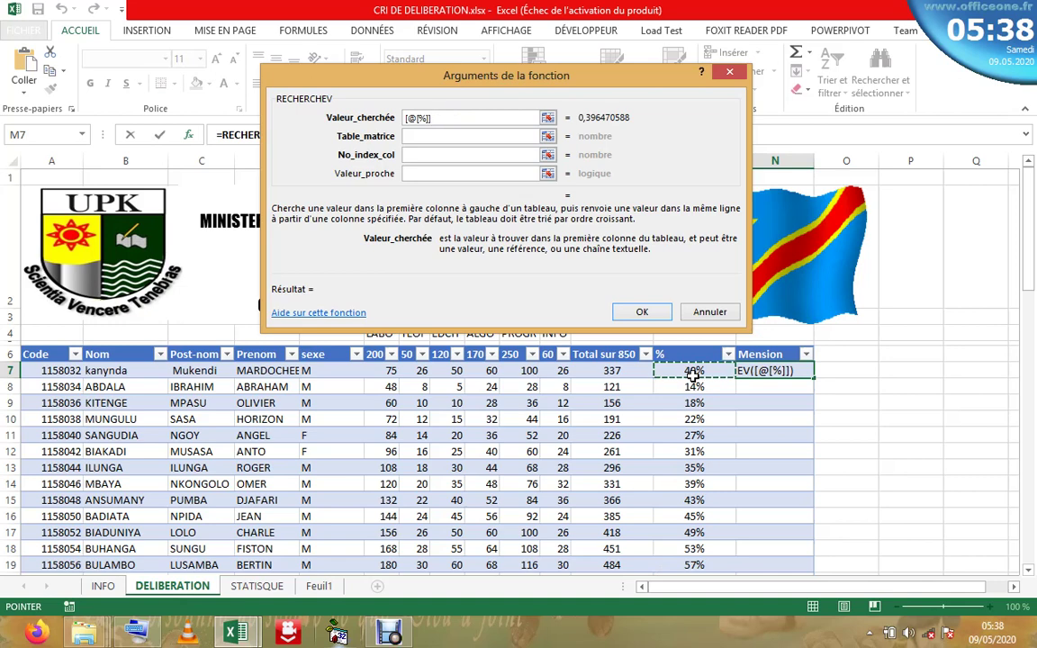
pyautogui.click(454, 136)
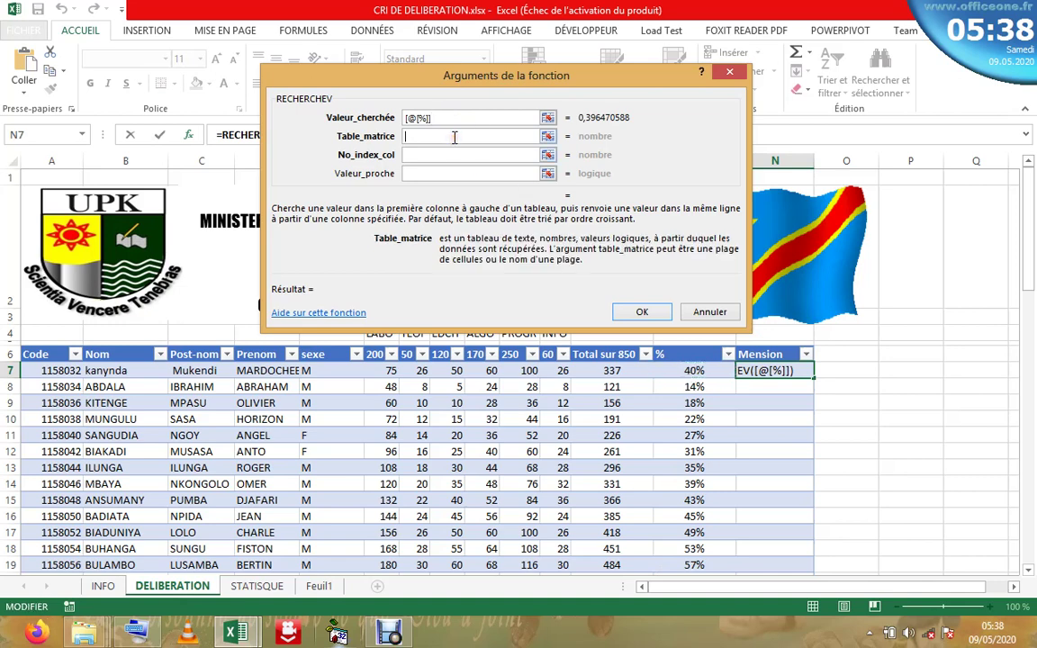
# - Set Table_matrice to Tableau2, the percentage/mention table on Feuil1
pyautogui.click(318, 586)
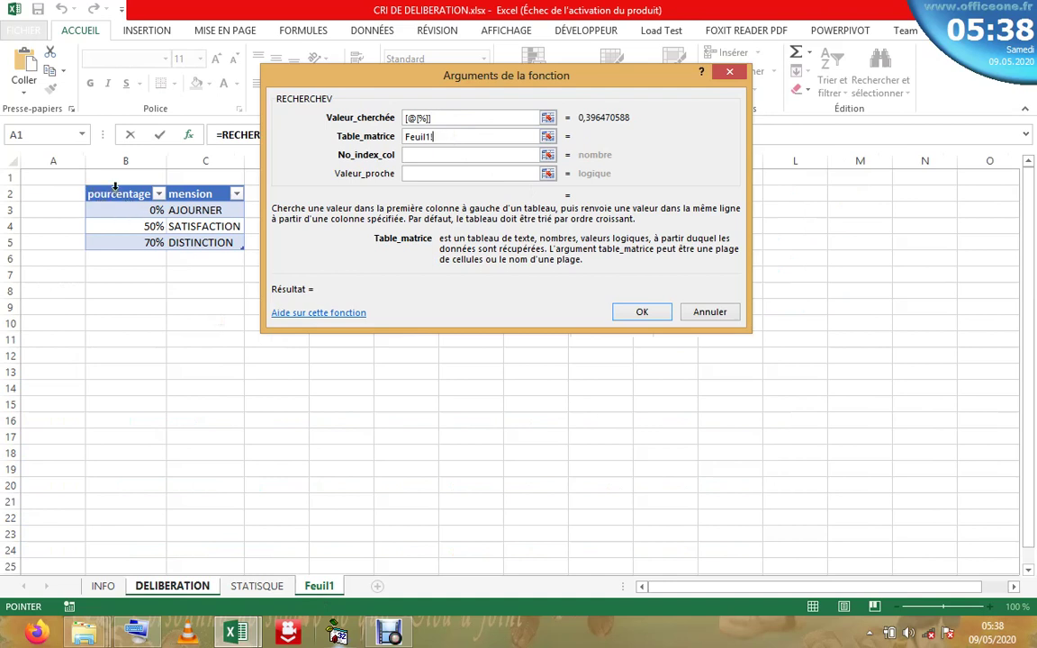
pyautogui.moveTo(115, 159); pyautogui.dragTo(203, 155)
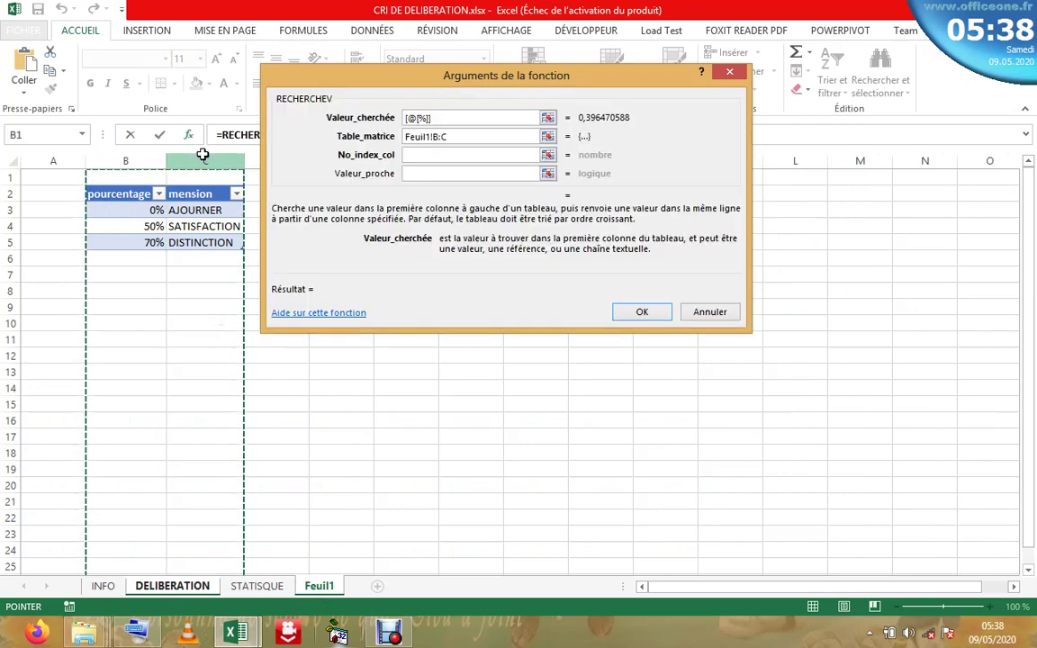
pyautogui.press('BackSpace')
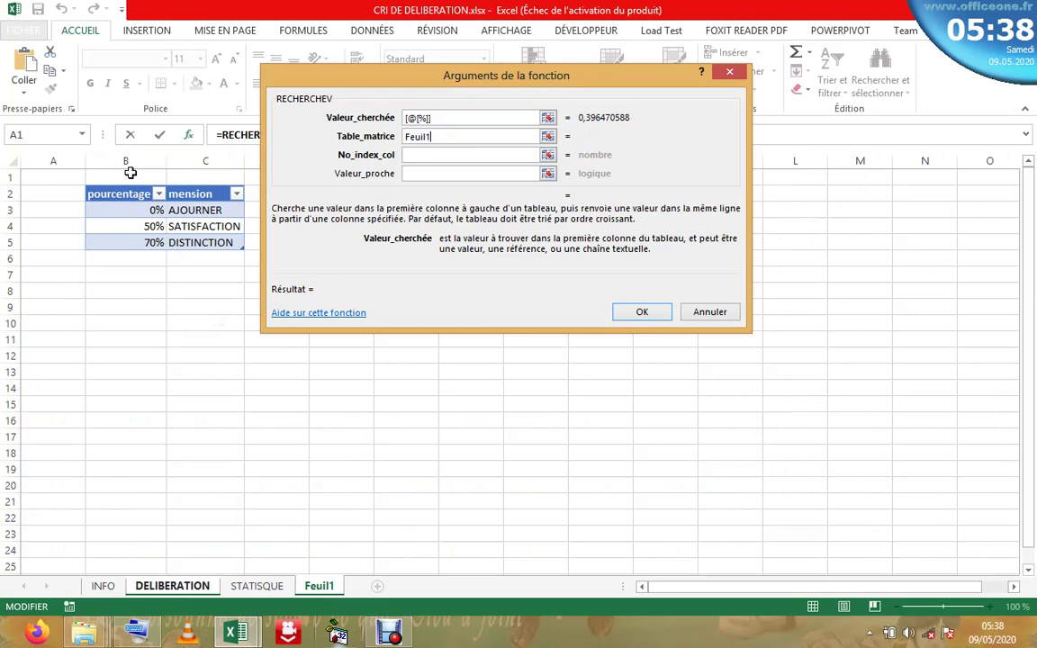
pyautogui.moveTo(133, 160); pyautogui.dragTo(188, 292)
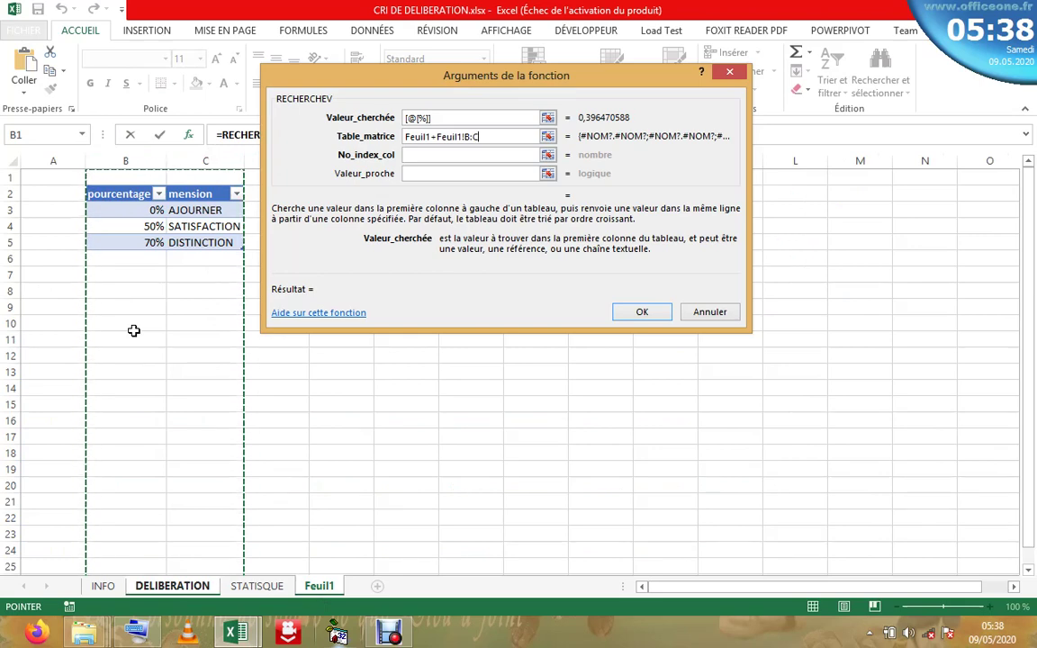
pyautogui.press('BackSpace')
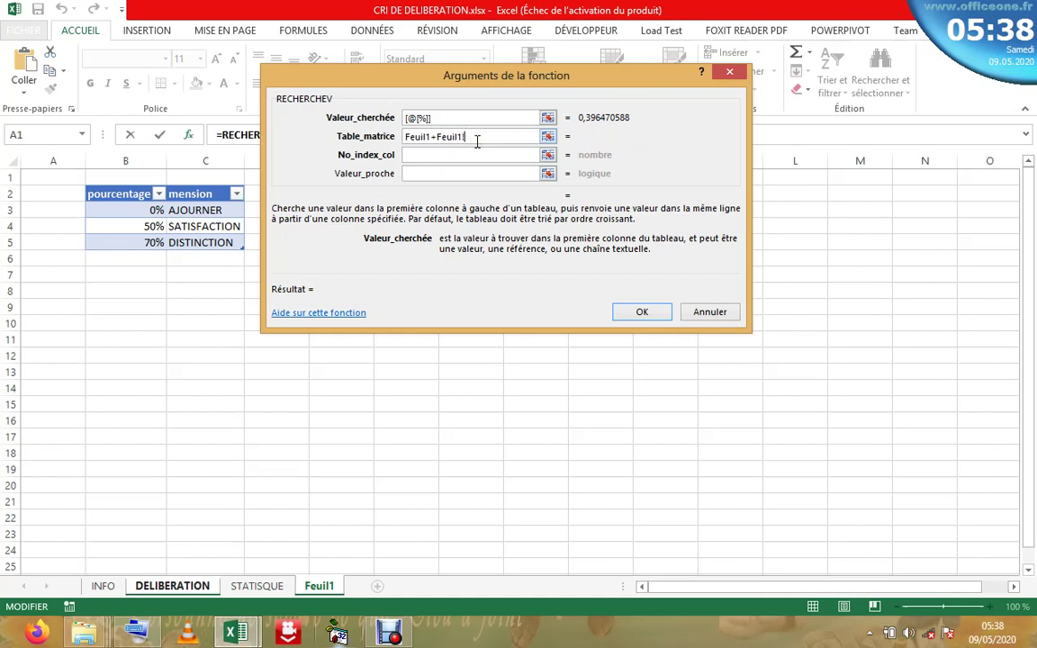
pyautogui.press('BackSpace')
pyautogui.press('BackSpace')
pyautogui.press('BackSpace')
pyautogui.press('BackSpace')
pyautogui.press('BackSpace')
pyautogui.press('BackSpace')
pyautogui.press('BackSpace')
pyautogui.press('BackSpace')
pyautogui.press('BackSpace')
pyautogui.press('BackSpace')
pyautogui.press('BackSpace')
pyautogui.press('BackSpace')
pyautogui.press('BackSpace')
pyautogui.press('BackSpace')
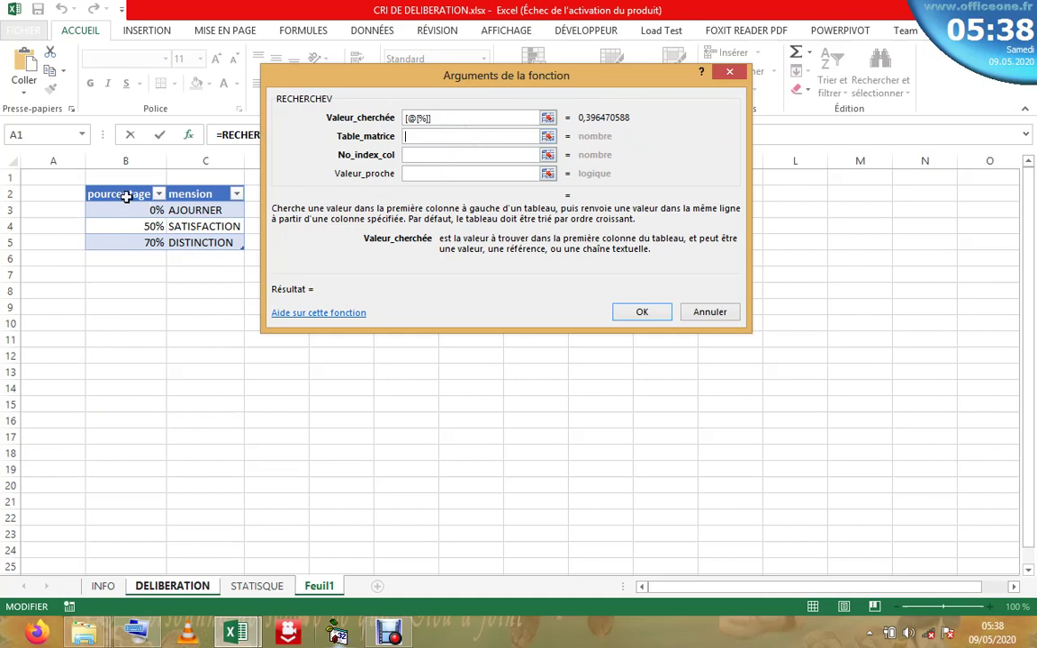
pyautogui.click(136, 232)
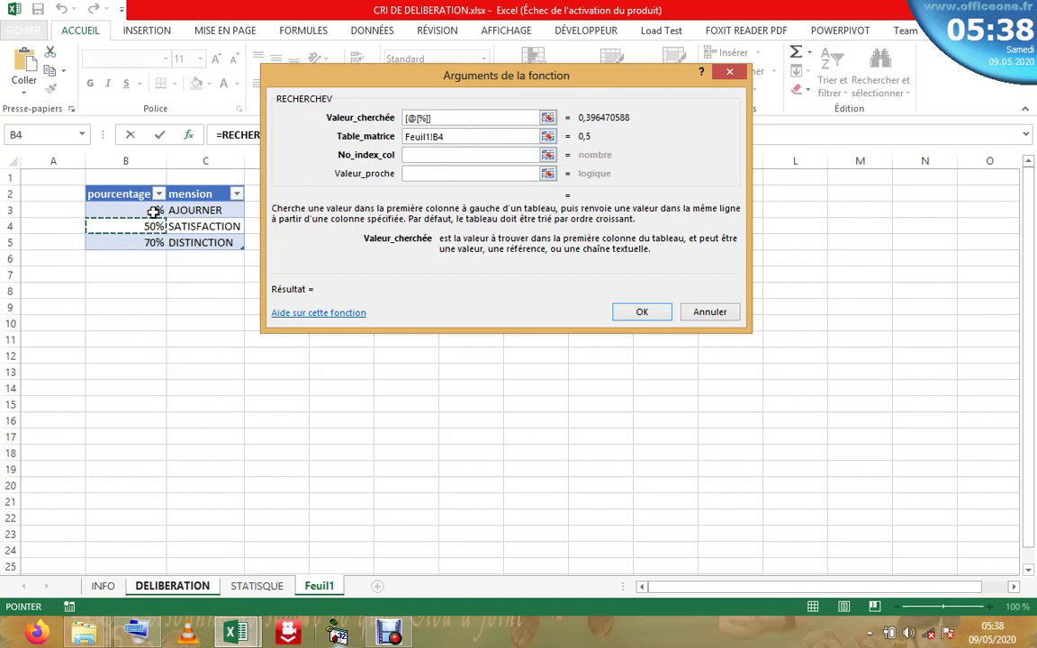
pyautogui.click(470, 134)
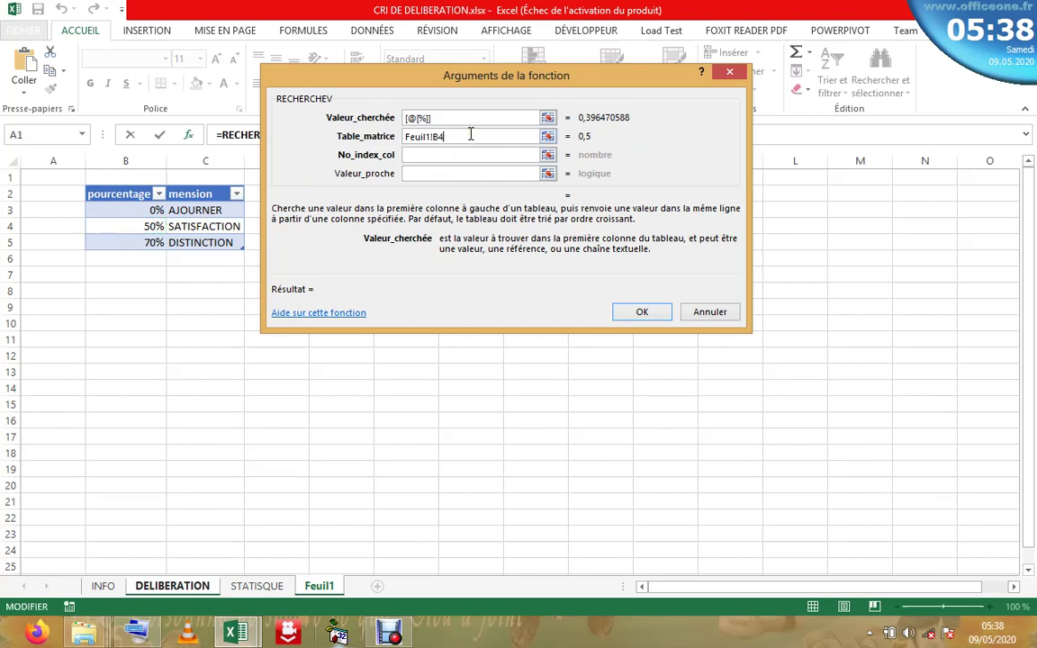
pyautogui.press('BackSpace')
pyautogui.press('BackSpace')
pyautogui.press('BackSpace')
pyautogui.press('BackSpace')
pyautogui.press('BackSpace')
pyautogui.press('BackSpace')
pyautogui.press('BackSpace')
pyautogui.press('BackSpace')
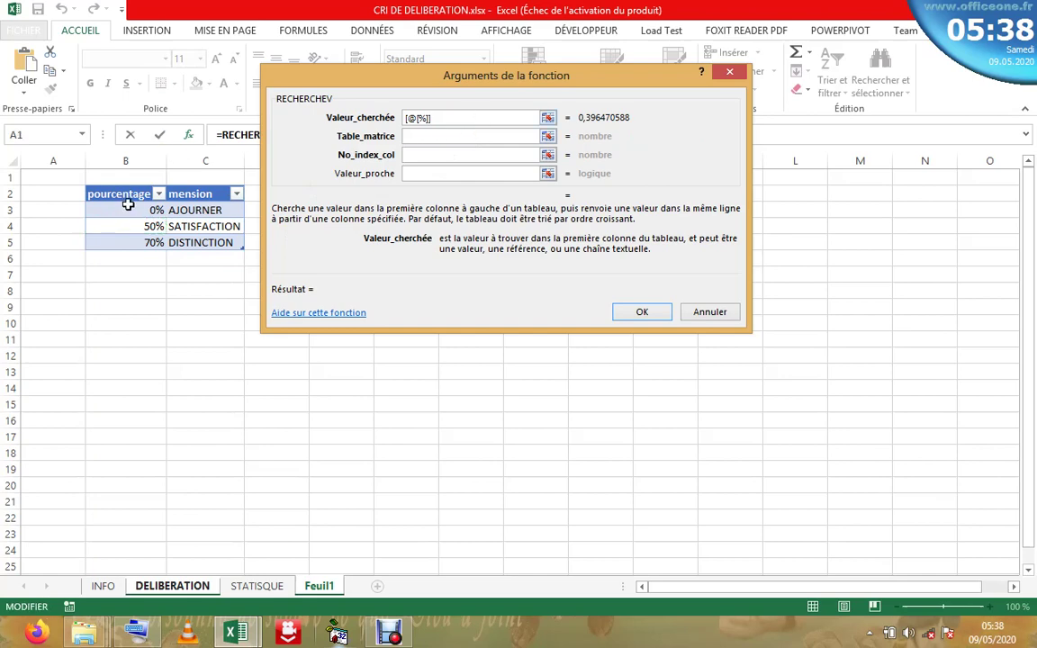
pyautogui.moveTo(127, 208); pyautogui.dragTo(220, 241)
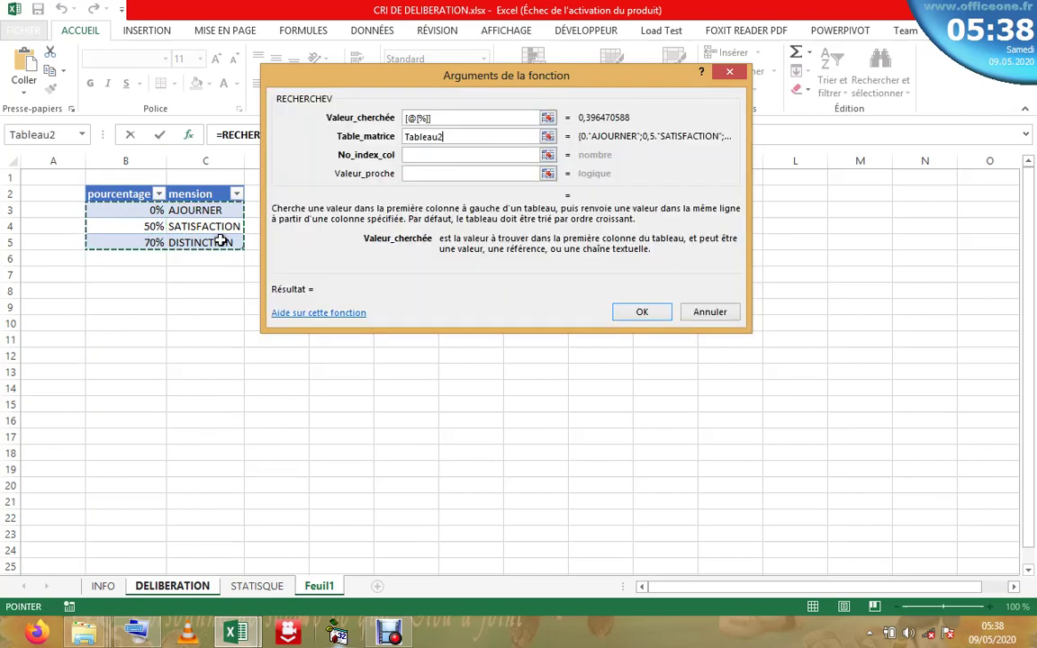
pyautogui.press('BackSpace')
pyautogui.press('BackSpace')
pyautogui.press('BackSpace')
pyautogui.press('BackSpace')
pyautogui.press('BackSpace')
pyautogui.press('BackSpace')
pyautogui.press('BackSpace')
pyautogui.press('BackSpace')
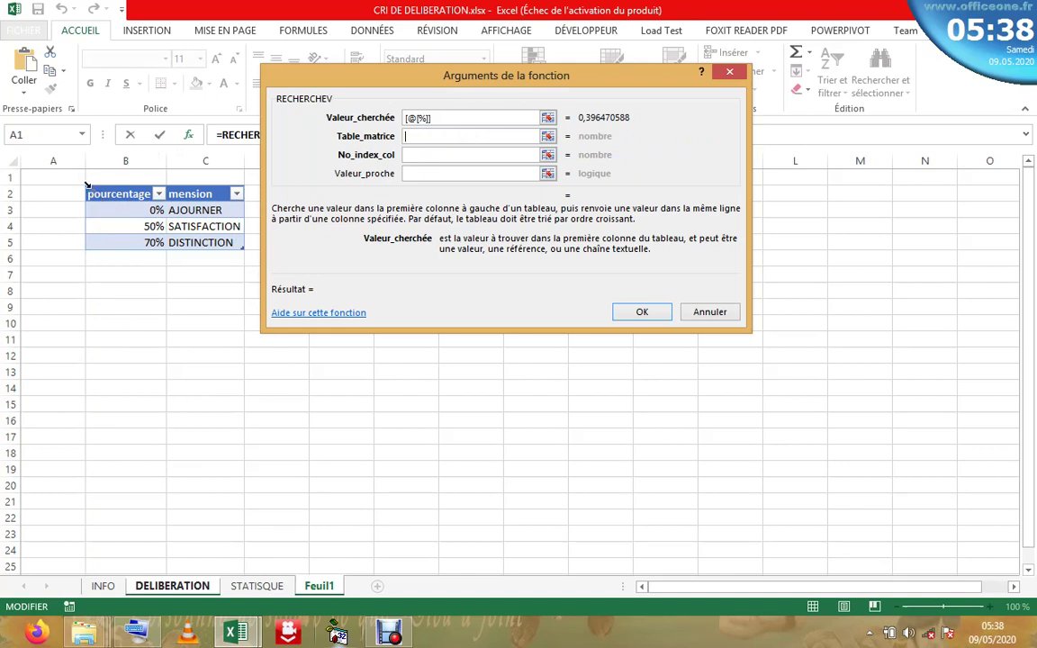
pyautogui.click(87, 184)
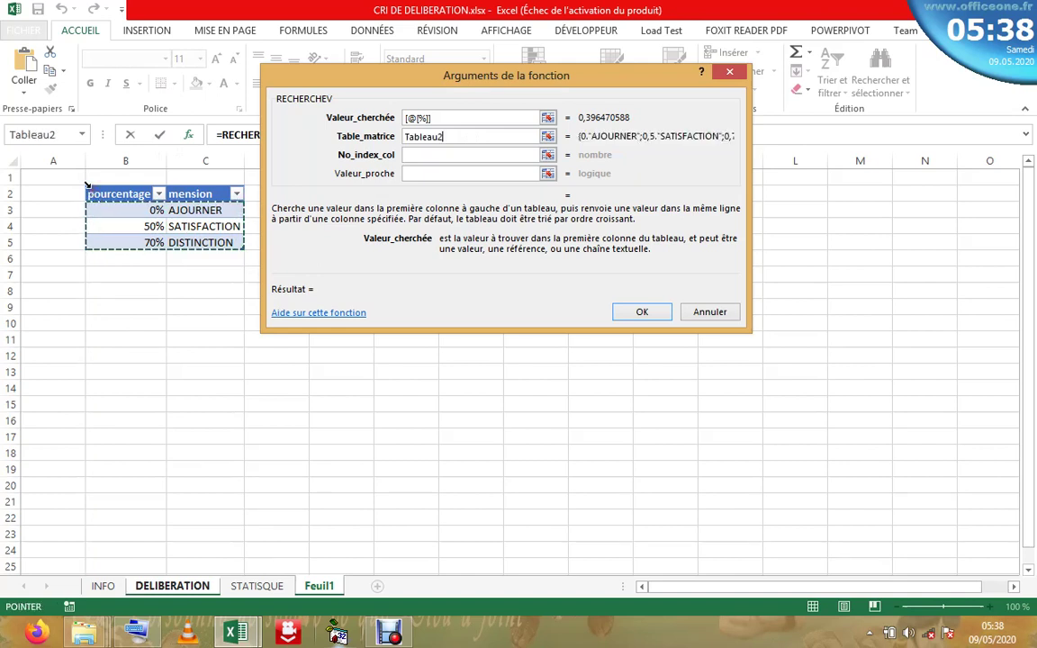
# - Set the No_index_col argument to 2
pyautogui.click(424, 154)
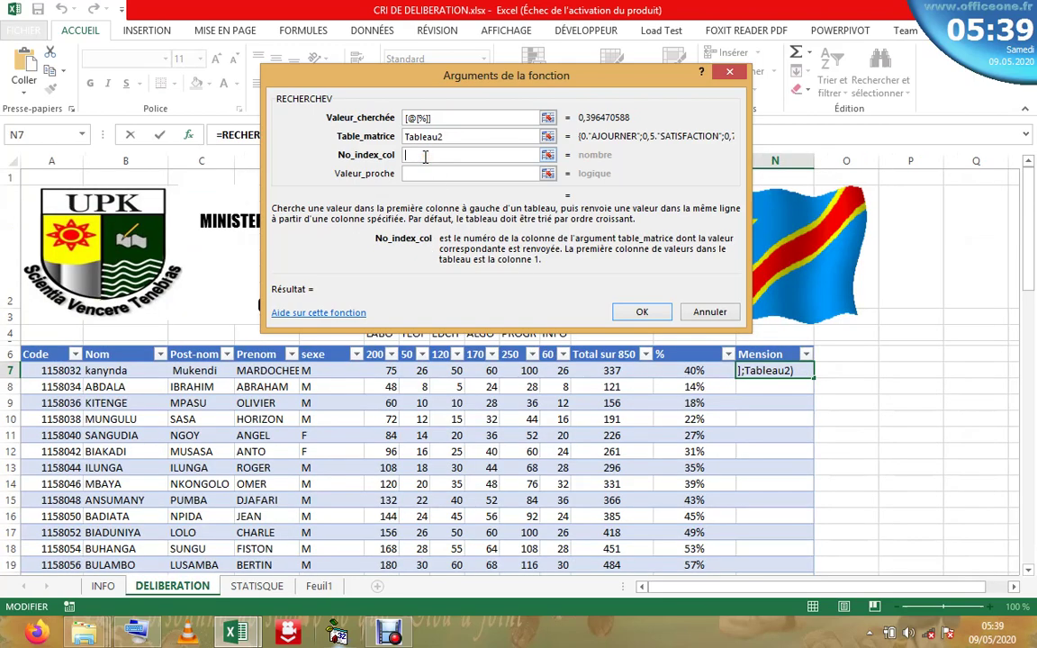
pyautogui.write('3')
pyautogui.press('BackSpace')
pyautogui.write('2')
# - Set Valeur_proche to VRAI and confirm =RECHERCHEV([@[%]];Tableau2;2;VRAI) in the Mension column
pyautogui.click(419, 175)
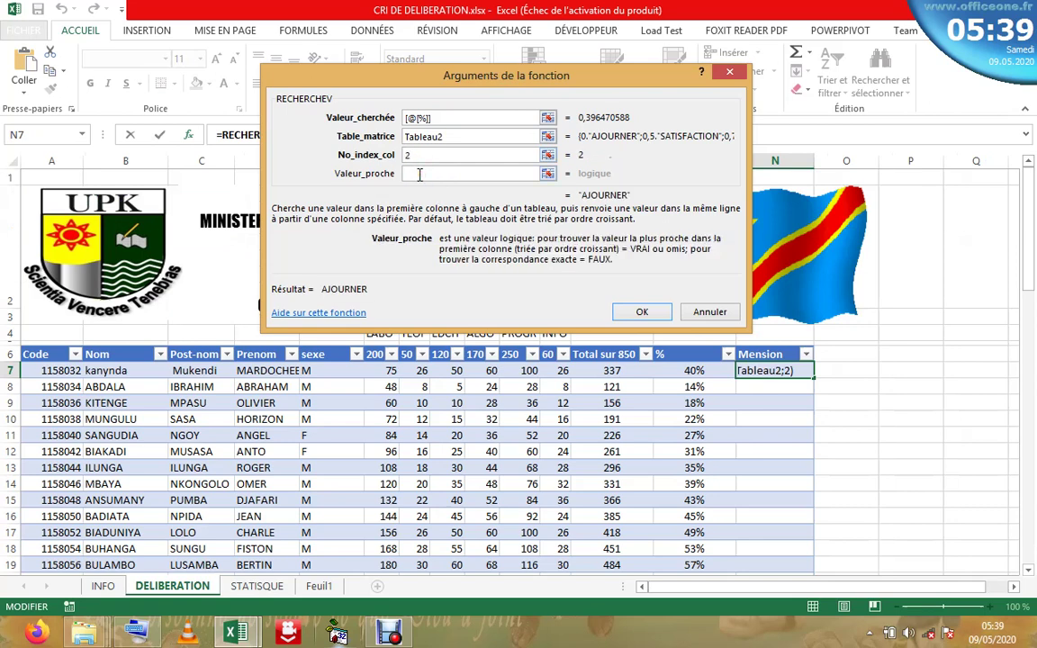
pyautogui.write('1')
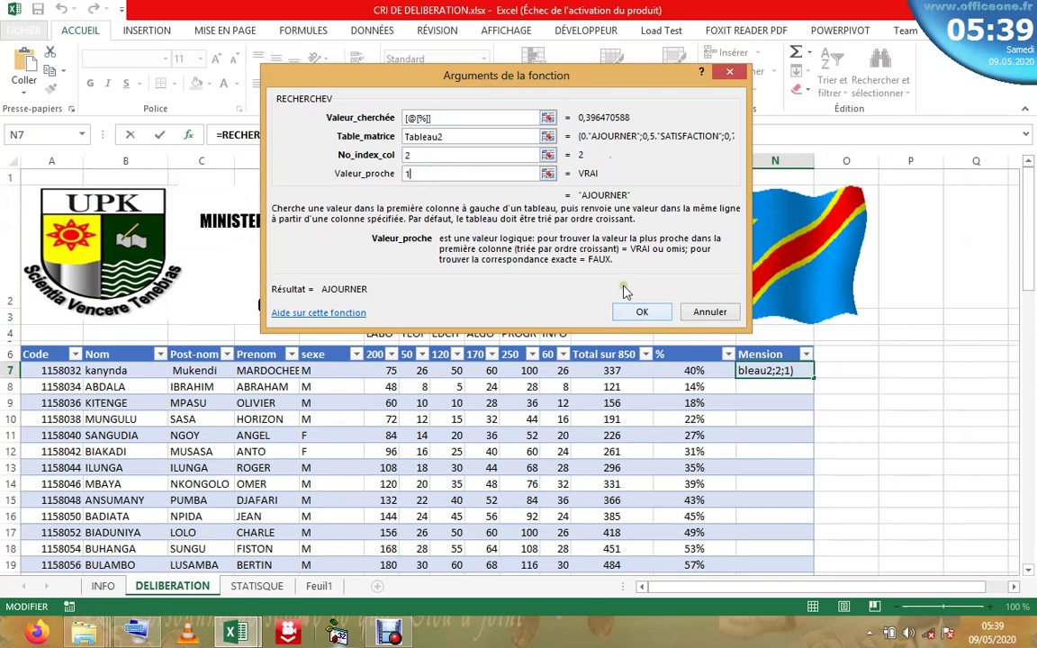
pyautogui.press('BackSpace')
pyautogui.write('V ')
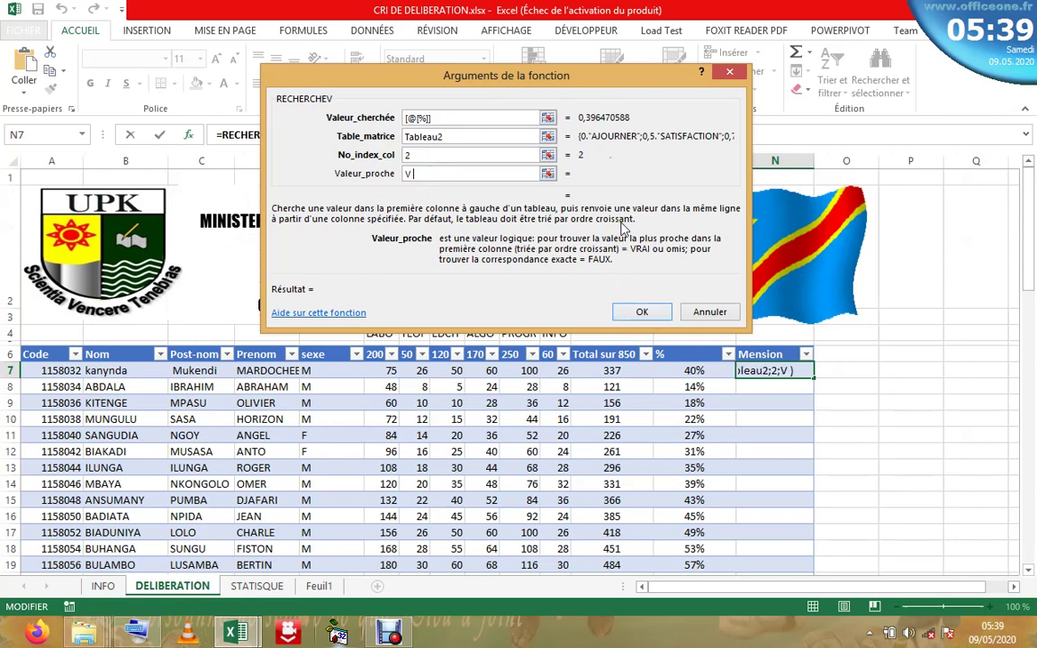
pyautogui.write('RAI')
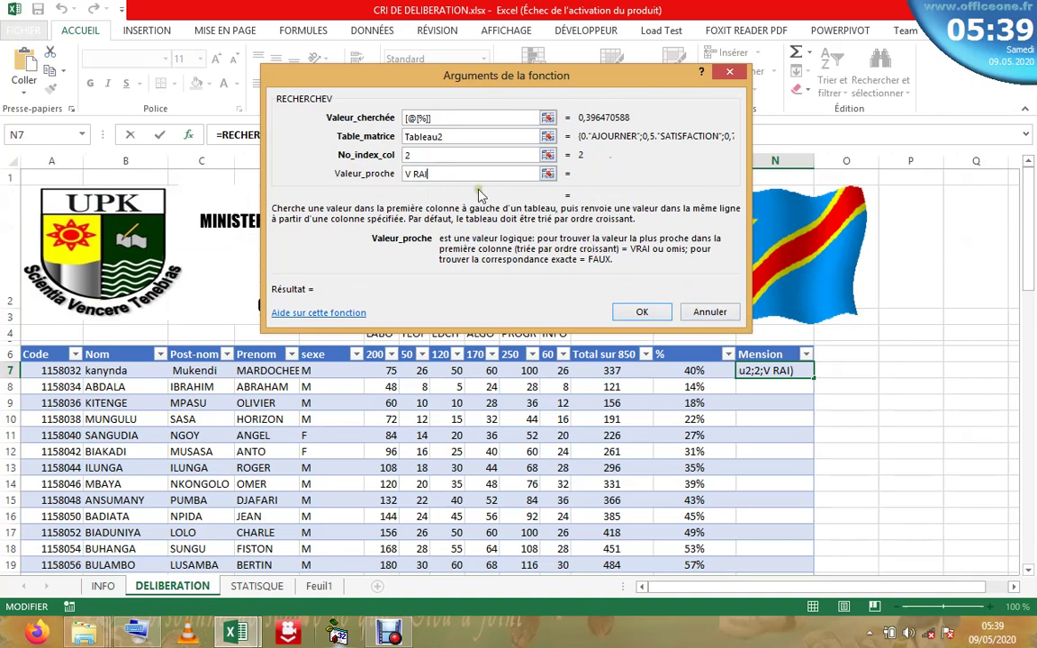
pyautogui.click(483, 155)
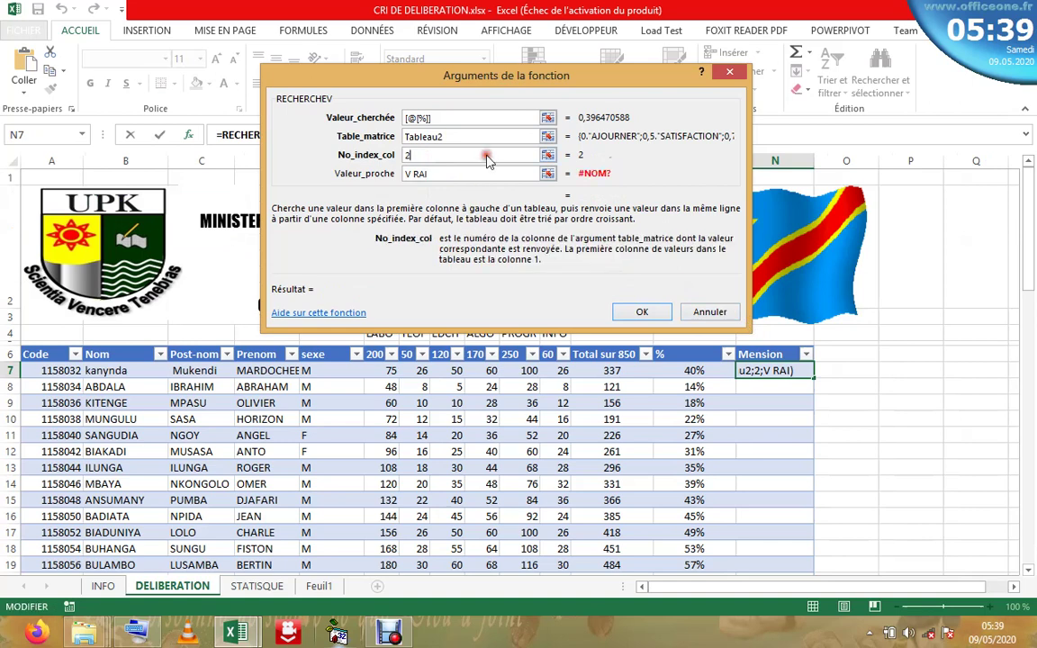
pyautogui.click(476, 174)
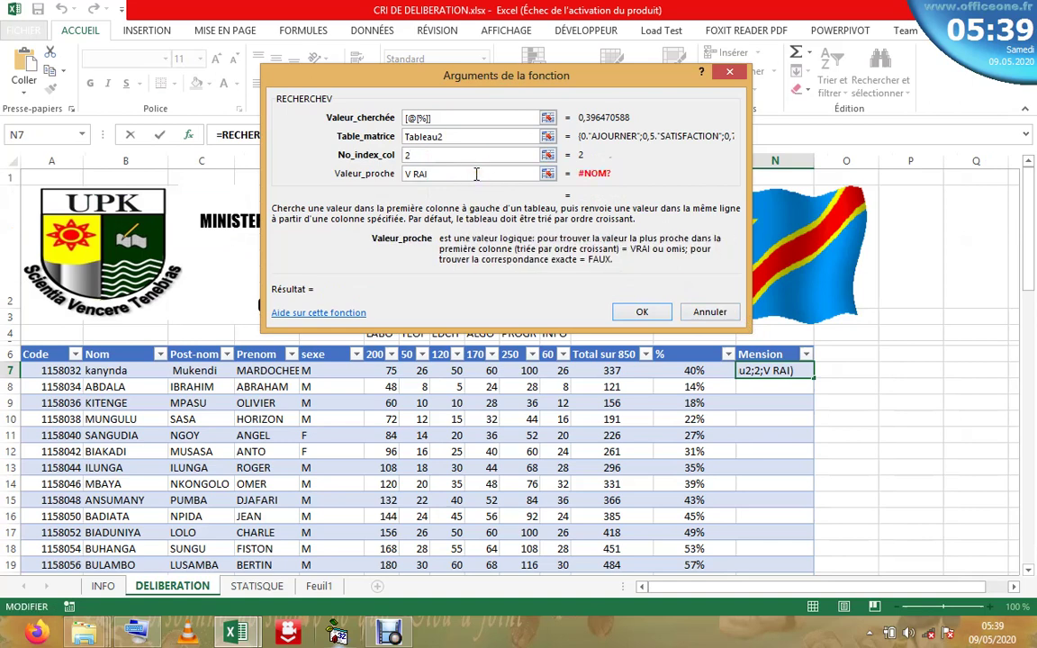
pyautogui.press('BackSpace')
pyautogui.press('BackSpace')
pyautogui.press('BackSpace')
pyautogui.press('BackSpace')
pyautogui.write('R')
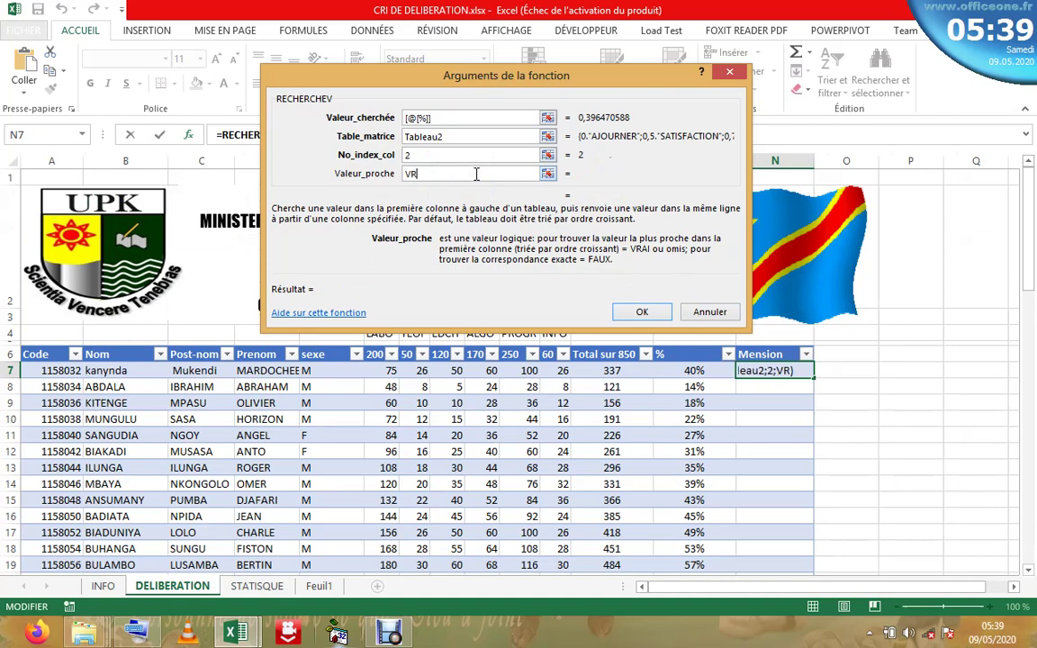
pyautogui.write('AI')
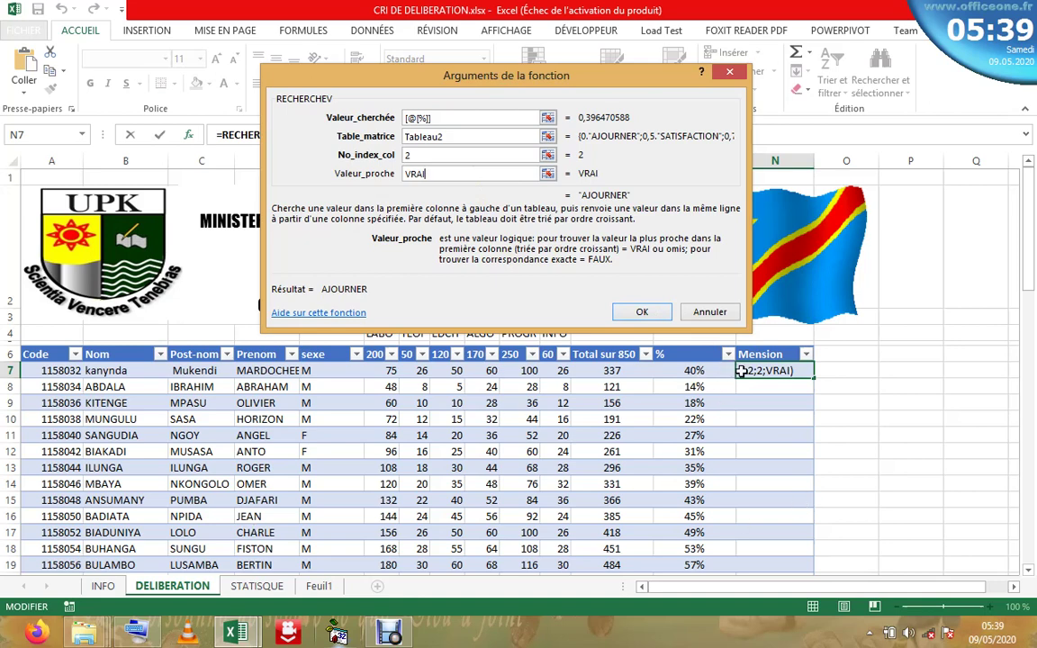
pyautogui.click(643, 312)
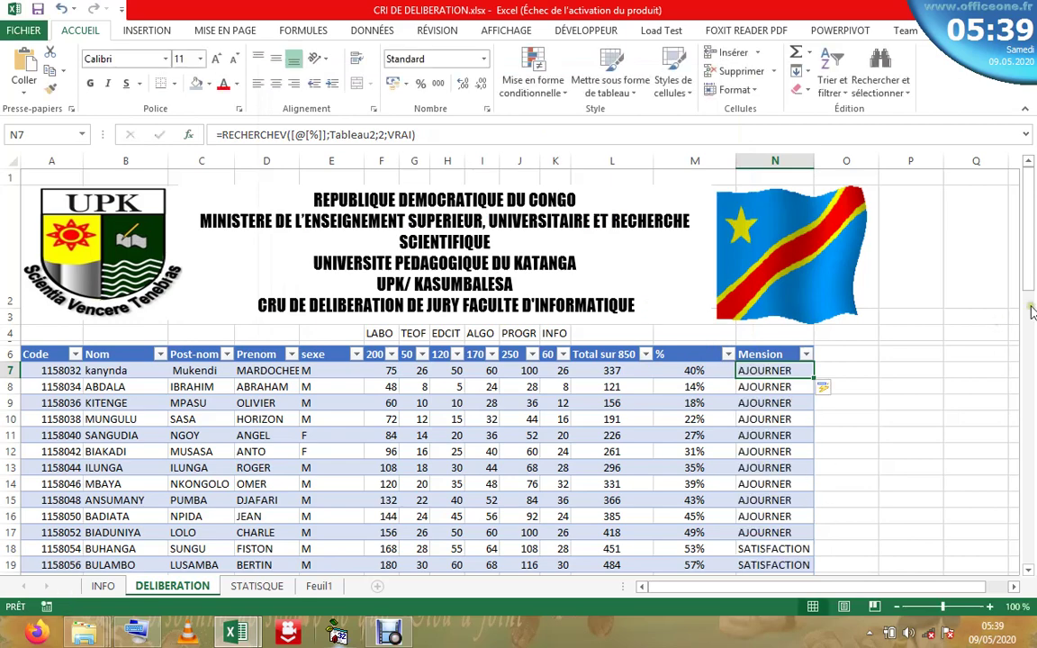
# - Scroll through the Mension results on DELIBERATION, then switch to Feuil1
pyautogui.moveTo(1031, 289); pyautogui.dragTo(1024, 306)
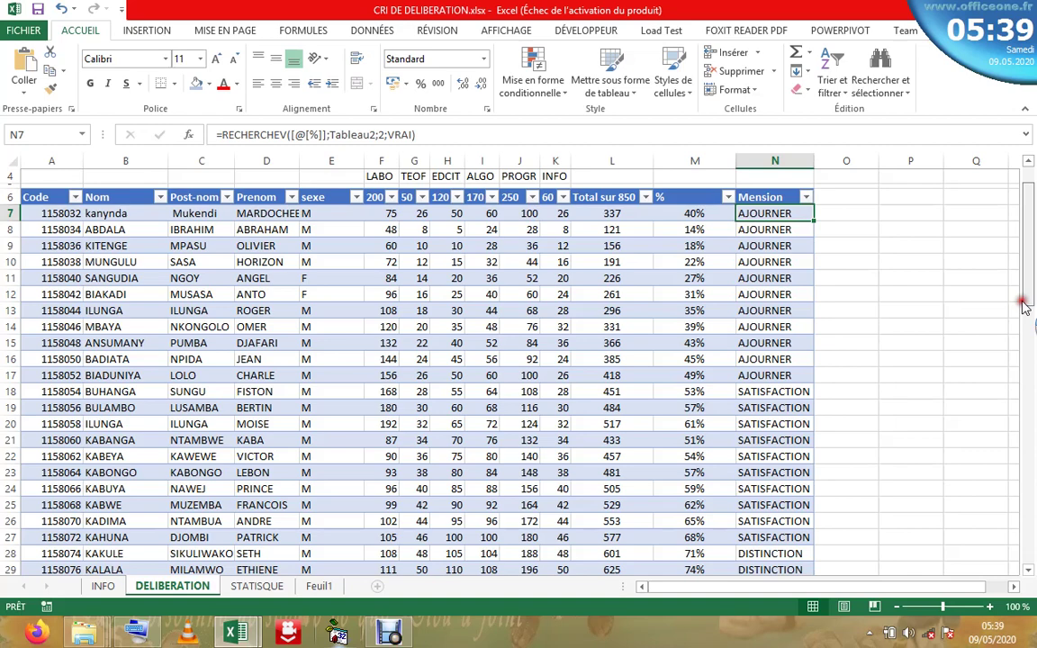
pyautogui.moveTo(1024, 306); pyautogui.dragTo(1032, 198)
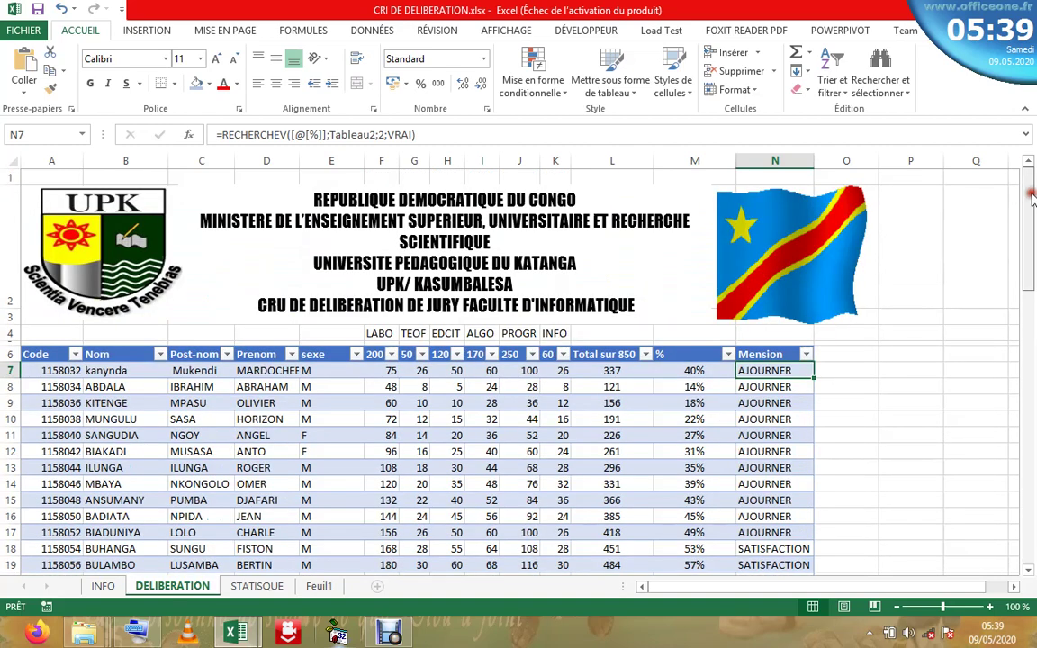
pyautogui.moveTo(1033, 266); pyautogui.dragTo(1025, 331)
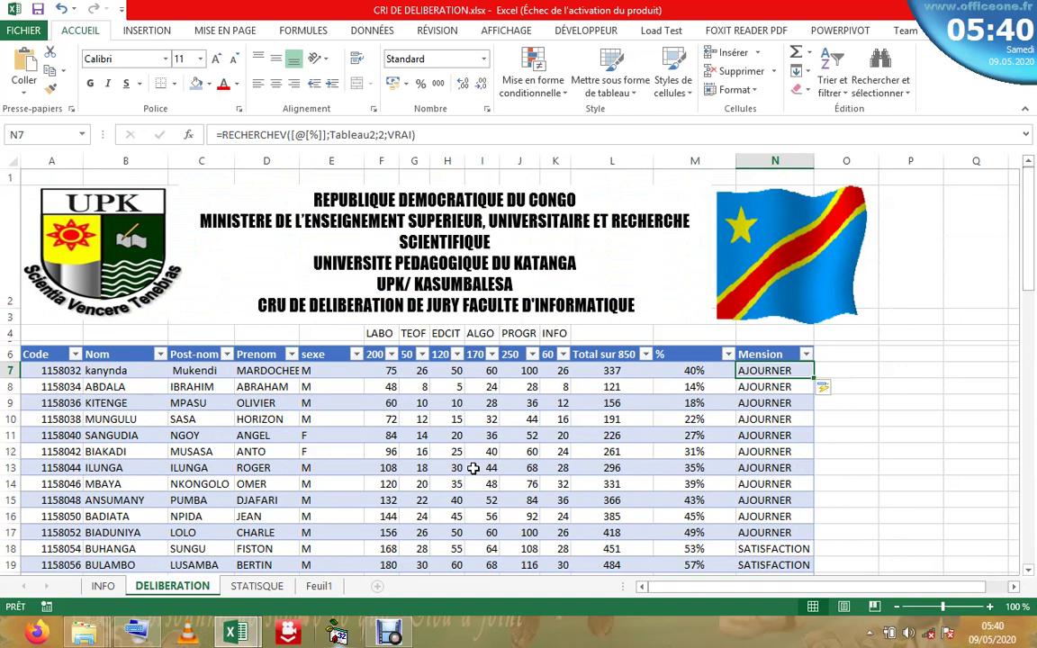
pyautogui.click(318, 587)
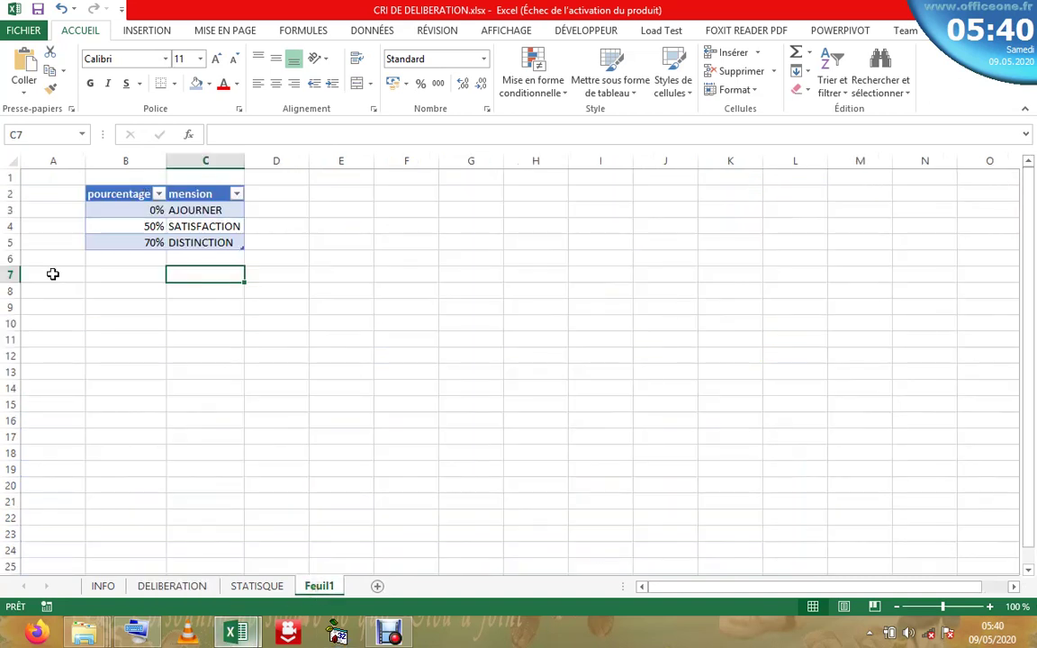
# - Insert a blank row above the DISTINCTION row in Feuil1's grade table
pyautogui.click(13, 209)
pyautogui.rightClick(13, 210)
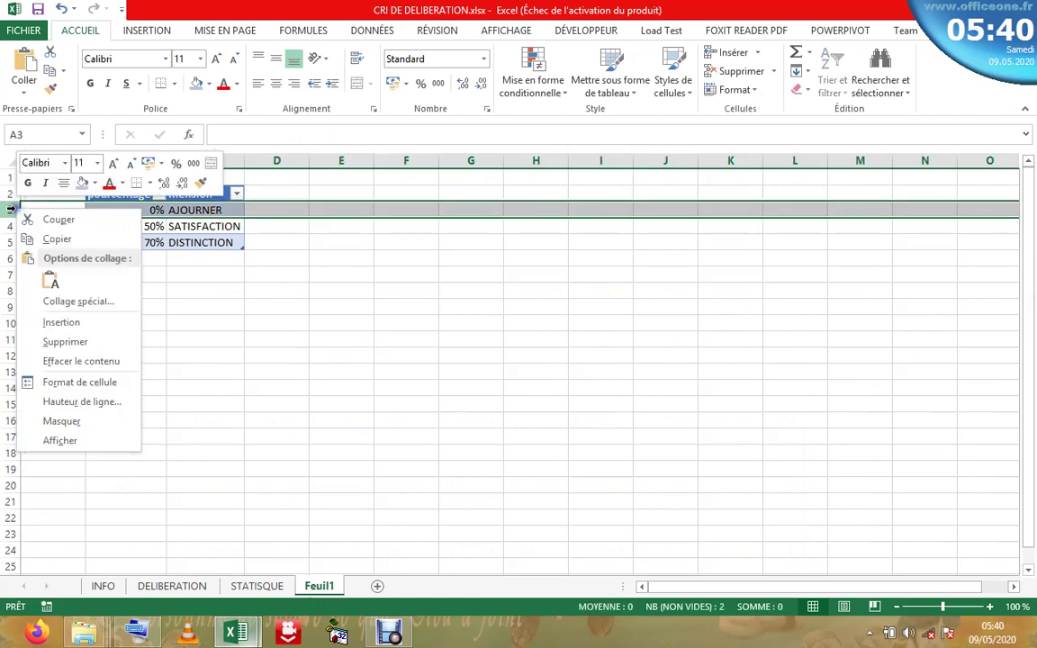
pyautogui.click(56, 321)
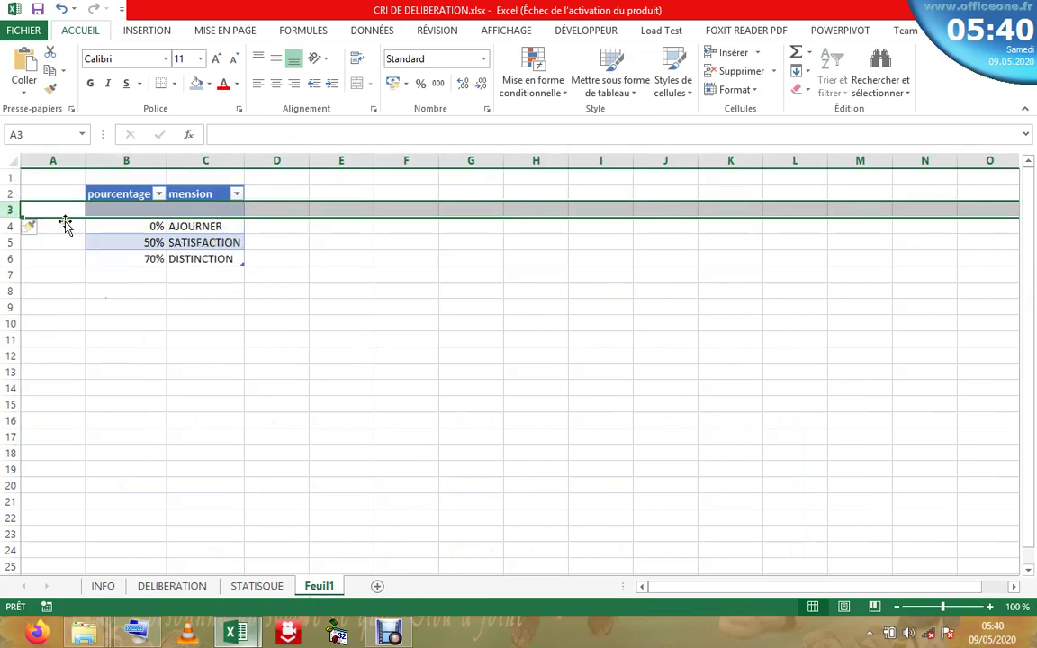
pyautogui.click(62, 11)
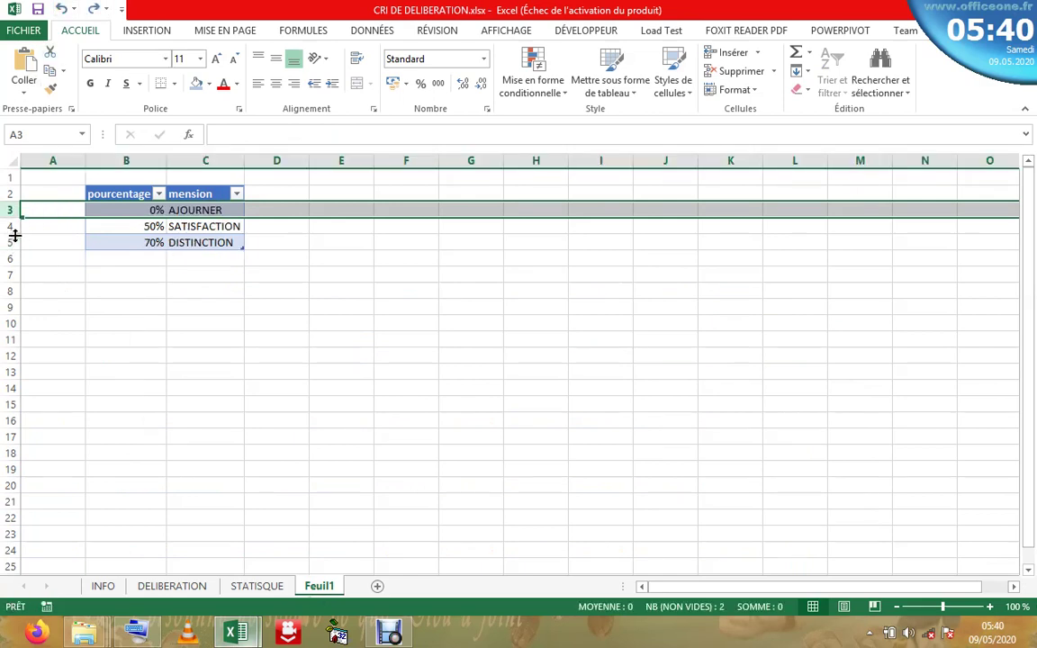
pyautogui.click(10, 242)
pyautogui.rightClick(11, 242)
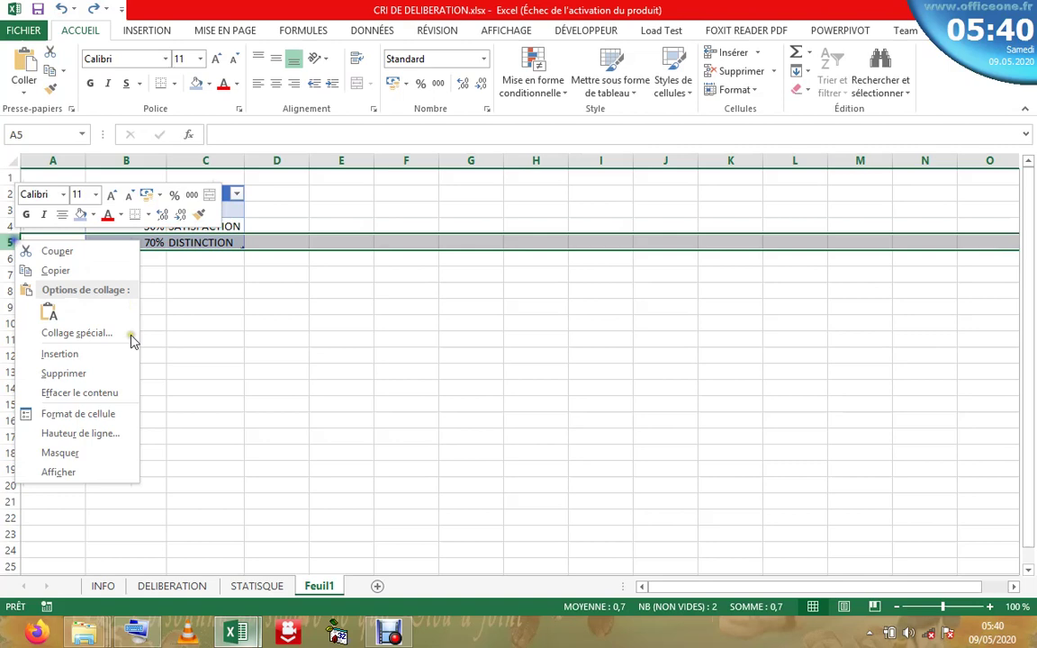
pyautogui.click(63, 354)
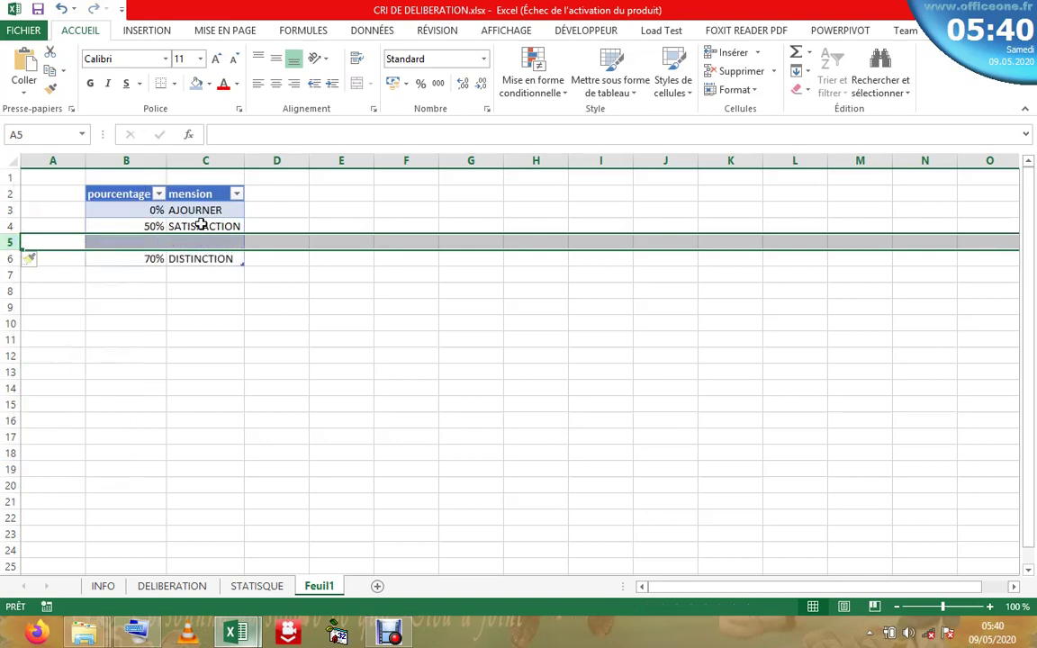
# - Move 50% SATISFACTION down and add a 20% DEUXIEME SESSION band in row 4
pyautogui.click(142, 226)
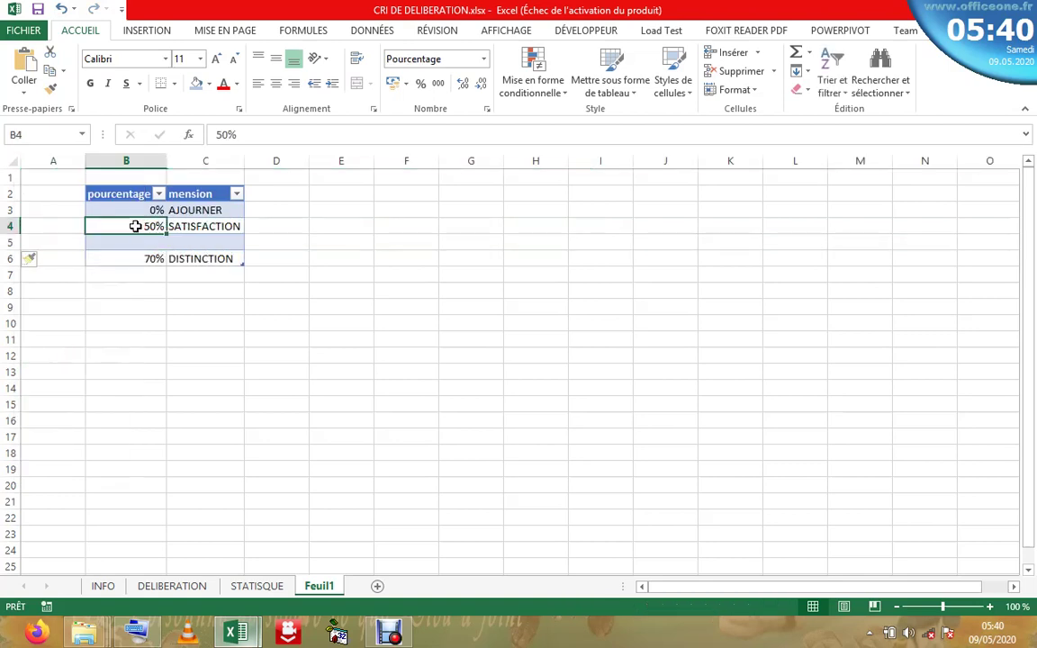
pyautogui.moveTo(121, 226); pyautogui.dragTo(177, 252)
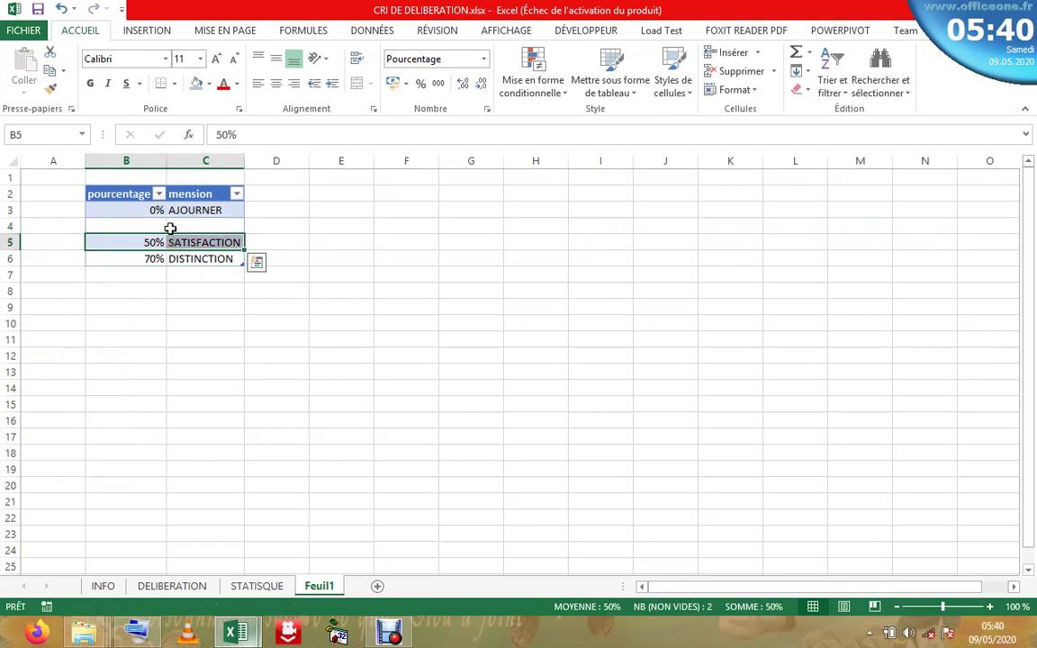
pyautogui.click(150, 226)
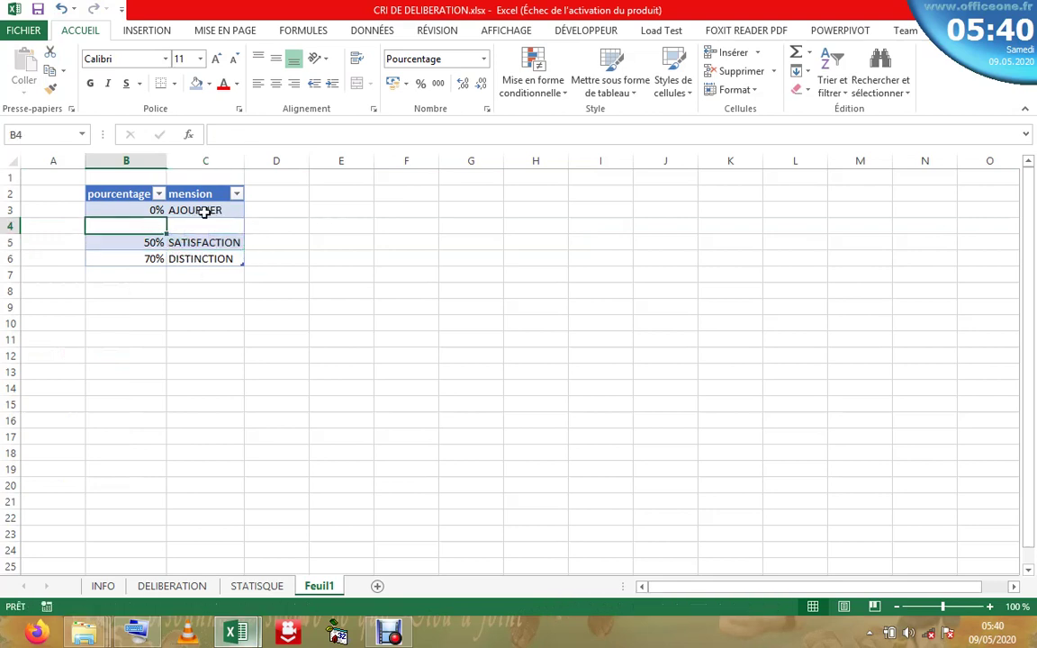
pyautogui.write('2')
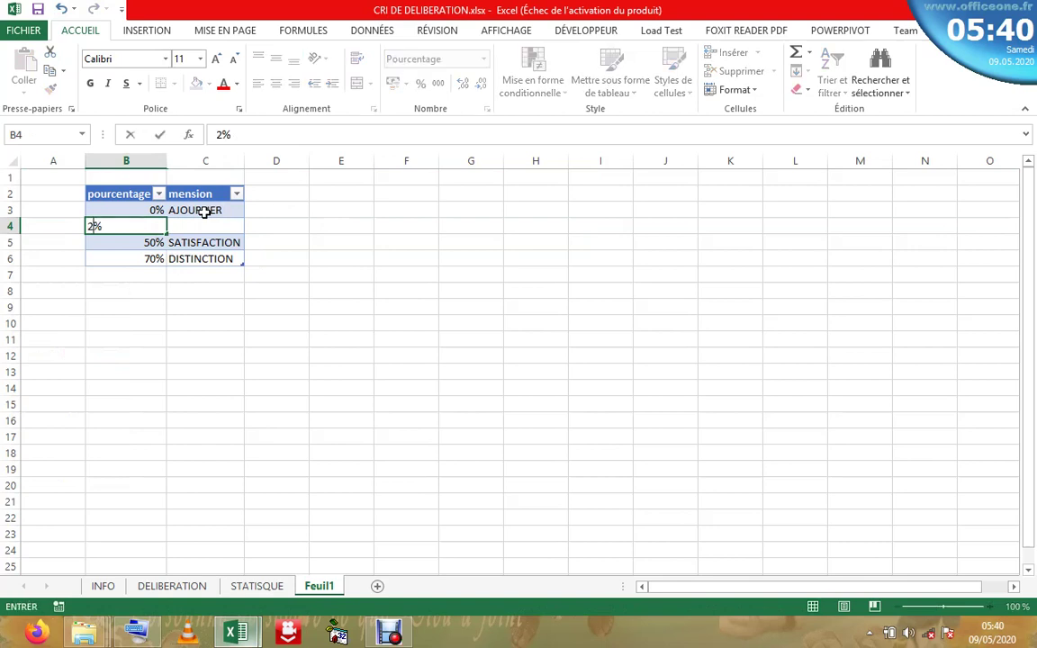
pyautogui.write('0')
pyautogui.click(210, 223)
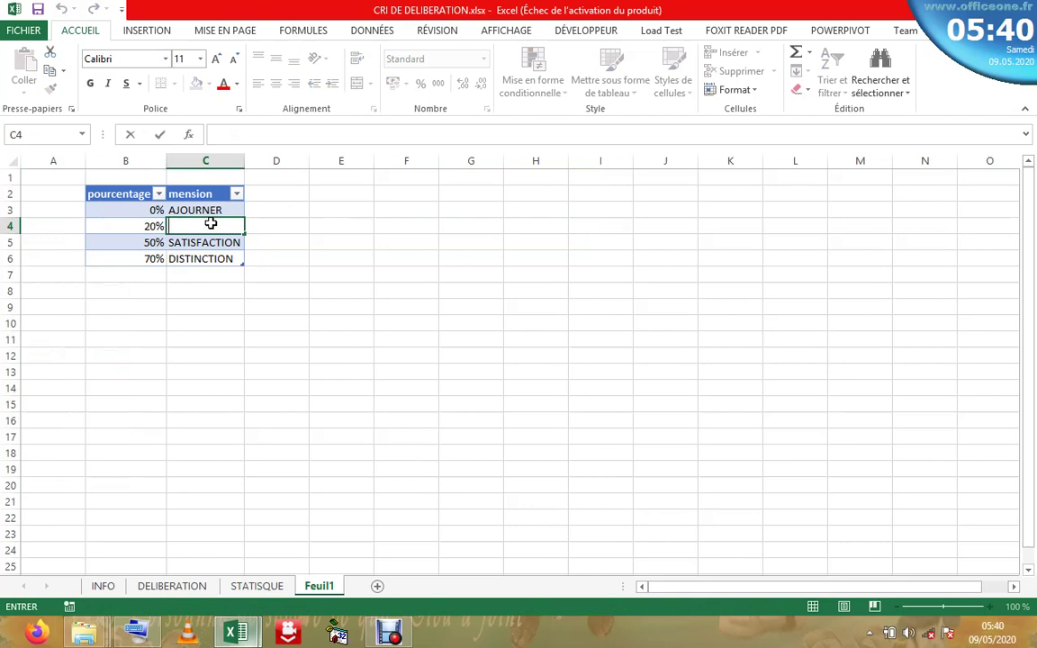
pyautogui.write('DEUXIEME')
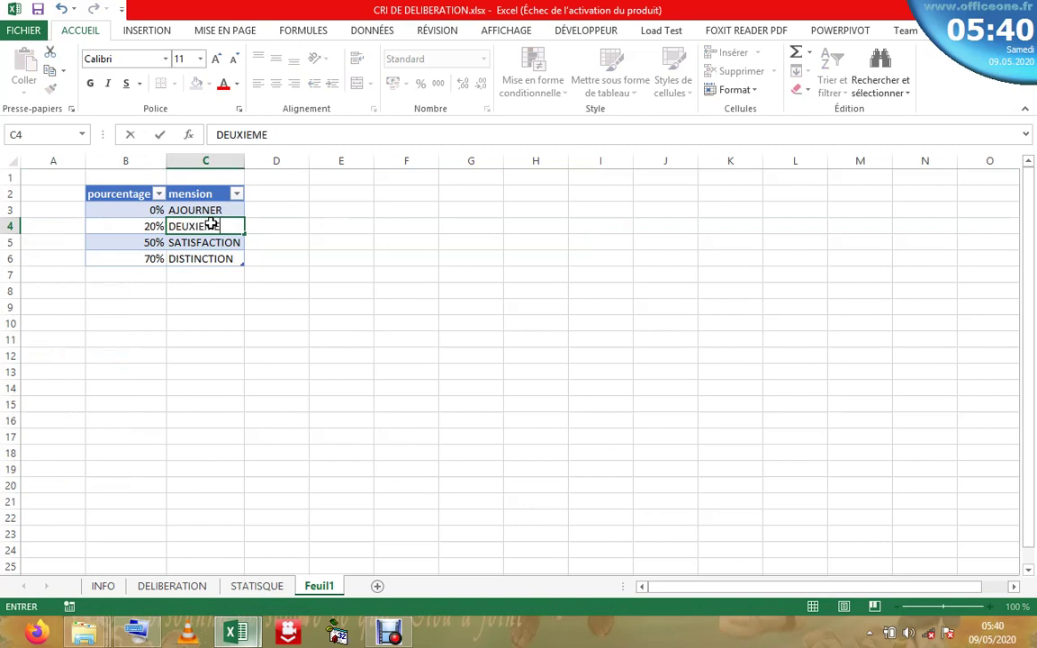
pyautogui.write(' SESISION')
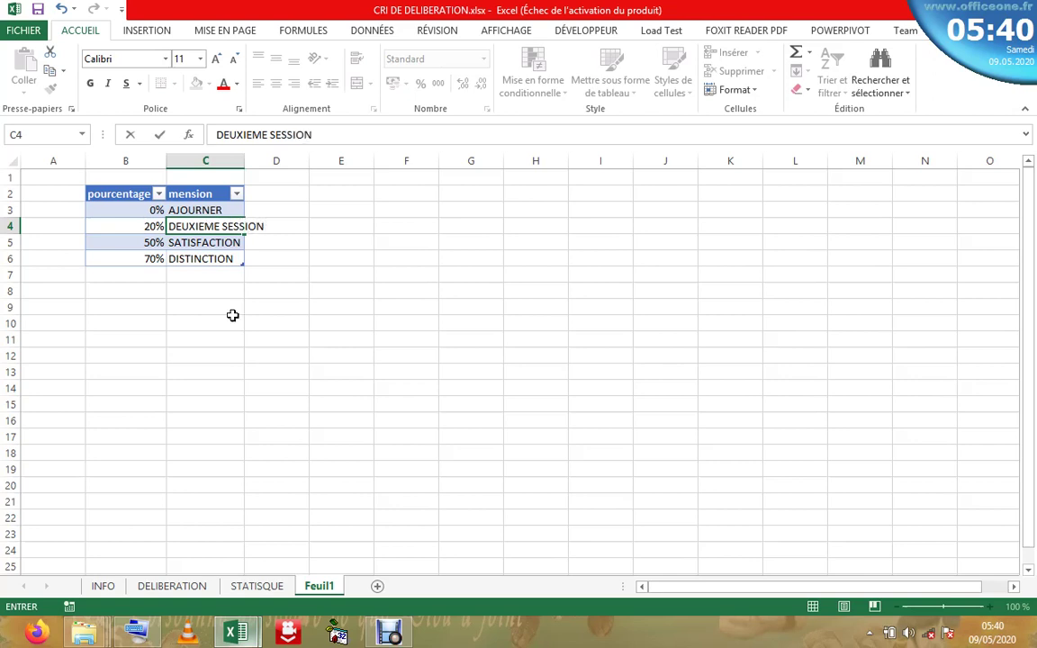
pyautogui.click(223, 320)
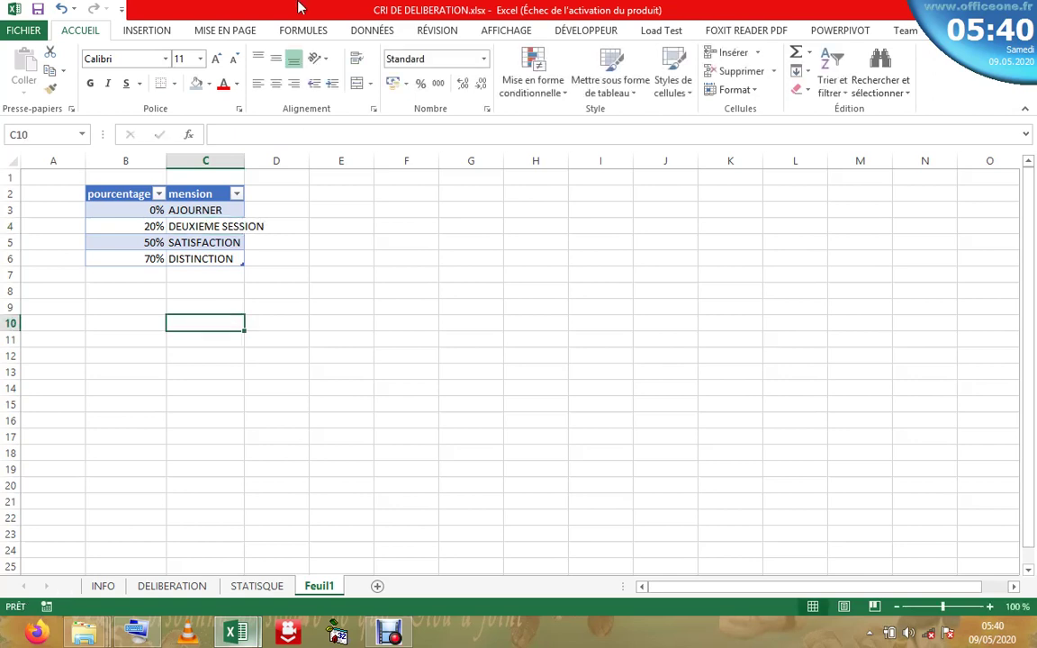
# - Autofit column C to fit DEUXIEME SESSION and return to DELIBERATION
pyautogui.doubleClick(242, 160)
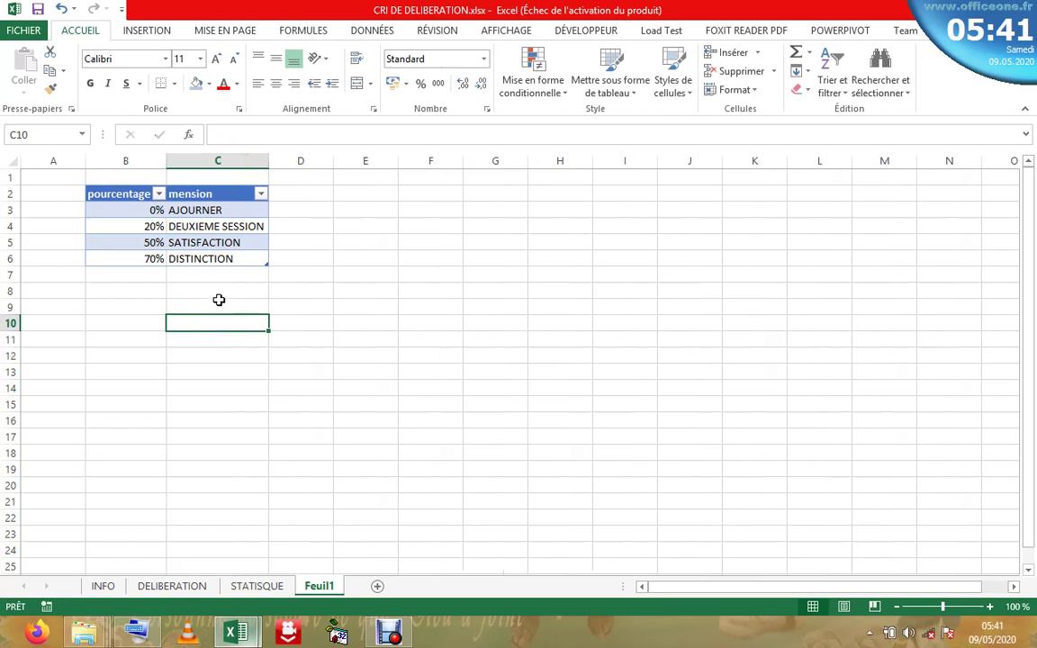
pyautogui.click(218, 301)
pyautogui.click(222, 420)
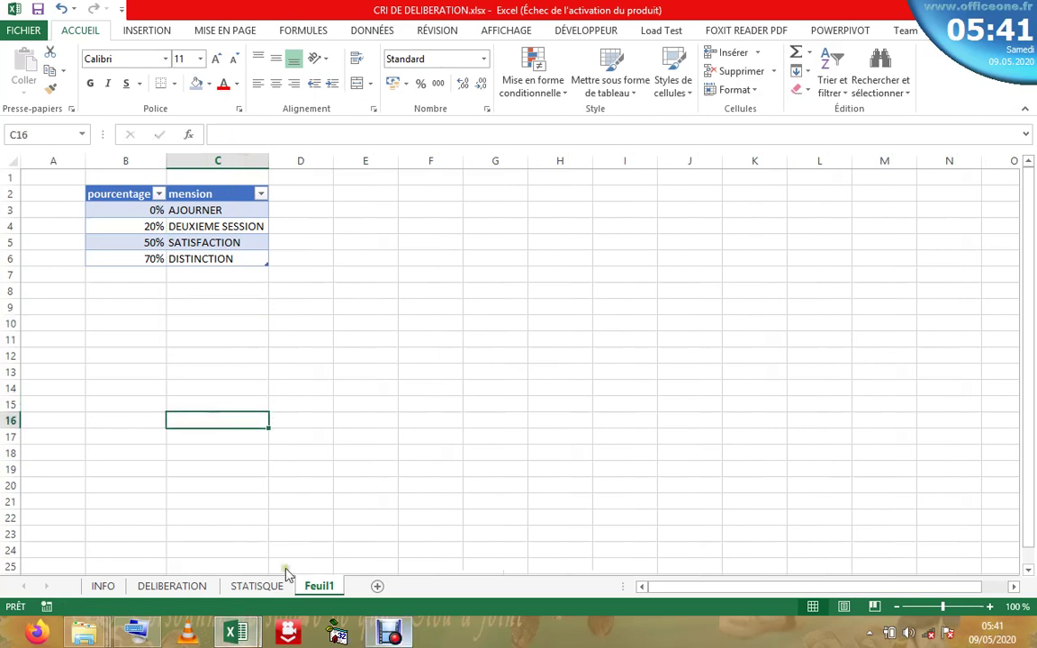
pyautogui.click(172, 586)
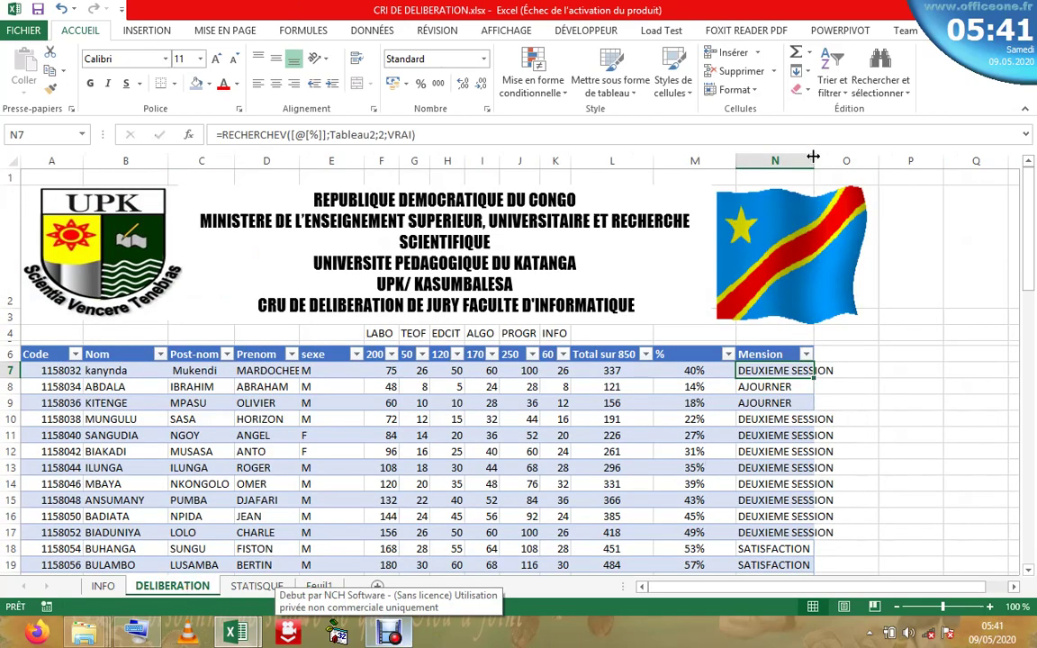
# - Widen column N so DEUXIEME SESSION fits, then check the students' mentions
pyautogui.moveTo(813, 157); pyautogui.dragTo(838, 157)
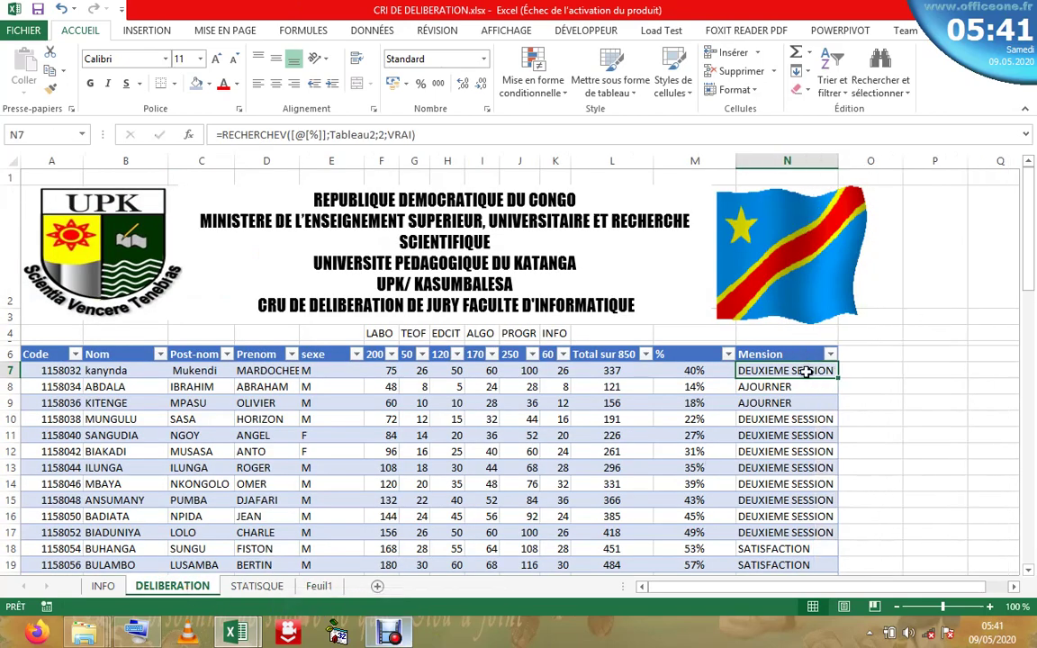
pyautogui.click(798, 419)
pyautogui.click(787, 483)
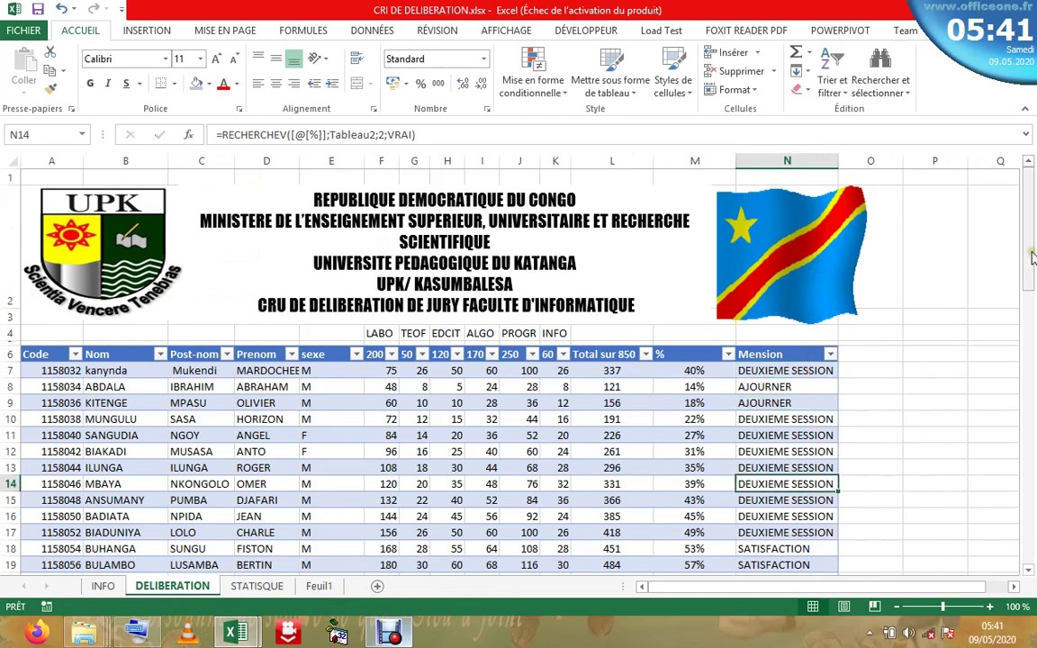
pyautogui.moveTo(1032, 263); pyautogui.dragTo(1023, 255)
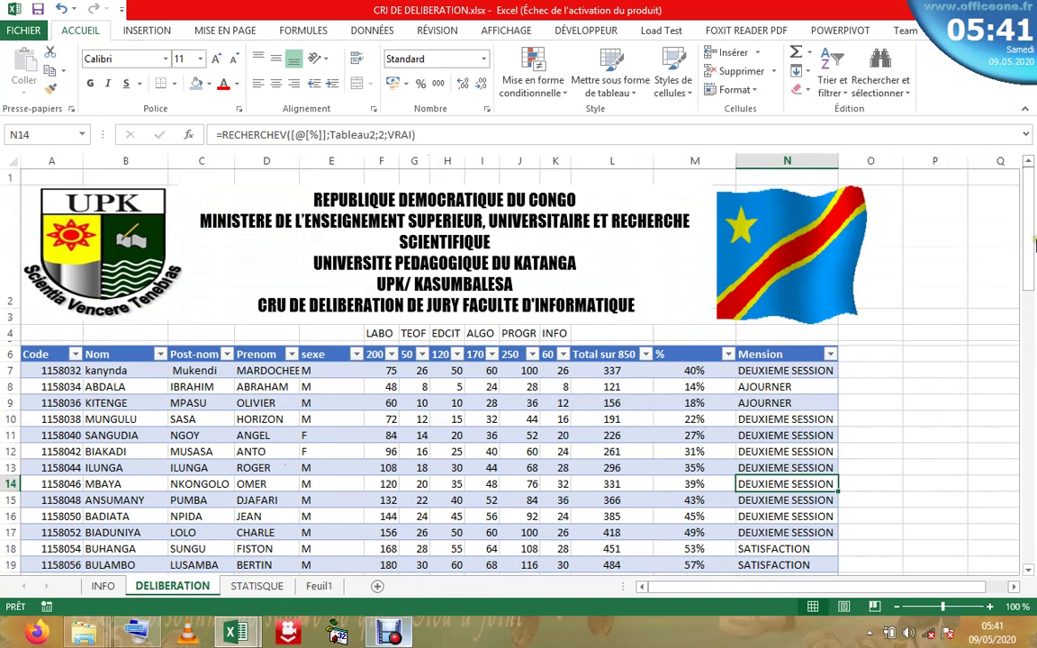
pyautogui.moveTo(1031, 200); pyautogui.dragTo(1031, 184)
pyautogui.moveTo(1031, 241); pyautogui.dragTo(925, 261)
# - Delete the 20% DEUXIEME SESSION row from Feuil1's table and return to DELIBERATION
pyautogui.click(319, 586)
pyautogui.click(157, 240)
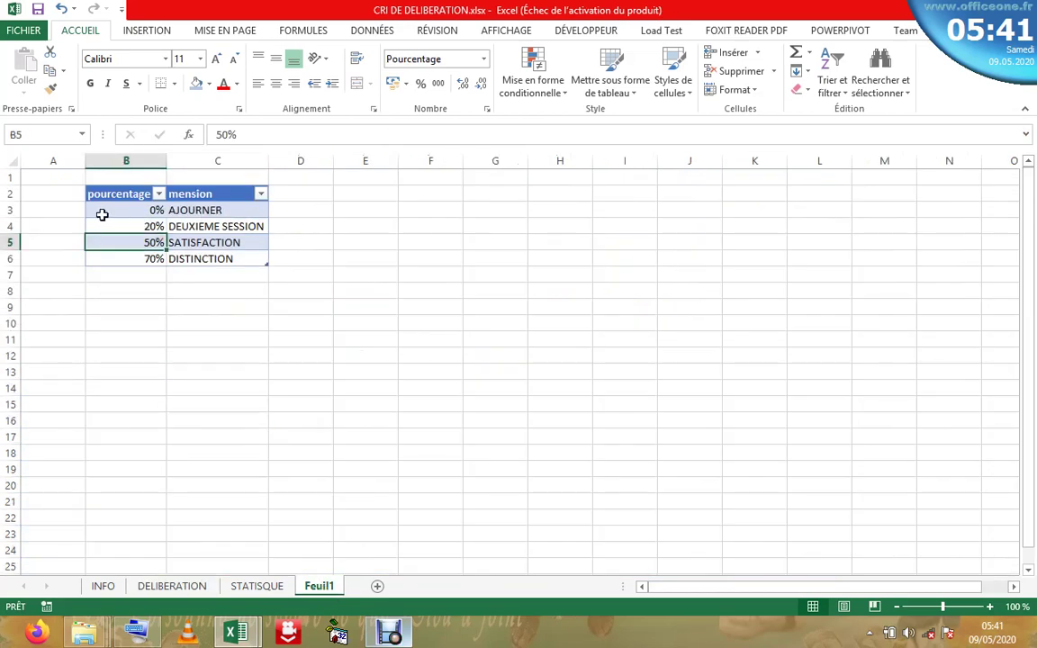
pyautogui.rightClick(9, 226)
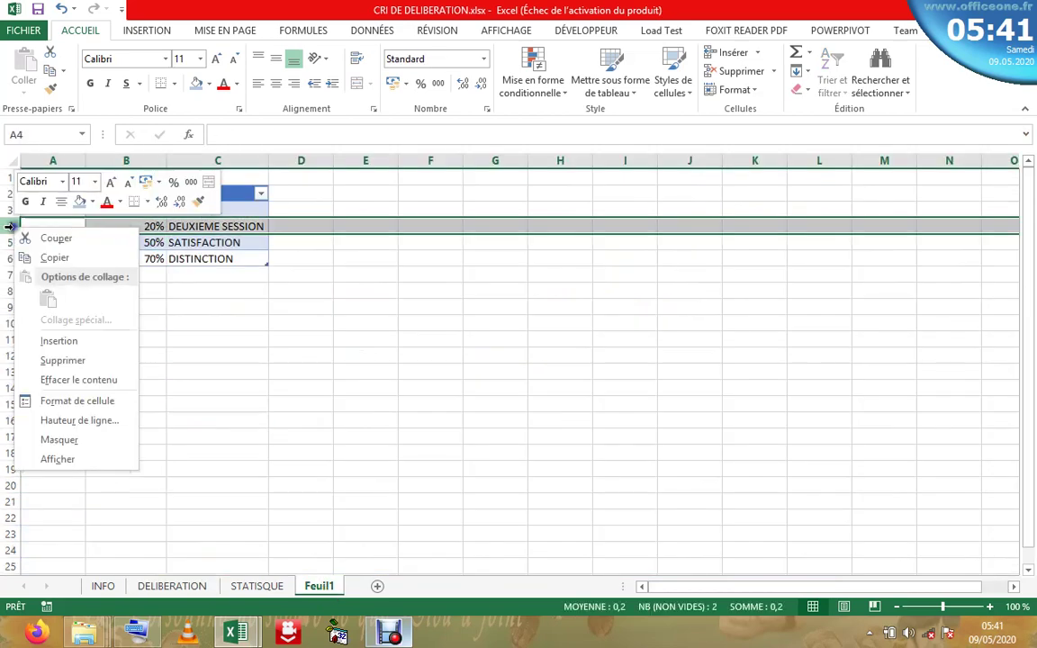
pyautogui.click(67, 360)
pyautogui.click(273, 293)
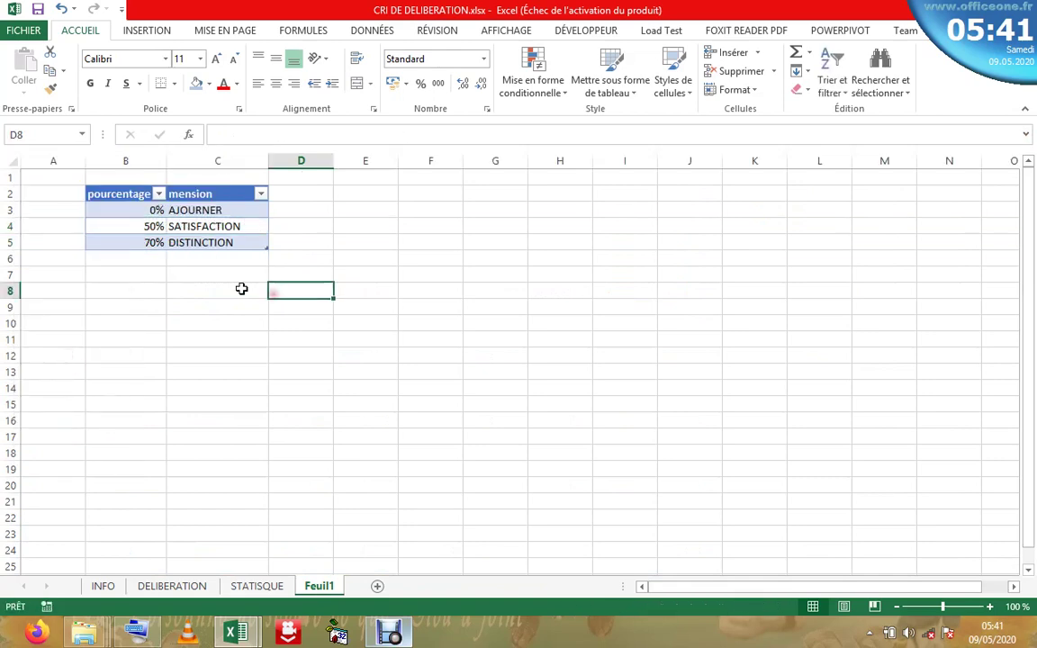
pyautogui.click(58, 286)
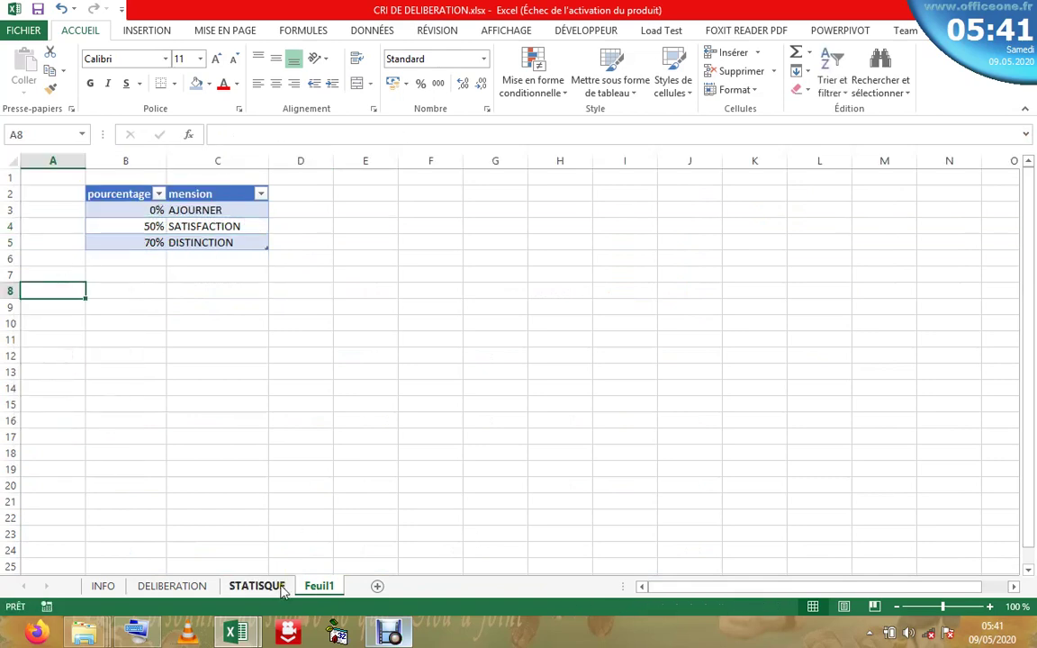
pyautogui.click(256, 586)
pyautogui.click(169, 587)
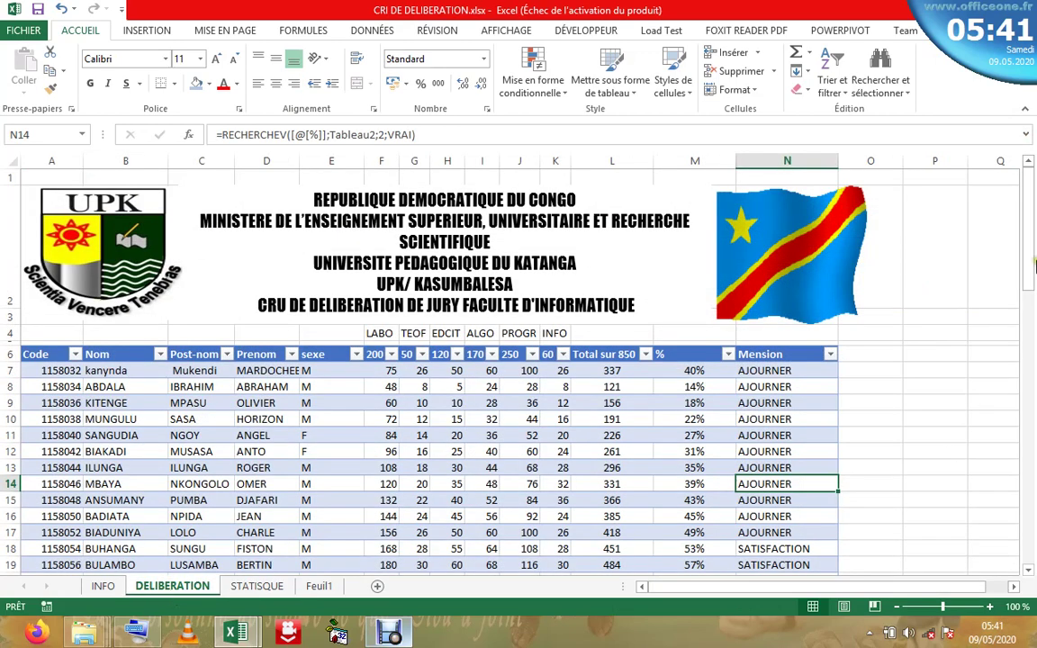
# - Inspect the updated Mension lookup results and the percentage formulas in column M
pyautogui.moveTo(1035, 263); pyautogui.dragTo(1026, 203)
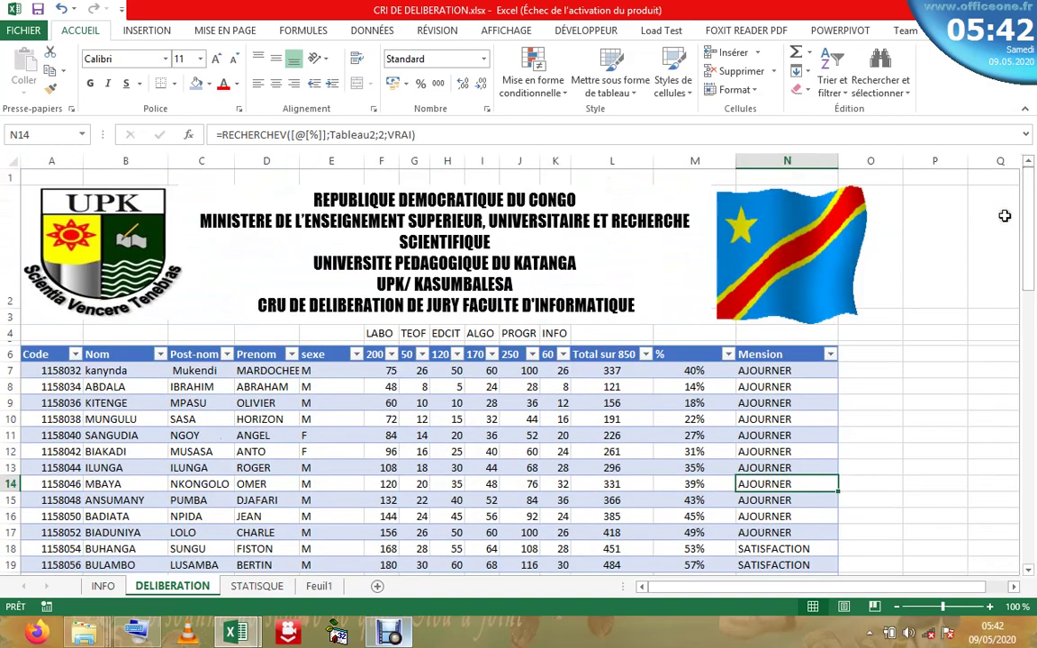
pyautogui.click(789, 386)
pyautogui.click(777, 370)
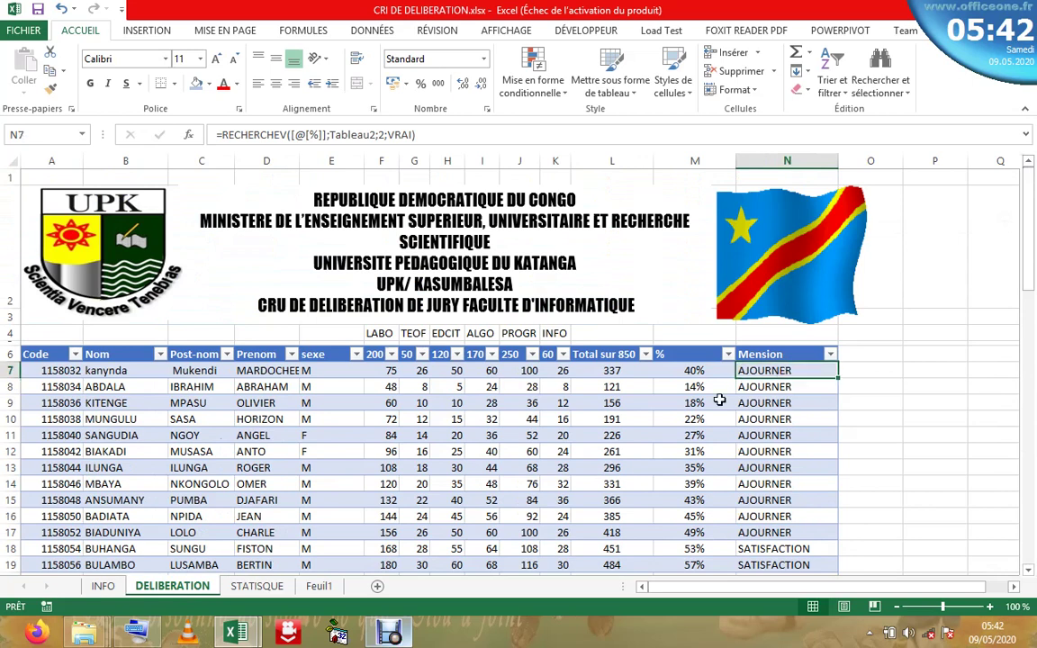
pyautogui.click(695, 387)
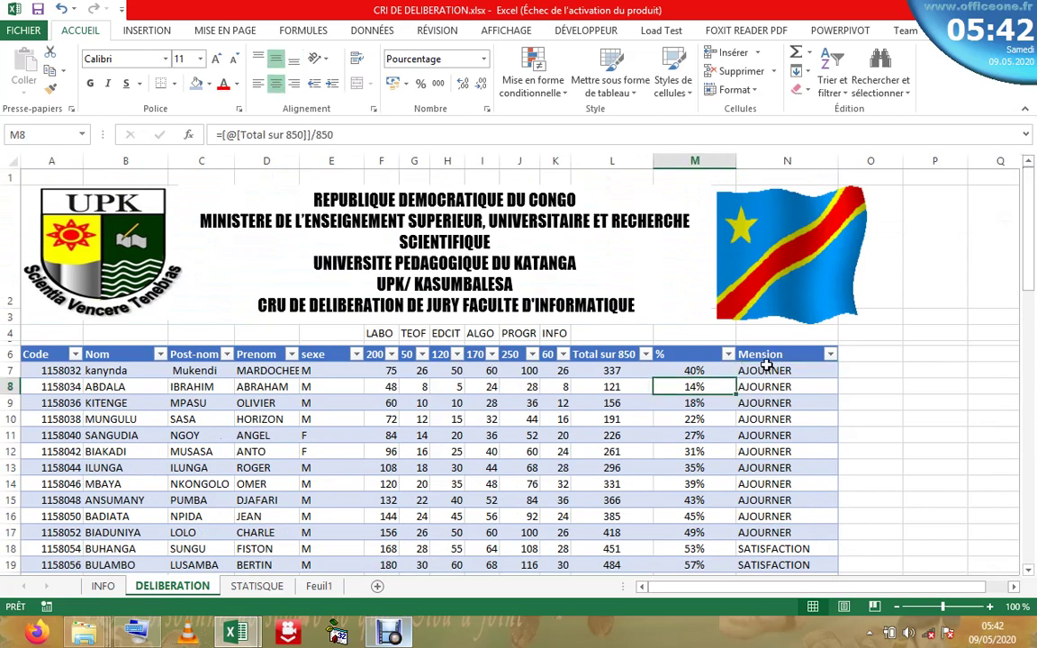
pyautogui.click(766, 364)
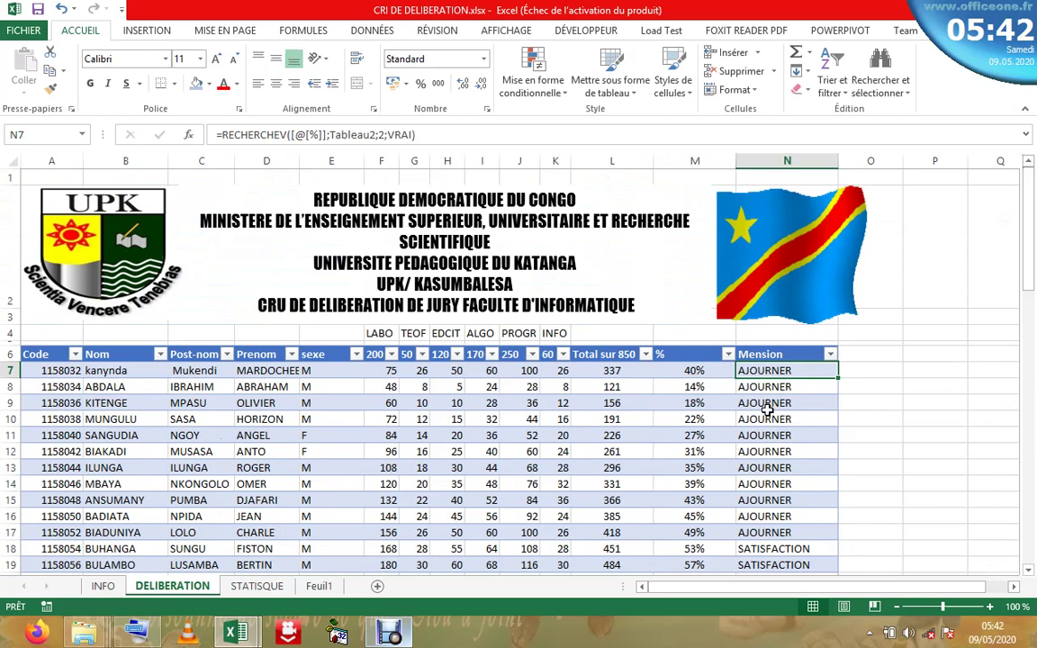
pyautogui.click(766, 404)
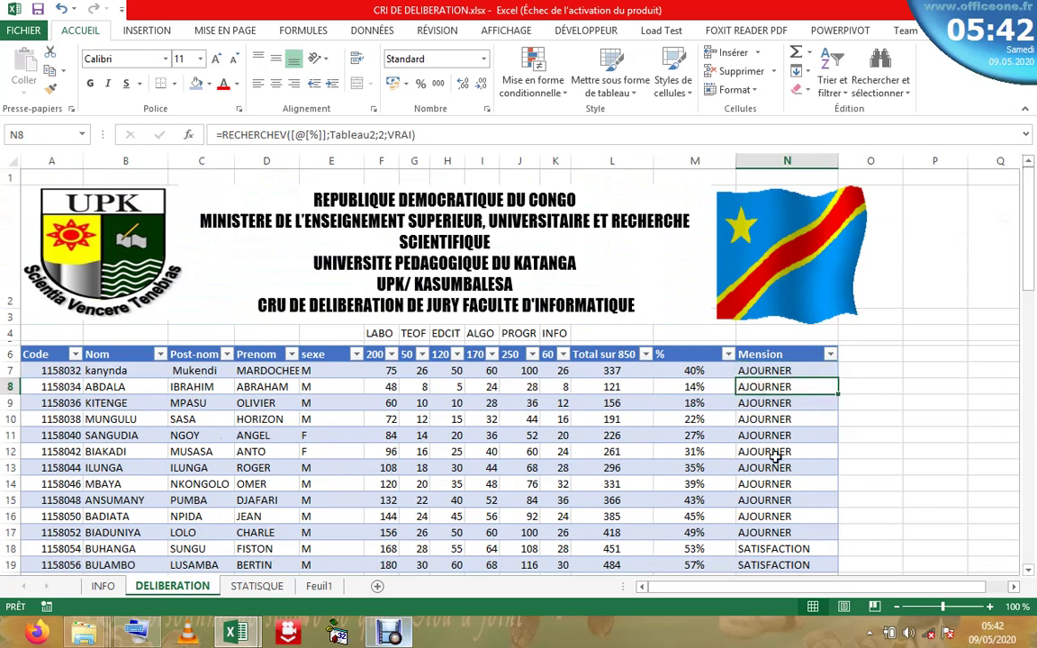
pyautogui.click(785, 451)
pyautogui.click(772, 500)
pyautogui.click(770, 531)
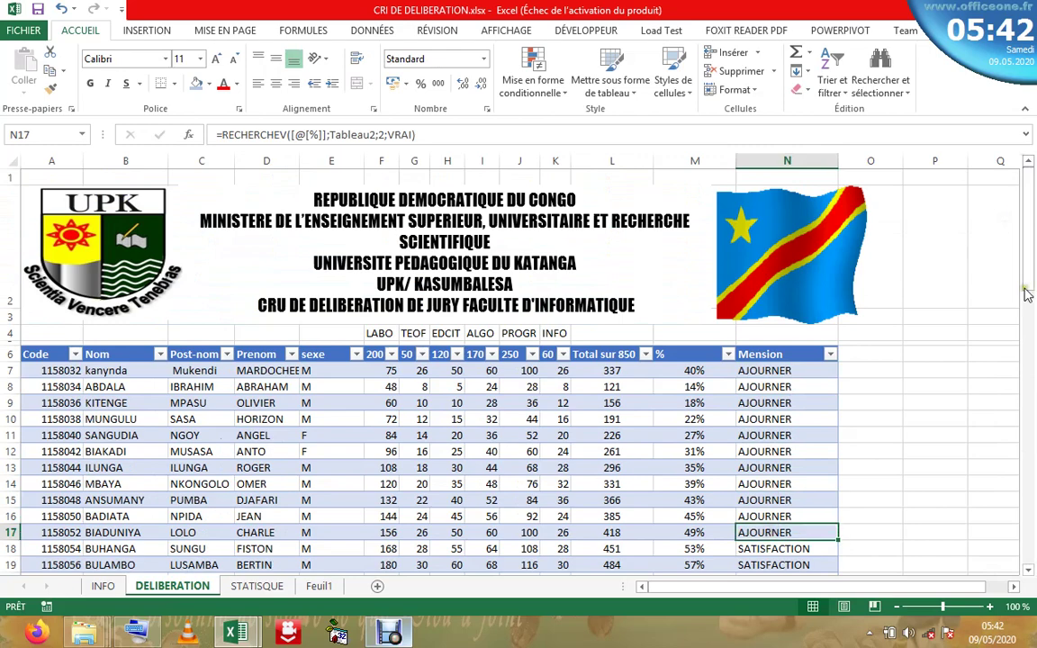
pyautogui.scroll(-3, 1033, 257)
pyautogui.moveTo(1033, 257); pyautogui.dragTo(1019, 158)
# - Select the Mension results N7:N80 without the header
pyautogui.click(761, 346)
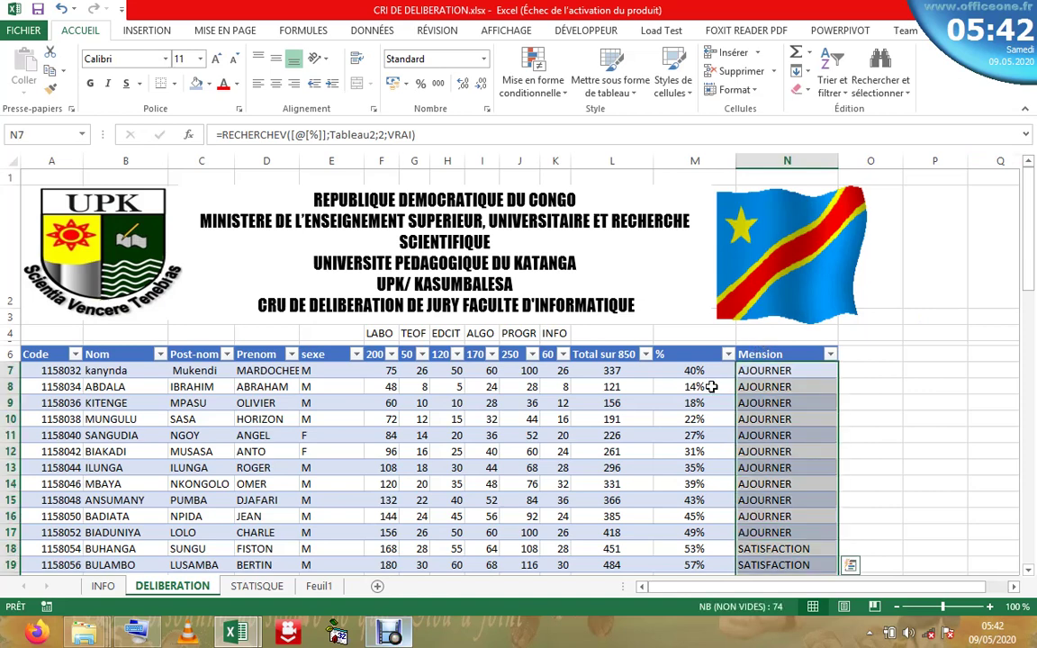
pyautogui.click(677, 419)
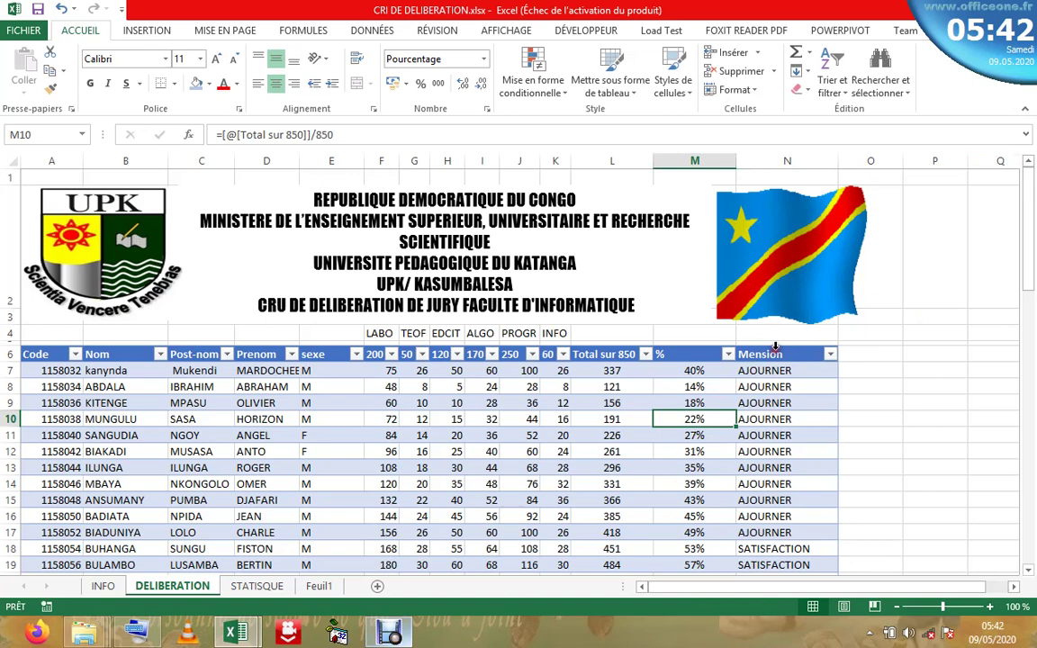
pyautogui.click(775, 345)
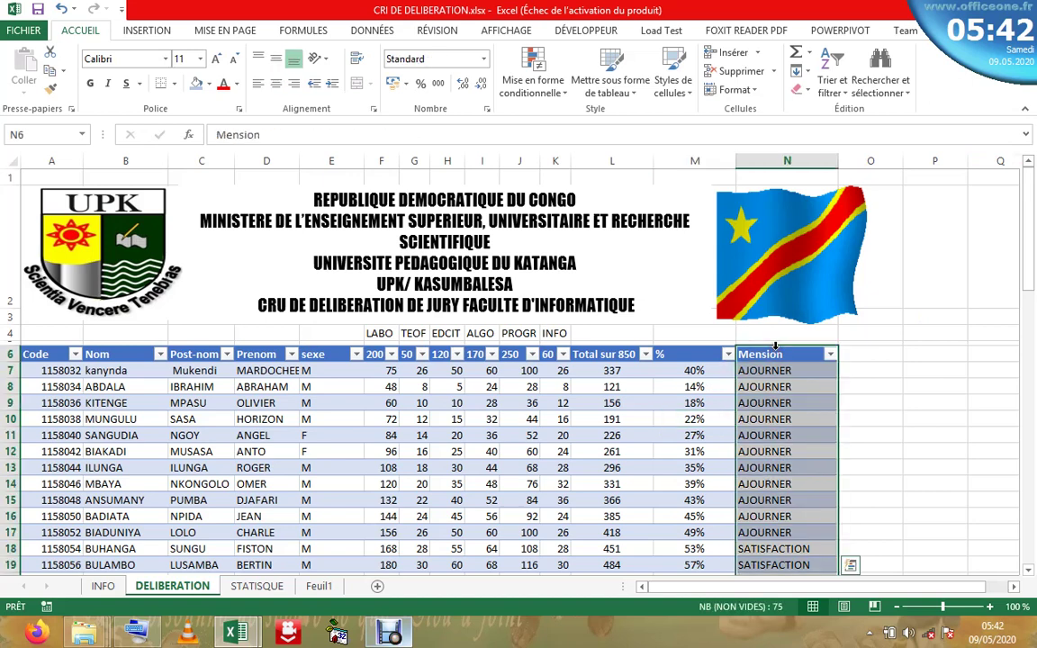
pyautogui.click(775, 346)
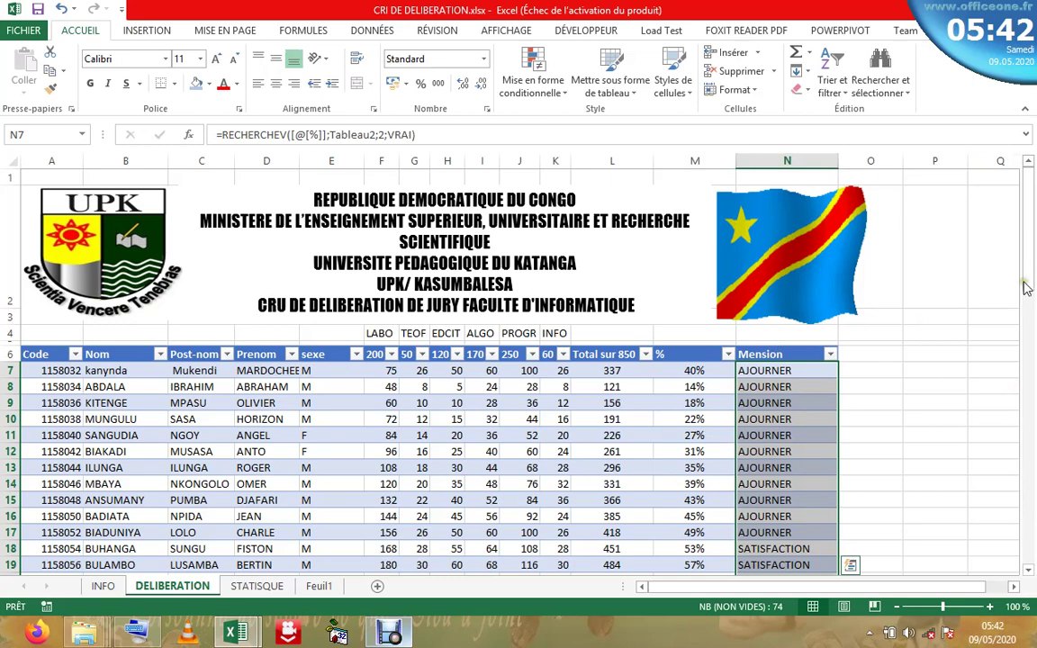
pyautogui.moveTo(1026, 287); pyautogui.dragTo(1031, 573)
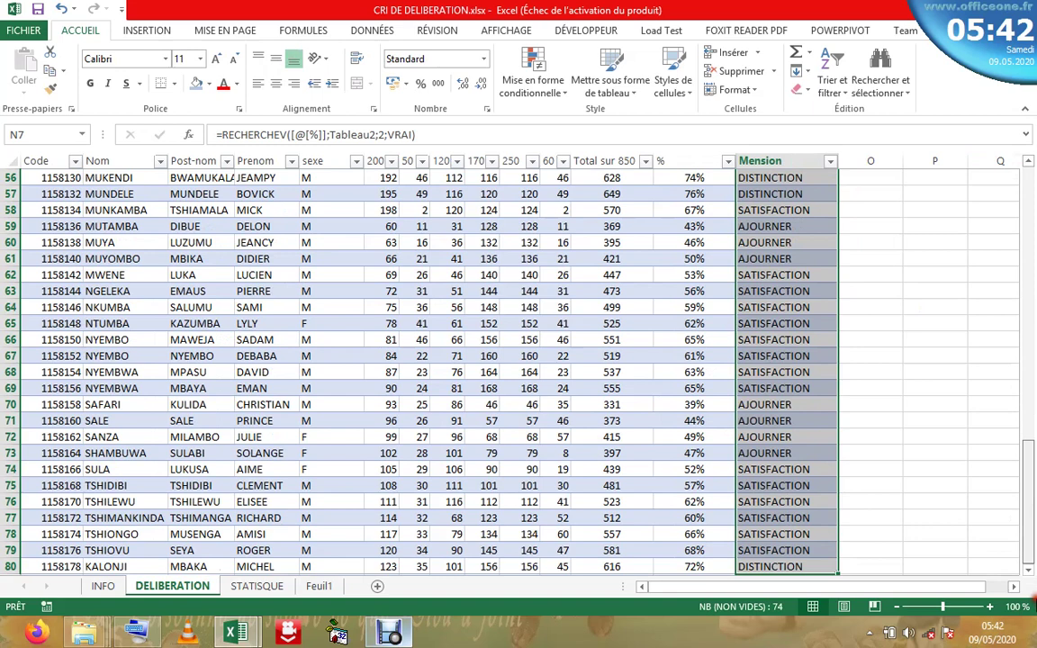
pyautogui.click(1031, 574)
pyautogui.click(1031, 573)
pyautogui.click(1031, 574)
pyautogui.click(1031, 573)
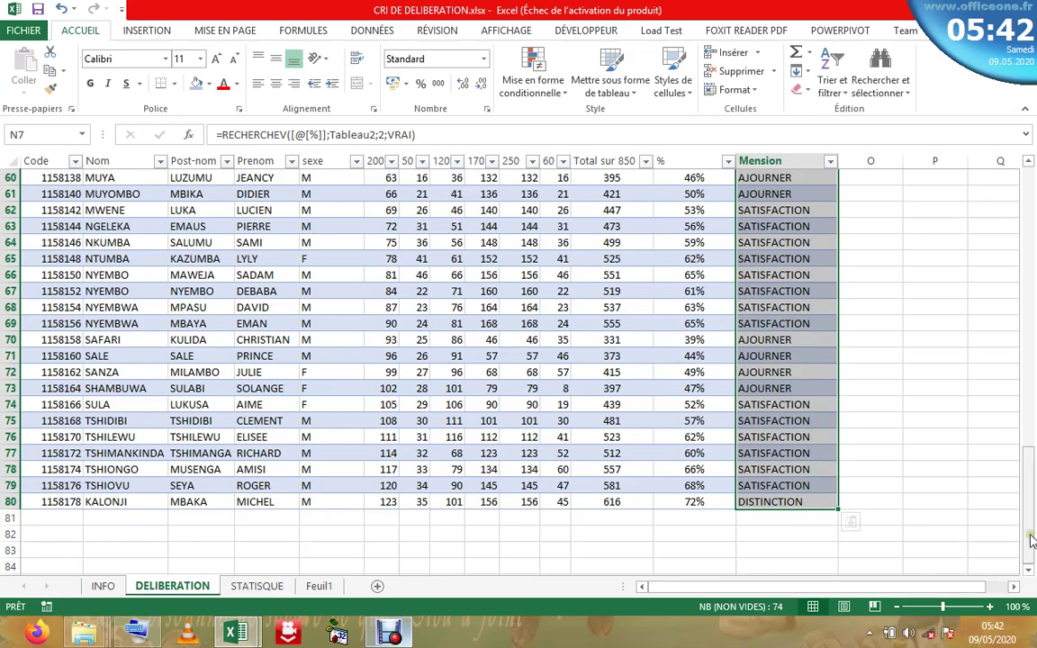
pyautogui.moveTo(1032, 540); pyautogui.dragTo(1026, 207)
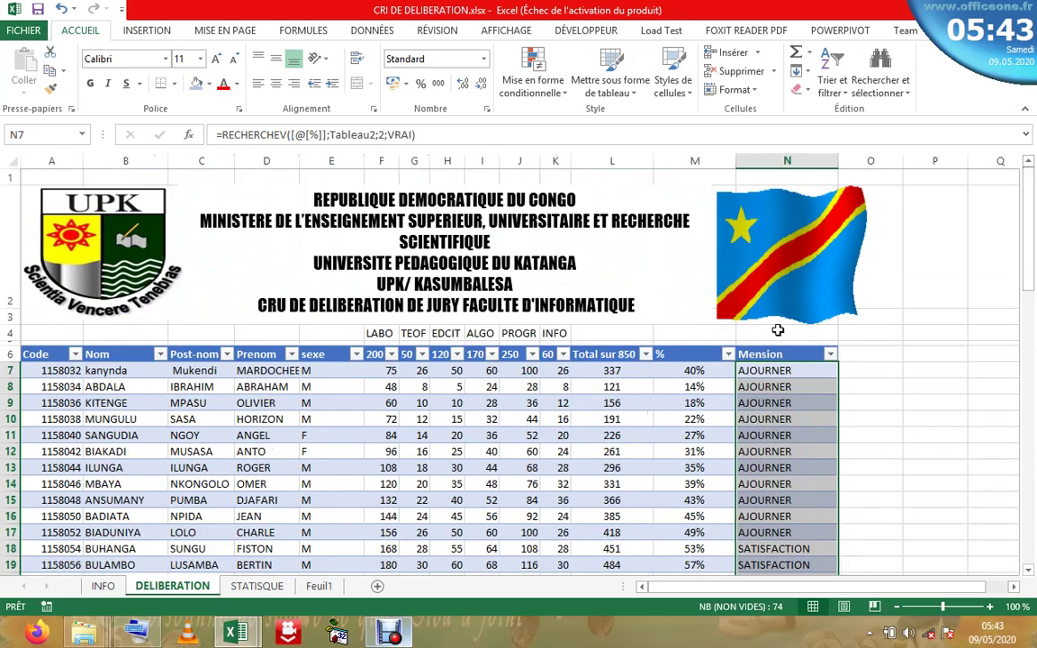
pyautogui.click(781, 387)
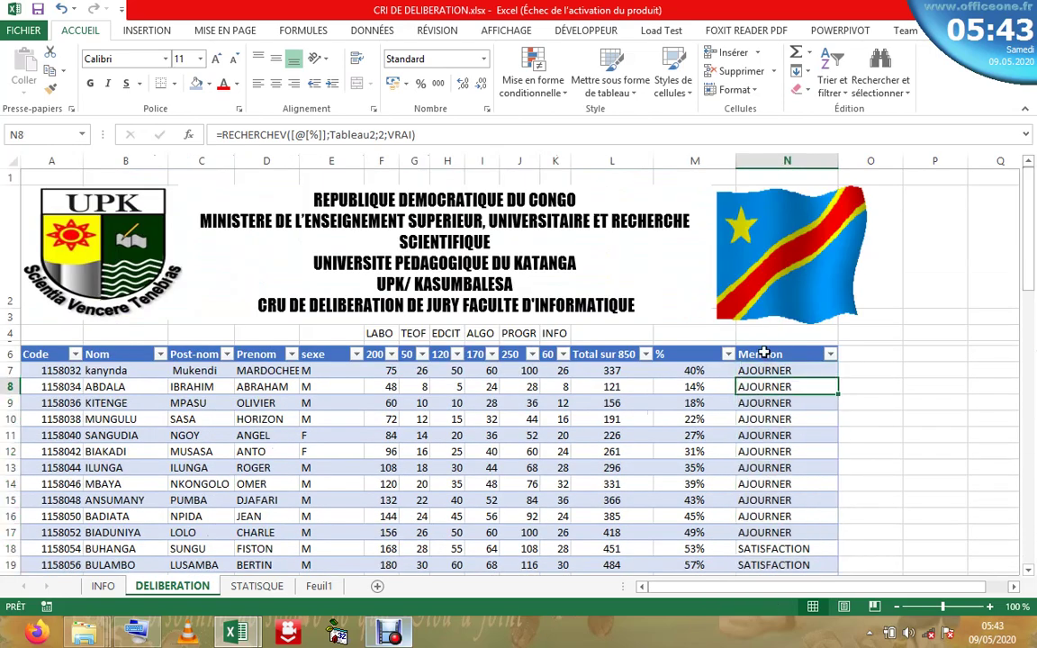
pyautogui.click(764, 354)
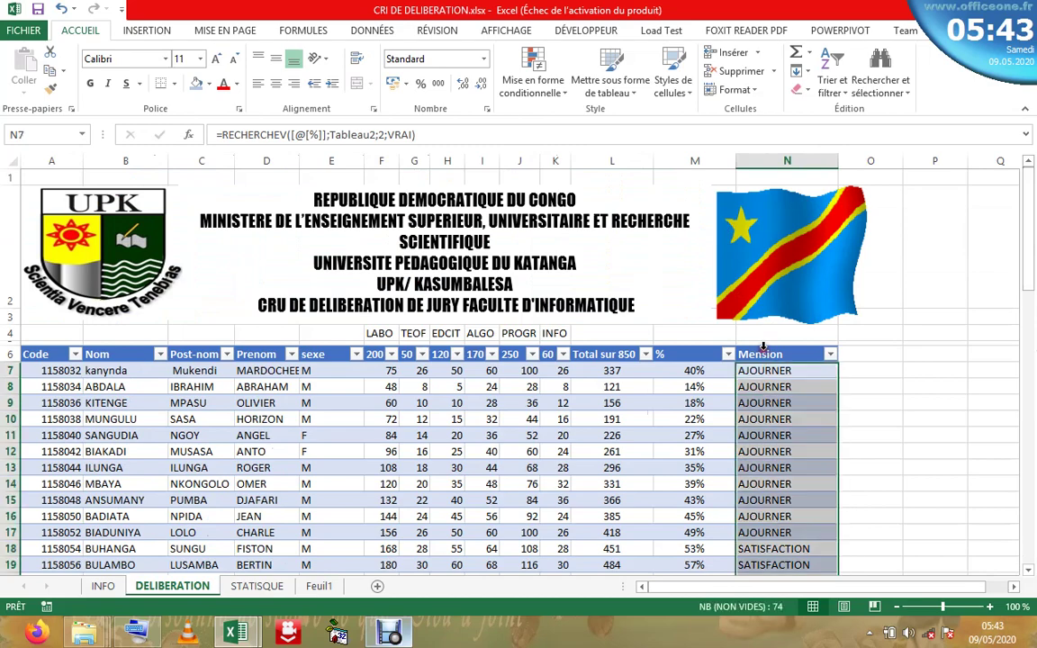
# - Create a formula-based conditional formatting rule =$N7="AJOURNER"
pyautogui.click(529, 70)
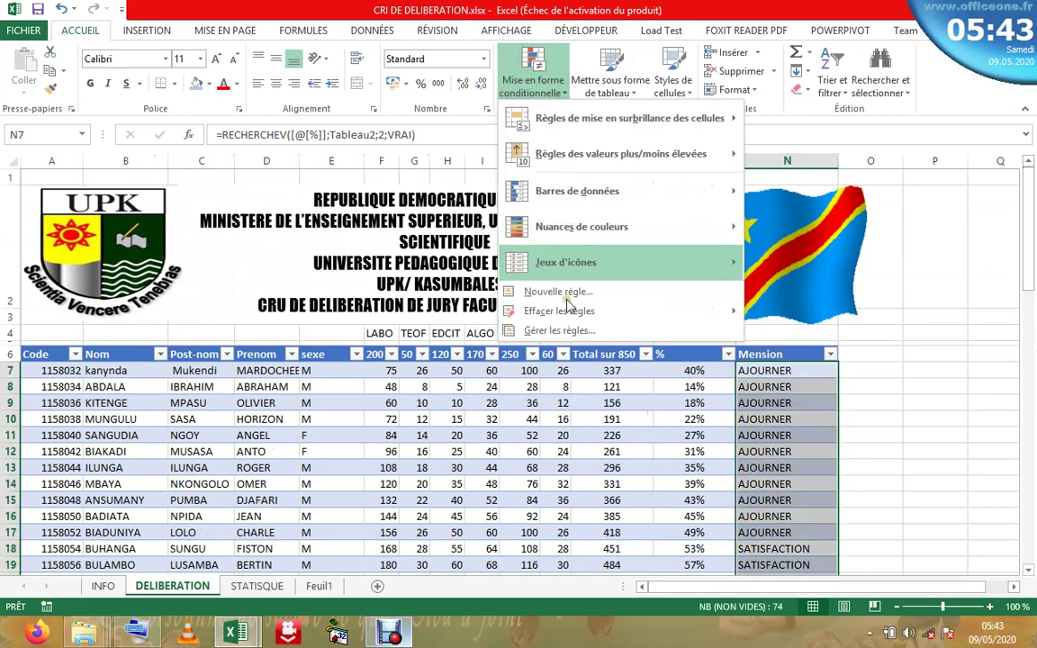
pyautogui.click(559, 292)
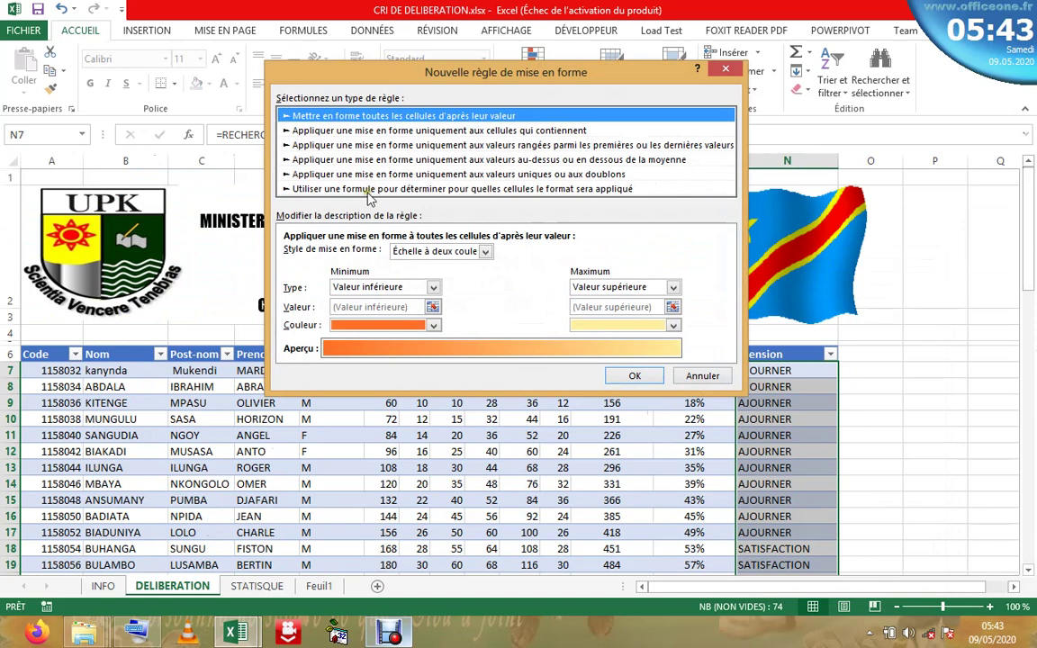
pyautogui.click(368, 190)
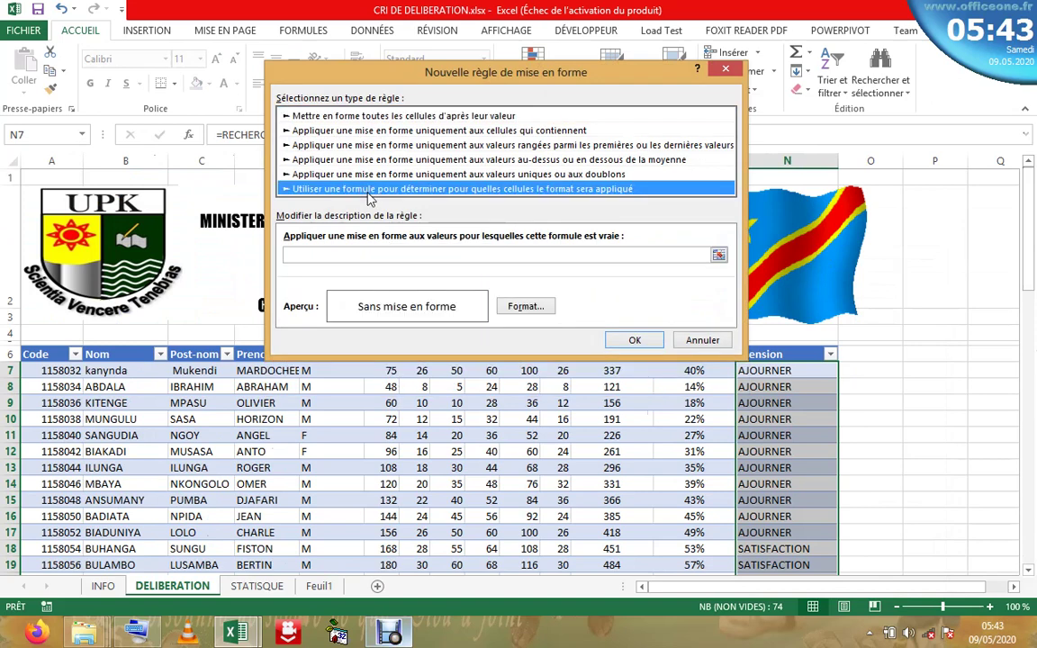
pyautogui.click(384, 255)
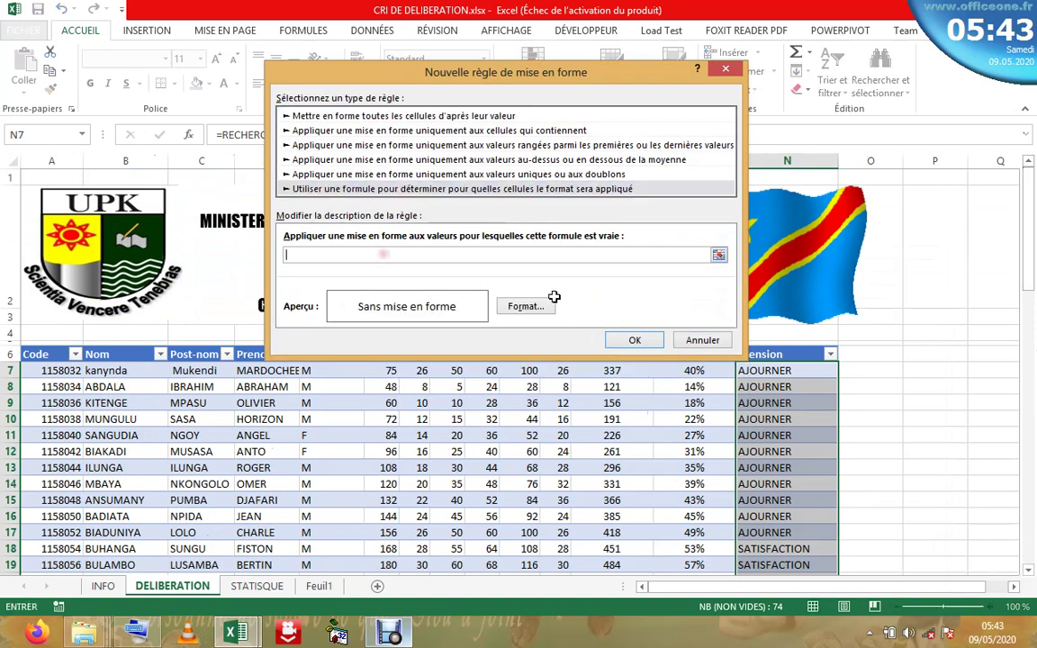
pyautogui.click(780, 371)
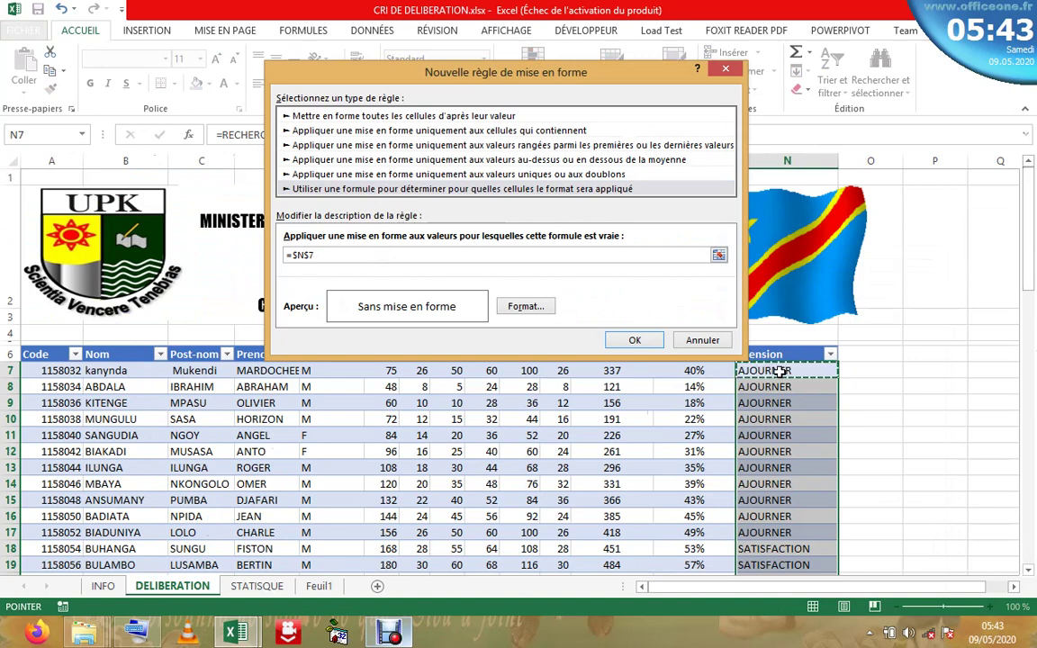
pyautogui.write('="AJOU')
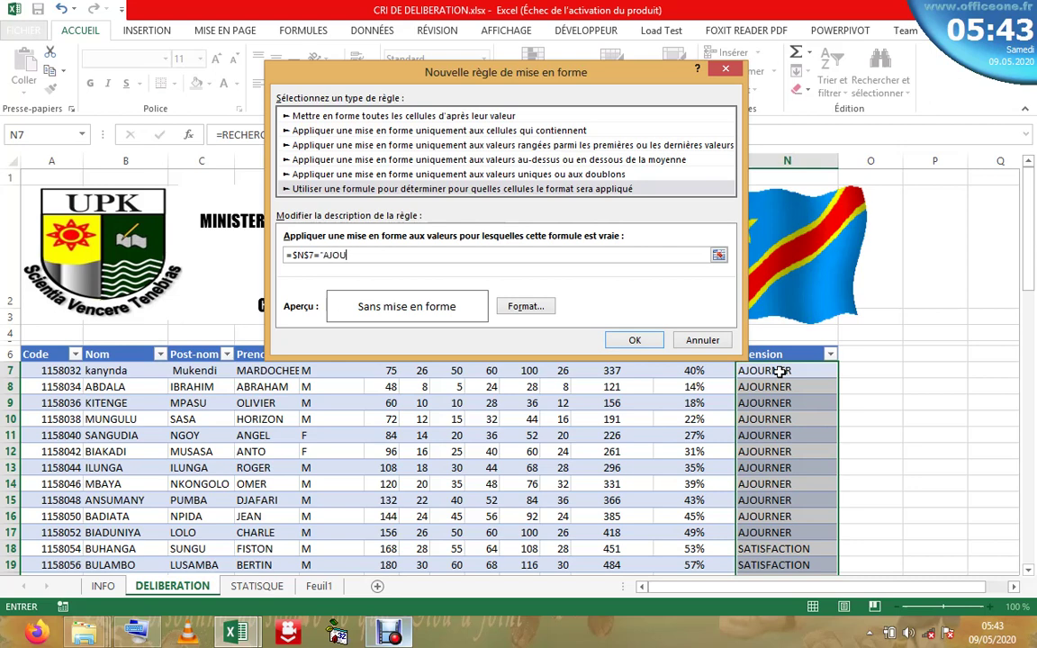
pyautogui.write('NER')
# - Give the rule a red italic font format
pyautogui.click(526, 307)
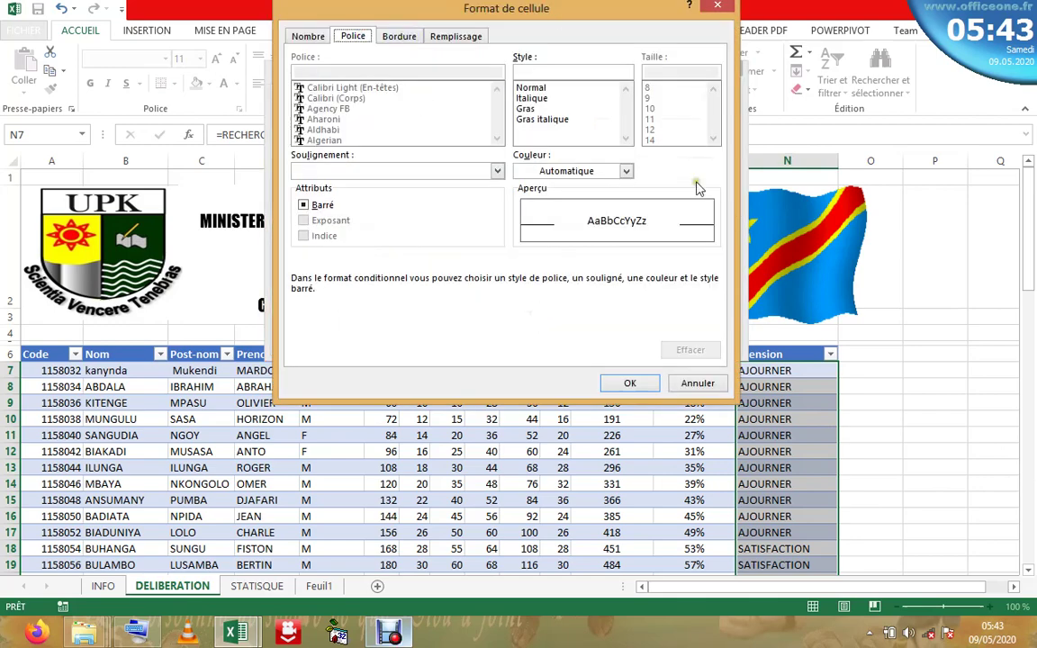
pyautogui.click(626, 171)
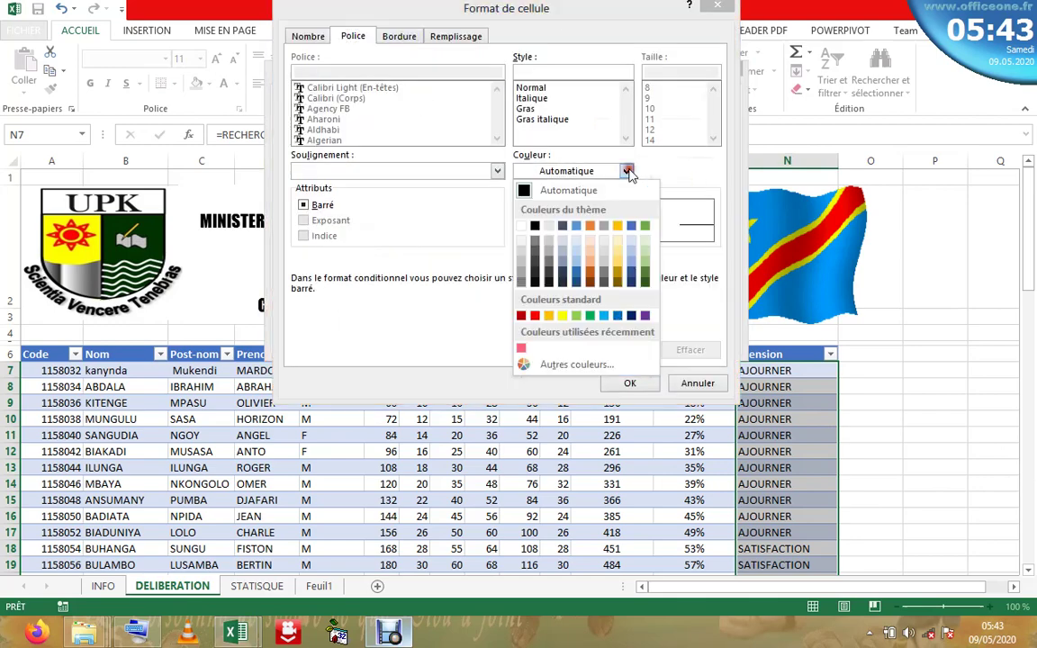
pyautogui.click(535, 315)
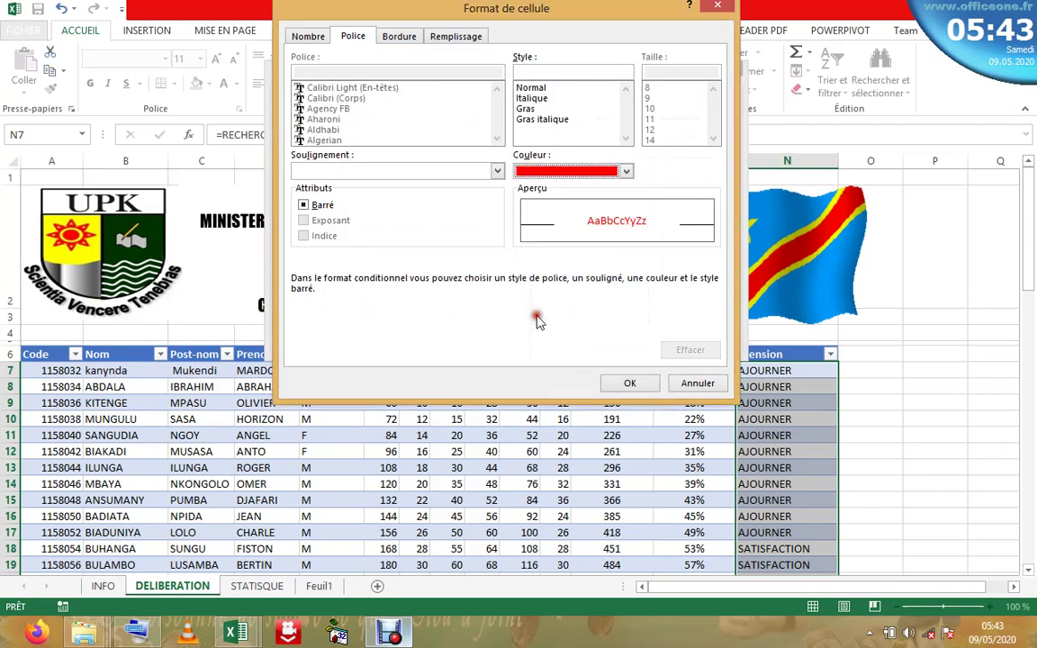
pyautogui.click(544, 98)
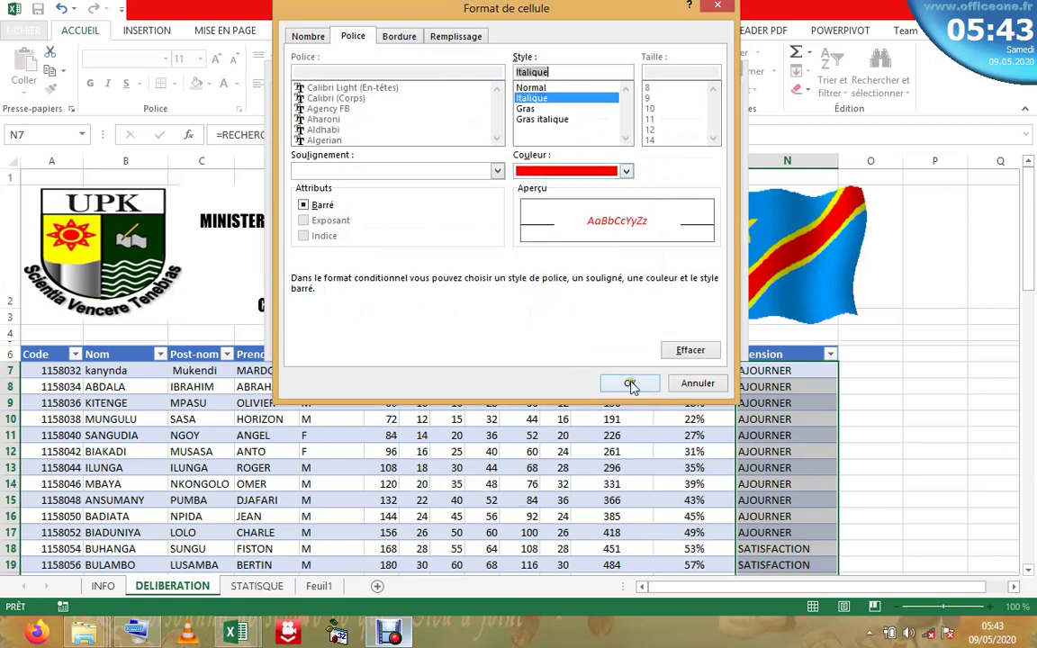
pyautogui.click(630, 382)
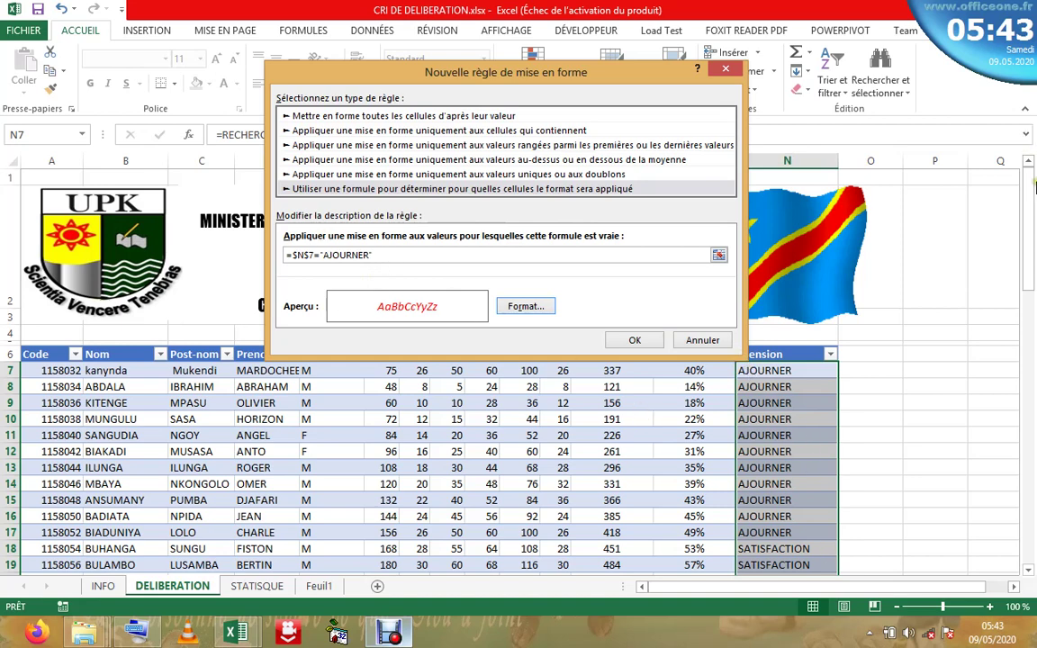
# - Make the rule's N7 row reference relative and apply the AJOURNER rule
pyautogui.click(523, 255)
pyautogui.moveTo(1028, 234); pyautogui.dragTo(1023, 180)
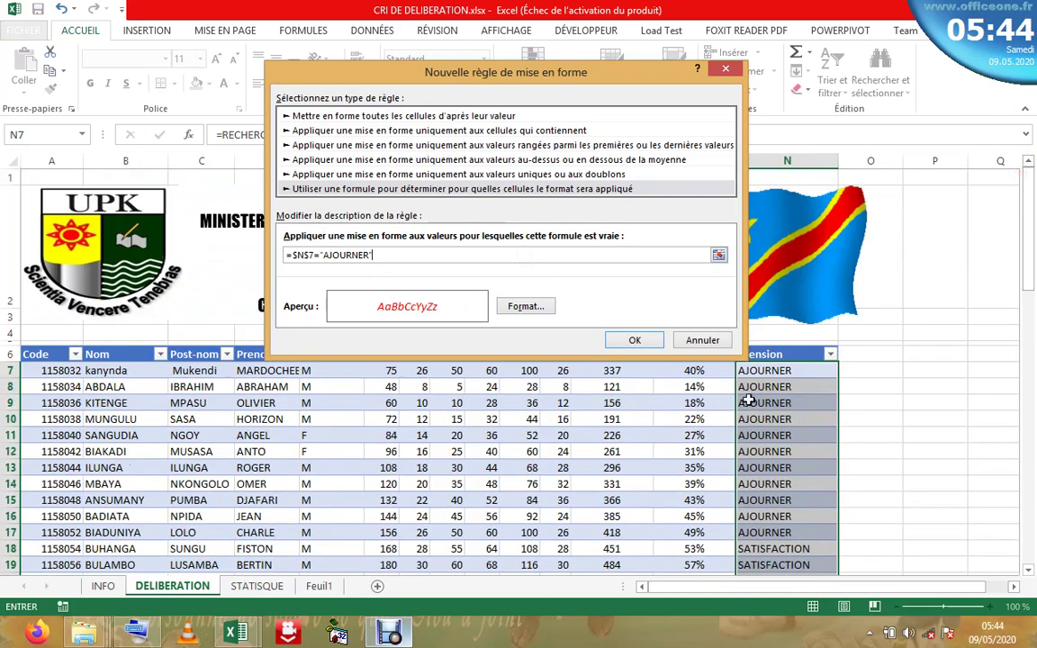
pyautogui.click(310, 255)
pyautogui.press('BackSpace')
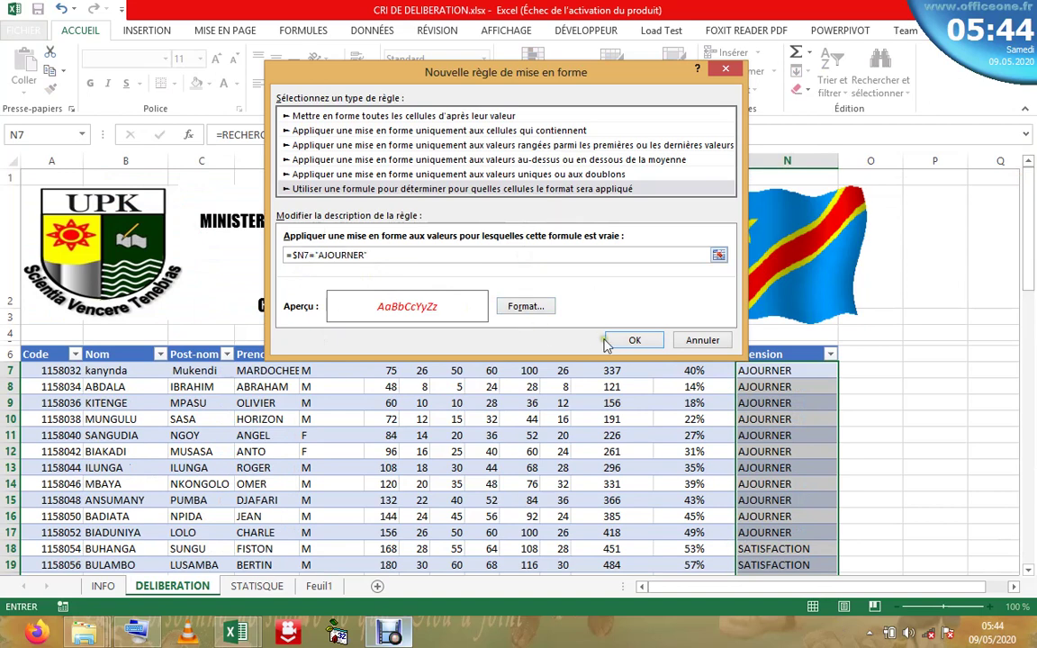
pyautogui.click(634, 341)
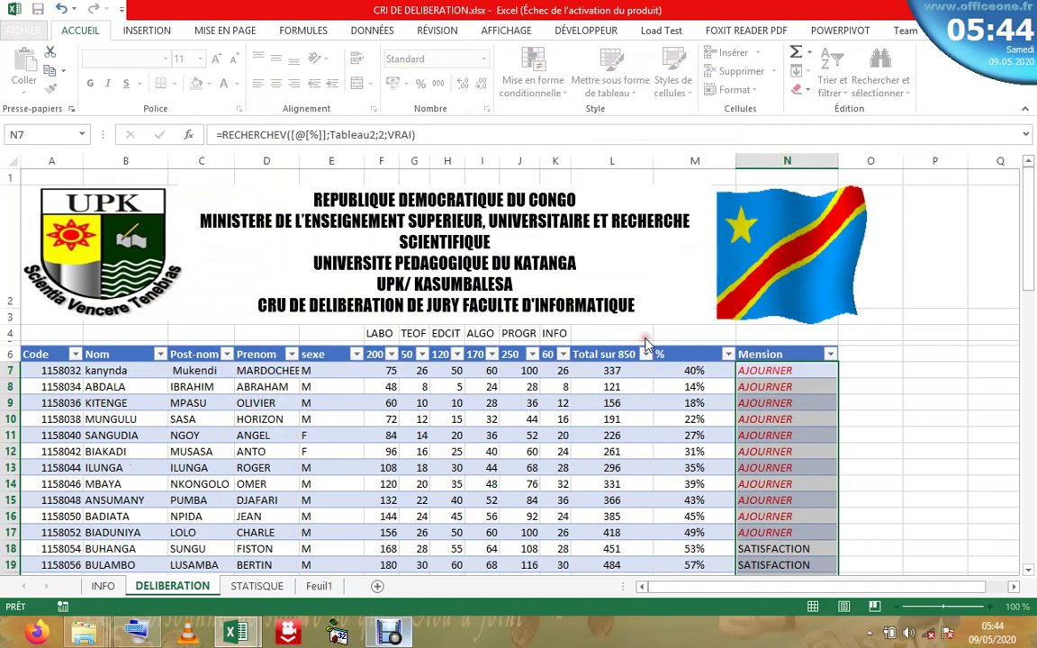
# - Shade the completed AJOURNER instruction row on the INFO sheet
pyautogui.click(779, 449)
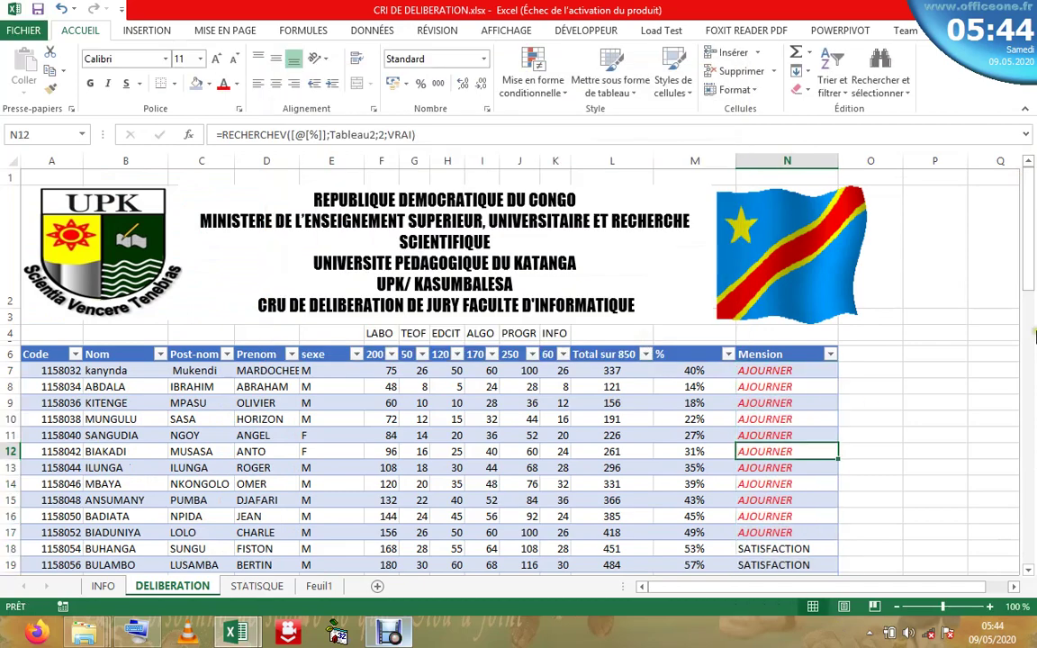
pyautogui.moveTo(1031, 286); pyautogui.dragTo(1026, 212)
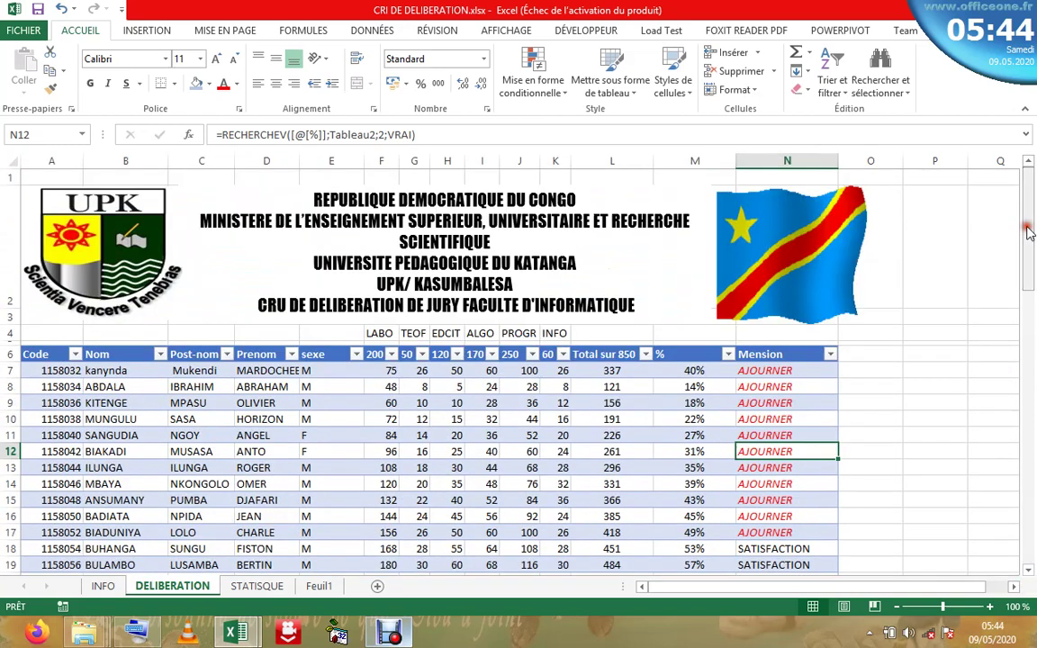
pyautogui.click(103, 586)
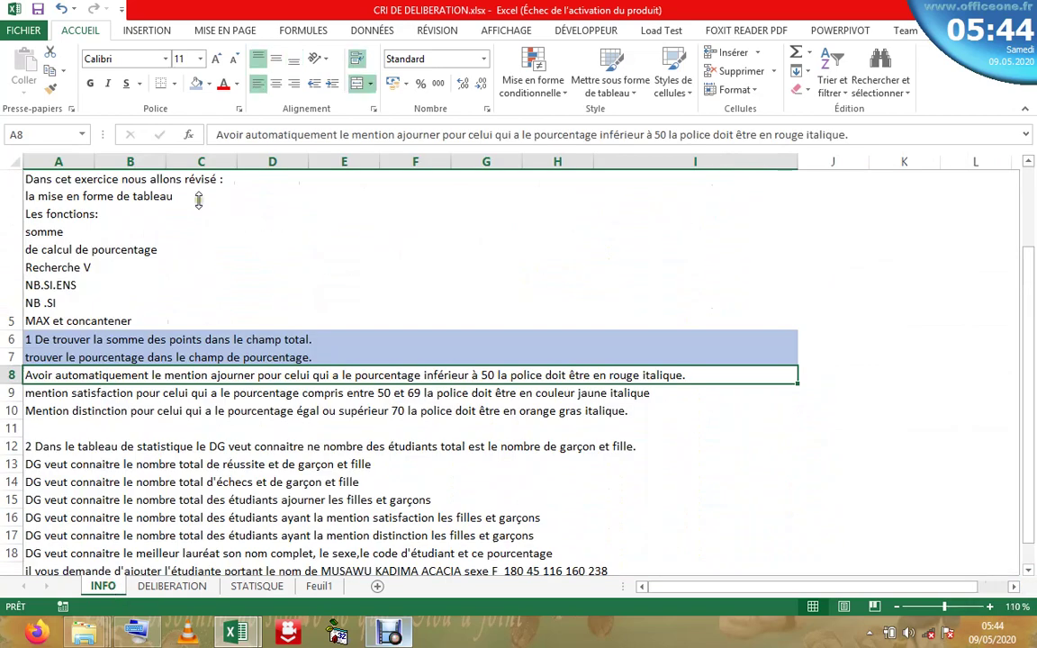
pyautogui.click(198, 84)
pyautogui.click(135, 393)
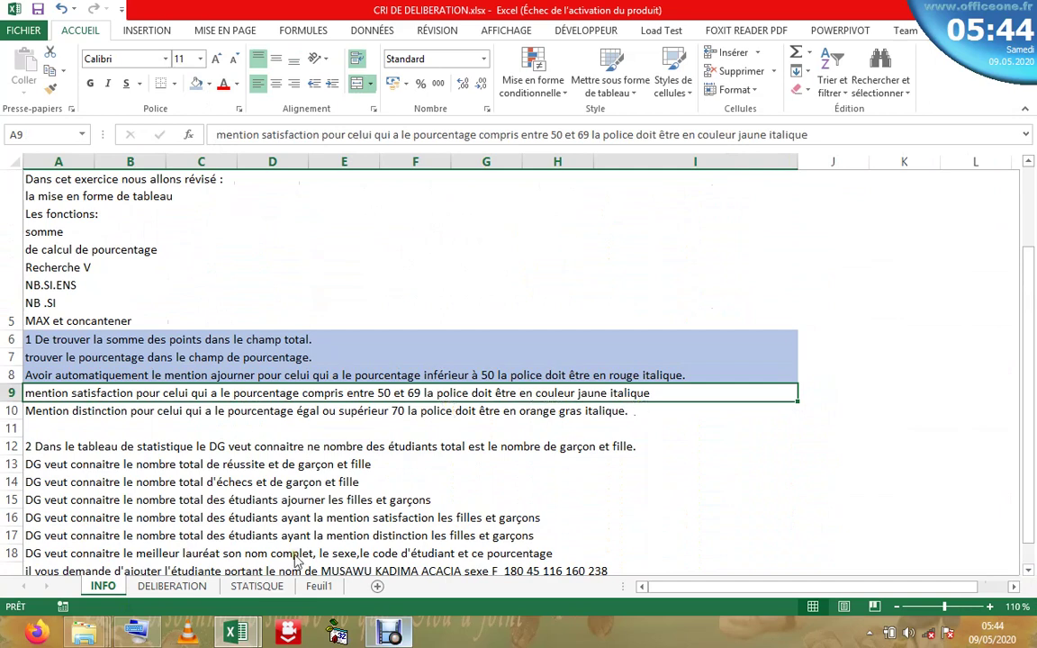
# - Back on DELIBERATION, select the Mension column's data cells
pyautogui.click(172, 585)
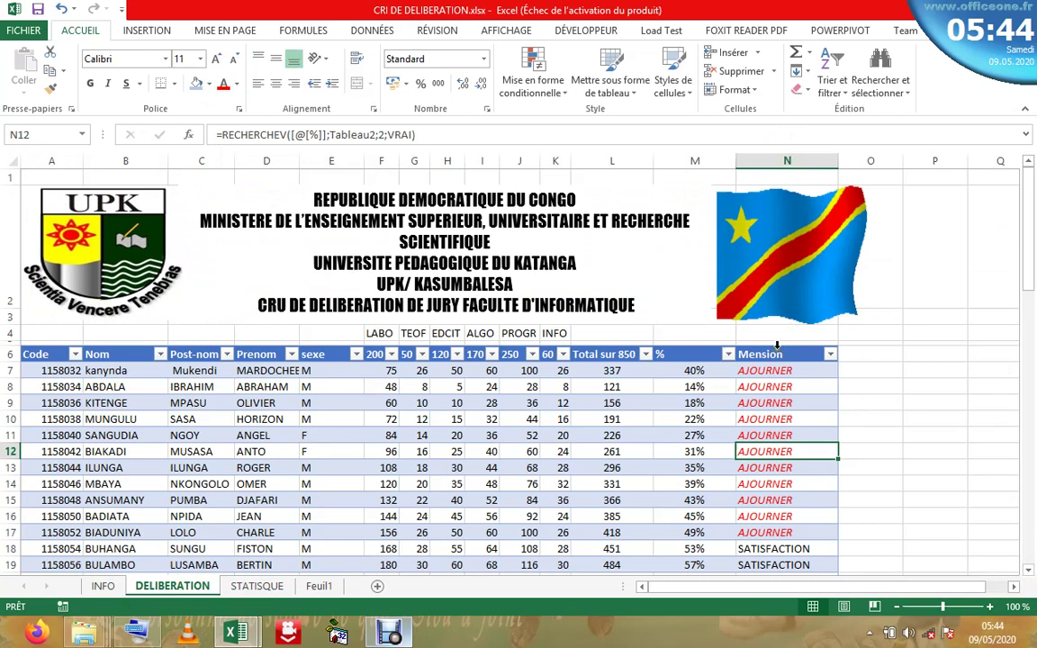
pyautogui.click(777, 346)
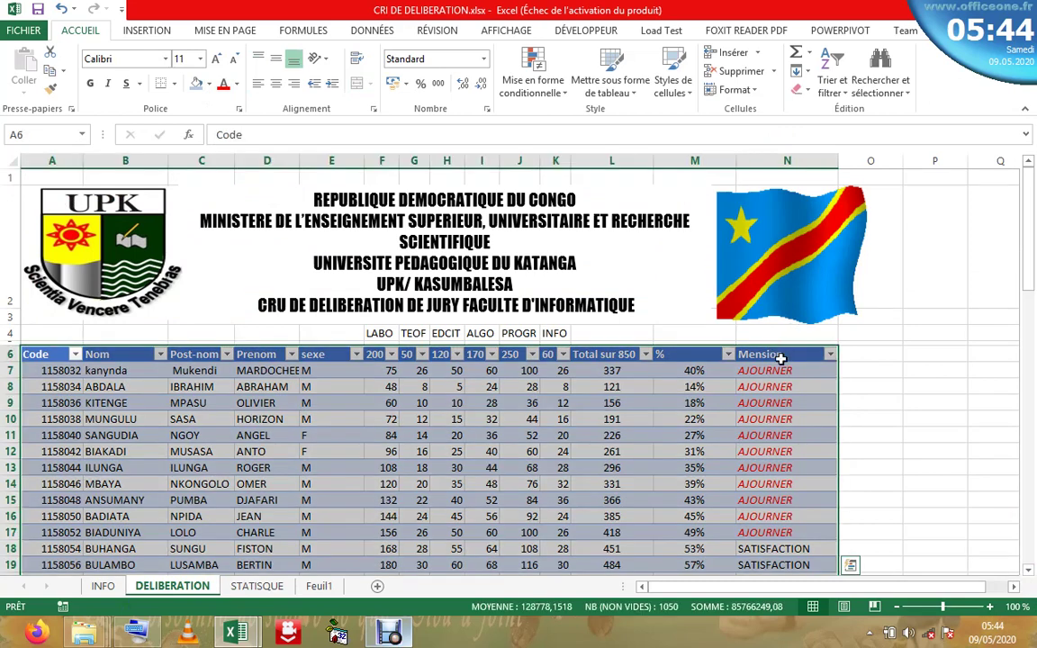
pyautogui.click(776, 354)
pyautogui.click(772, 346)
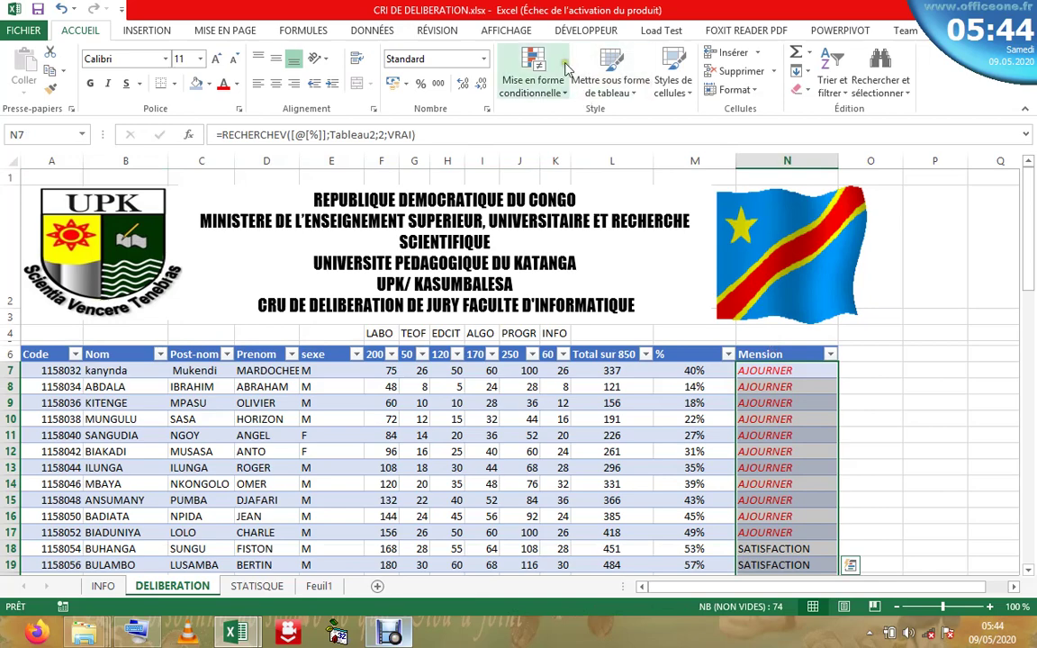
# - Start a new formula-based rule =$N$7="satisfaction" for the Mension cells
pyautogui.click(543, 79)
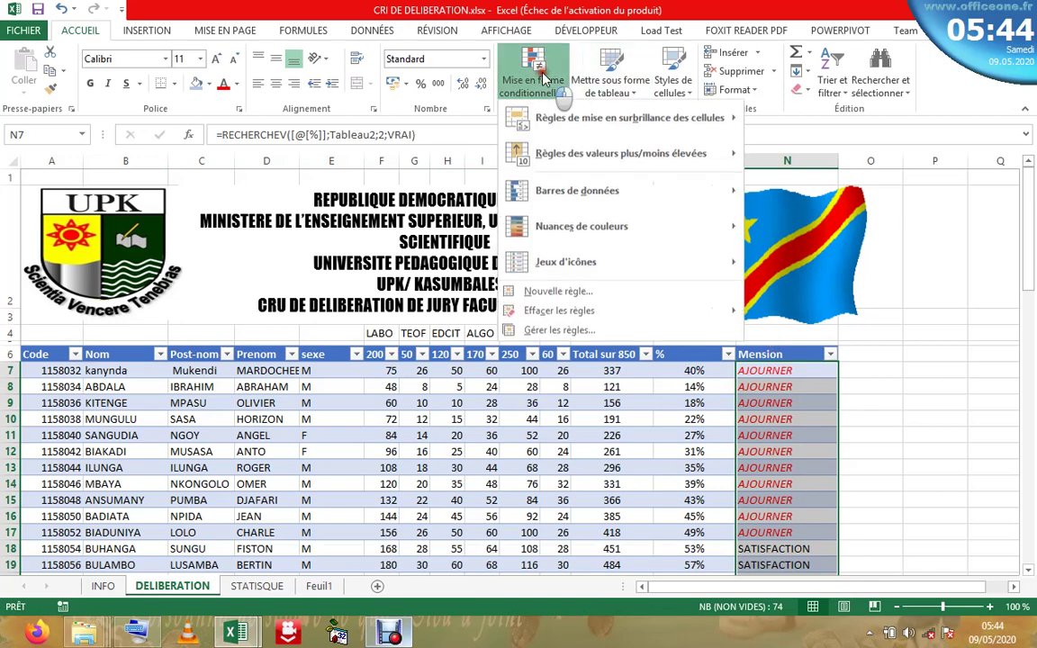
pyautogui.click(560, 292)
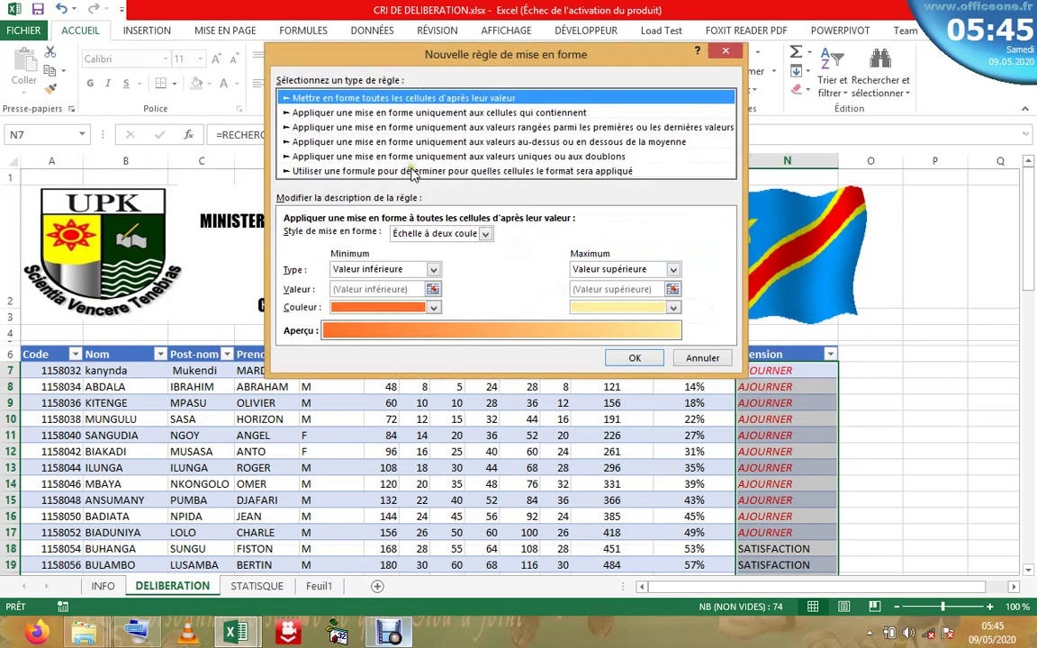
pyautogui.click(413, 171)
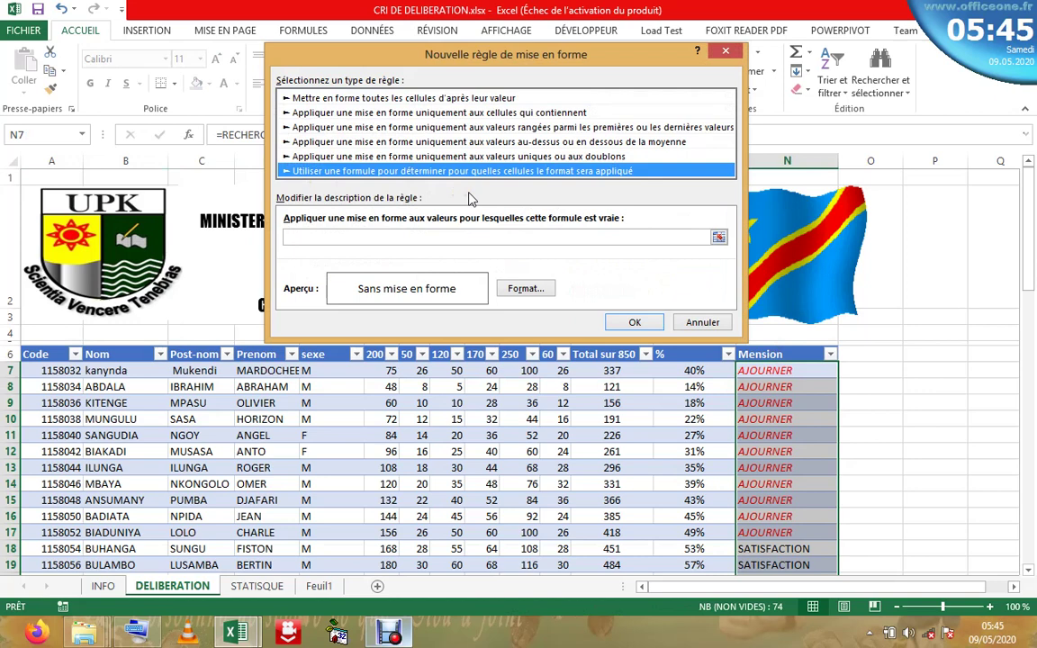
pyautogui.click(374, 236)
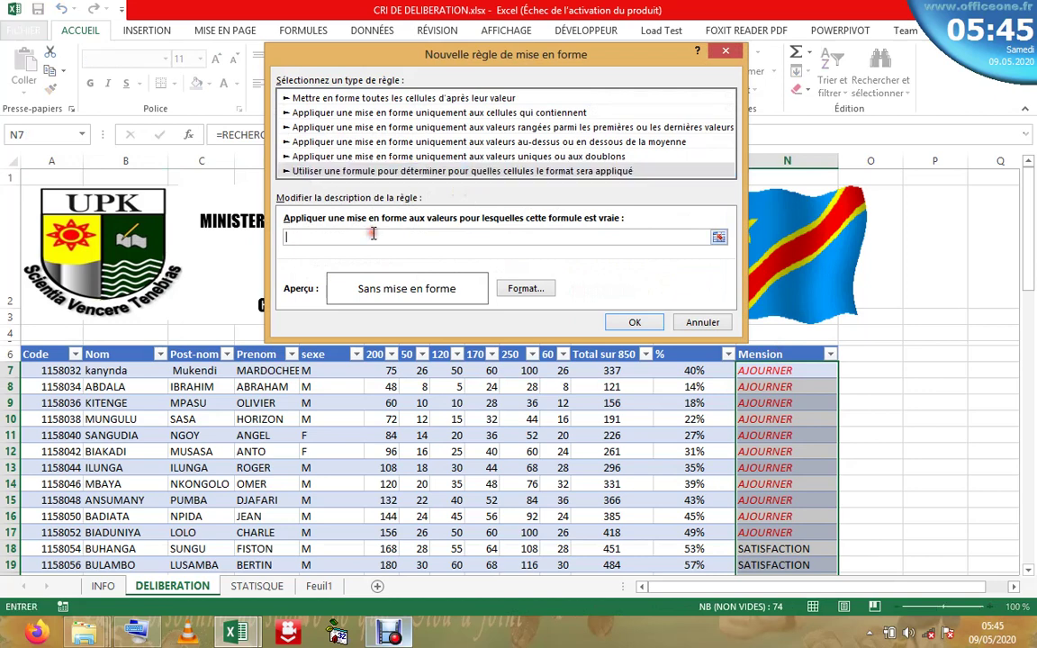
pyautogui.click(761, 371)
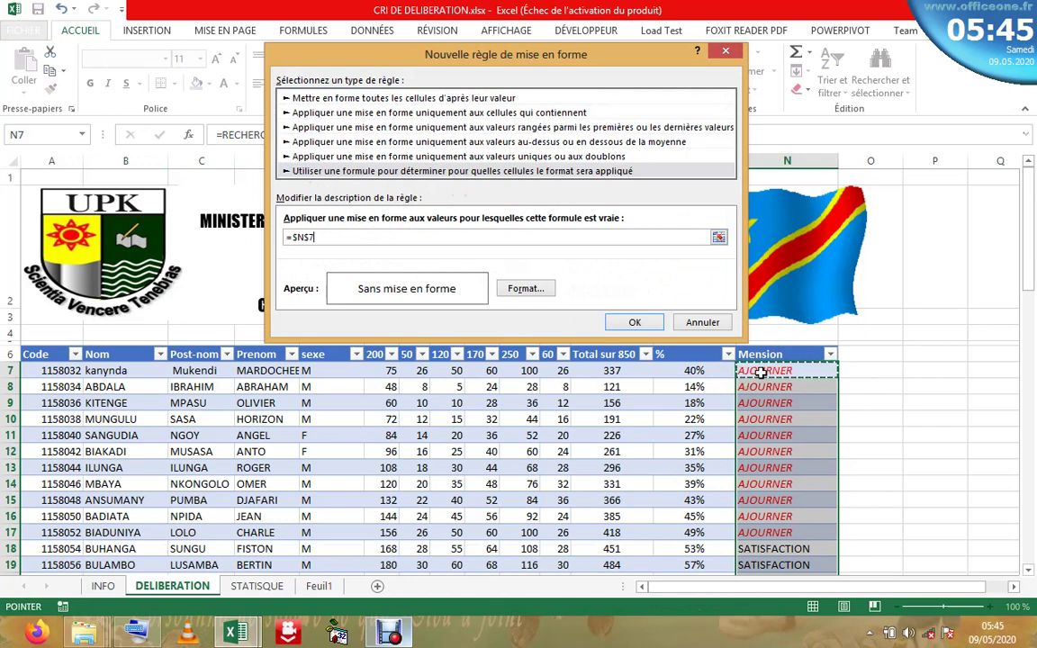
pyautogui.write(')')
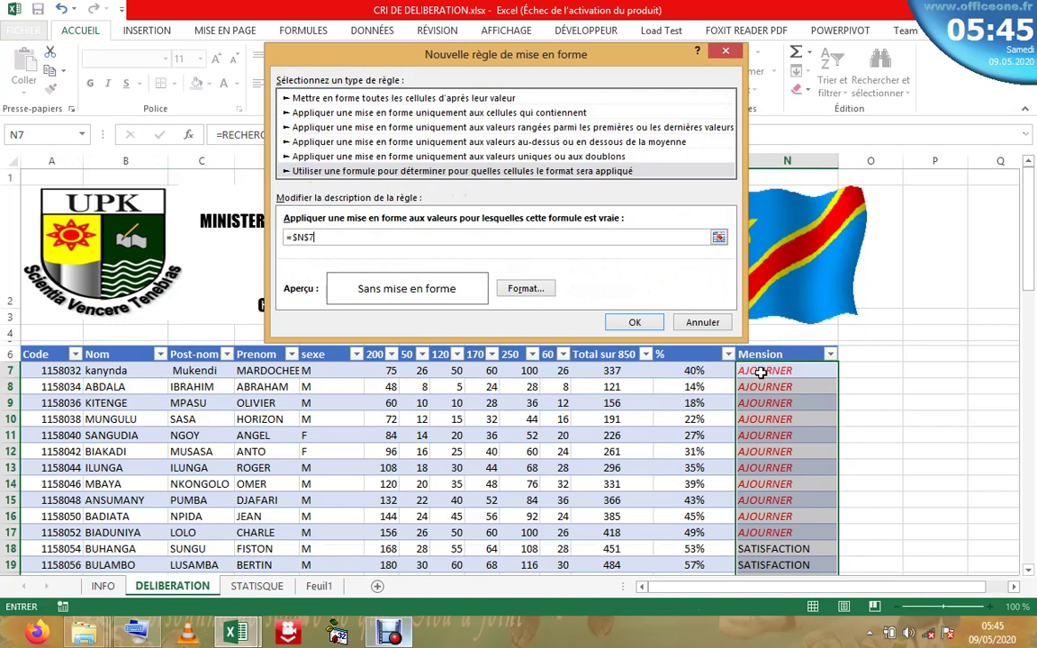
pyautogui.write('="satisfaction')
# - Give the satisfaction rule an orange italic font and apply it
pyautogui.click(518, 293)
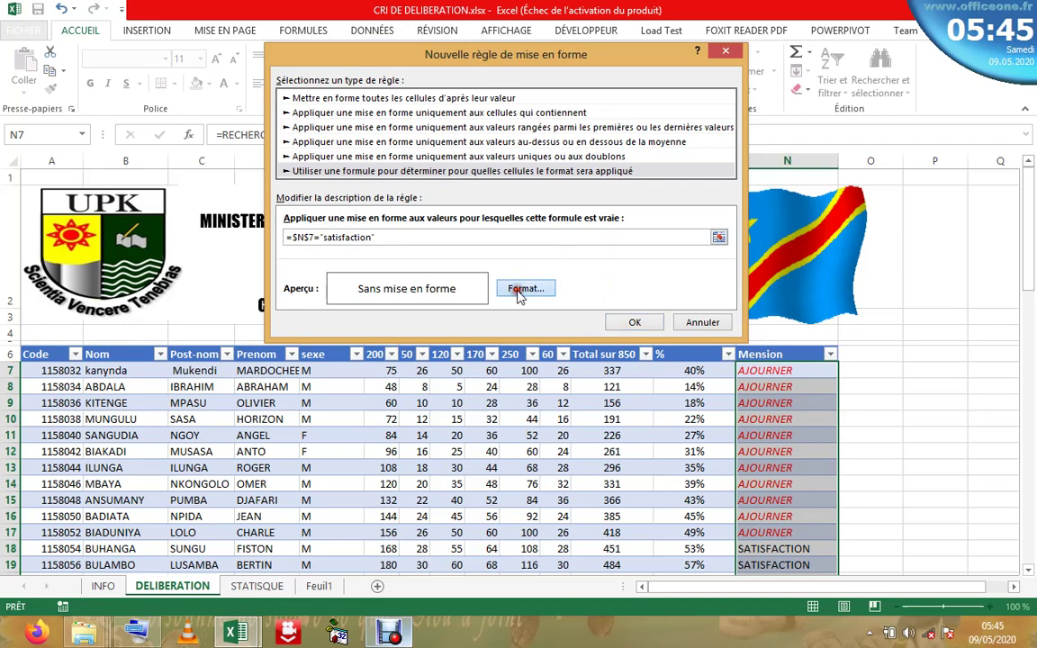
pyautogui.click(532, 99)
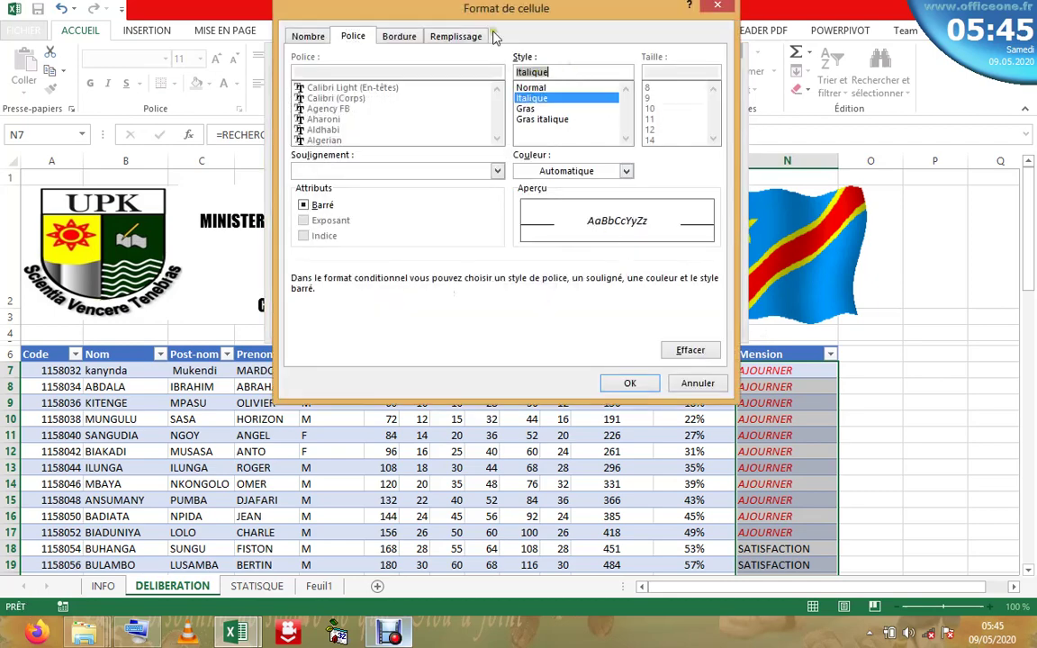
pyautogui.click(627, 172)
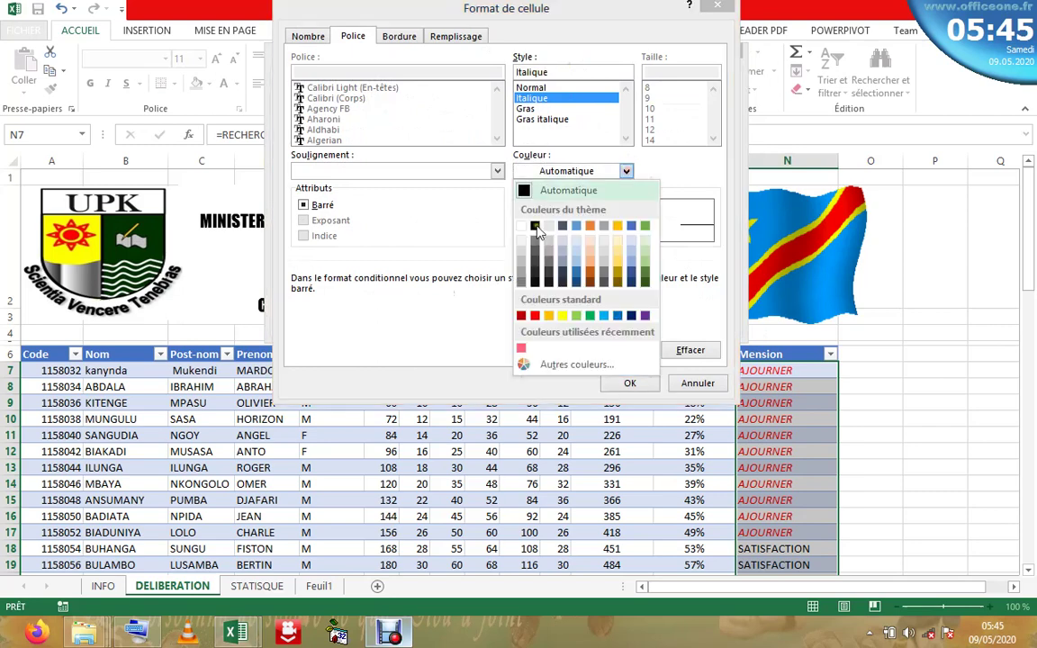
pyautogui.click(549, 316)
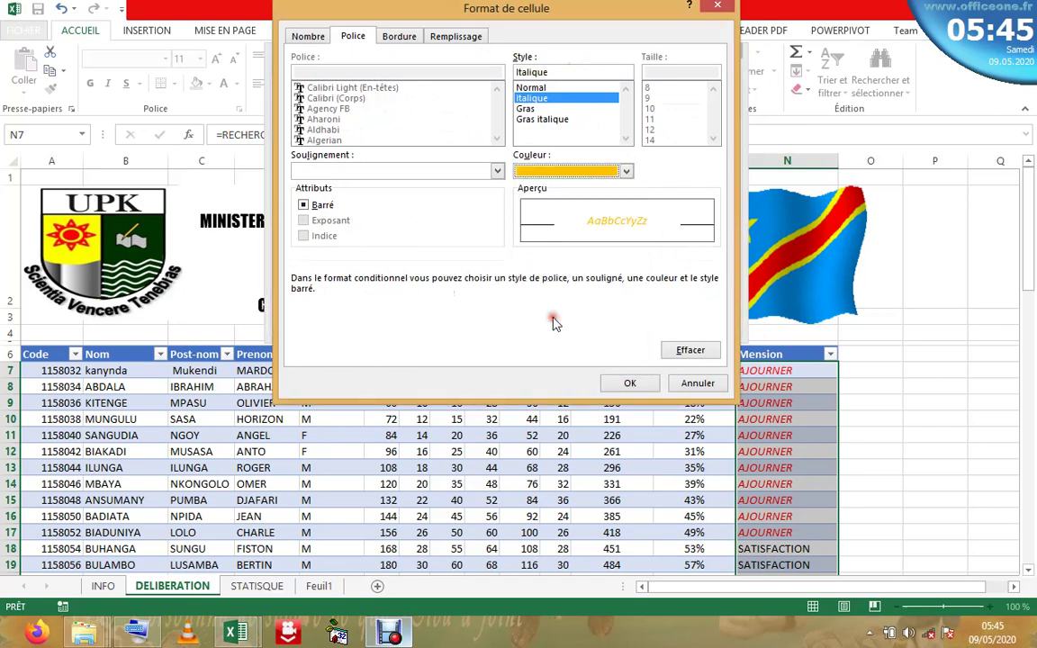
pyautogui.click(631, 384)
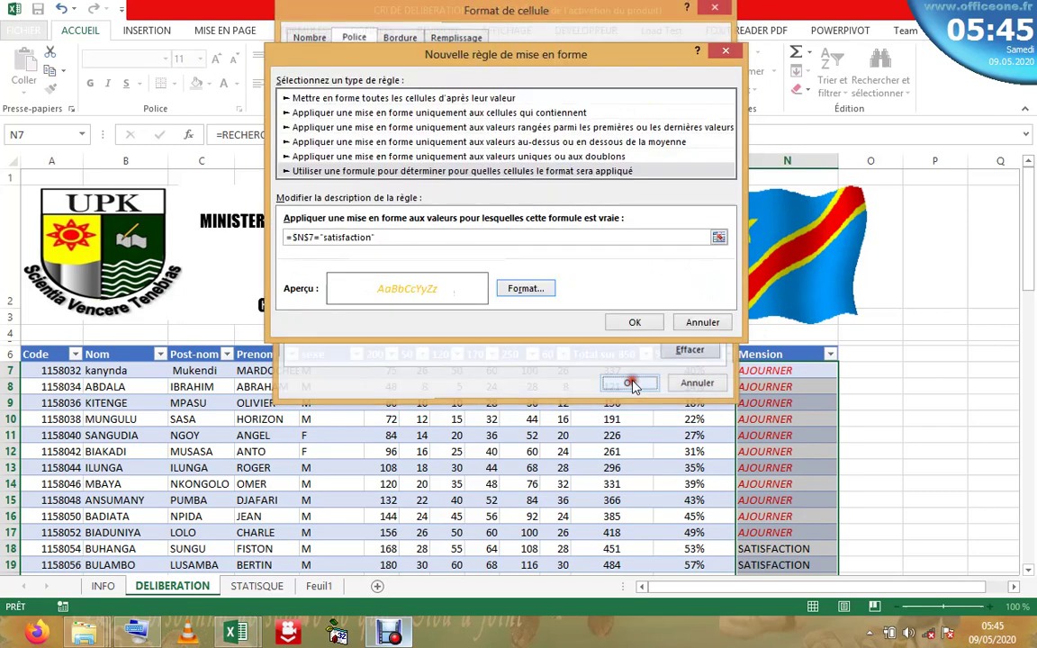
pyautogui.click(634, 324)
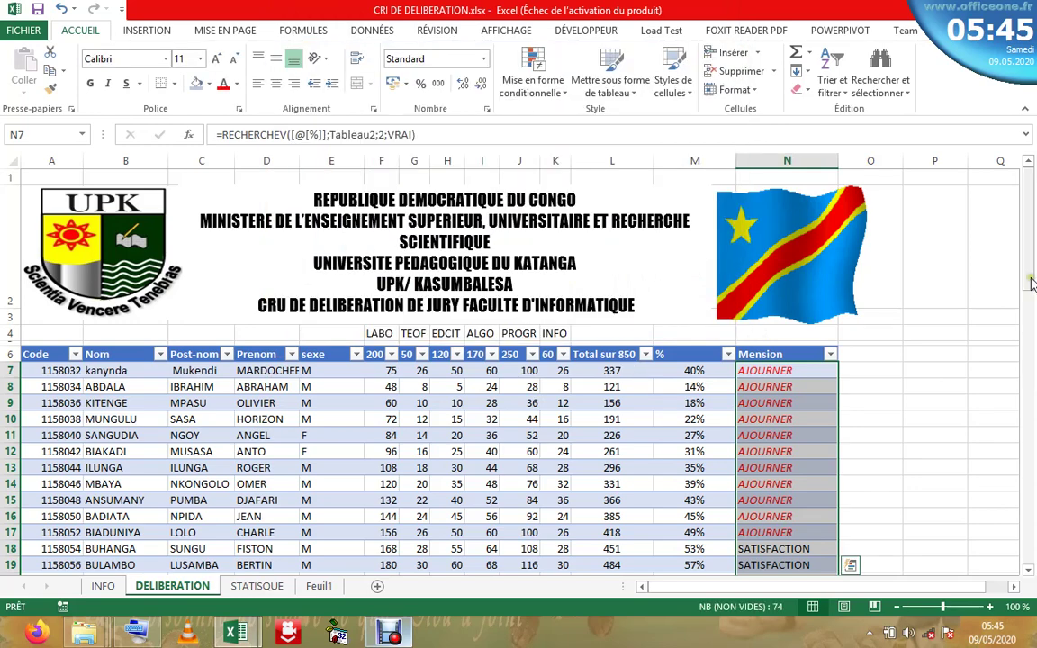
# - Edit the satisfaction rule's formula from =$N$7 to =$N7 so it applies row by row
pyautogui.scroll(-8, 1032, 396)
pyautogui.scroll(-10, 1033, 400)
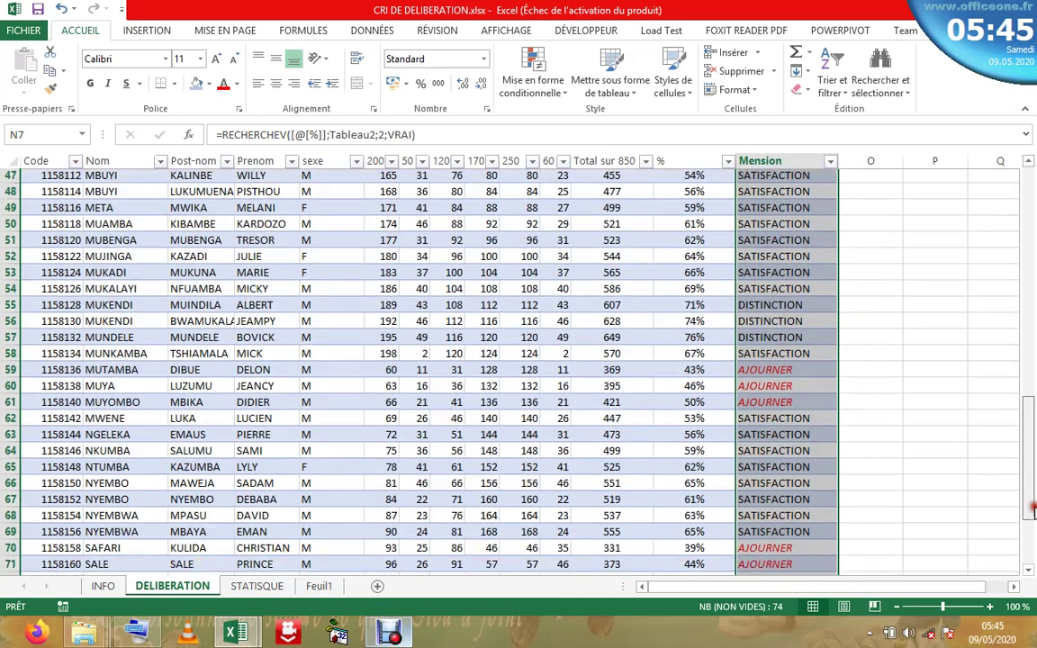
pyautogui.scroll(18, 1030, 402)
pyautogui.moveTo(1032, 293); pyautogui.dragTo(1032, 244)
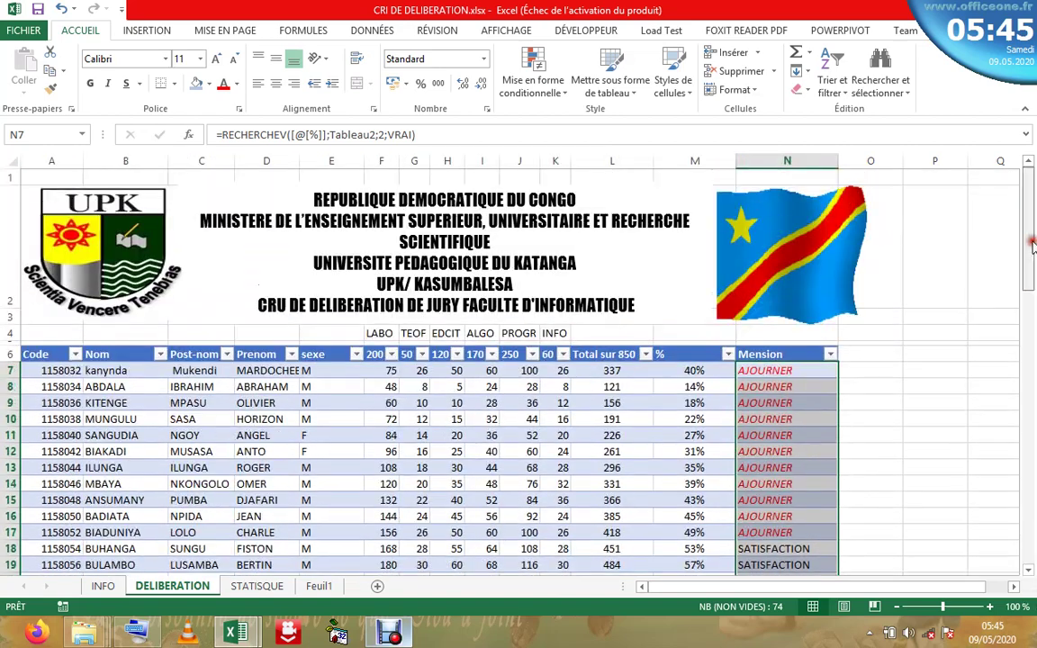
pyautogui.click(770, 371)
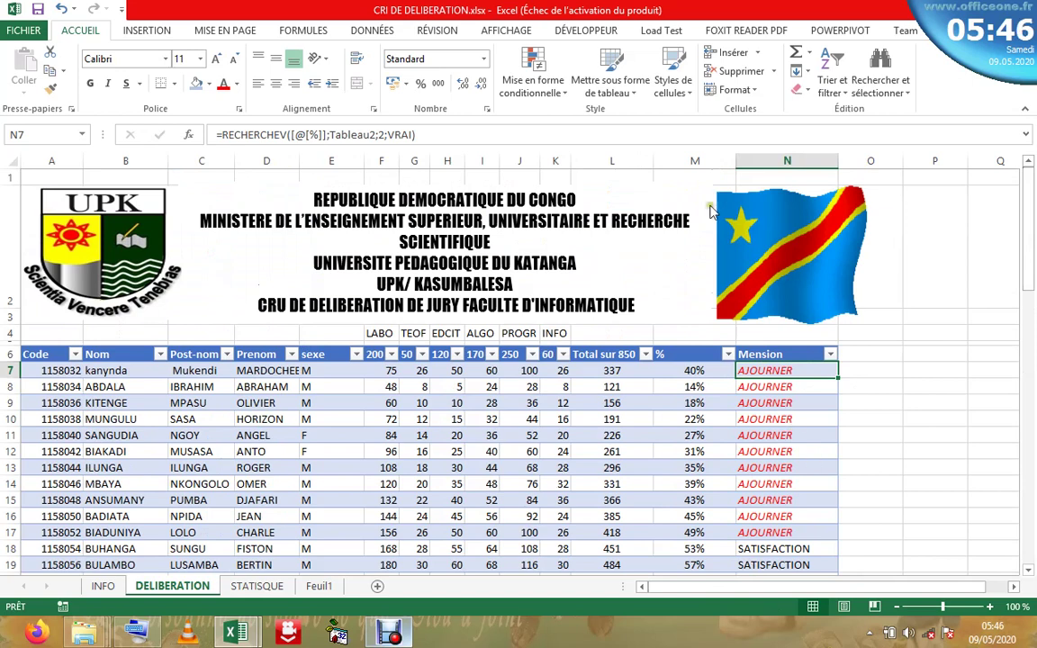
pyautogui.click(545, 87)
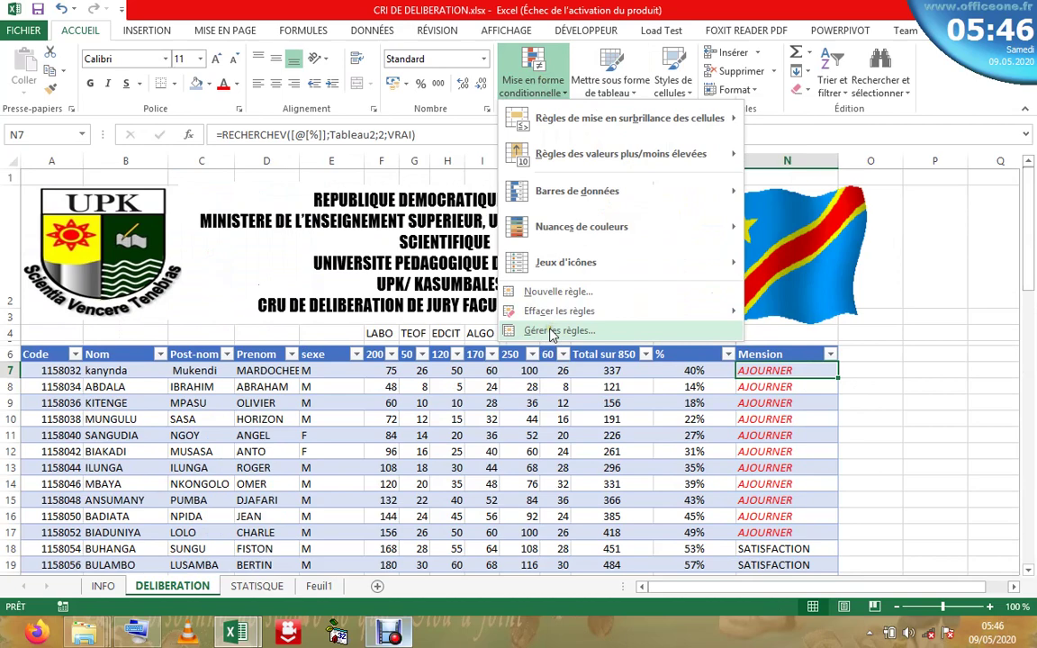
pyautogui.click(553, 331)
pyautogui.click(365, 172)
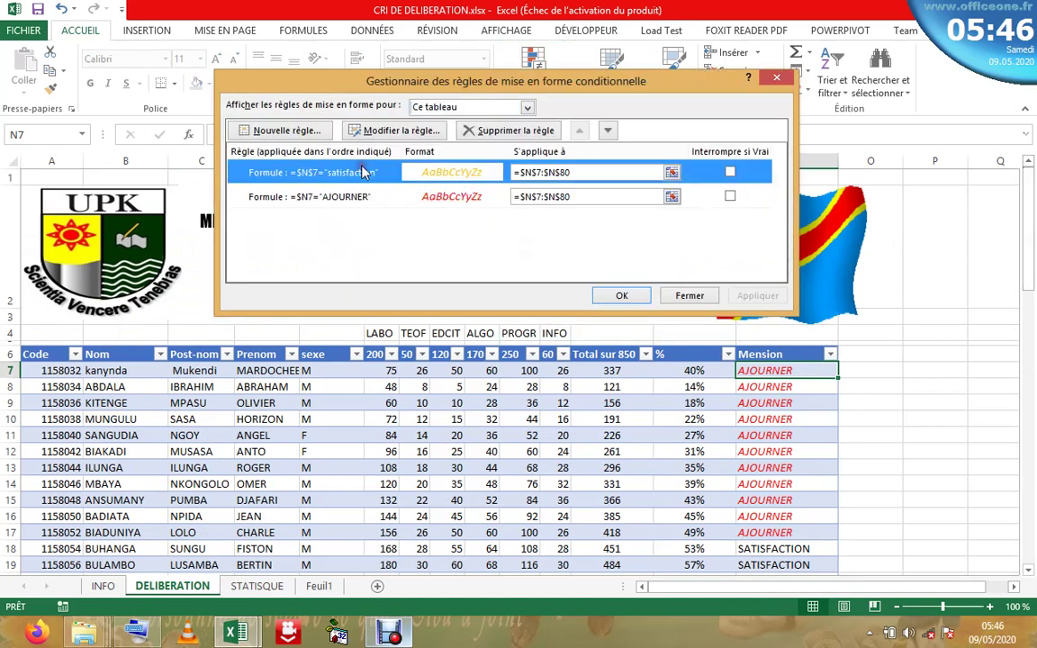
pyautogui.click(364, 131)
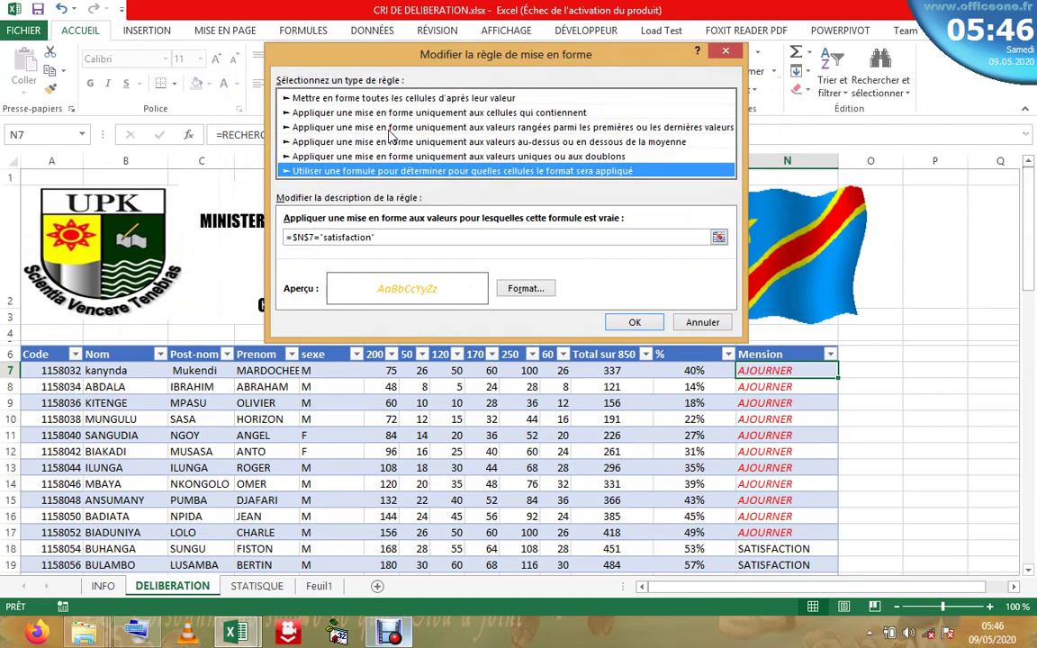
pyautogui.click(306, 238)
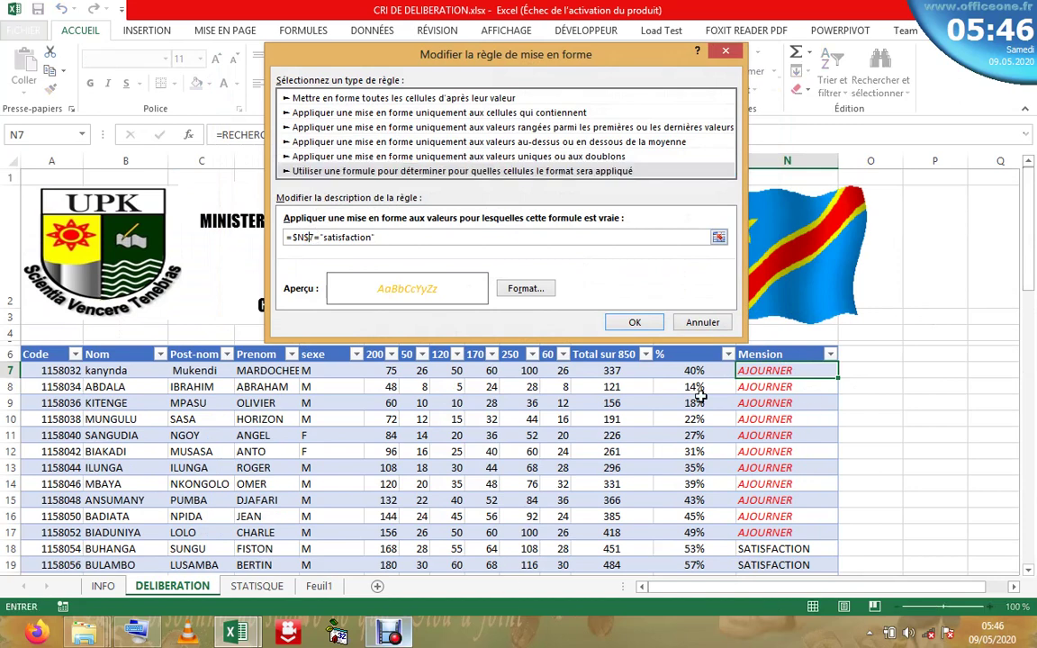
pyautogui.press('BackSpace')
pyautogui.press('Return')
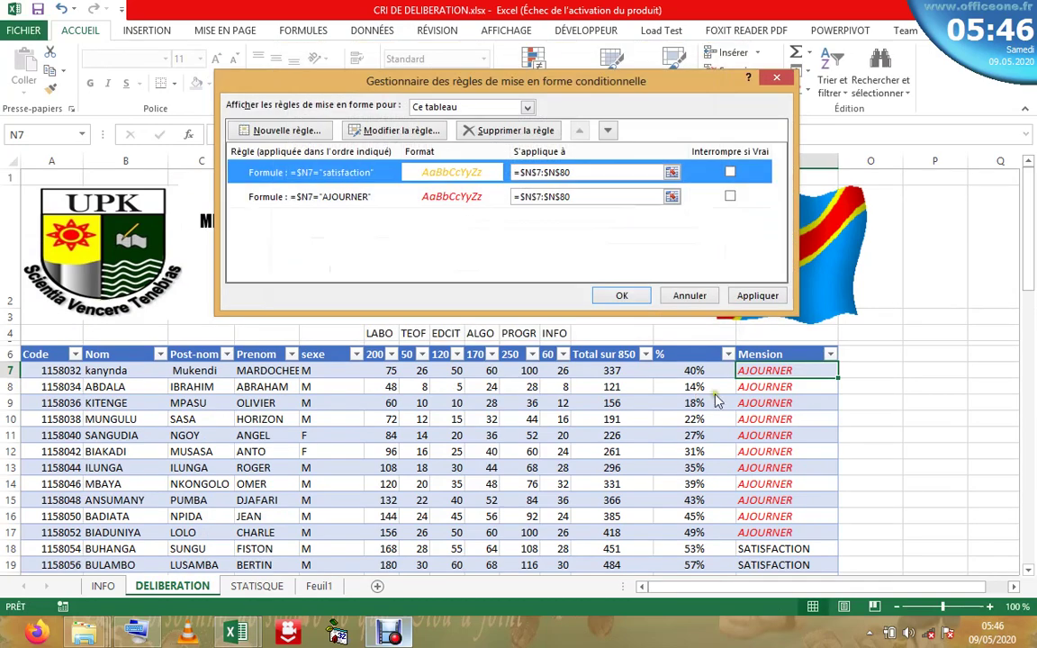
pyautogui.click(626, 296)
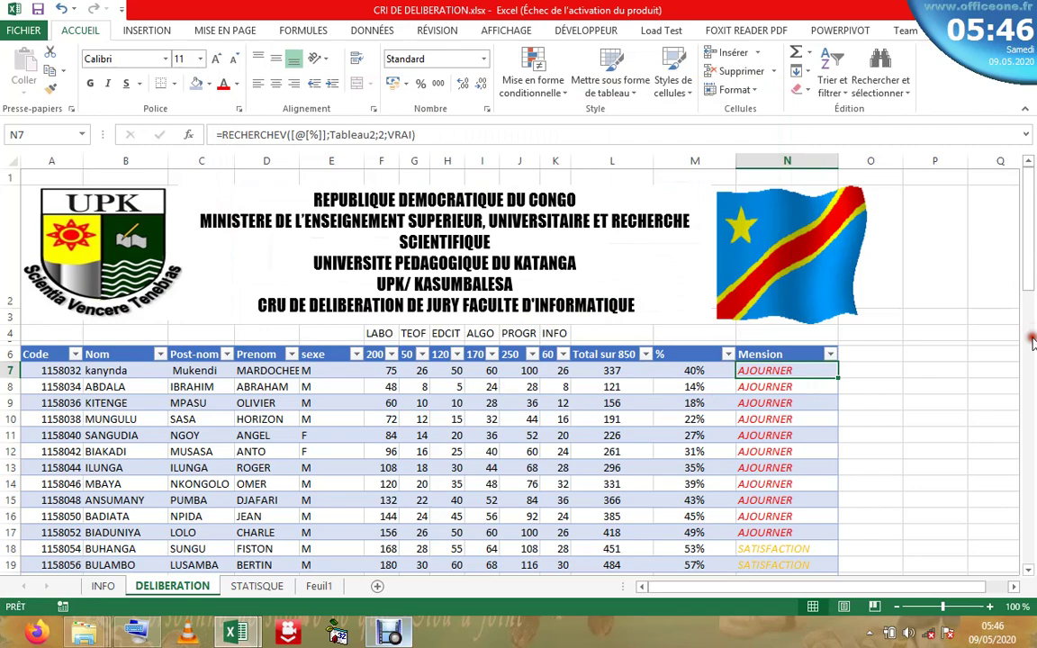
pyautogui.scroll(-5, 1032, 340)
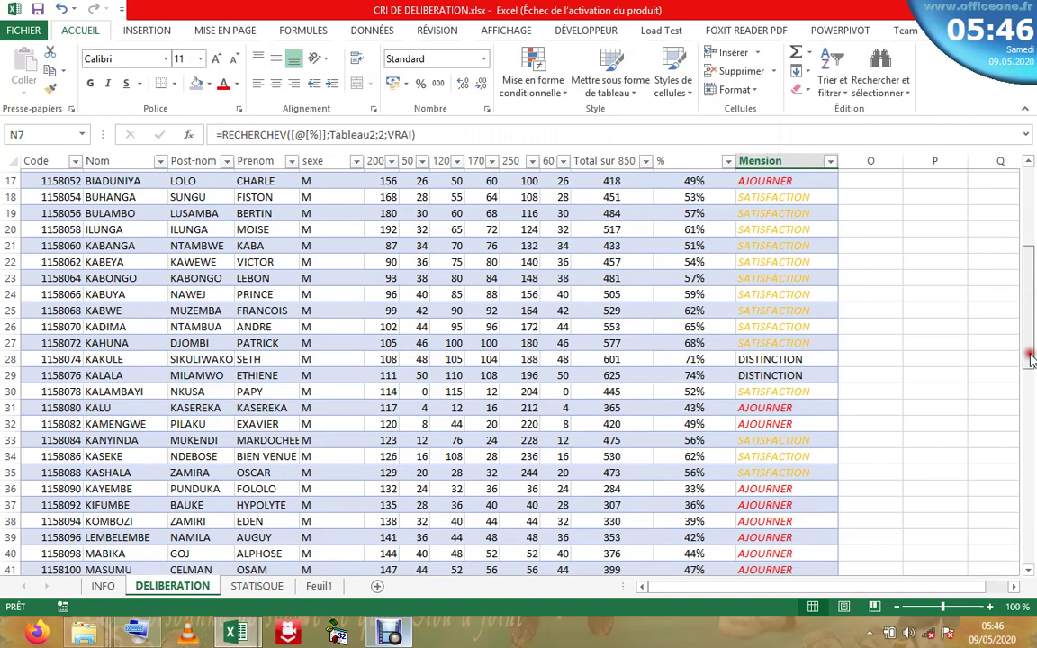
pyautogui.moveTo(1031, 359); pyautogui.dragTo(1031, 236)
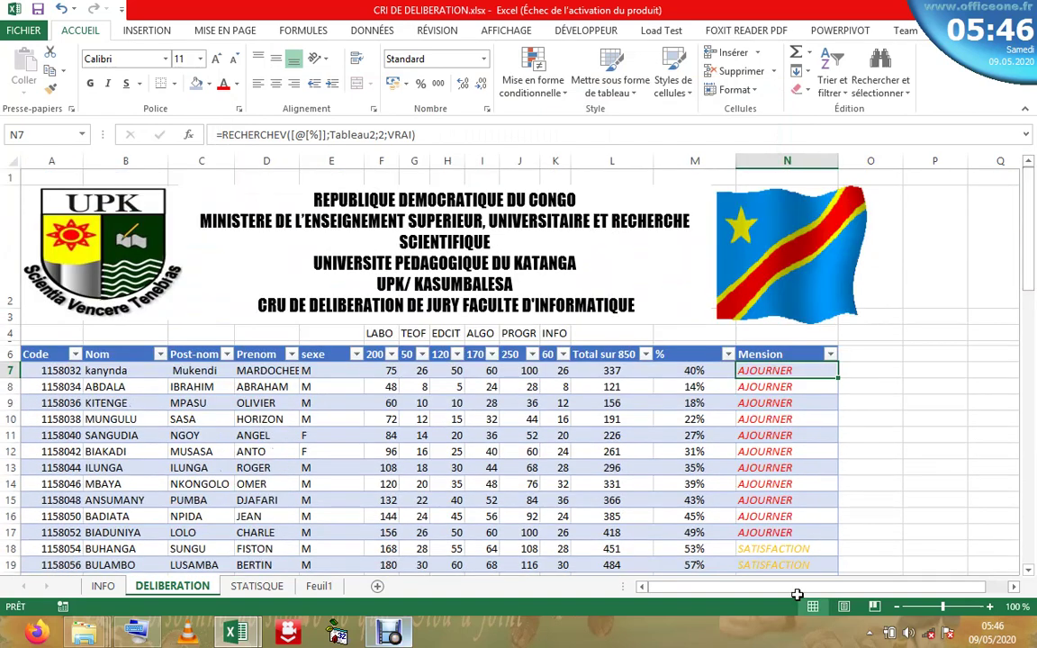
pyautogui.click(535, 85)
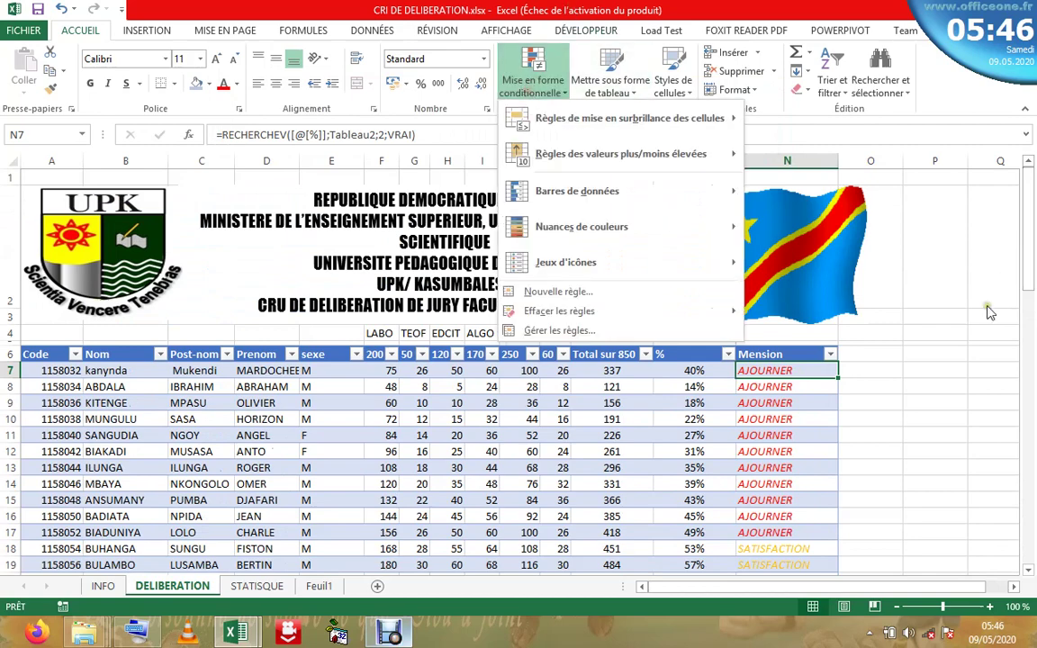
pyautogui.click(1032, 255)
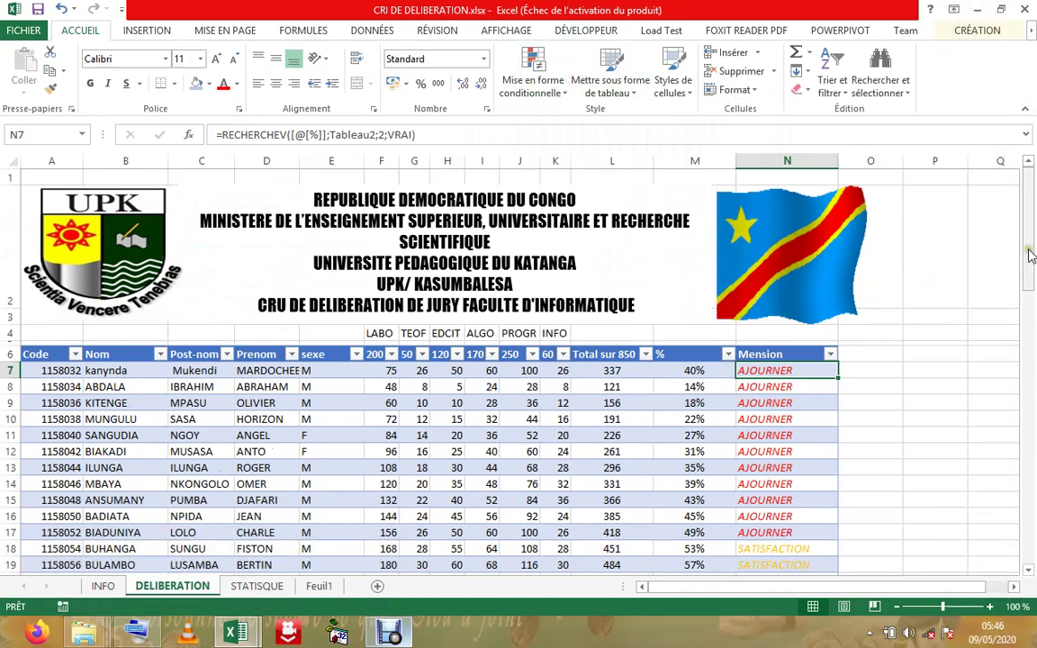
pyautogui.moveTo(1032, 255); pyautogui.dragTo(1031, 414)
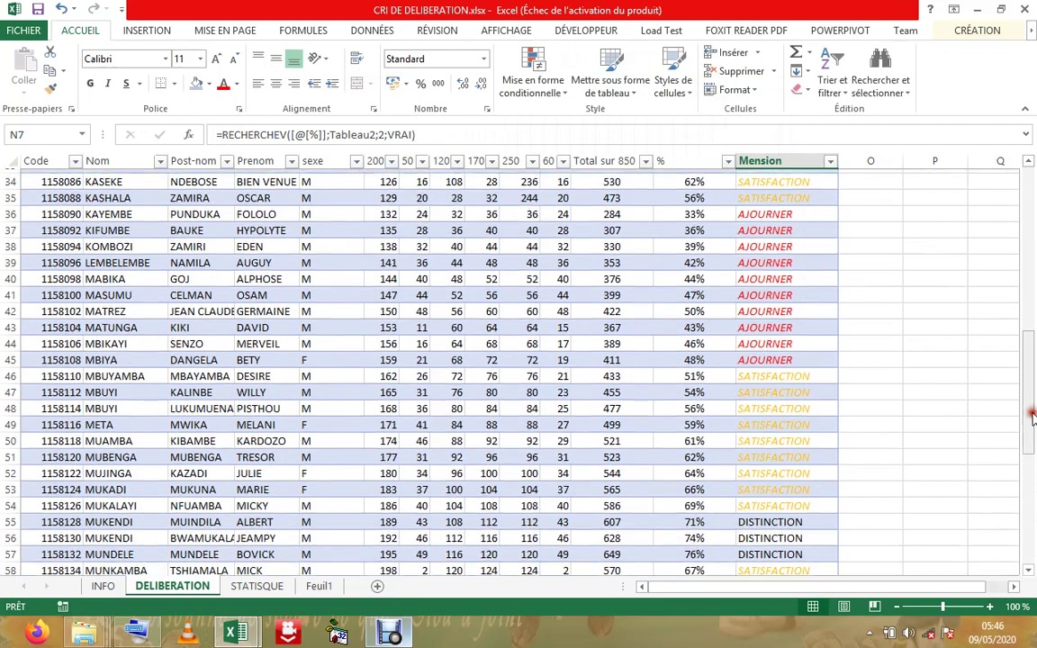
pyautogui.click(720, 371)
pyautogui.click(756, 371)
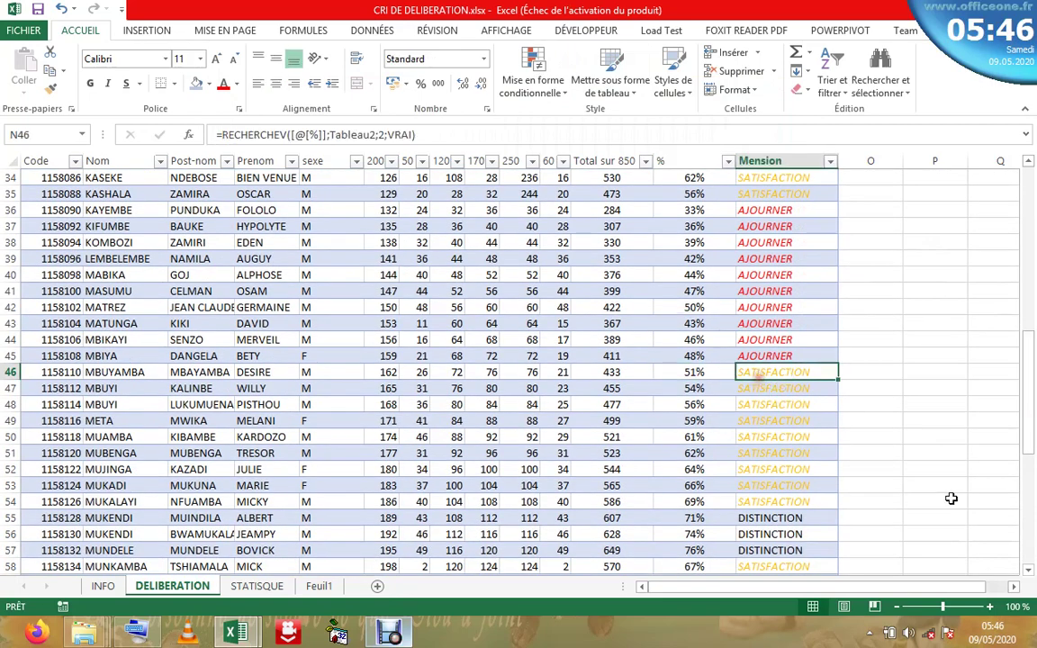
pyautogui.click(990, 607)
pyautogui.click(990, 608)
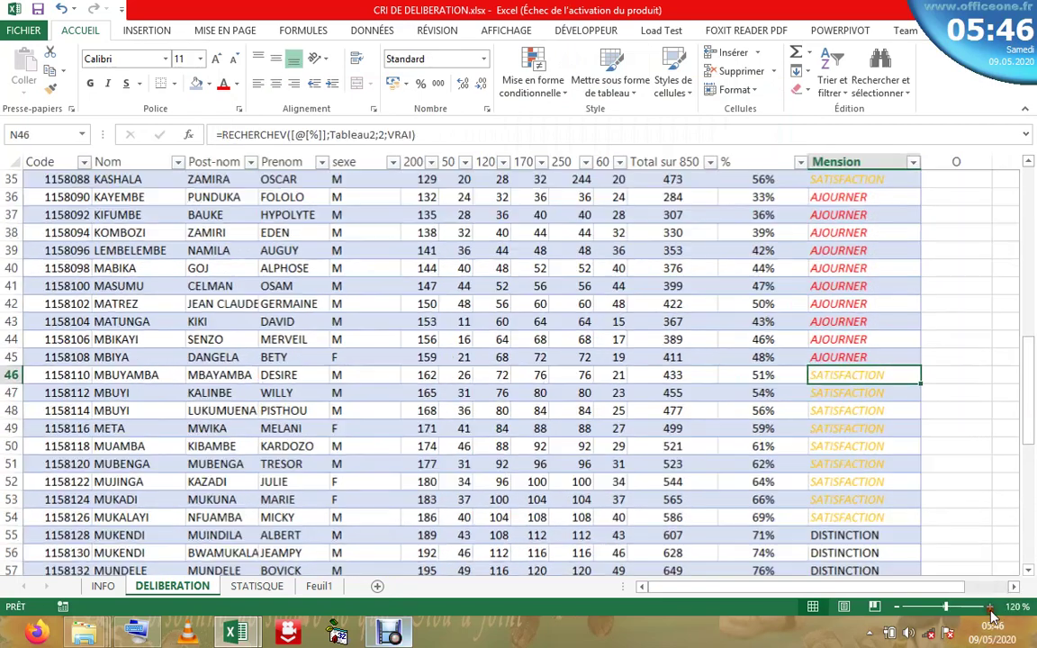
pyautogui.click(990, 608)
pyautogui.click(990, 607)
pyautogui.click(990, 608)
pyautogui.click(990, 608)
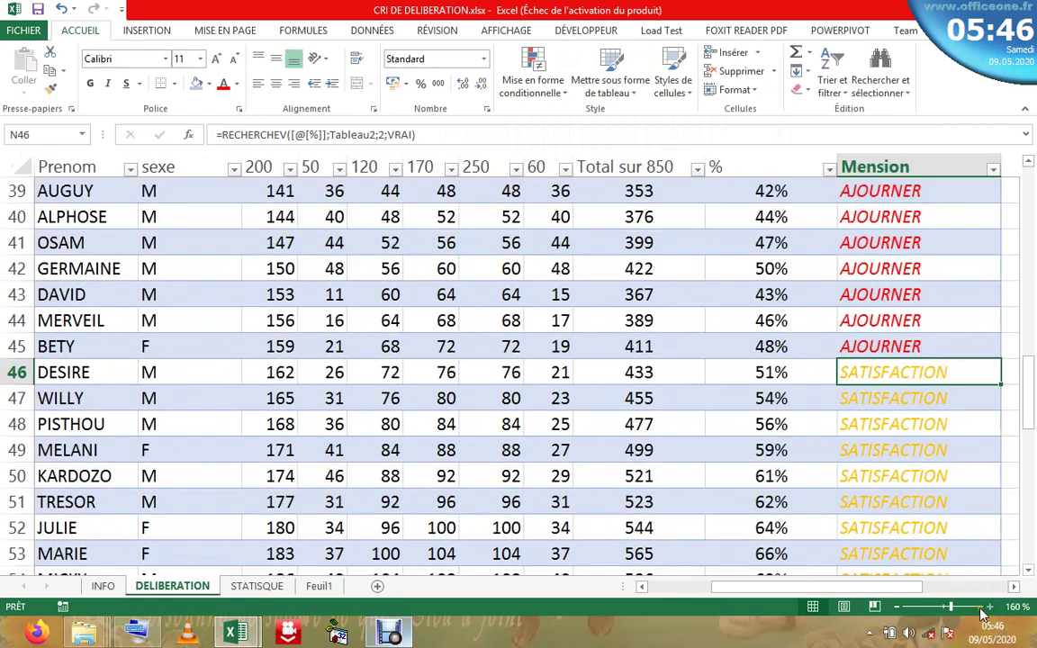
pyautogui.moveTo(895, 587); pyautogui.dragTo(816, 594)
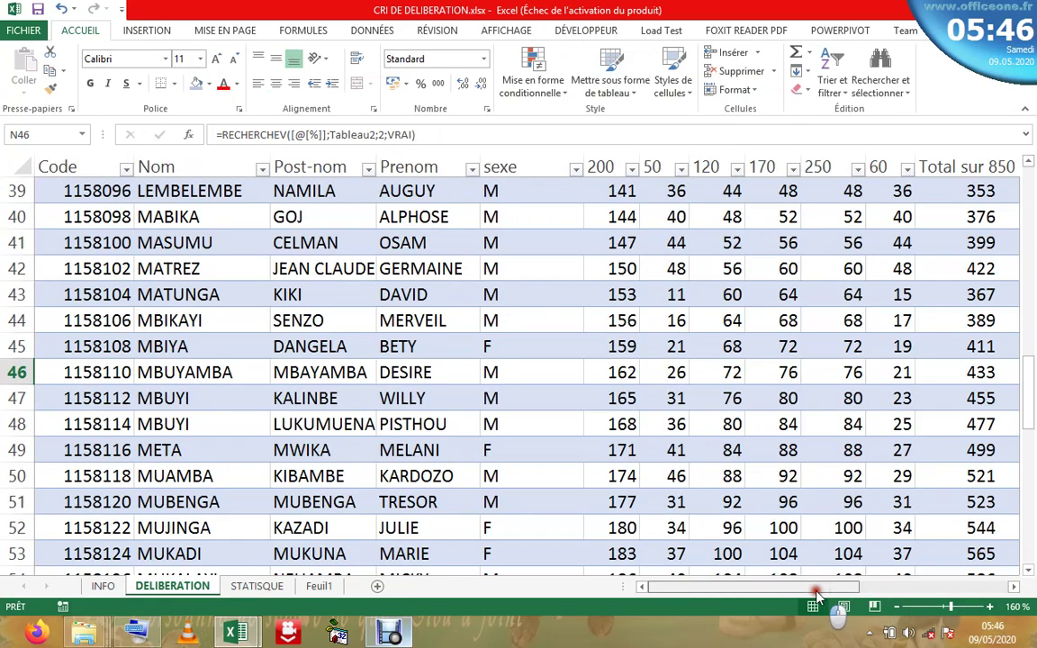
pyautogui.hscroll(6, 810, 504)
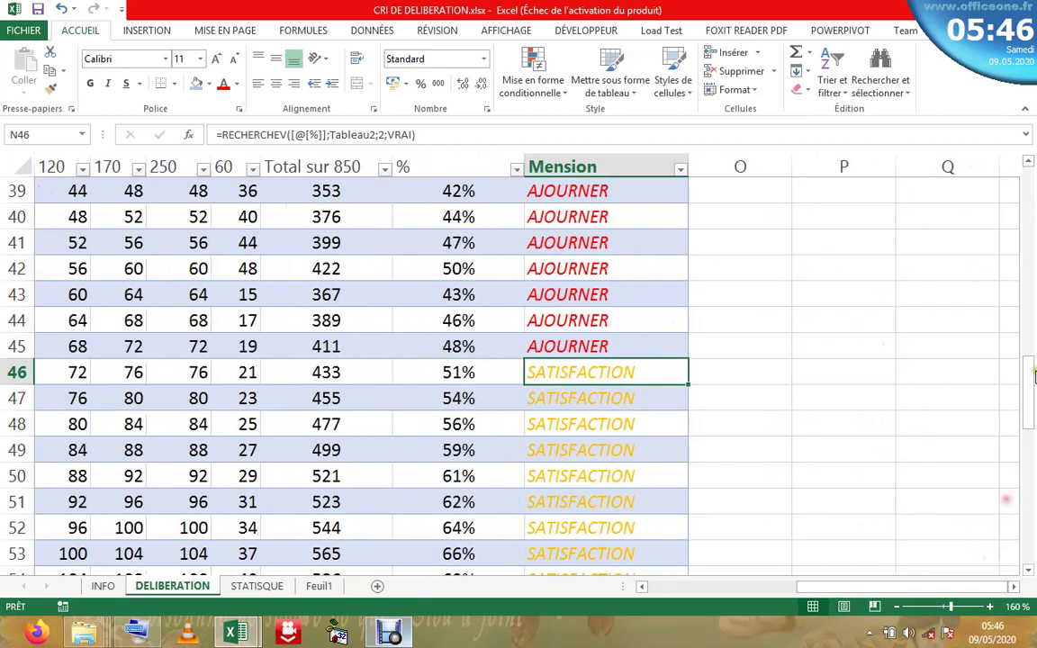
pyautogui.moveTo(1032, 382); pyautogui.dragTo(1024, 180)
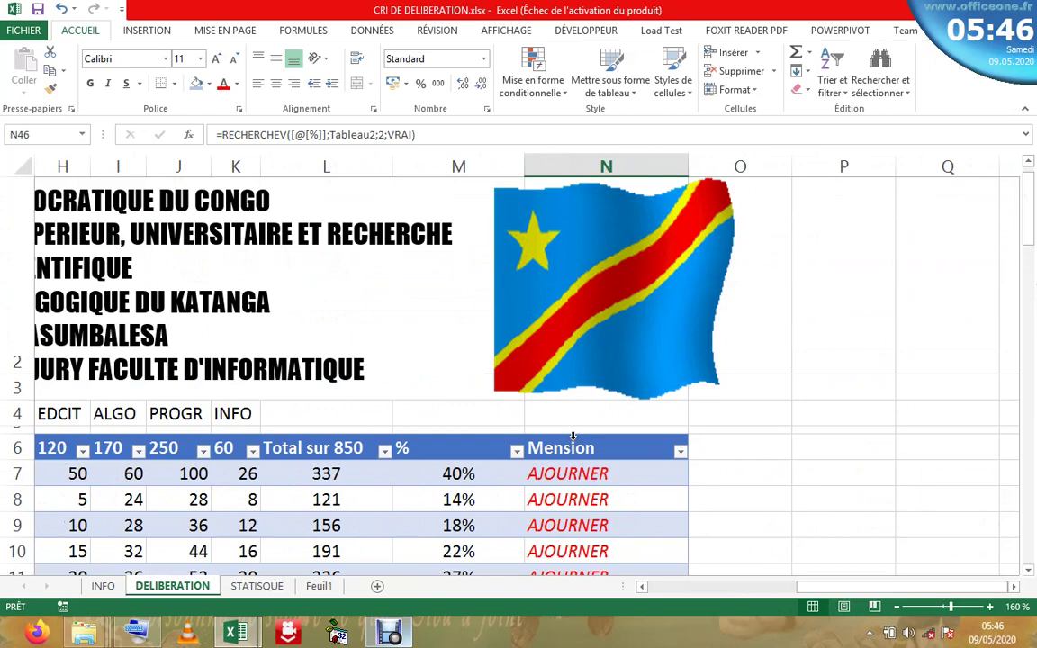
pyautogui.click(573, 437)
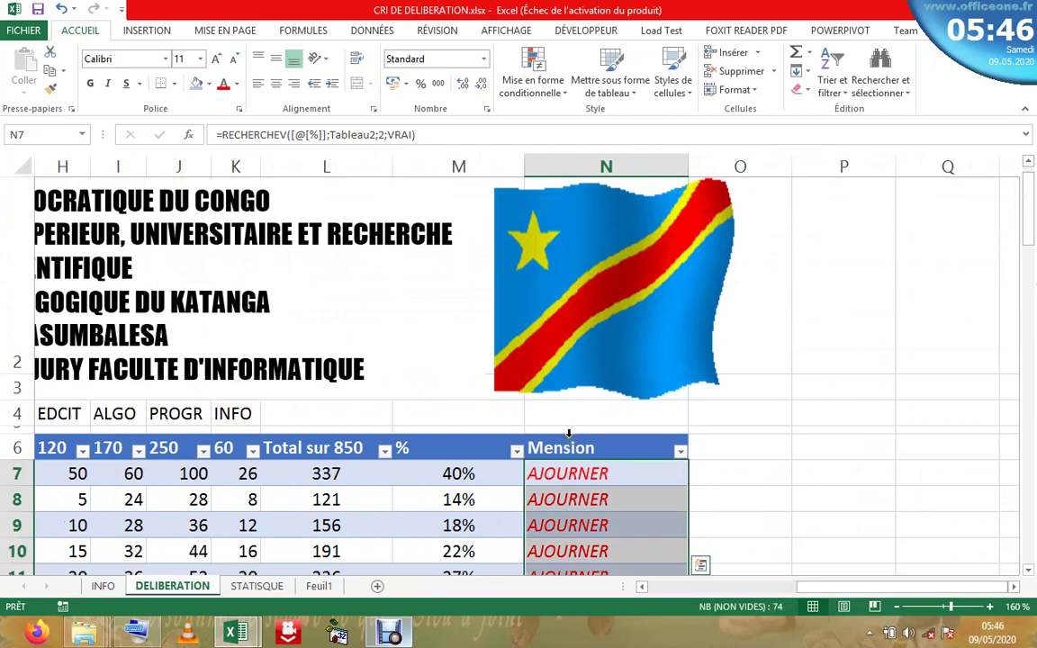
pyautogui.click(569, 434)
pyautogui.click(569, 435)
pyautogui.click(569, 436)
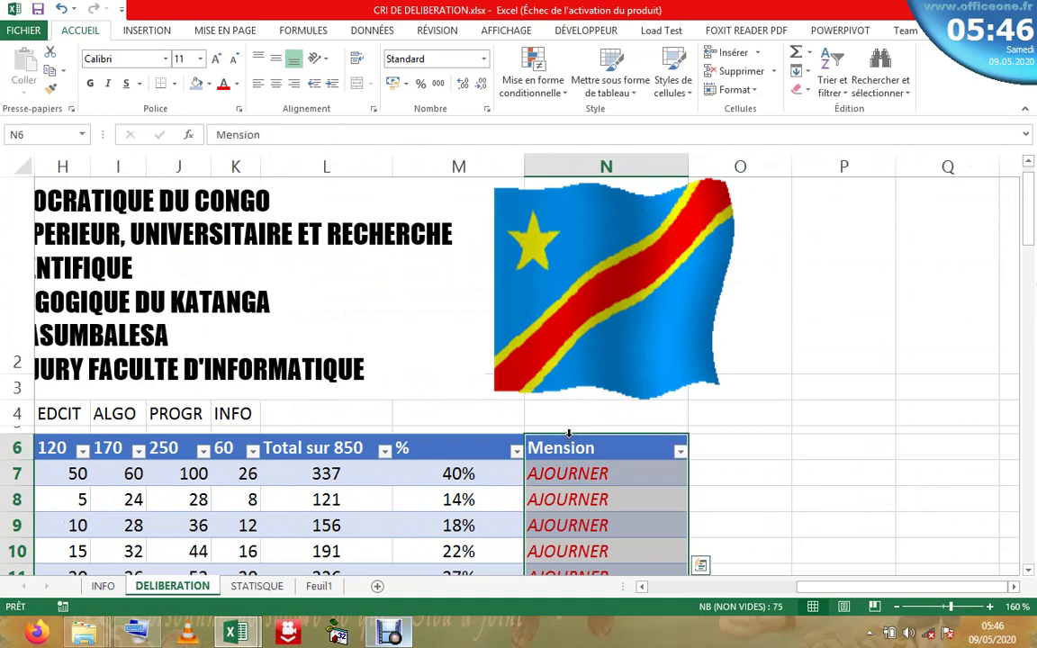
# - Start a new formula rule =$N$7="distiction" on the Mension data cells
pyautogui.click(568, 438)
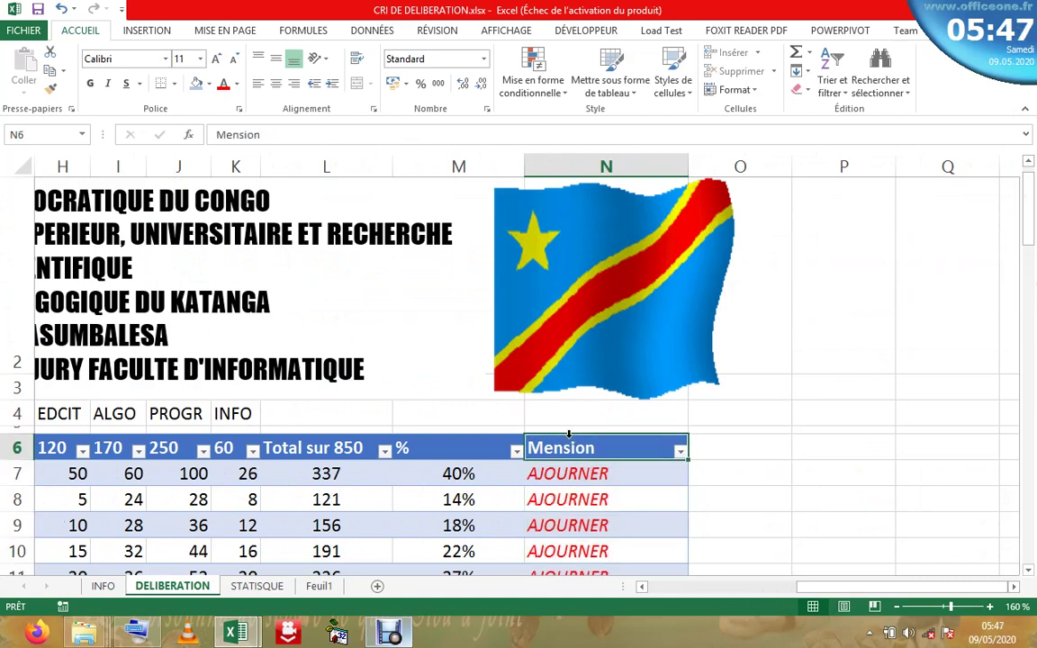
pyautogui.click(569, 434)
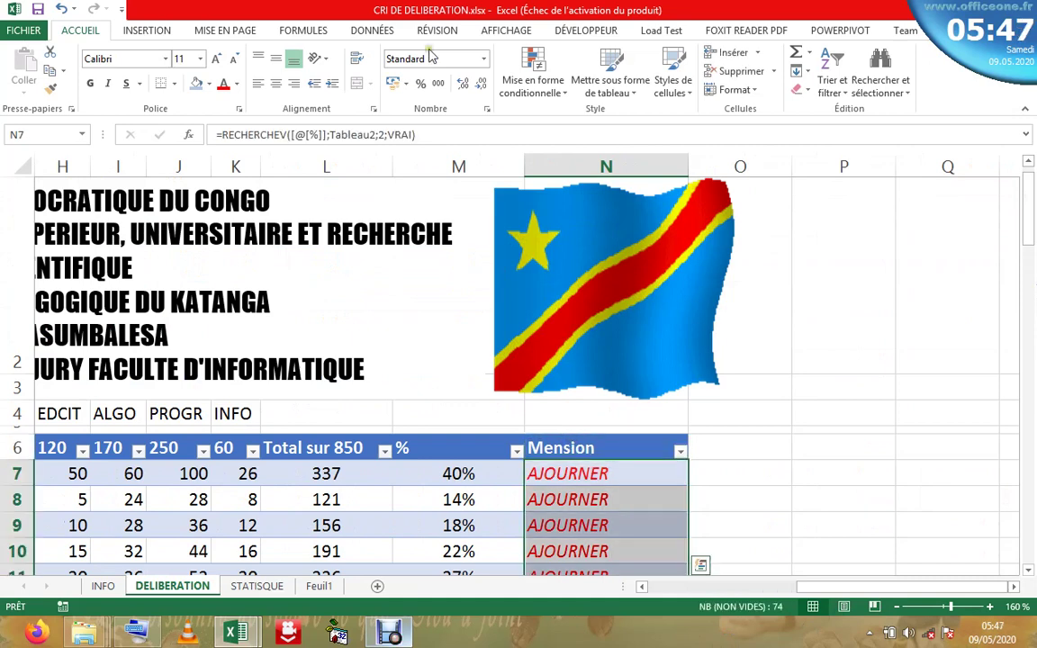
pyautogui.click(518, 79)
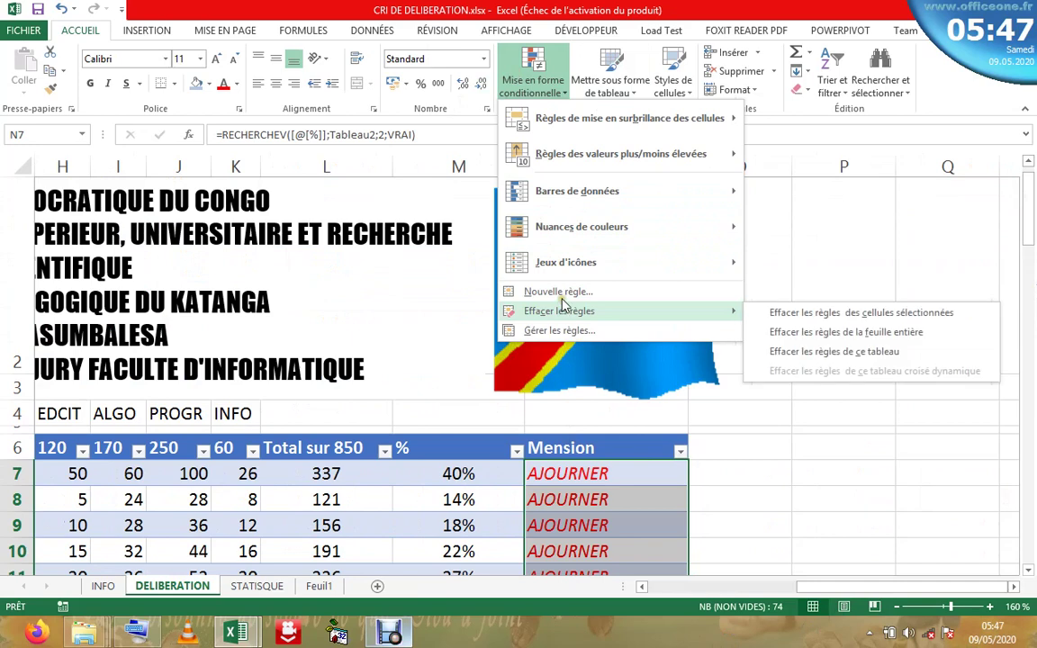
pyautogui.click(558, 292)
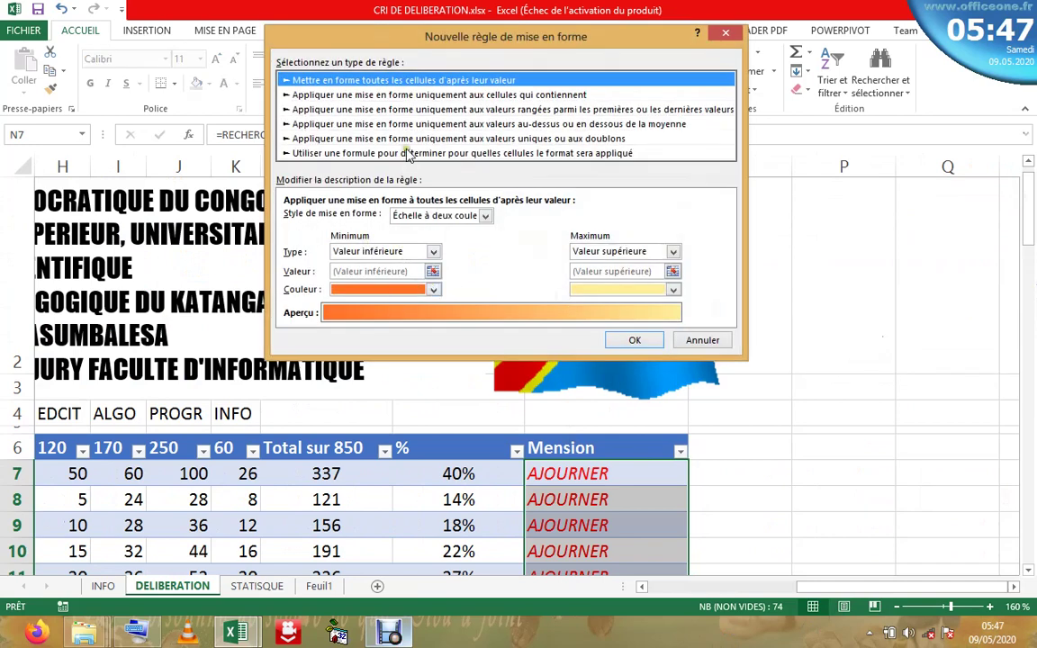
pyautogui.click(363, 151)
pyautogui.click(346, 217)
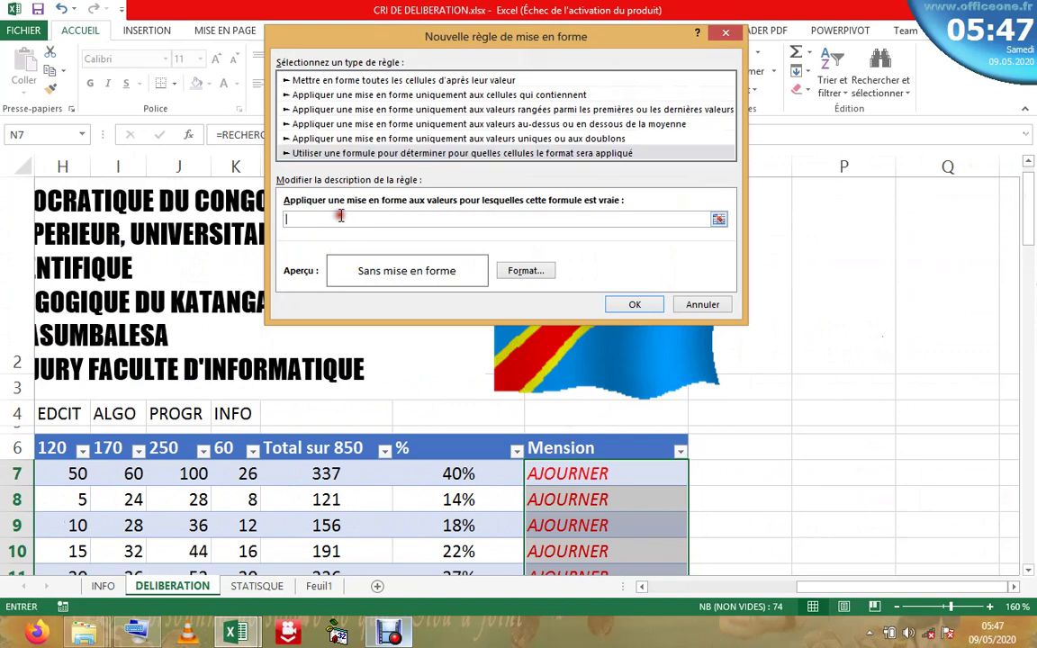
pyautogui.click(591, 479)
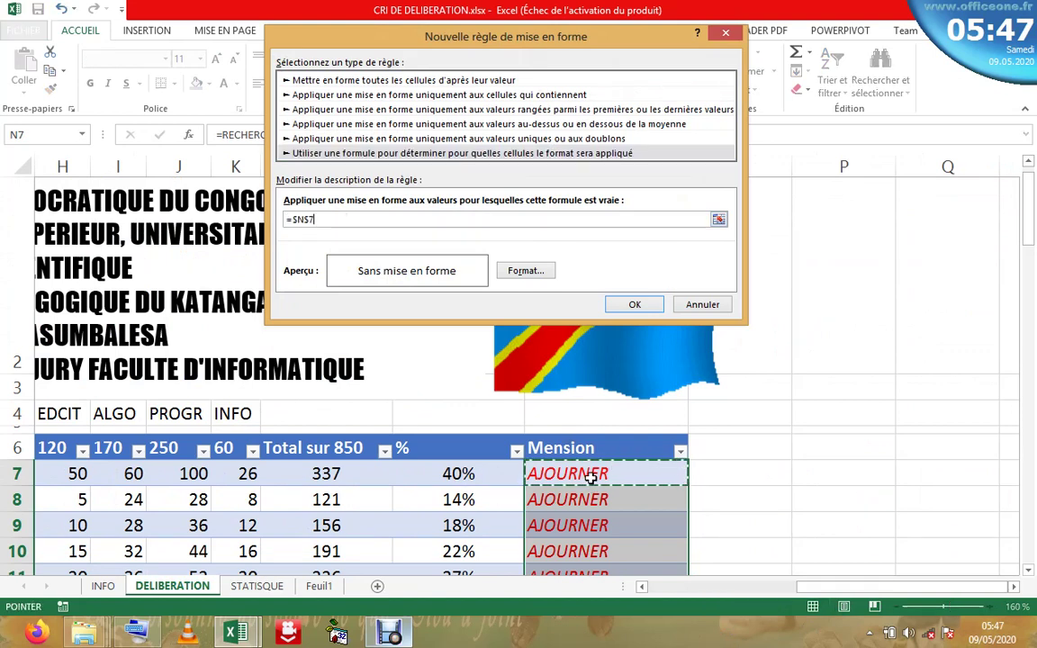
pyautogui.write('="distiction')
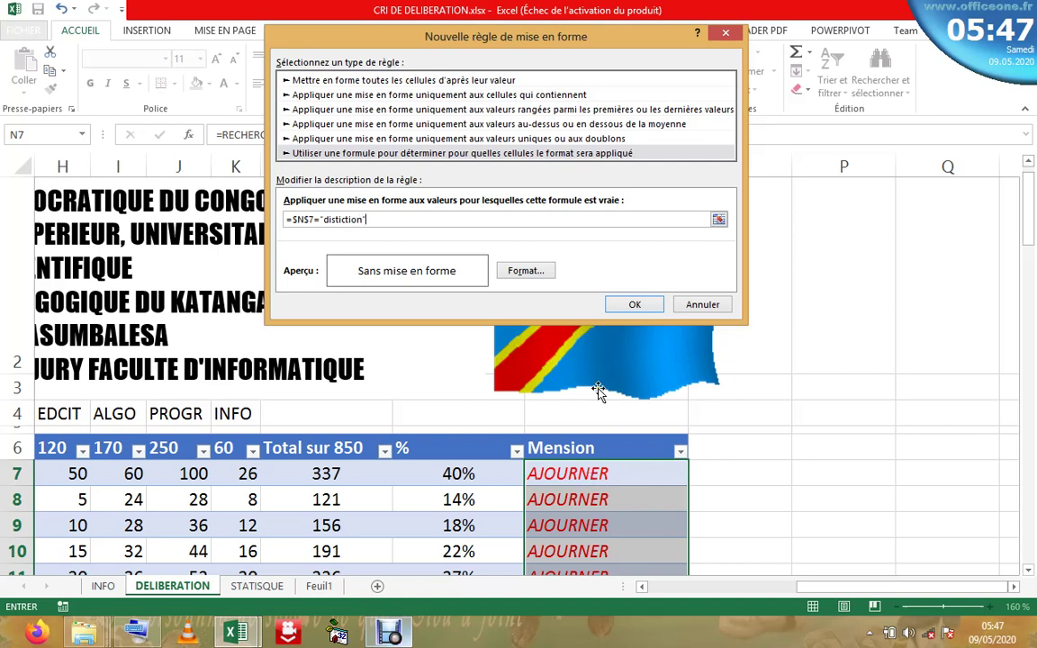
# - Format the rule dark green bold italic, change the reference to $N7, and save it
pyautogui.click(526, 274)
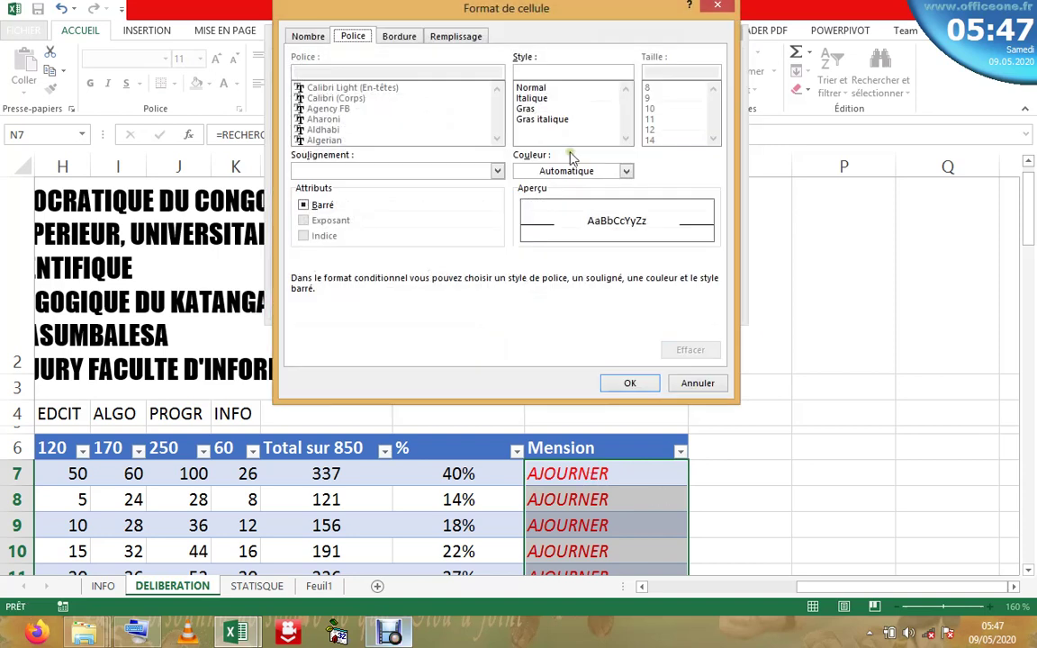
pyautogui.click(531, 120)
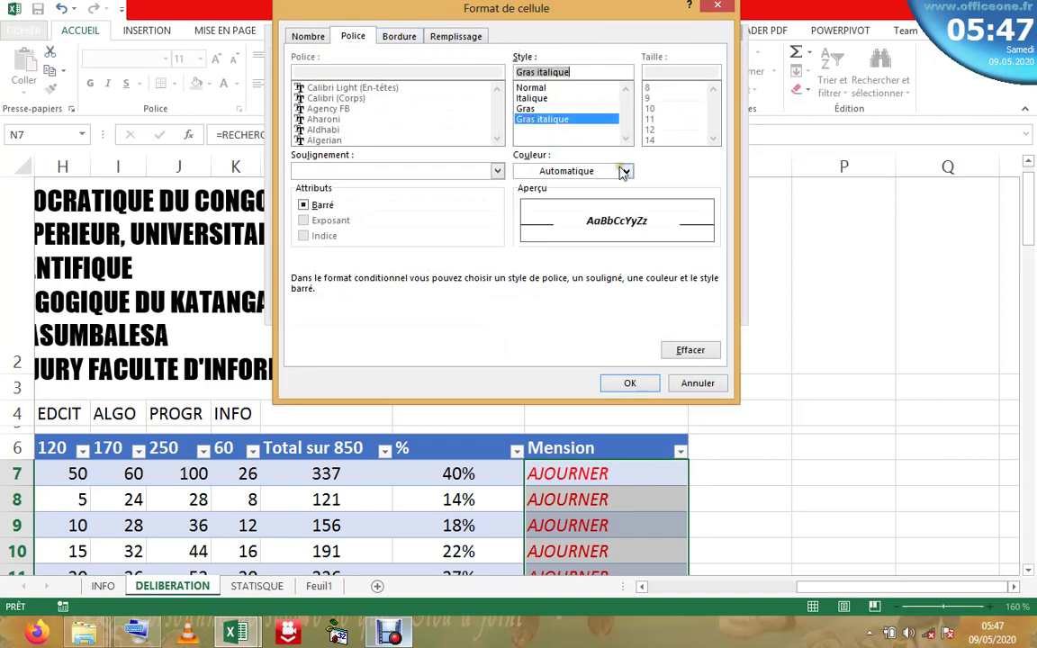
pyautogui.click(626, 171)
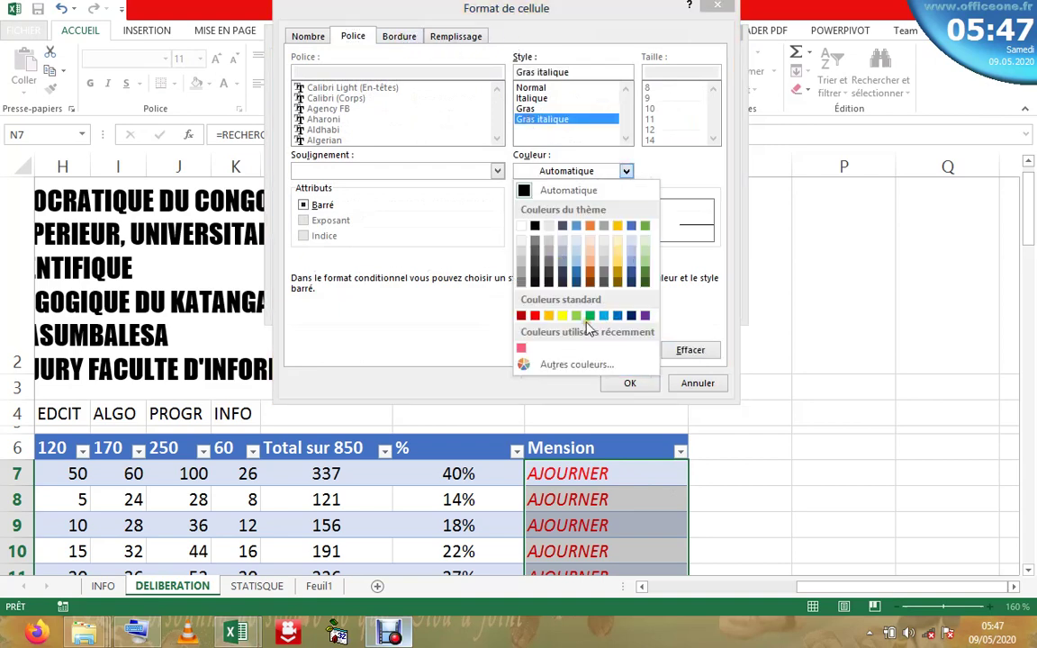
pyautogui.click(646, 278)
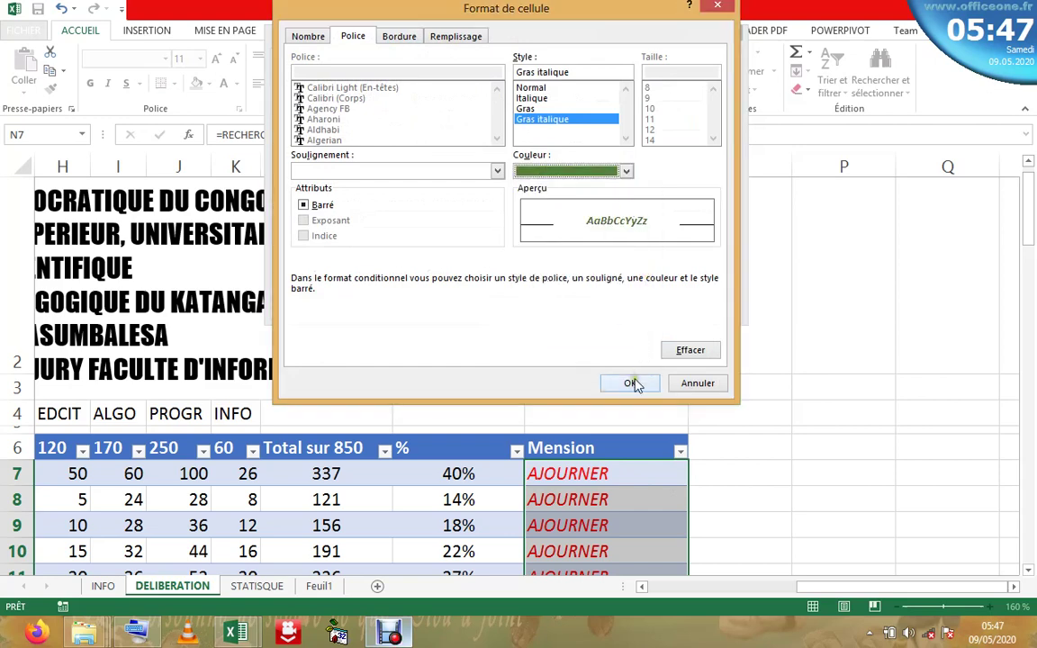
pyautogui.click(630, 383)
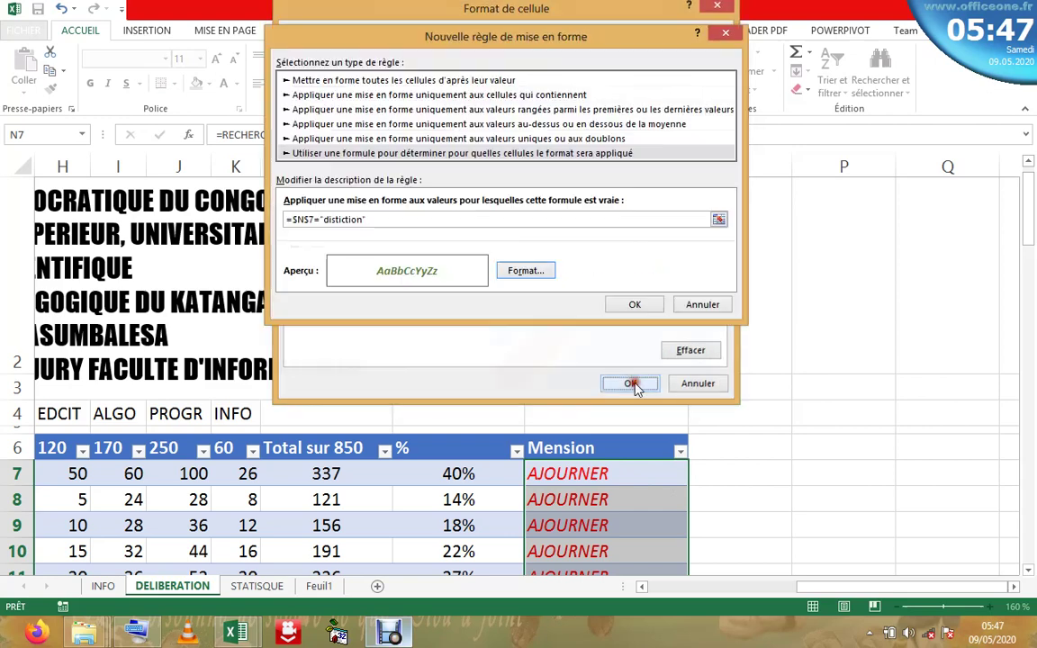
pyautogui.click(309, 219)
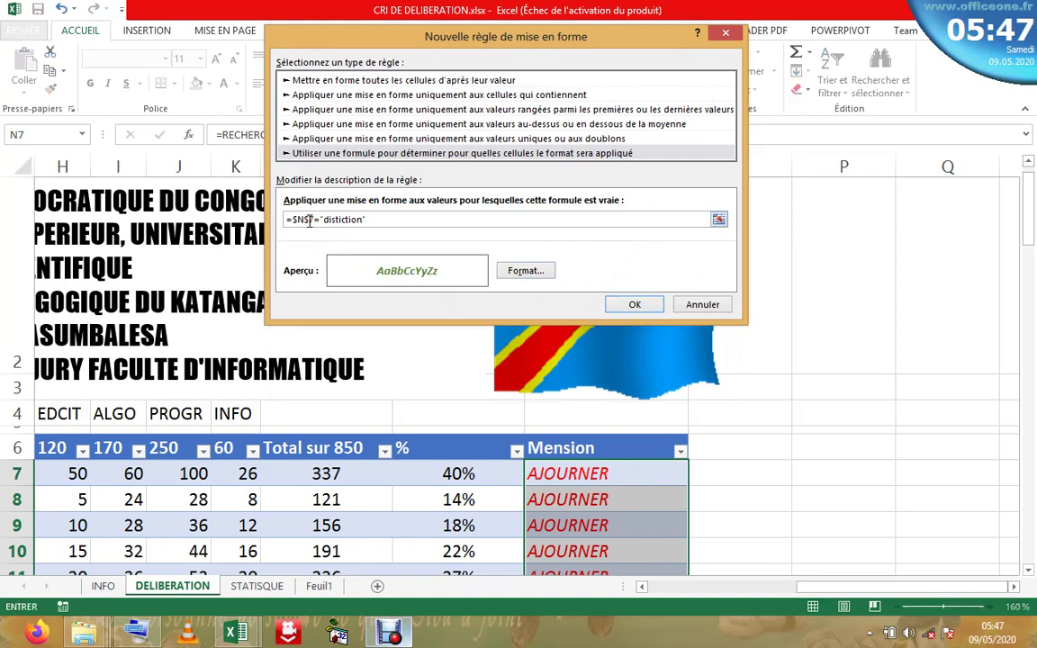
pyautogui.press('BackSpace')
pyautogui.click(632, 305)
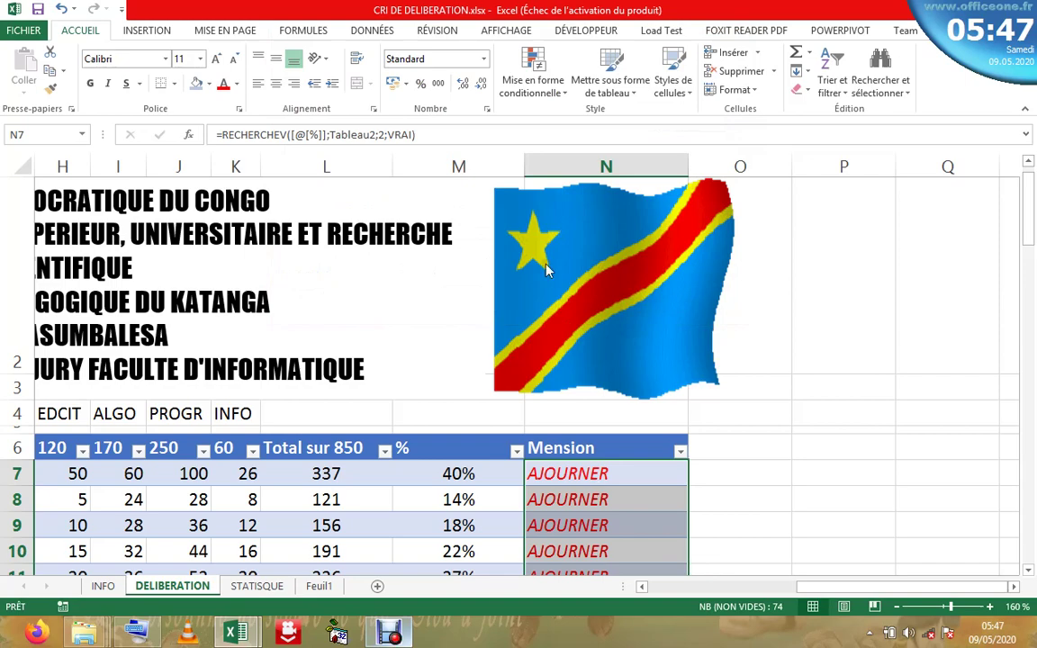
# - Scroll and zoom out to 100% to see the whole DELIBERATION table from the top
pyautogui.click(1031, 360)
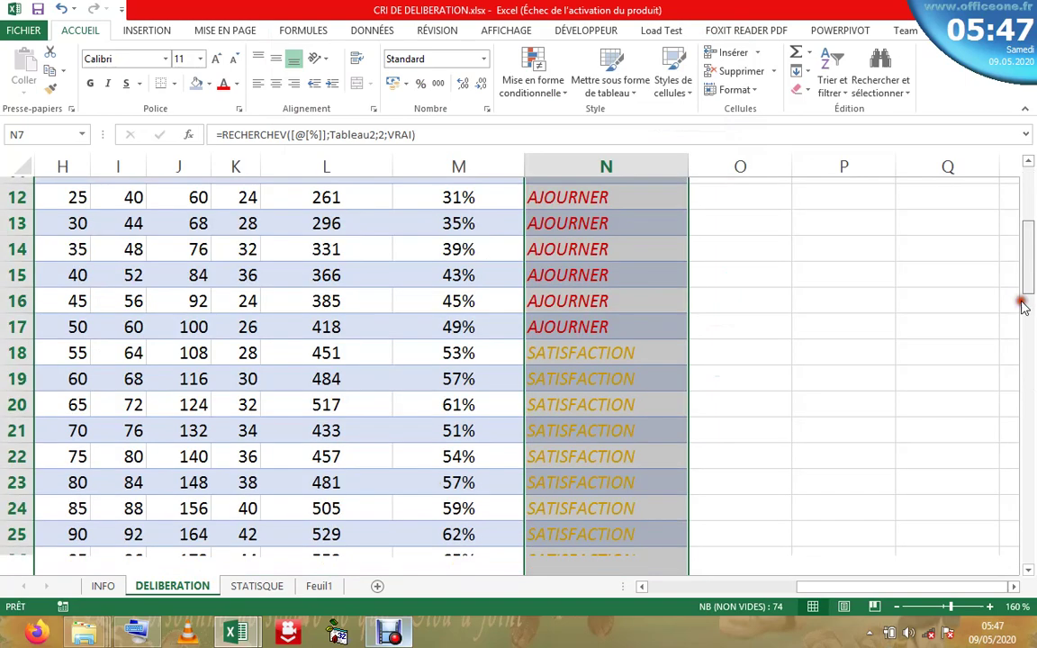
pyautogui.moveTo(1031, 360); pyautogui.dragTo(1000, 227)
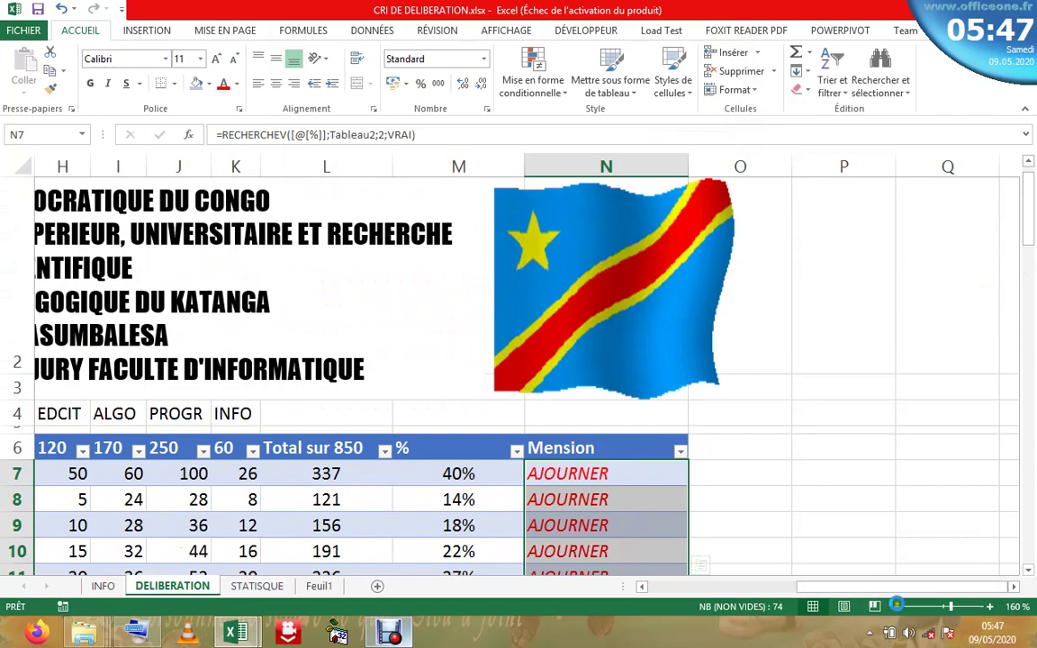
pyautogui.click(897, 605)
pyautogui.click(897, 605)
pyautogui.click(897, 605)
pyautogui.click(896, 605)
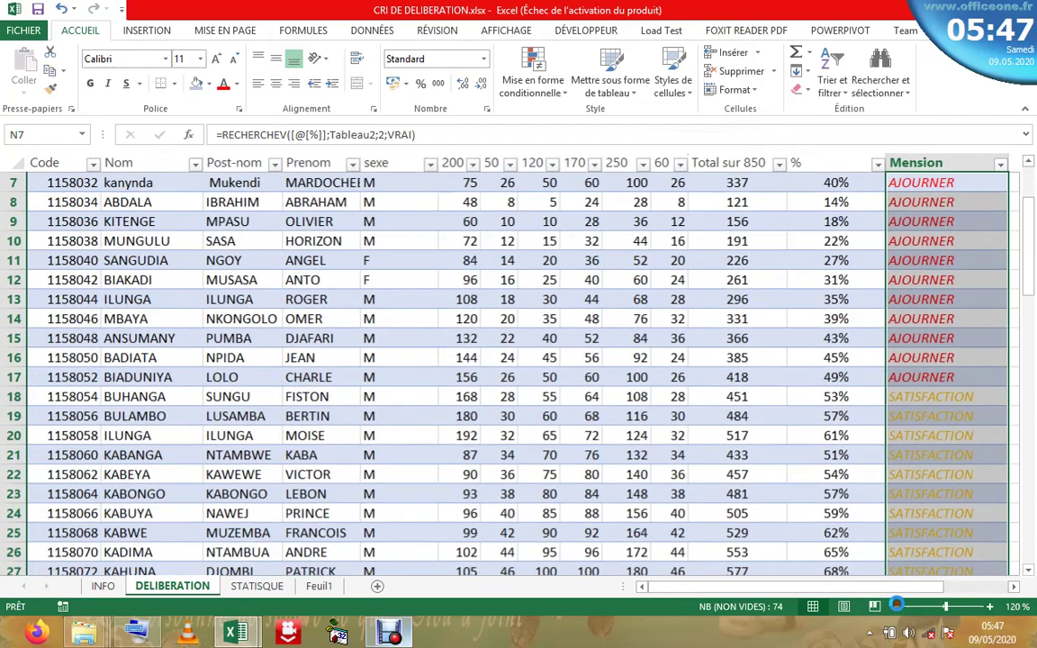
pyautogui.click(896, 604)
pyautogui.click(896, 604)
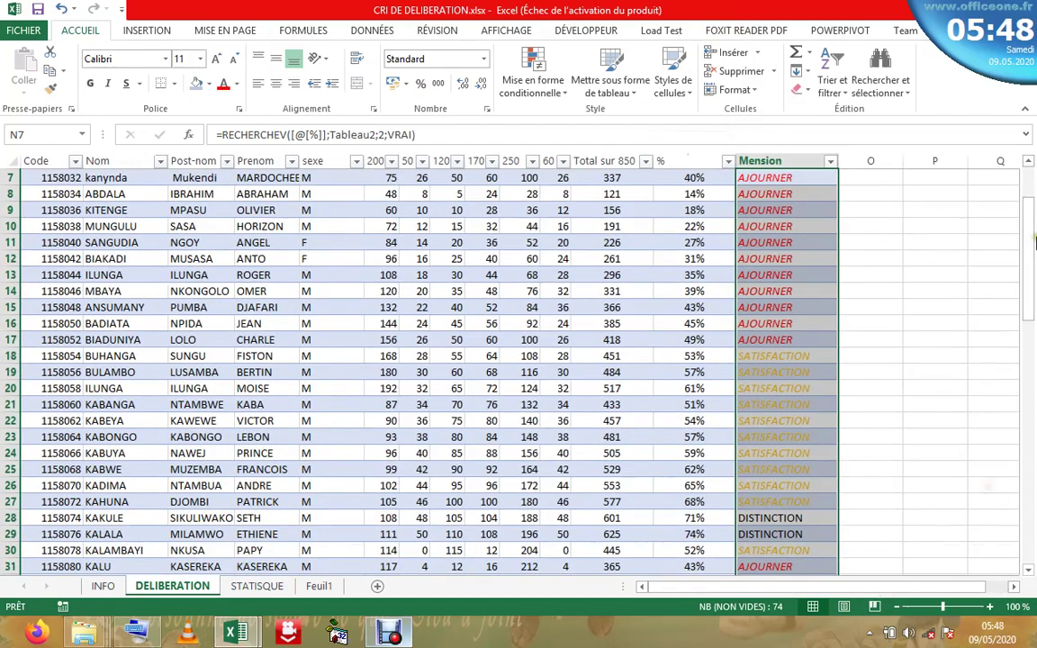
pyautogui.scroll(2, 924, 216)
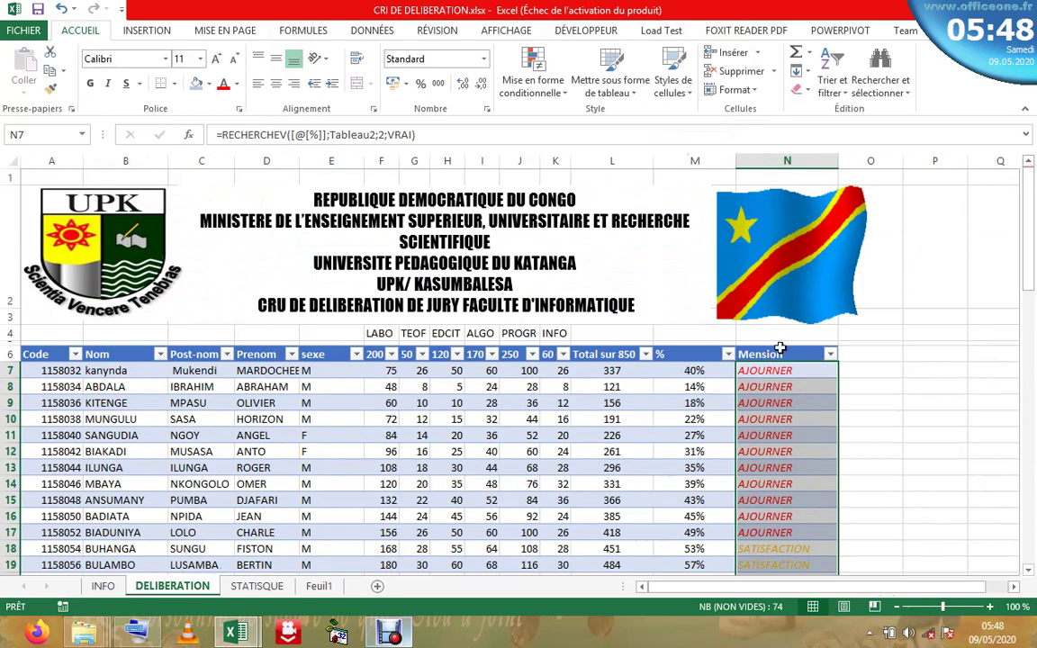
# - Review the conditional formatting rules and the ranges they apply to
pyautogui.click(533, 83)
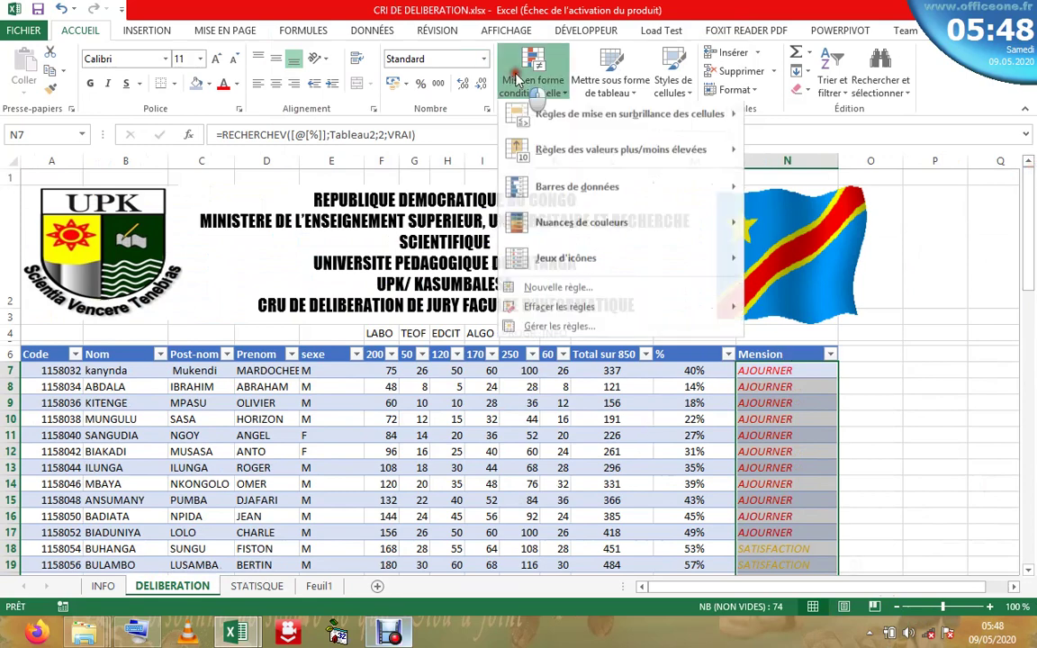
pyautogui.click(532, 334)
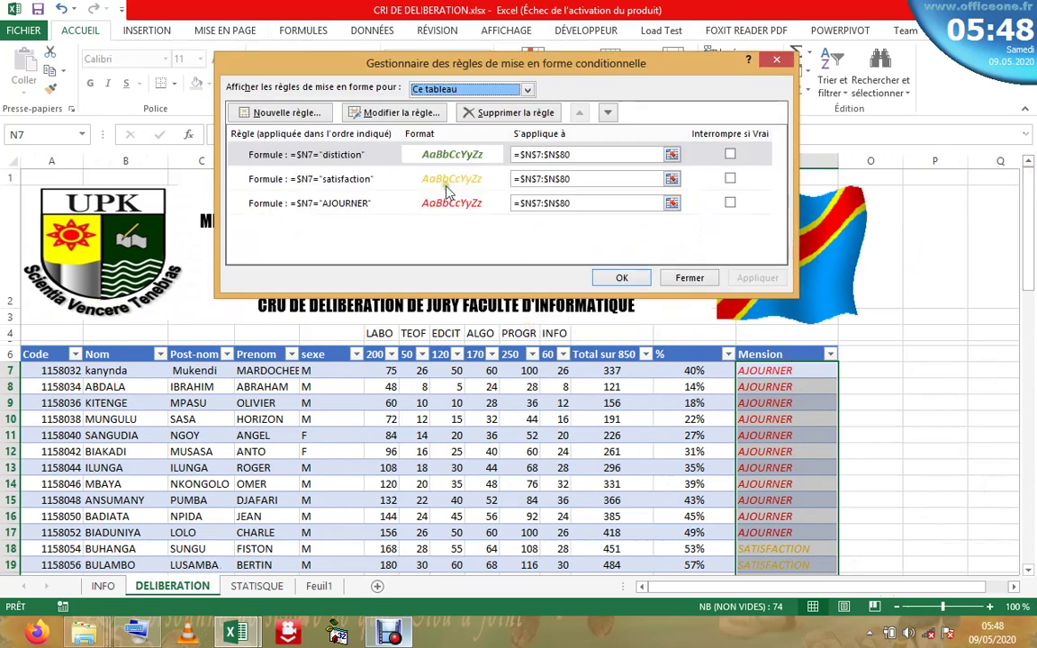
pyautogui.click(573, 155)
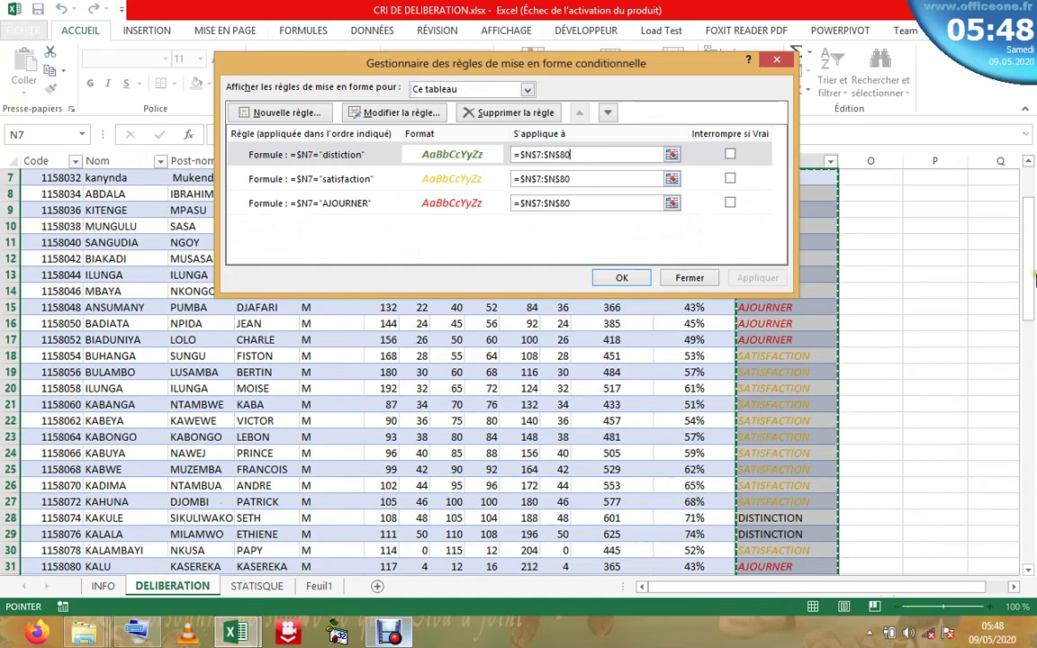
pyautogui.moveTo(1032, 211); pyautogui.dragTo(1017, 171)
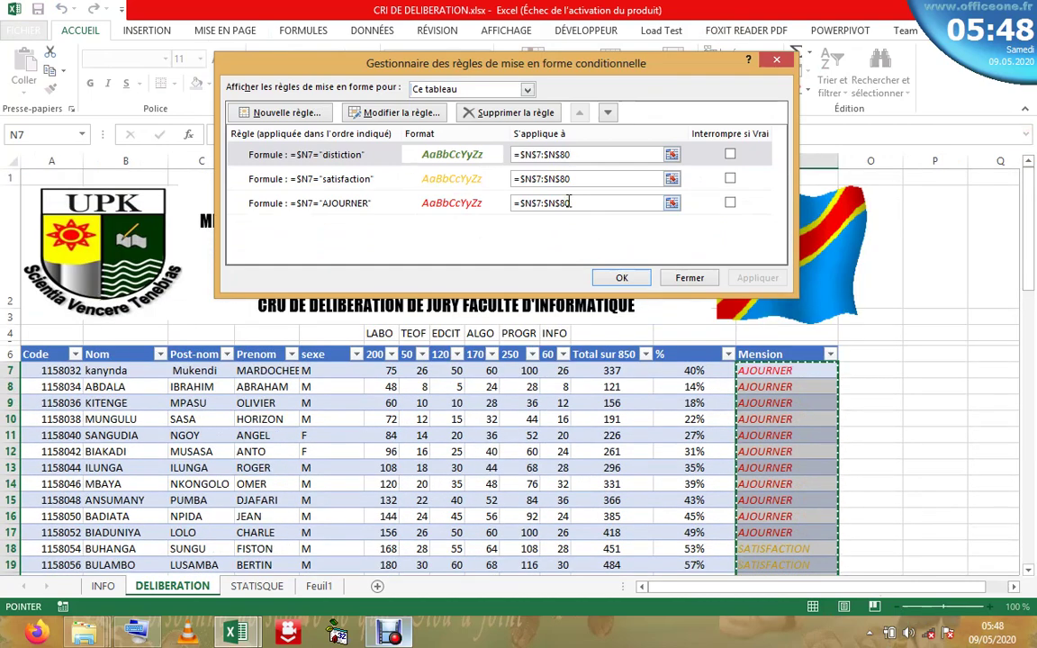
pyautogui.press('Return')
pyautogui.click(535, 84)
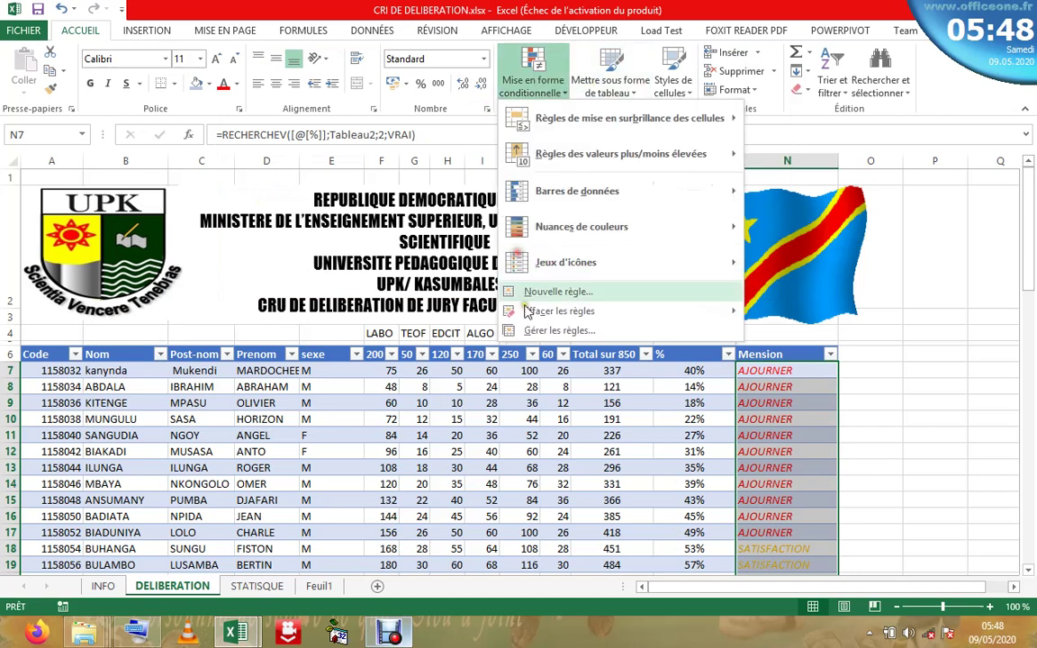
pyautogui.click(551, 331)
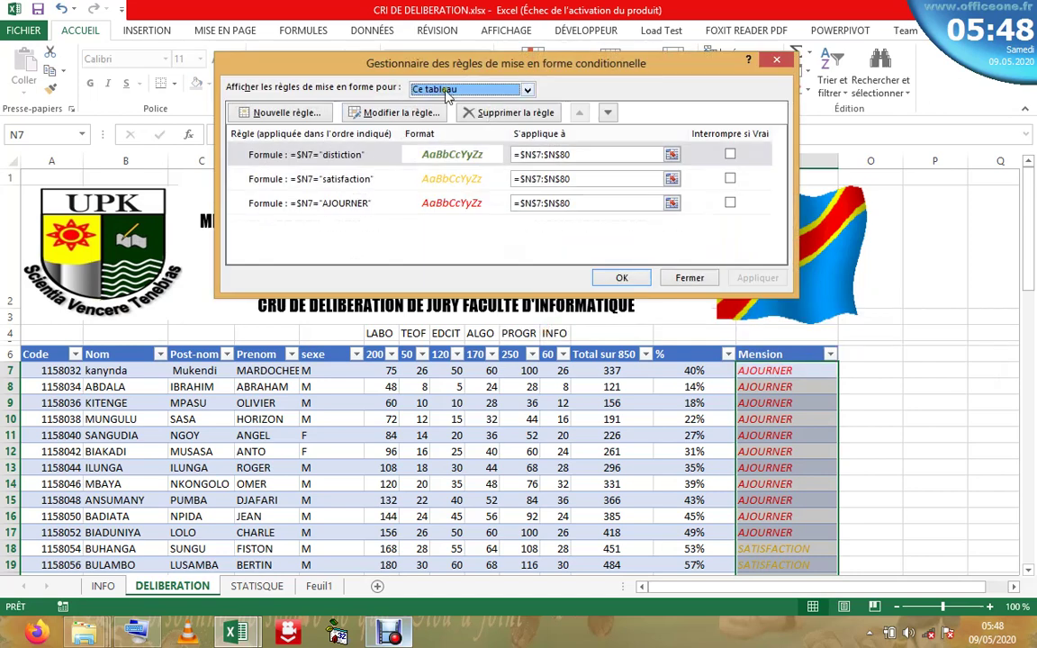
pyautogui.click(416, 158)
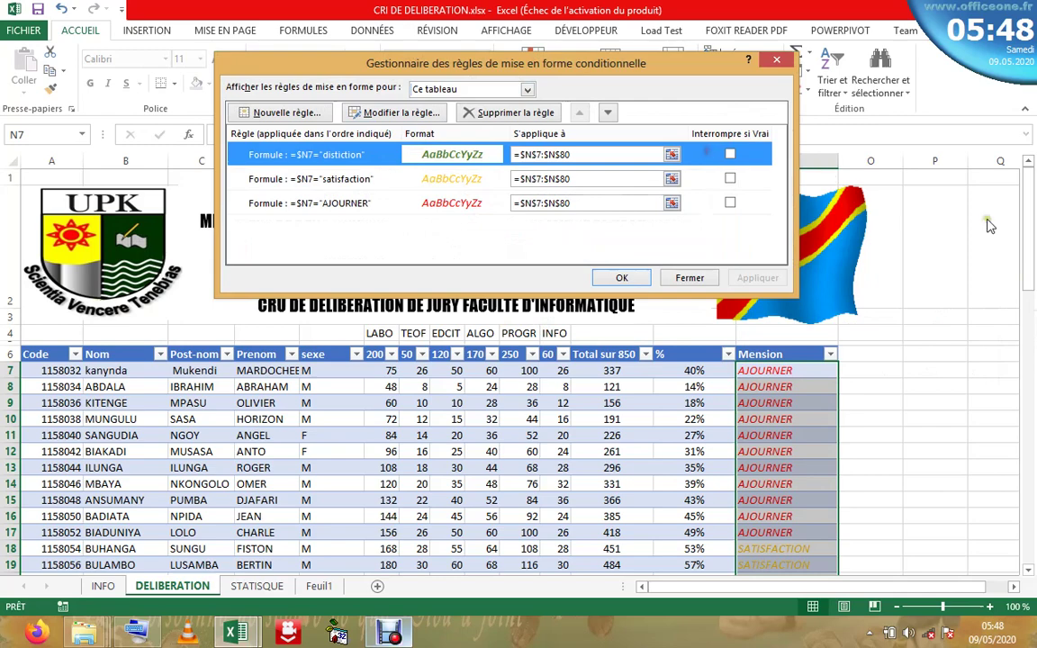
pyautogui.click(618, 151)
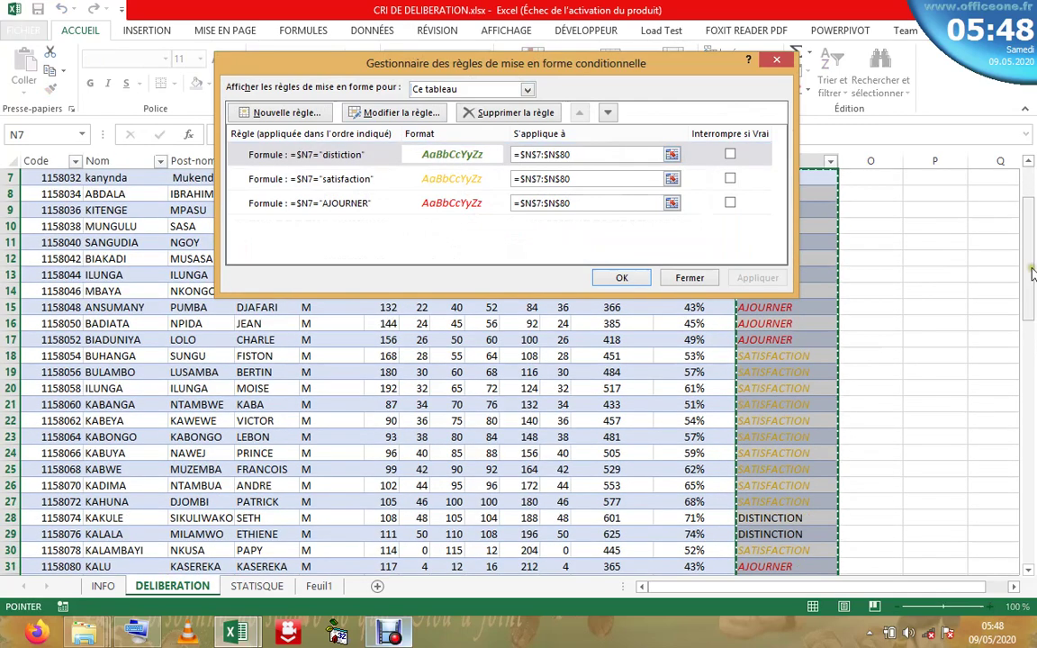
pyautogui.scroll(-1, 1033, 286)
pyautogui.scroll(-1, 1032, 286)
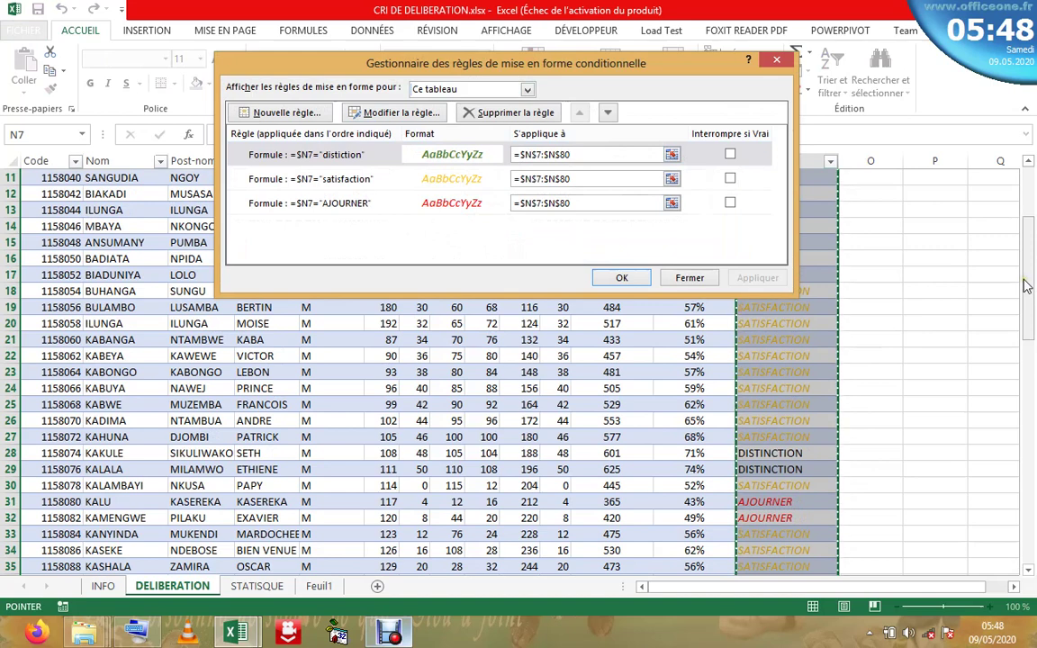
# - Correct the rule formula from "distiction" to "distinction" and check cell N25
pyautogui.click(335, 159)
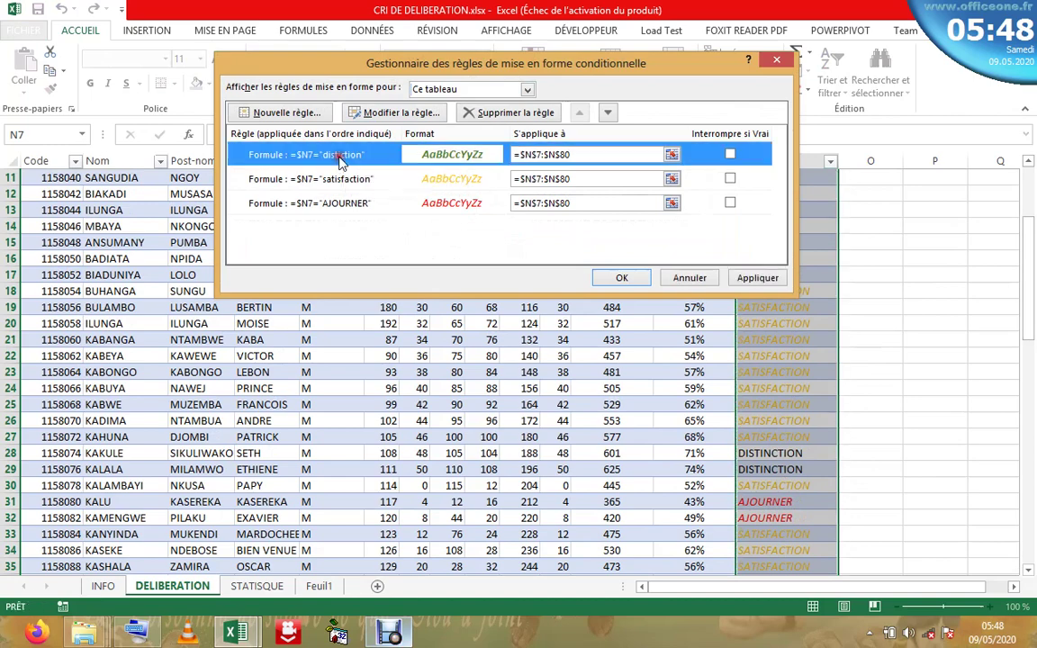
pyautogui.click(398, 119)
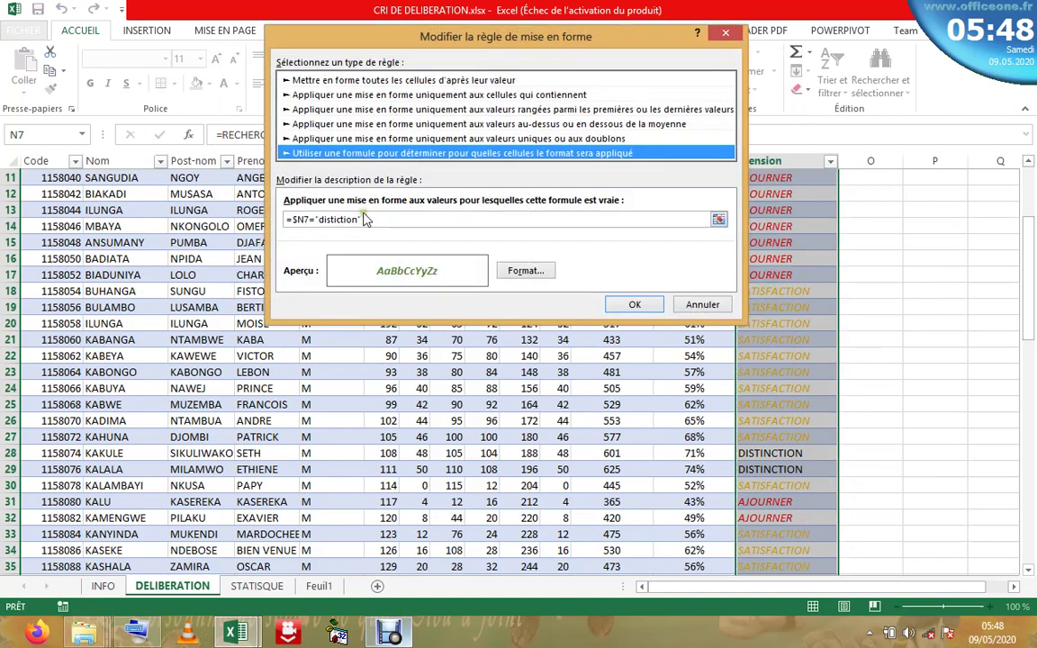
pyautogui.click(339, 222)
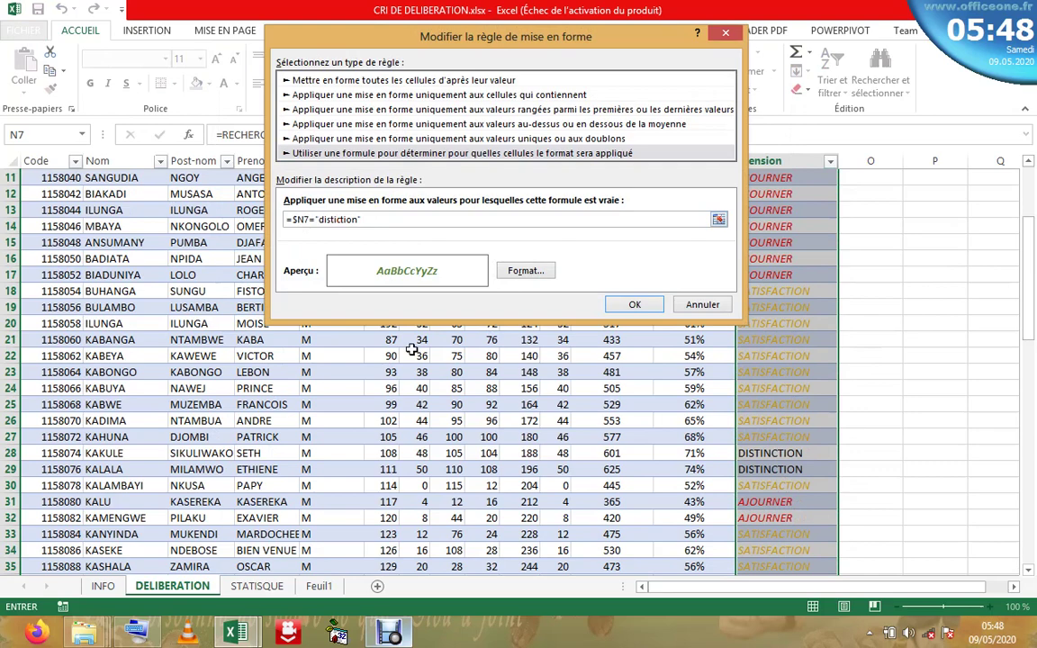
pyautogui.write('n')
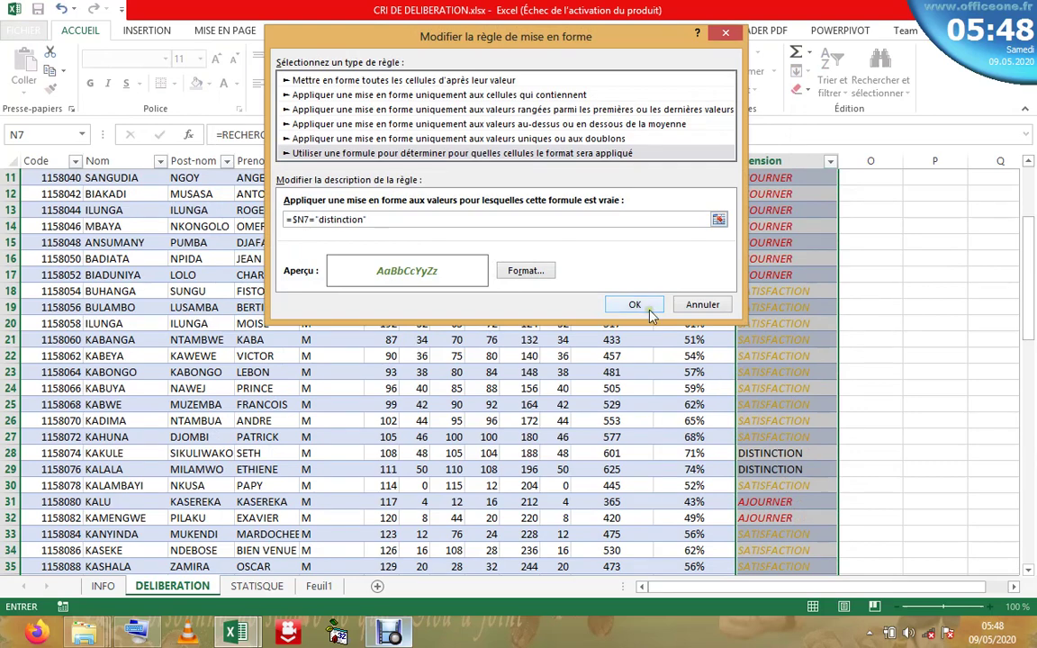
pyautogui.click(633, 304)
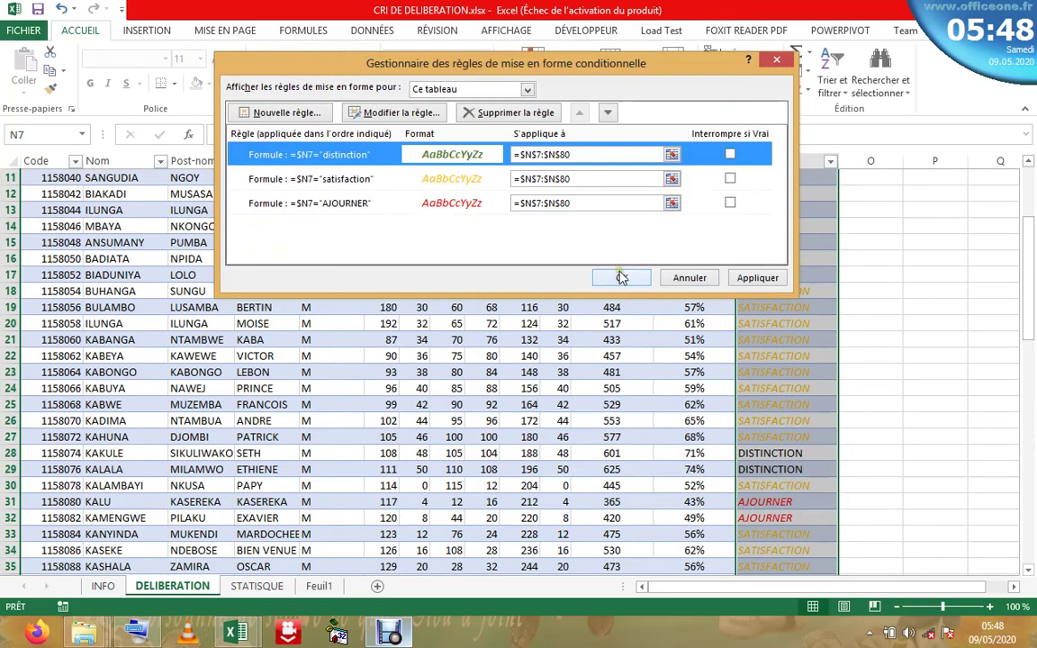
pyautogui.click(621, 277)
pyautogui.click(801, 404)
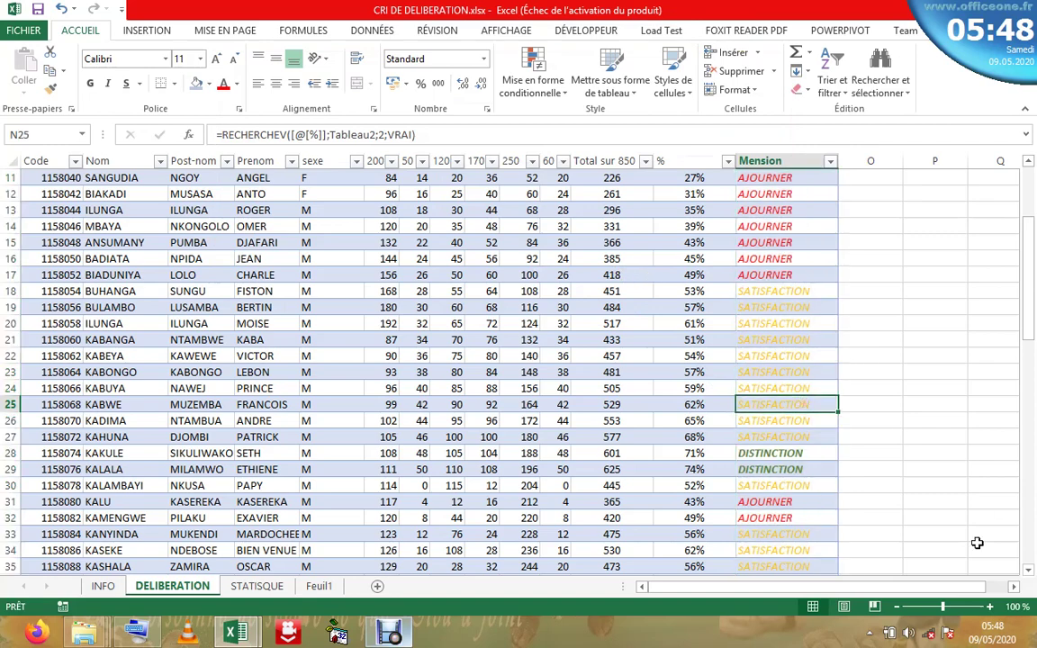
pyautogui.click(990, 608)
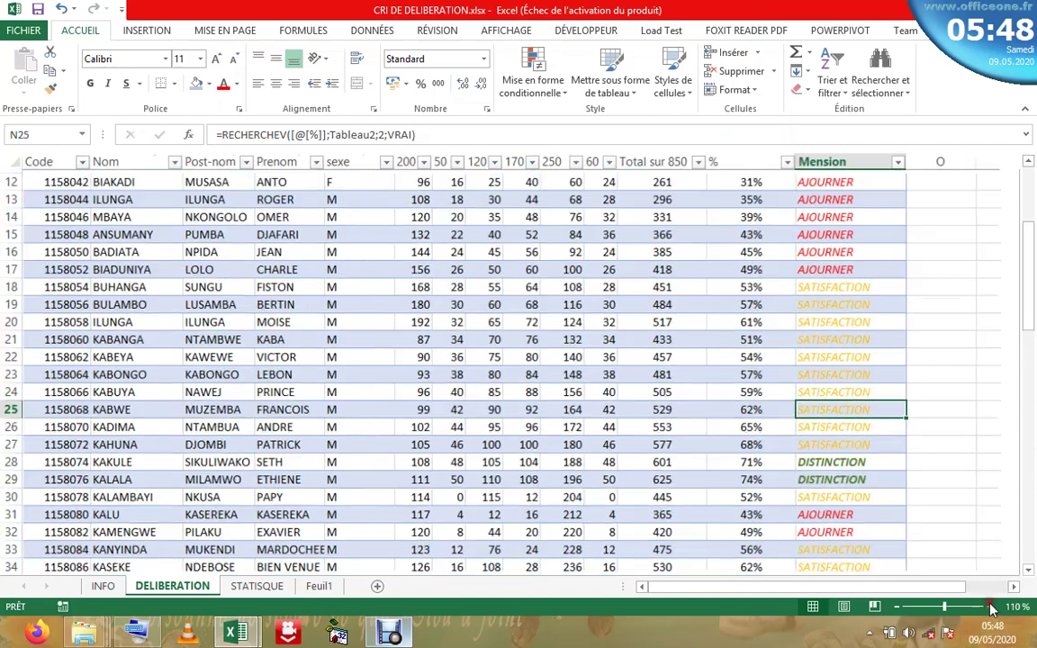
pyautogui.click(990, 607)
pyautogui.click(990, 607)
pyautogui.click(990, 608)
pyautogui.click(990, 607)
pyautogui.click(990, 607)
pyautogui.click(990, 608)
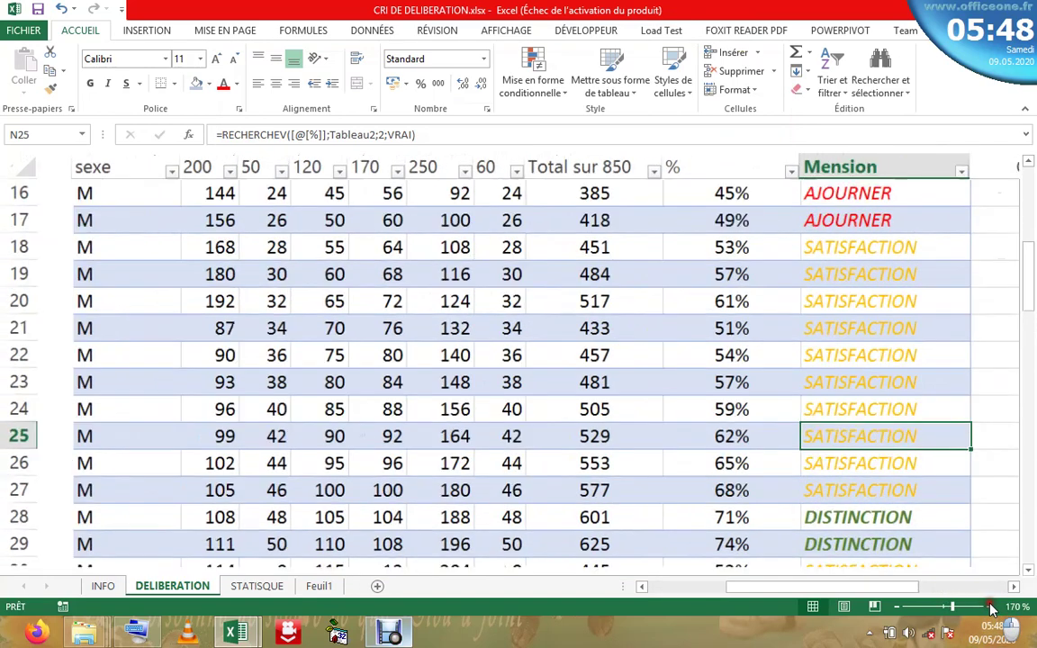
pyautogui.click(990, 607)
pyautogui.click(990, 608)
pyautogui.moveTo(846, 594); pyautogui.dragTo(935, 558)
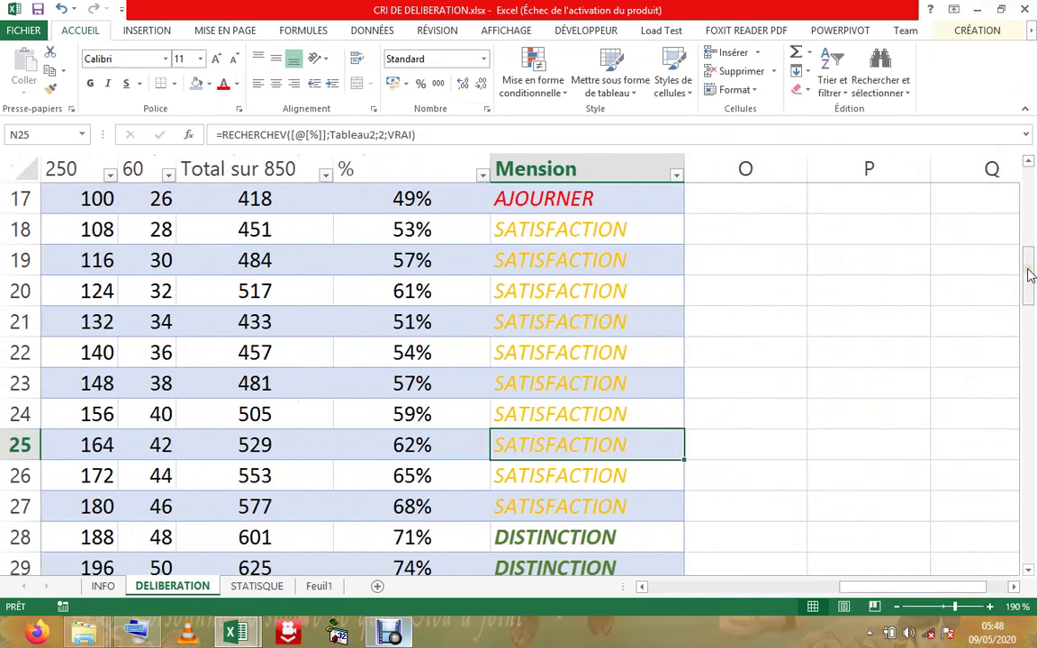
pyautogui.moveTo(1031, 274); pyautogui.dragTo(1033, 319)
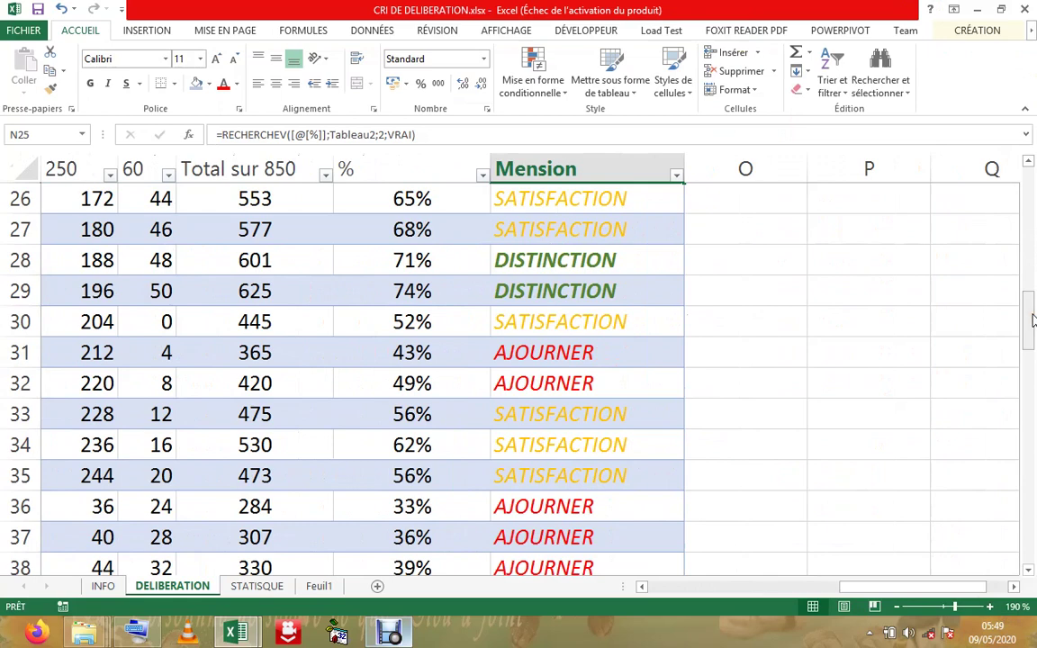
pyautogui.click(567, 264)
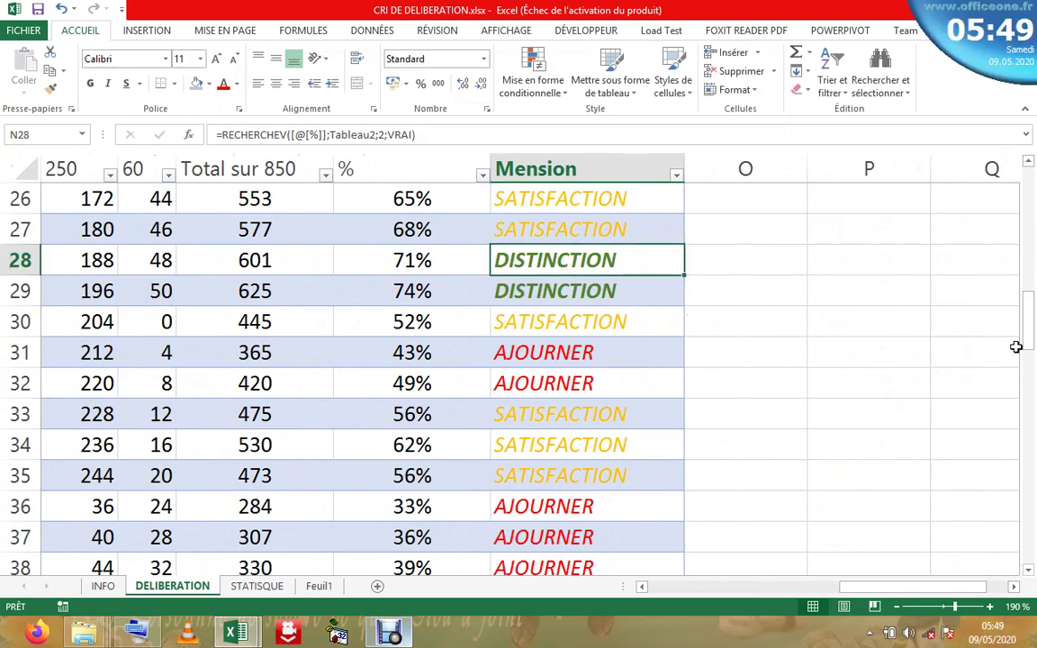
pyautogui.moveTo(1026, 337); pyautogui.dragTo(1028, 180)
pyautogui.scroll(-10, 927, 297)
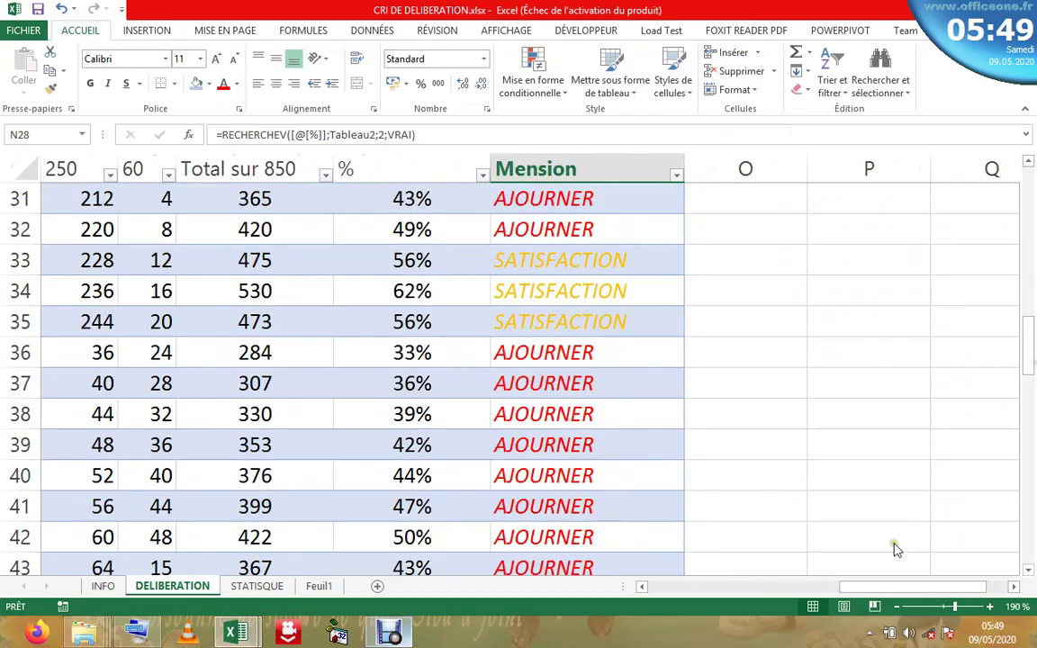
pyautogui.keyDown('ctrl'); pyautogui.scroll(-4, 897, 613); pyautogui.keyUp('ctrl')
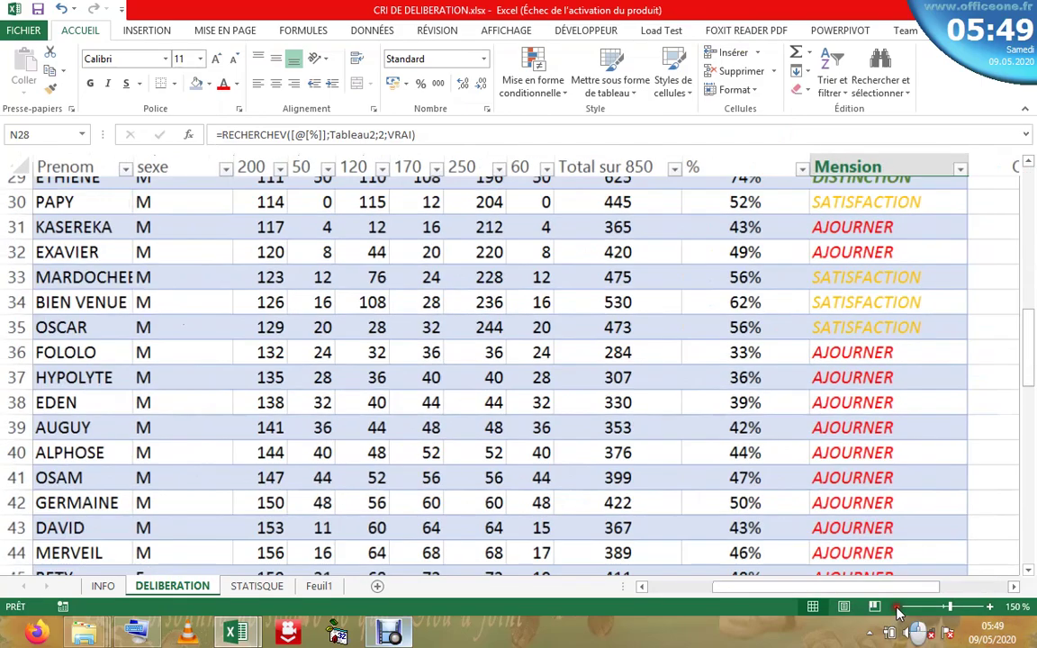
pyautogui.keyDown('ctrl'); pyautogui.scroll(-2, 898, 613); pyautogui.keyUp('ctrl')
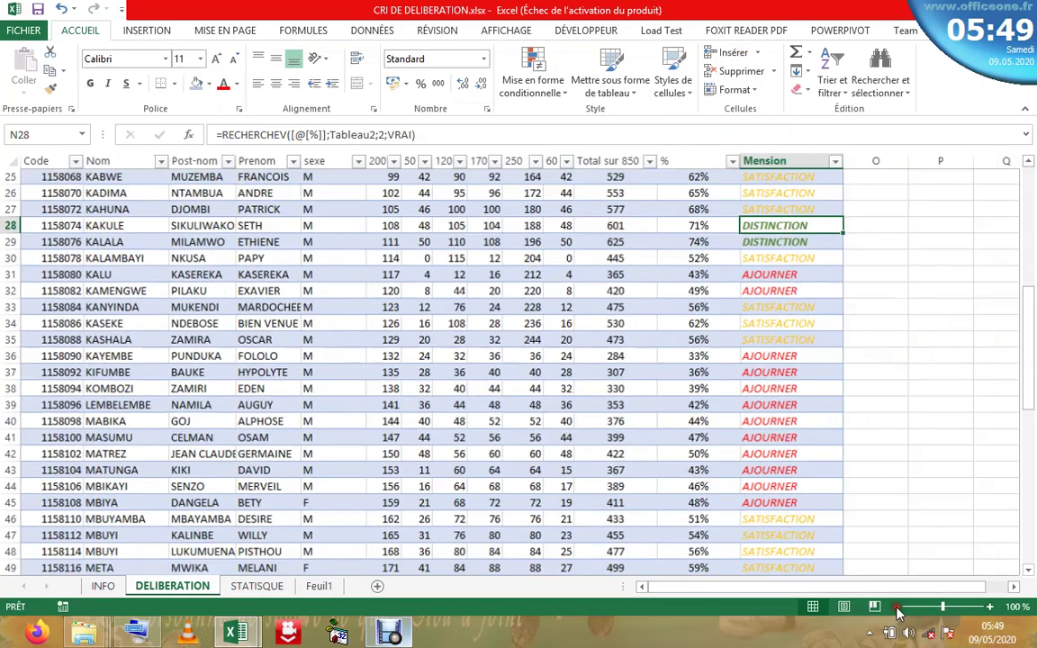
pyautogui.scroll(8, 1031, 391)
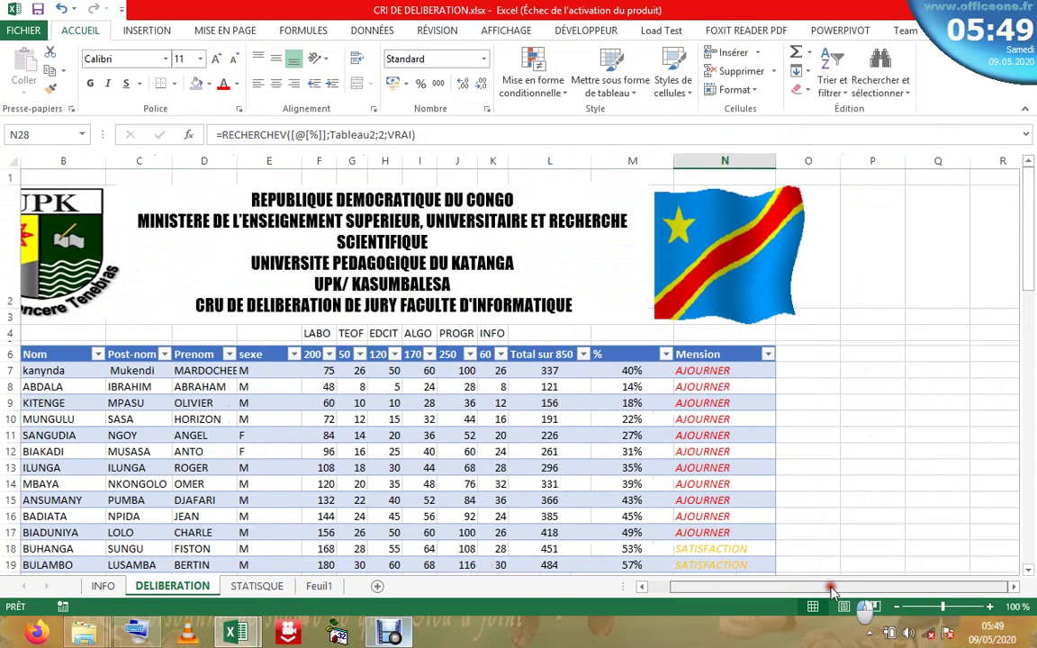
pyautogui.moveTo(1027, 280); pyautogui.dragTo(1028, 180)
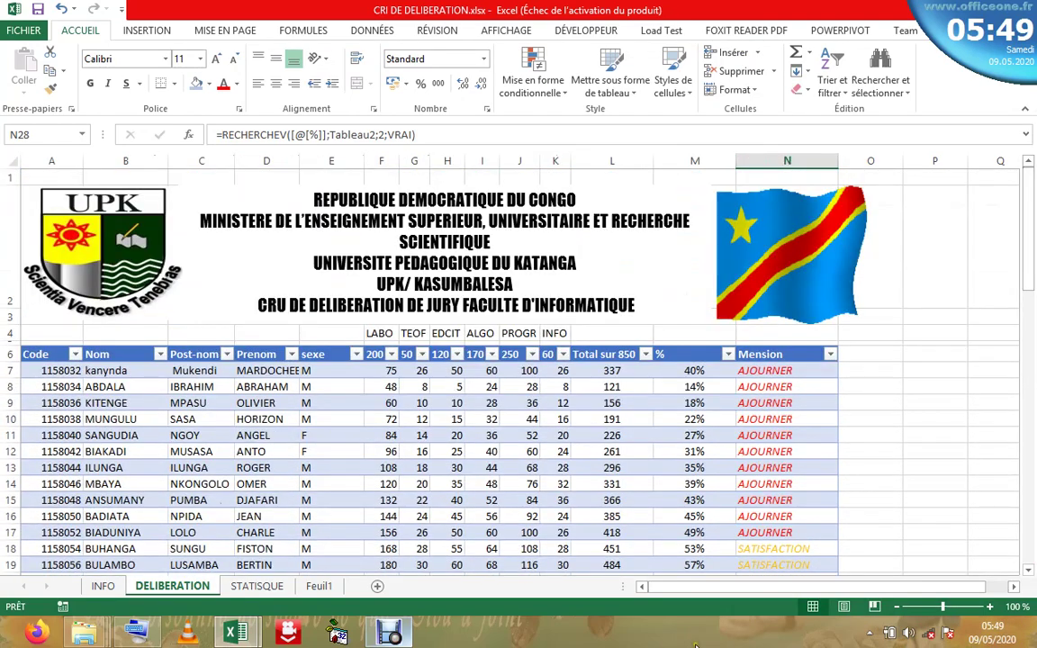
# - Read the INFO sheet's satisfaction, distinction, statistics and pass-count requirements, then go to STATISQUE
pyautogui.click(103, 590)
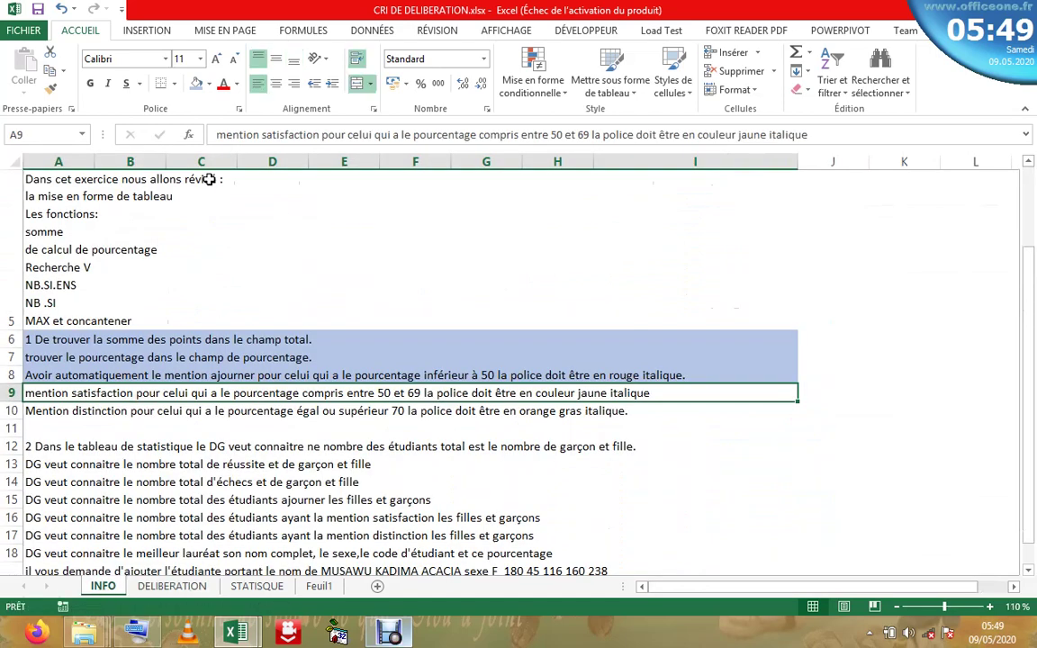
pyautogui.keyDown('ctrl'); pyautogui.click(180, 396); pyautogui.keyUp('ctrl')
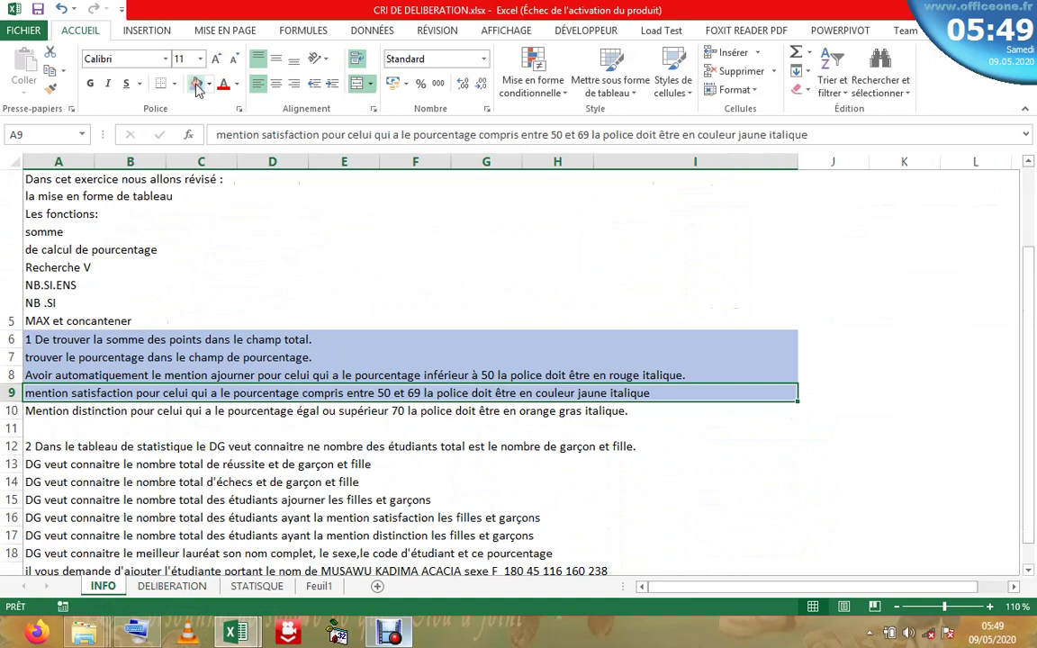
pyautogui.keyDown('ctrl'); pyautogui.click(178, 410); pyautogui.keyUp('ctrl')
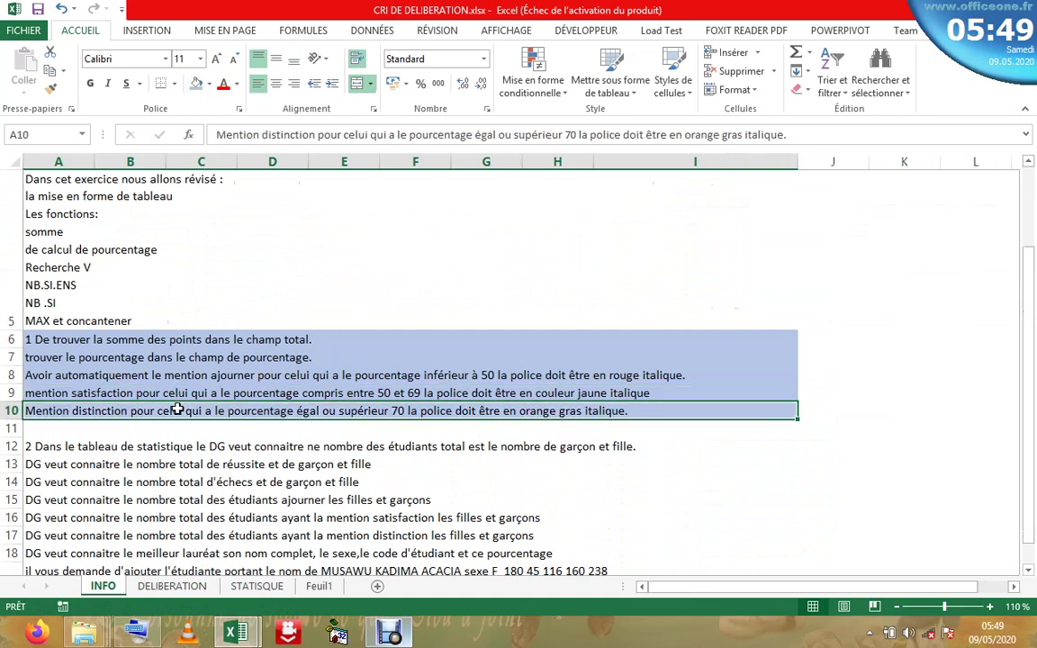
pyautogui.keyDown('ctrl'); pyautogui.click(270, 463); pyautogui.keyUp('ctrl')
pyautogui.scroll(-2, 1034, 286)
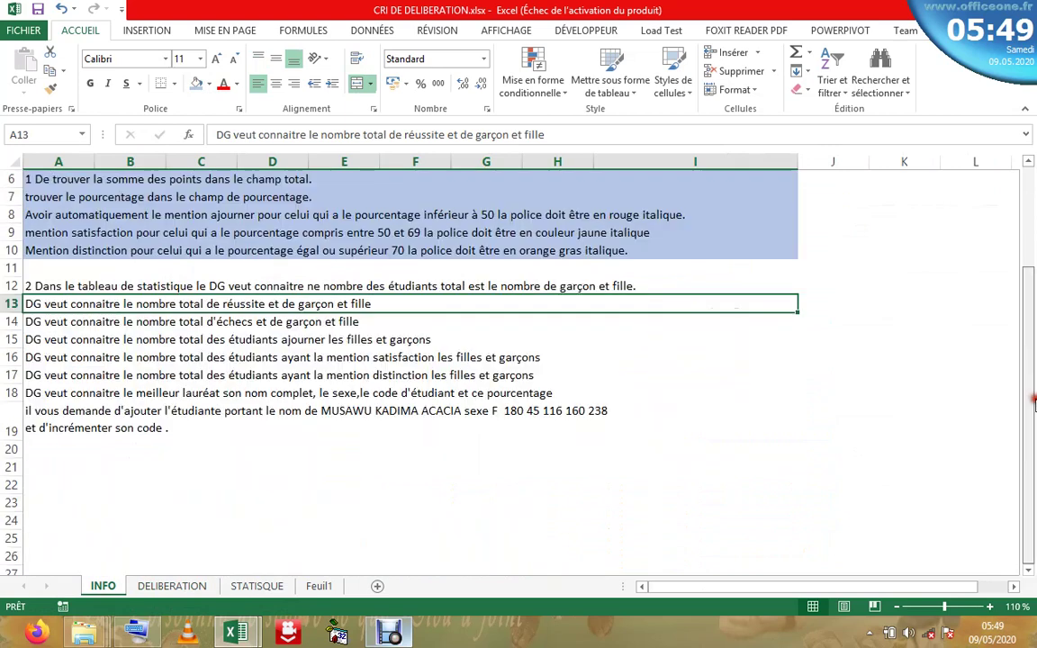
pyautogui.keyDown('ctrl'); pyautogui.click(203, 282); pyautogui.keyUp('ctrl')
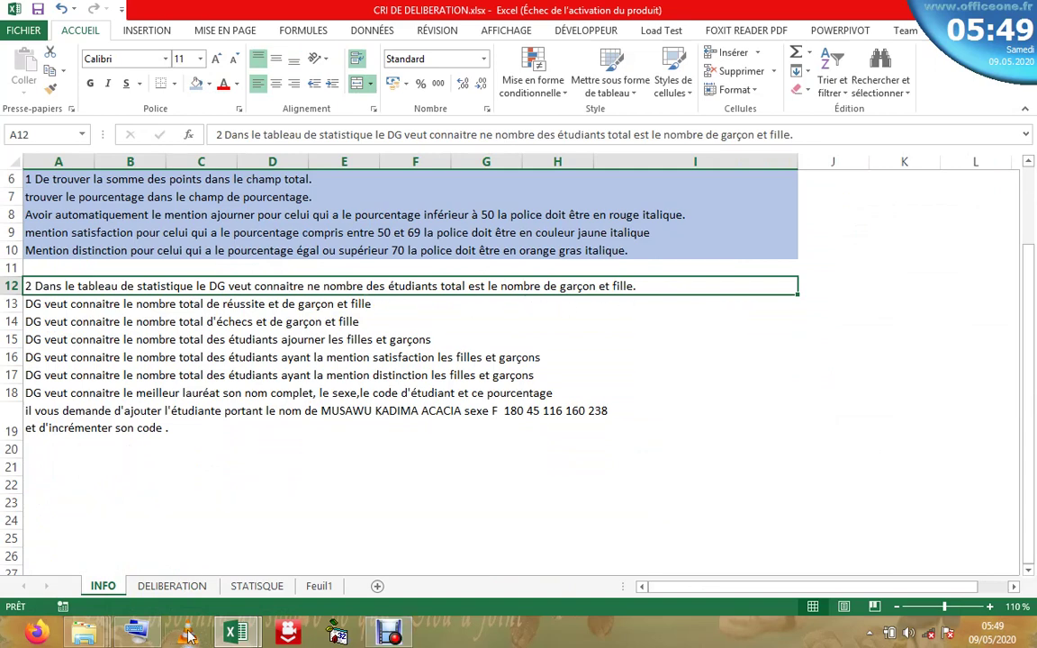
pyautogui.click(256, 590)
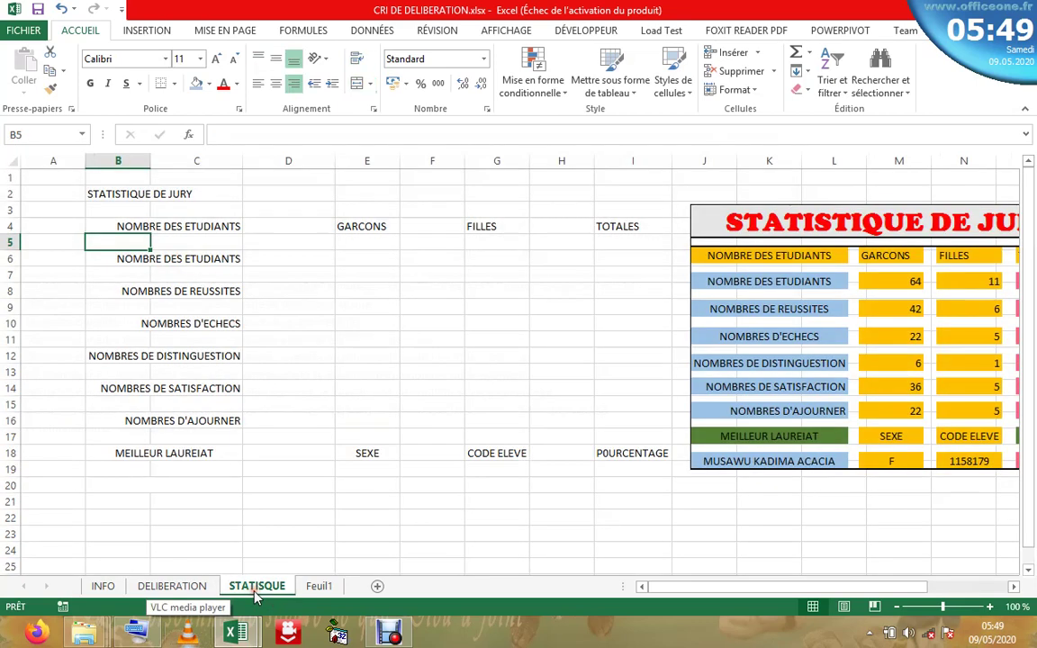
# - Nudge the reference picture aside and merge and centre the title across B2:C2
pyautogui.click(590, 291)
pyautogui.click(746, 303)
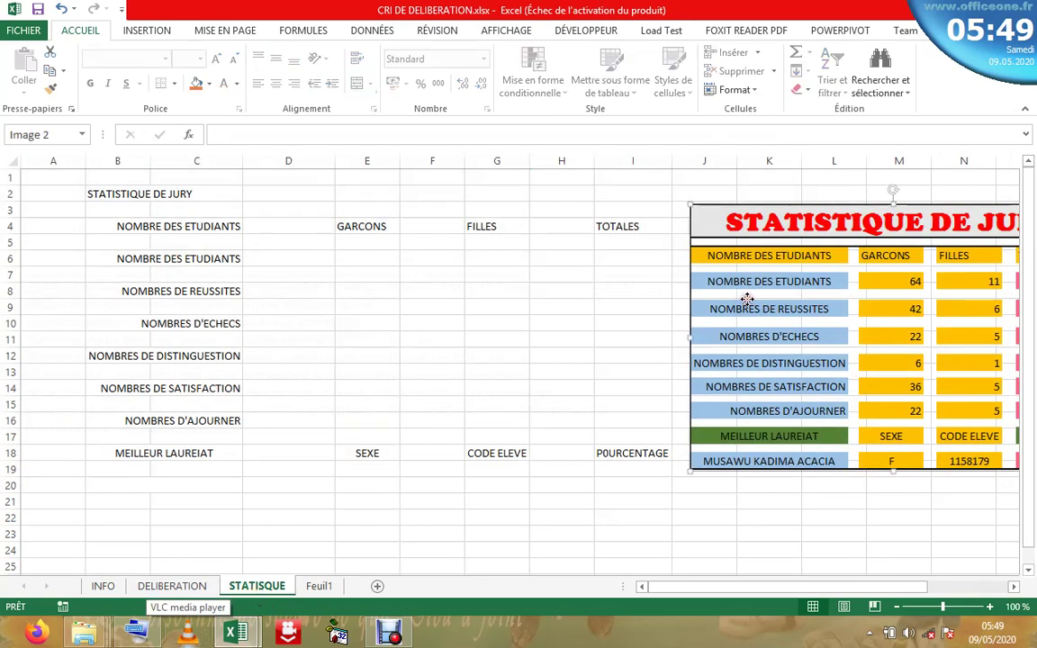
pyautogui.moveTo(761, 259); pyautogui.dragTo(742, 234)
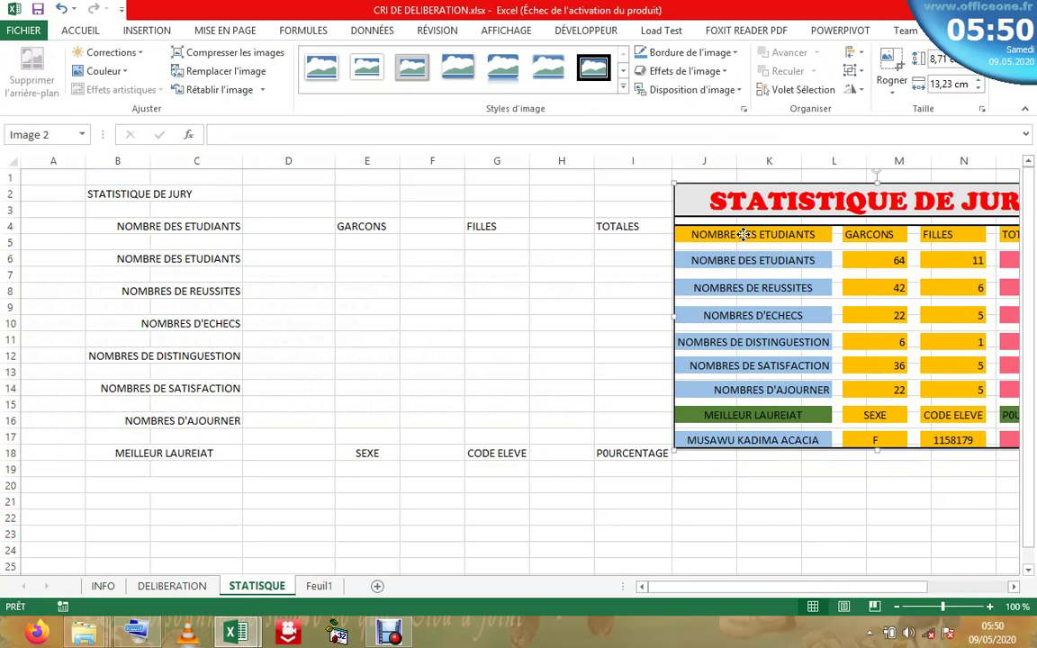
pyautogui.click(177, 196)
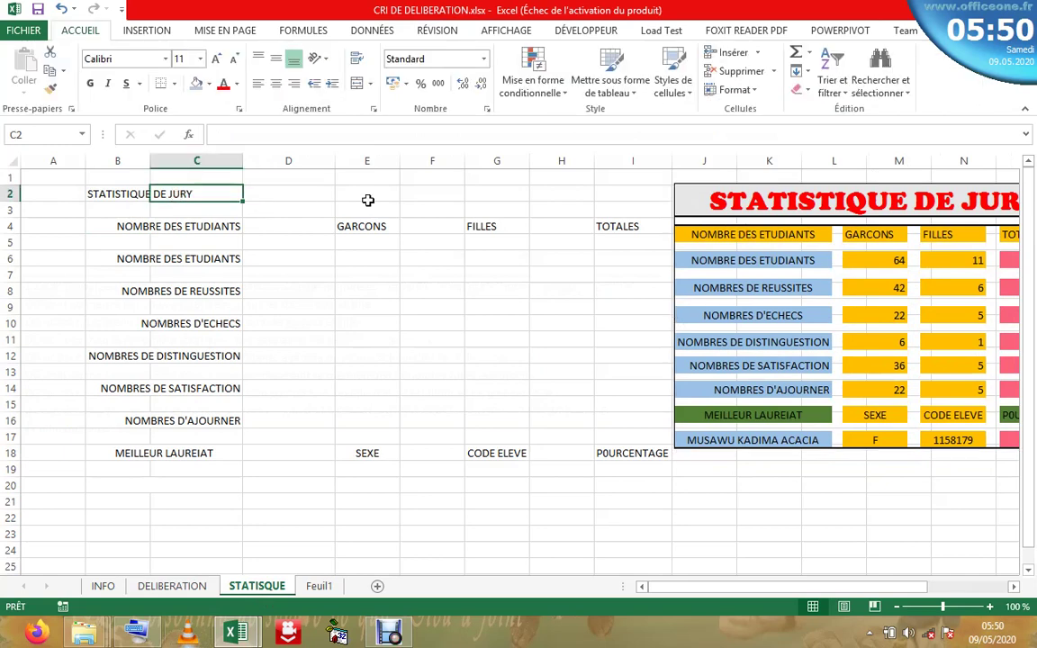
pyautogui.click(137, 193)
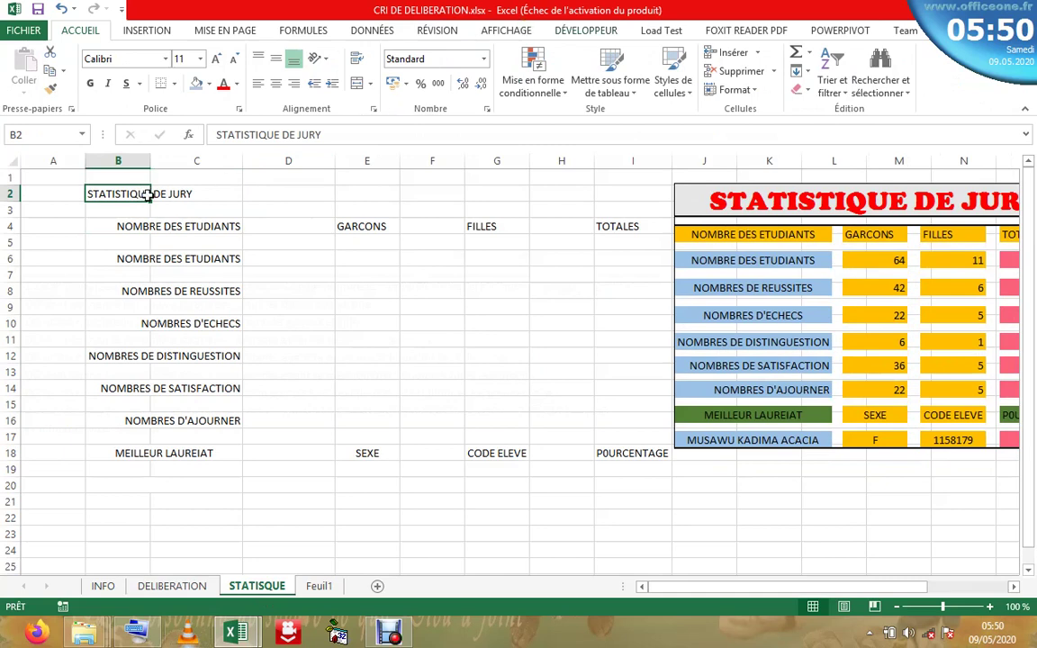
pyautogui.moveTo(153, 202); pyautogui.dragTo(203, 194)
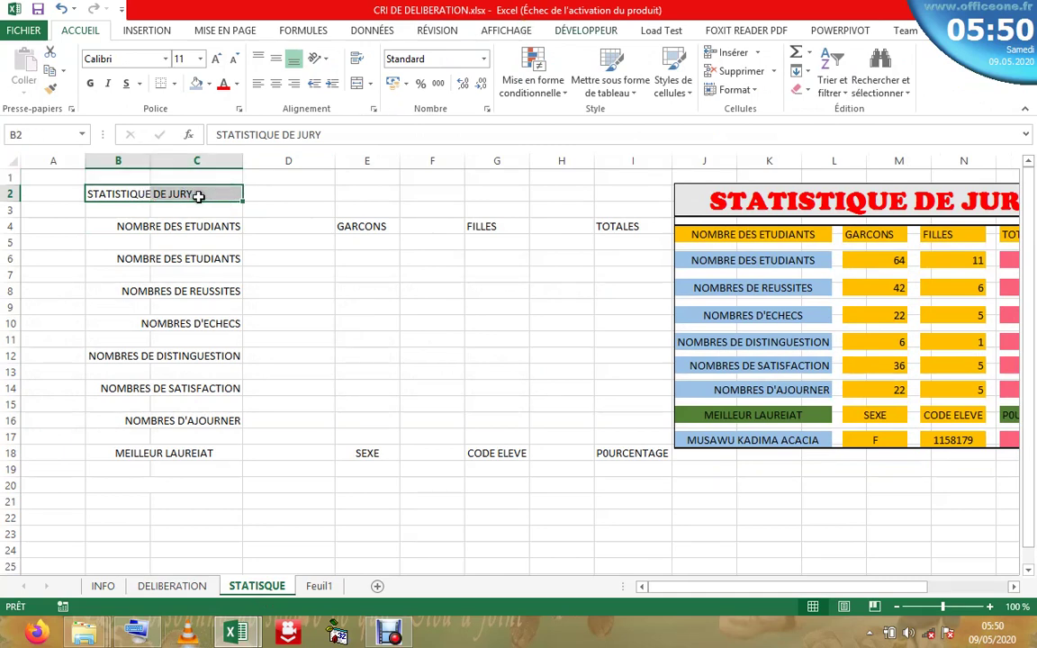
pyautogui.click(357, 83)
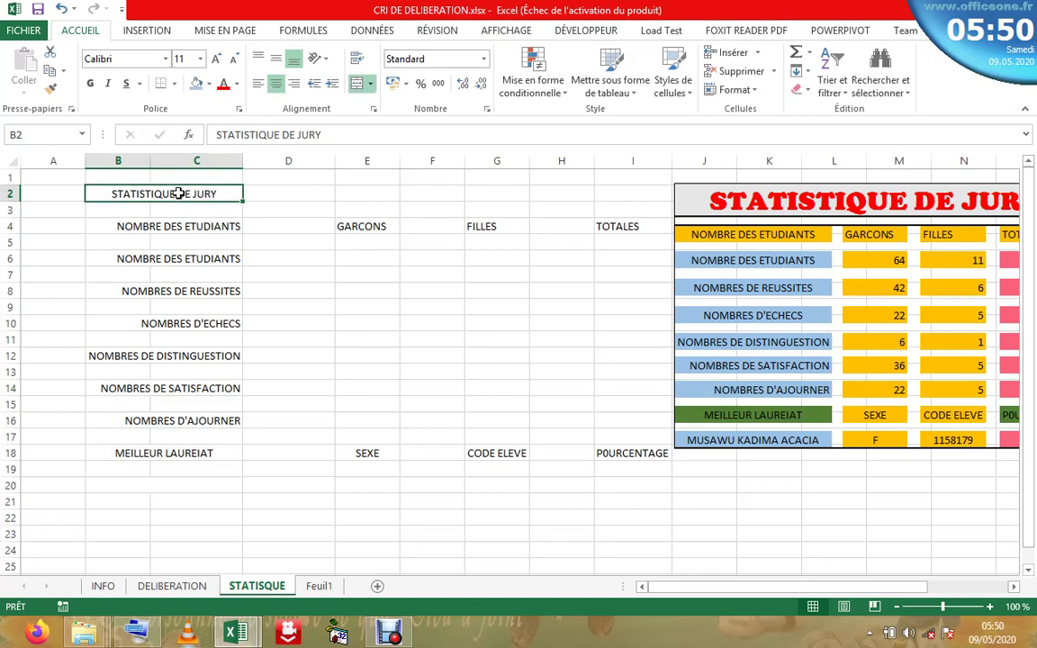
# - Narrow columns D, F and H into thin spacers and select B2:I2 for the title
pyautogui.moveTo(734, 198); pyautogui.dragTo(776, 195)
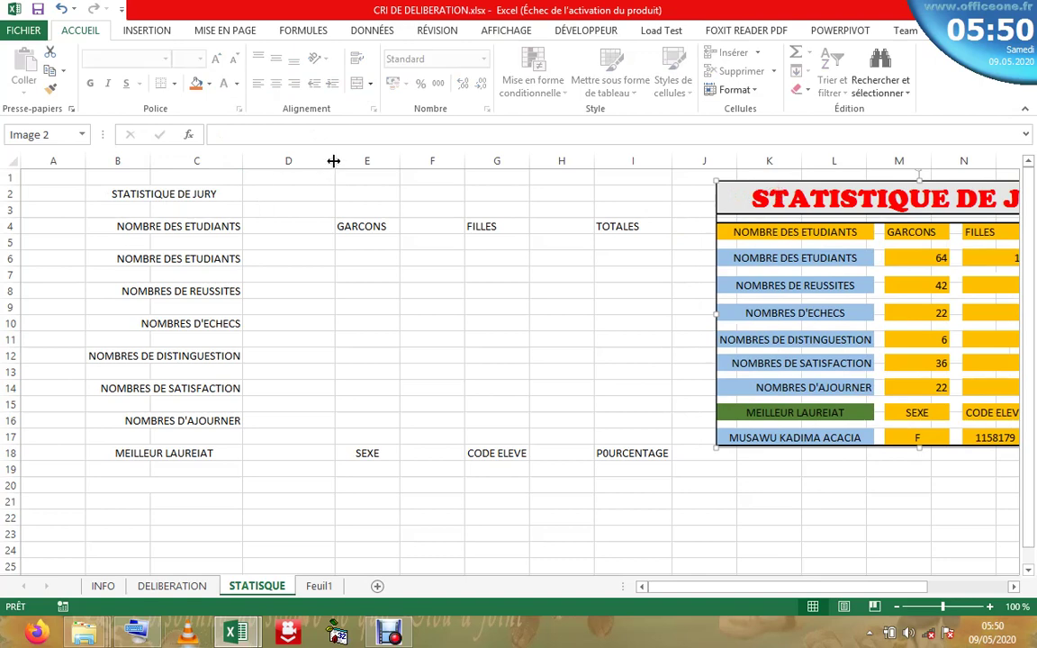
pyautogui.moveTo(333, 161); pyautogui.dragTo(251, 183)
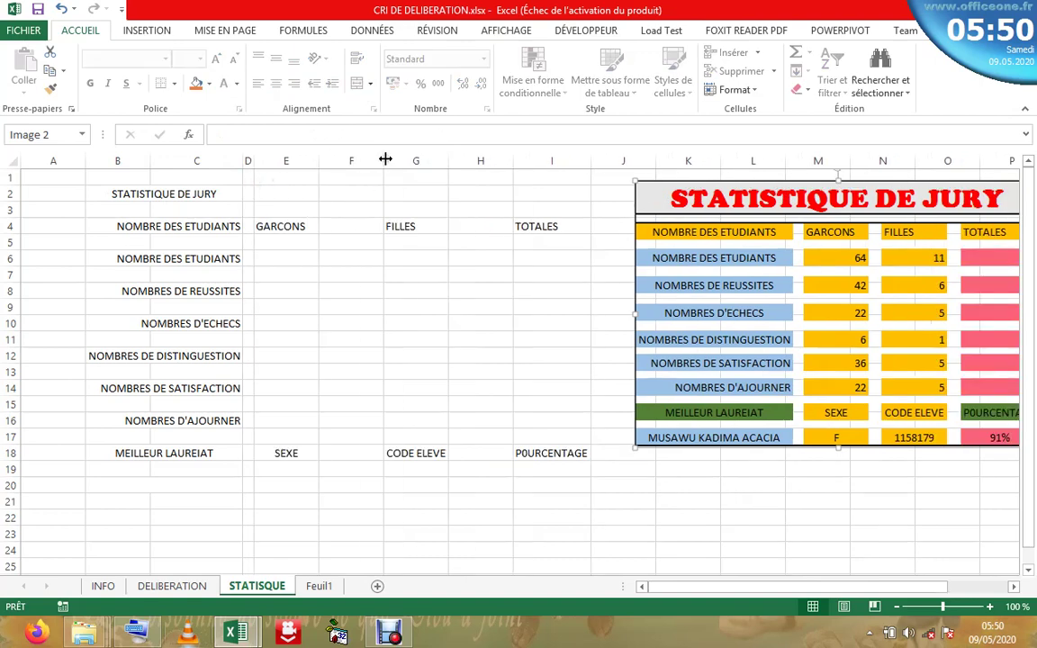
pyautogui.moveTo(384, 159); pyautogui.dragTo(332, 175)
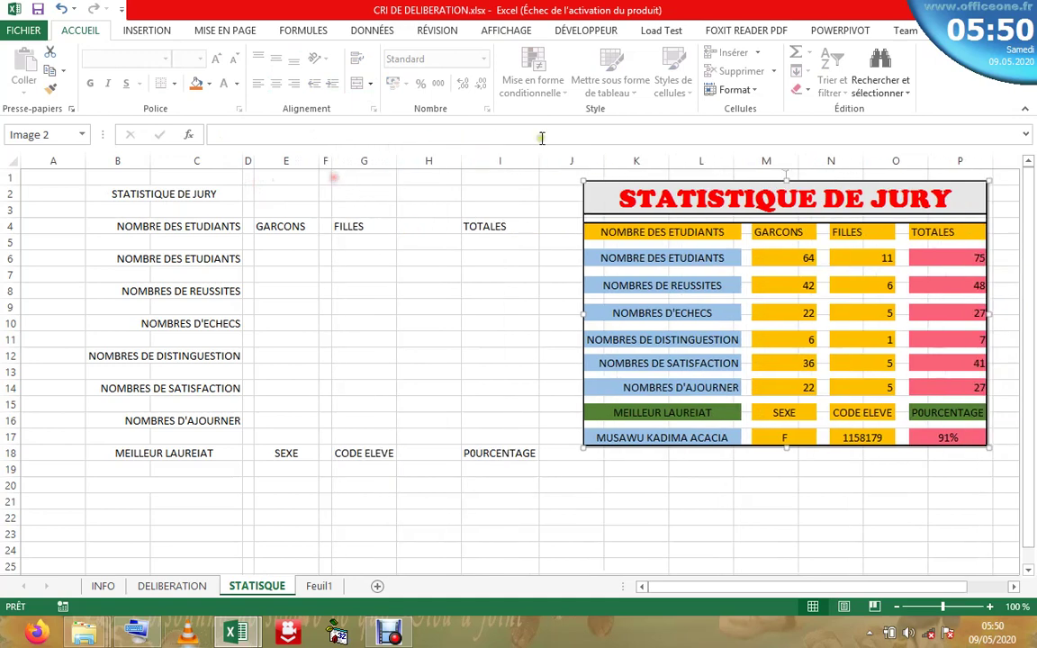
pyautogui.moveTo(463, 158); pyautogui.dragTo(409, 169)
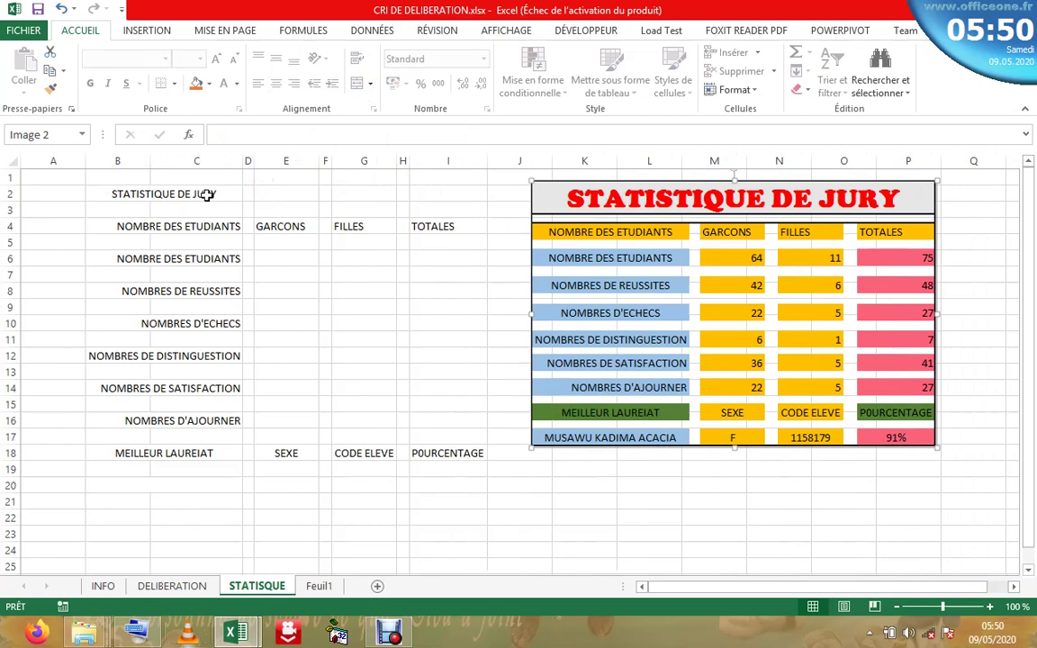
pyautogui.moveTo(160, 194); pyautogui.dragTo(423, 191)
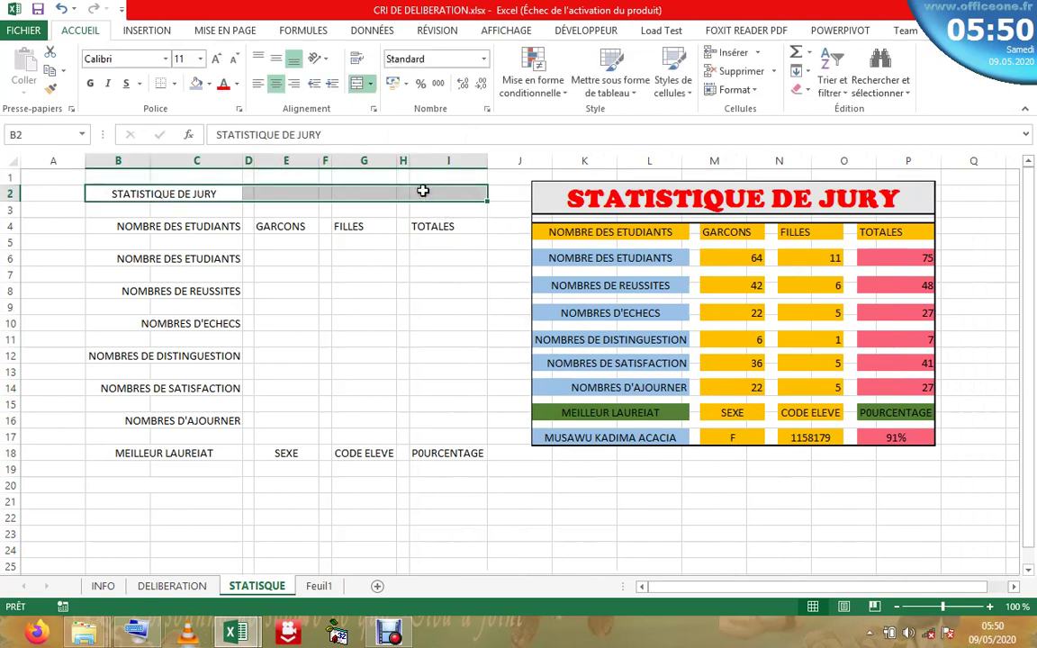
# - Re-merge the title across B2:I2 and shrink rows 3, 13, 17 and 19 into thin spacers
pyautogui.click(355, 84)
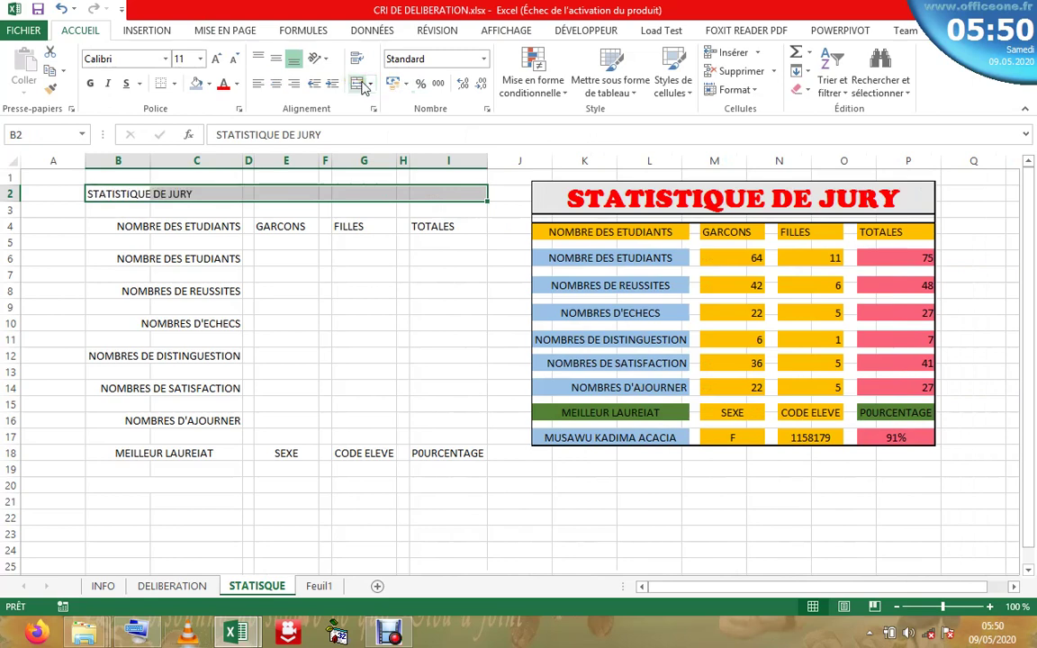
pyautogui.click(360, 84)
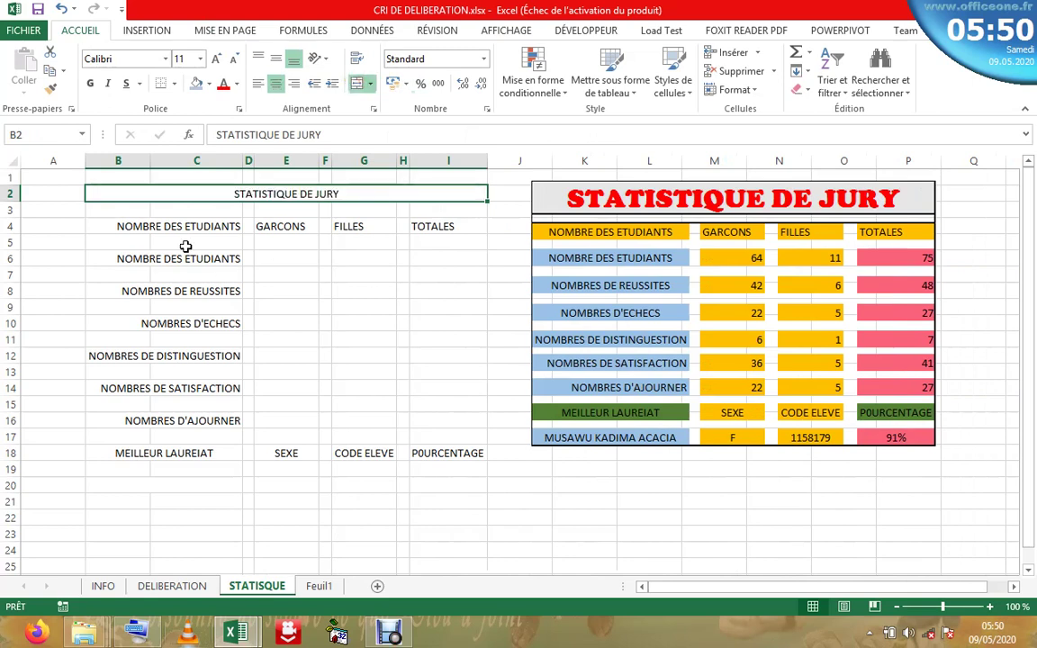
pyautogui.click(148, 212)
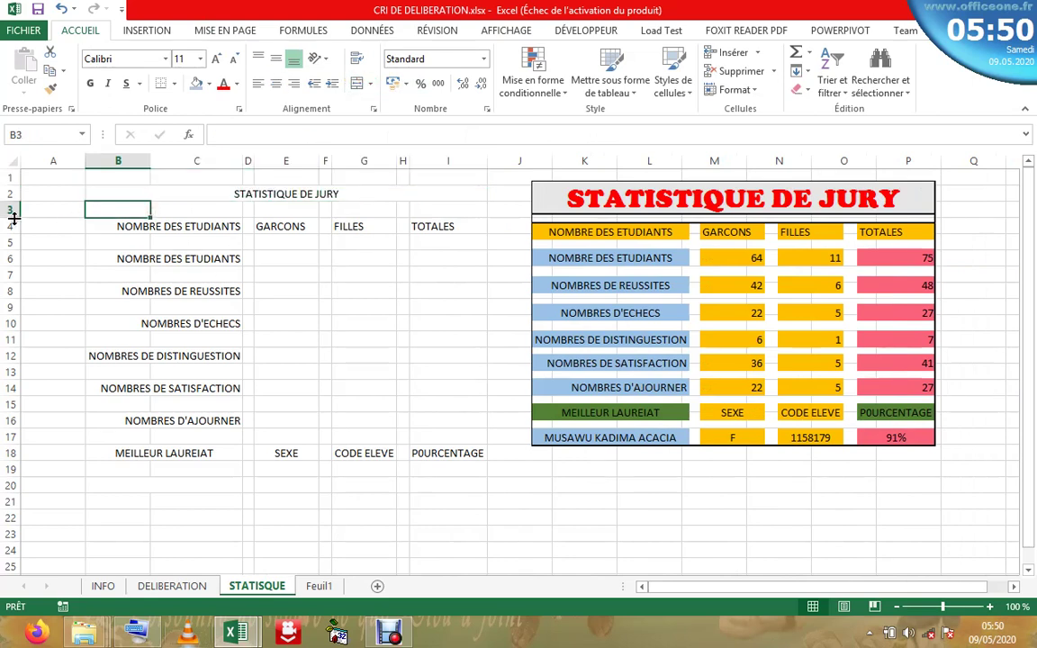
pyautogui.moveTo(13, 217); pyautogui.dragTo(16, 298)
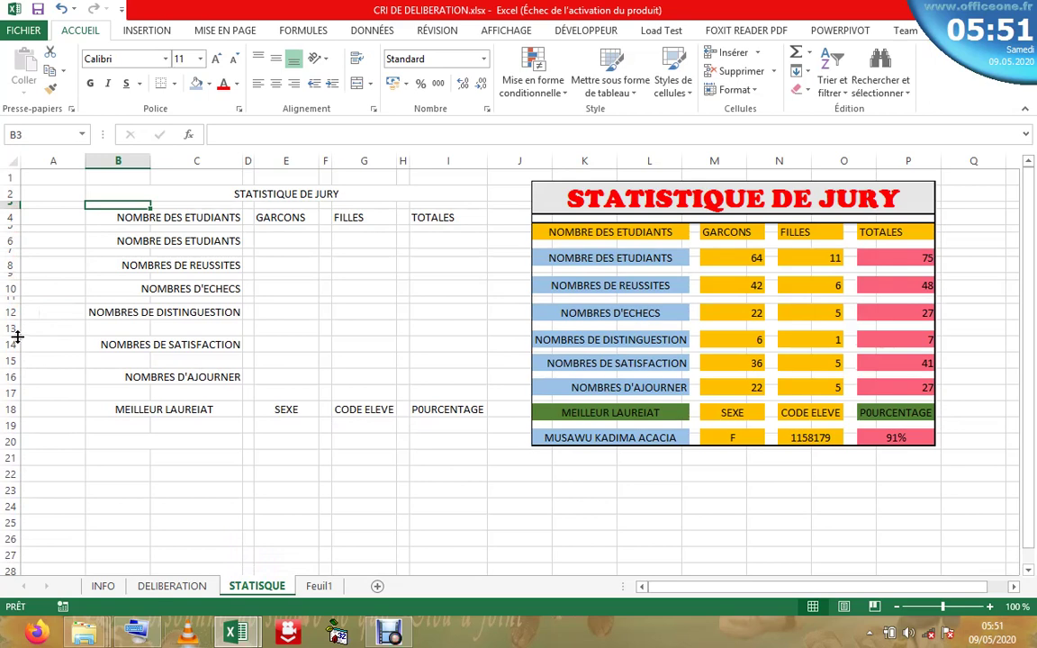
pyautogui.moveTo(17, 336); pyautogui.dragTo(18, 344)
pyautogui.moveTo(19, 385); pyautogui.dragTo(18, 369)
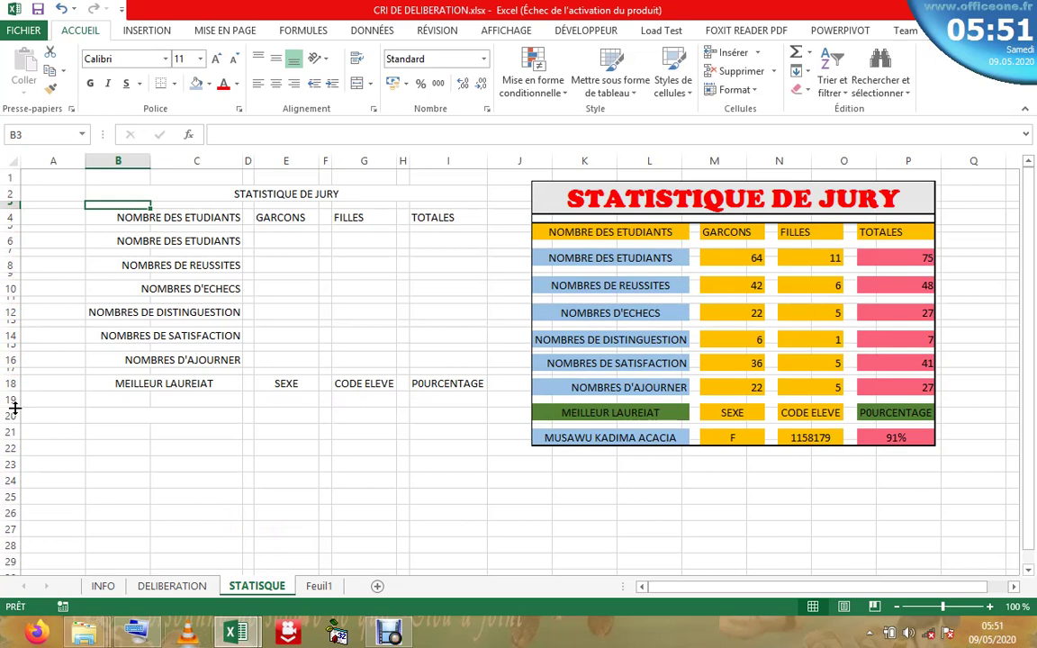
pyautogui.moveTo(14, 408); pyautogui.dragTo(14, 396)
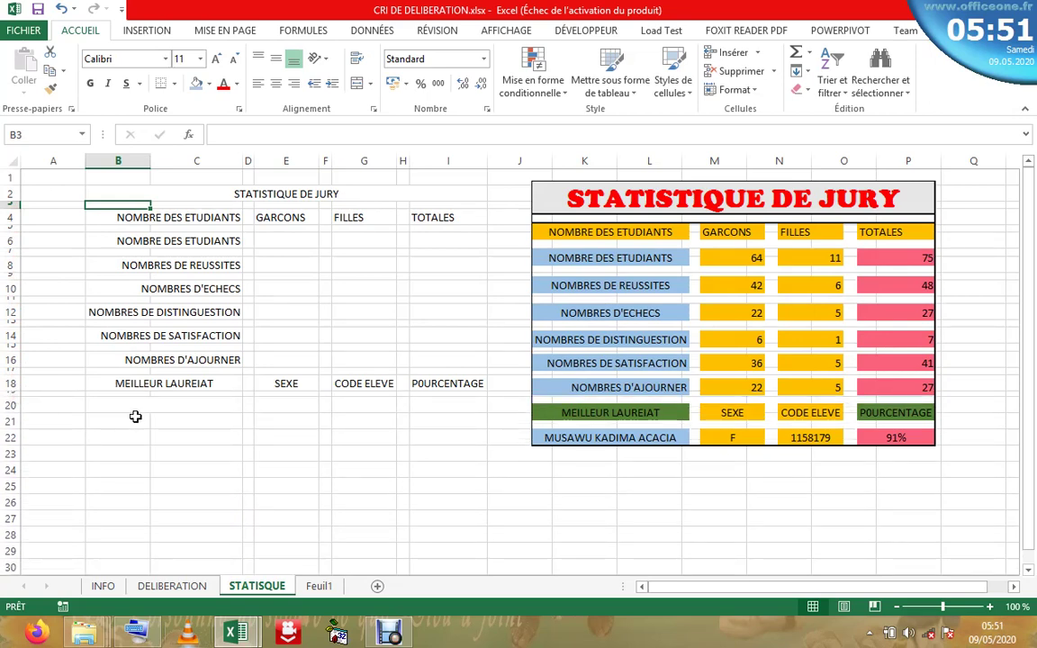
# - Give the merged title a light blue fill with bold red text
pyautogui.click(138, 410)
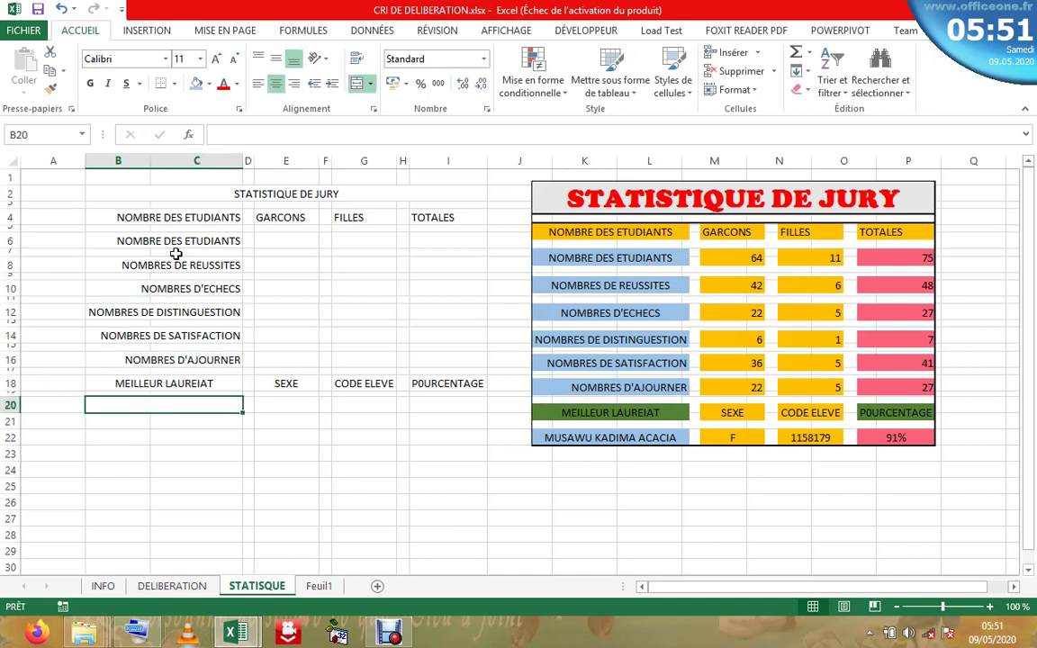
pyautogui.click(193, 195)
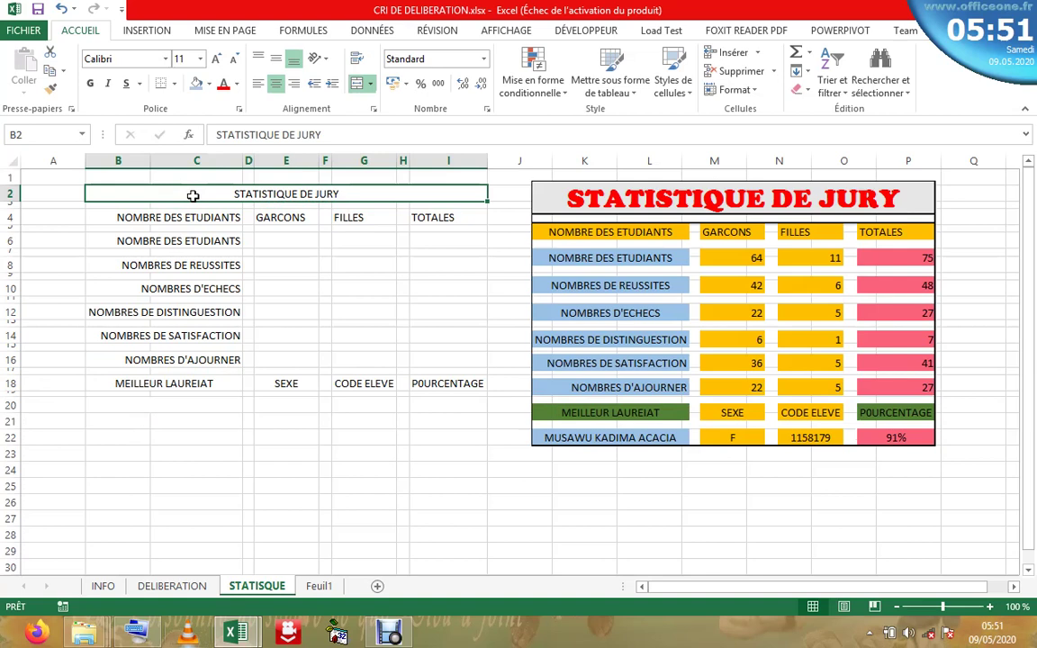
pyautogui.click(197, 84)
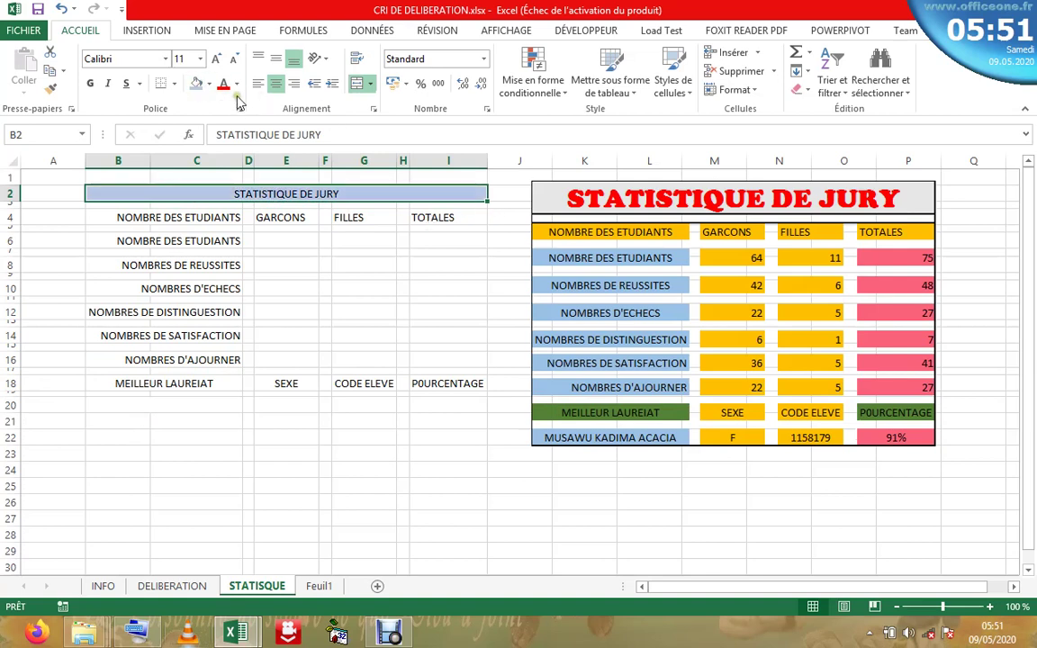
pyautogui.click(238, 86)
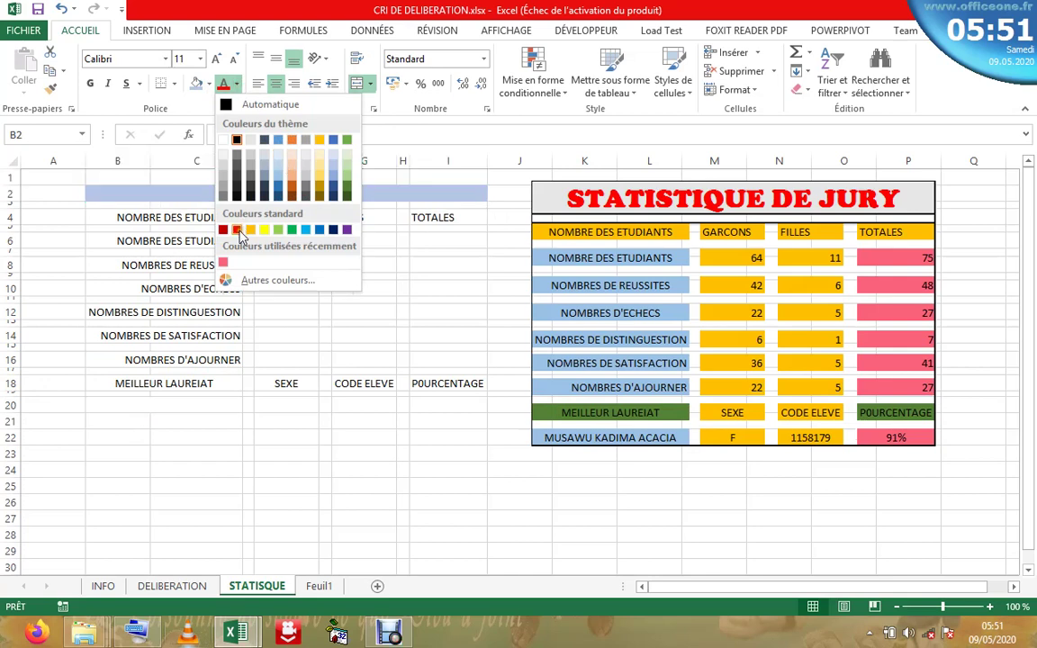
pyautogui.click(239, 232)
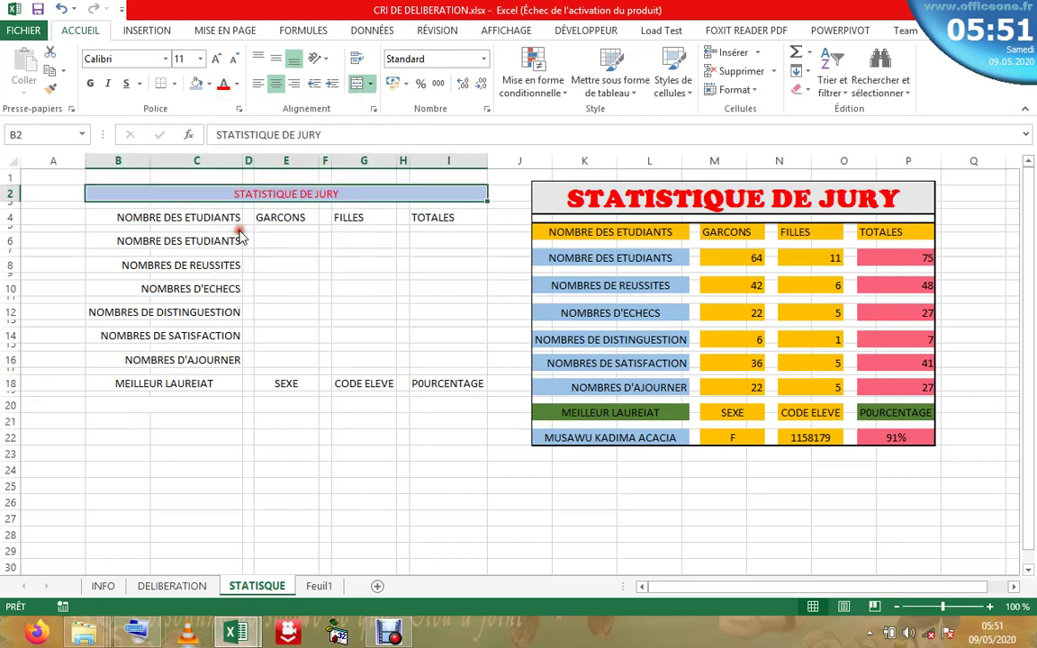
pyautogui.click(89, 82)
# - Set the title font to Cooper Black
pyautogui.click(164, 60)
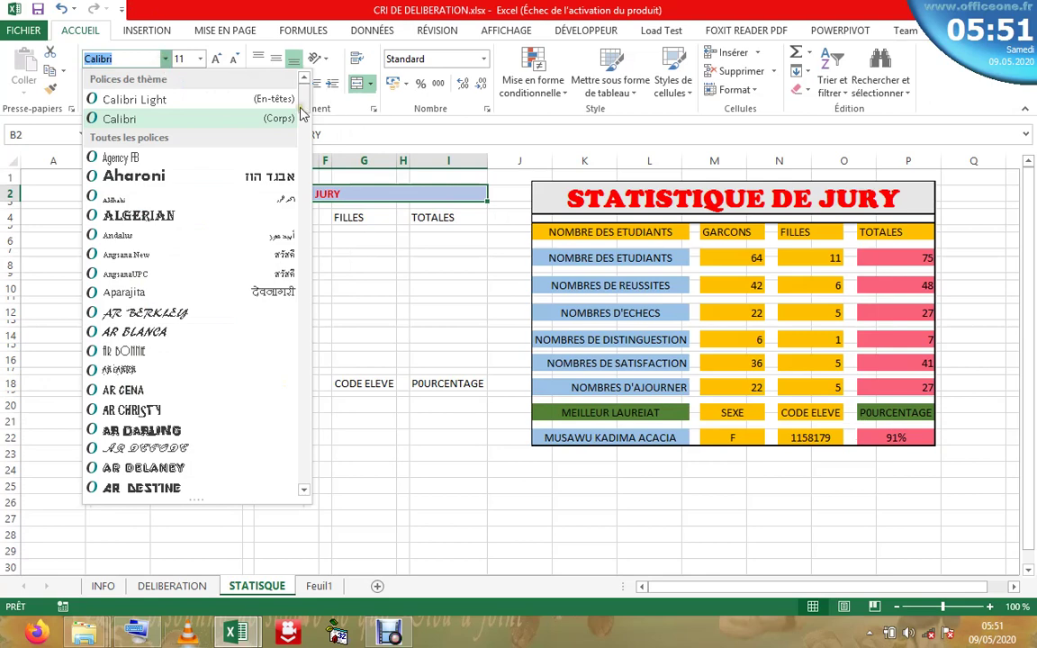
pyautogui.moveTo(302, 106); pyautogui.dragTo(330, 283)
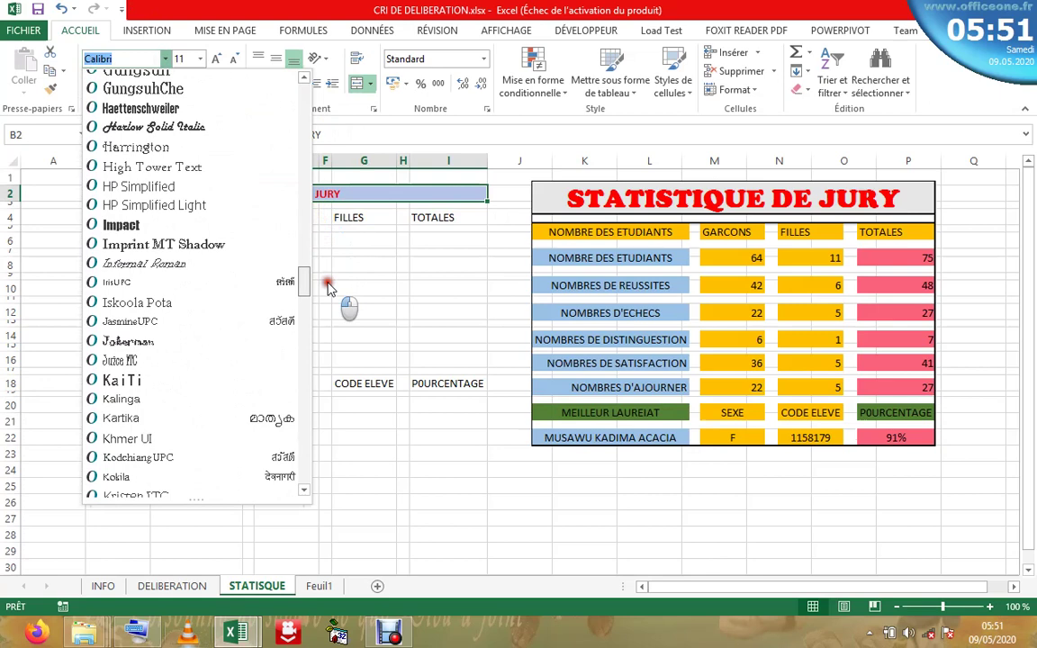
pyautogui.click(149, 222)
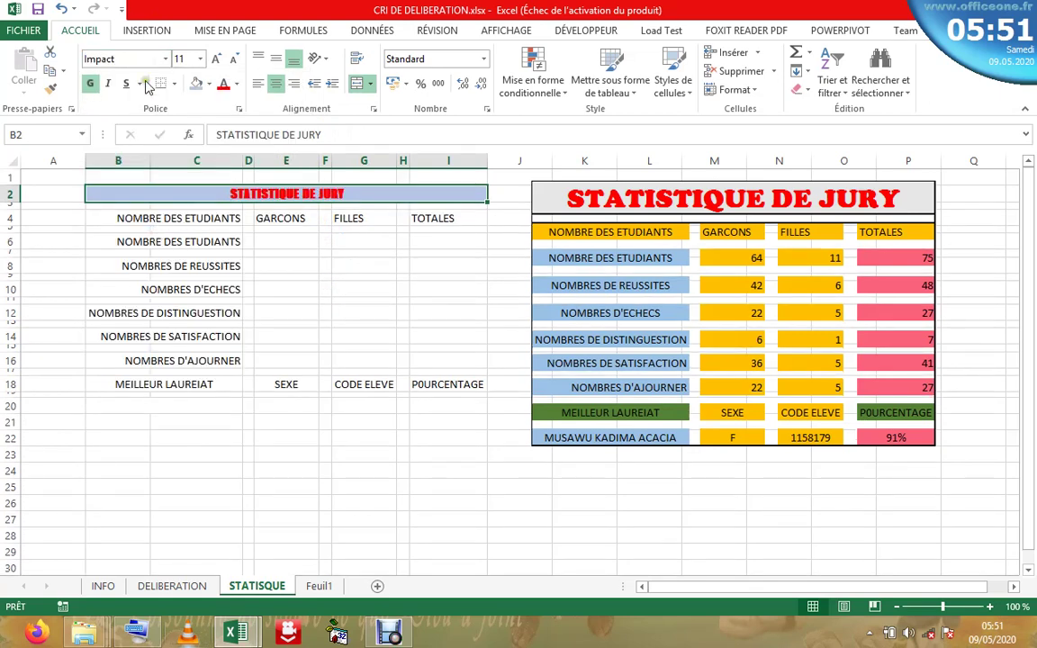
pyautogui.click(165, 59)
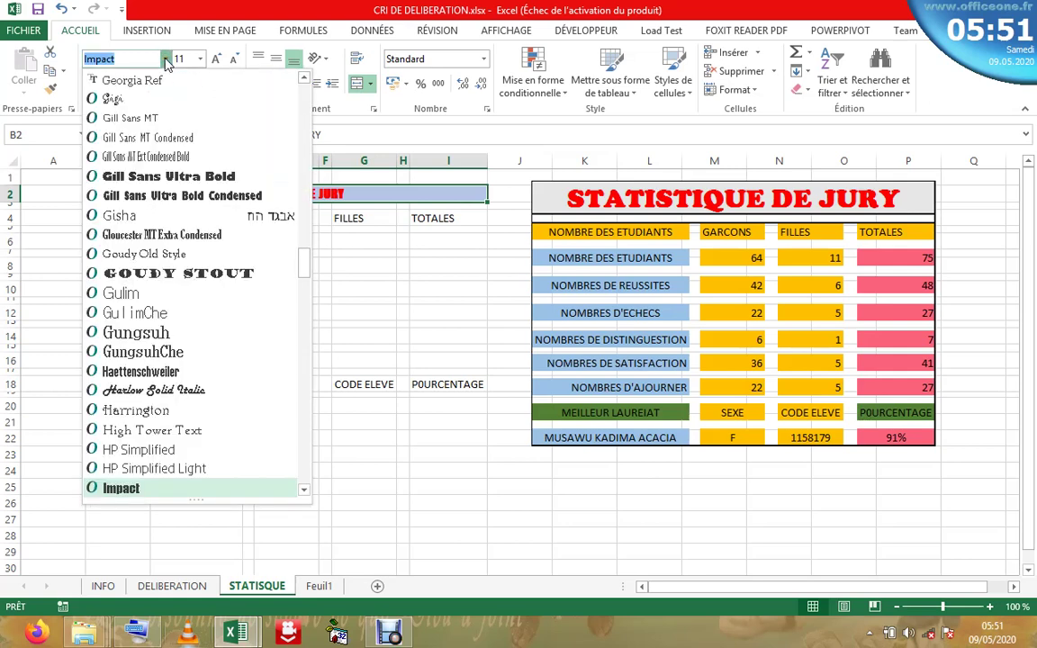
pyautogui.moveTo(304, 269); pyautogui.dragTo(305, 190)
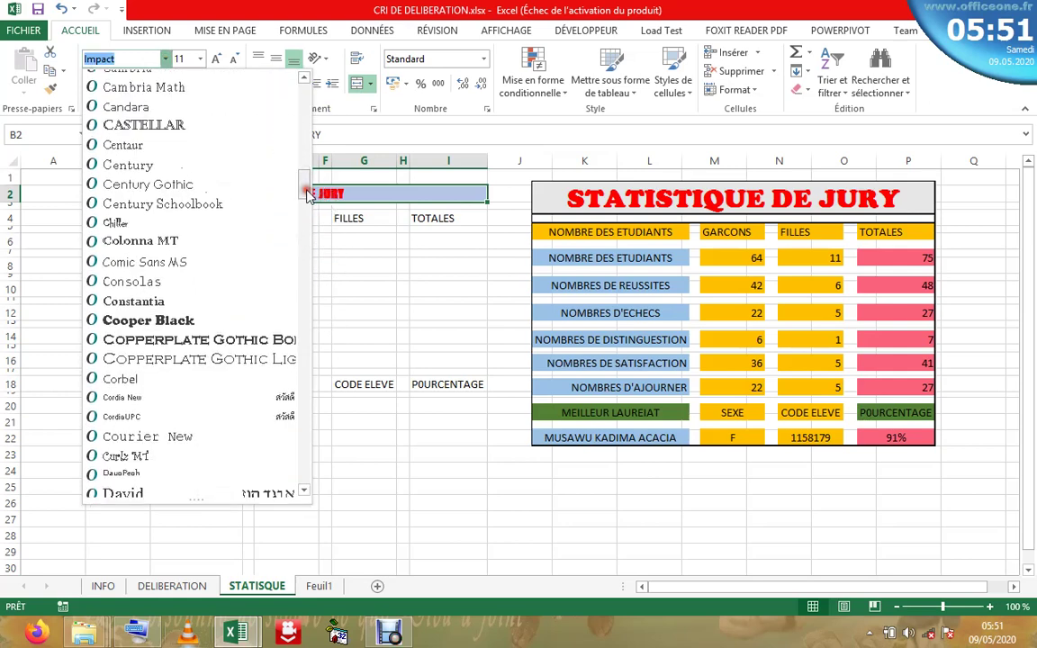
pyautogui.click(203, 321)
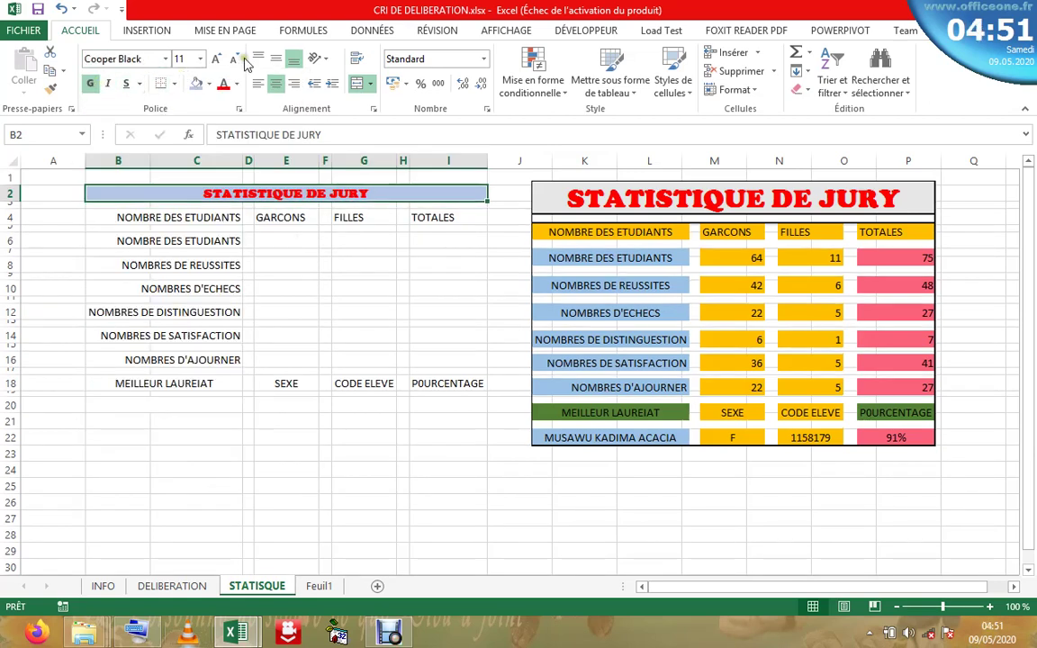
# - Increase the title font size to 26
pyautogui.click(217, 59)
pyautogui.click(216, 59)
pyautogui.click(217, 59)
pyautogui.click(217, 59)
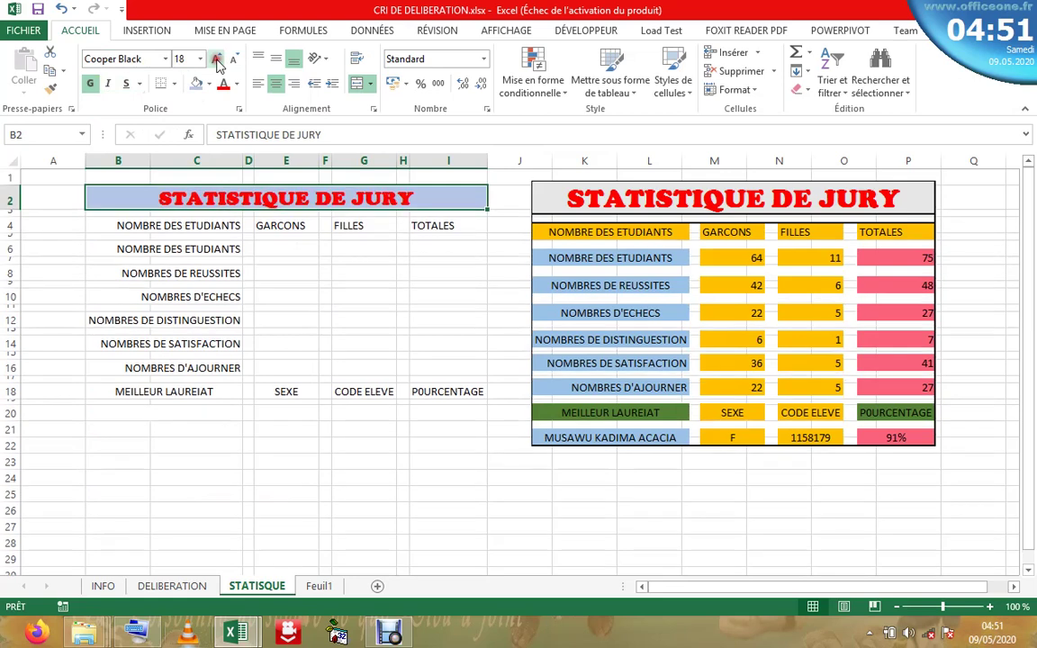
pyautogui.click(217, 59)
pyautogui.click(217, 60)
pyautogui.click(217, 59)
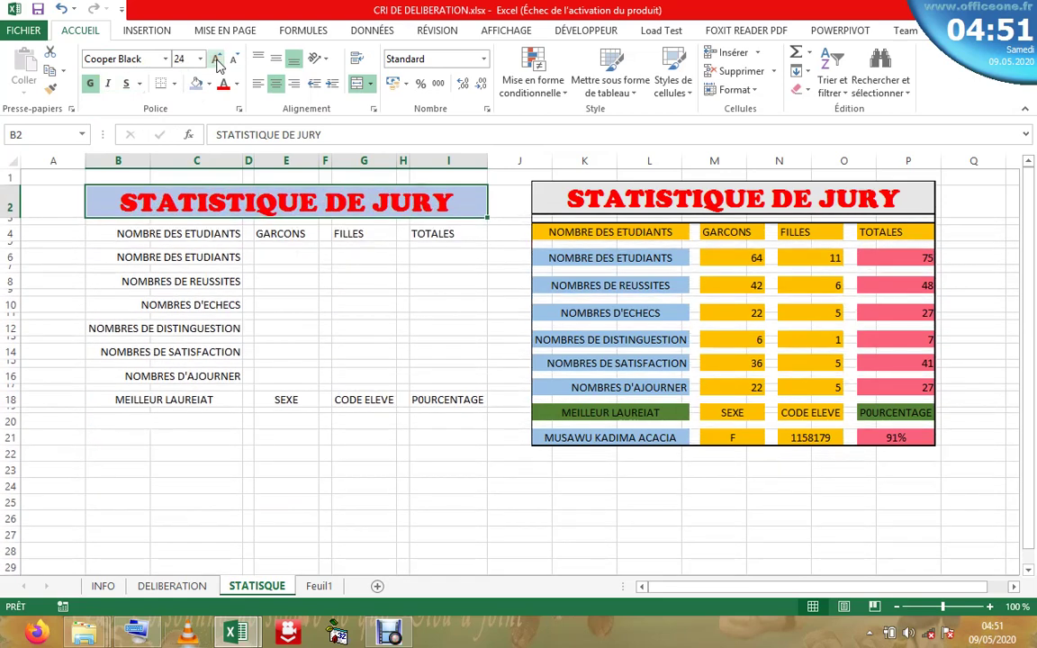
pyautogui.click(217, 60)
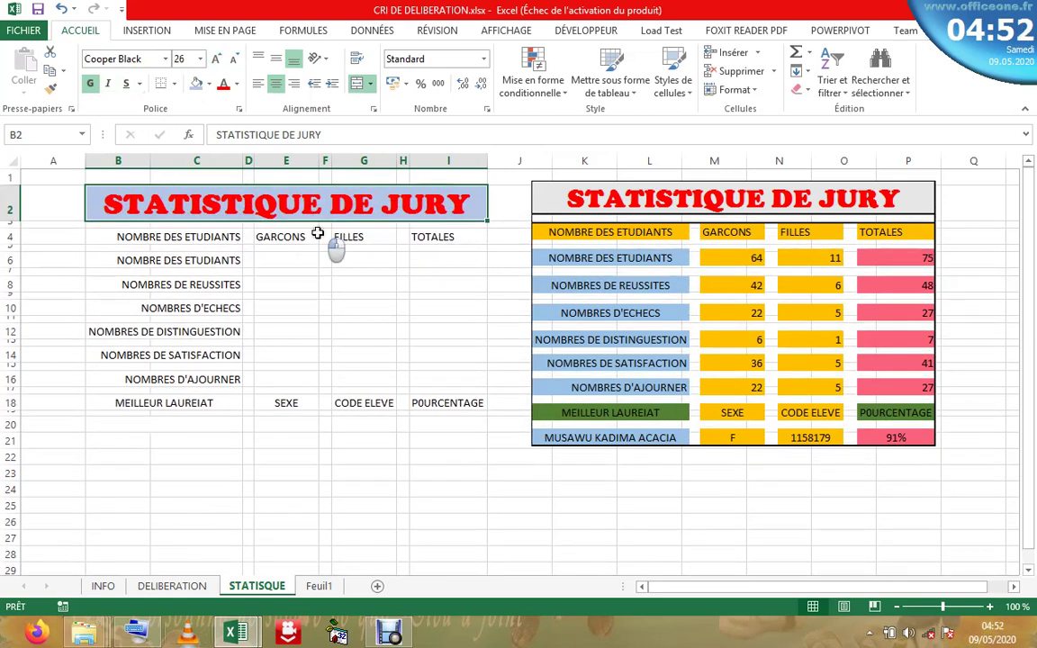
pyautogui.click(306, 236)
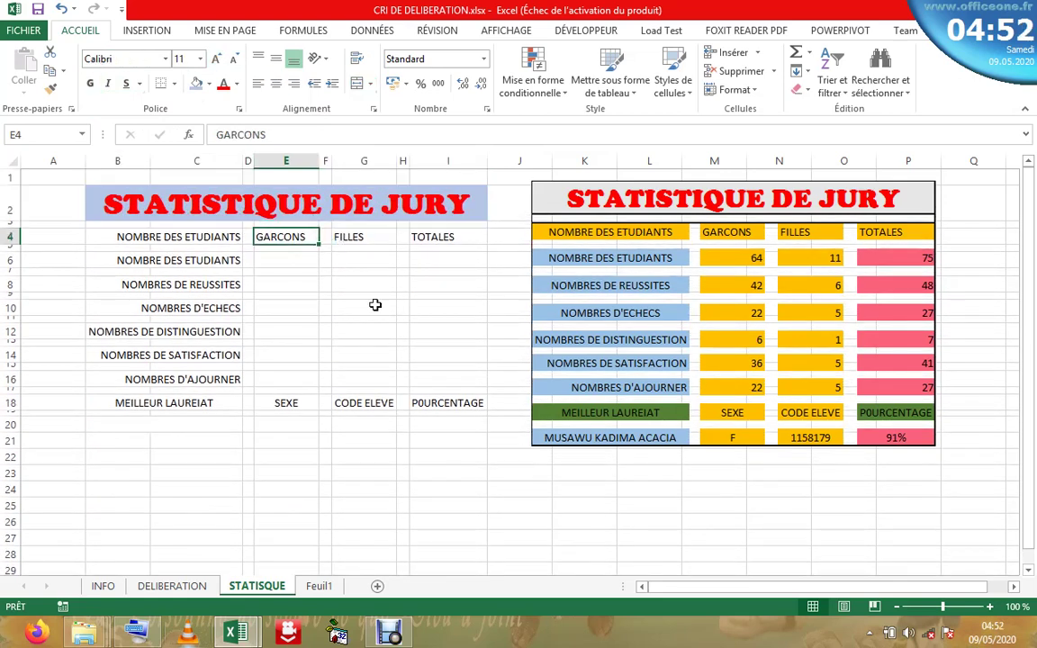
# - Fill the NOMBRE DES ETUDIANTS header cell with orange
pyautogui.click(169, 252)
pyautogui.click(206, 236)
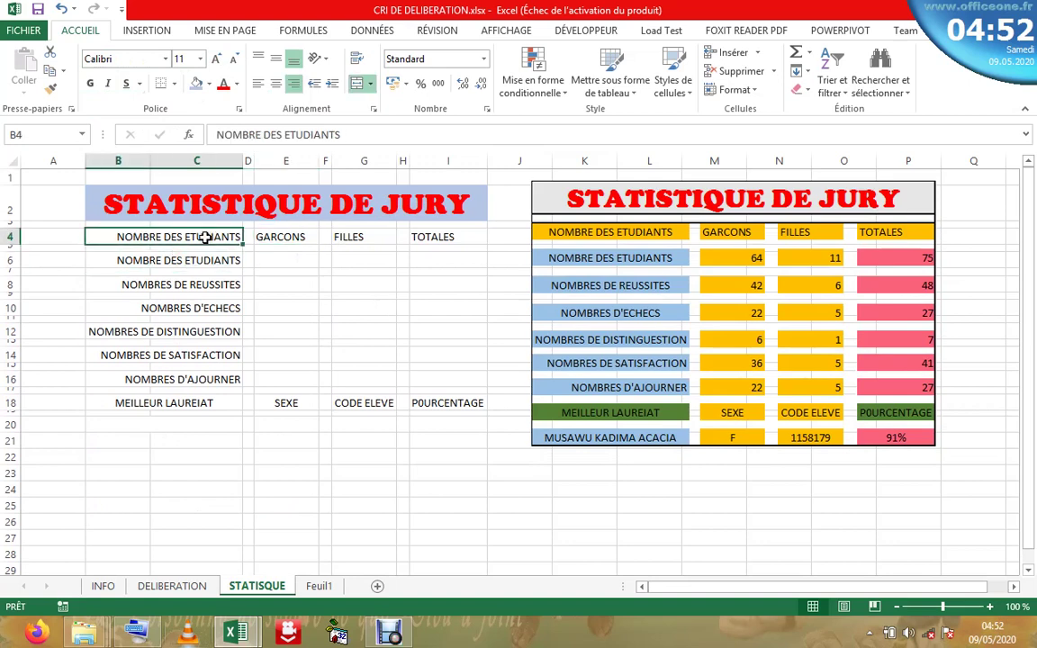
pyautogui.moveTo(205, 237); pyautogui.dragTo(236, 235)
pyautogui.click(208, 83)
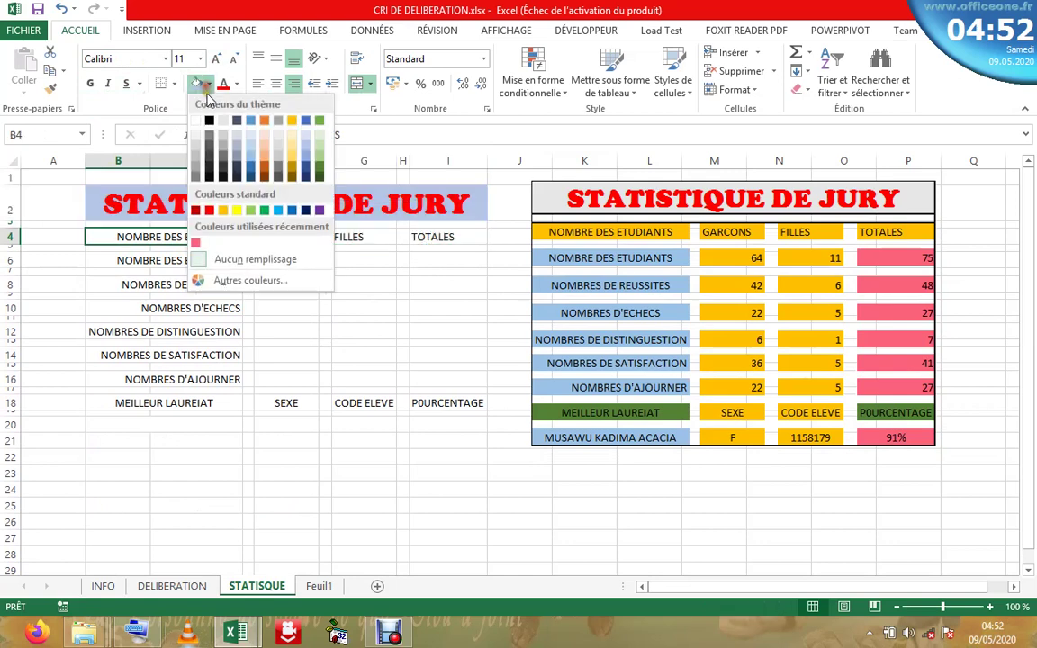
pyautogui.click(223, 211)
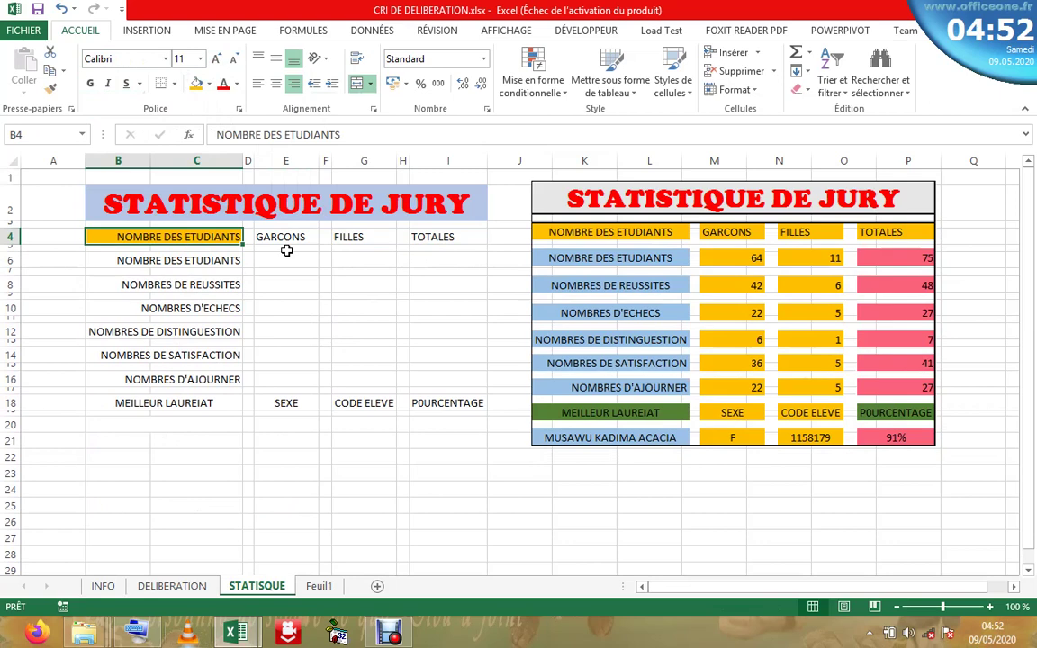
# - Apply the same orange fill to the GARCONS, FILLES and TOTALES headers
pyautogui.click(287, 238)
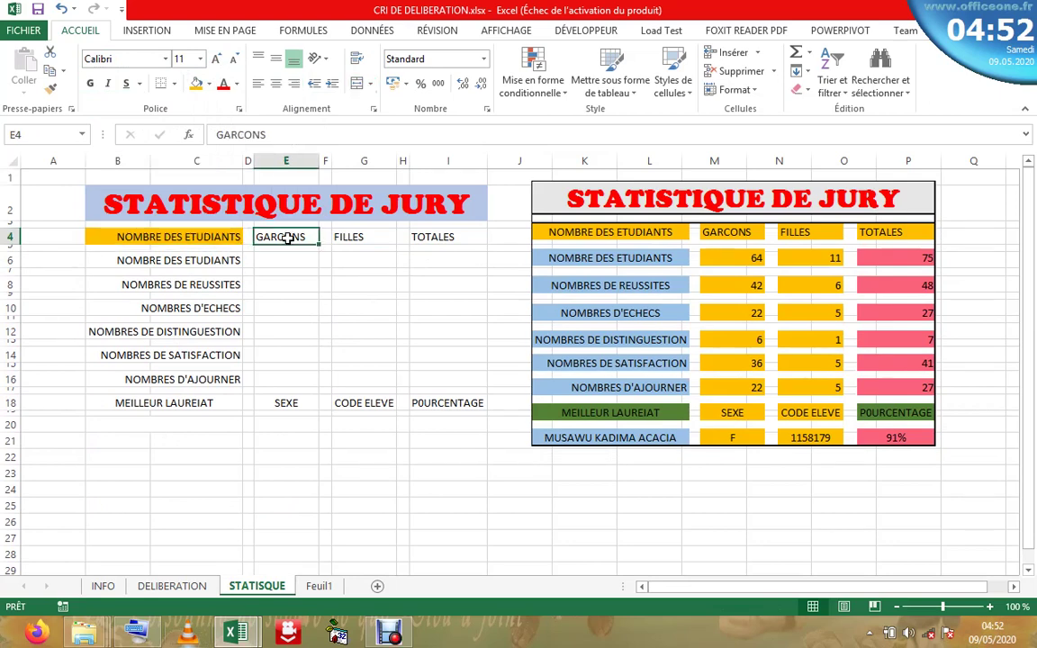
pyautogui.press('F4')
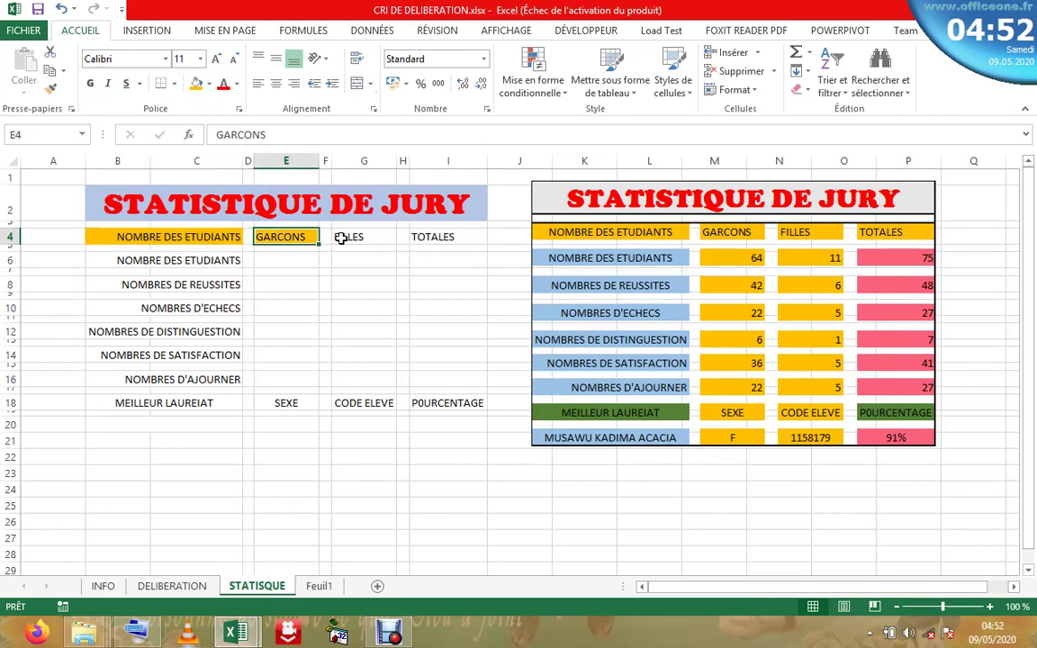
pyautogui.click(340, 237)
pyautogui.press('F4')
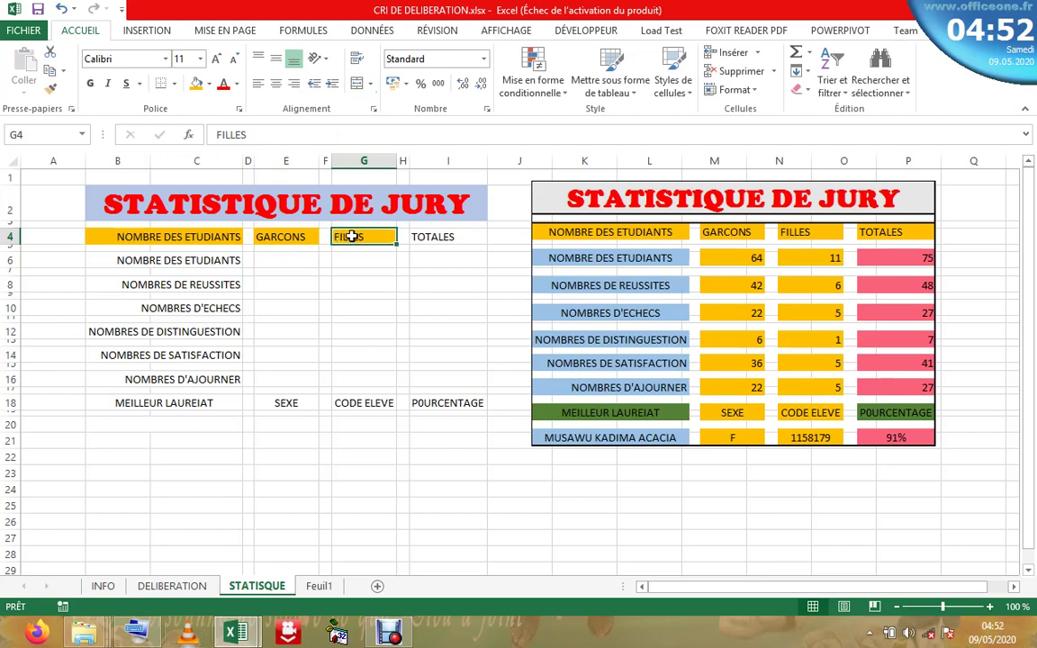
pyautogui.click(451, 236)
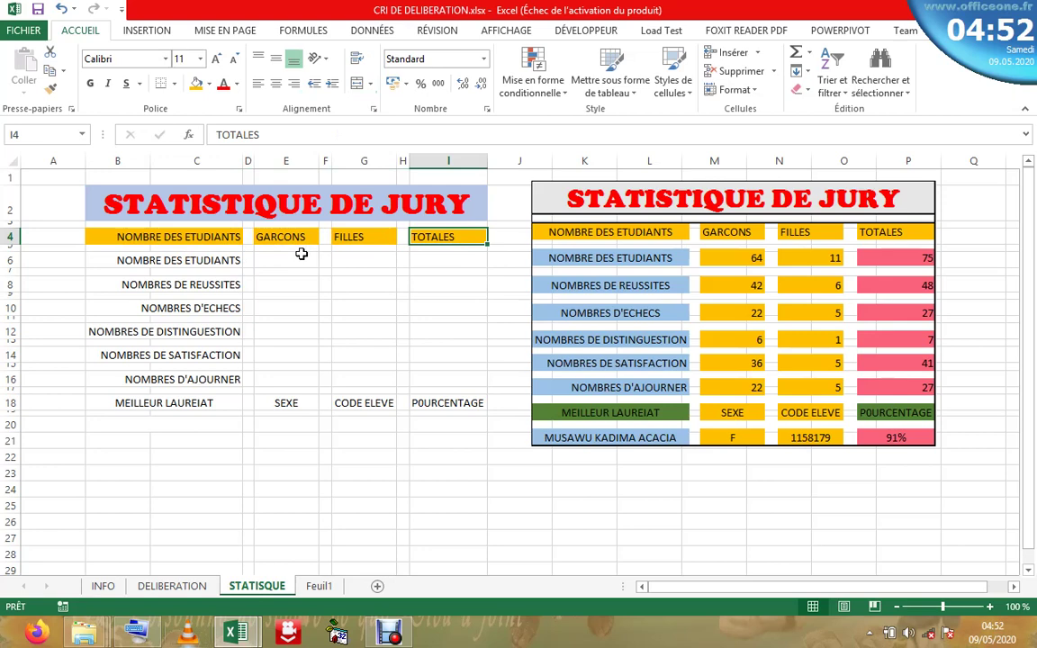
# - Give the garçons cells E6 and E8 the orange fill with F4
pyautogui.click(301, 259)
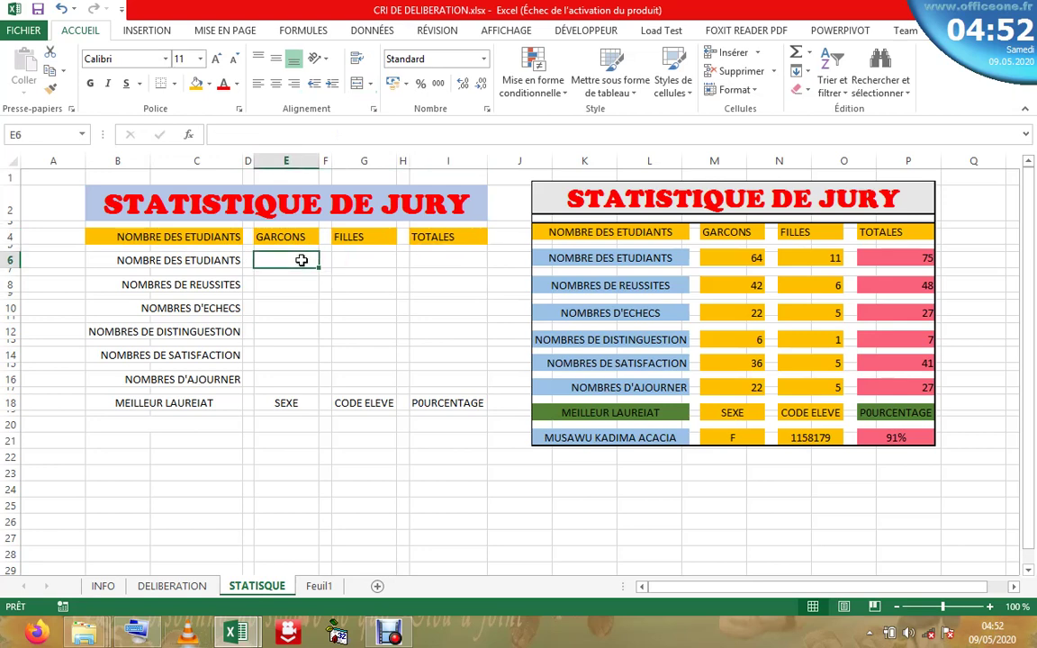
pyautogui.press('F4')
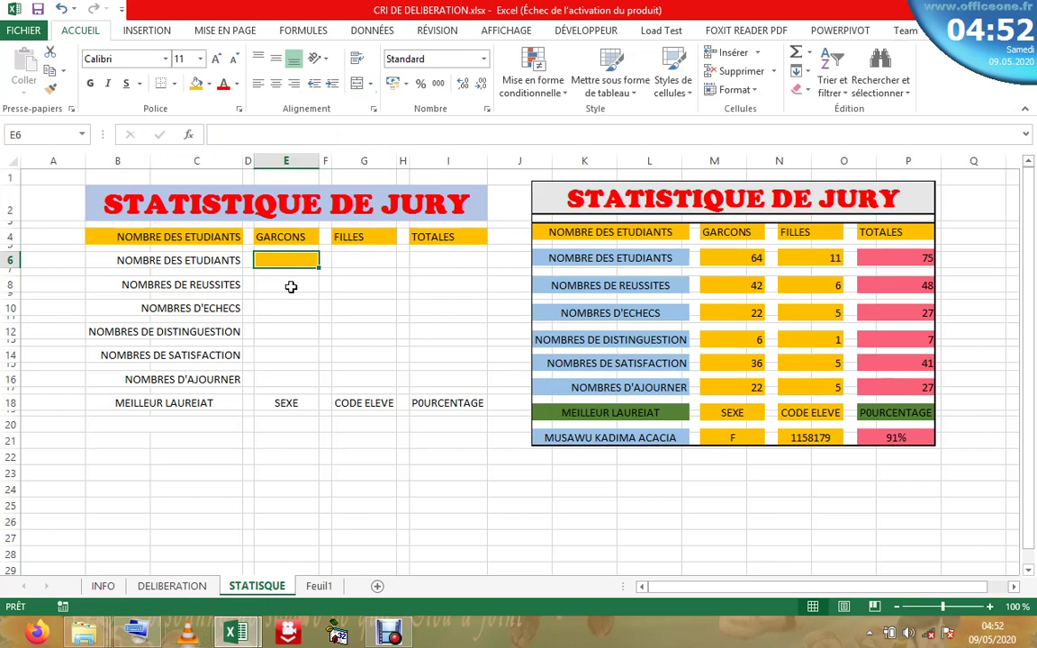
pyautogui.click(291, 286)
pyautogui.press('F4')
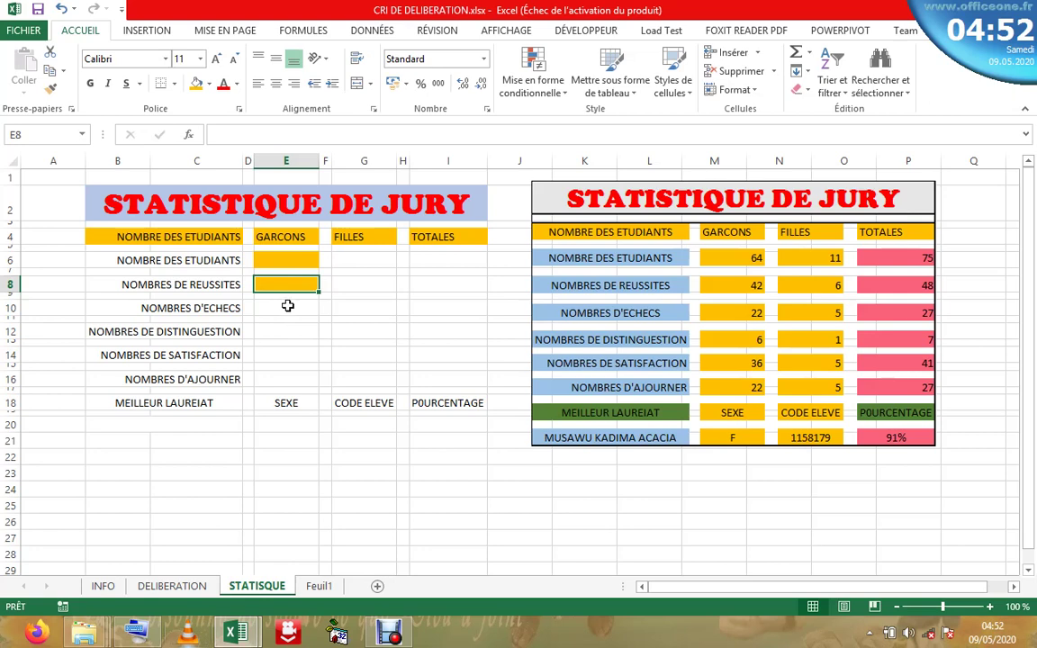
# - Repeat the orange fill on the garçons cells E10, E12, E14 and E16
pyautogui.click(288, 306)
pyautogui.press('F4')
pyautogui.click(287, 332)
pyautogui.press('F4')
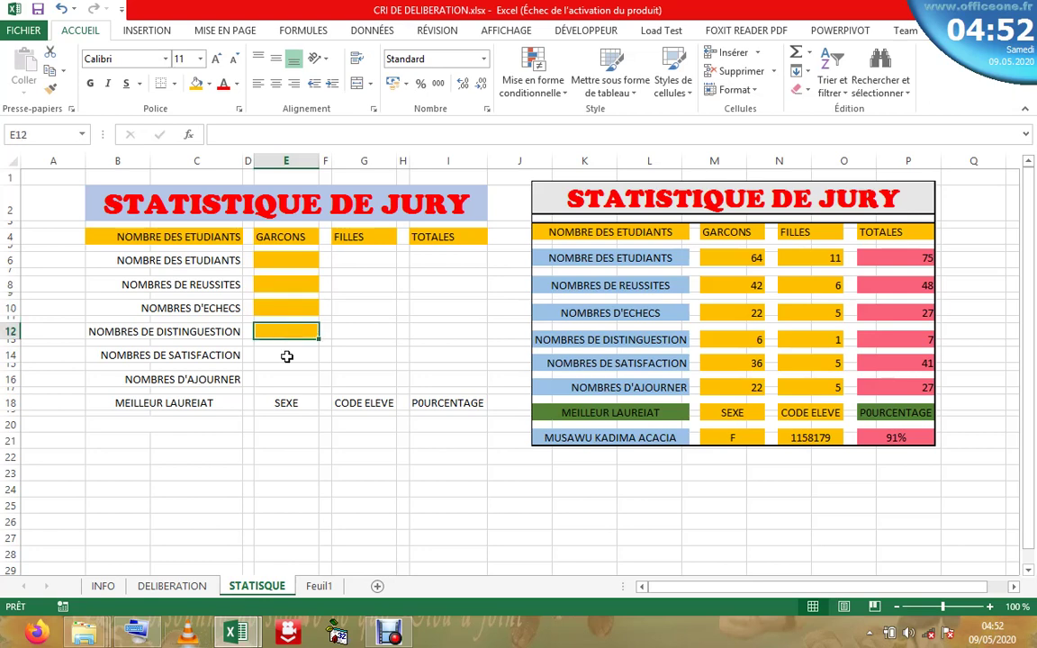
pyautogui.click(285, 354)
pyautogui.press('F4')
pyautogui.click(290, 378)
pyautogui.press('F4')
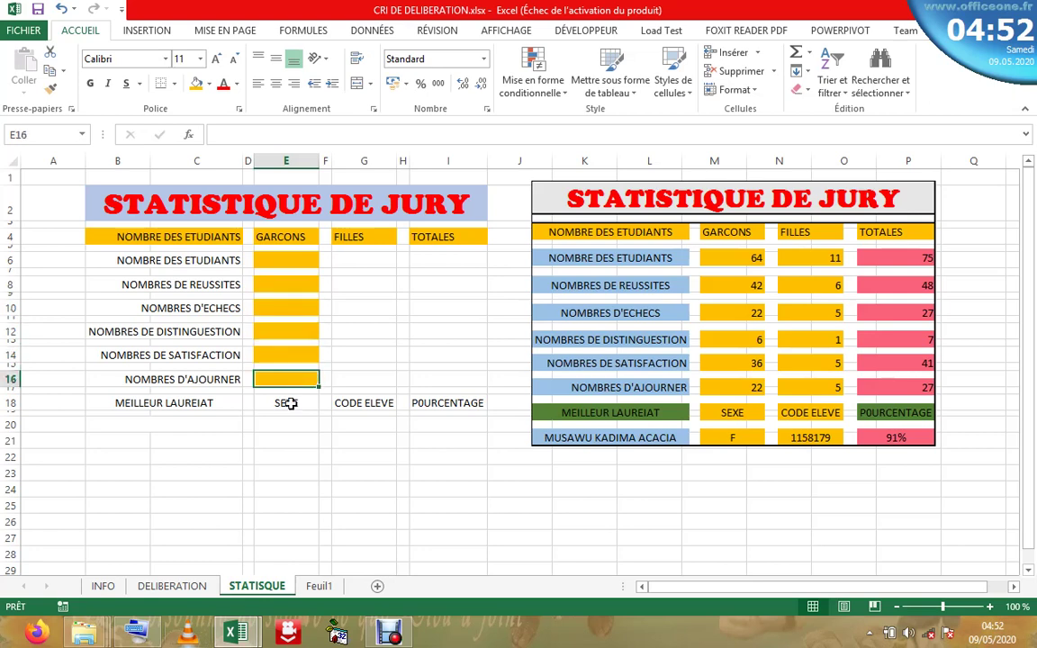
# - Give the SEXE and CODE ELEVE header cells the orange fill
pyautogui.click(290, 403)
pyautogui.press('F4')
pyautogui.click(364, 403)
pyautogui.press('F4')
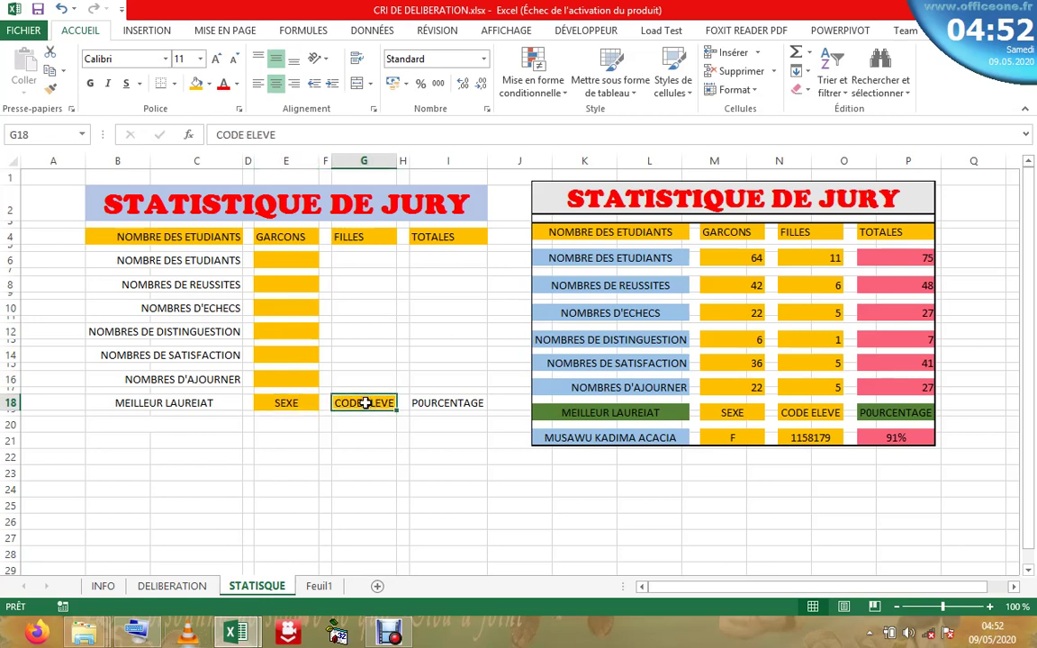
# - Fill the filles cells G16, G14, G12, G10, G8 and G6 orange
pyautogui.click(364, 378)
pyautogui.press('F4')
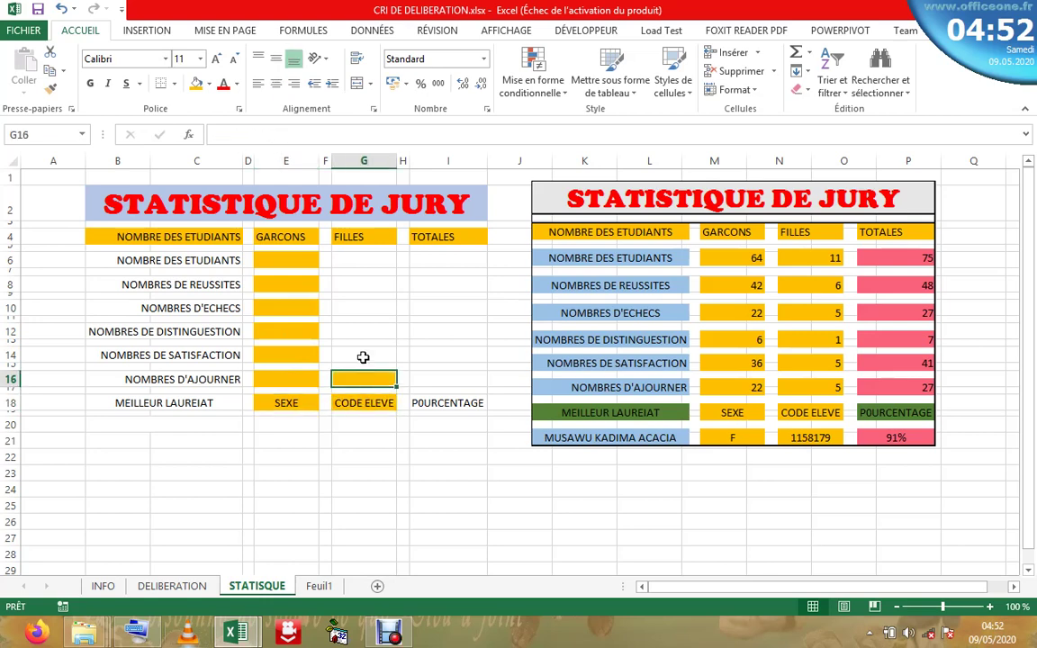
pyautogui.click(360, 355)
pyautogui.press('F4')
pyautogui.click(359, 333)
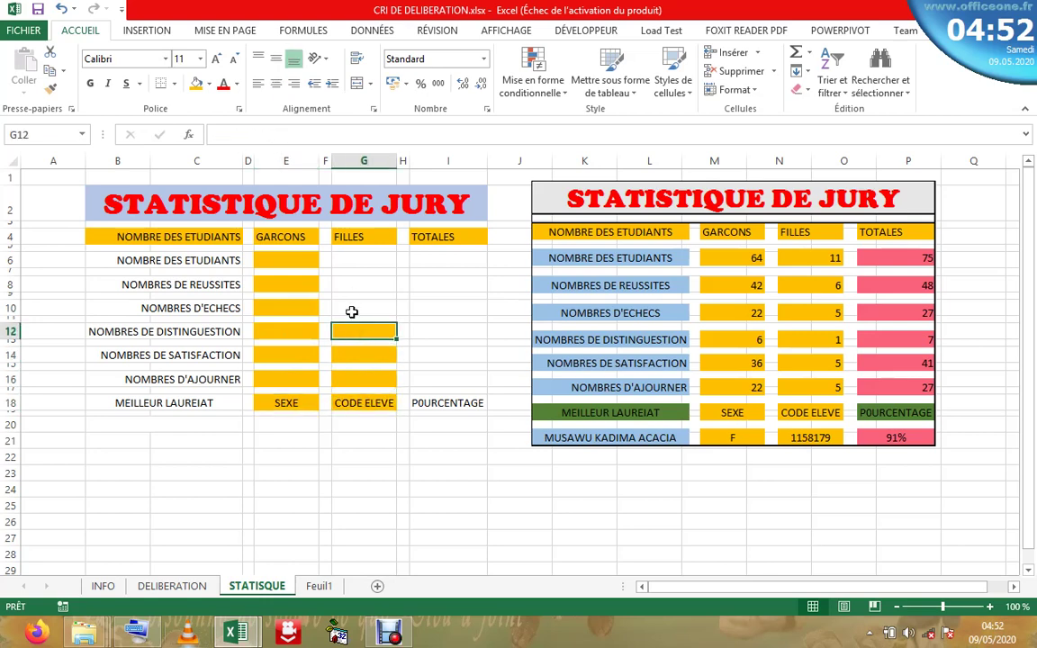
pyautogui.click(352, 308)
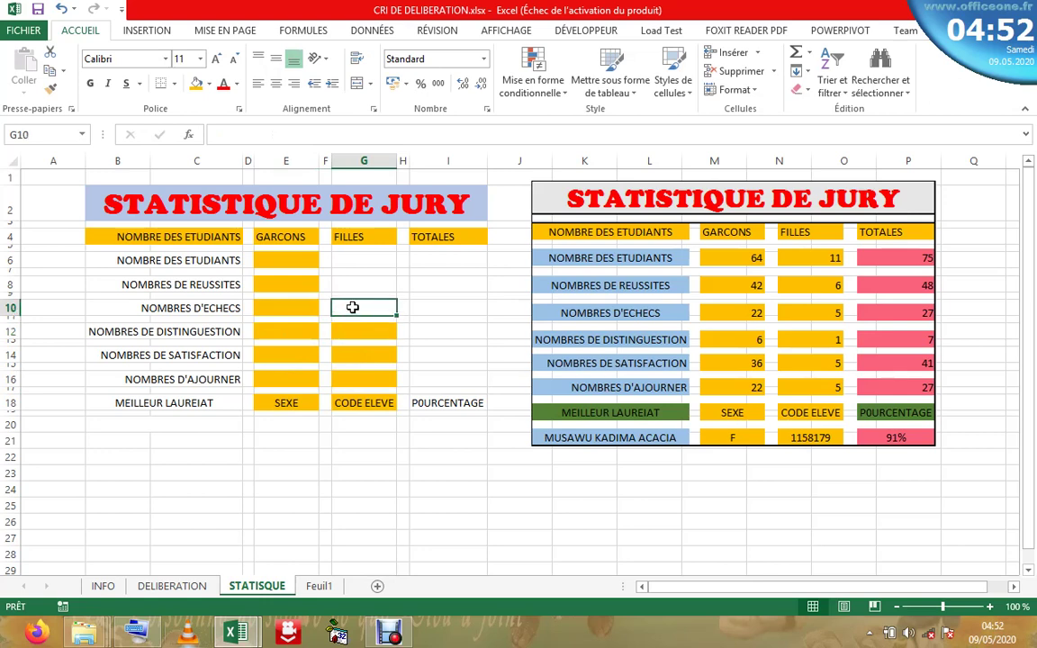
pyautogui.press('F4')
pyautogui.click(350, 287)
pyautogui.press('F4')
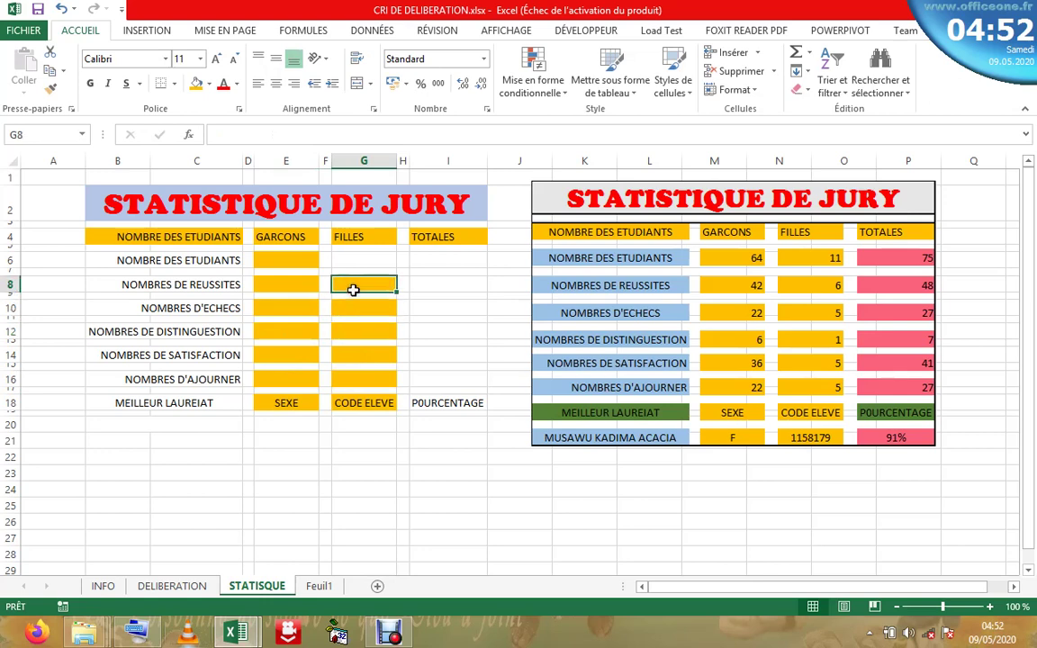
pyautogui.click(362, 261)
pyautogui.press('F4')
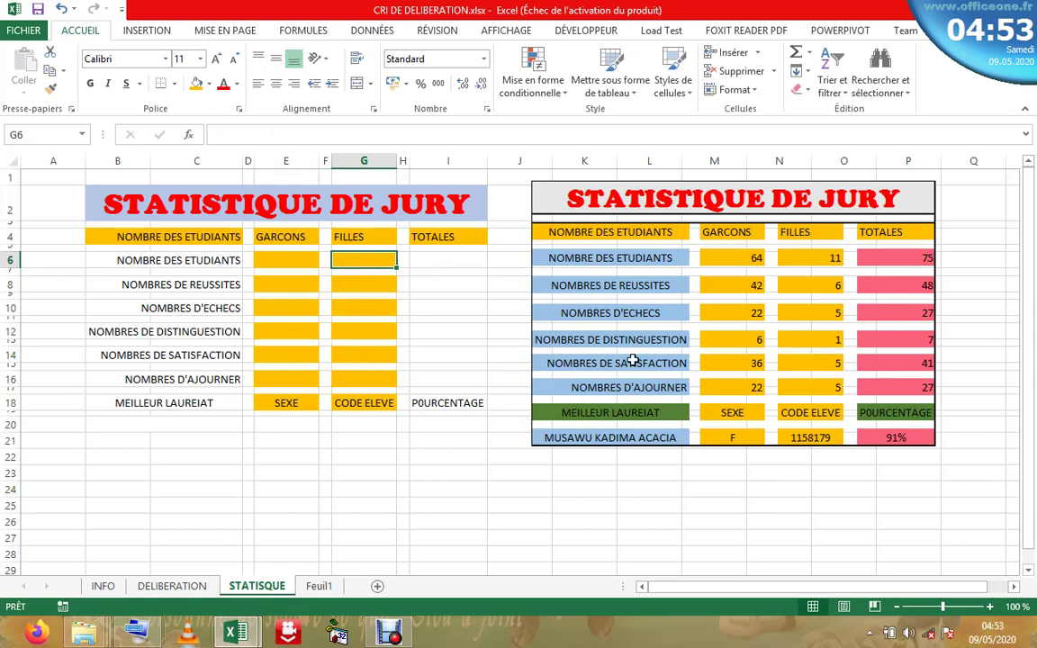
# - Fill cells E20 and G20 orange
pyautogui.click(288, 425)
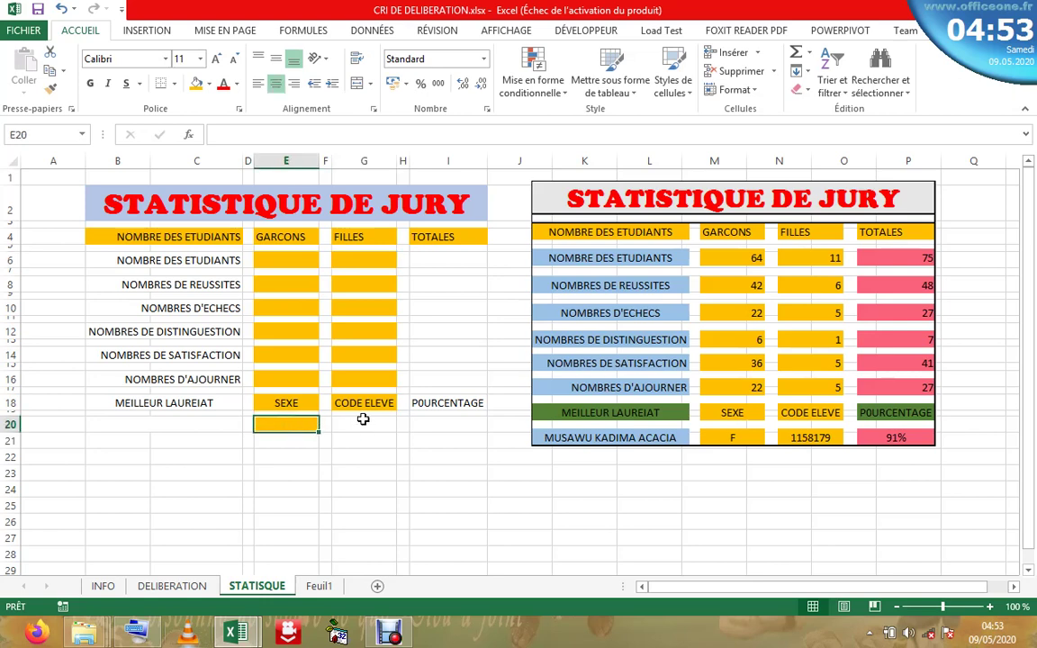
pyautogui.click(363, 425)
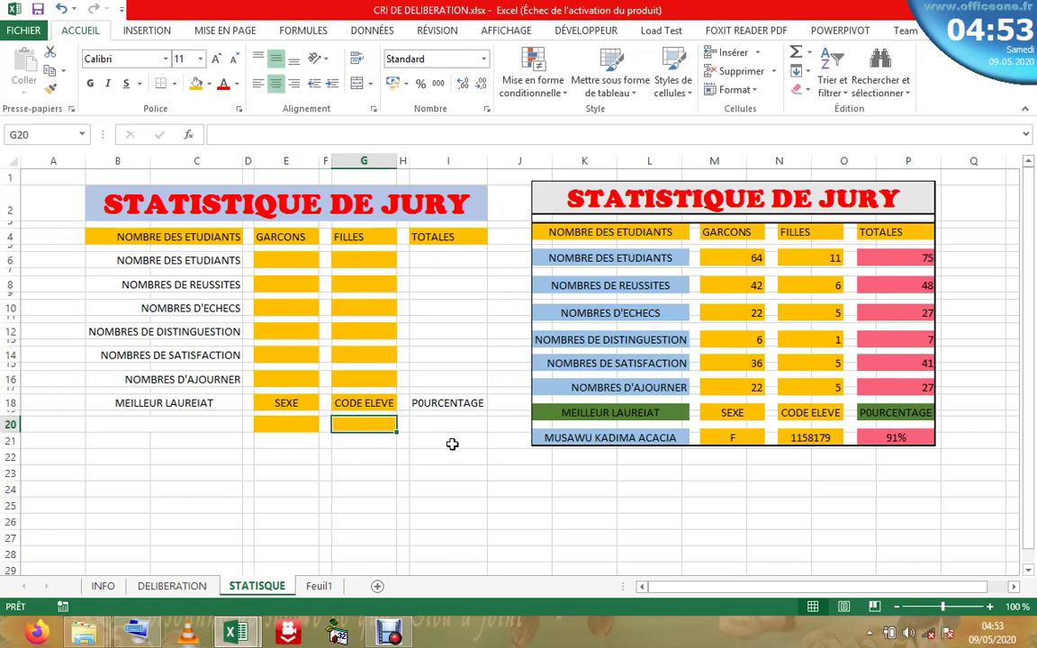
pyautogui.click(207, 263)
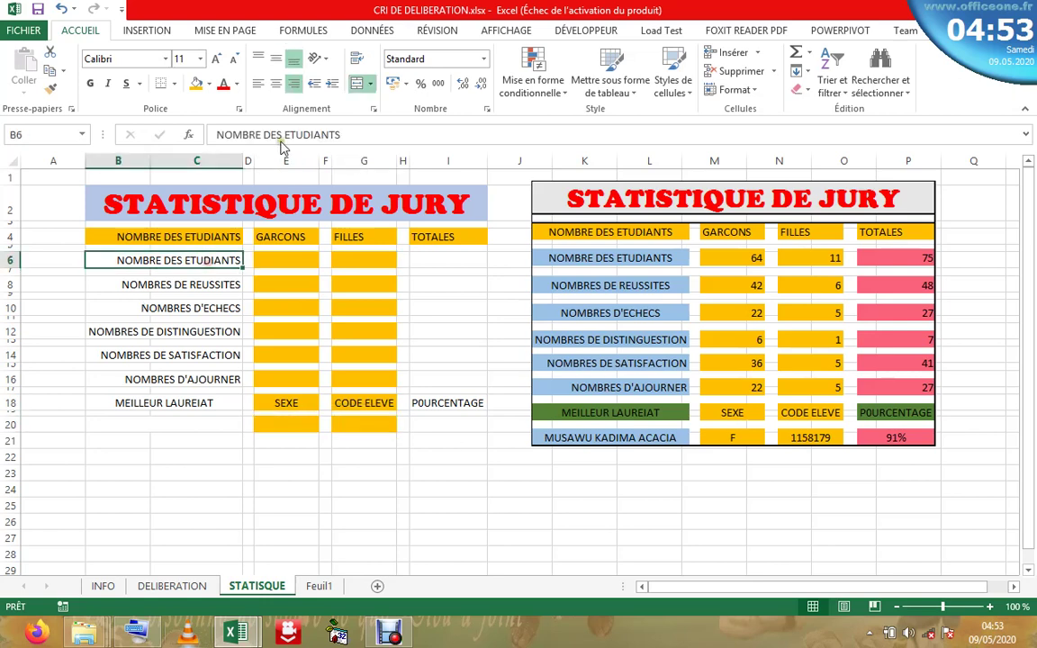
# - Fill NOMBRE DES ETUDIANTS light blue, then repeat it on the labels down to NOMBRES D'AJOURNER
pyautogui.click(210, 86)
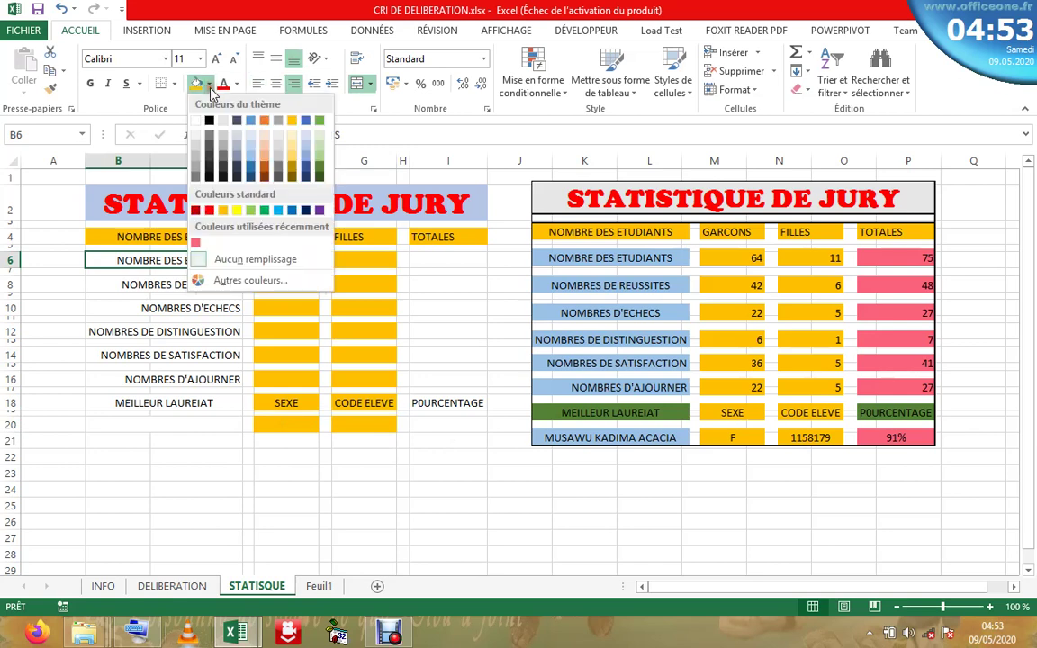
pyautogui.click(223, 146)
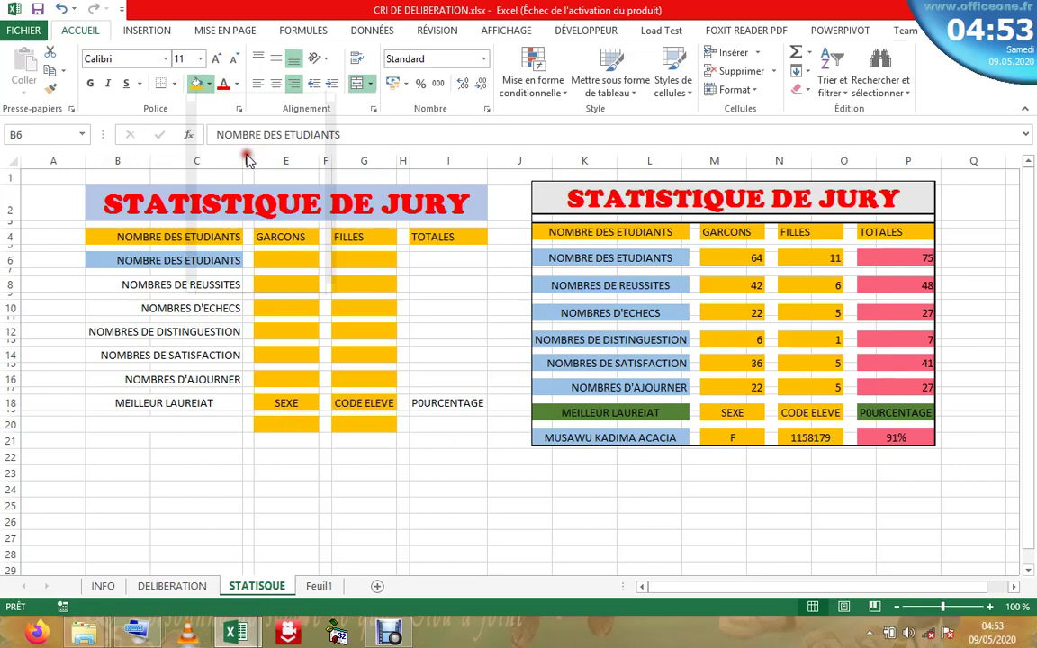
pyautogui.click(195, 285)
pyautogui.press('F4')
pyautogui.click(197, 308)
pyautogui.press('F4')
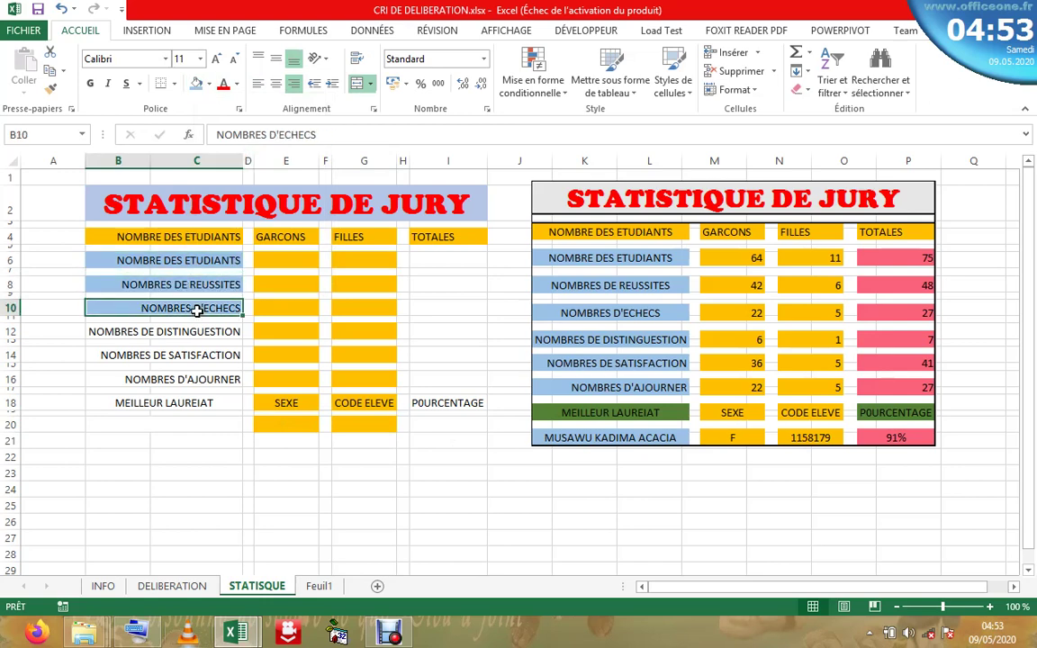
pyautogui.click(194, 334)
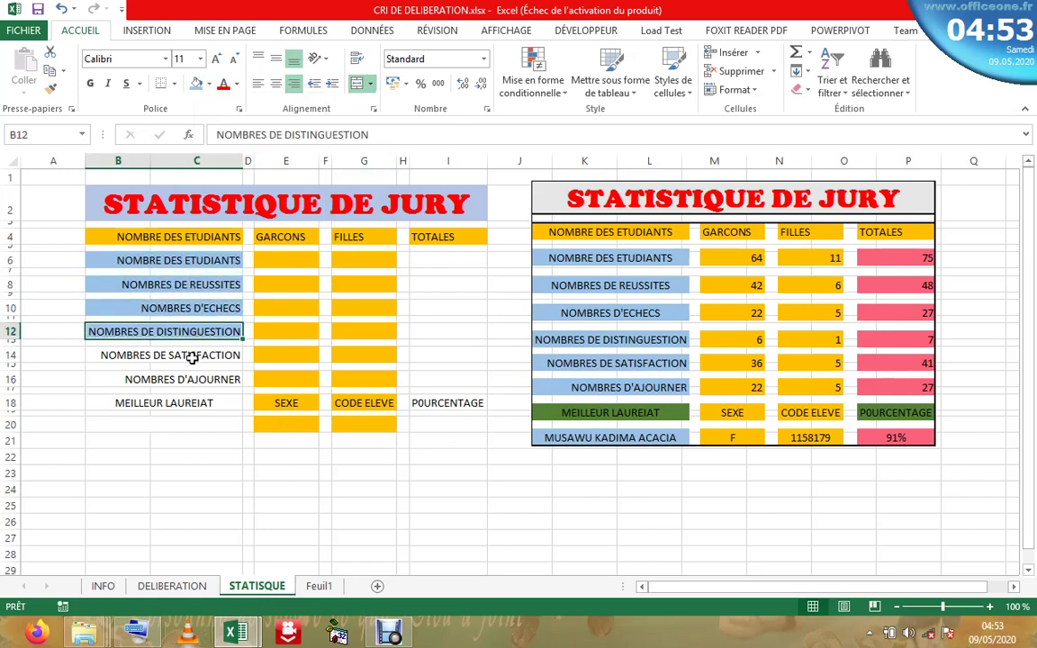
pyautogui.click(180, 357)
pyautogui.press('F4')
pyautogui.click(194, 379)
pyautogui.press('F4')
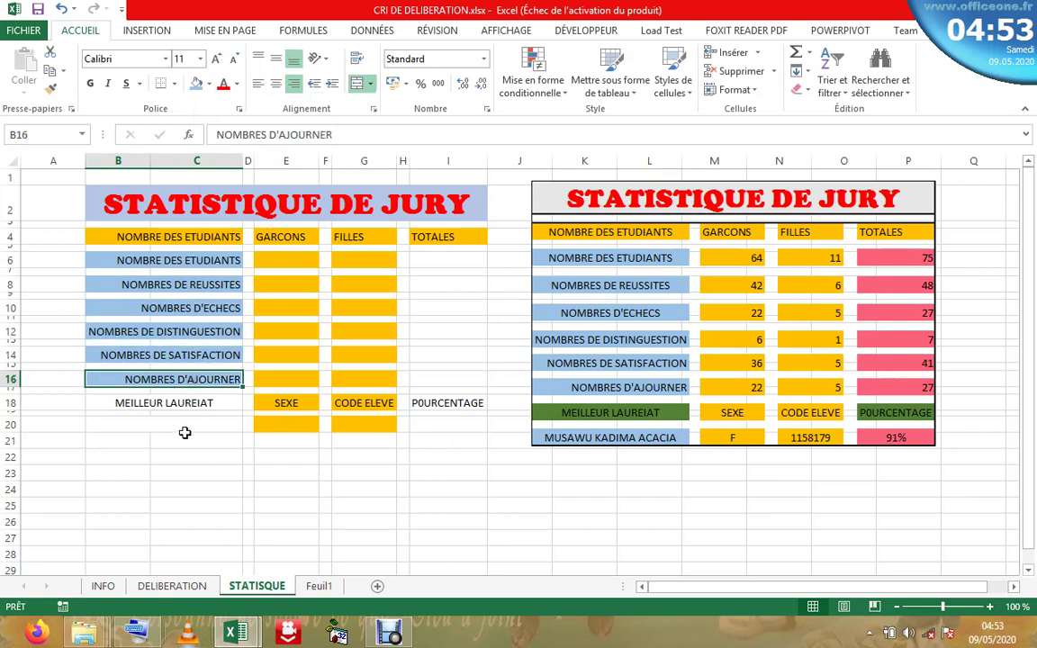
pyautogui.click(190, 423)
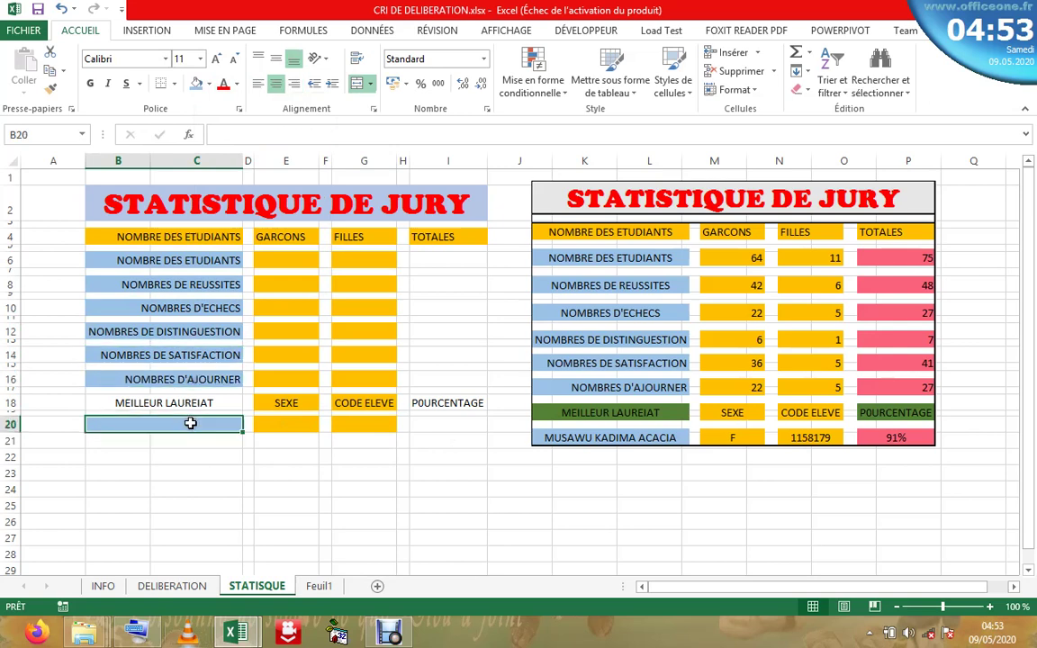
# - Fill TOTALES cell I6 with the recent pink and repeat it on I8
pyautogui.click(465, 261)
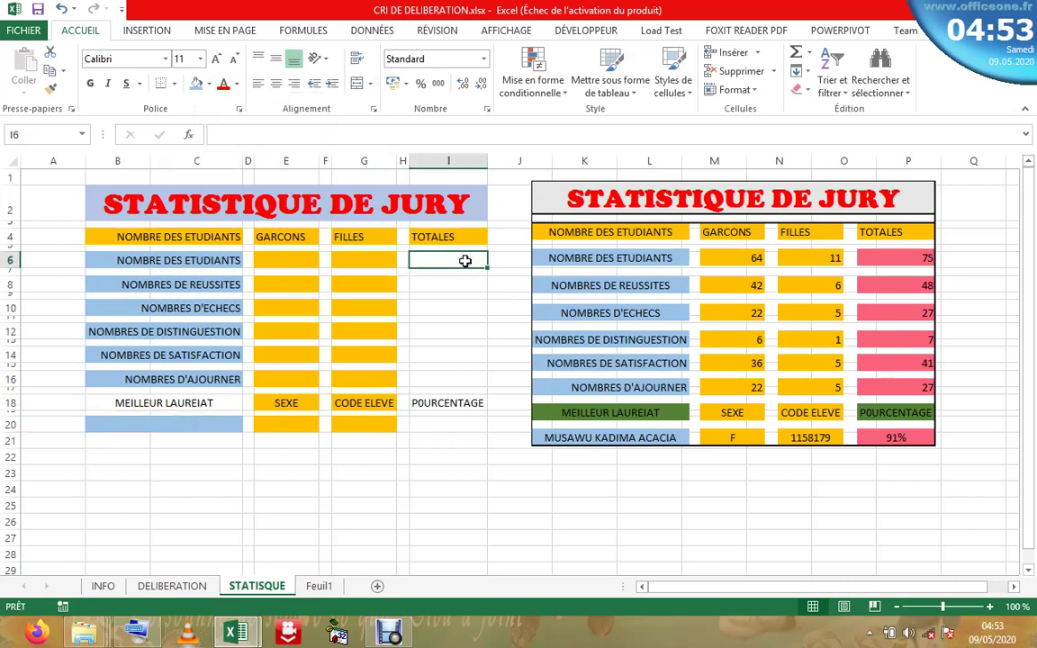
pyautogui.click(205, 87)
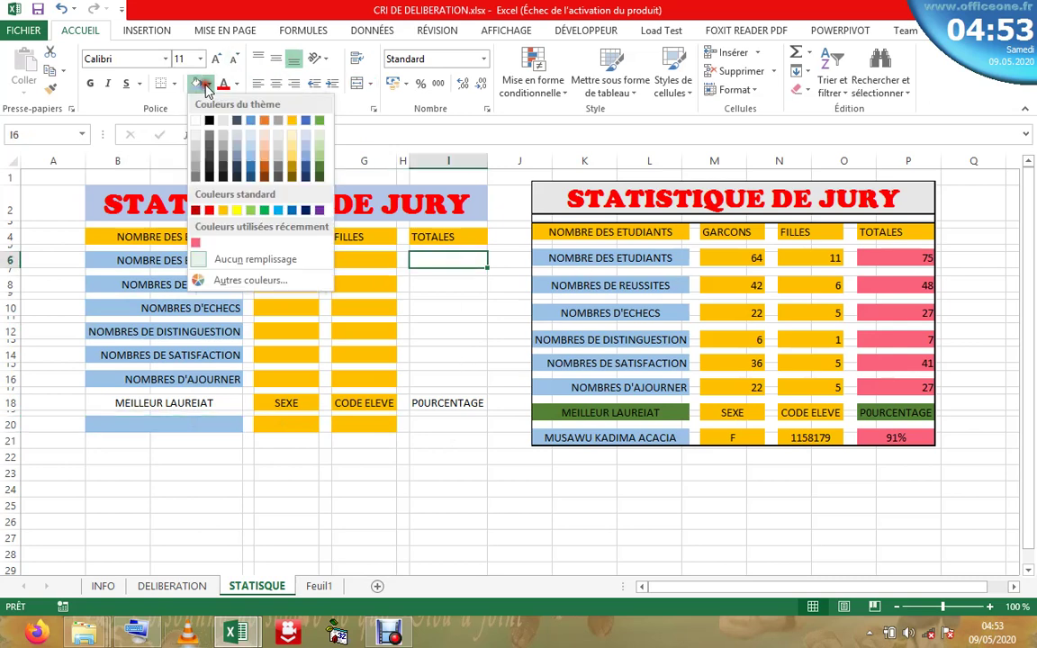
pyautogui.click(195, 242)
pyautogui.click(430, 285)
pyautogui.press('F4')
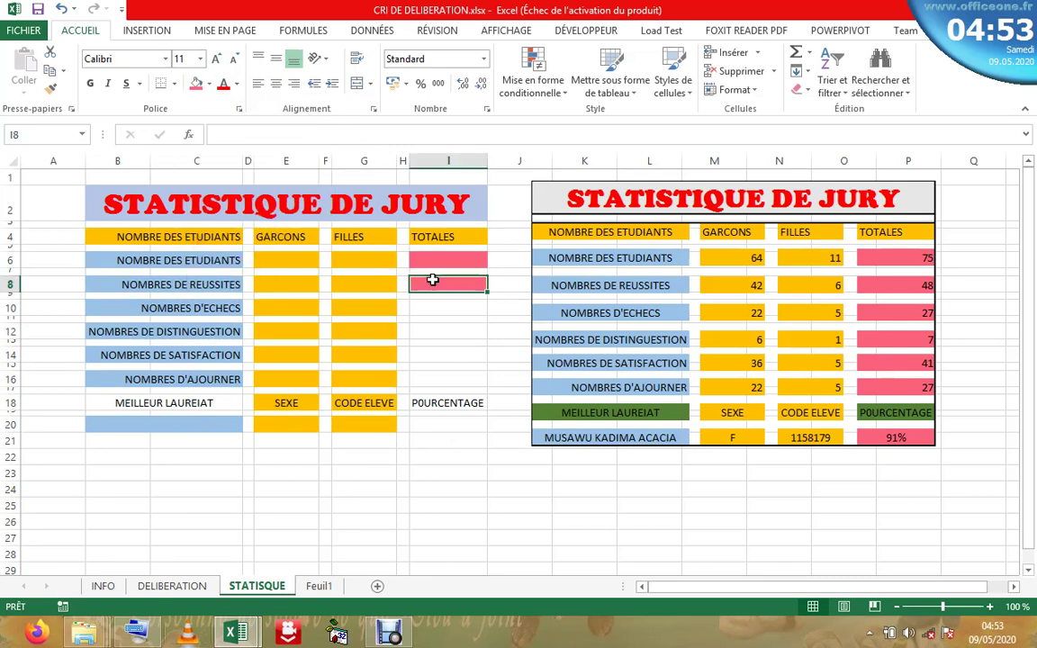
# - Repeat the pink fill on cells I10, I12, I14, I16 and I20
pyautogui.click(441, 309)
pyautogui.press('F4')
pyautogui.click(439, 333)
pyautogui.press('F4')
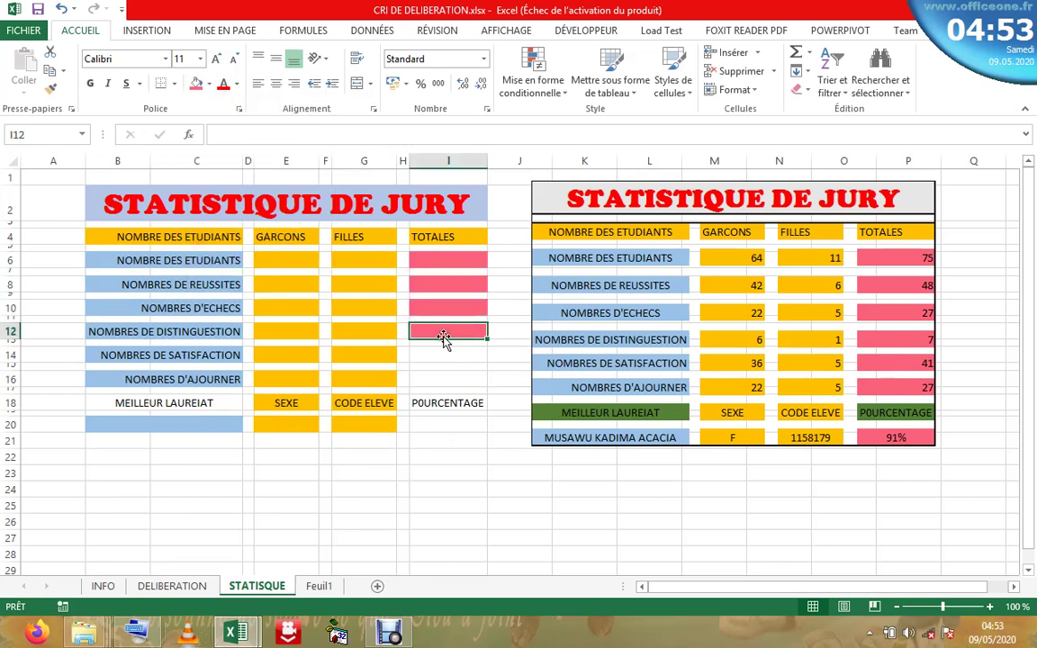
pyautogui.click(446, 356)
pyautogui.press('F4')
pyautogui.click(439, 385)
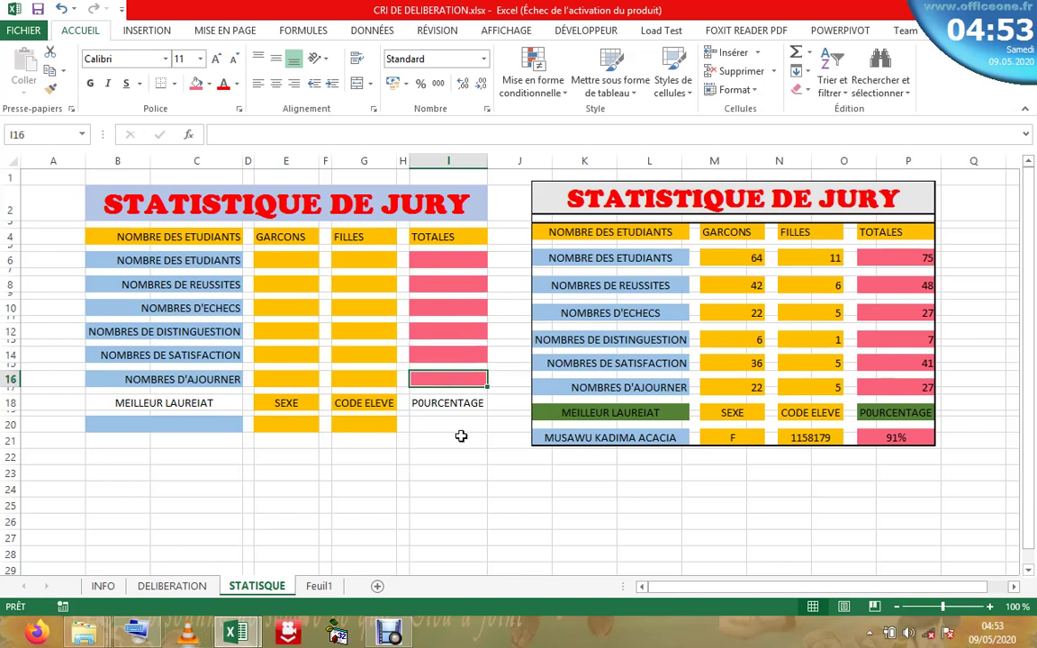
pyautogui.press('F4')
pyautogui.click(451, 430)
pyautogui.press('F4')
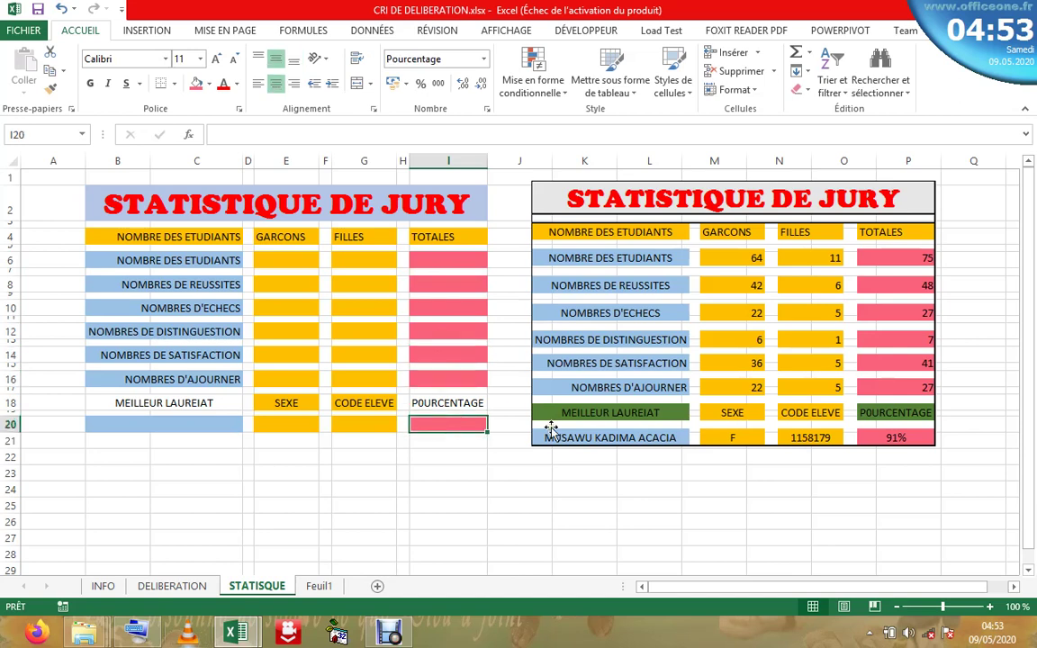
# - Fill the MEILLEUR LAUREIAT and percentage I18 headers dark green (Accentuation6 darker 25%)
pyautogui.click(187, 403)
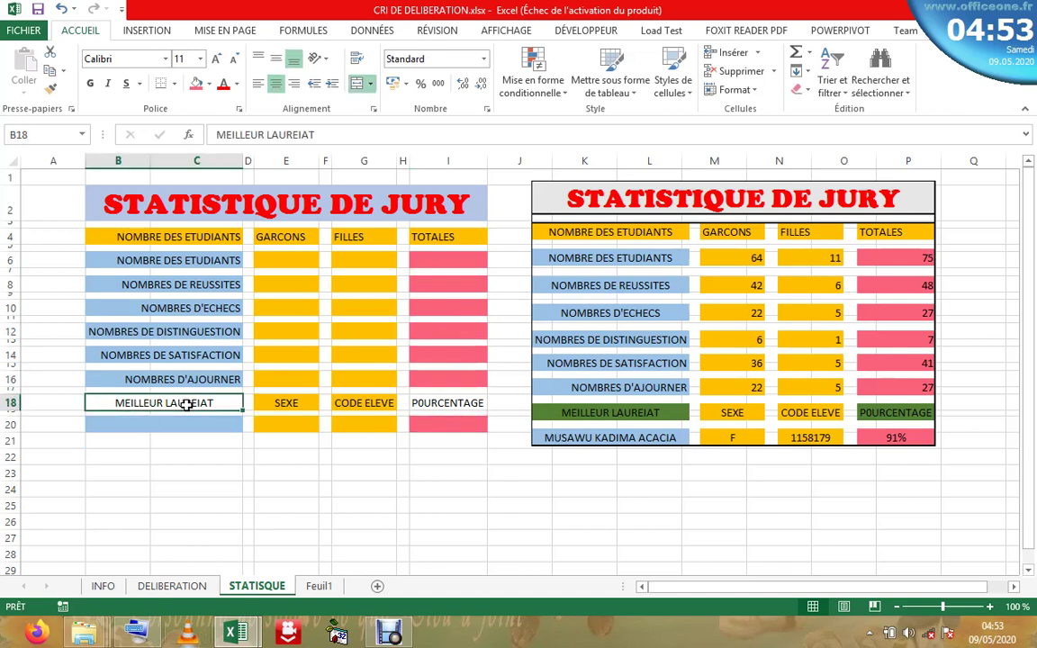
pyautogui.click(208, 83)
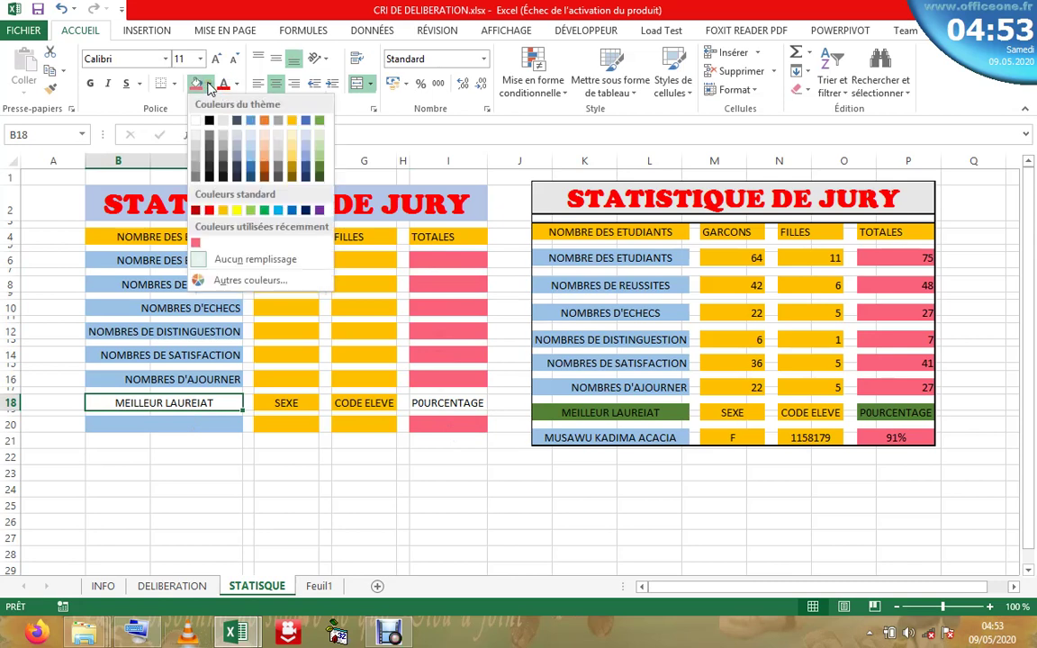
pyautogui.click(320, 173)
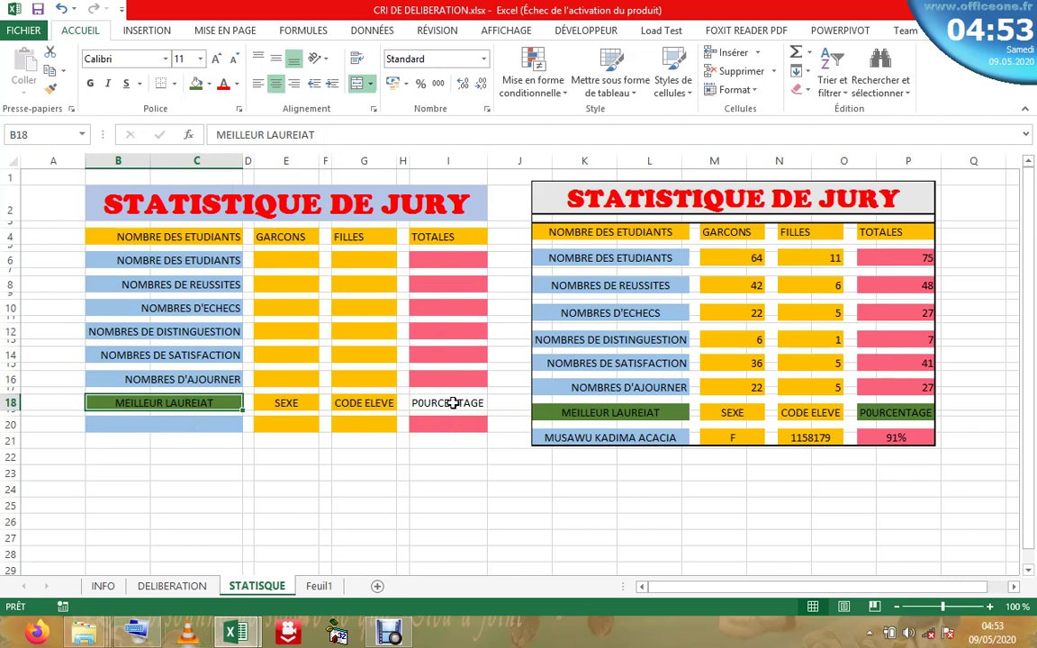
pyautogui.click(452, 402)
pyautogui.press('F4')
pyautogui.click(548, 423)
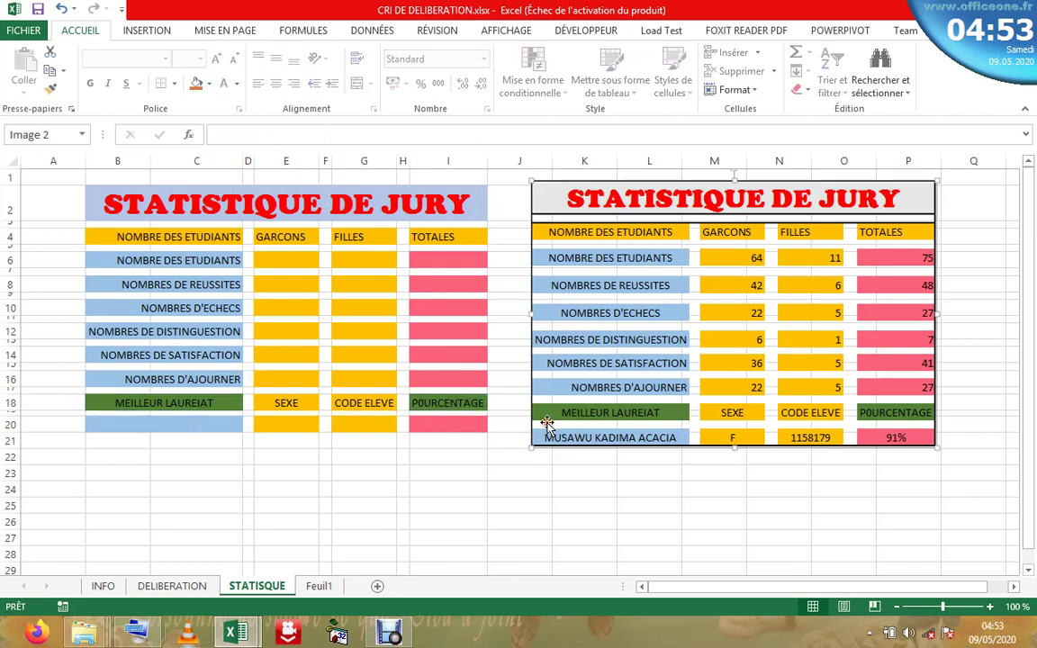
pyautogui.click(477, 490)
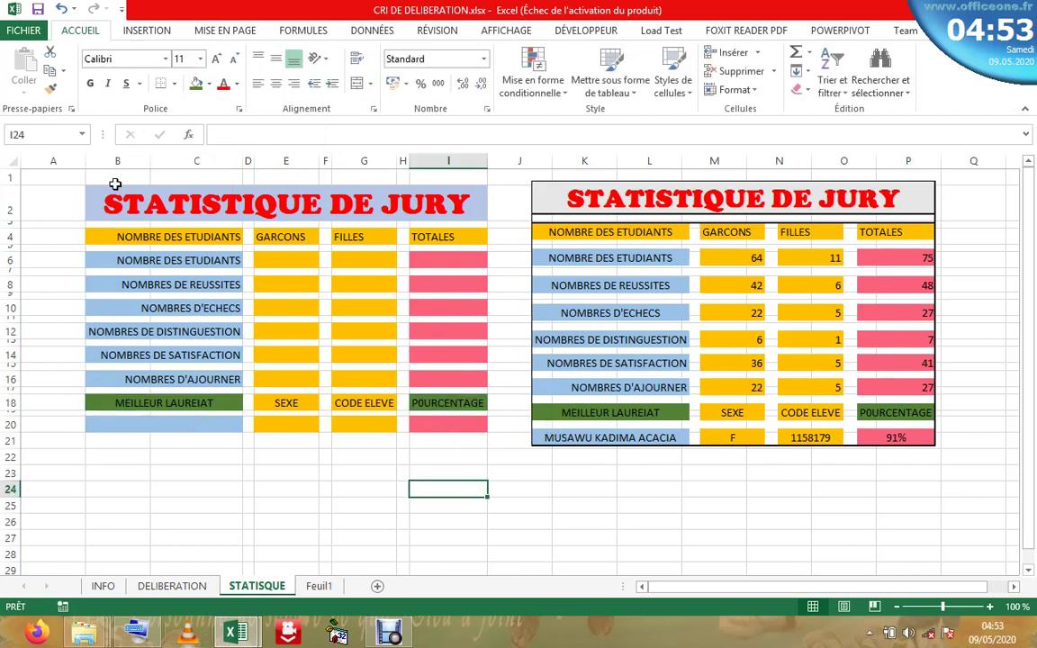
# - Put a thick box border around the STATISTIQUE DE JURY title
pyautogui.click(105, 202)
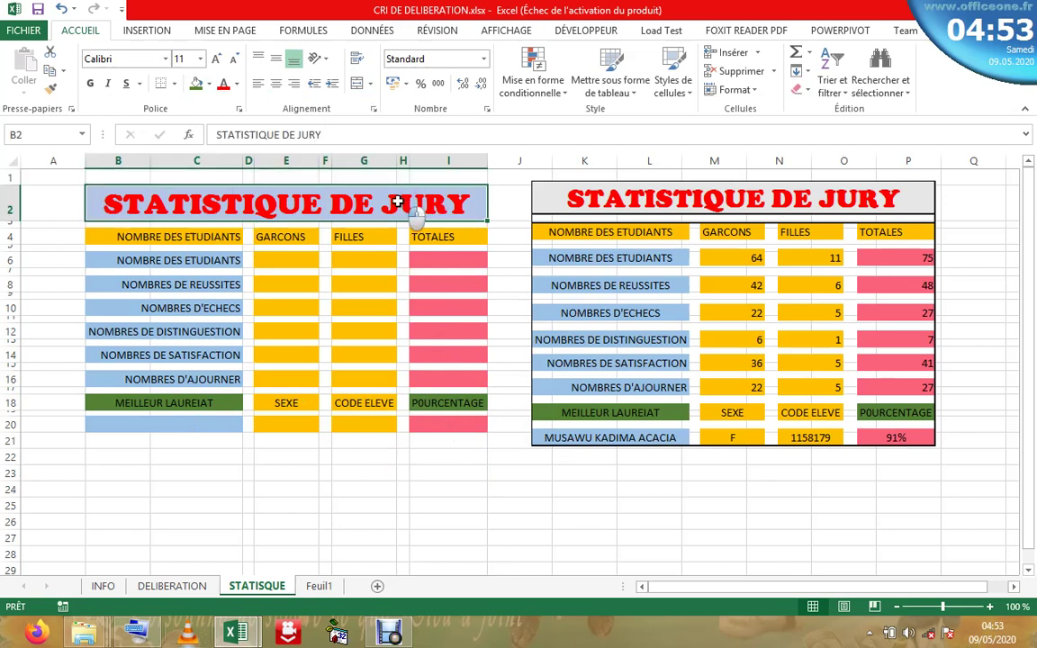
pyautogui.click(176, 86)
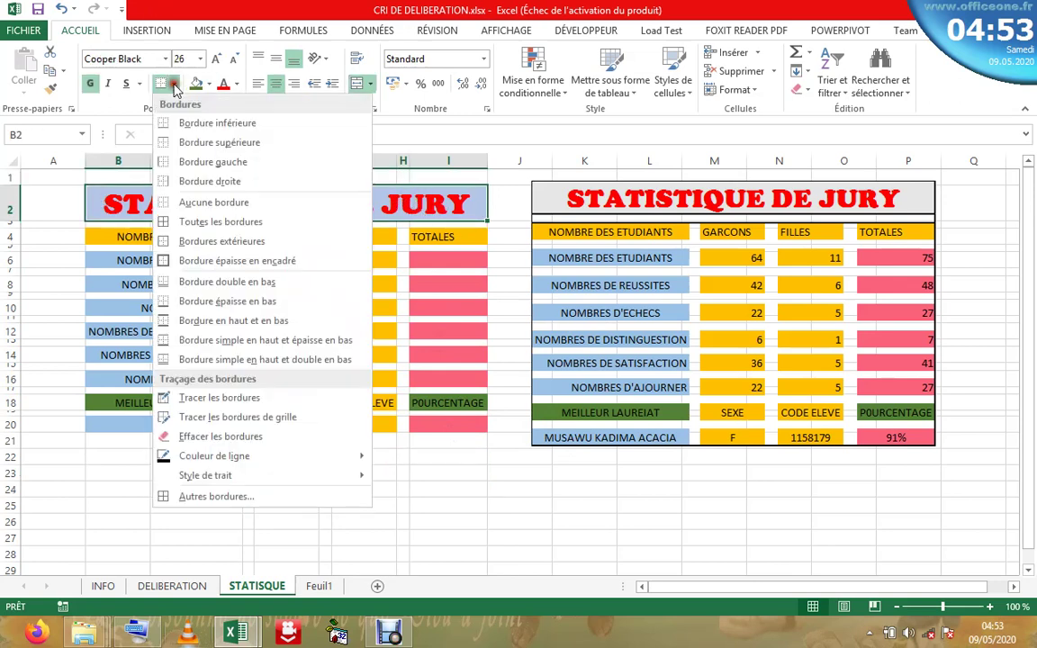
pyautogui.click(216, 262)
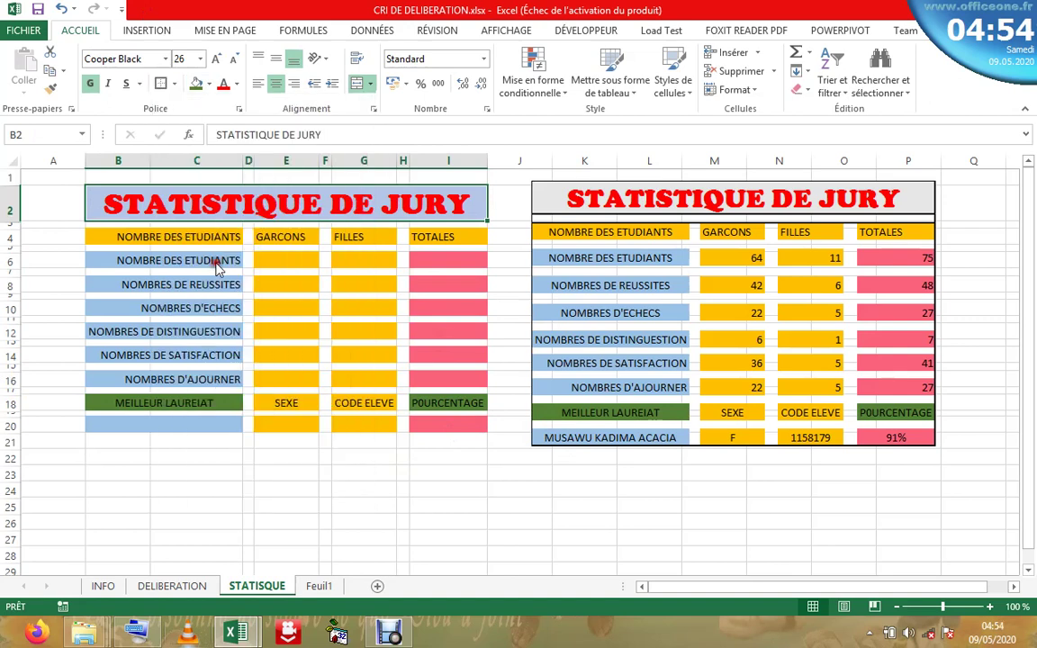
pyautogui.click(325, 489)
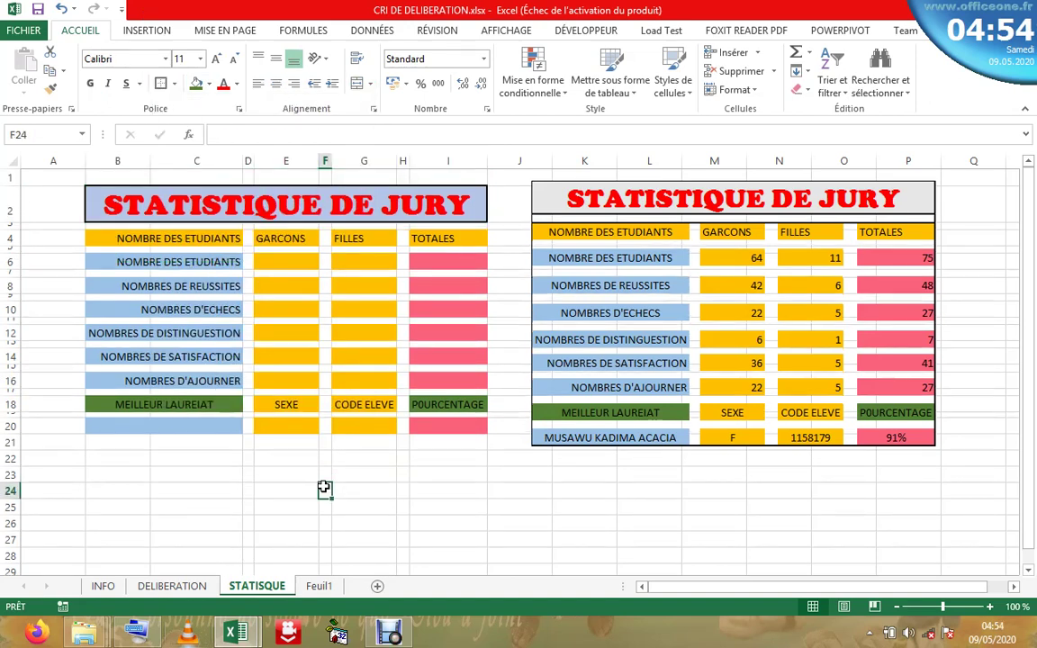
# - Add an outline border around the left statistics table
pyautogui.click(201, 208)
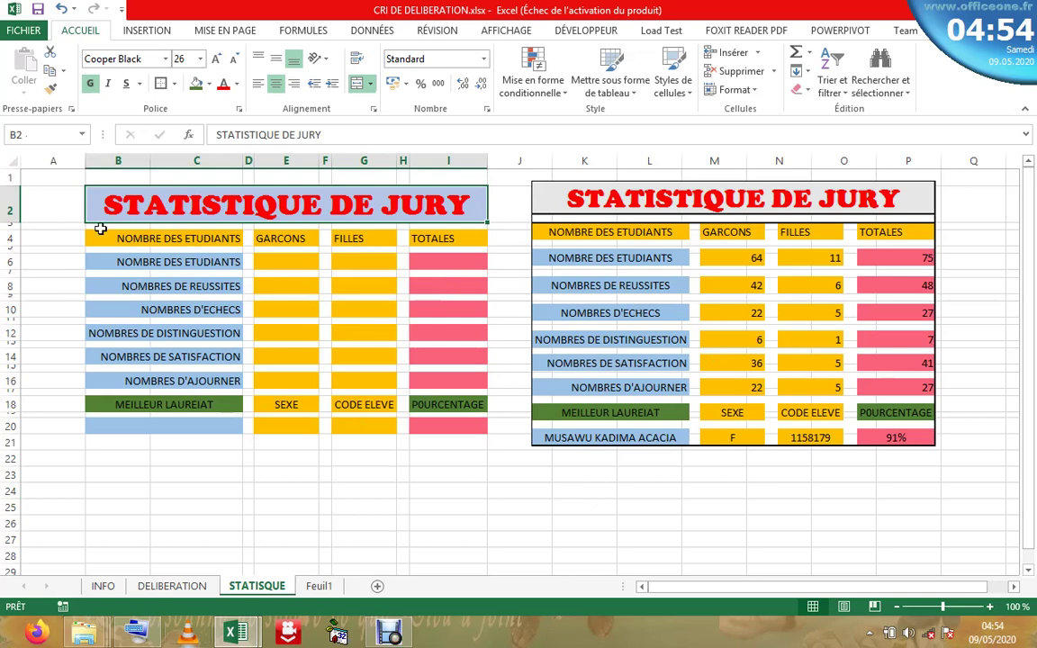
pyautogui.moveTo(111, 239); pyautogui.dragTo(454, 423)
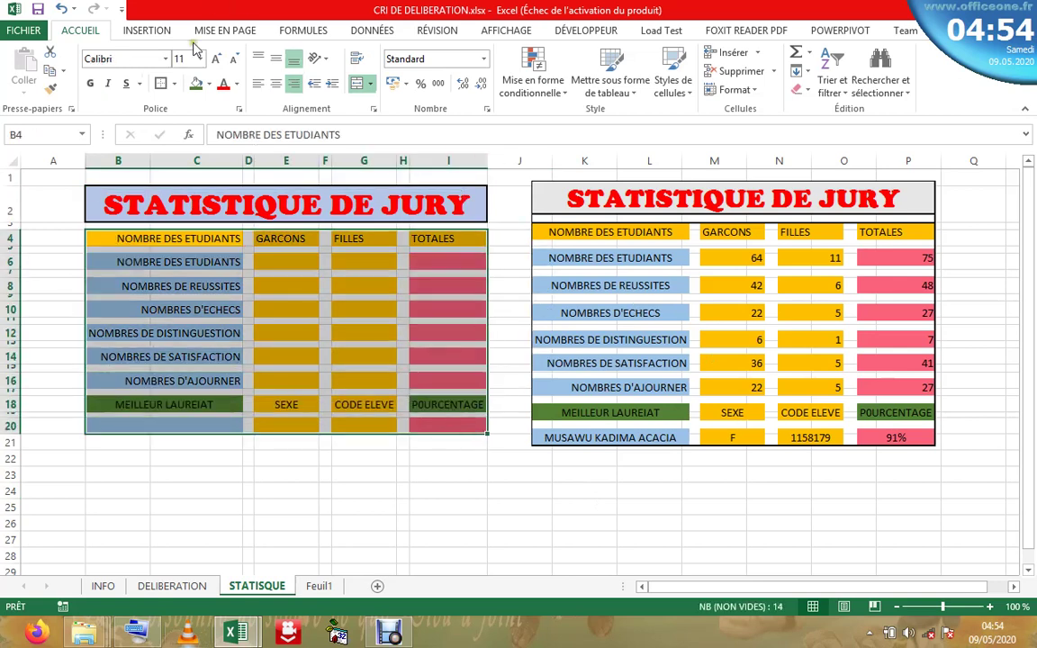
pyautogui.click(161, 83)
pyautogui.moveTo(144, 205); pyautogui.dragTo(343, 430)
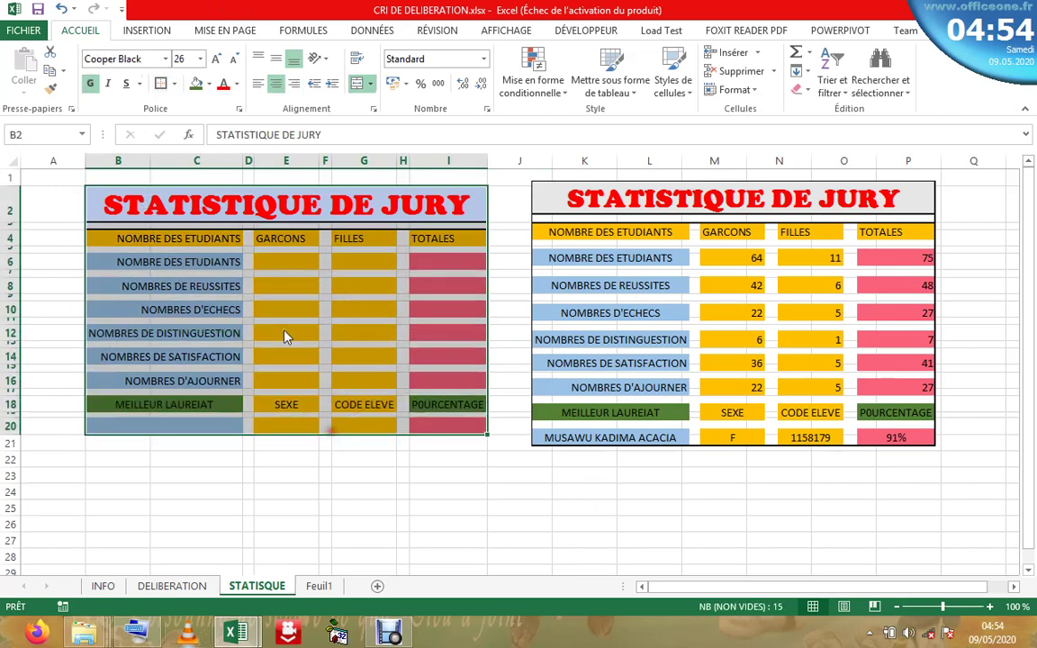
pyautogui.click(272, 519)
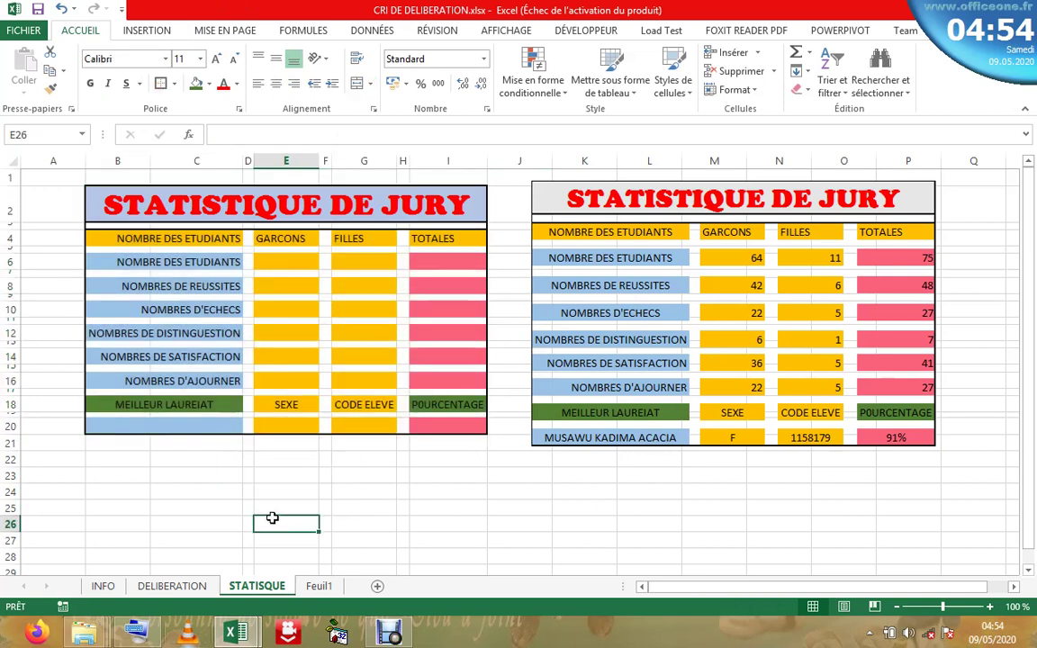
# - Move the reference table picture slightly right and up
pyautogui.click(509, 267)
pyautogui.moveTo(810, 197); pyautogui.dragTo(831, 187)
pyautogui.click(672, 545)
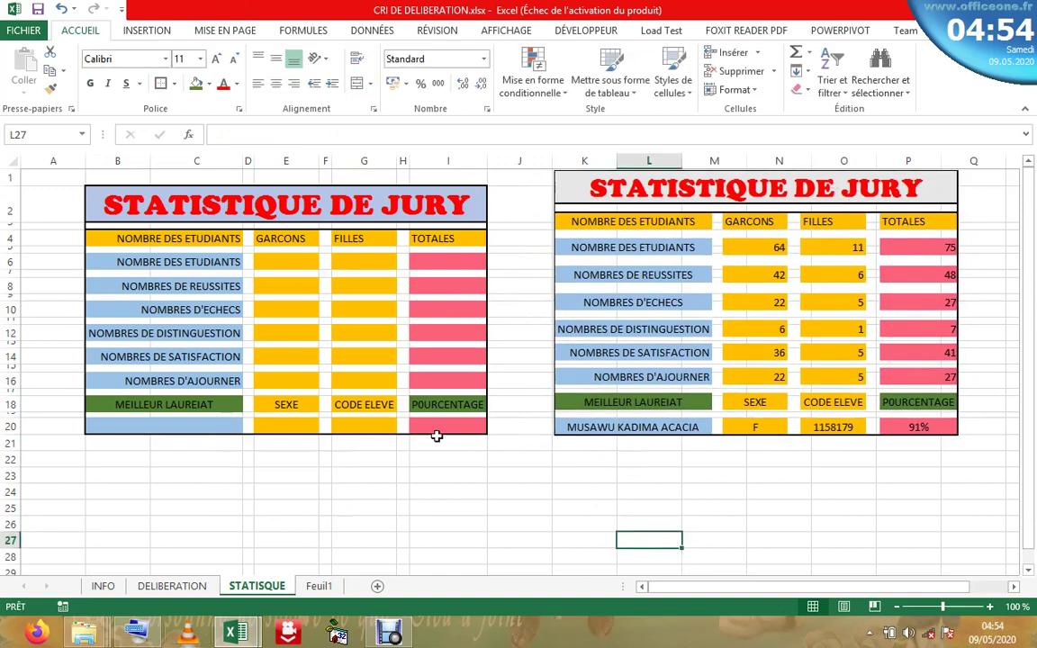
# - Select E6 for the boys' count after checking the task instructions on the INFO sheet
pyautogui.click(296, 260)
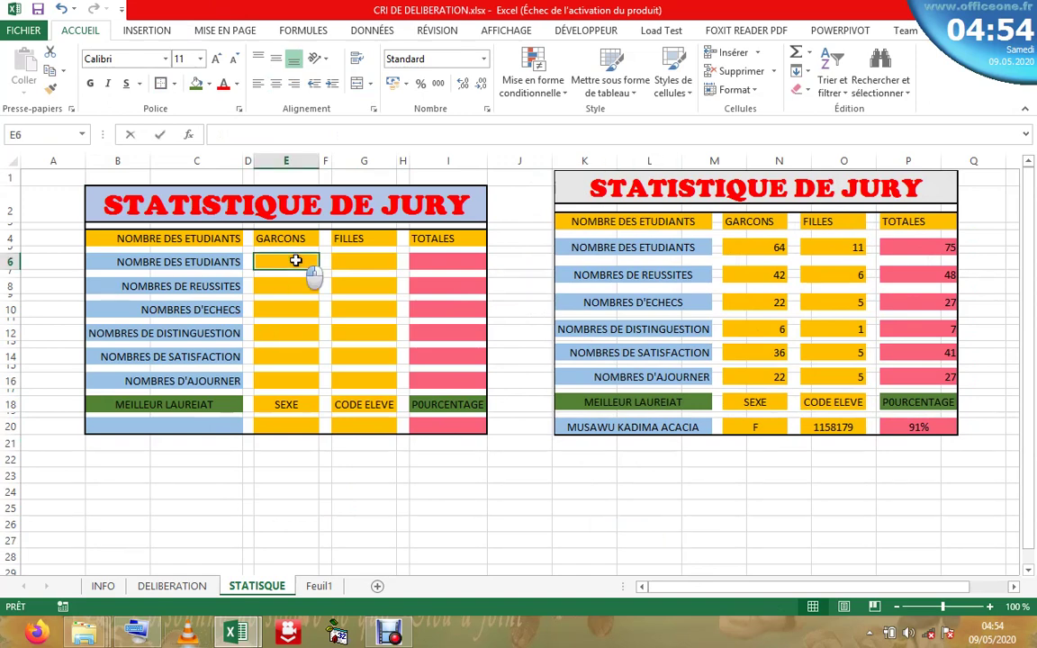
pyautogui.click(362, 261)
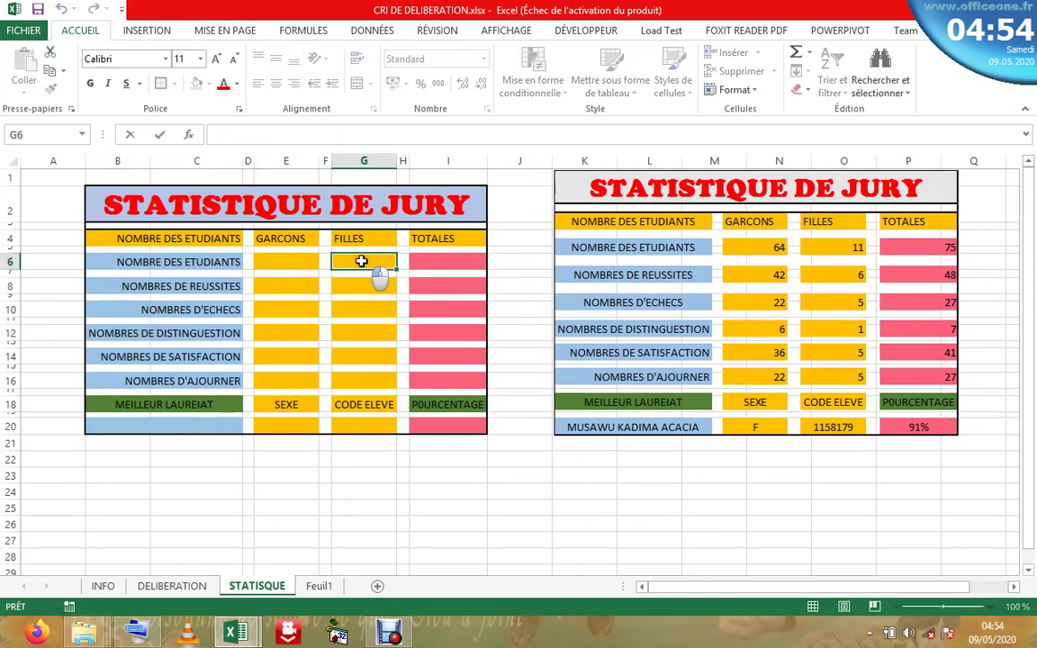
pyautogui.click(450, 260)
pyautogui.click(358, 252)
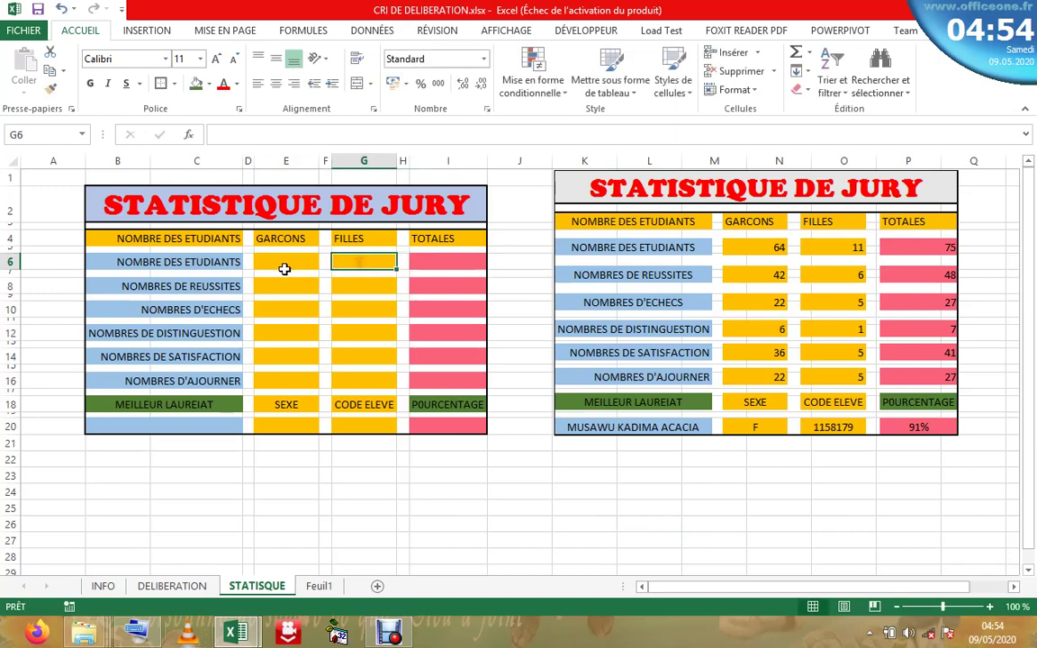
pyautogui.click(286, 253)
pyautogui.click(285, 259)
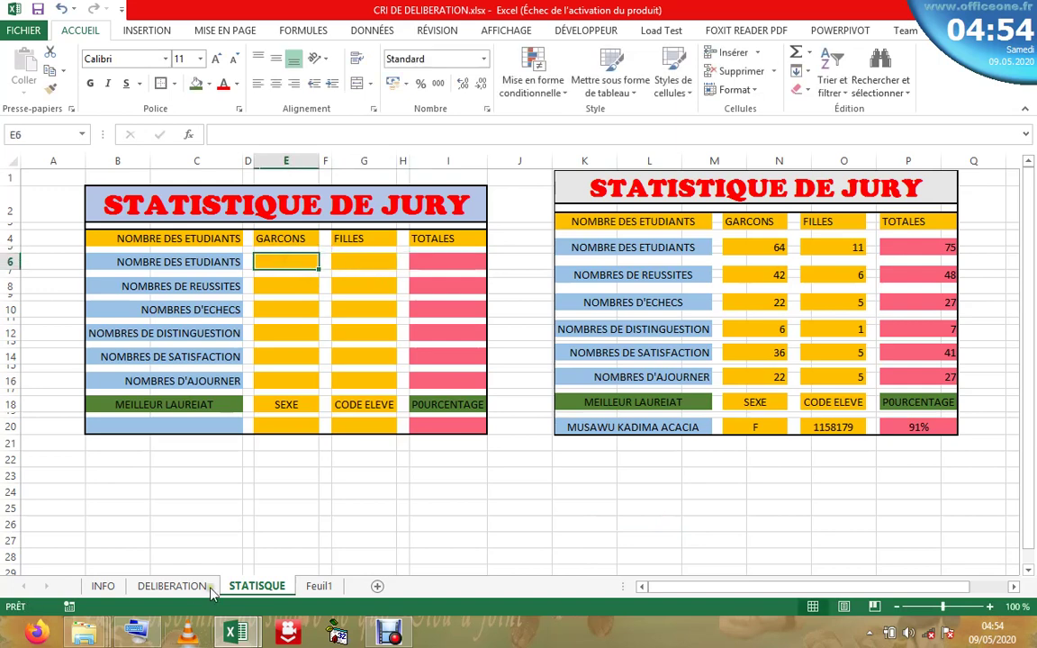
pyautogui.click(102, 586)
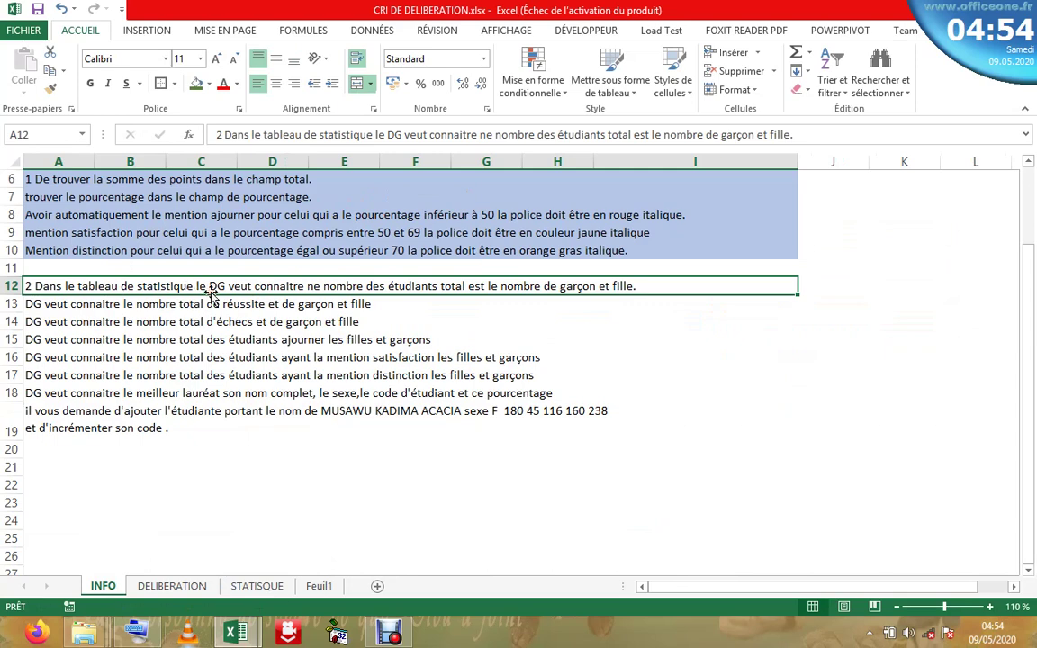
pyautogui.click(261, 586)
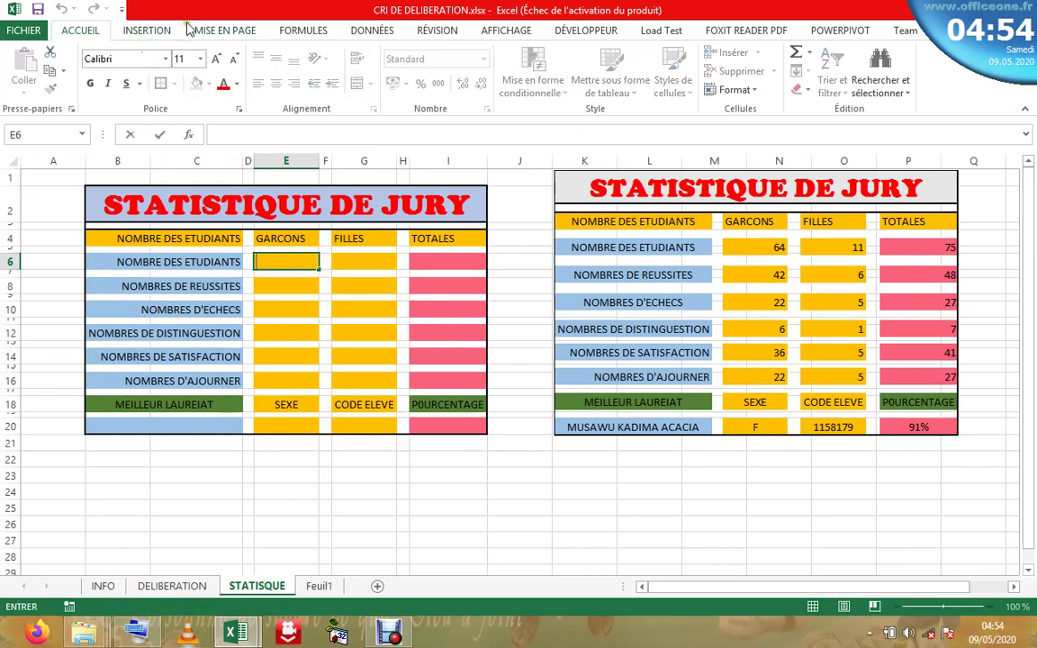
# - Insert the NB.SI function into E6 from the function picker's Tous category
pyautogui.click(224, 31)
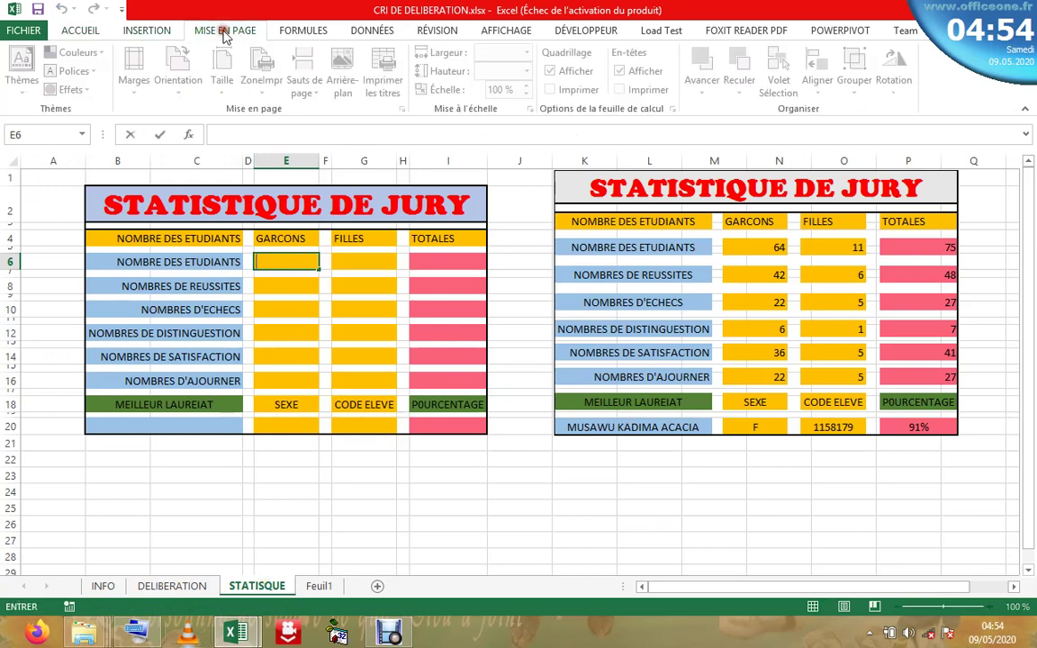
pyautogui.click(144, 31)
pyautogui.click(300, 36)
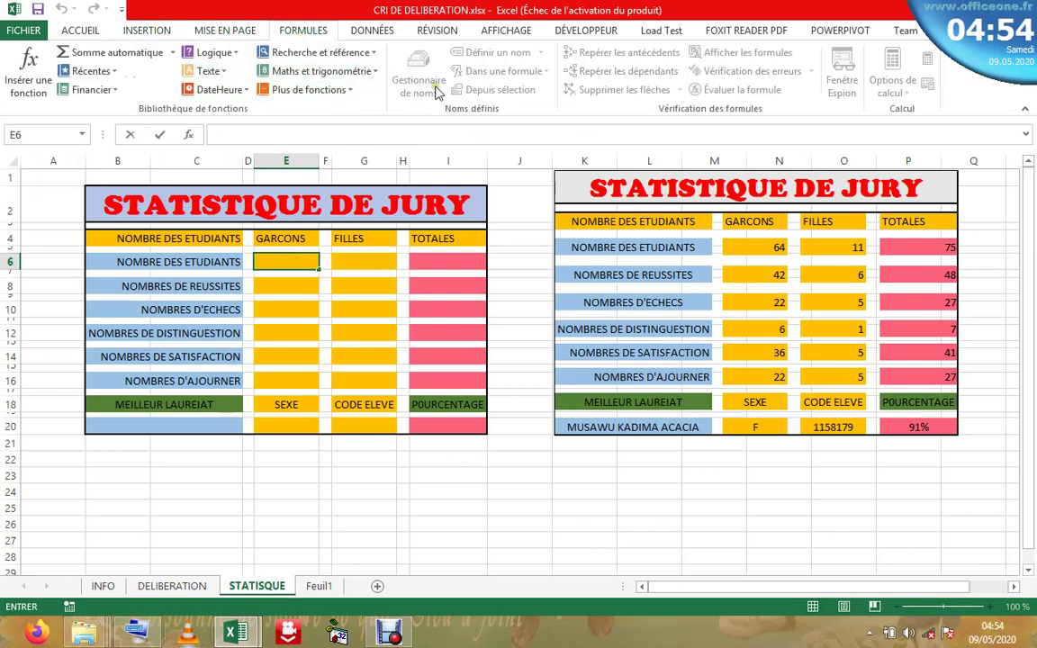
pyautogui.click(306, 90)
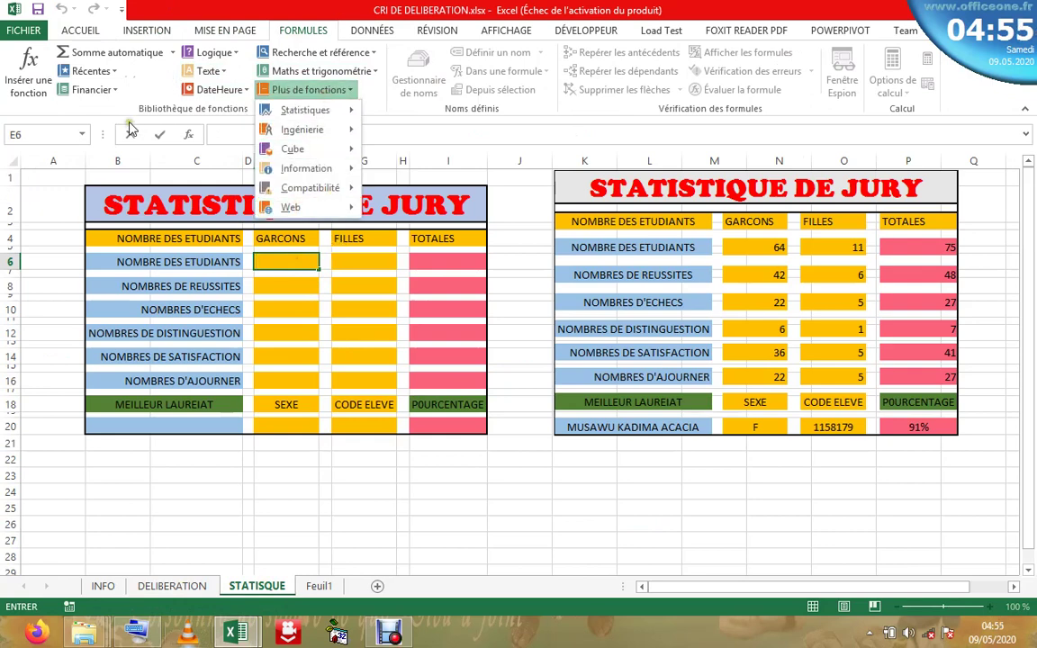
pyautogui.click(27, 68)
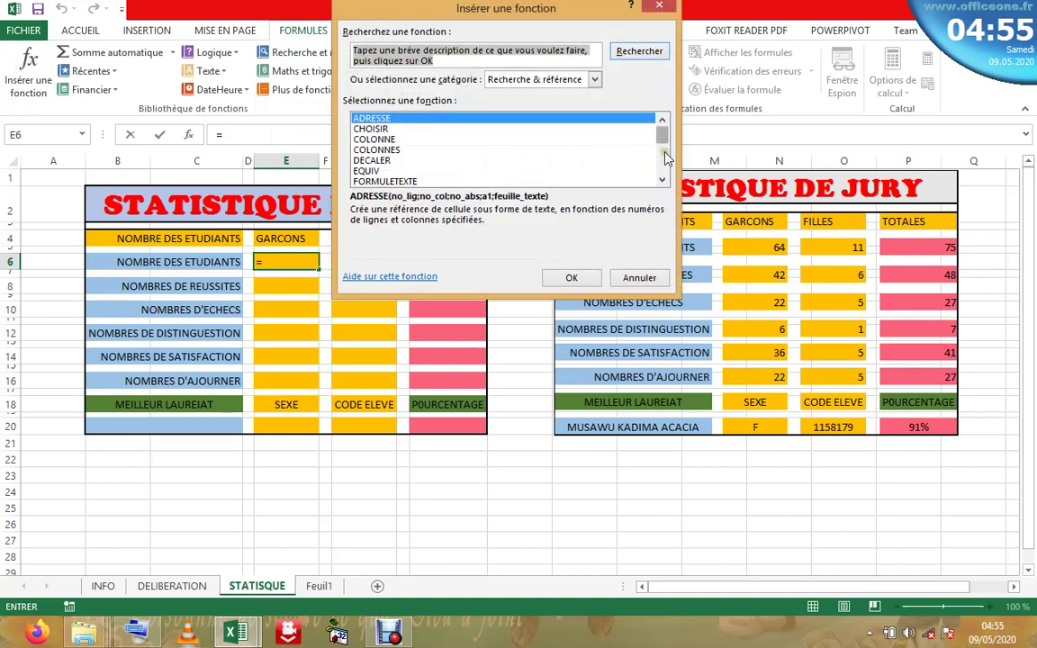
pyautogui.click(594, 79)
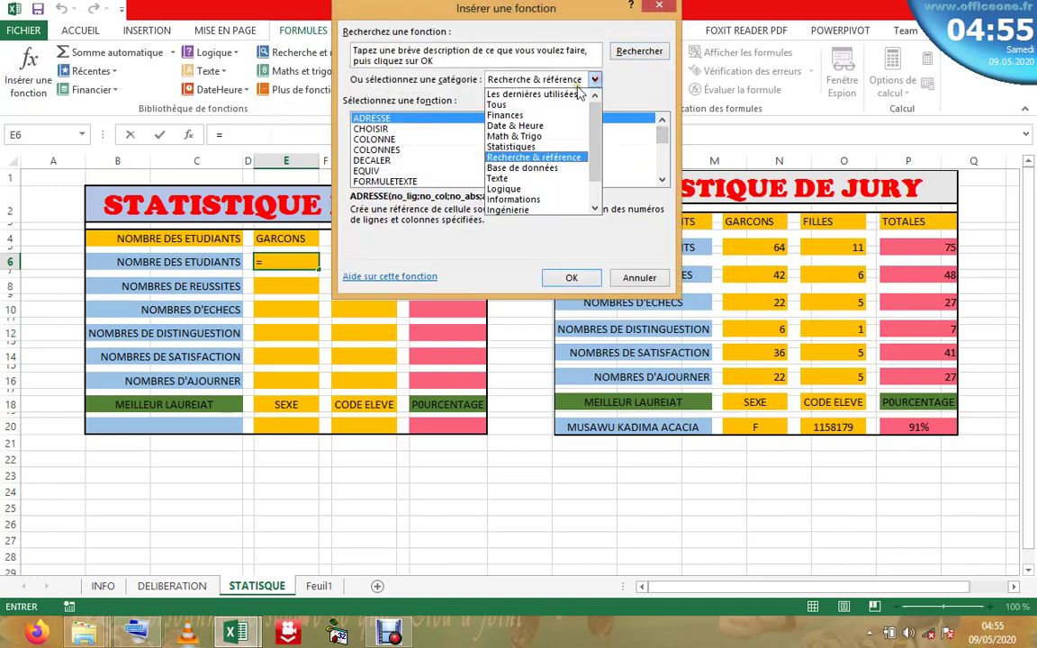
pyautogui.click(521, 105)
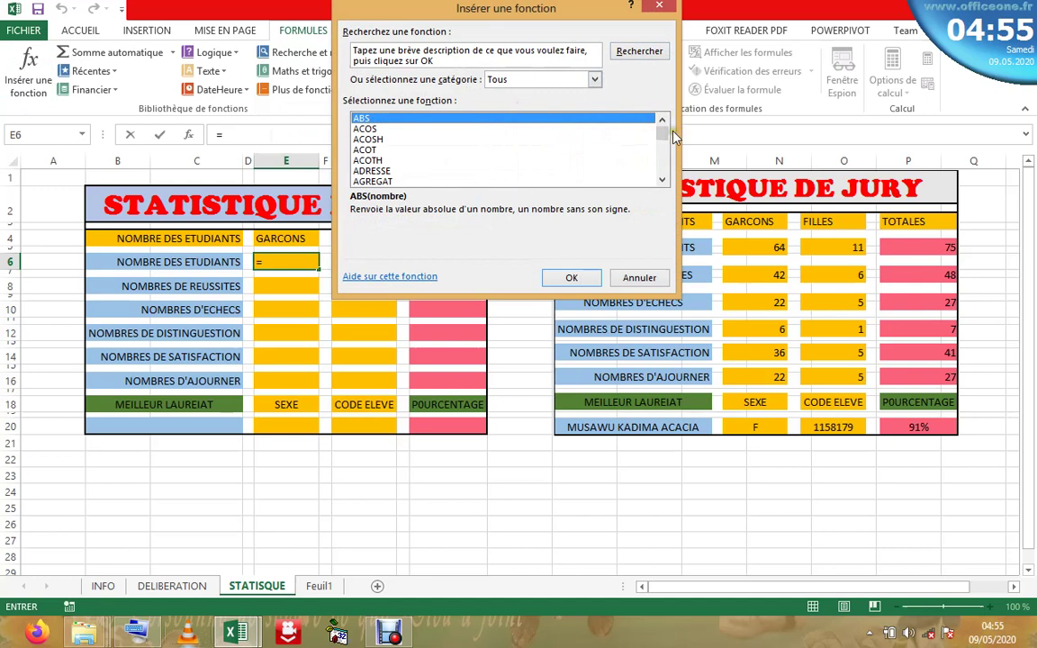
pyautogui.moveTo(664, 131); pyautogui.dragTo(662, 158)
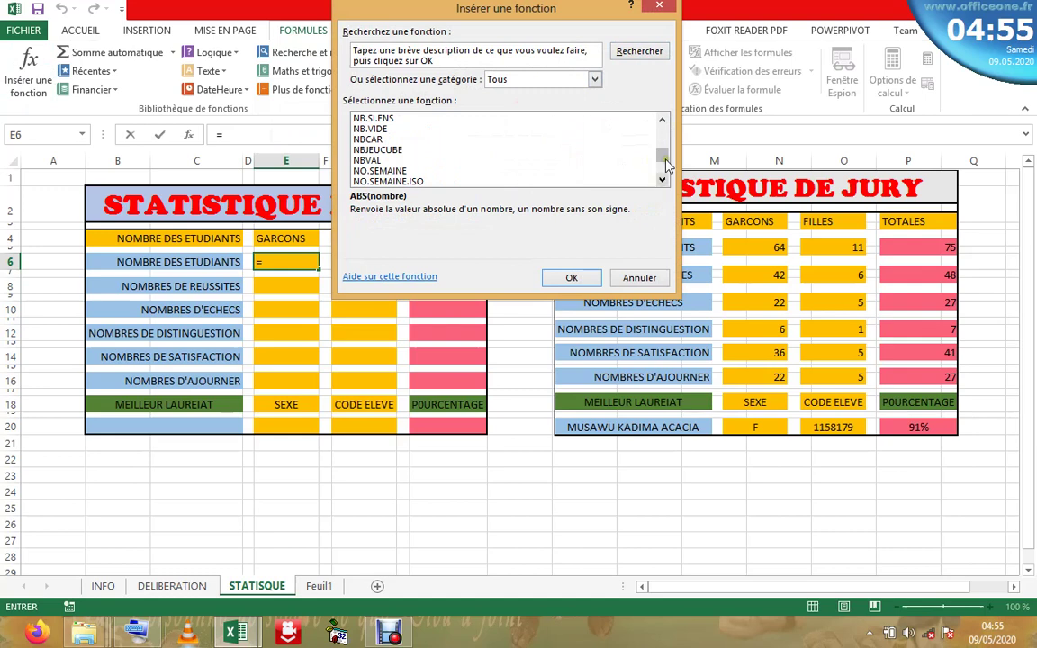
pyautogui.click(662, 119)
pyautogui.click(661, 118)
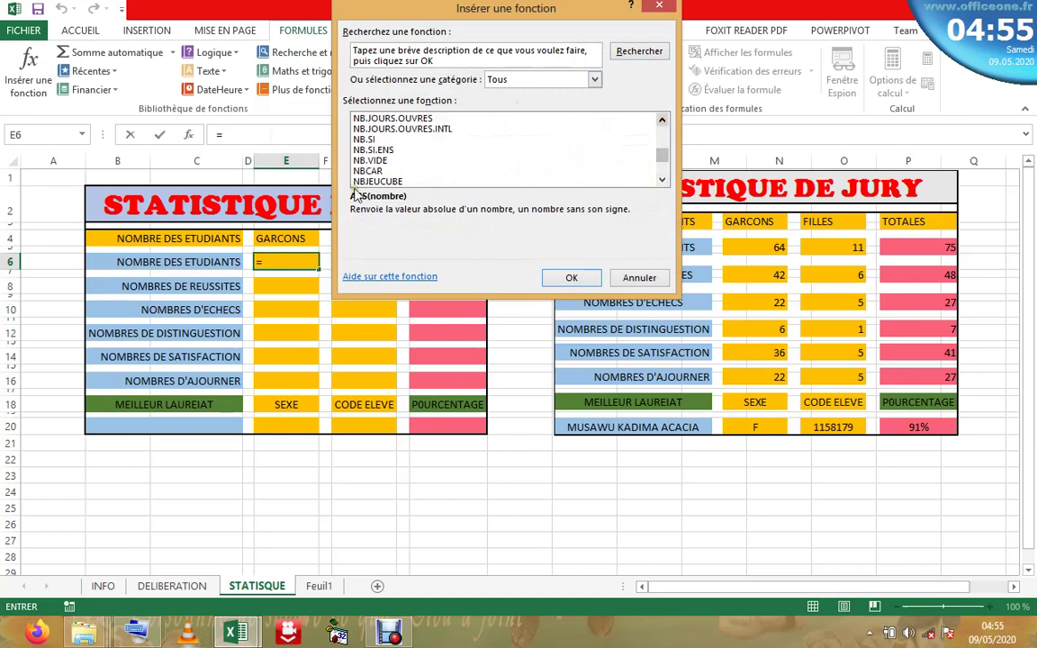
pyautogui.doubleClick(360, 140)
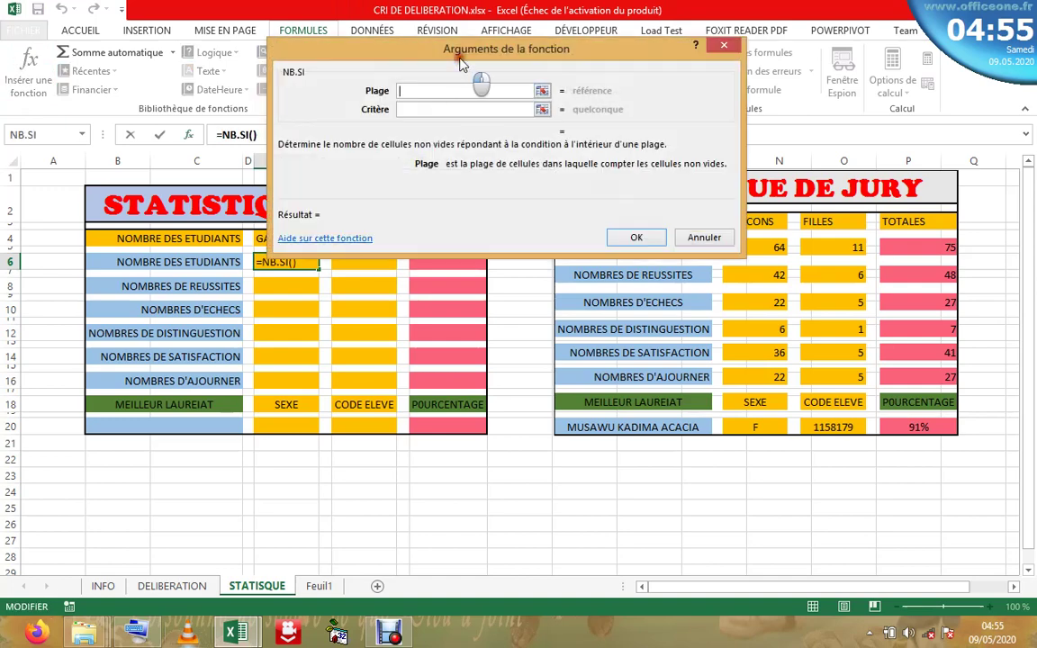
# - Set the NB.SI range to the Code column of the DELIBERATION table
pyautogui.moveTo(459, 63); pyautogui.dragTo(666, 258)
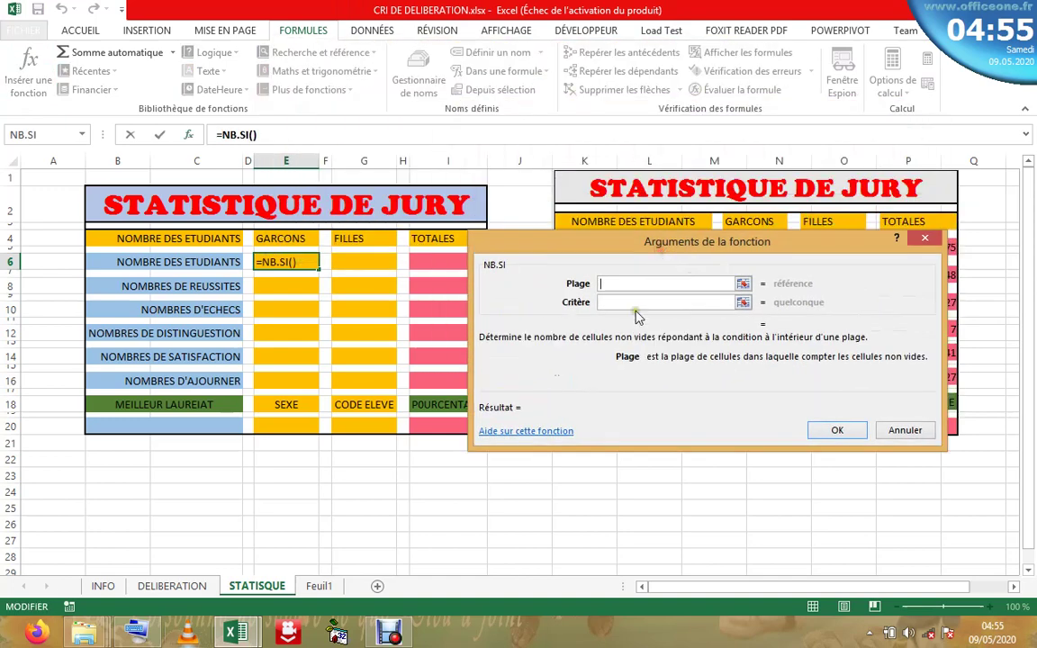
pyautogui.click(630, 307)
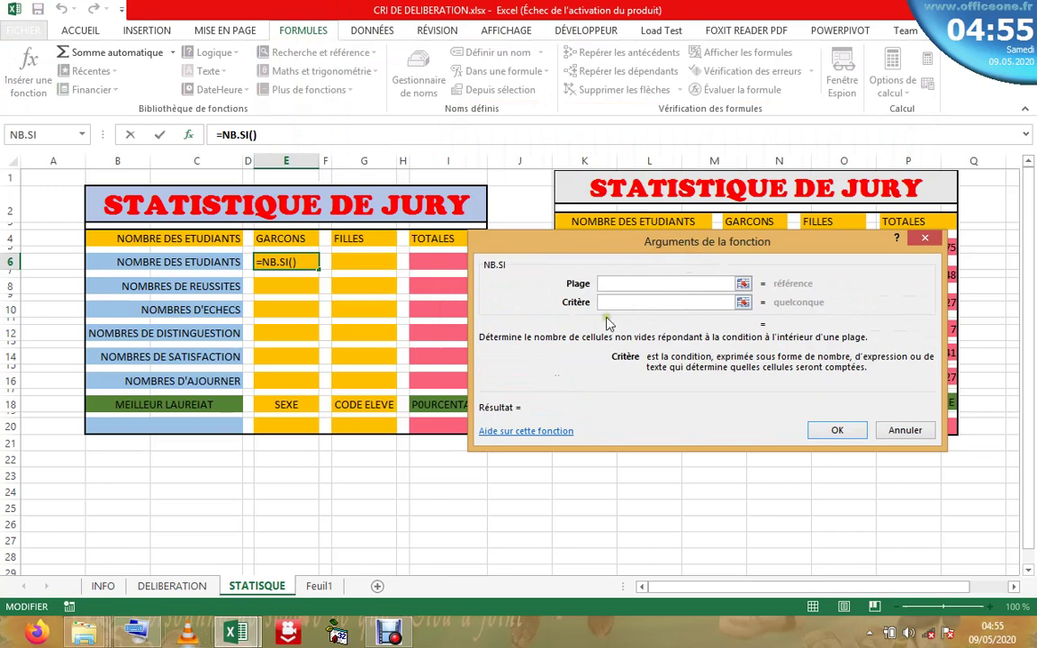
pyautogui.click(177, 587)
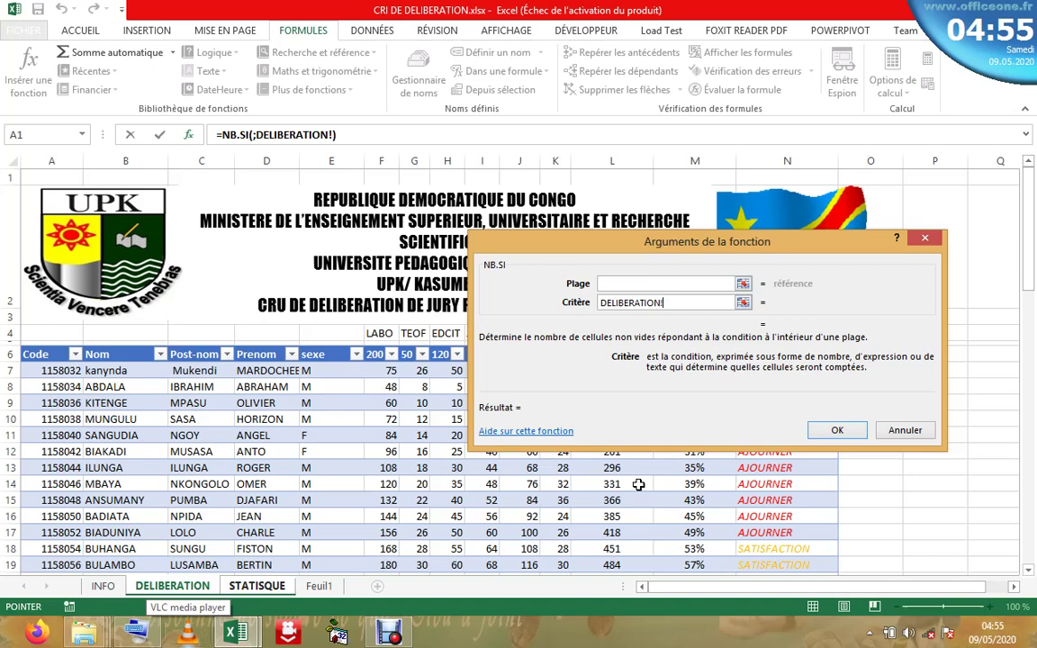
pyautogui.press('BackSpace')
pyautogui.press('BackSpace')
pyautogui.press('BackSpace')
pyautogui.press('BackSpace')
pyautogui.press('BackSpace')
pyautogui.press('BackSpace')
pyautogui.press('BackSpace')
pyautogui.press('BackSpace')
pyautogui.press('BackSpace')
pyautogui.press('BackSpace')
pyautogui.press('BackSpace')
pyautogui.press('BackSpace')
pyautogui.press('BackSpace')
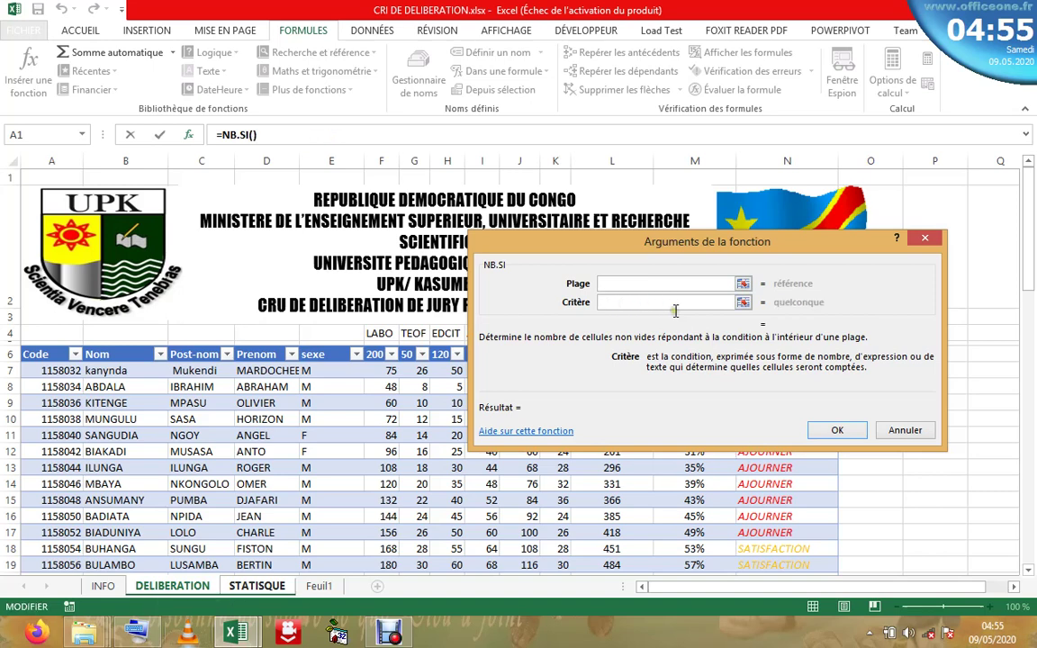
pyautogui.click(668, 283)
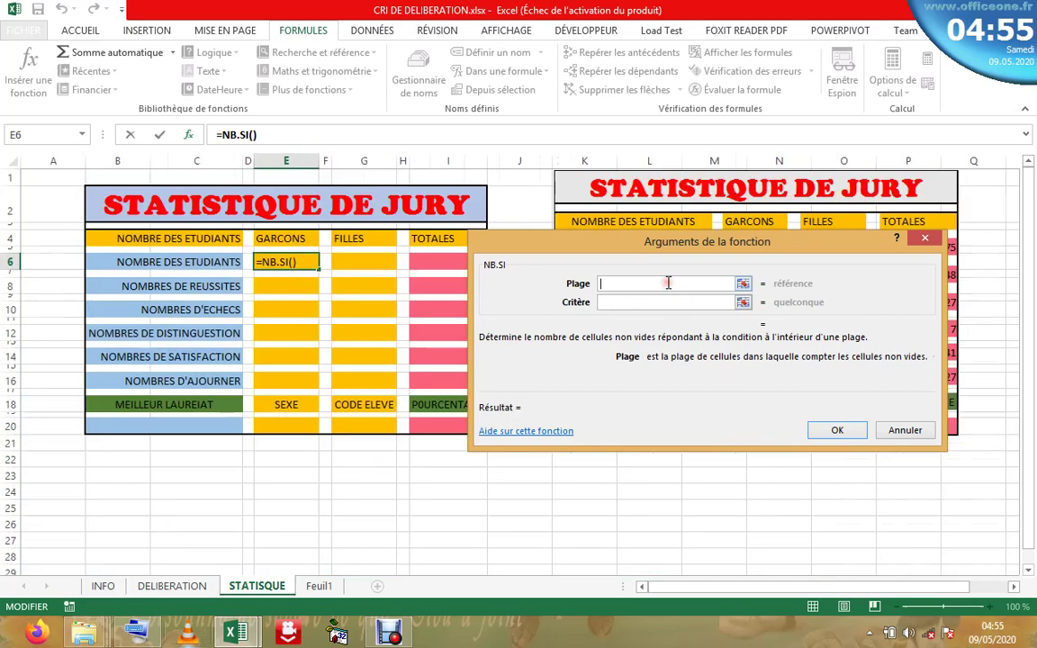
pyautogui.click(174, 586)
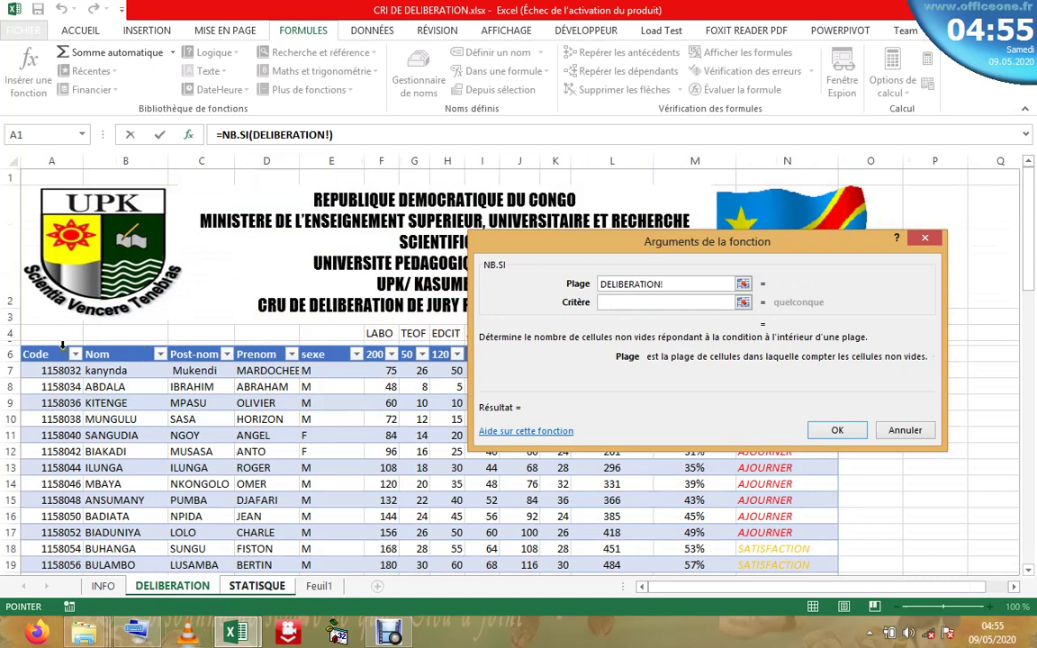
pyautogui.click(63, 345)
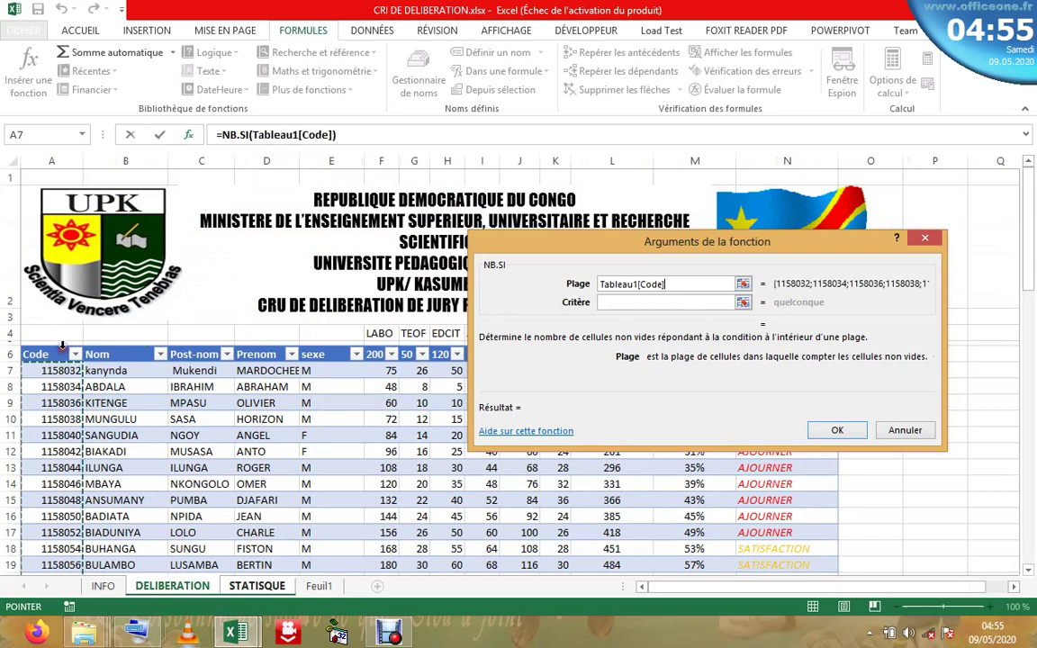
# - Enter criterion "M" and commit =NB.SI(Tableau1[Code];"M"), which returns 0
pyautogui.click(660, 301)
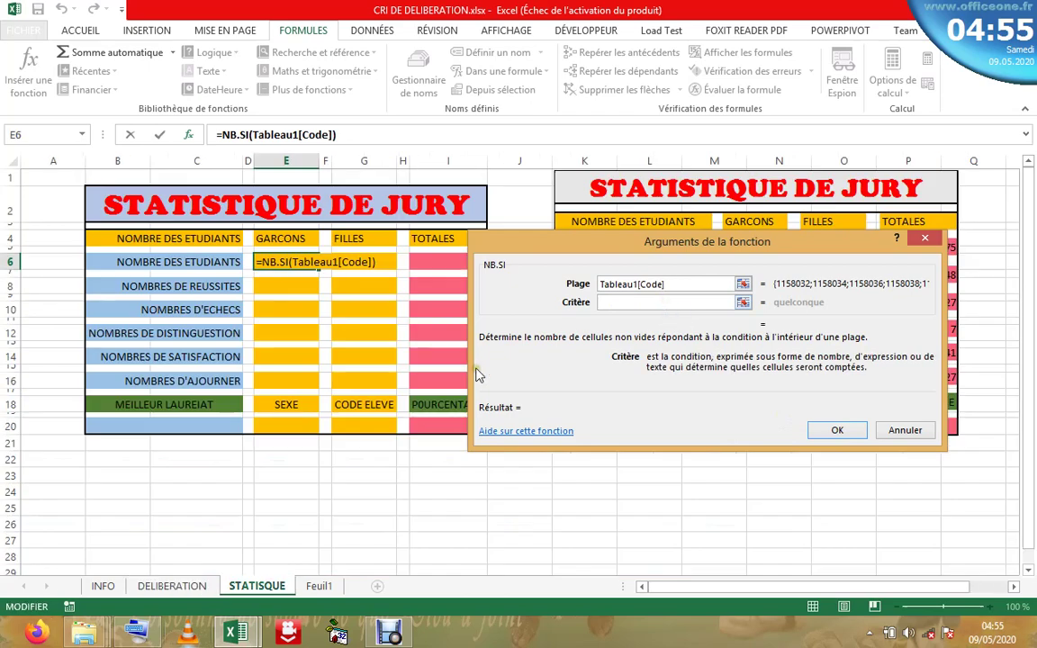
pyautogui.click(172, 586)
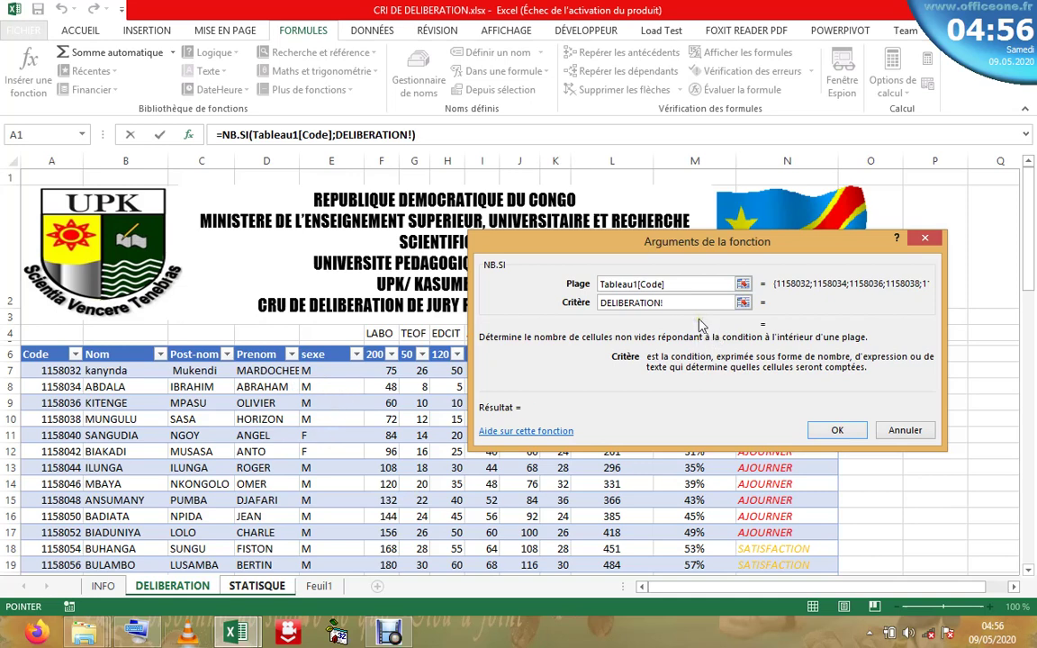
pyautogui.press('BackSpace')
pyautogui.press('BackSpace')
pyautogui.press('BackSpace')
pyautogui.press('BackSpace')
pyautogui.press('BackSpace')
pyautogui.press('BackSpace')
pyautogui.press('BackSpace')
pyautogui.press('BackSpace')
pyautogui.press('BackSpace')
pyautogui.press('BackSpace')
pyautogui.press('BackSpace')
pyautogui.press('BackSpace')
pyautogui.press('BackSpace')
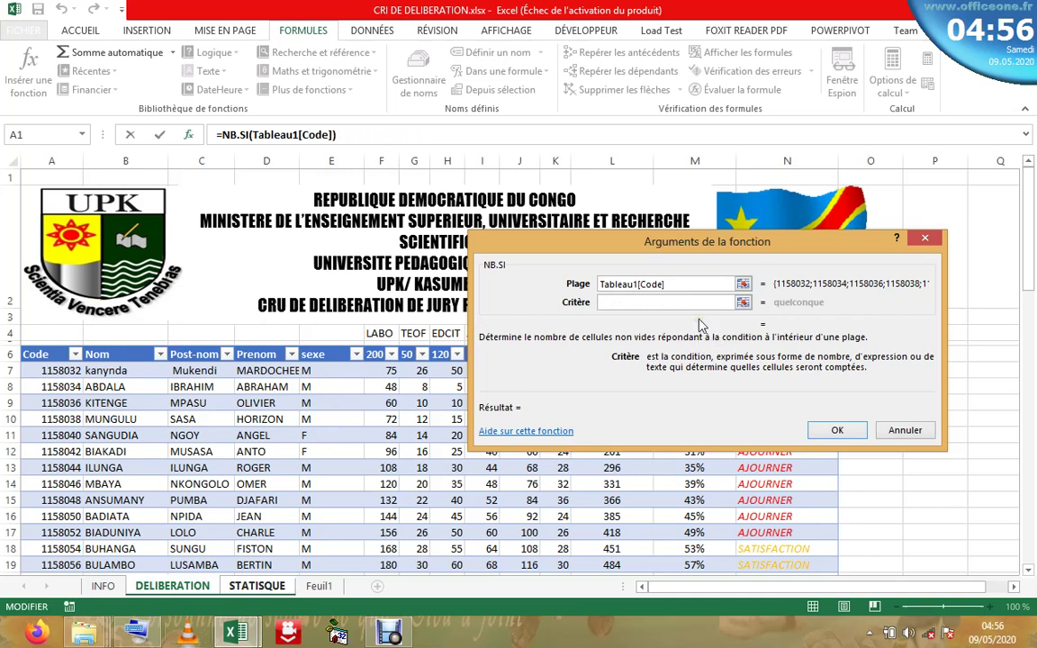
pyautogui.write('M')
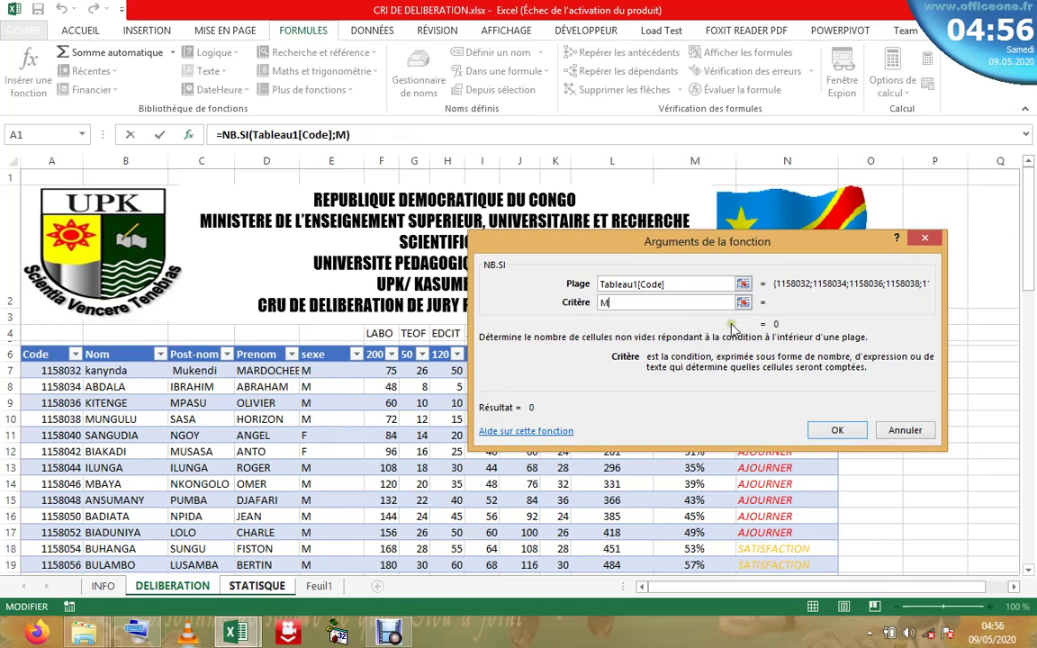
pyautogui.click(718, 284)
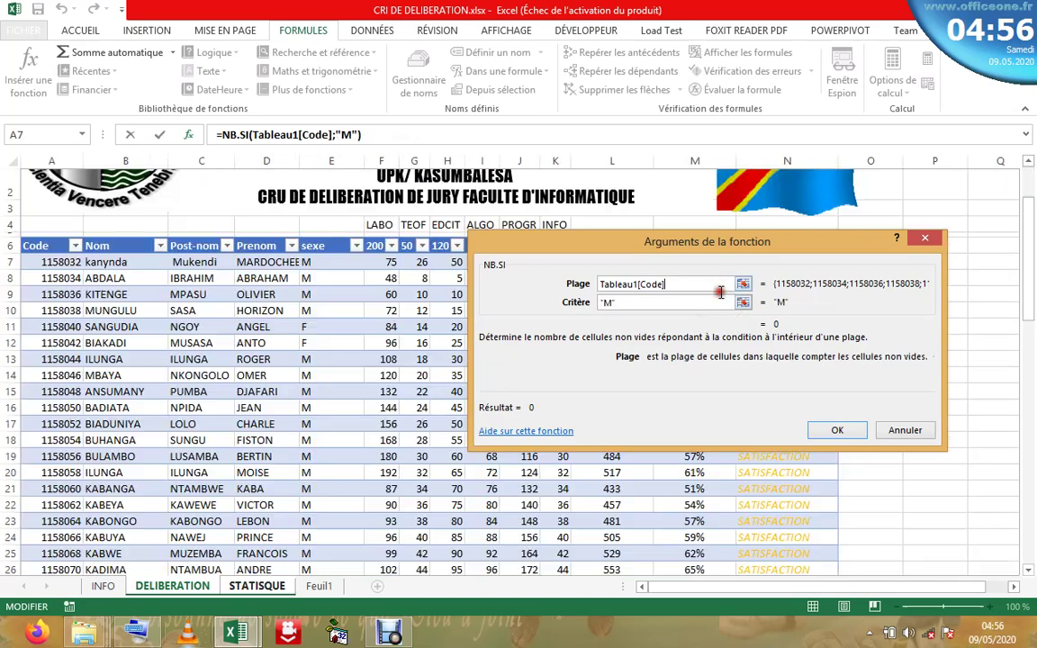
pyautogui.click(687, 308)
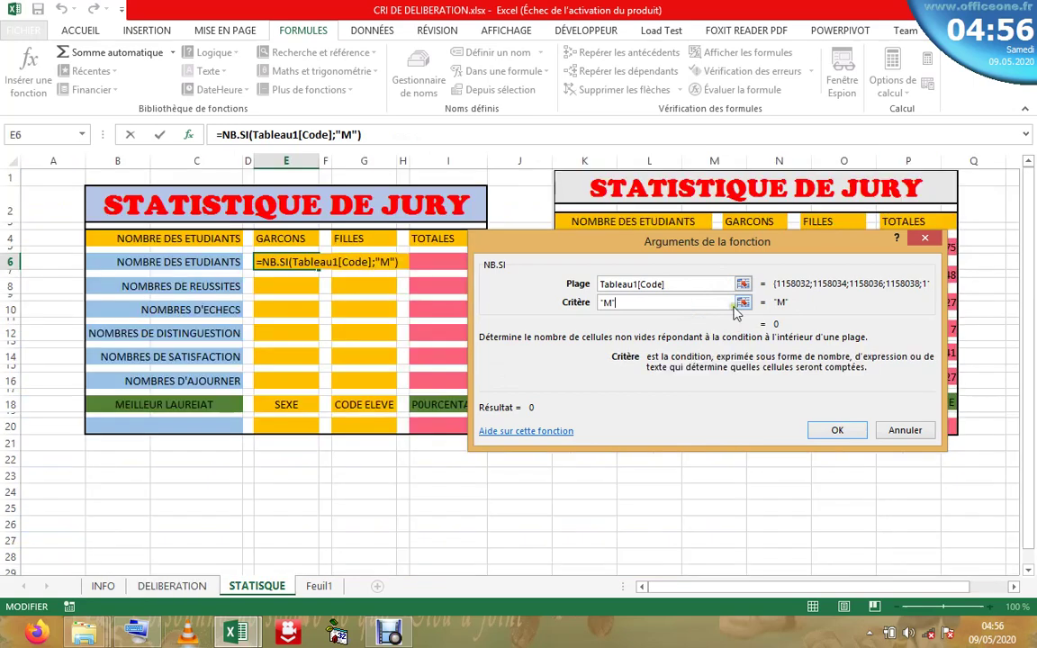
pyautogui.click(837, 430)
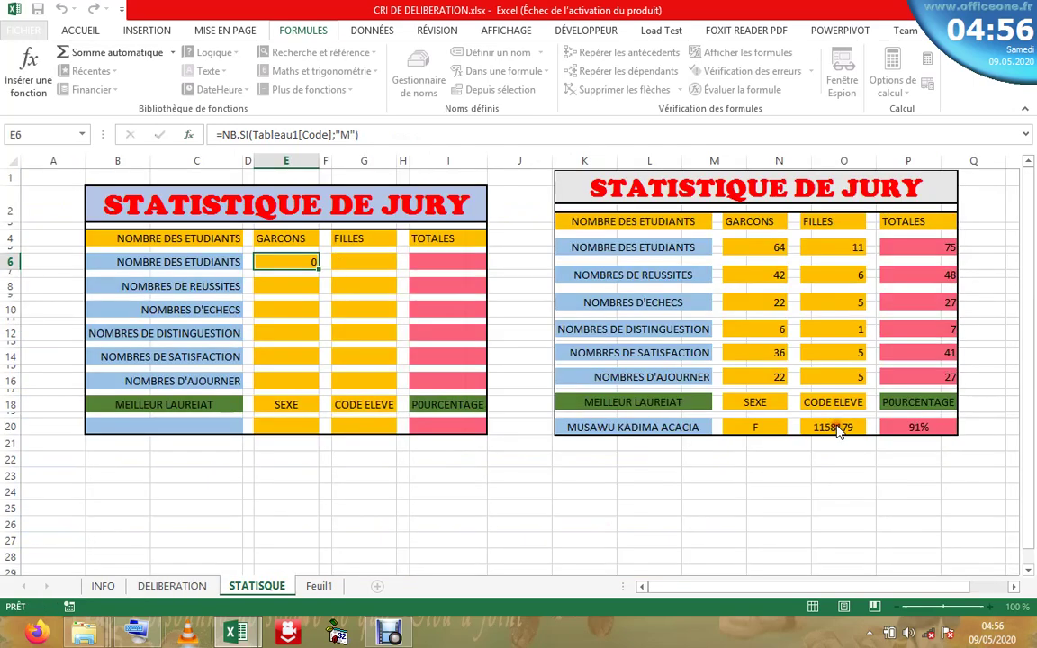
# - Reopen the NB.SI arguments for E6 and clear the criterion
pyautogui.click(755, 252)
pyautogui.click(289, 264)
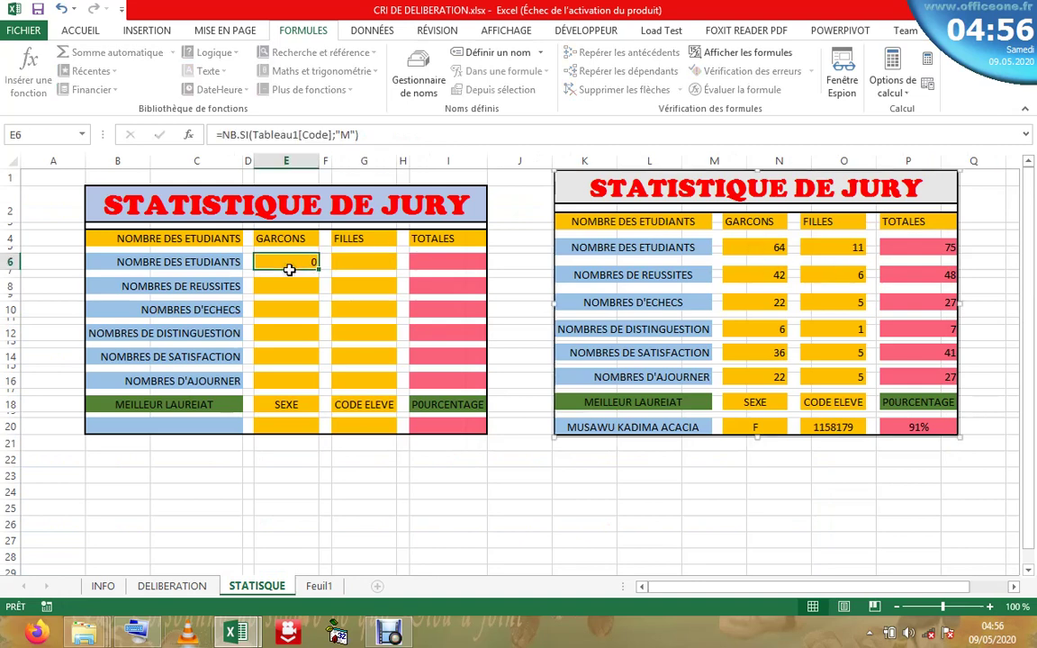
pyautogui.click(303, 135)
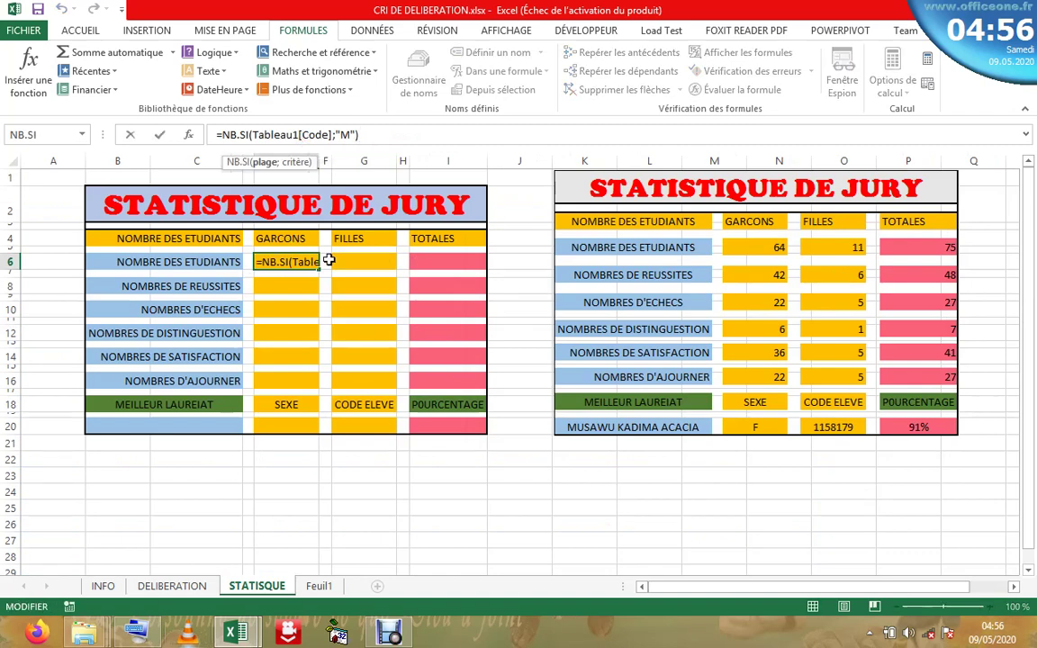
pyautogui.click(188, 135)
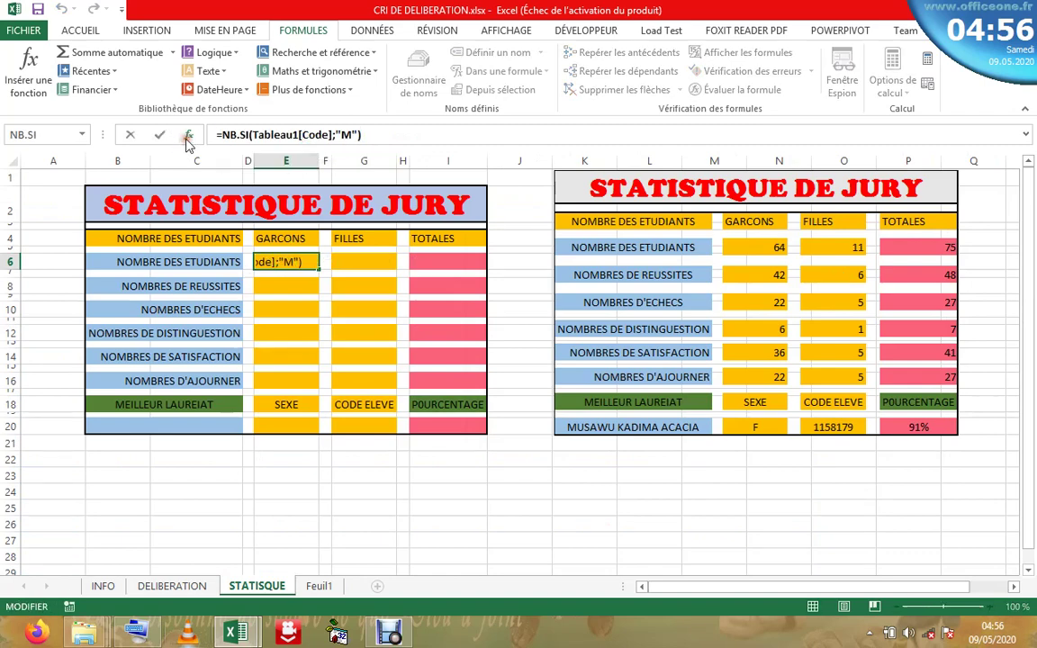
pyautogui.click(658, 301)
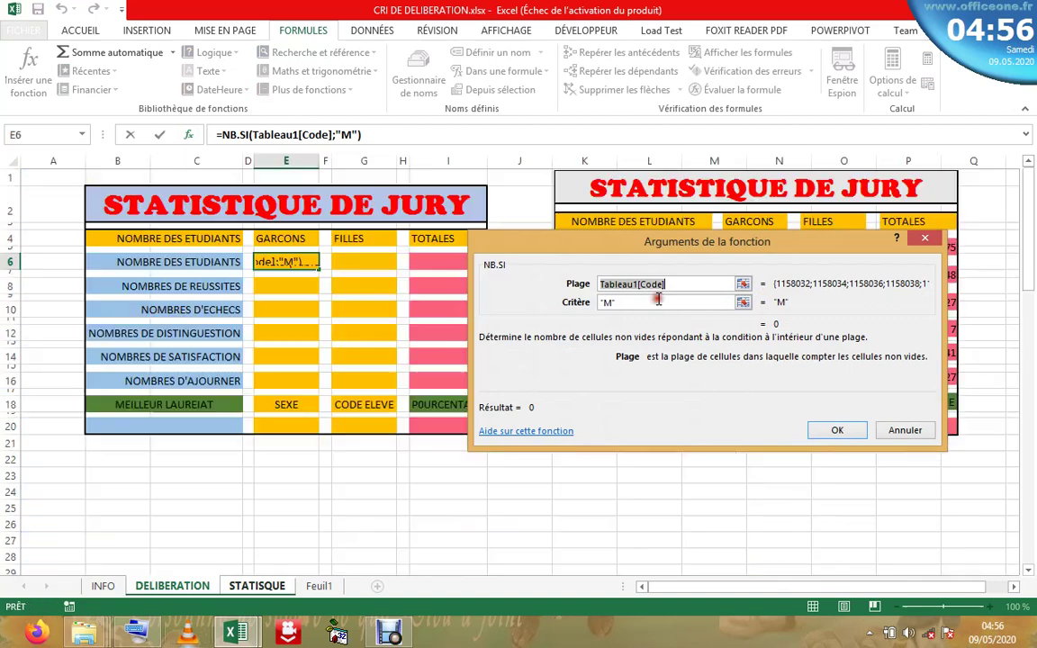
pyautogui.press('BackSpace')
pyautogui.press('BackSpace')
pyautogui.press('BackSpace')
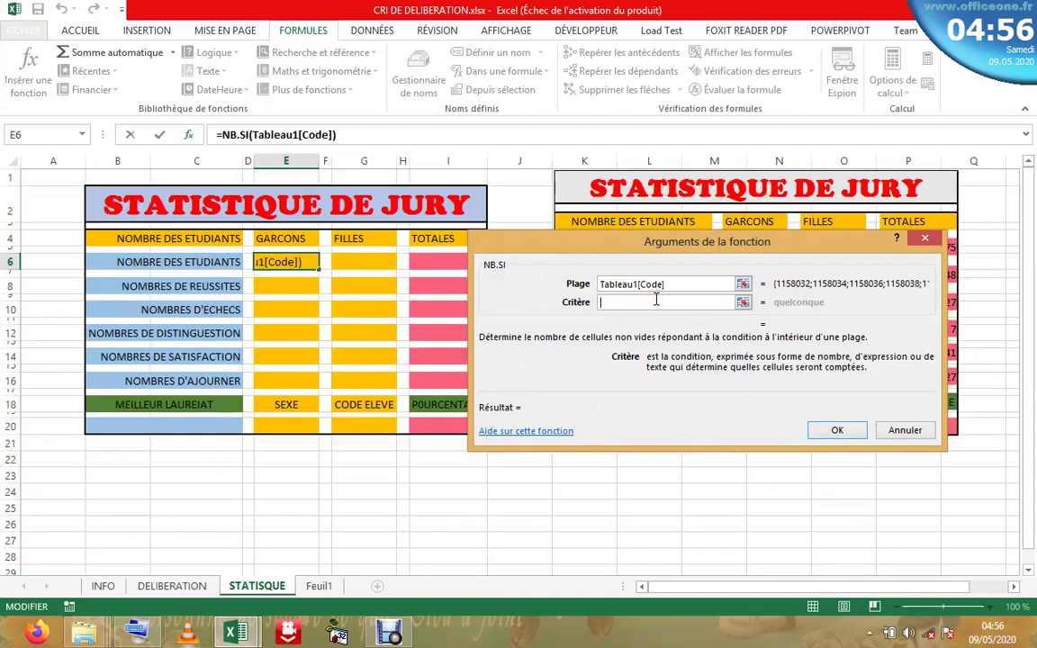
# - Edit the criterion while checking the sexe column on DELIBERATION, leaving it empty
pyautogui.click(171, 586)
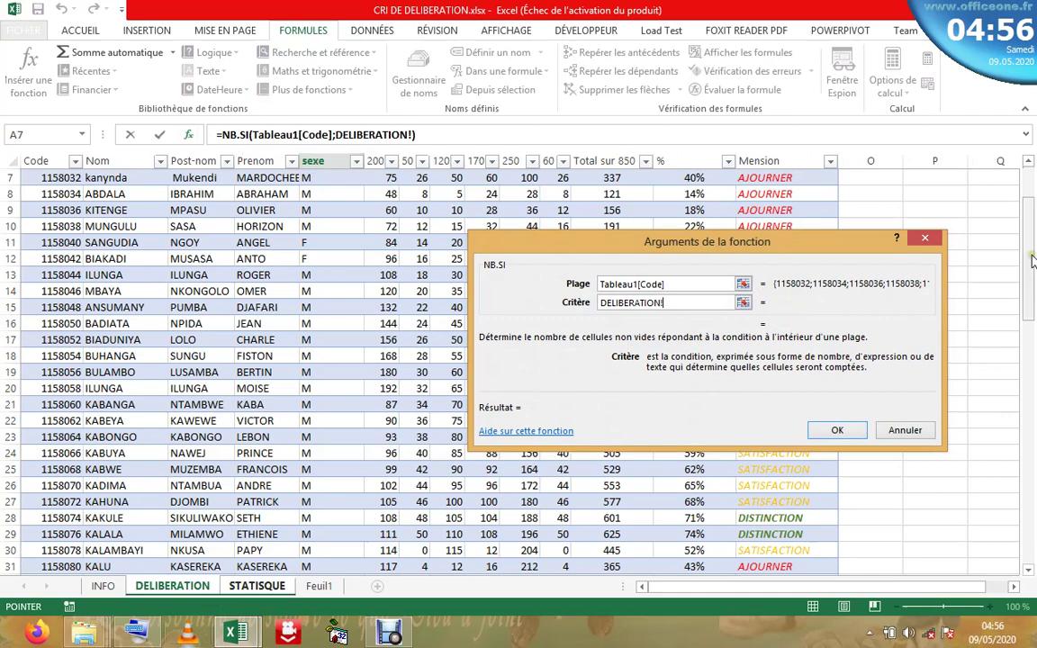
pyautogui.scroll(2, 1033, 260)
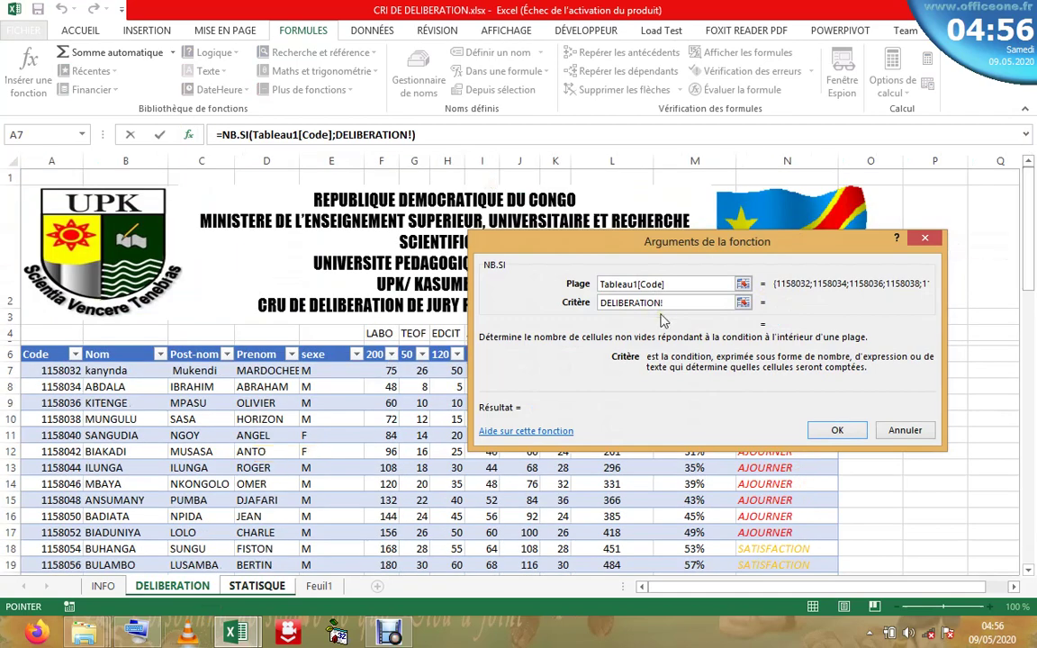
pyautogui.write('m')
pyautogui.press('BackSpace')
pyautogui.press('BackSpace')
pyautogui.press('BackSpace')
pyautogui.press('BackSpace')
pyautogui.press('BackSpace')
pyautogui.press('BackSpace')
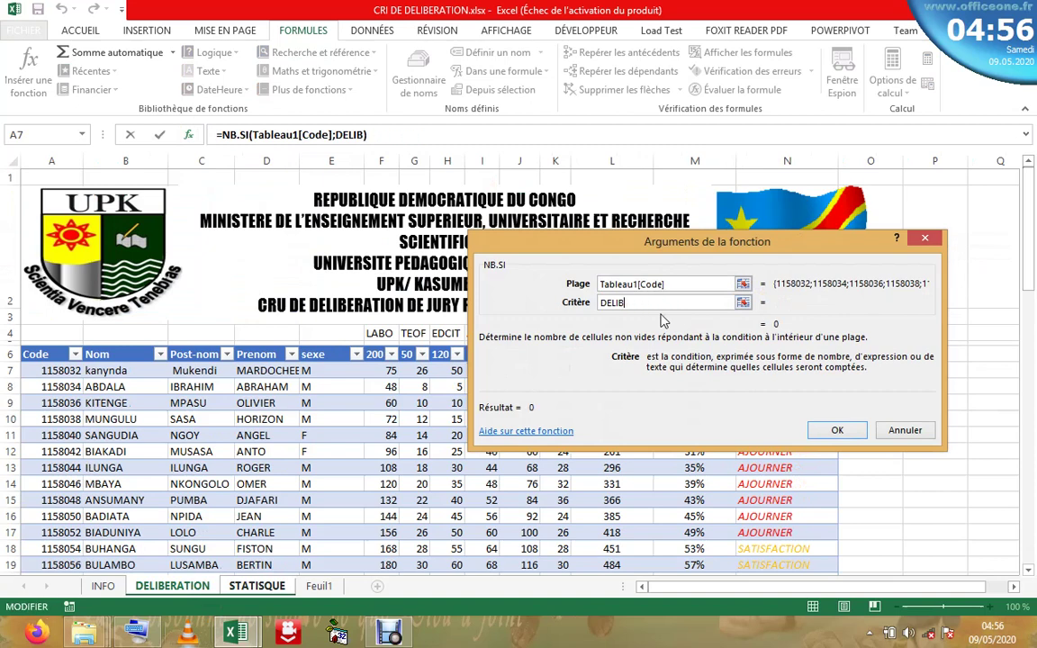
pyautogui.press('BackSpace')
pyautogui.press('BackSpace')
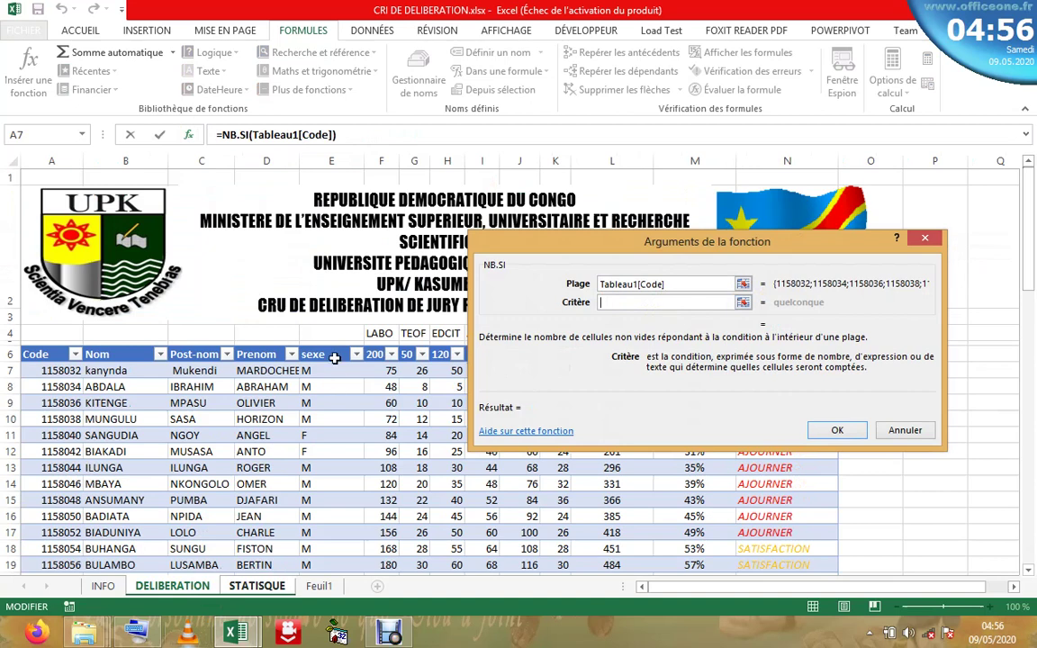
pyautogui.click(333, 345)
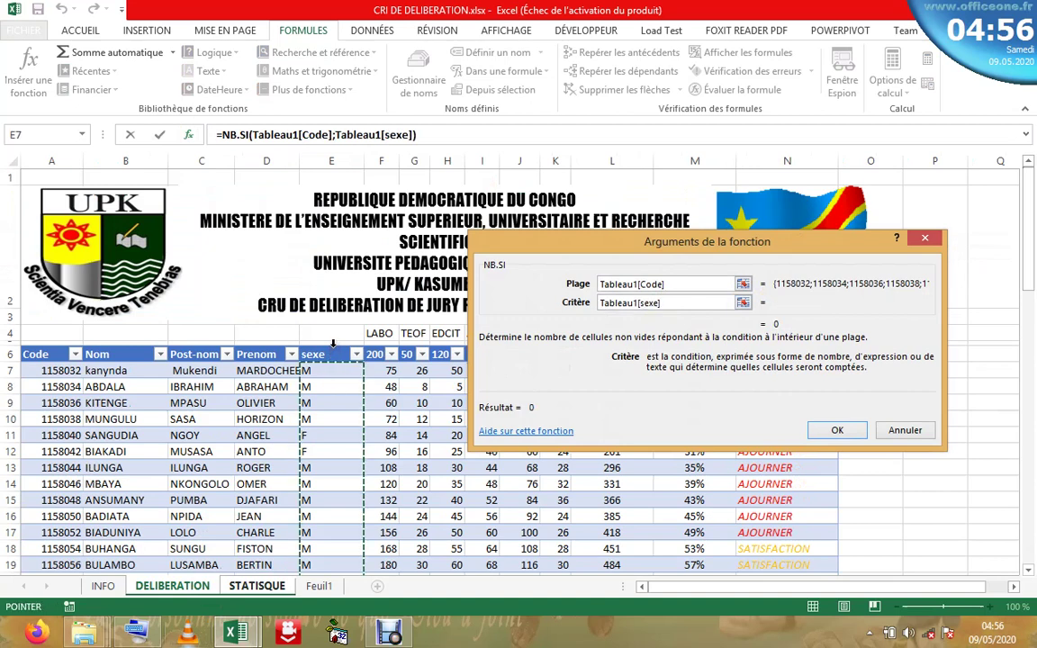
pyautogui.write('m')
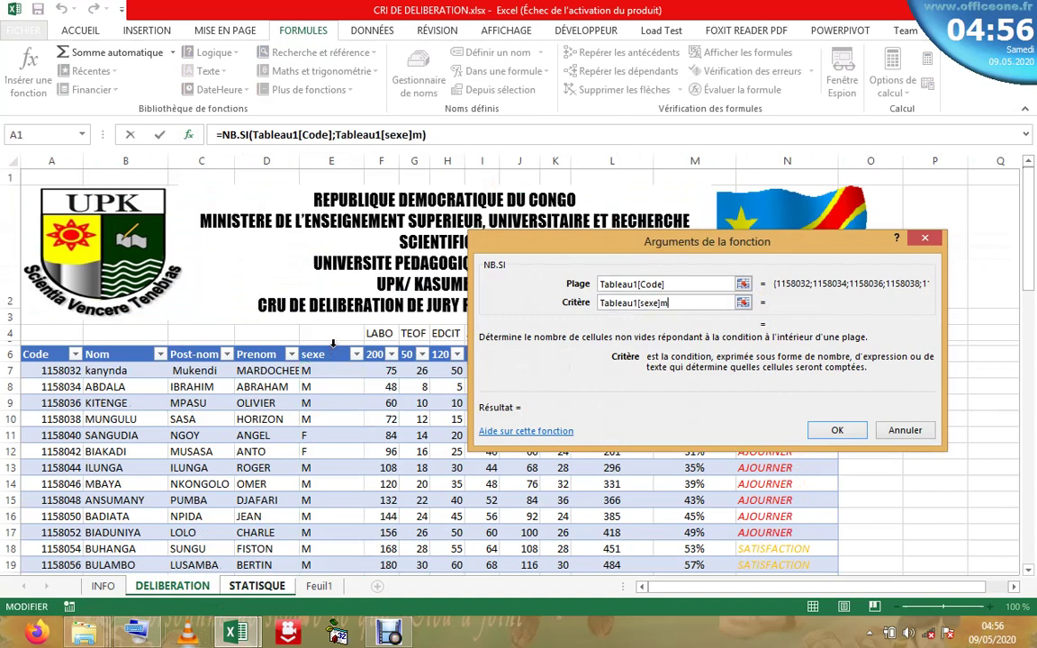
pyautogui.press('BackSpace')
pyautogui.press('BackSpace')
pyautogui.press('BackSpace')
pyautogui.press('BackSpace')
pyautogui.press('BackSpace')
pyautogui.press('BackSpace')
pyautogui.press('BackSpace')
pyautogui.press('BackSpace')
pyautogui.press('BackSpace')
pyautogui.press('BackSpace')
pyautogui.press('BackSpace')
pyautogui.press('BackSpace')
pyautogui.press('BackSpace')
pyautogui.press('BackSpace')
pyautogui.press('BackSpace')
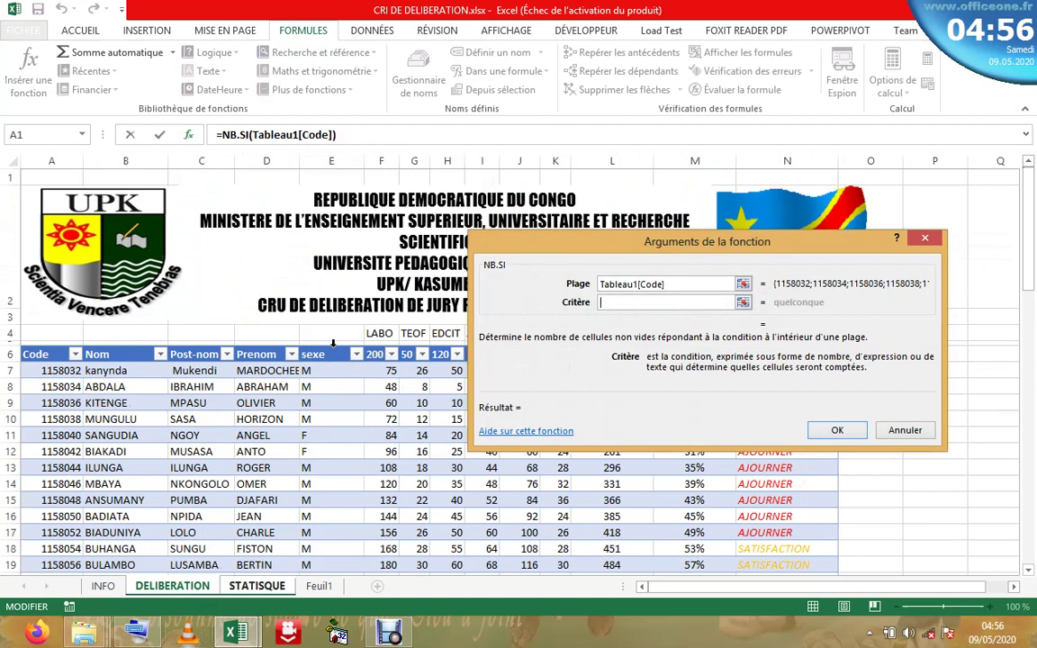
pyautogui.write('M')
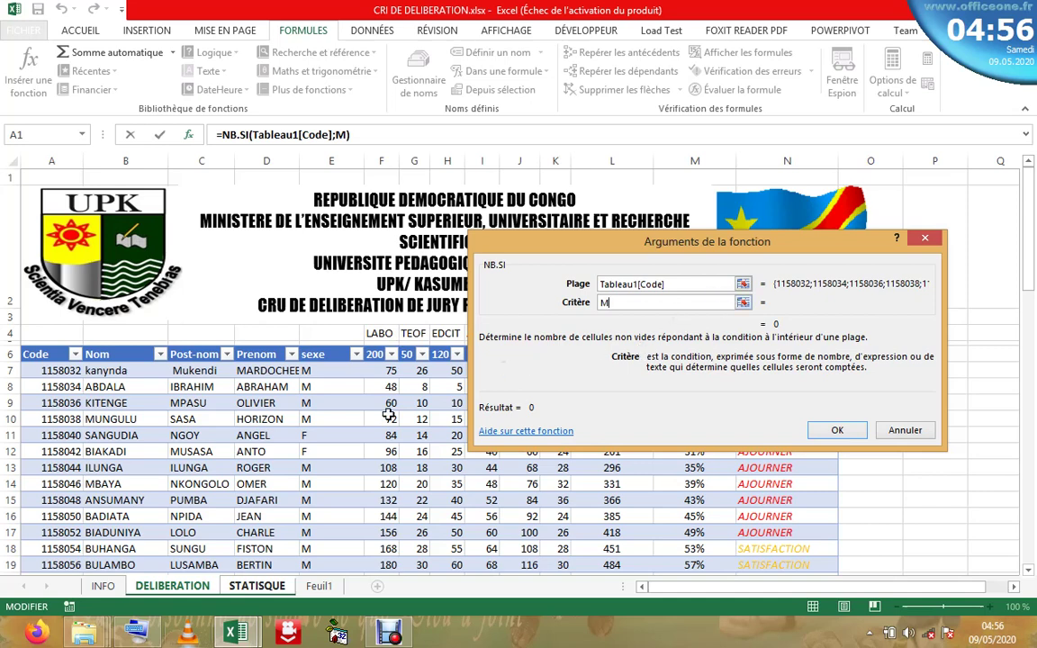
pyautogui.press('BackSpace')
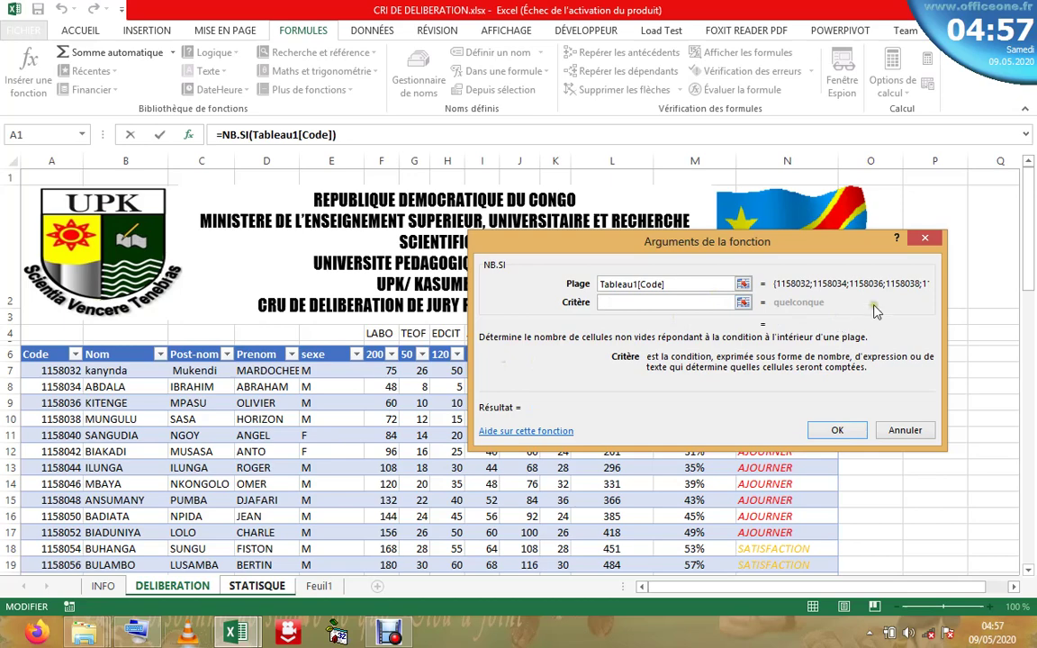
# - Change the range to Tableau1[sexe] with criterion "M", so E6 shows 64 boys
pyautogui.click(684, 283)
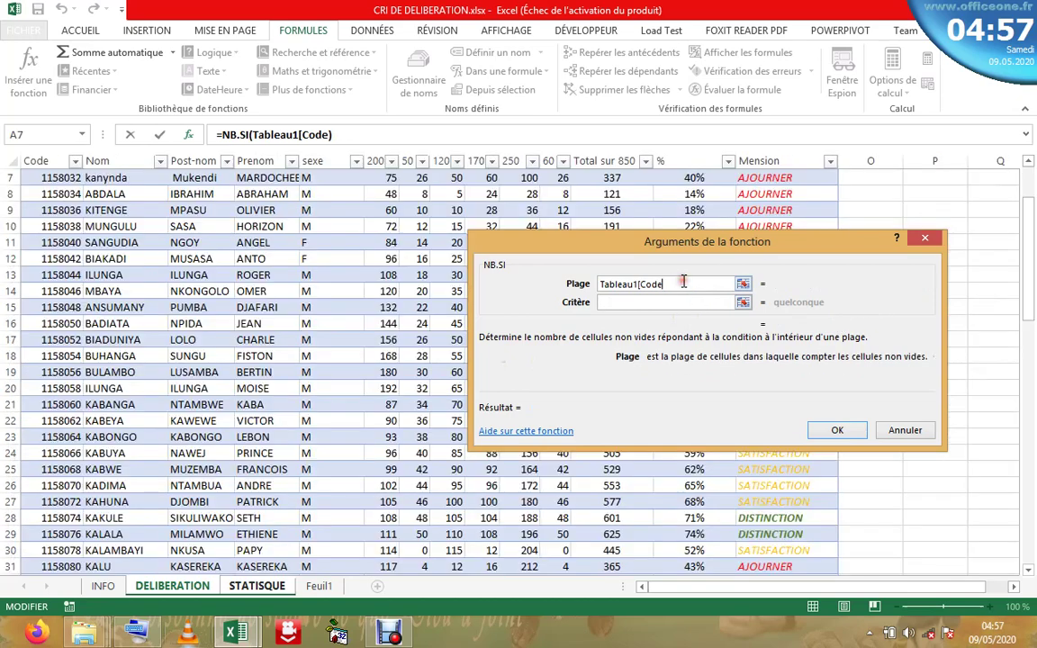
pyautogui.press('BackSpace')
pyautogui.press('BackSpace')
pyautogui.press('BackSpace')
pyautogui.press('BackSpace')
pyautogui.press('BackSpace')
pyautogui.press('BackSpace')
pyautogui.press('BackSpace')
pyautogui.press('BackSpace')
pyautogui.press('BackSpace')
pyautogui.press('BackSpace')
pyautogui.press('BackSpace')
pyautogui.press('BackSpace')
pyautogui.press('BackSpace')
pyautogui.press('BackSpace')
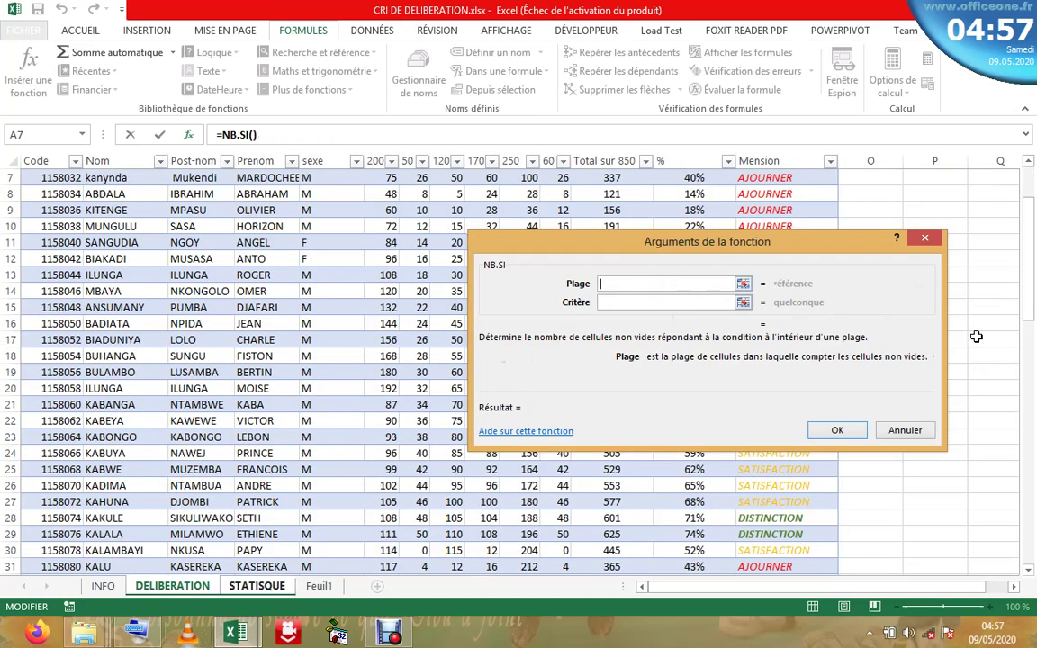
pyautogui.moveTo(1028, 315); pyautogui.dragTo(1025, 175)
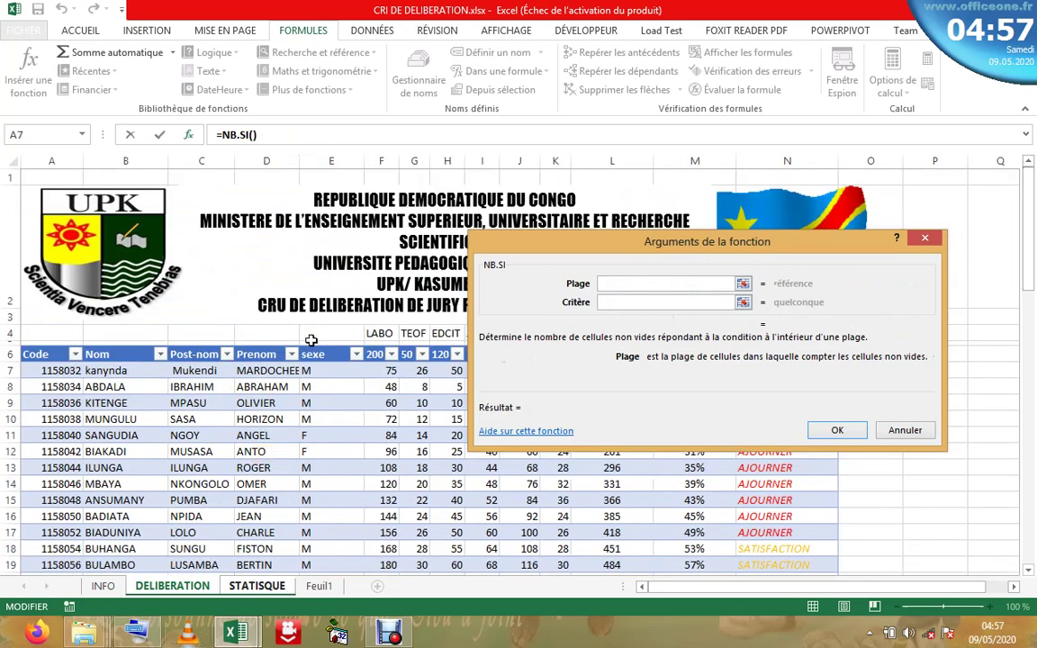
pyautogui.click(338, 345)
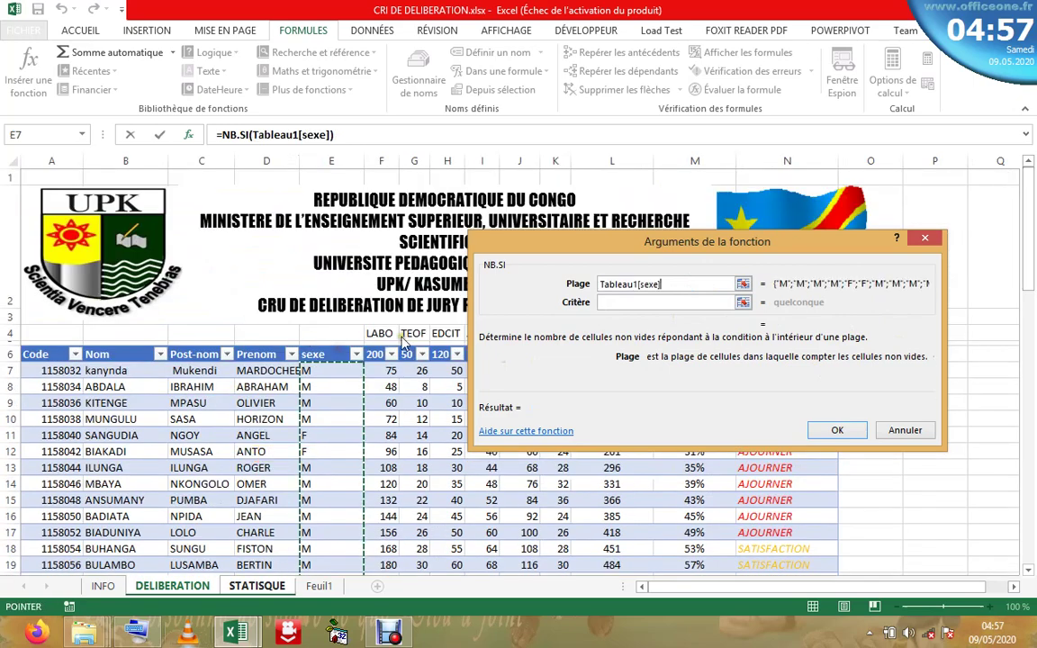
pyautogui.click(660, 302)
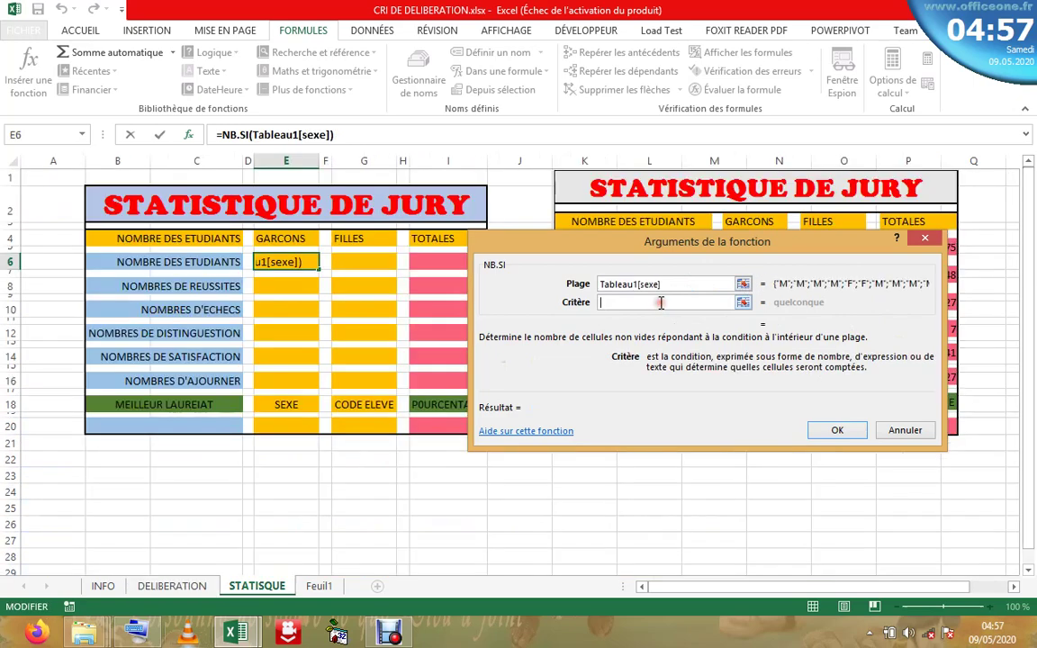
pyautogui.write('M')
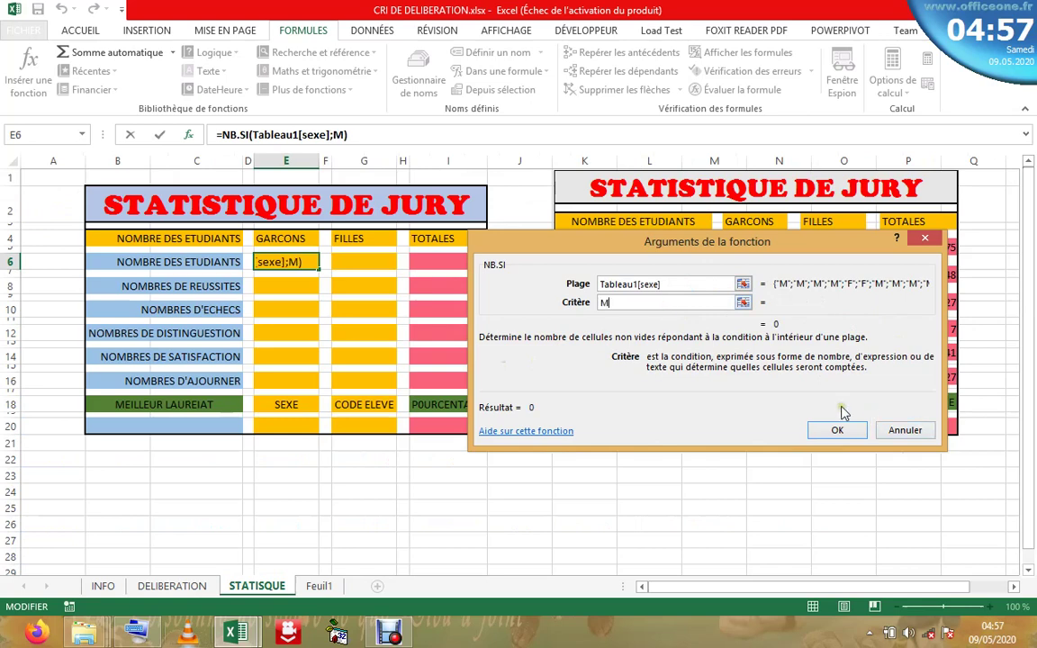
pyautogui.click(667, 285)
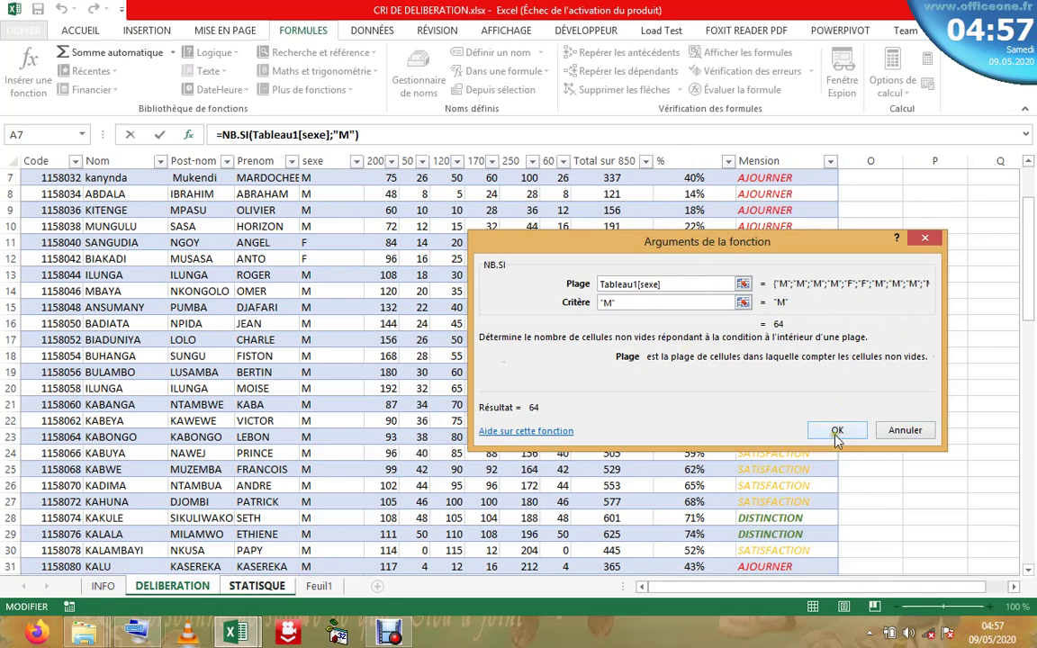
pyautogui.click(837, 432)
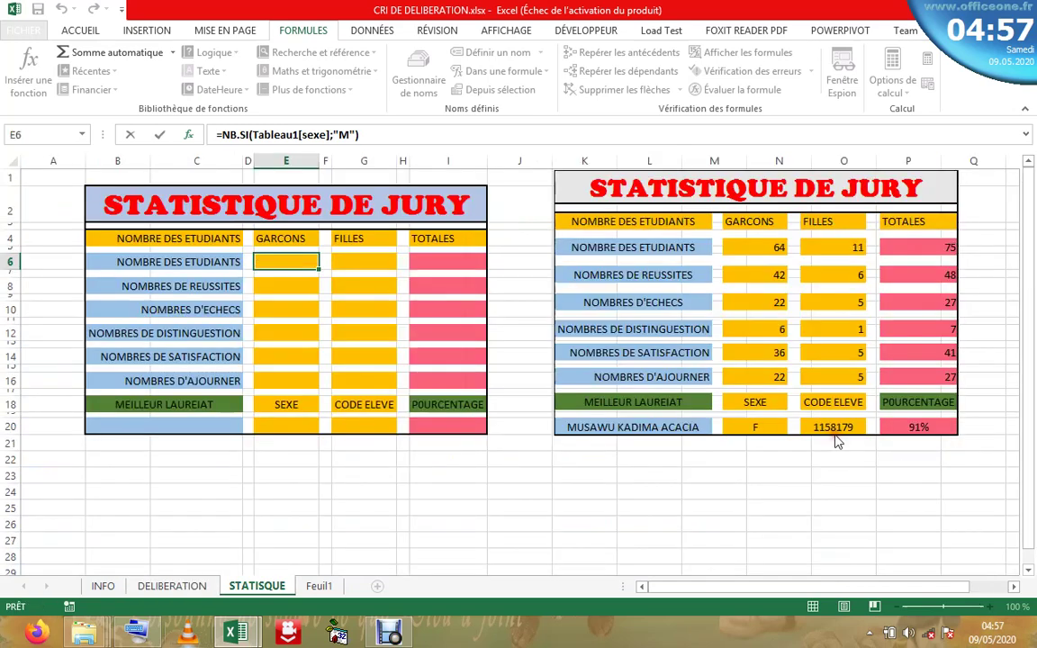
# - Copy the NB.SI formula text from E6's formula bar without changing E6
pyautogui.click(274, 312)
pyautogui.click(289, 263)
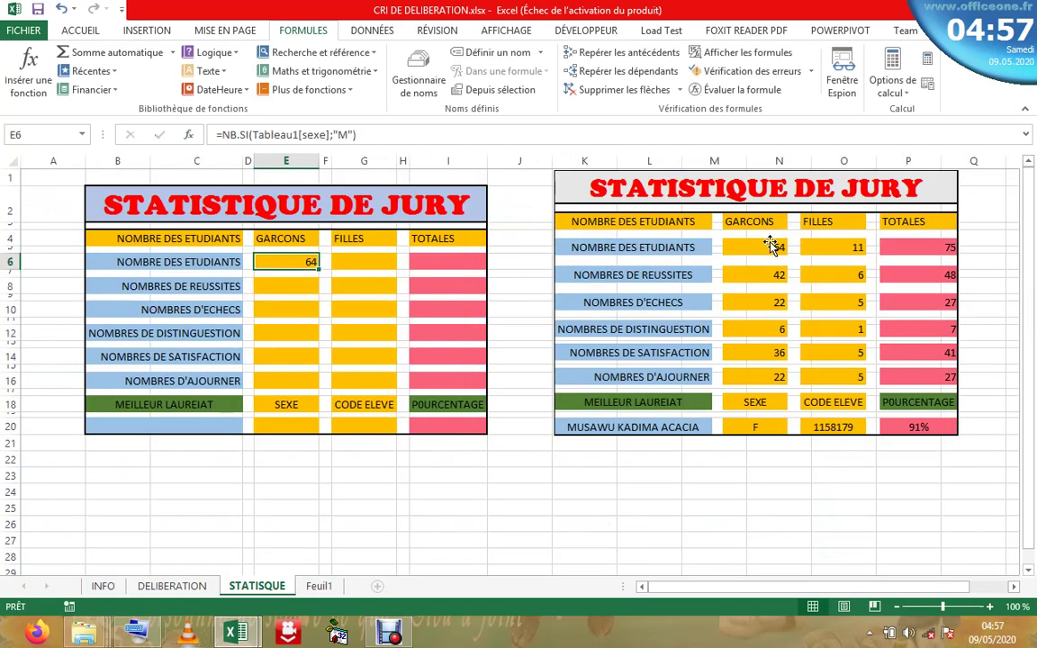
pyautogui.click(772, 245)
pyautogui.click(374, 261)
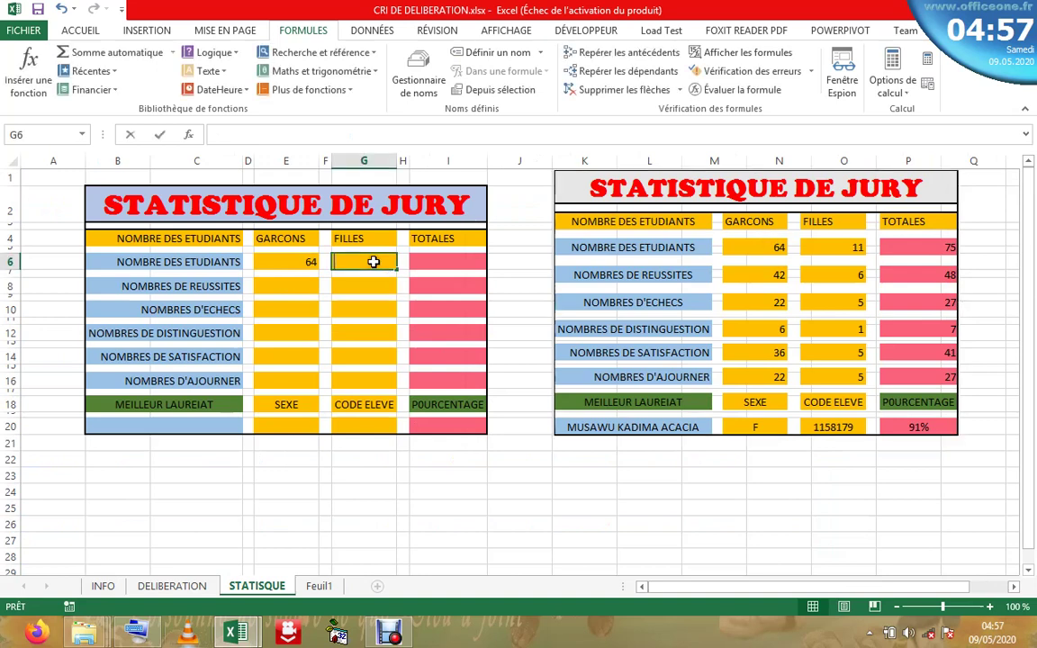
pyautogui.click(308, 267)
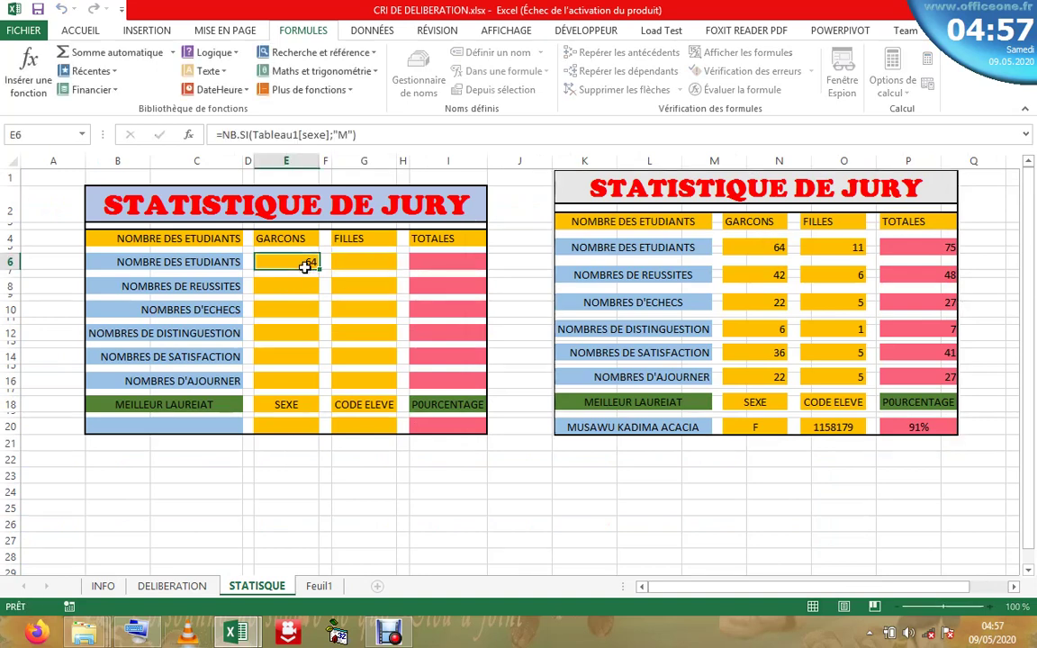
pyautogui.click(224, 137)
pyautogui.hotkey('shift', 'End')
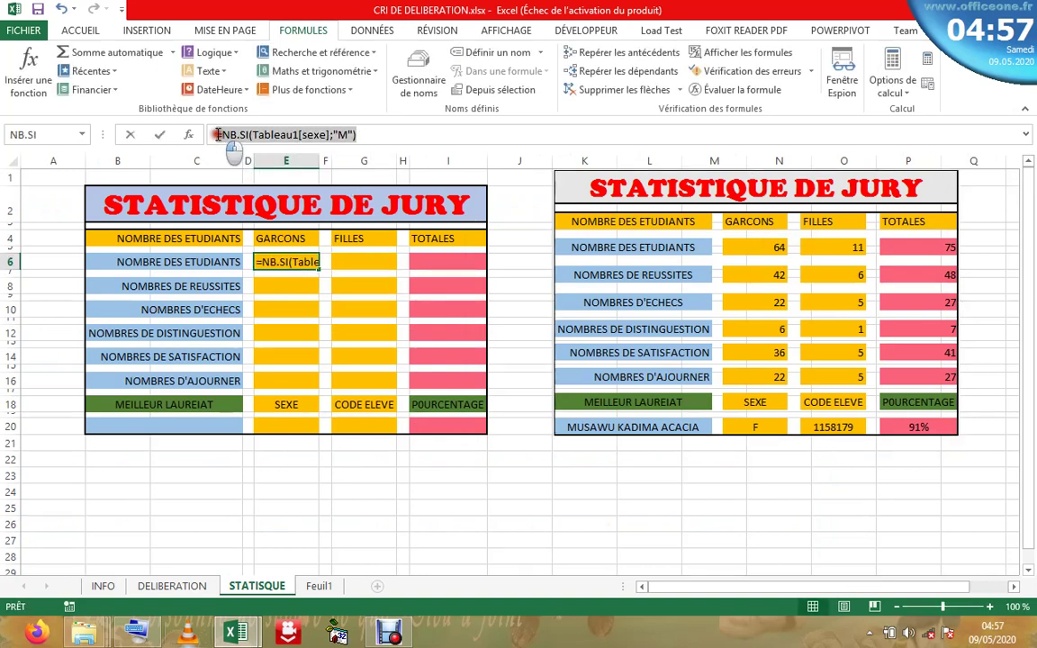
pyautogui.rightClick(219, 136)
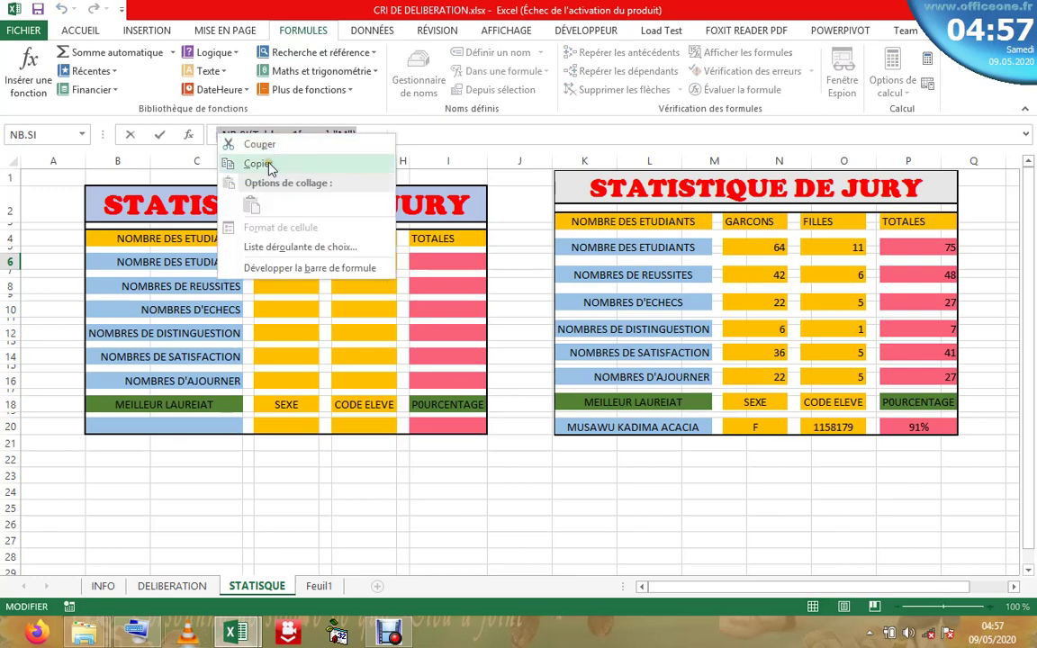
pyautogui.click(259, 164)
pyautogui.press('Escape')
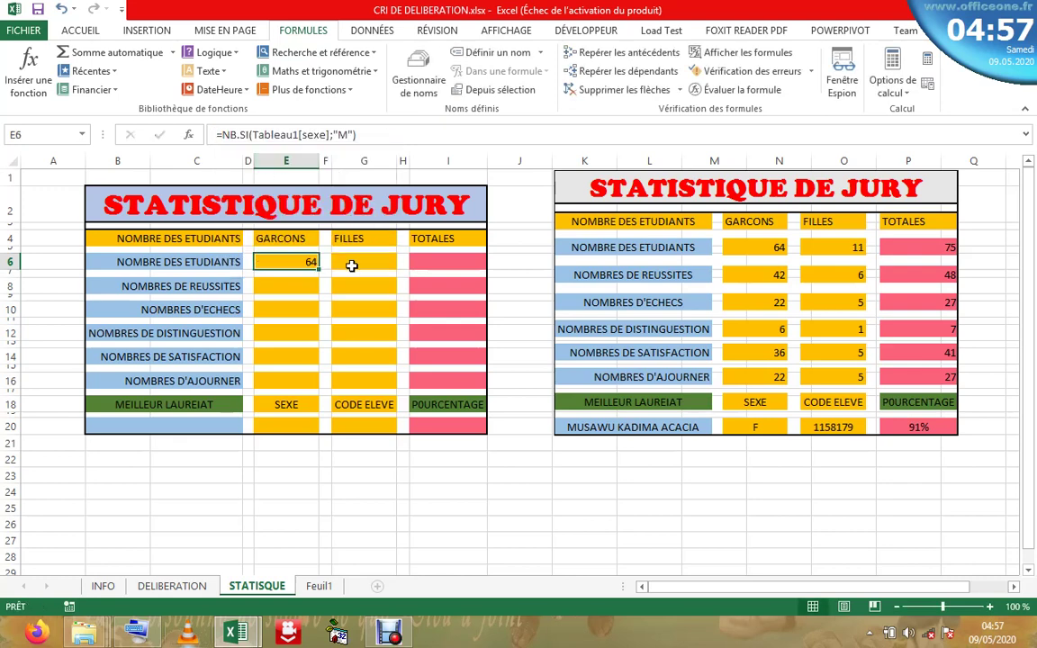
# - Paste the formula into G6 and change its criterion from "M" to "F" to count 10 girls
pyautogui.click(351, 262)
pyautogui.click(270, 139)
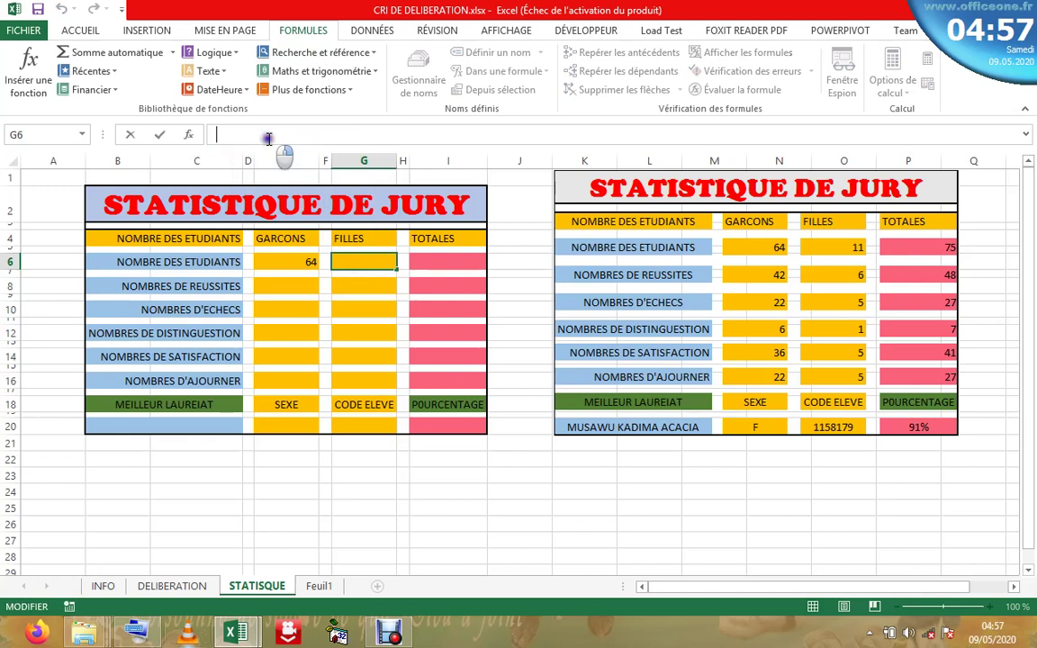
pyautogui.rightClick(271, 137)
pyautogui.click(302, 211)
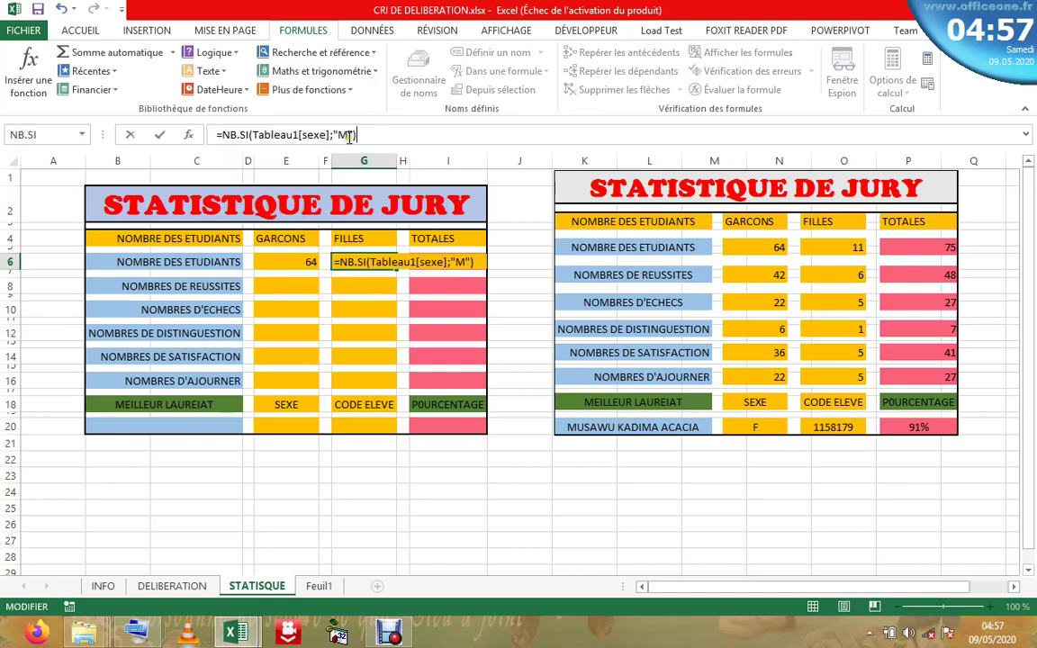
pyautogui.click(349, 136)
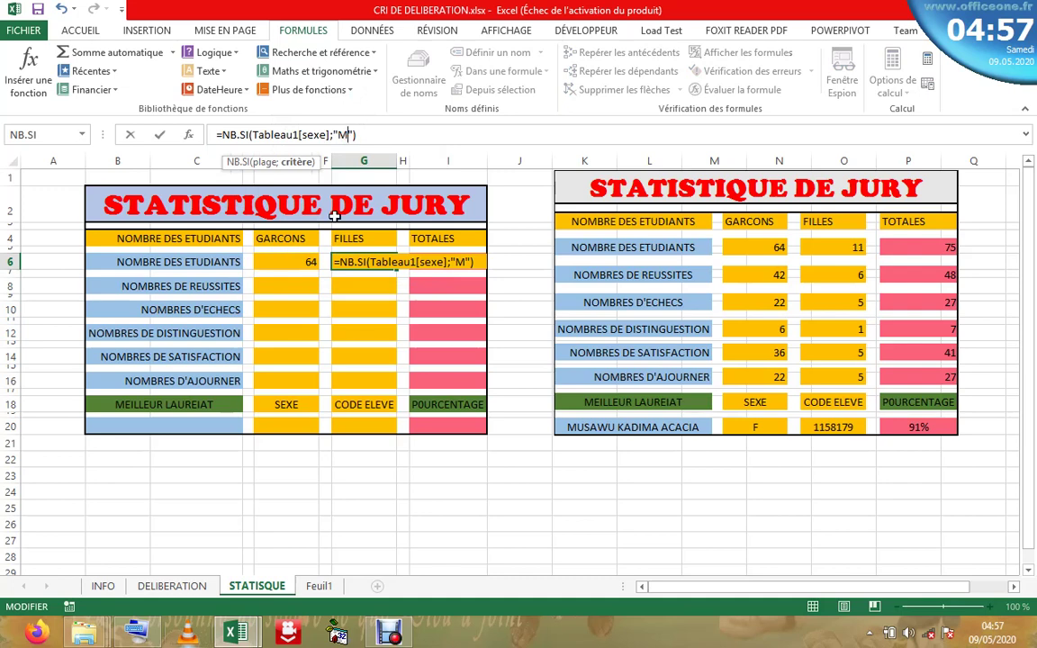
pyautogui.press('BackSpace')
pyautogui.write('F')
pyautogui.press('Return')
pyautogui.click(442, 262)
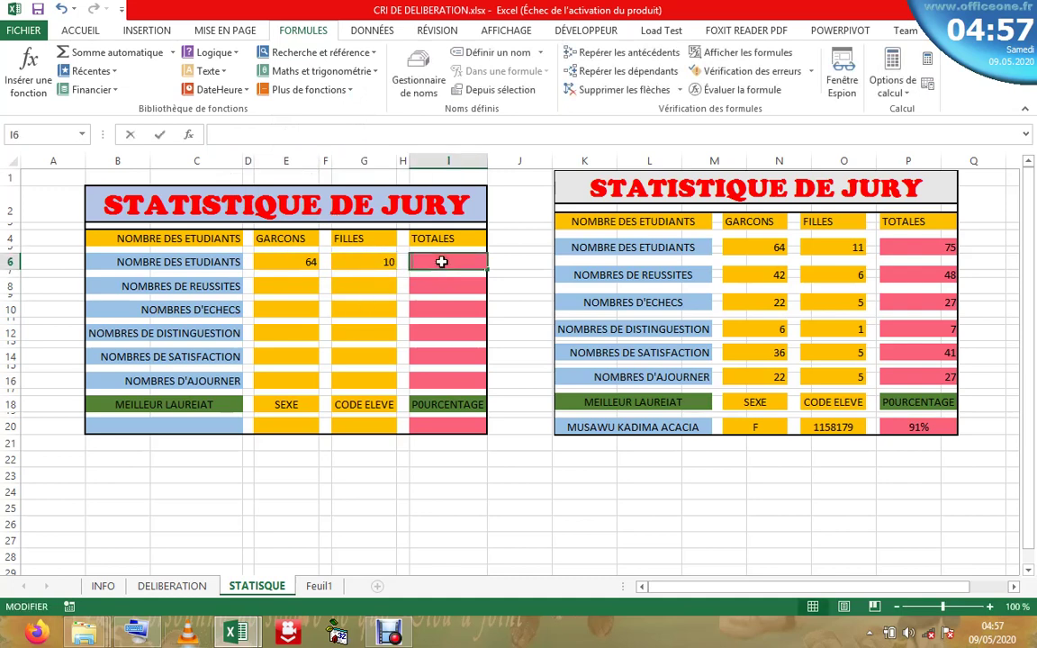
pyautogui.click(81, 29)
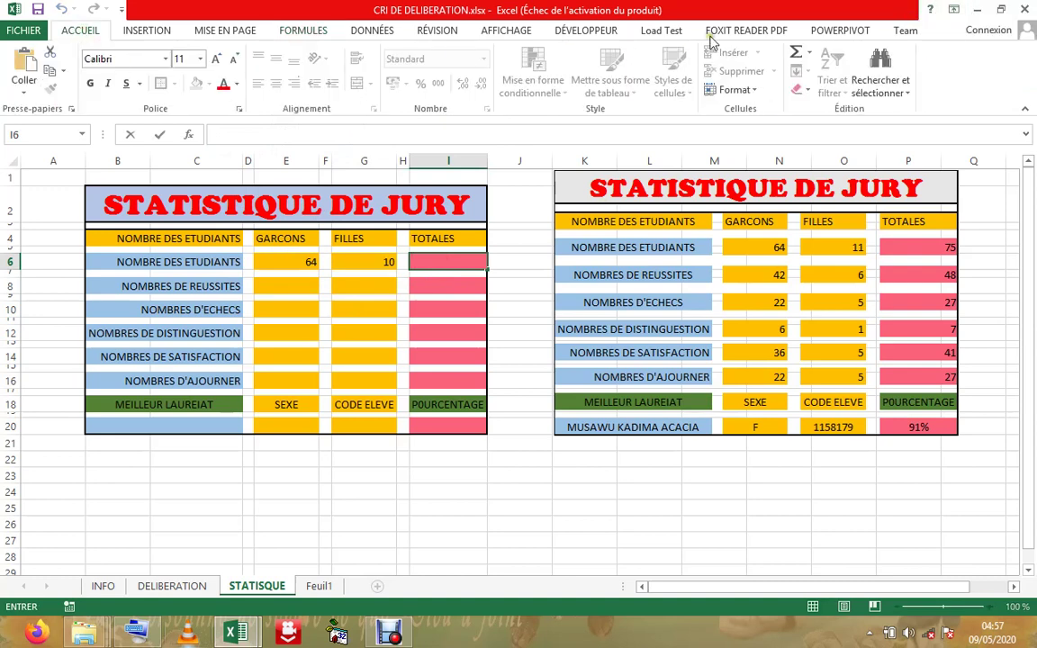
# - Total E6 and G6 in I6 with =SOMME(E6;G6), giving 74 students
pyautogui.click(795, 54)
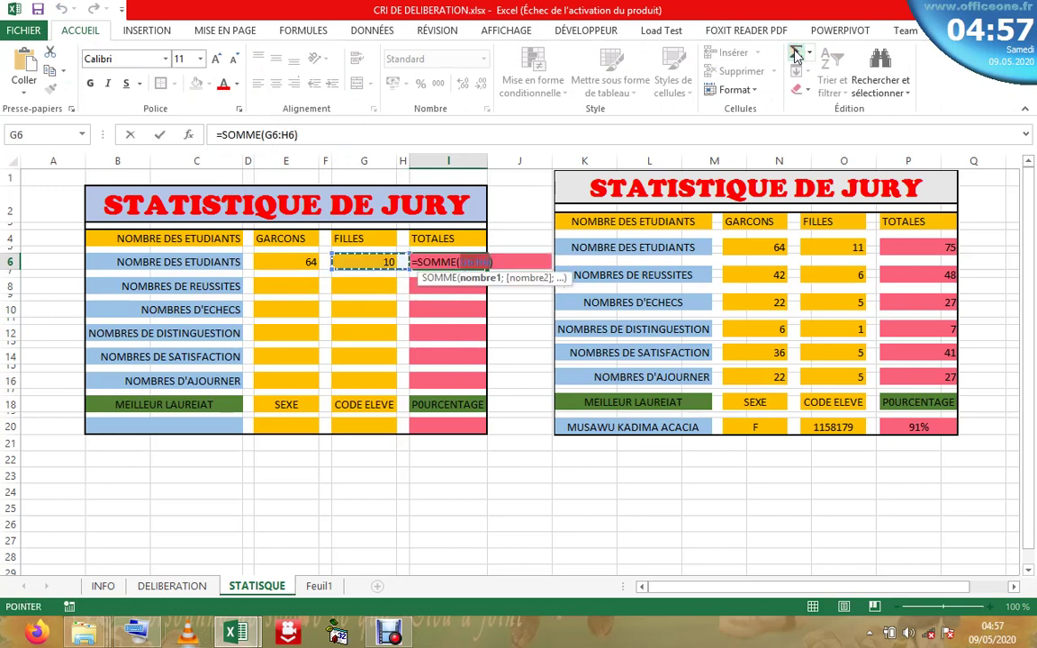
pyautogui.click(300, 266)
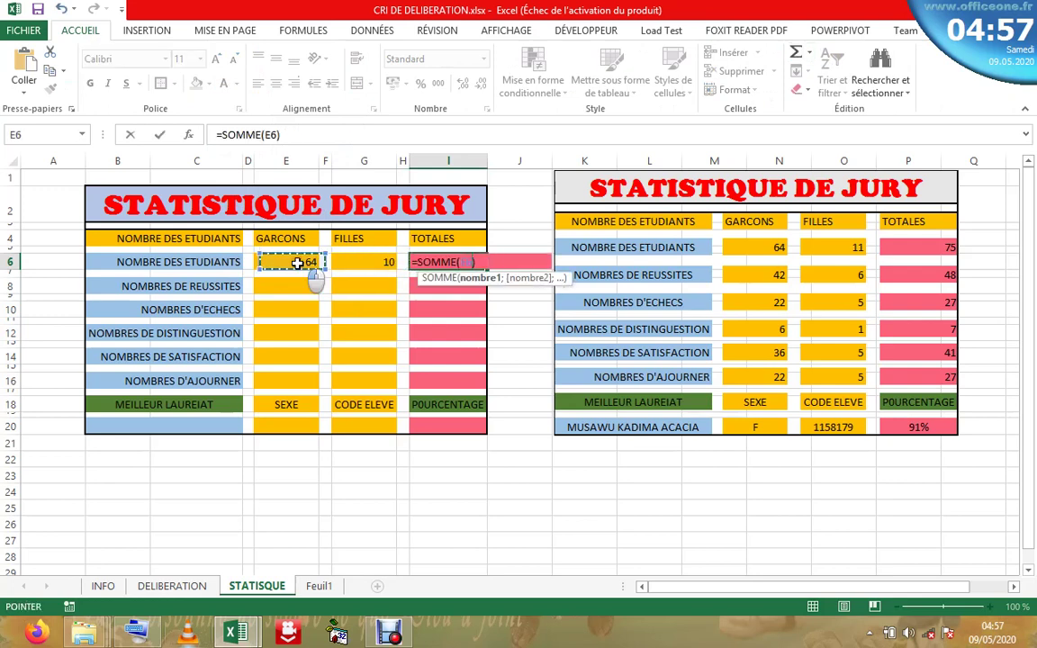
pyautogui.keyDown('ctrl'); pyautogui.click(369, 267); pyautogui.keyUp('ctrl')
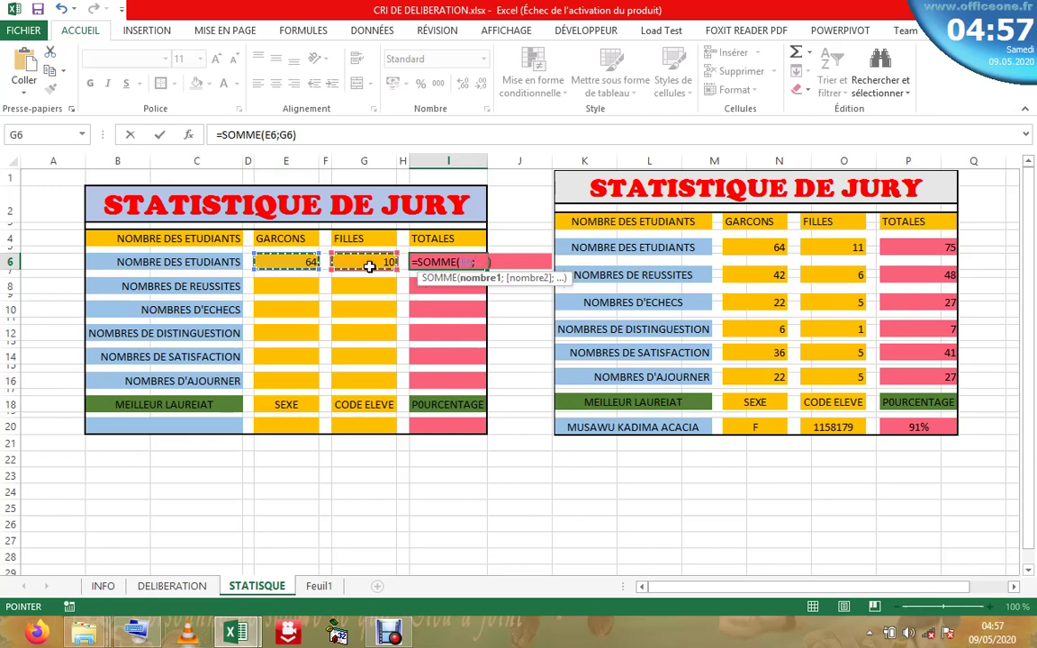
pyautogui.press('Return')
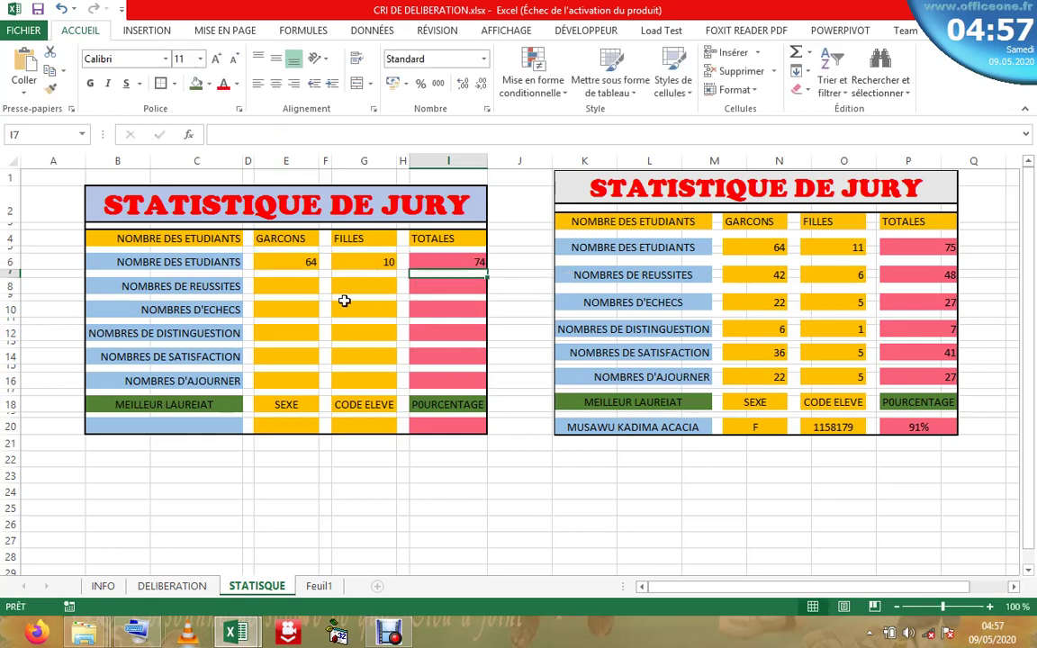
# - Review the row 6 formulas and select E8 for the boys' successes count
pyautogui.click(285, 273)
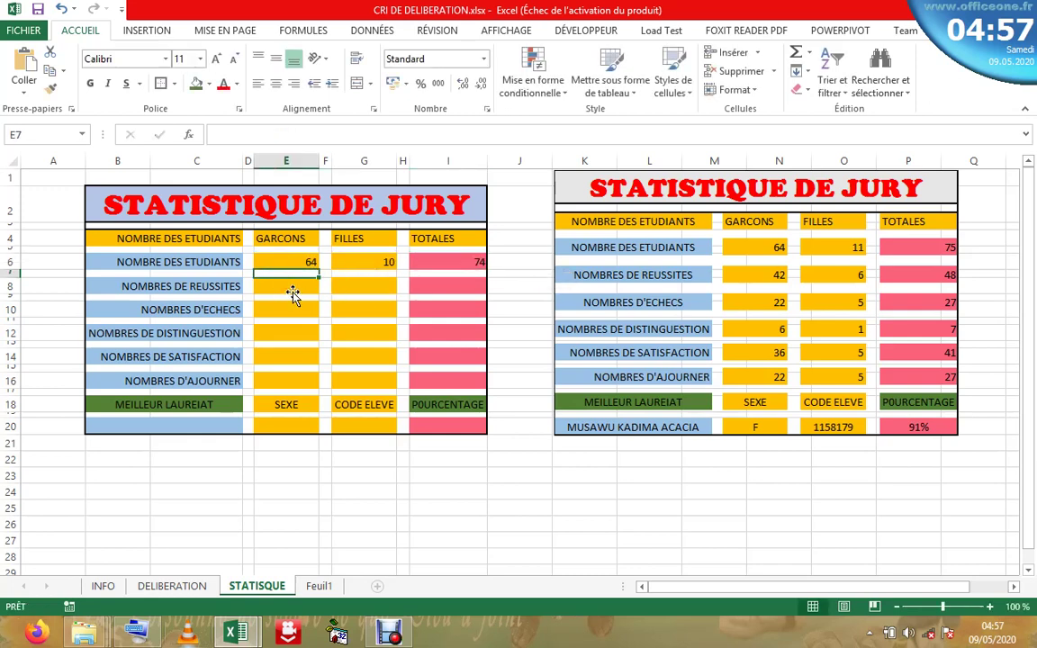
pyautogui.click(353, 288)
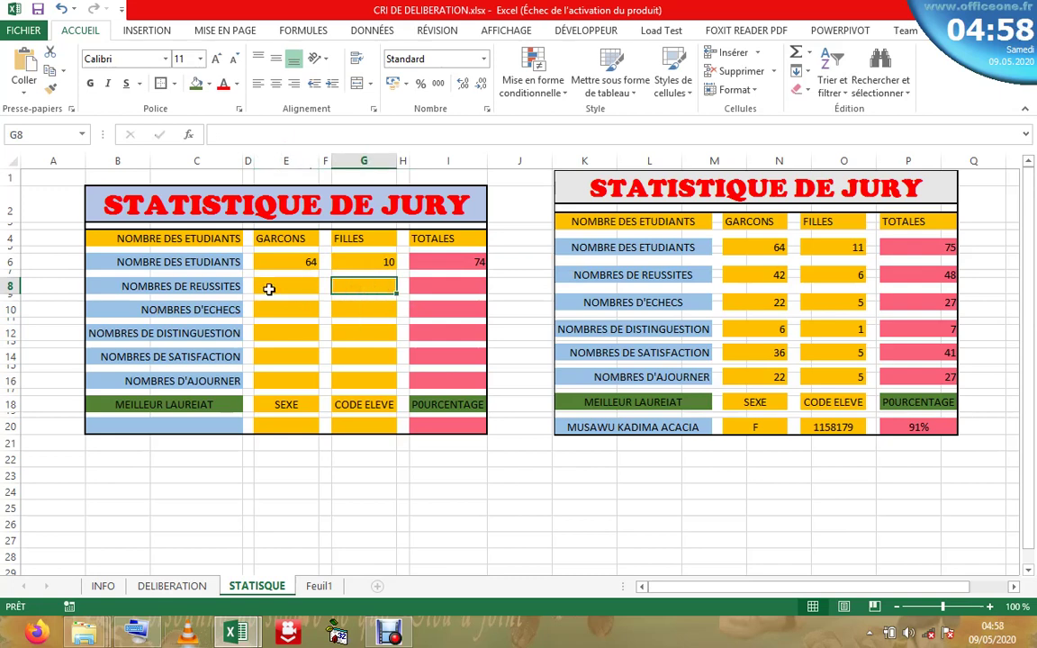
pyautogui.click(269, 287)
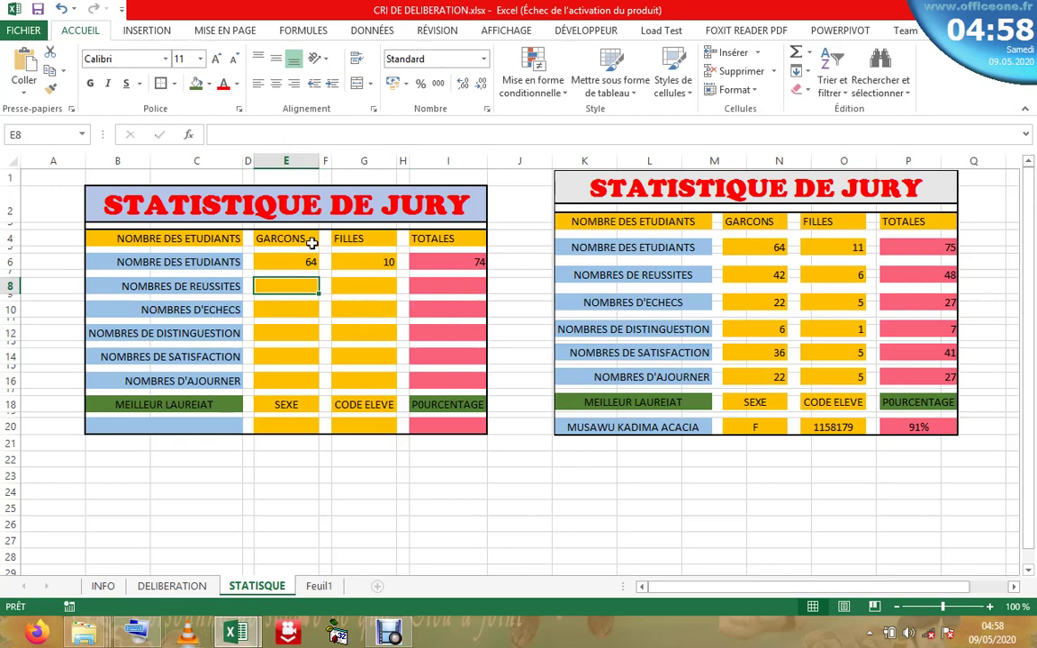
pyautogui.click(309, 262)
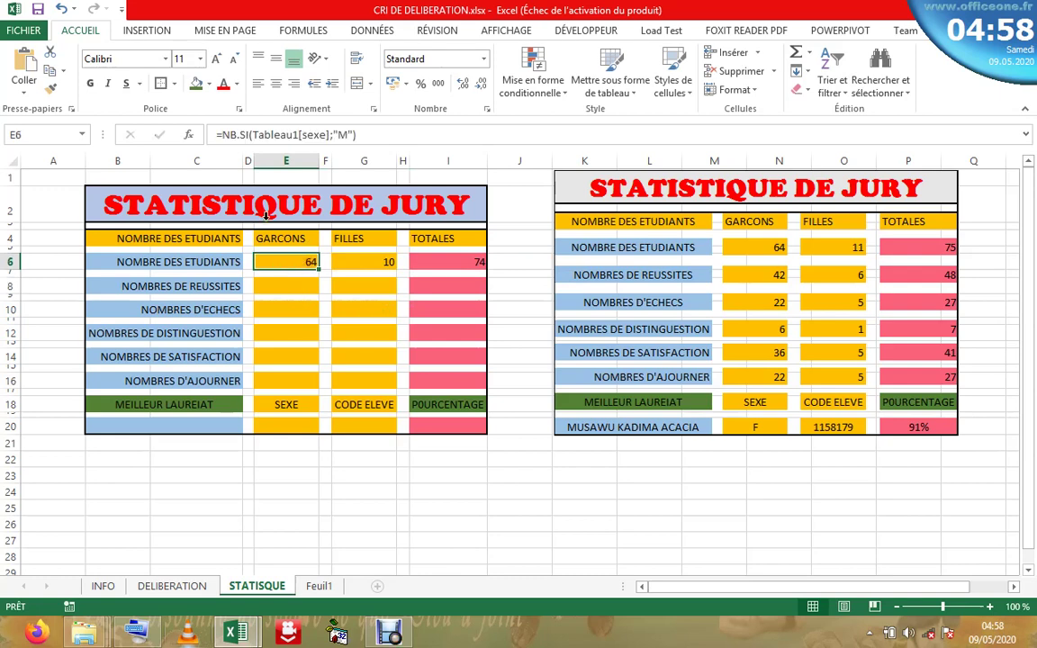
pyautogui.click(284, 288)
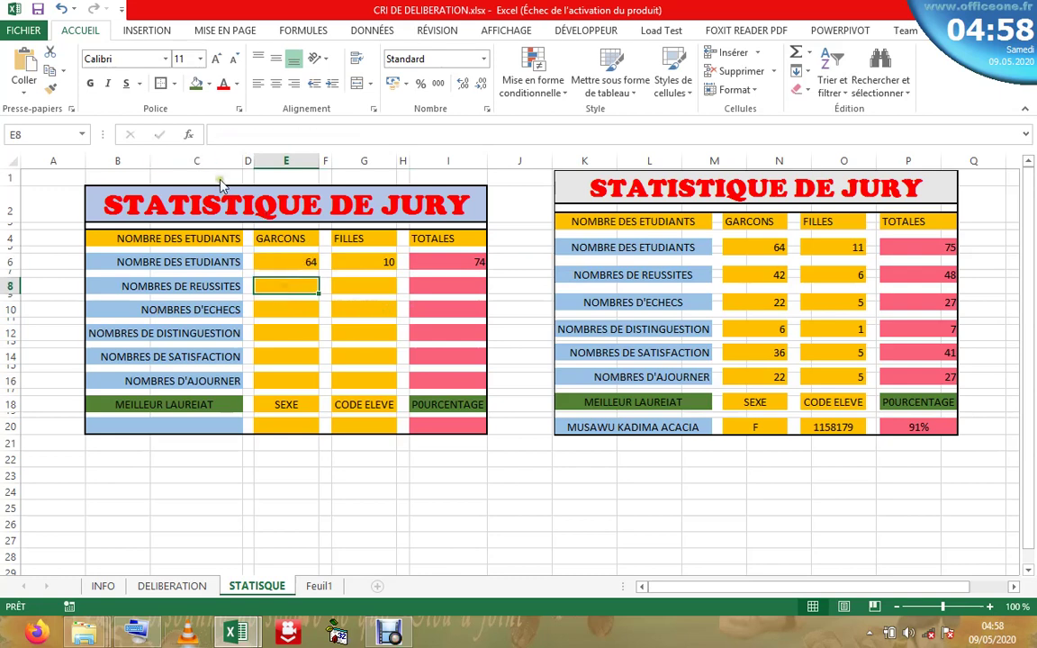
# - Insert the NB.SI.ENS function into E8 from the function finder list
pyautogui.click(189, 134)
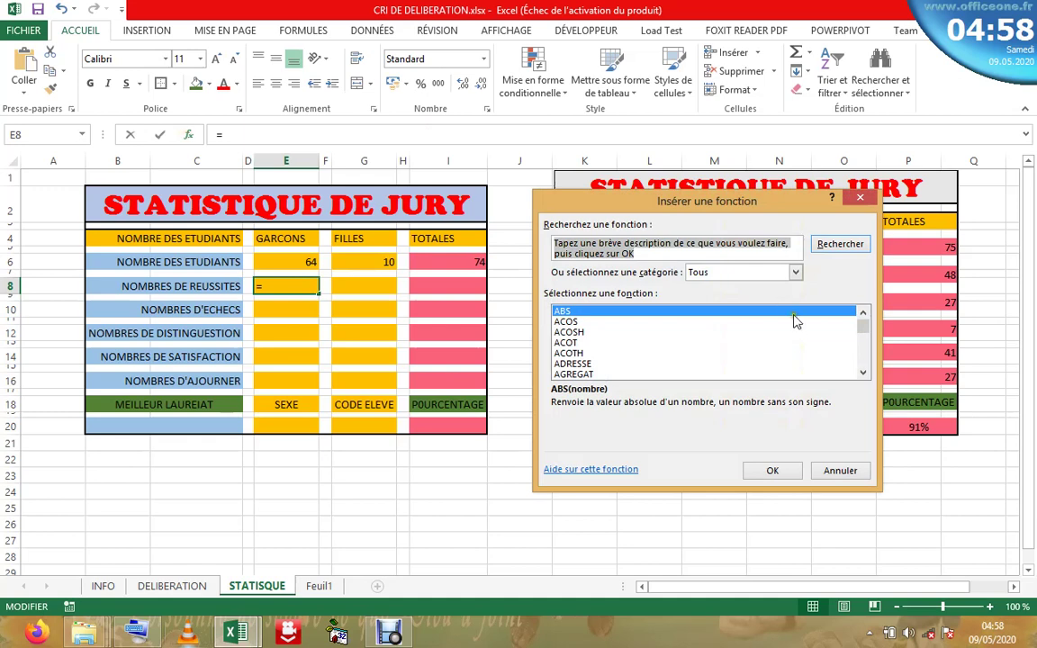
pyautogui.moveTo(864, 332); pyautogui.dragTo(860, 347)
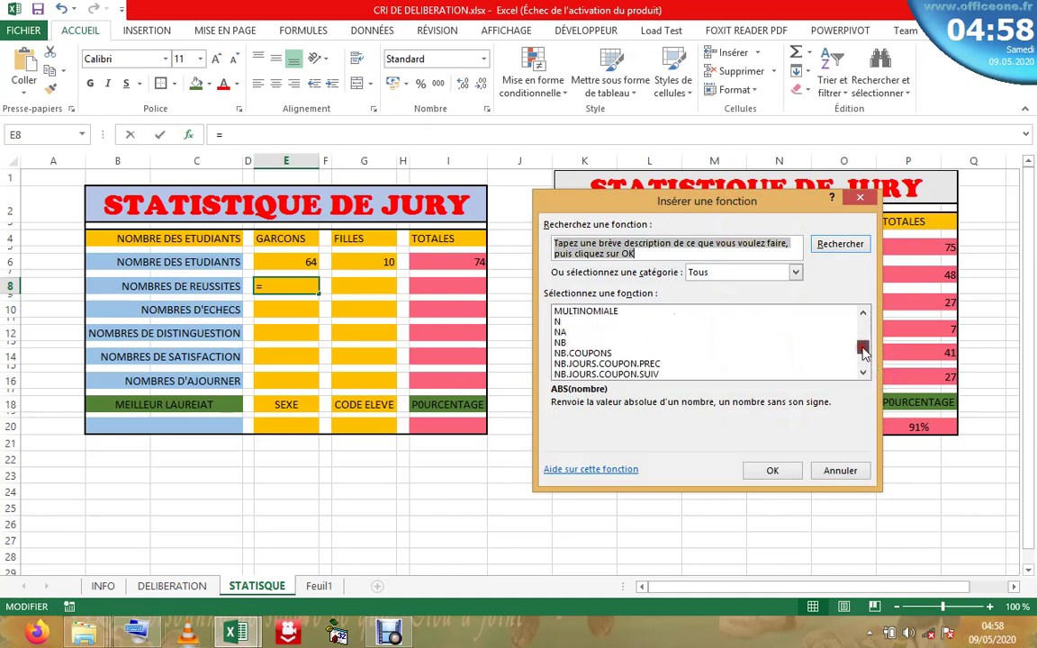
pyautogui.click(863, 373)
pyautogui.click(862, 374)
pyautogui.click(862, 373)
pyautogui.click(862, 373)
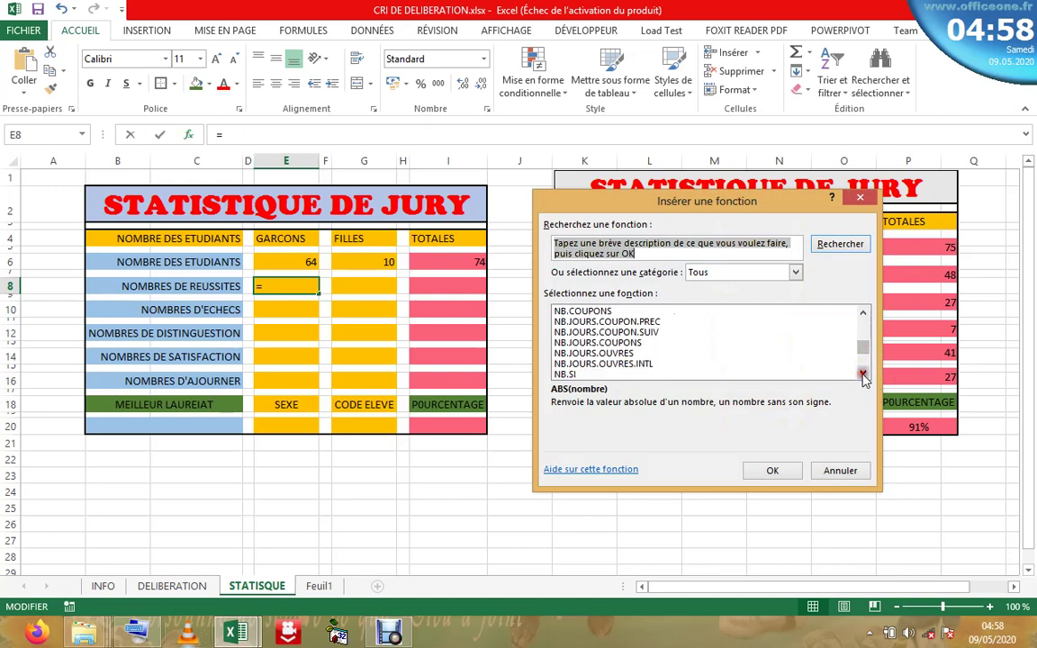
pyautogui.click(862, 373)
pyautogui.click(862, 374)
pyautogui.click(862, 374)
pyautogui.click(862, 374)
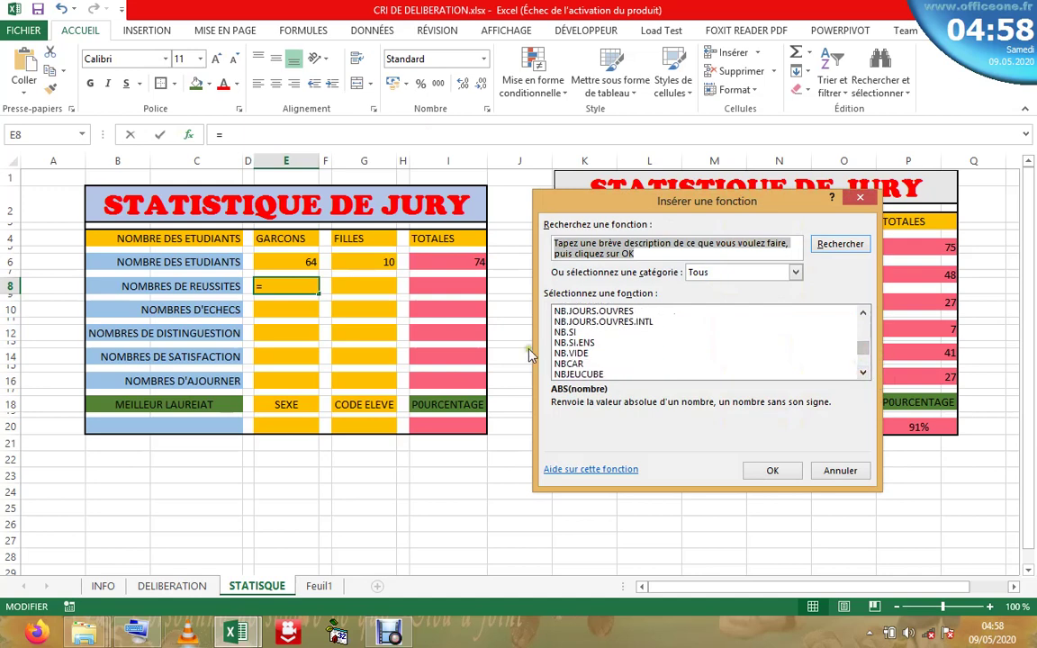
pyautogui.doubleClick(589, 344)
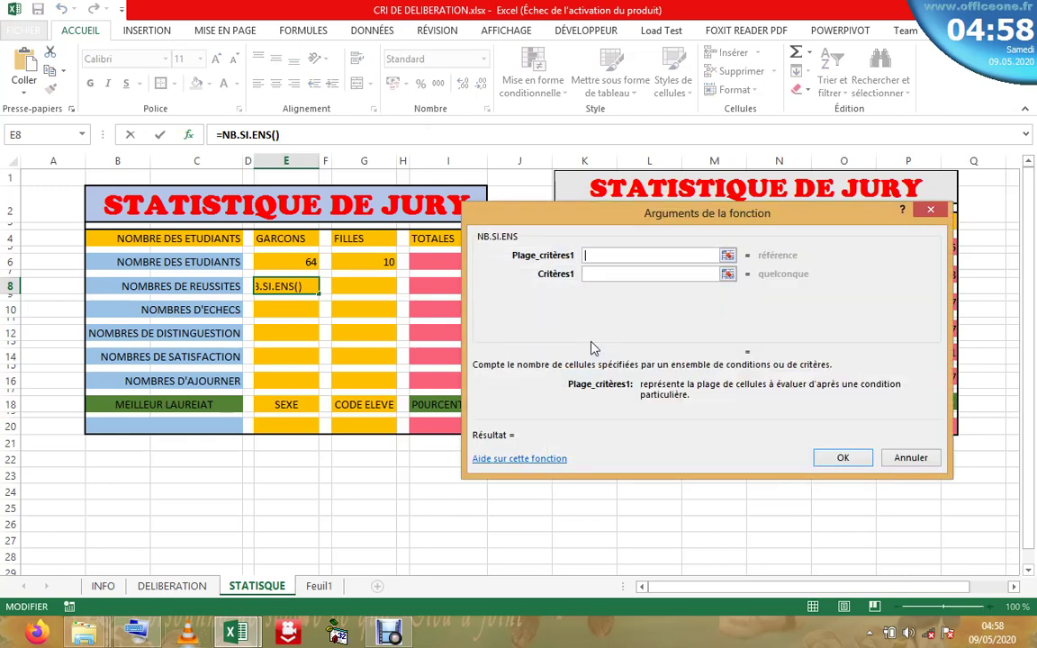
# - Set the first NB.SI.ENS range to Tableau1[sexe] with criterion "M"
pyautogui.moveTo(593, 222); pyautogui.dragTo(589, 156)
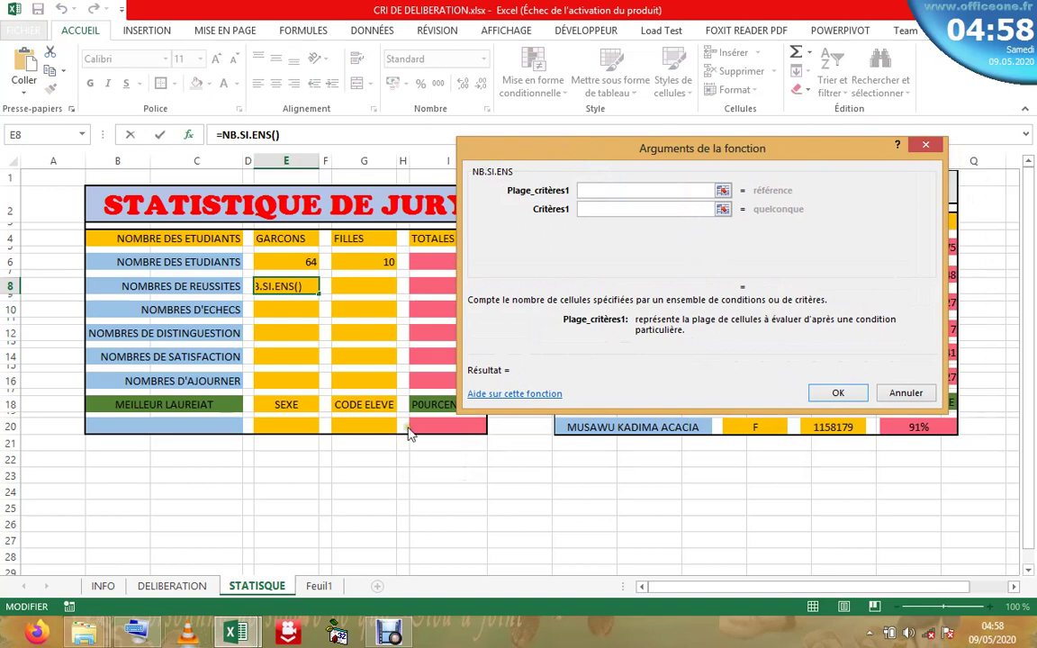
pyautogui.click(198, 587)
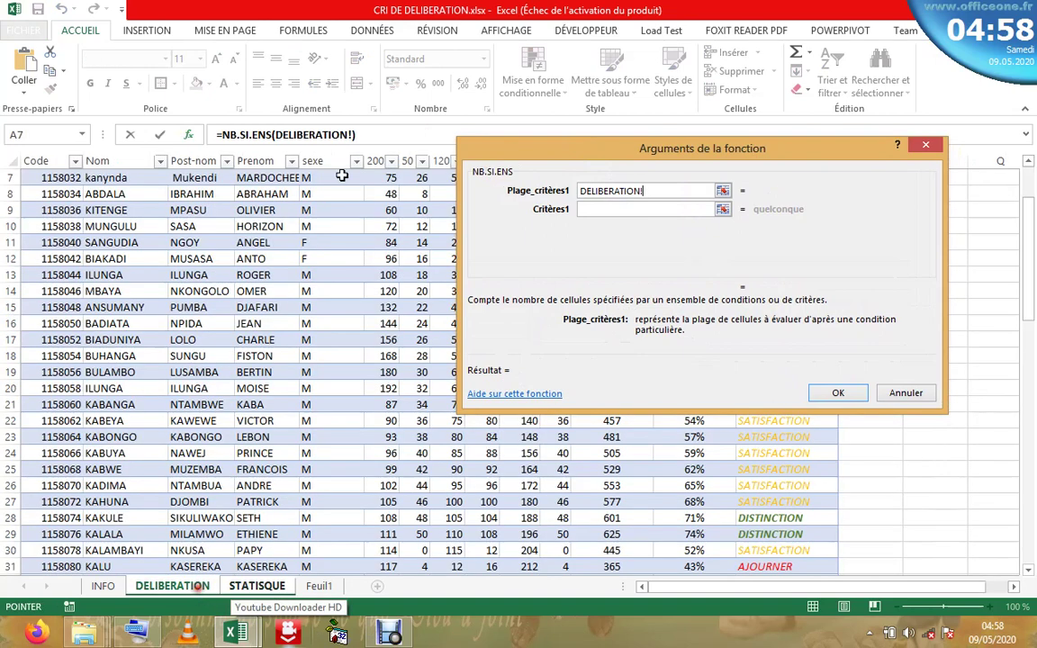
pyautogui.click(333, 158)
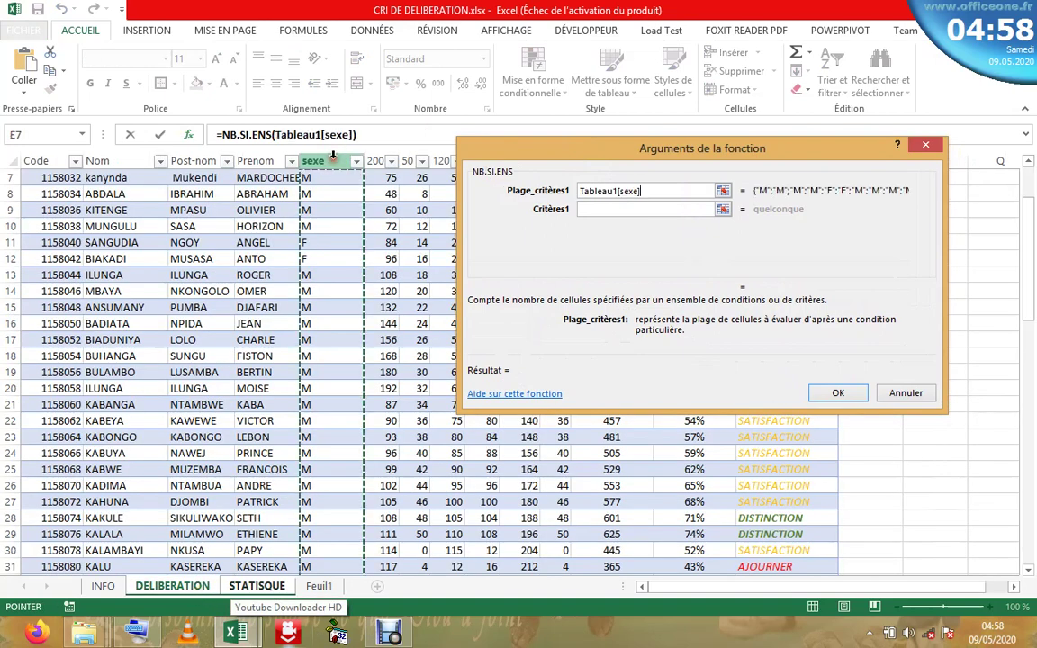
pyautogui.click(605, 208)
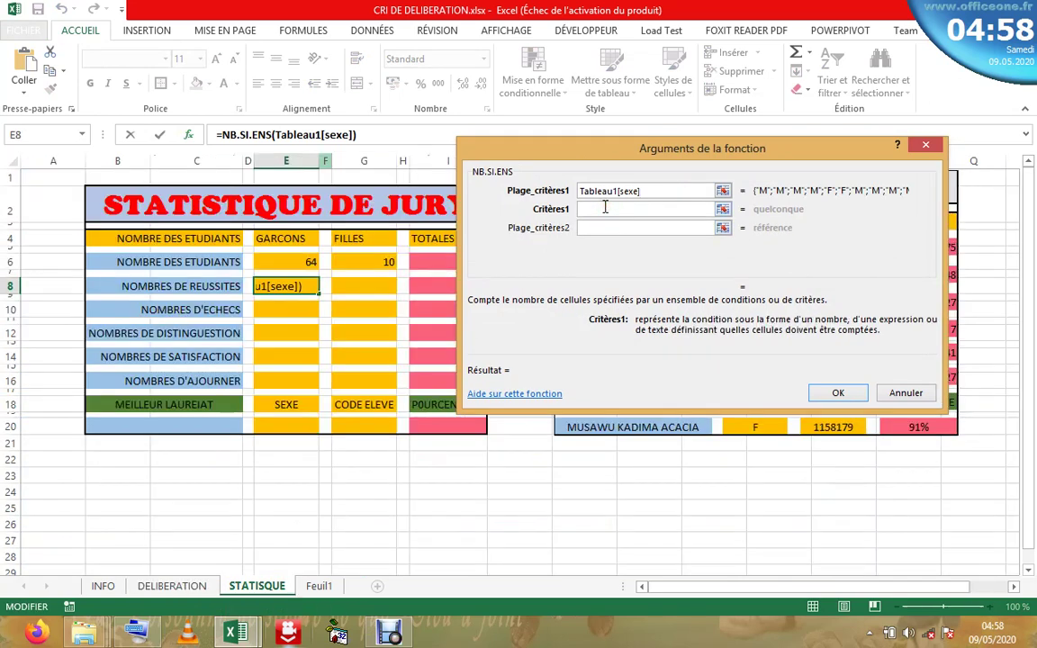
pyautogui.write('M')
# - Set the second criteria range to Tableau1[%] from the DELIBERATION sheet
pyautogui.click(603, 227)
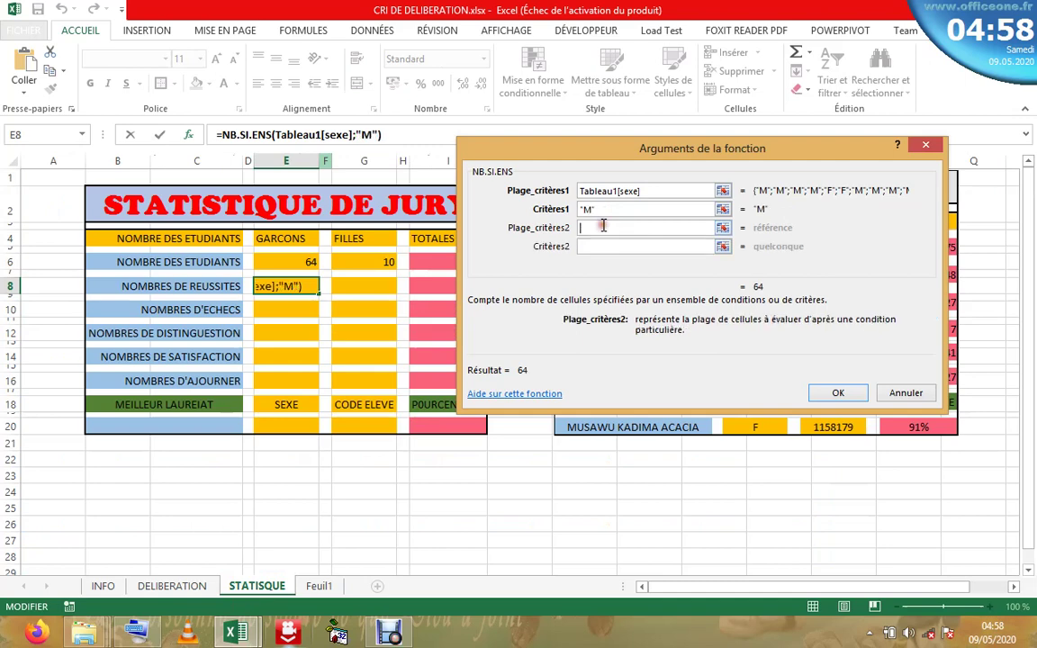
pyautogui.click(171, 585)
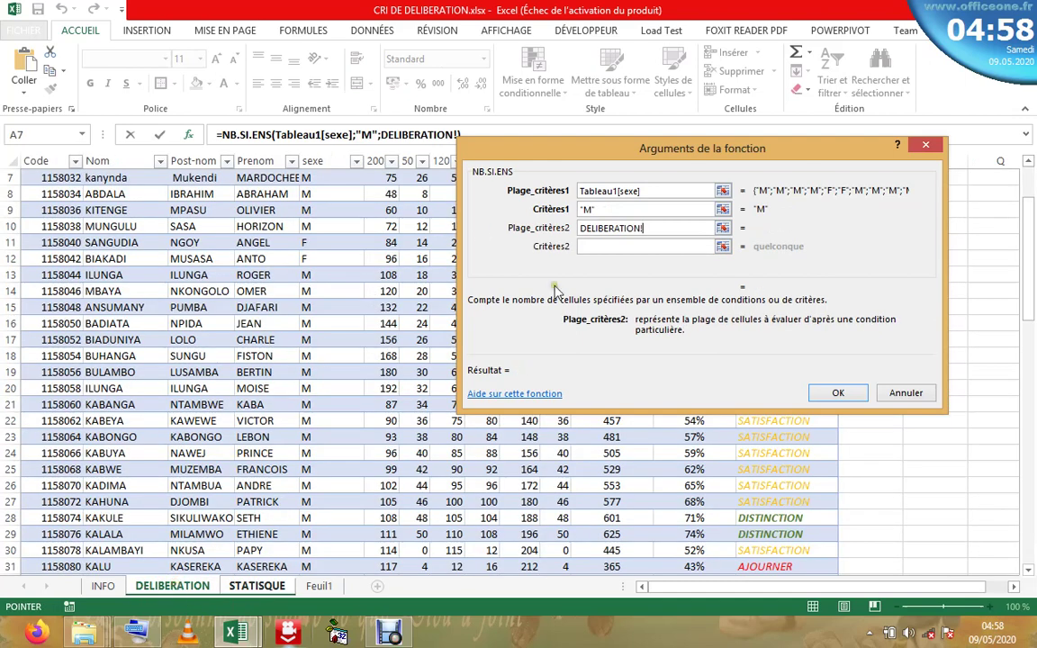
pyautogui.moveTo(677, 153); pyautogui.dragTo(414, 192)
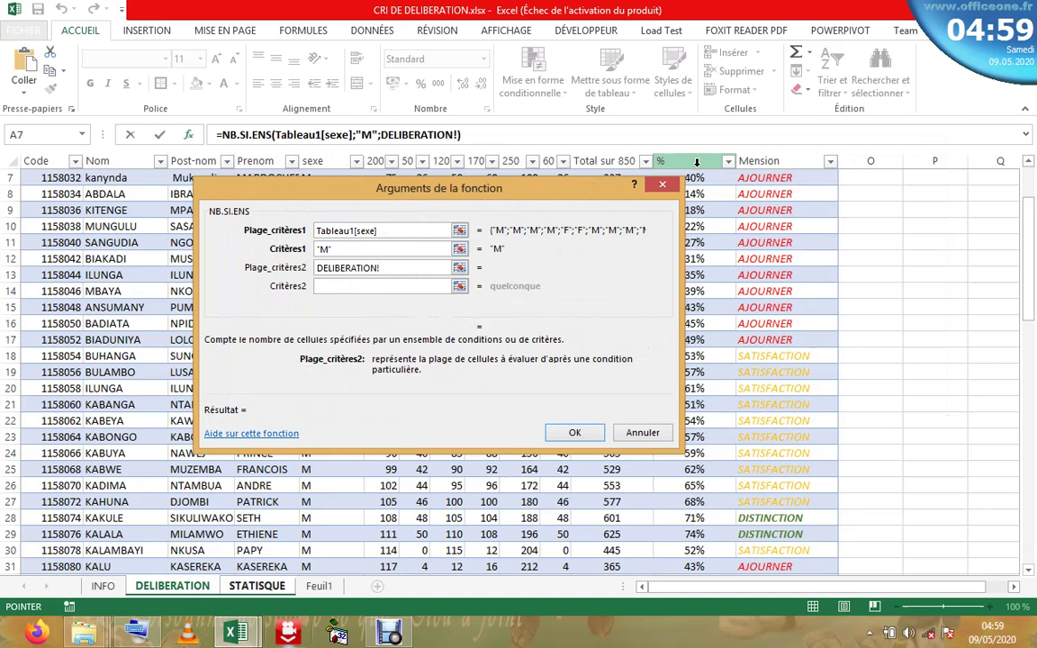
pyautogui.click(696, 162)
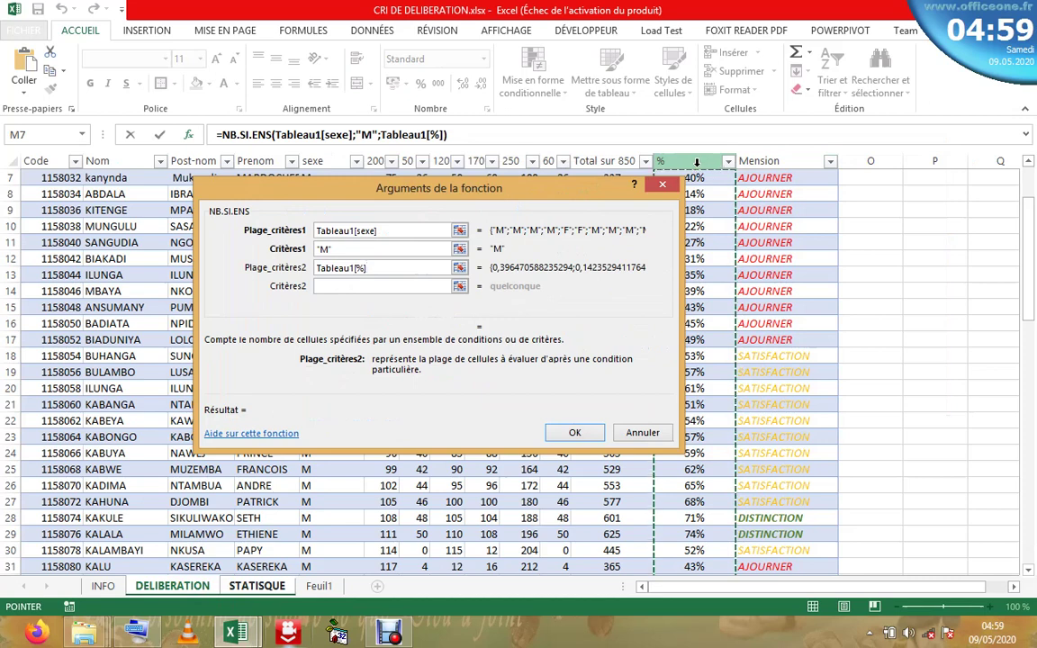
pyautogui.click(341, 287)
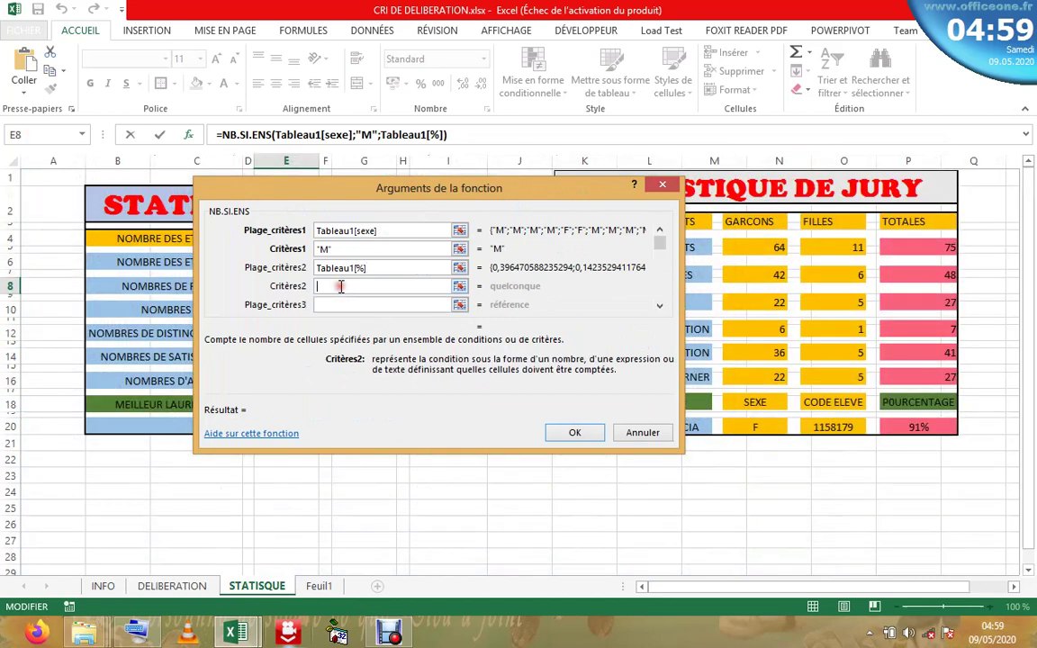
# - Enter ">=50%" as the second criterion with the on-screen keyboard, giving a result of 39
pyautogui.click(135, 632)
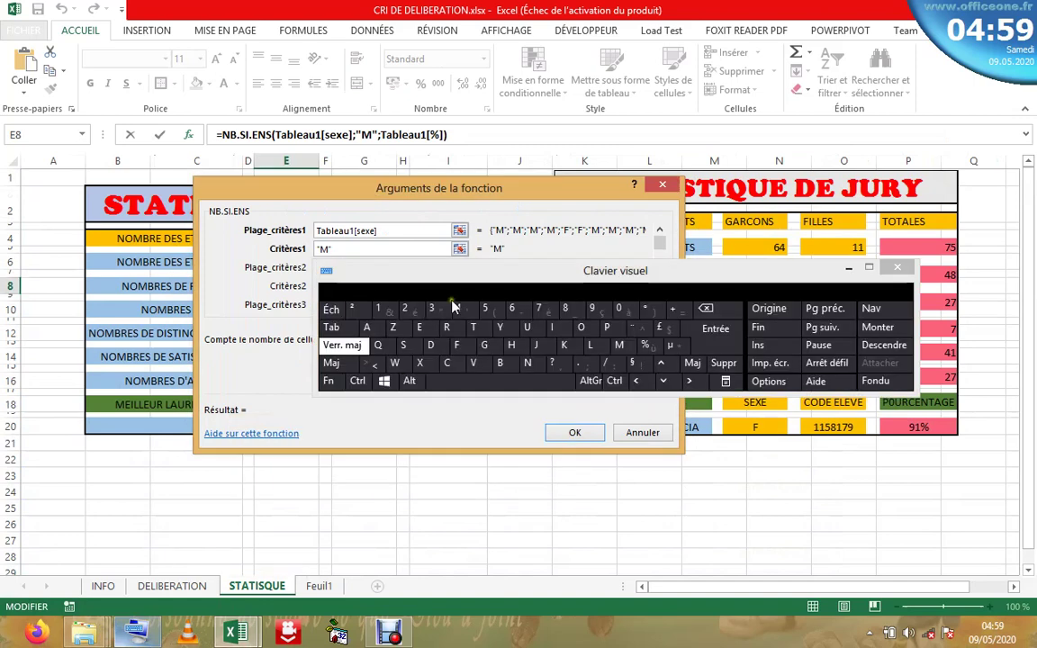
pyautogui.moveTo(450, 280); pyautogui.dragTo(506, 377)
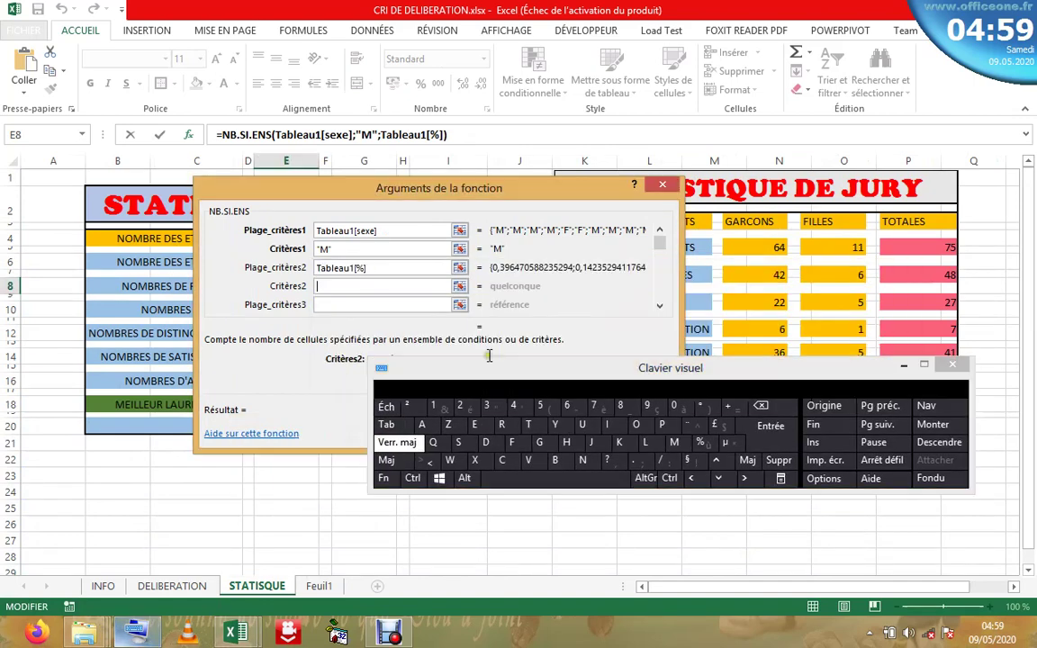
pyautogui.click(437, 465)
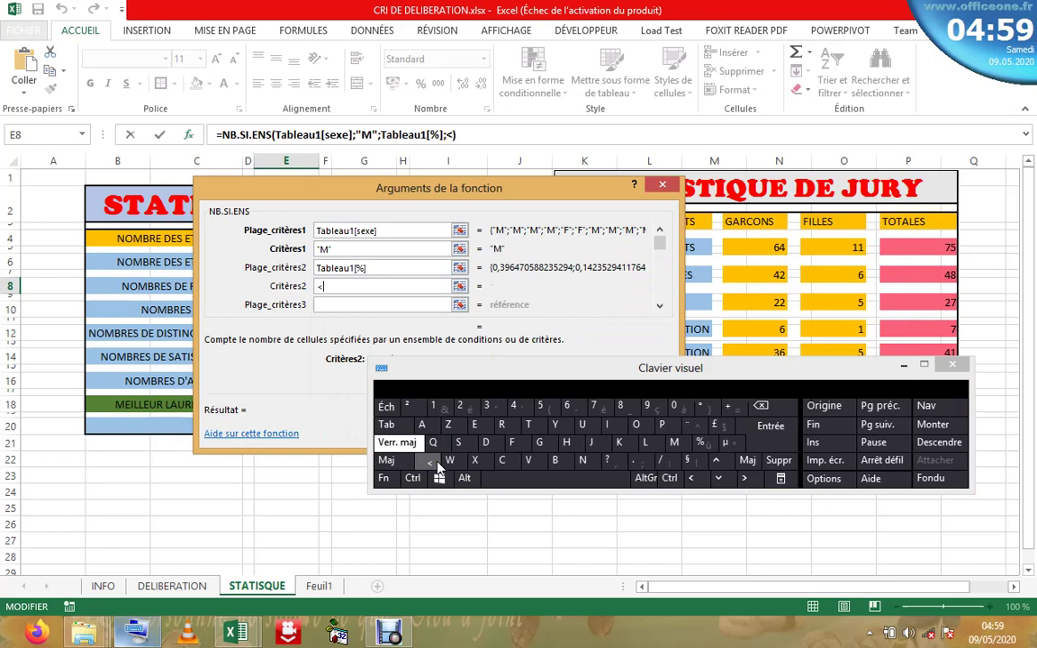
pyautogui.click(773, 408)
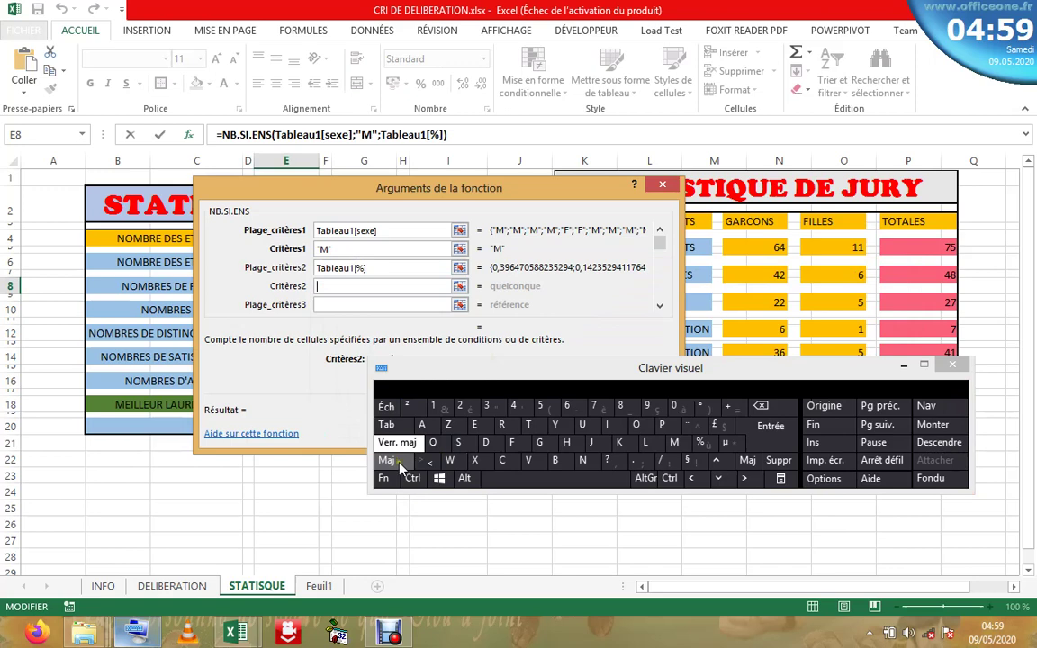
pyautogui.click(401, 461)
pyautogui.click(429, 461)
pyautogui.click(397, 442)
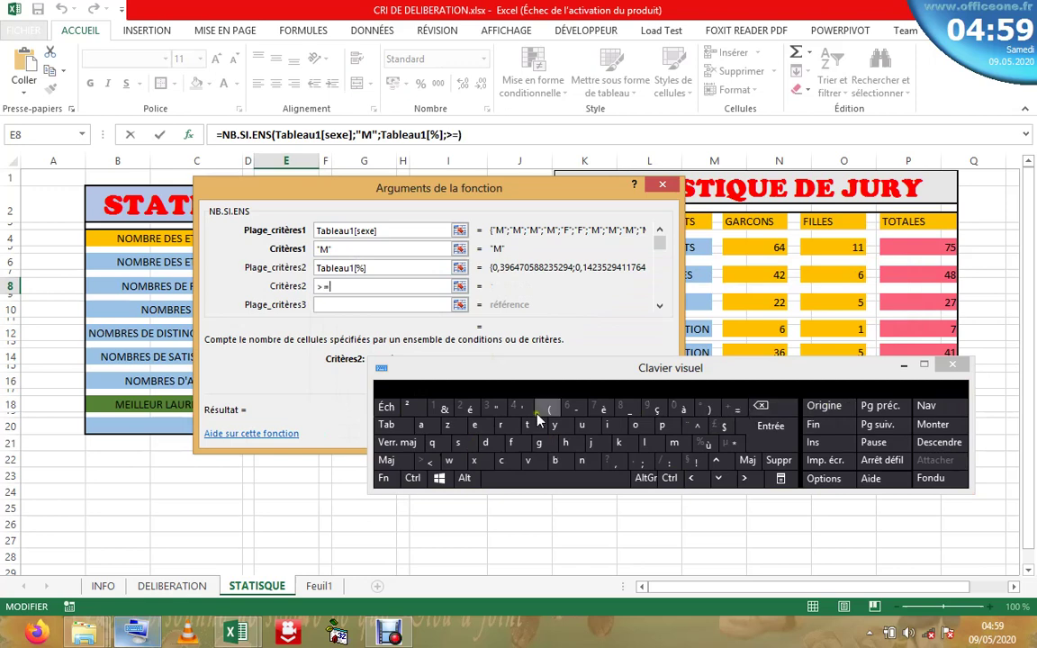
pyautogui.click(397, 442)
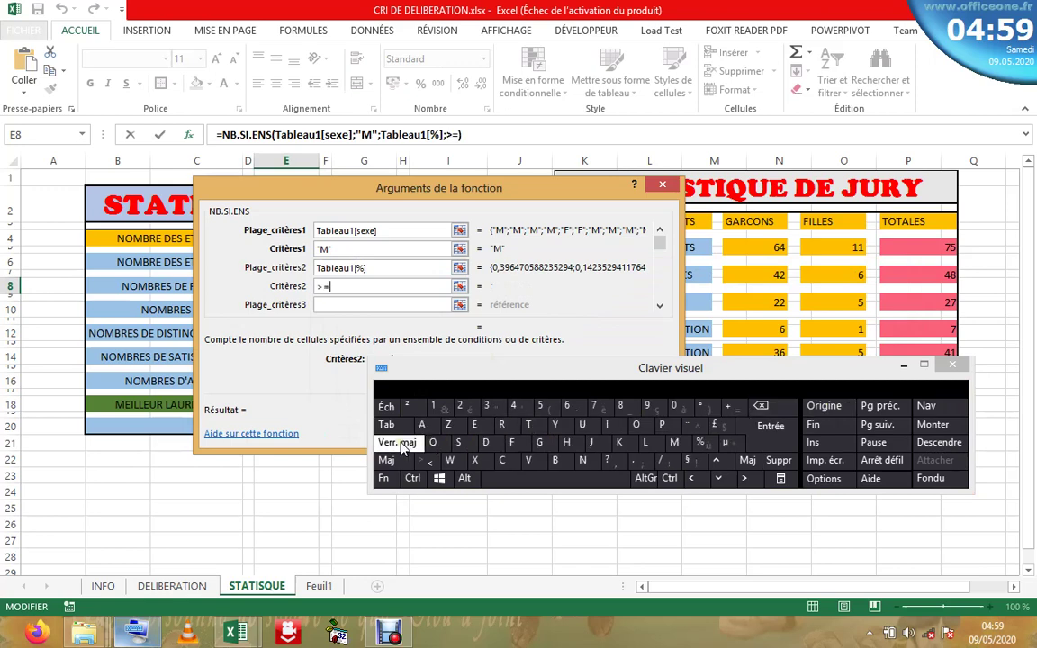
pyautogui.click(541, 409)
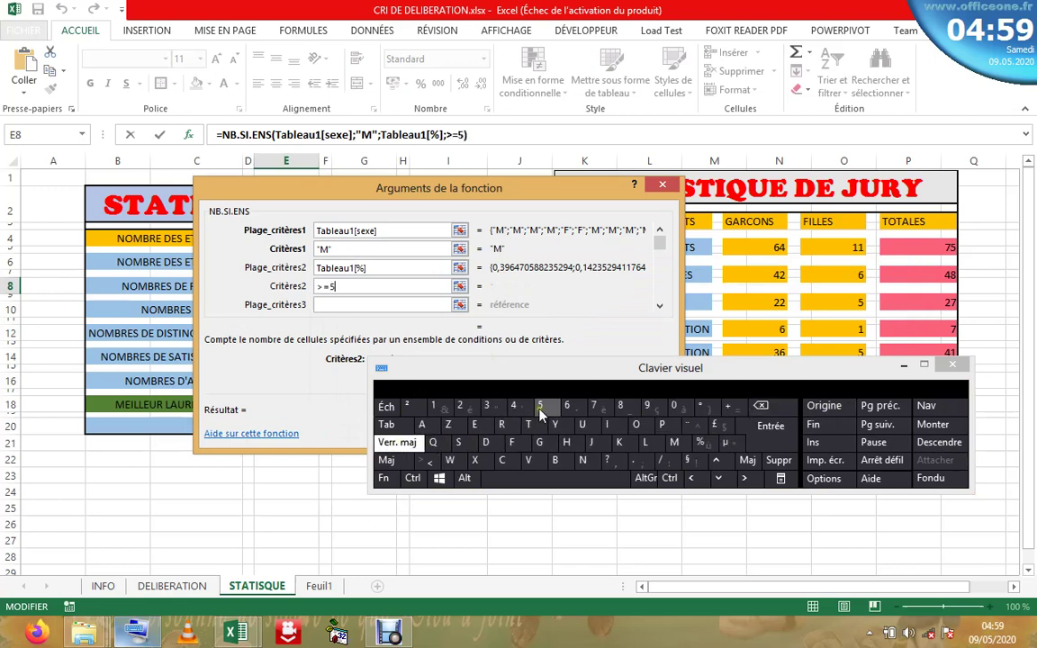
pyautogui.click(679, 409)
pyautogui.click(701, 442)
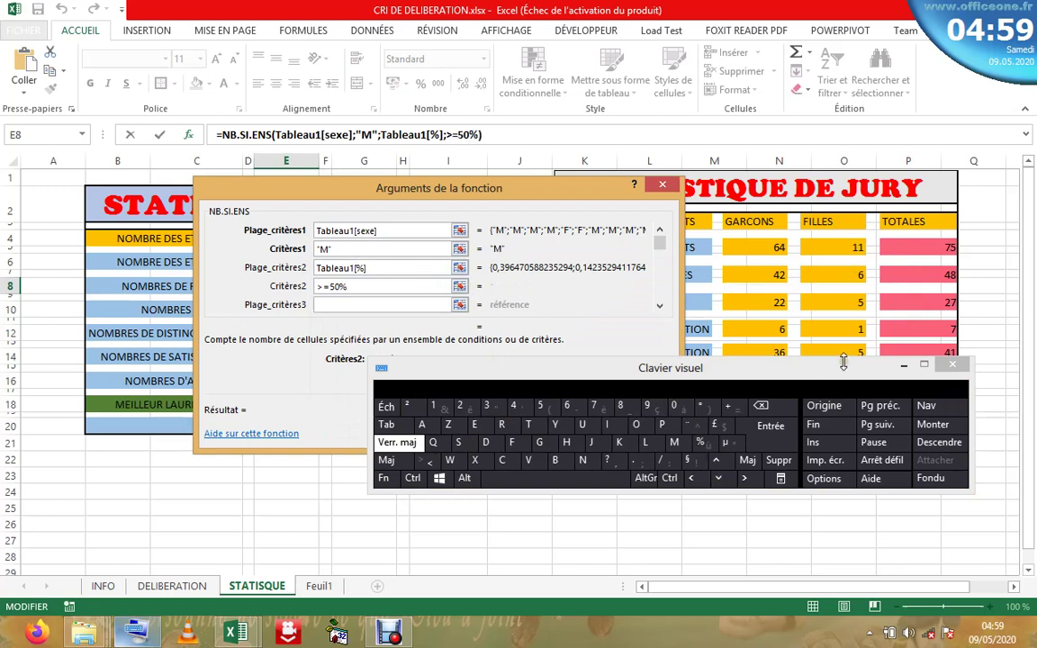
pyautogui.click(904, 365)
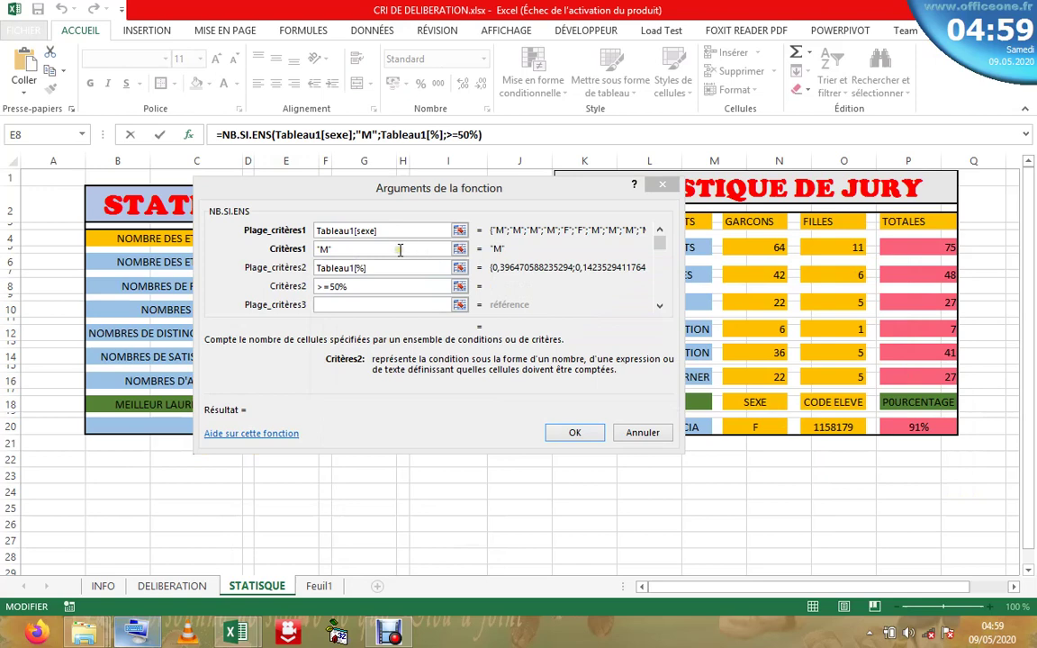
pyautogui.click(400, 250)
# - Review the arguments and confirm the NB.SI.ENS formula so E8 shows 39 boys' successes
pyautogui.click(397, 270)
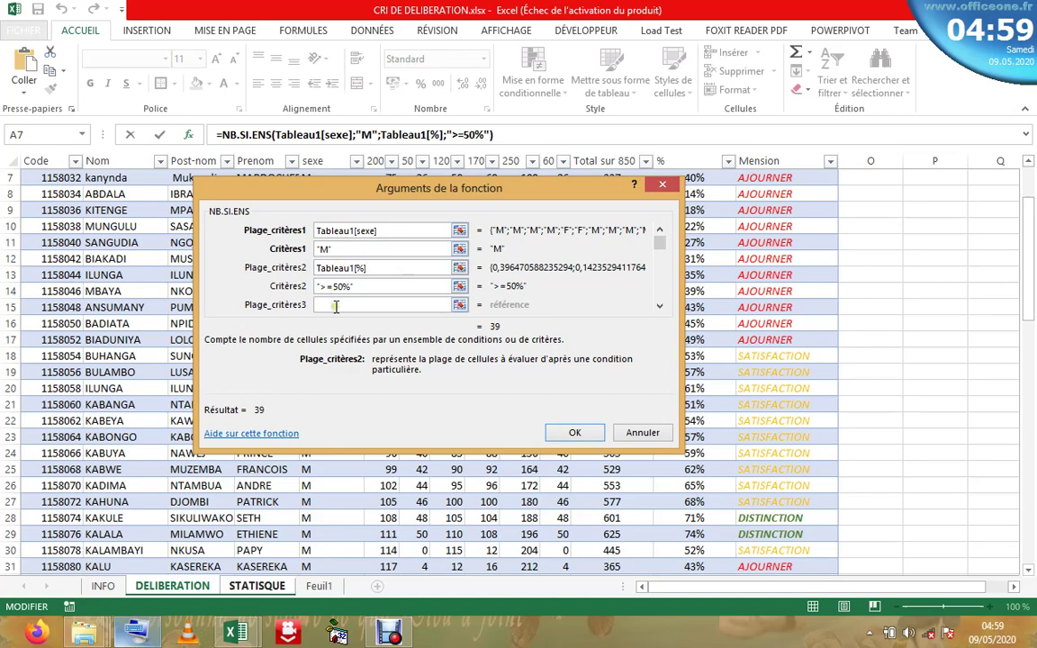
pyautogui.click(384, 231)
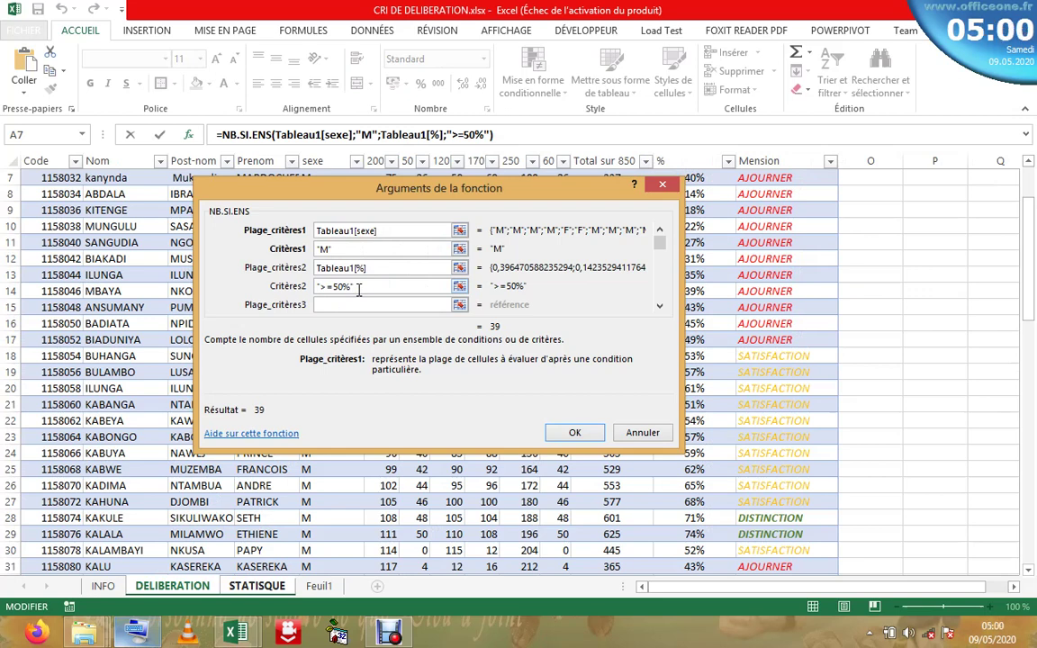
pyautogui.click(576, 432)
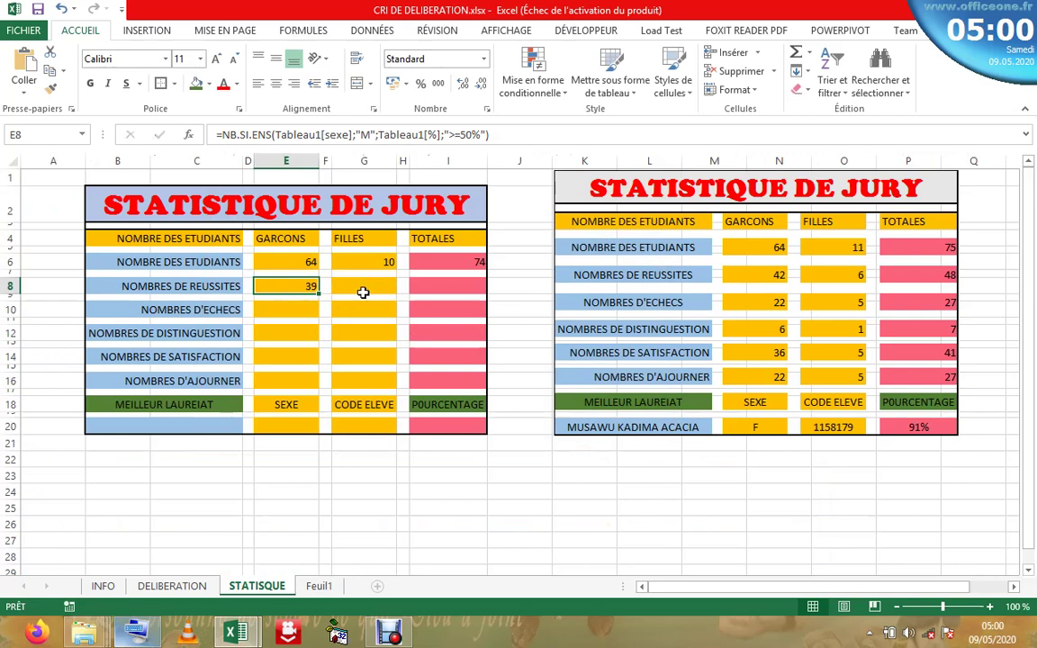
pyautogui.click(360, 287)
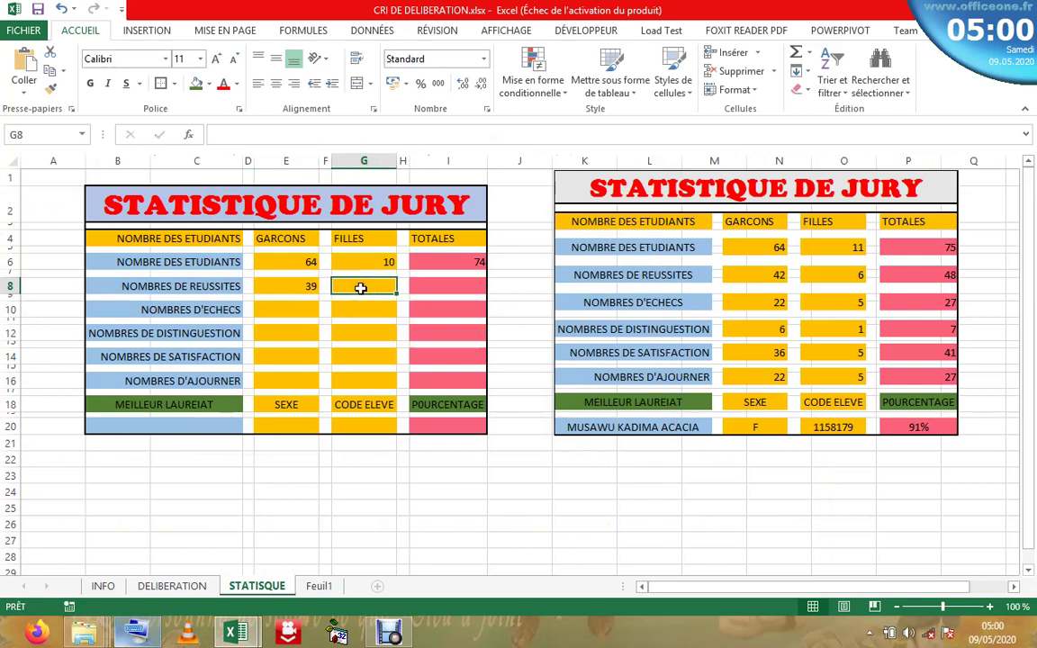
pyautogui.click(306, 286)
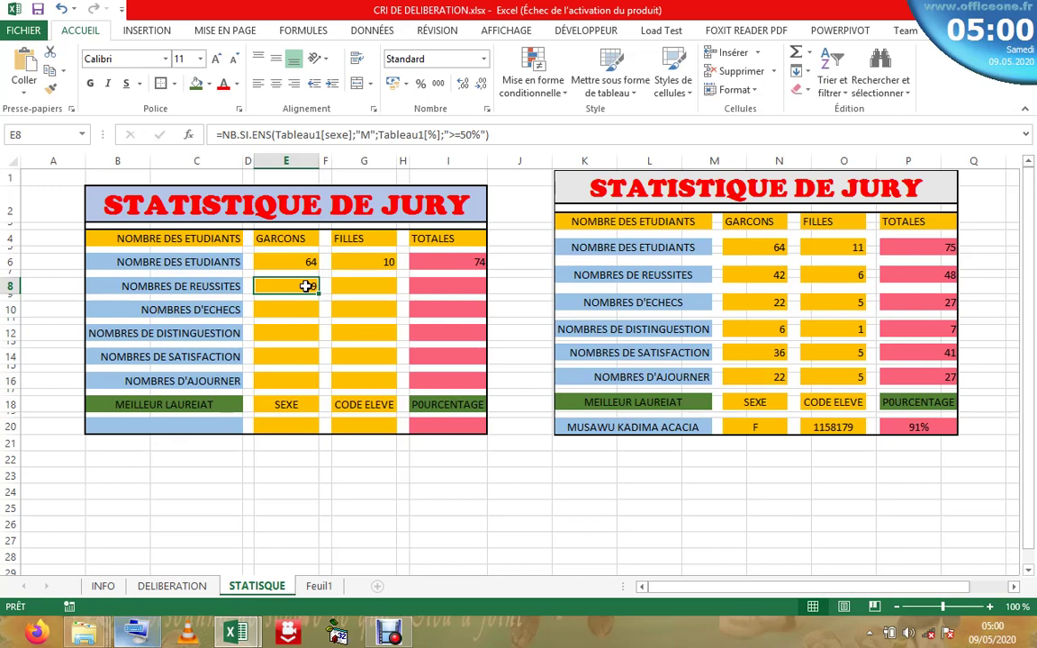
# - Copy E8's NB.SI.ENS formula text from the formula bar
pyautogui.moveTo(498, 137); pyautogui.dragTo(216, 135)
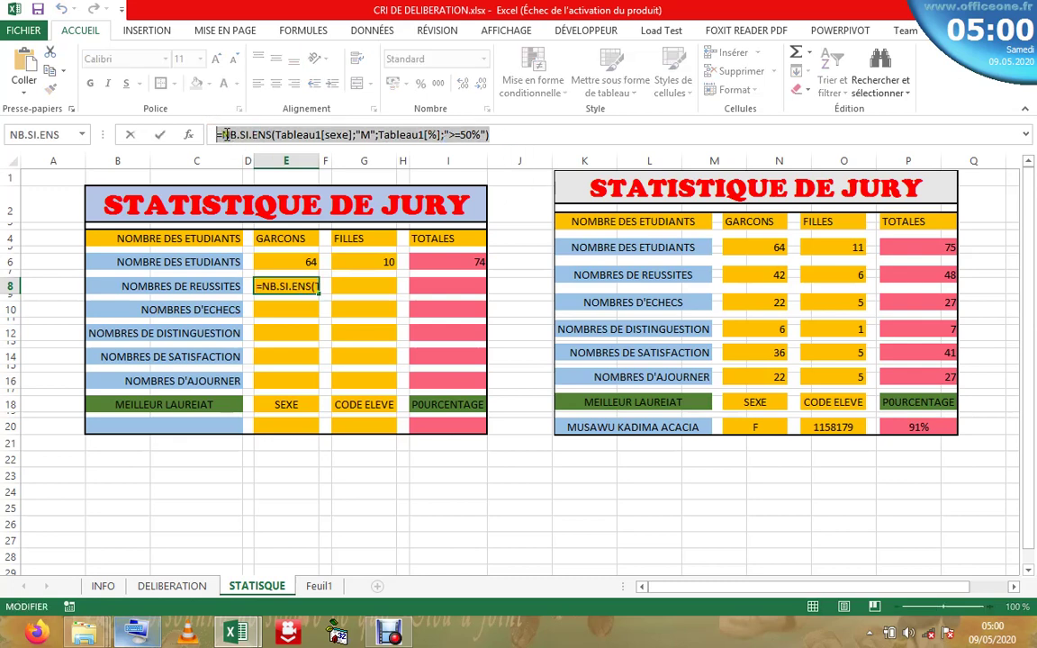
pyautogui.rightClick(226, 135)
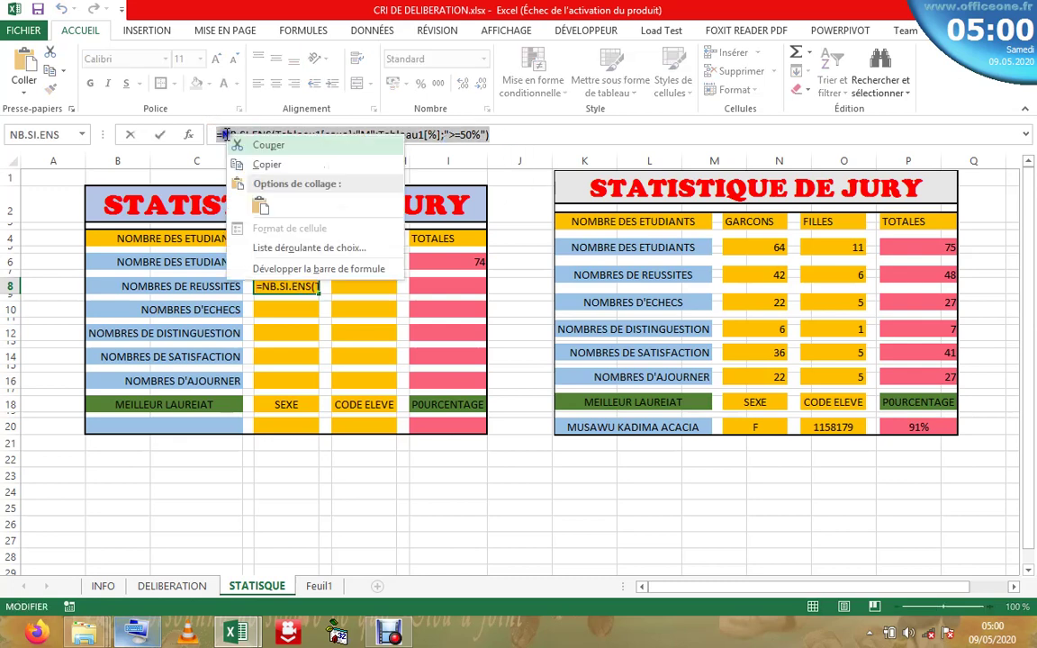
pyautogui.click(267, 164)
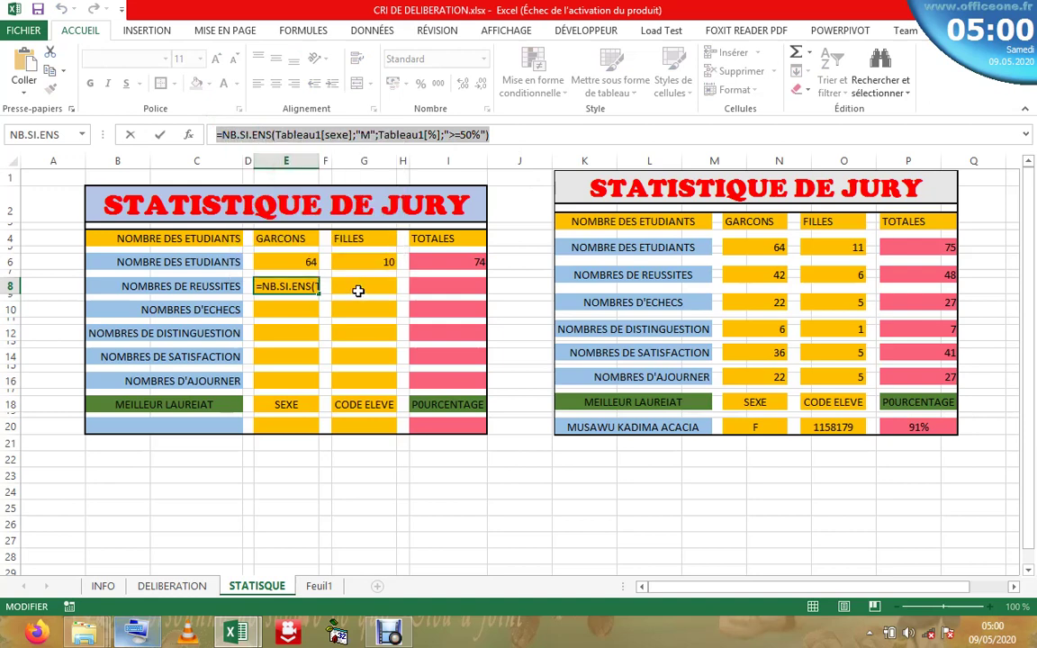
pyautogui.press('Escape')
# - Paste the formula into G8 and change "M" to "F", giving 5 girls' successes
pyautogui.click(340, 287)
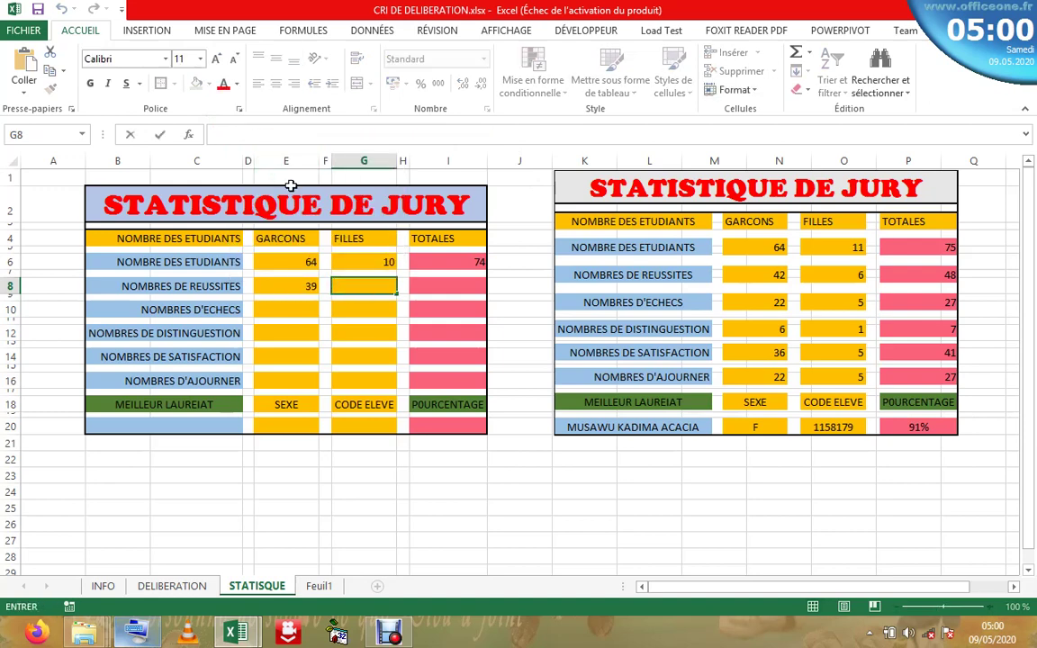
pyautogui.click(260, 138)
pyautogui.rightClick(262, 138)
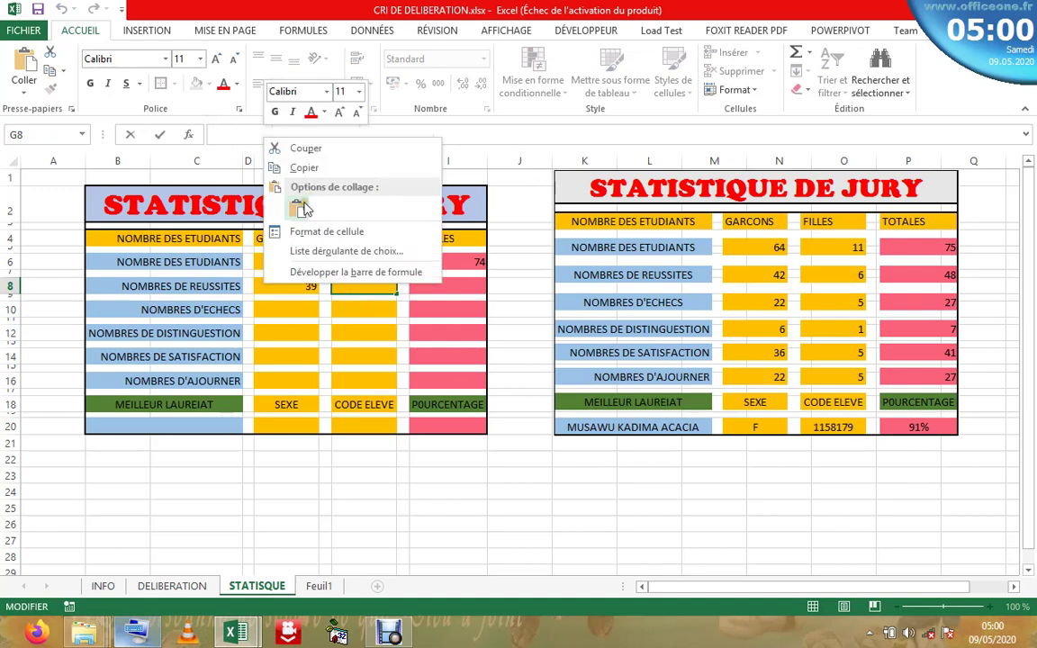
pyautogui.click(300, 208)
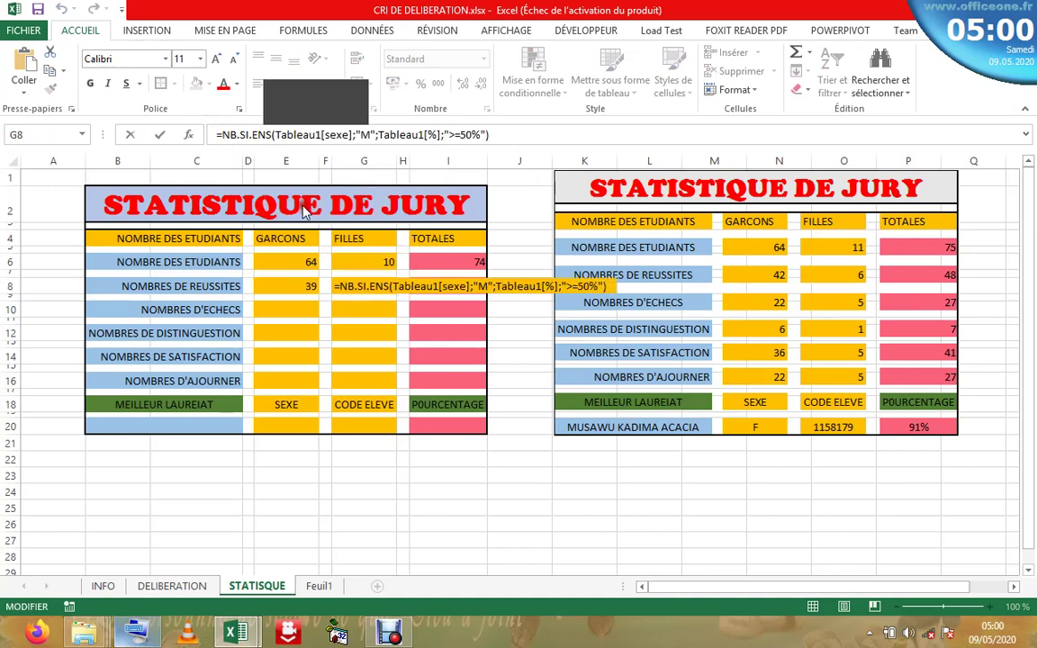
pyautogui.click(368, 135)
pyautogui.press('BackSpace')
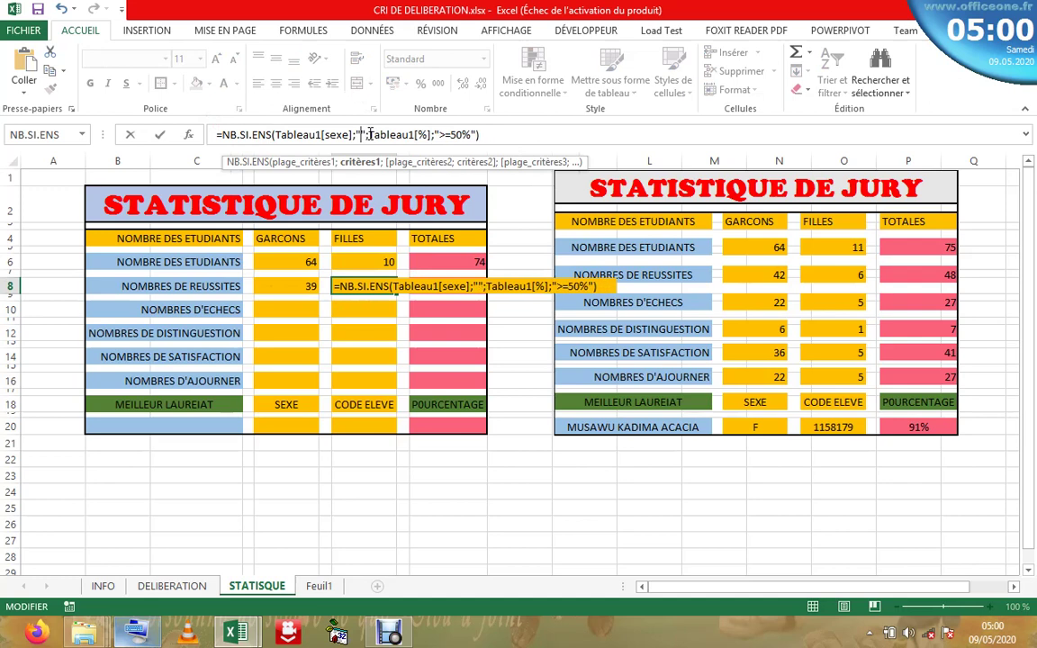
pyautogui.write('F')
pyautogui.press('Return')
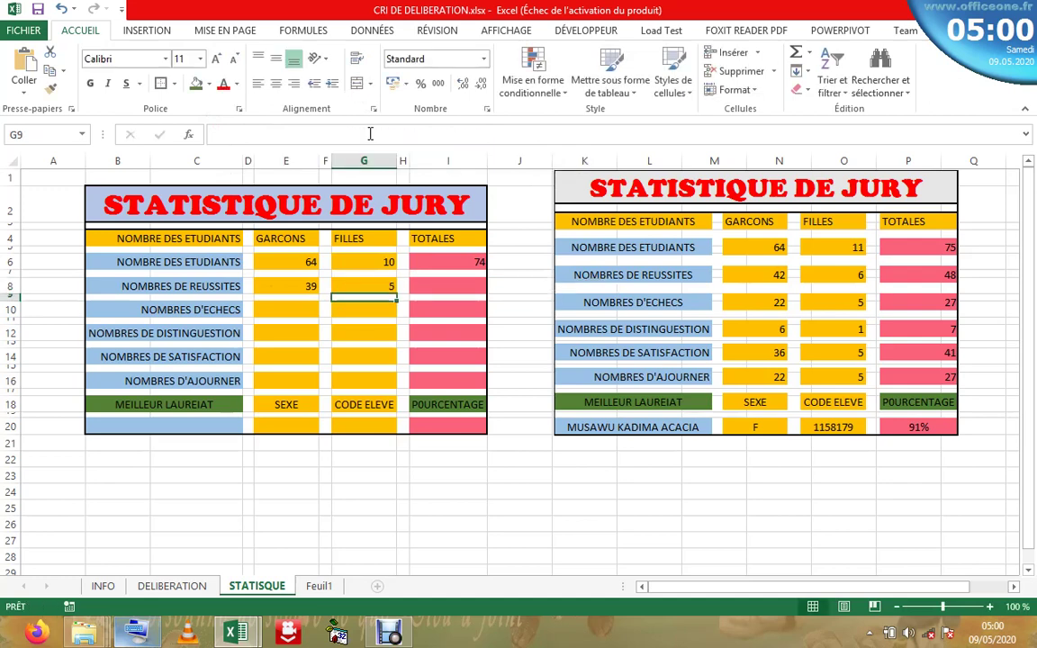
pyautogui.doubleClick(447, 285)
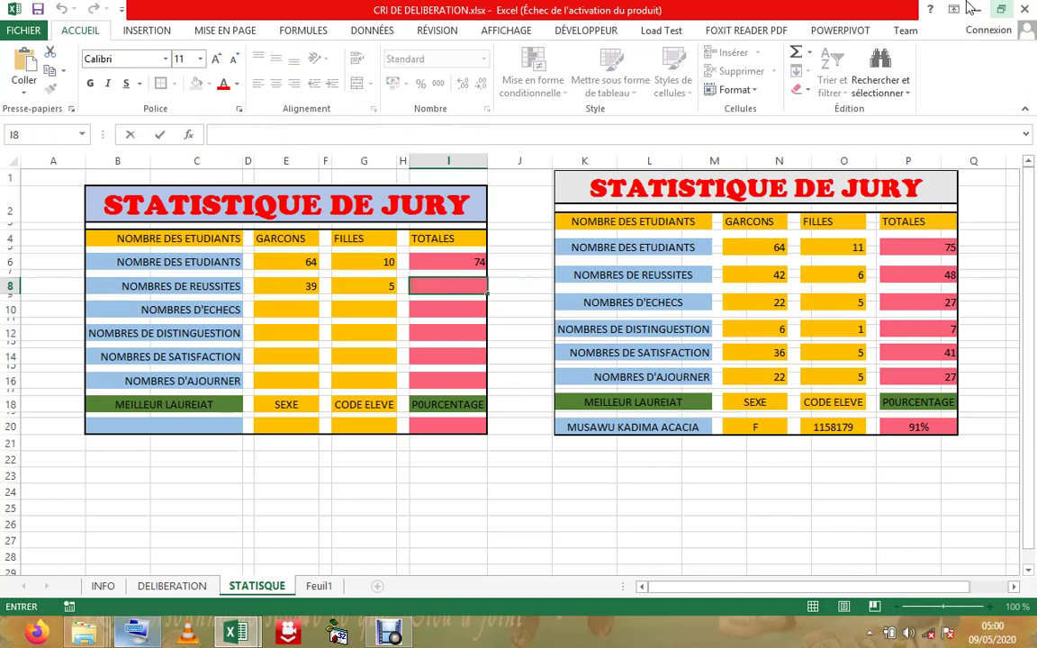
pyautogui.click(797, 54)
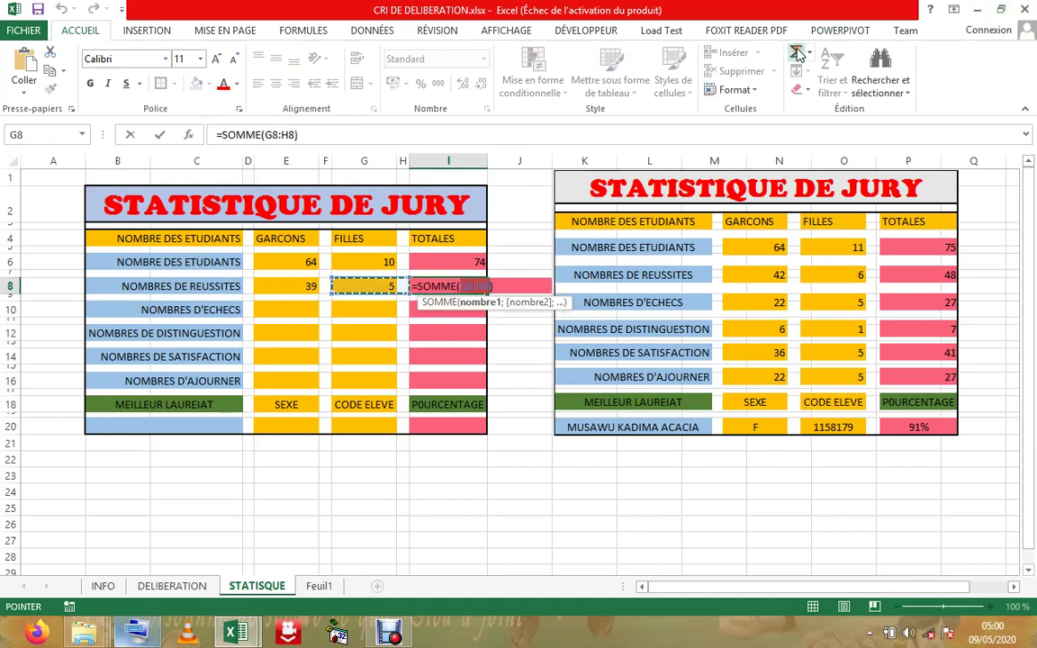
# - Add E8 to the I8 sum to make =SOMME(G8:H8;E8), totalling 44 successes
pyautogui.write(';')
pyautogui.click(302, 287)
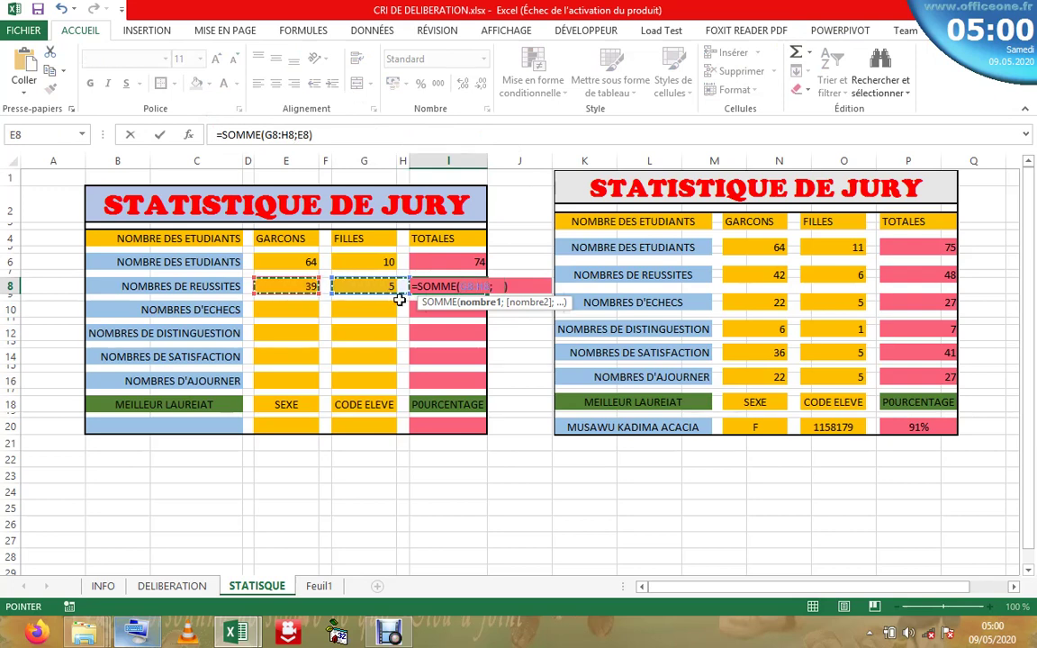
pyautogui.press('Return')
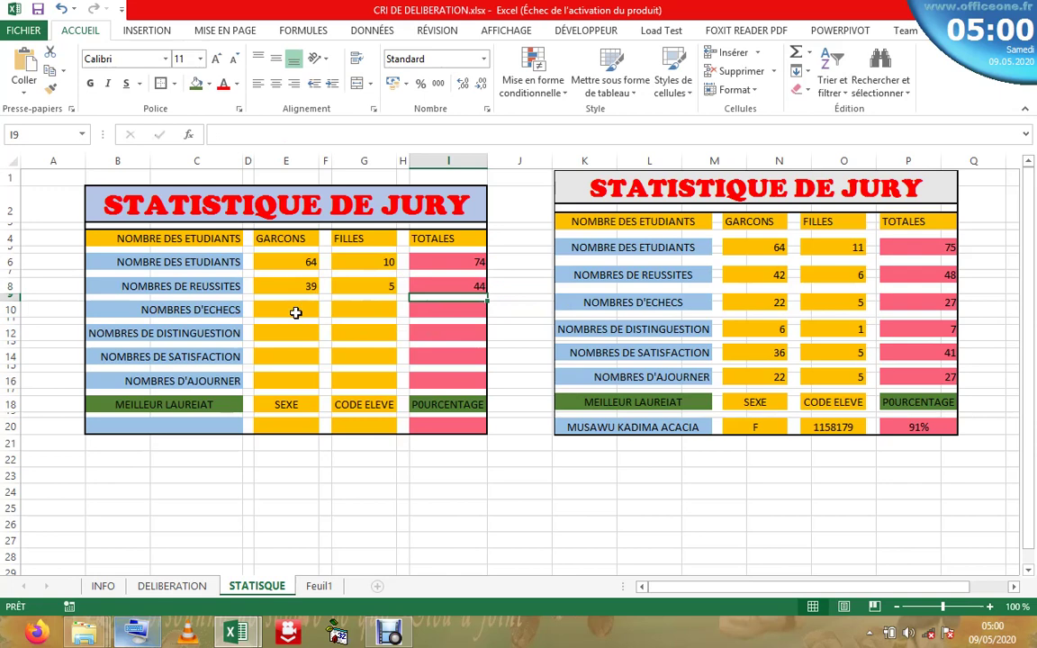
pyautogui.click(288, 310)
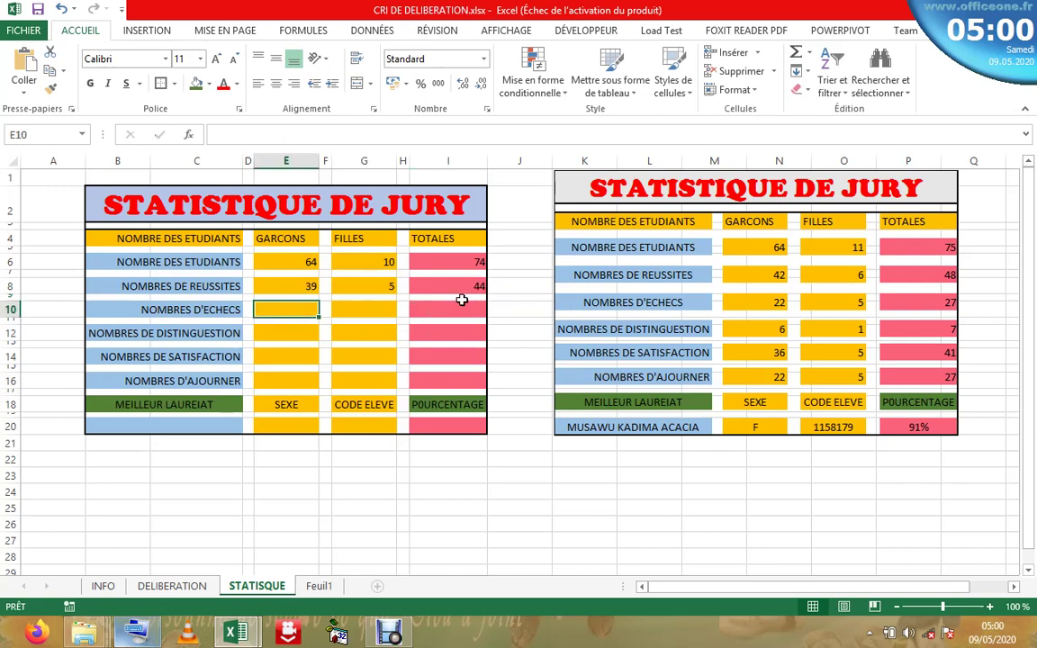
pyautogui.click(833, 281)
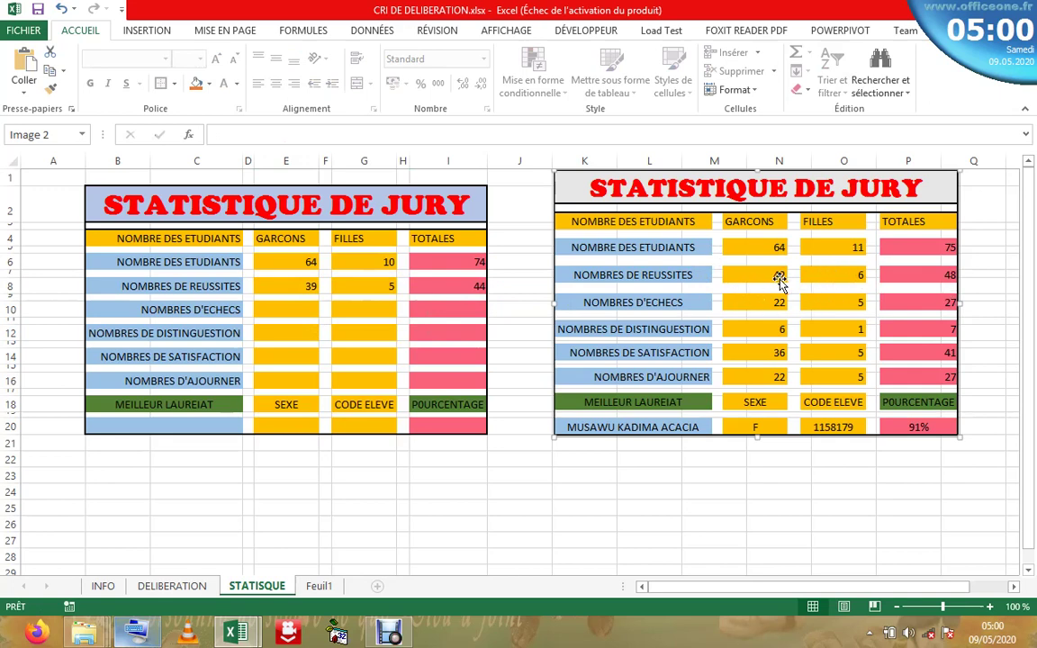
# - Shift the reference statistics picture slightly and deselect it
pyautogui.moveTo(875, 289); pyautogui.dragTo(836, 288)
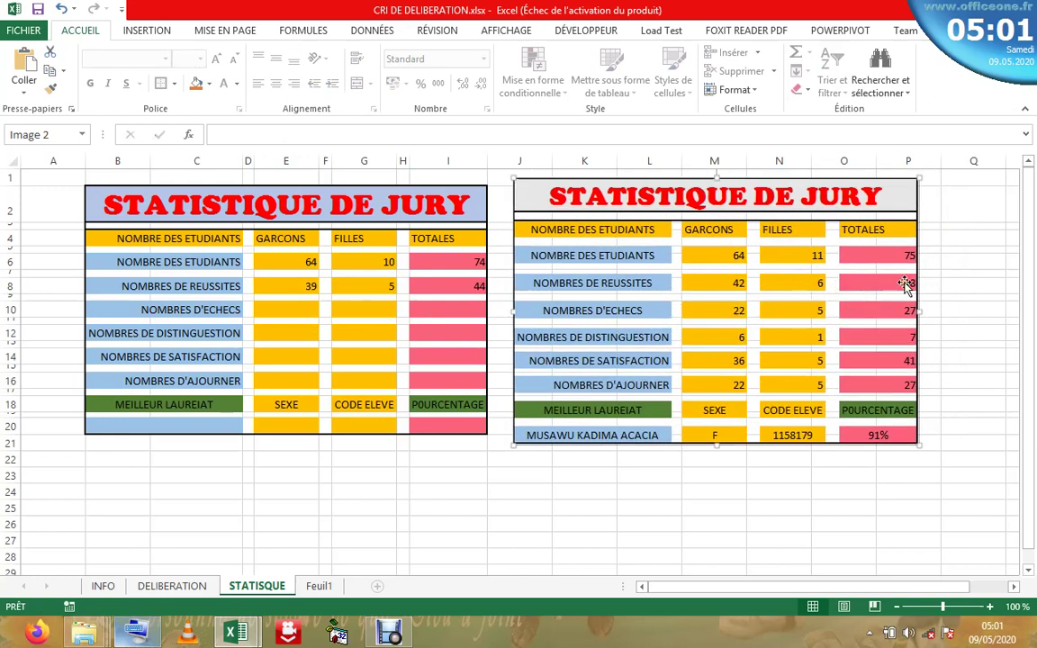
pyautogui.moveTo(677, 218); pyautogui.dragTo(704, 209)
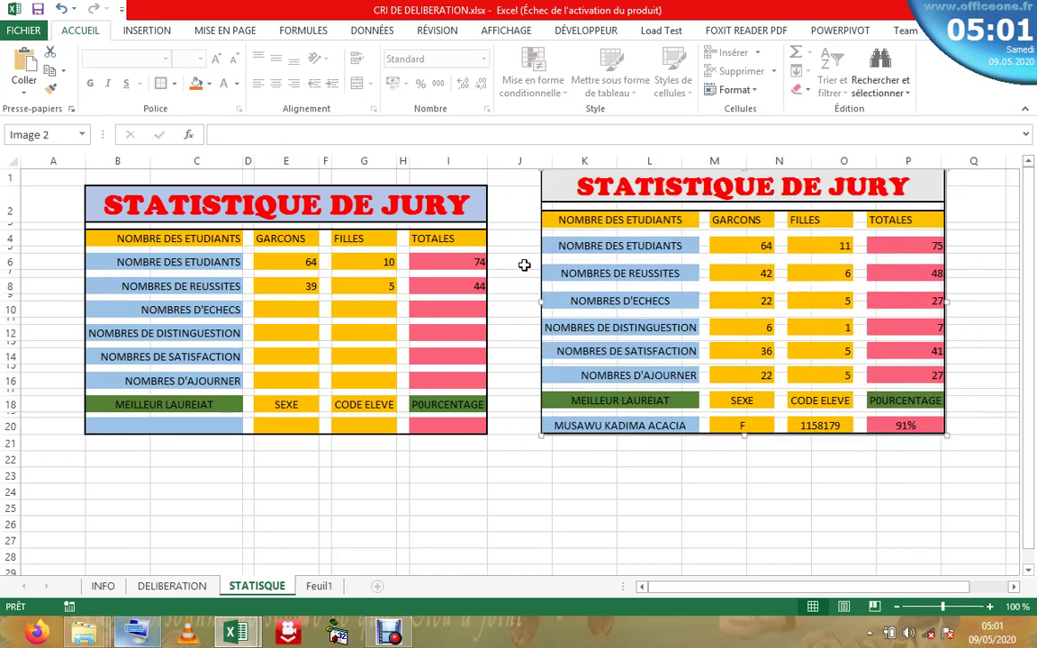
pyautogui.click(379, 309)
# - Check the E8 and G8 formulas, then bring up the DELIBERATION sheet
pyautogui.click(296, 311)
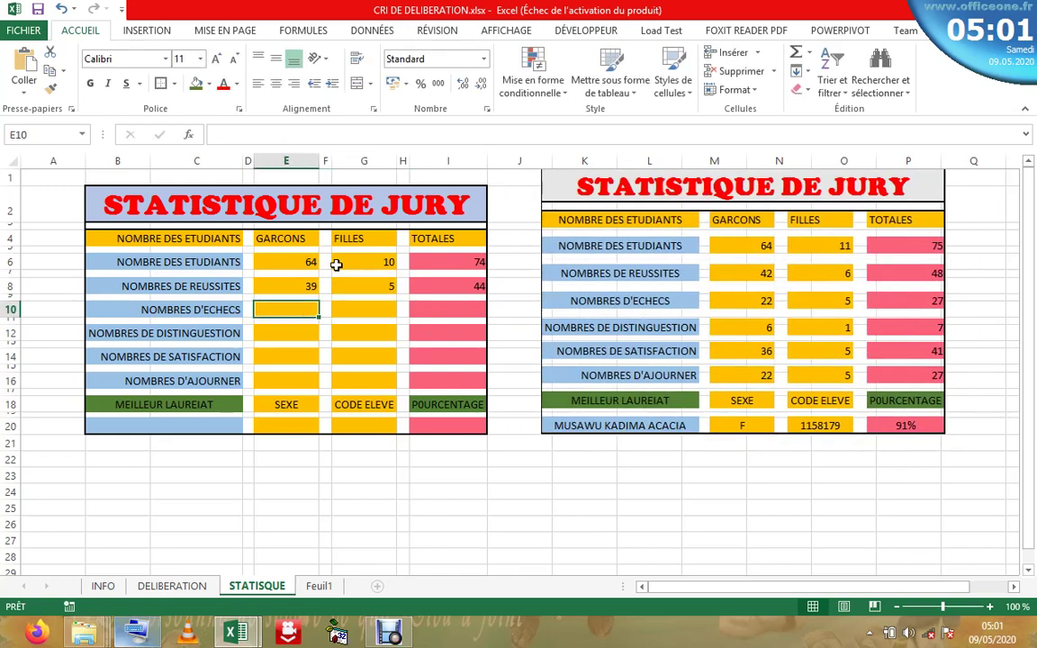
pyautogui.click(310, 286)
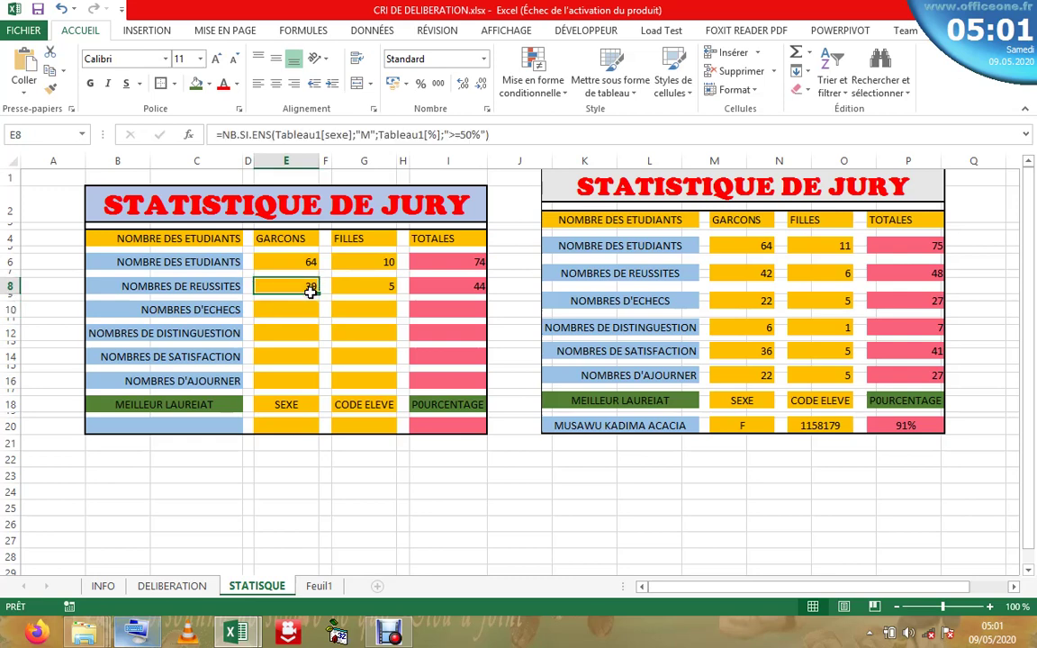
pyautogui.click(383, 288)
pyautogui.click(189, 586)
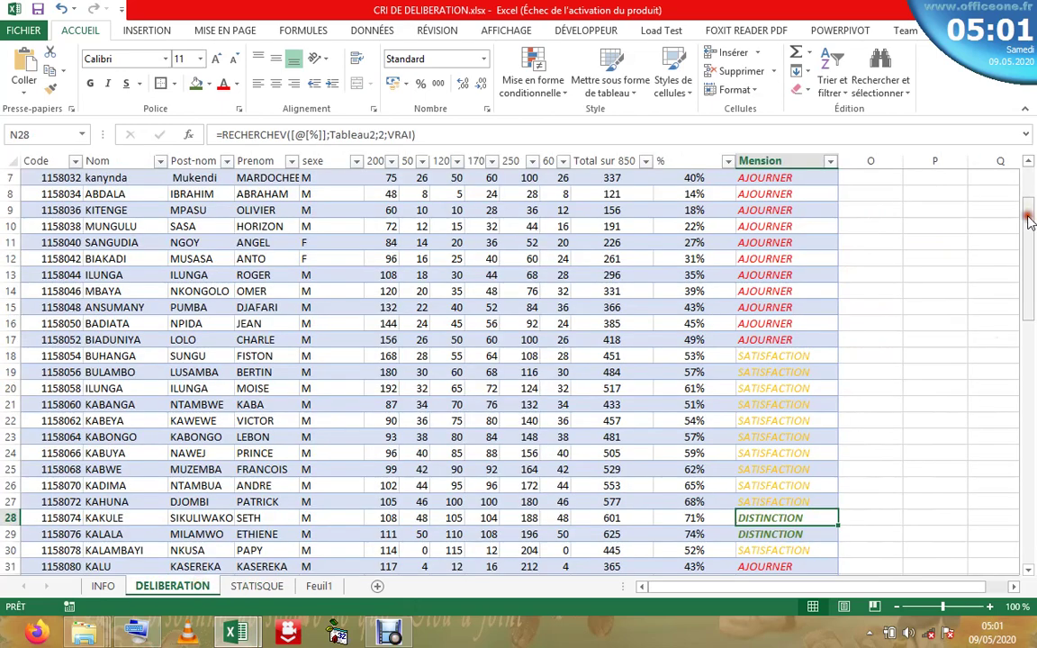
# - Filter the sexe column to M only, showing 64 of 74 students
pyautogui.moveTo(1026, 220); pyautogui.dragTo(1028, 157)
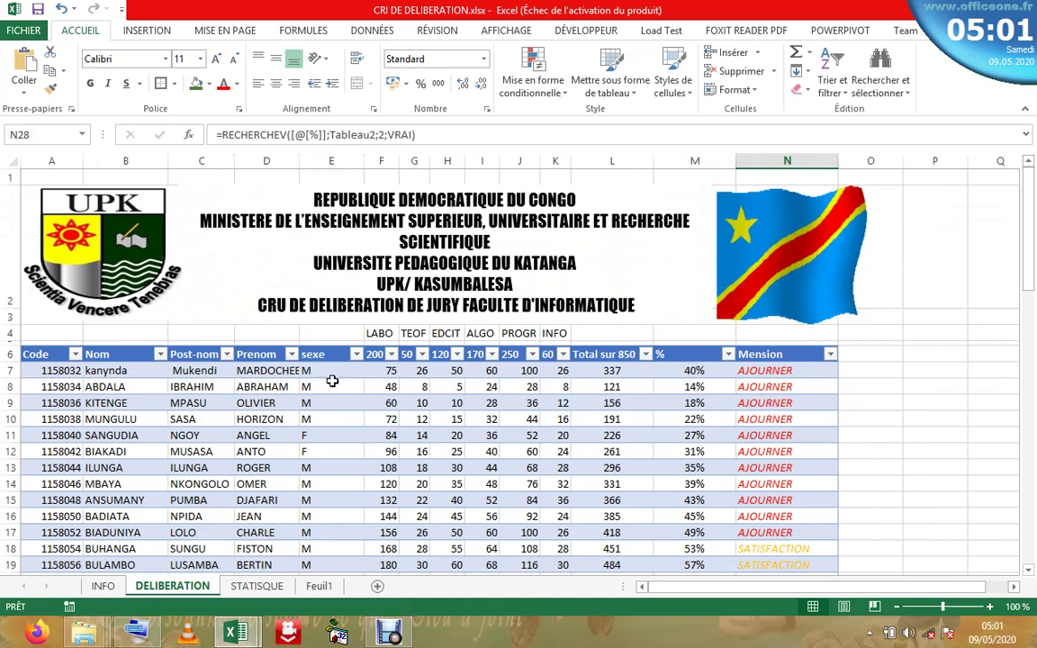
pyautogui.click(356, 356)
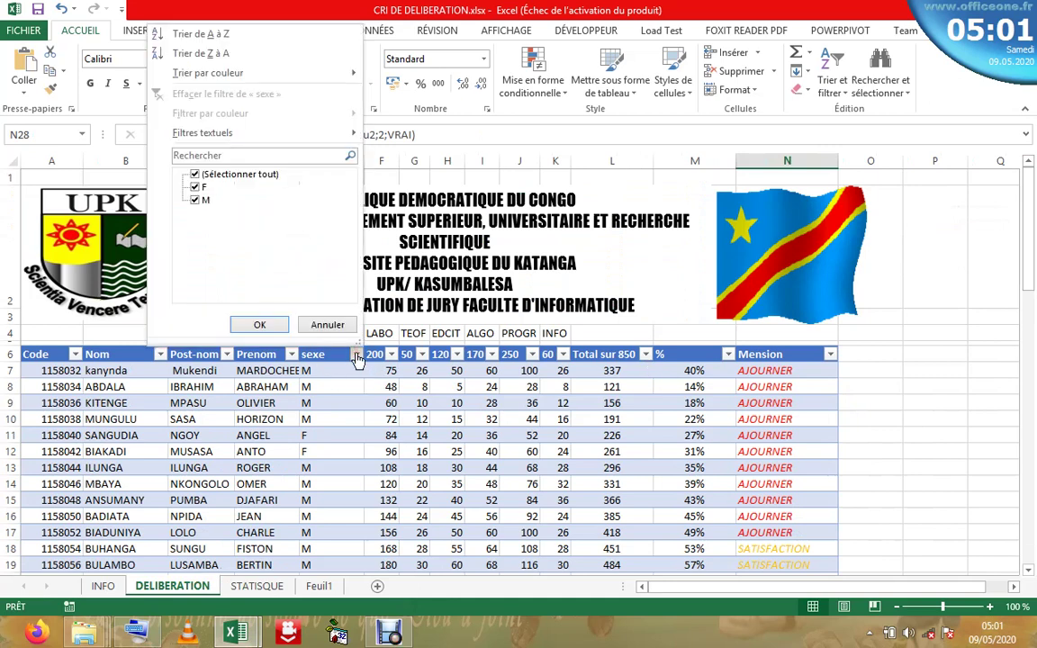
pyautogui.click(195, 175)
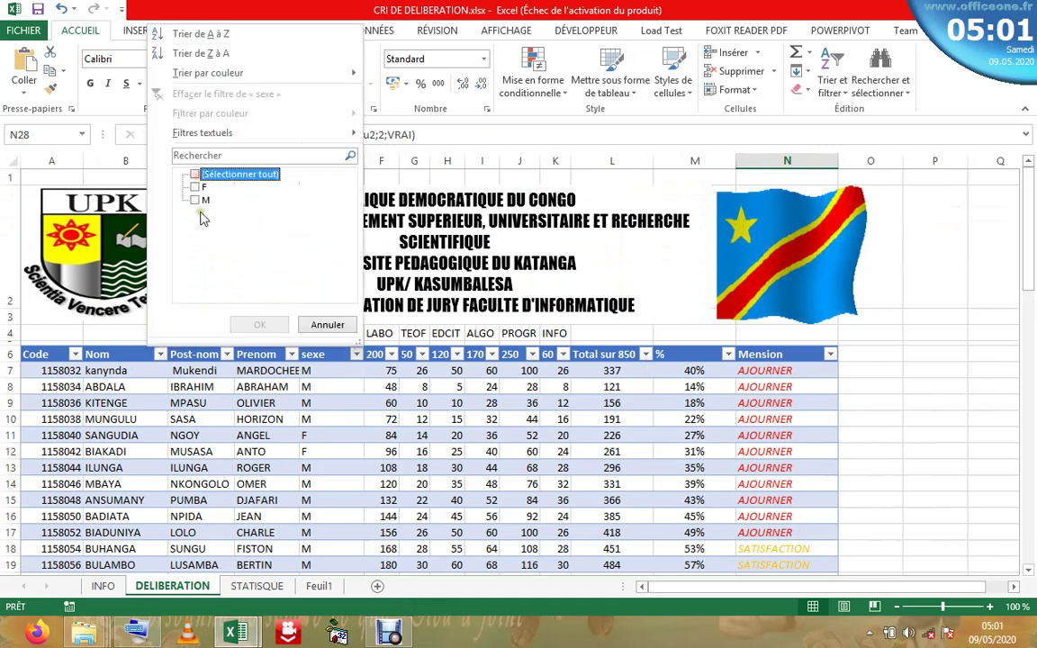
pyautogui.click(195, 201)
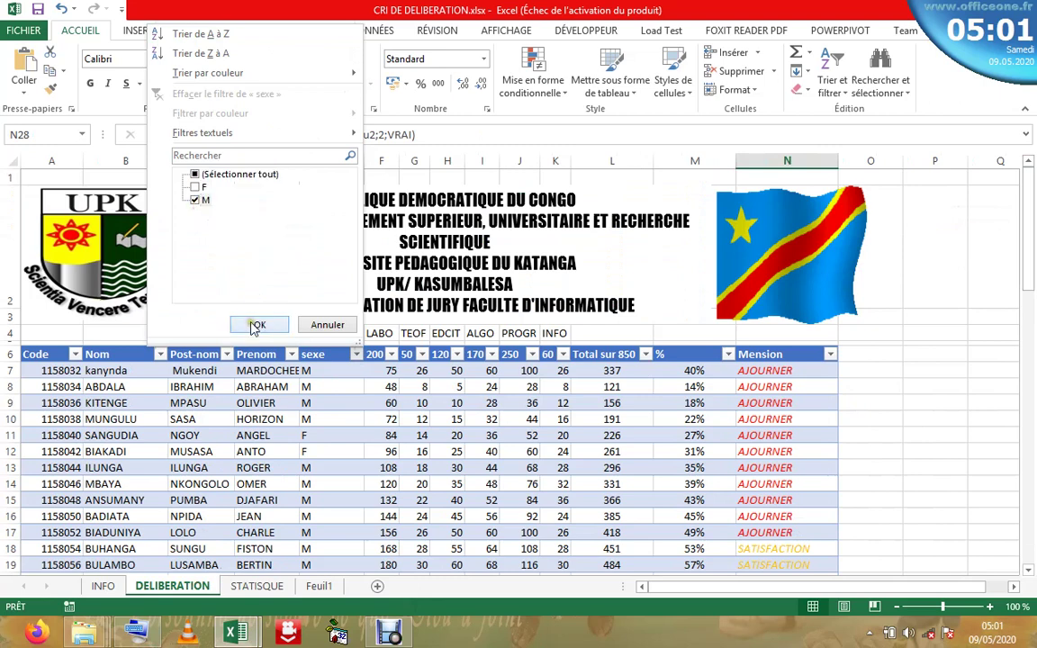
pyautogui.click(258, 325)
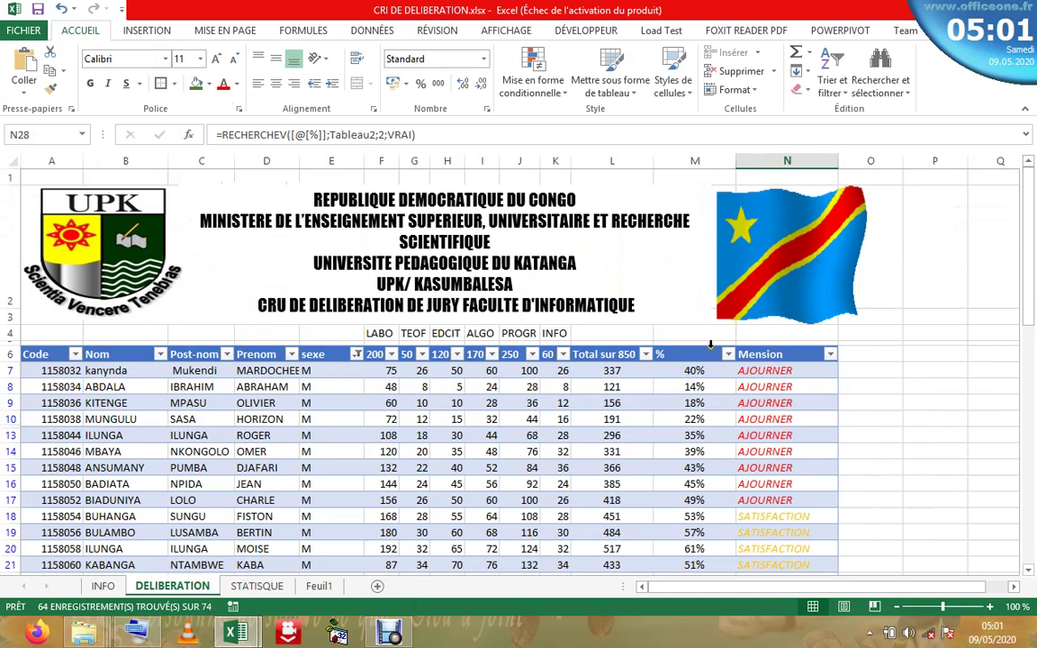
# - Start a 'Supérieur ou égal à' number filter on the % column
pyautogui.click(709, 346)
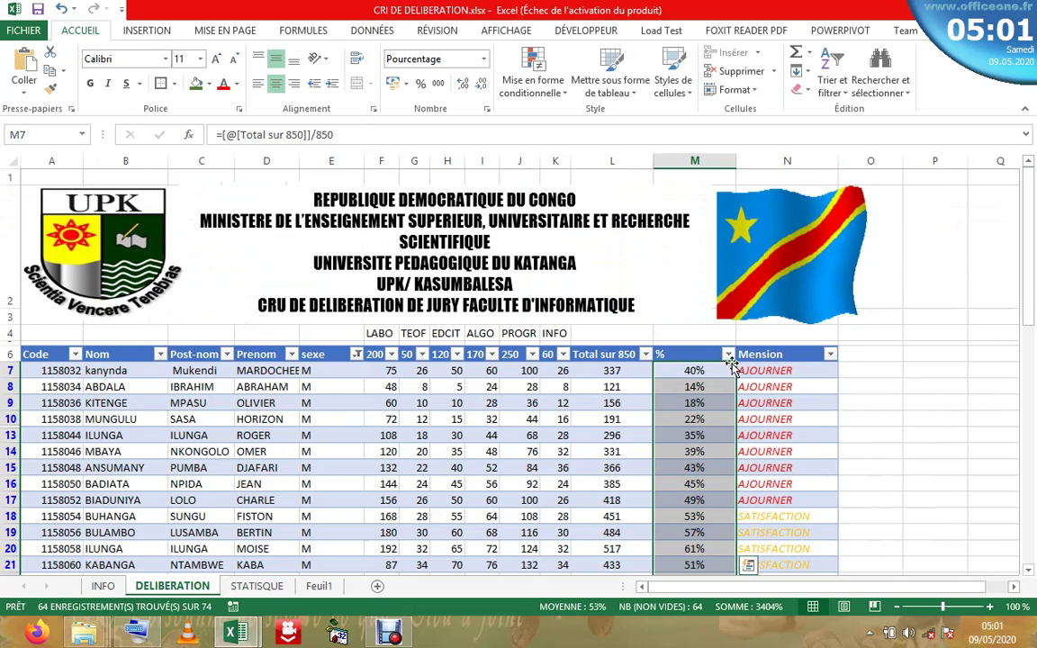
pyautogui.click(696, 354)
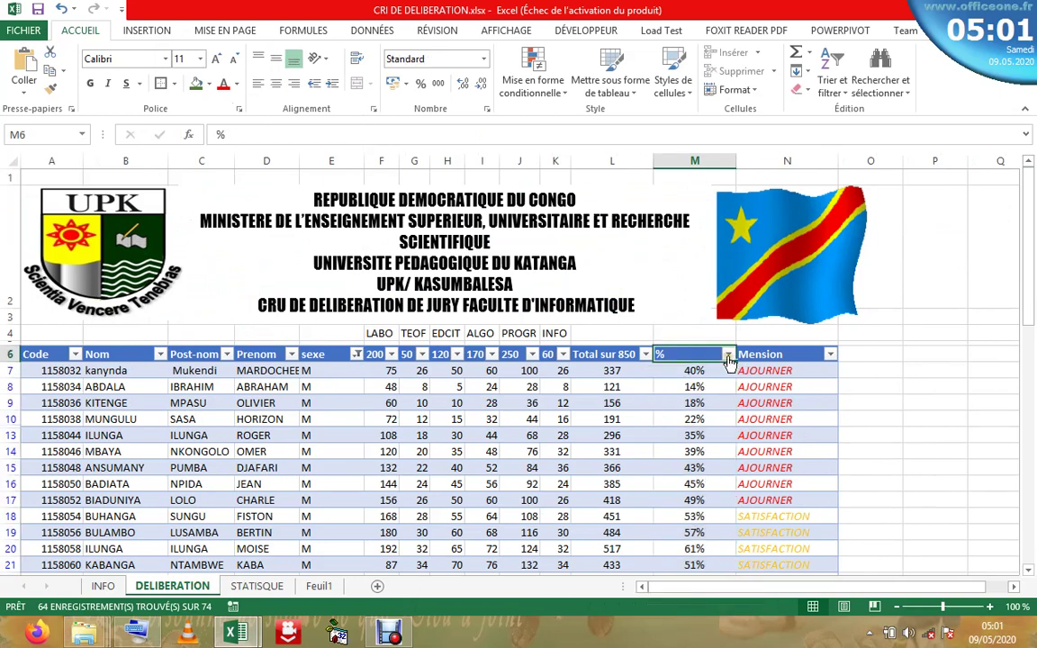
pyautogui.click(727, 354)
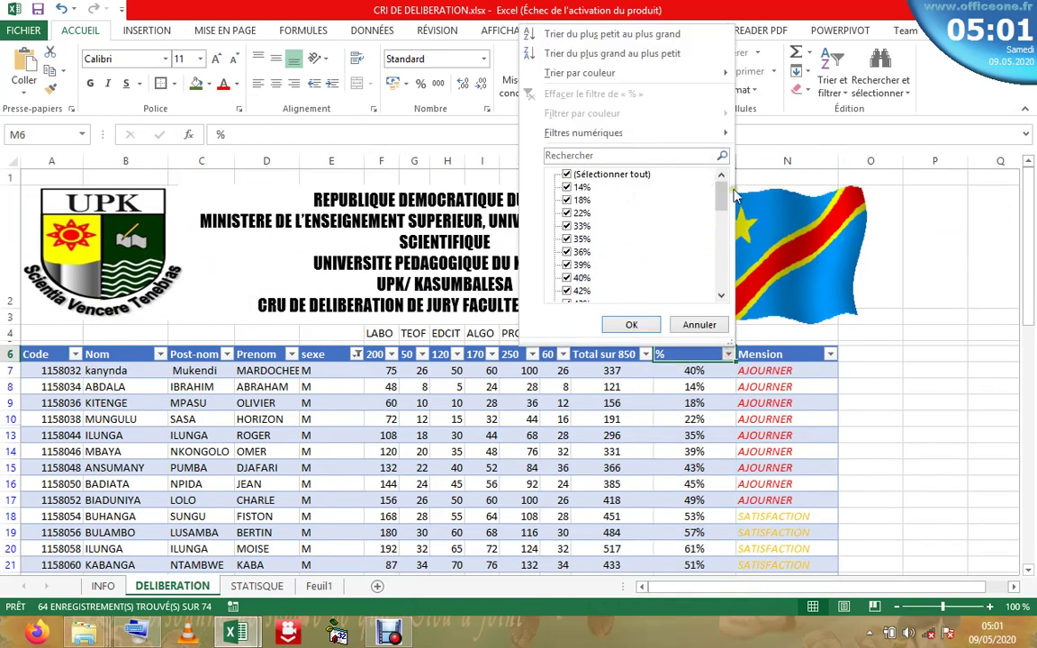
pyautogui.moveTo(724, 198); pyautogui.dragTo(720, 165)
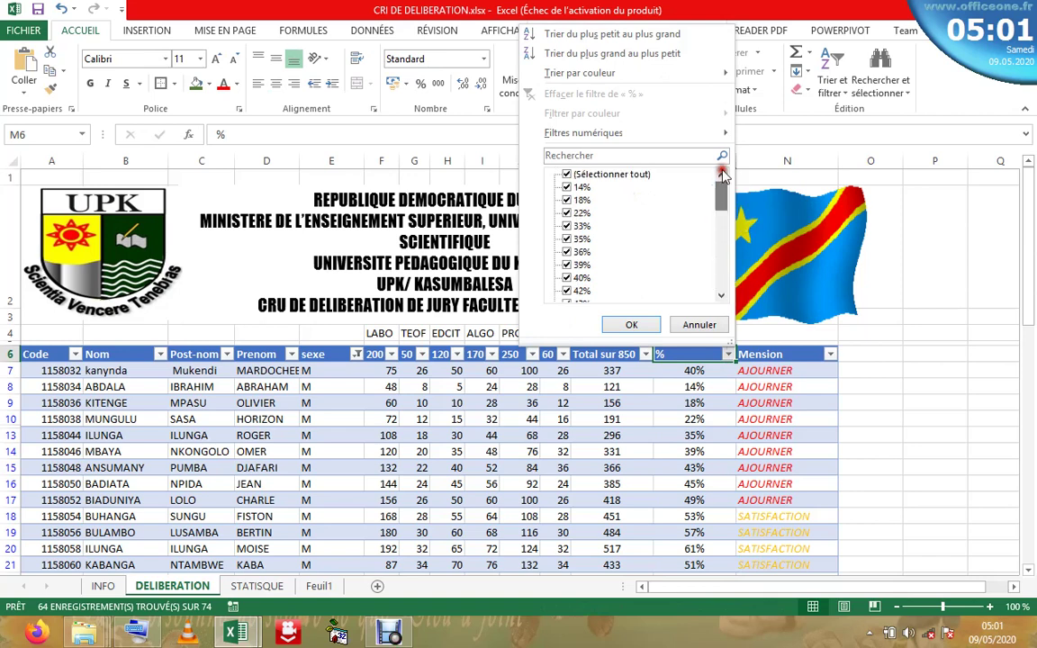
pyautogui.click(567, 174)
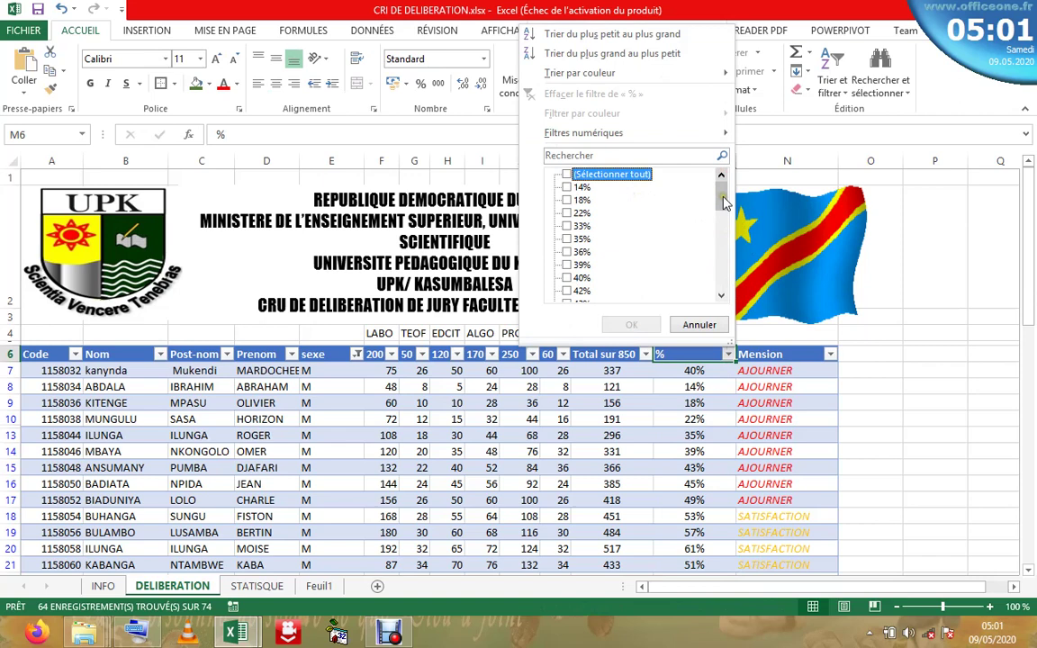
pyautogui.moveTo(726, 204); pyautogui.dragTo(716, 198)
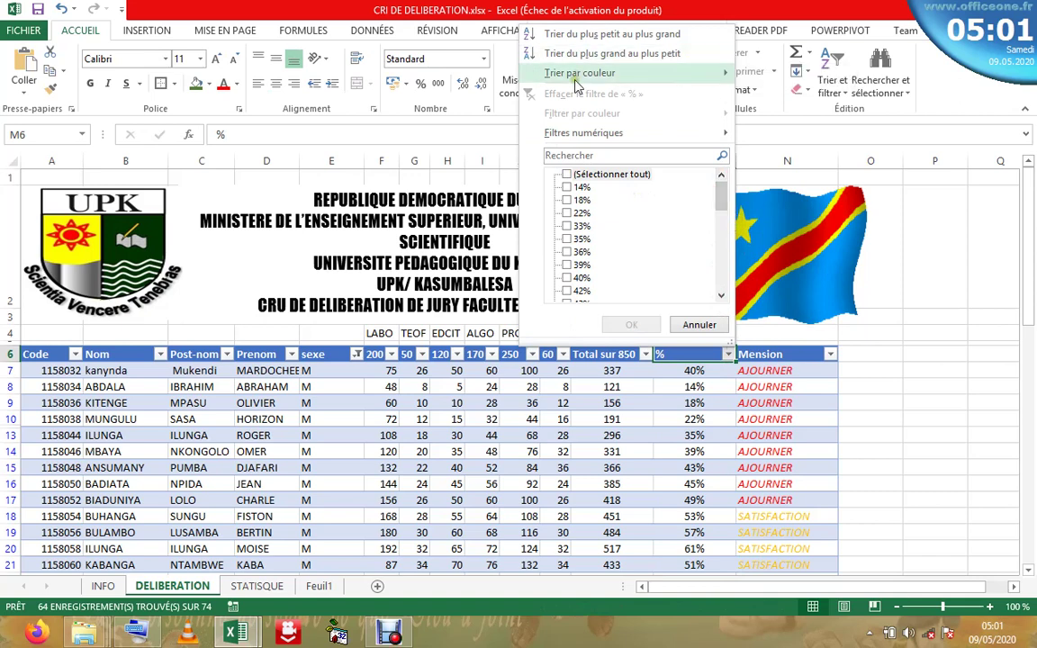
pyautogui.moveTo(720, 137)
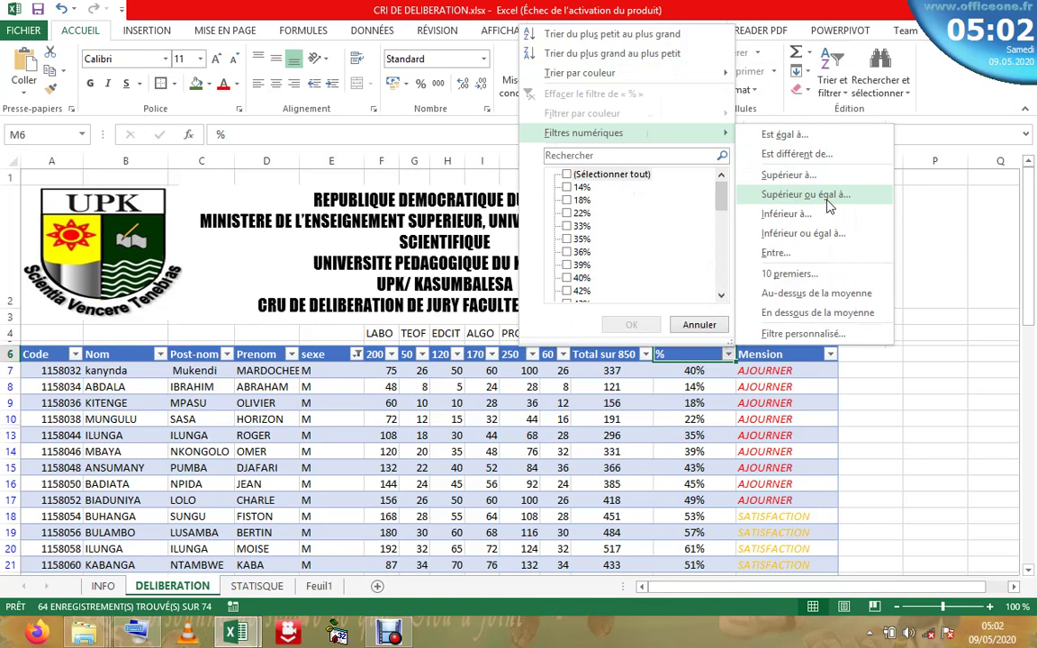
pyautogui.click(829, 205)
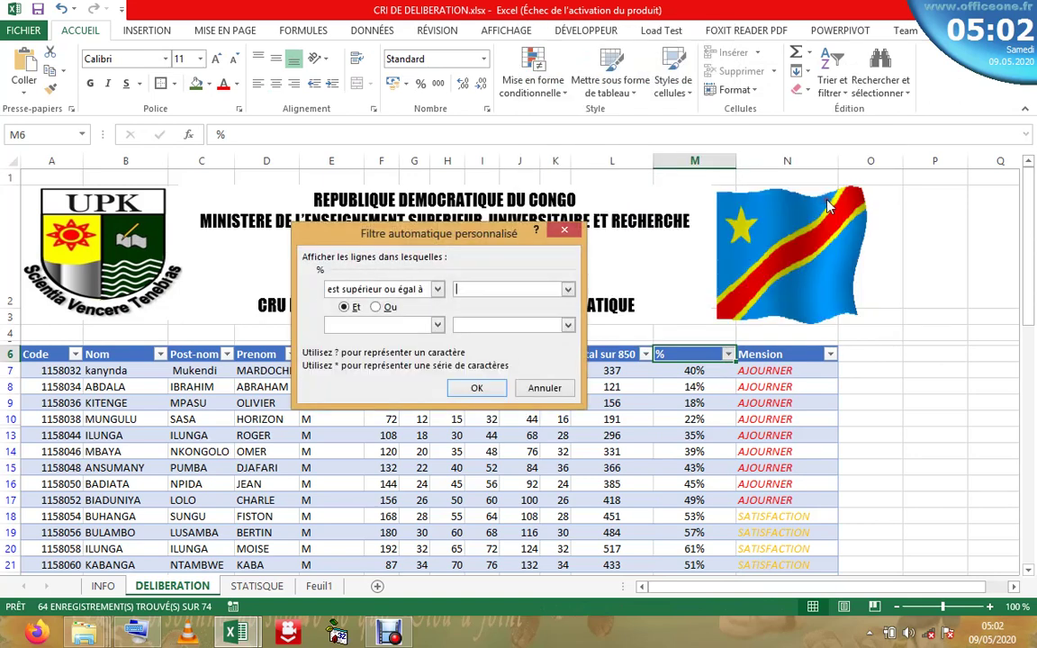
# - Set the threshold to 50% so 39 boys remain, then return to STATISQUE
pyautogui.click(502, 290)
pyautogui.click(567, 289)
pyautogui.scroll(-3, 567, 308)
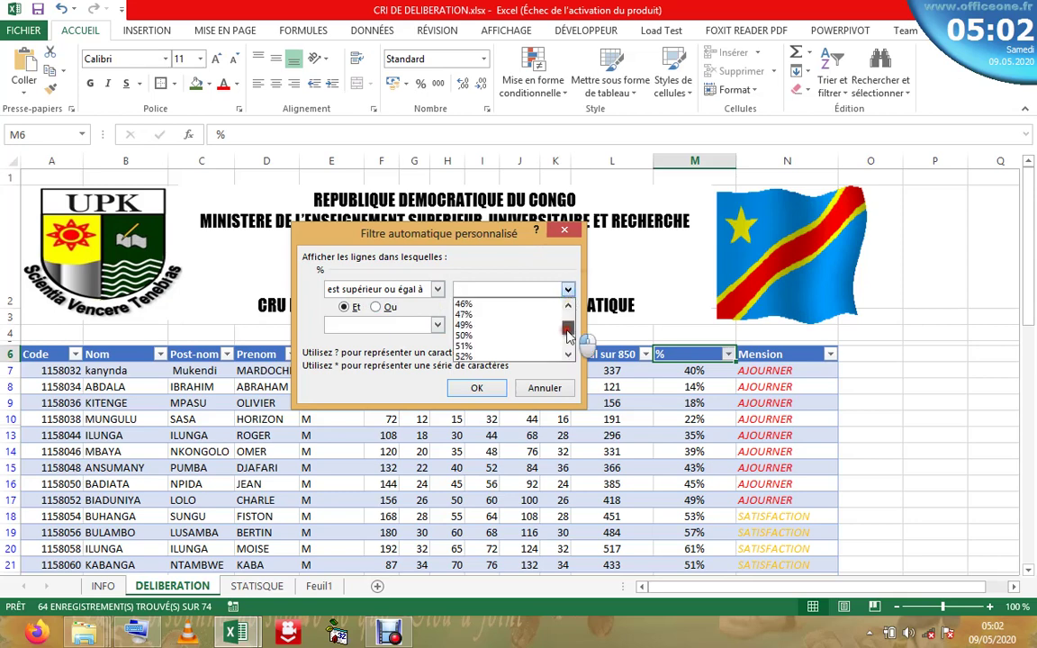
pyautogui.scroll(3, 568, 308)
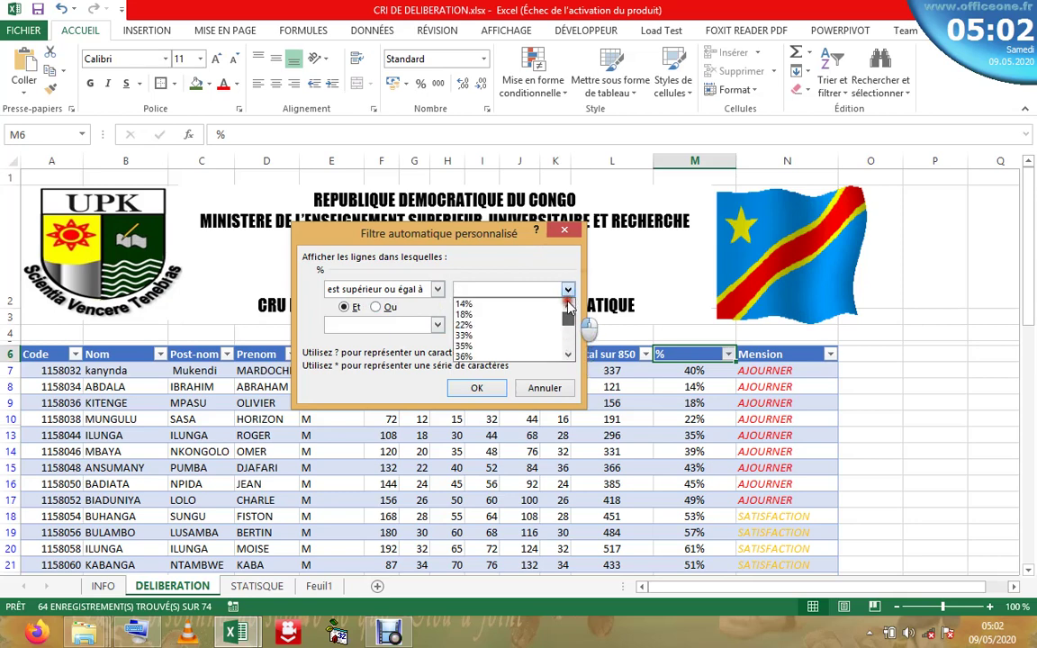
pyautogui.click(510, 286)
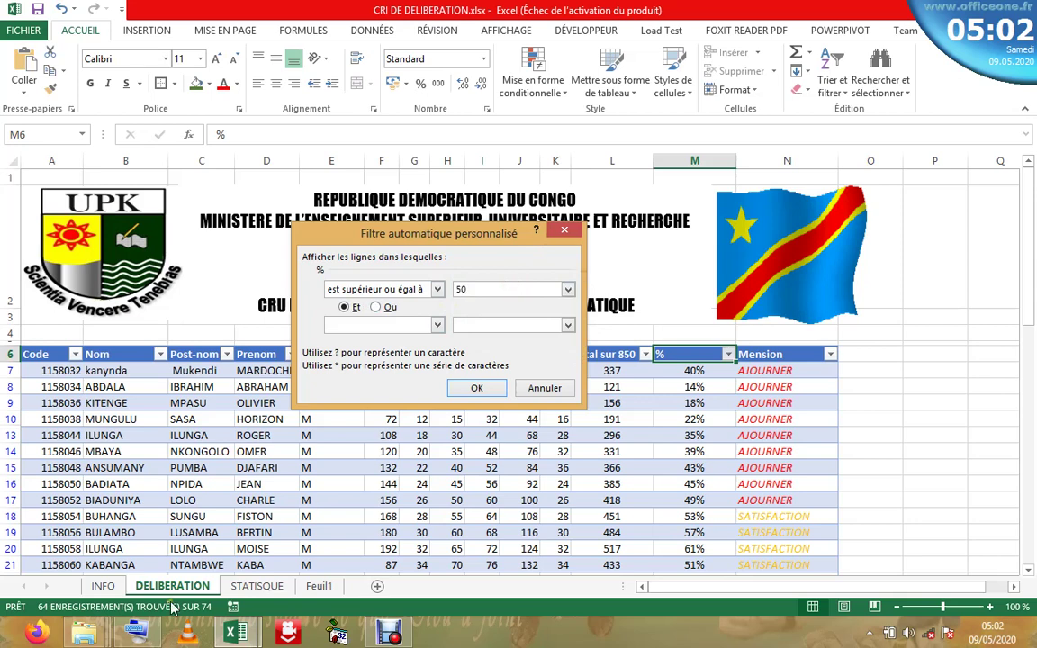
pyautogui.click(137, 632)
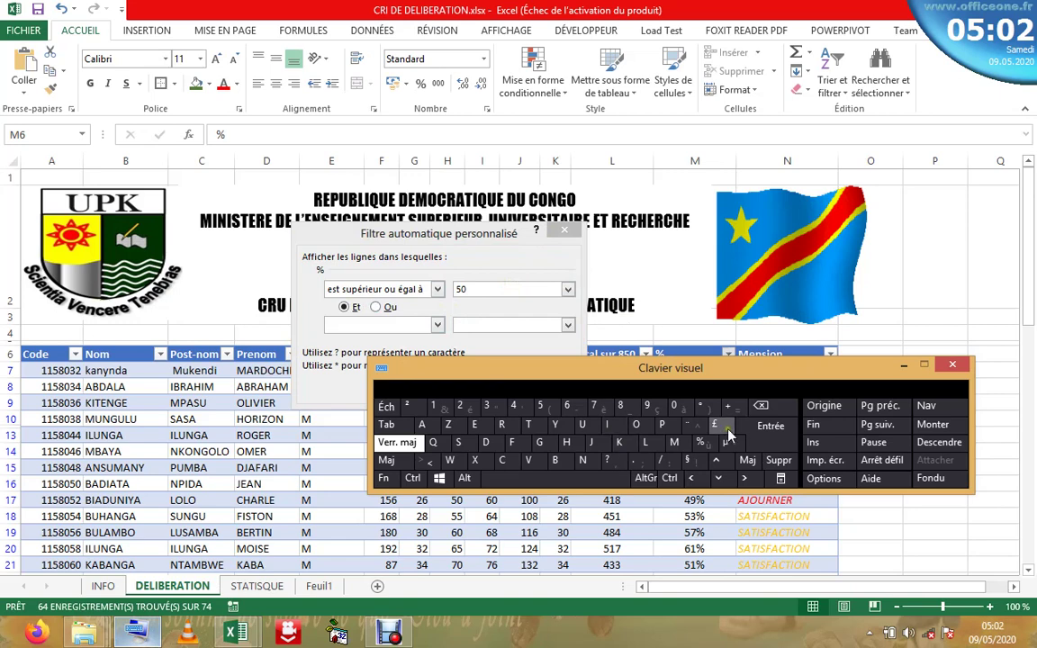
pyautogui.click(524, 288)
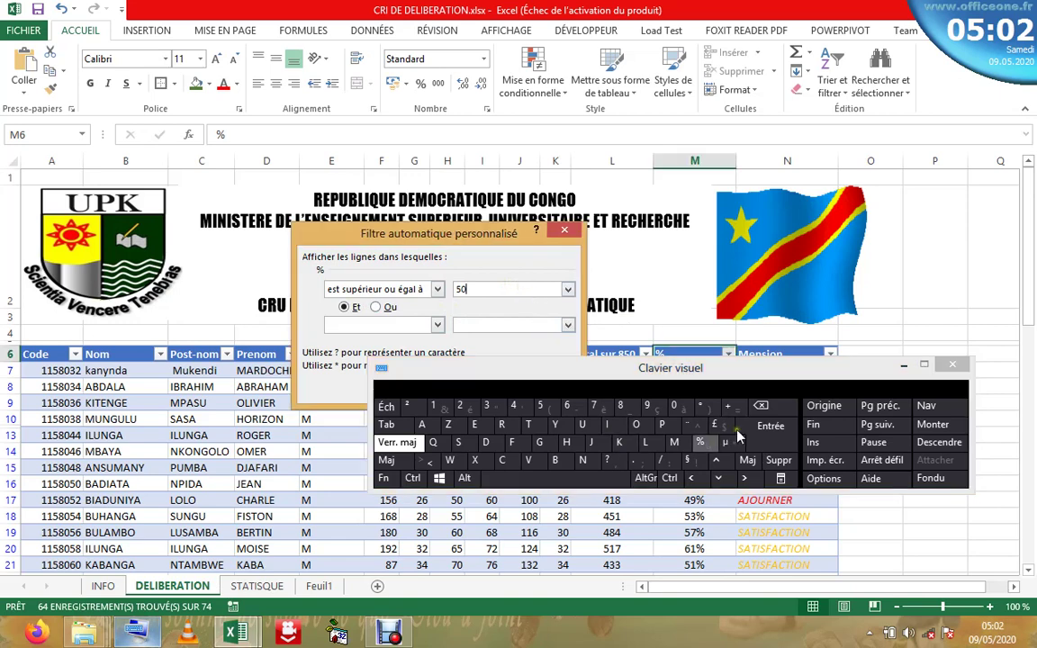
pyautogui.click(700, 442)
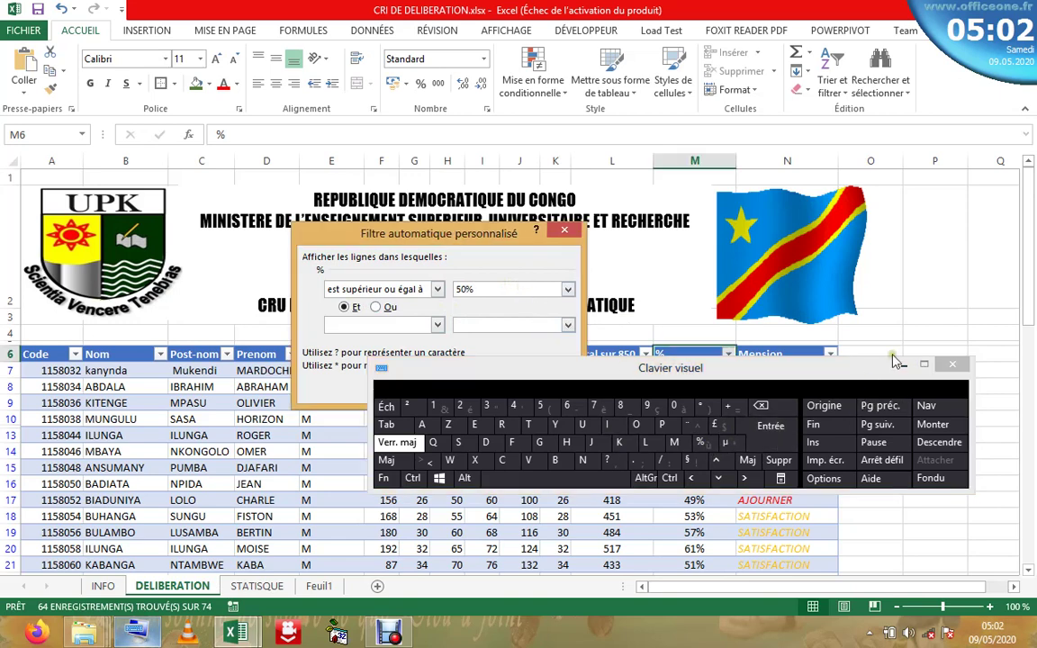
pyautogui.click(952, 364)
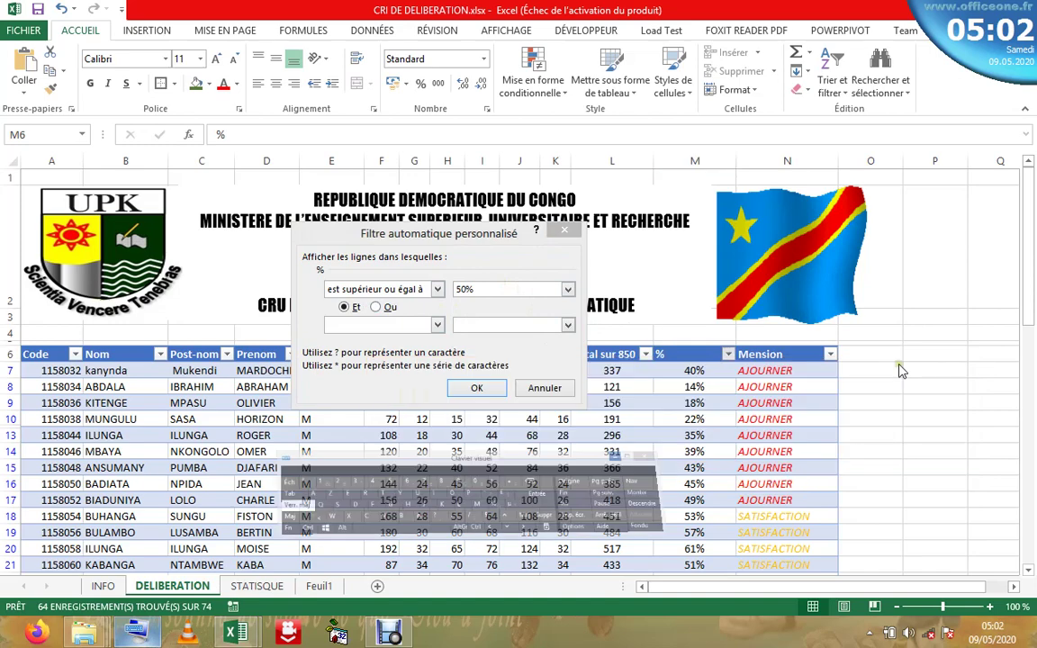
pyautogui.click(478, 389)
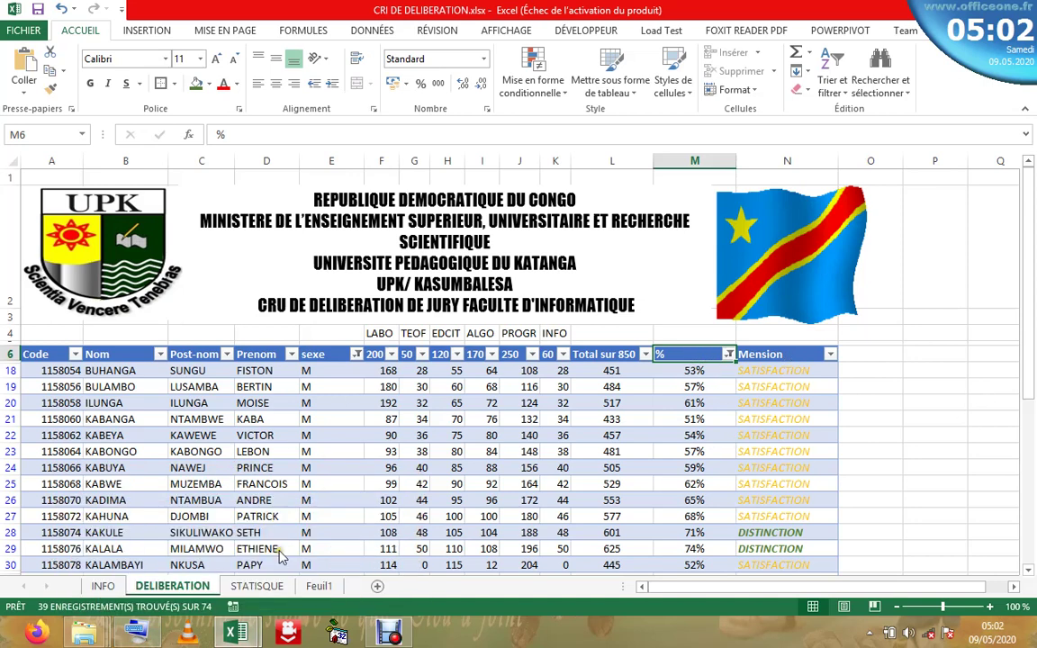
pyautogui.click(258, 586)
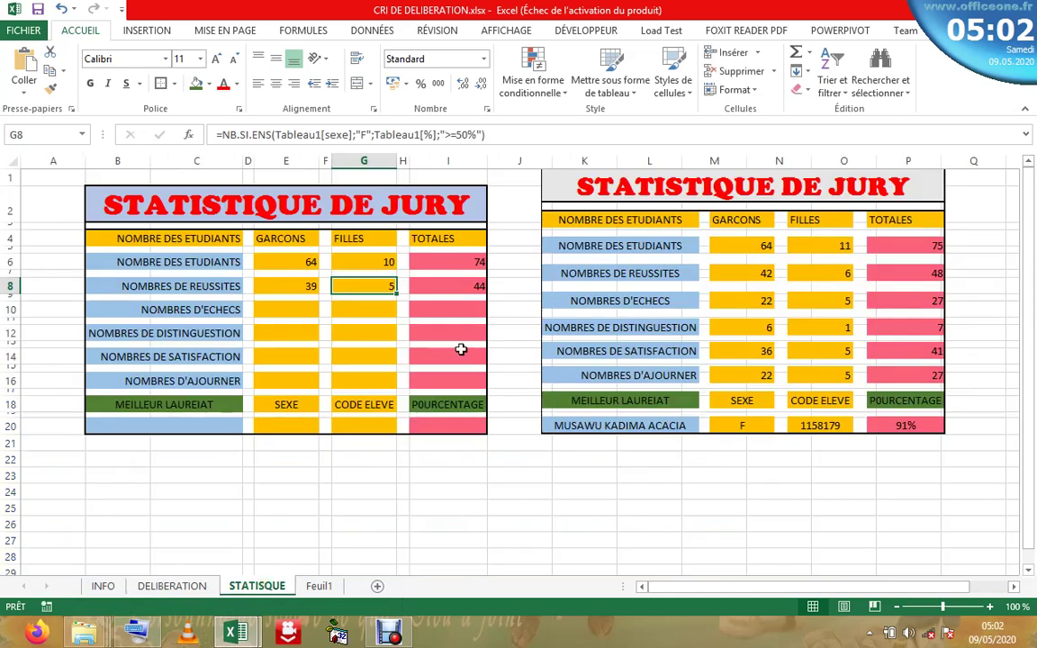
# - Review the boys' and girls' success formulas in E8 and G8
pyautogui.click(310, 284)
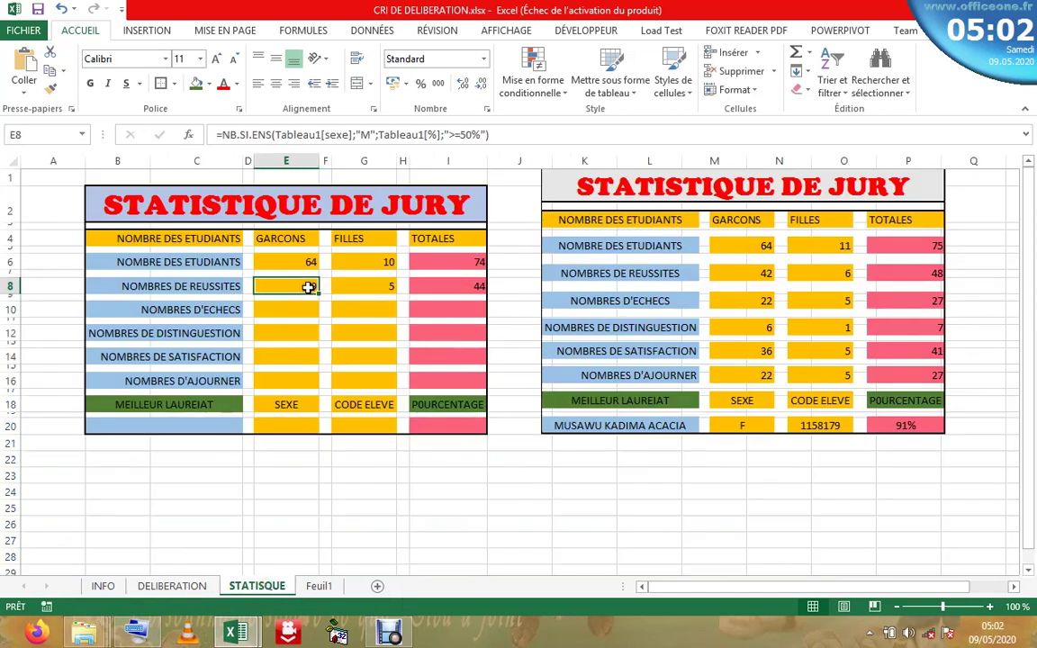
pyautogui.click(377, 286)
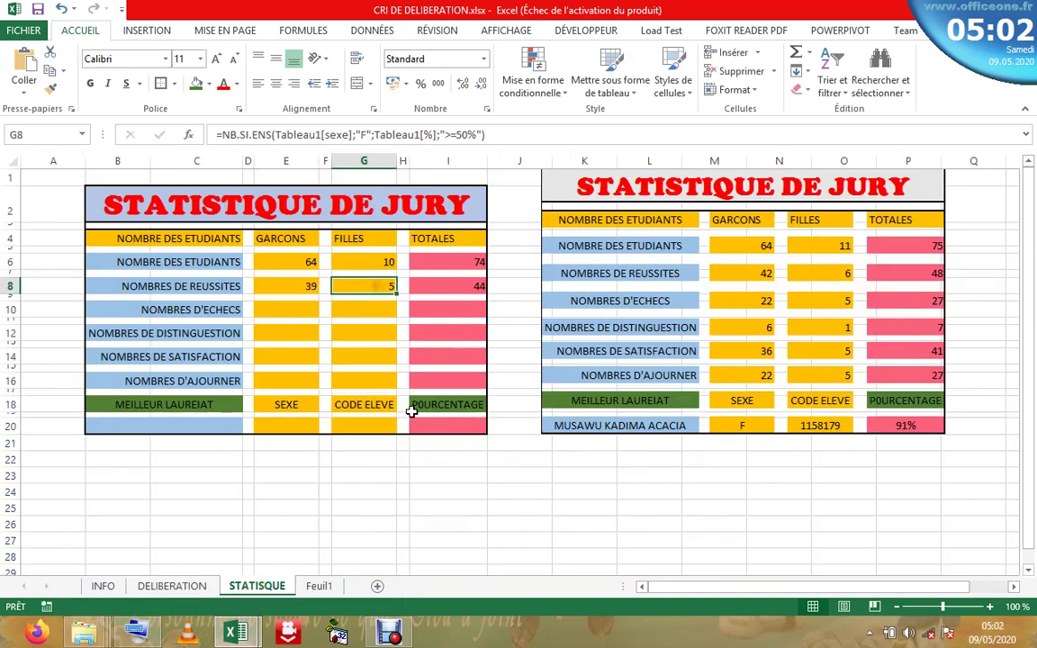
pyautogui.click(175, 587)
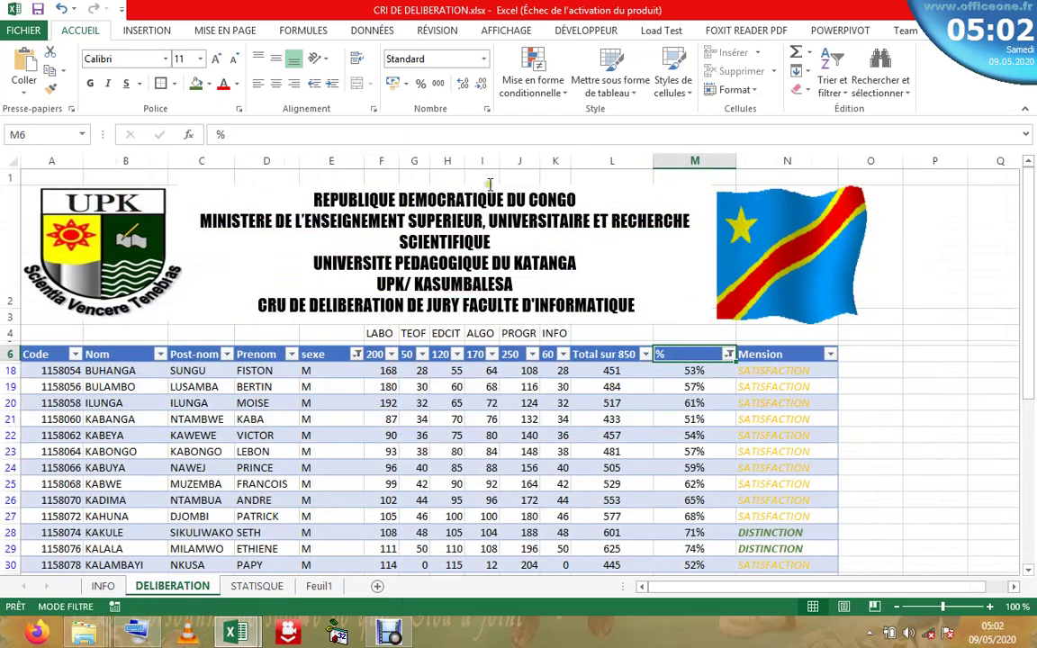
# - Filter sexe to female passers, then clear the sexe filter to show 44 passing students
pyautogui.click(358, 356)
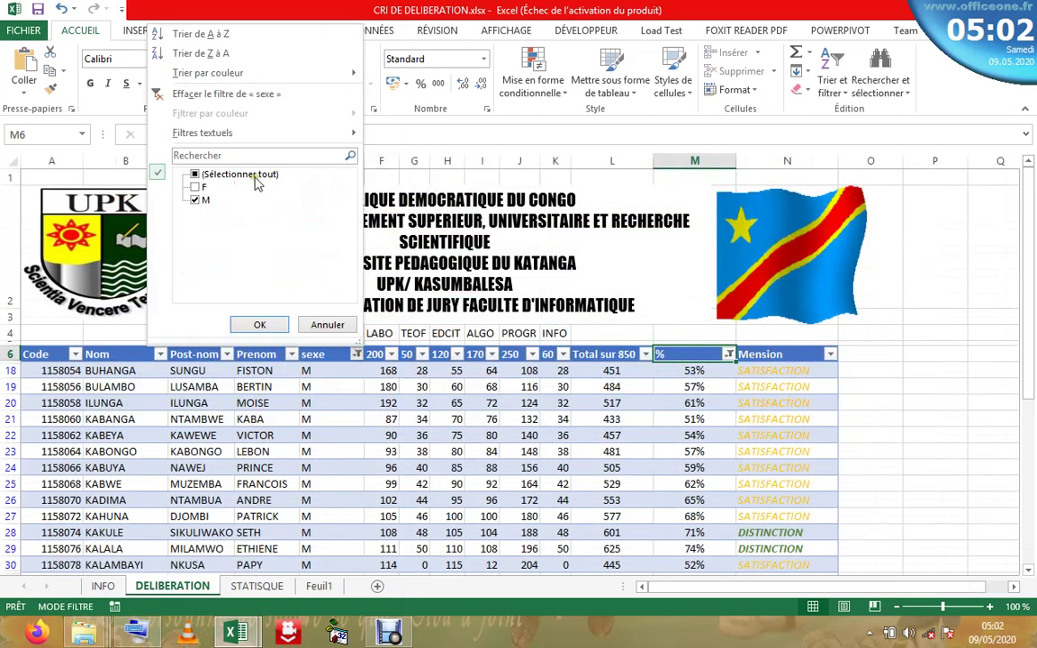
pyautogui.click(196, 188)
pyautogui.click(196, 201)
pyautogui.click(259, 324)
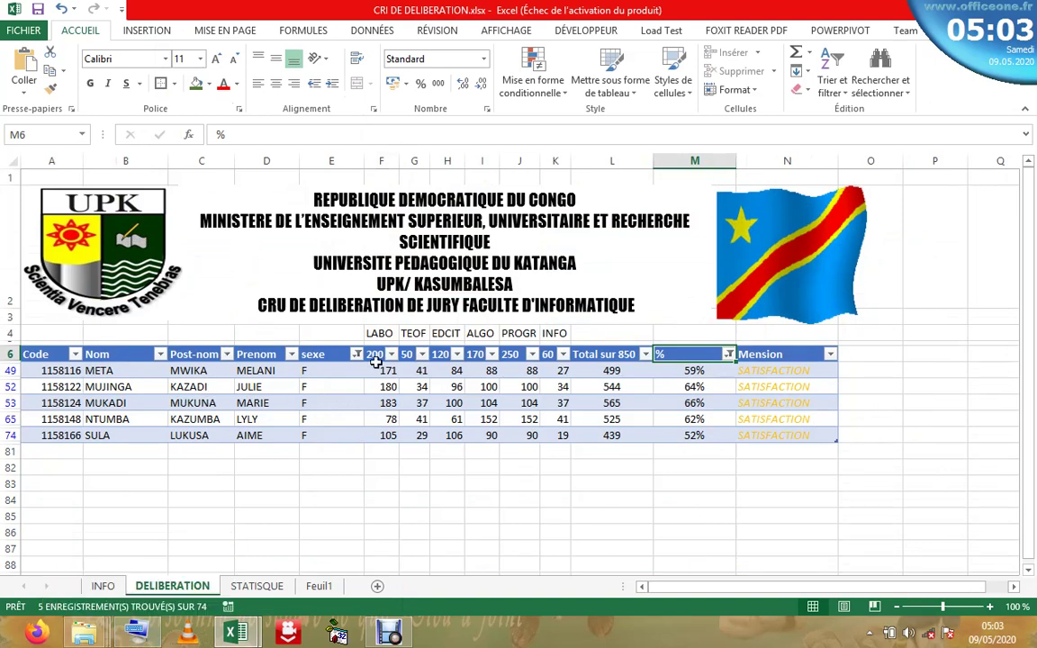
pyautogui.click(357, 355)
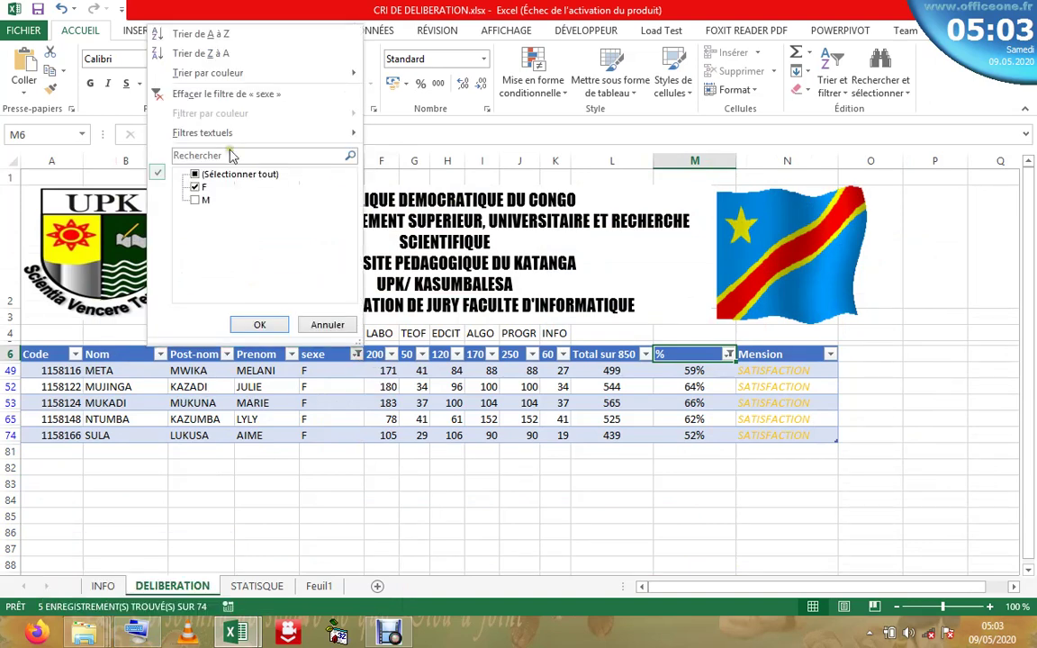
pyautogui.click(261, 97)
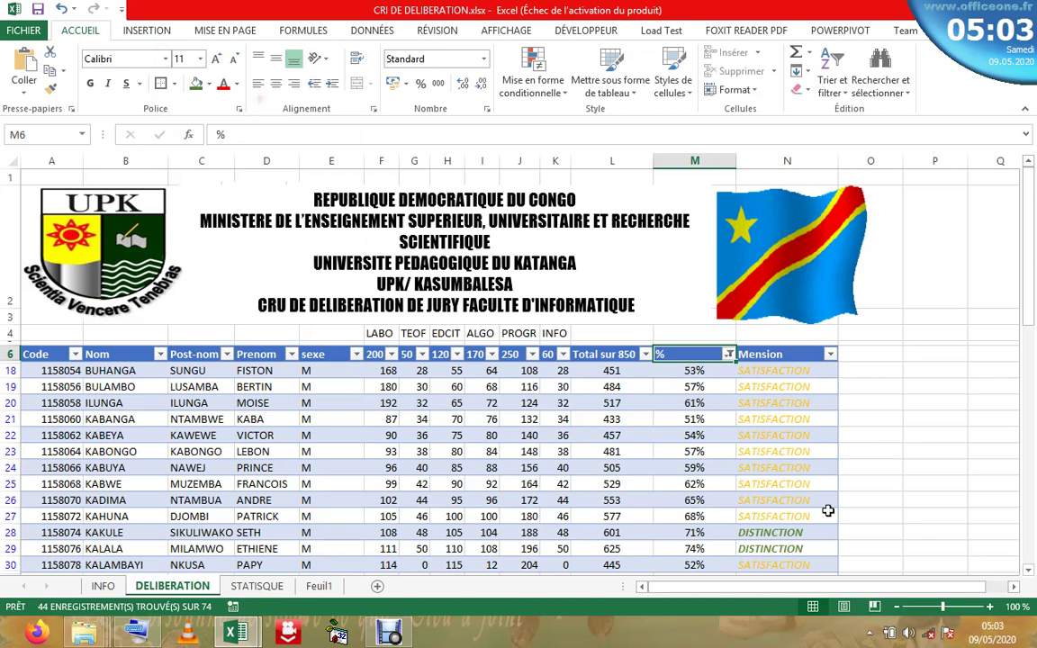
# - Clear the % filter so all DELIBERATION students show, then return to STATISQUE
pyautogui.click(728, 355)
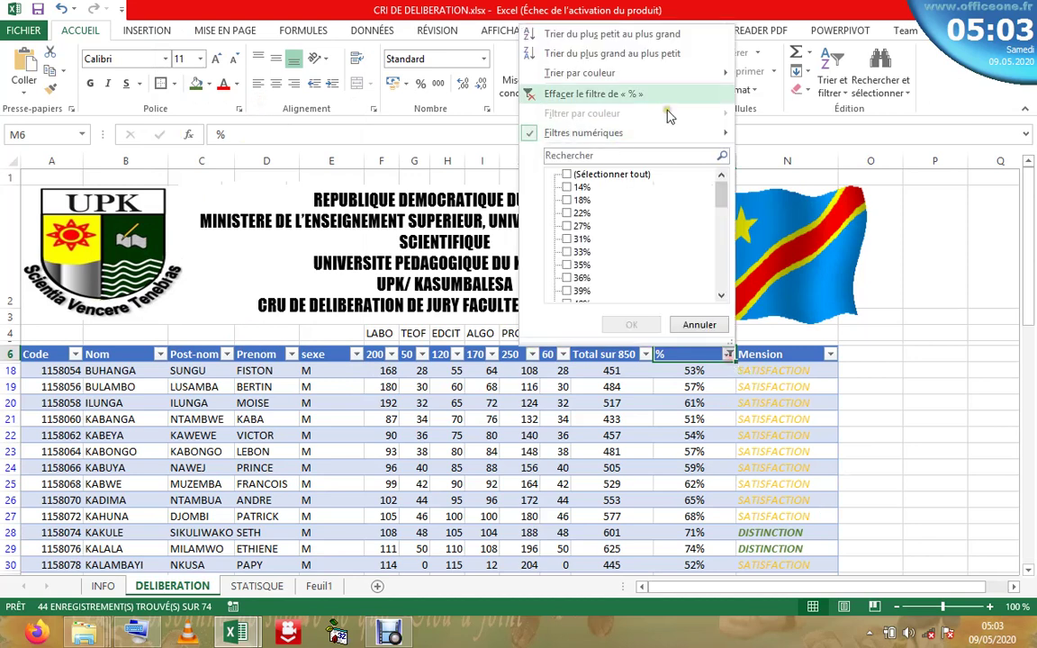
pyautogui.click(597, 95)
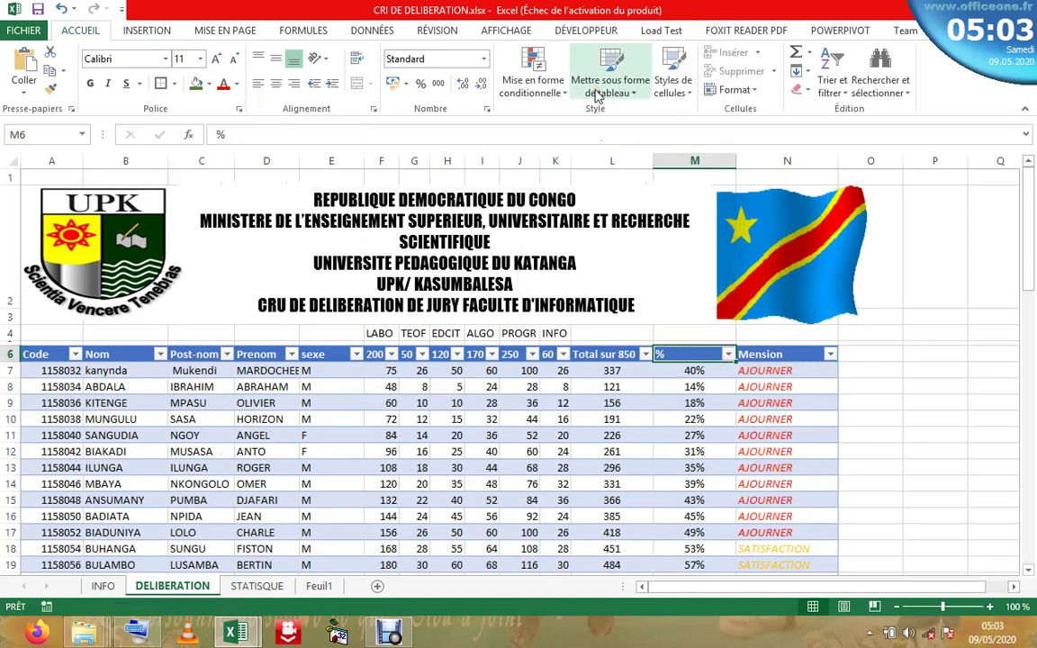
pyautogui.click(502, 374)
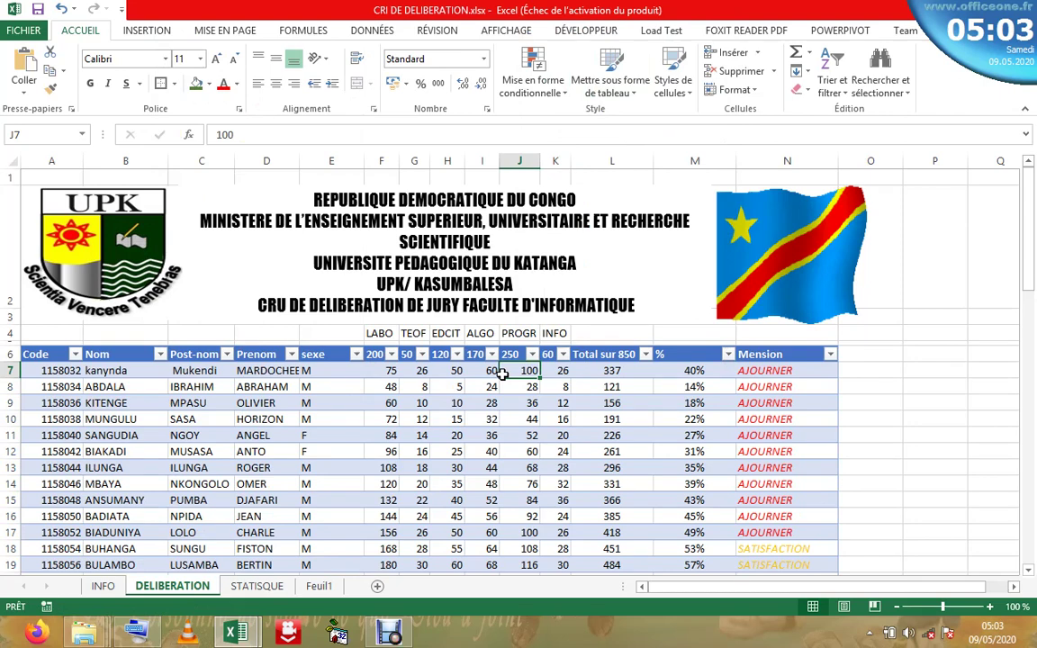
pyautogui.click(256, 586)
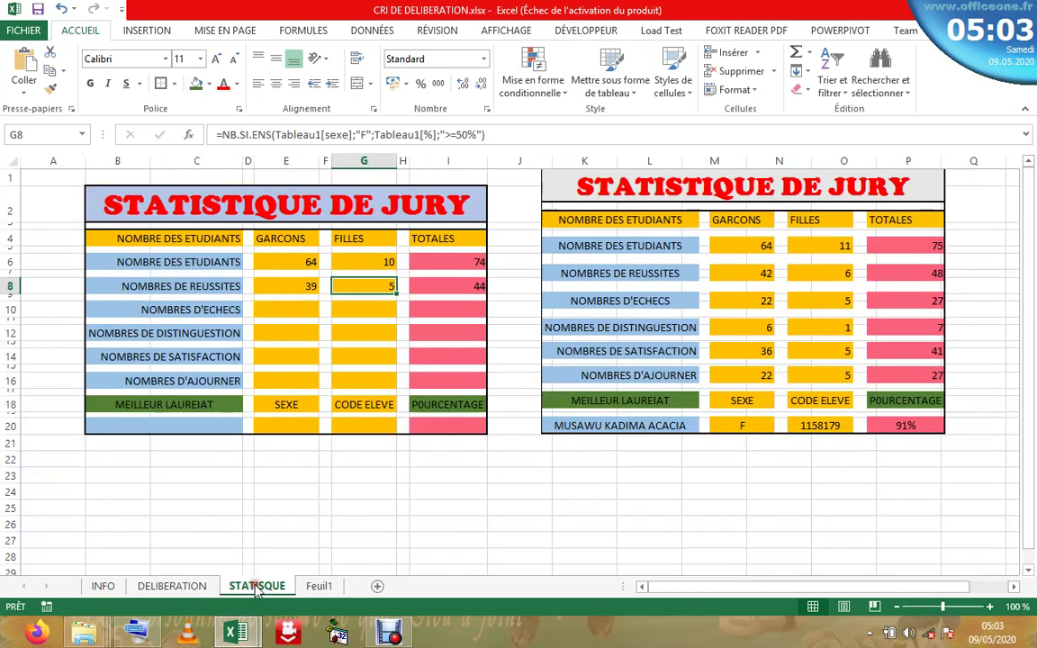
# - Copy the NB.SI.ENS success formula from E8 for reuse
pyautogui.click(347, 308)
pyautogui.click(287, 319)
pyautogui.click(289, 310)
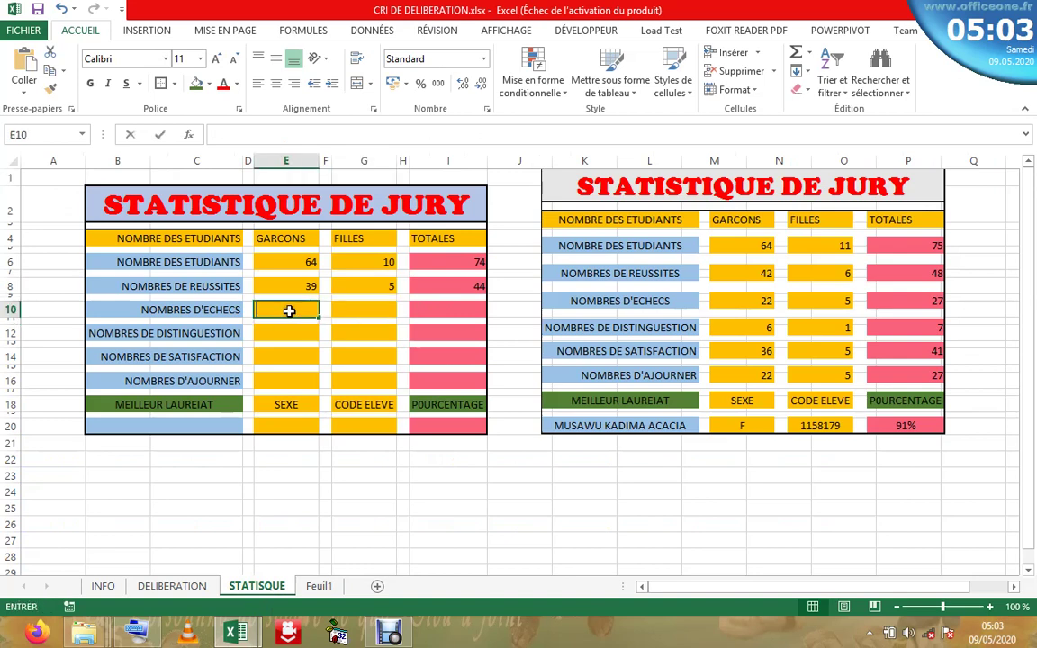
pyautogui.click(372, 308)
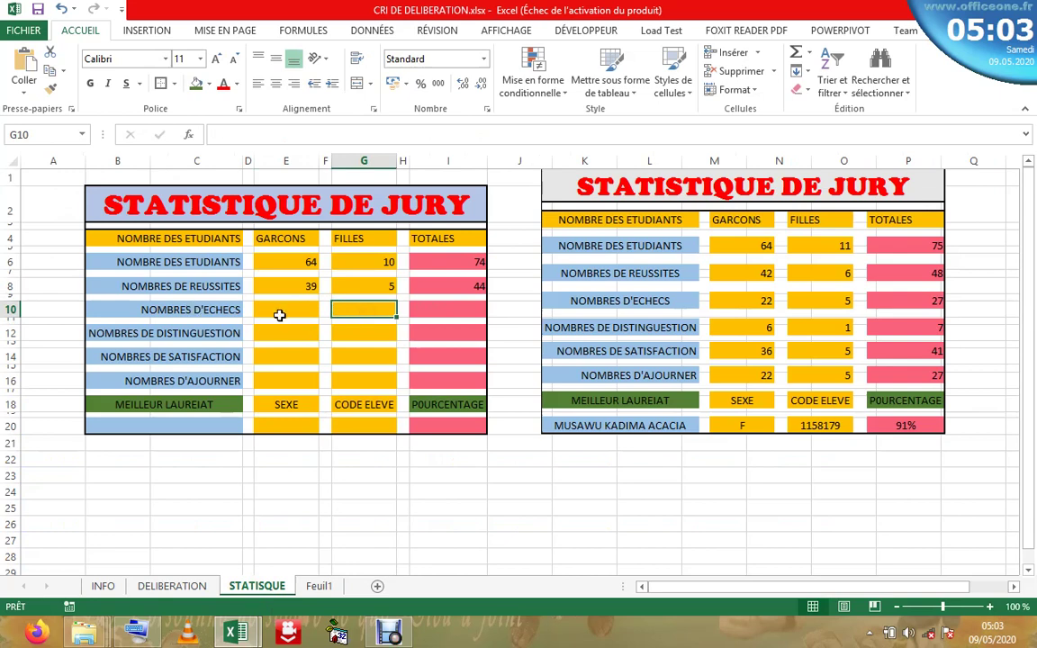
pyautogui.click(289, 308)
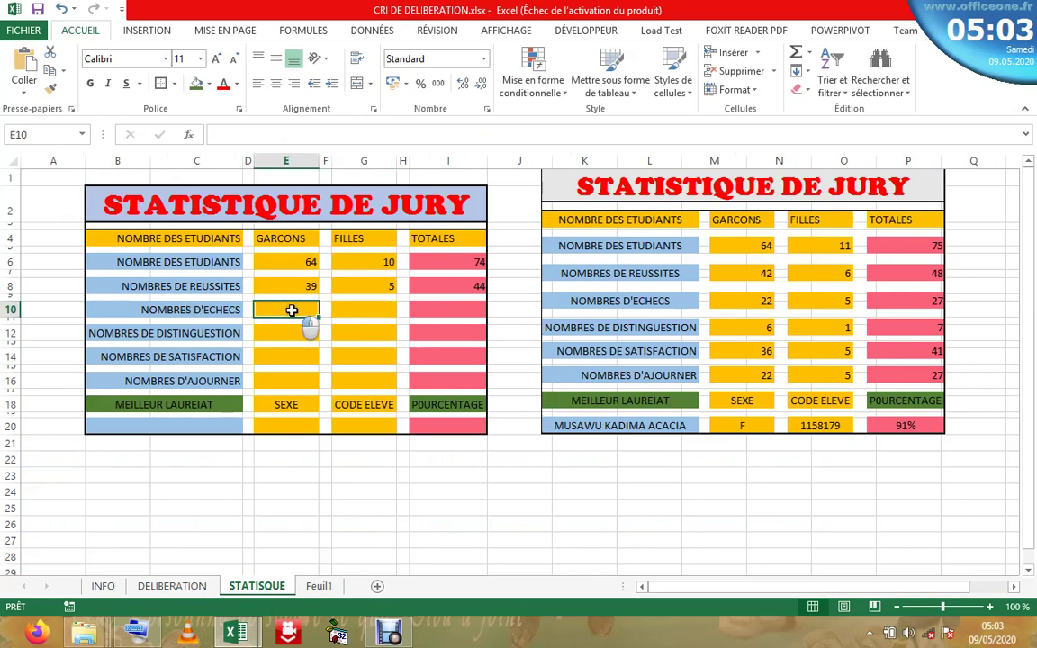
pyautogui.click(386, 309)
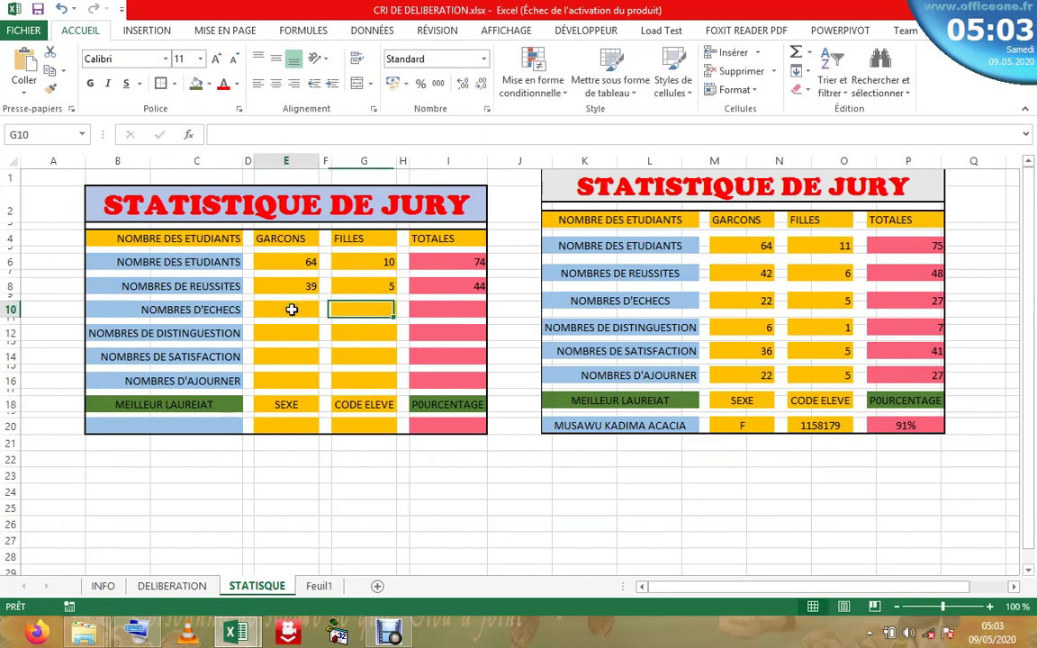
pyautogui.click(292, 308)
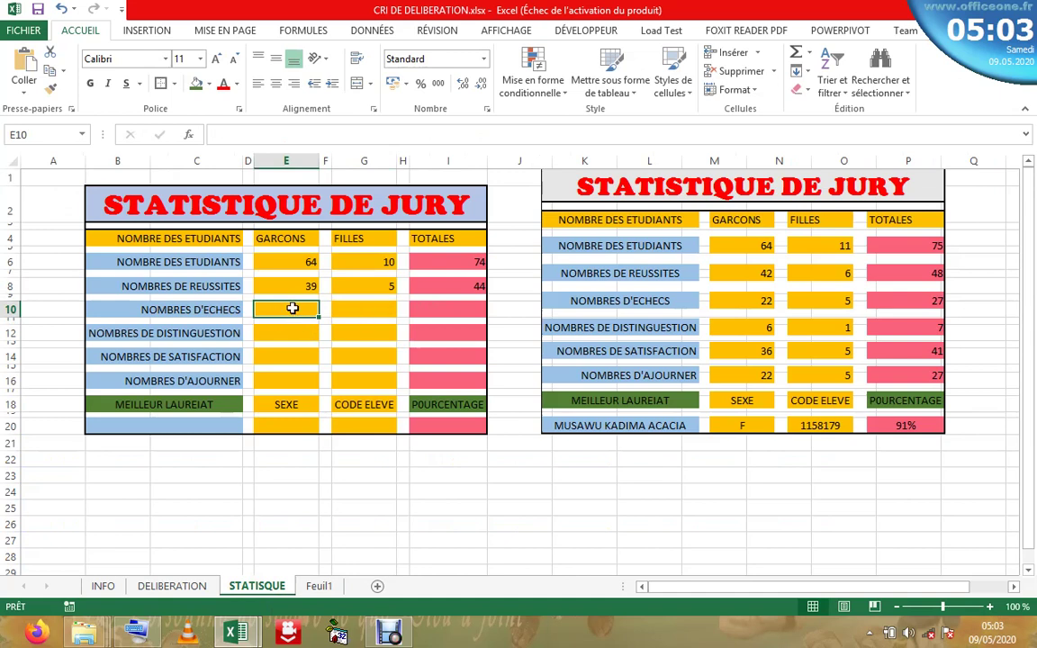
pyautogui.doubleClick(292, 309)
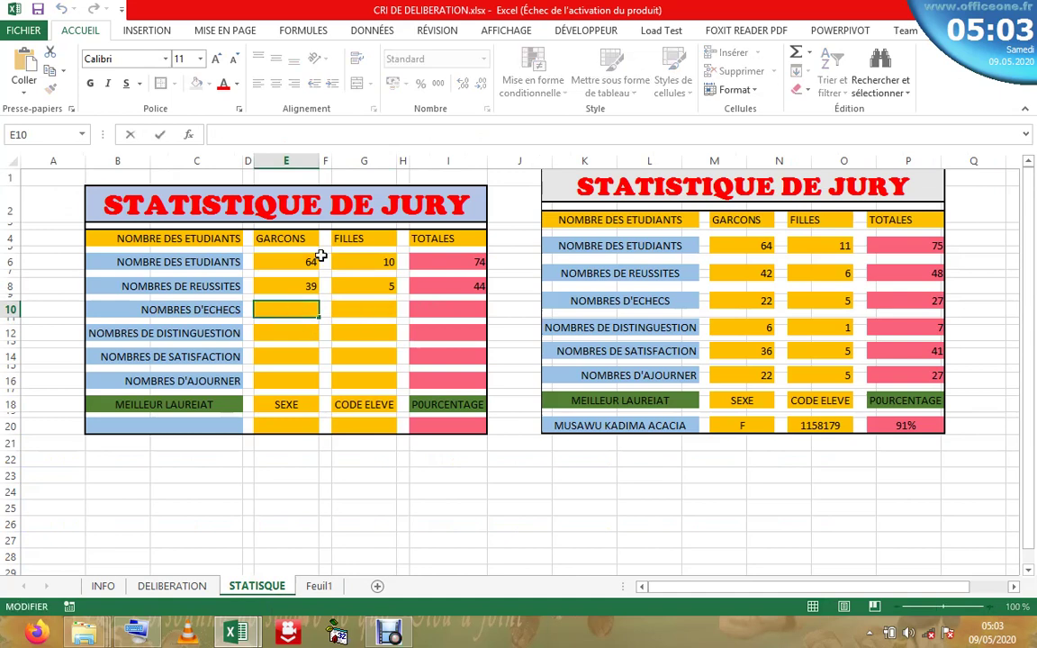
pyautogui.click(304, 286)
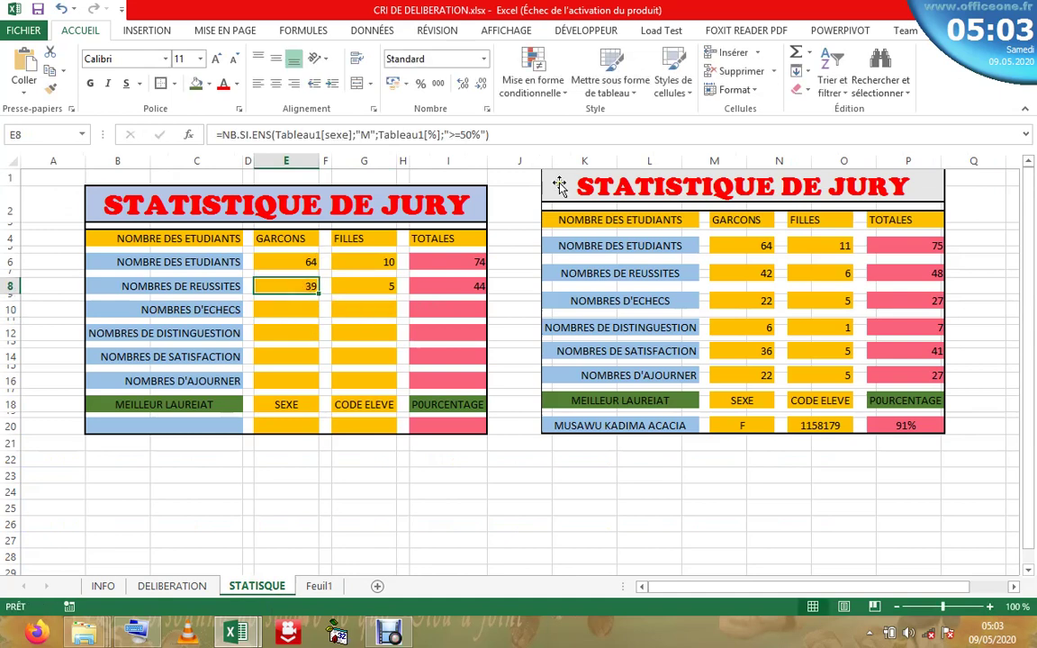
pyautogui.moveTo(504, 134); pyautogui.dragTo(200, 94)
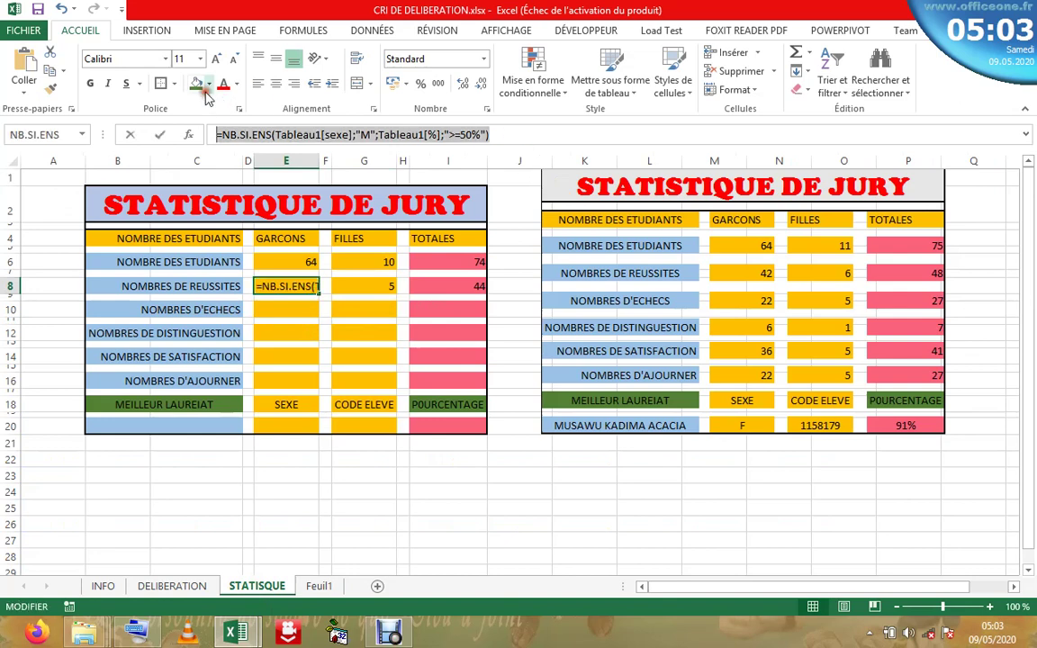
pyautogui.rightClick(236, 132)
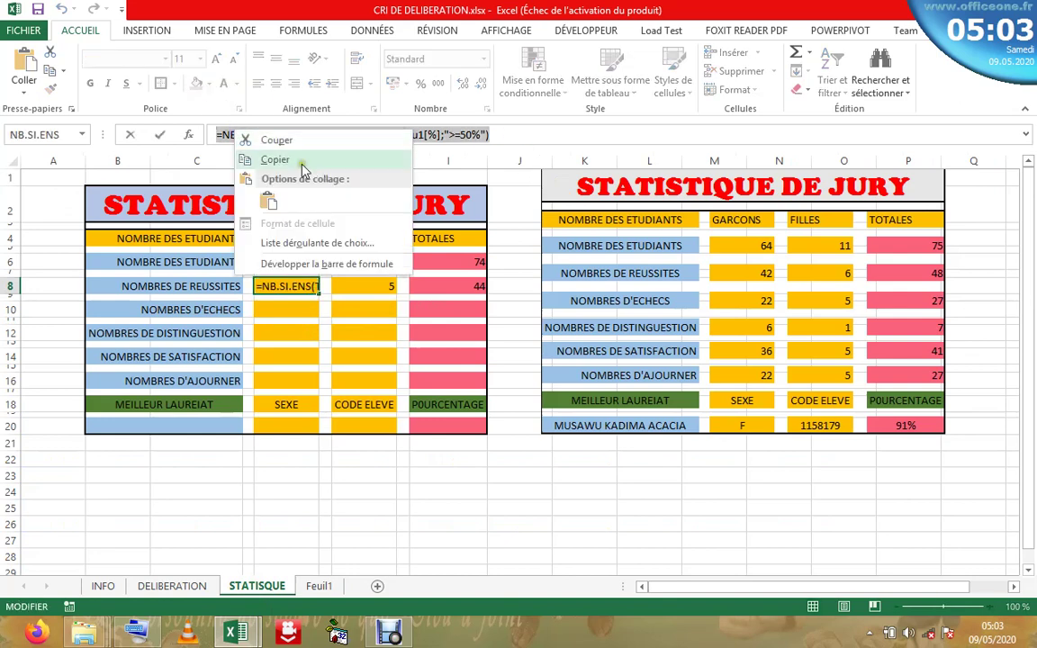
pyautogui.click(294, 163)
pyautogui.press('Escape')
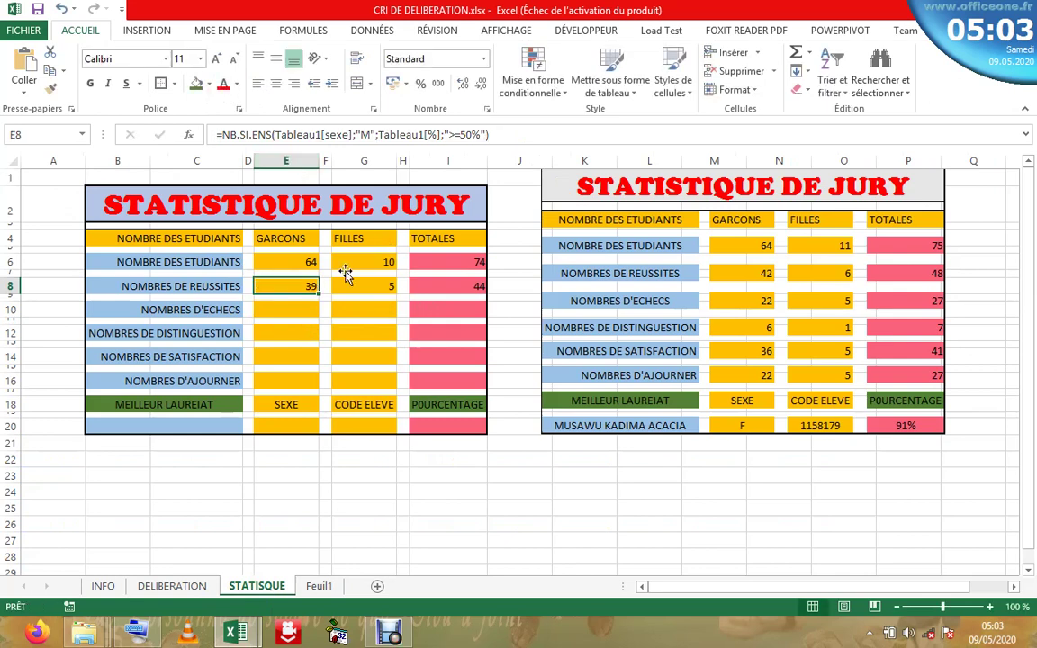
# - Paste it into E10 and change ">=50%" to "<50%", giving 25 failing boys
pyautogui.click(286, 313)
pyautogui.doubleClick(286, 310)
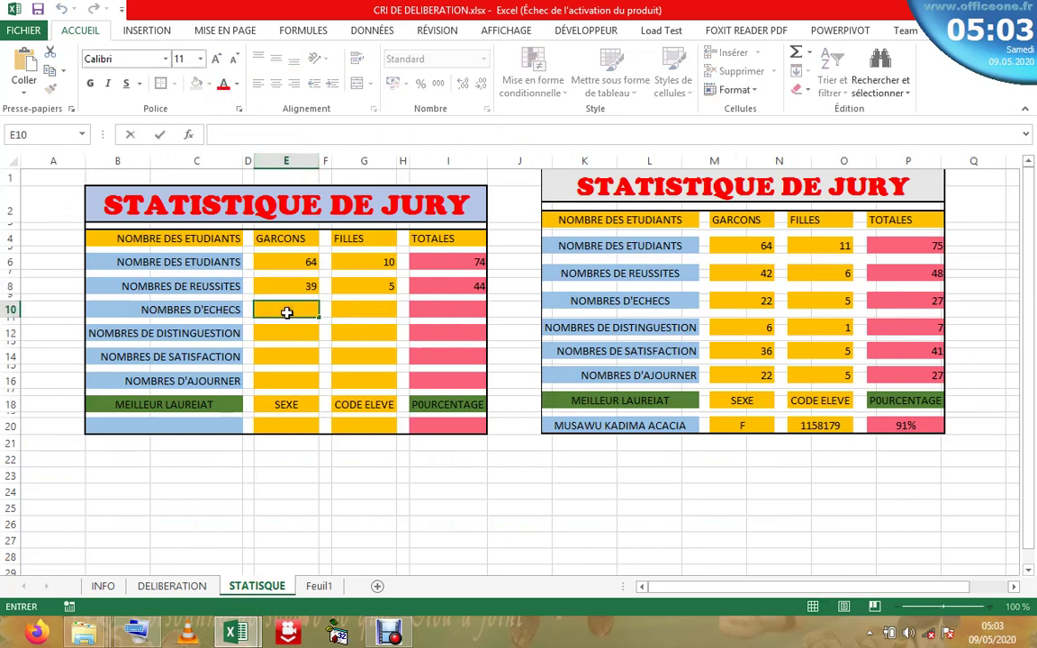
pyautogui.rightClick(234, 134)
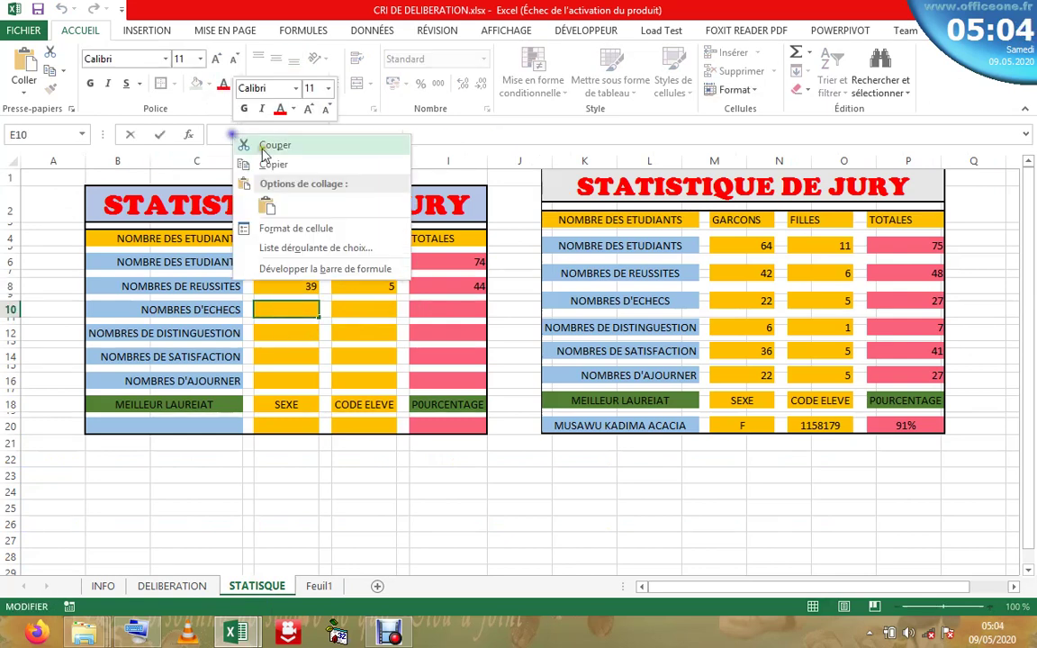
pyautogui.click(264, 205)
pyautogui.click(488, 134)
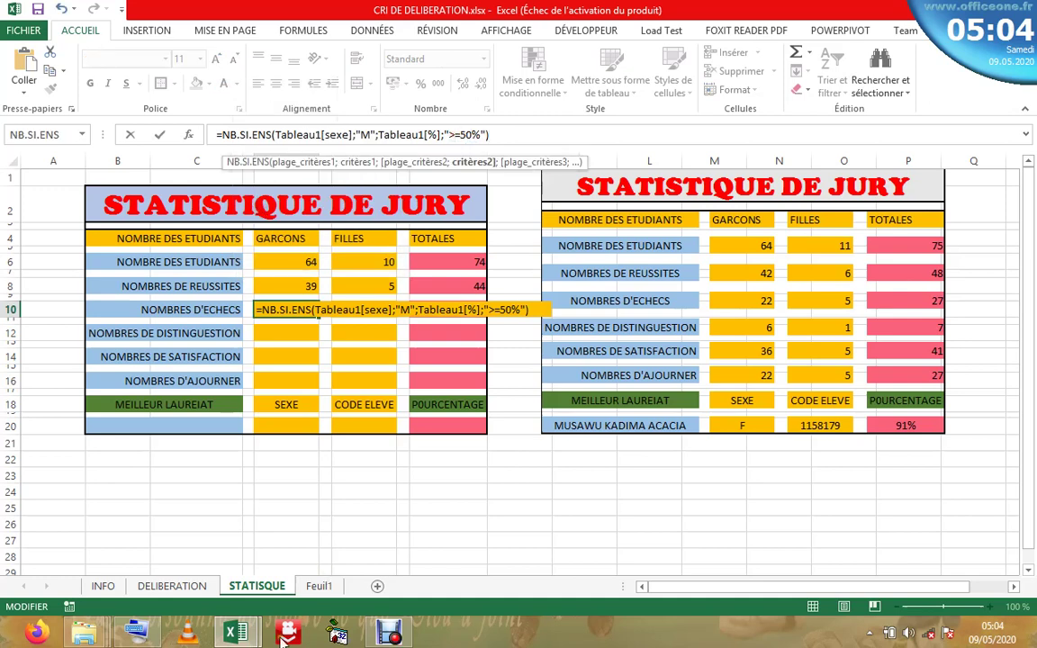
pyautogui.click(135, 632)
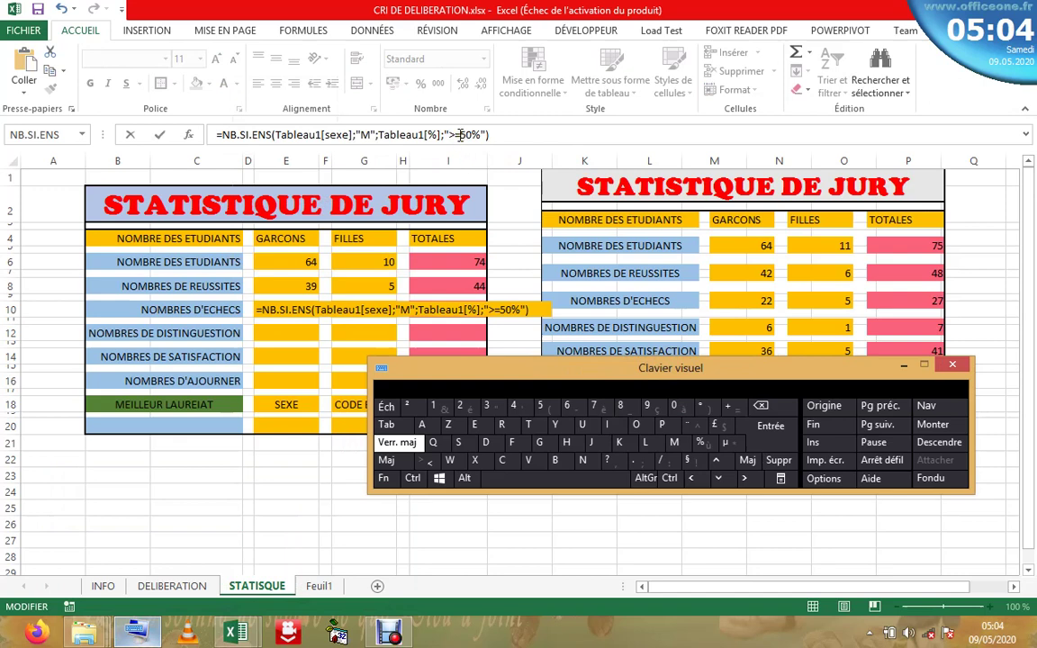
pyautogui.click(461, 135)
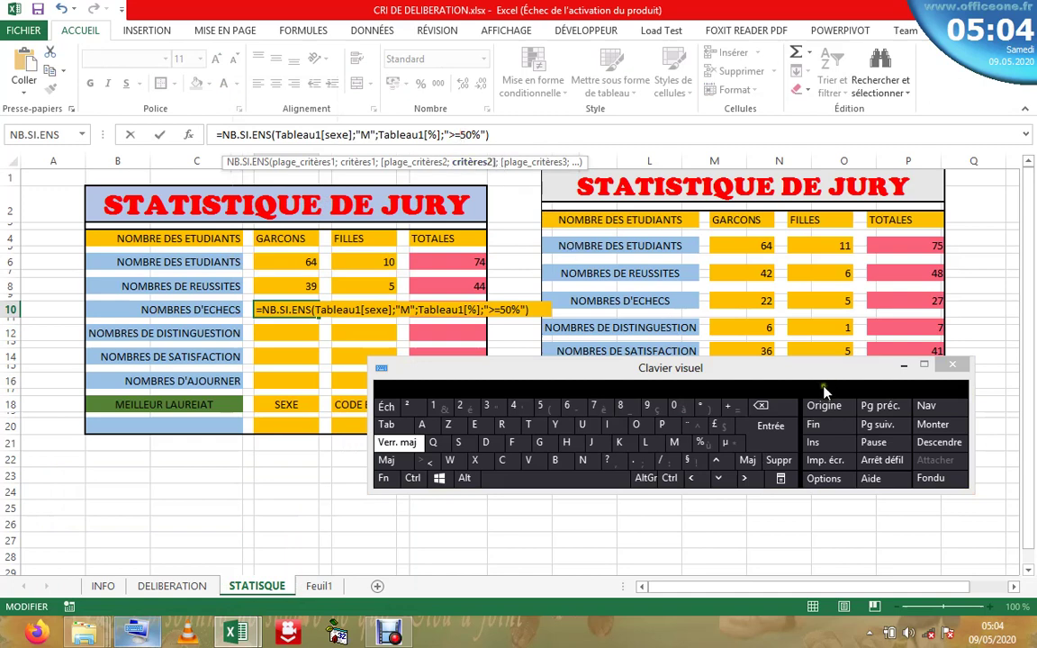
pyautogui.click(784, 410)
pyautogui.click(783, 409)
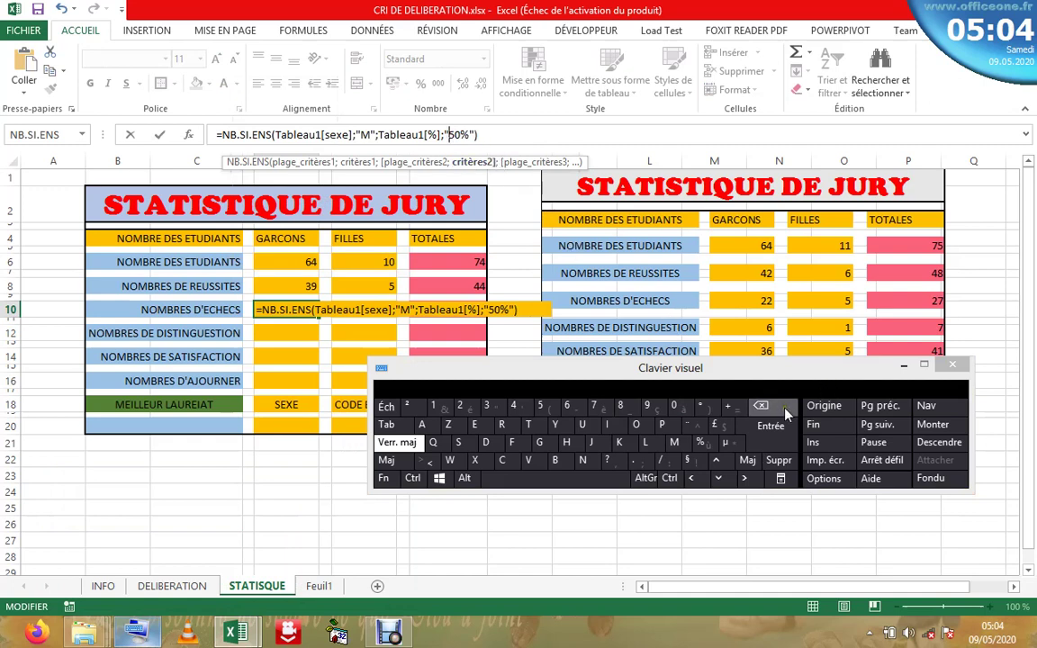
pyautogui.click(430, 462)
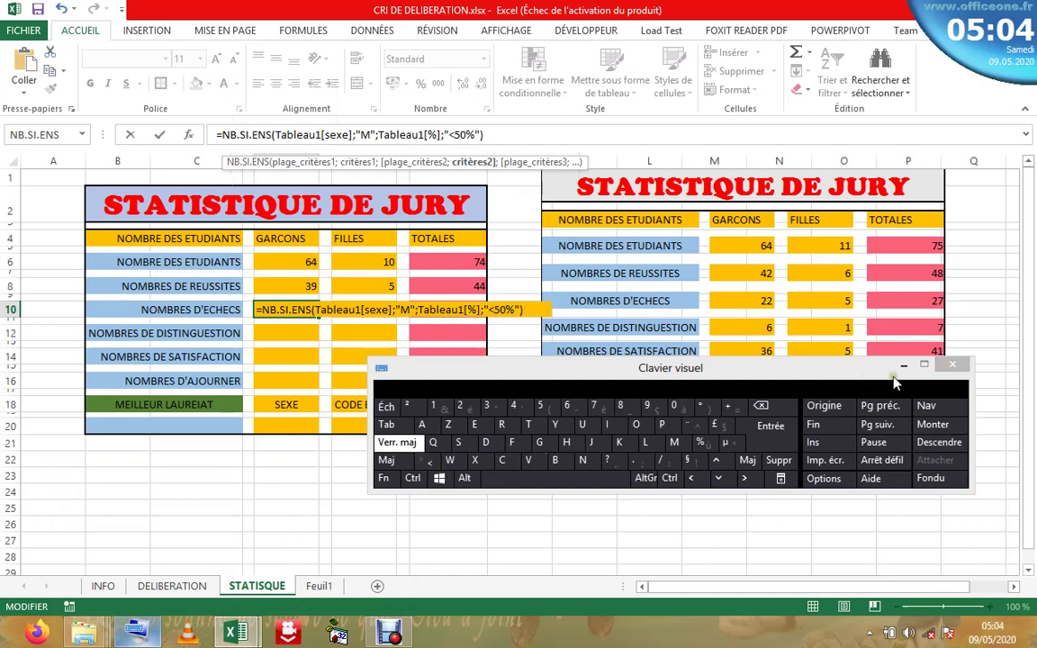
pyautogui.click(780, 447)
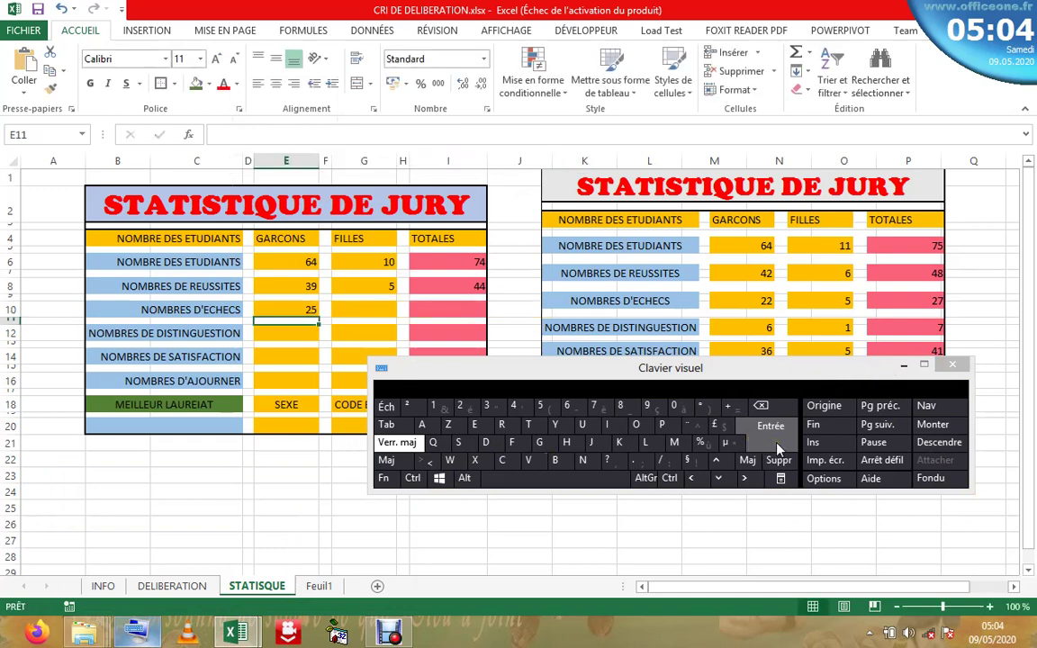
pyautogui.click(377, 311)
pyautogui.doubleClick(377, 310)
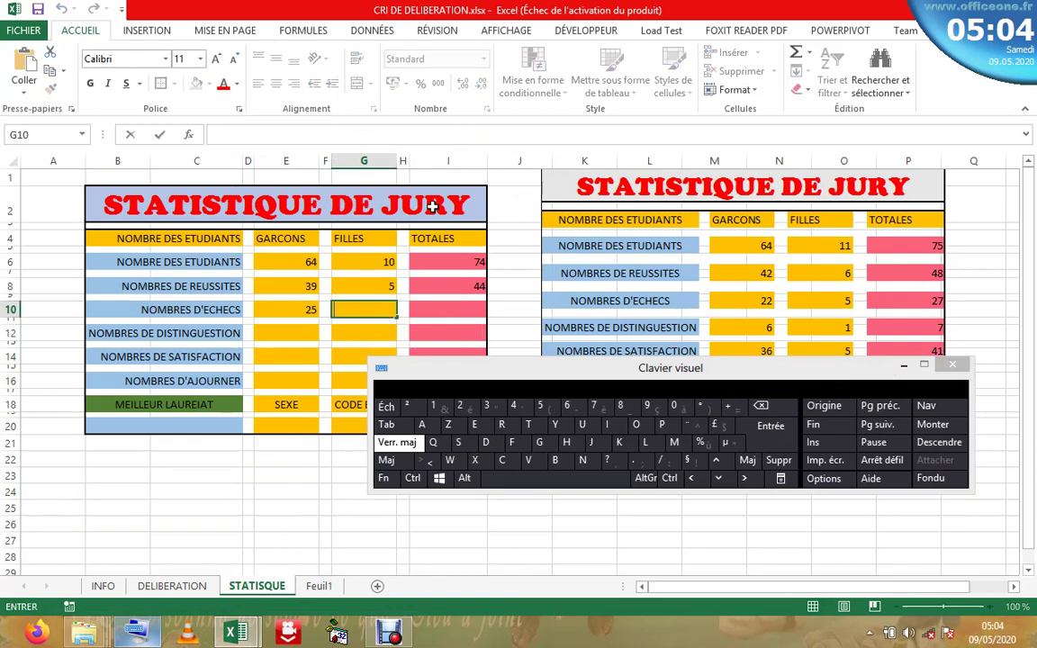
# - Copy the boys' failures formula from E10
pyautogui.click(301, 311)
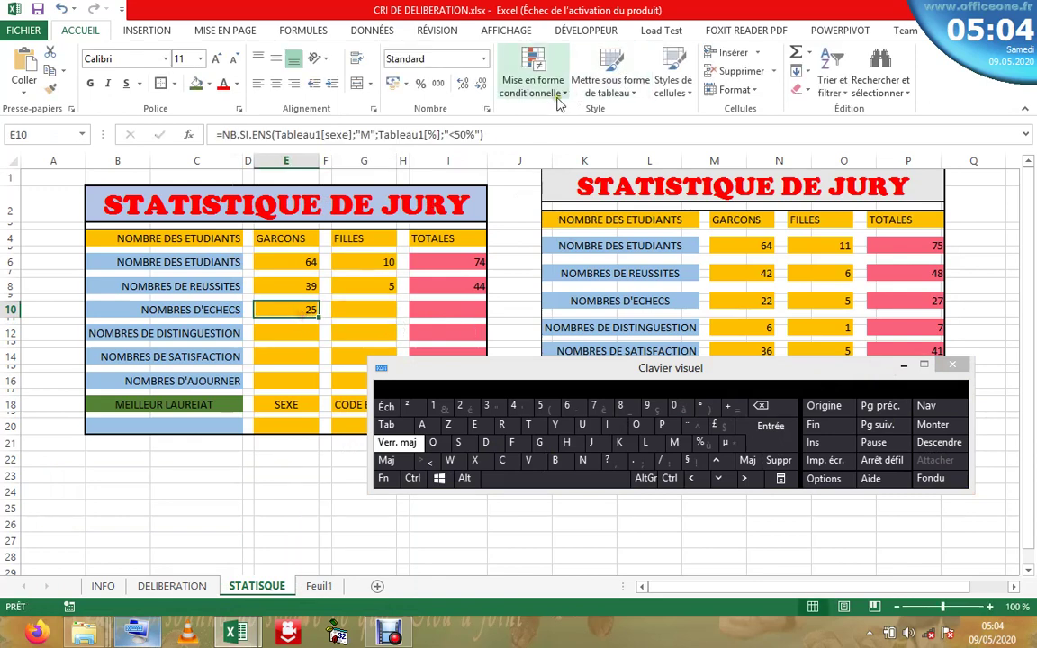
pyautogui.press('F2')
pyautogui.tripleClick(232, 134)
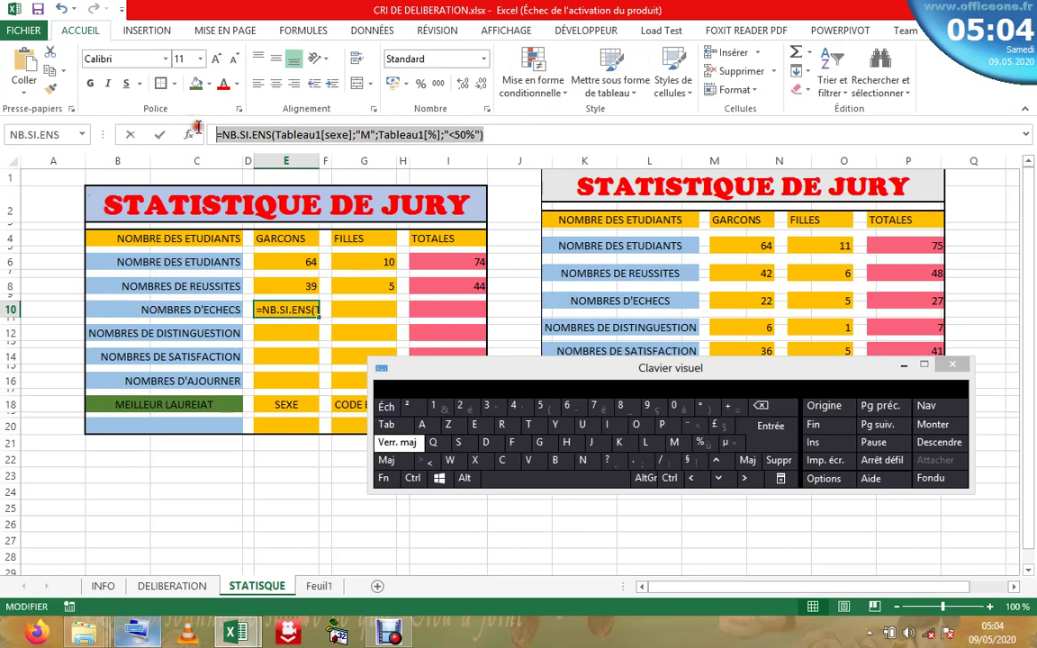
pyautogui.rightClick(232, 135)
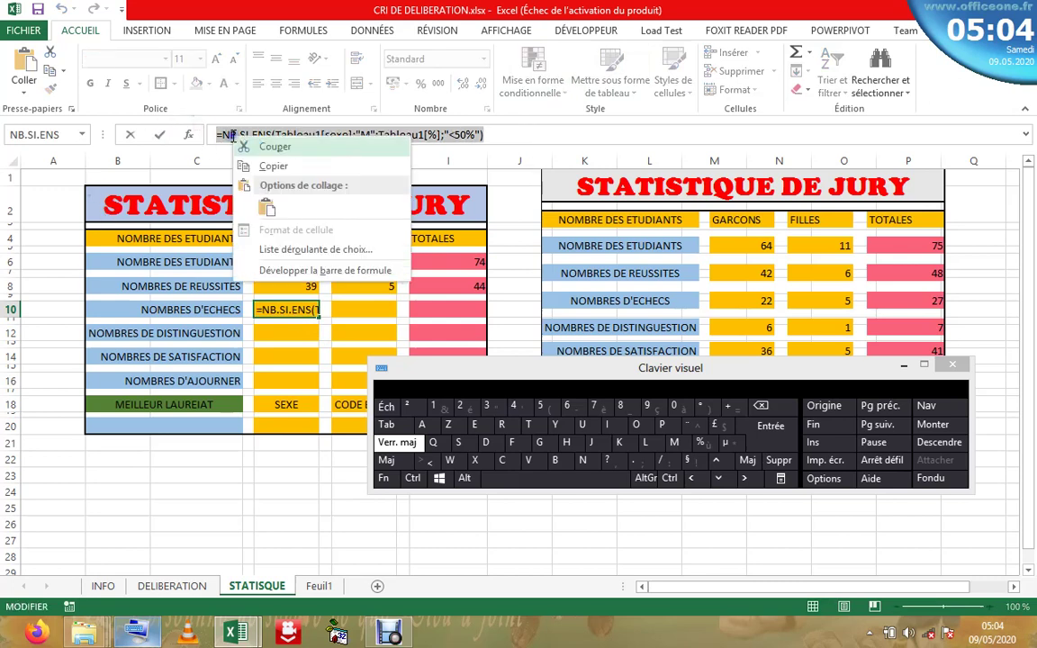
pyautogui.click(272, 165)
pyautogui.press('Escape')
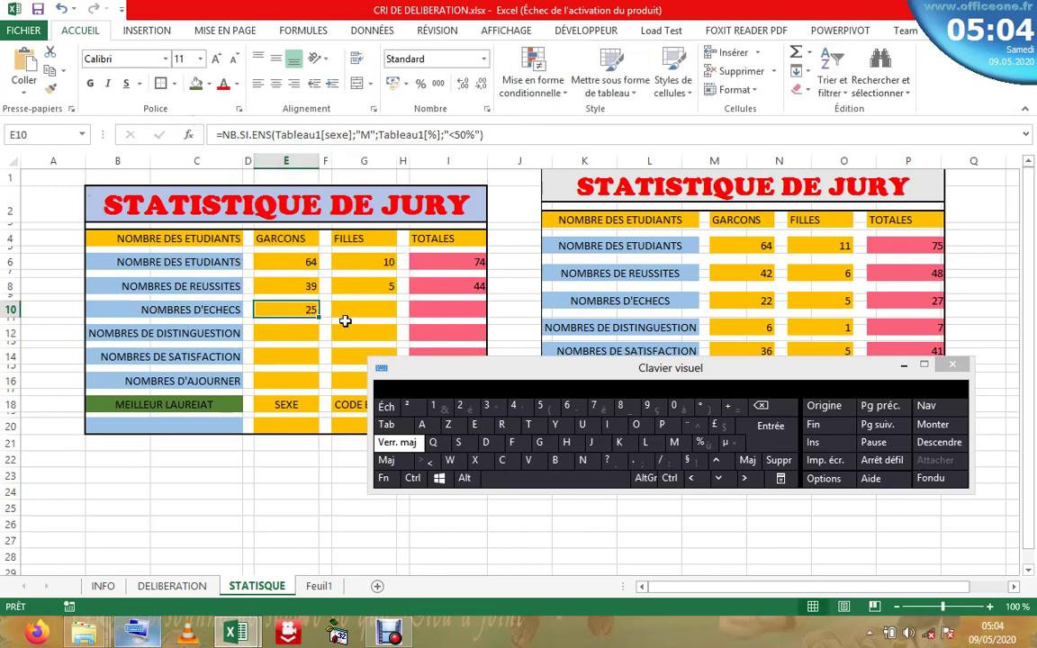
# - Paste it into G10 with "F" instead of "M", giving 5 failing girls
pyautogui.click(351, 312)
pyautogui.click(338, 135)
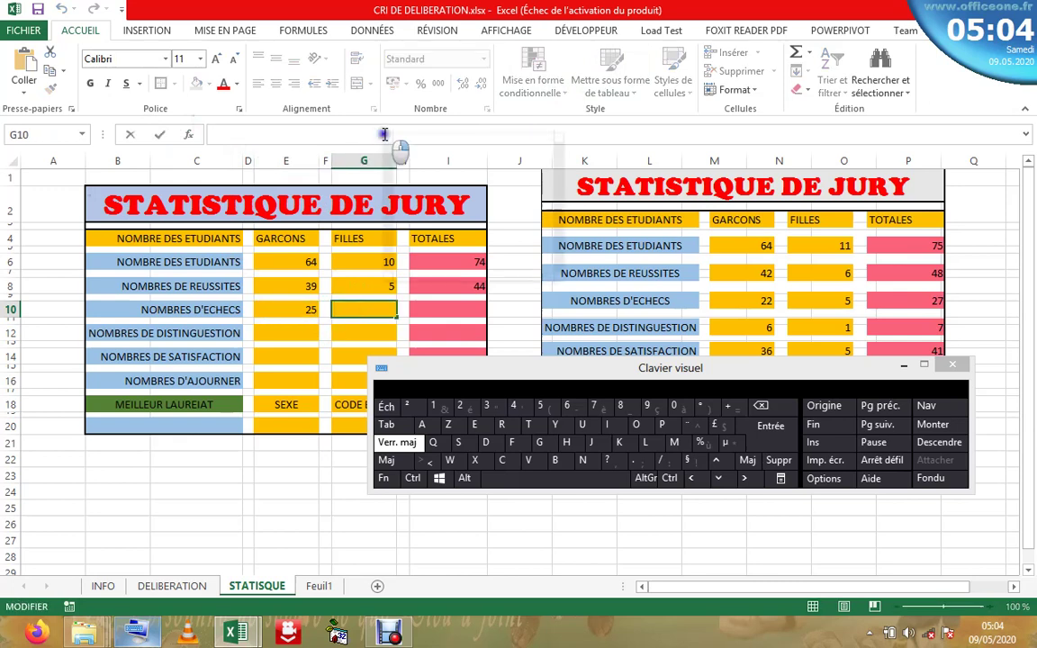
pyautogui.rightClick(384, 135)
pyautogui.click(396, 201)
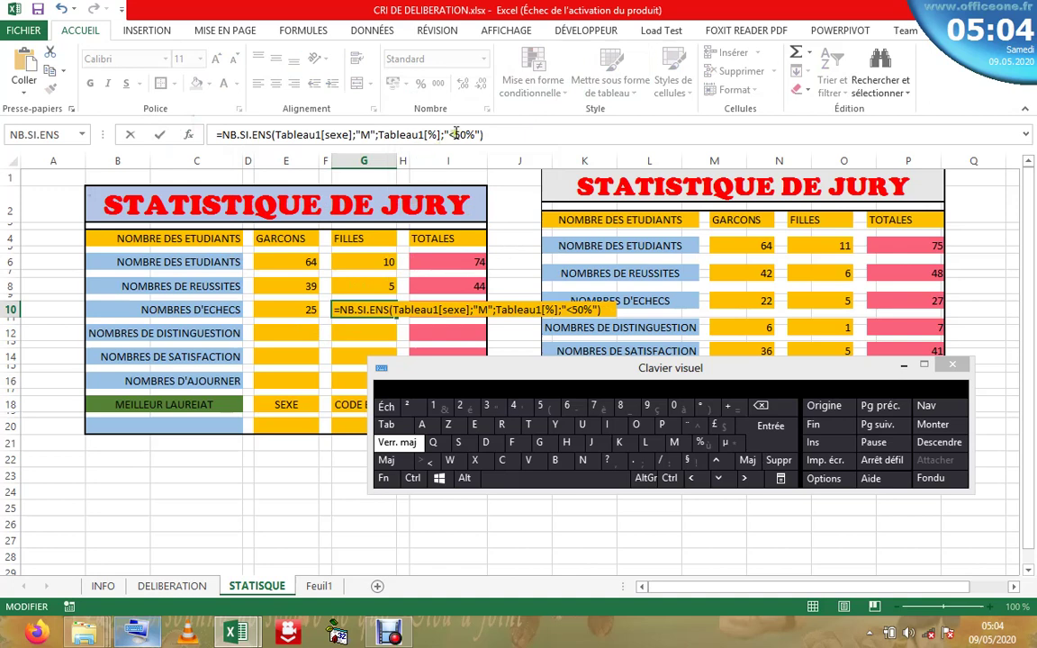
pyautogui.click(368, 135)
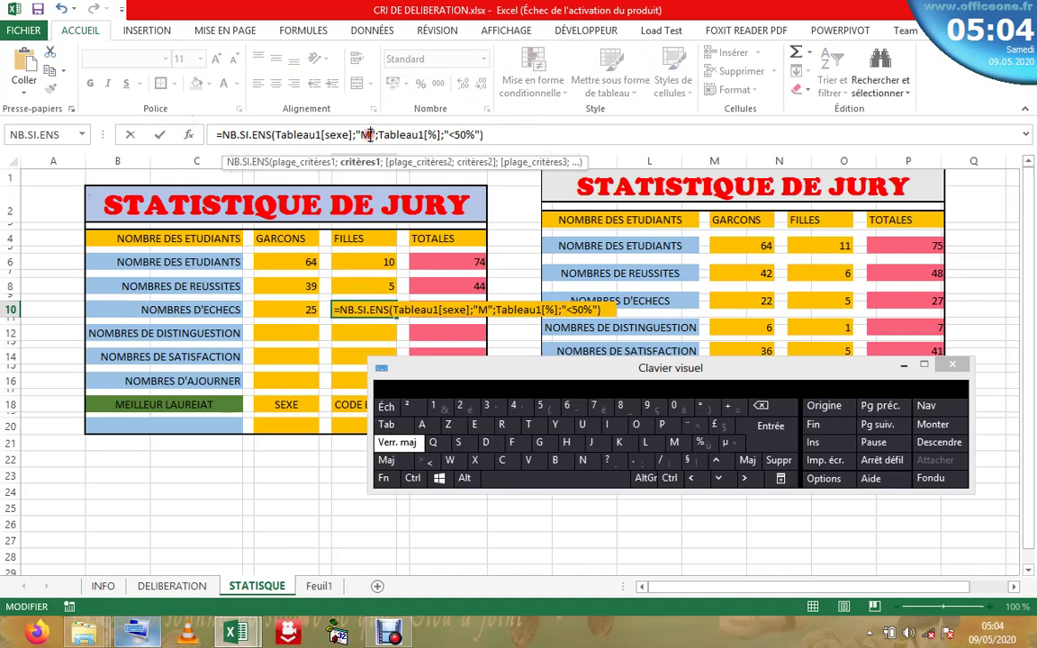
pyautogui.click(761, 405)
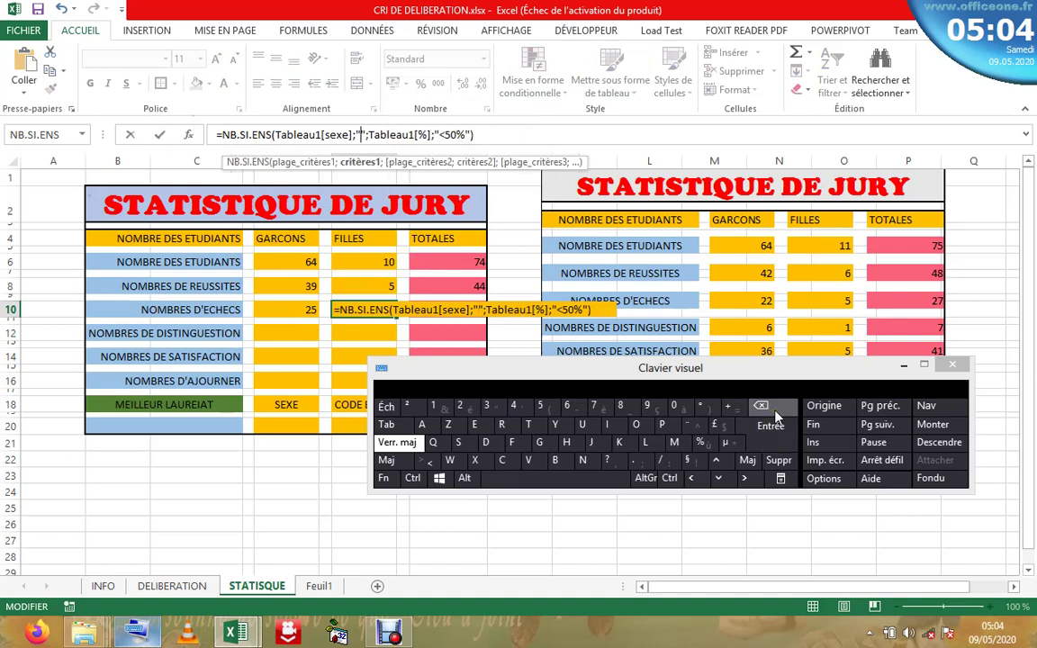
pyautogui.click(513, 442)
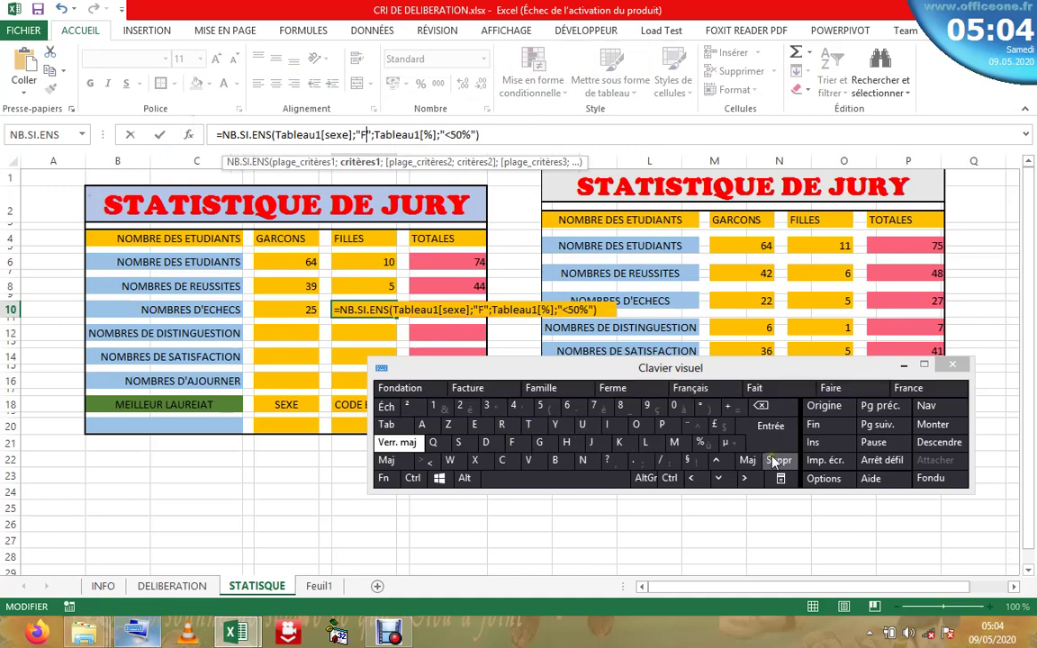
pyautogui.click(768, 427)
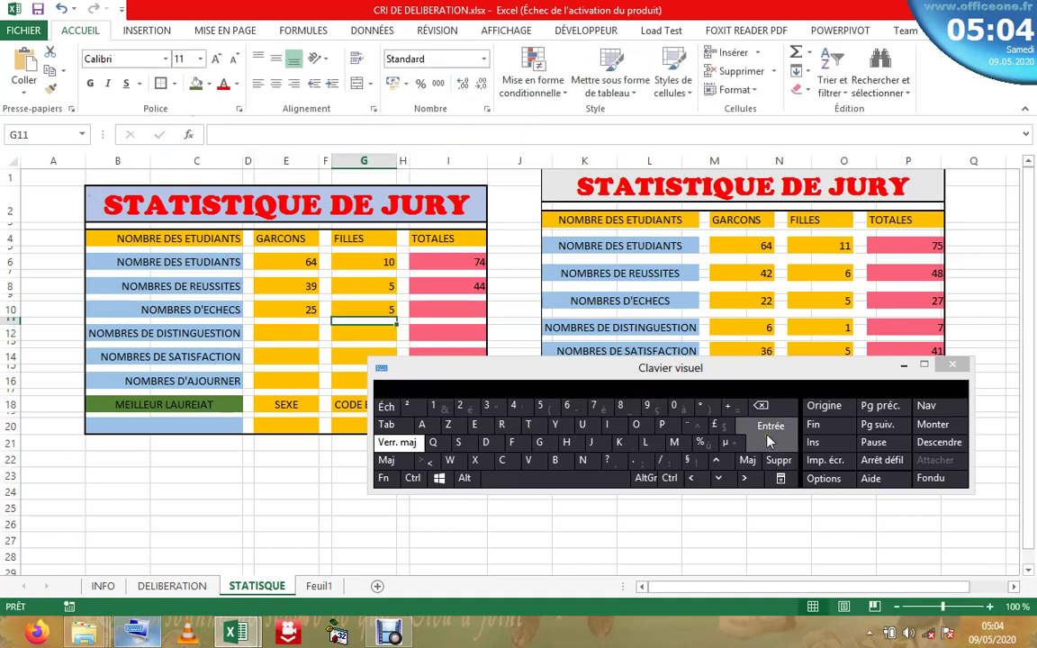
pyautogui.click(441, 311)
pyautogui.click(796, 54)
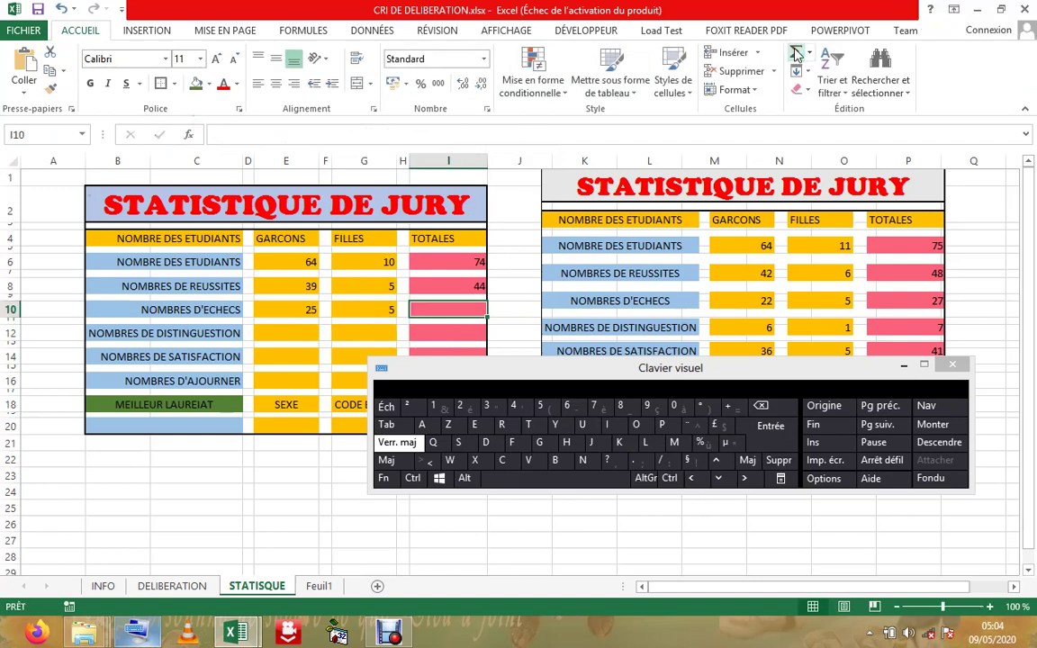
# - Insert an AutoSum in I10 and start adjusting its range
pyautogui.doubleClick(795, 54)
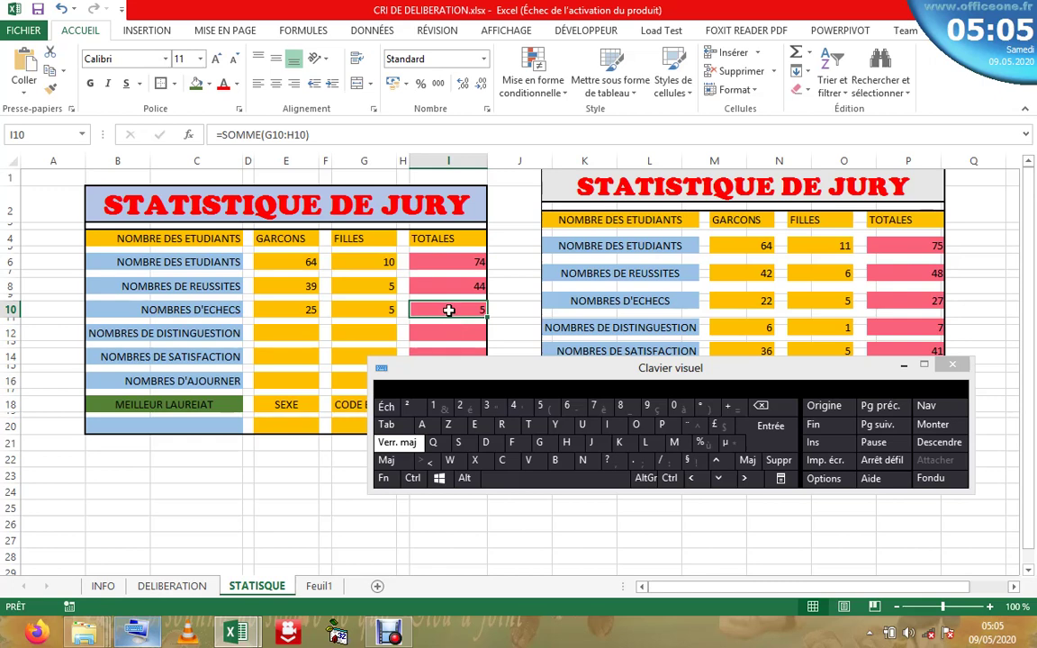
pyautogui.click(274, 134)
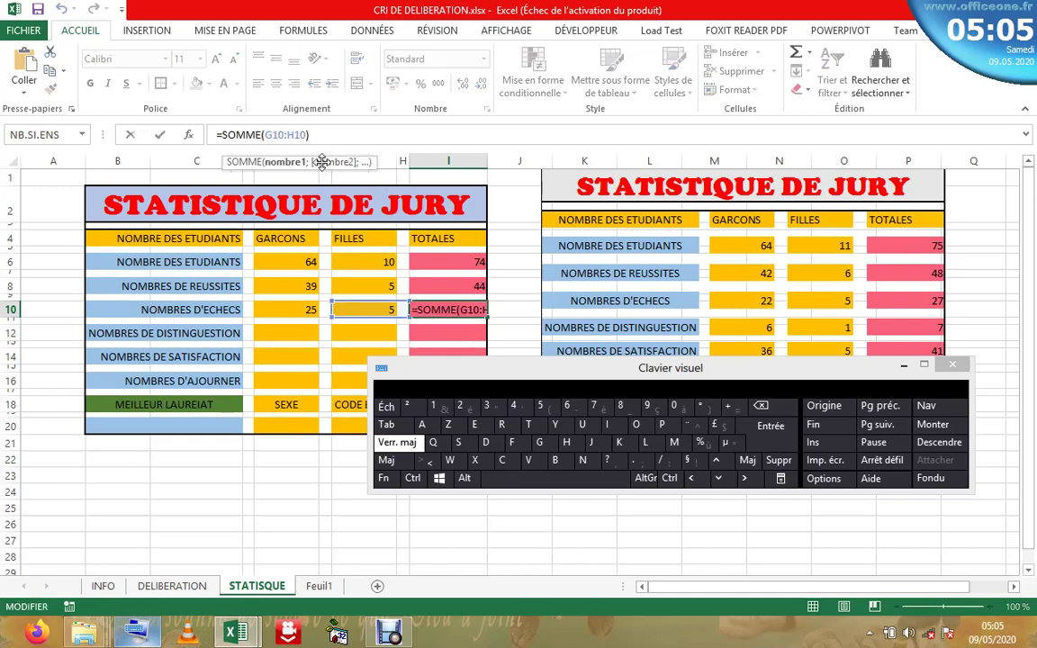
pyautogui.click(295, 134)
pyautogui.hotkey('ctrl', 'Return')
pyautogui.keyDown('ctrl'); pyautogui.click(299, 308); pyautogui.keyUp('ctrl')
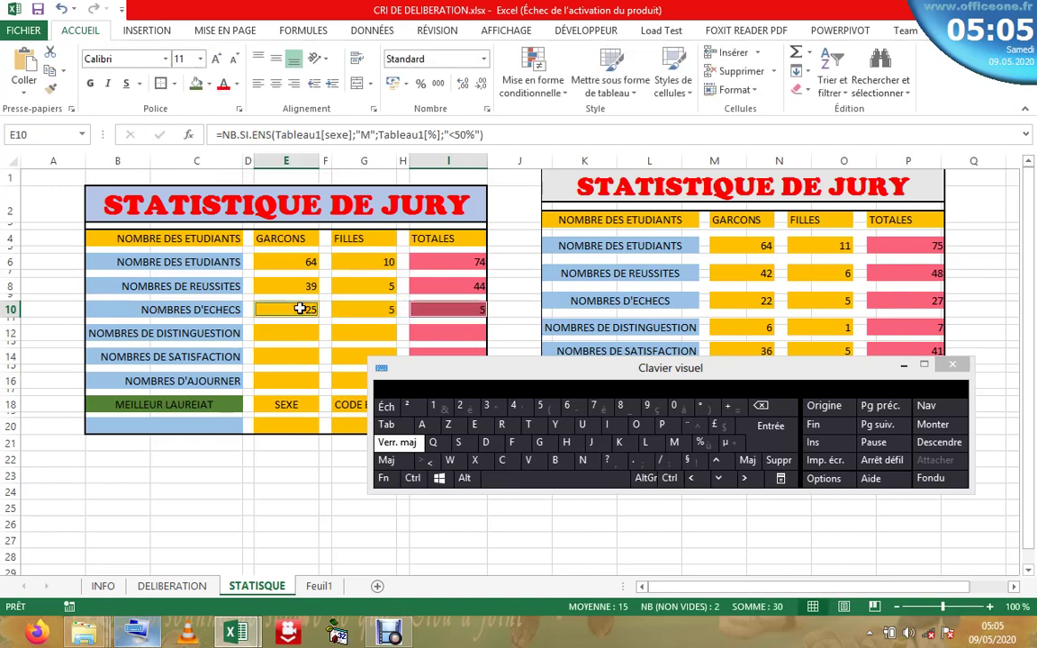
pyautogui.click(464, 308)
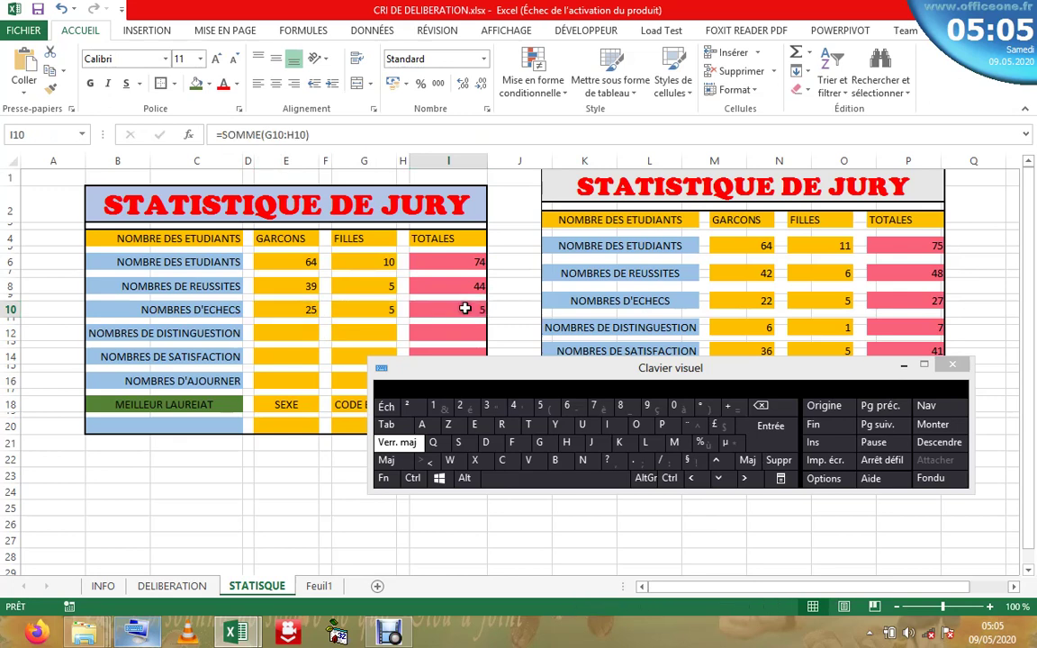
pyautogui.click(306, 135)
pyautogui.press('F1')
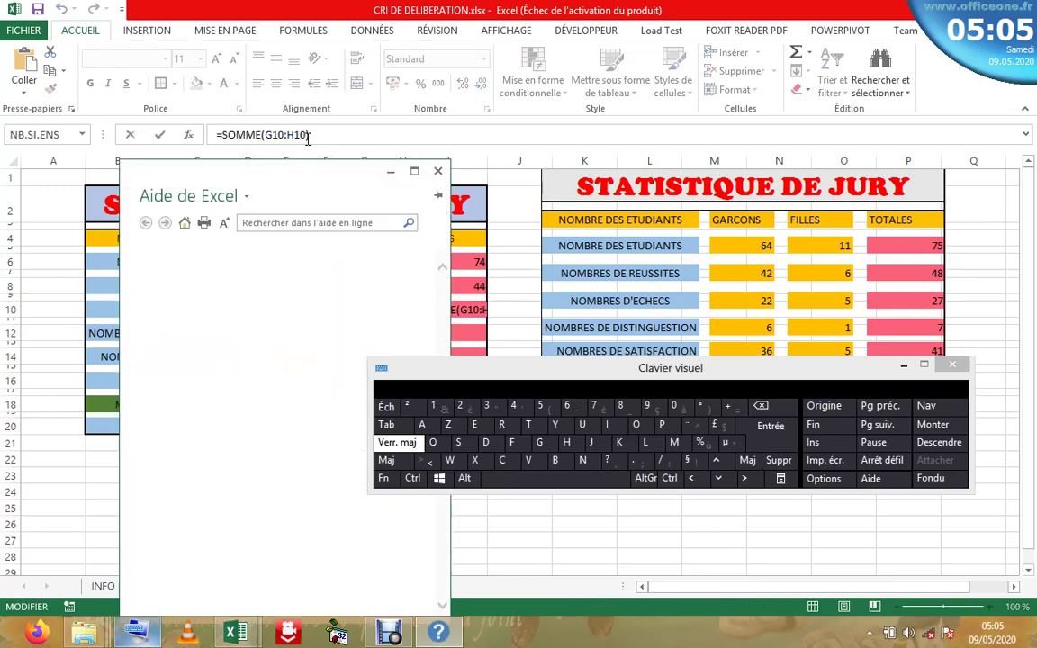
pyautogui.click(437, 171)
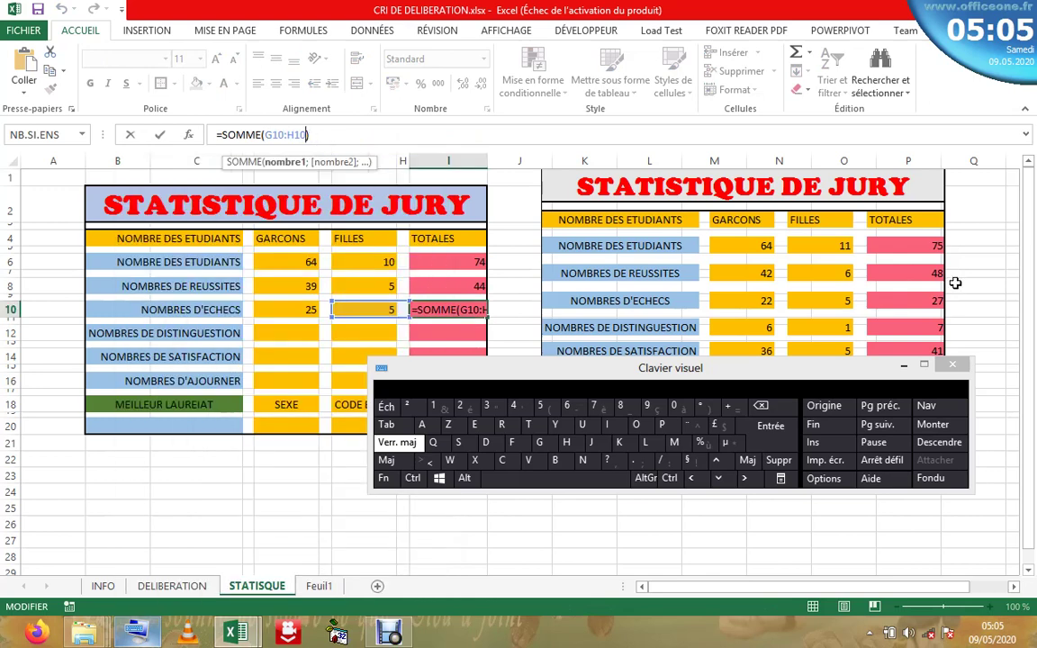
# - Rebuild the formula as =SOMME(E10;G10), giving a failures total of 30
pyautogui.click(771, 412)
pyautogui.click(771, 412)
pyautogui.click(771, 412)
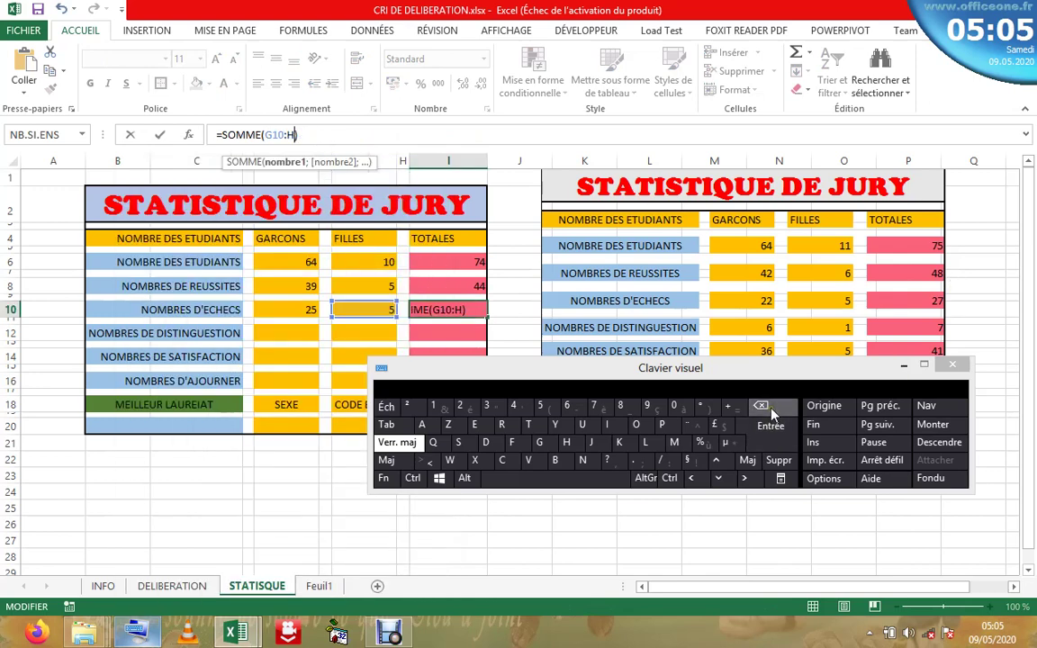
pyautogui.click(772, 413)
pyautogui.click(772, 412)
pyautogui.click(771, 412)
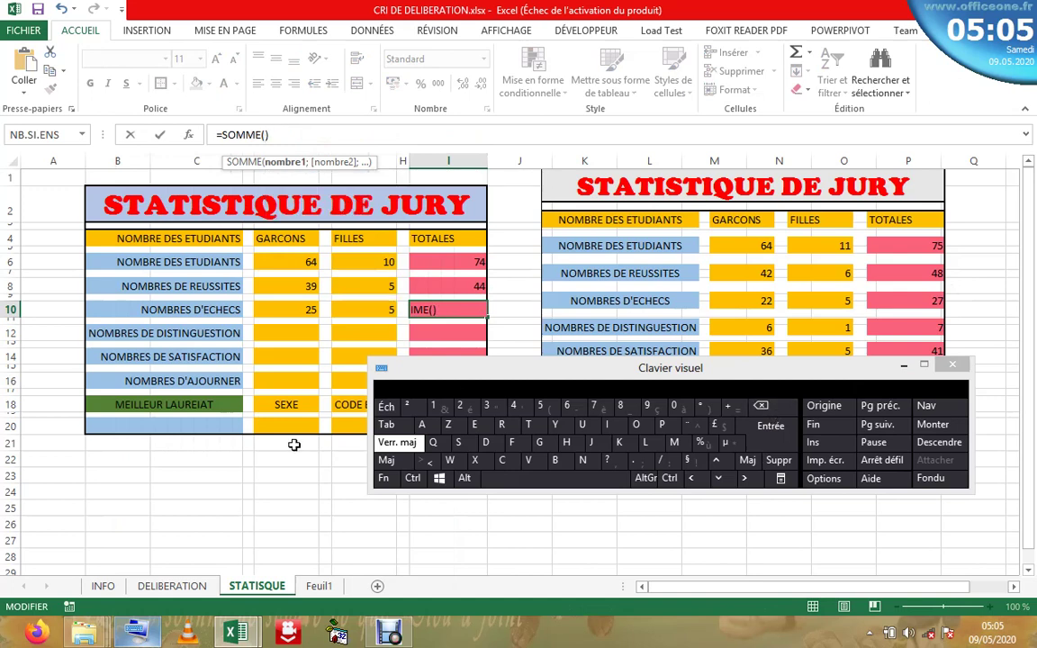
pyautogui.keyDown('ctrl'); pyautogui.click(308, 309); pyautogui.keyUp('ctrl')
pyautogui.keyDown('ctrl'); pyautogui.click(385, 312); pyautogui.keyUp('ctrl')
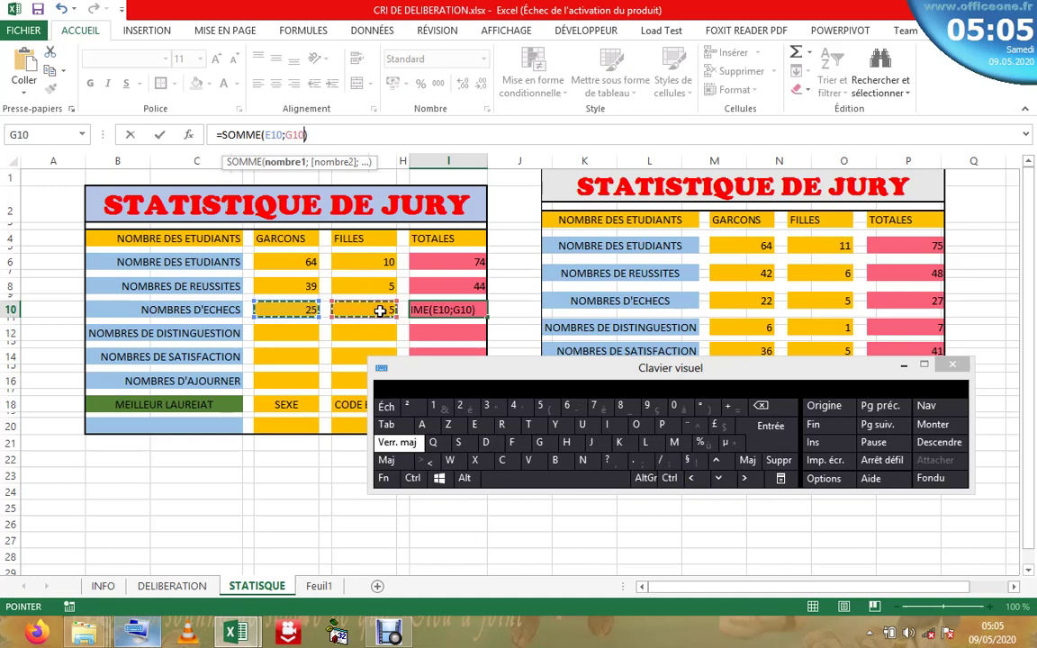
pyautogui.click(751, 429)
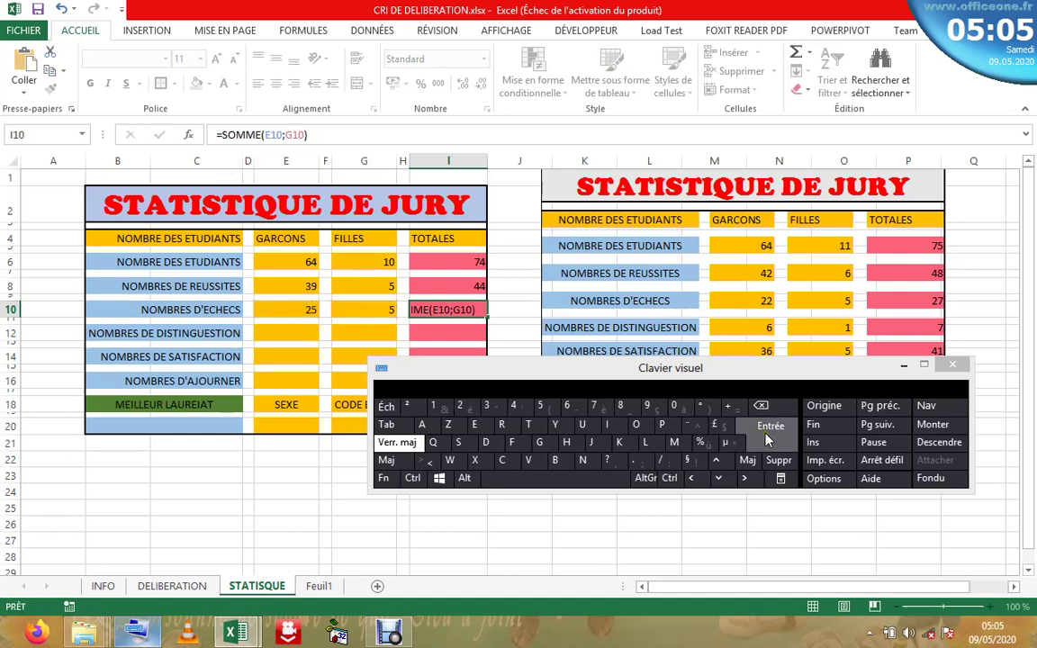
pyautogui.click(472, 308)
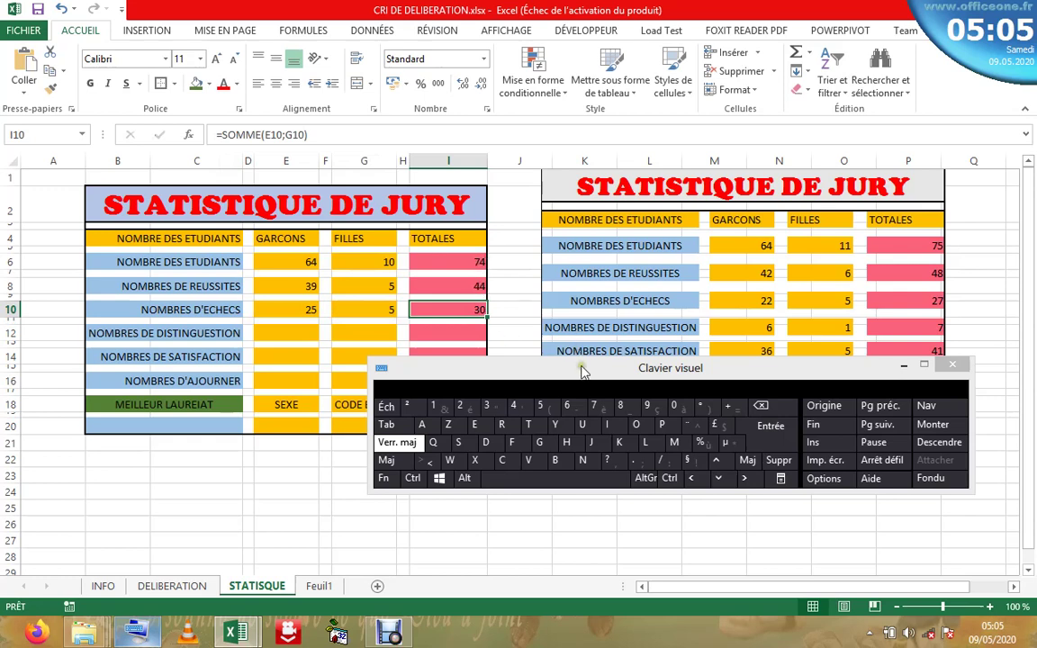
pyautogui.moveTo(581, 372); pyautogui.dragTo(697, 72)
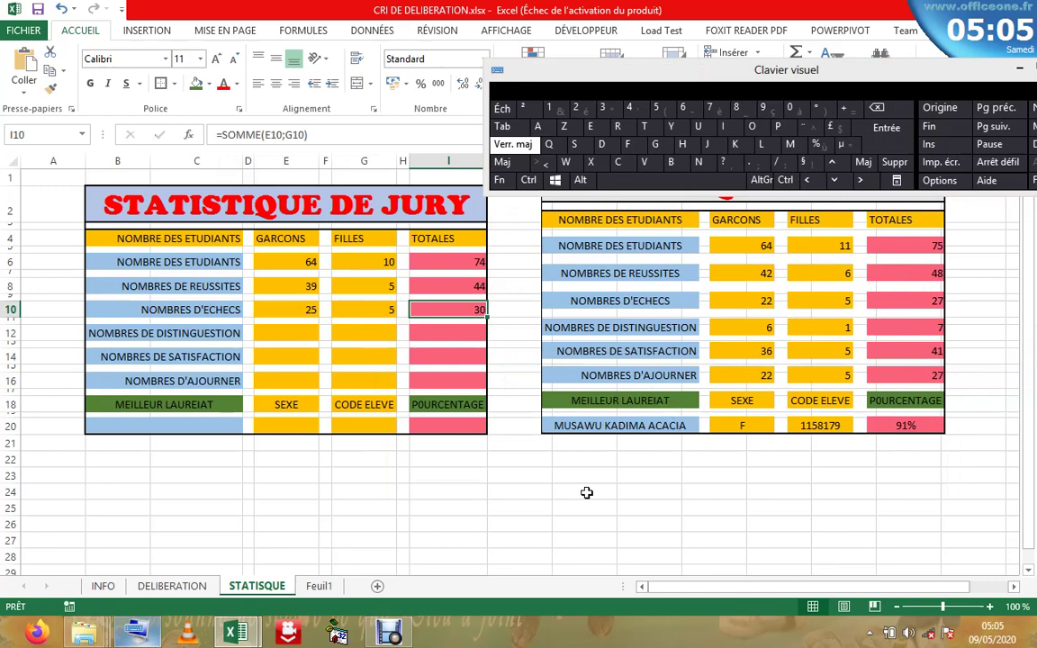
pyautogui.click(272, 335)
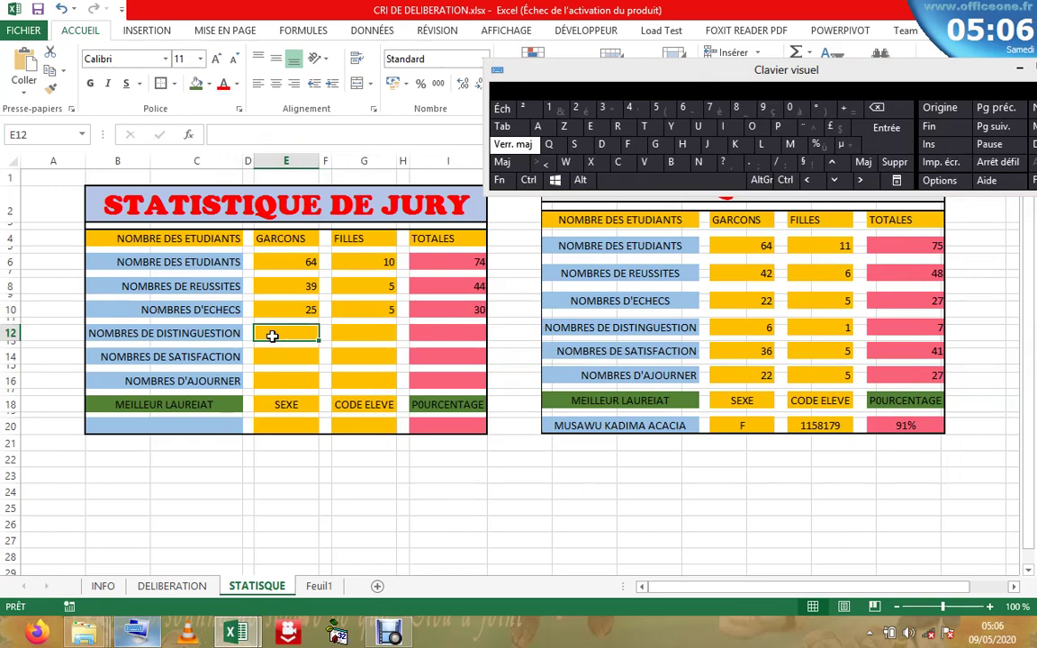
pyautogui.press('BackSpace')
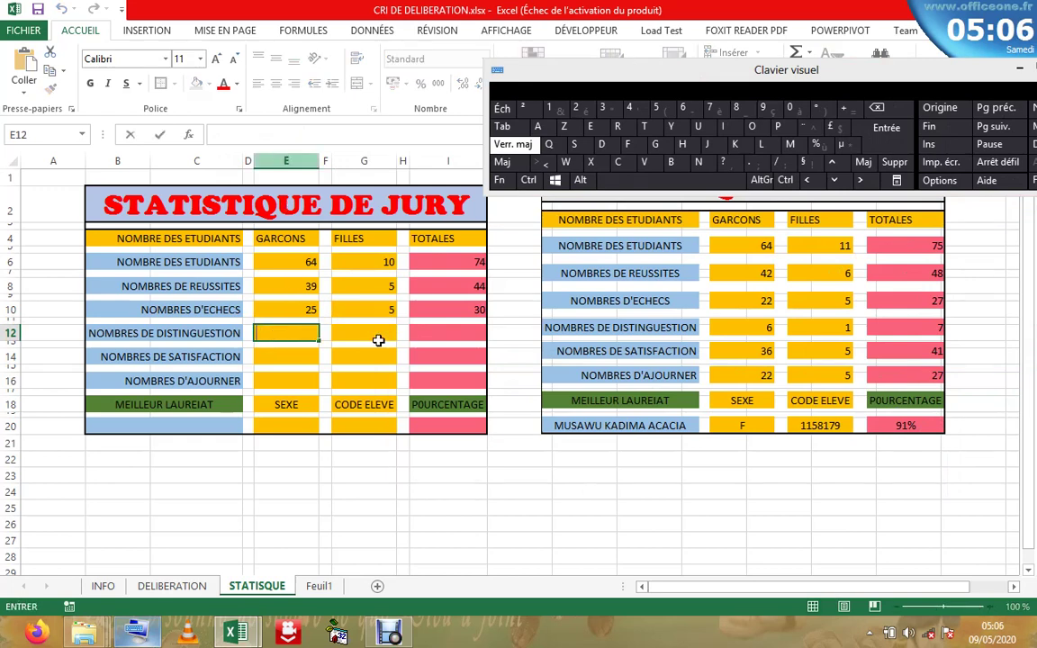
pyautogui.click(303, 308)
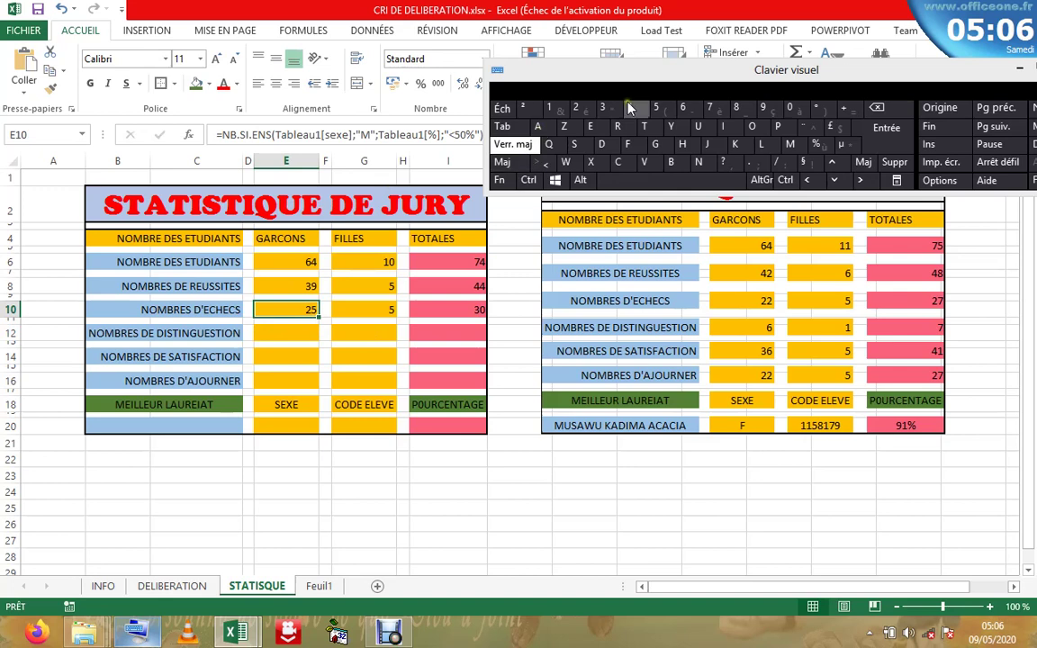
pyautogui.moveTo(624, 69); pyautogui.dragTo(827, 90)
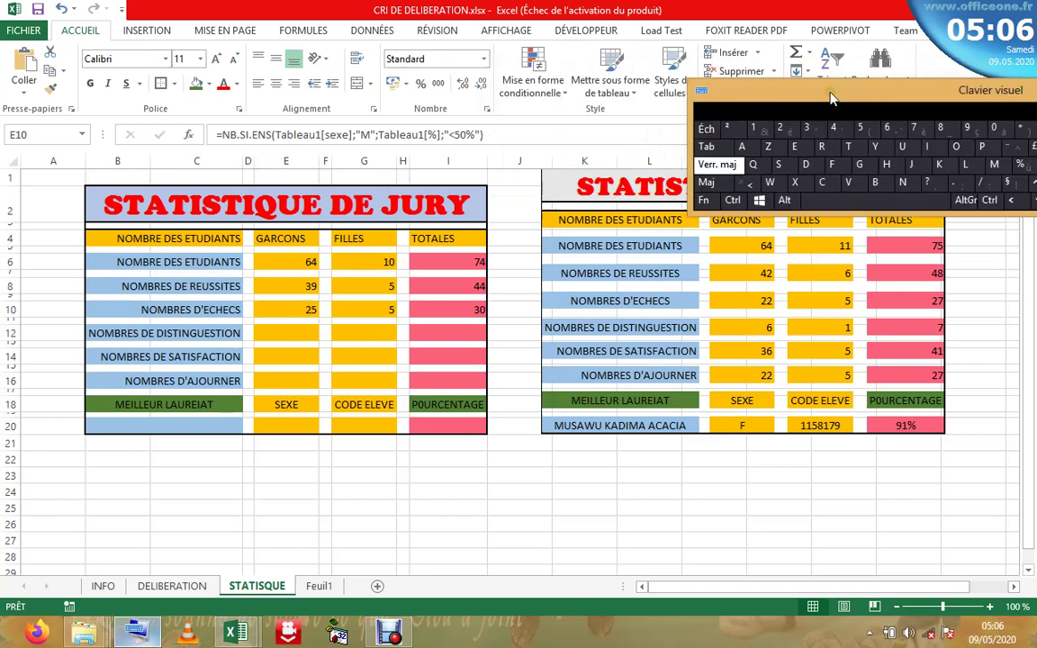
pyautogui.click(489, 134)
pyautogui.moveTo(488, 134); pyautogui.dragTo(216, 134)
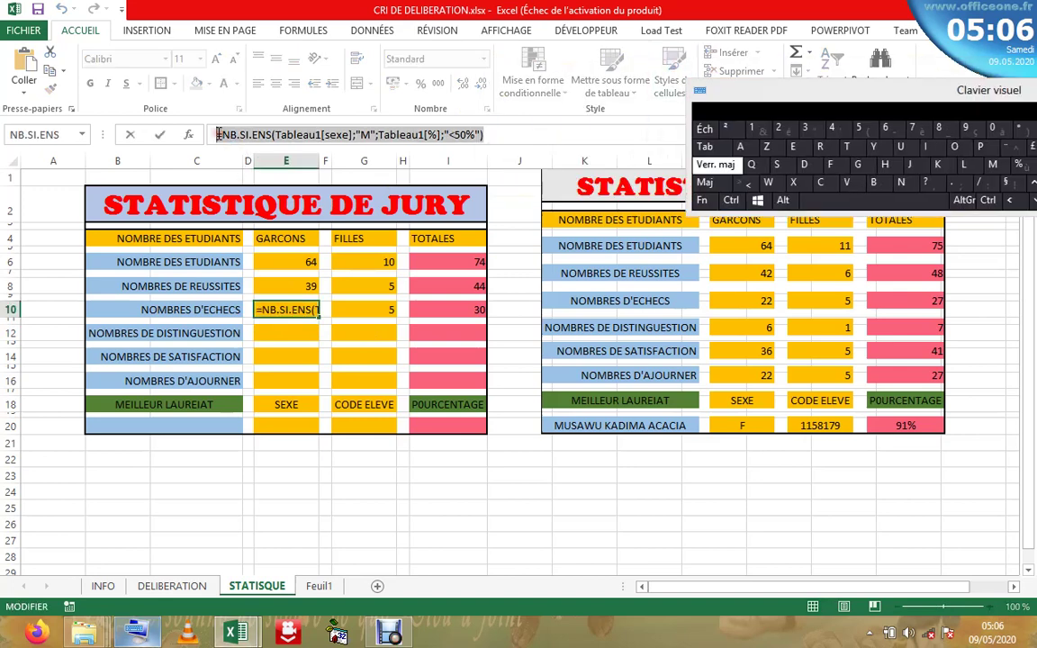
pyautogui.rightClick(218, 135)
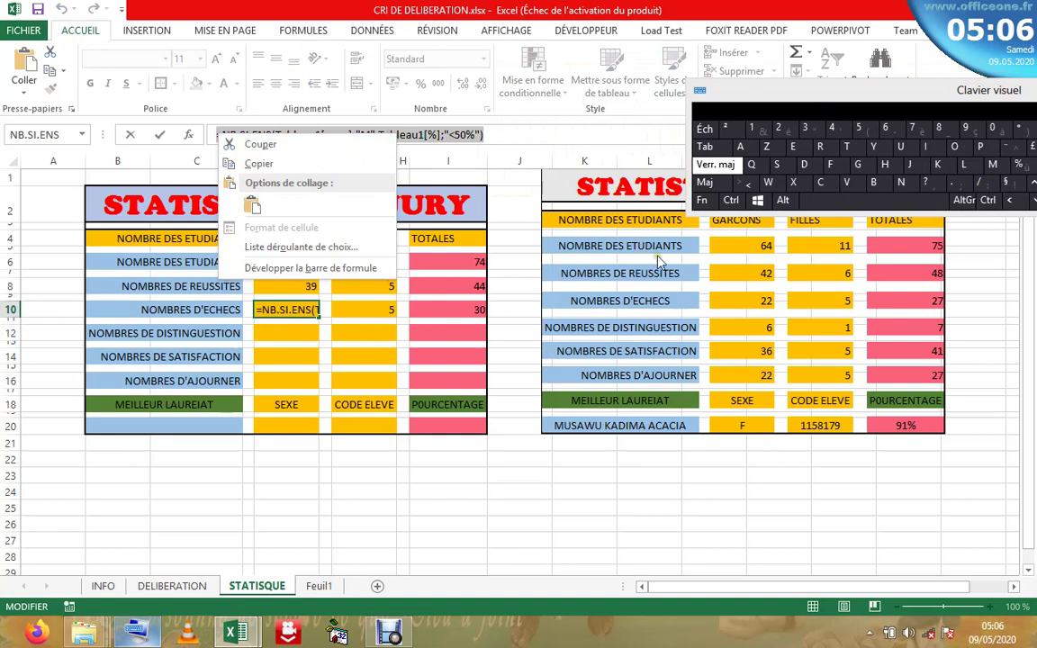
pyautogui.press('Escape')
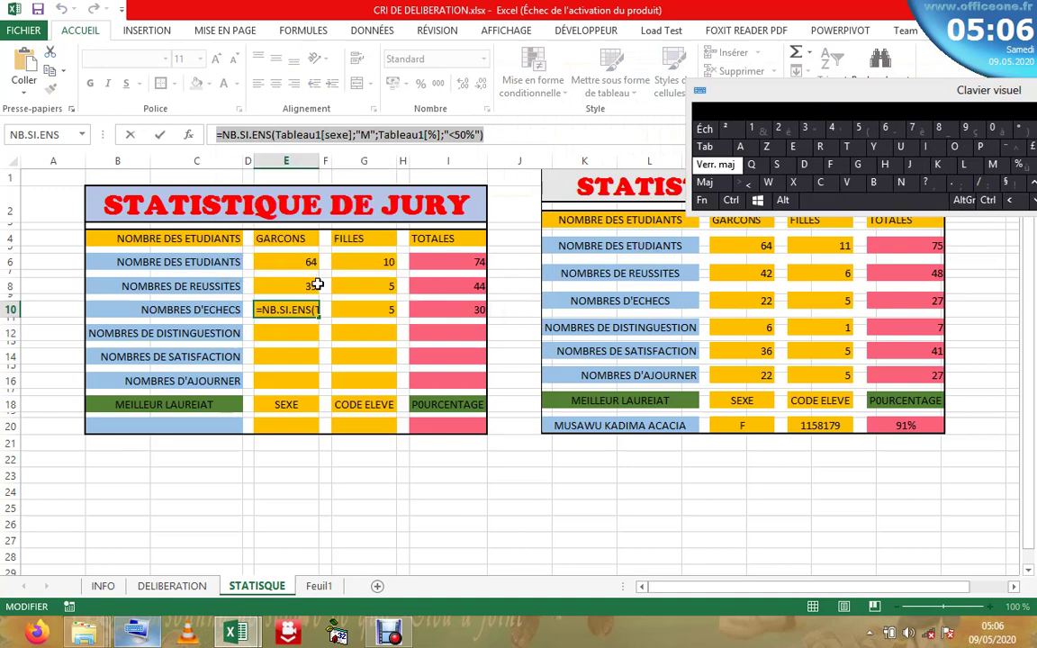
pyautogui.click(317, 286)
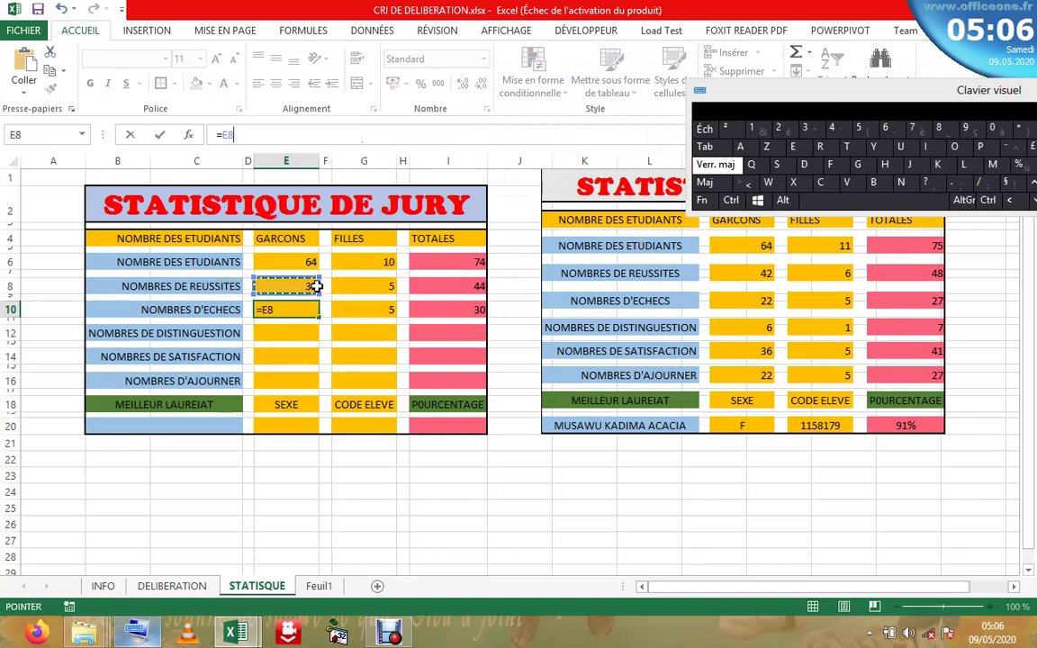
pyautogui.press('Escape')
pyautogui.click(314, 286)
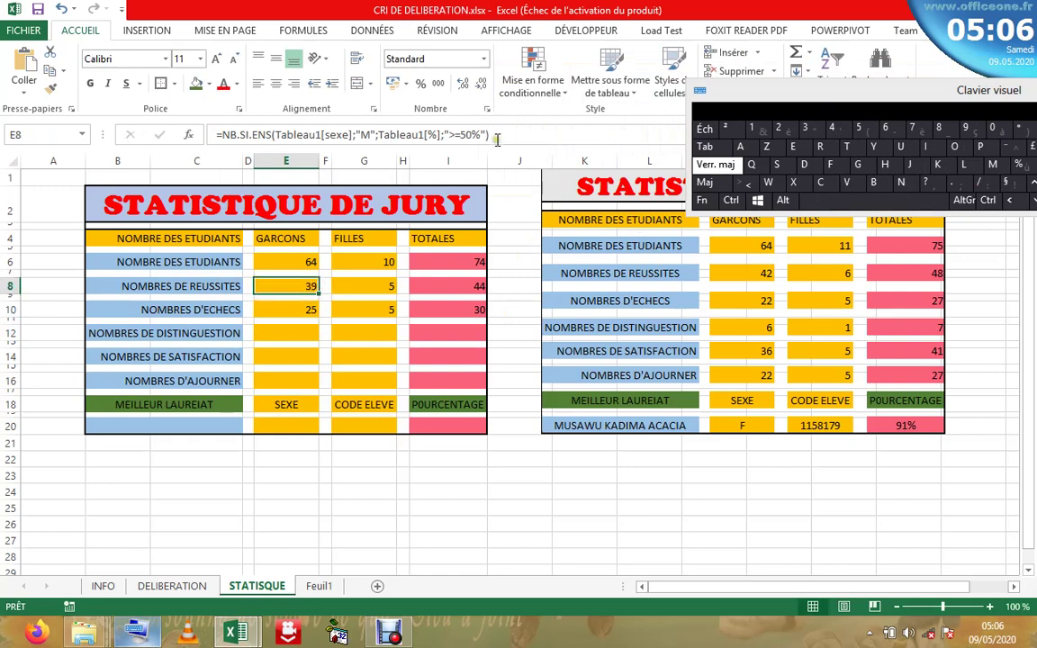
pyautogui.click(203, 135)
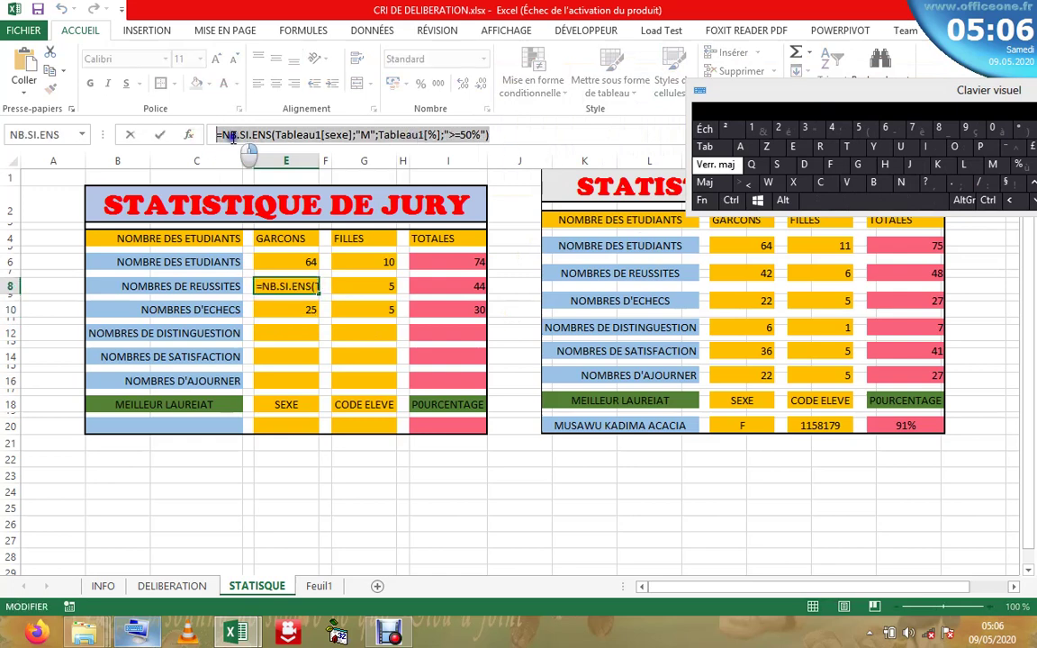
pyautogui.rightClick(231, 137)
pyautogui.click(273, 166)
pyautogui.press('Escape')
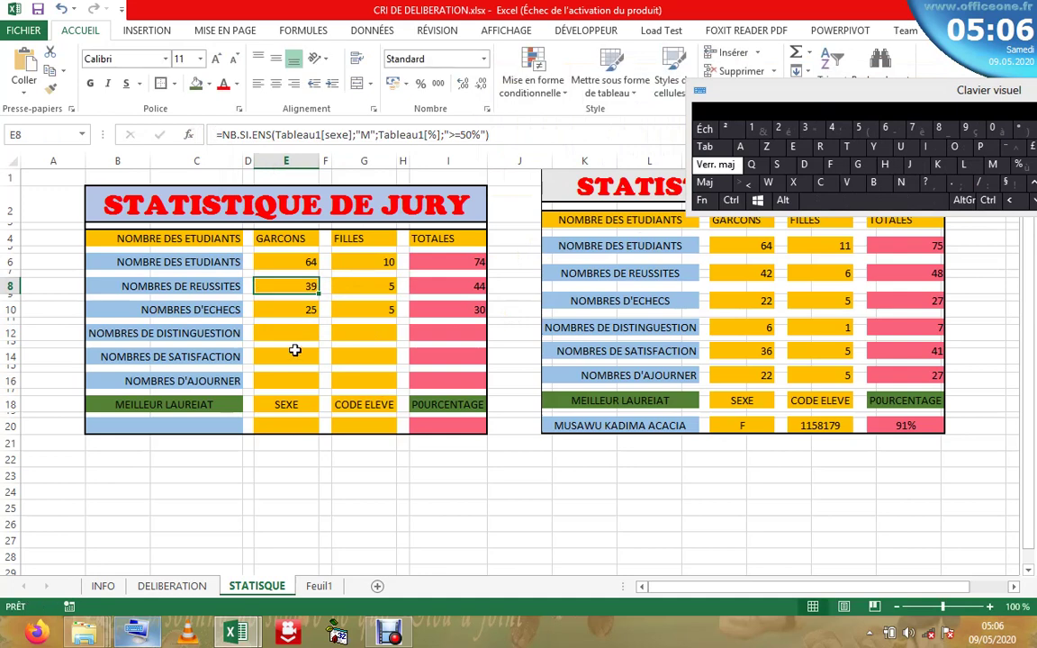
pyautogui.click(287, 331)
# - Paste the count formula into E12 with the threshold changed to ">=70%", giving 6
pyautogui.click(298, 144)
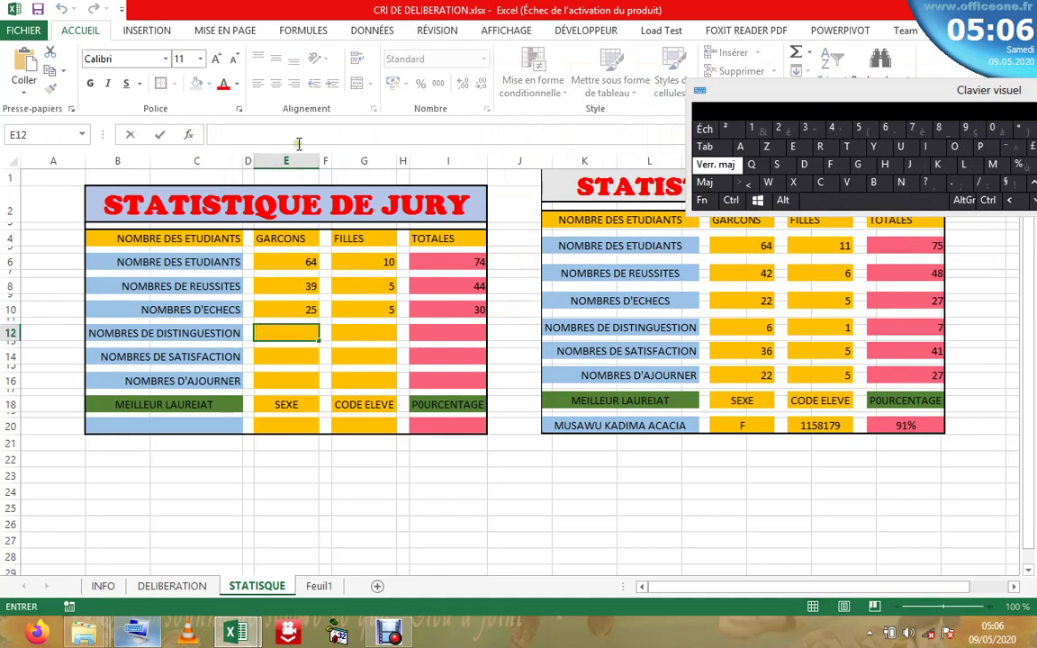
pyautogui.rightClick(302, 133)
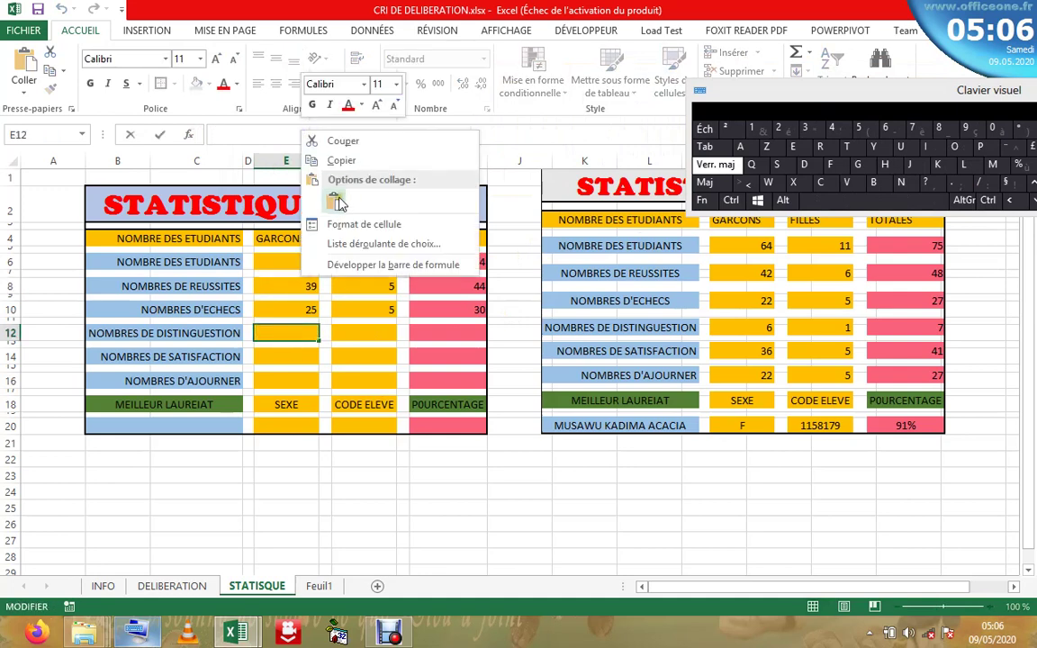
pyautogui.click(335, 202)
pyautogui.click(465, 135)
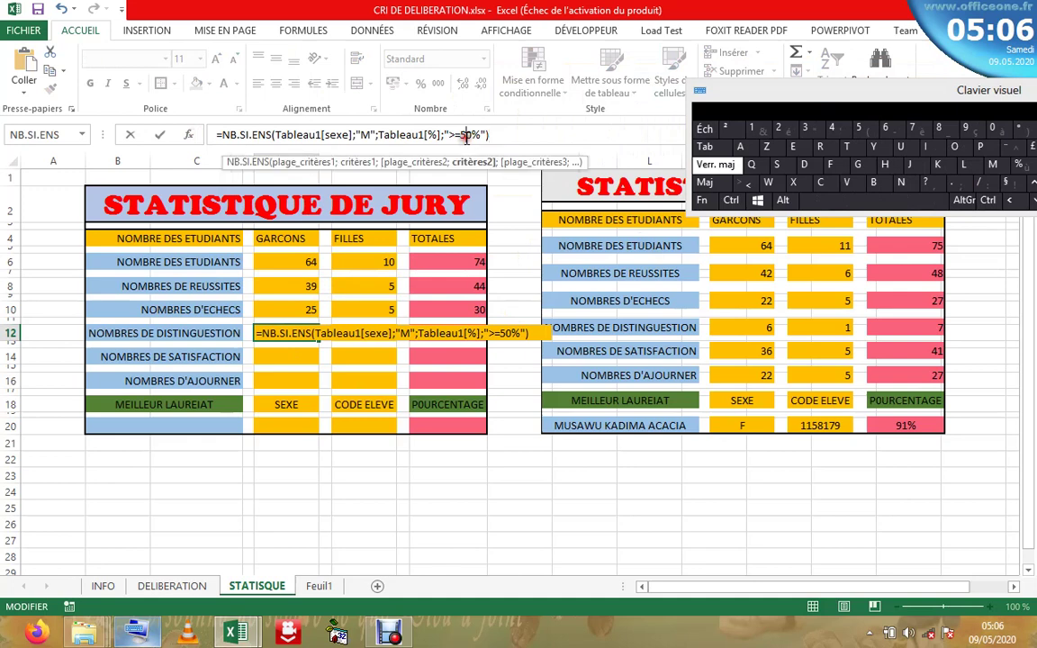
pyautogui.moveTo(920, 104); pyautogui.dragTo(525, 489)
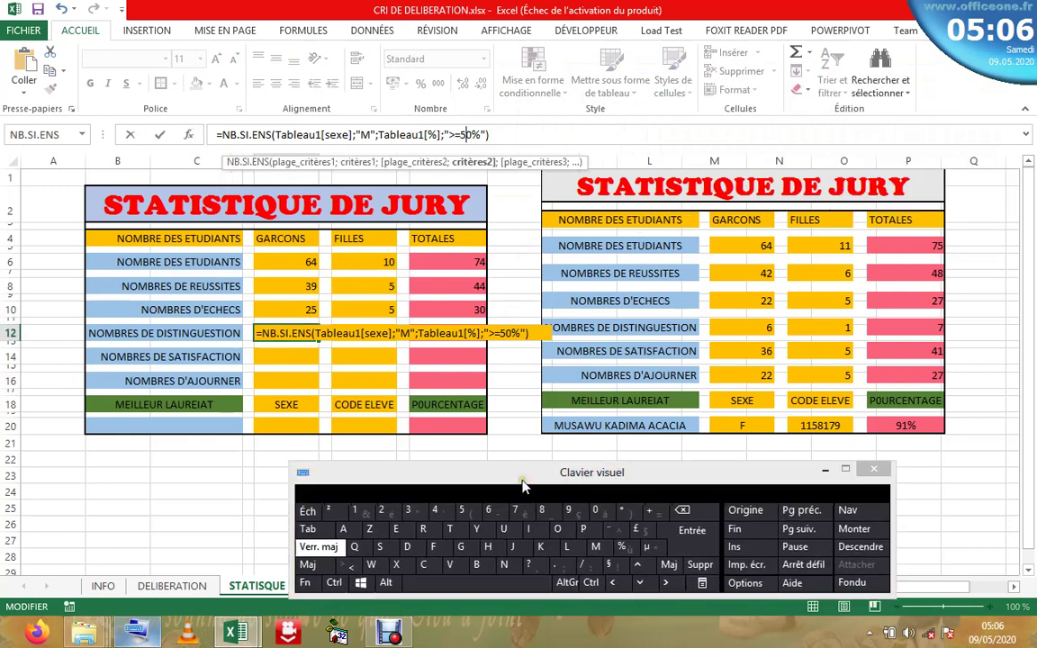
pyautogui.click(698, 518)
pyautogui.click(516, 512)
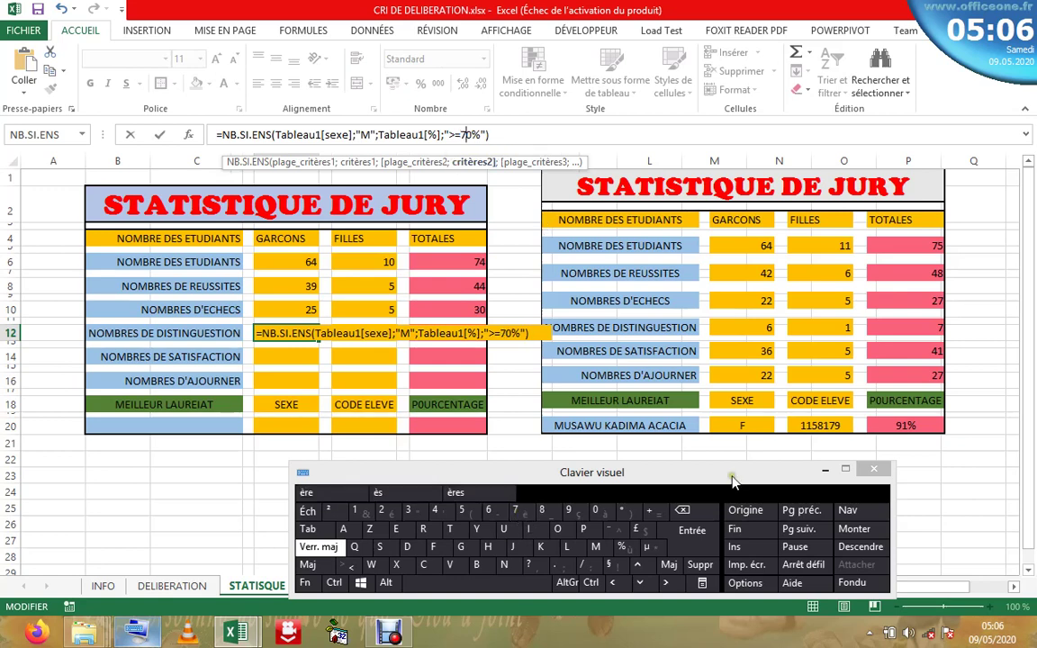
pyautogui.click(693, 531)
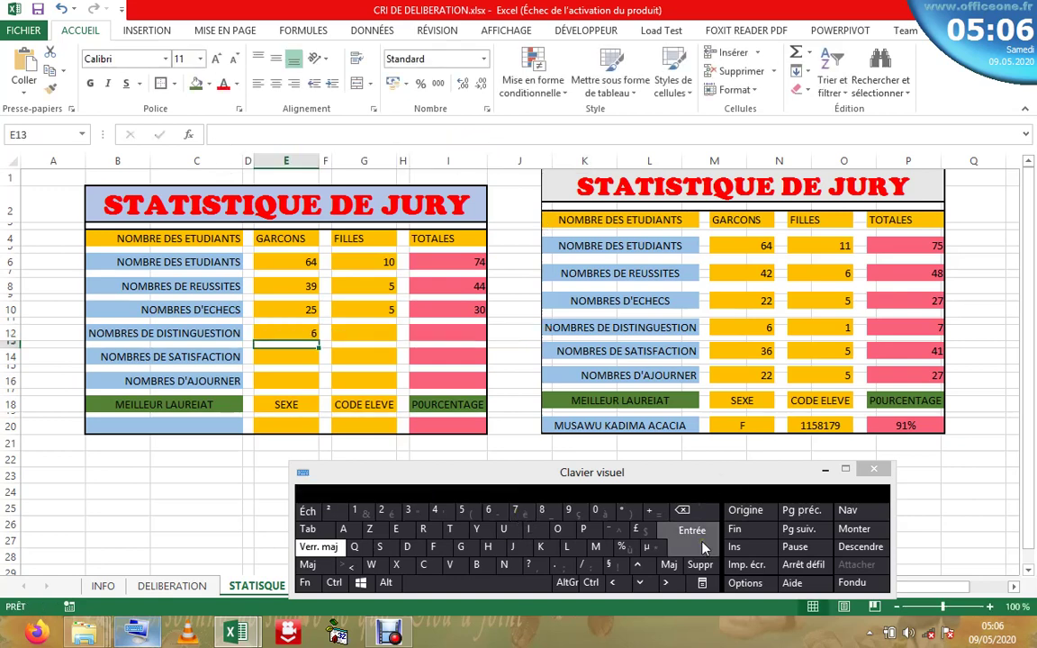
# - Copy the boys' distinction formula from E12
pyautogui.click(293, 334)
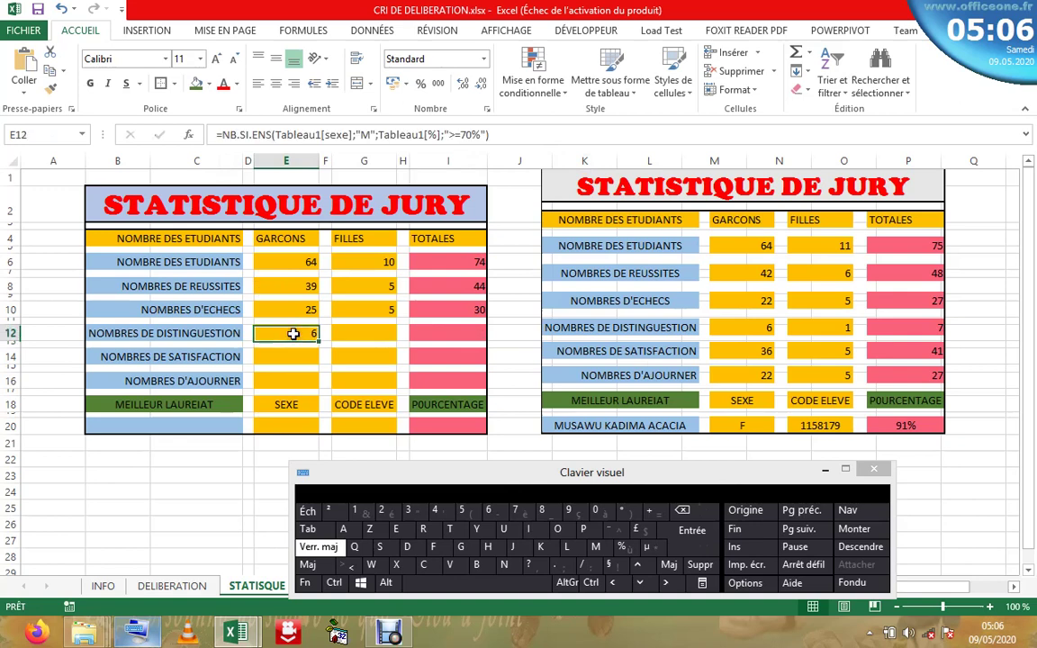
pyautogui.click(377, 330)
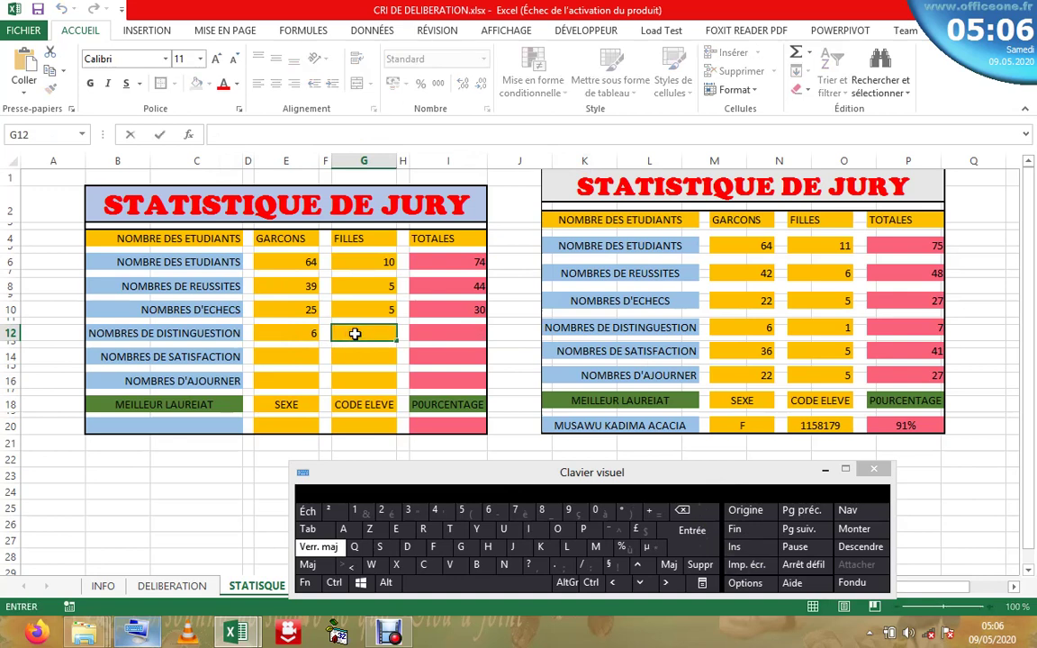
pyautogui.click(286, 333)
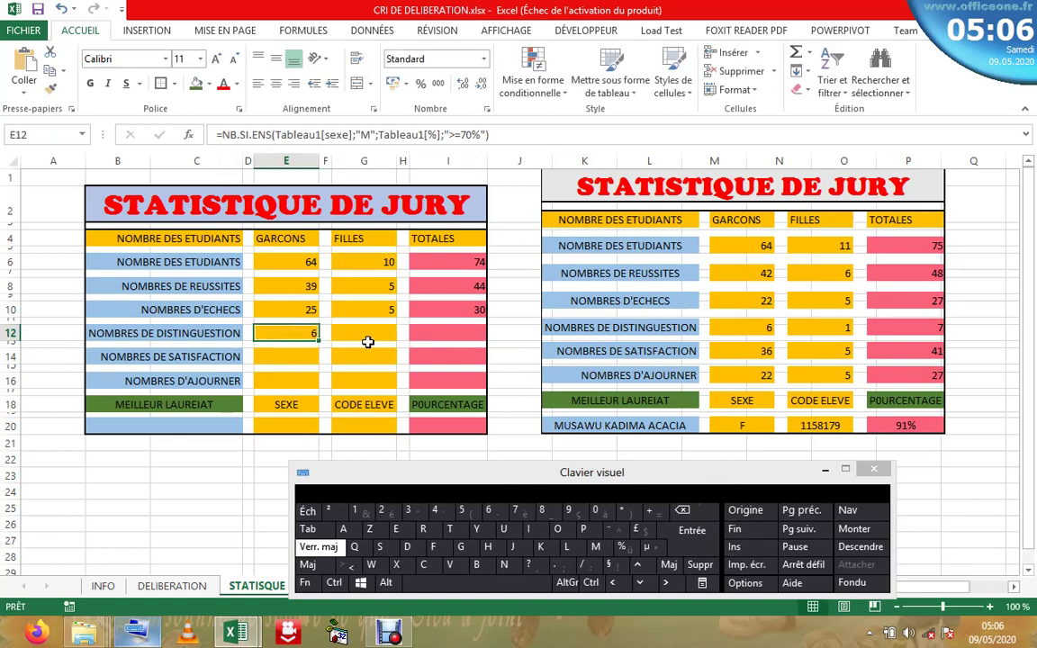
pyautogui.click(499, 135)
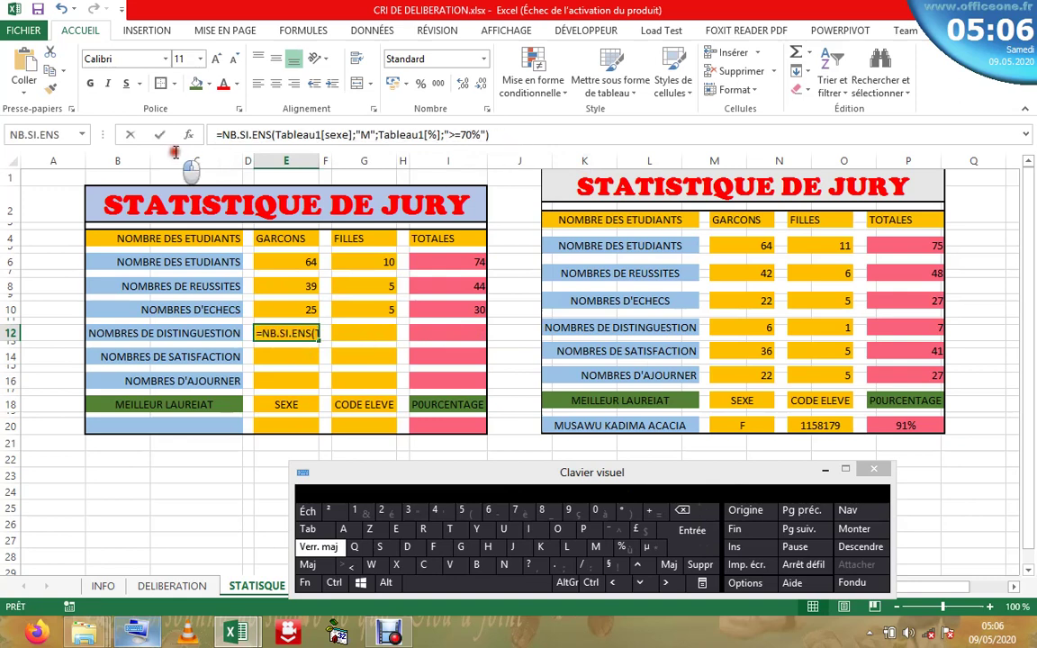
pyautogui.moveTo(216, 135); pyautogui.dragTo(270, 135)
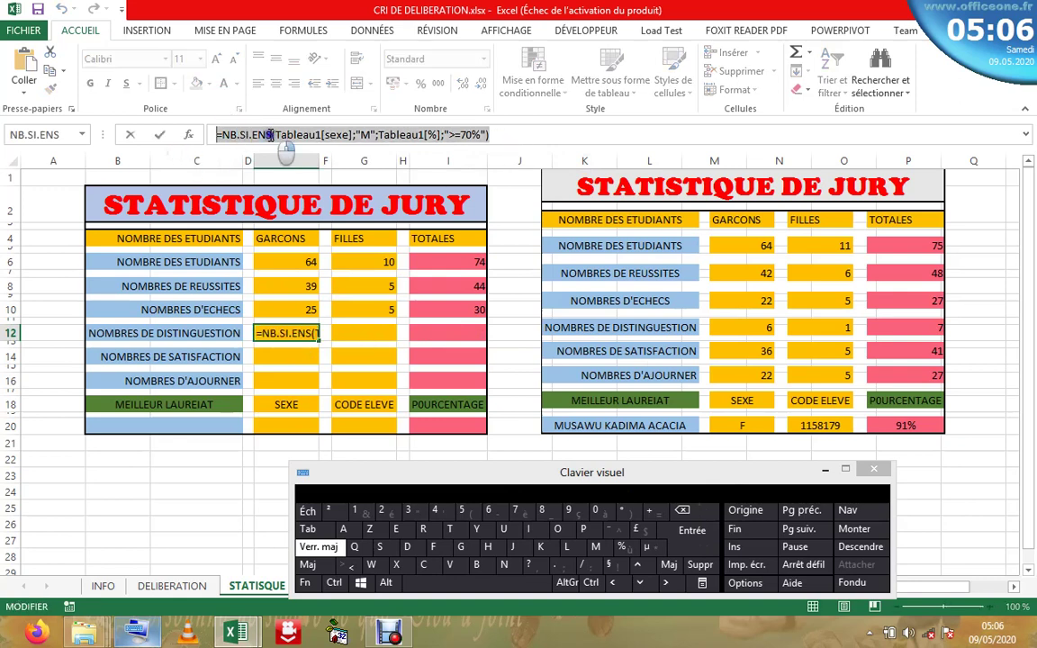
pyautogui.rightClick(270, 135)
pyautogui.click(323, 165)
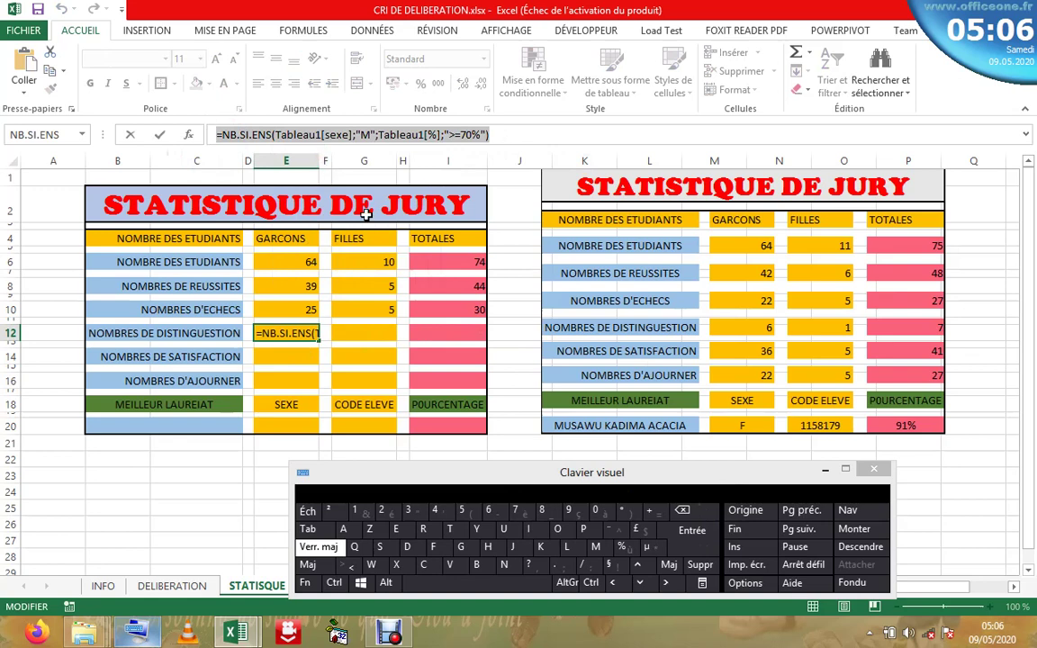
pyautogui.press('Escape')
# - Paste the distinction formula into G12 with "F" as gender criterion, giving 0
pyautogui.click(356, 334)
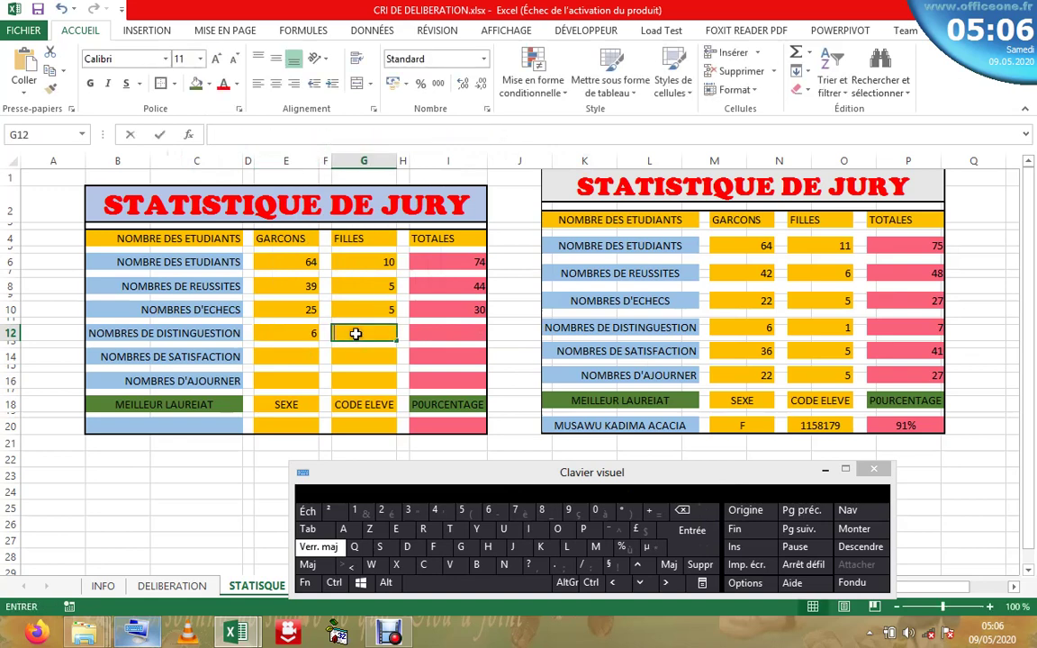
pyautogui.click(291, 133)
pyautogui.rightClick(323, 131)
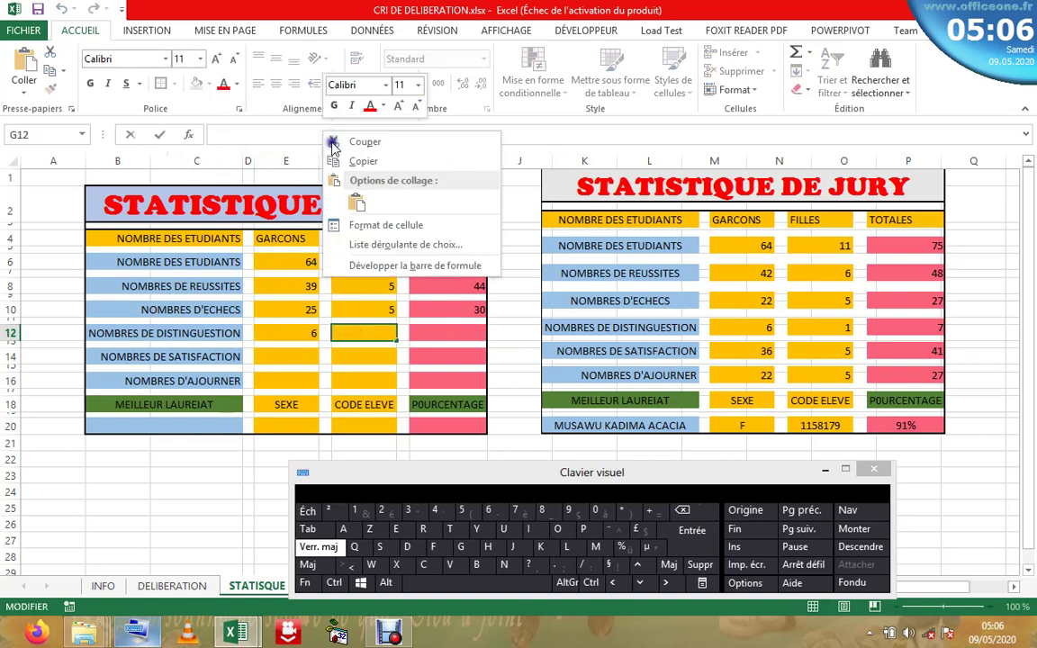
pyautogui.click(326, 191)
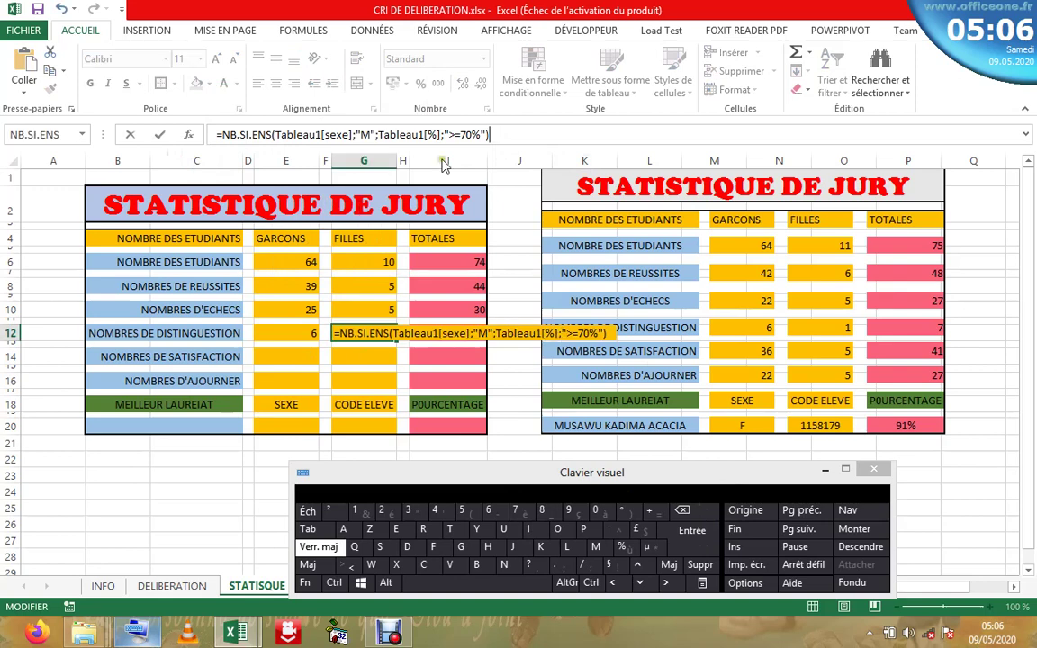
pyautogui.click(367, 133)
pyautogui.click(684, 513)
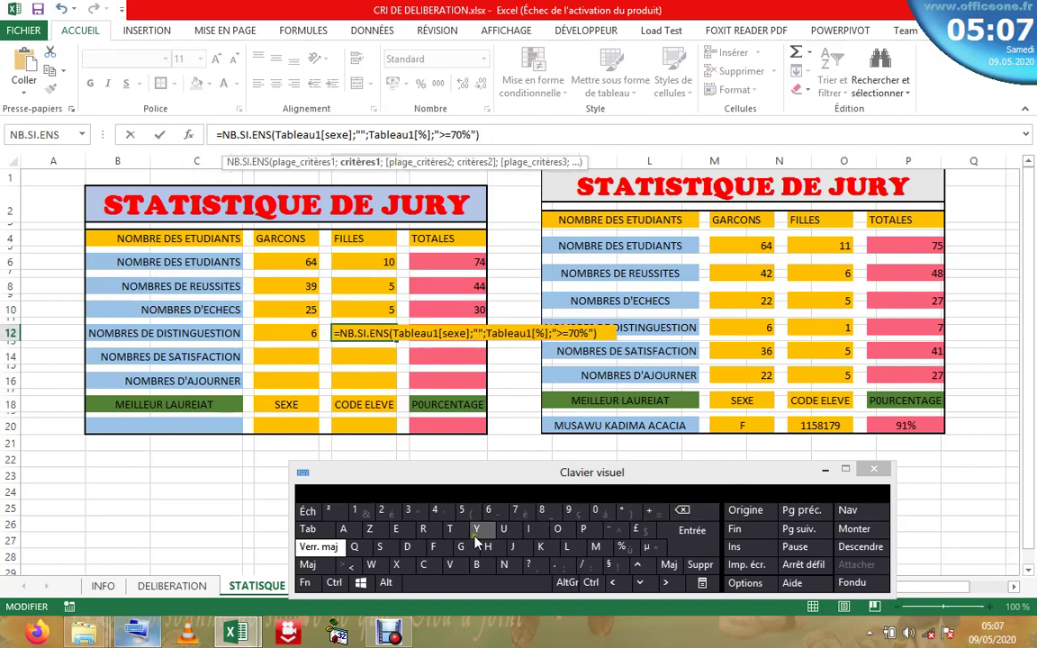
pyautogui.click(444, 555)
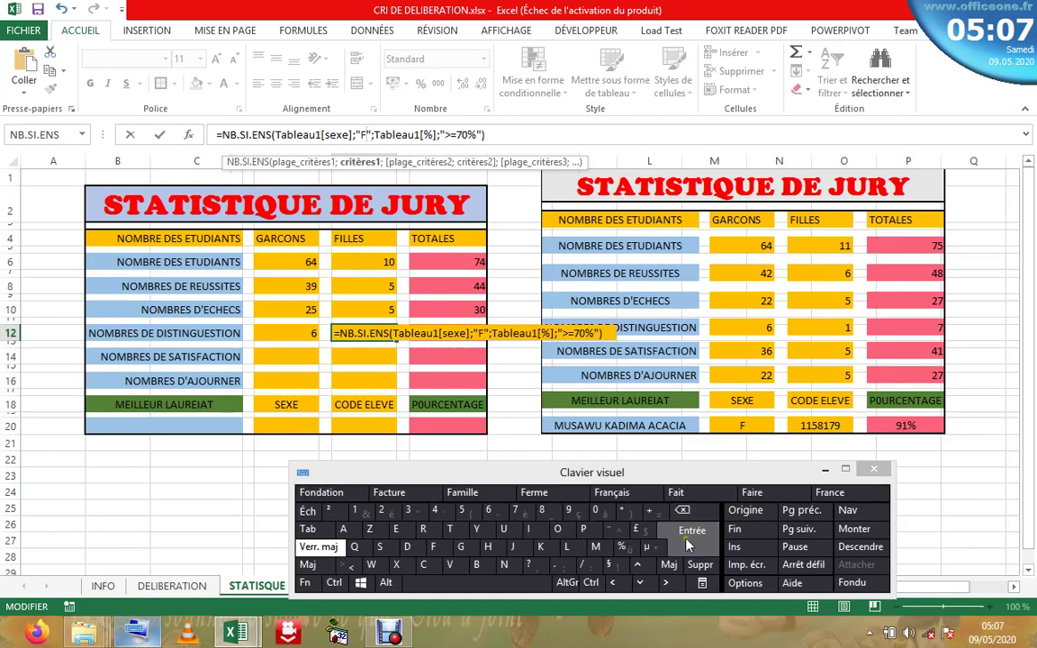
pyautogui.click(690, 543)
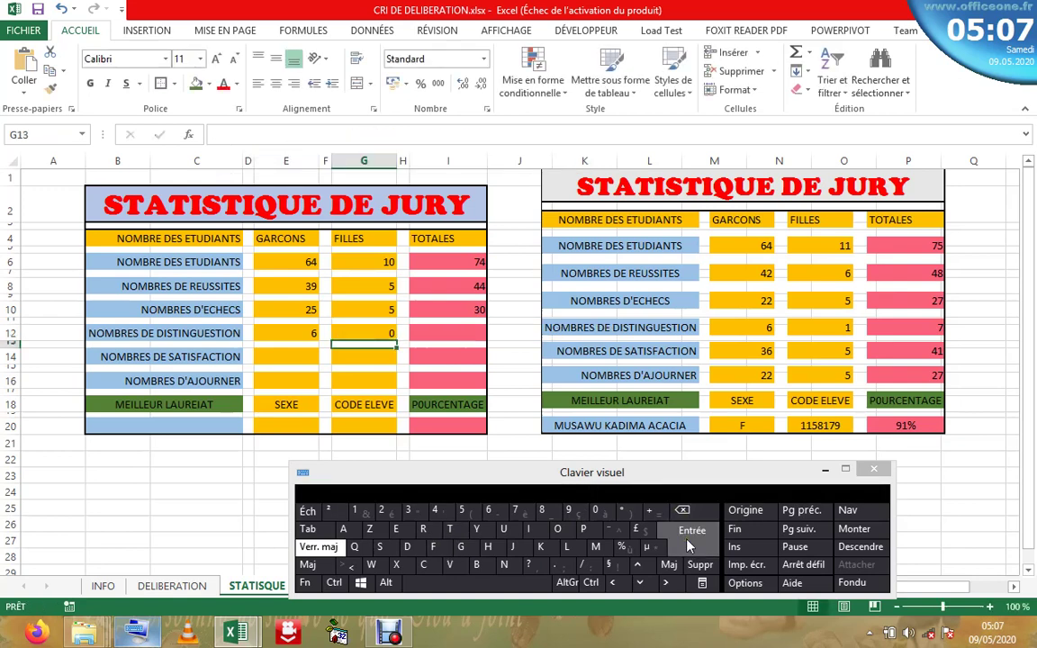
# - Recheck the E12 and G12 distinction formulas, then select I12
pyautogui.click(381, 334)
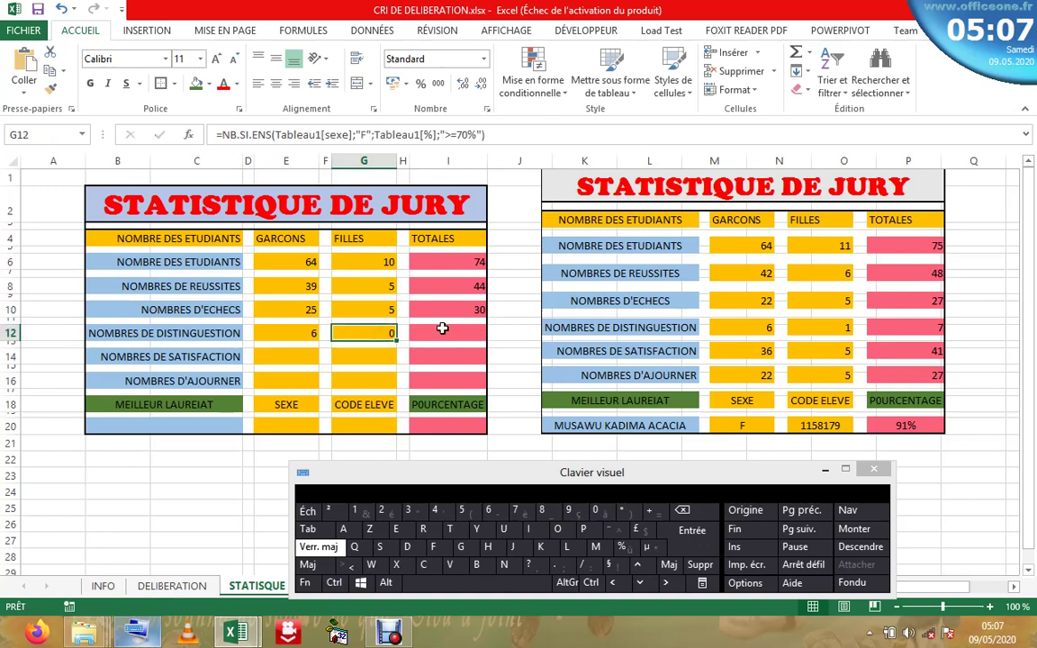
pyautogui.press('Left')
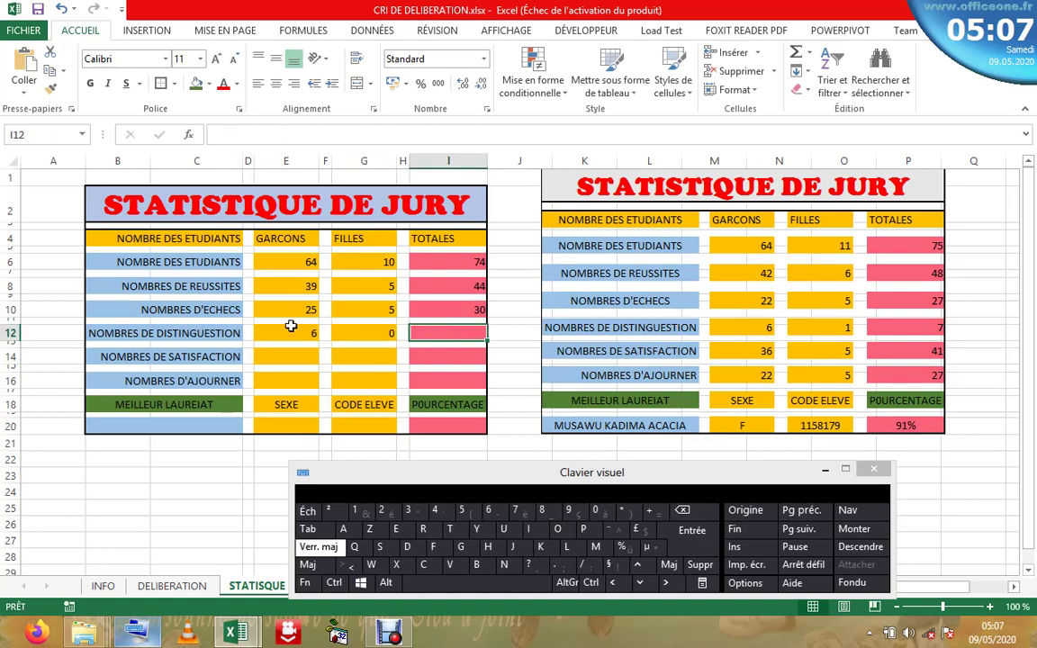
pyautogui.press('Left')
pyautogui.click(389, 335)
pyautogui.click(462, 335)
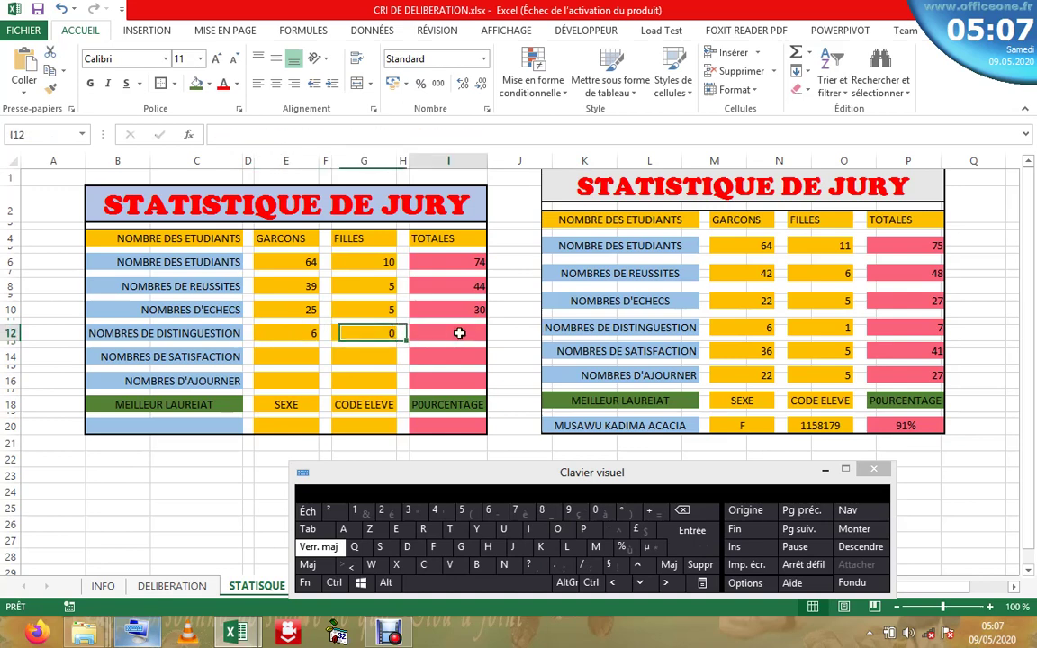
pyautogui.press('Escape')
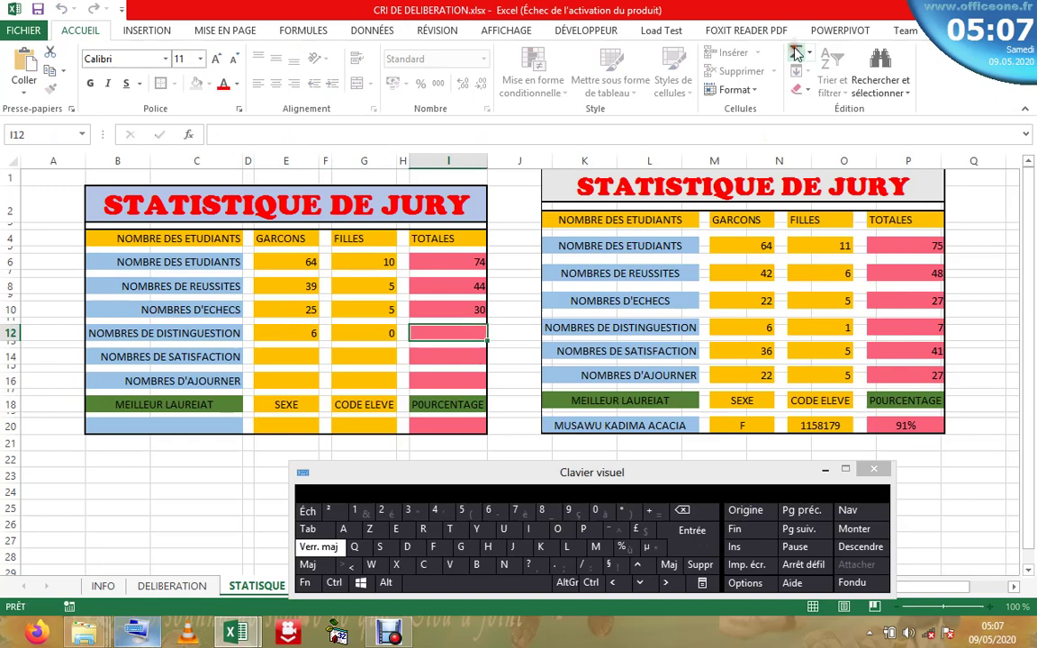
# - Total the distinctions in I12 as =SOMME(G12:E12), giving 6
pyautogui.click(797, 54)
pyautogui.click(797, 54)
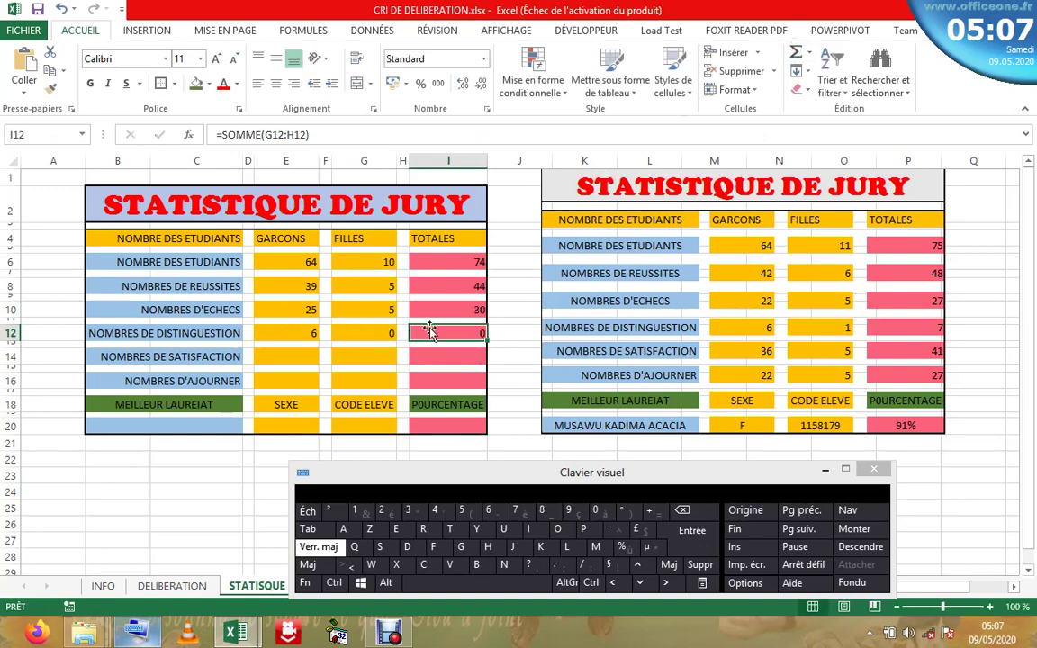
pyautogui.click(307, 135)
pyautogui.click(682, 510)
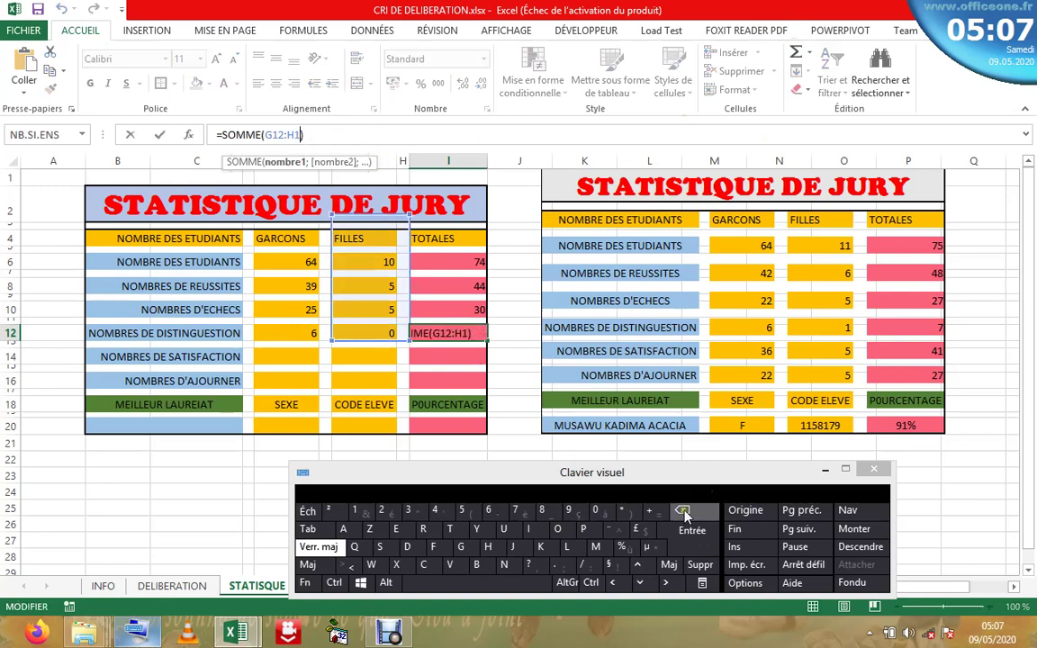
pyautogui.click(682, 510)
pyautogui.click(682, 511)
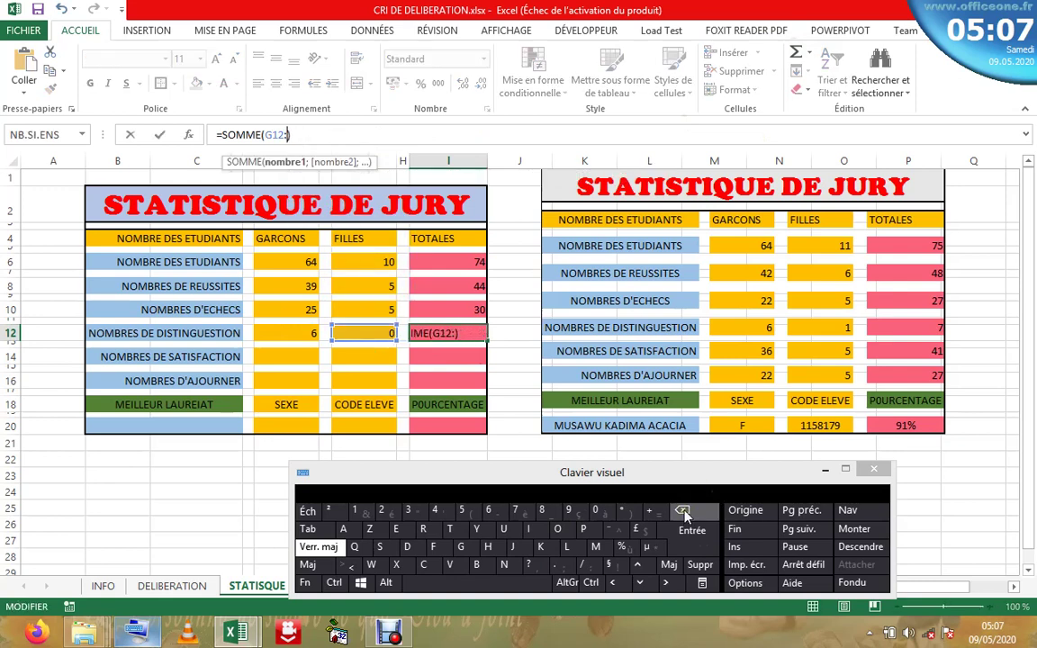
pyautogui.click(287, 332)
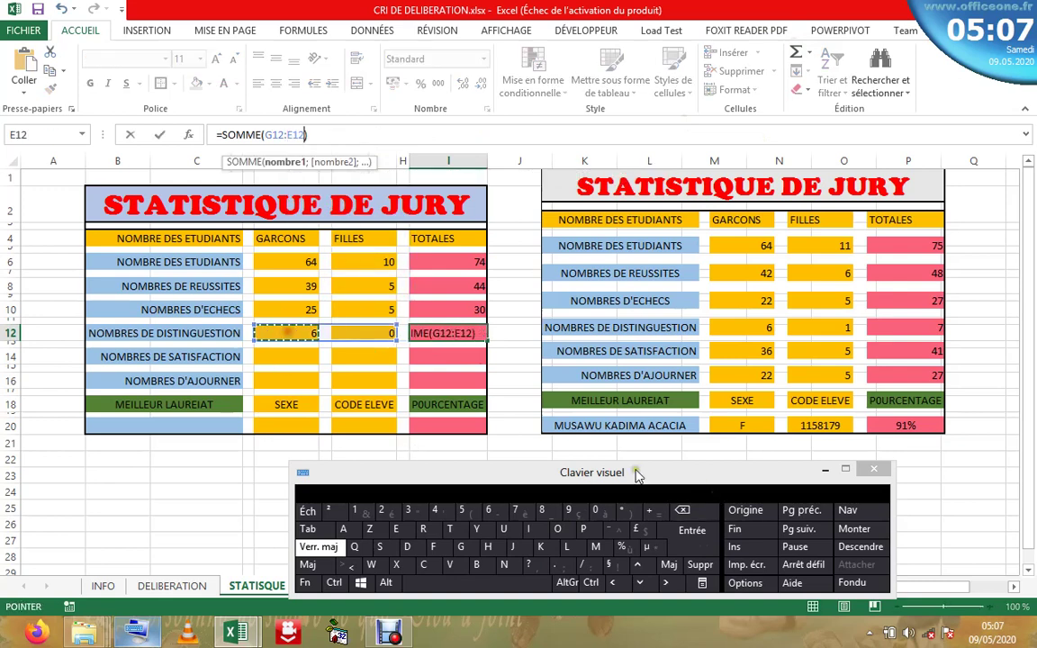
pyautogui.click(689, 538)
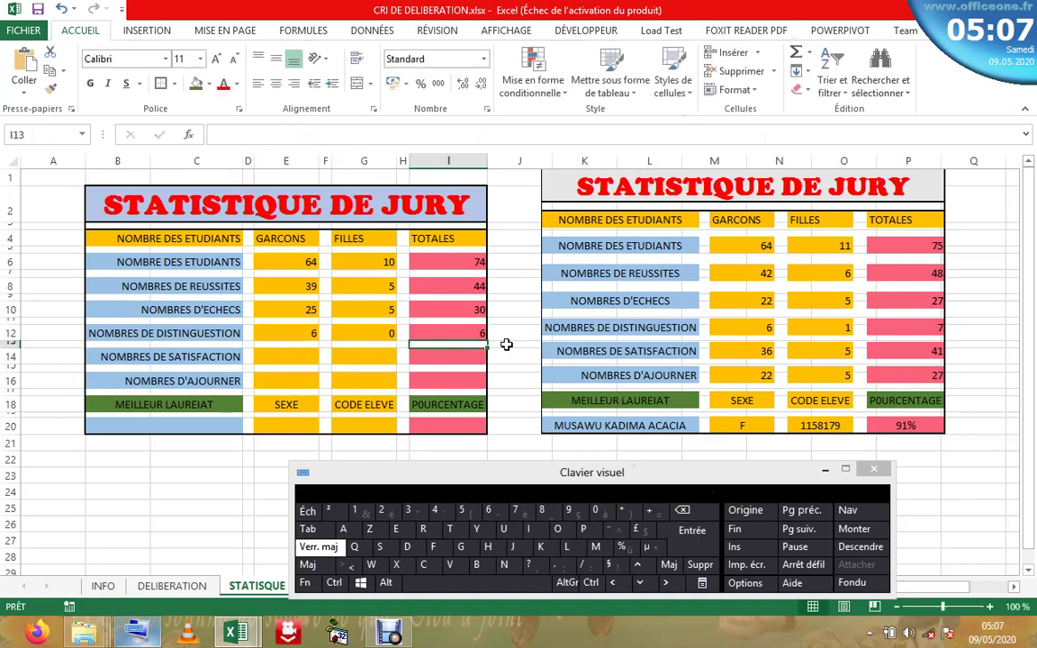
# - Select the boys' satisfaction cell E14 to begin its formula
pyautogui.click(287, 360)
pyautogui.click(365, 362)
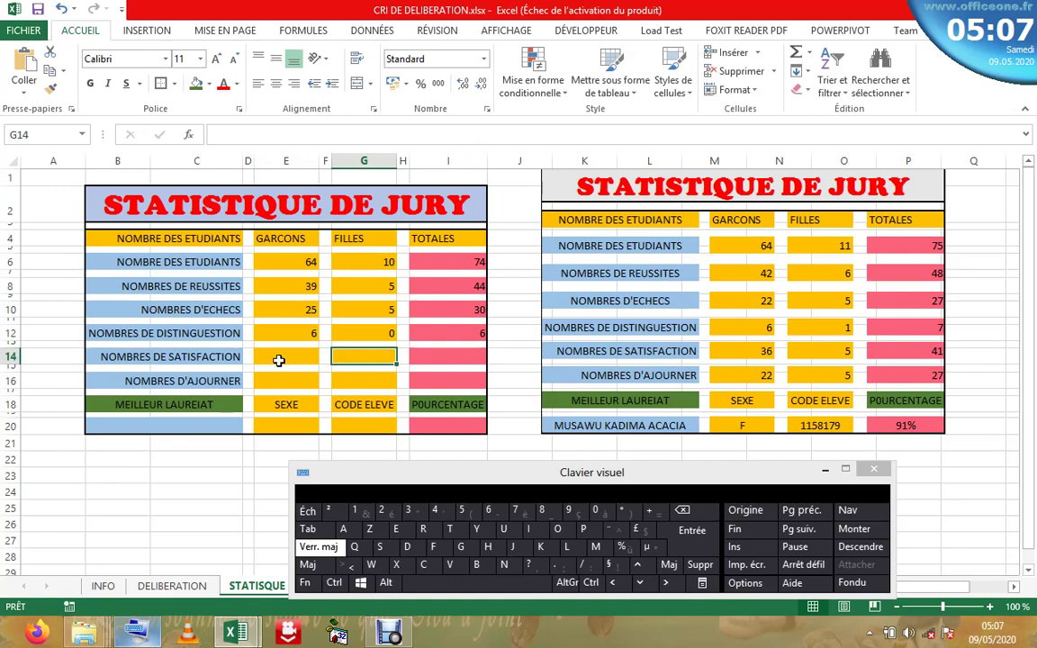
pyautogui.click(279, 360)
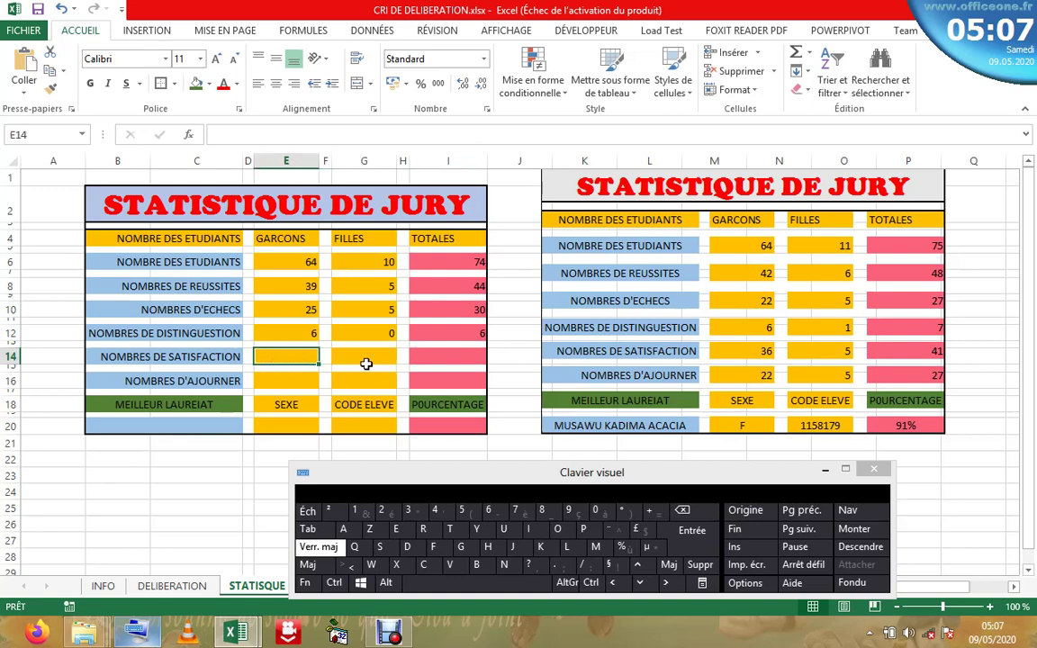
pyautogui.click(292, 332)
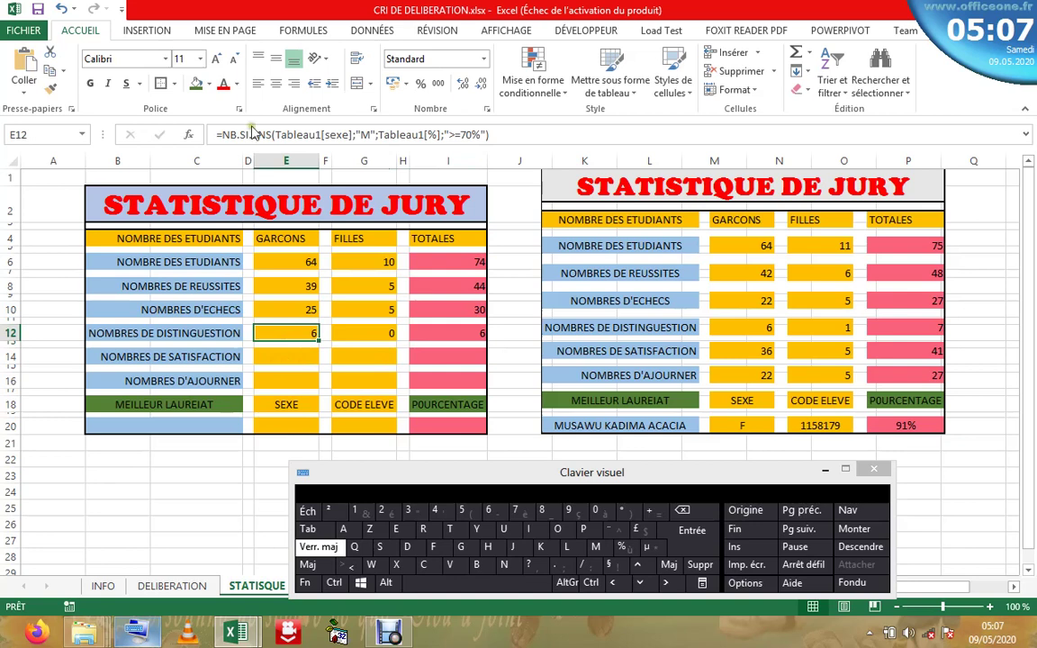
pyautogui.click(284, 363)
pyautogui.press('BackSpace')
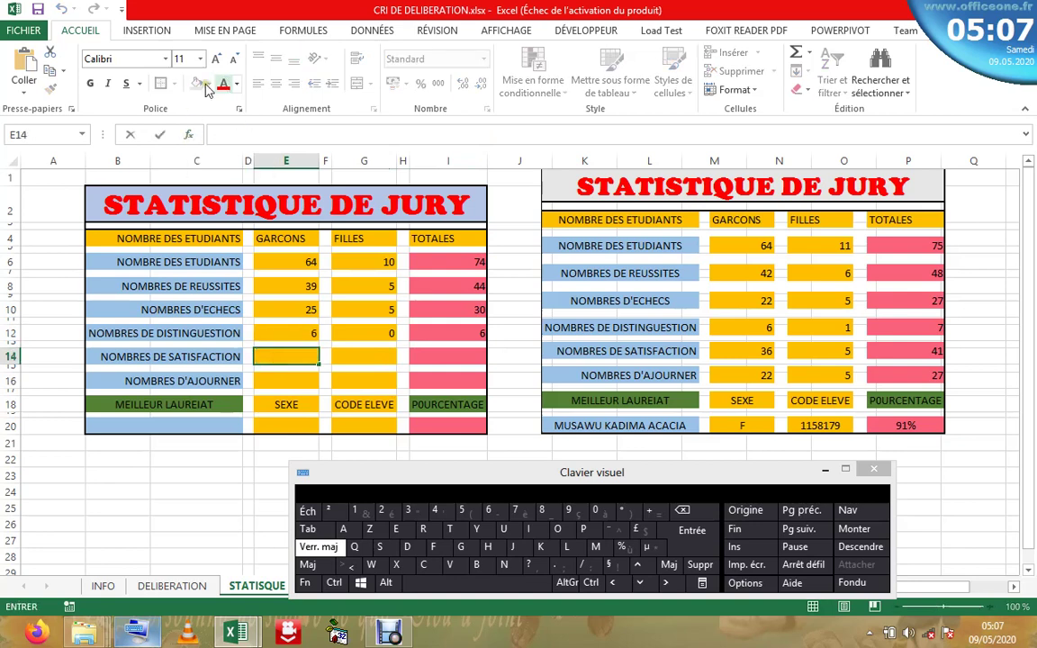
# - Insert the NB.SI.ENS function in E14 and open its arguments window
pyautogui.click(188, 134)
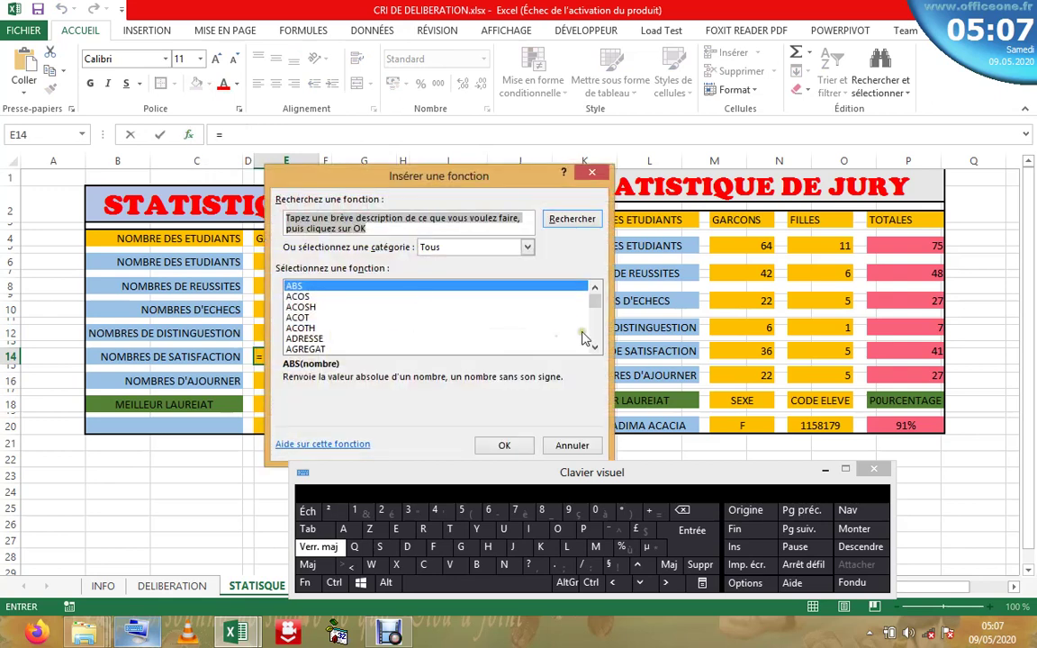
pyautogui.moveTo(595, 299); pyautogui.dragTo(601, 329)
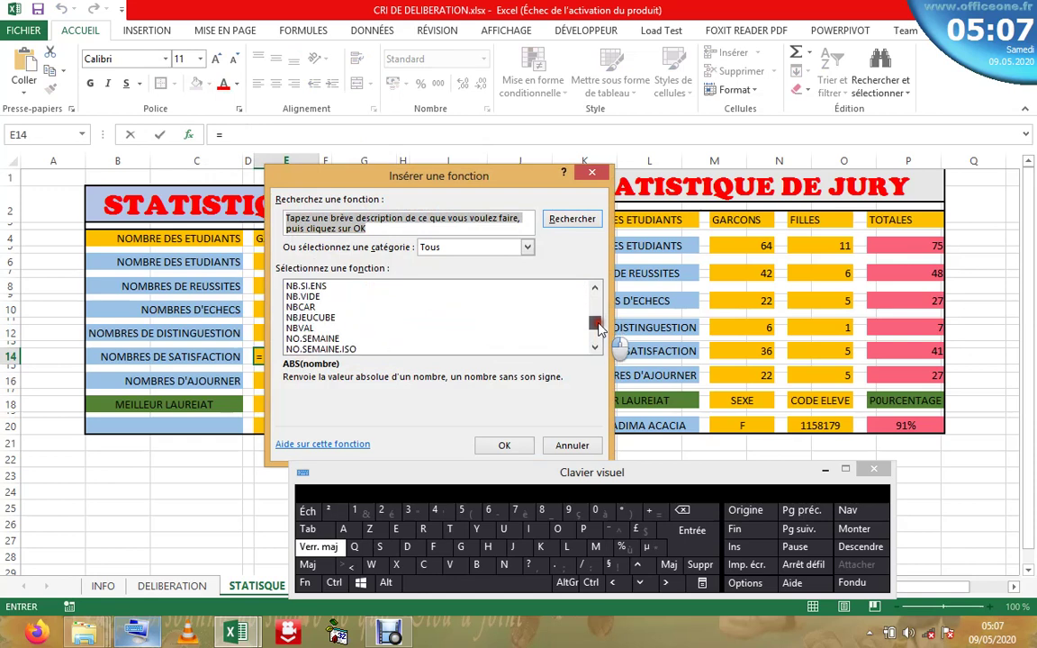
pyautogui.click(307, 286)
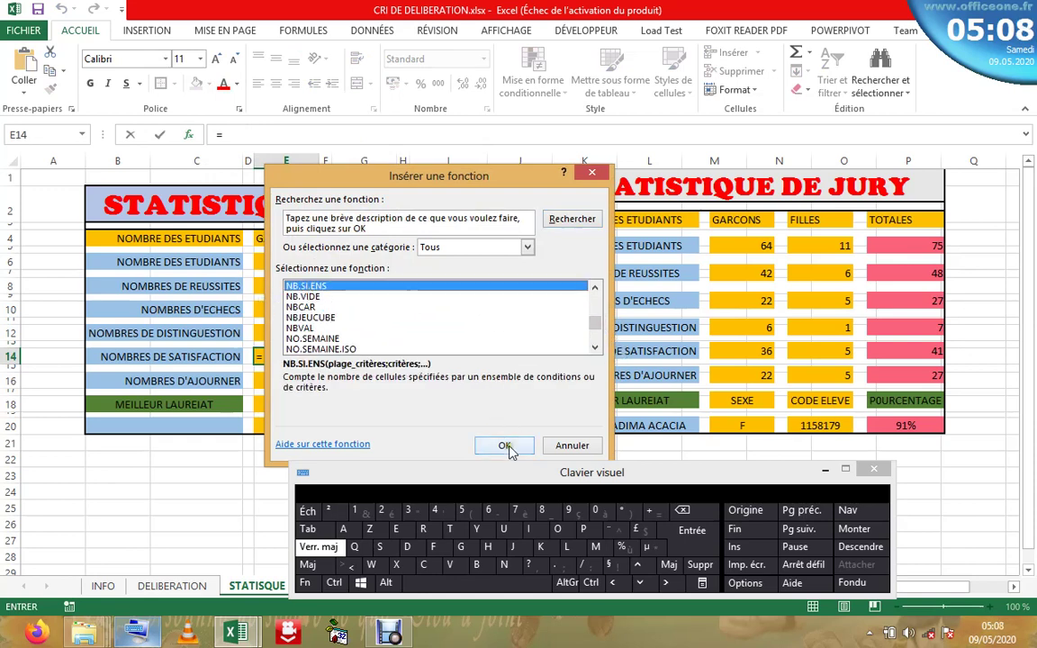
pyautogui.click(504, 446)
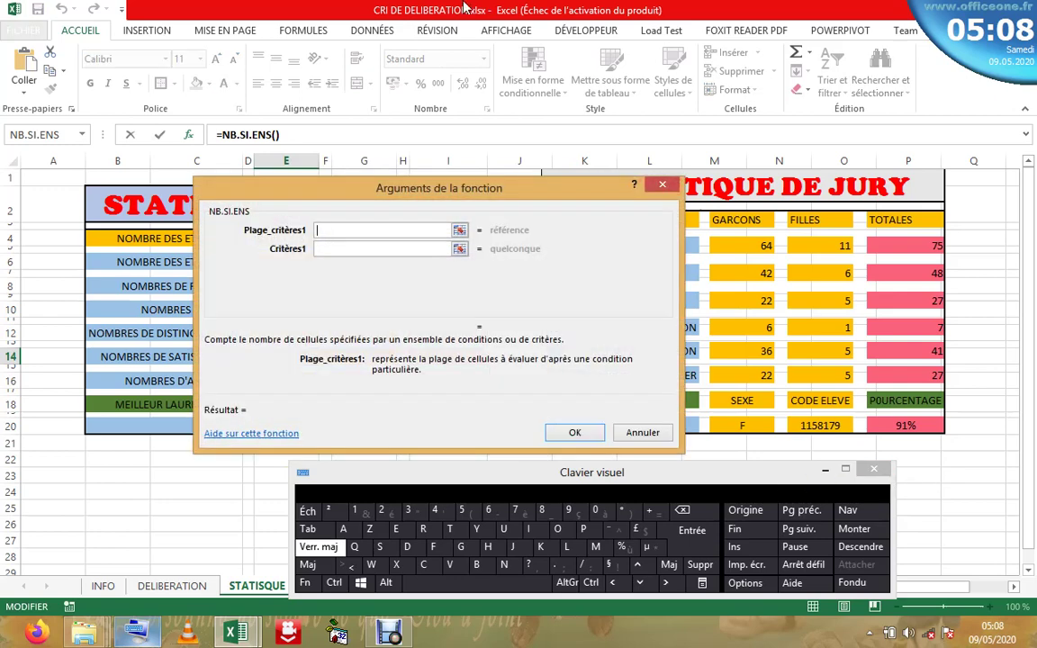
pyautogui.moveTo(492, 187); pyautogui.dragTo(715, 78)
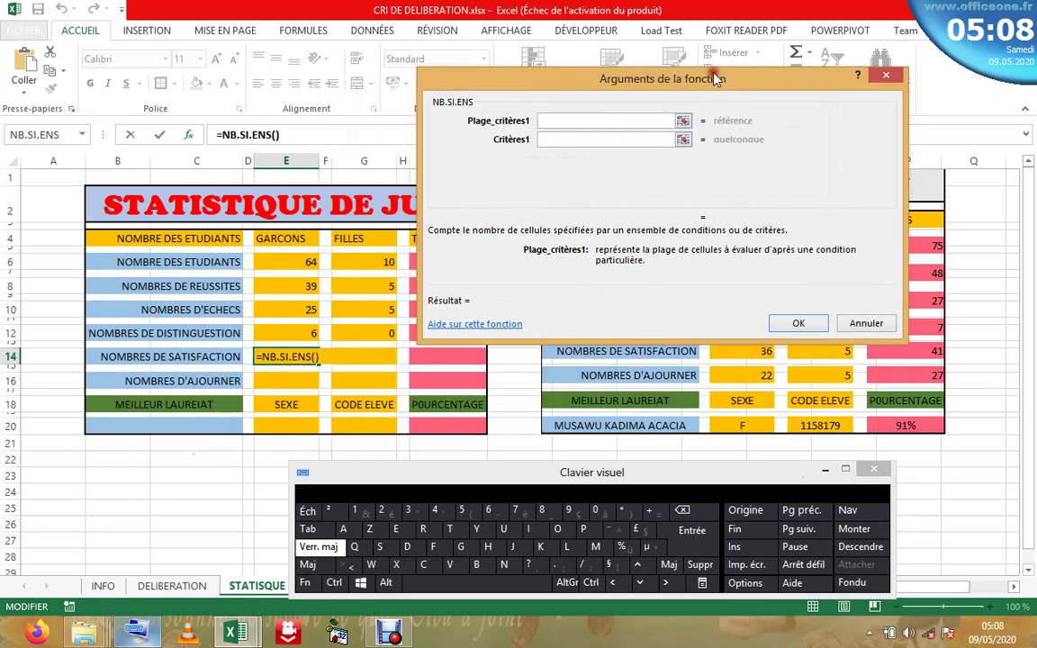
pyautogui.click(823, 471)
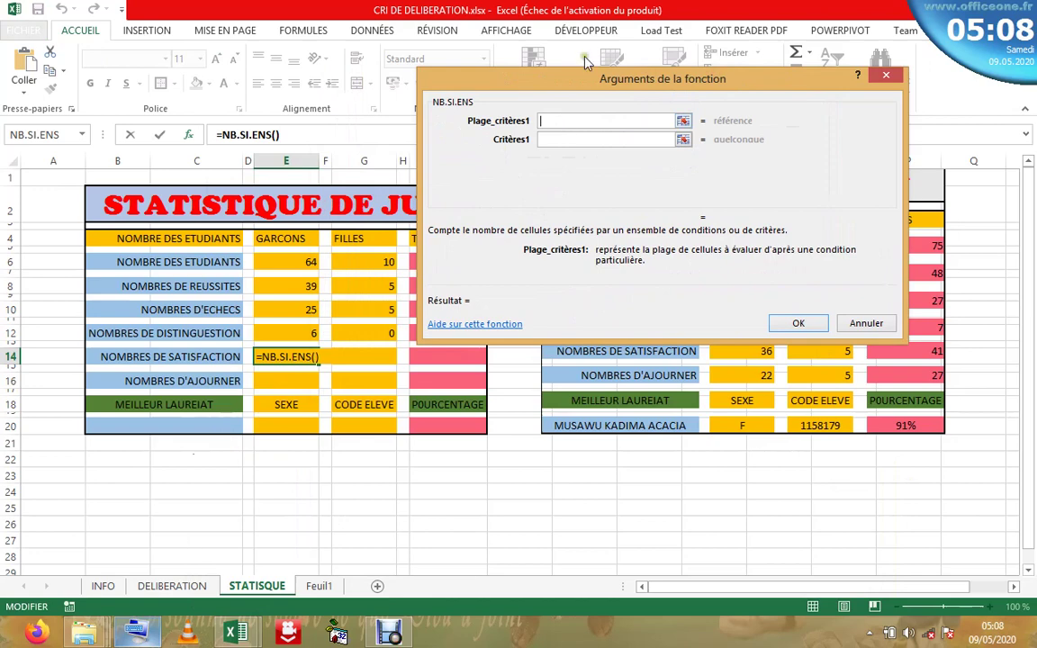
# - Set the first criteria range to the DELIBERATION sexe column with criterion "M"
pyautogui.click(176, 586)
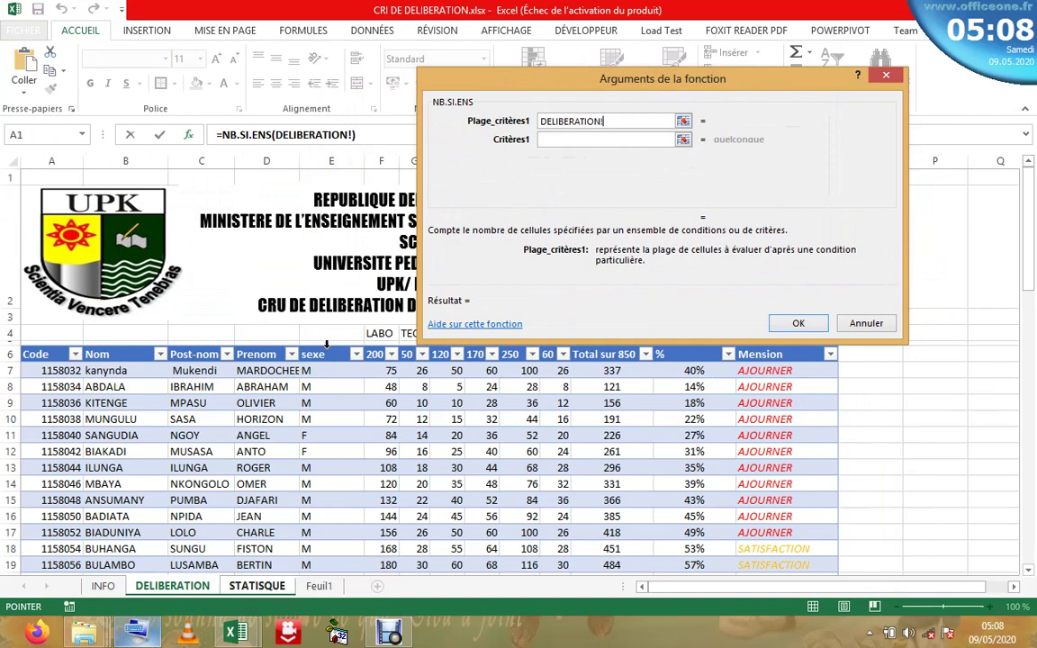
pyautogui.click(326, 344)
pyautogui.click(595, 140)
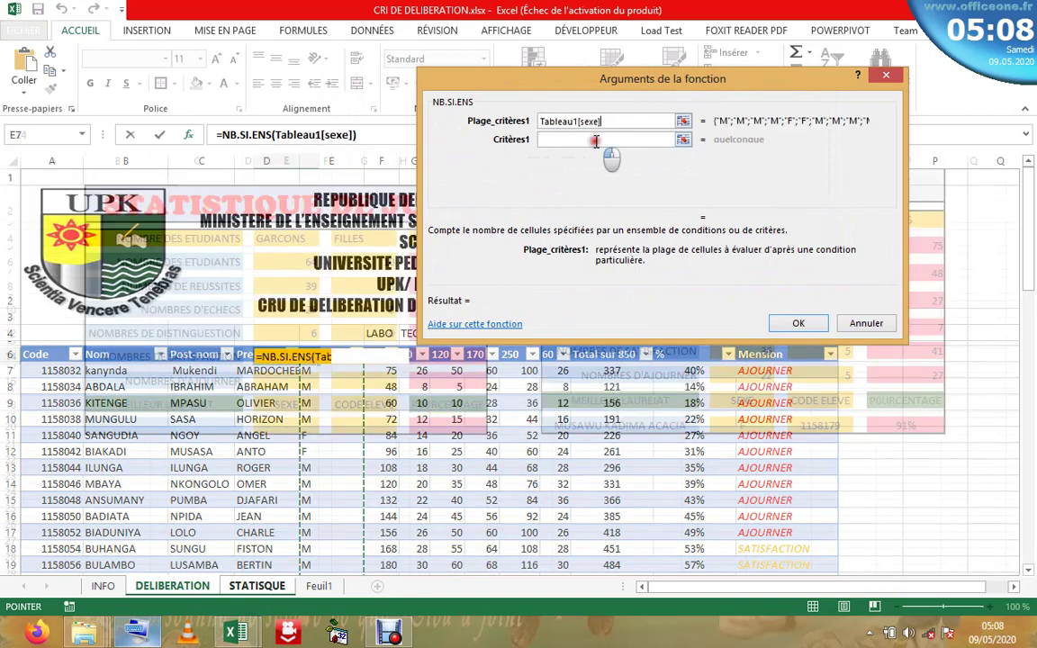
pyautogui.click(131, 637)
pyautogui.click(598, 547)
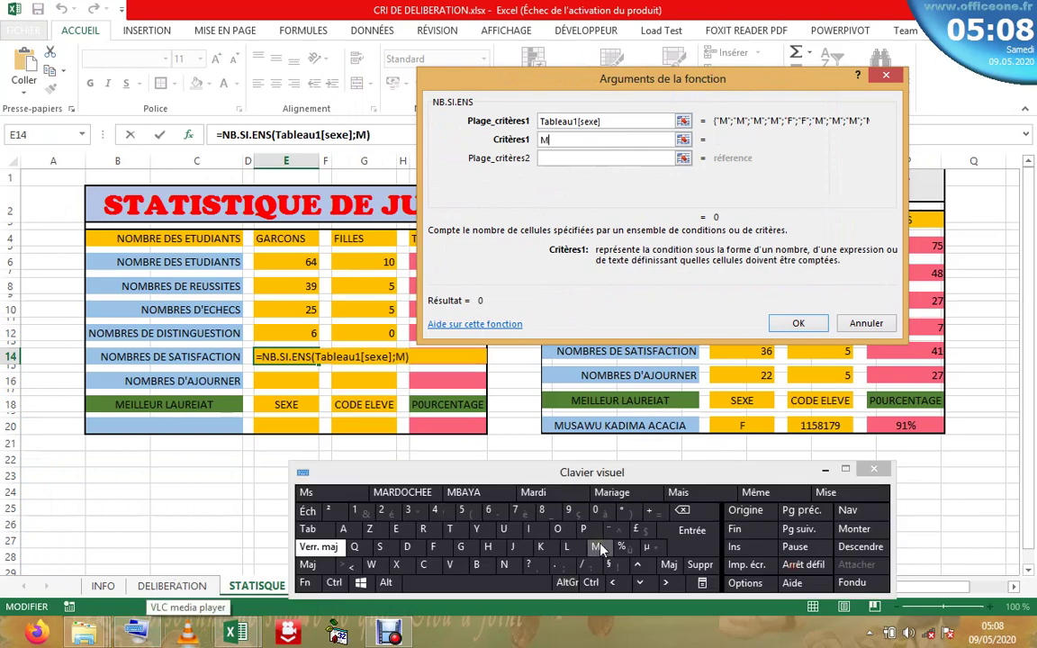
# - Set the second criteria range to the DELIBERATION Mension column
pyautogui.click(592, 158)
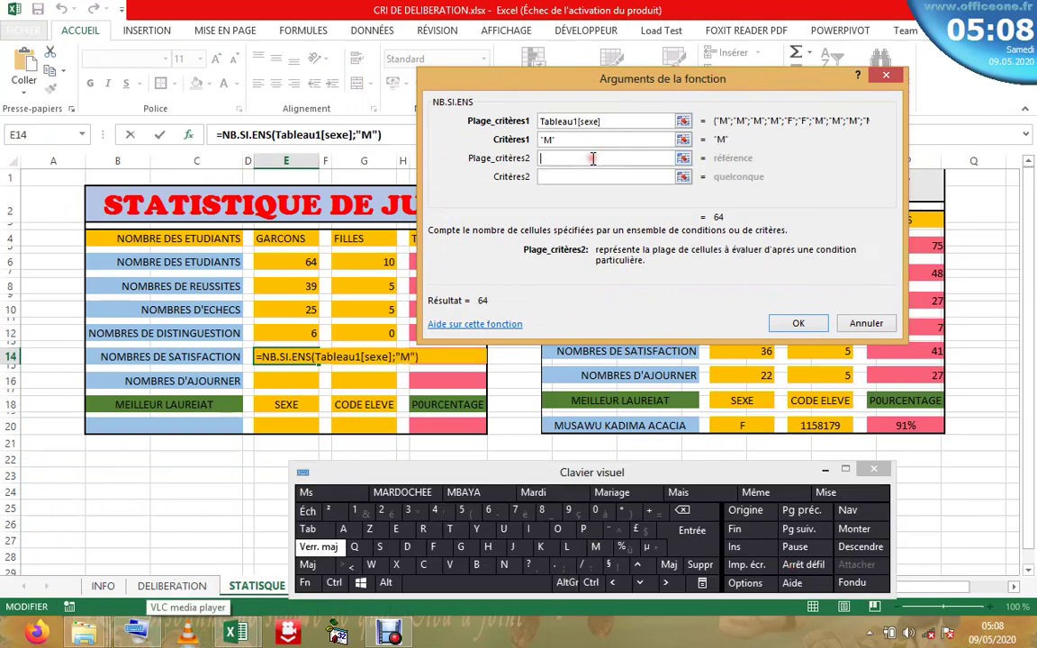
pyautogui.click(169, 586)
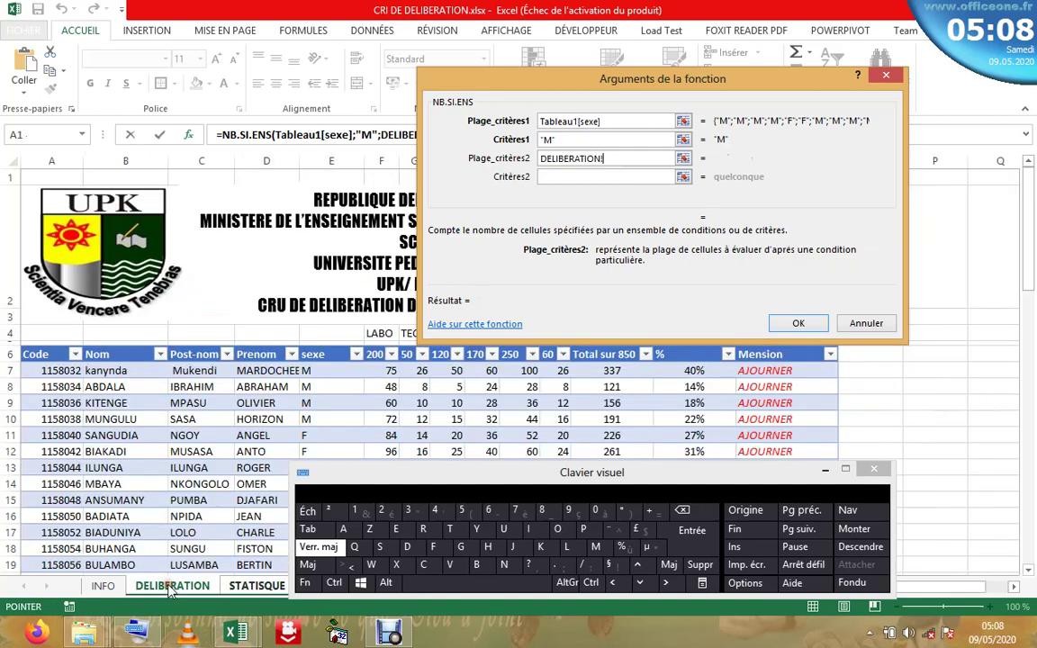
pyautogui.click(765, 349)
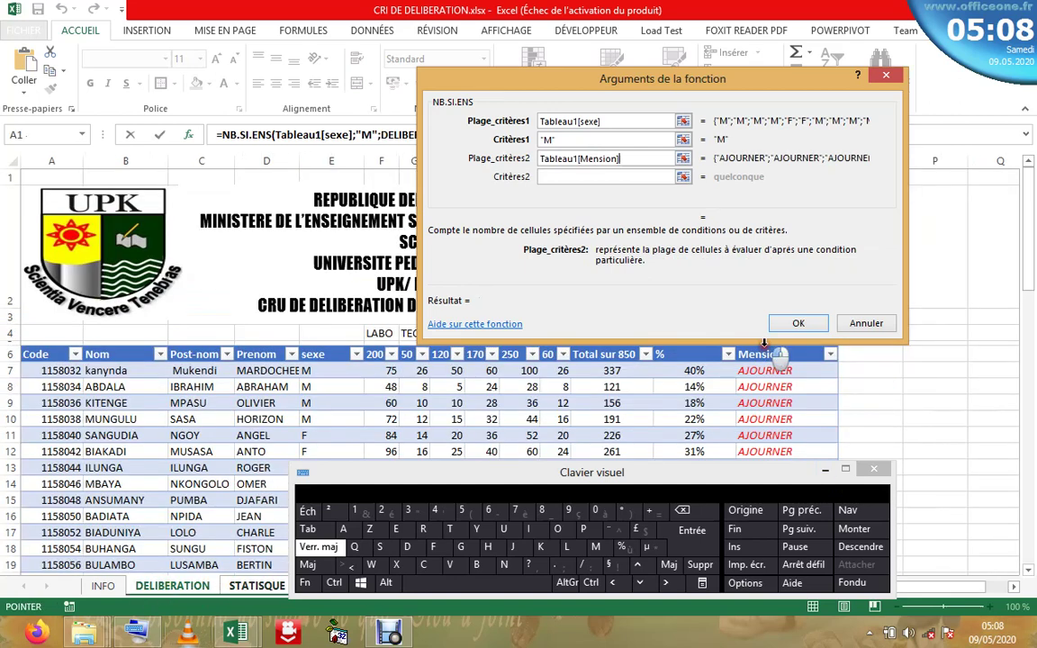
pyautogui.click(599, 174)
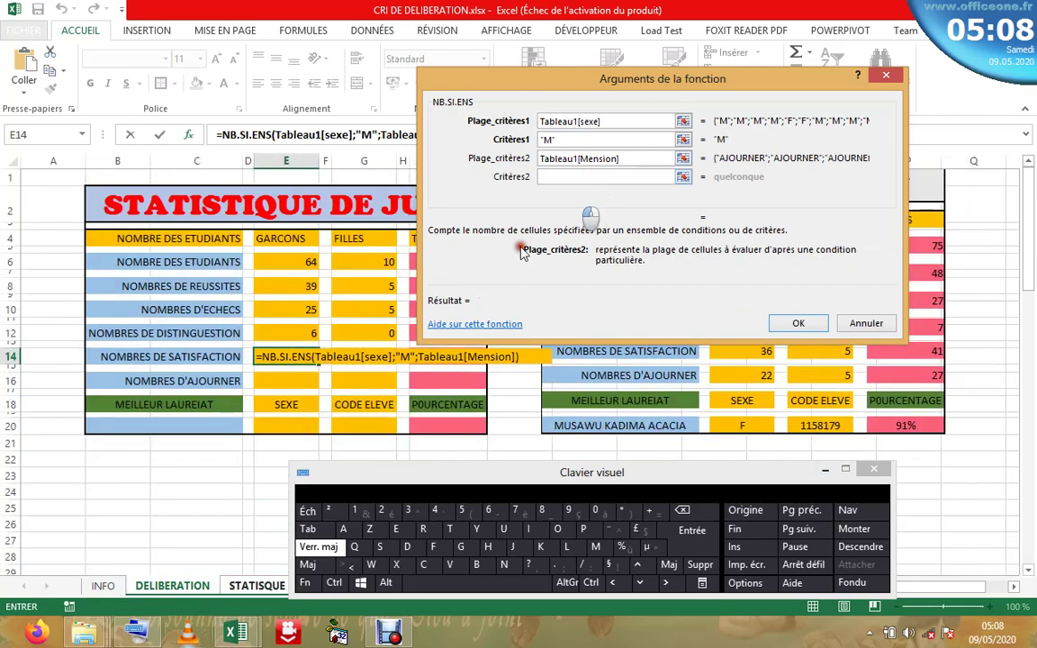
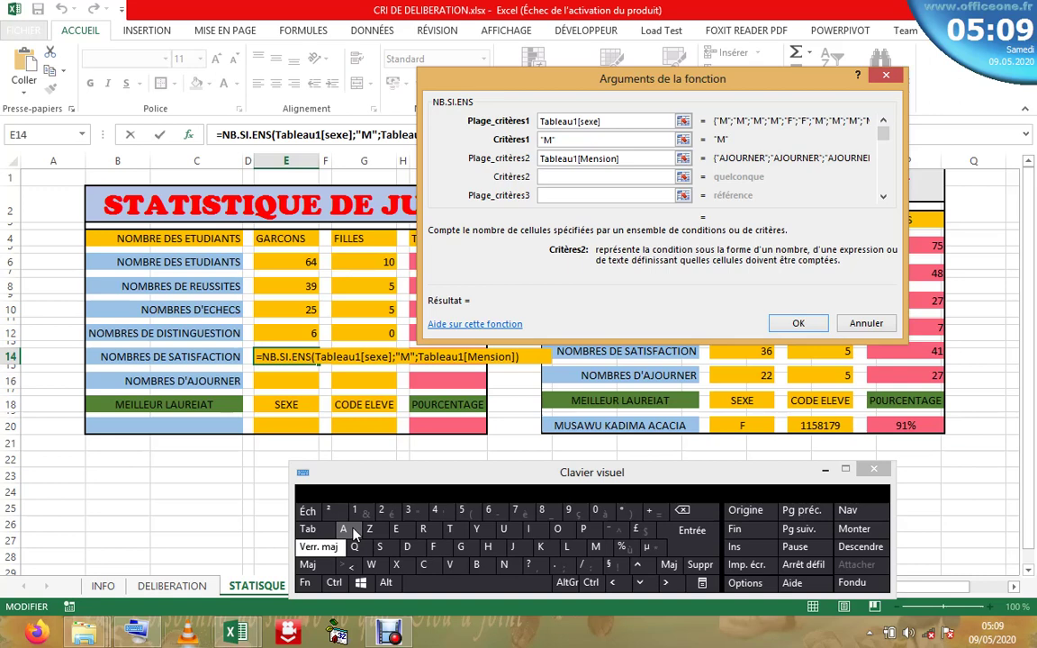
# - Enter AJOURNER as the second NB.SI.ENS criterion and confirm, so E14 shows 25
pyautogui.click(353, 531)
pyautogui.click(513, 546)
pyautogui.click(557, 529)
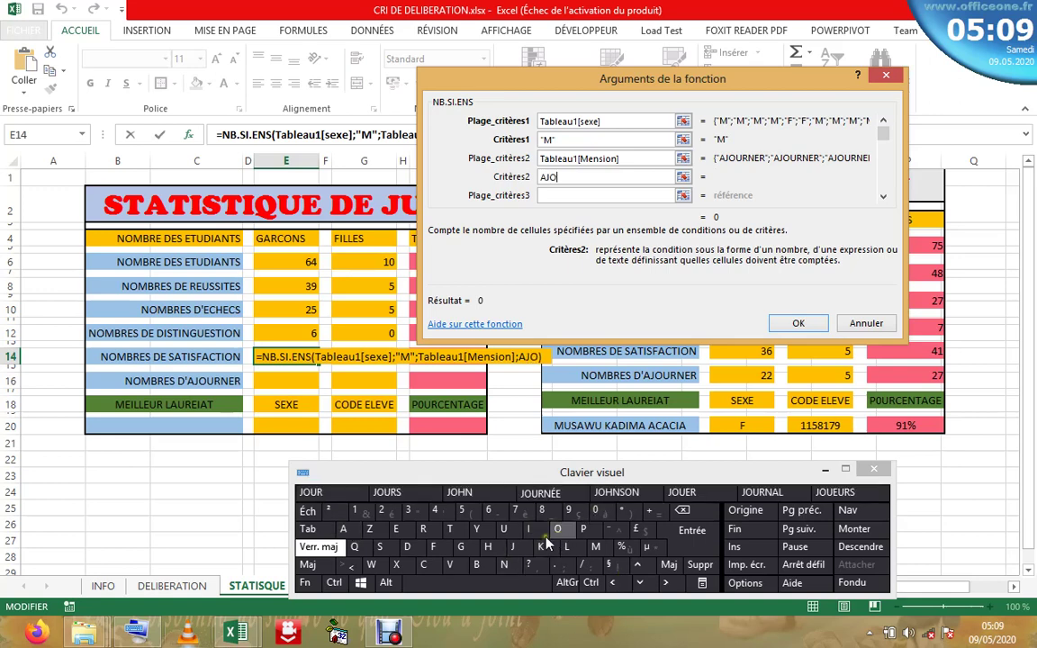
pyautogui.click(504, 532)
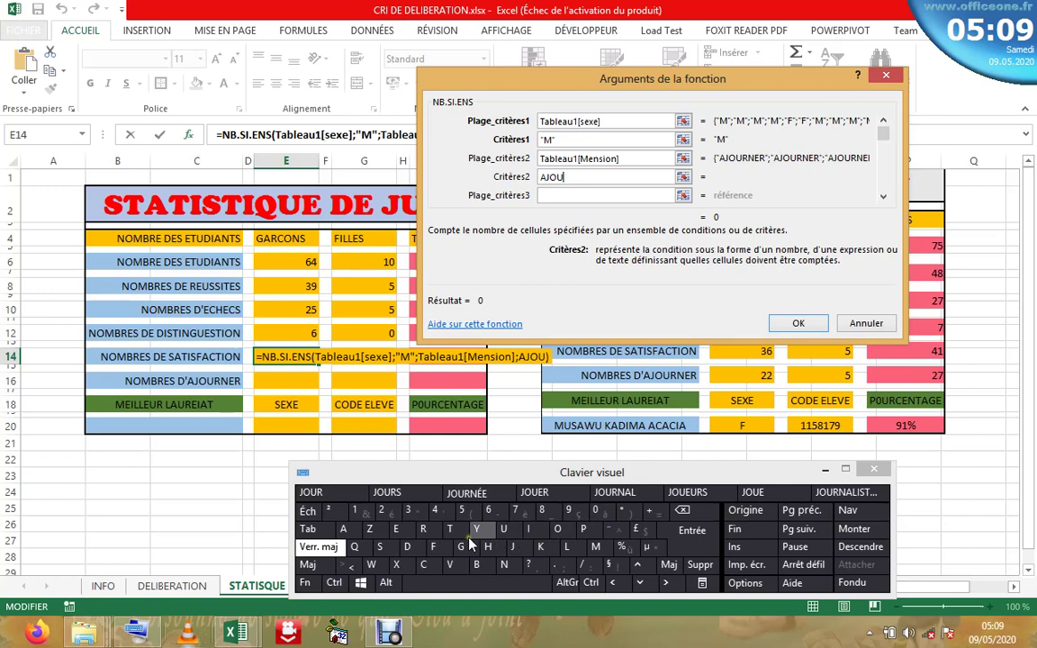
pyautogui.click(423, 529)
pyautogui.click(506, 566)
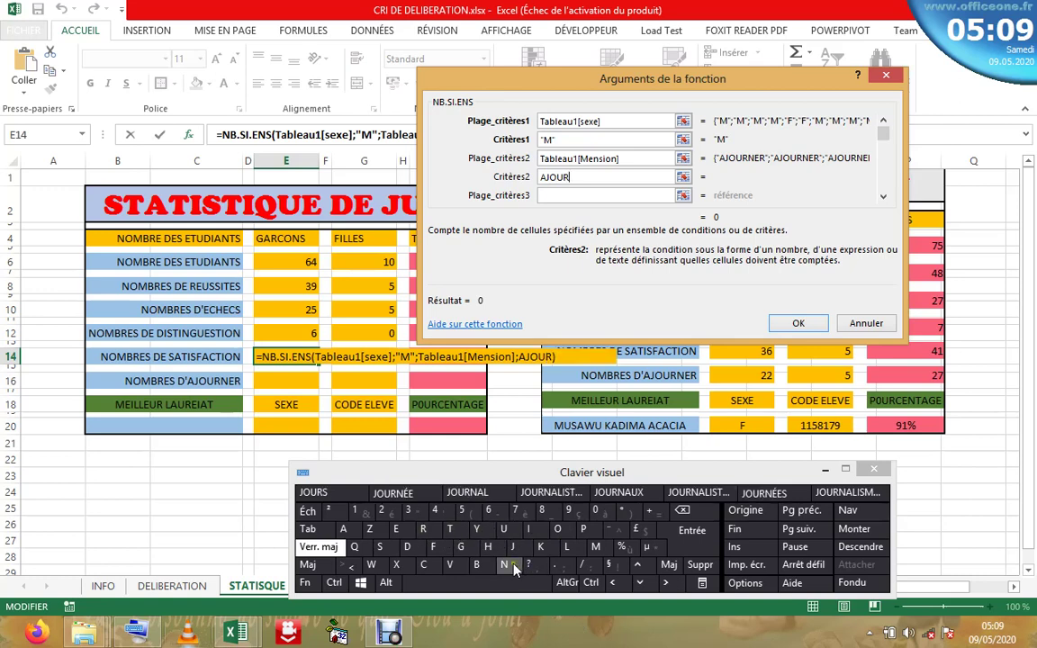
pyautogui.click(395, 529)
pyautogui.click(423, 529)
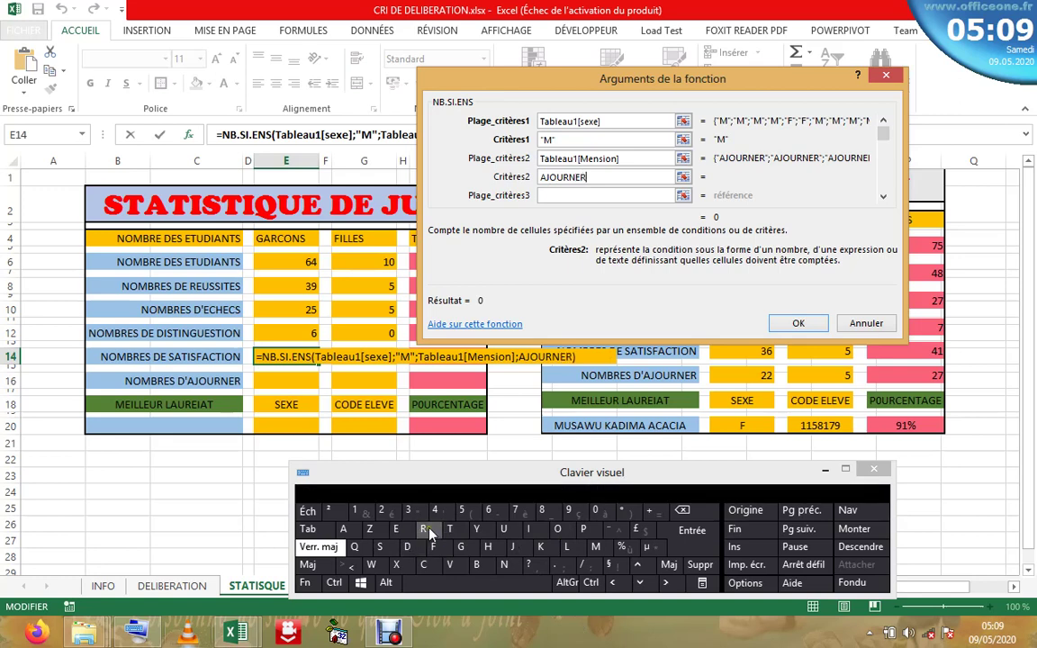
pyautogui.click(561, 197)
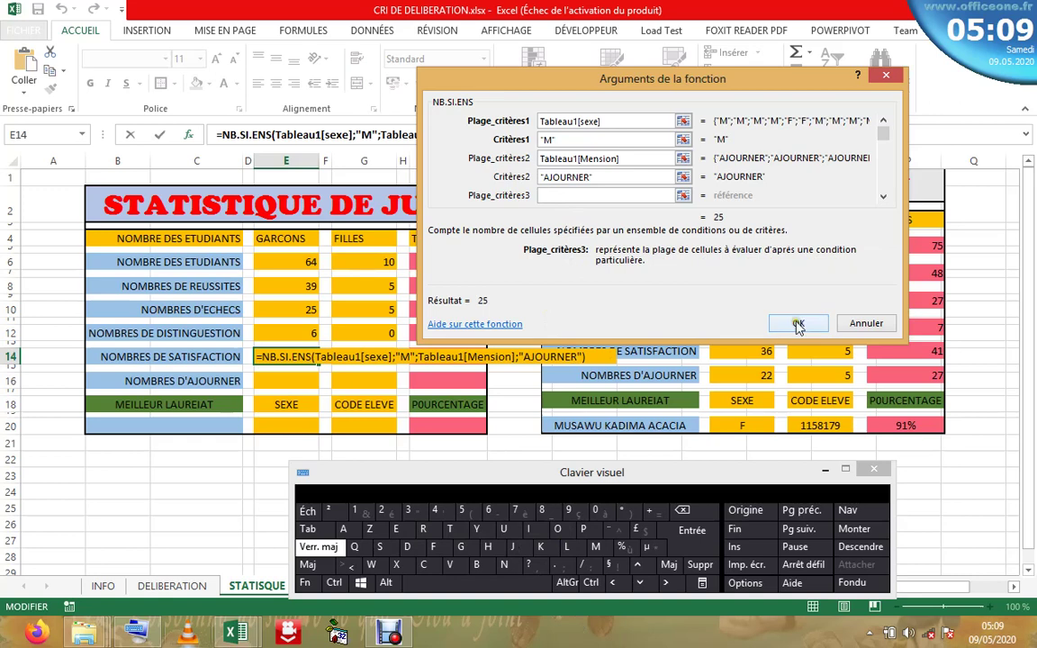
pyautogui.click(797, 324)
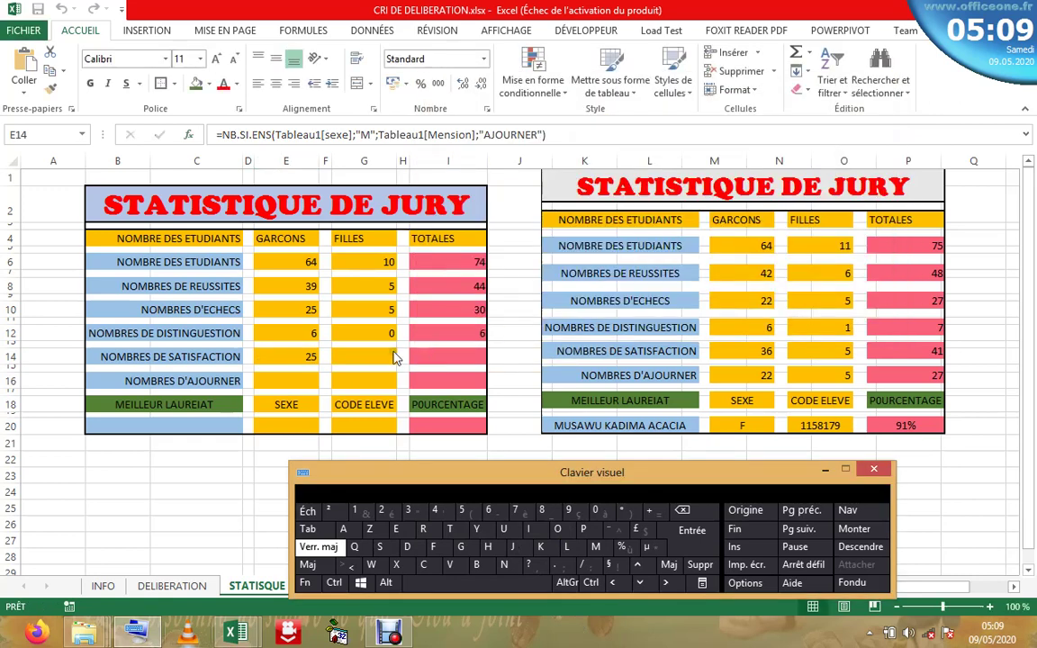
# - Cut the AJOURNER criterion out of E14's formula in the formula bar
pyautogui.click(294, 356)
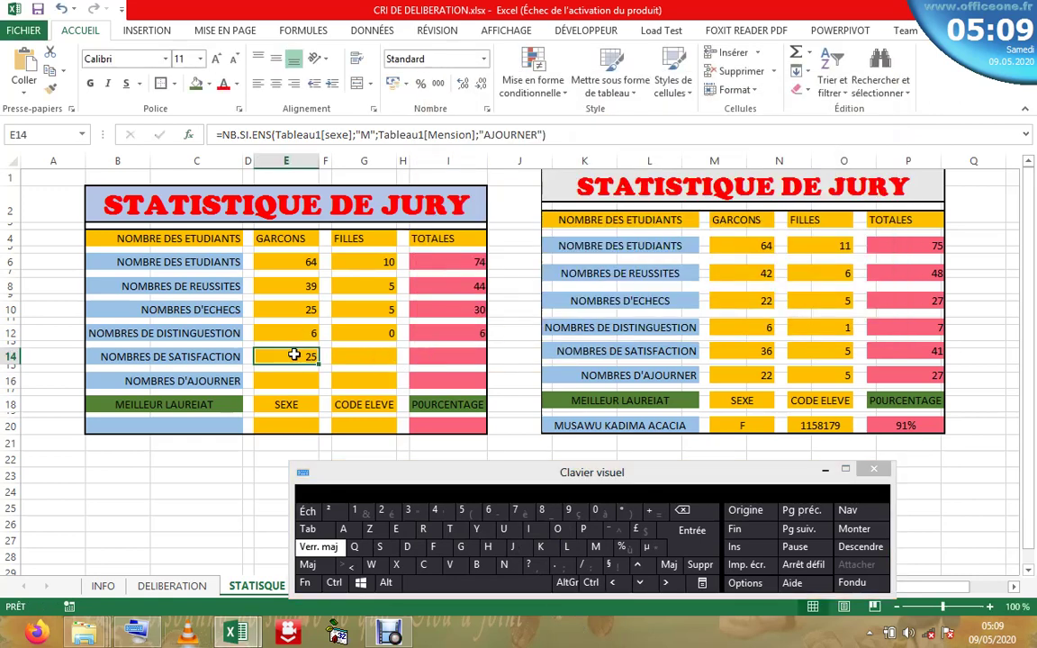
pyautogui.click(508, 135)
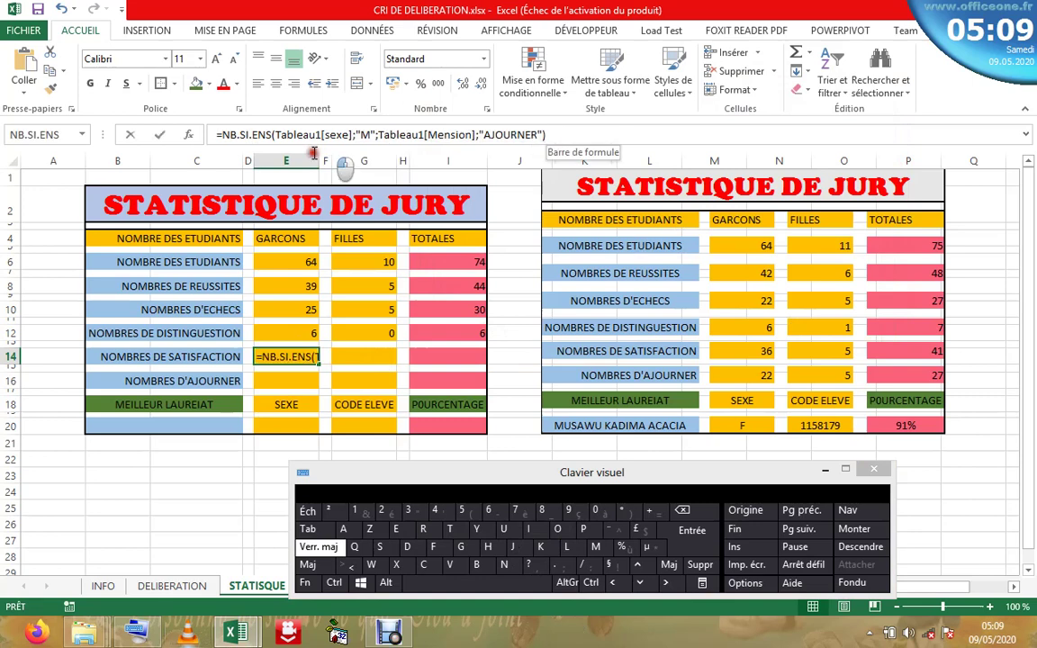
pyautogui.keyDown('shift'); pyautogui.click(272, 135); pyautogui.keyUp('shift')
pyautogui.click(279, 135)
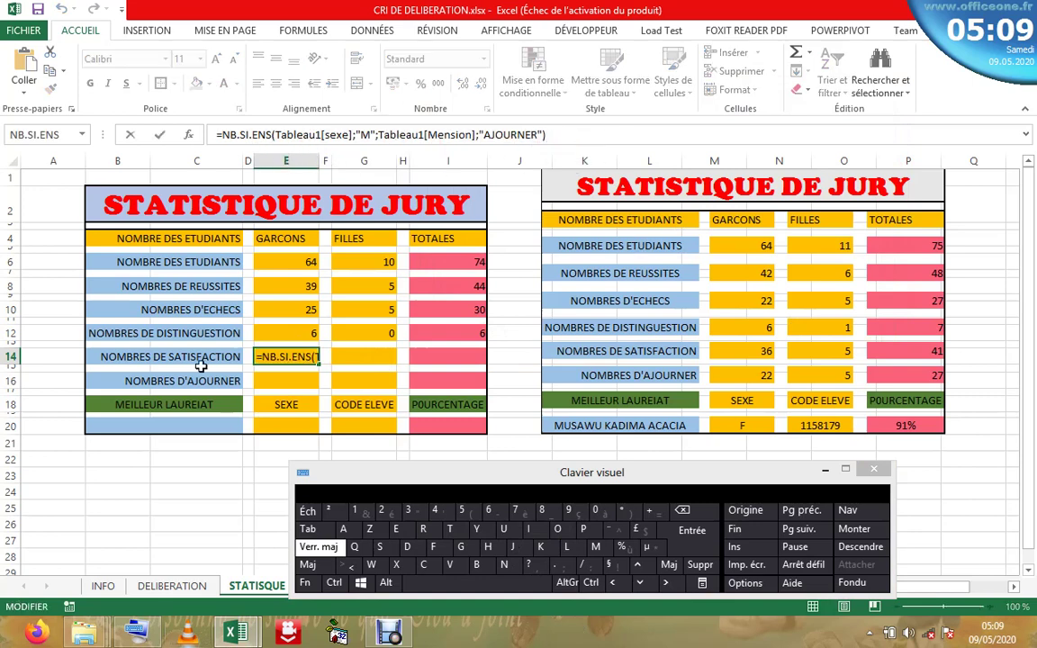
pyautogui.click(529, 135)
pyautogui.doubleClick(507, 134)
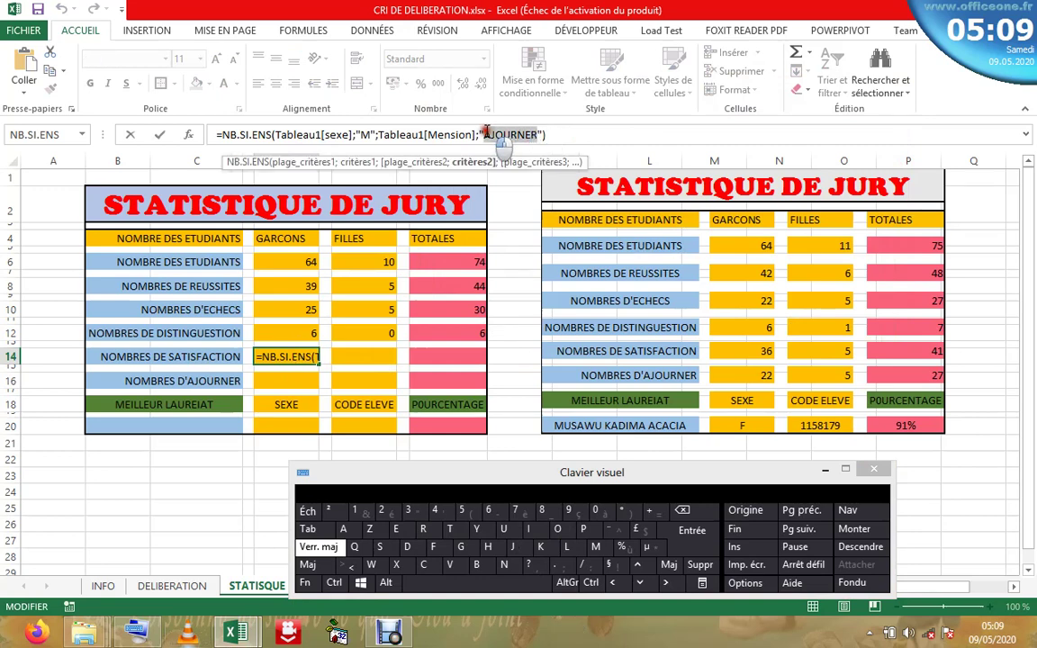
pyautogui.rightClick(494, 135)
pyautogui.click(526, 144)
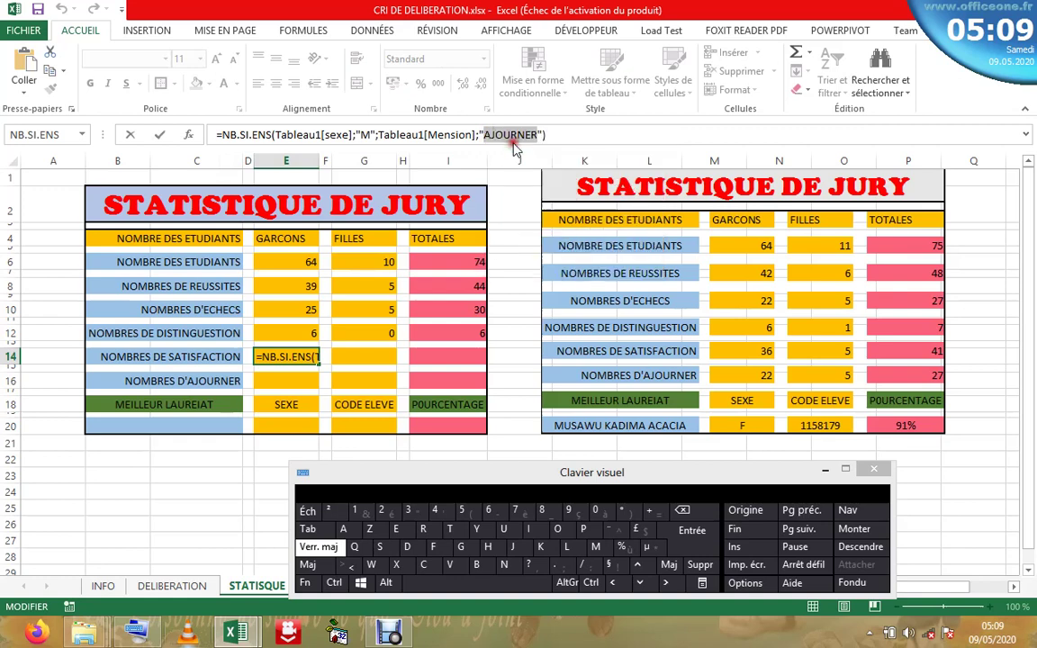
# - Put SATISFACTION in its place so E14 shows 0, then go to the DELIBERATION sheet
pyautogui.click(379, 546)
pyautogui.click(343, 528)
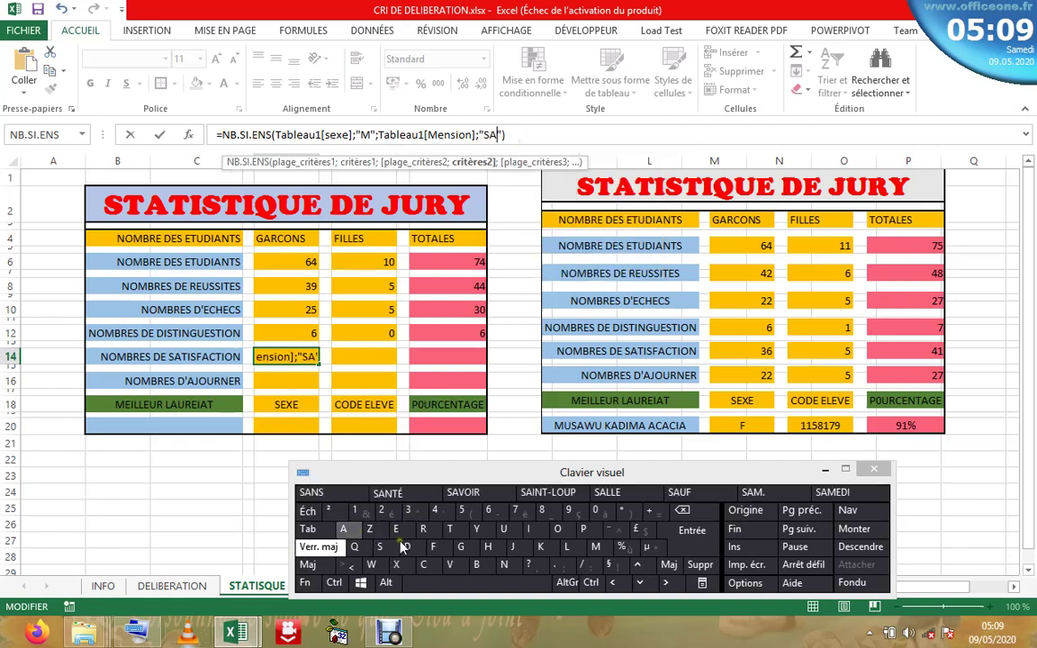
pyautogui.click(452, 530)
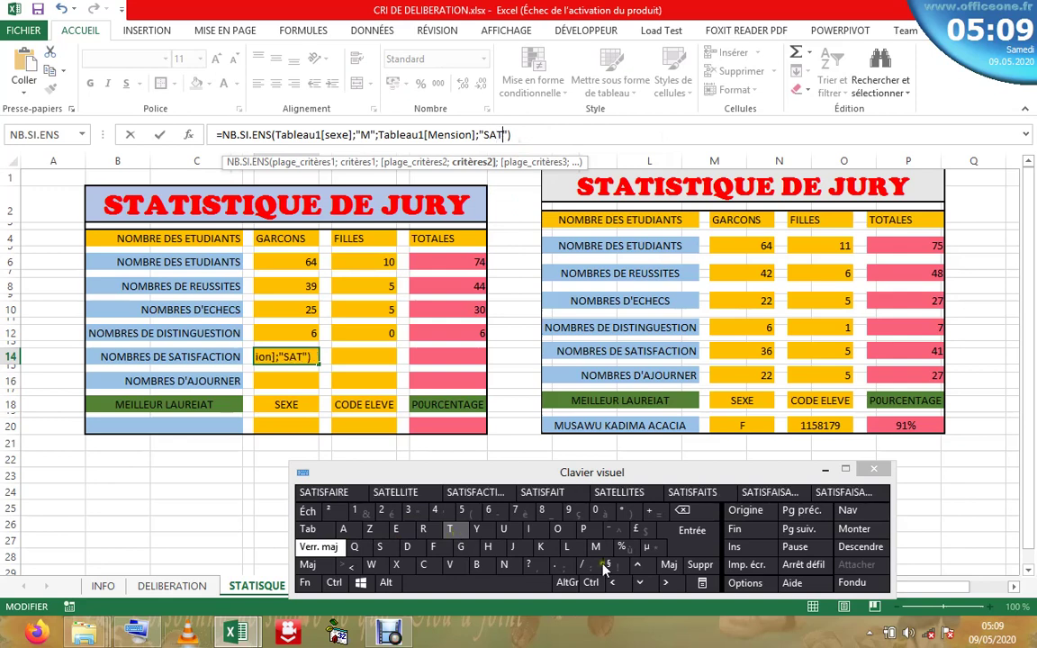
pyautogui.click(531, 531)
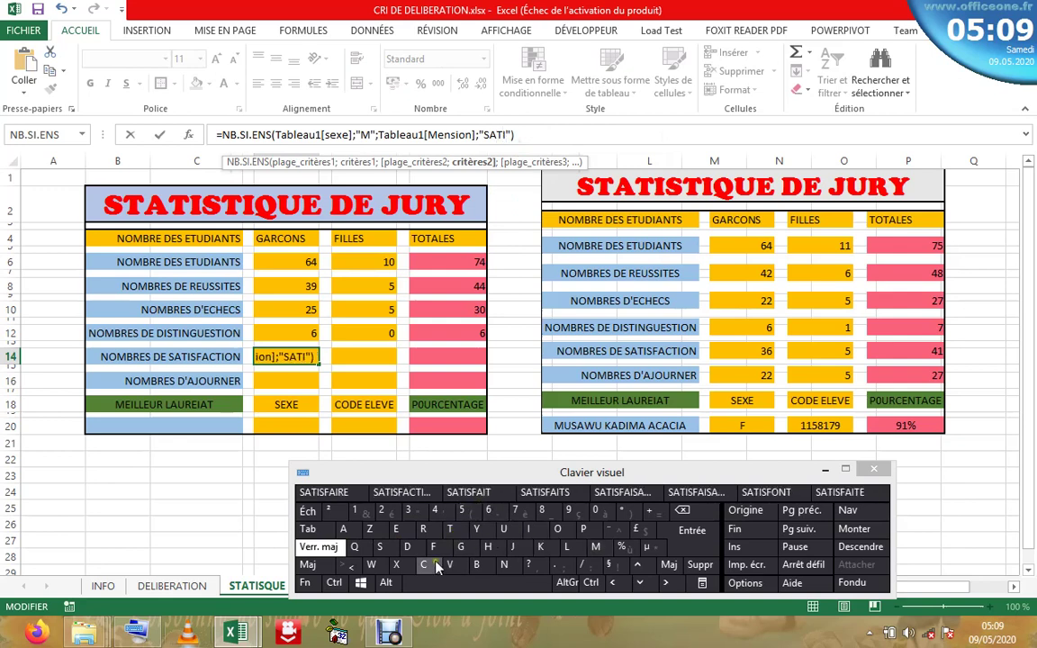
pyautogui.click(379, 546)
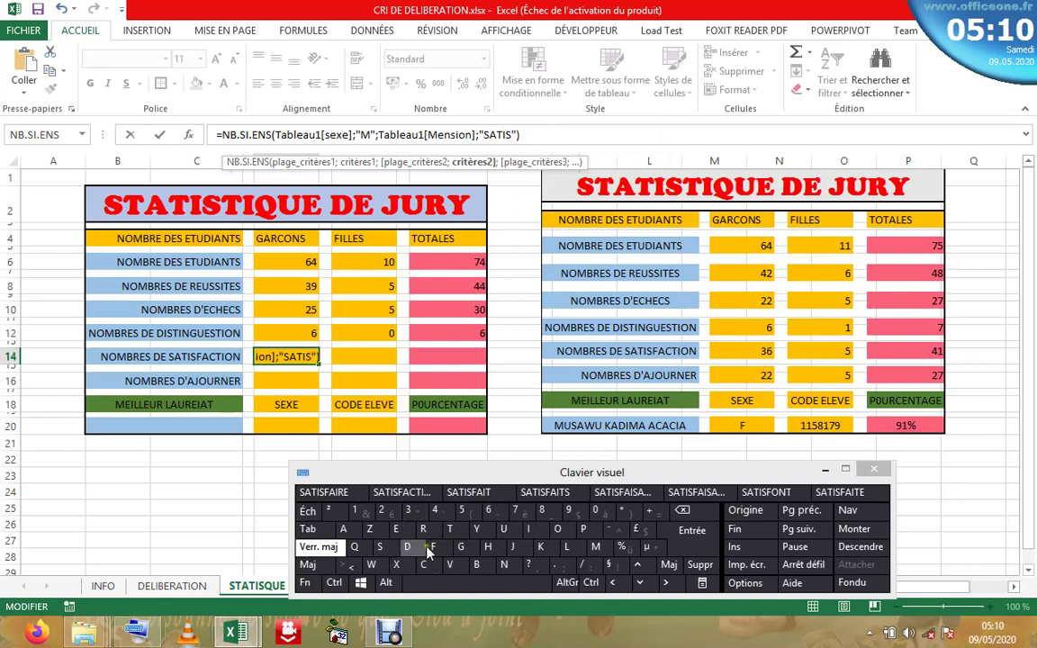
pyautogui.click(431, 549)
pyautogui.click(343, 529)
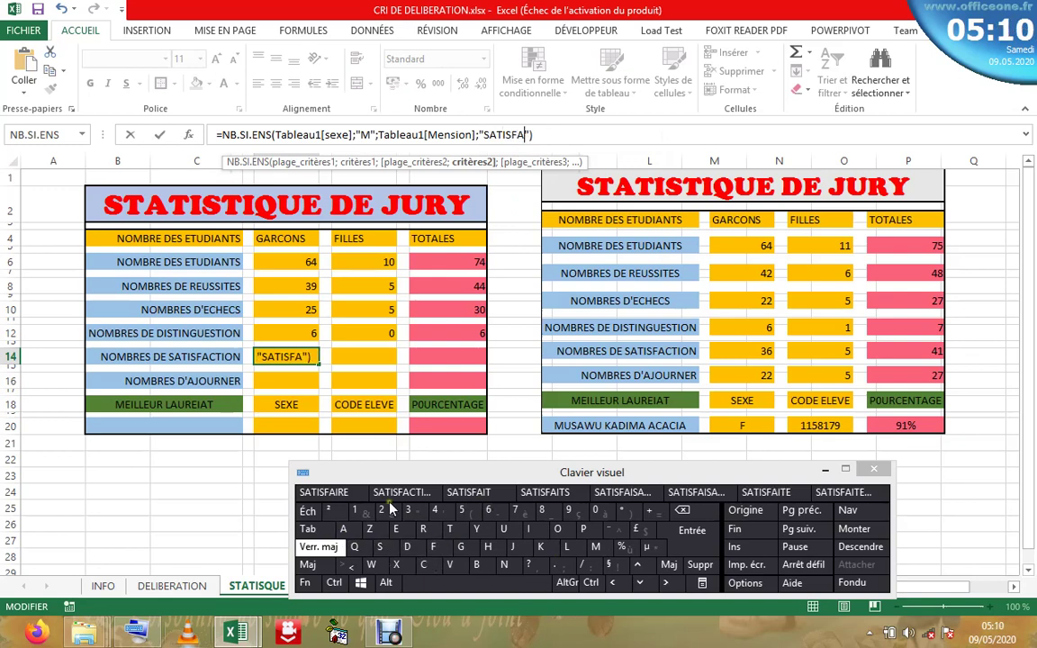
pyautogui.click(402, 493)
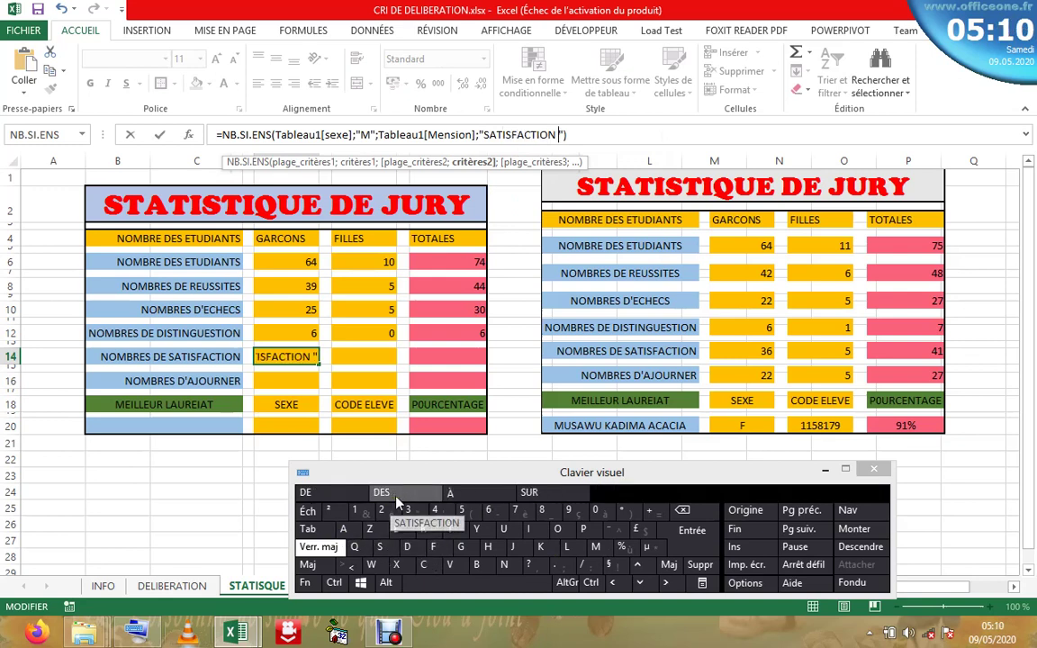
pyautogui.click(699, 534)
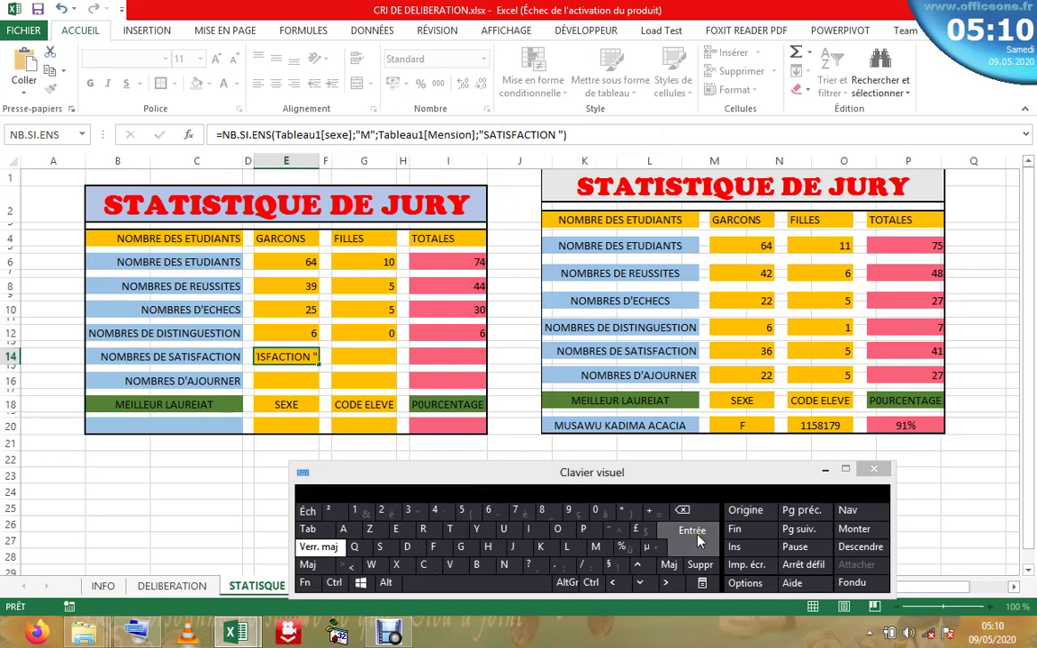
pyautogui.click(303, 357)
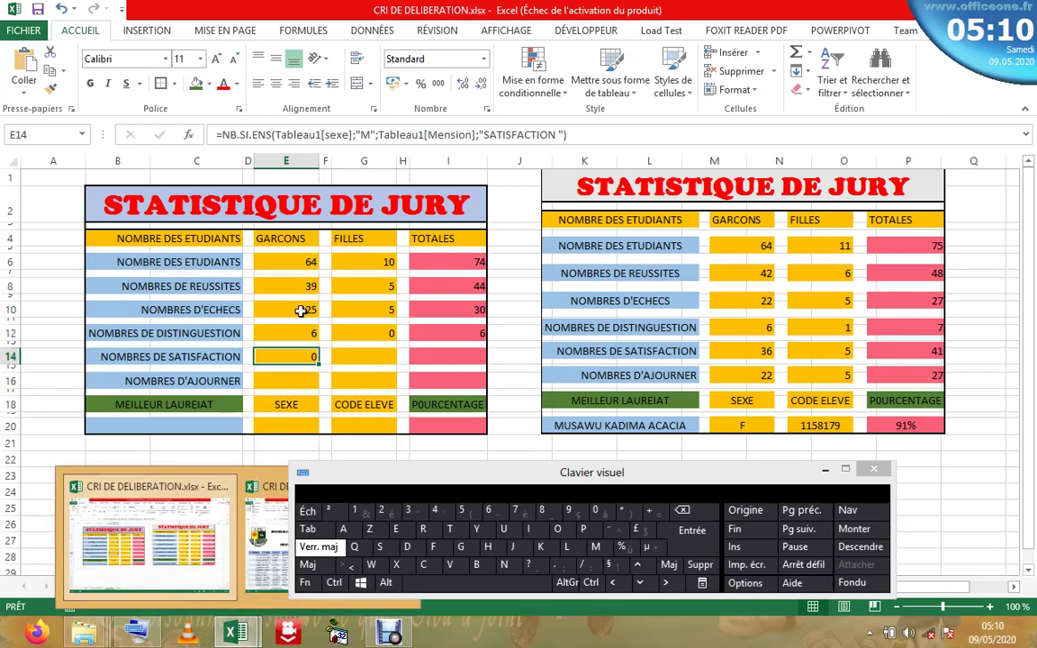
pyautogui.click(825, 469)
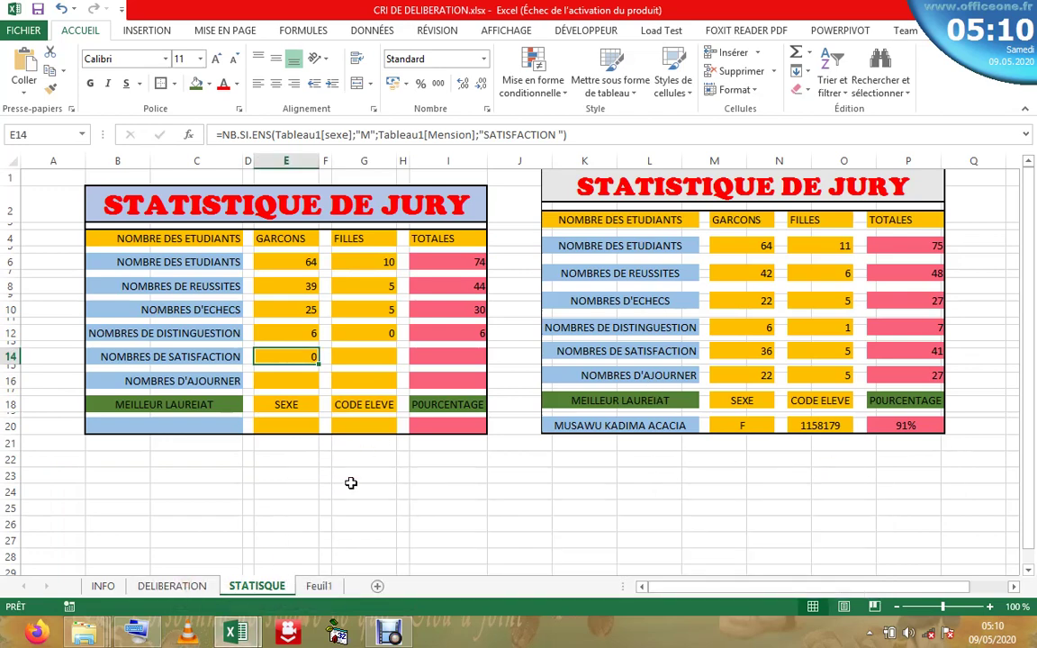
pyautogui.click(180, 586)
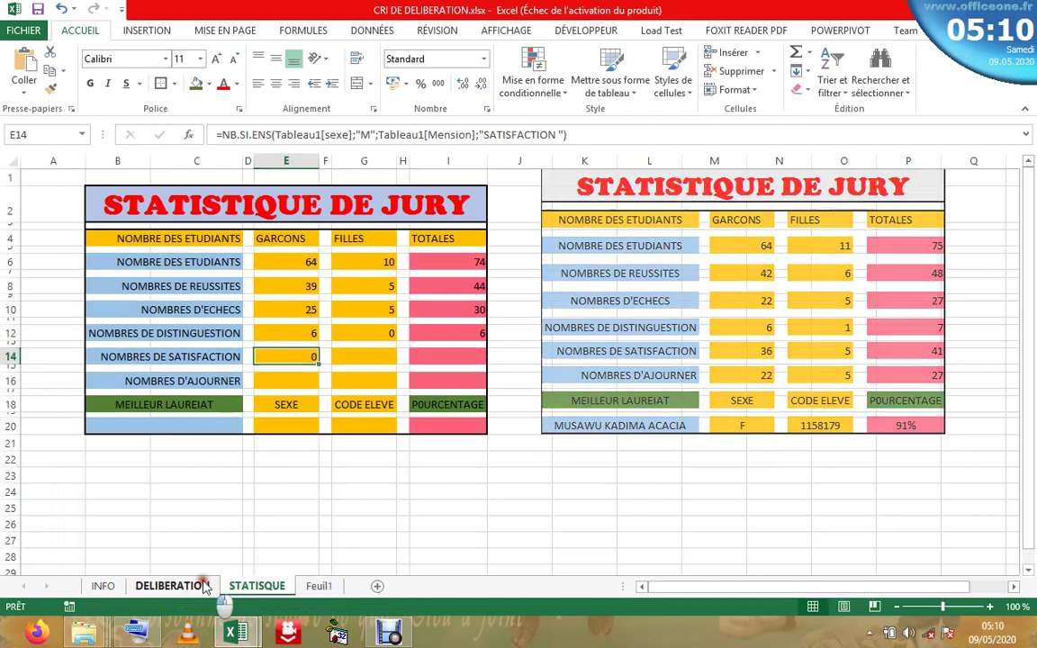
# - Copy the SATISFACTION mention from N18 and paste it into spare cell P9
pyautogui.click(794, 549)
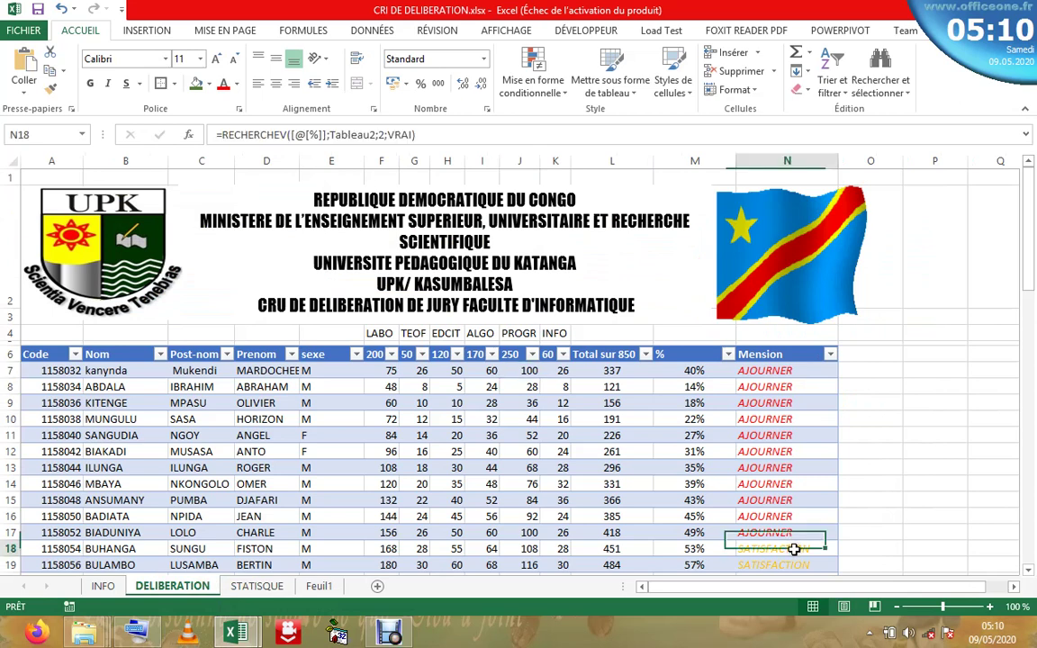
pyautogui.rightClick(794, 549)
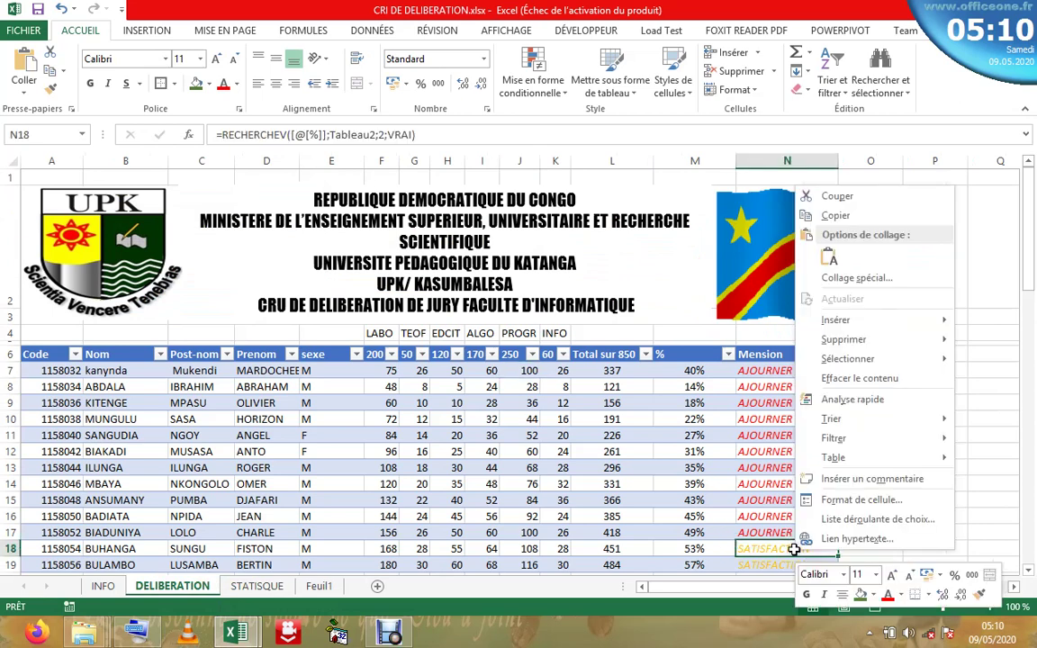
pyautogui.click(830, 215)
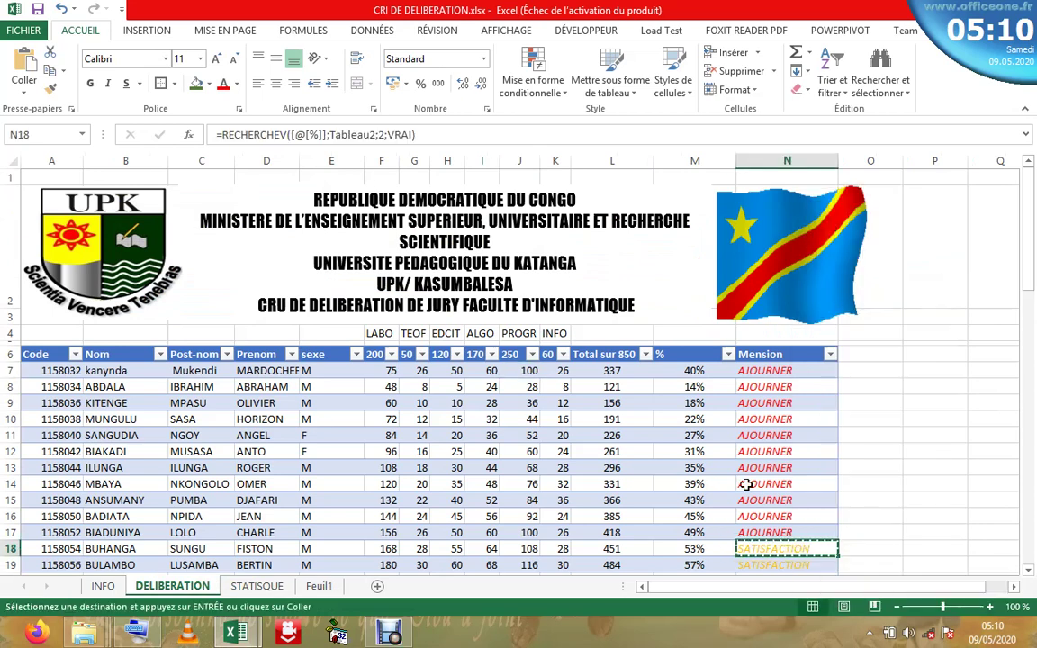
pyautogui.click(935, 371)
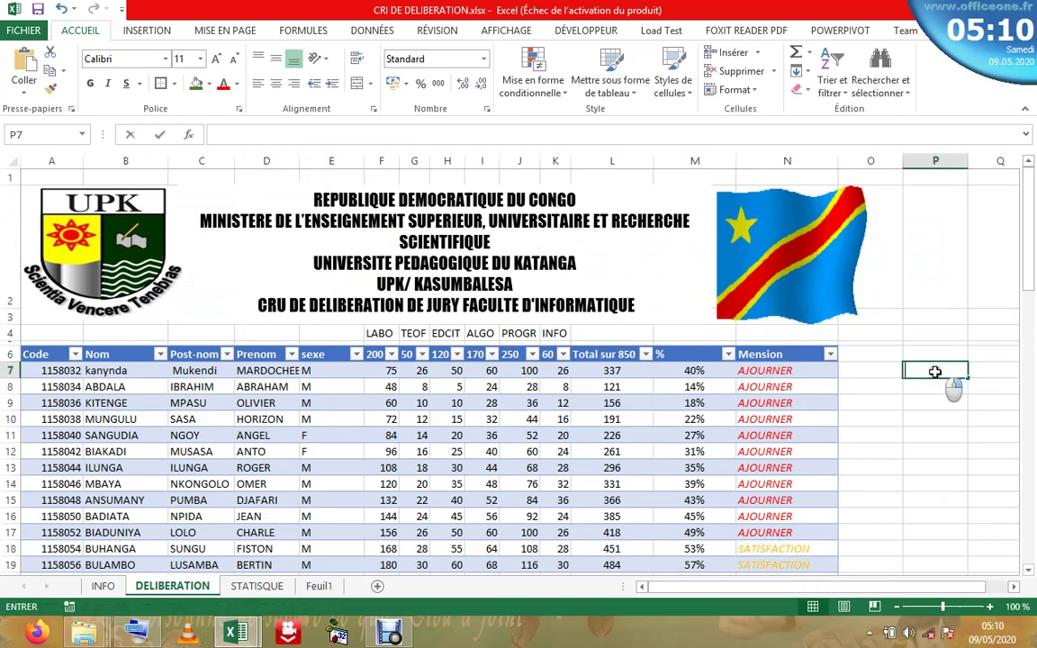
pyautogui.rightClick(935, 371)
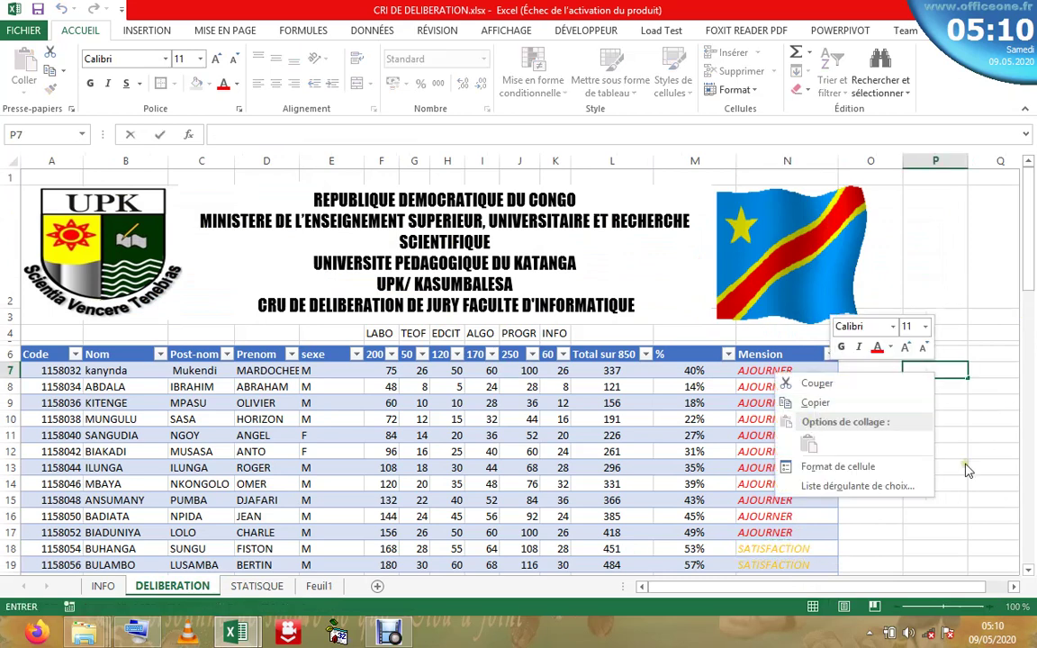
pyautogui.press('Escape')
pyautogui.click(754, 554)
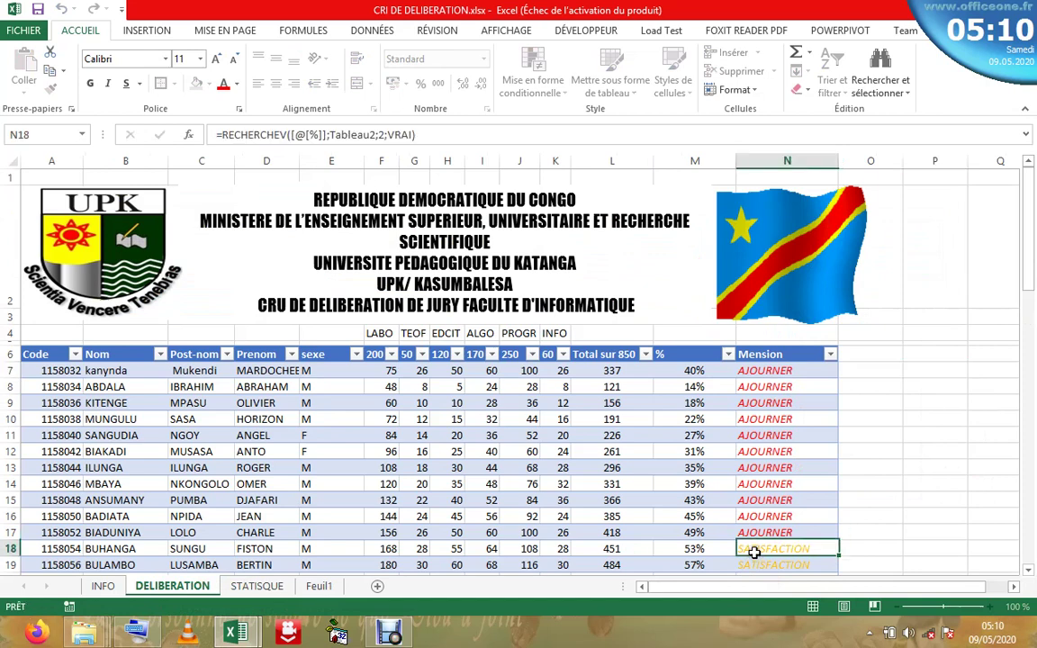
pyautogui.rightClick(754, 553)
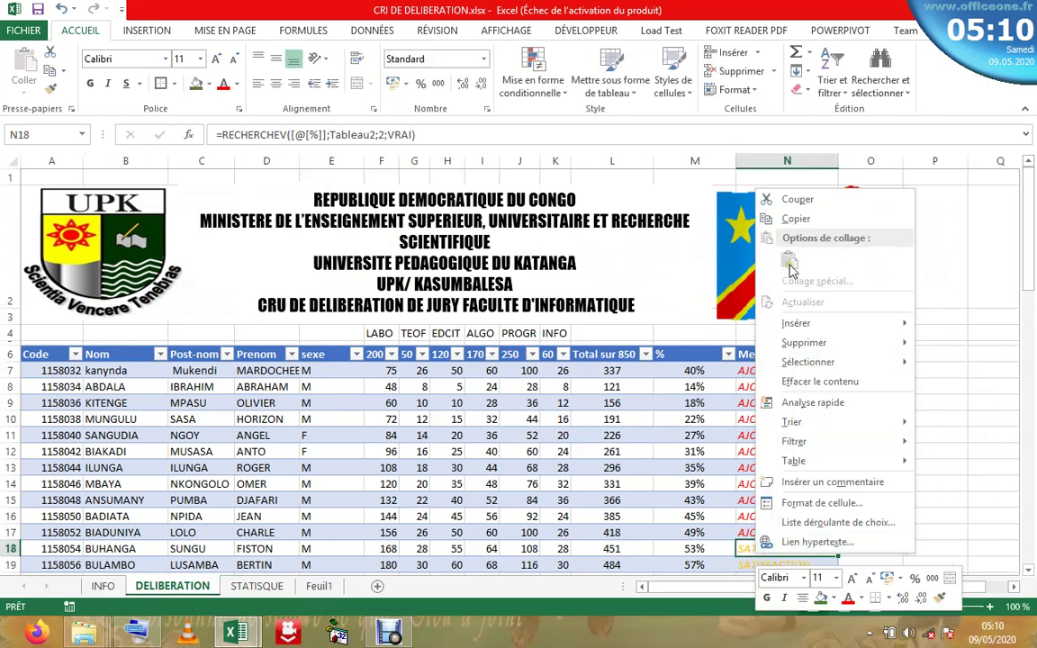
pyautogui.click(795, 219)
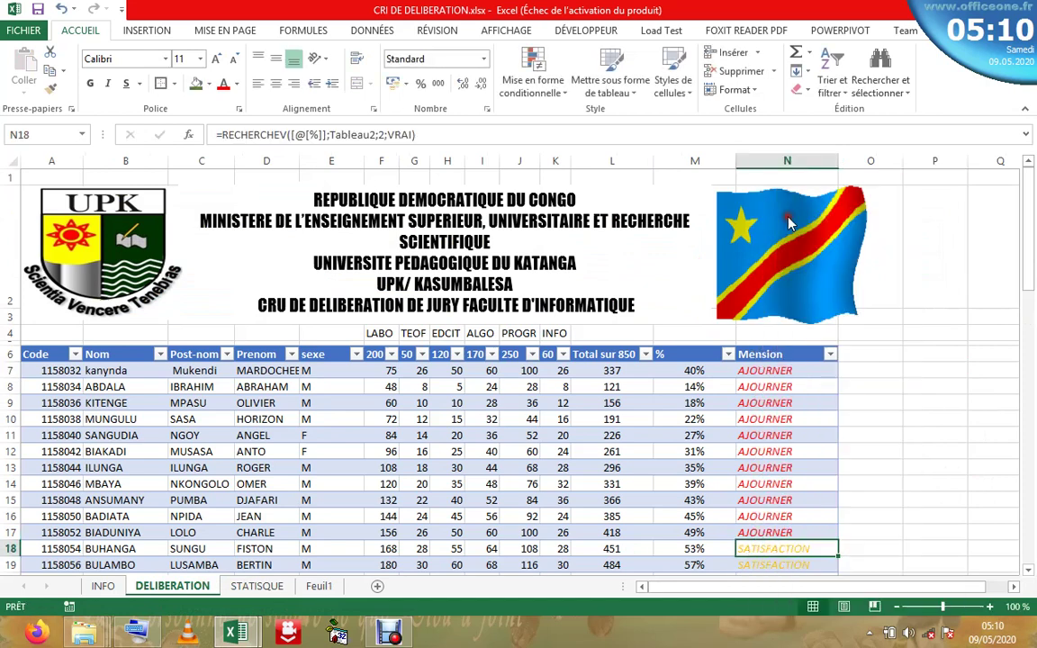
pyautogui.click(931, 406)
pyautogui.rightClick(930, 405)
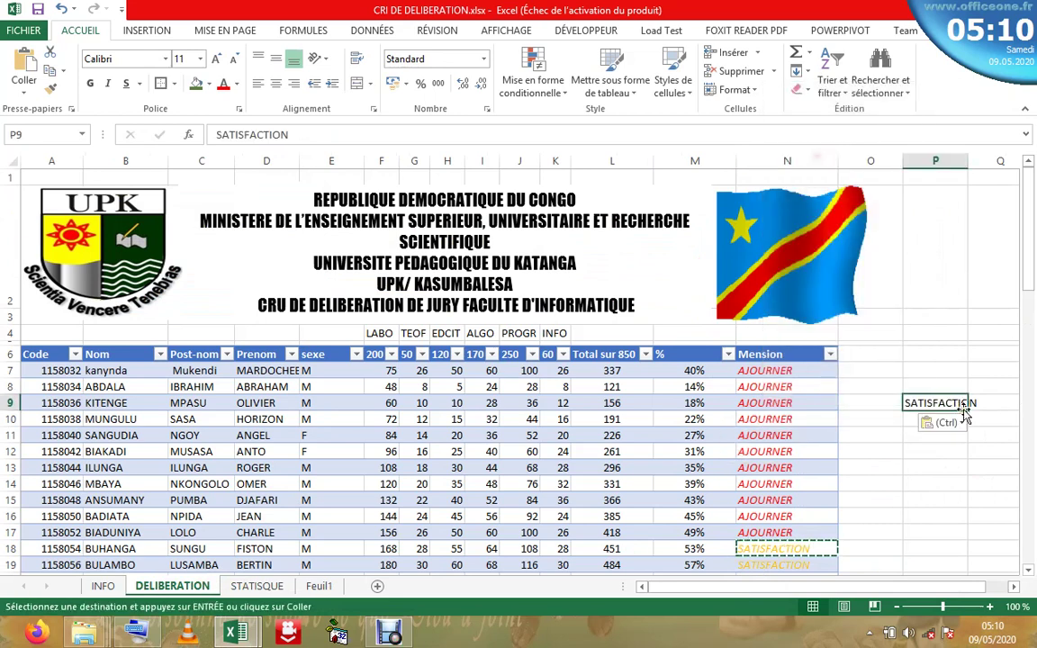
# - Copy the exact SATISFACTION text from P9 and return to the STATISQUE sheet
pyautogui.doubleClick(910, 404)
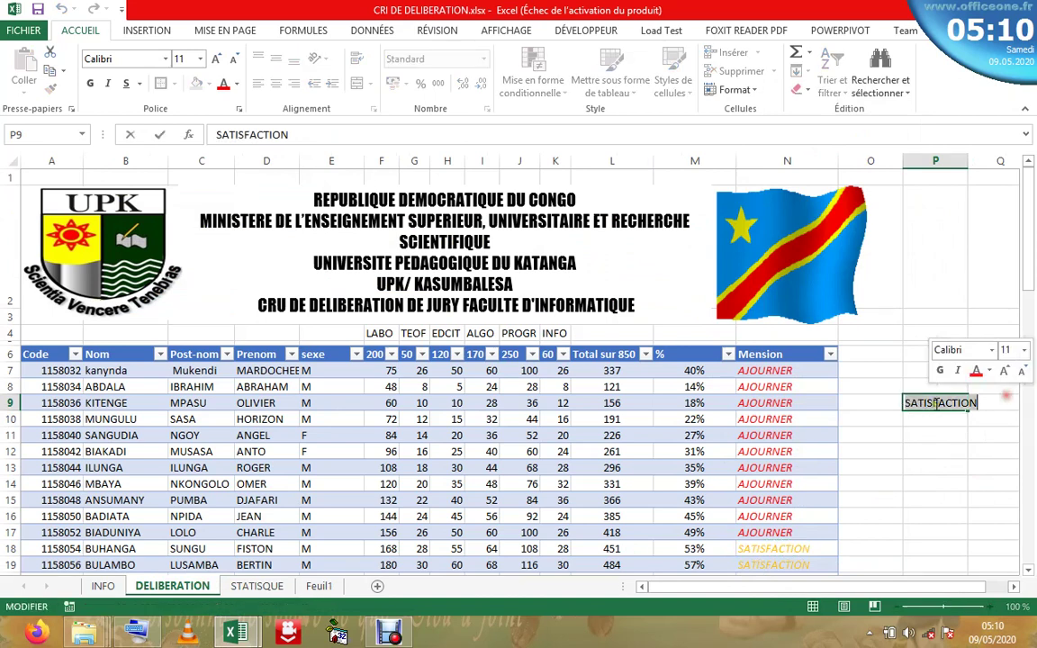
pyautogui.rightClick(910, 405)
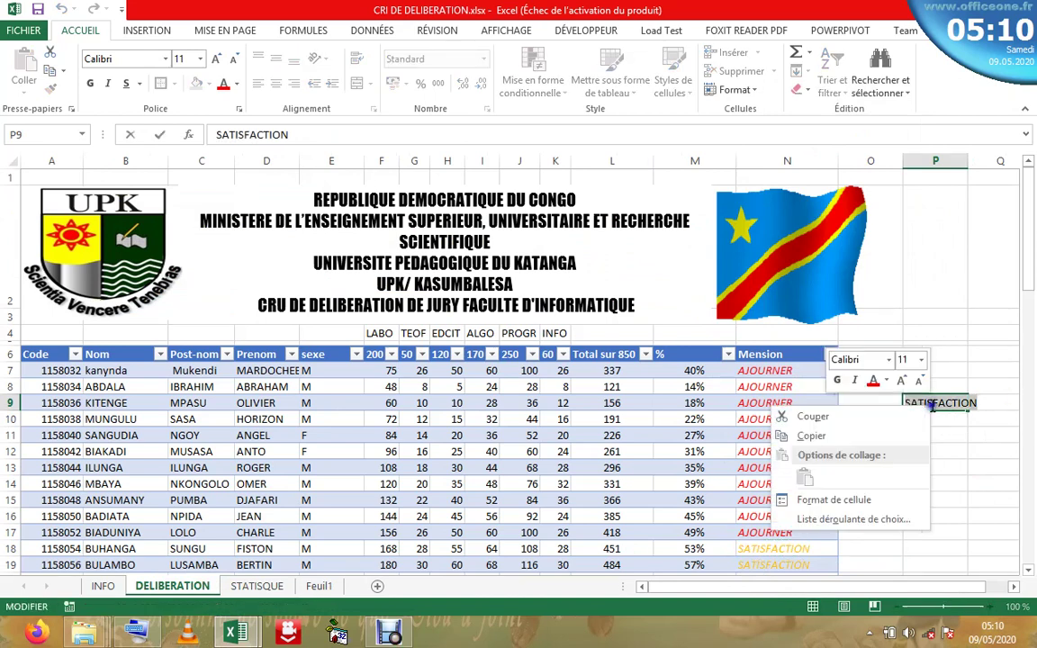
pyautogui.click(811, 436)
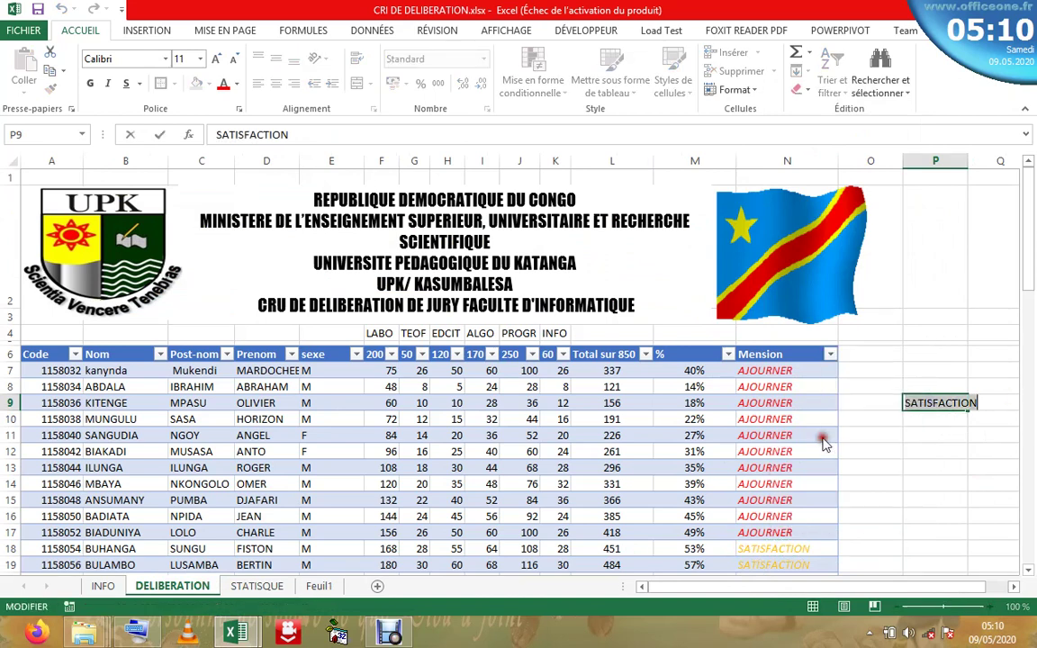
pyautogui.click(256, 586)
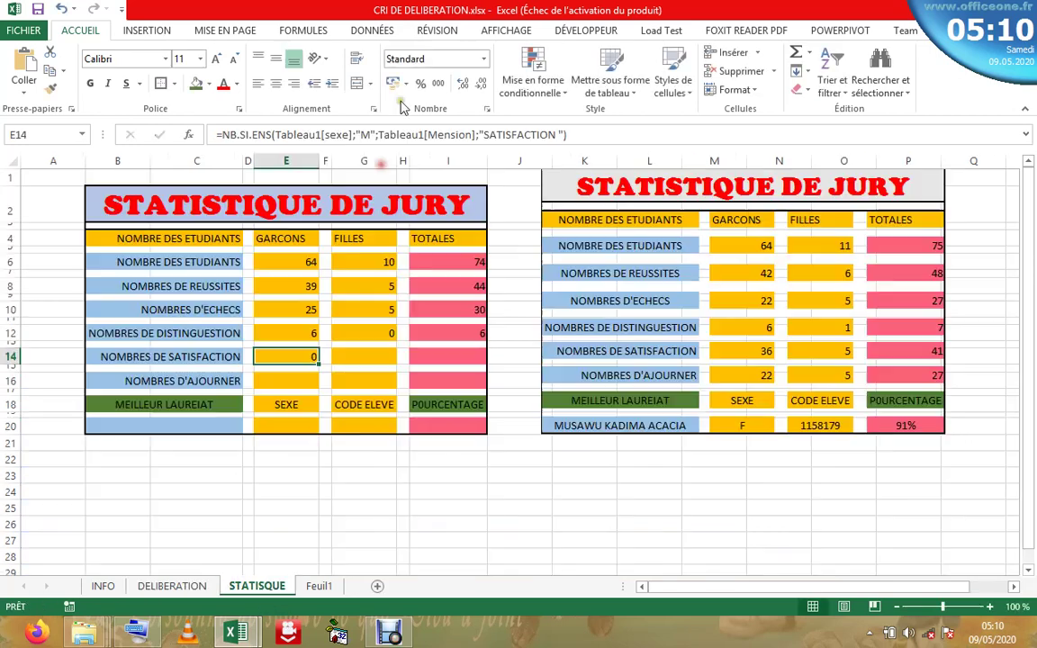
# - Correct E14's criterion to SATISFACTION, giving 33 boys, and copy its formula
pyautogui.click(559, 134)
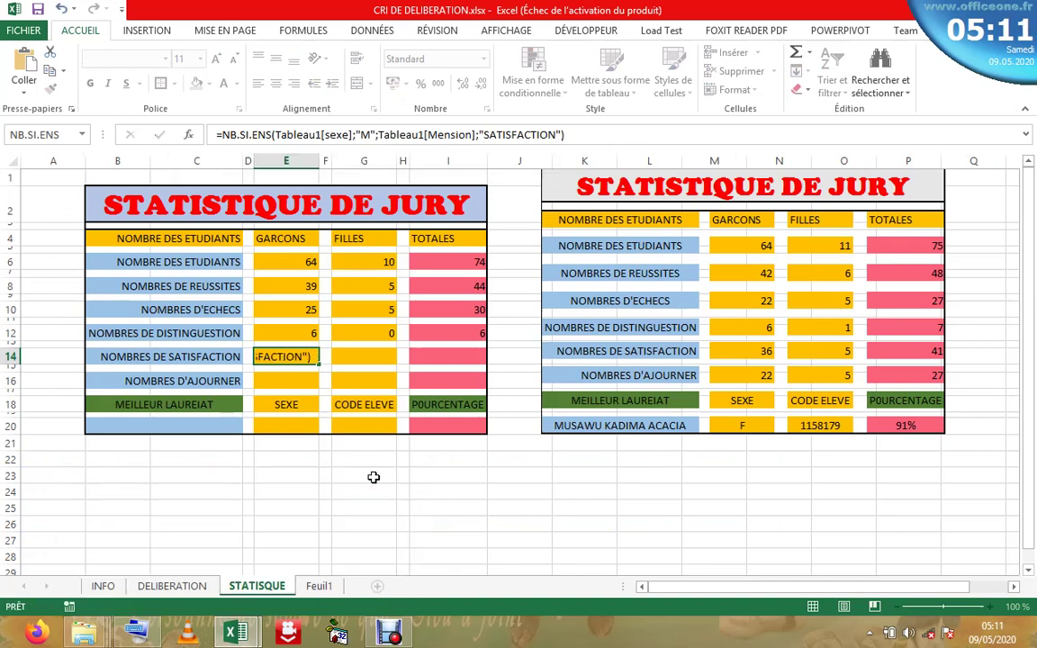
pyautogui.press('Return')
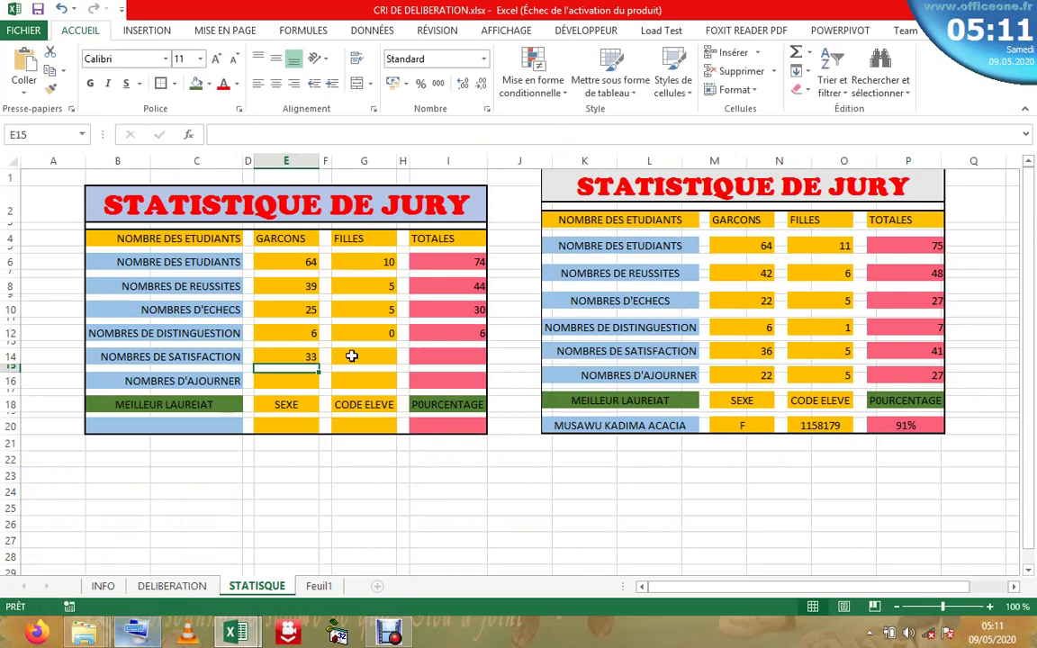
pyautogui.click(351, 357)
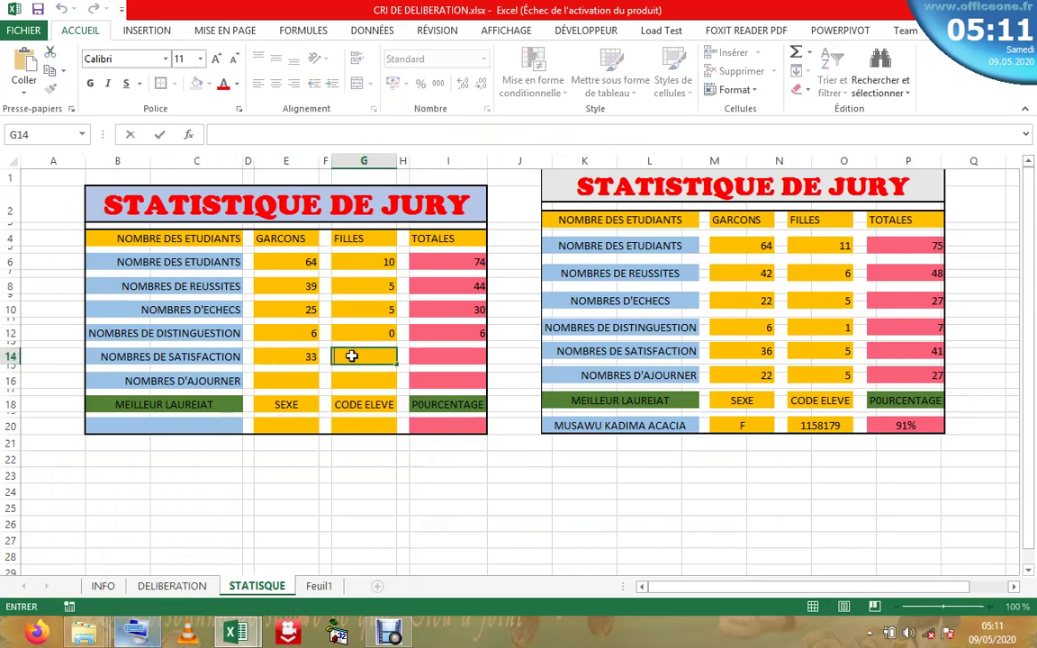
pyautogui.click(295, 356)
pyautogui.moveTo(565, 134); pyautogui.dragTo(217, 135)
pyautogui.rightClick(217, 134)
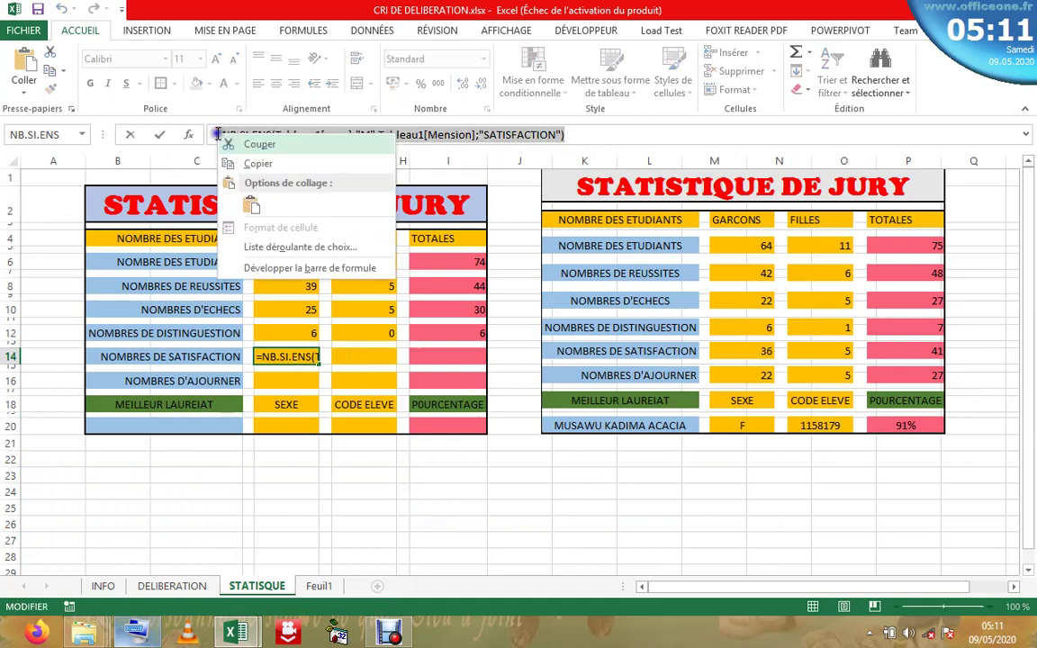
pyautogui.click(269, 162)
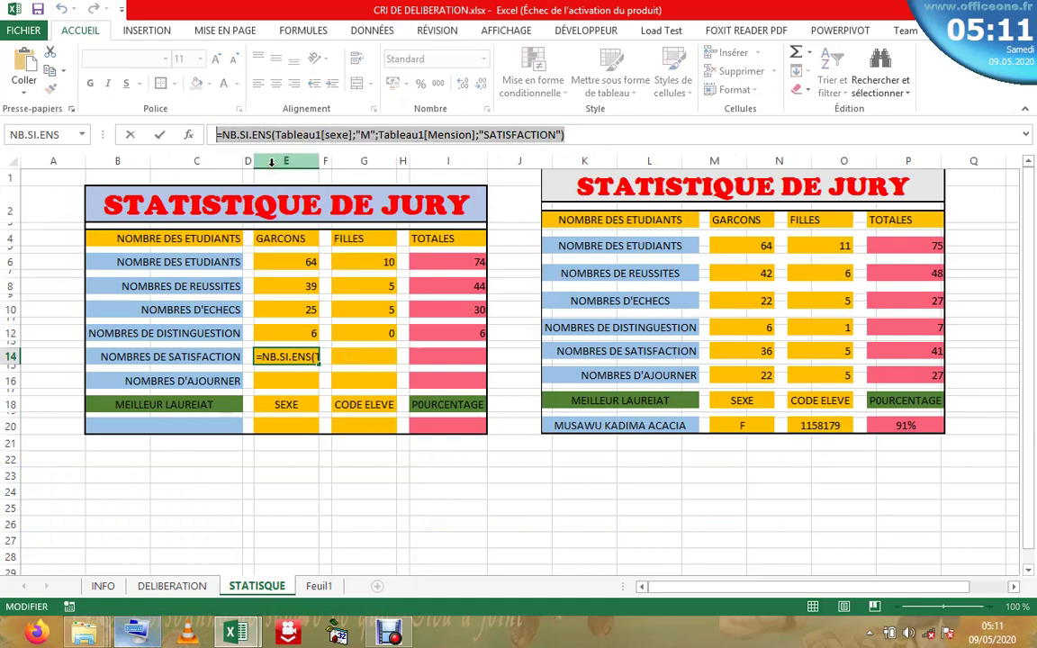
pyautogui.press('Escape')
# - Paste the formula into G14 with the sex criterion changed from M to F, giving 5 girls
pyautogui.click(362, 356)
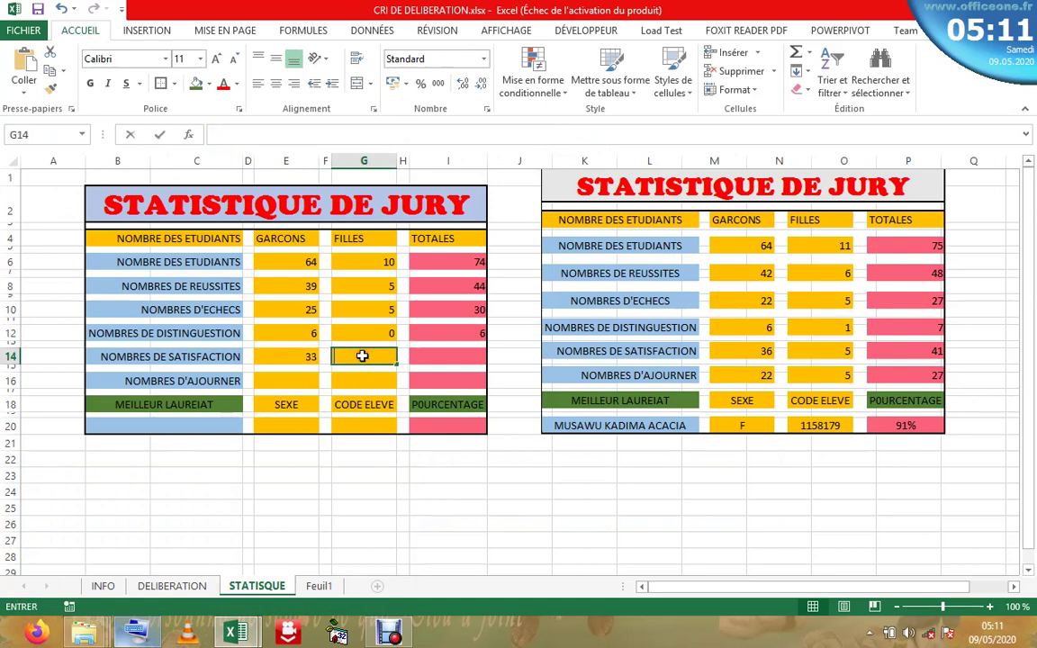
pyautogui.click(324, 133)
pyautogui.rightClick(324, 134)
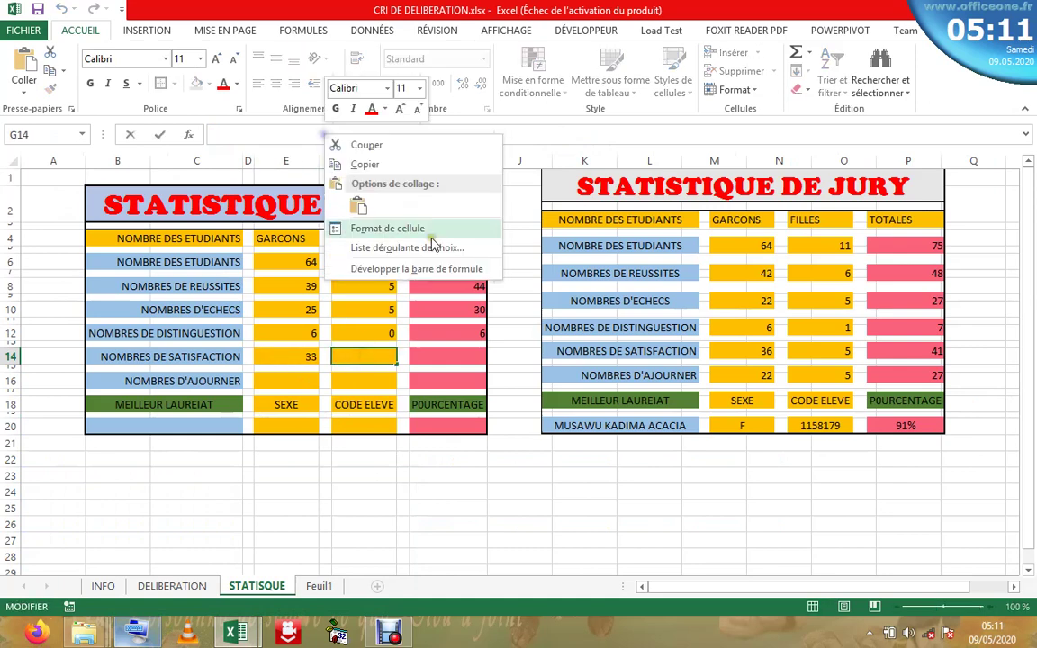
pyautogui.click(358, 206)
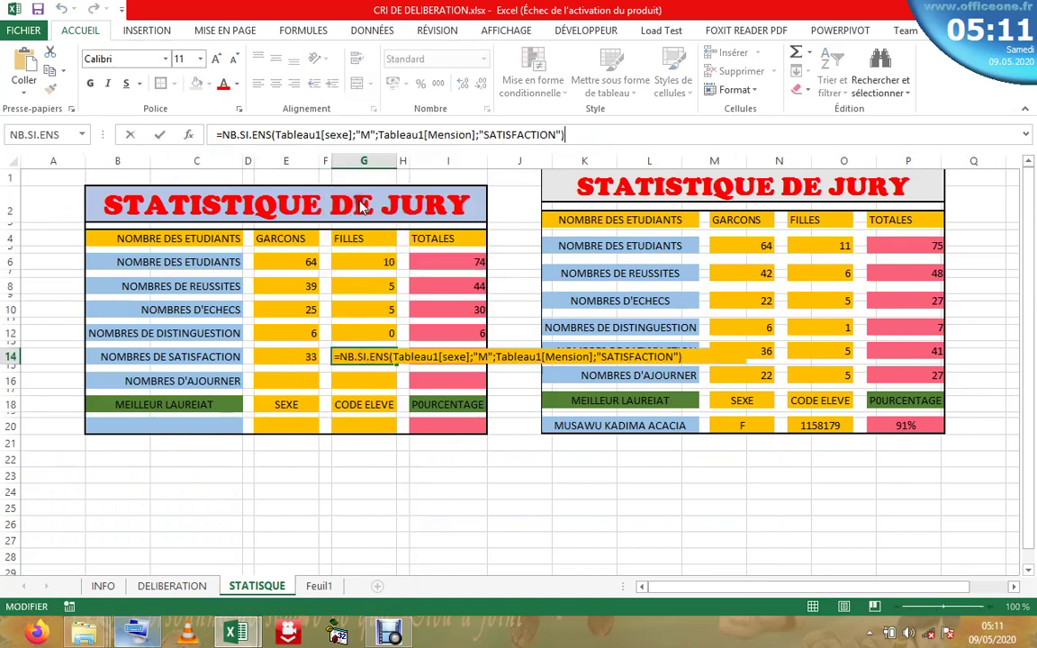
pyautogui.click(368, 134)
pyautogui.press('BackSpace')
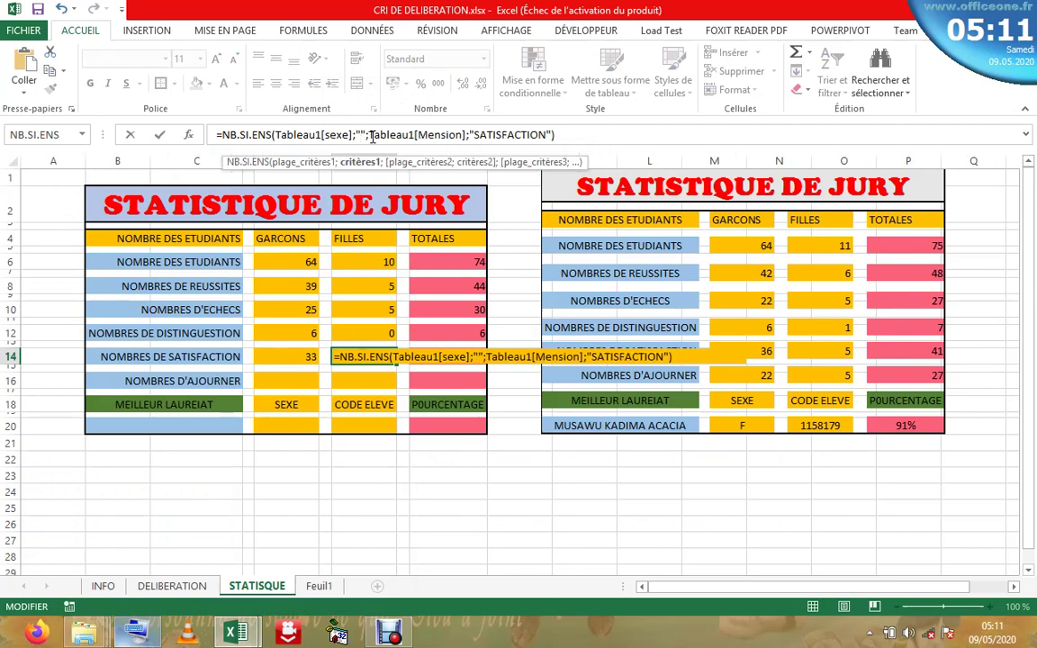
pyautogui.write('F')
pyautogui.press('Return')
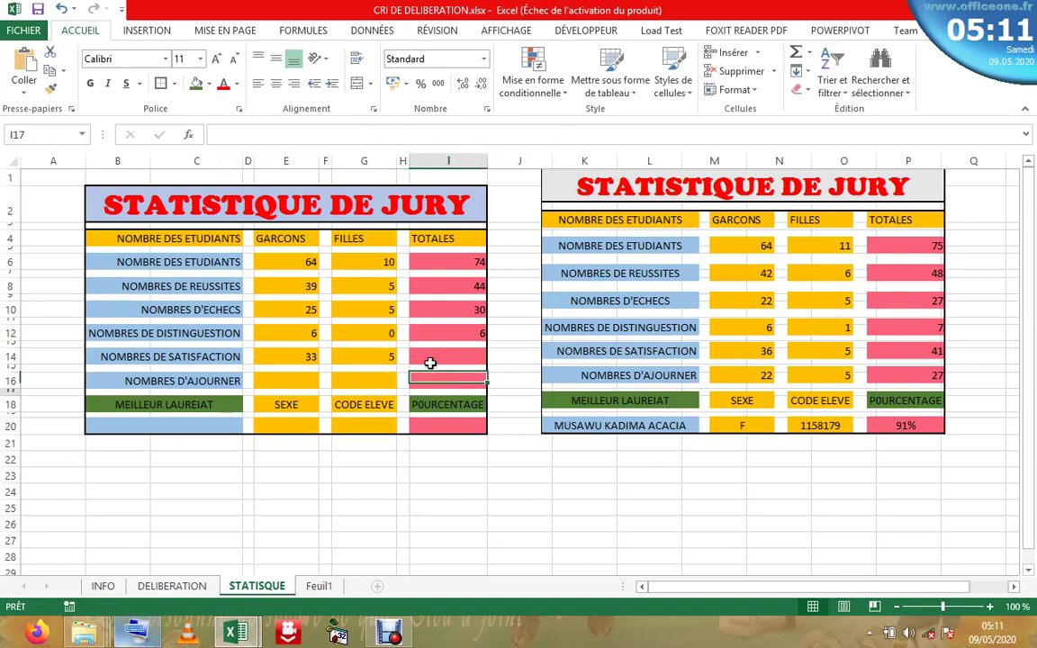
# - Enter =SOMME(G14:E14) in I14 via AutoSum so the satisfaction total reads 38
pyautogui.doubleClick(440, 354)
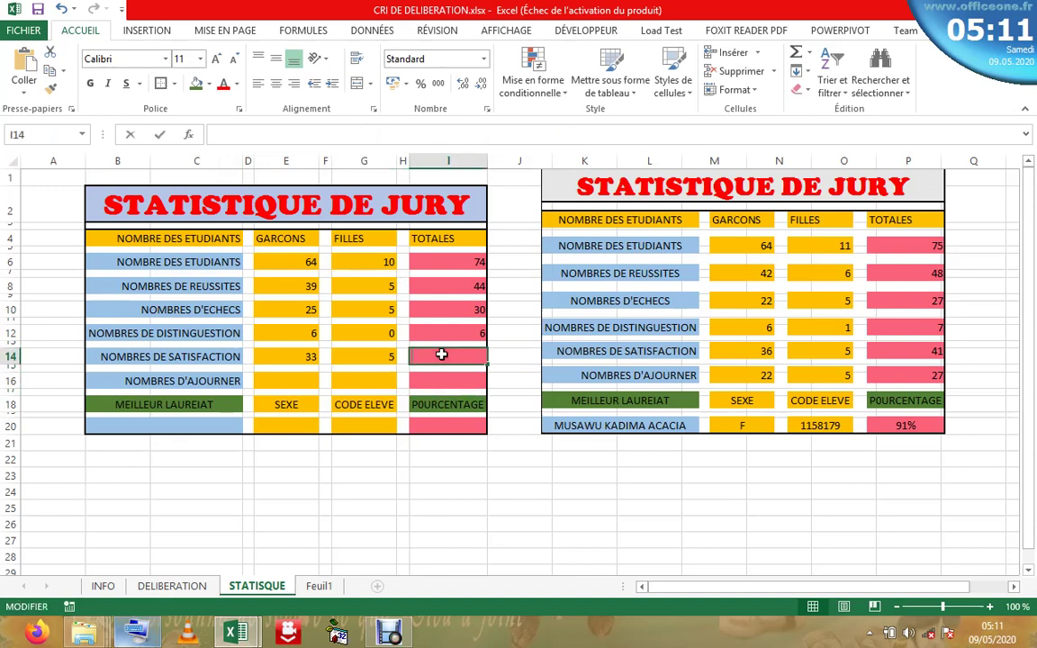
pyautogui.click(796, 52)
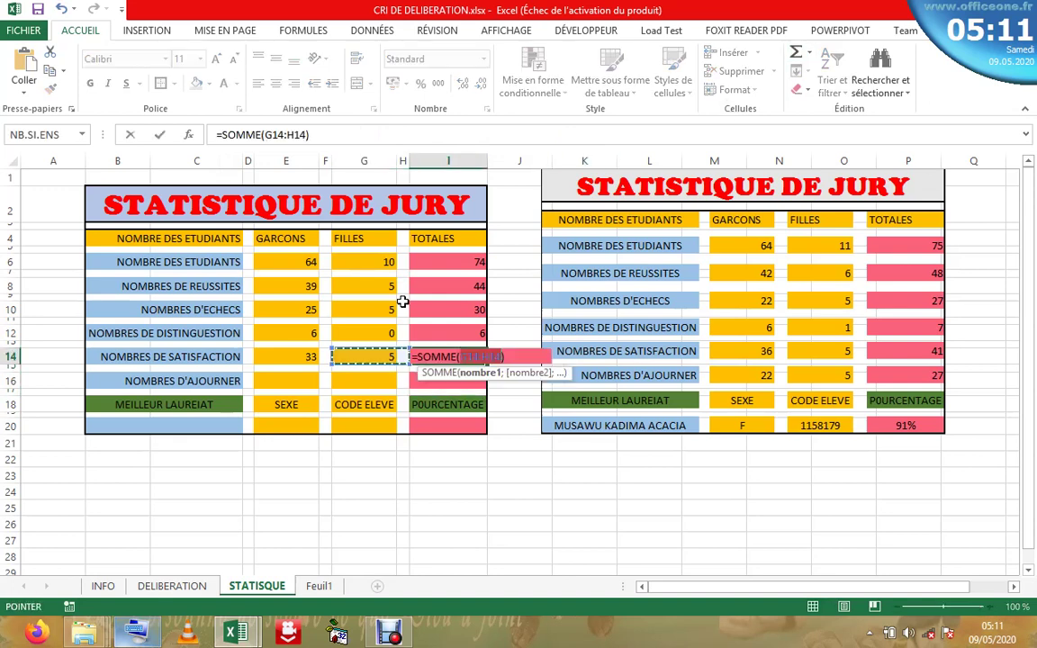
pyautogui.click(306, 134)
pyautogui.press('BackSpace')
pyautogui.press('BackSpace')
pyautogui.press('BackSpace')
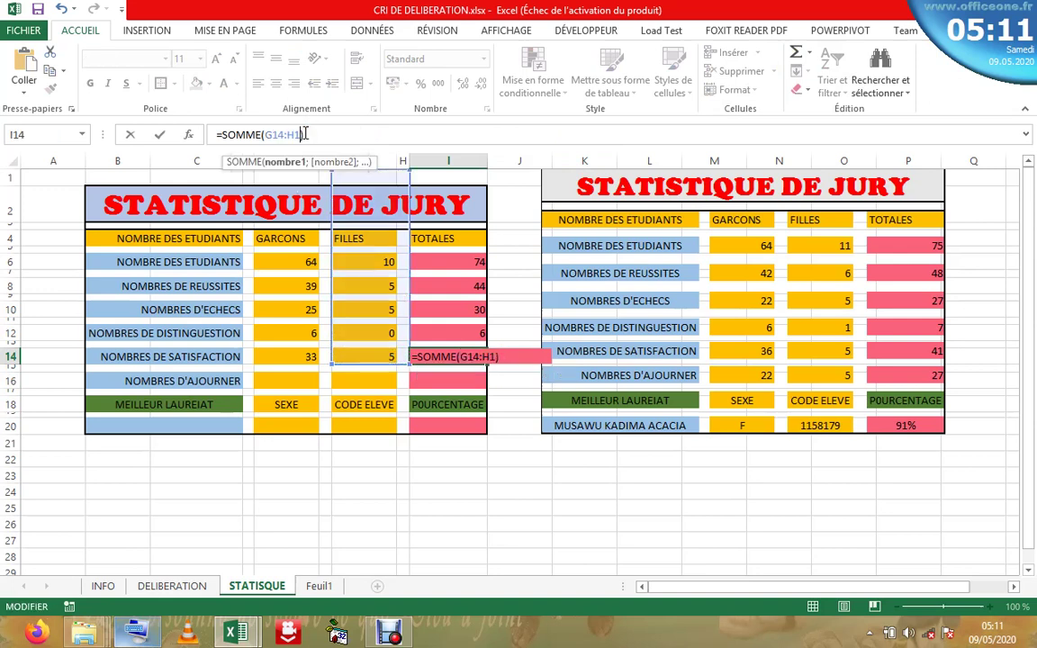
pyautogui.click(303, 354)
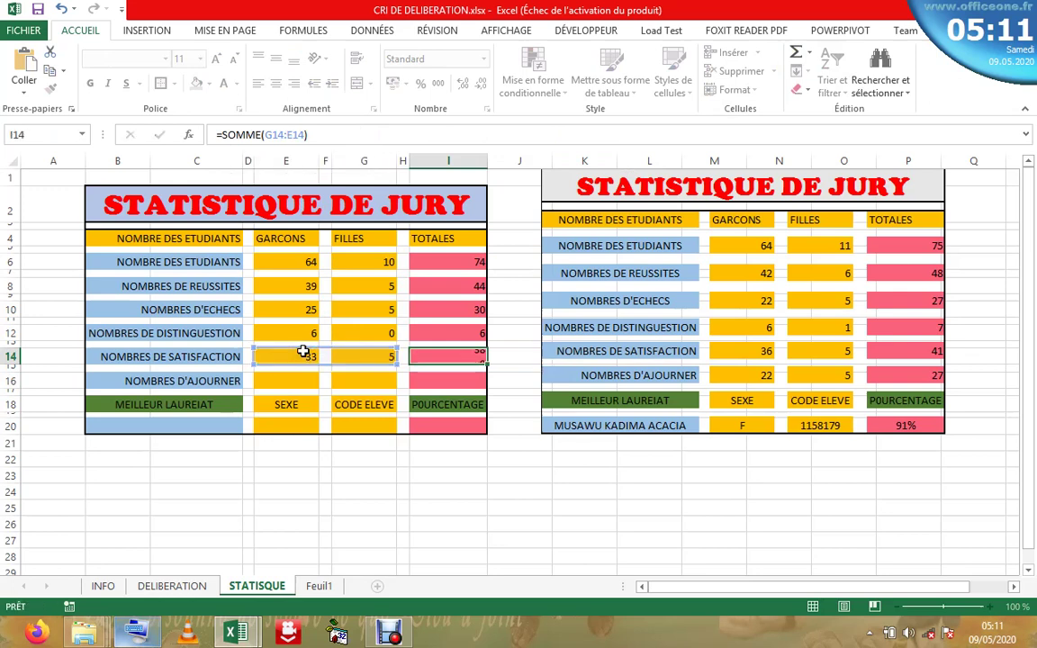
pyautogui.press('Return')
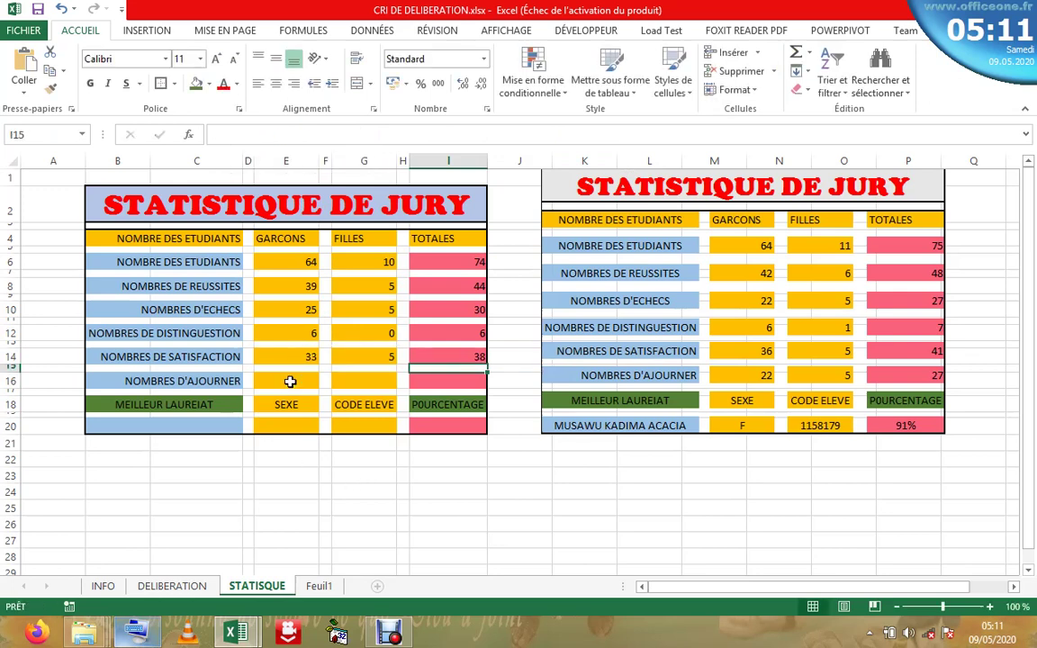
# - Paste the count formula into E16 with AJOURNER replacing SATISFACTION, showing 25 boys
pyautogui.click(290, 381)
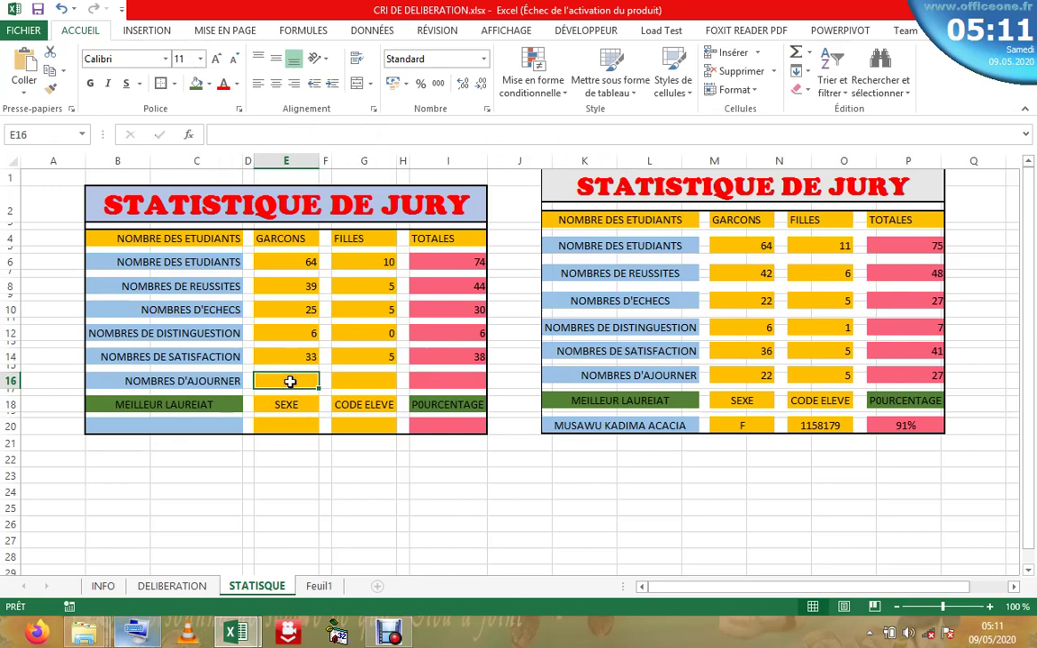
pyautogui.write('=')
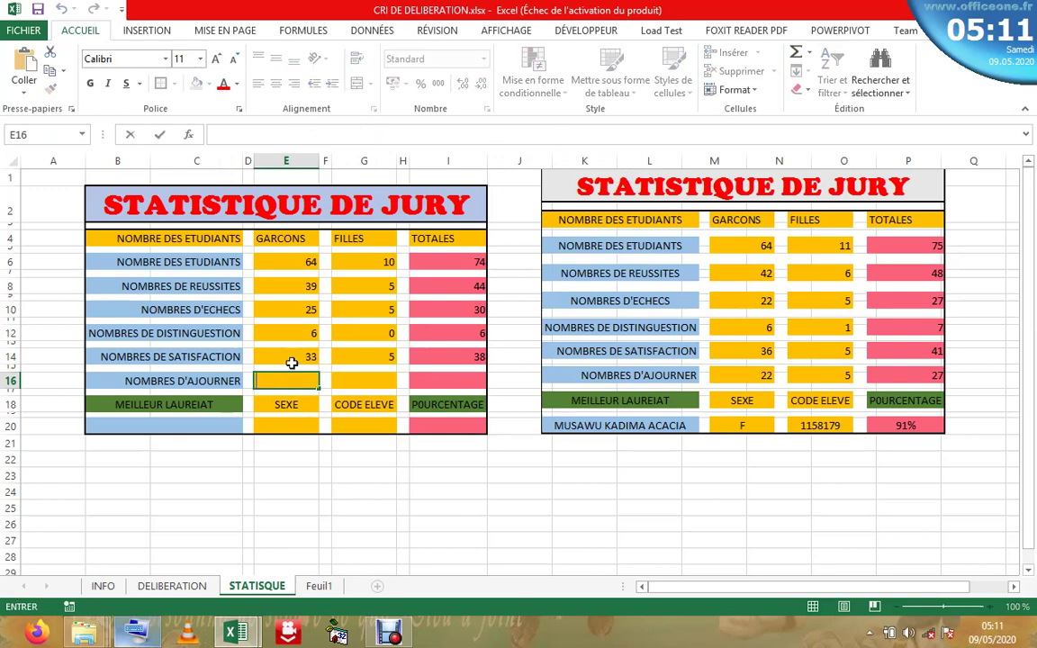
pyautogui.rightClick(309, 392)
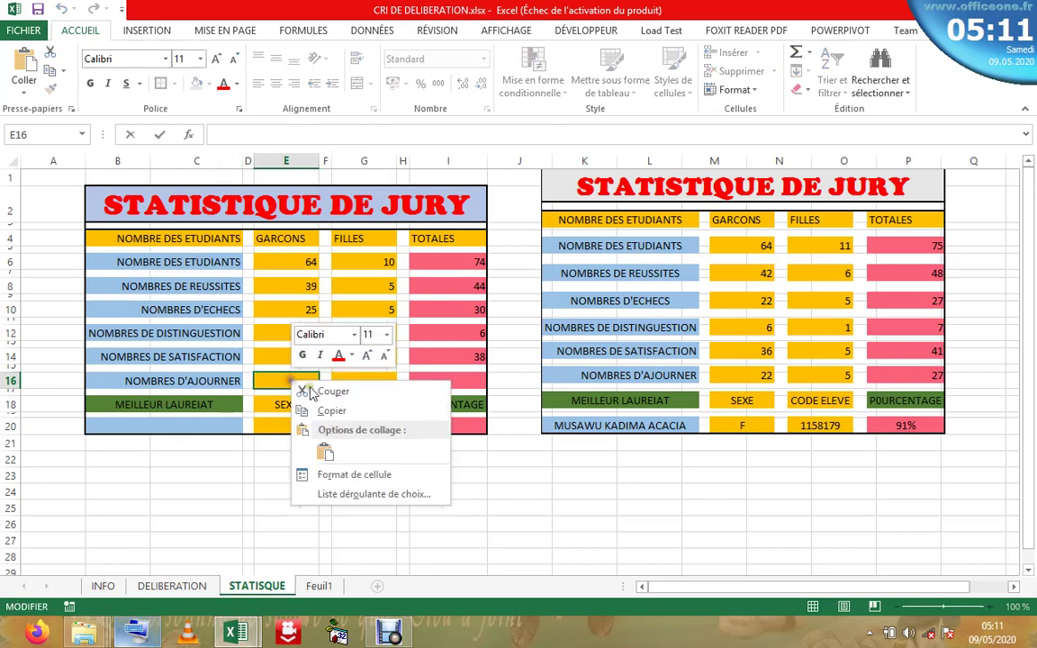
pyautogui.click(325, 452)
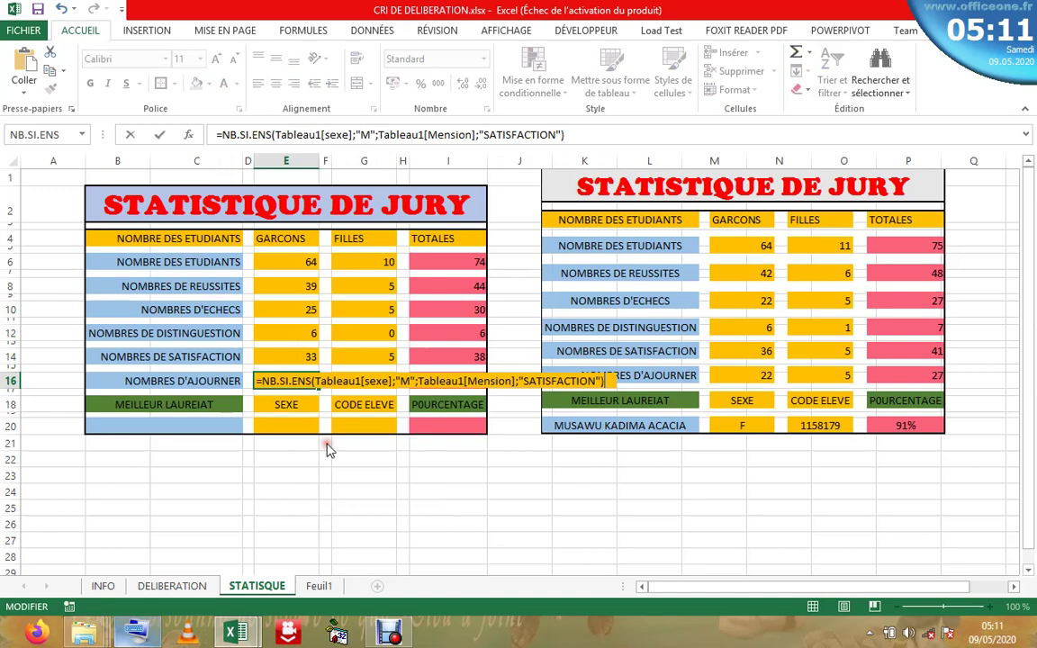
pyautogui.click(556, 133)
pyautogui.press('BackSpace')
pyautogui.press('BackSpace')
pyautogui.press('BackSpace')
pyautogui.press('BackSpace')
pyautogui.press('BackSpace')
pyautogui.press('BackSpace')
pyautogui.press('BackSpace')
pyautogui.press('BackSpace')
pyautogui.press('BackSpace')
pyautogui.press('BackSpace')
pyautogui.press('BackSpace')
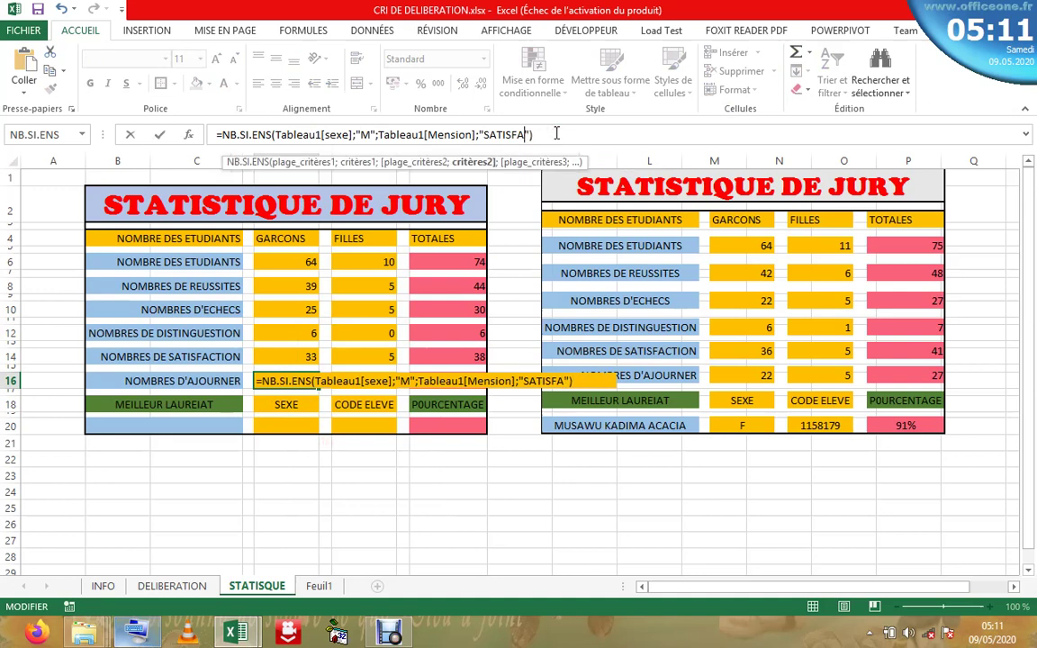
pyautogui.press('BackSpace')
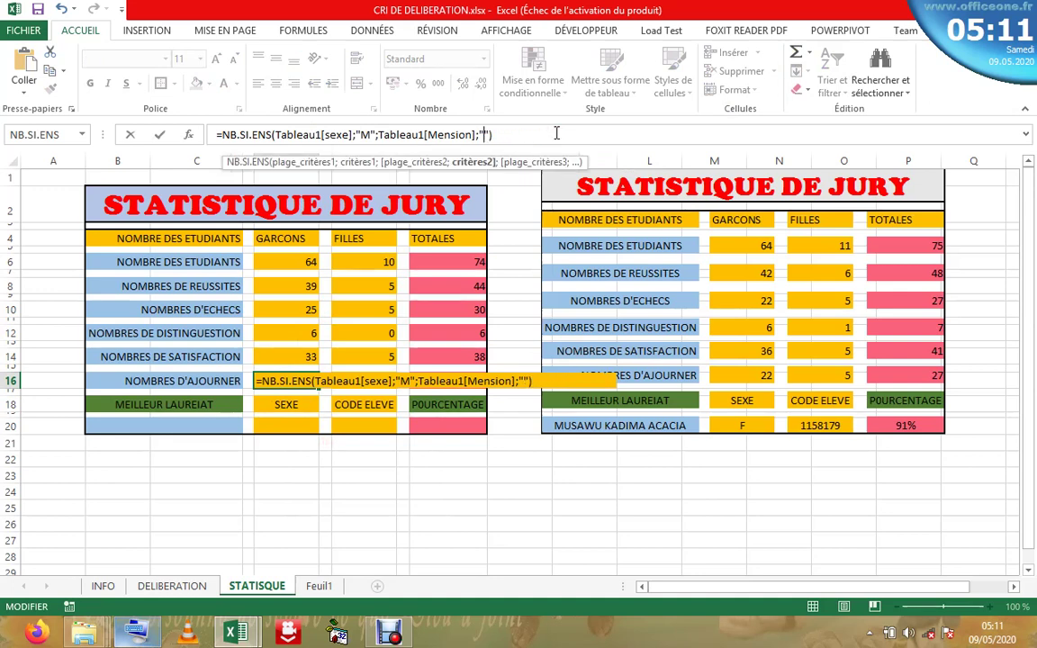
pyautogui.write('AJOURNER')
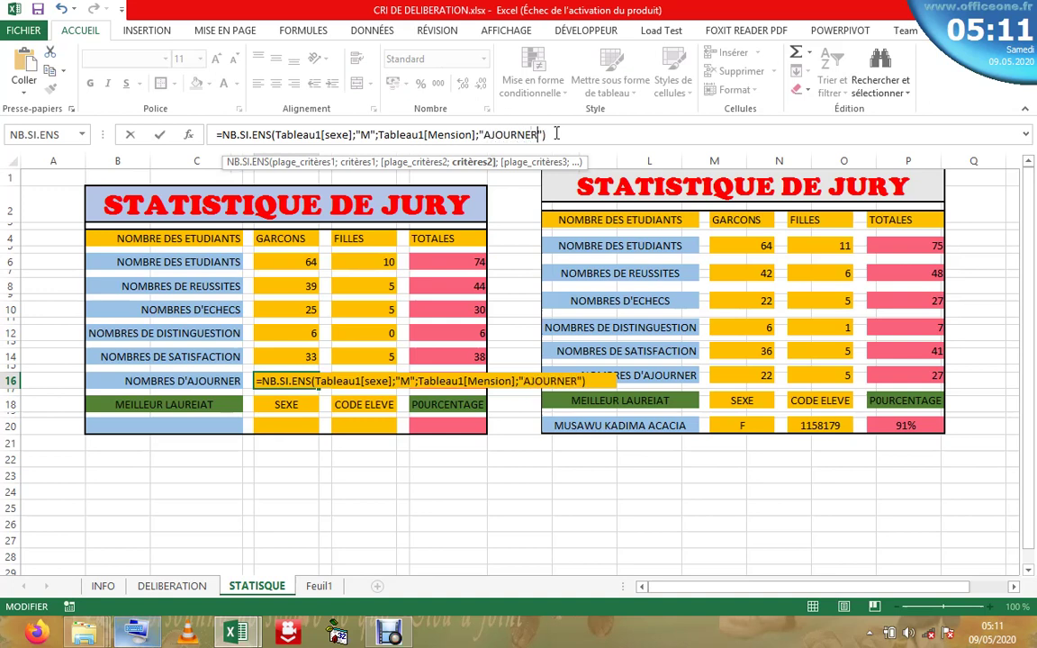
pyautogui.press('Return')
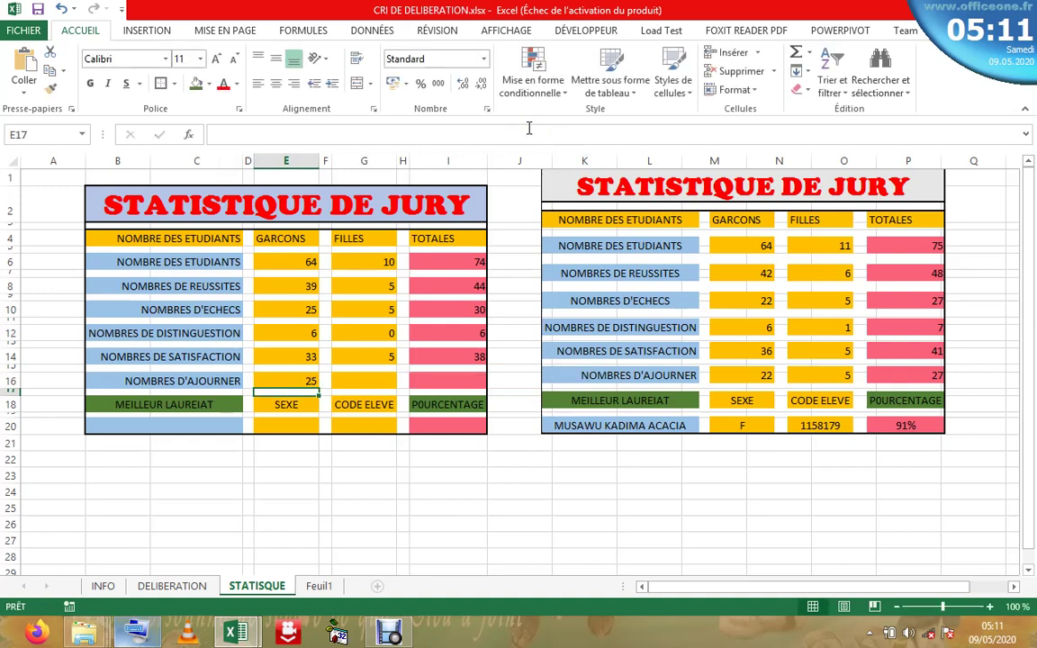
pyautogui.click(351, 381)
pyautogui.doubleClick(351, 381)
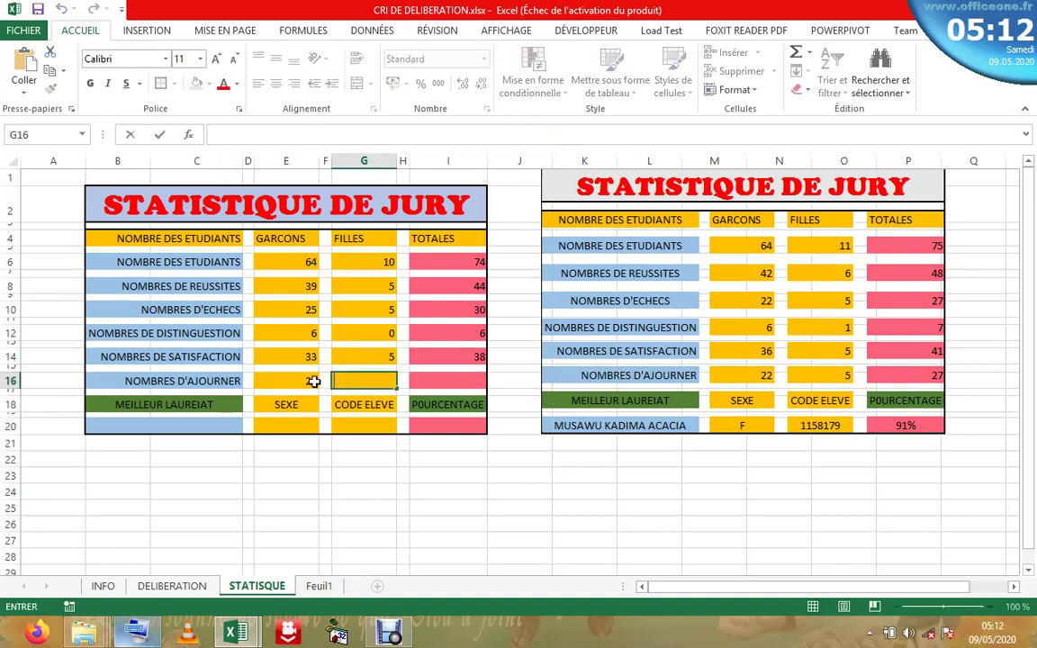
# - Copy E16's NB.SI.ENS formula and paste it into G16
pyautogui.click(310, 383)
pyautogui.moveTo(549, 135); pyautogui.dragTo(185, 134)
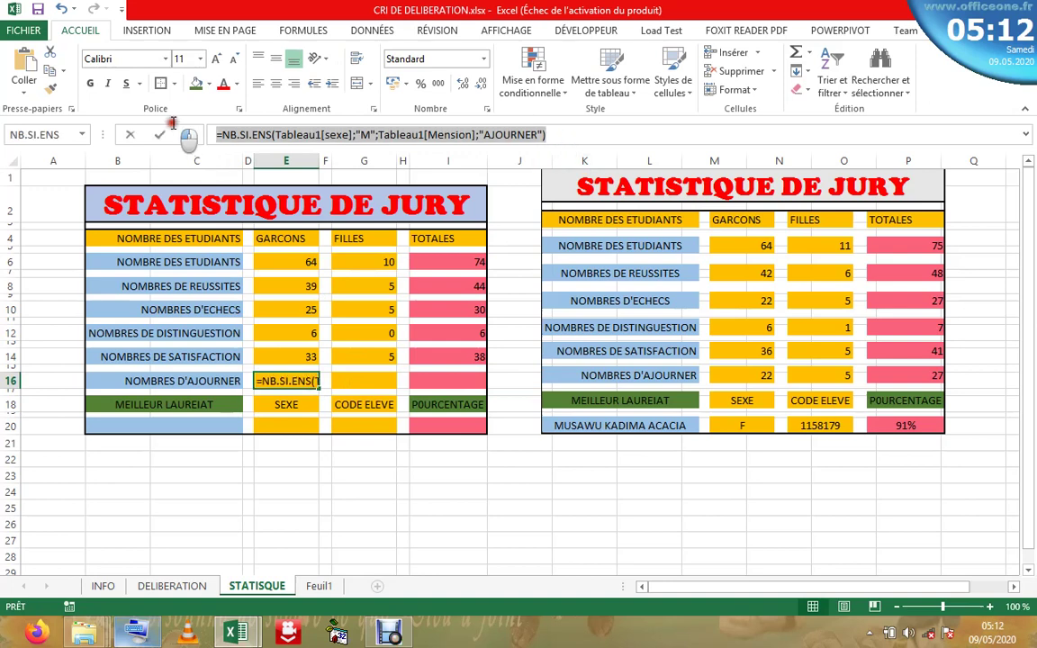
pyautogui.rightClick(222, 135)
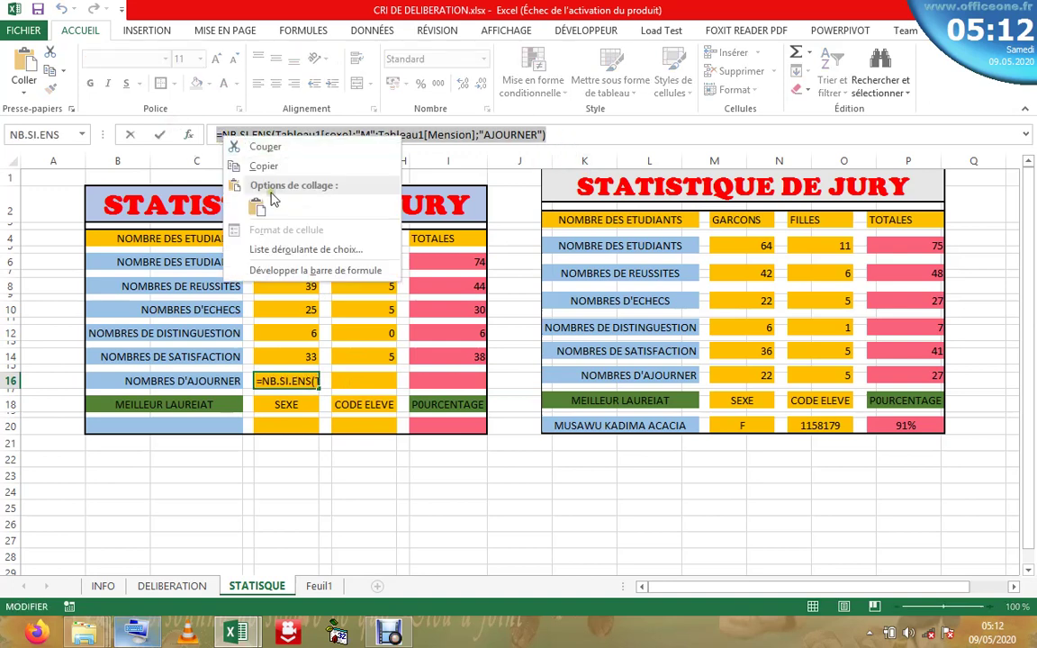
pyautogui.click(265, 166)
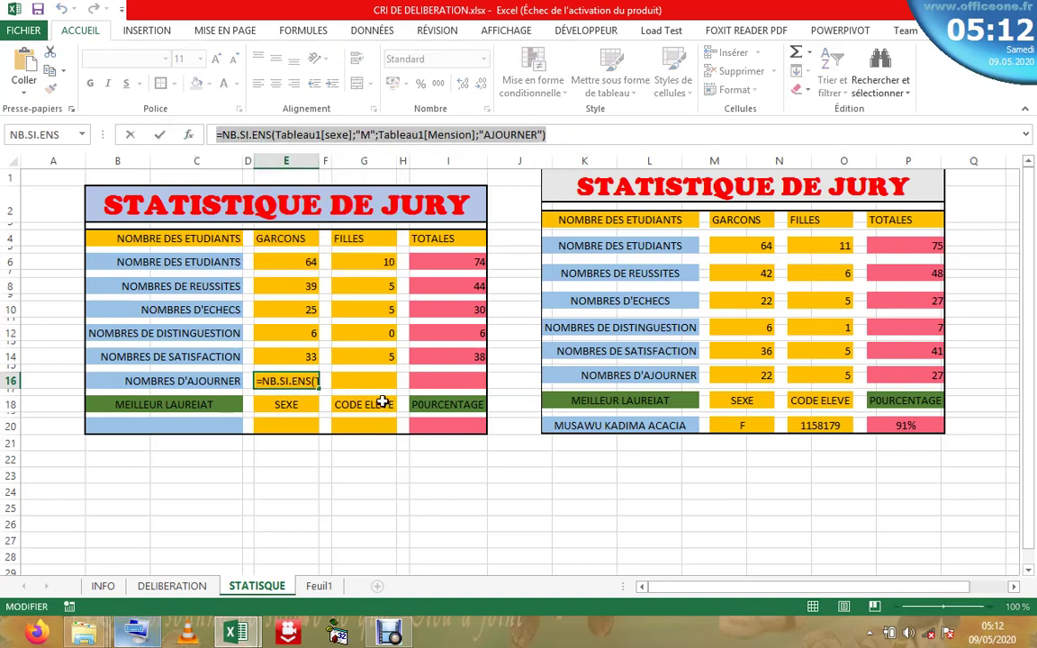
pyautogui.press('Escape')
pyautogui.doubleClick(357, 382)
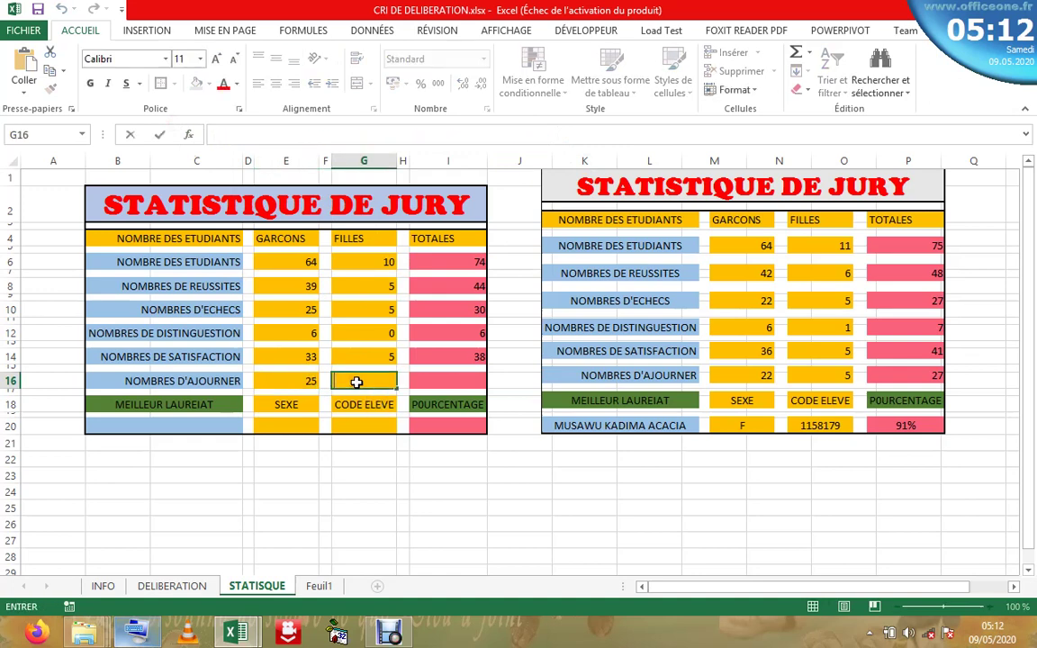
pyautogui.rightClick(360, 382)
pyautogui.click(393, 457)
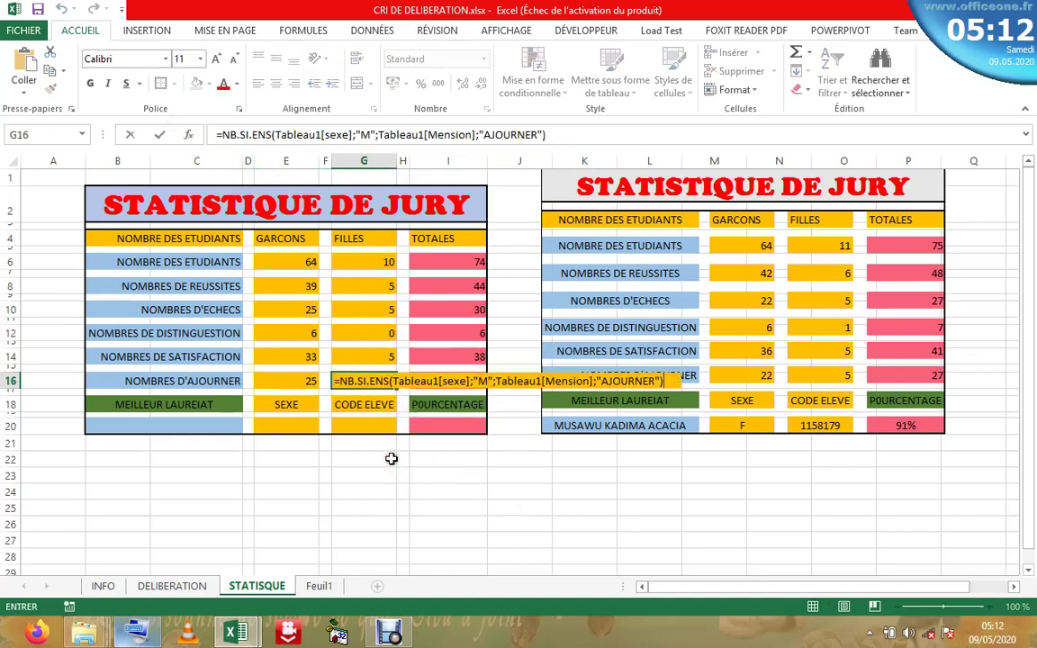
pyautogui.press('Return')
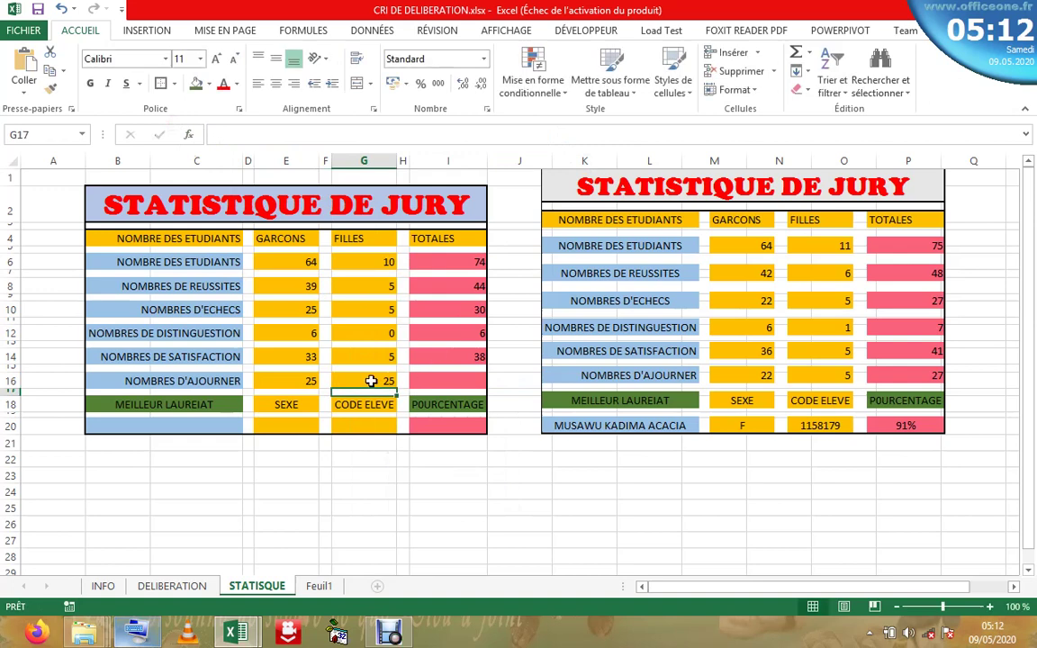
# - Change G16's sex criterion from M to F so it counts 5 adjourned girls
pyautogui.click(373, 380)
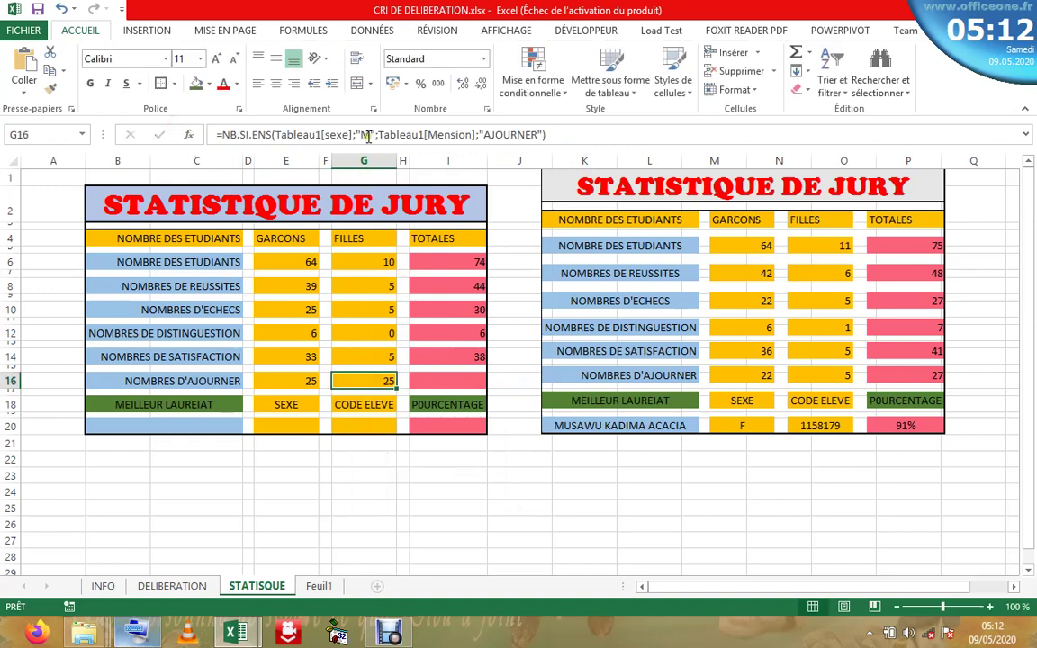
pyautogui.doubleClick(367, 134)
pyautogui.write('F')
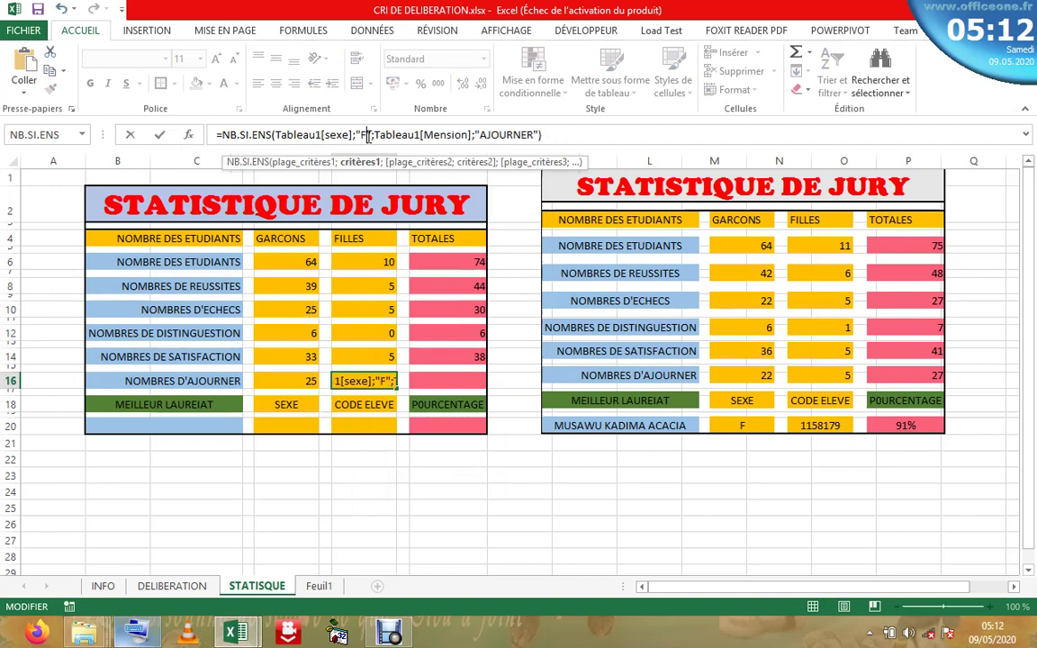
pyautogui.press('Return')
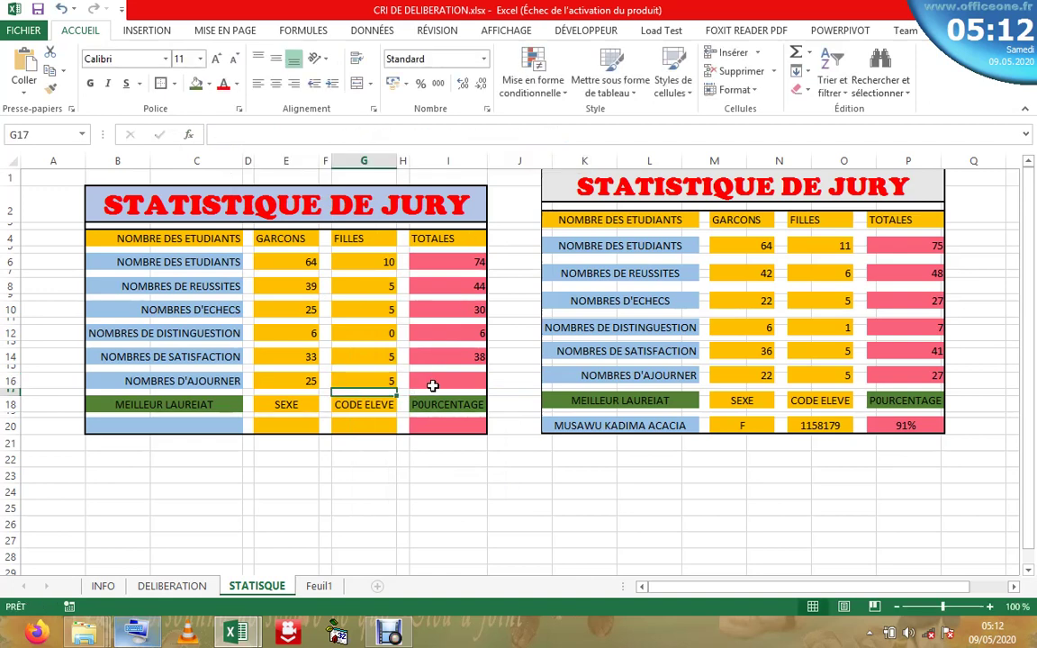
pyautogui.click(432, 385)
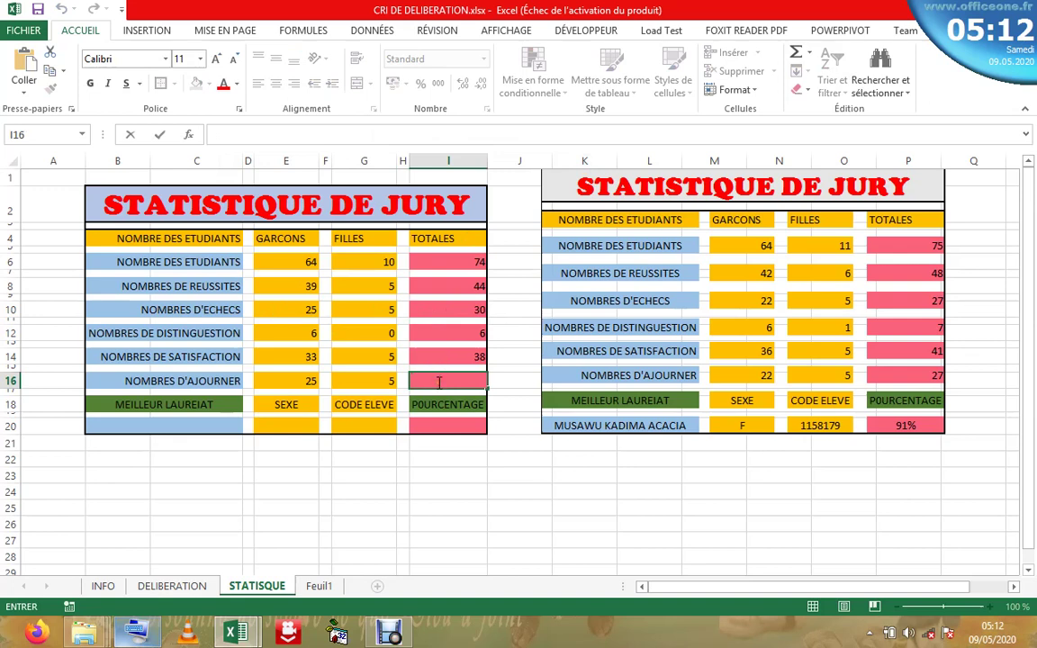
# - Give I16 the AutoSum formula =SOMME(G16:E16), correcting its range, so it shows 30
pyautogui.click(795, 51)
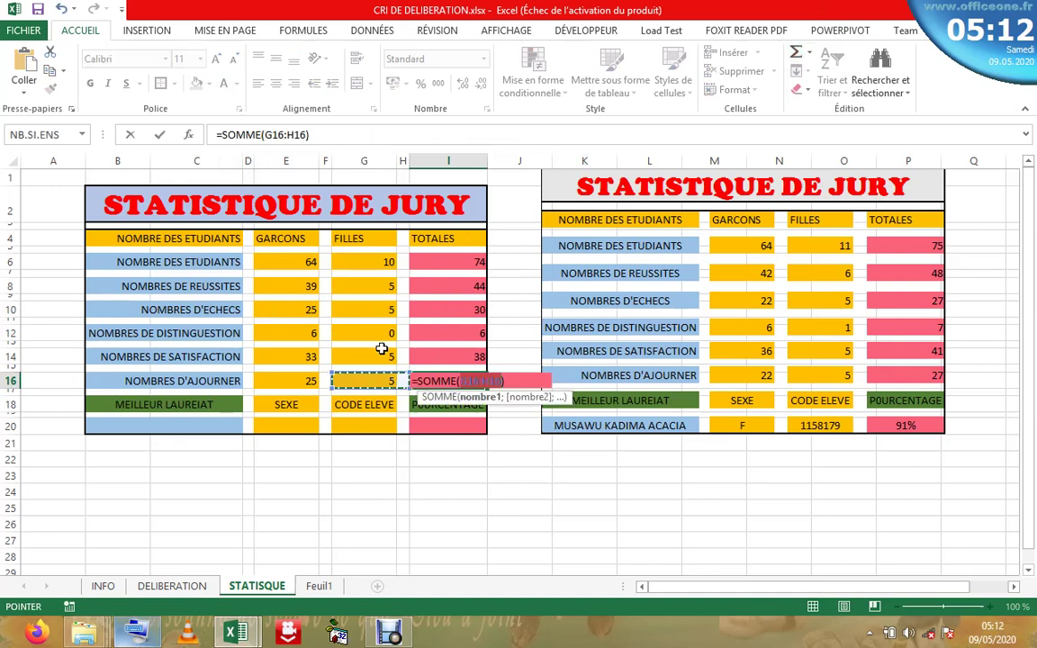
pyautogui.click(306, 134)
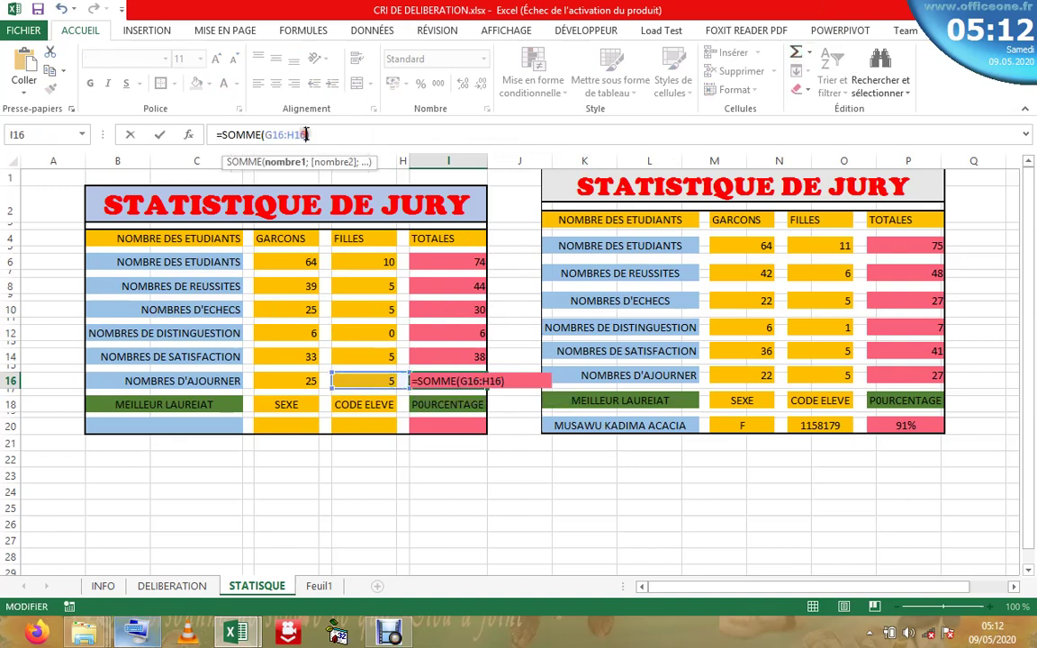
pyautogui.press('BackSpace')
pyautogui.press('BackSpace')
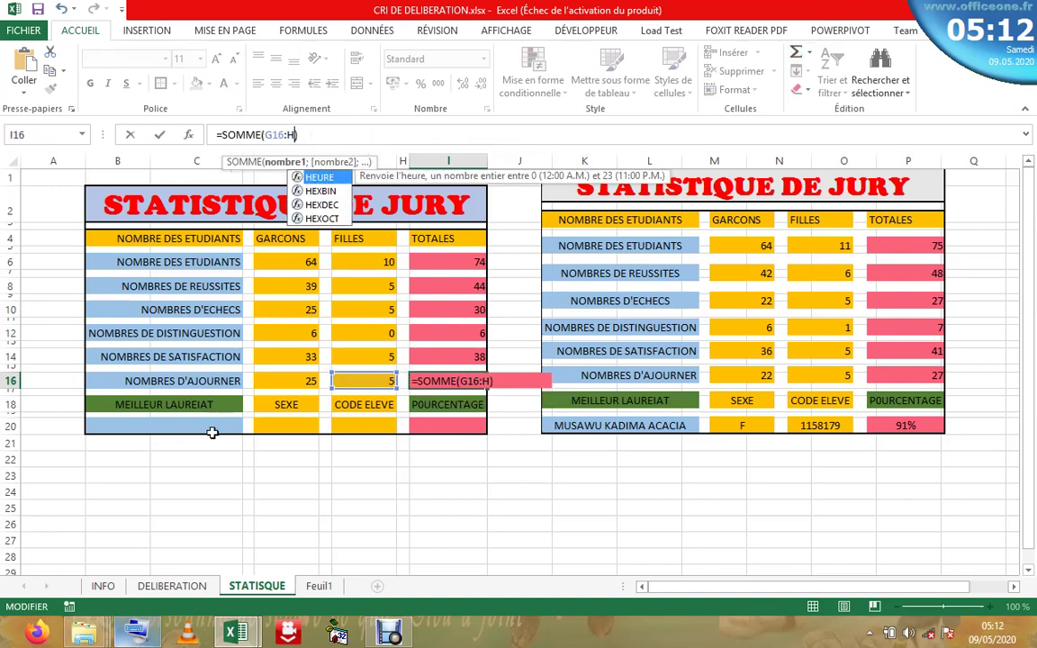
pyautogui.click(288, 383)
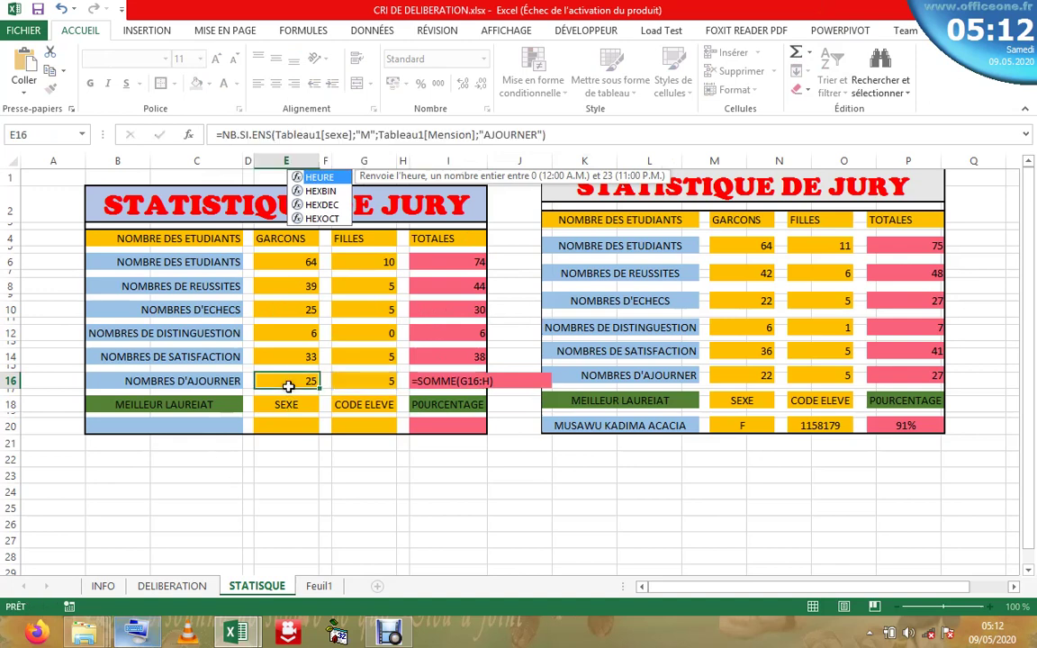
pyautogui.click(360, 385)
pyautogui.click(457, 383)
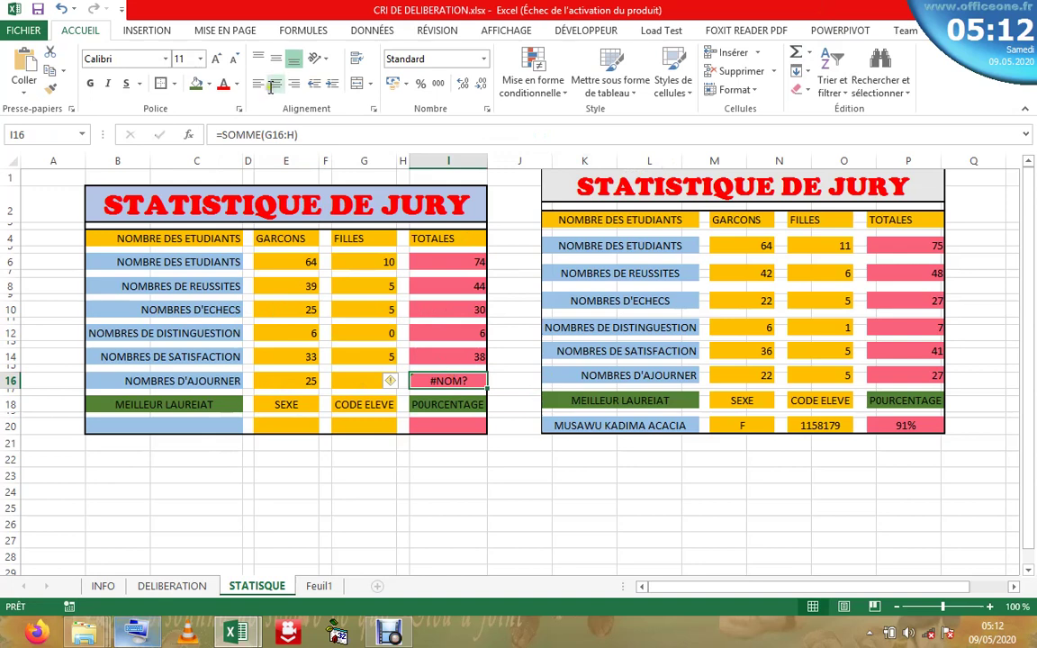
pyautogui.click(297, 134)
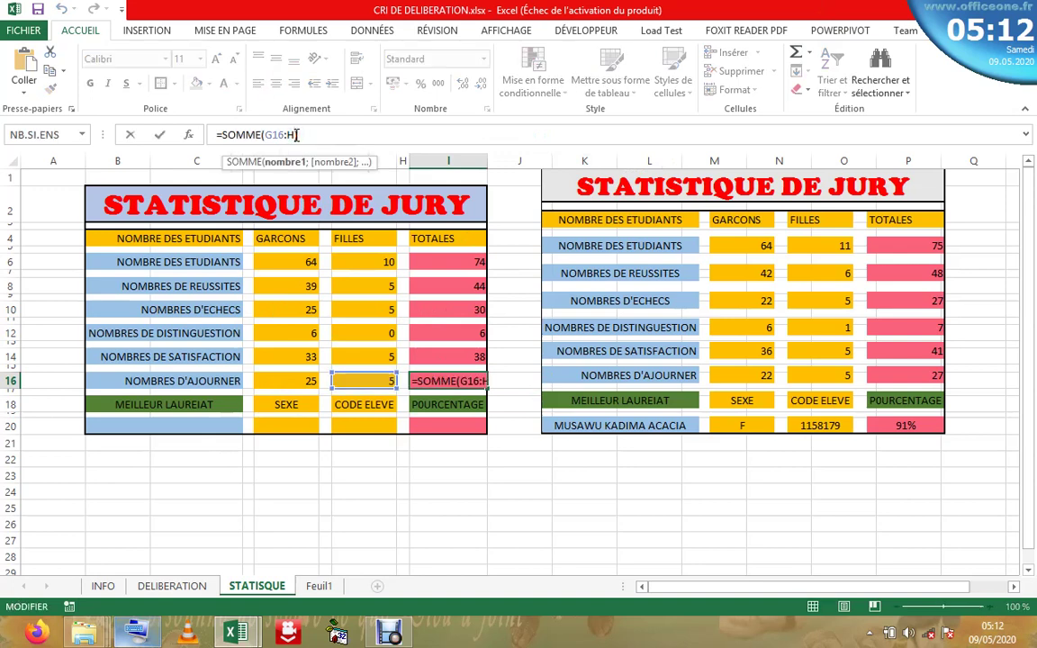
pyautogui.press('BackSpace')
pyautogui.click(285, 386)
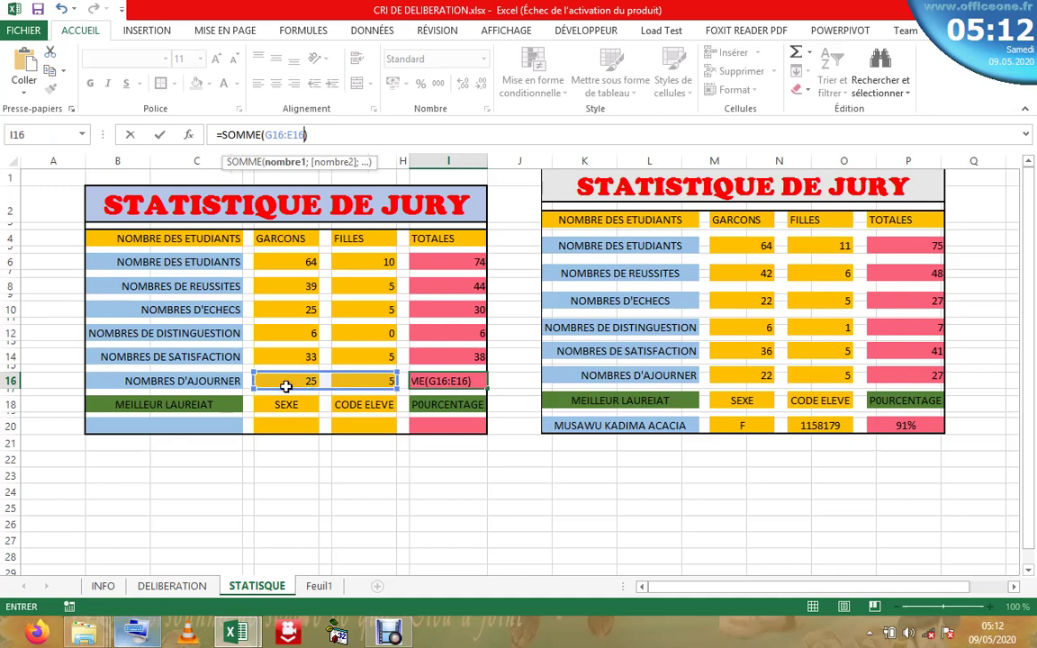
pyautogui.press('Return')
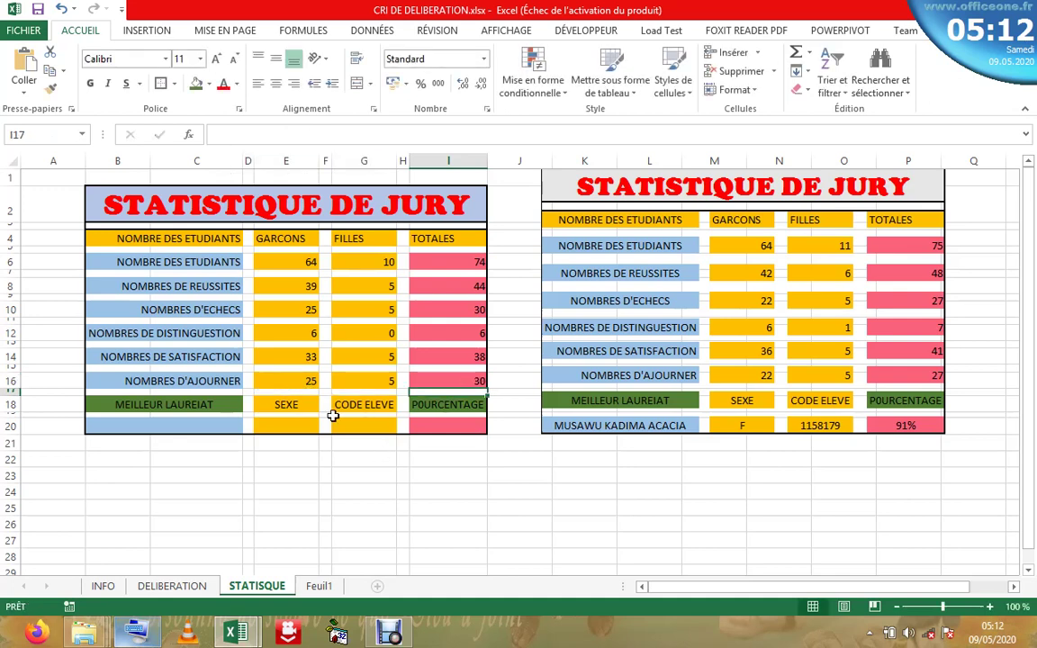
# - Look over the best-laureate row's name, SEXE and P0URCENTAGE cells, then open the INFO sheet
pyautogui.click(276, 423)
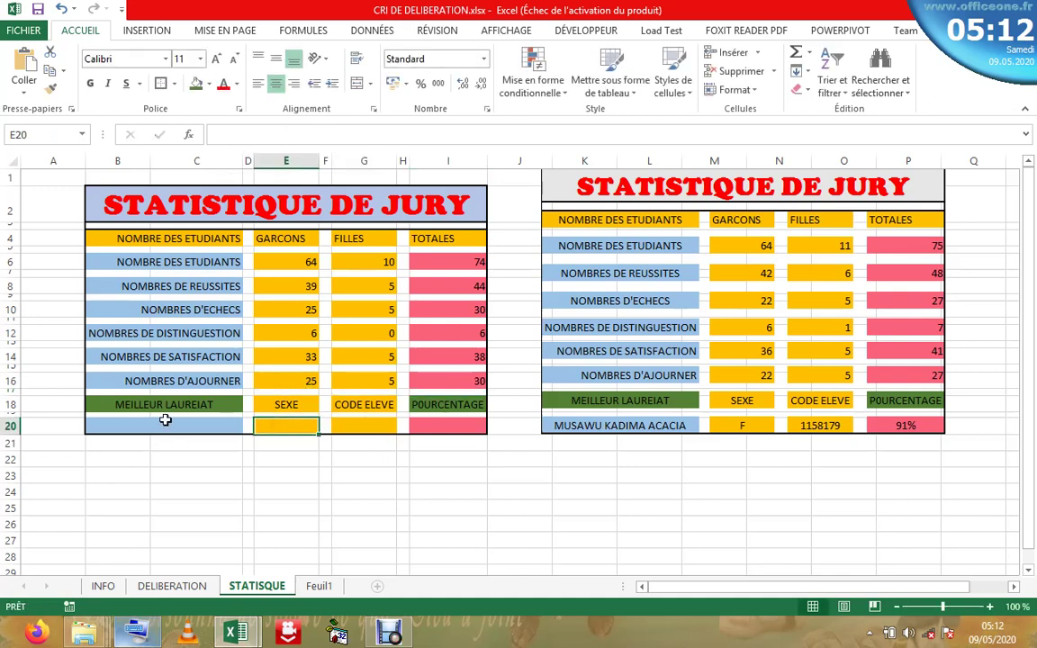
pyautogui.click(166, 423)
pyautogui.click(297, 407)
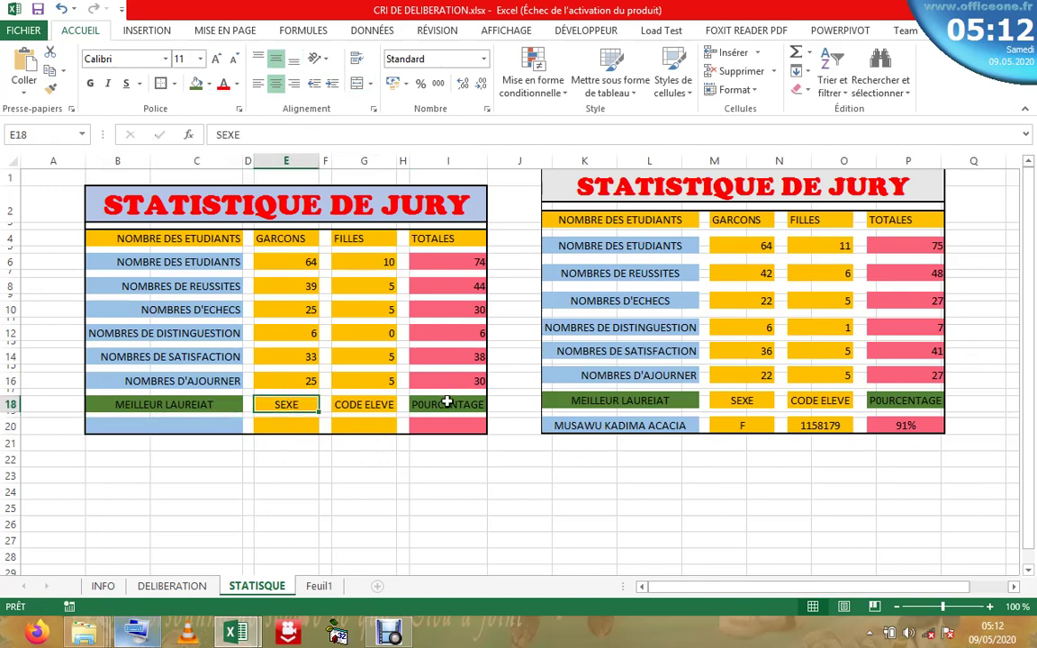
pyautogui.click(447, 404)
pyautogui.click(103, 586)
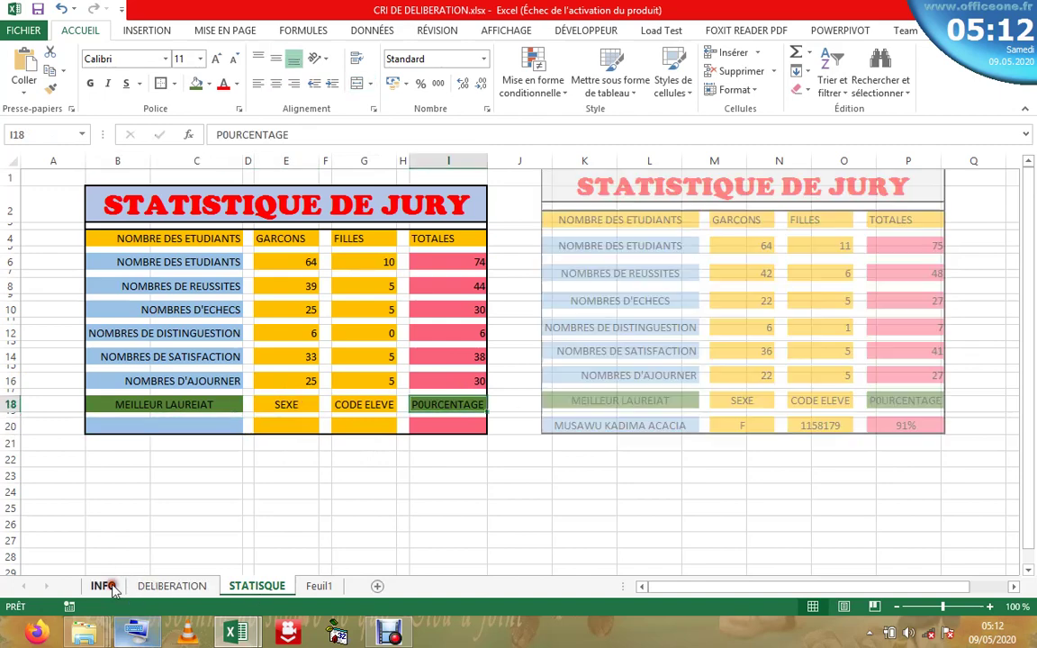
pyautogui.click(1031, 306)
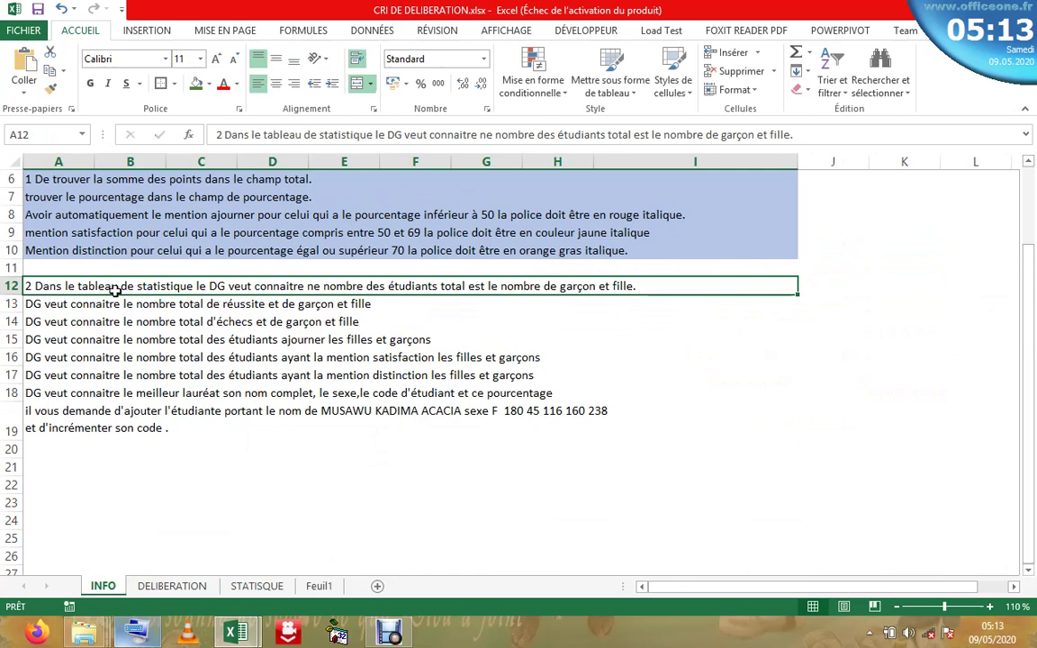
# - Apply the light blue theme fill to A12:I17, then return to the DELIBERATION sheet
pyautogui.moveTo(113, 286); pyautogui.dragTo(130, 371)
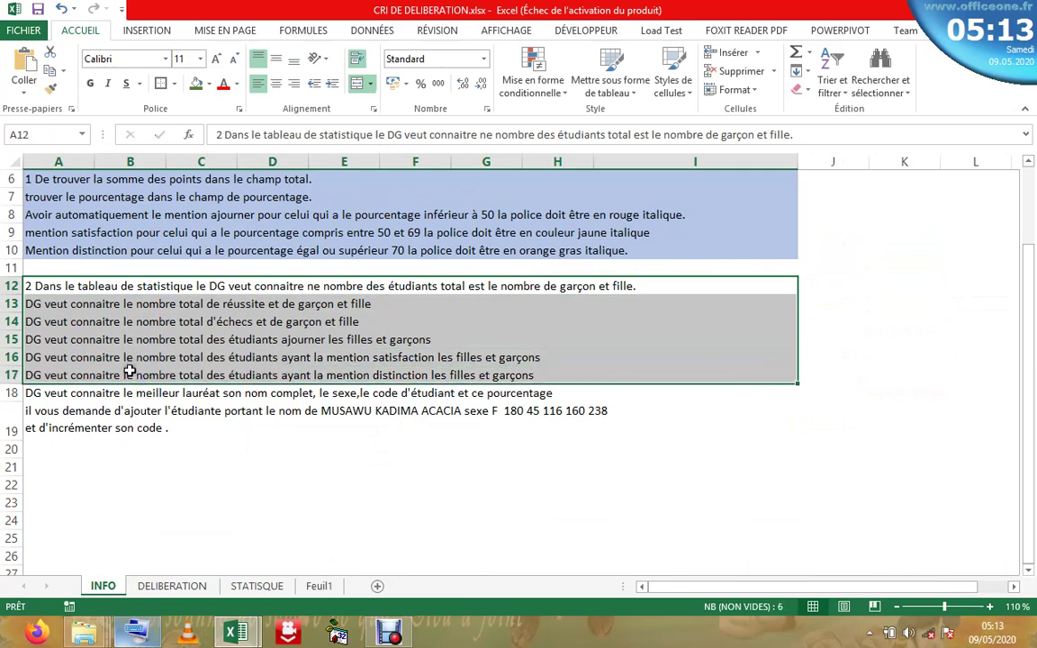
pyautogui.click(207, 84)
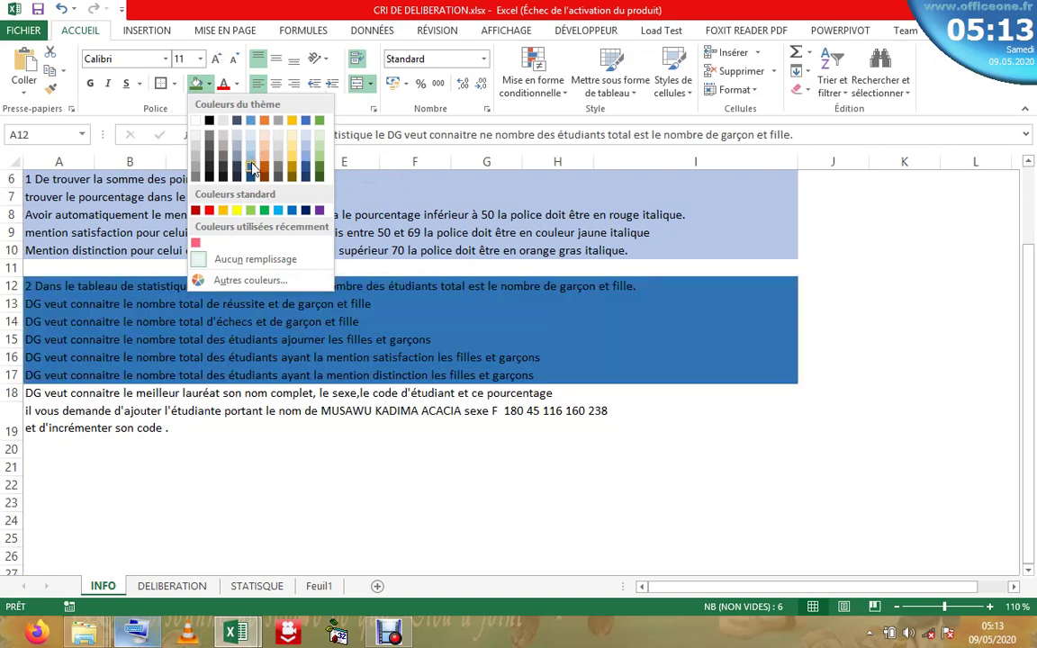
pyautogui.click(307, 150)
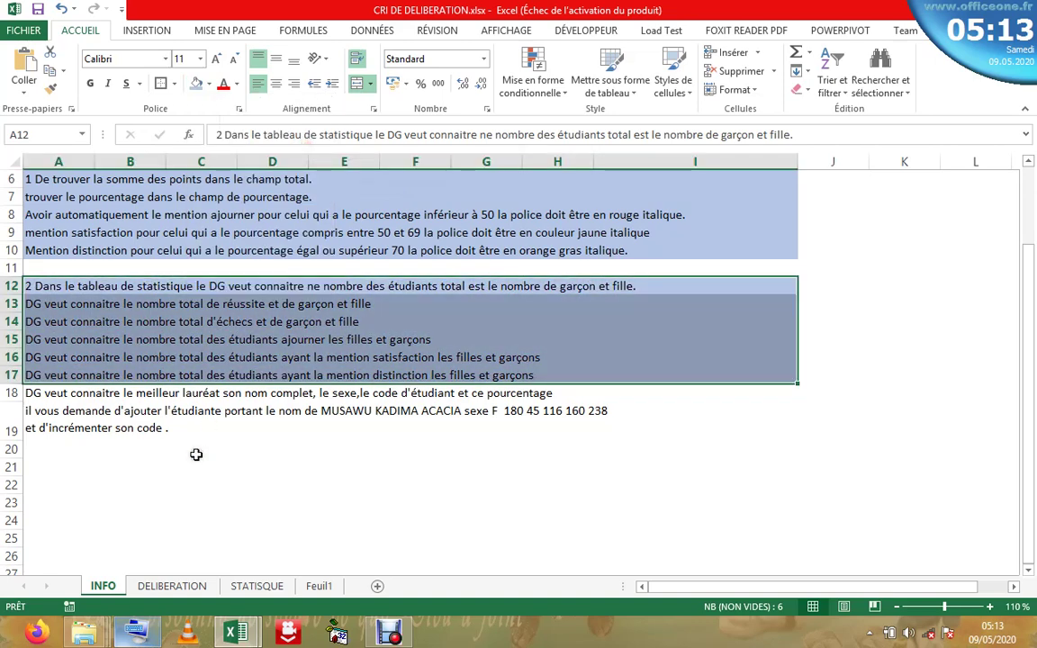
pyautogui.click(196, 455)
pyautogui.click(116, 405)
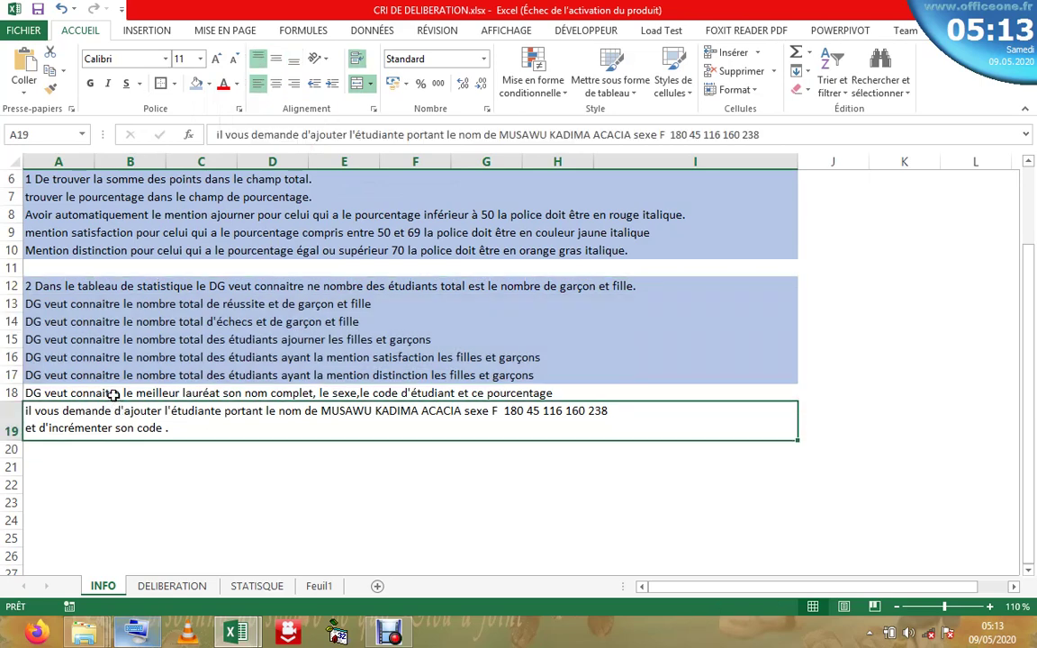
pyautogui.click(114, 393)
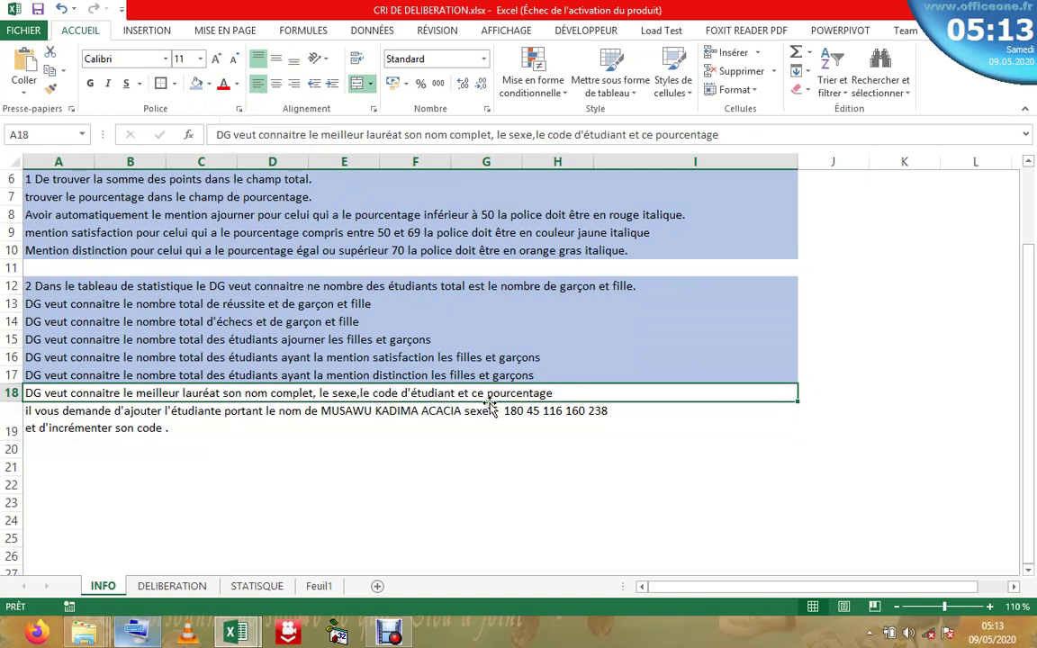
pyautogui.click(172, 586)
# - Check the empty best-laureate cells B20, E20, G20 and I20 on STATISQUE, then move to DELIBERATION
pyautogui.click(257, 586)
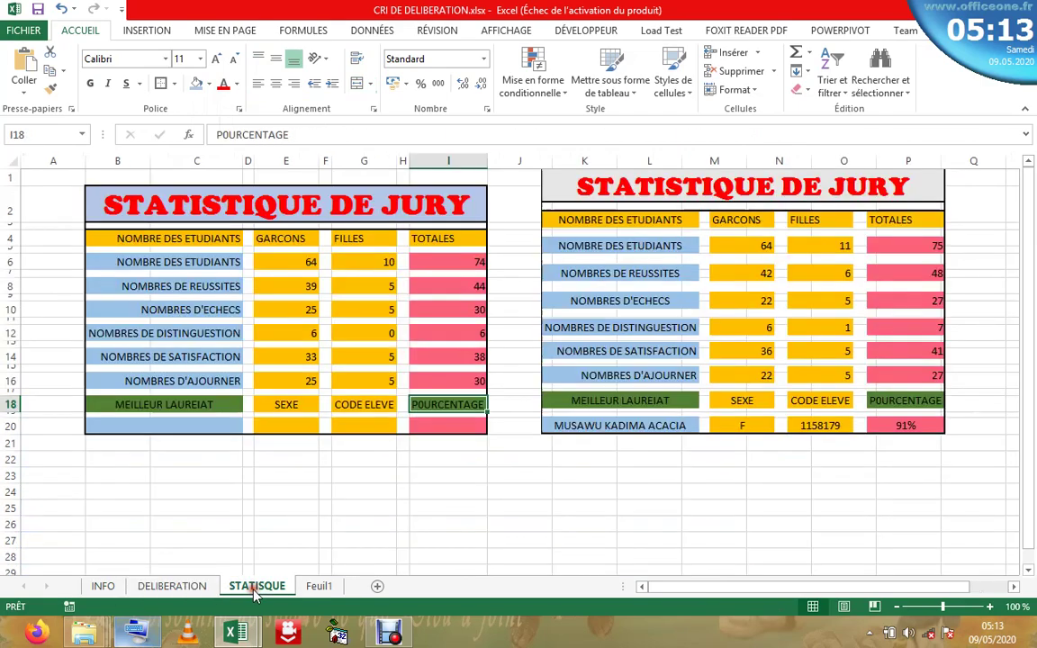
pyautogui.click(179, 425)
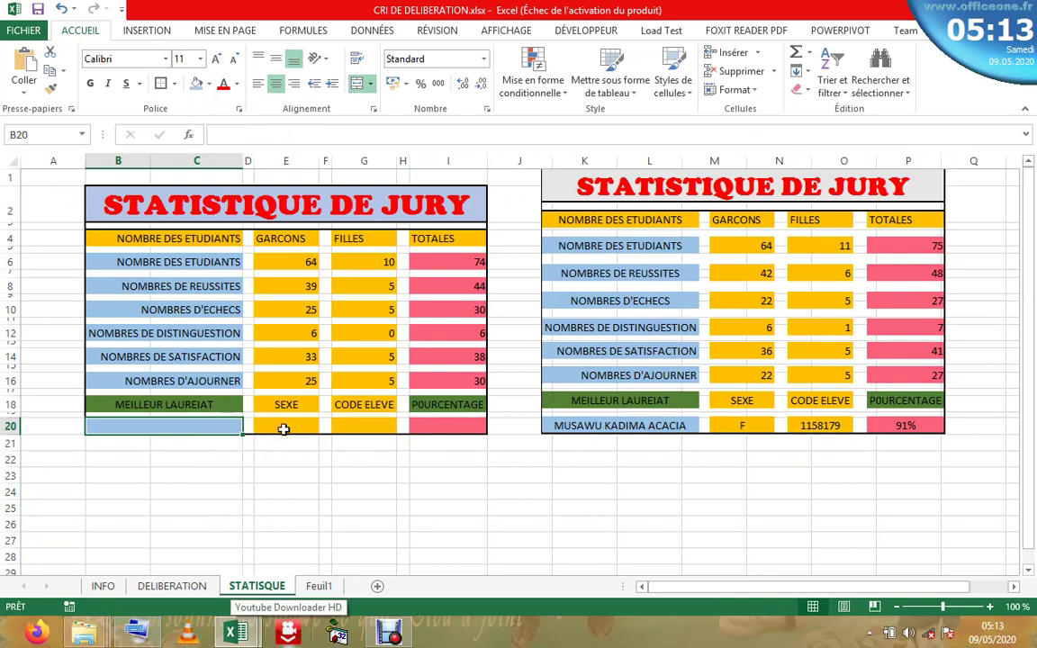
pyautogui.click(284, 427)
pyautogui.click(352, 426)
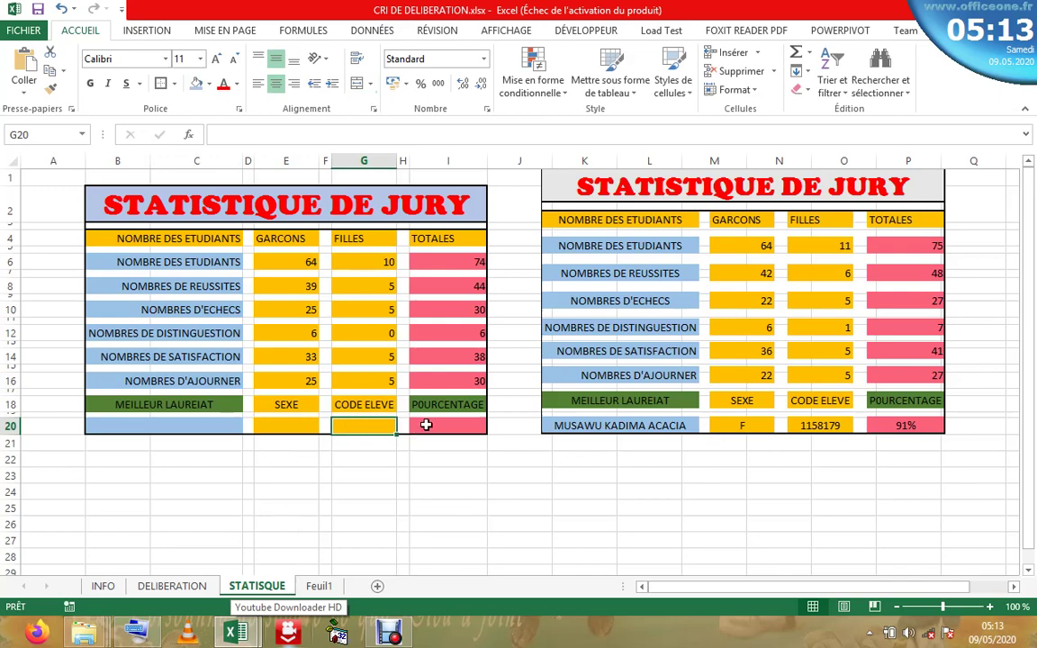
pyautogui.click(425, 425)
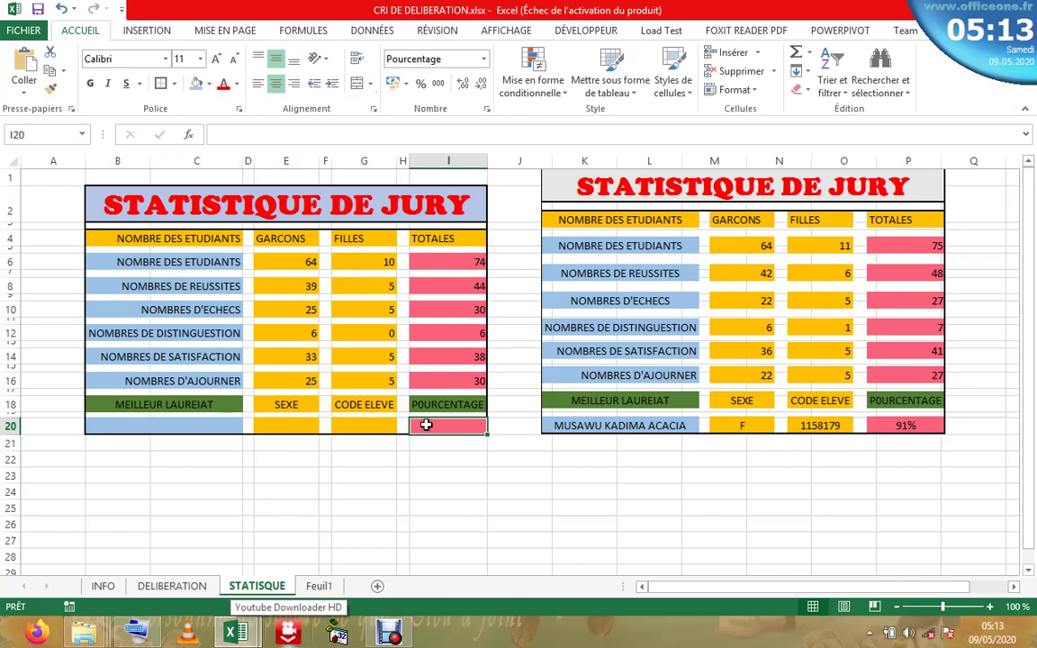
pyautogui.click(209, 423)
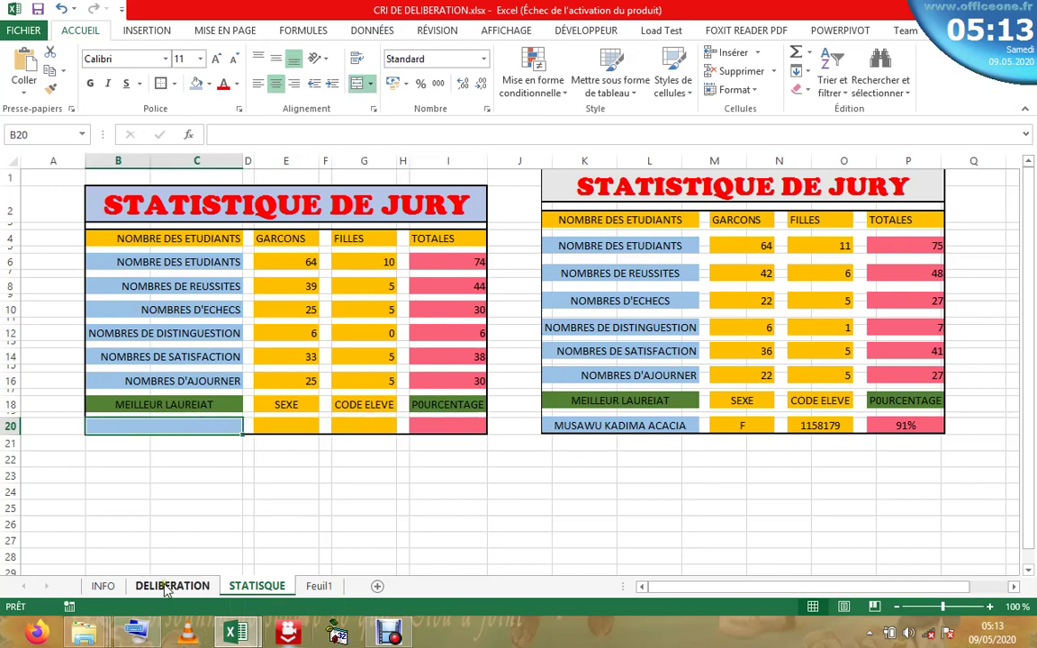
pyautogui.click(149, 585)
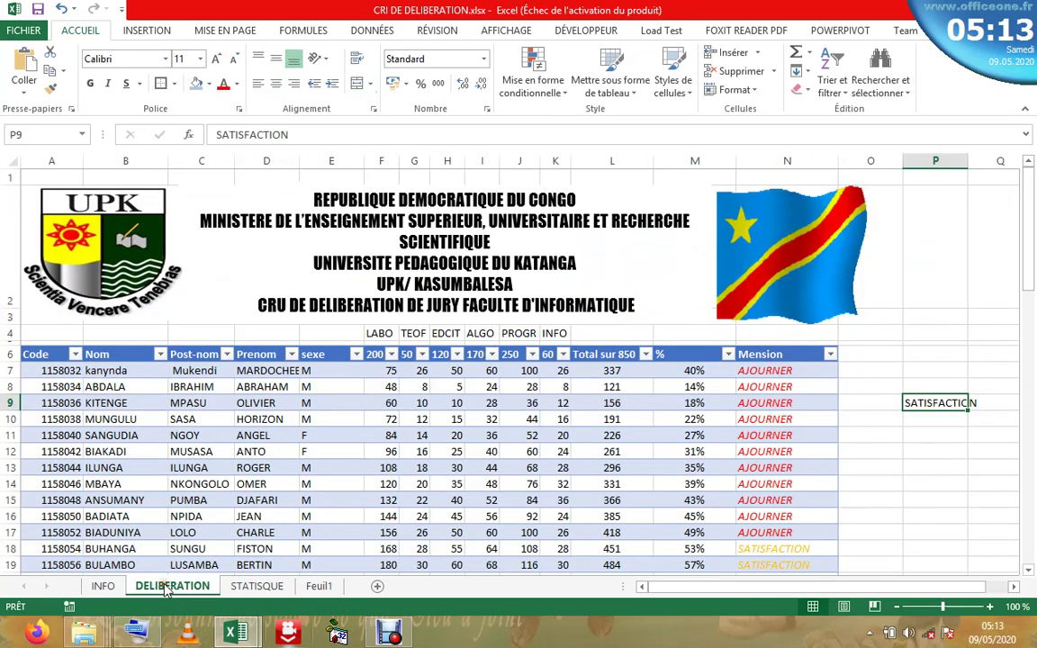
# - Correct the student name kanynda to kanyinda in cell B7
pyautogui.click(149, 451)
pyautogui.click(104, 386)
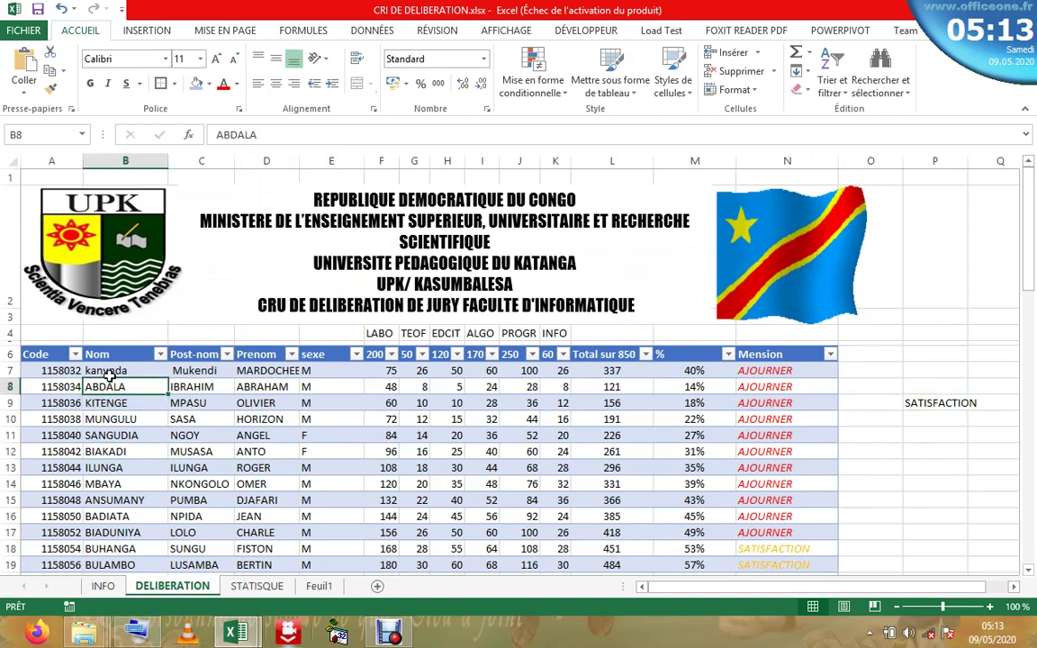
pyautogui.click(113, 370)
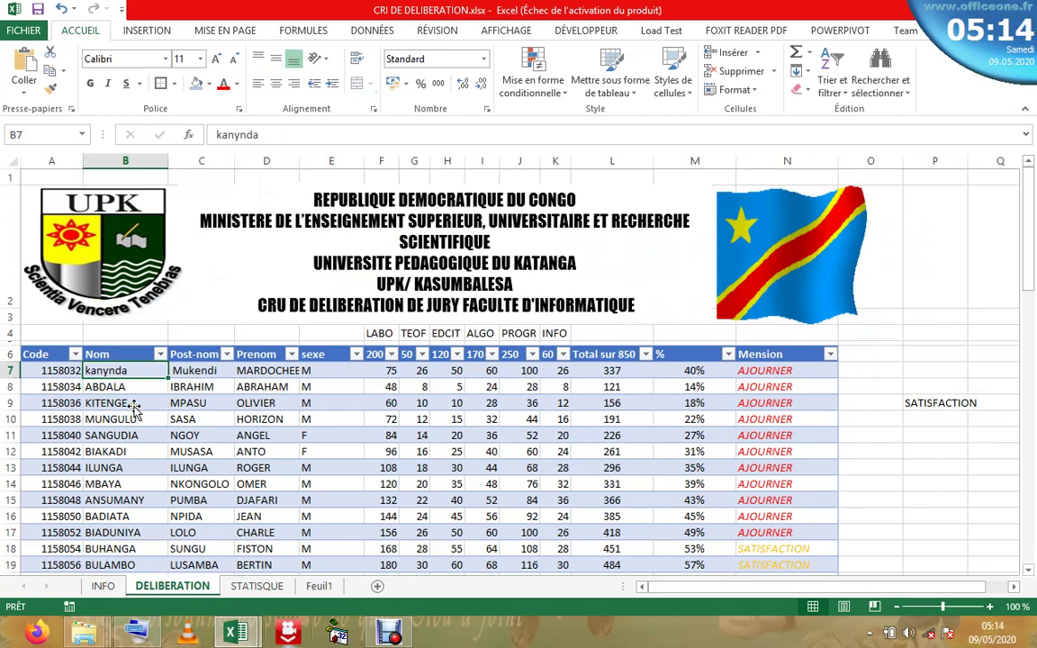
pyautogui.doubleClick(108, 370)
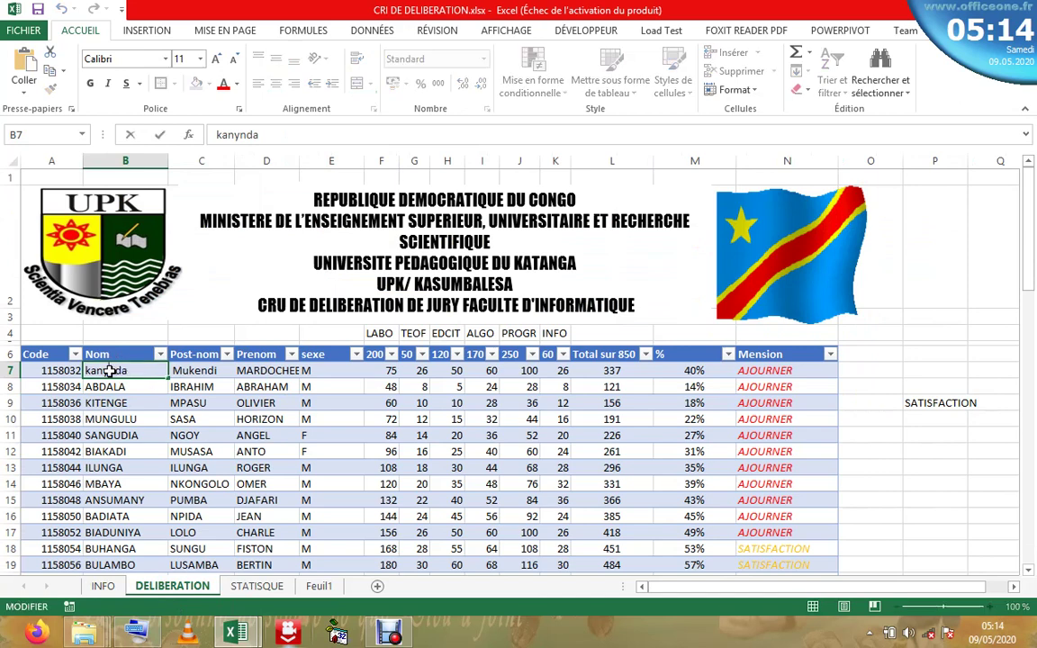
pyautogui.write('i')
pyautogui.click(113, 402)
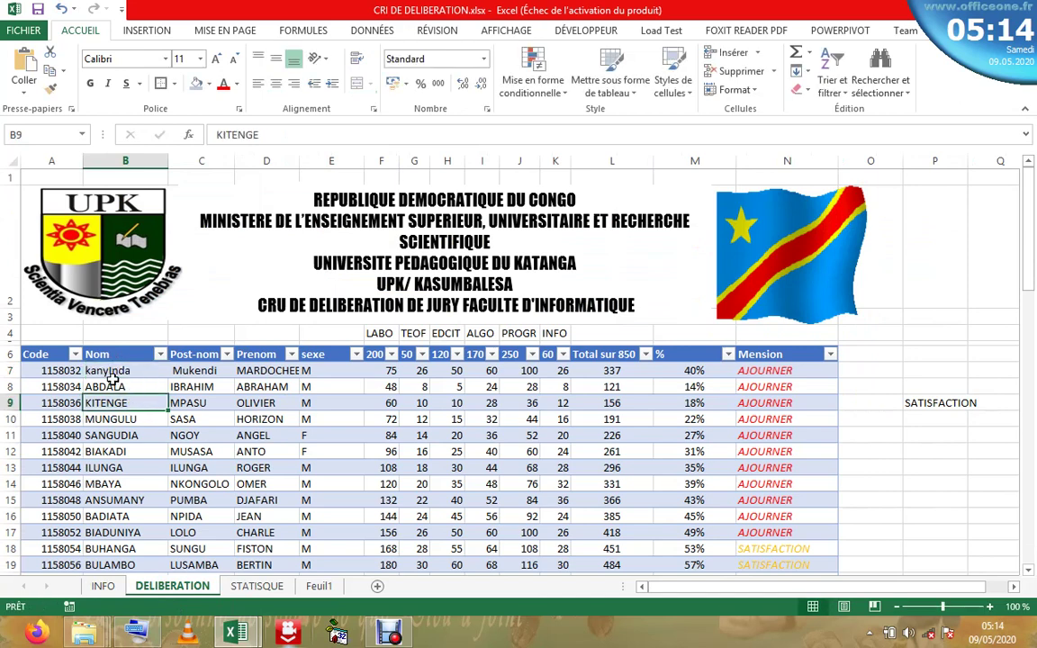
pyautogui.doubleClick(113, 371)
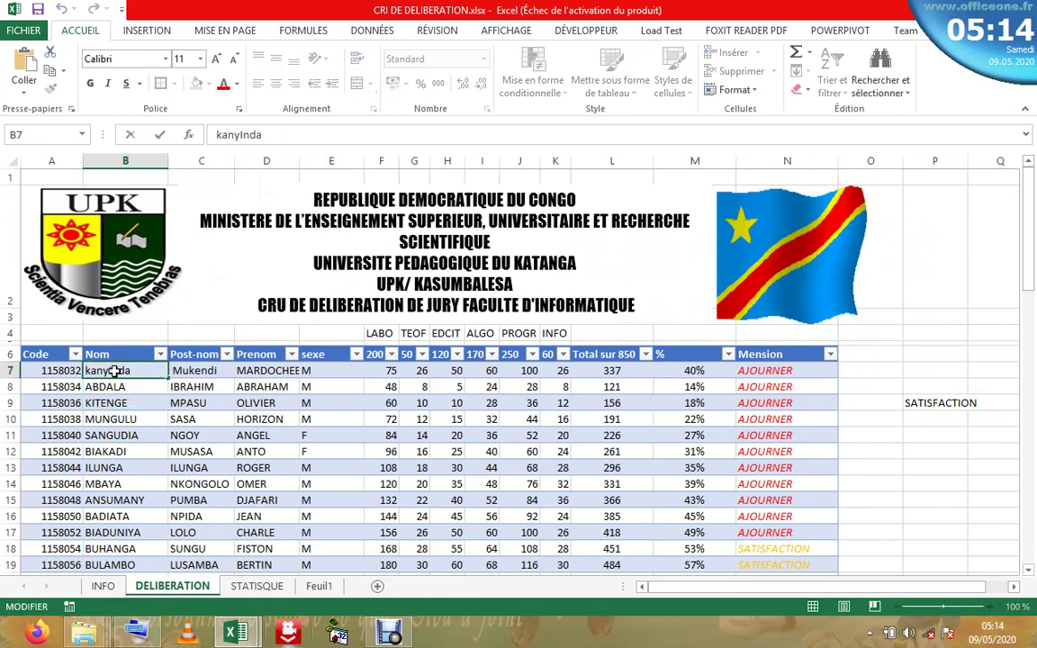
pyautogui.press('BackSpace')
pyautogui.write('I')
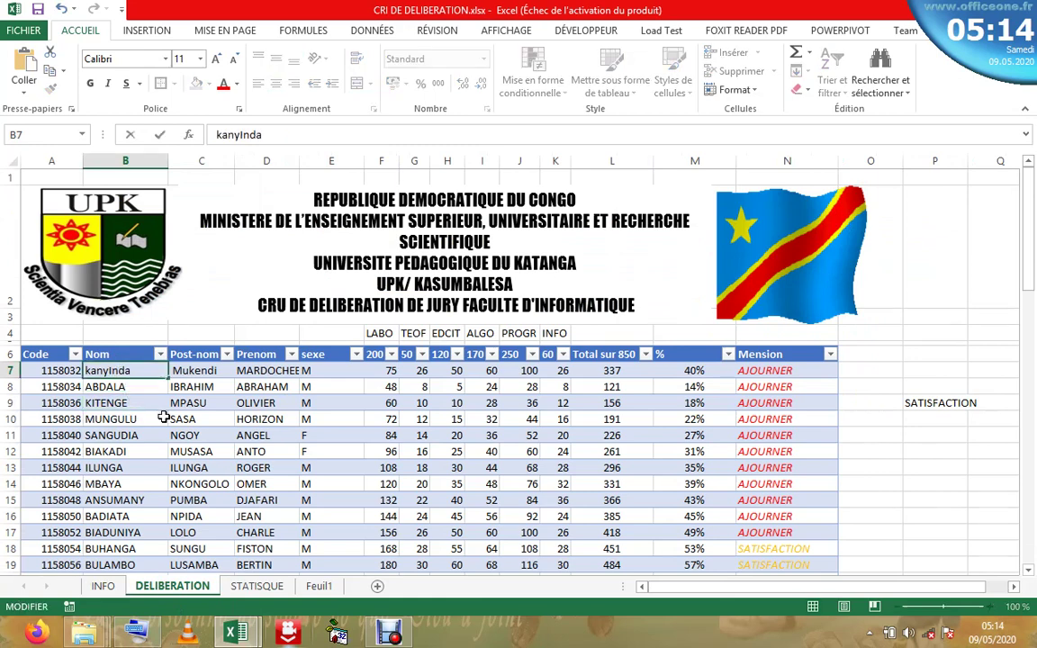
pyautogui.press('BackSpace')
pyautogui.write('i')
pyautogui.click(231, 407)
# - Erase the stray SATISFACTION entry in P9 beside the table
pyautogui.click(252, 370)
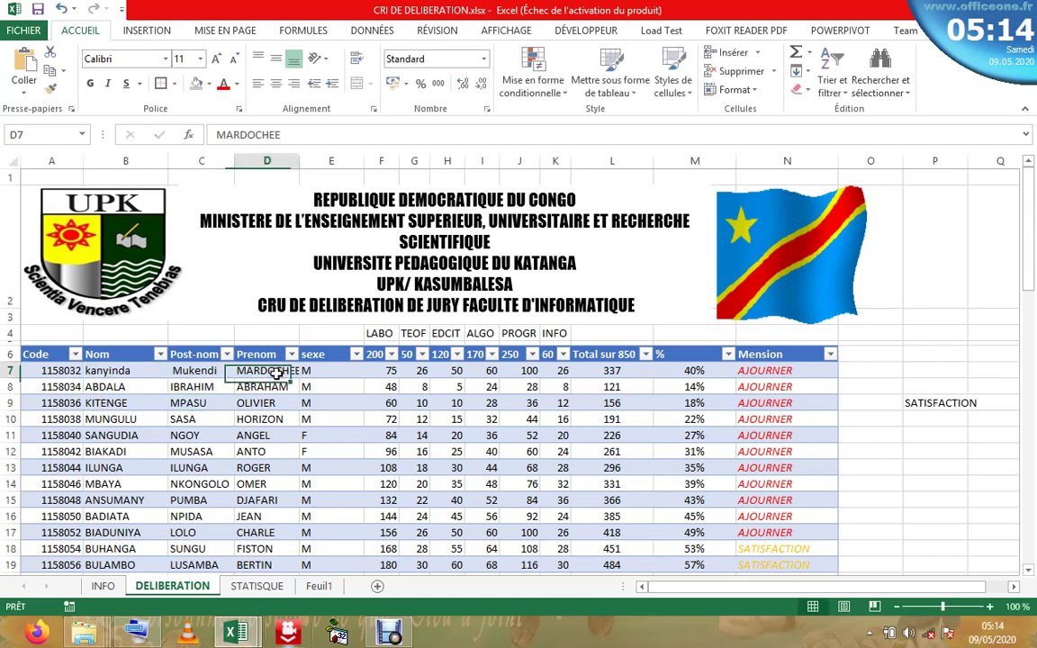
pyautogui.click(184, 389)
pyautogui.click(143, 388)
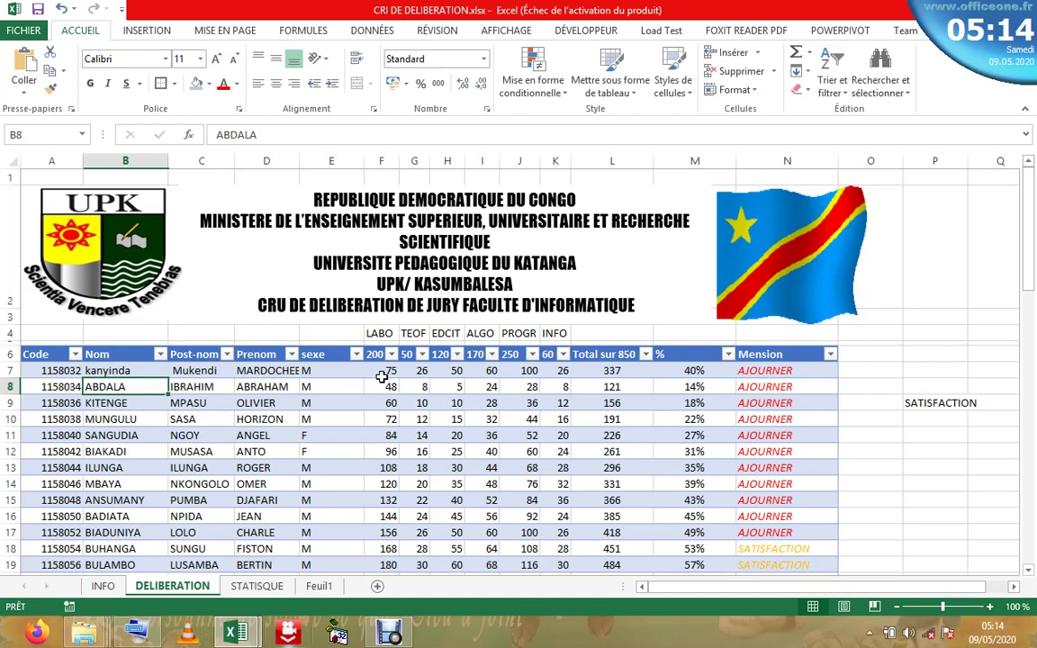
pyautogui.click(188, 403)
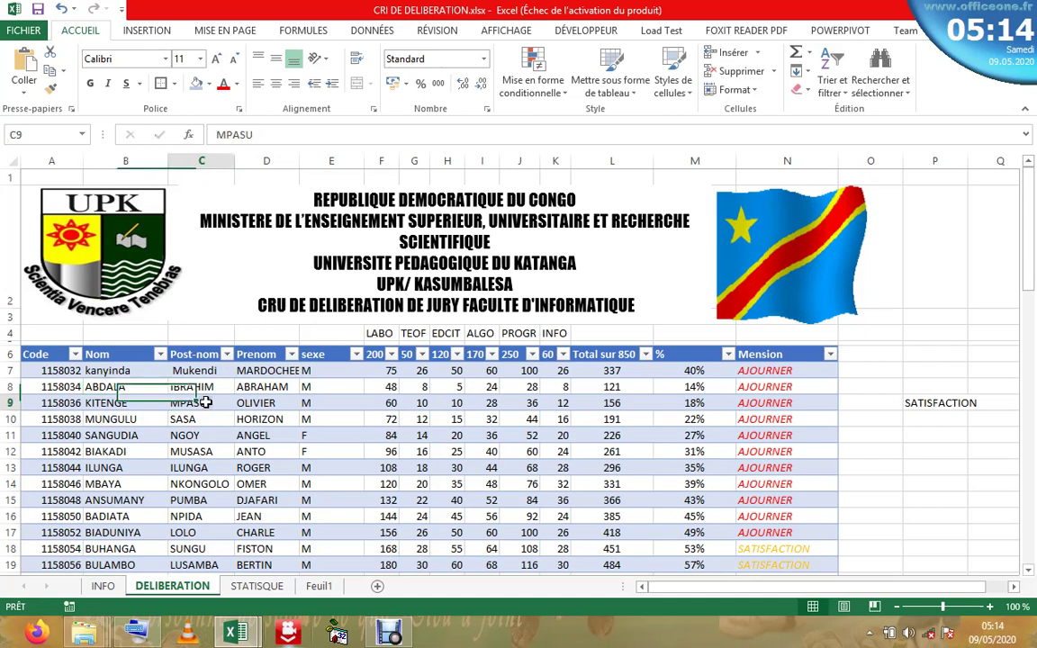
pyautogui.click(261, 500)
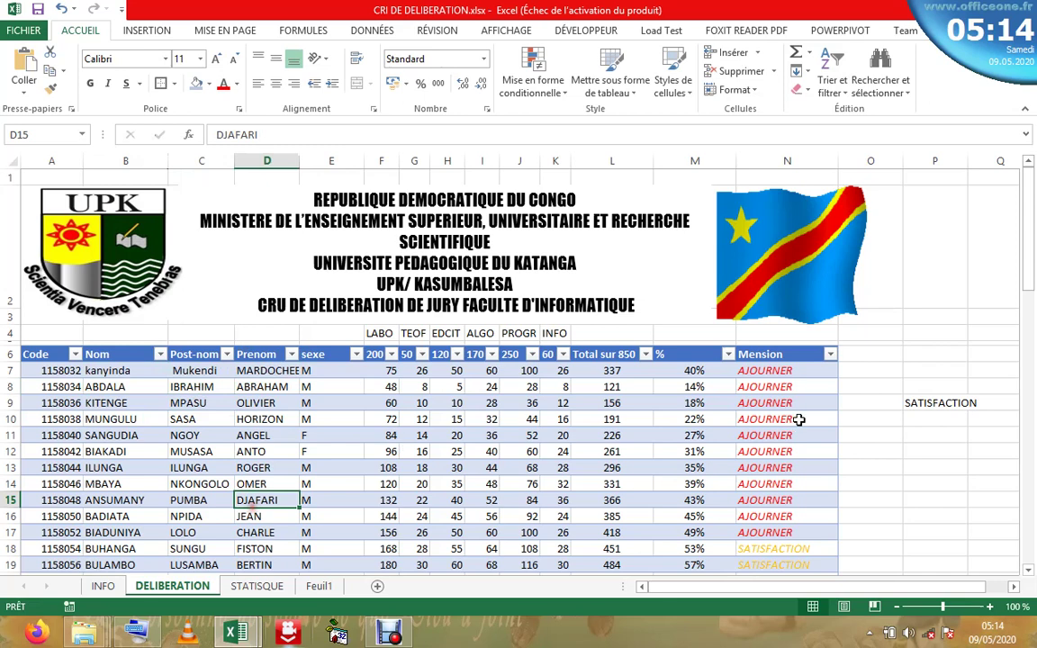
pyautogui.click(909, 402)
pyautogui.press('BackSpace')
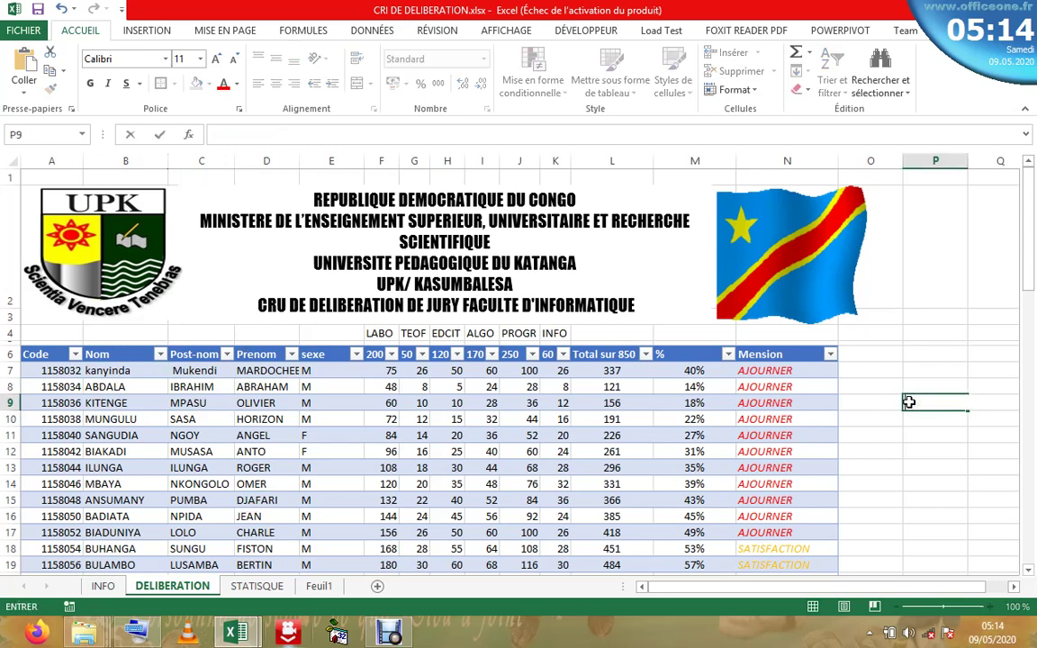
pyautogui.click(861, 396)
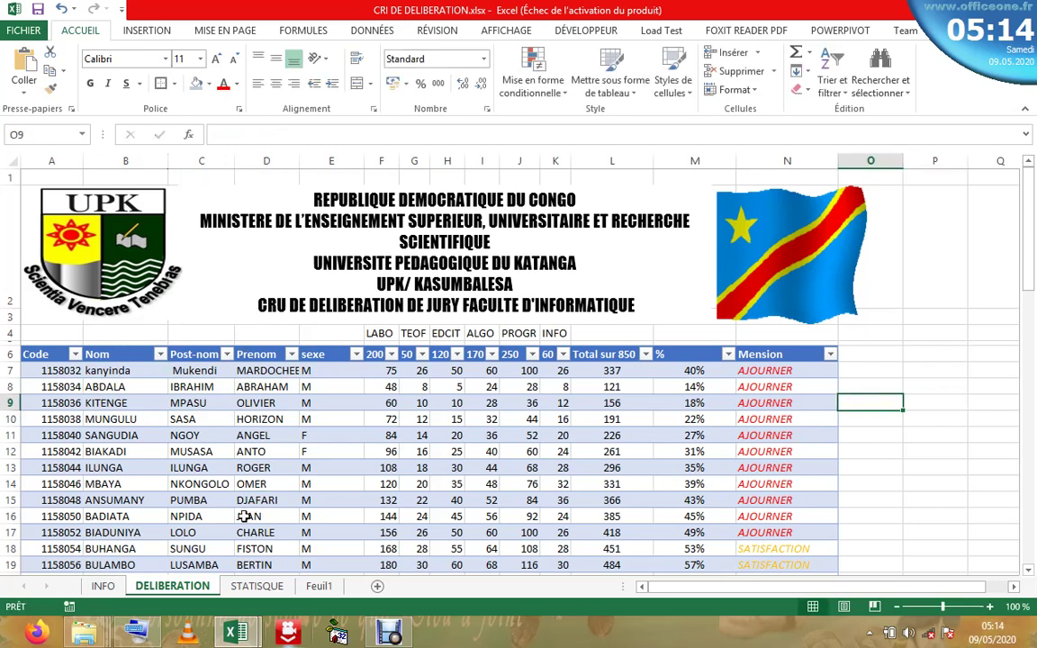
# - Flip through STATISQUE and Feuil1, then back on DELIBERATION verify the kanyinda correction
pyautogui.click(261, 585)
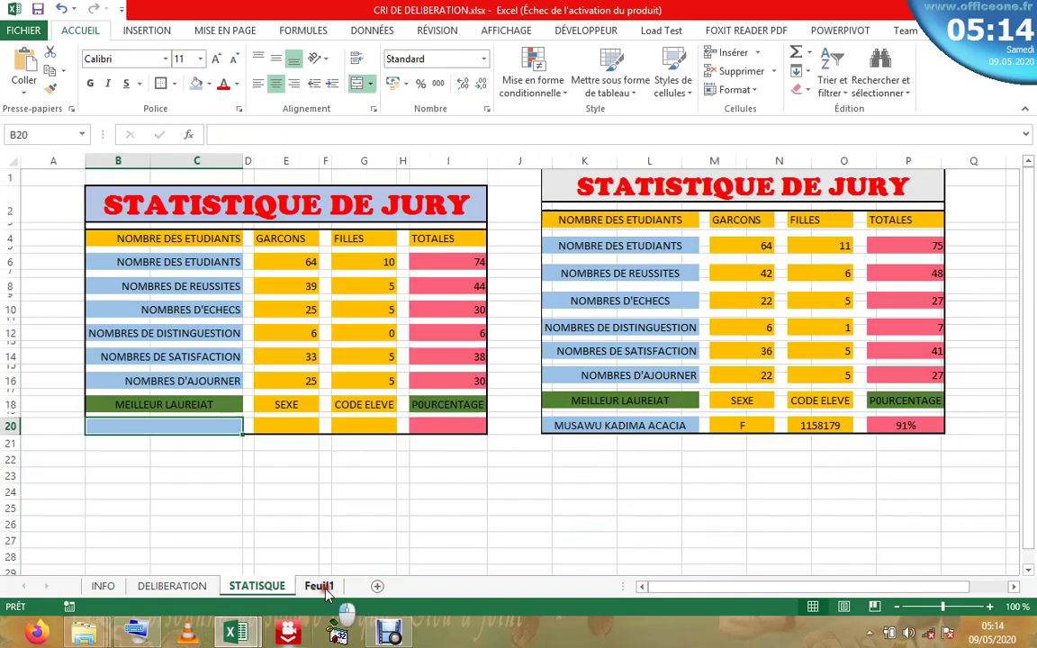
pyautogui.click(319, 585)
pyautogui.click(180, 587)
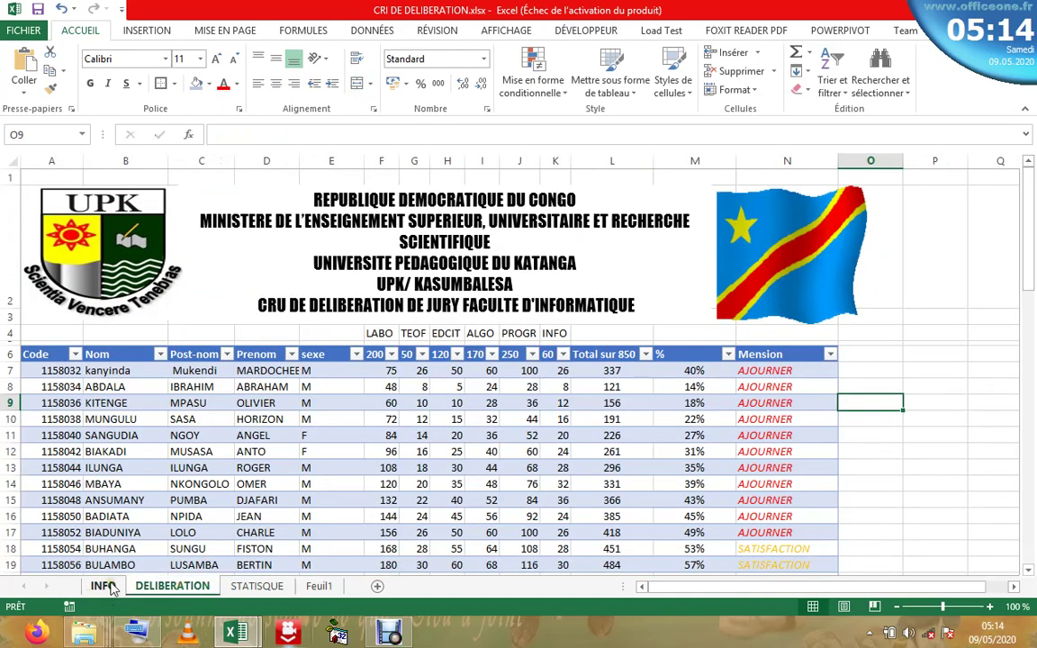
pyautogui.click(108, 370)
pyautogui.click(266, 387)
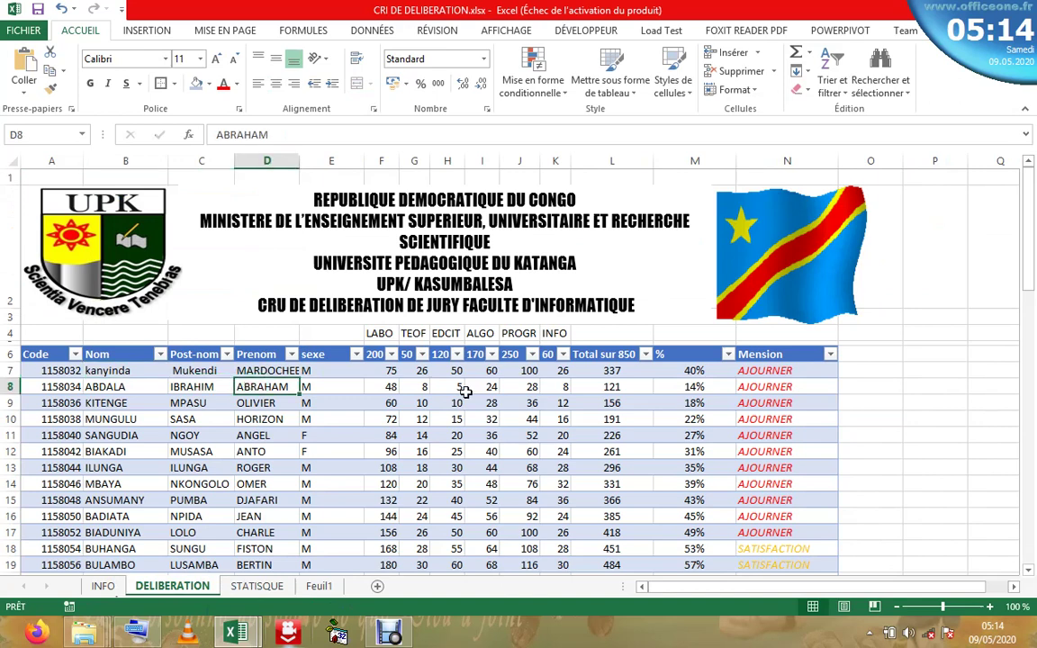
pyautogui.click(463, 387)
pyautogui.click(635, 417)
# - Review the score and percentage formula columns, then return to STATISQUE
pyautogui.click(725, 388)
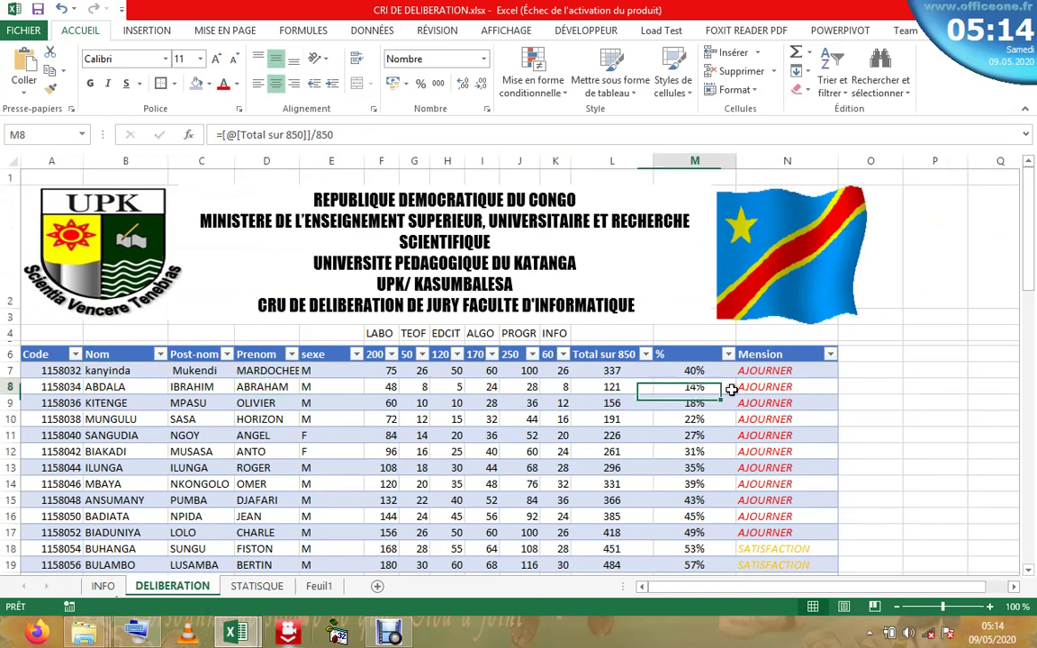
pyautogui.click(612, 387)
pyautogui.click(493, 398)
pyautogui.click(384, 433)
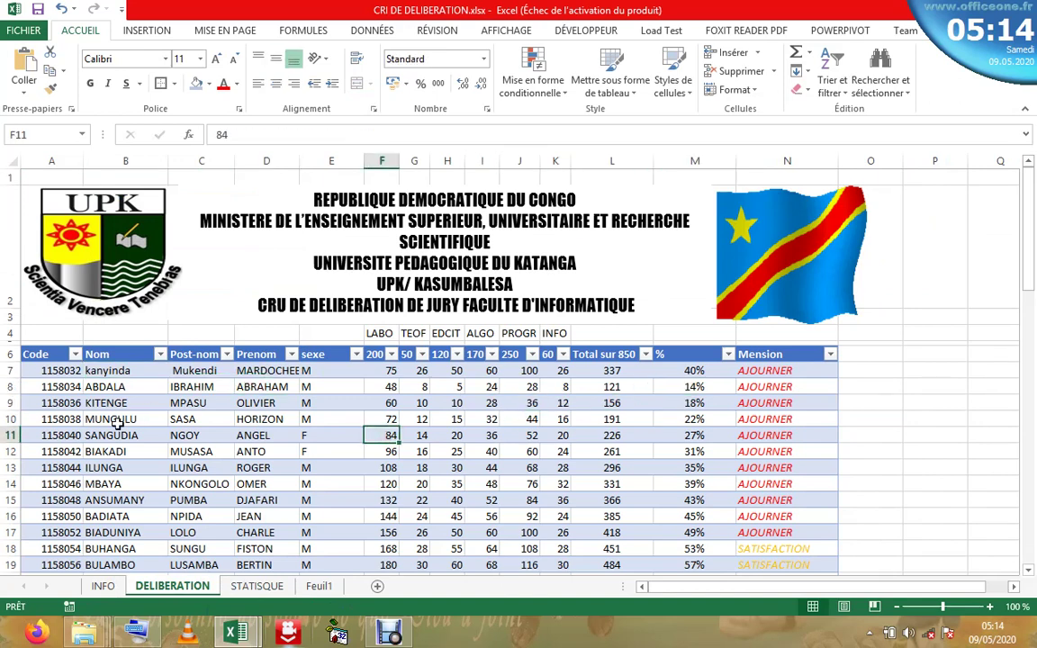
pyautogui.click(117, 420)
pyautogui.click(351, 549)
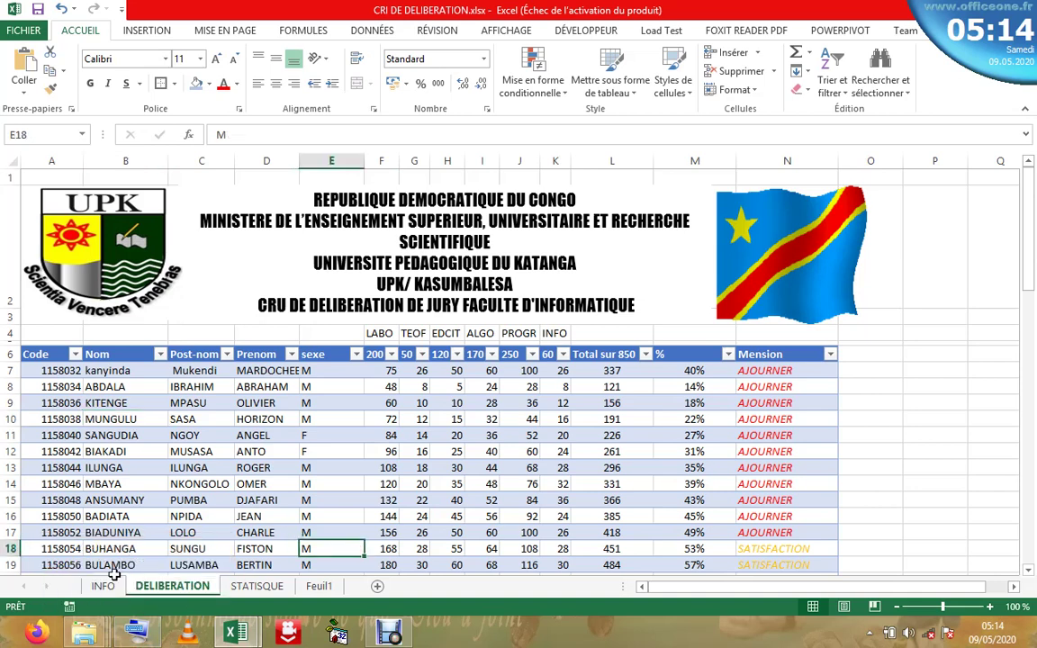
pyautogui.click(257, 587)
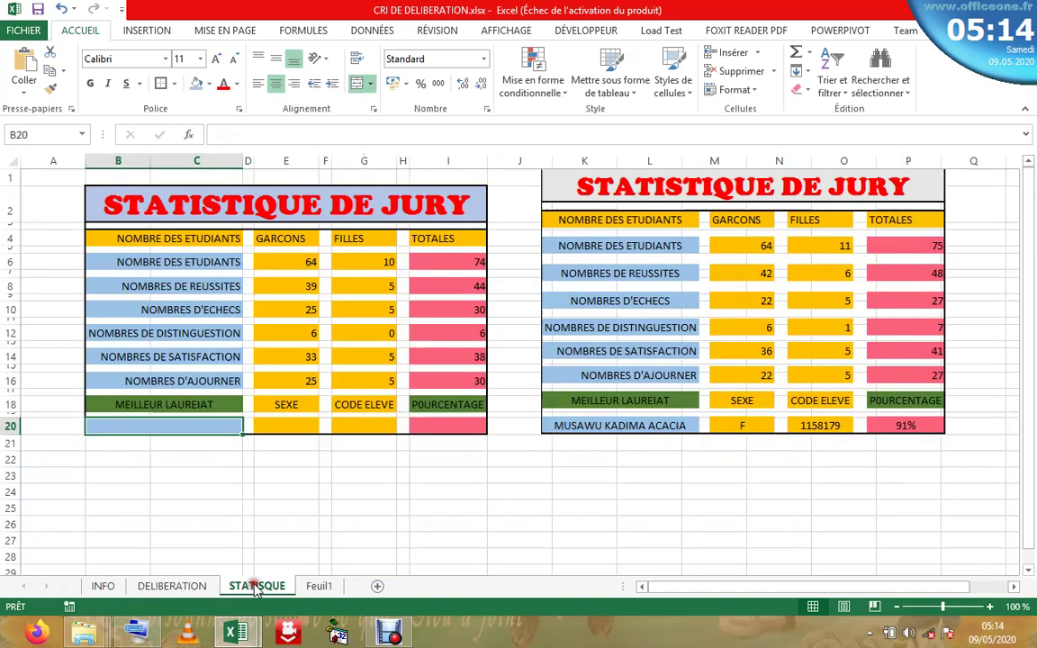
# - Enter =MAX(Tableau1[%]) in I20 using the whole DELIBERATION % column, giving 76%
pyautogui.click(448, 422)
pyautogui.write('=')
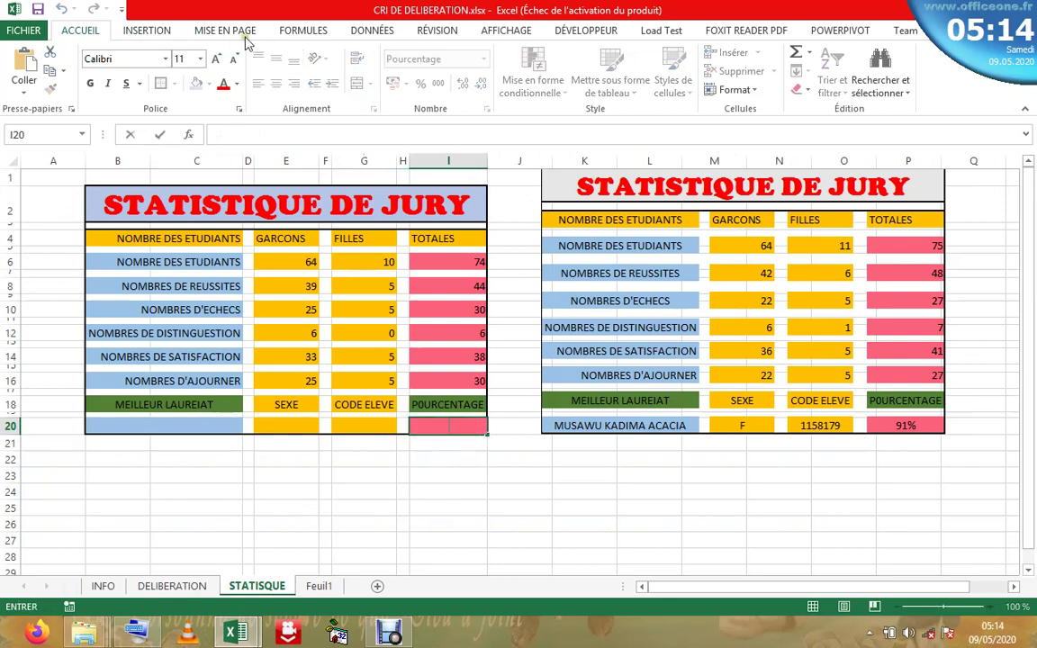
pyautogui.click(305, 32)
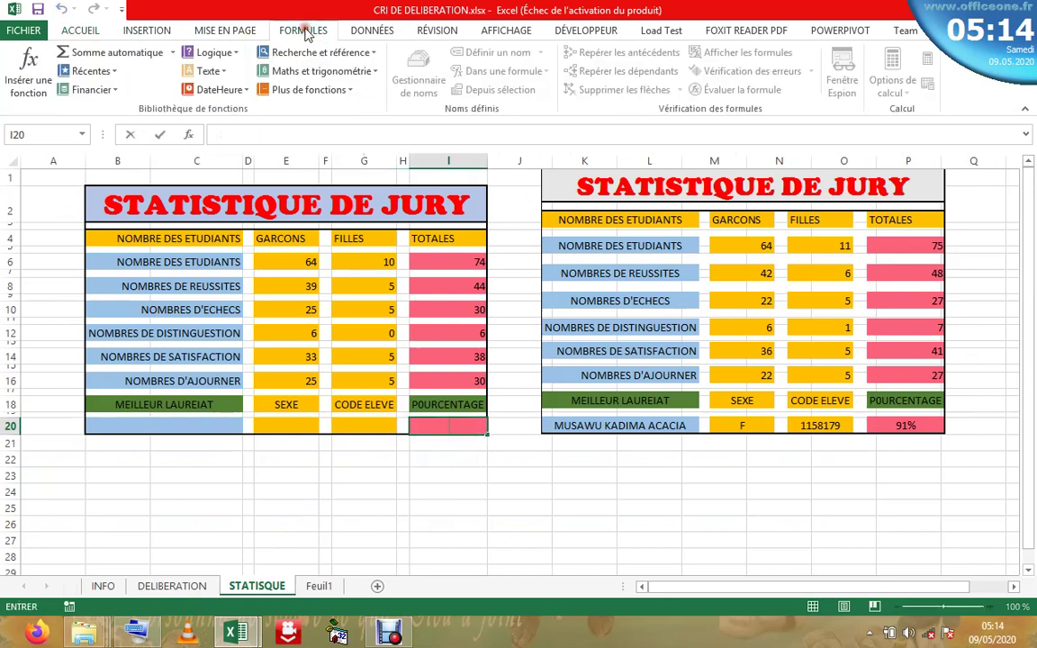
pyautogui.click(172, 52)
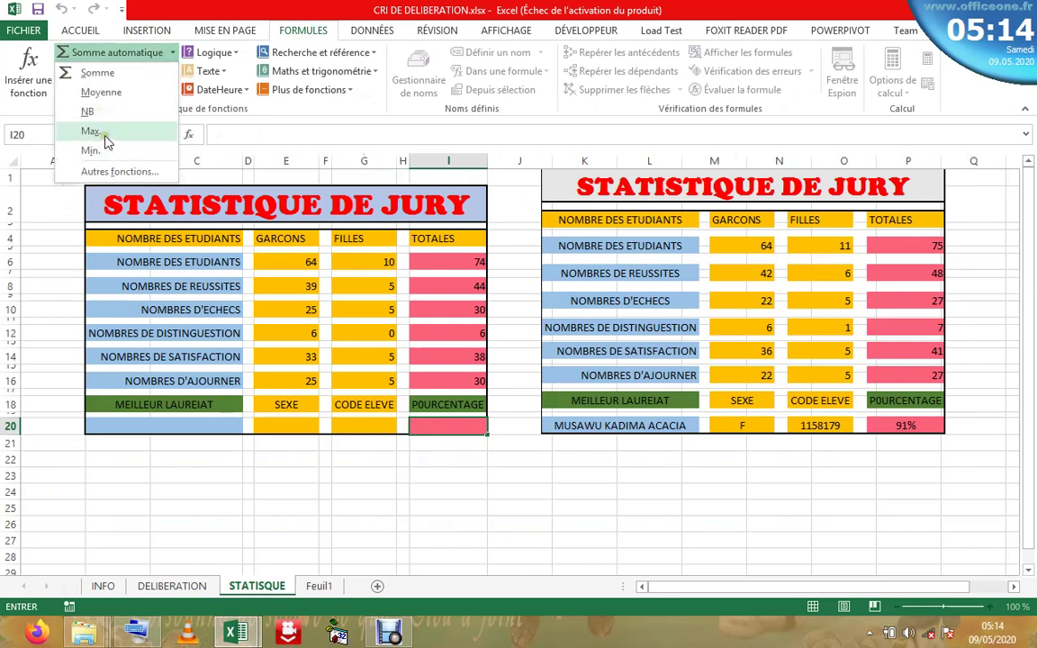
pyautogui.click(106, 134)
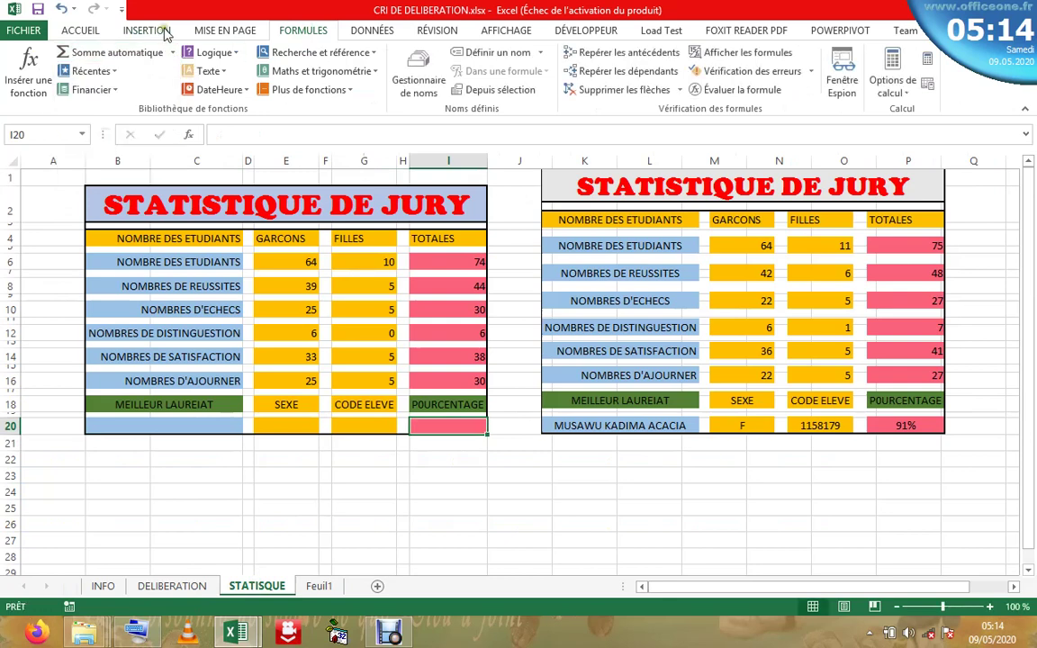
pyautogui.click(172, 52)
pyautogui.click(91, 133)
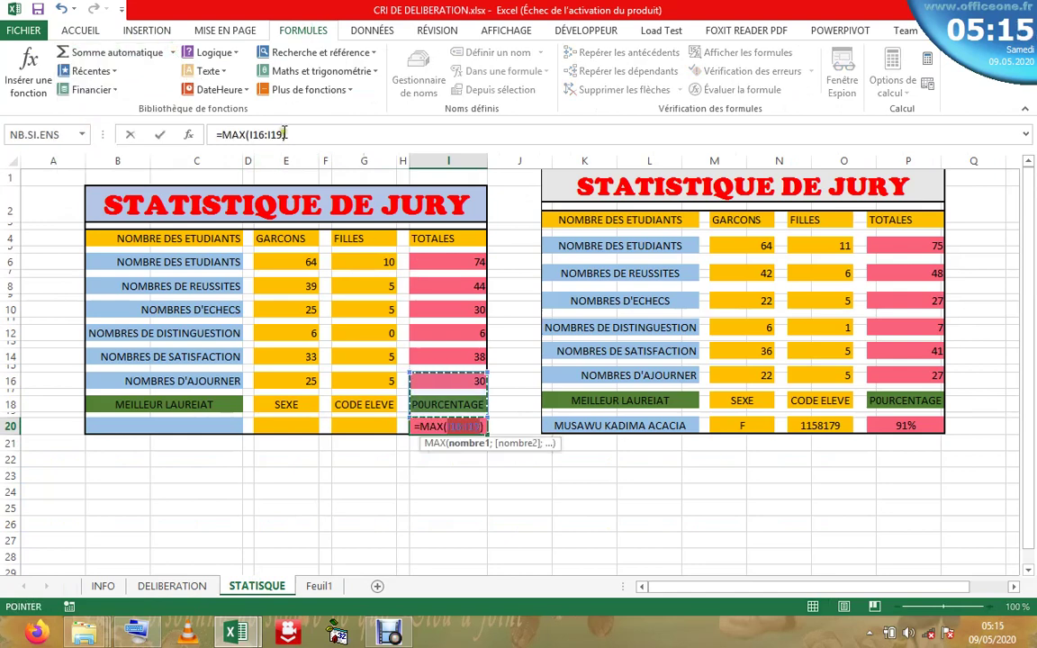
pyautogui.click(285, 135)
pyautogui.press('BackSpace')
pyautogui.press('BackSpace')
pyautogui.press('BackSpace')
pyautogui.press('BackSpace')
pyautogui.press('BackSpace')
pyautogui.press('BackSpace')
pyautogui.press('BackSpace')
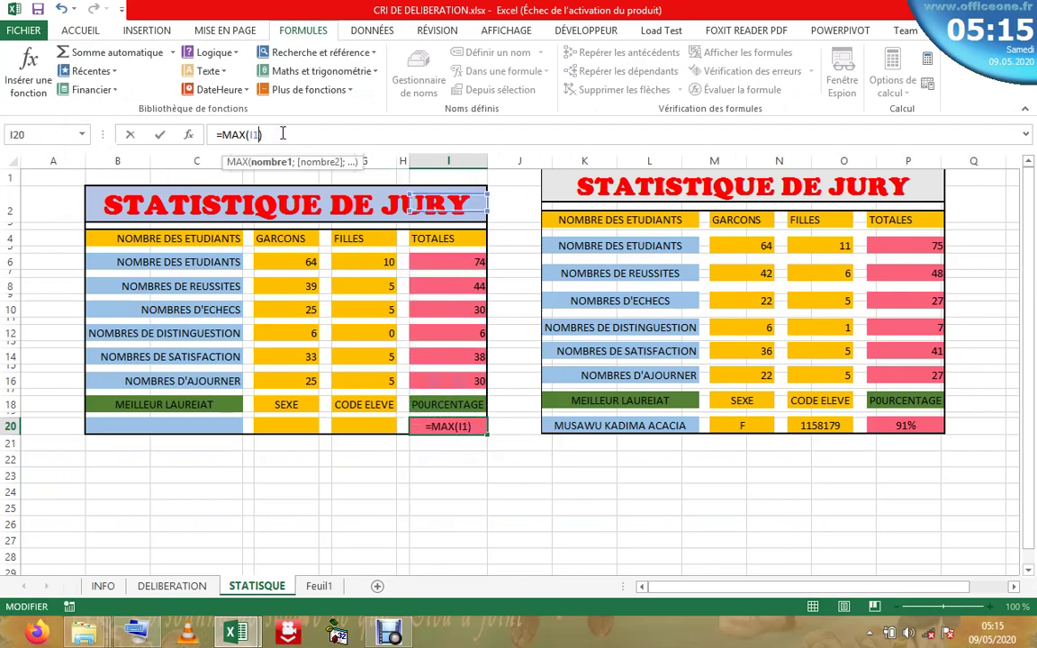
pyautogui.click(171, 586)
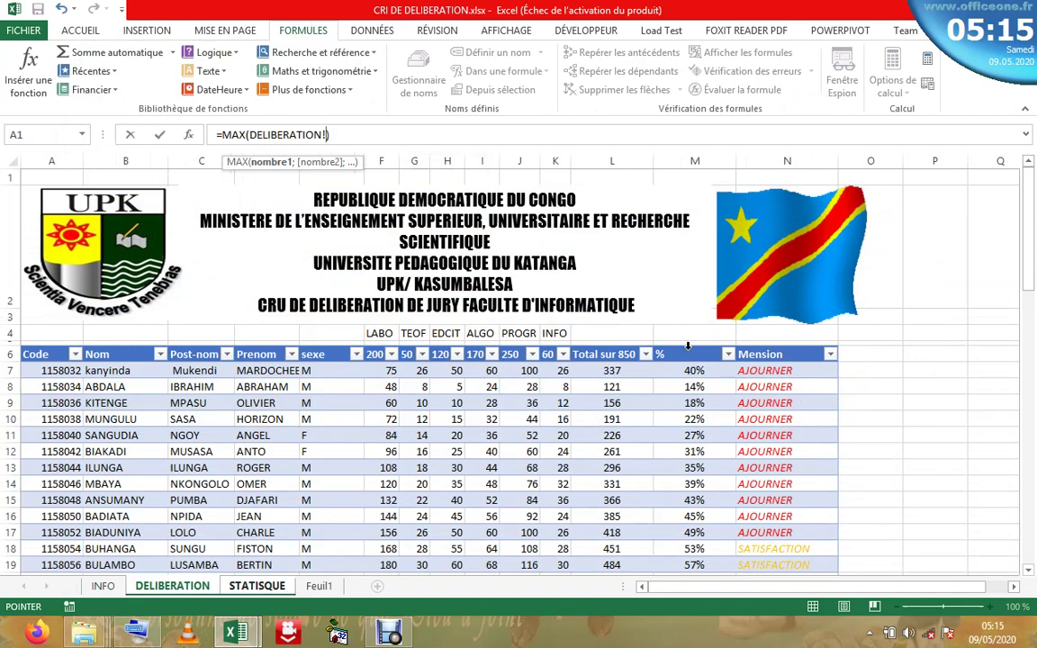
pyautogui.click(688, 345)
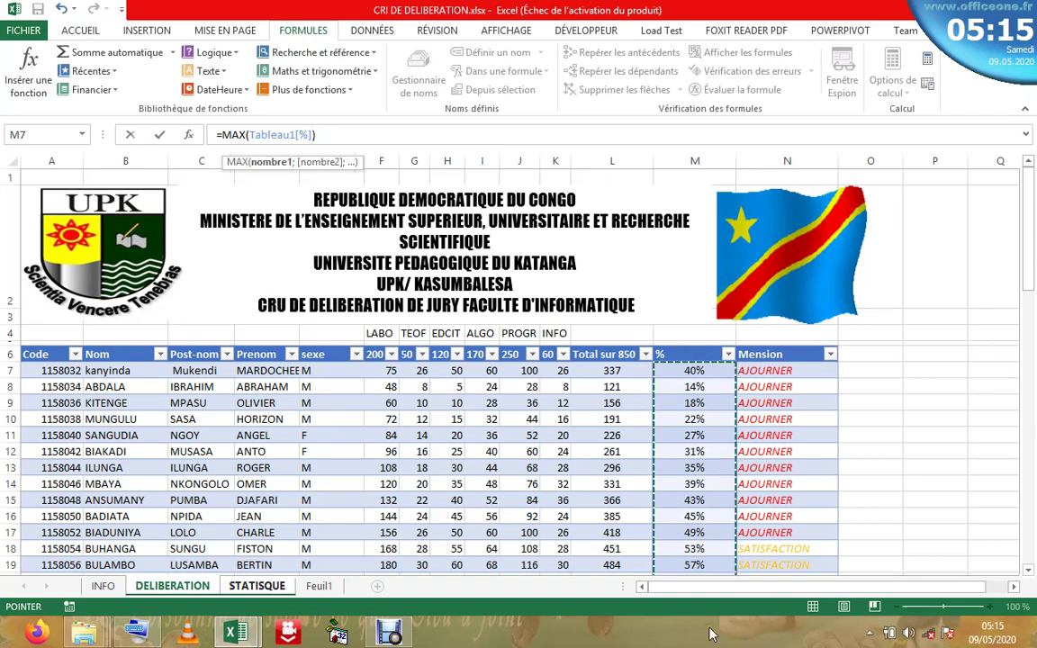
pyautogui.press('Return')
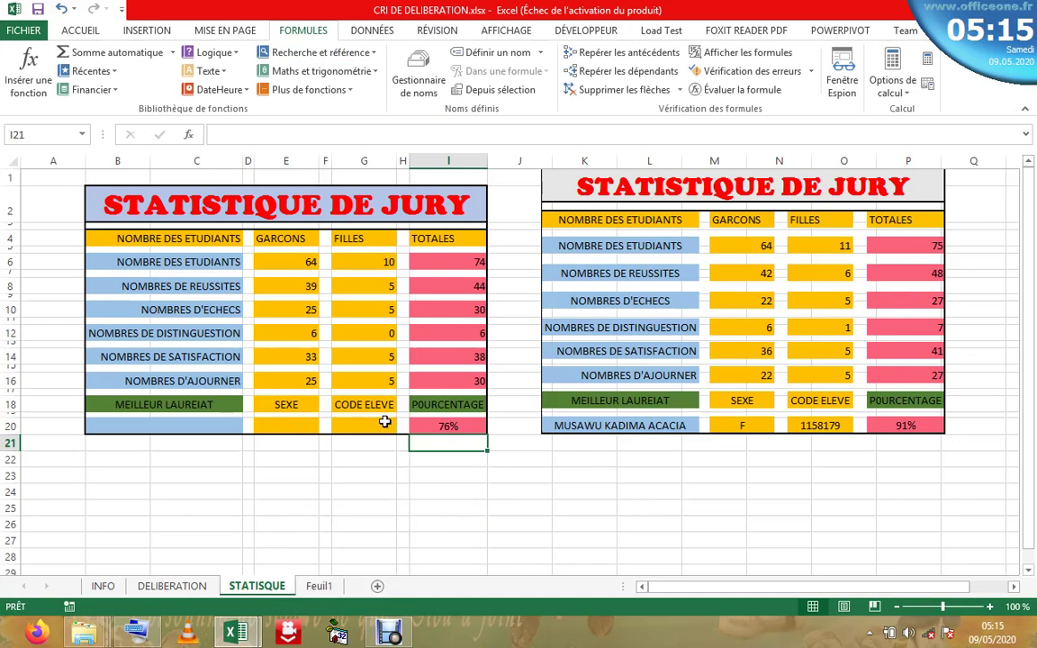
# - Review the I20 formula and the B20, E20, G20 cells, then move to DELIBERATION
pyautogui.click(463, 424)
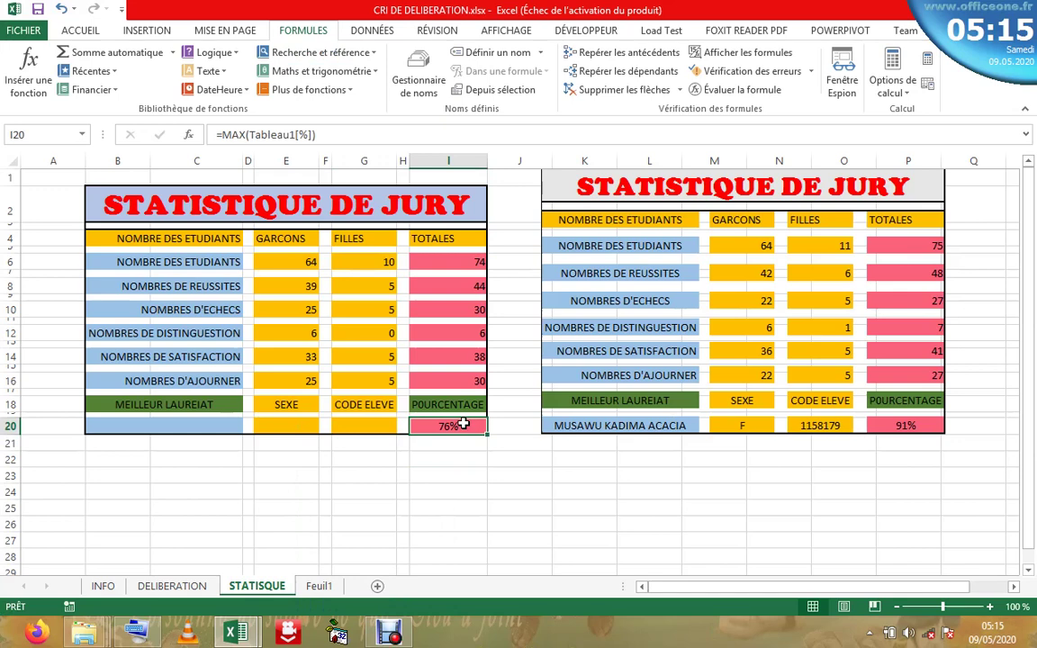
pyautogui.click(213, 425)
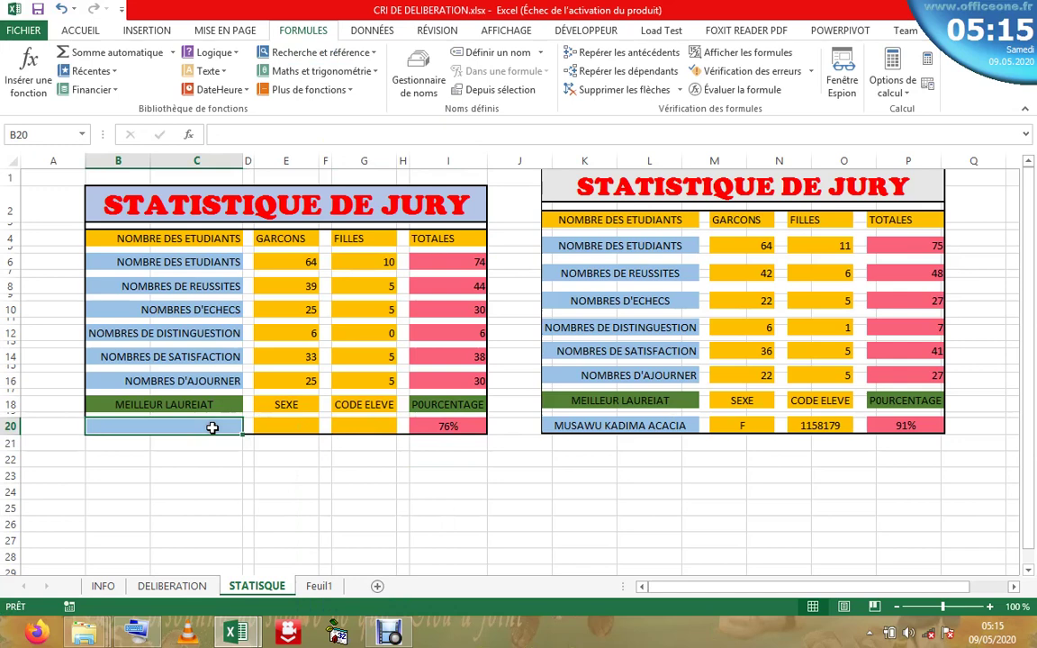
pyautogui.click(447, 427)
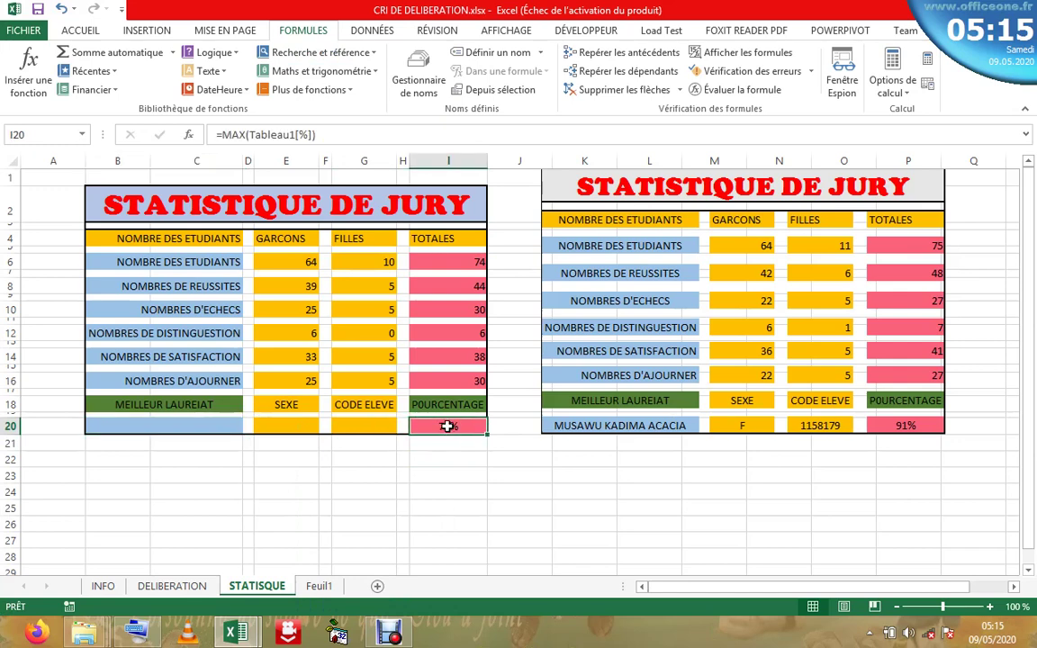
pyautogui.click(364, 424)
pyautogui.click(219, 439)
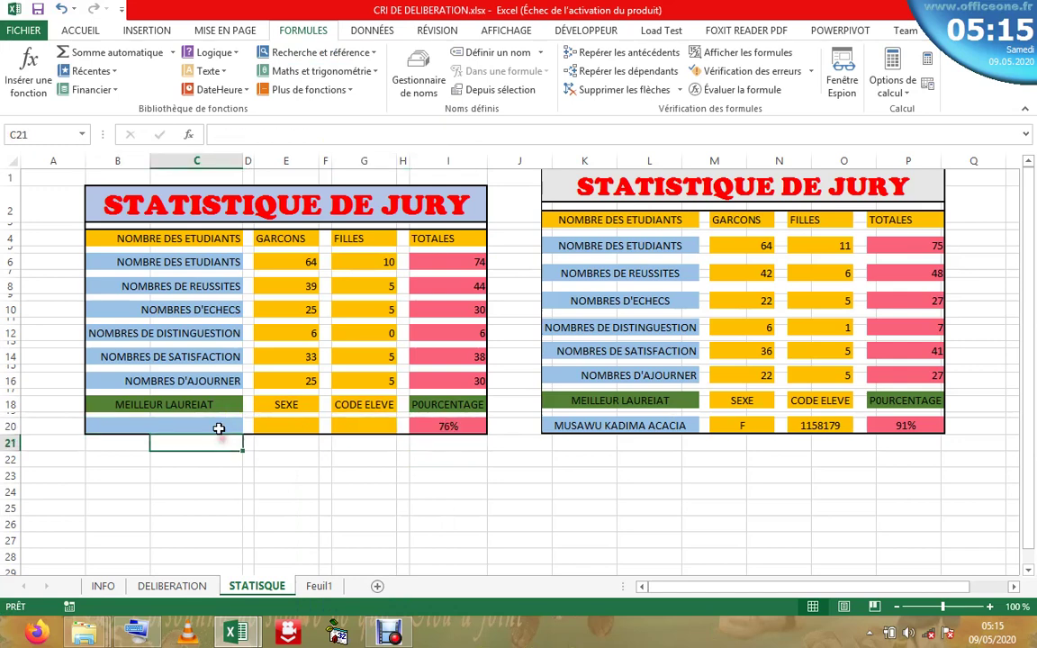
pyautogui.click(148, 422)
pyautogui.click(289, 423)
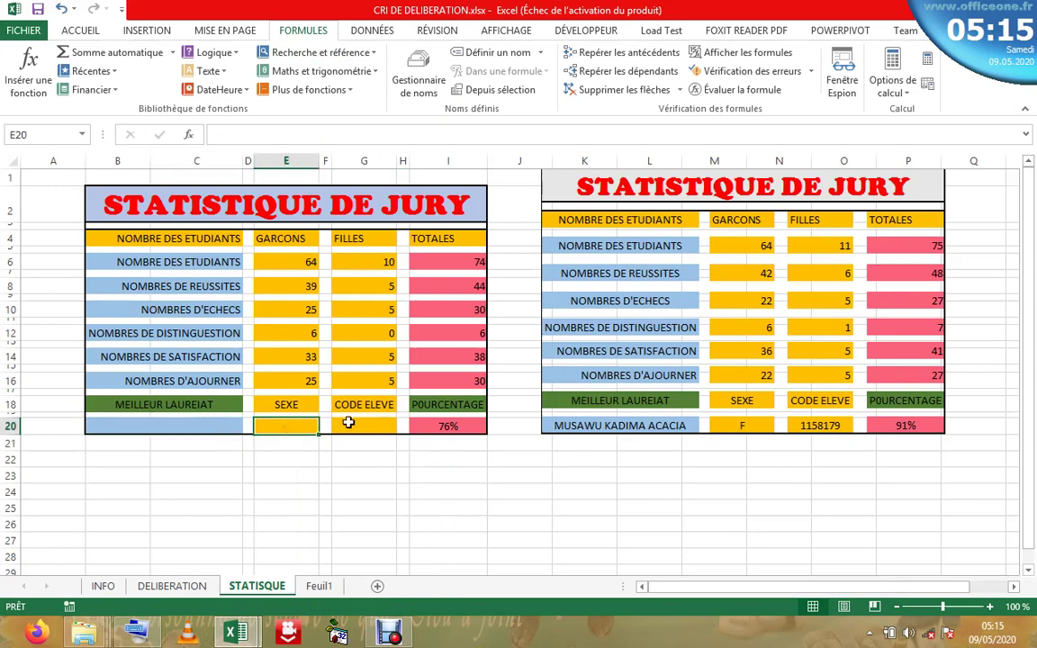
pyautogui.click(347, 422)
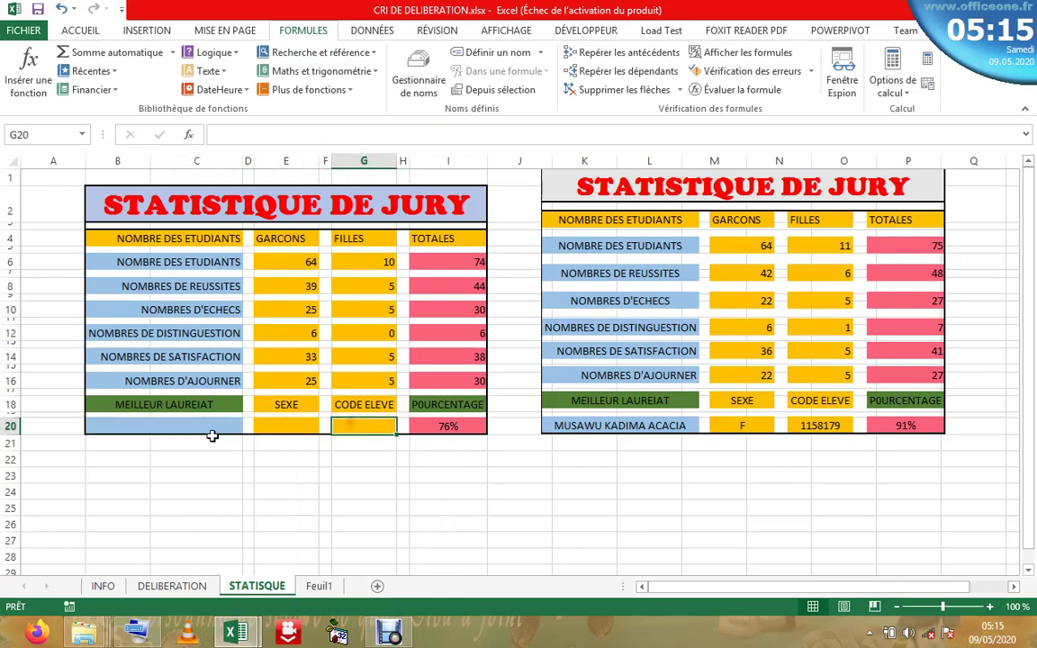
pyautogui.click(172, 586)
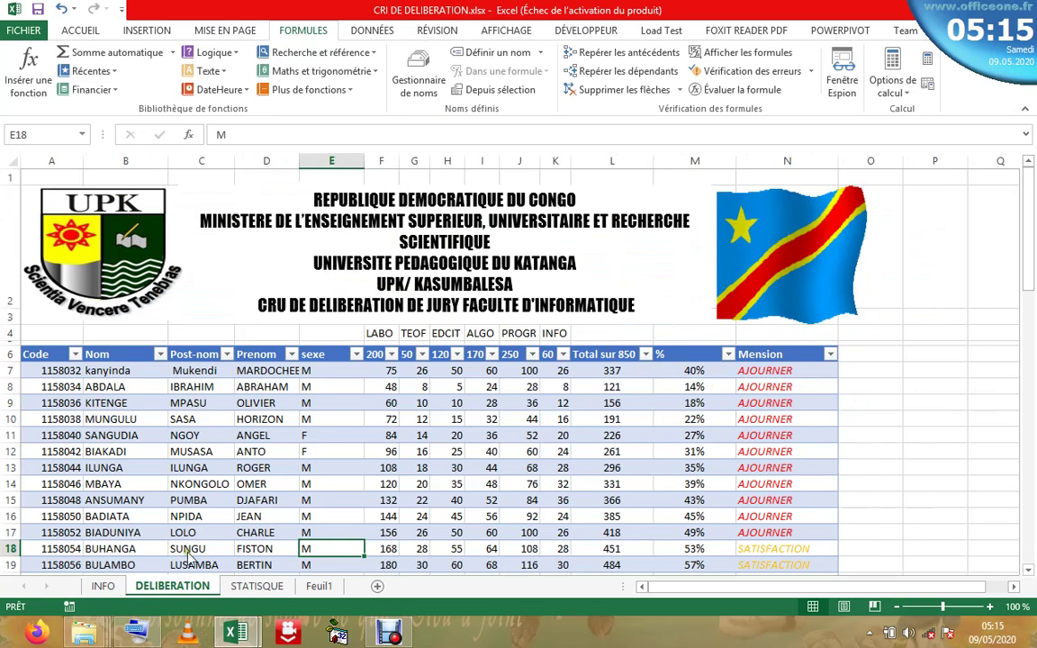
pyautogui.moveTo(272, 637)
pyautogui.click(51, 160)
pyautogui.rightClick(51, 160)
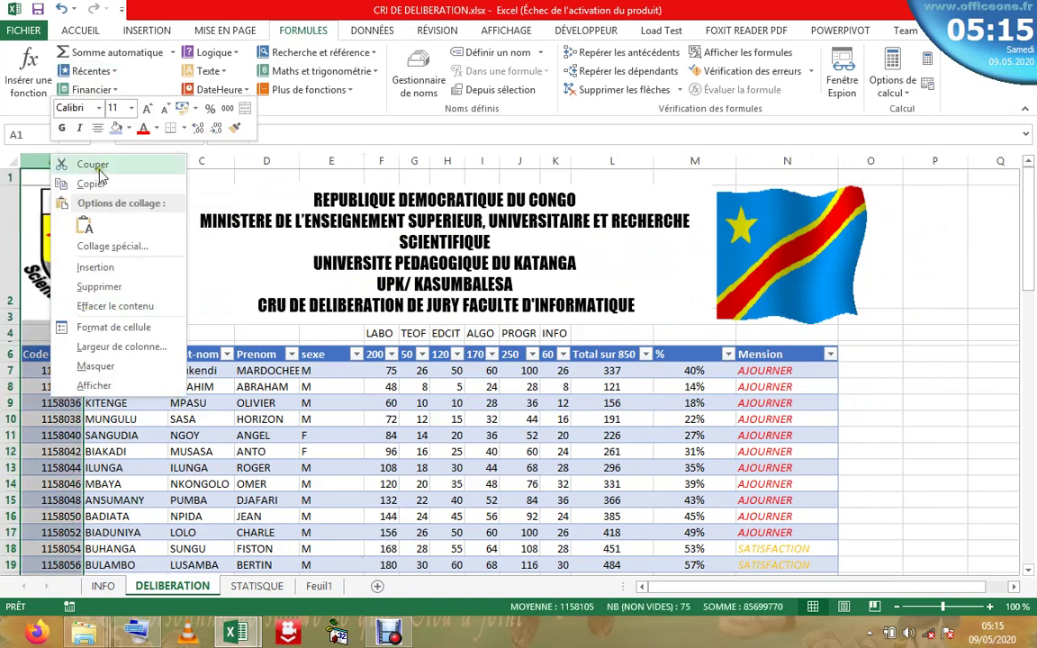
pyautogui.click(94, 270)
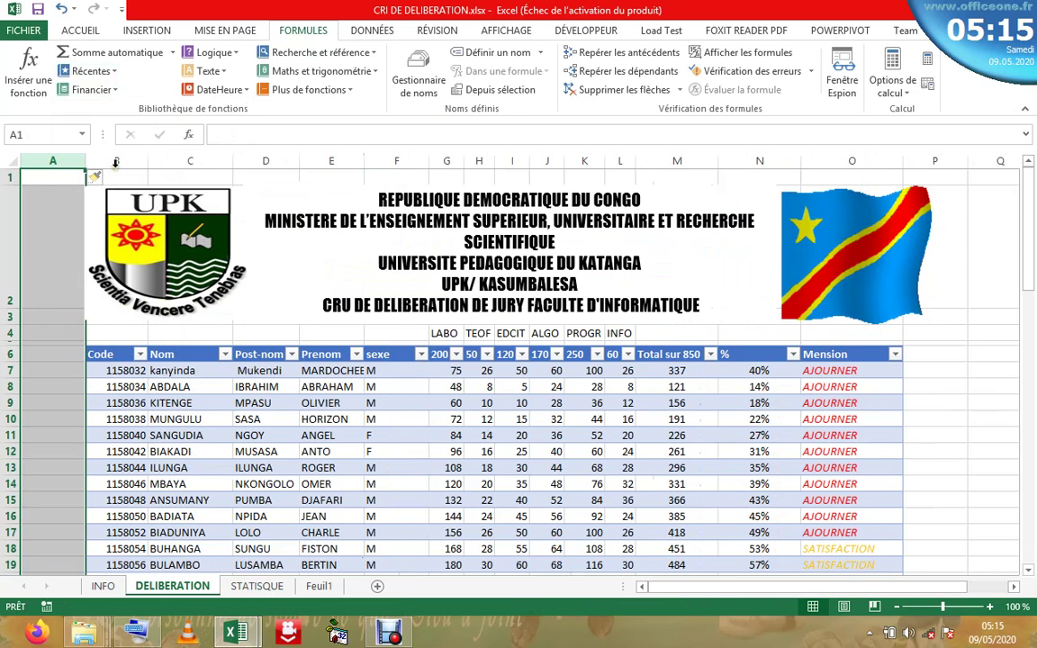
pyautogui.click(116, 162)
pyautogui.rightClick(117, 163)
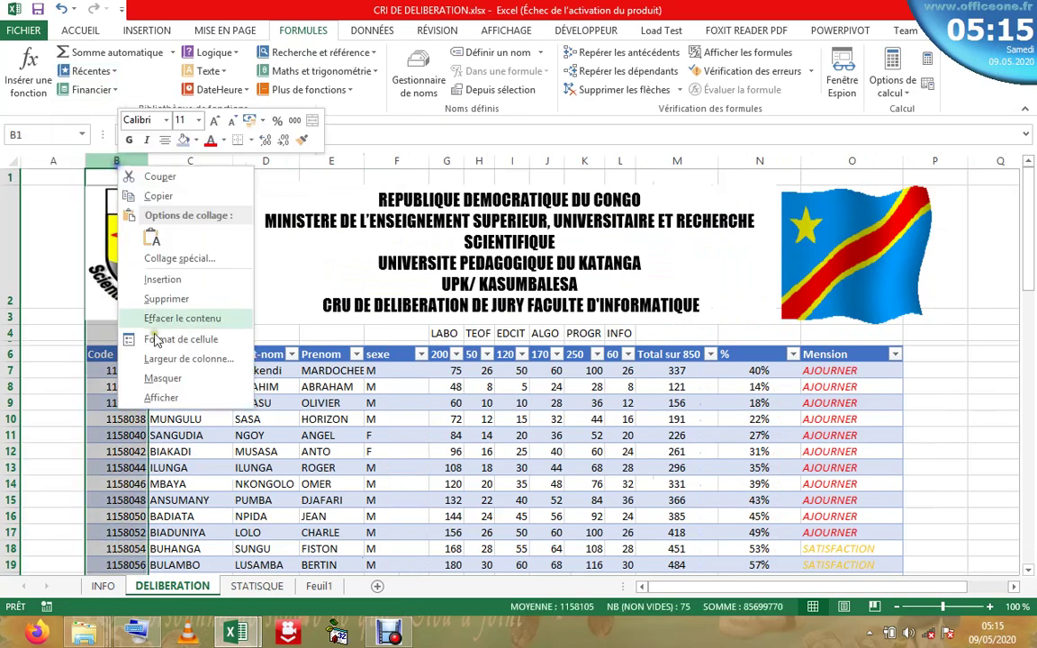
pyautogui.click(159, 278)
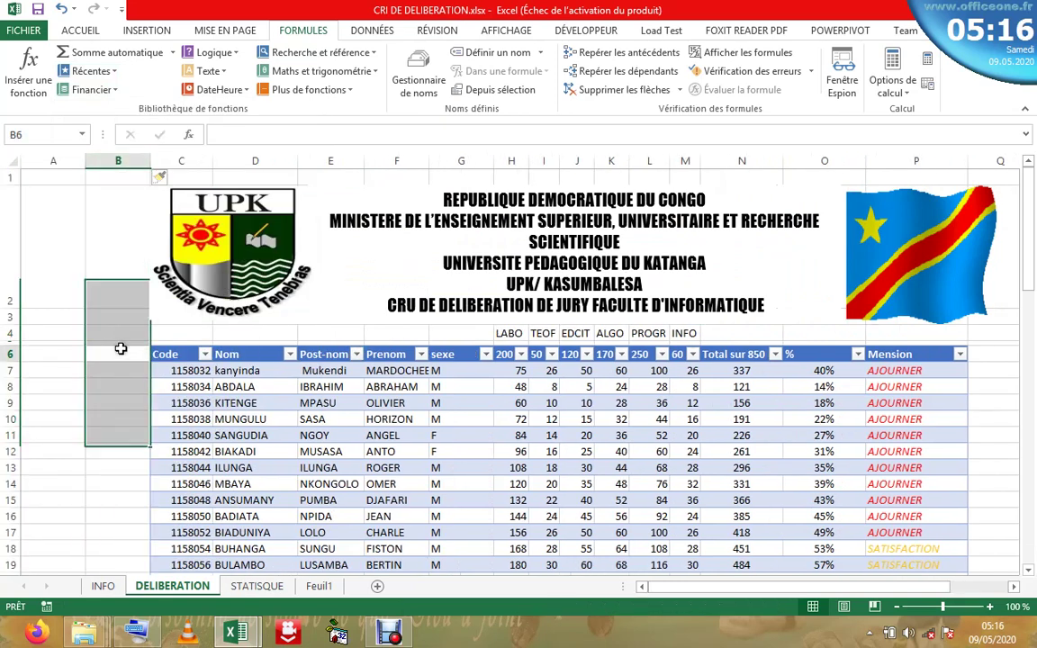
pyautogui.click(119, 352)
pyautogui.press('BackSpace')
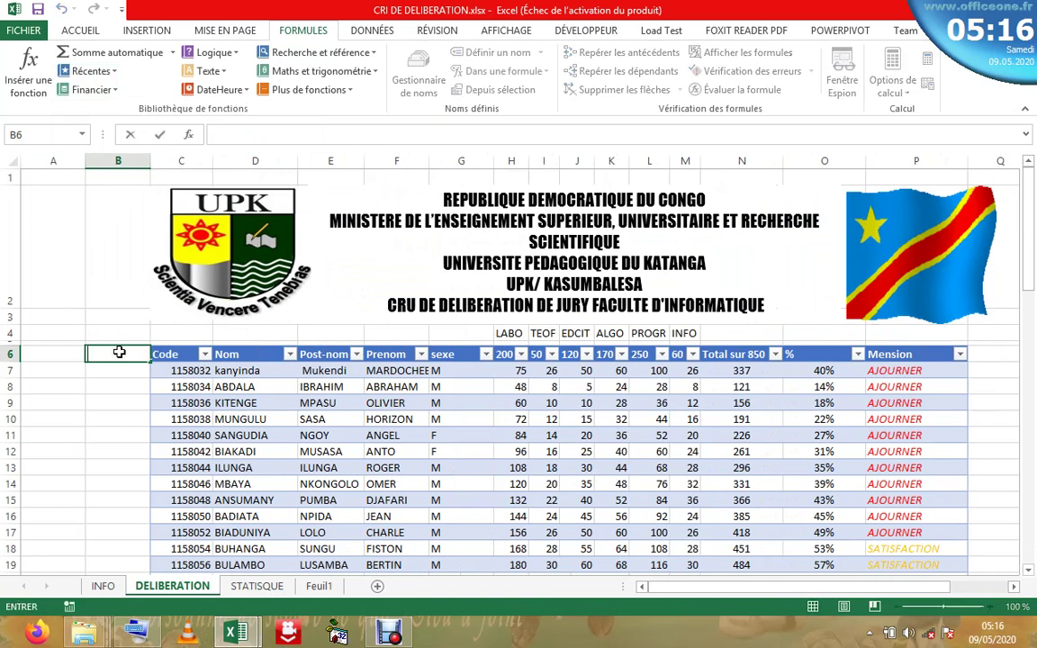
pyautogui.write('identif')
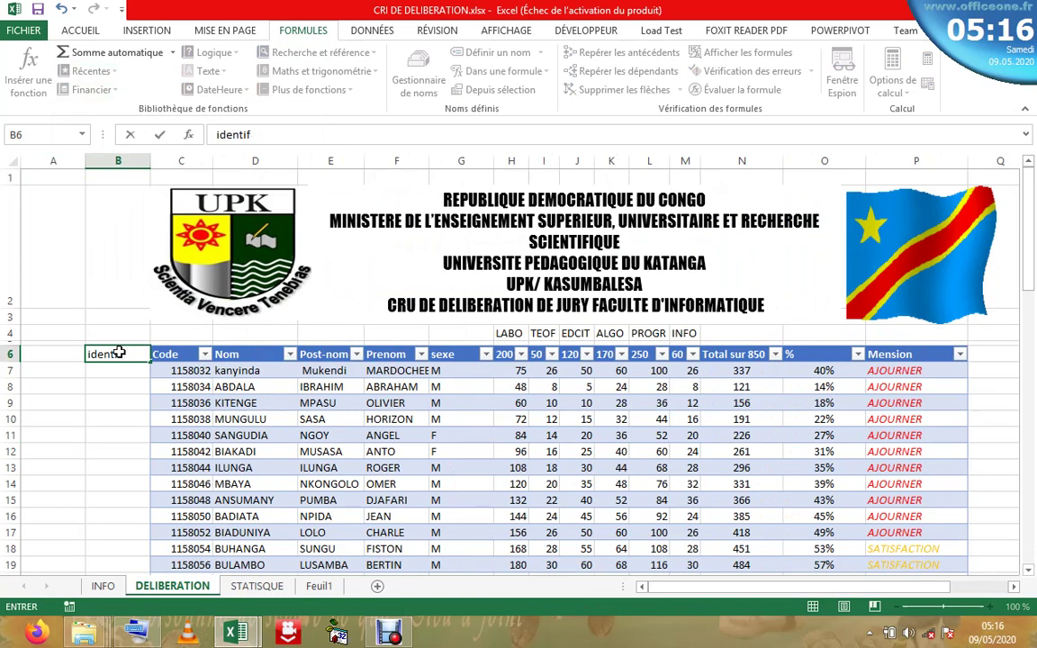
pyautogui.write('iant')
pyautogui.press('Return')
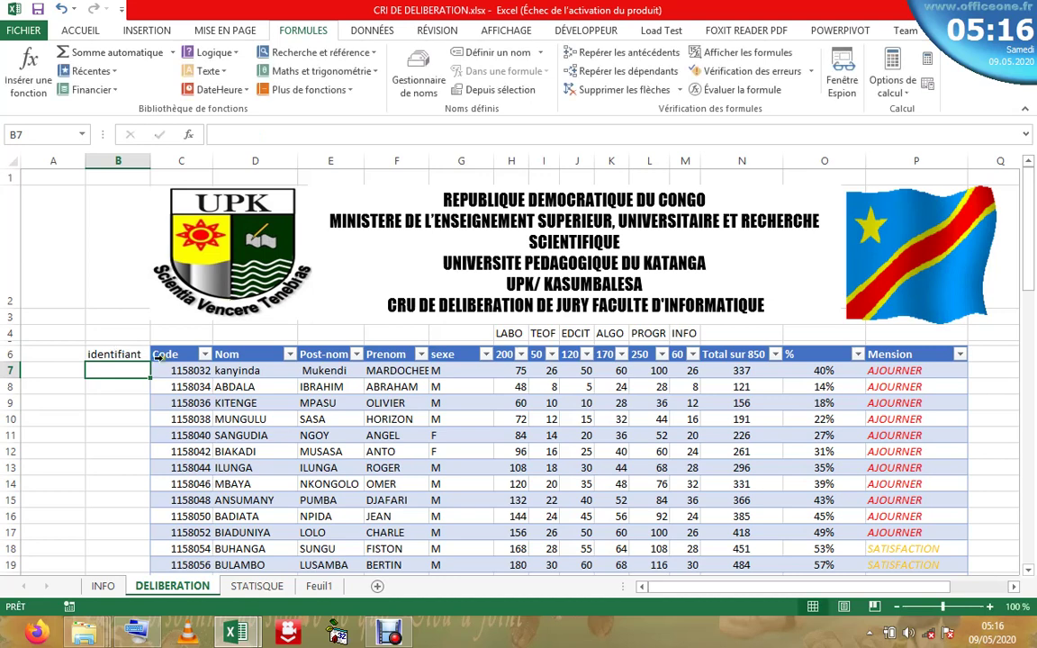
pyautogui.click(158, 354)
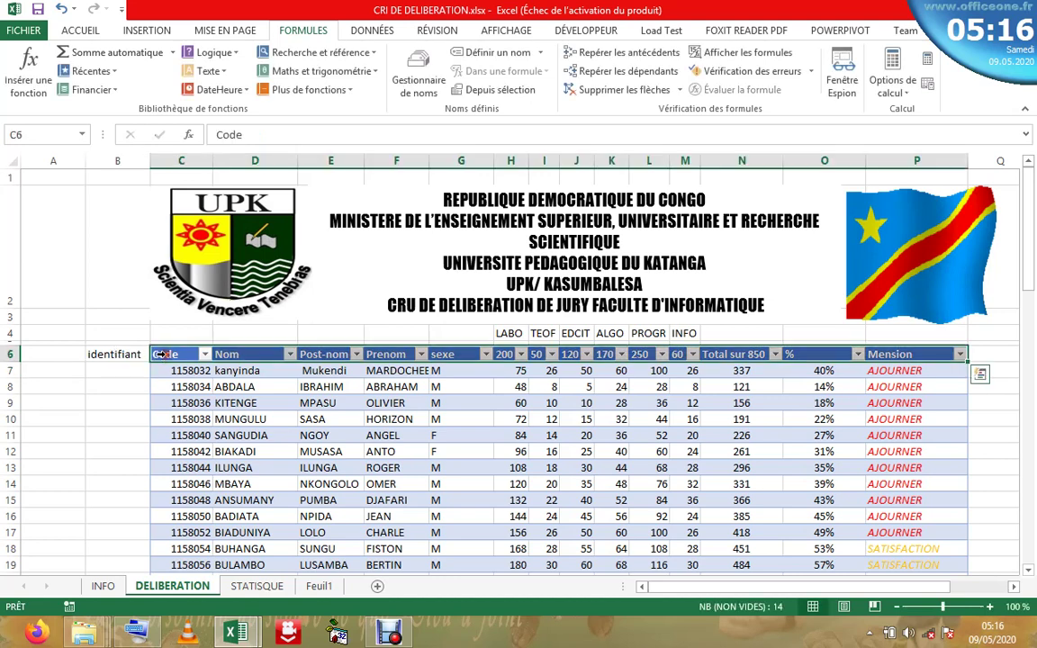
pyautogui.click(61, 9)
pyautogui.click(61, 9)
pyautogui.click(60, 9)
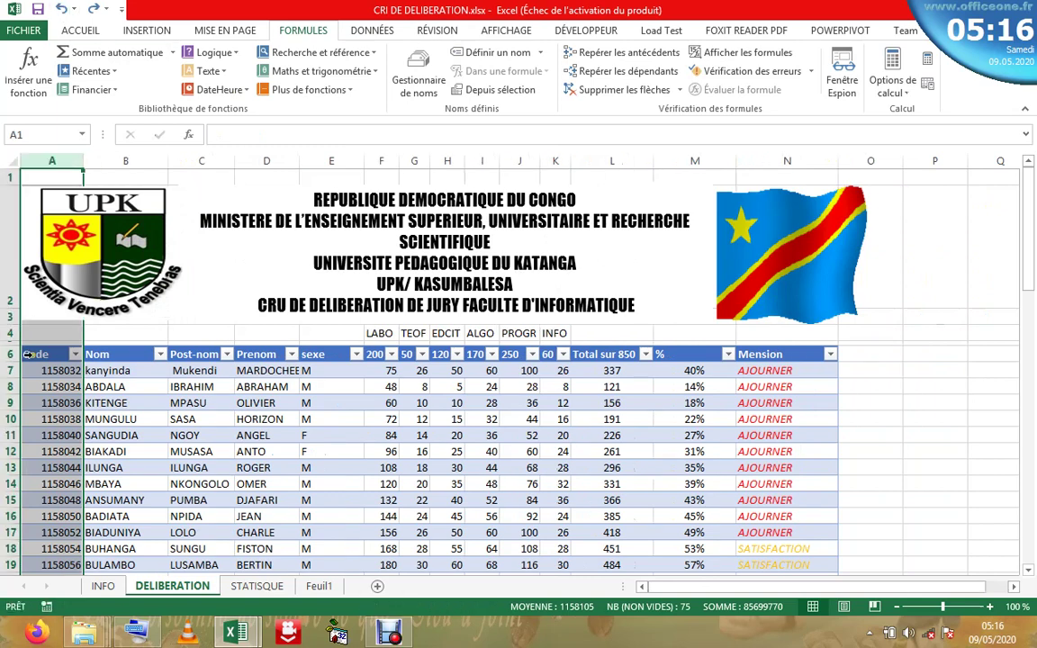
# - Insert two new table columns to the left of the Code column
pyautogui.click(36, 354)
pyautogui.rightClick(36, 355)
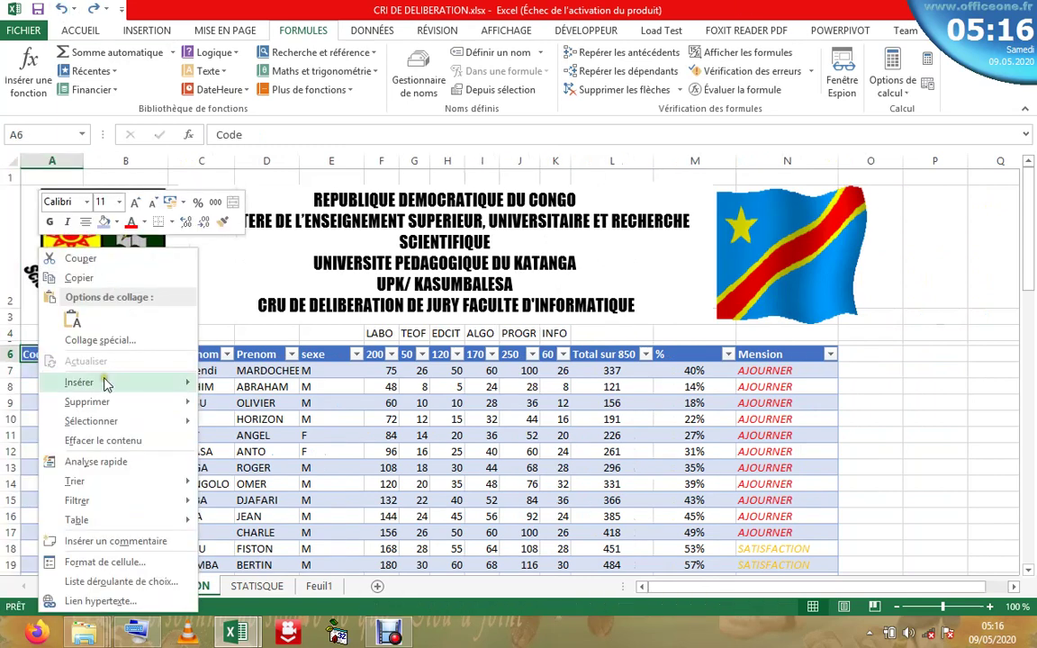
pyautogui.moveTo(105, 384)
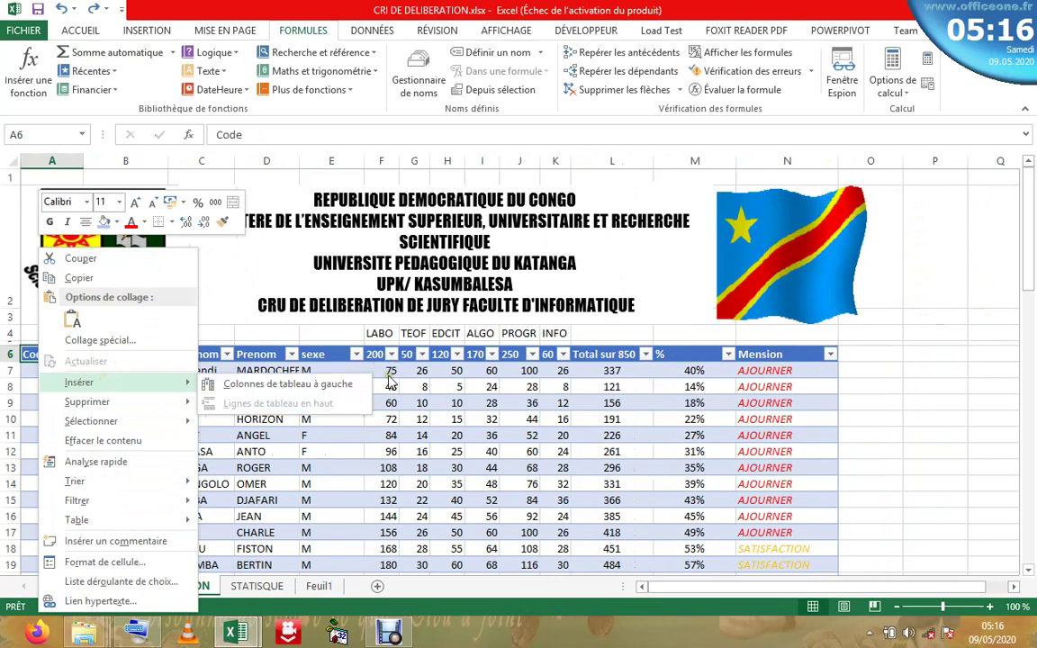
pyautogui.click(322, 385)
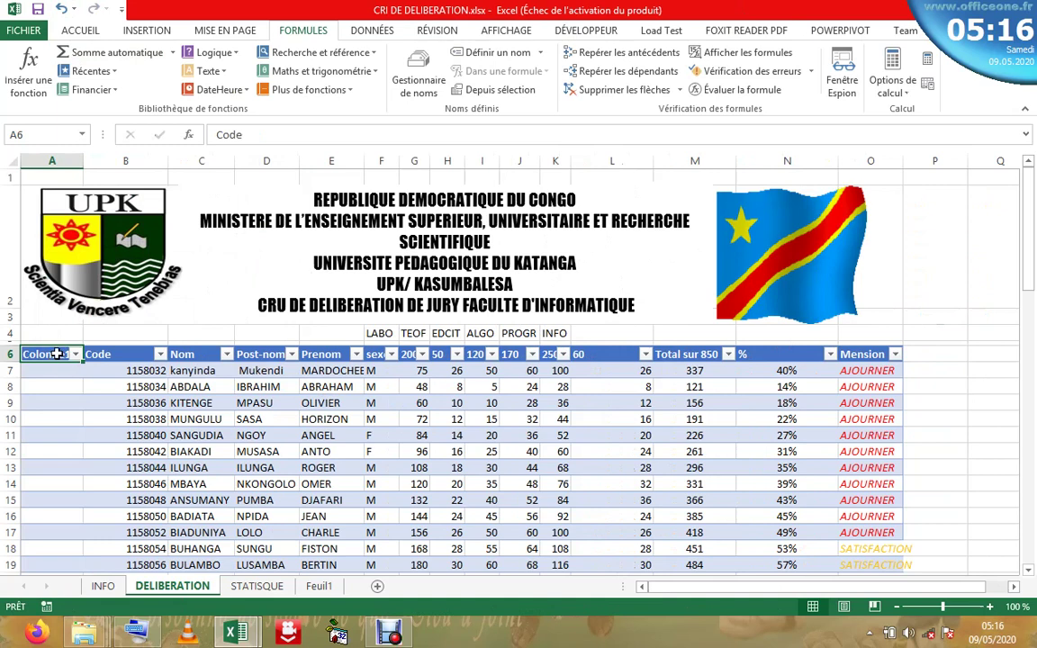
pyautogui.rightClick(56, 354)
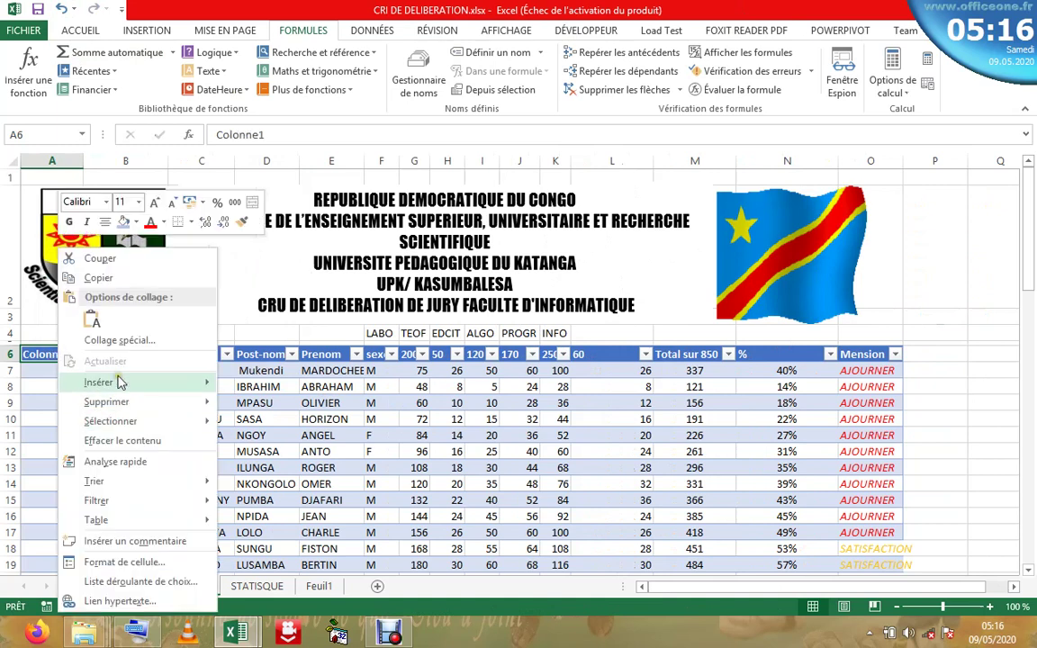
pyautogui.moveTo(135, 382)
pyautogui.click(286, 382)
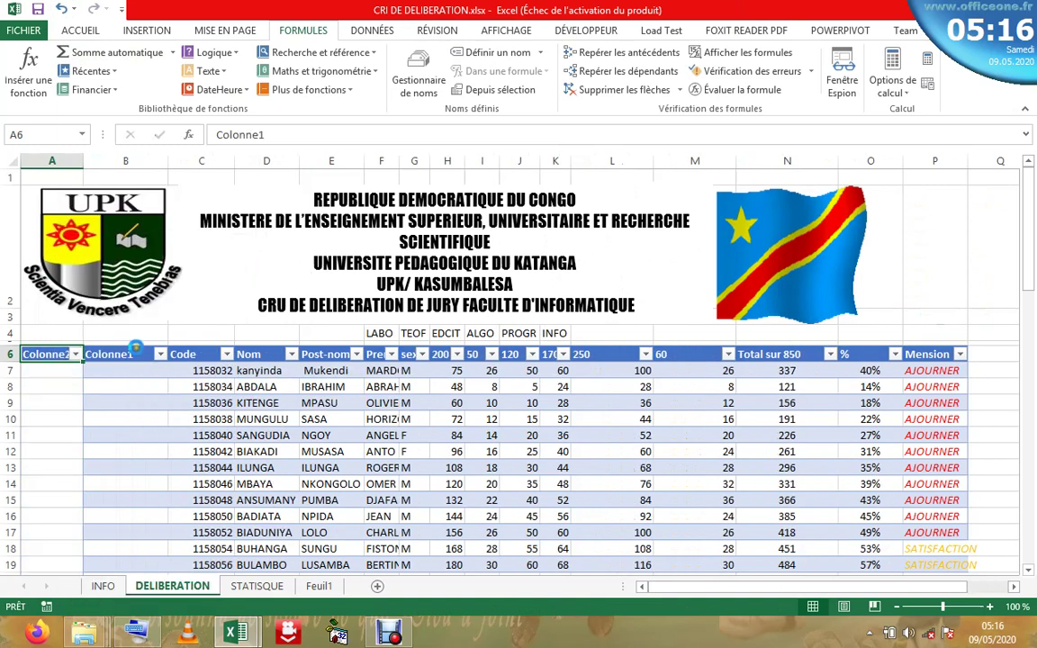
# - Rename the Colonne1 header to identifiant
pyautogui.click(97, 354)
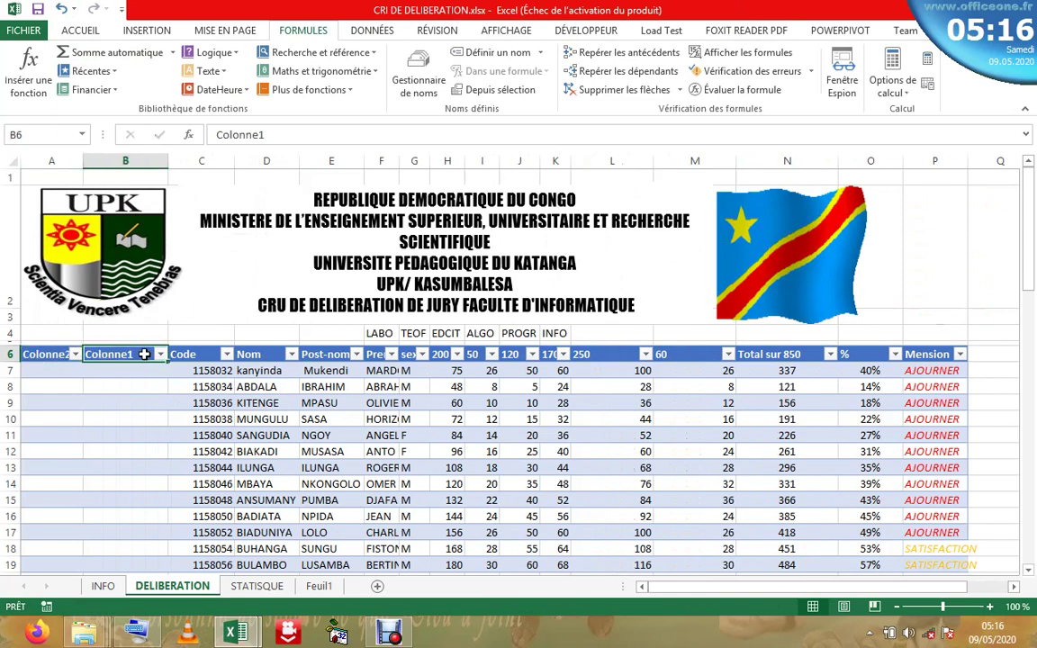
pyautogui.doubleClick(143, 355)
pyautogui.press('BackSpace')
pyautogui.press('BackSpace')
pyautogui.press('BackSpace')
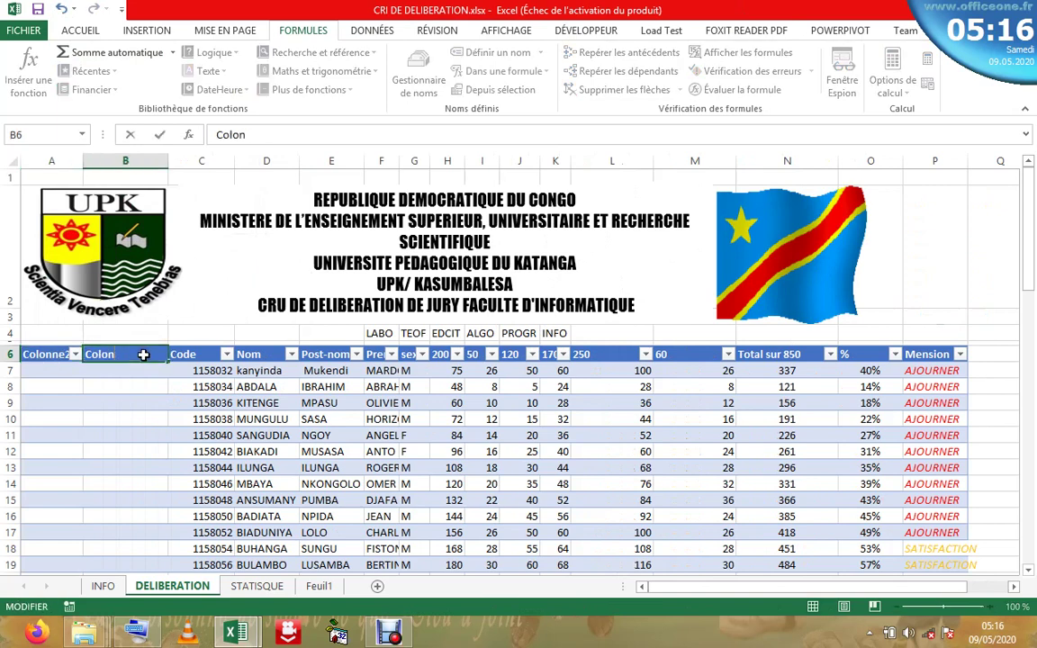
pyautogui.press('BackSpace')
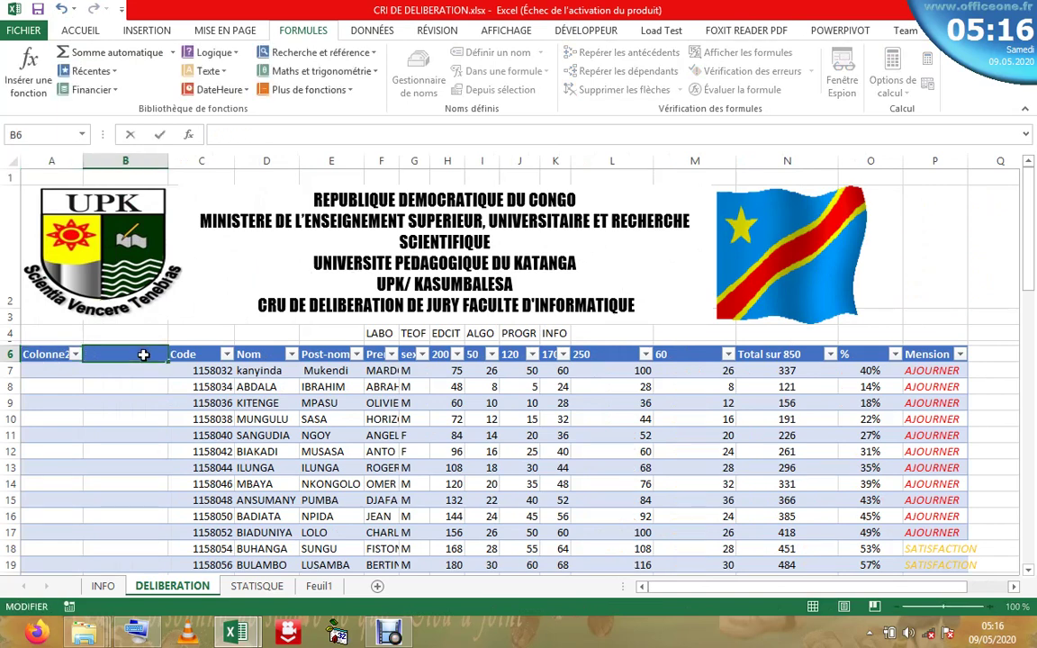
pyautogui.write('identifiant')
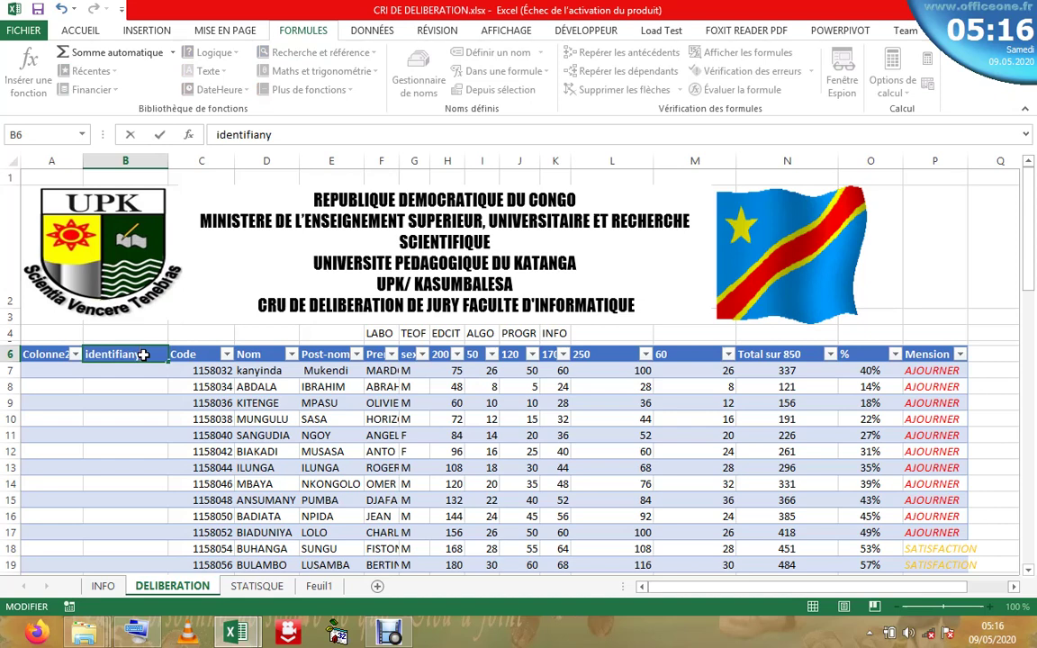
pyautogui.click(59, 354)
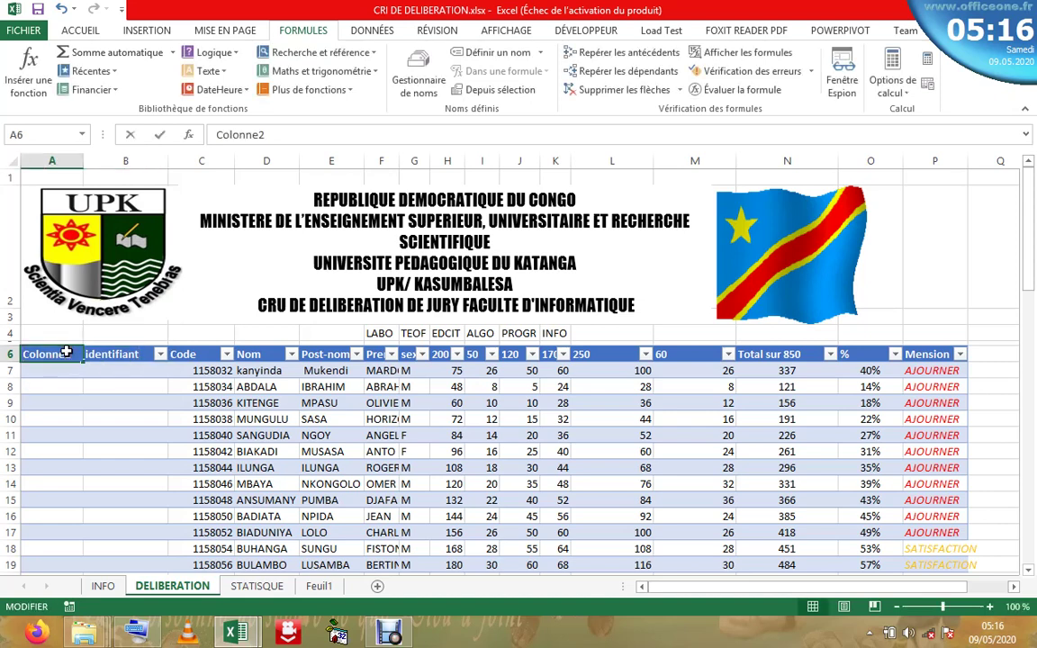
# - Rename the Colonne2 header in A6 to poucentage
pyautogui.doubleClick(74, 354)
pyautogui.press('BackSpace')
pyautogui.press('BackSpace')
pyautogui.press('BackSpace')
pyautogui.press('BackSpace')
pyautogui.press('BackSpace')
pyautogui.press('BackSpace')
pyautogui.press('BackSpace')
pyautogui.press('BackSpace')
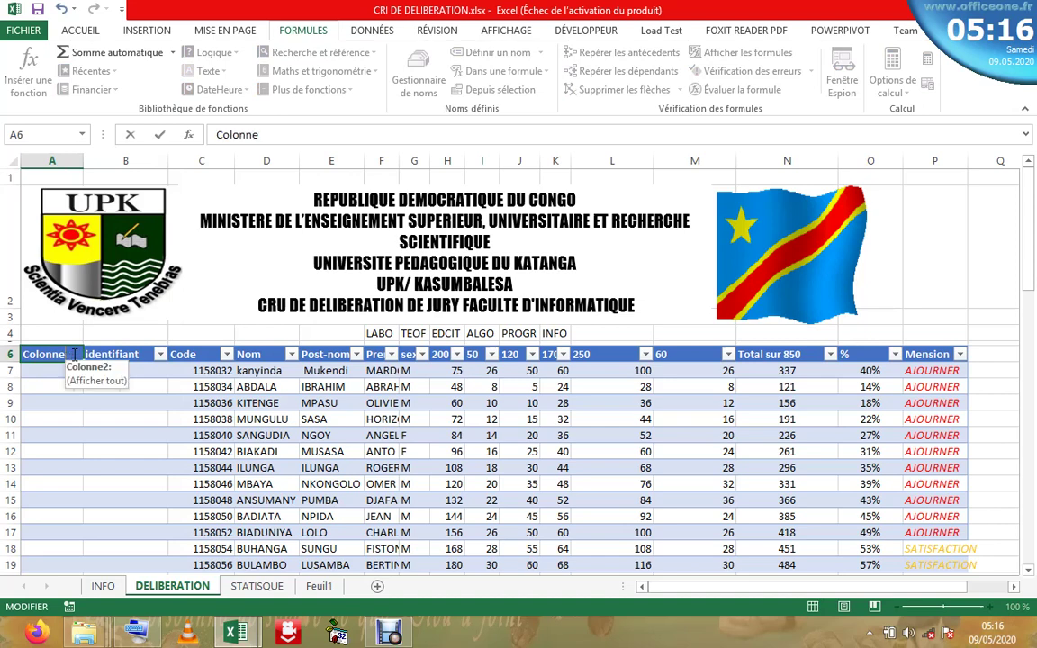
pyautogui.write('poucentage')
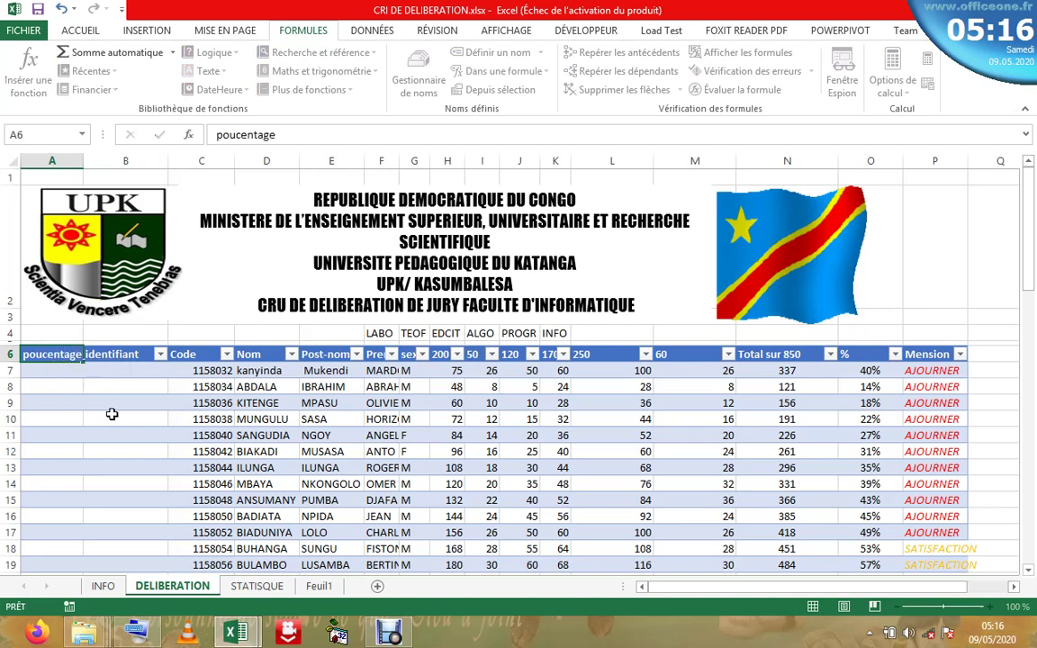
pyautogui.press('Return')
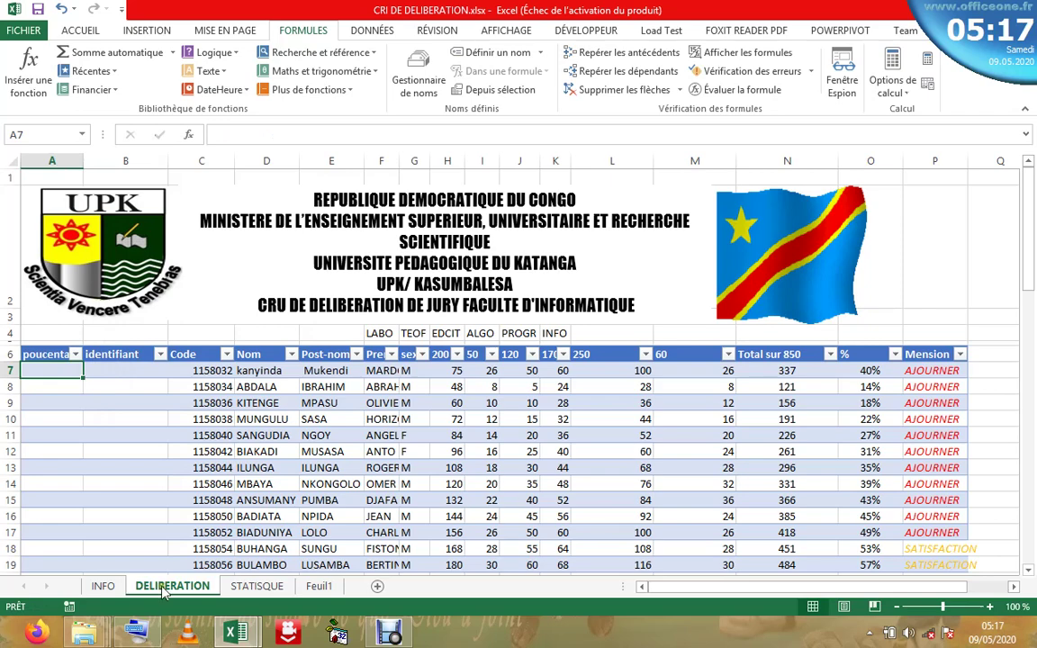
# - After rechecking I20, fill the poucentage column with =[@[%]] referencing each student's % value
pyautogui.click(157, 397)
pyautogui.click(258, 585)
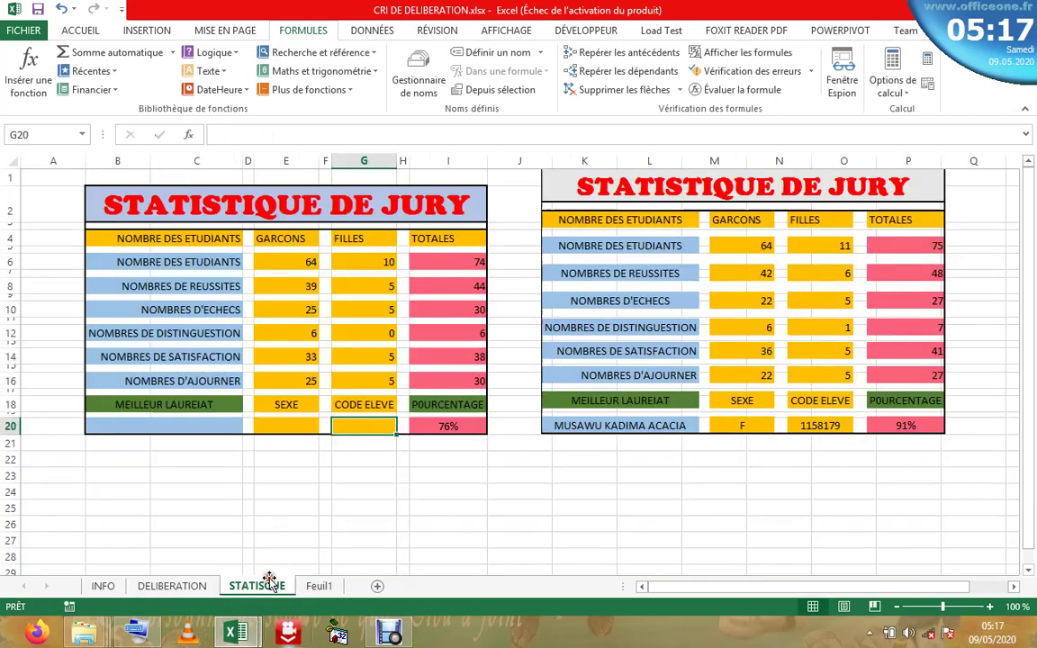
pyautogui.click(462, 426)
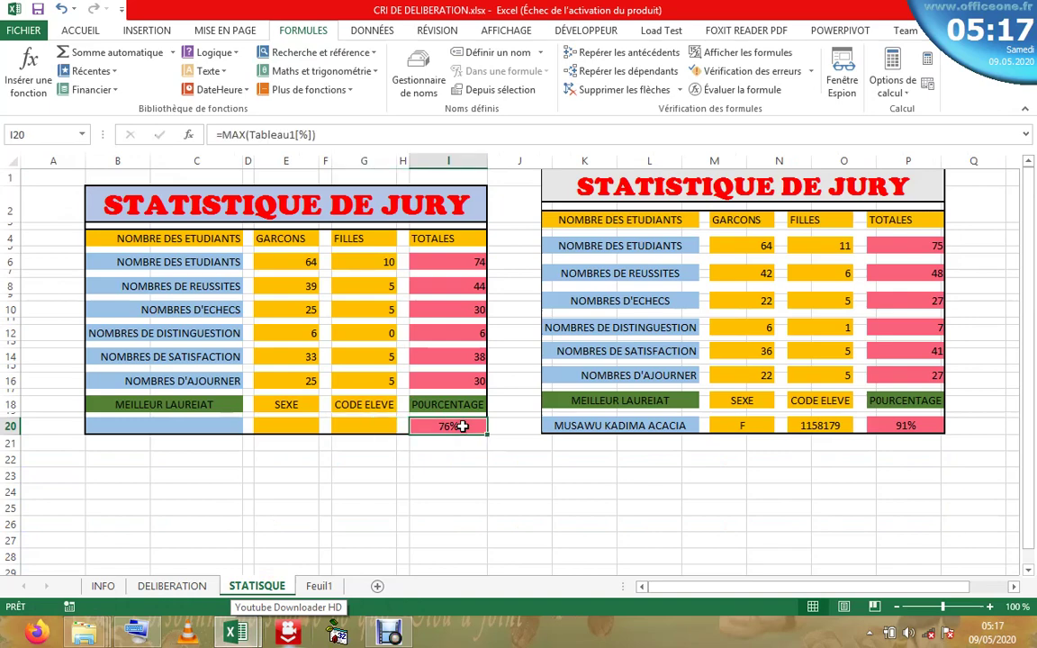
pyautogui.click(159, 590)
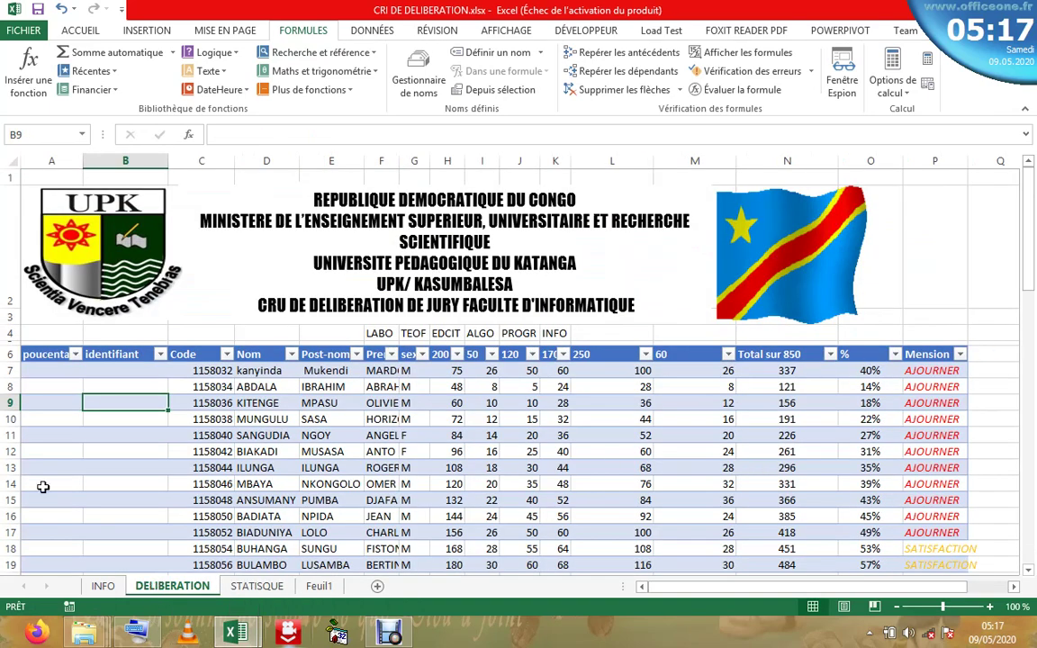
pyautogui.click(52, 370)
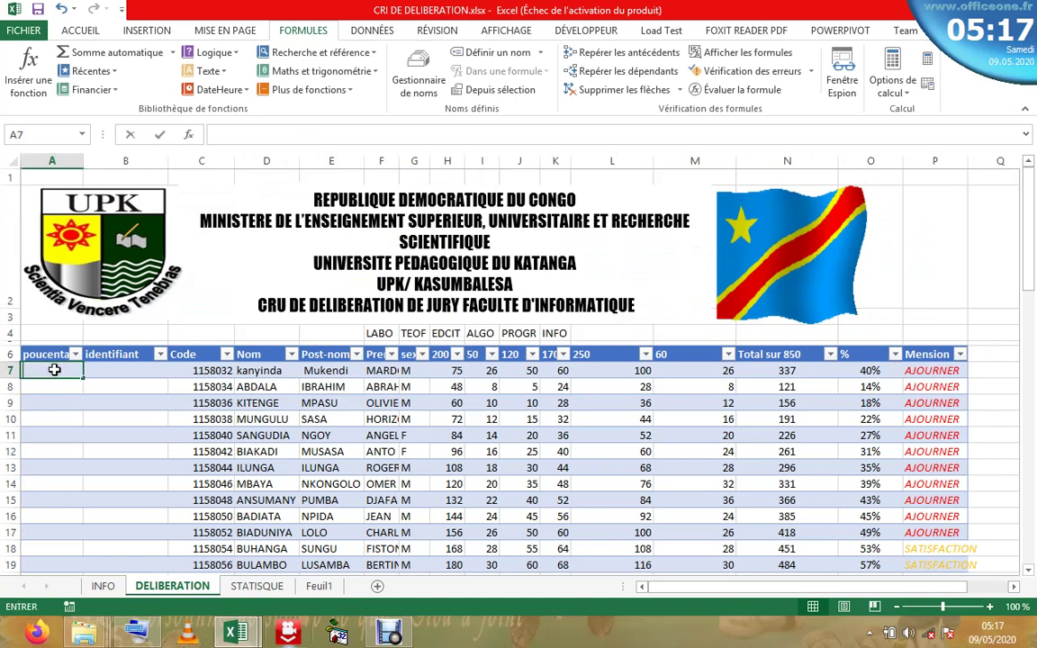
pyautogui.write('=')
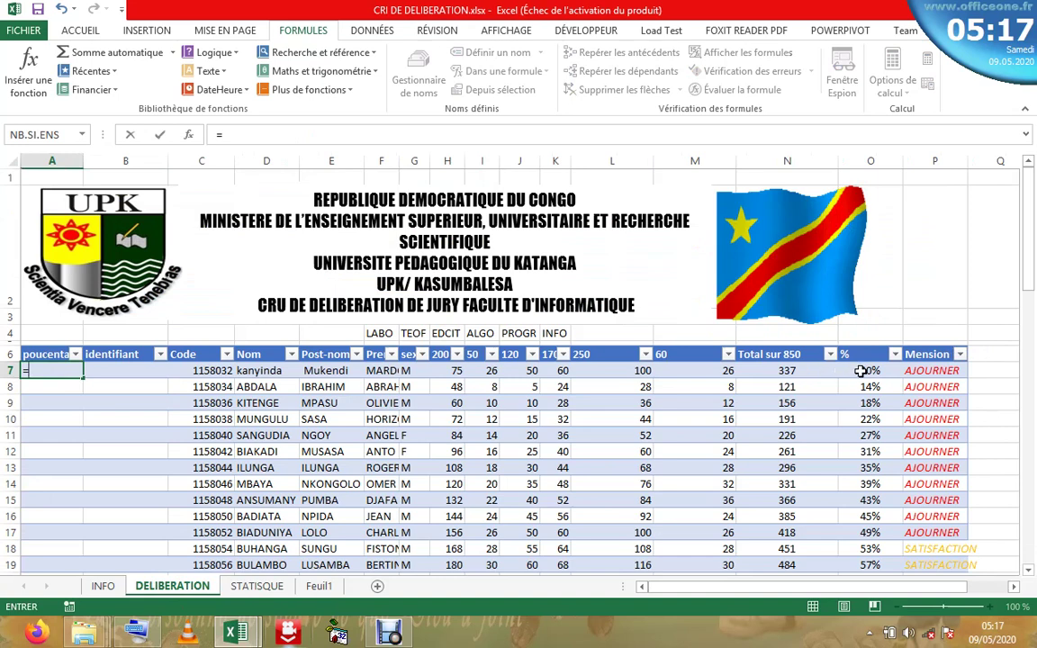
pyautogui.click(860, 370)
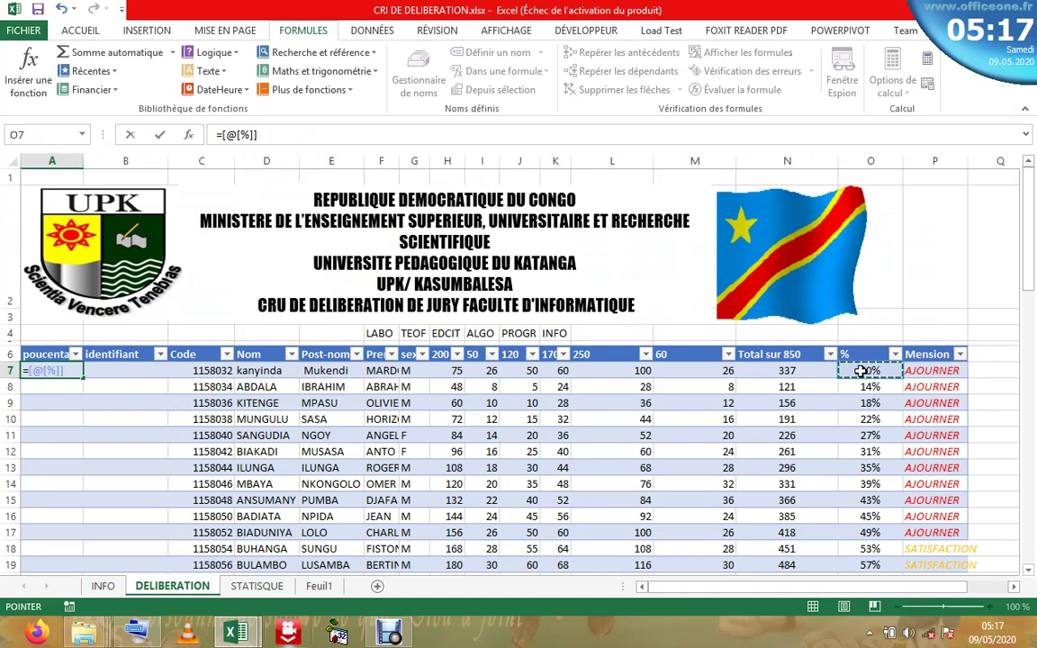
pyautogui.press('Return')
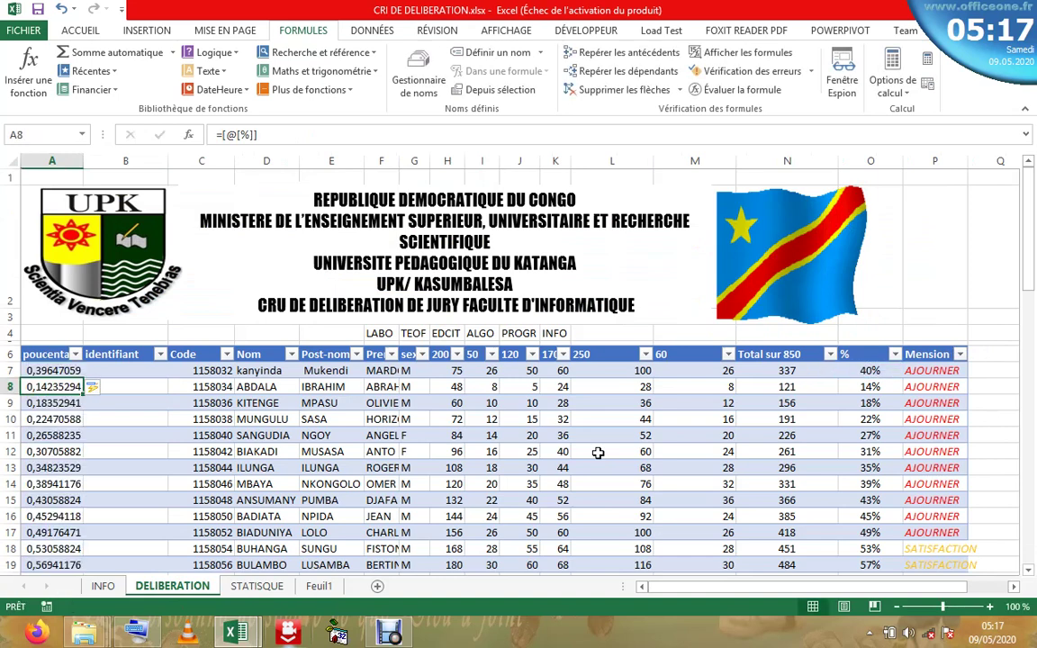
# - Format the poucentage column values as percentages, such as 40%
pyautogui.click(80, 30)
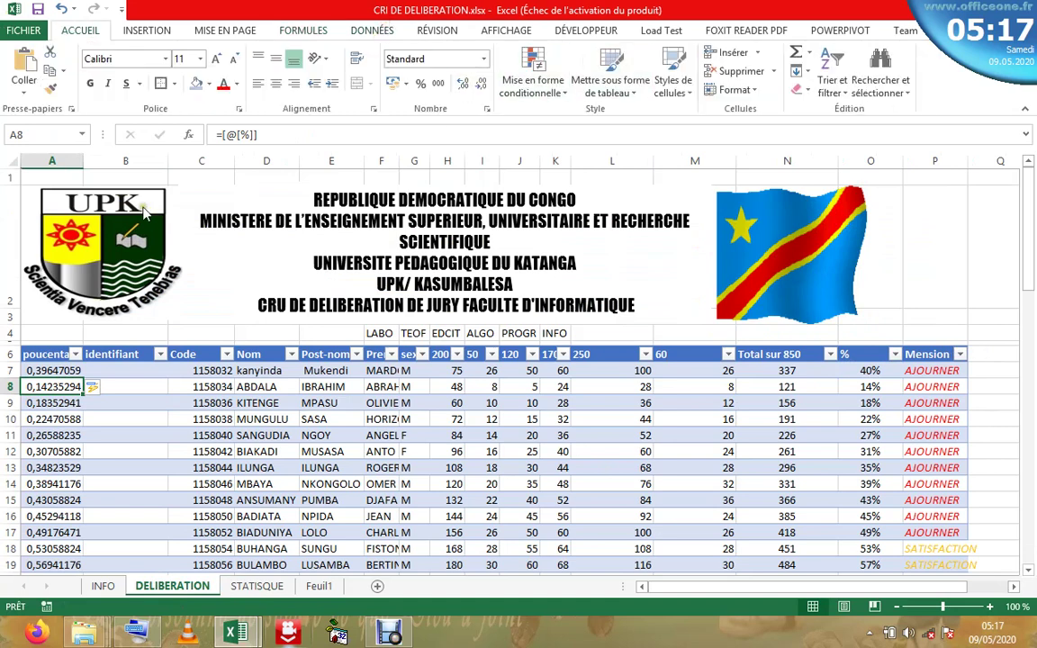
pyautogui.click(49, 347)
pyautogui.click(419, 83)
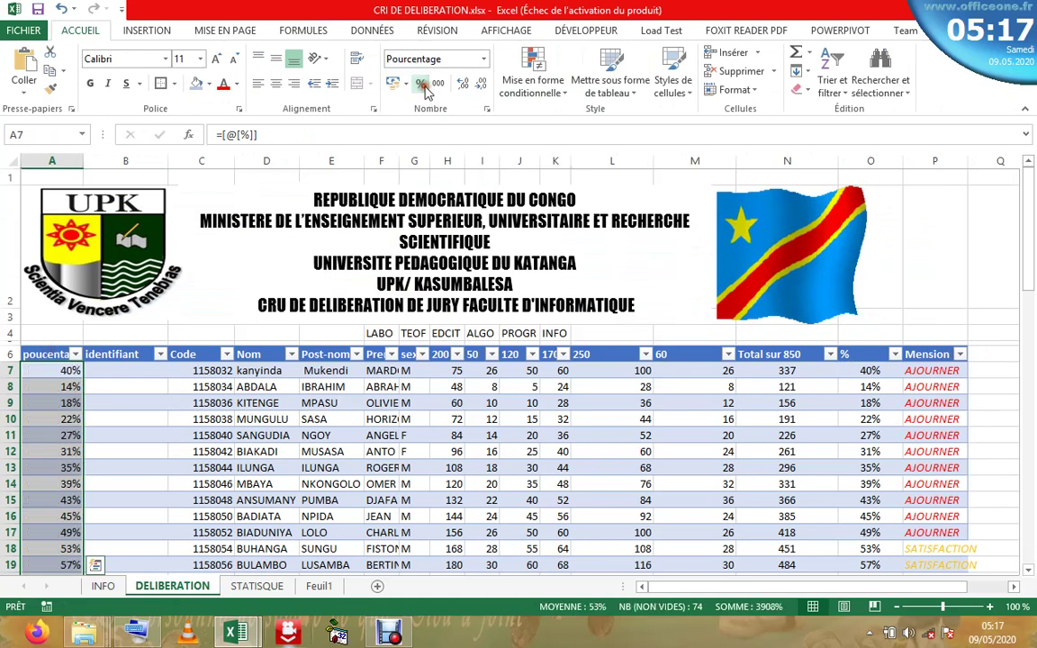
pyautogui.click(158, 411)
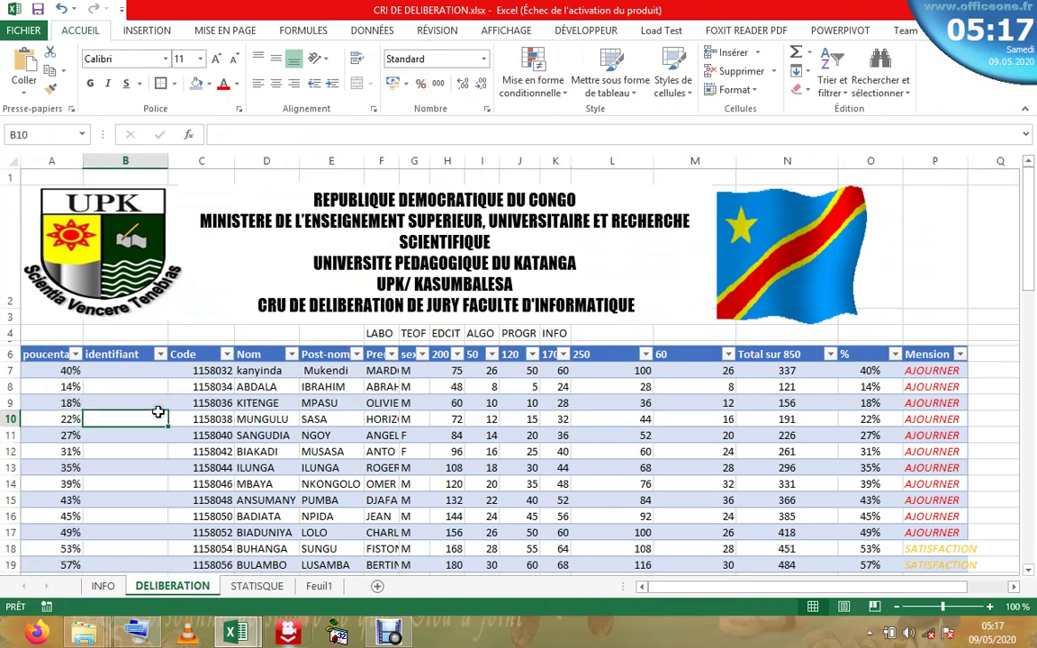
pyautogui.click(99, 369)
pyautogui.doubleClick(99, 369)
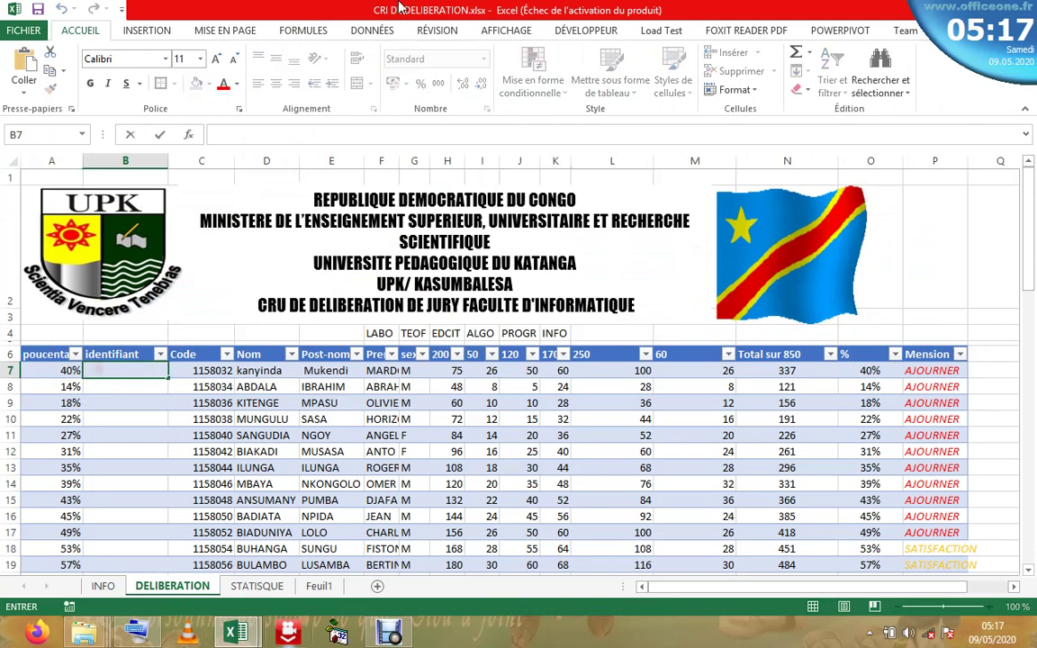
pyautogui.click(293, 32)
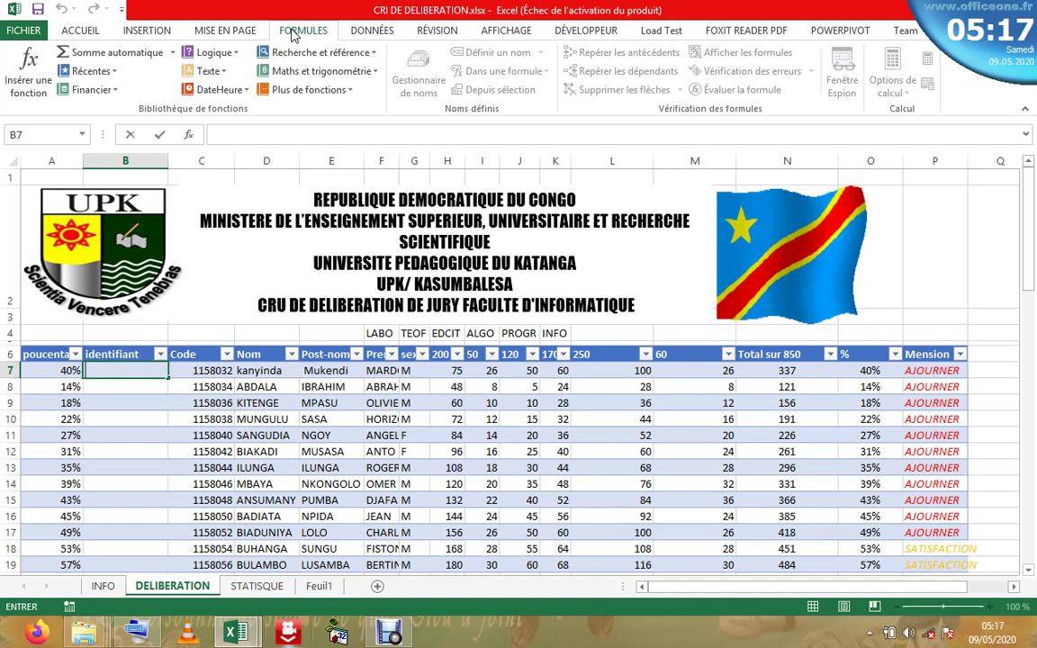
pyautogui.click(226, 76)
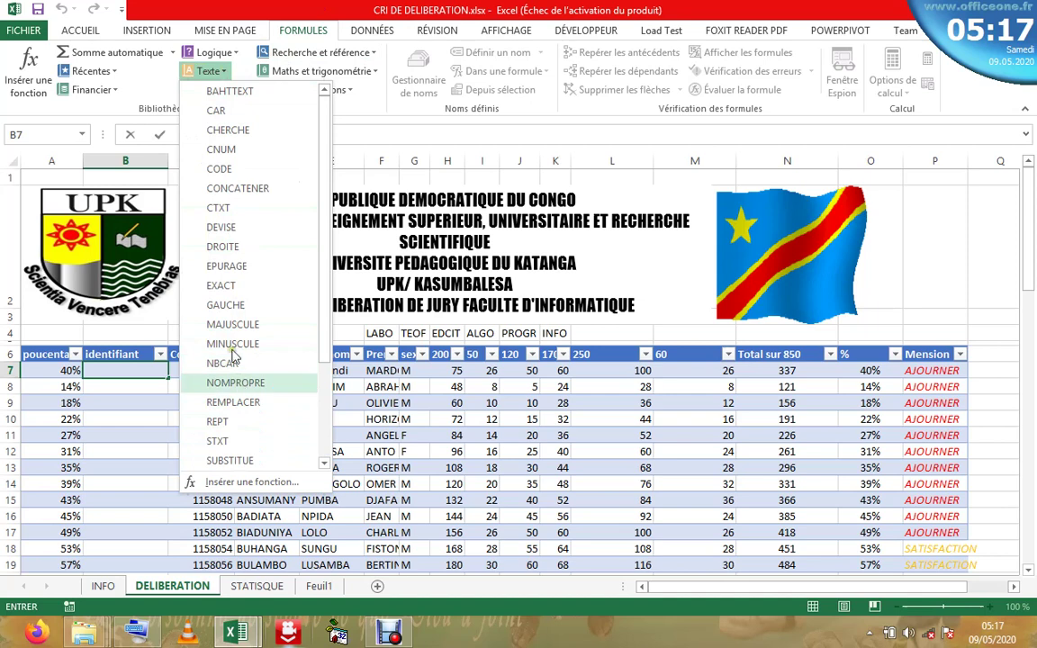
pyautogui.click(238, 188)
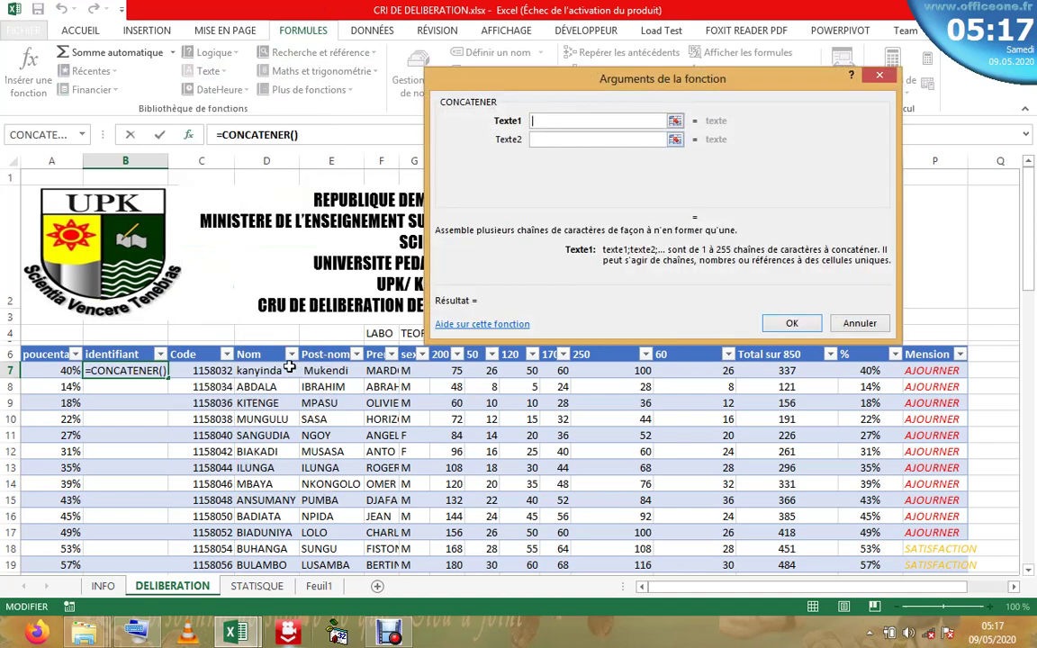
pyautogui.click(277, 371)
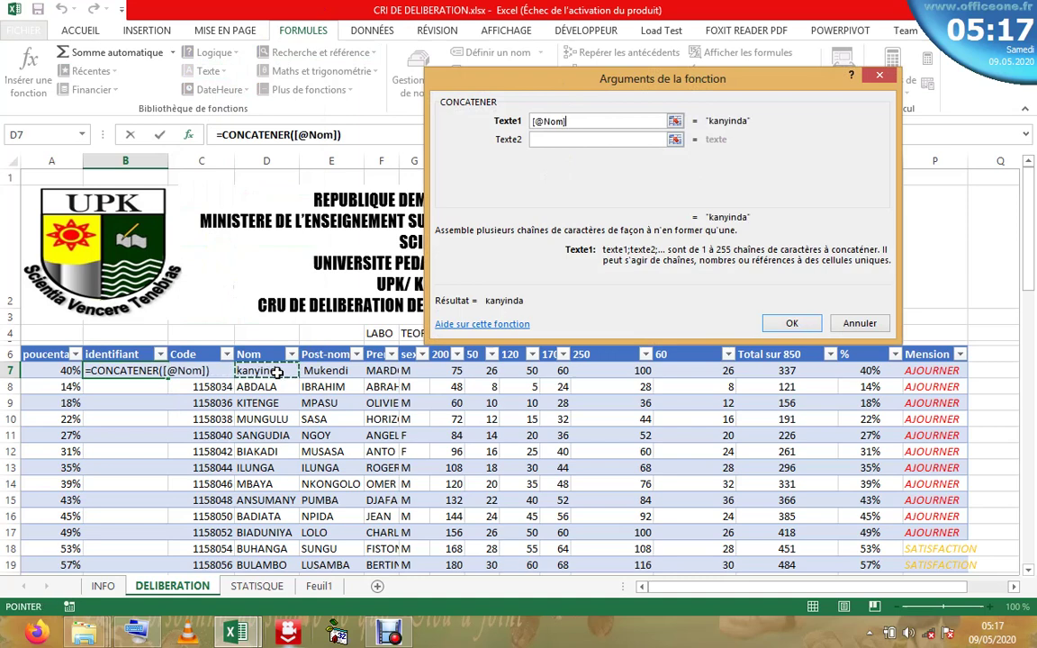
pyautogui.click(591, 138)
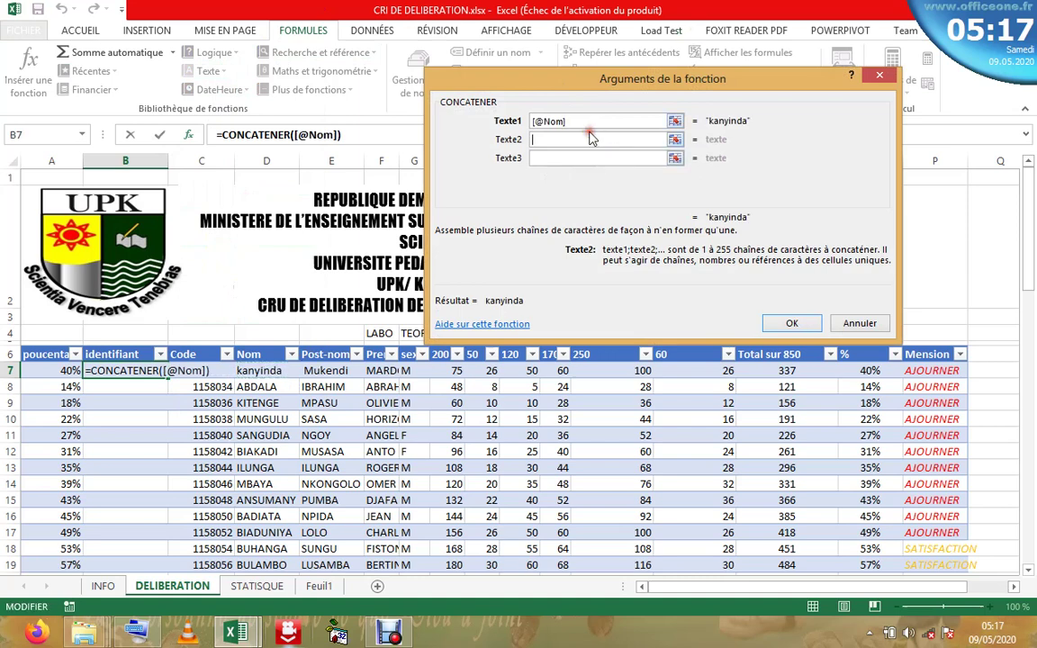
pyautogui.write('" ')
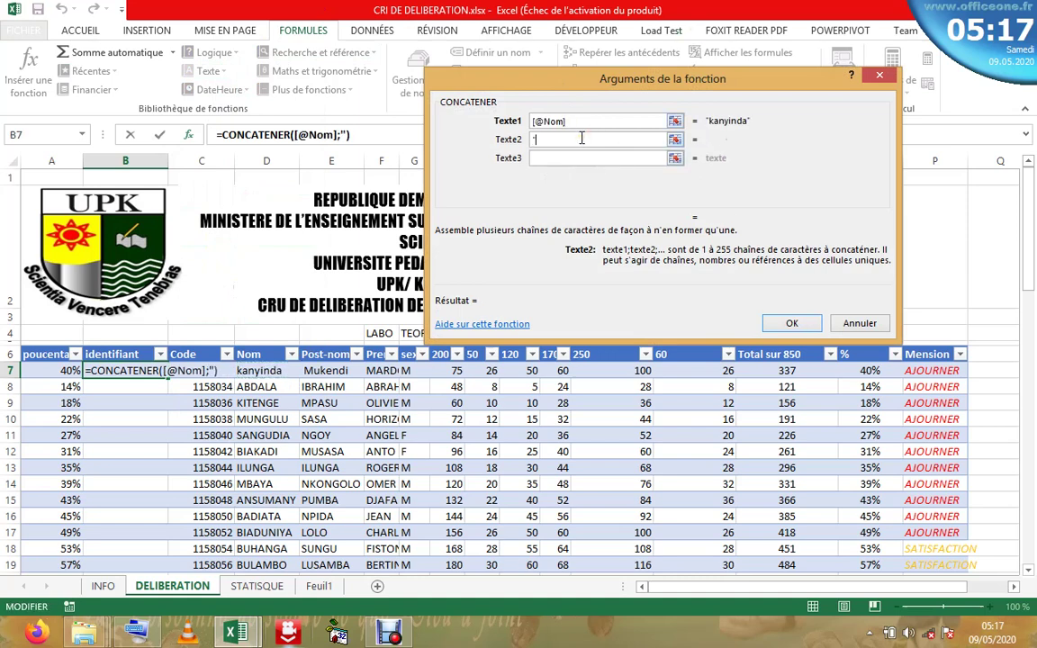
pyautogui.write('"')
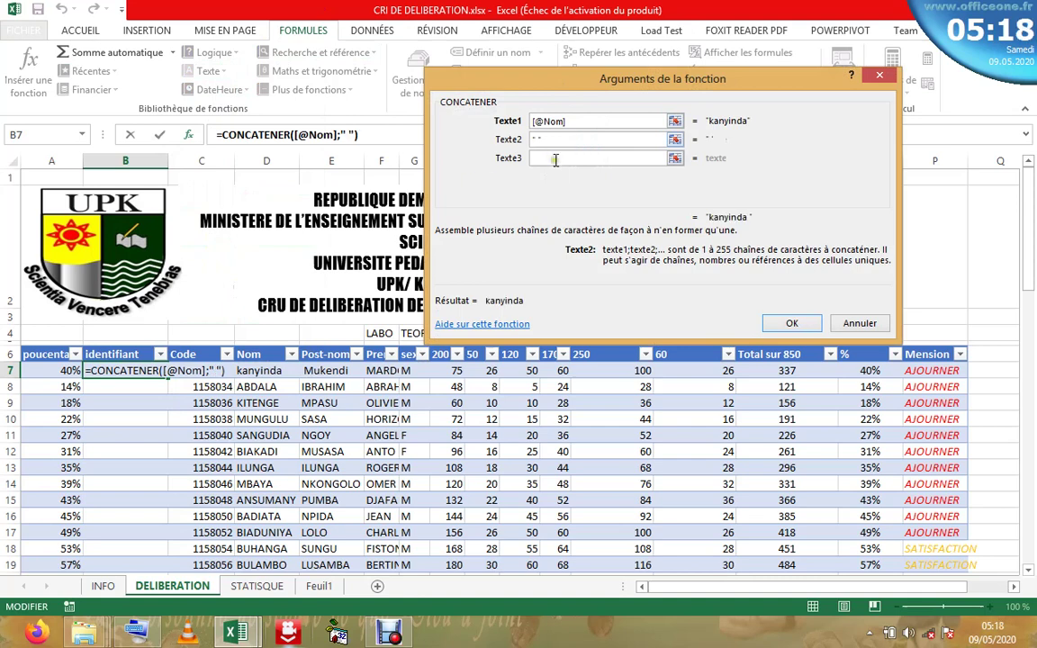
pyautogui.click(555, 159)
pyautogui.click(325, 372)
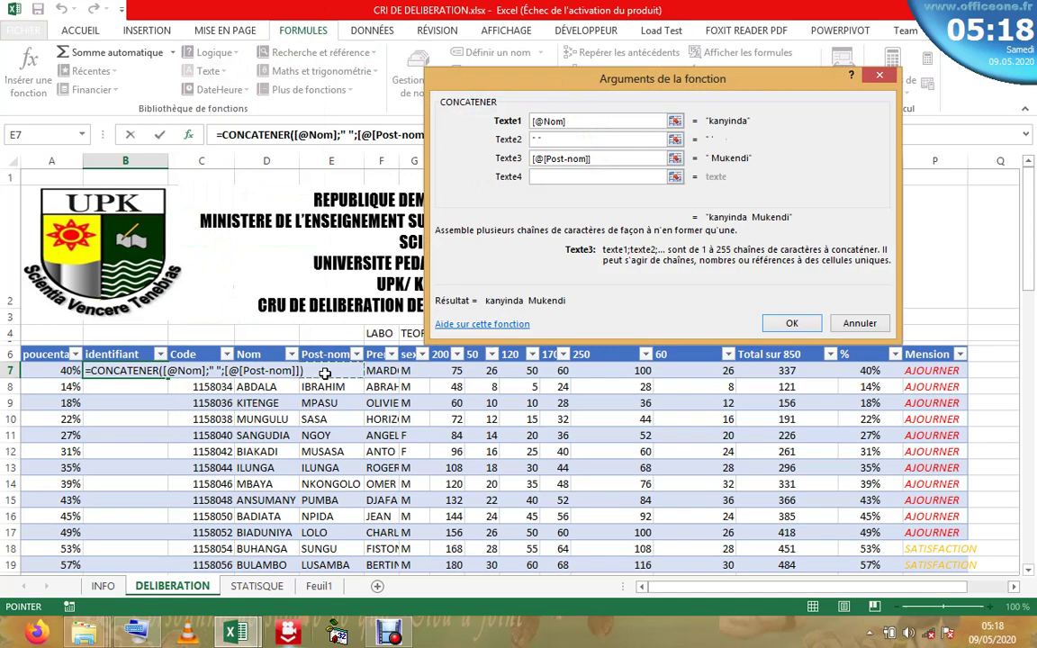
pyautogui.click(552, 175)
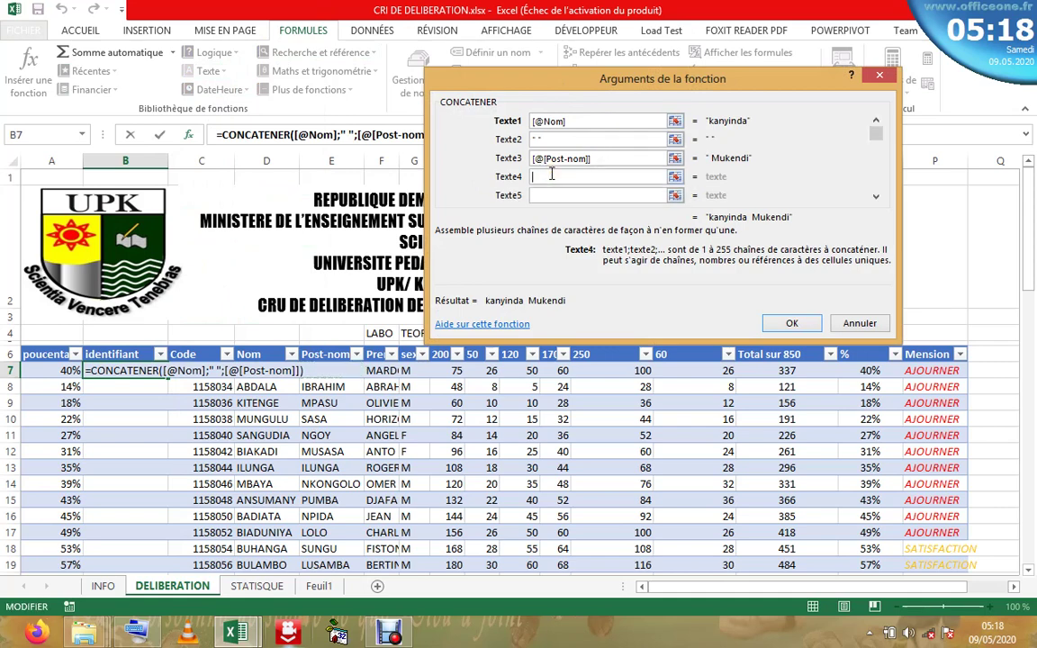
pyautogui.write('" "')
pyautogui.click(553, 197)
pyautogui.click(387, 372)
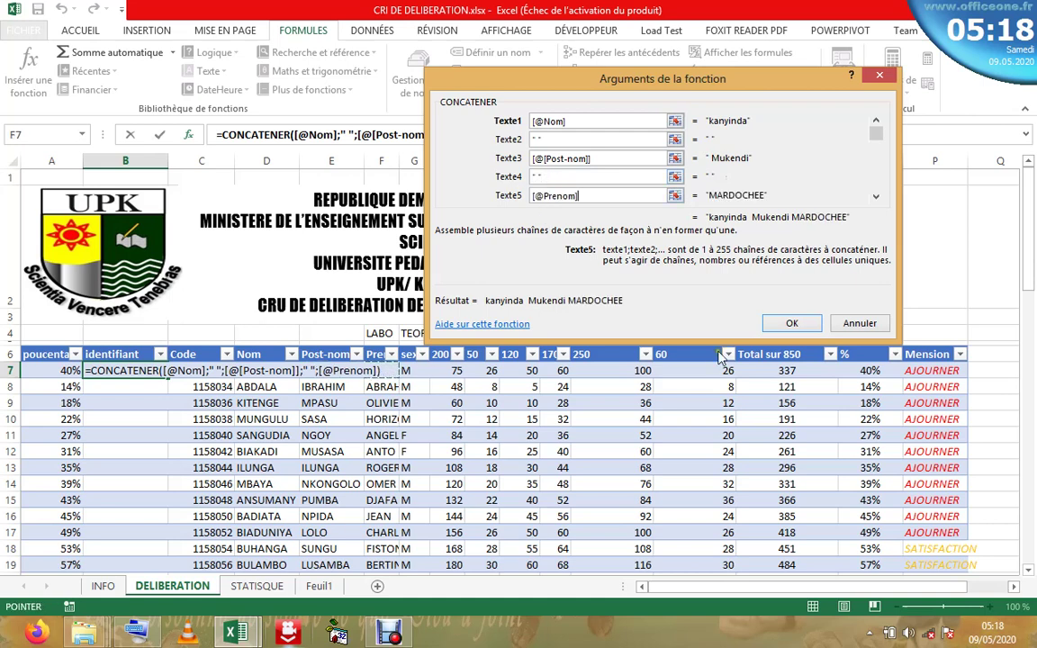
pyautogui.click(792, 323)
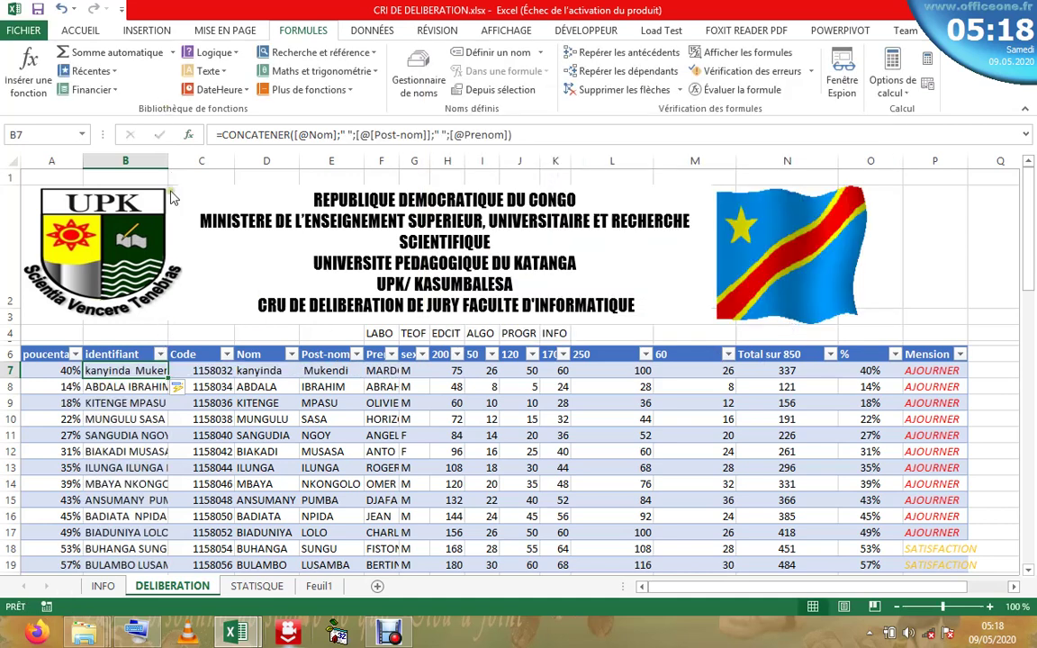
# - Widen the identifiant column and autofit the Prenom and Post-nom columns
pyautogui.moveTo(167, 157); pyautogui.dragTo(282, 160)
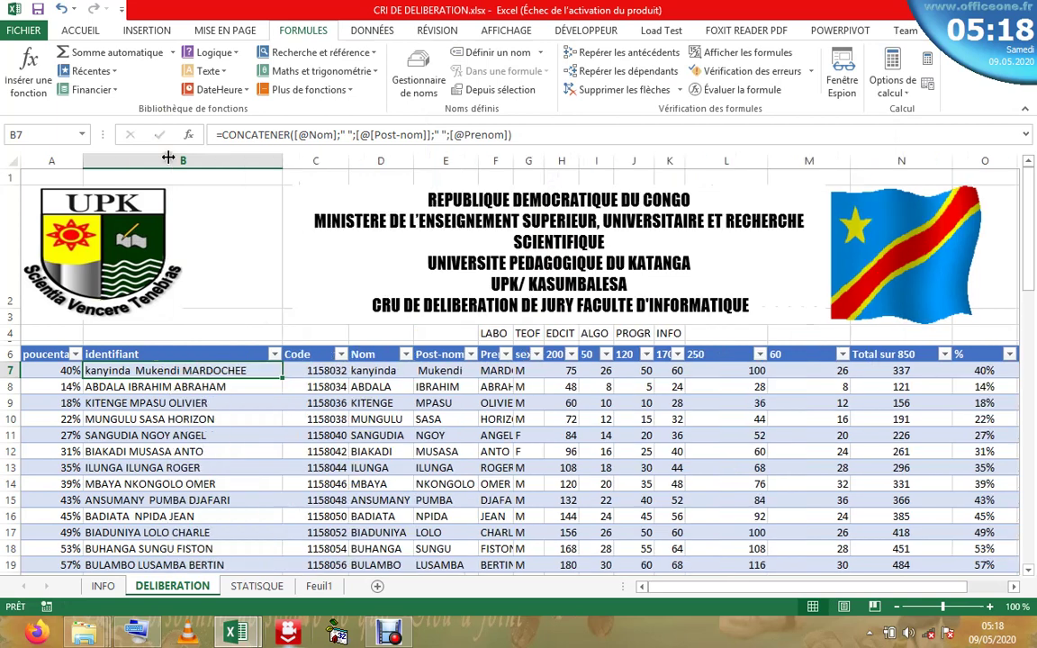
pyautogui.doubleClick(511, 159)
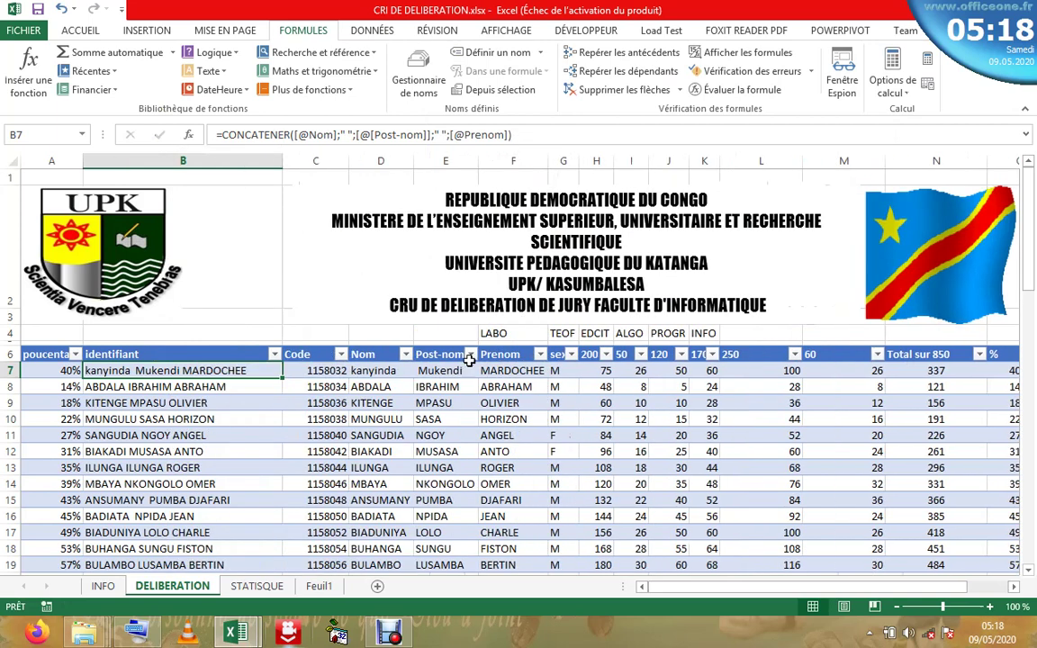
pyautogui.doubleClick(478, 159)
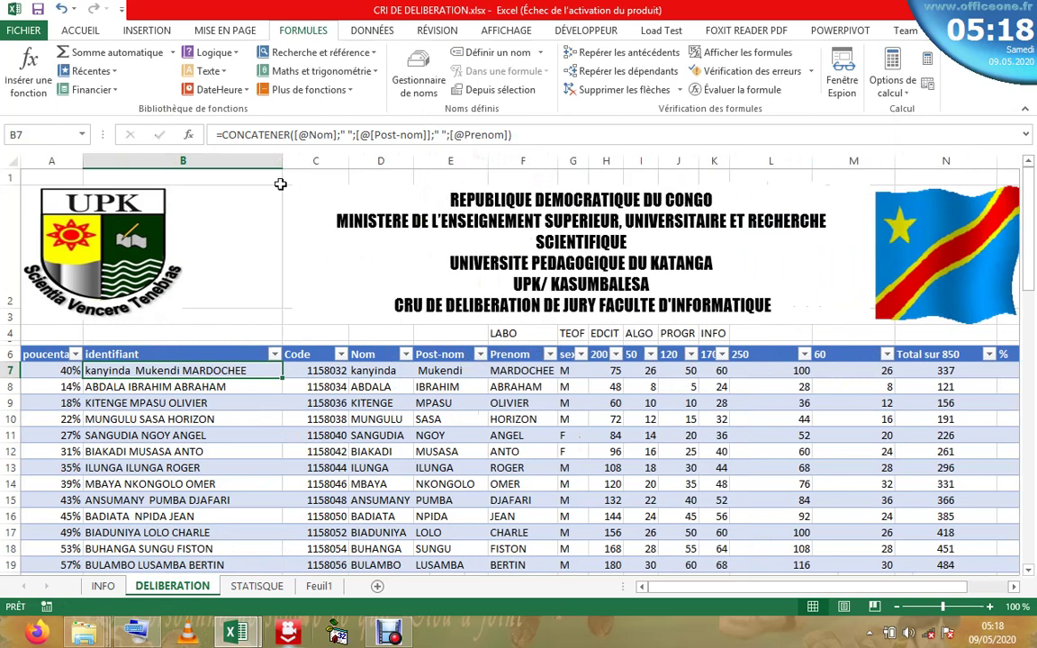
# - Inspect several students' percentages, codes and identifiers, then go to STATISQUE
pyautogui.click(255, 433)
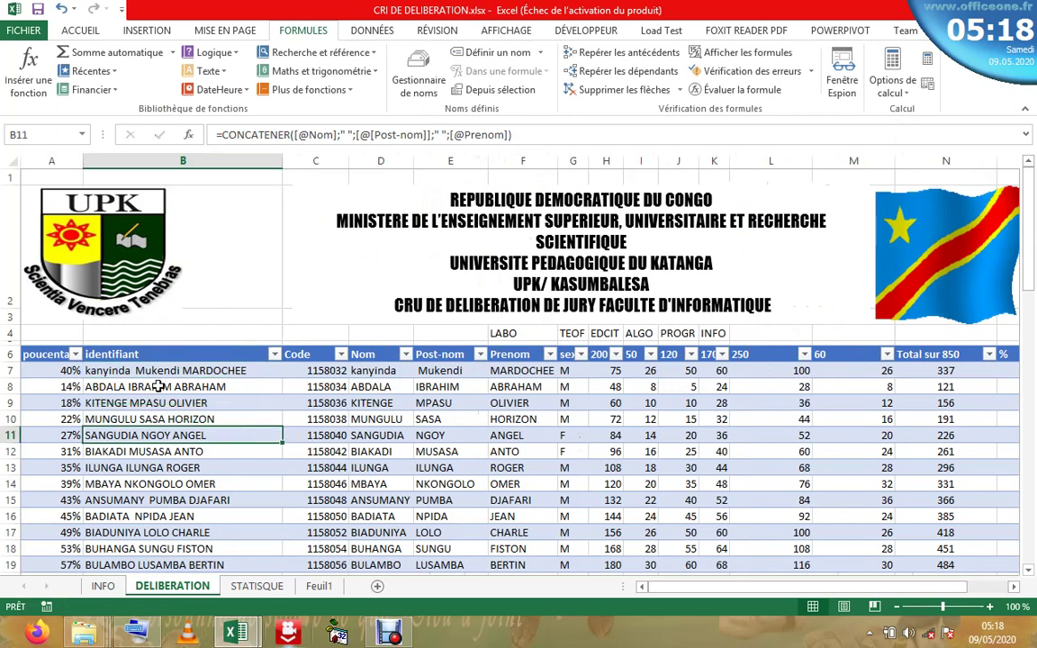
pyautogui.click(49, 369)
pyautogui.click(85, 482)
pyautogui.click(315, 464)
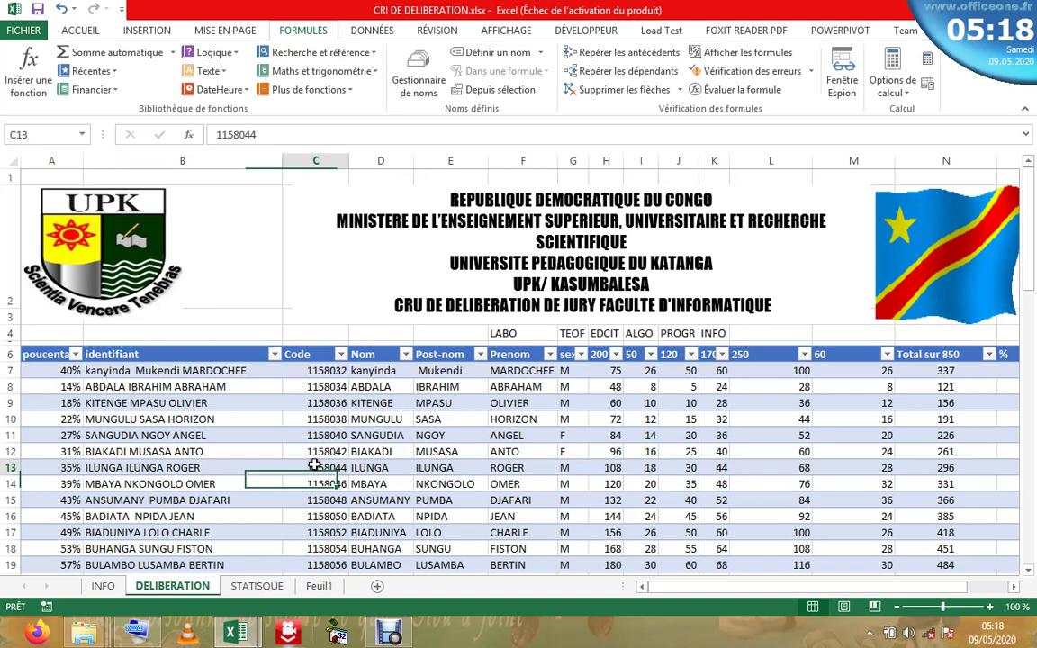
pyautogui.click(454, 435)
pyautogui.click(194, 418)
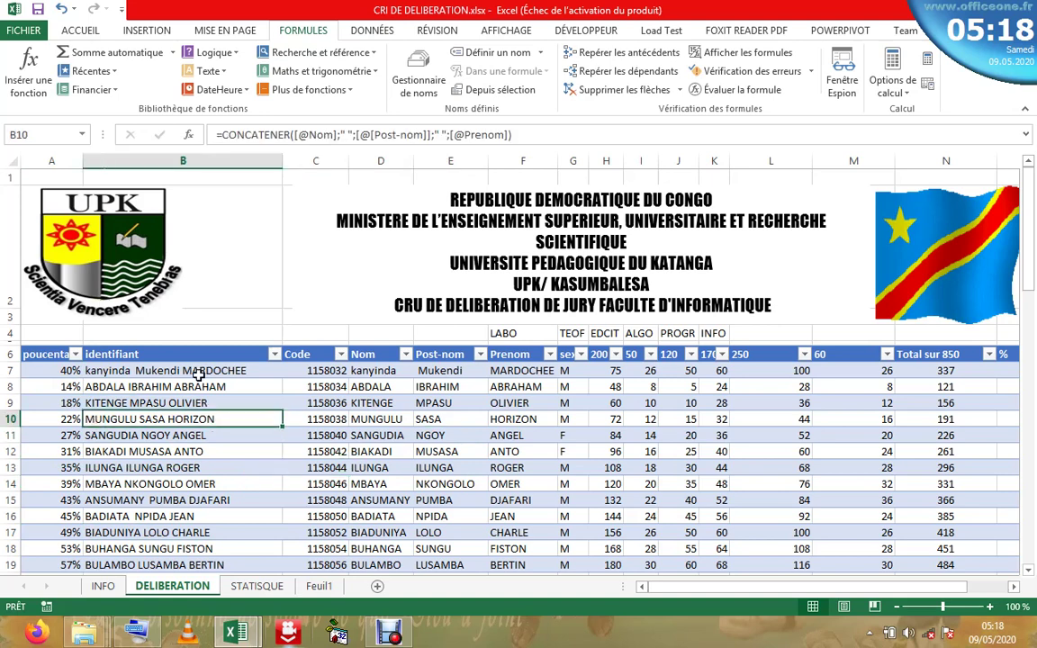
pyautogui.click(198, 374)
pyautogui.click(455, 419)
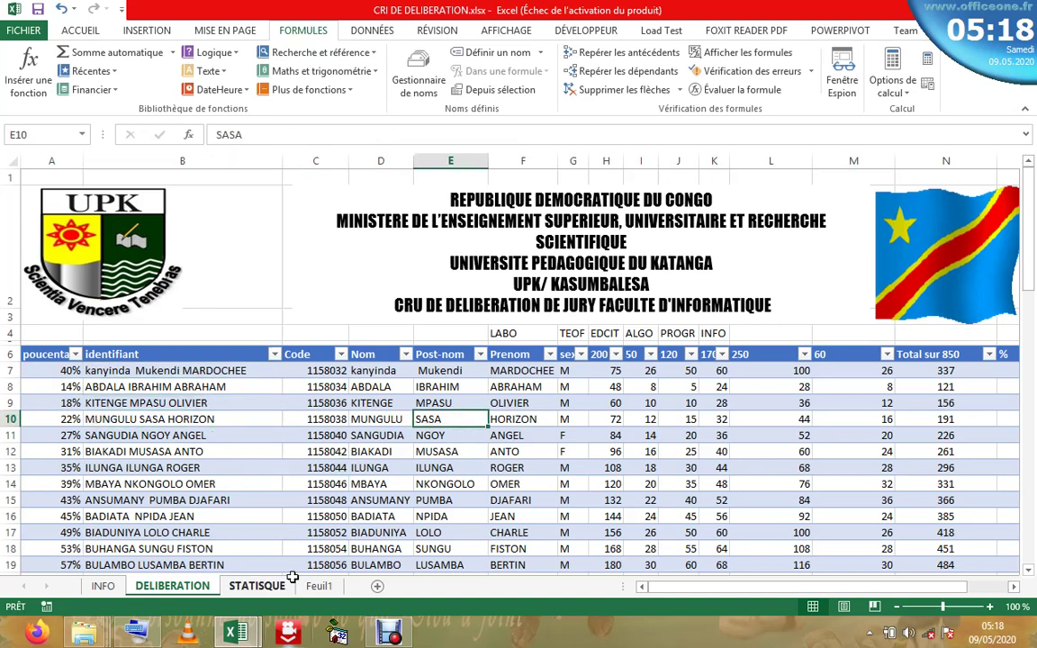
pyautogui.click(261, 586)
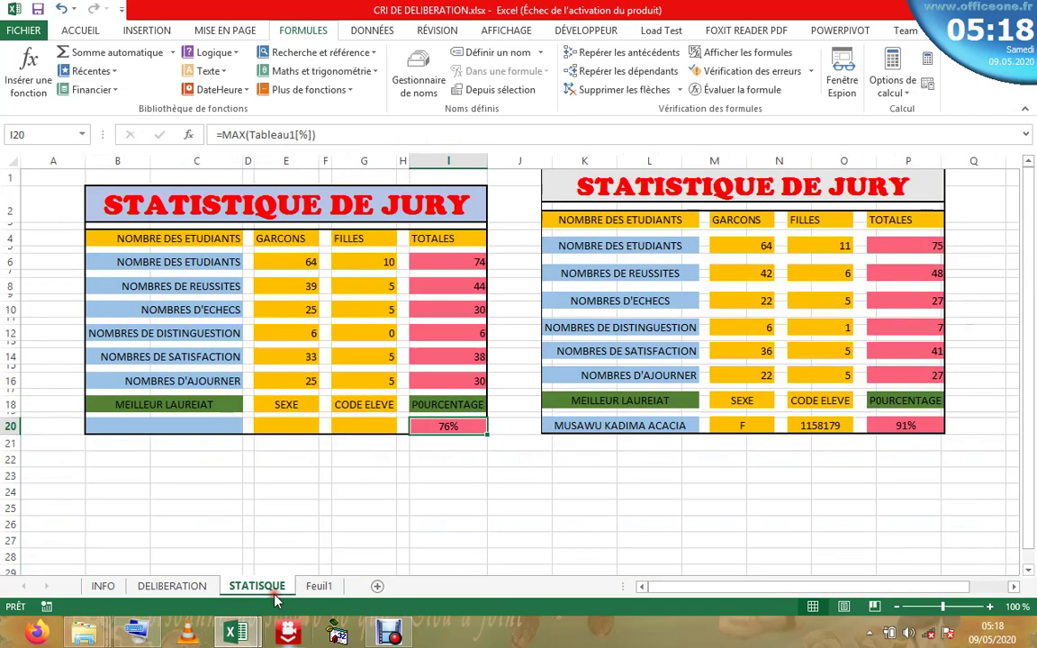
# - Start a =RECHERCHEV formula in B20 from the Recherche & référence function category
pyautogui.click(211, 429)
pyautogui.write('=')
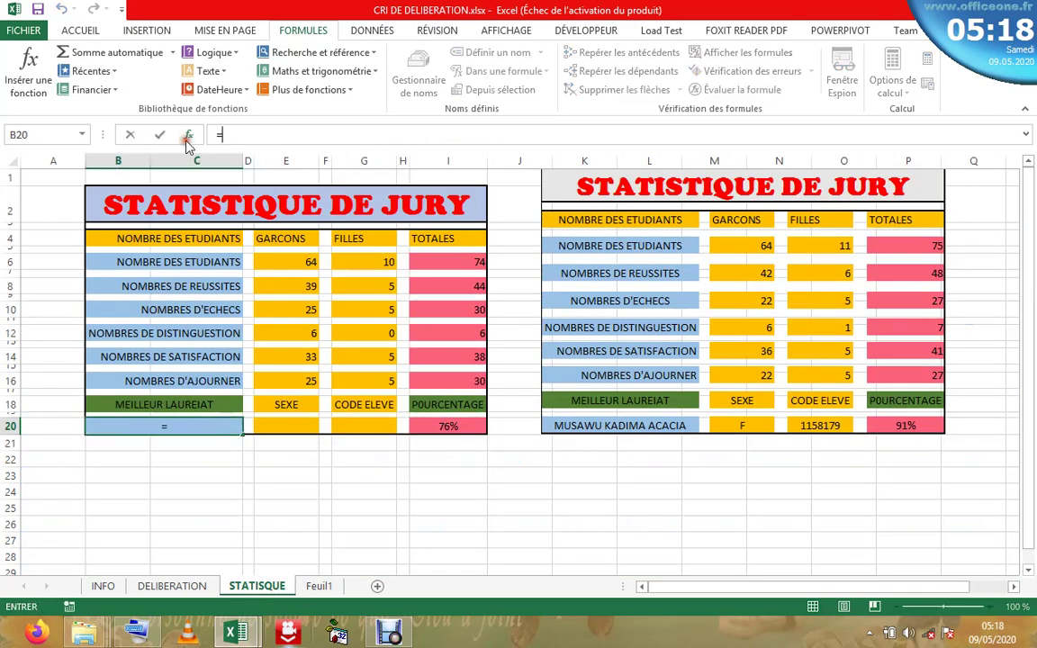
pyautogui.click(188, 135)
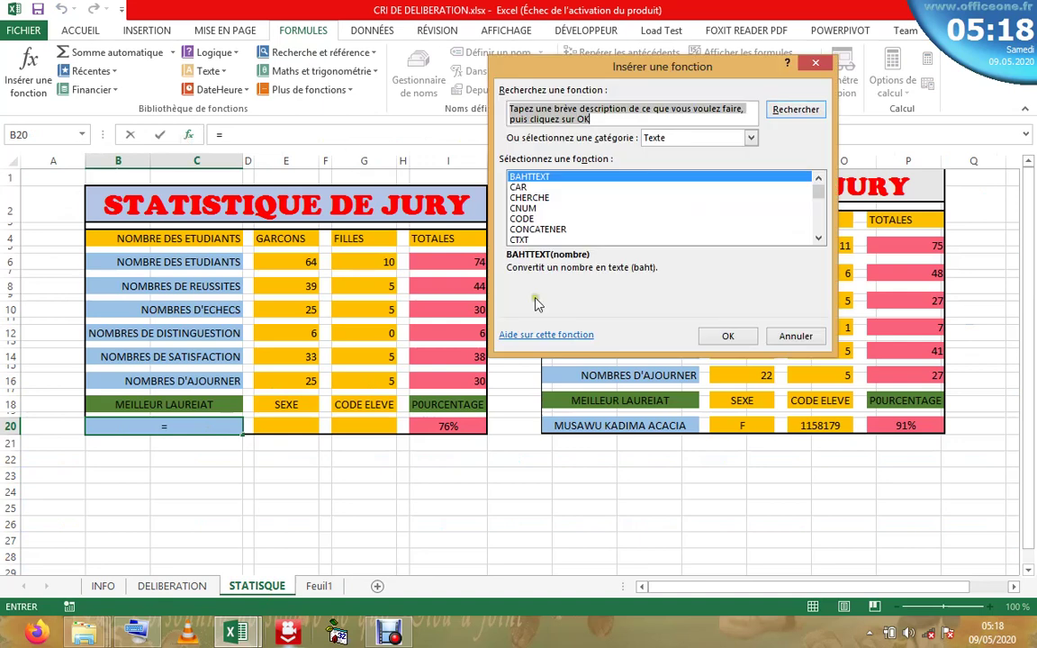
pyautogui.click(751, 140)
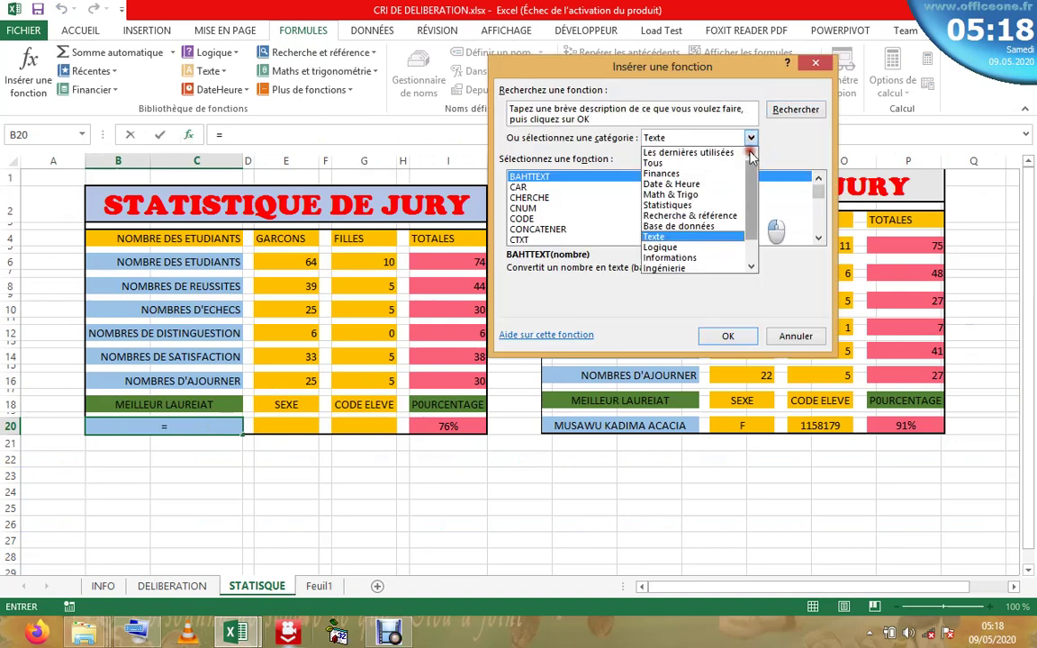
pyautogui.moveTo(749, 209); pyautogui.dragTo(750, 185)
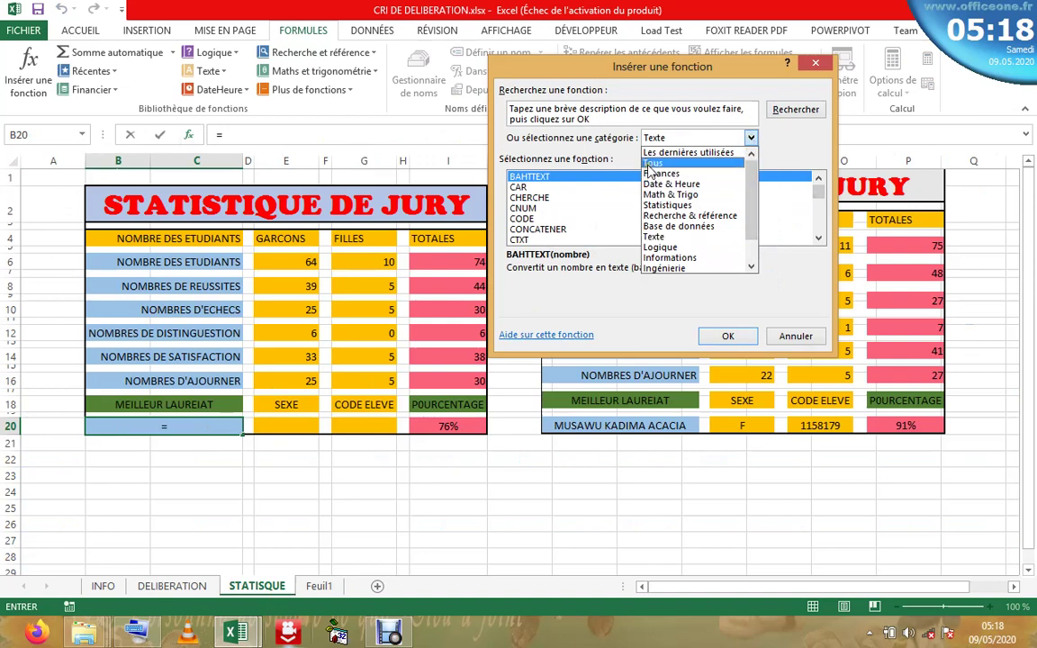
pyautogui.click(694, 217)
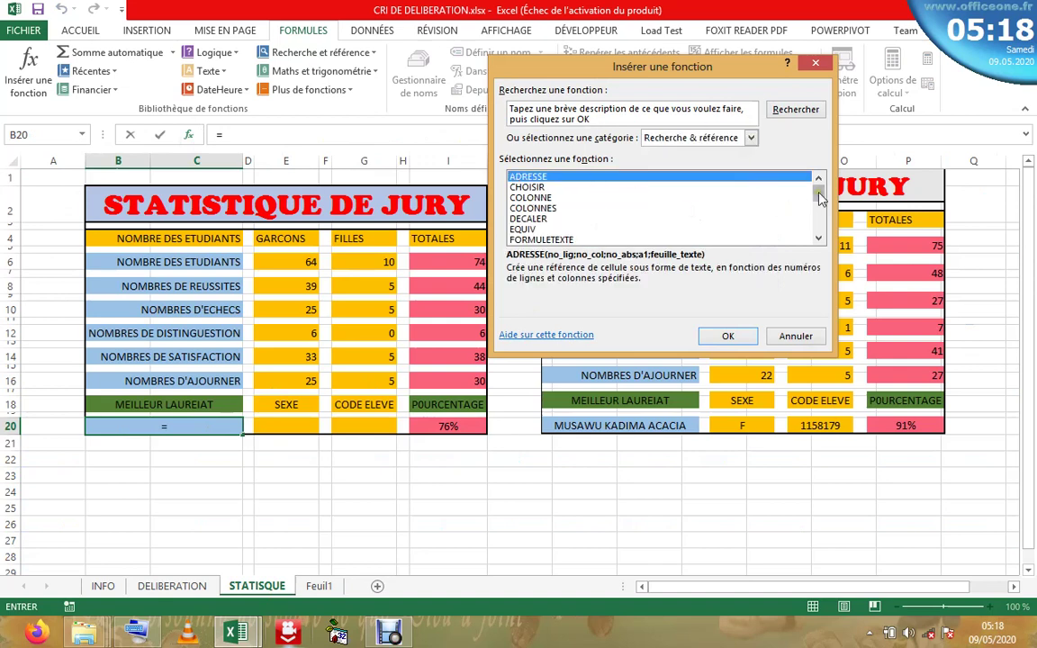
pyautogui.moveTo(822, 196); pyautogui.dragTo(819, 215)
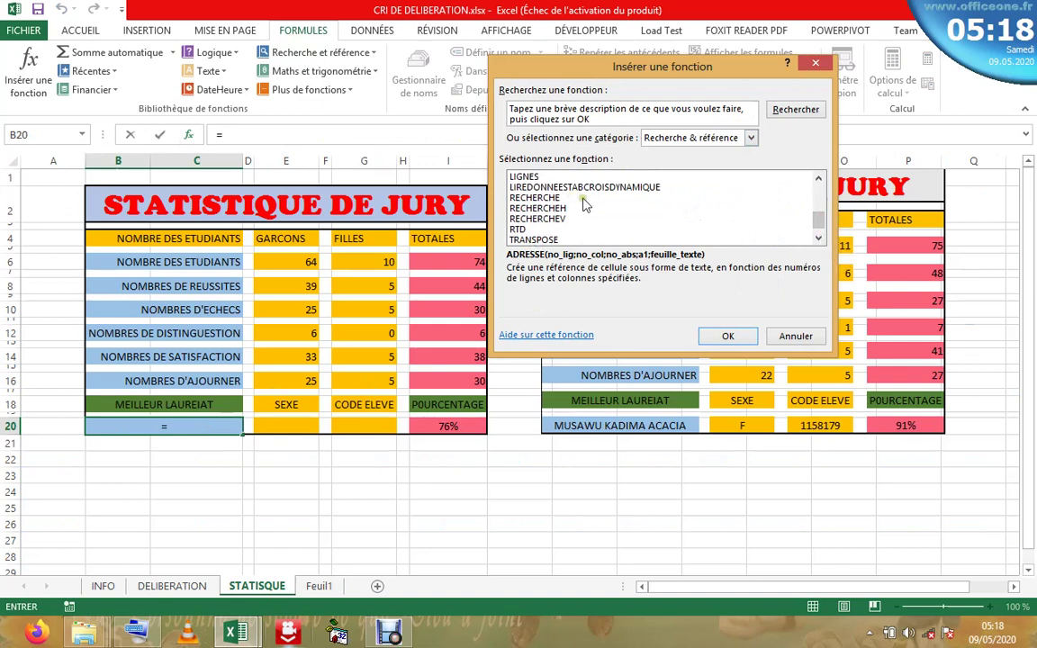
pyautogui.doubleClick(564, 218)
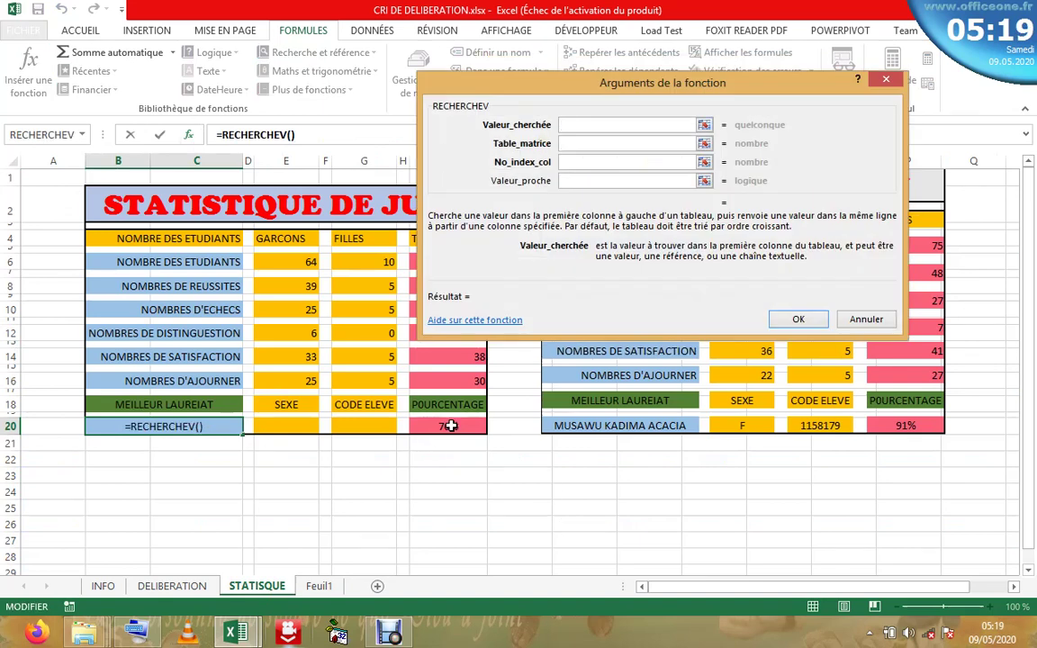
# - Set RECHERCHEV to look up I20 in DELIBERATION!A7:P80, column 2, exact match 0
pyautogui.click(451, 426)
pyautogui.click(599, 143)
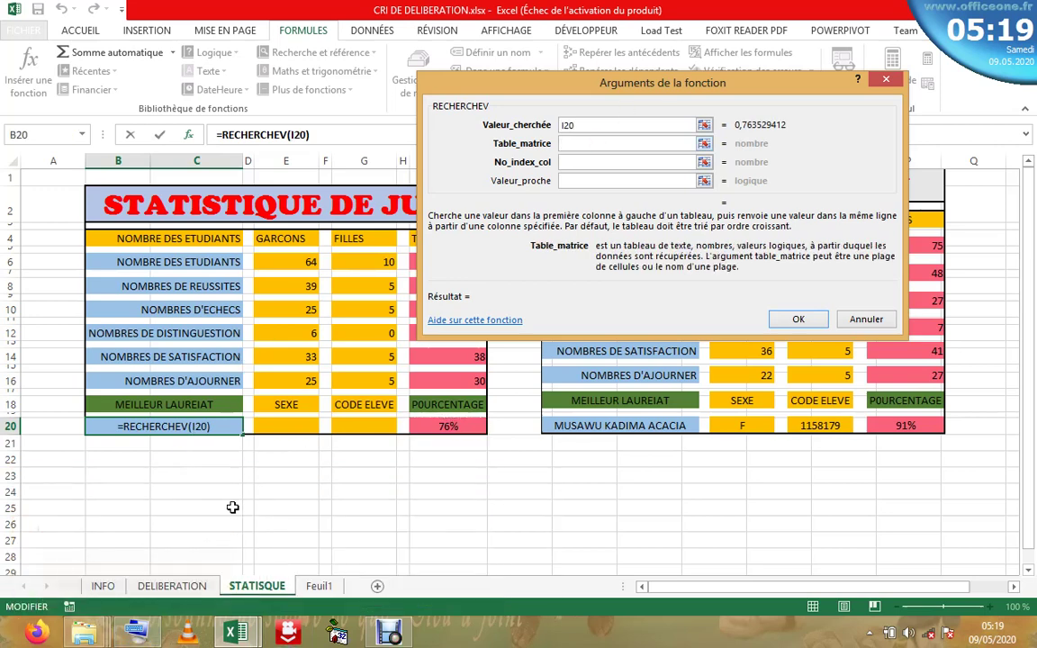
pyautogui.click(196, 586)
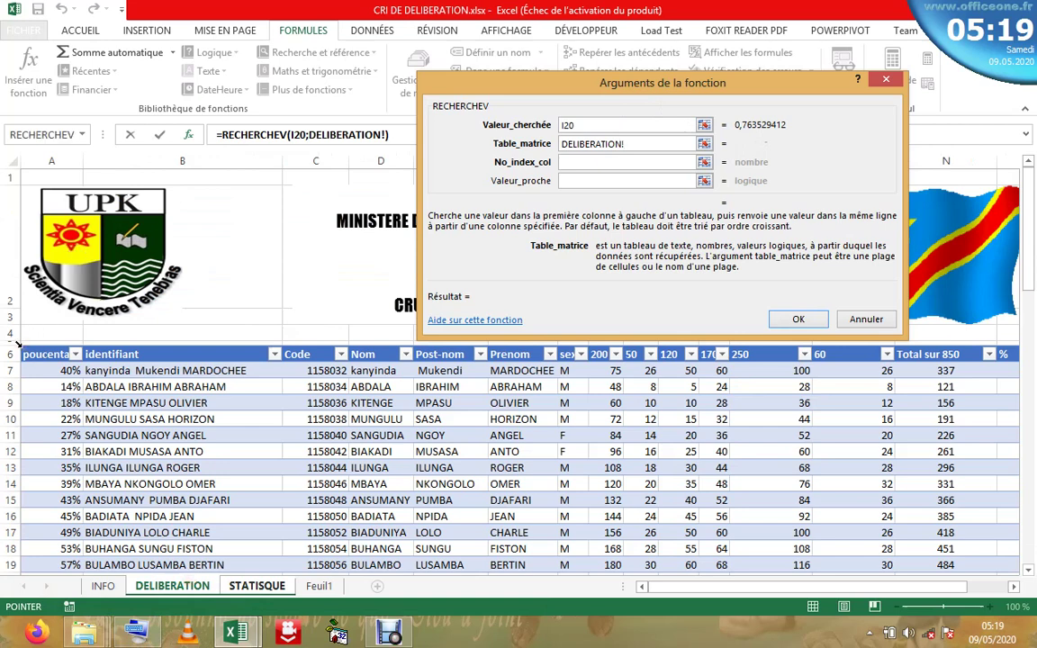
pyautogui.click(18, 344)
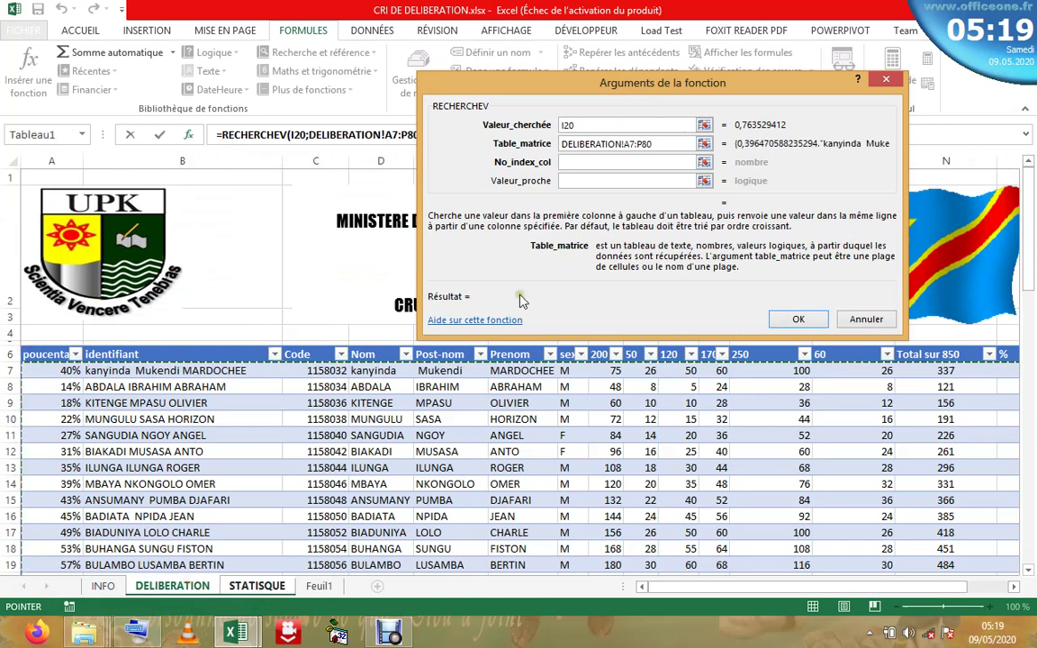
pyautogui.click(584, 163)
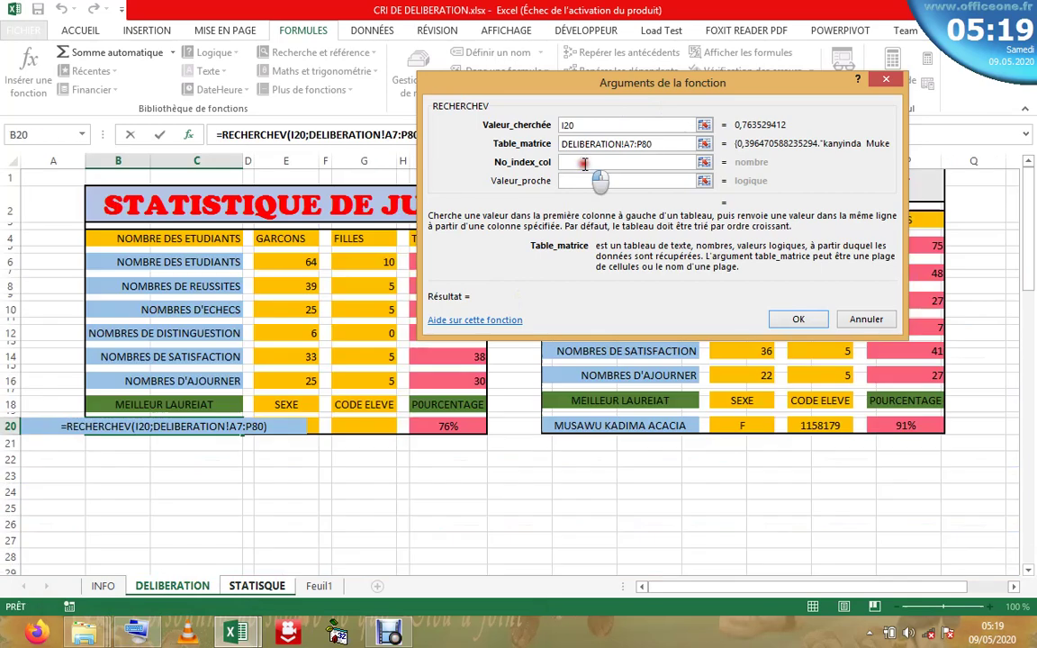
pyautogui.write('2')
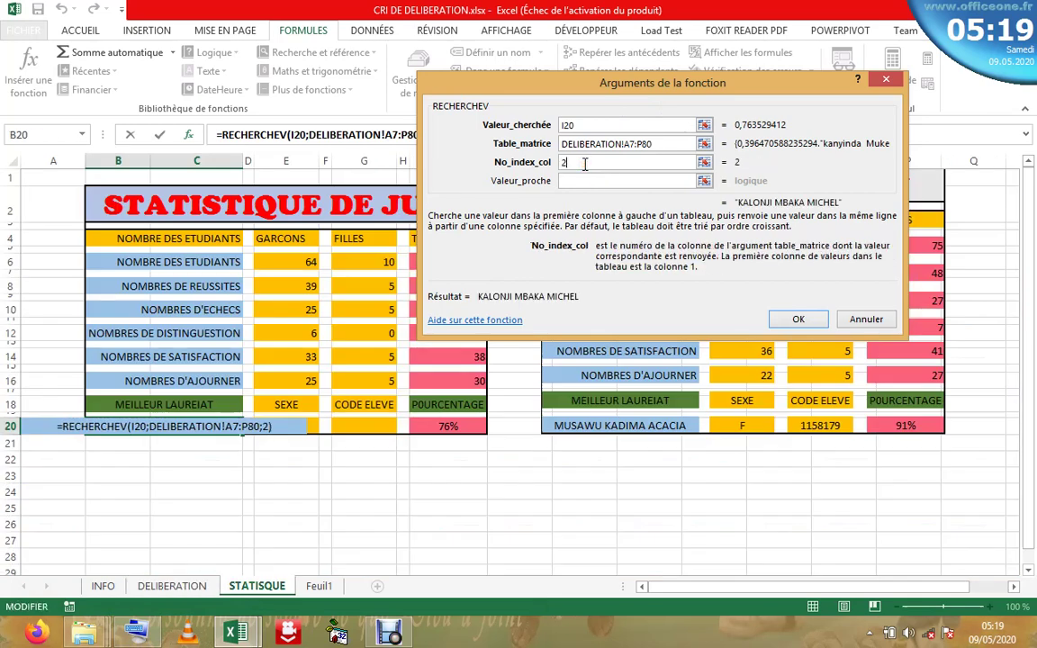
pyautogui.click(654, 178)
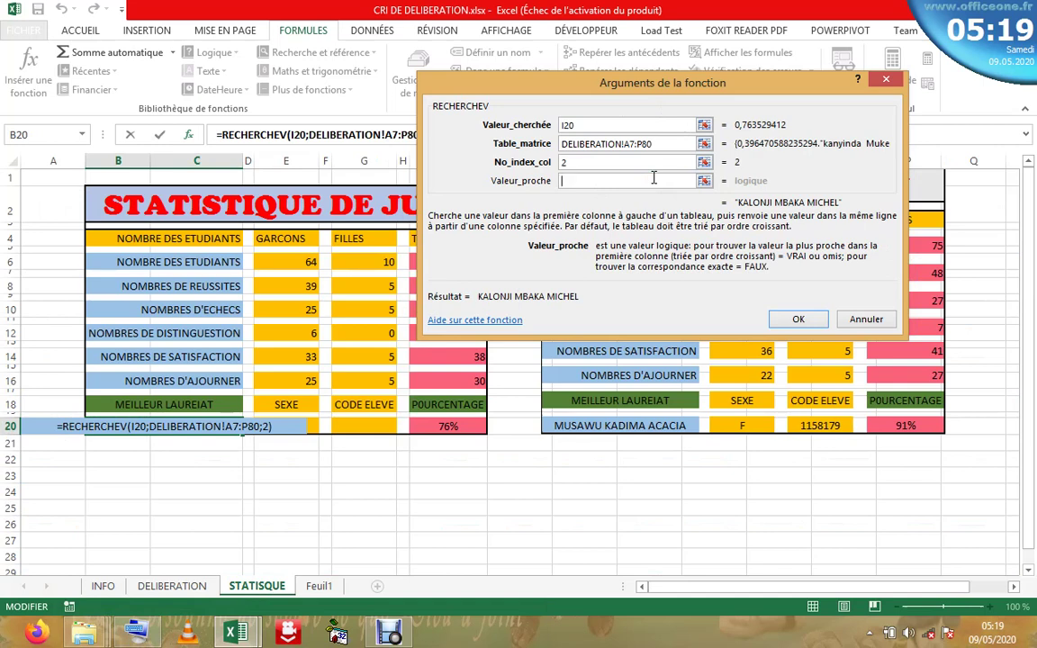
pyautogui.write('0')
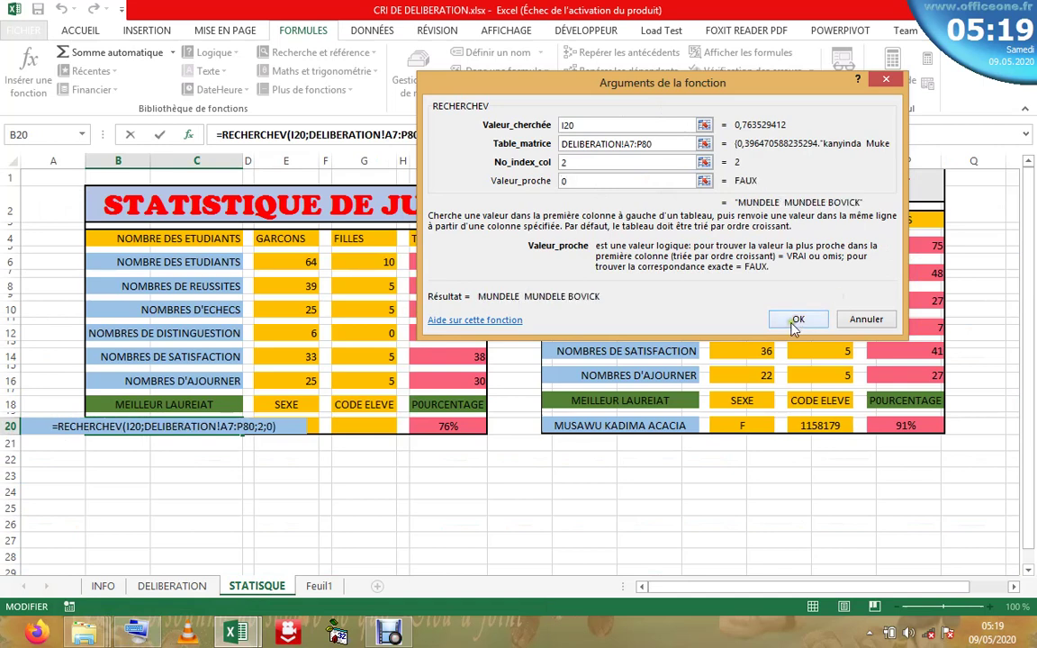
pyautogui.click(796, 322)
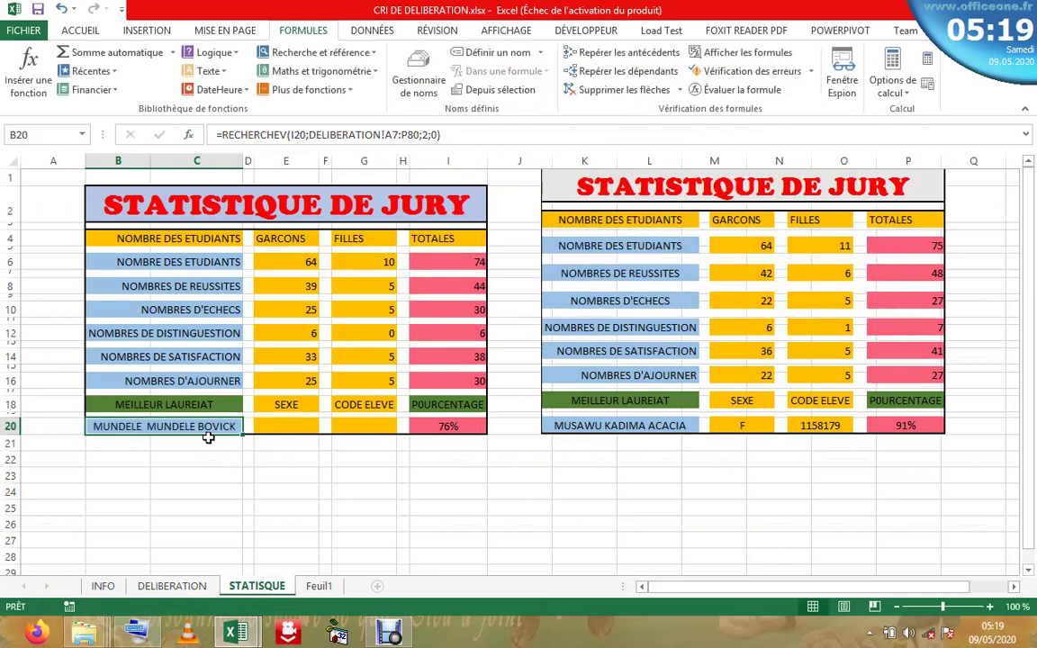
# - Select E20 and G13 on STATISTIQUE, then return to DELIBERATION and scroll down the student rows
pyautogui.click(287, 427)
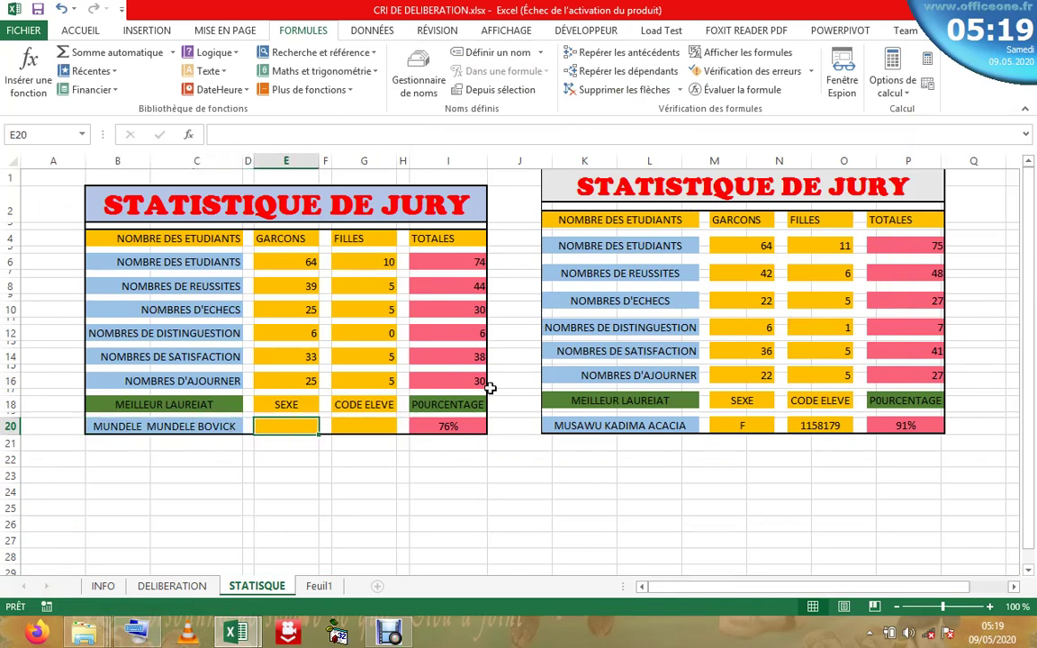
pyautogui.click(351, 344)
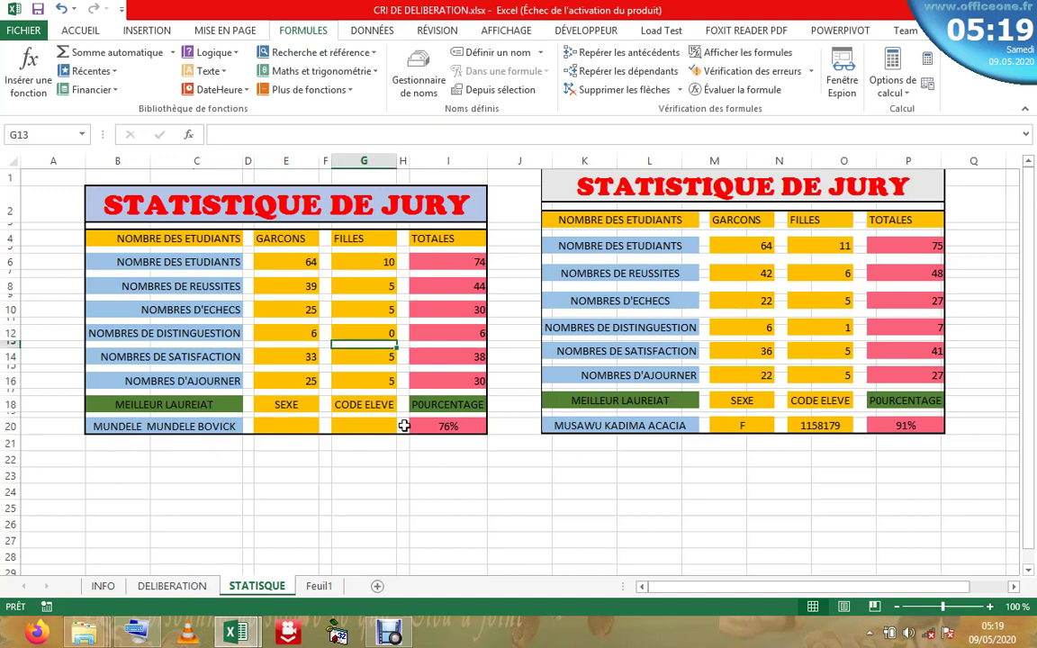
pyautogui.click(173, 586)
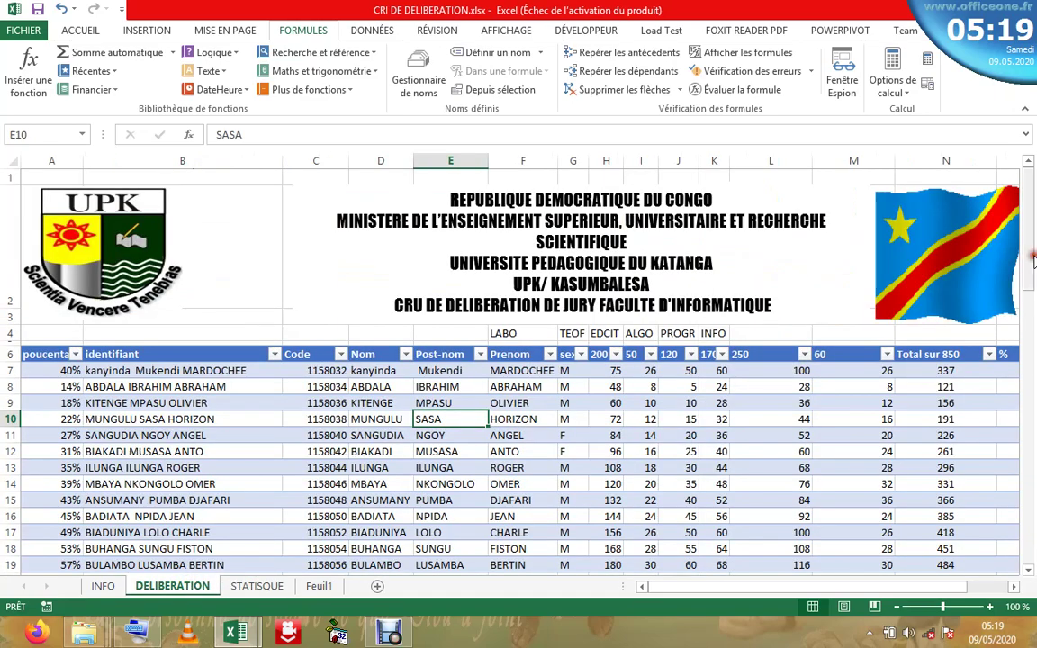
pyautogui.moveTo(1033, 259); pyautogui.dragTo(1032, 457)
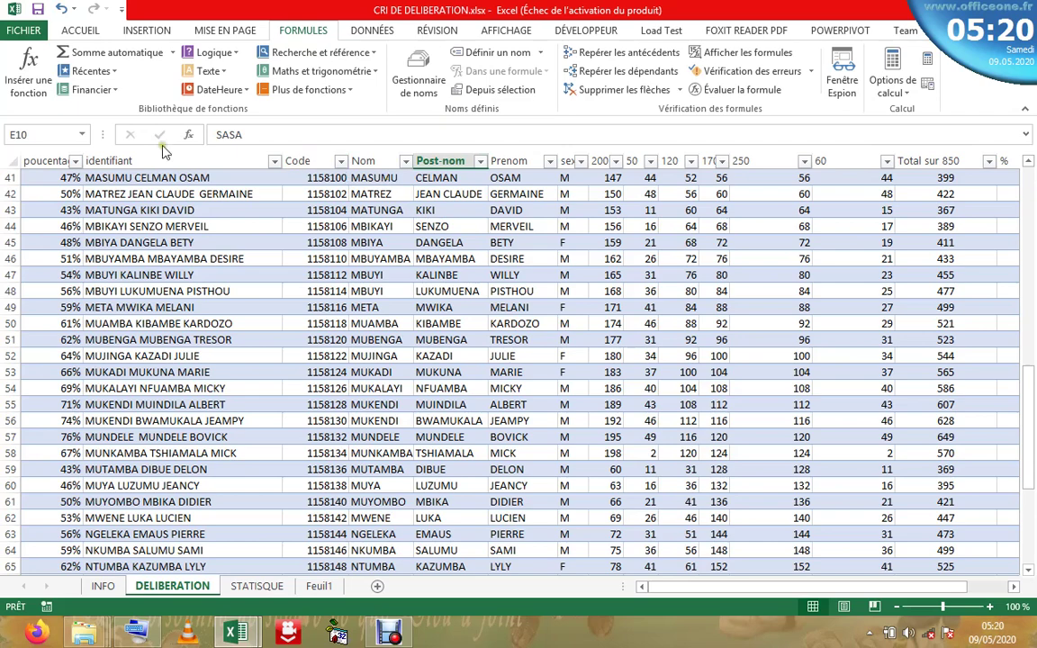
# - Sort the DELIBERATION student table by Nom from A to Z, then view the INFO sheet
pyautogui.click(275, 163)
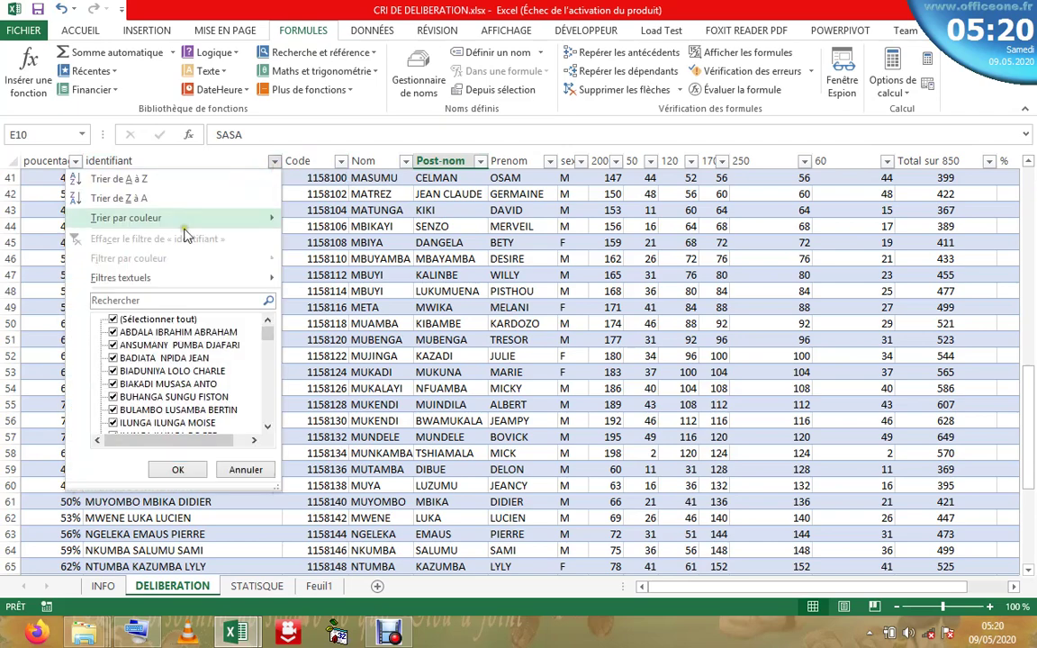
pyautogui.click(342, 169)
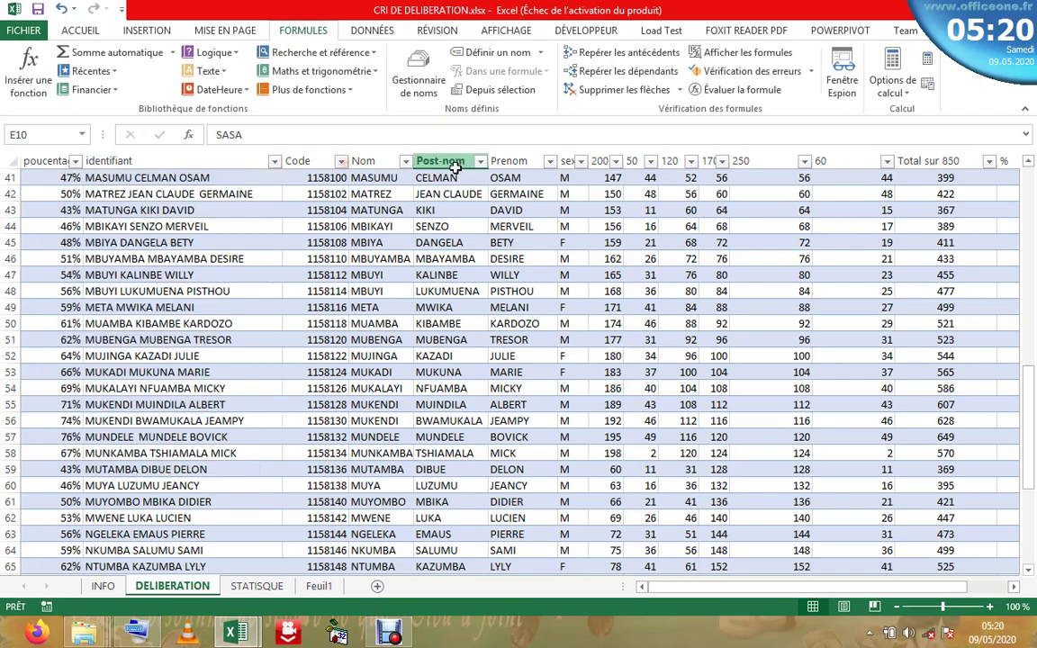
pyautogui.click(408, 164)
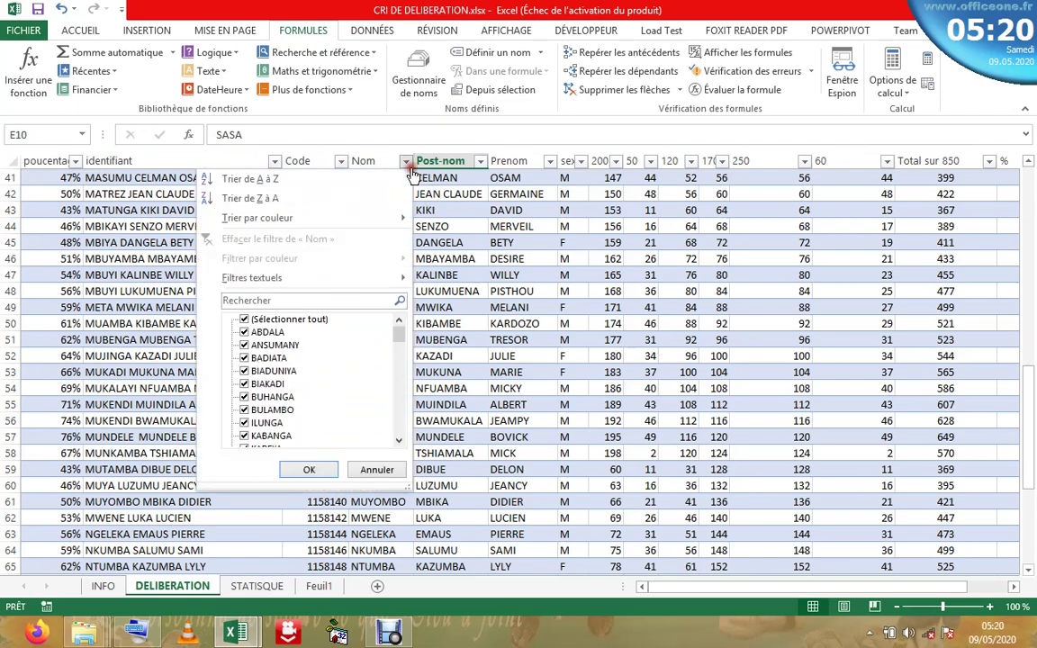
pyautogui.click(343, 179)
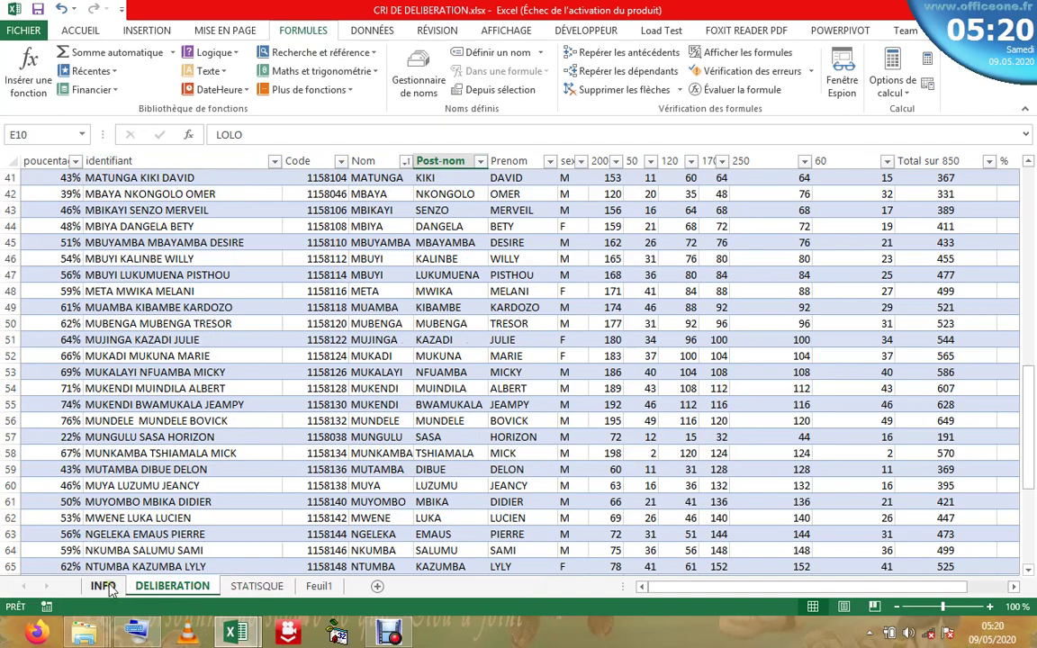
pyautogui.click(102, 586)
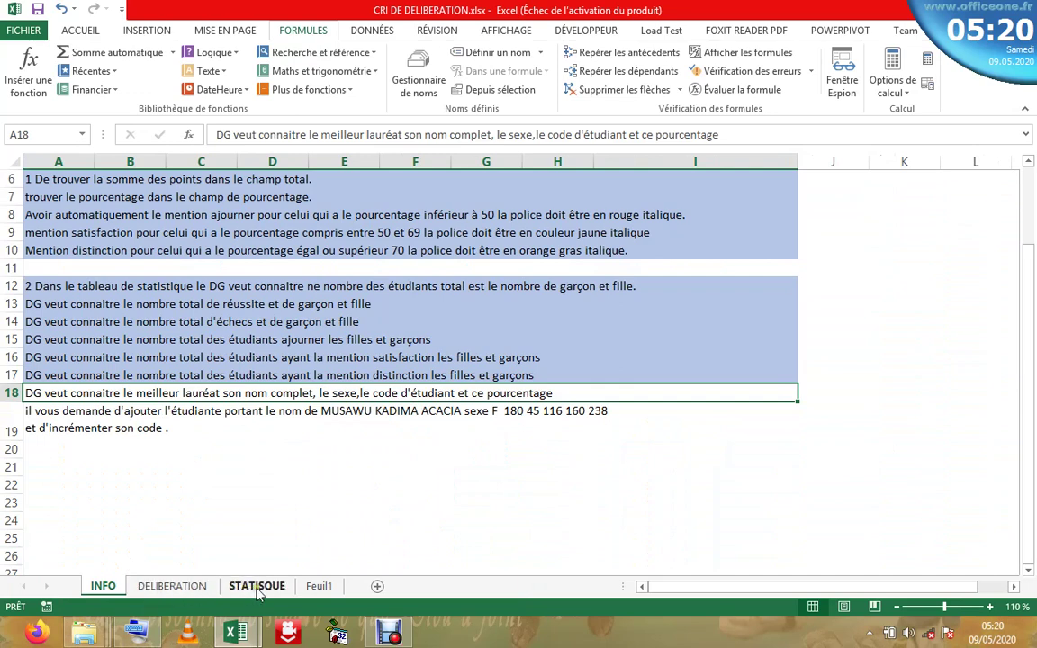
# - On the STATISTIQUE sheet, start a RECHERCHEV formula in cell E20 through Insert Function
pyautogui.click(258, 587)
pyautogui.doubleClick(304, 423)
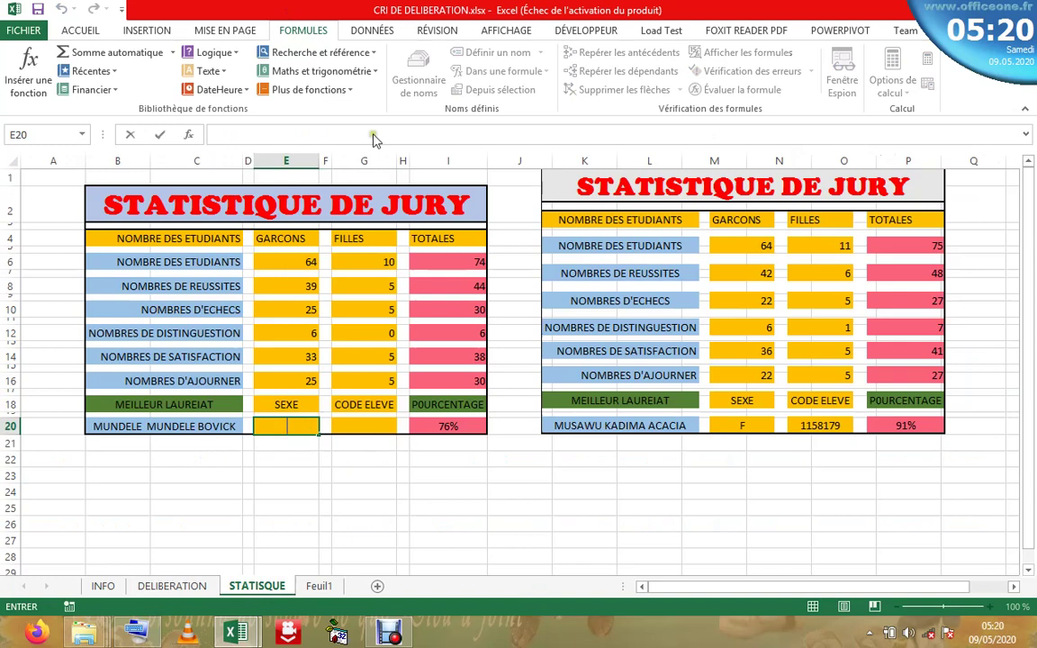
pyautogui.click(190, 135)
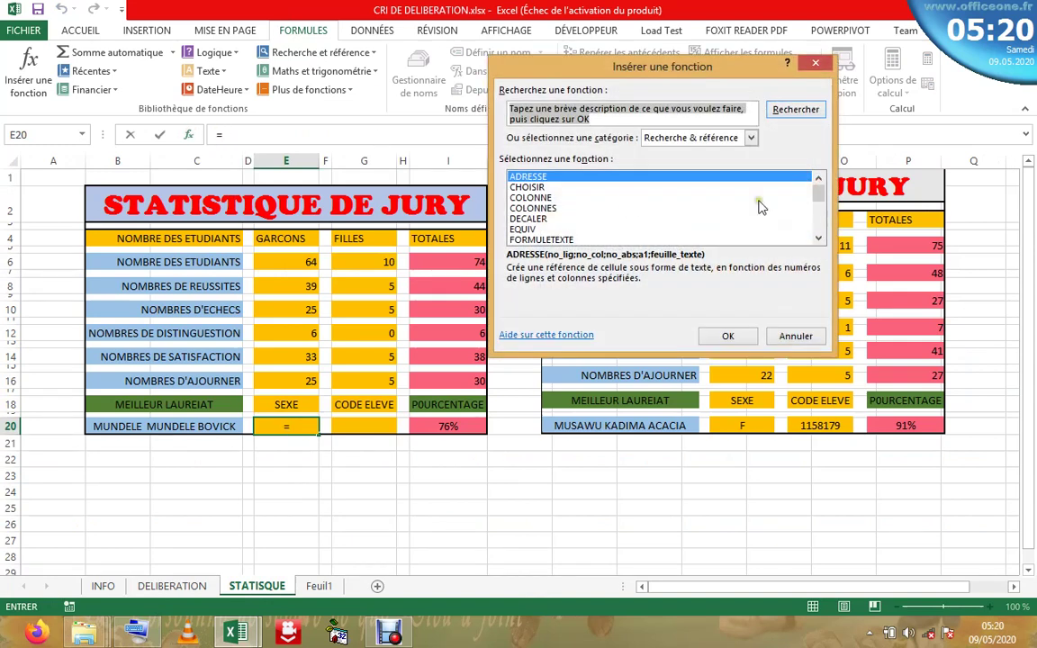
pyautogui.click(819, 212)
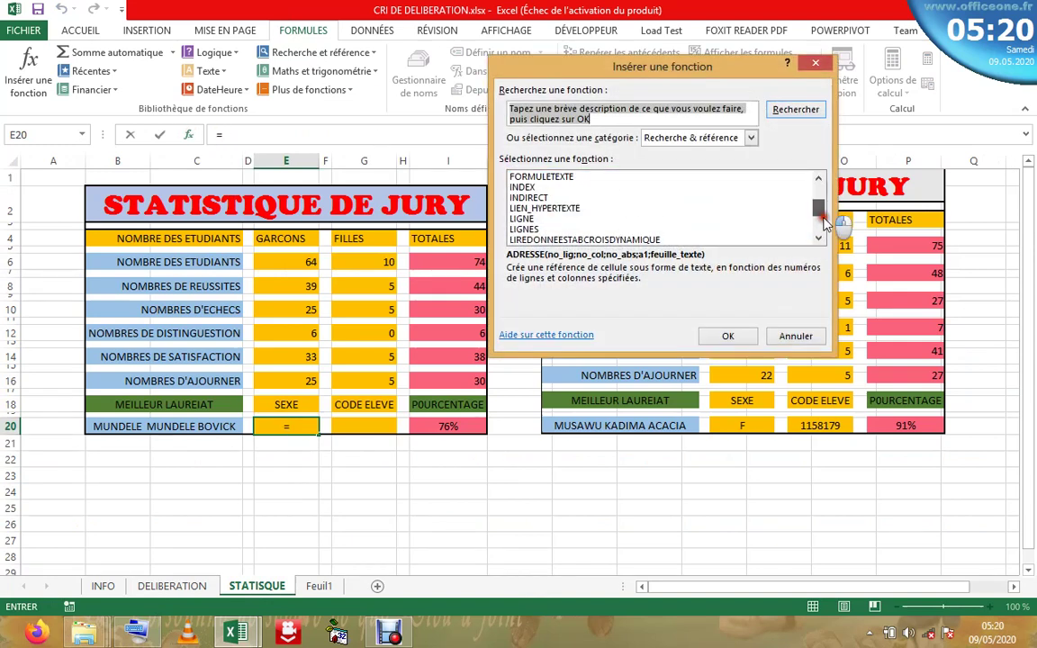
pyautogui.click(819, 212)
pyautogui.doubleClick(538, 218)
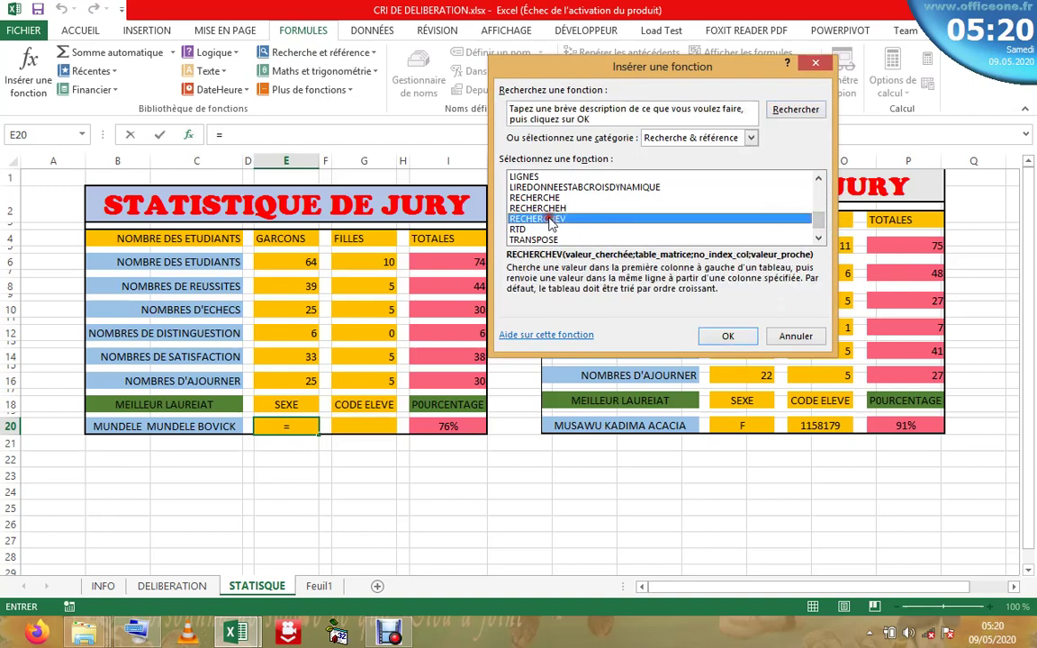
# - Set RECHERCHEV's lookup value to I20 and its table to Tableau1 on DELIBERATION
pyautogui.click(453, 426)
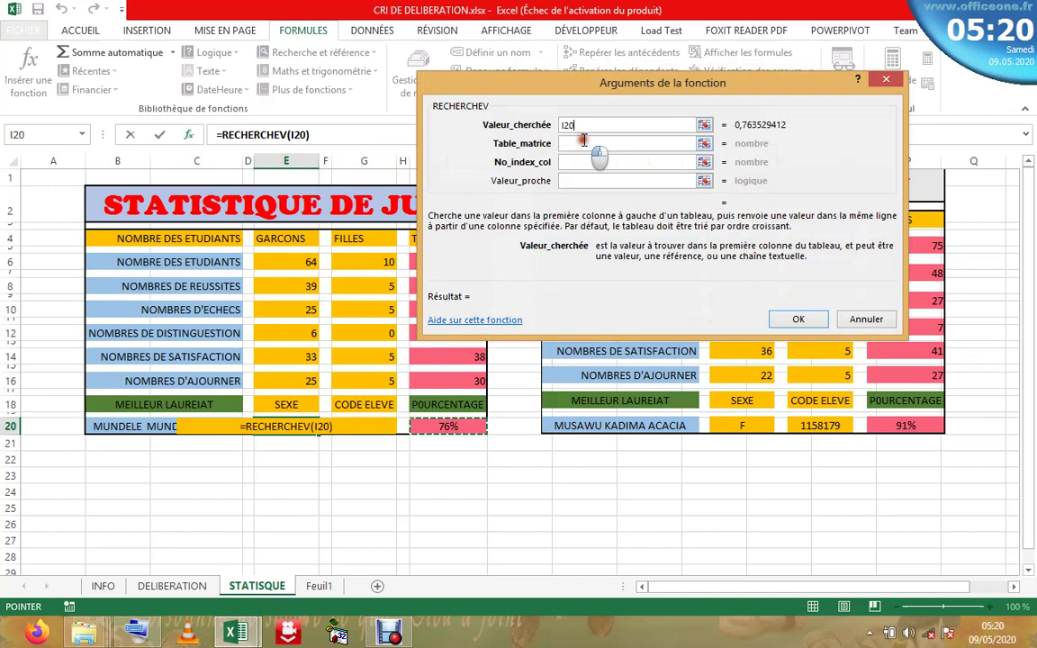
pyautogui.click(585, 142)
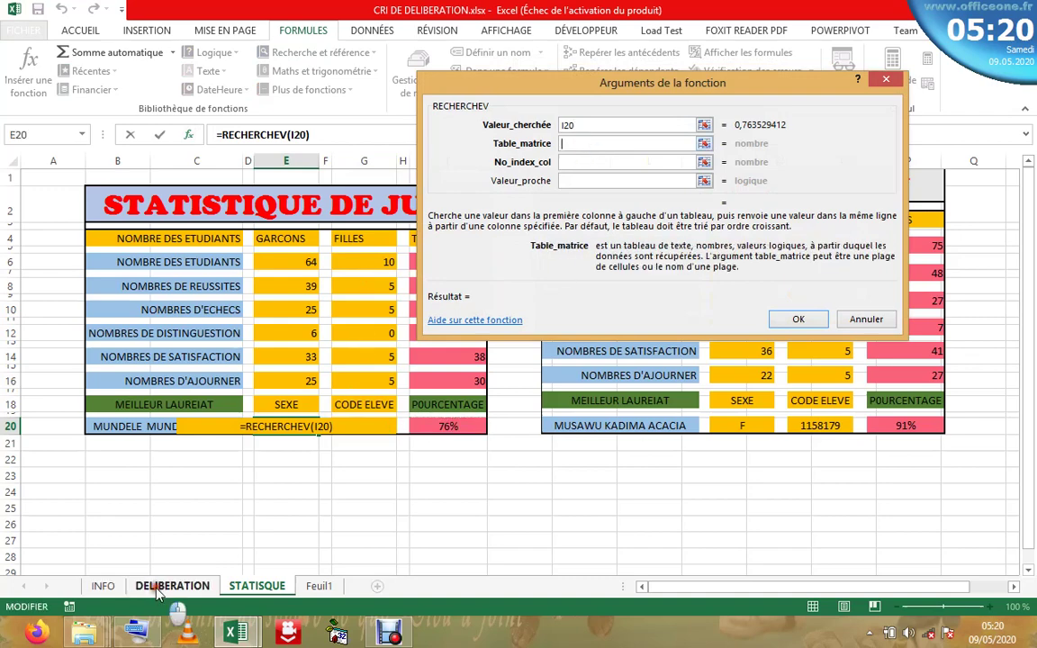
pyautogui.click(162, 587)
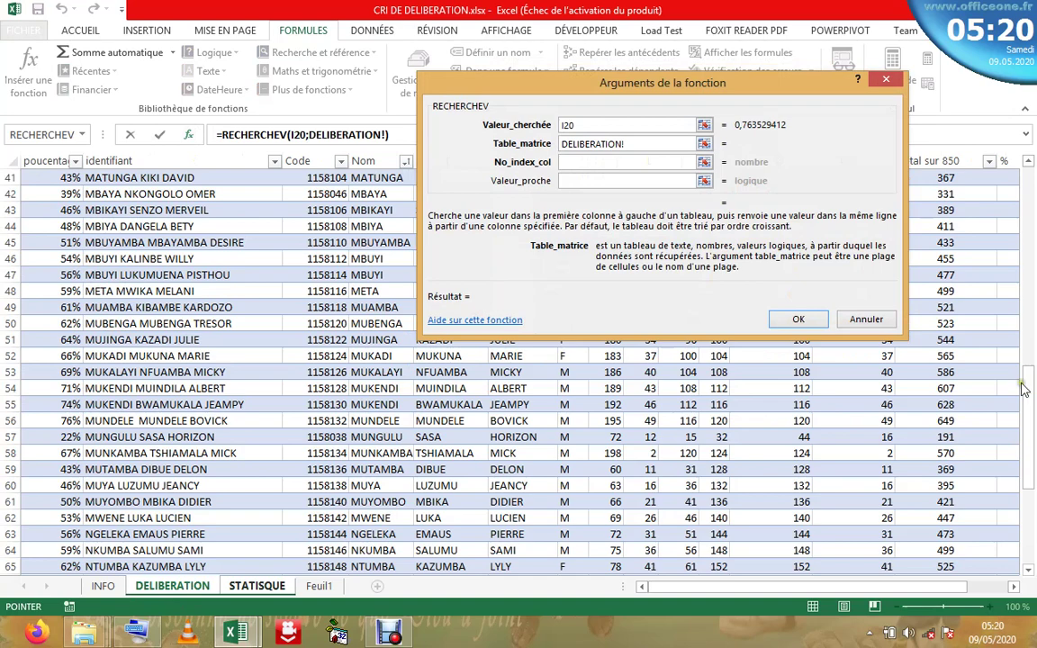
pyautogui.moveTo(1026, 420); pyautogui.dragTo(918, 146)
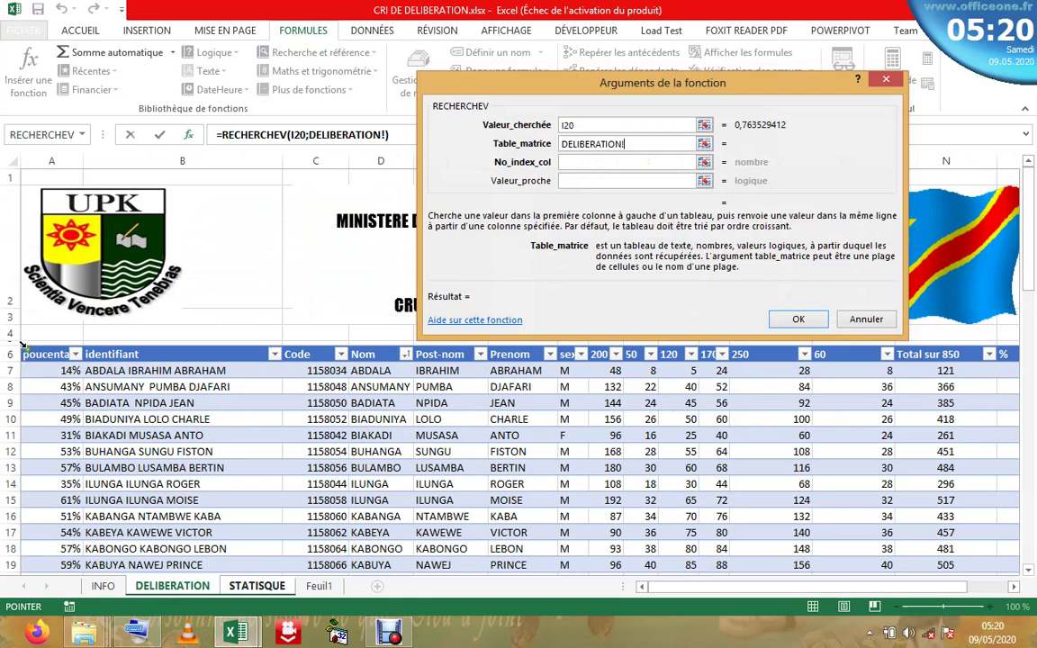
pyautogui.click(26, 340)
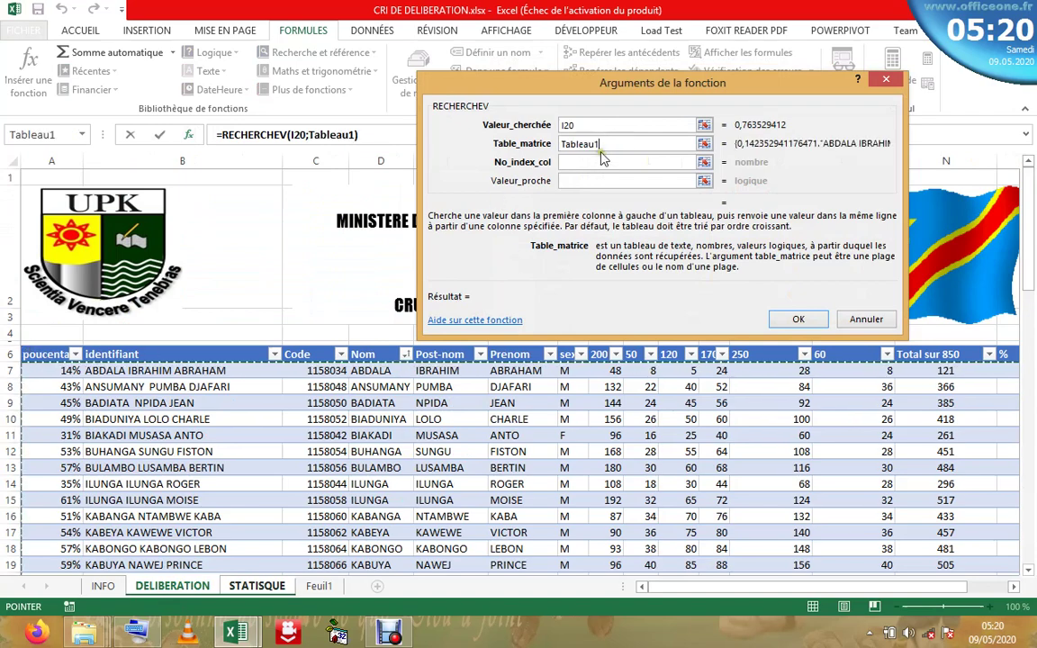
# - Set column index 7 and exact match 0, confirming =RECHERCHEV(I20;Tableau1;7;0) in E20
pyautogui.click(602, 161)
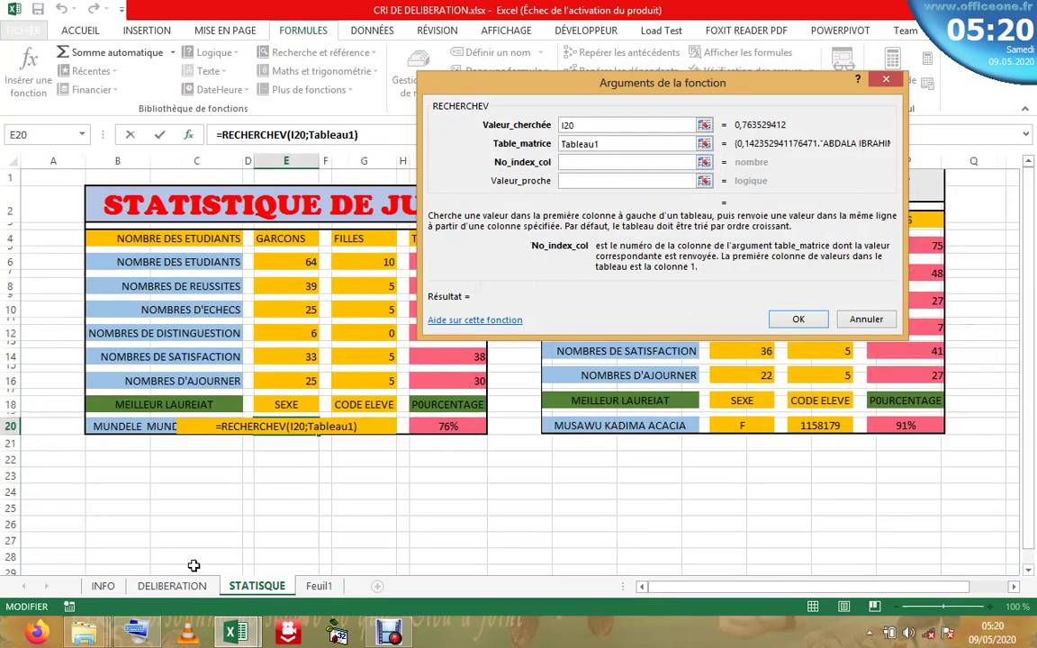
pyautogui.click(171, 586)
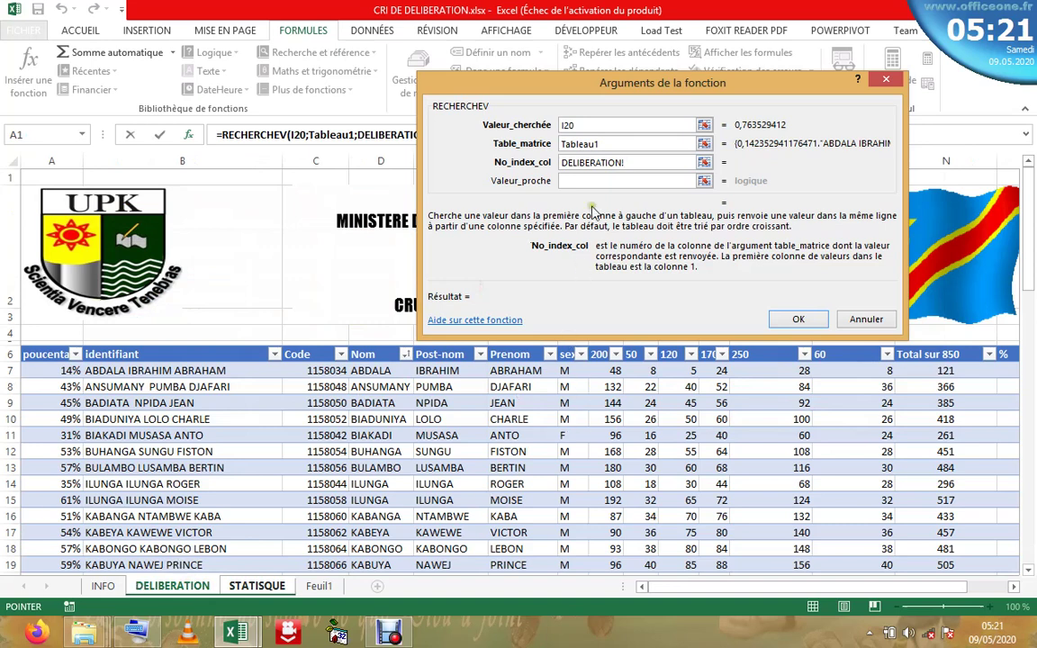
pyautogui.press('BackSpace')
pyautogui.press('BackSpace')
pyautogui.press('BackSpace')
pyautogui.press('BackSpace')
pyautogui.press('BackSpace')
pyautogui.press('BackSpace')
pyautogui.press('BackSpace')
pyautogui.press('BackSpace')
pyautogui.press('BackSpace')
pyautogui.press('BackSpace')
pyautogui.press('BackSpace')
pyautogui.press('BackSpace')
pyautogui.write('6')
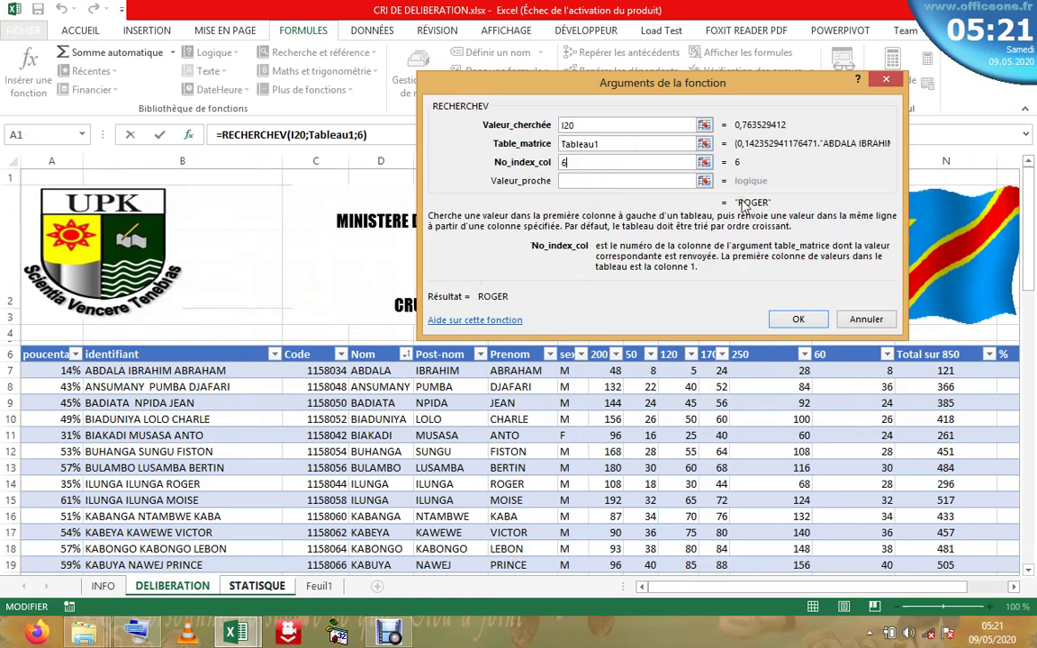
pyautogui.press('BackSpace')
pyautogui.write('7')
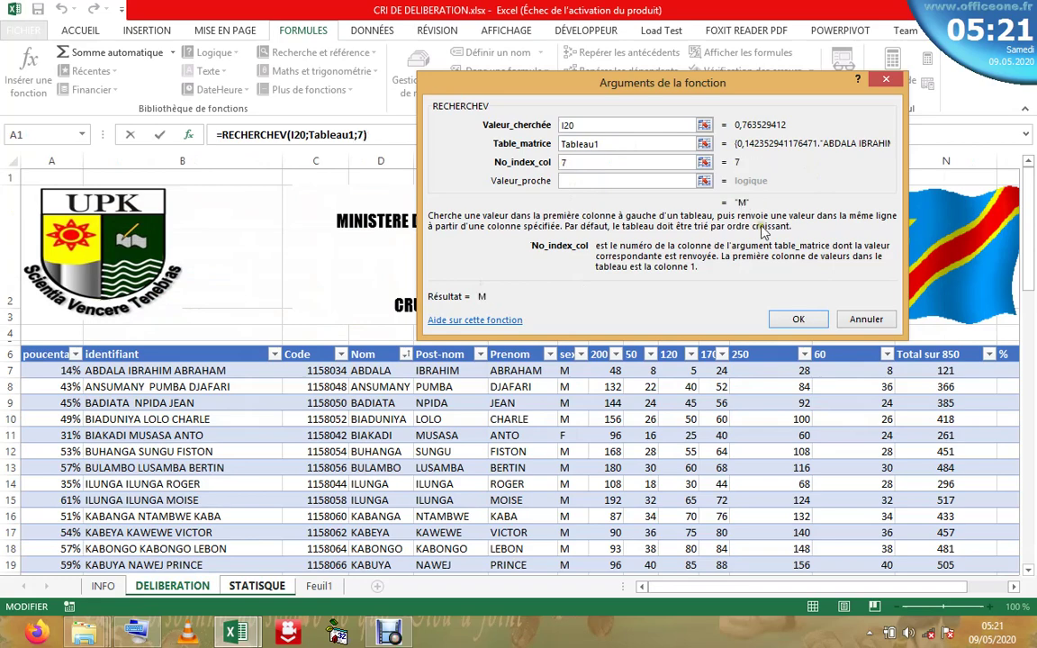
pyautogui.click(612, 180)
pyautogui.write('0')
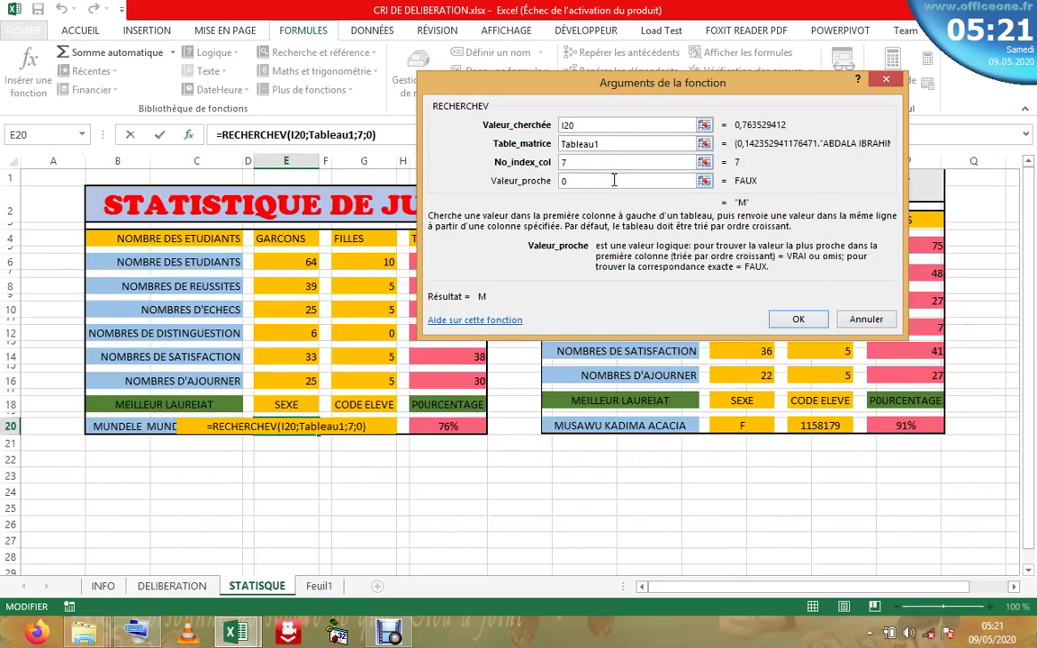
pyautogui.click(794, 320)
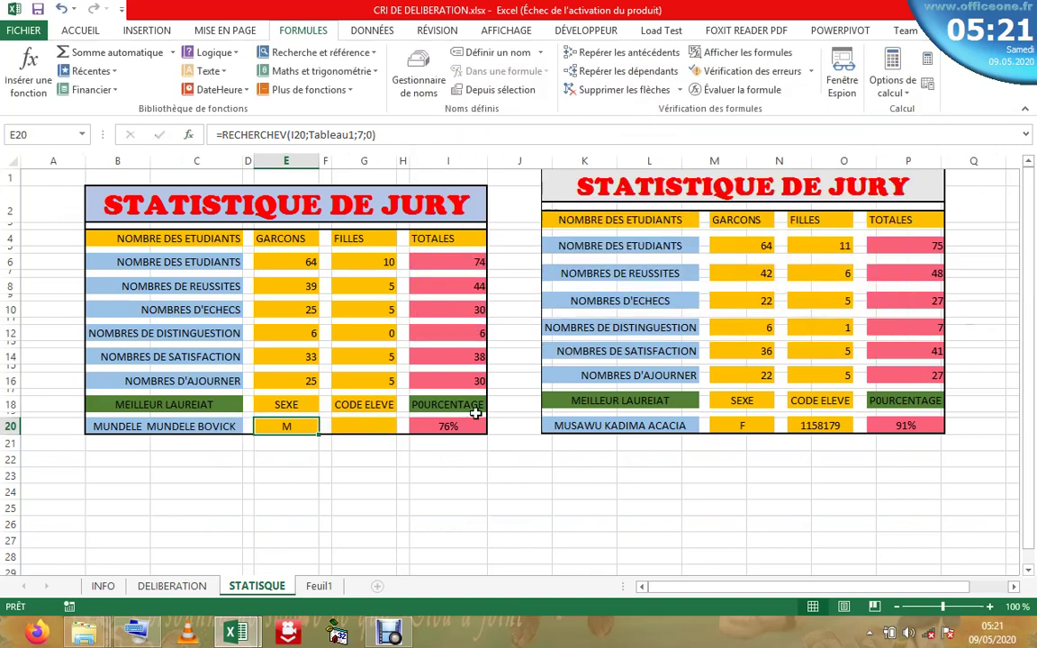
# - Check the INFO and DELIBERATION sheets, then start a RECHERCHEV formula in cell G20
pyautogui.click(368, 425)
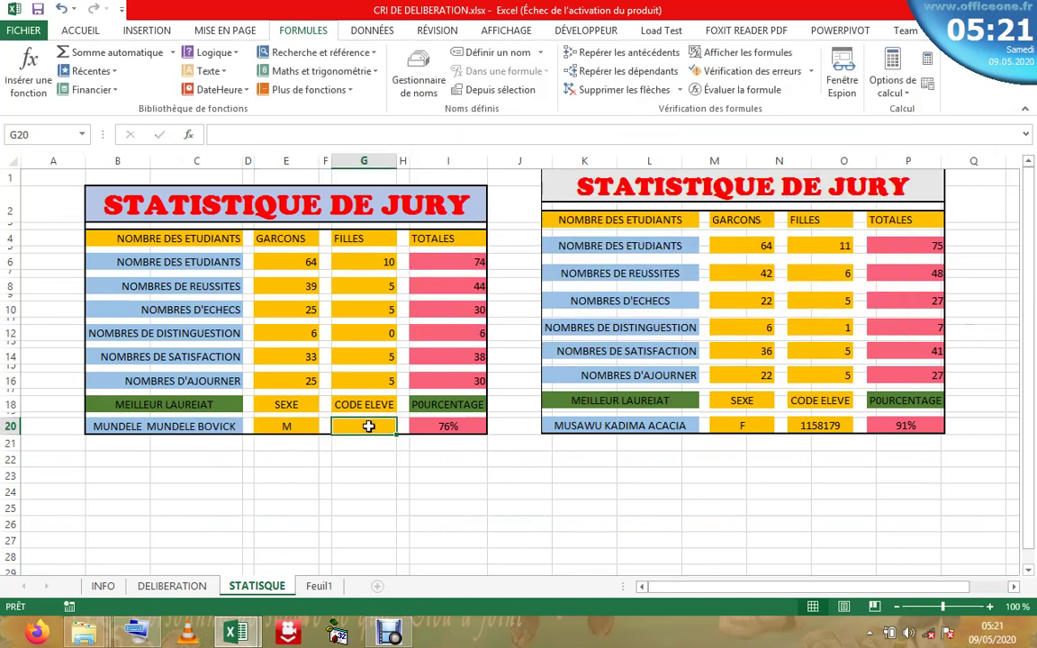
pyautogui.doubleClick(369, 427)
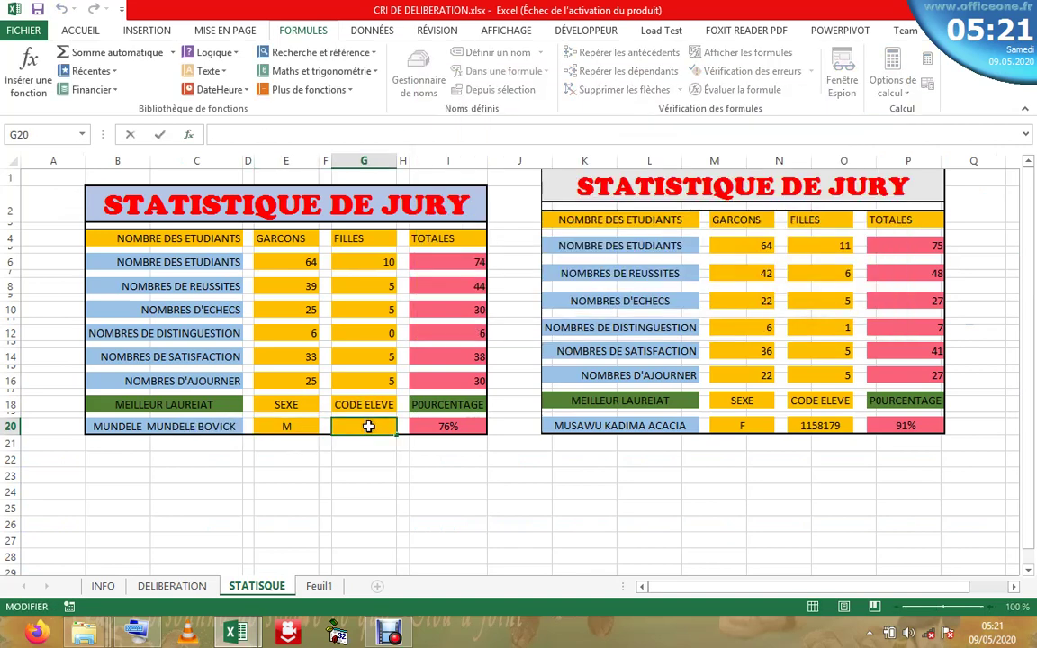
pyautogui.click(102, 585)
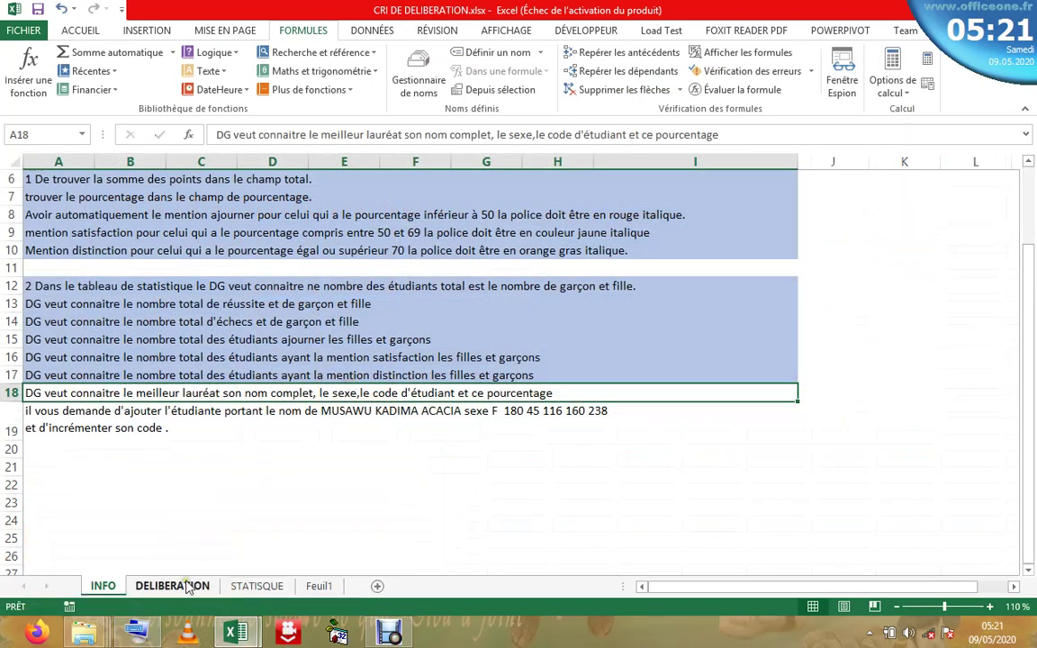
pyautogui.click(175, 586)
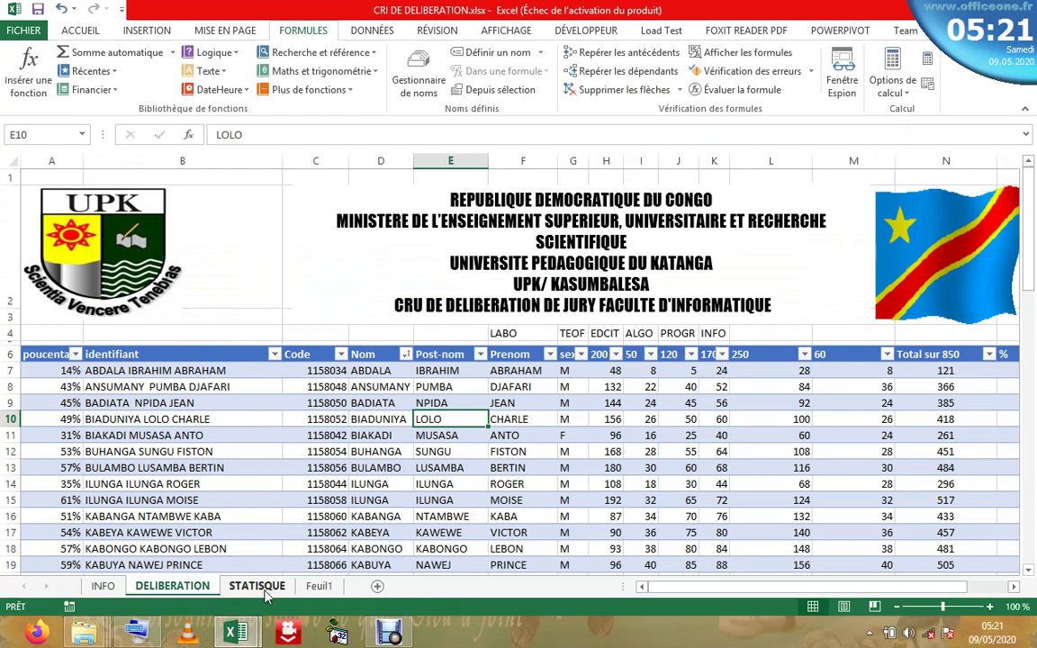
pyautogui.click(265, 590)
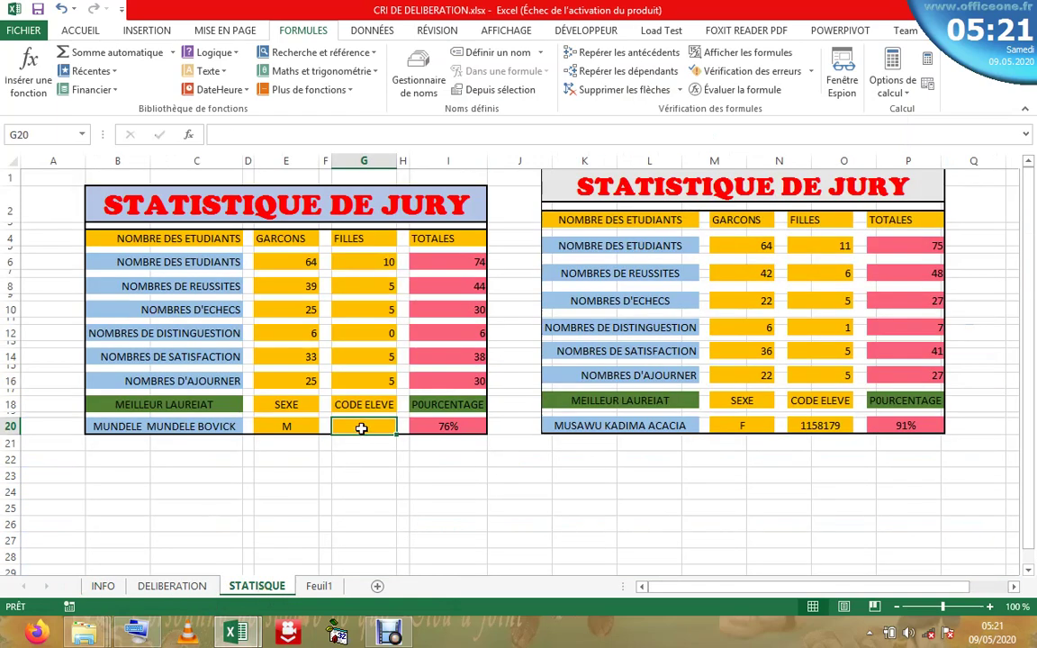
pyautogui.click(188, 134)
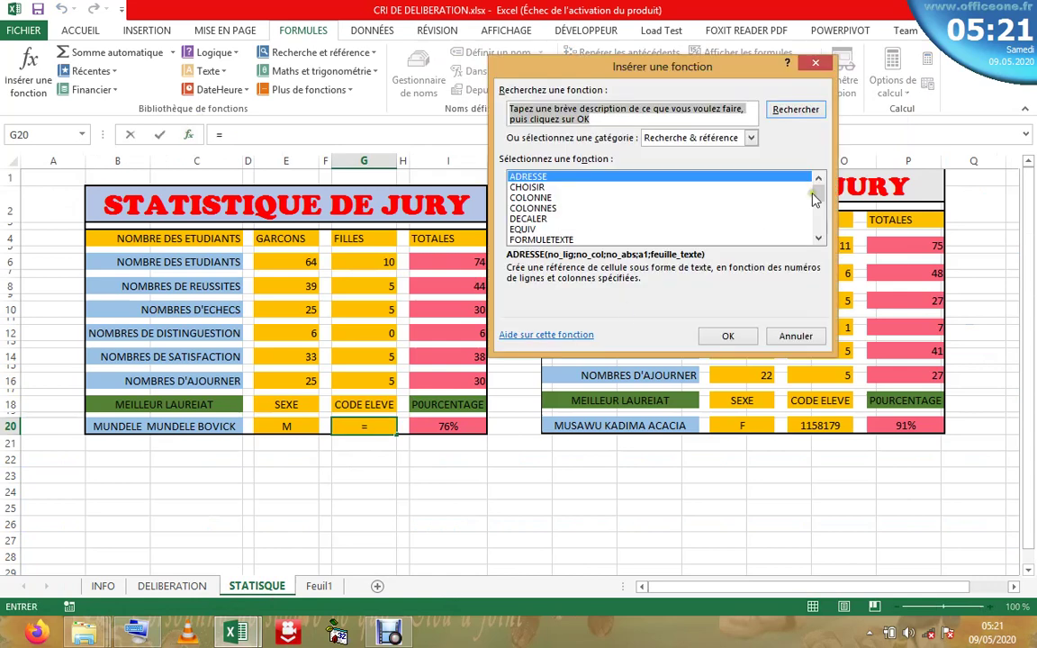
pyautogui.moveTo(818, 198); pyautogui.dragTo(818, 224)
pyautogui.doubleClick(551, 230)
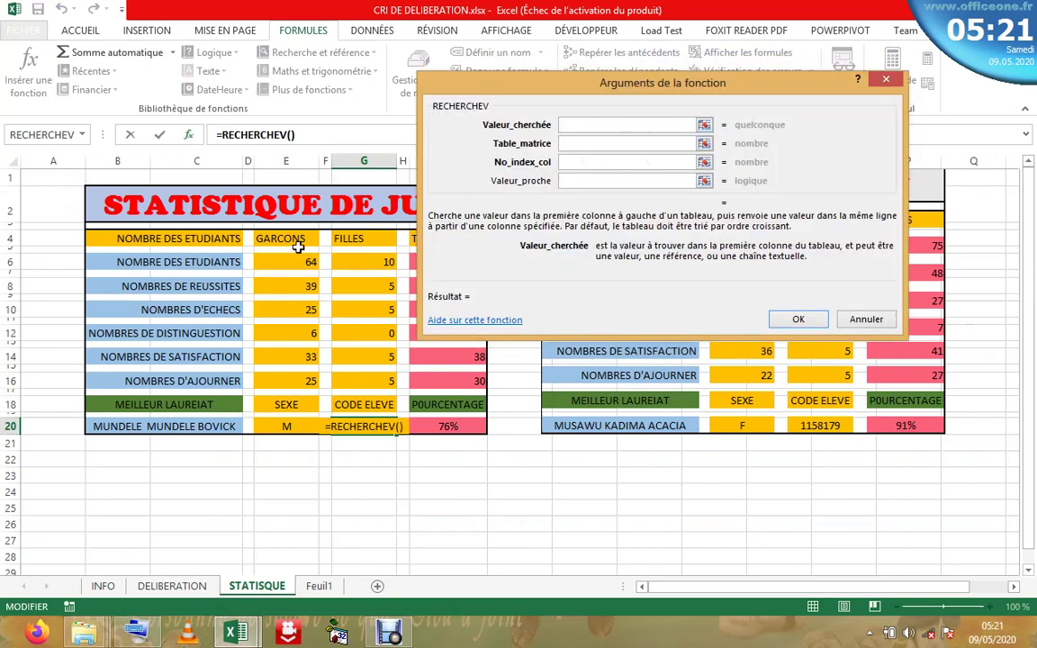
# - Complete =RECHERCHEV(I20;Tableau1;3;0) in G20 to show code 1158132, then open DELIBERATION
pyautogui.click(474, 425)
pyautogui.click(607, 144)
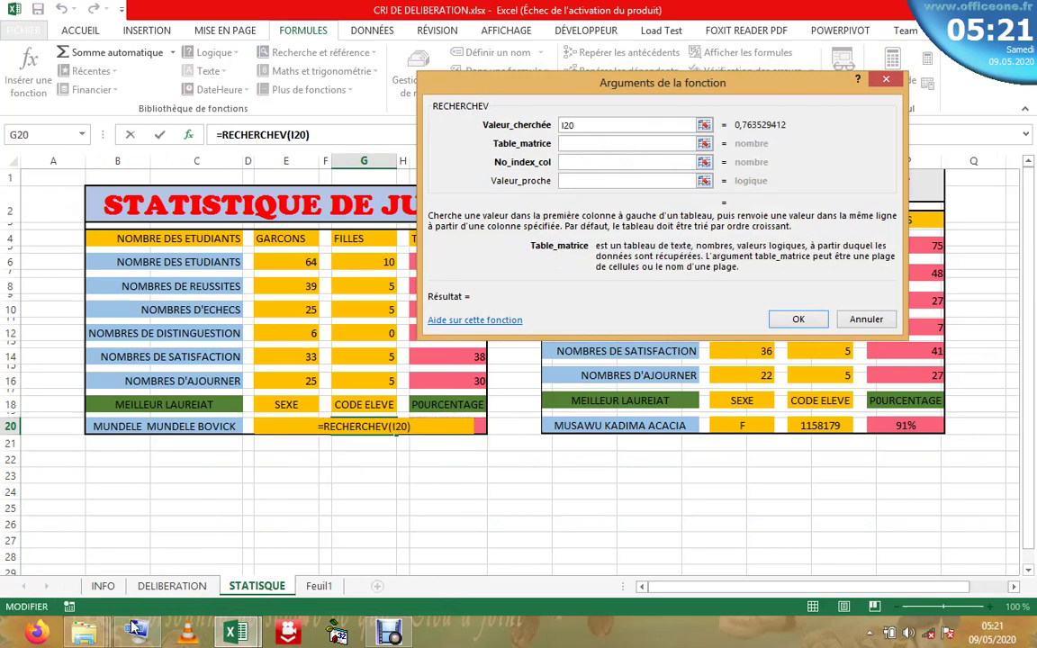
pyautogui.click(184, 585)
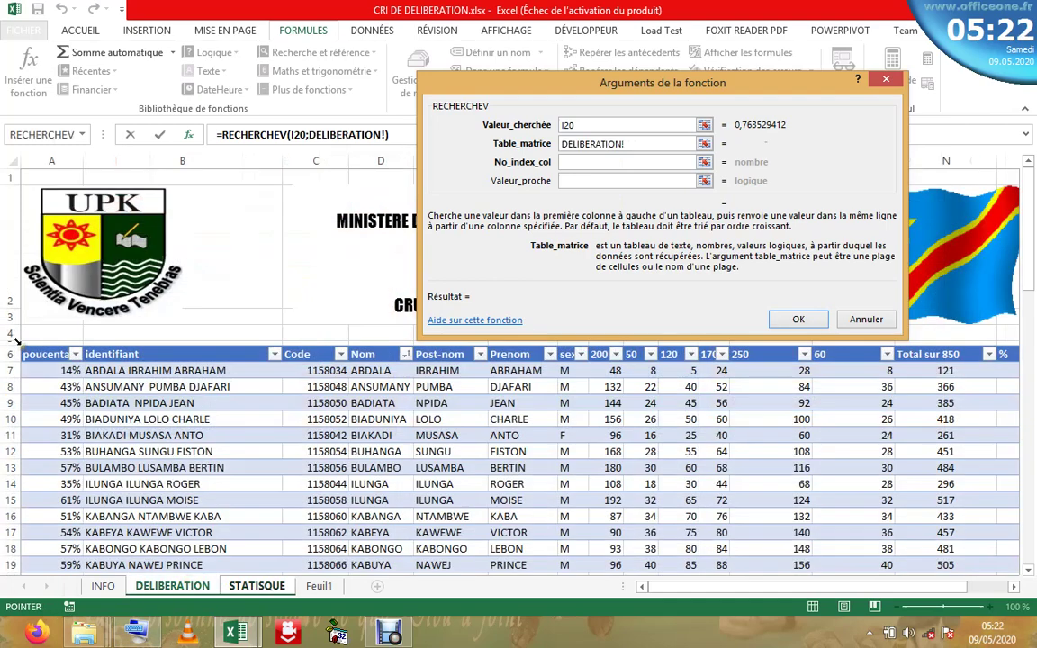
pyautogui.click(18, 340)
pyautogui.click(567, 162)
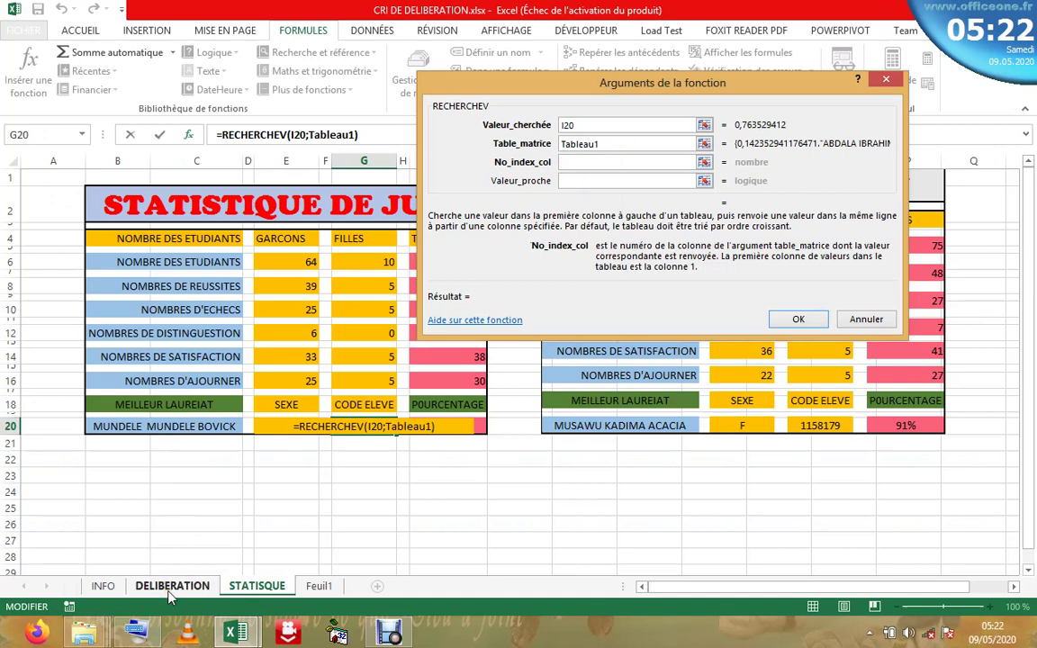
pyautogui.write('3')
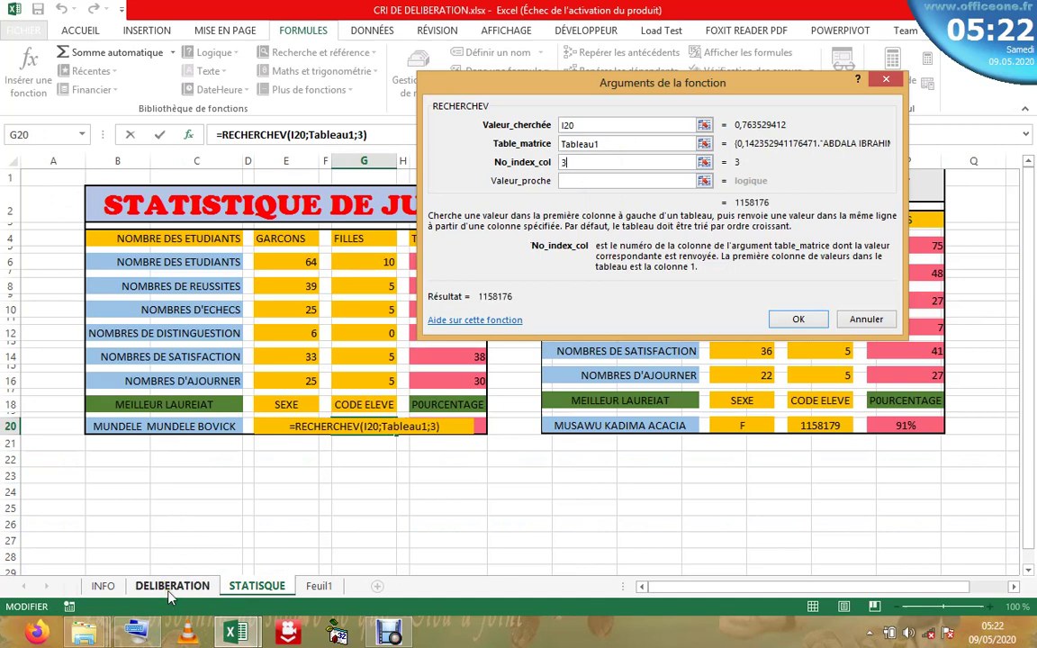
pyautogui.click(576, 184)
pyautogui.write('°')
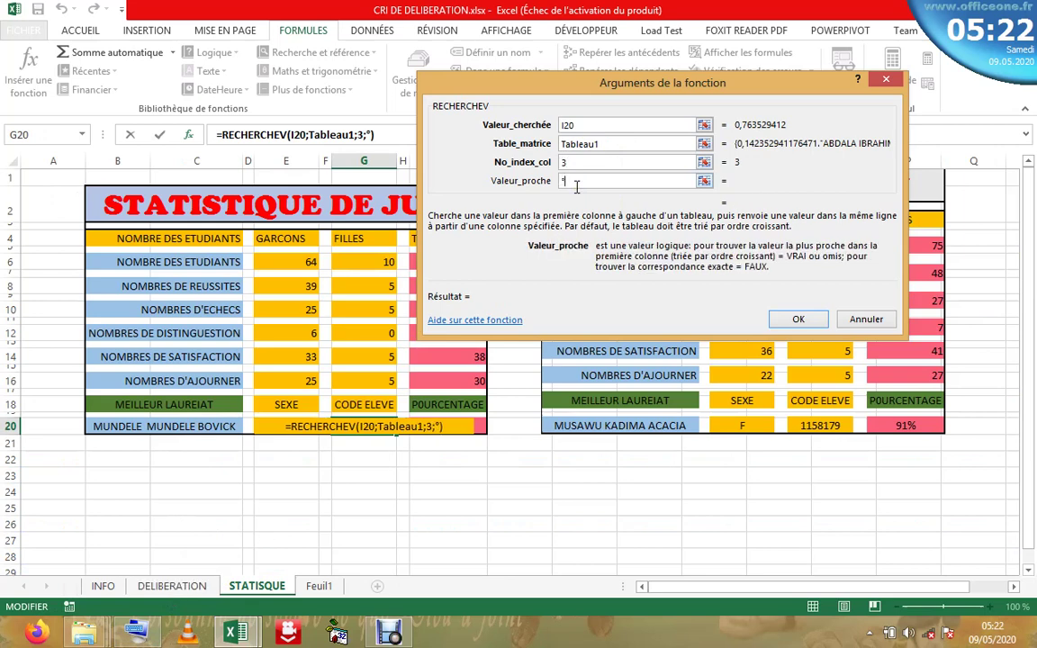
pyautogui.press('BackSpace')
pyautogui.write('0')
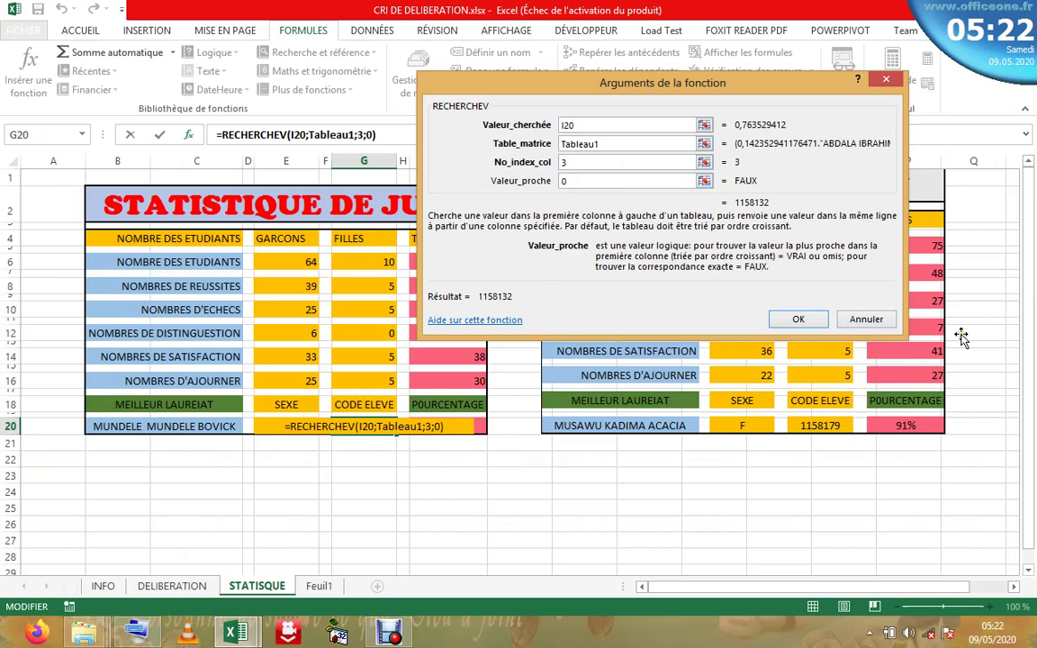
pyautogui.click(796, 322)
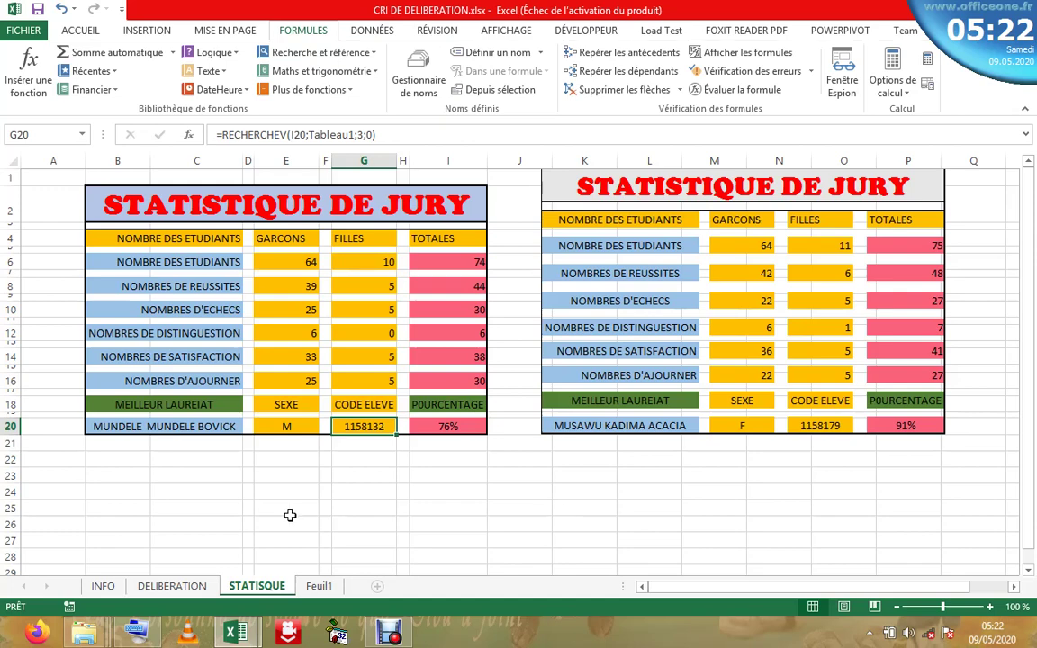
pyautogui.click(178, 591)
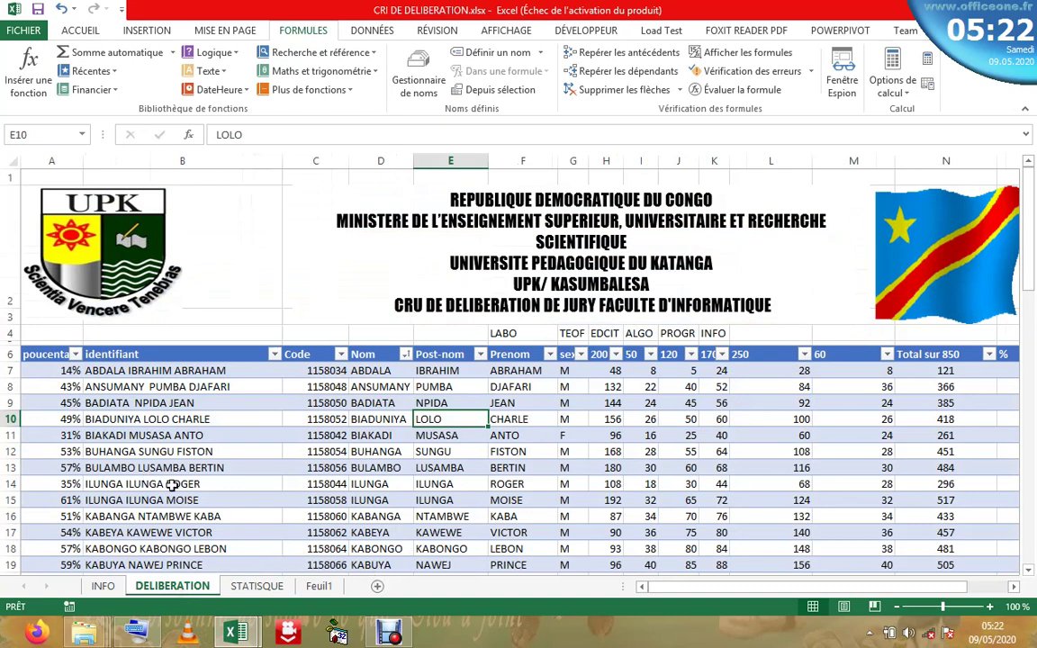
# - Check the full-name formula in B10, then hide columns A and B on DELIBERATION
pyautogui.press('Left')
pyautogui.press('Left')
pyautogui.press('Left')
pyautogui.click(40, 369)
pyautogui.click(257, 418)
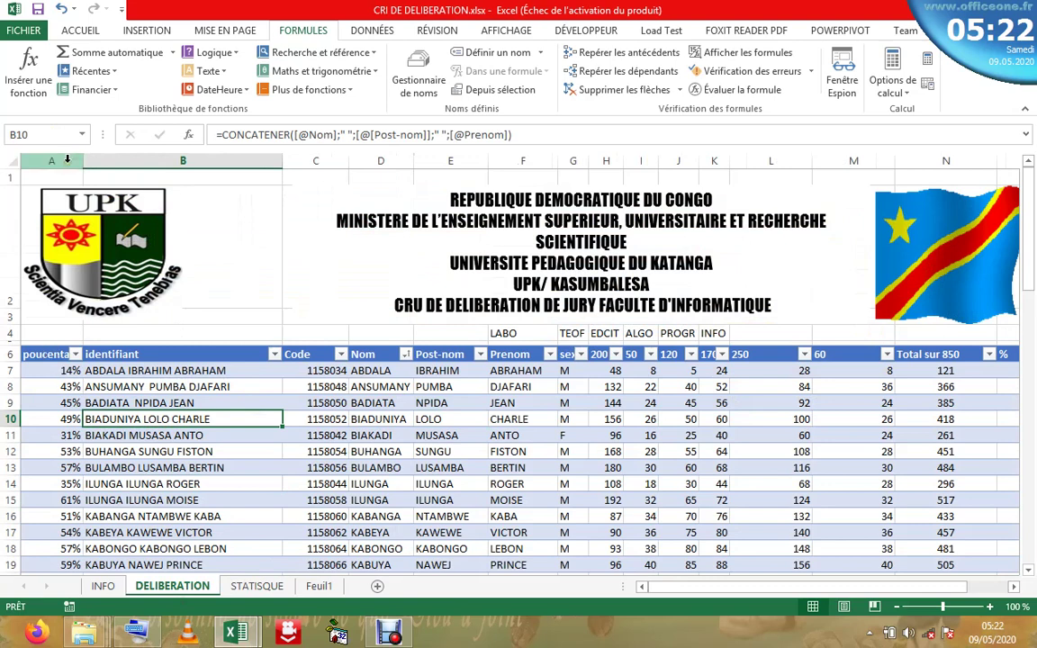
pyautogui.moveTo(67, 158); pyautogui.dragTo(254, 155)
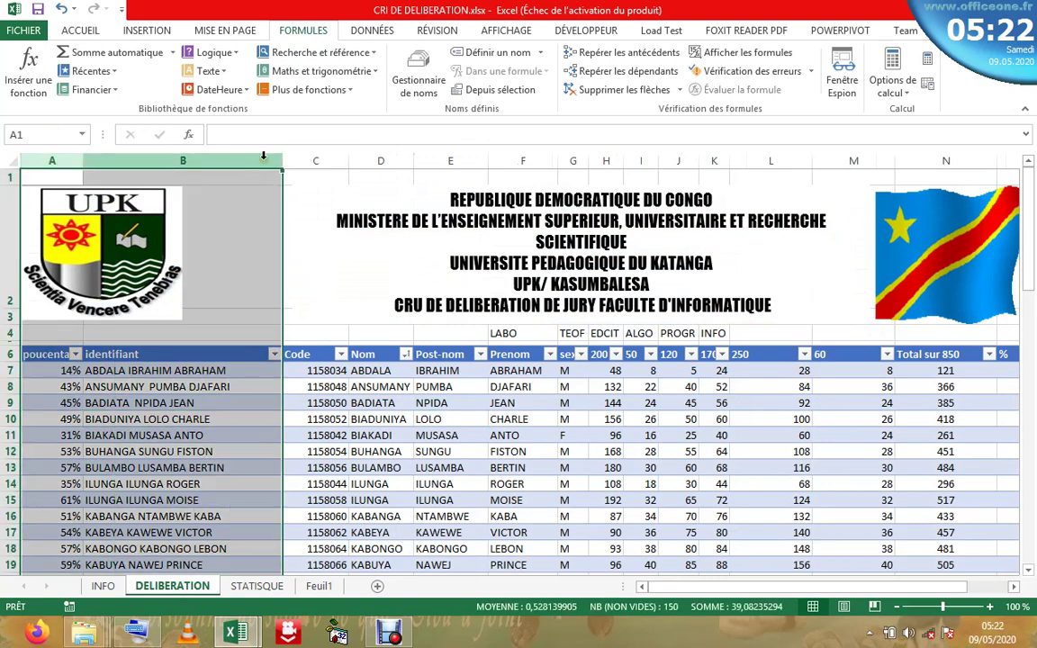
pyautogui.rightClick(228, 280)
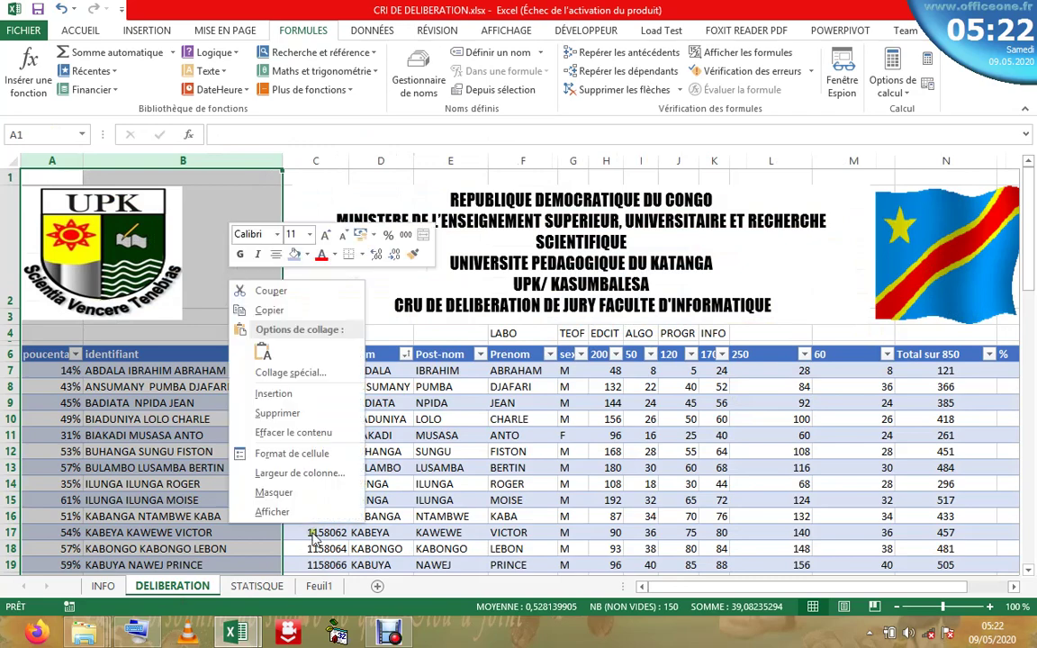
pyautogui.click(274, 492)
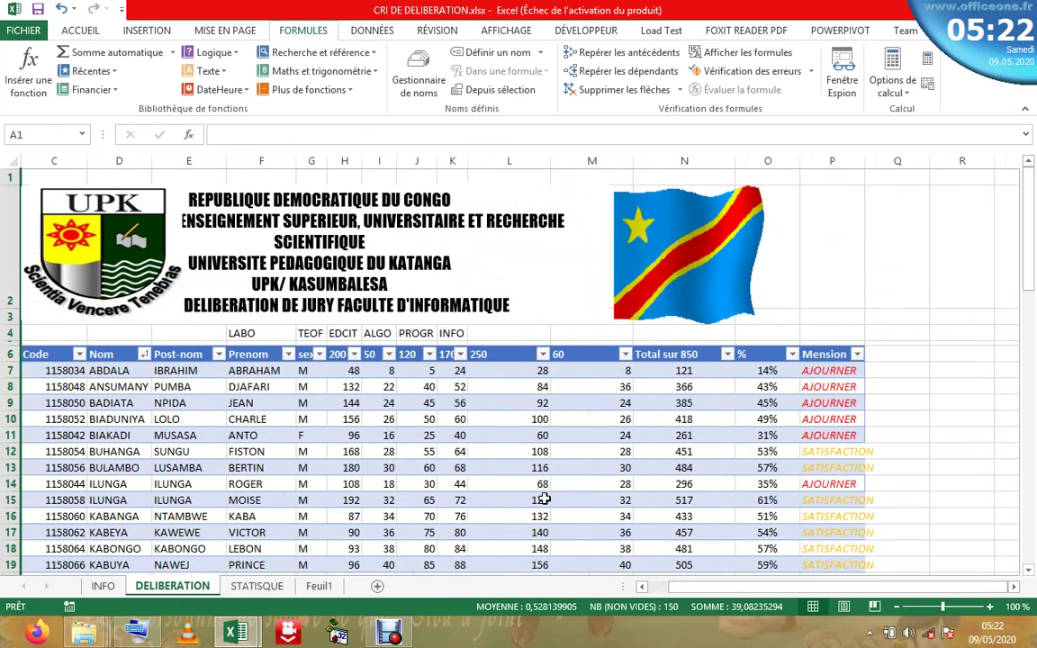
pyautogui.click(539, 485)
pyautogui.click(194, 451)
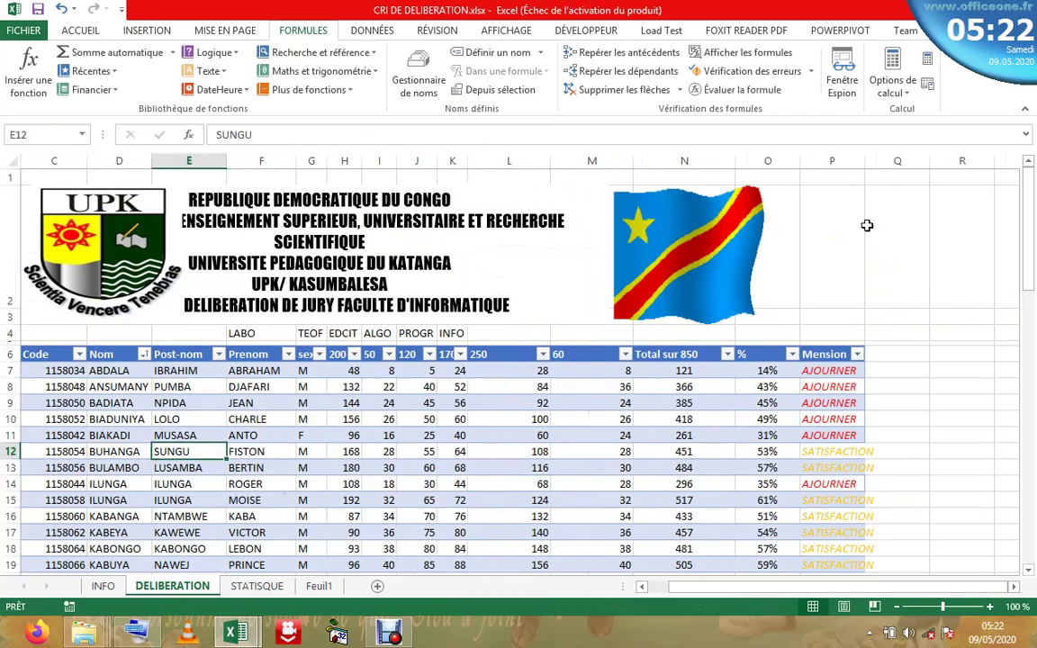
# - Autofit the Mension column to SATISFACTION and shift the flag and title box right
pyautogui.doubleClick(864, 160)
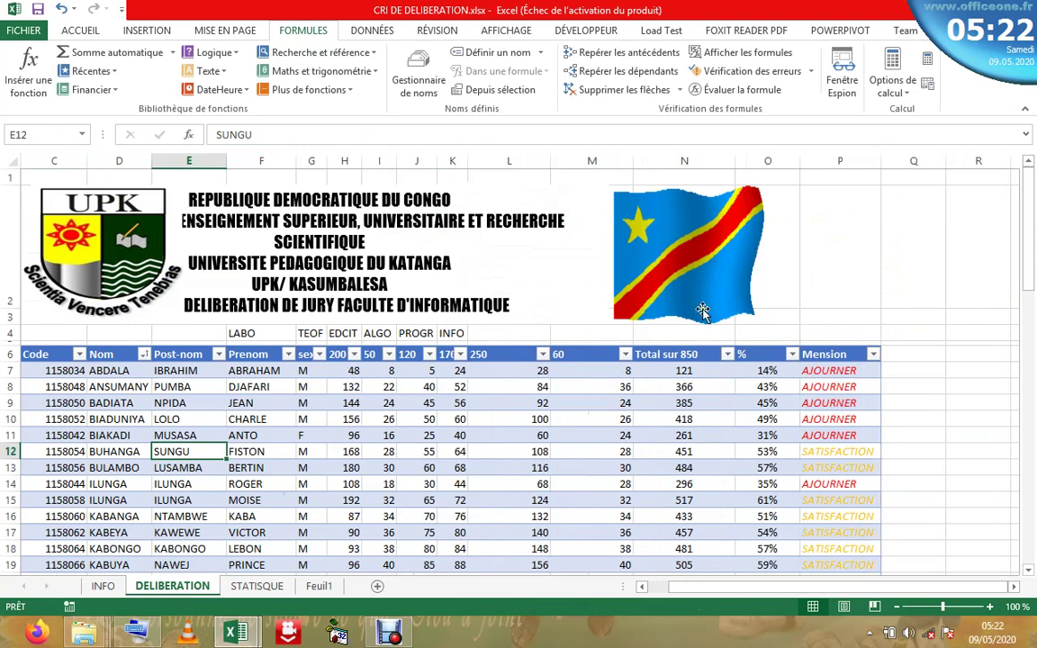
pyautogui.moveTo(684, 248); pyautogui.dragTo(810, 243)
pyautogui.click(522, 243)
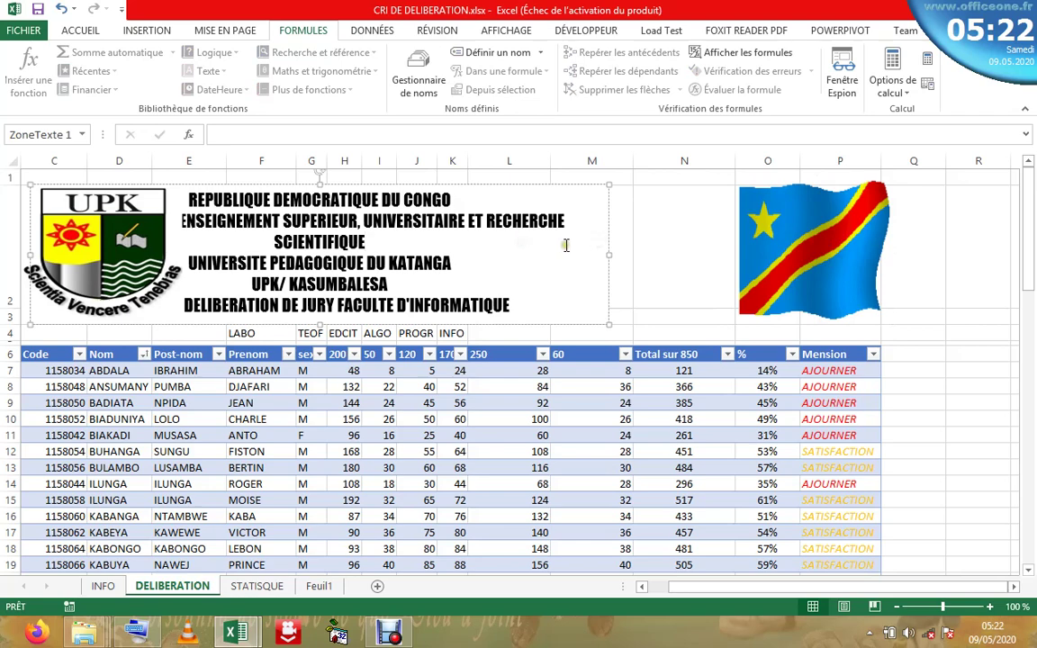
pyautogui.moveTo(607, 228); pyautogui.dragTo(731, 221)
pyautogui.click(789, 231)
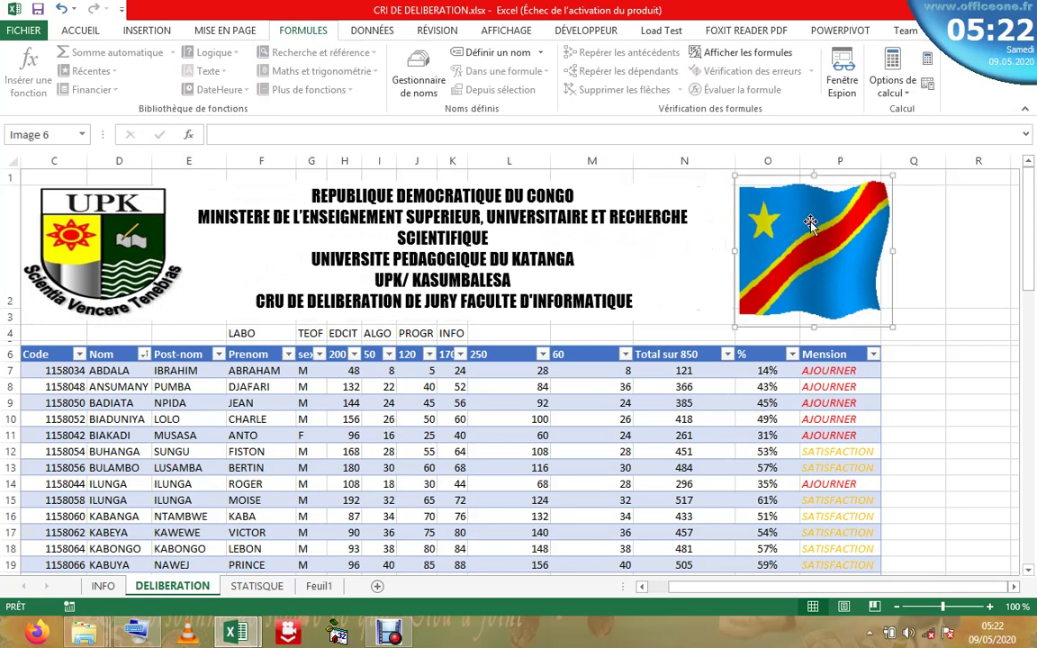
pyautogui.click(159, 193)
pyautogui.click(170, 209)
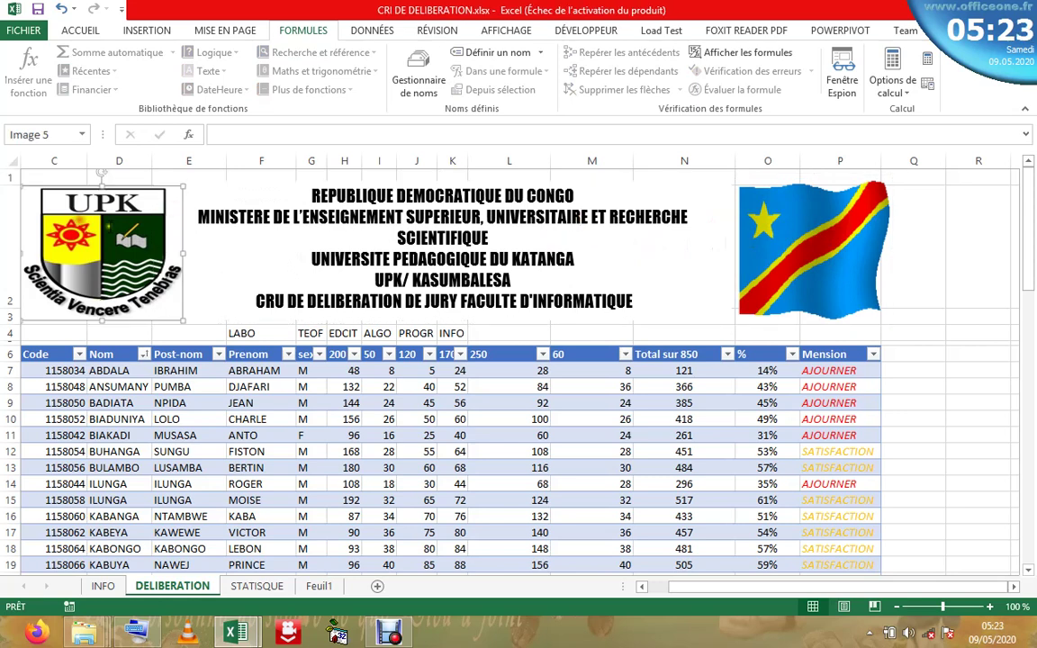
pyautogui.click(155, 189)
pyautogui.click(845, 263)
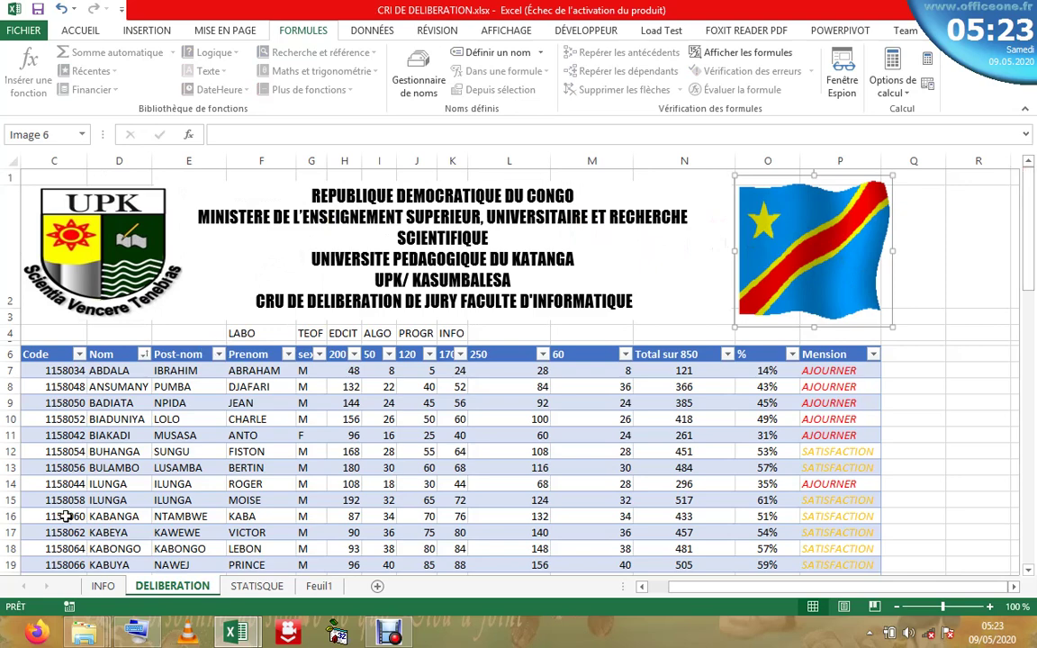
pyautogui.click(112, 595)
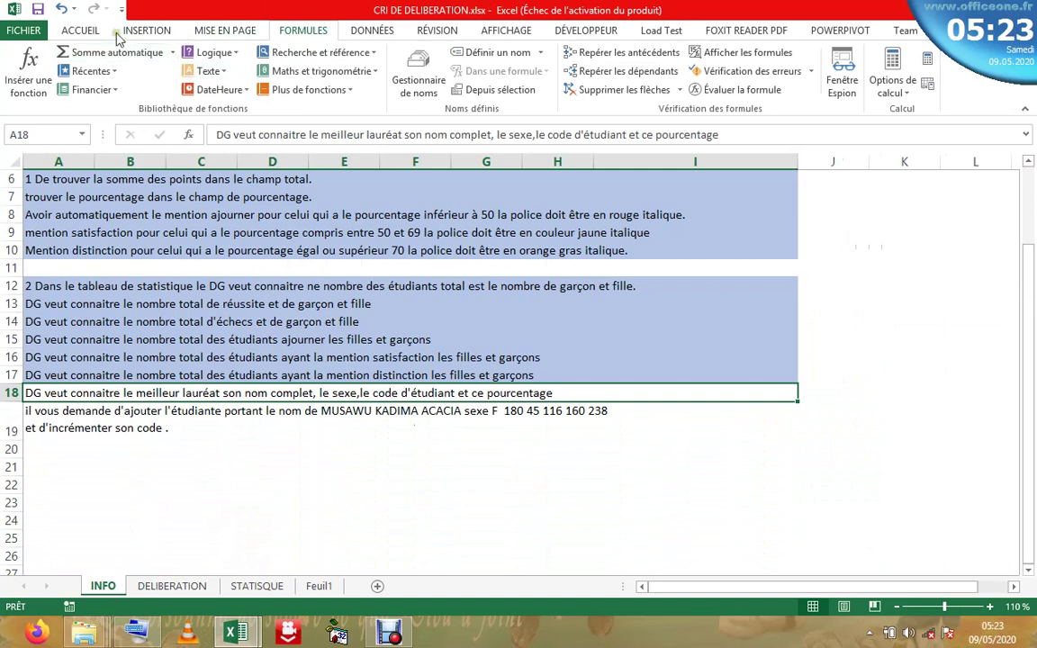
# - Read the INFO instruction in A19 about adding a new female student, then return to DELIBERATION
pyautogui.click(75, 30)
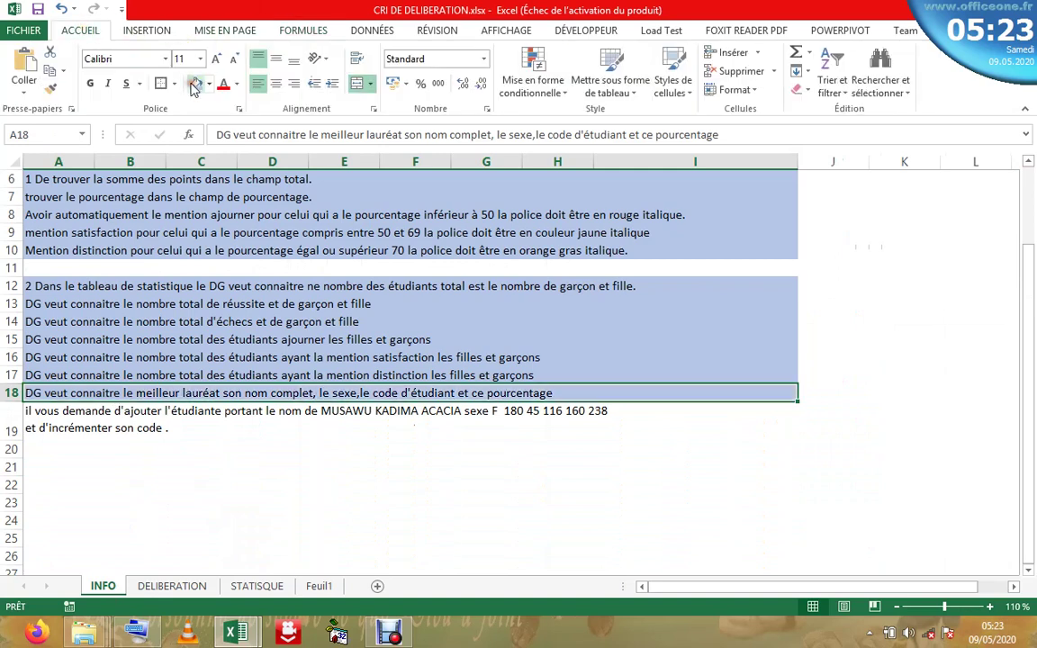
pyautogui.click(380, 426)
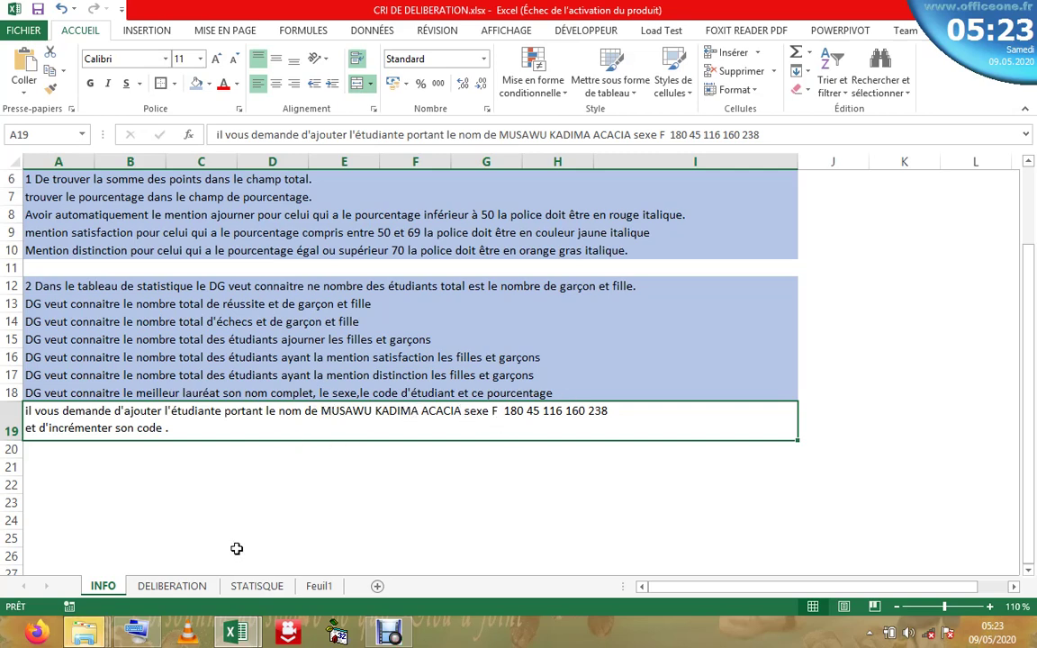
pyautogui.click(174, 586)
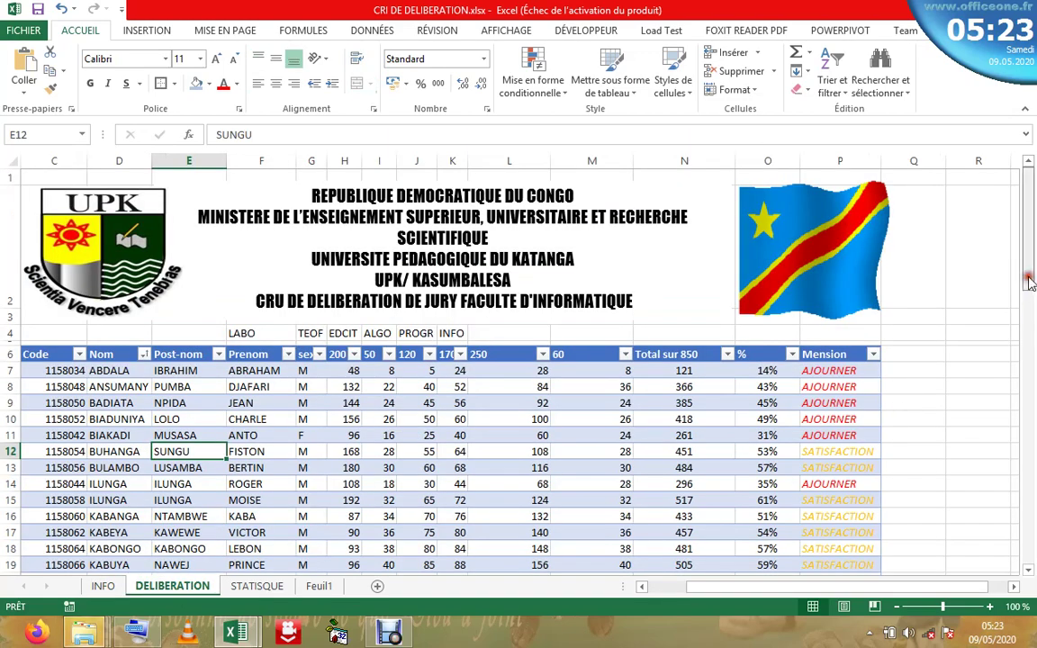
# - Scroll to the empty row 81 and enter the new student's Nom in D81
pyautogui.moveTo(1030, 282); pyautogui.dragTo(1031, 327)
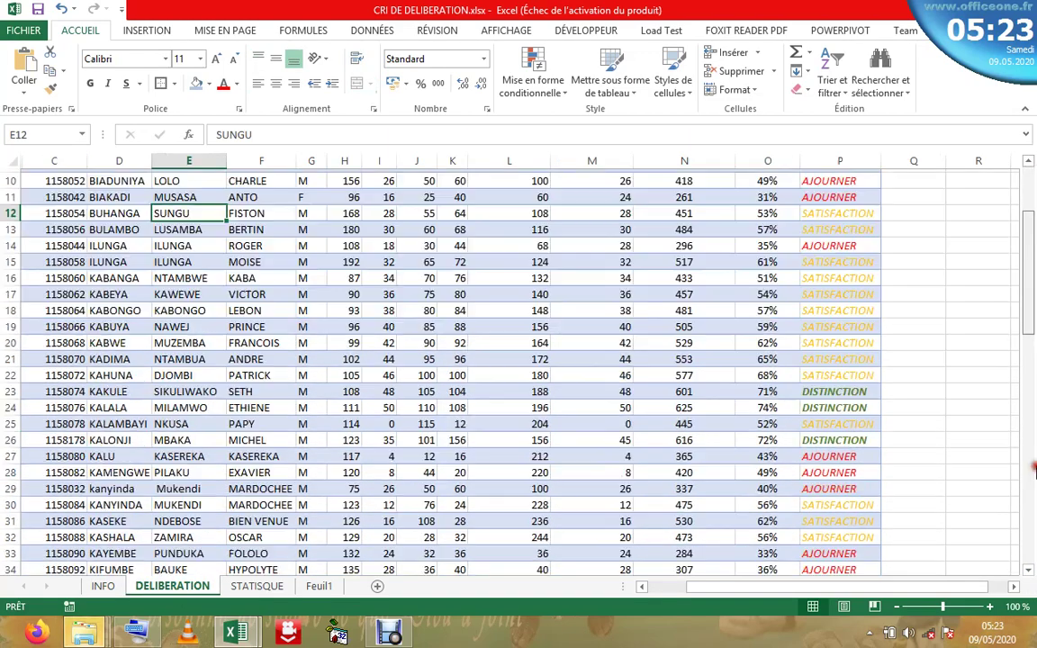
pyautogui.moveTo(1033, 470); pyautogui.dragTo(1031, 514)
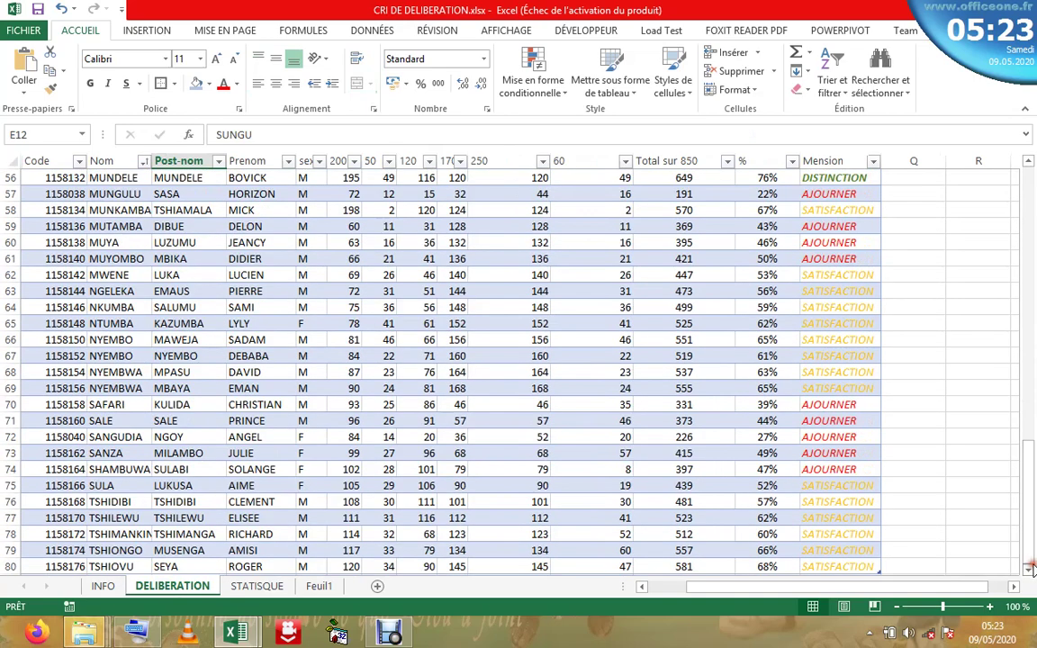
pyautogui.click(1029, 570)
pyautogui.click(1028, 570)
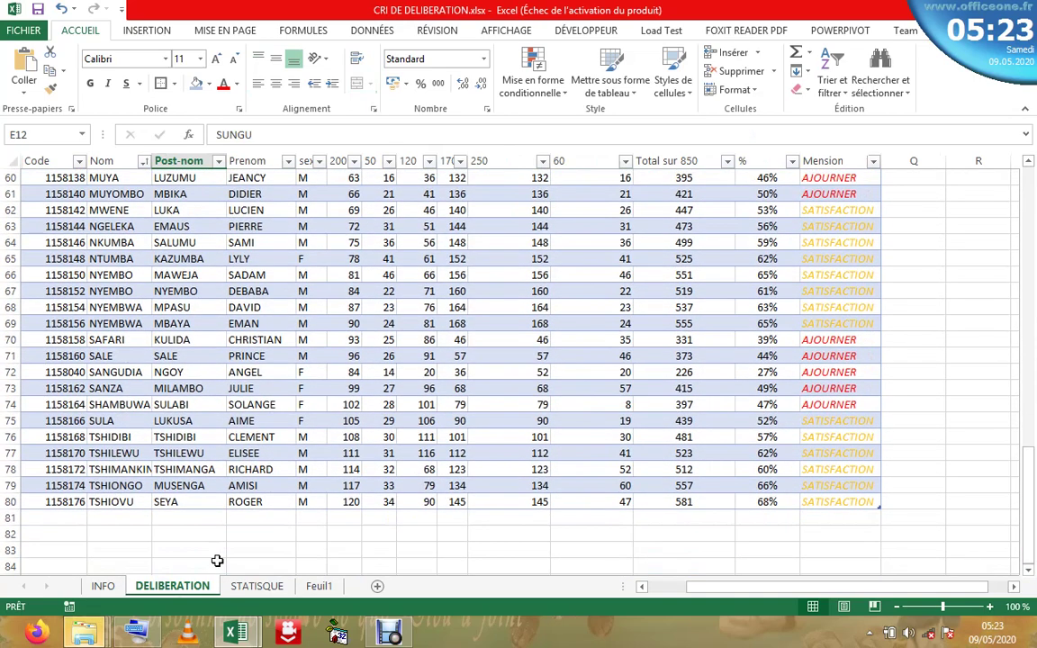
pyautogui.click(104, 515)
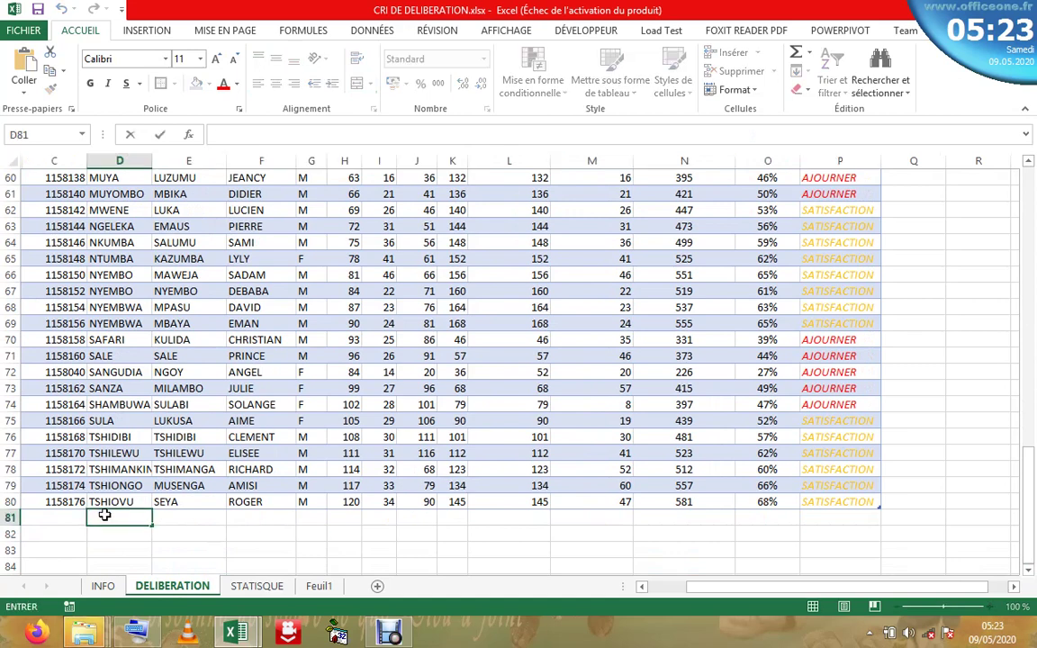
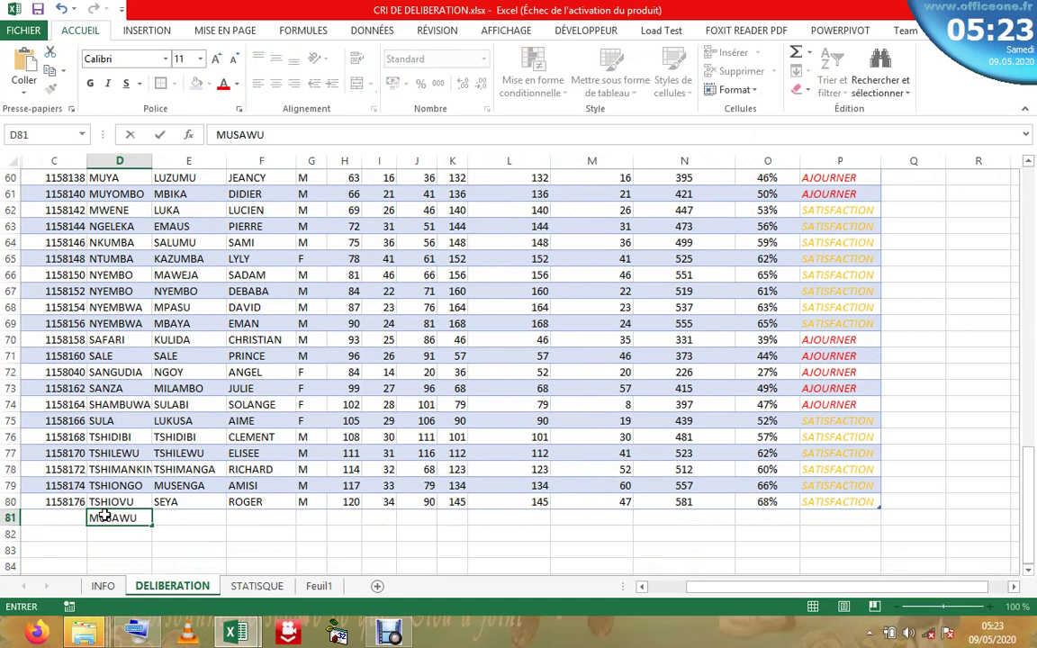
pyautogui.press('Return')
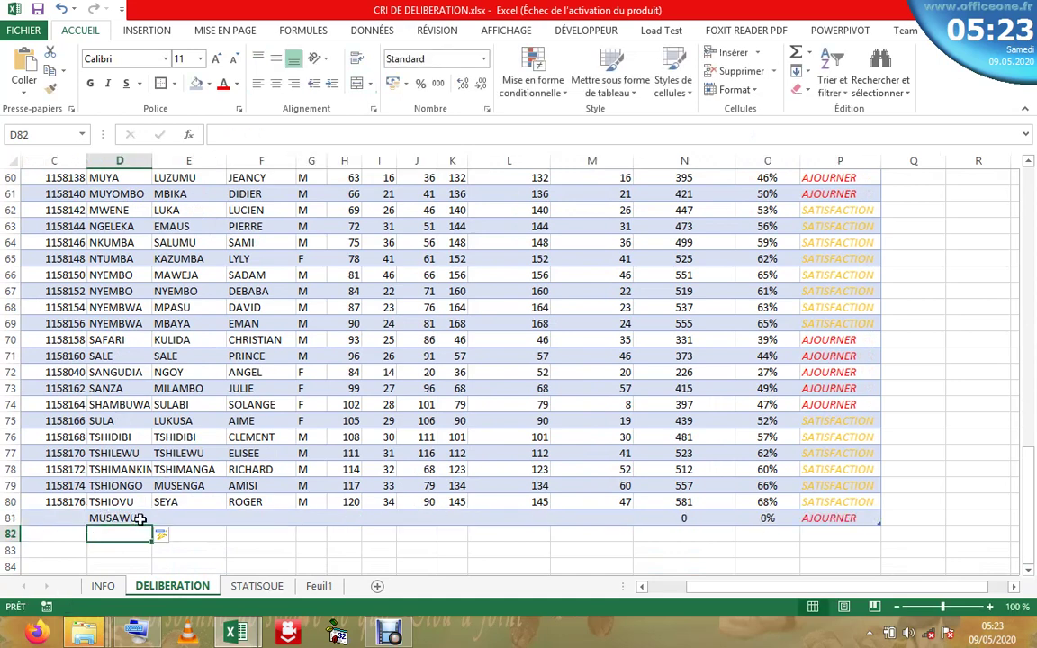
# - Enter her Post-nom and Prenom in E81:F81, set sex to F, then check INFO
pyautogui.click(160, 517)
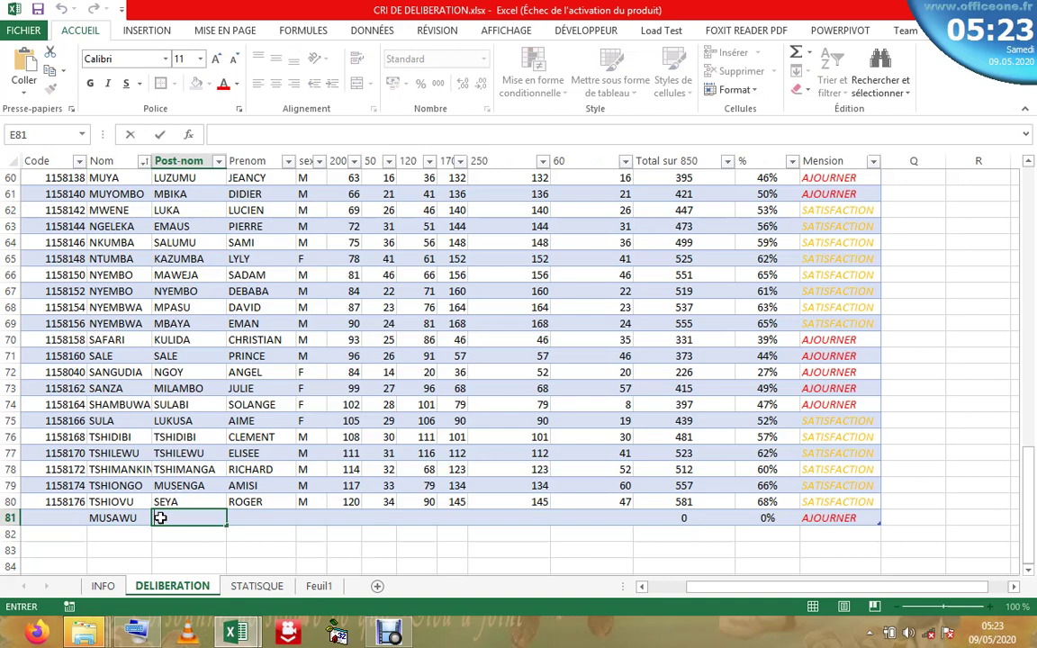
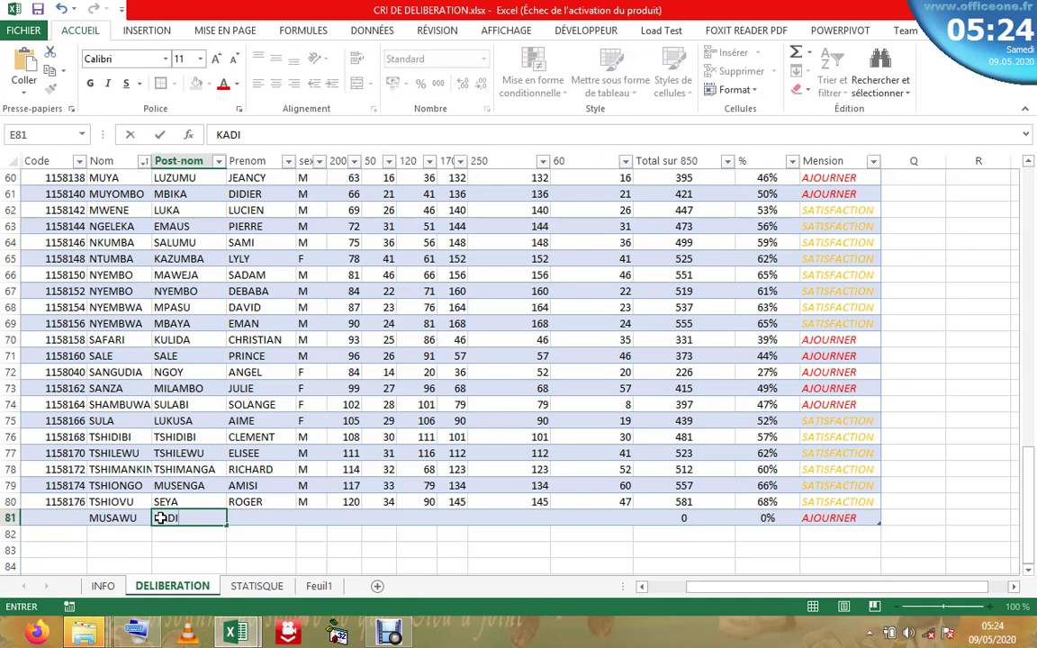
pyautogui.click(241, 520)
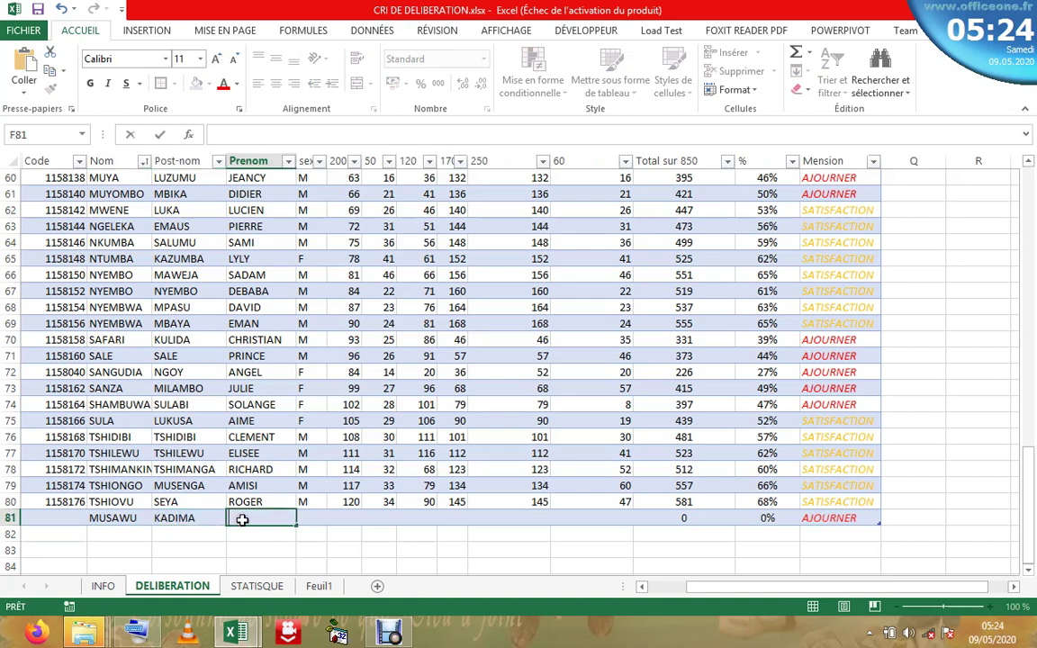
pyautogui.click(317, 520)
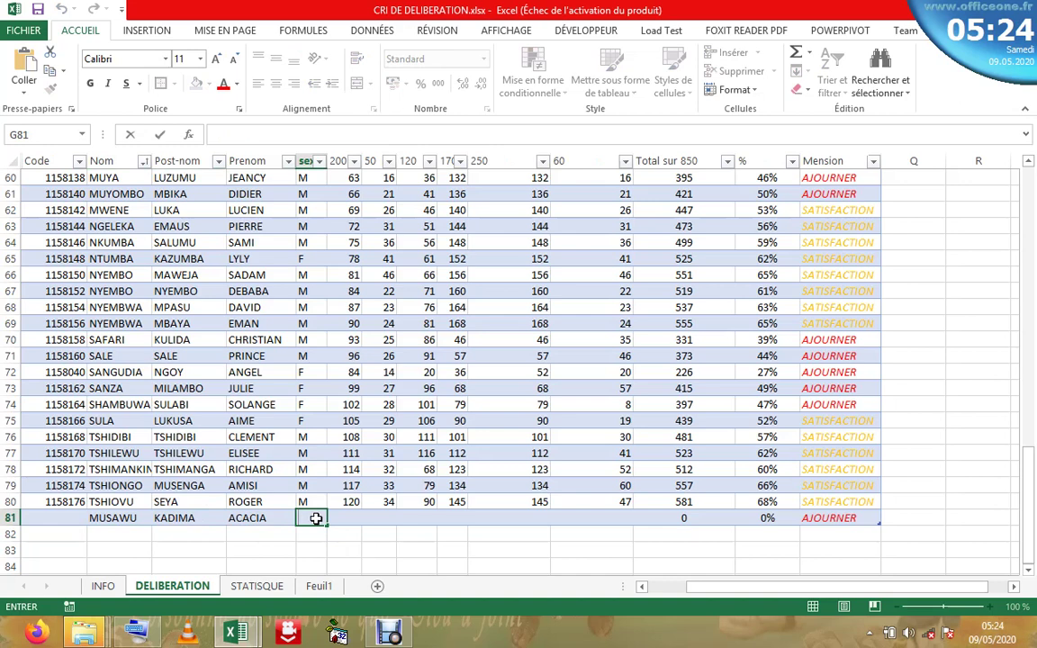
pyautogui.write('F')
pyautogui.click(350, 517)
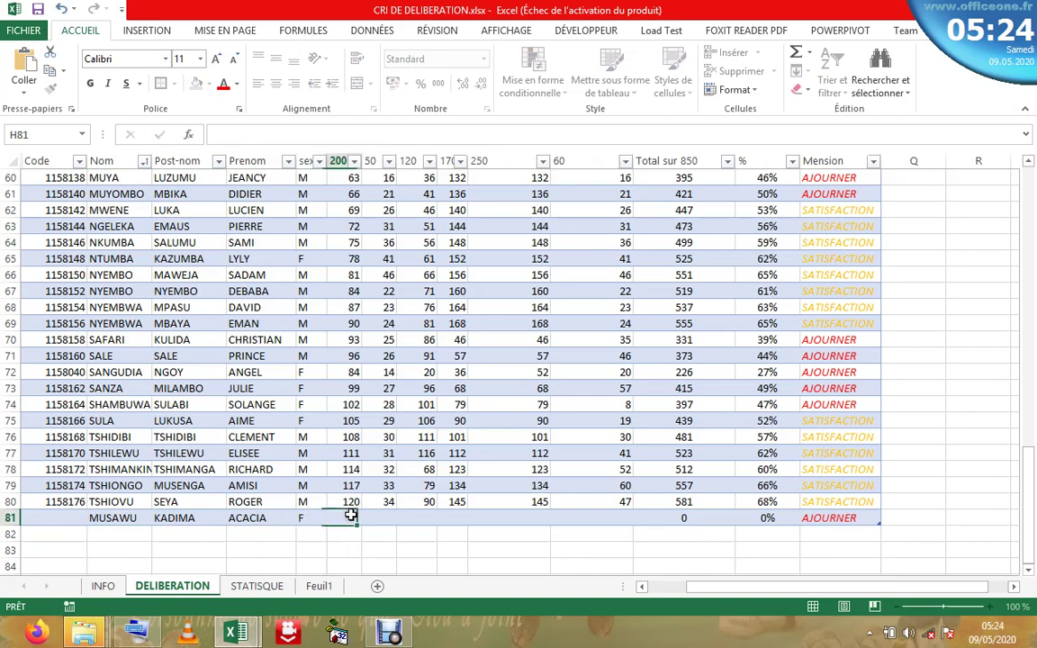
pyautogui.click(102, 586)
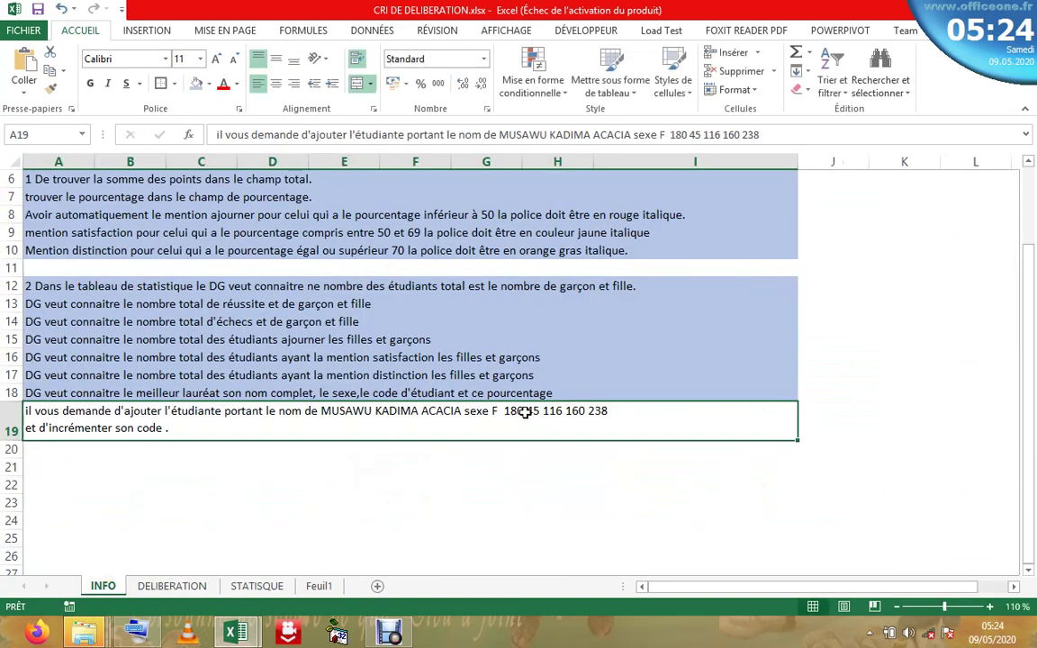